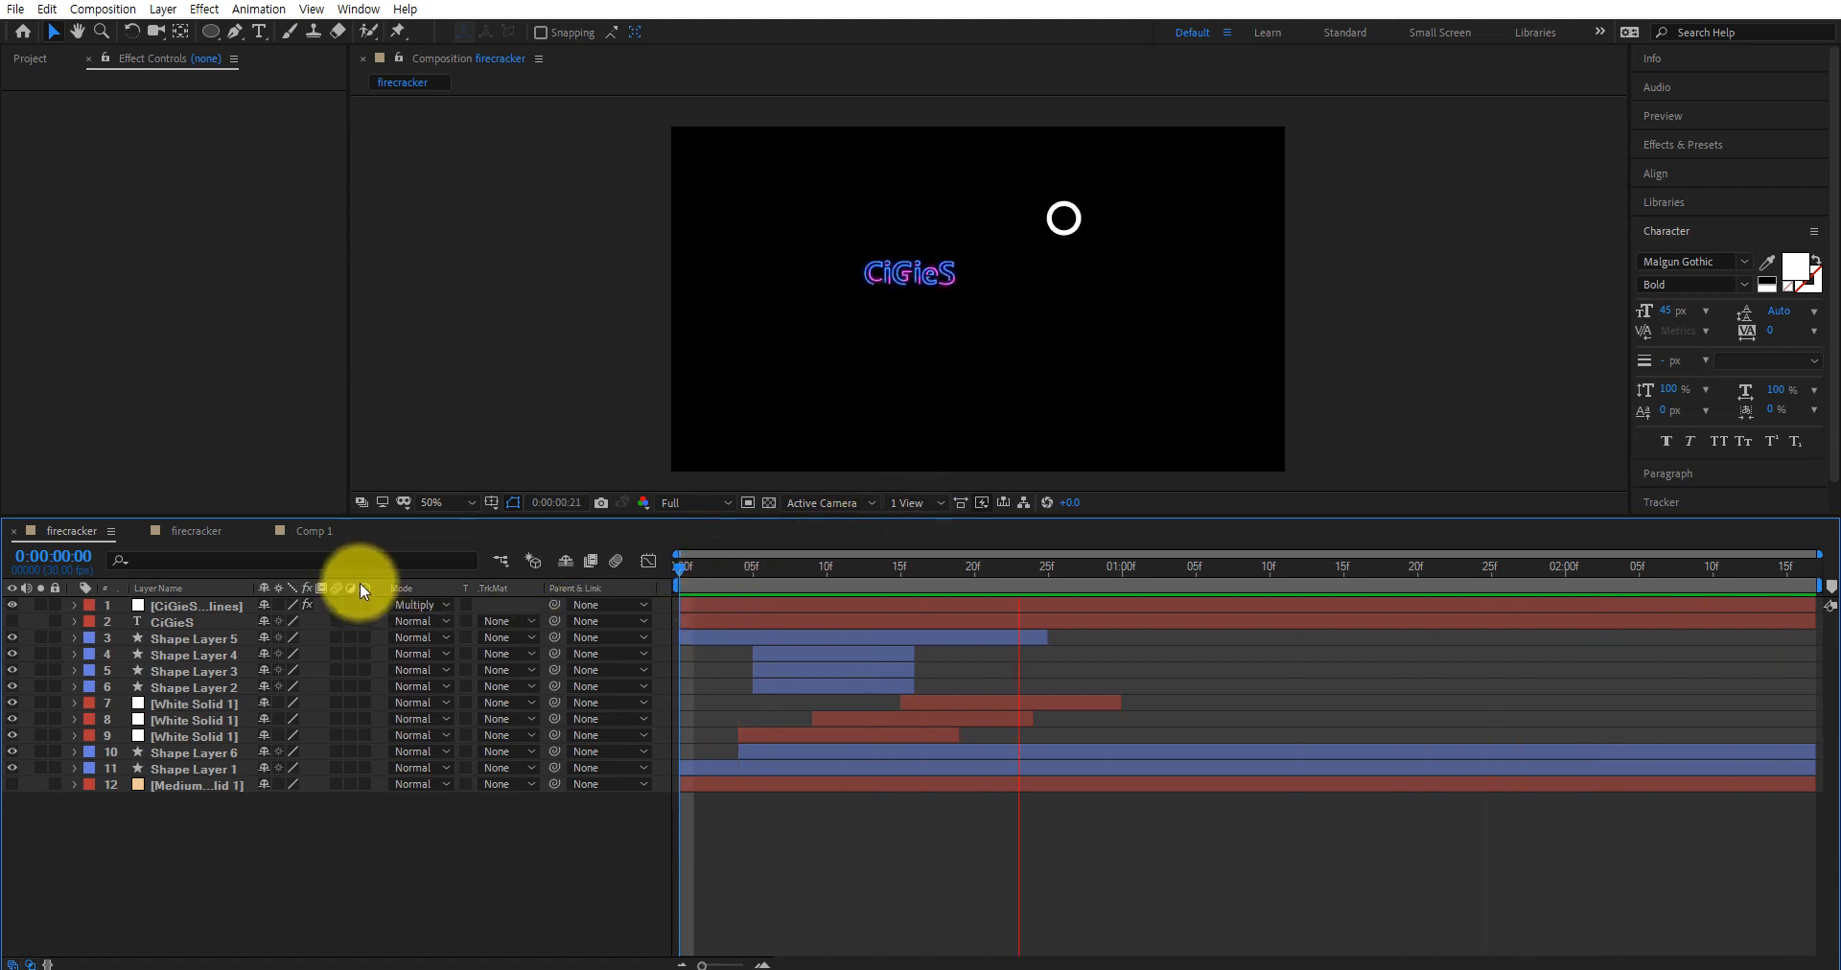
Scrub through the start of the finished firecracker composition to examine its burst animation, and return to Comp 1
click(305, 530)
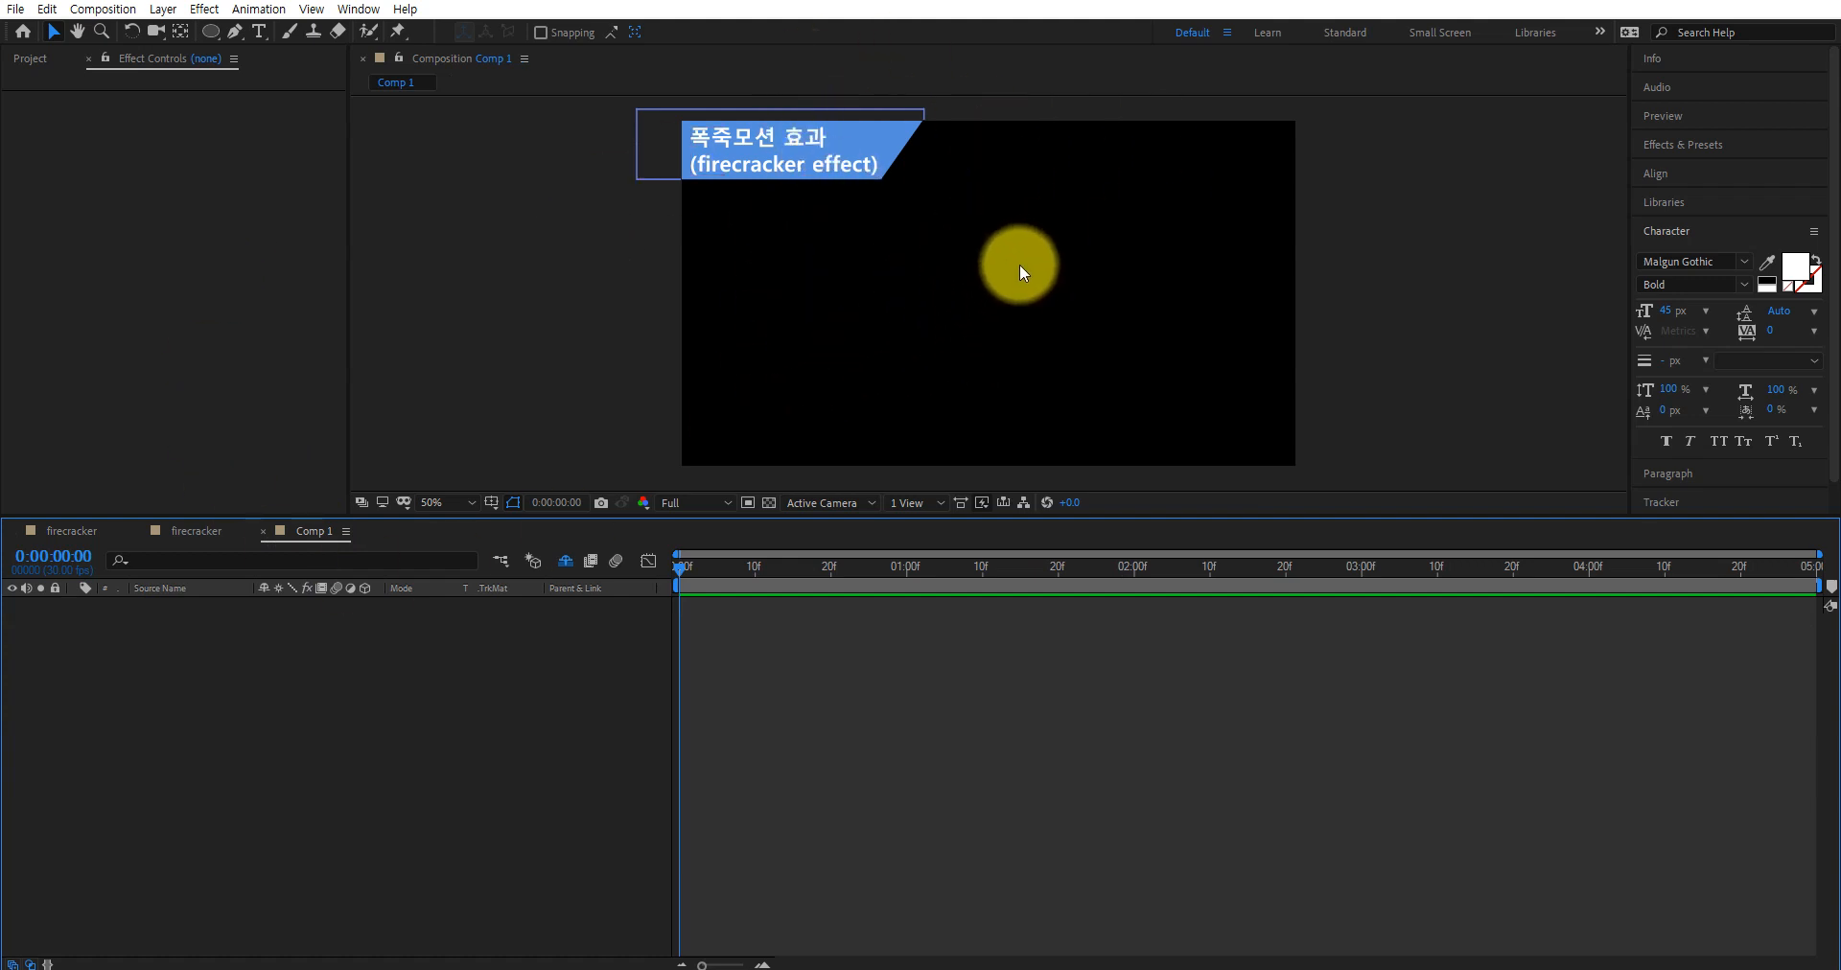
click(73, 531)
drag(1014, 567, 733, 601)
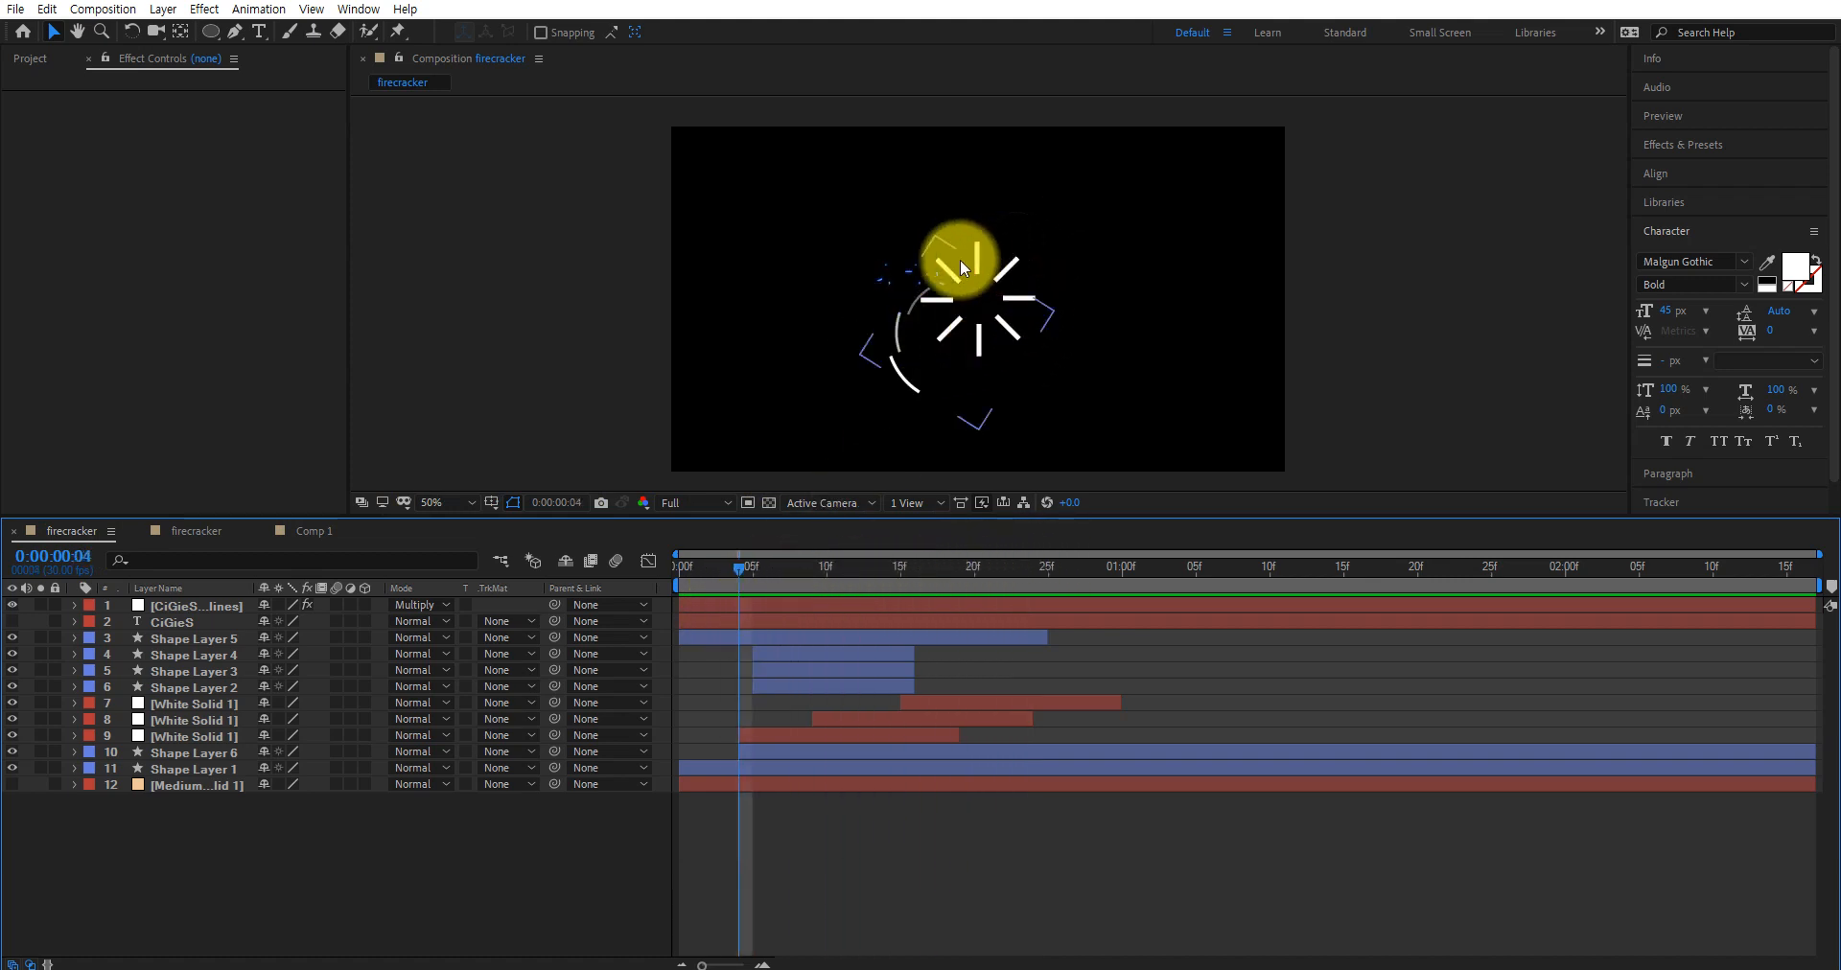
click(308, 531)
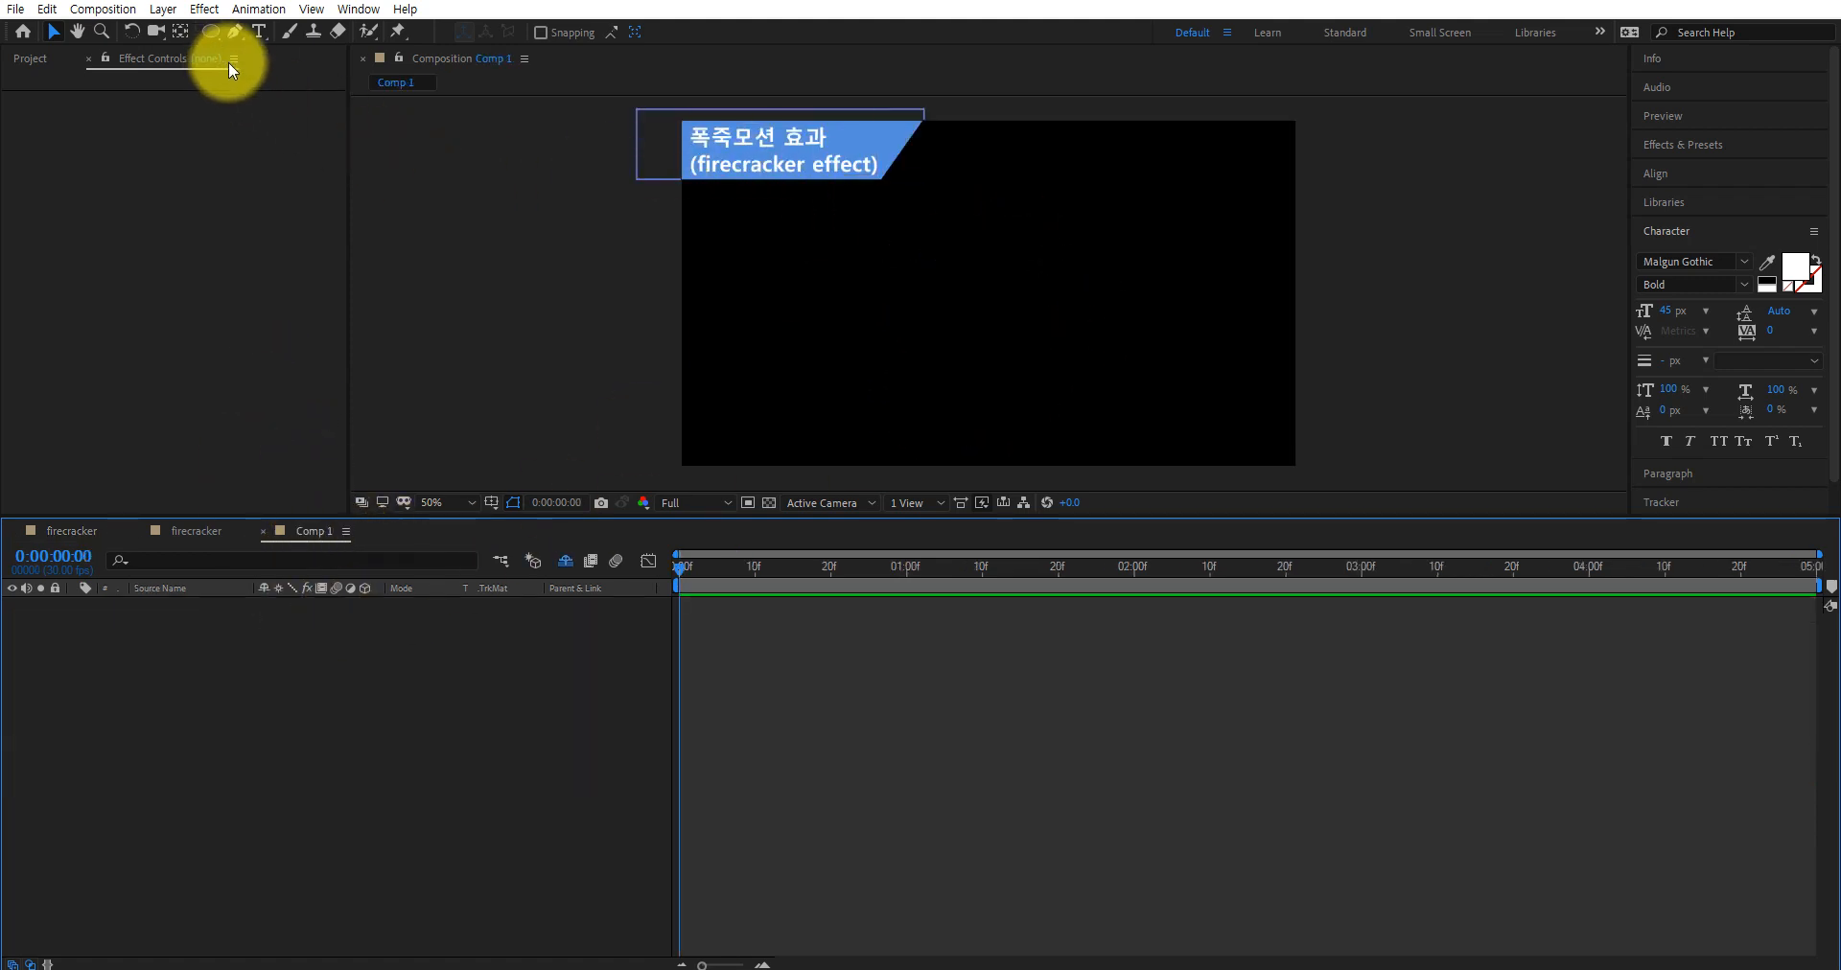
Draw a short horizontal line just right of the composition centre with the Pen tool
click(234, 31)
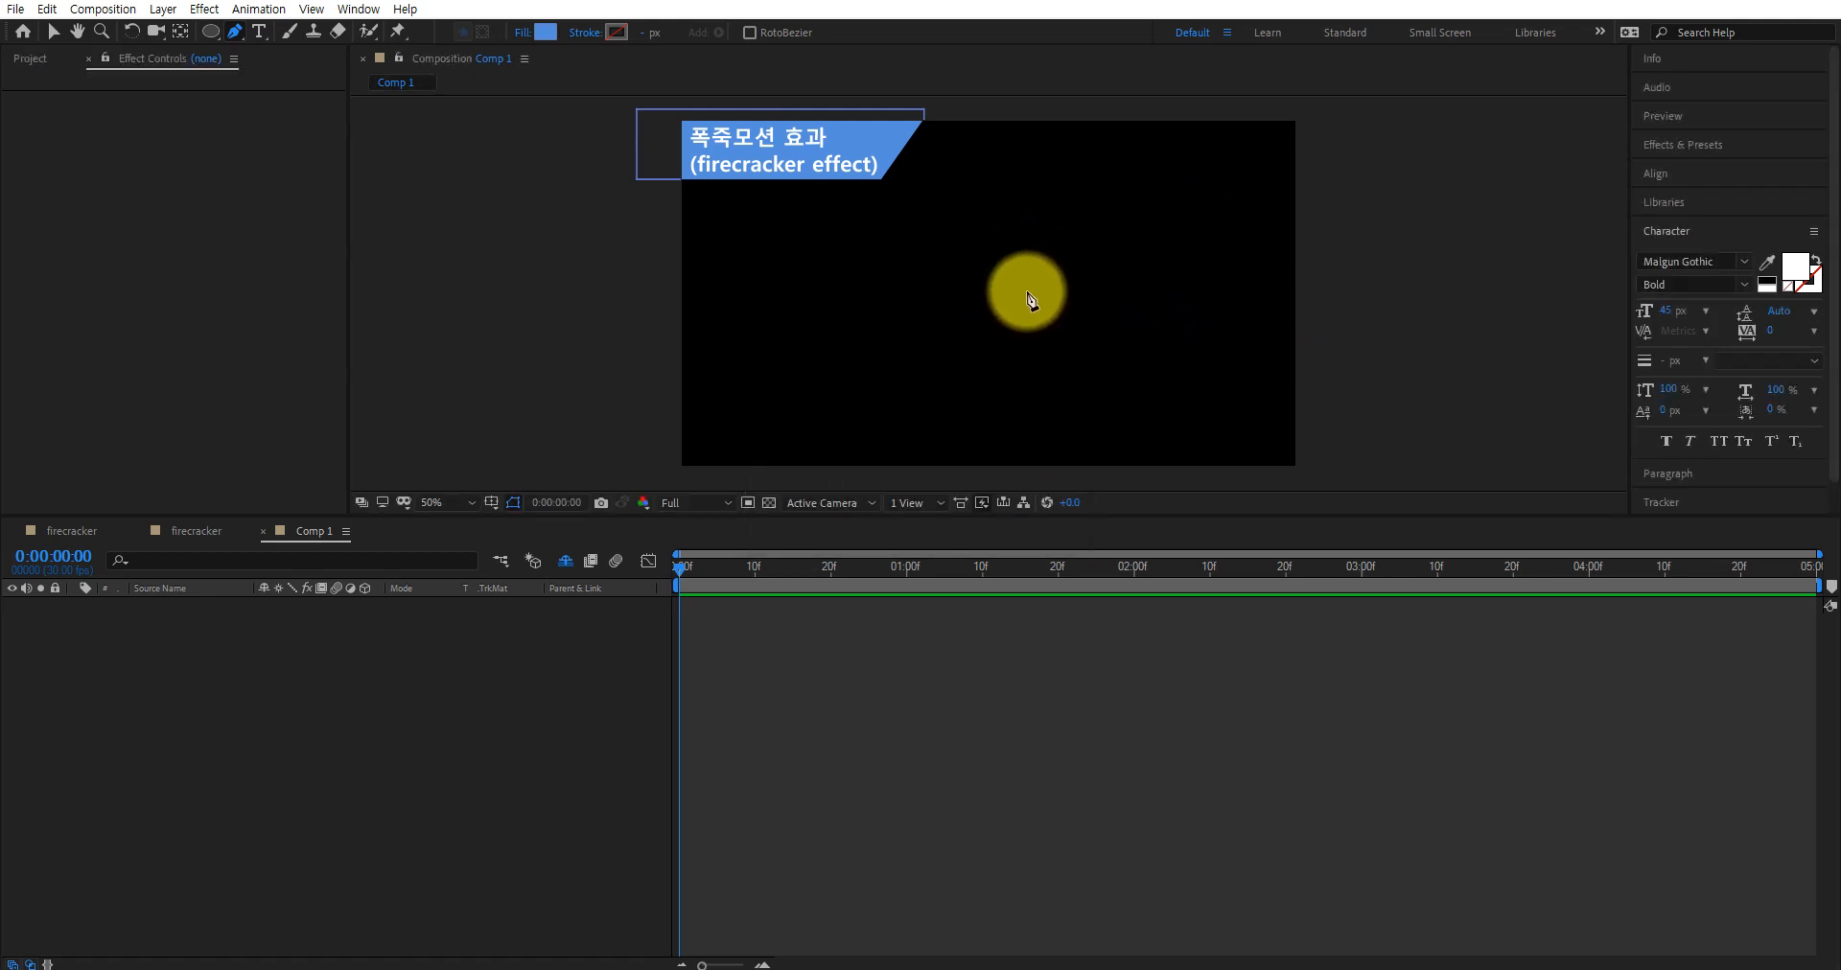
click(1027, 289)
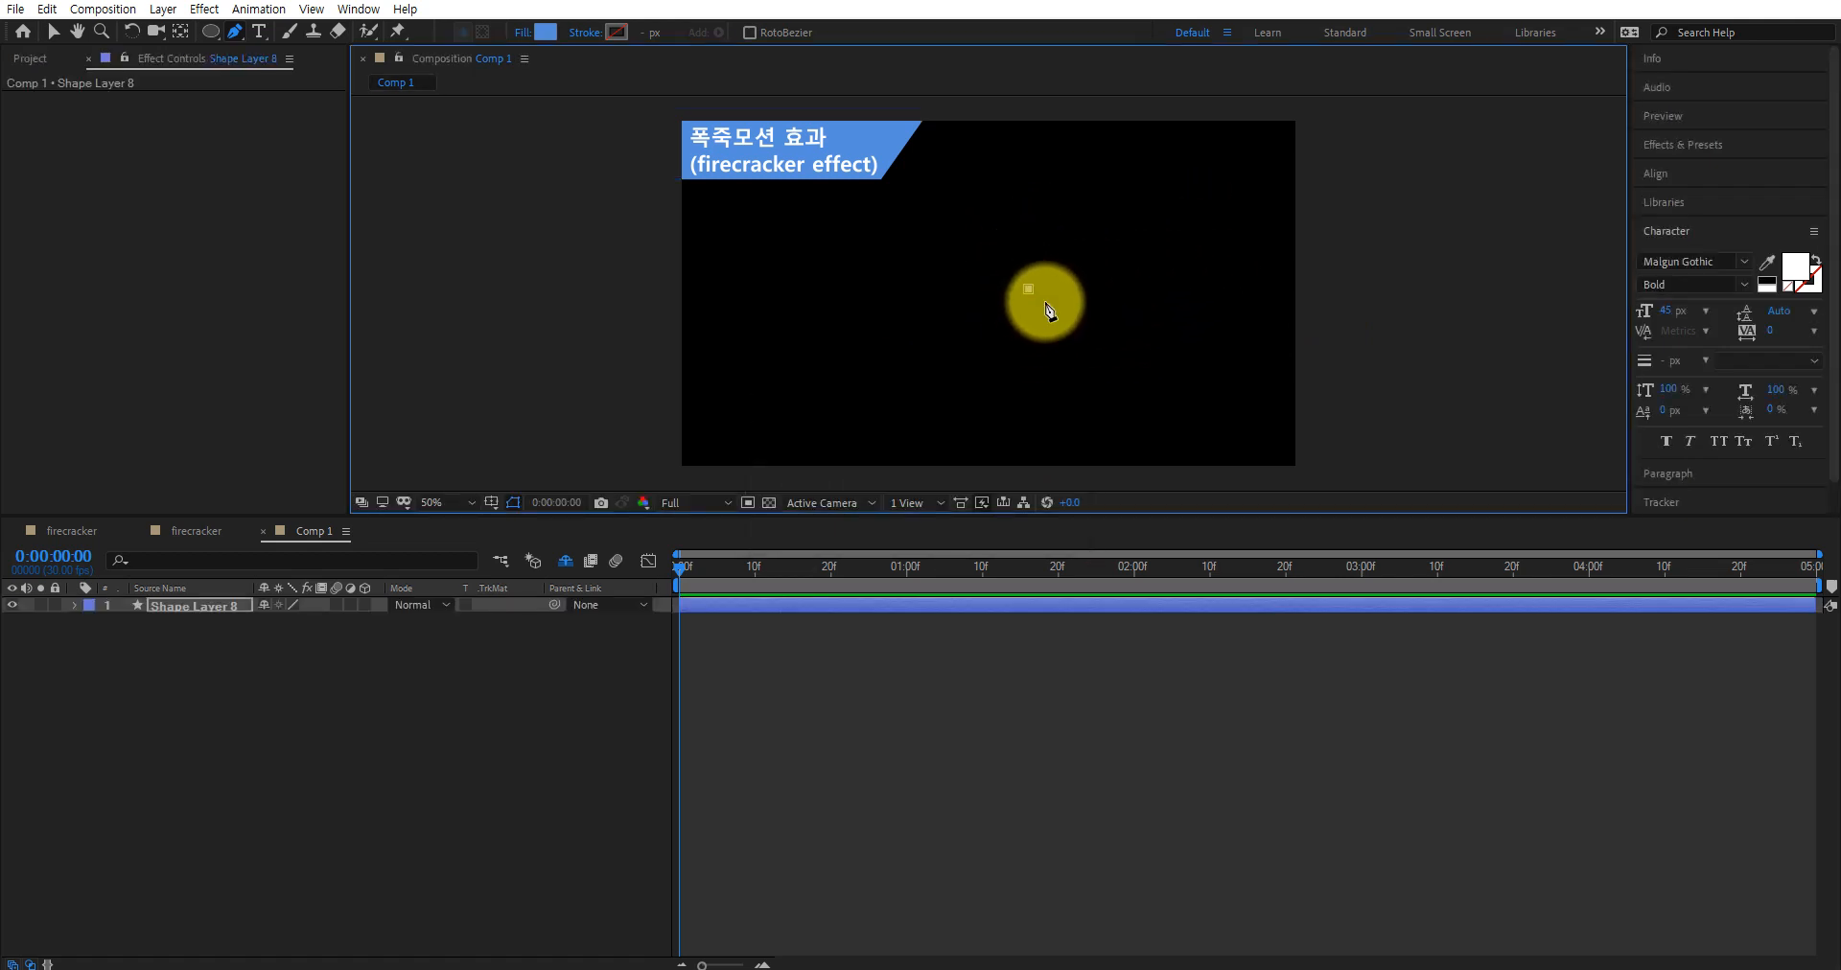
click(1113, 289)
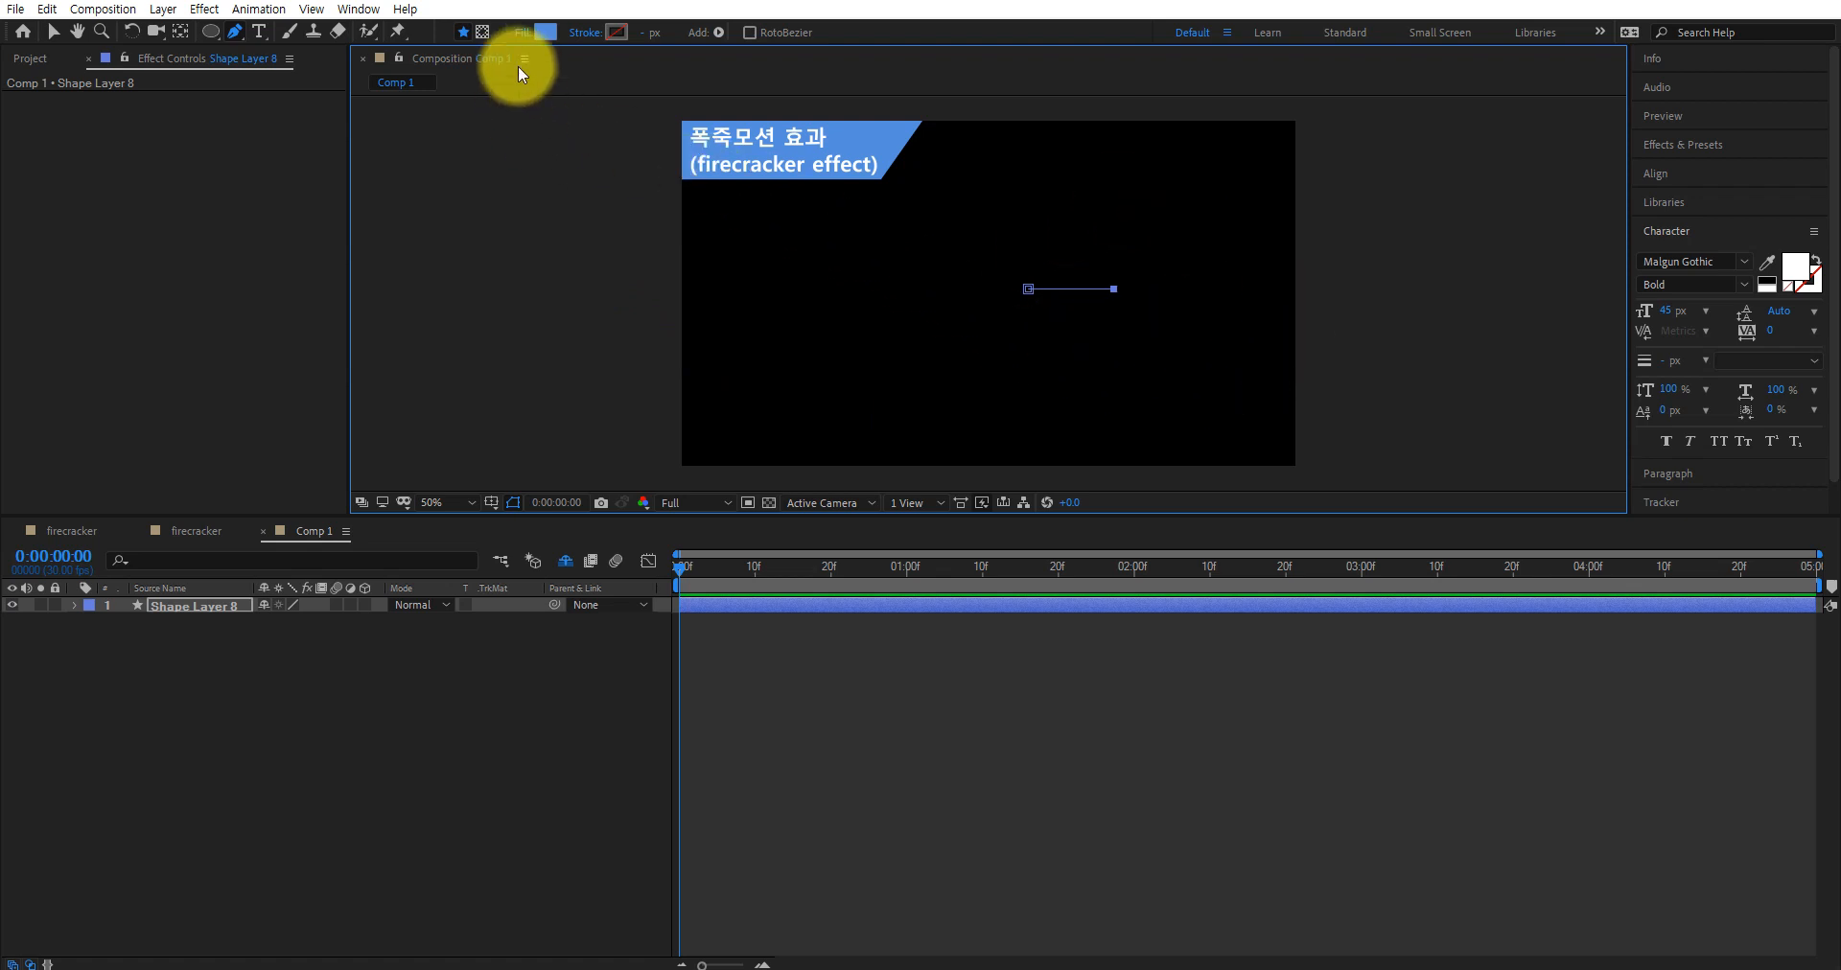
Set the line shape's fill to None
click(520, 38)
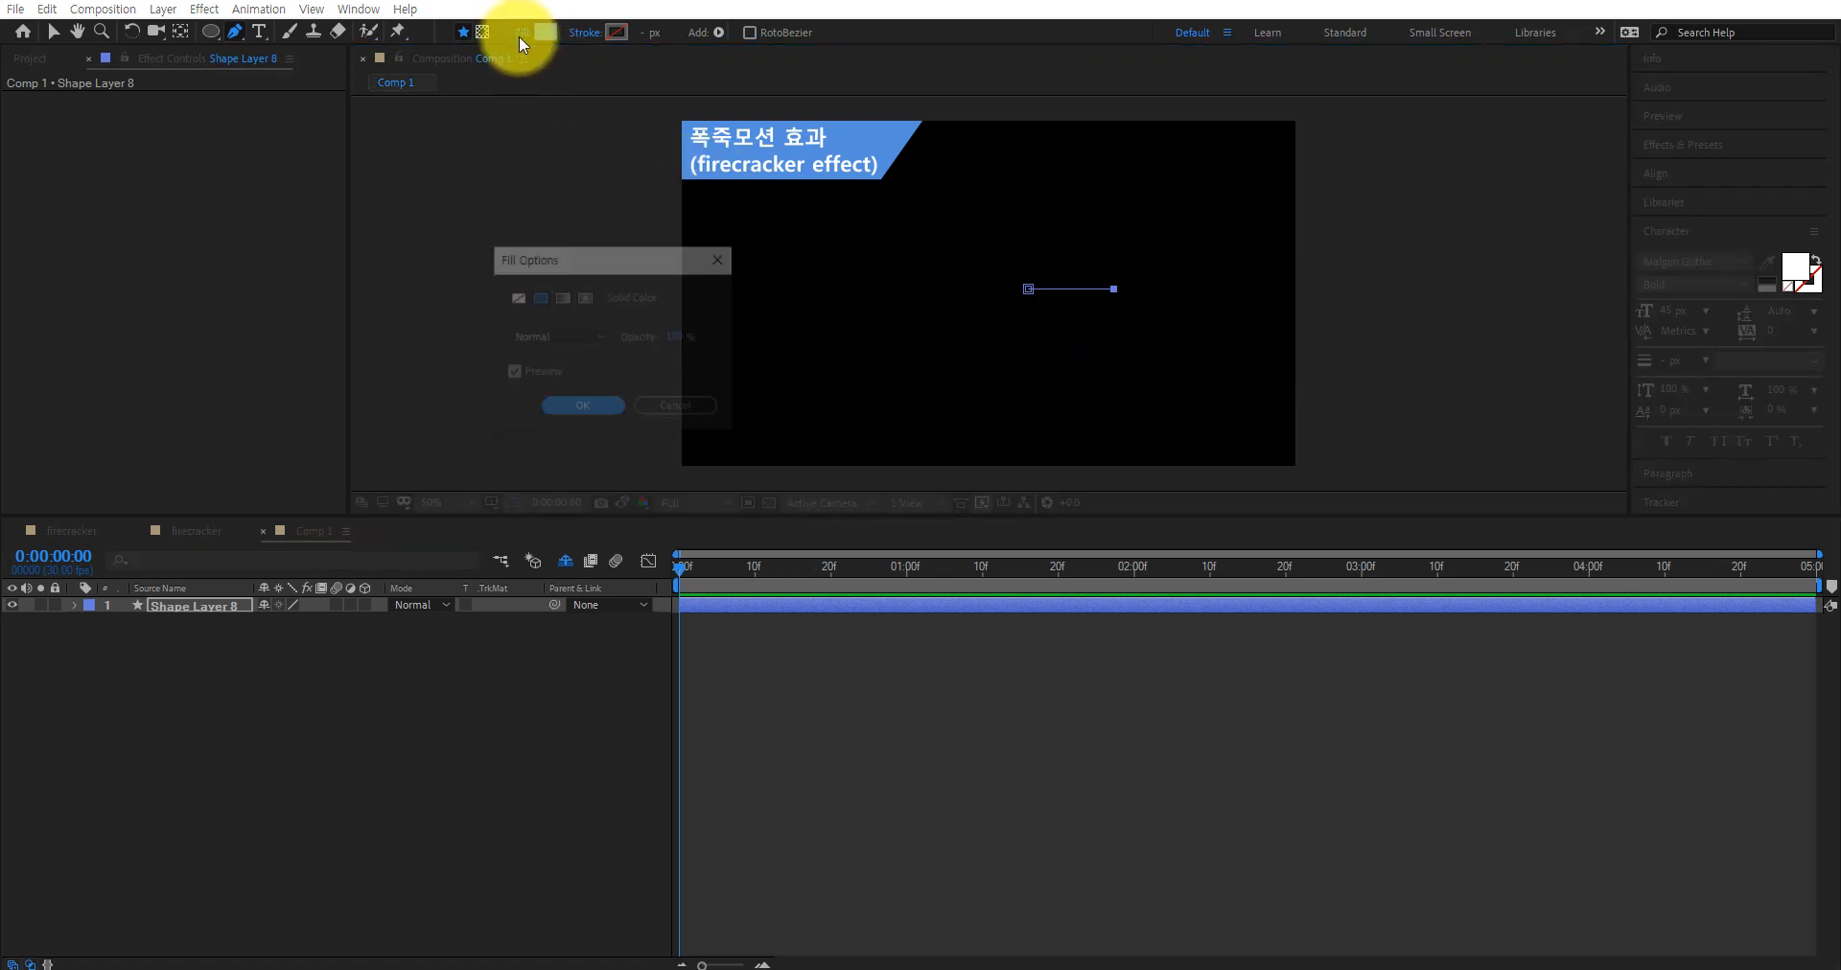
click(516, 297)
click(581, 407)
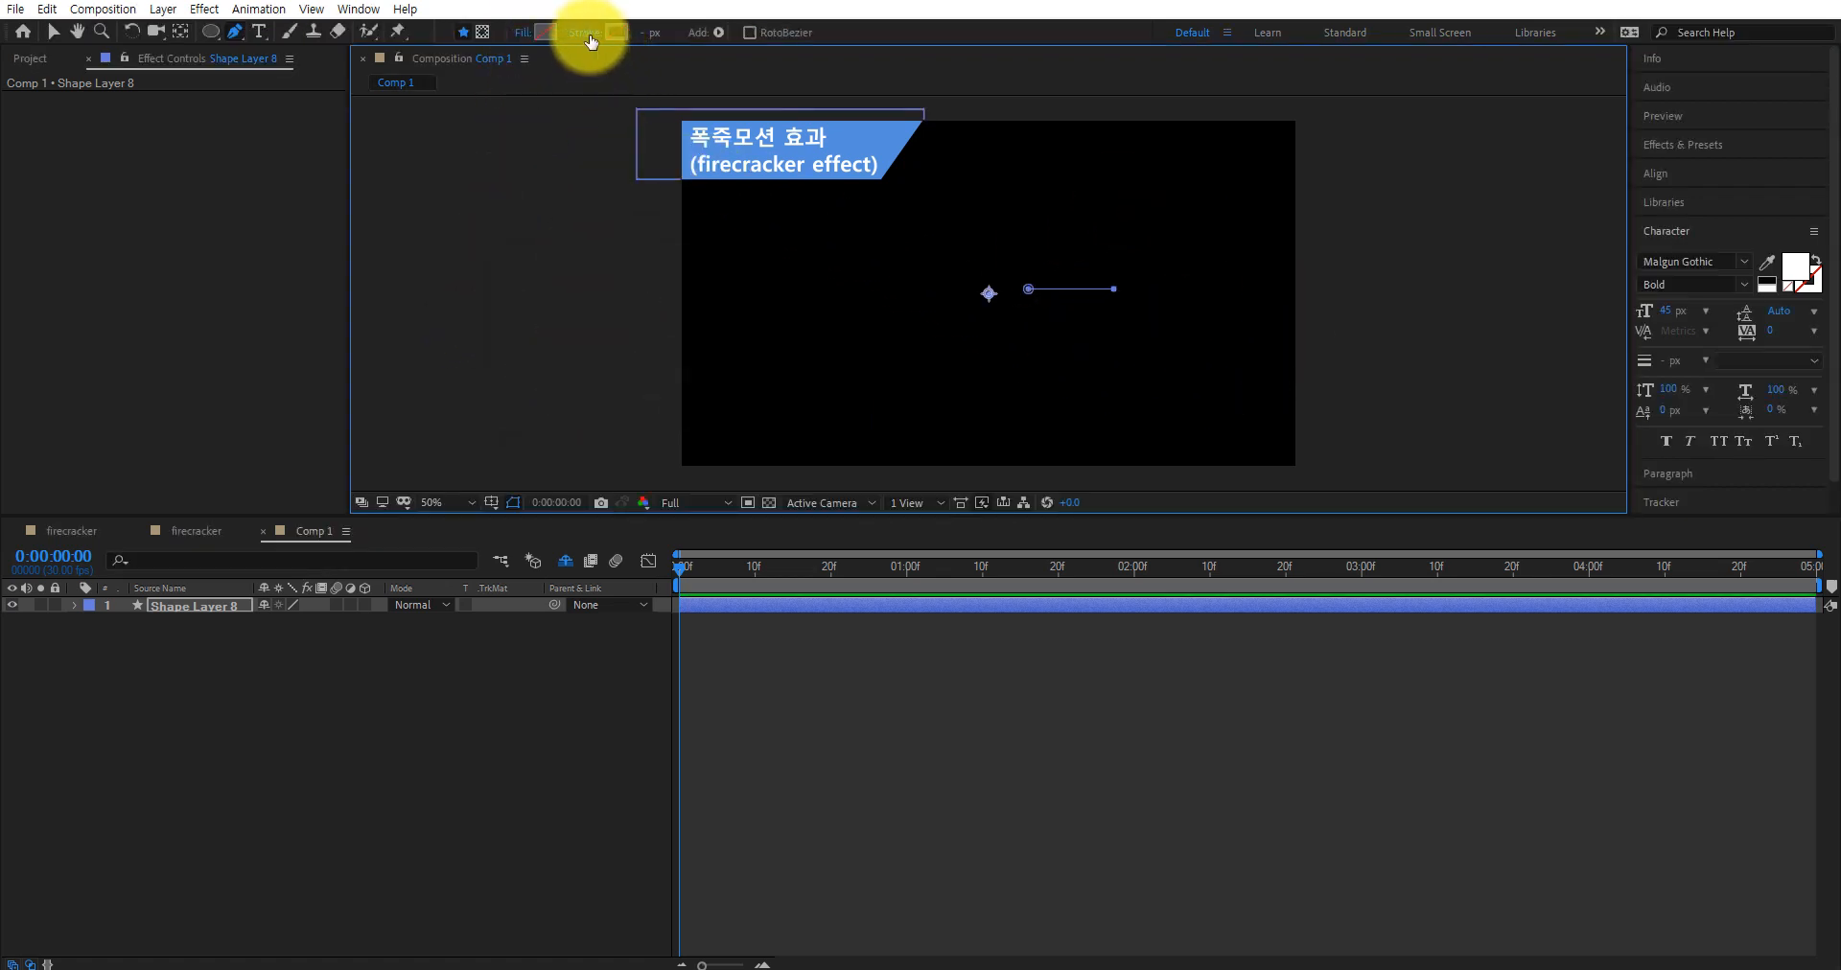
Give the line a solid-colour stroke with a width of 10 px
click(589, 33)
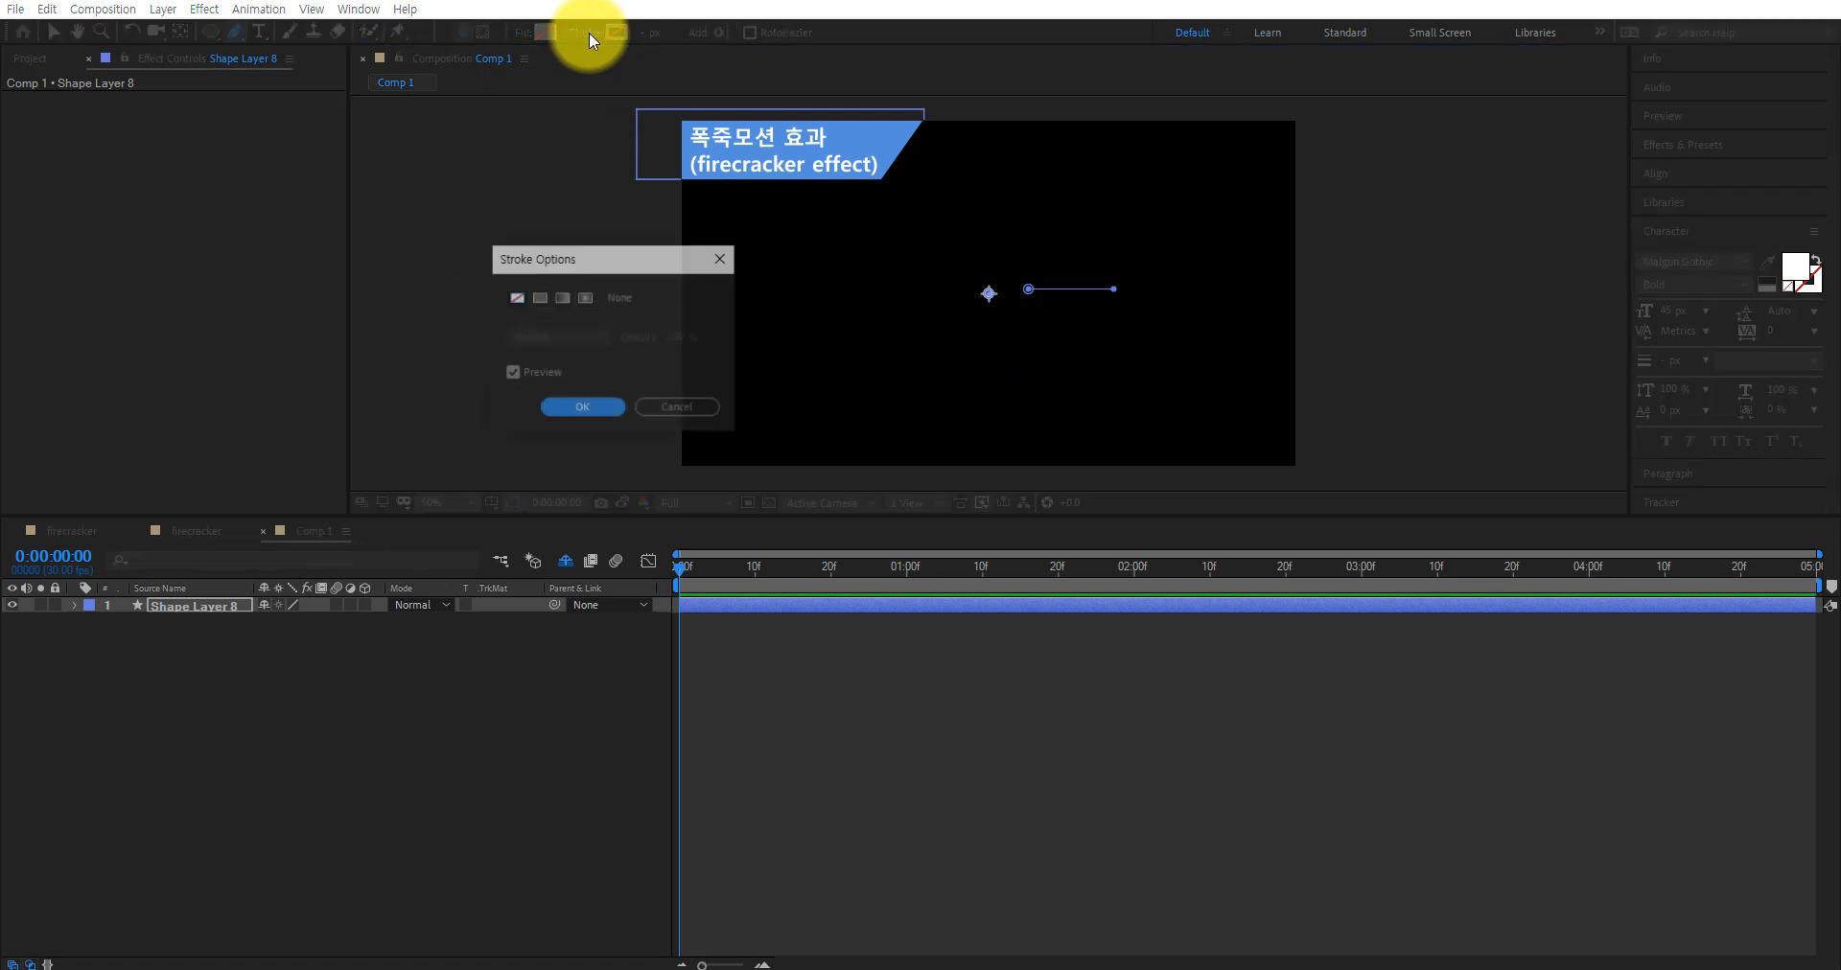
click(538, 297)
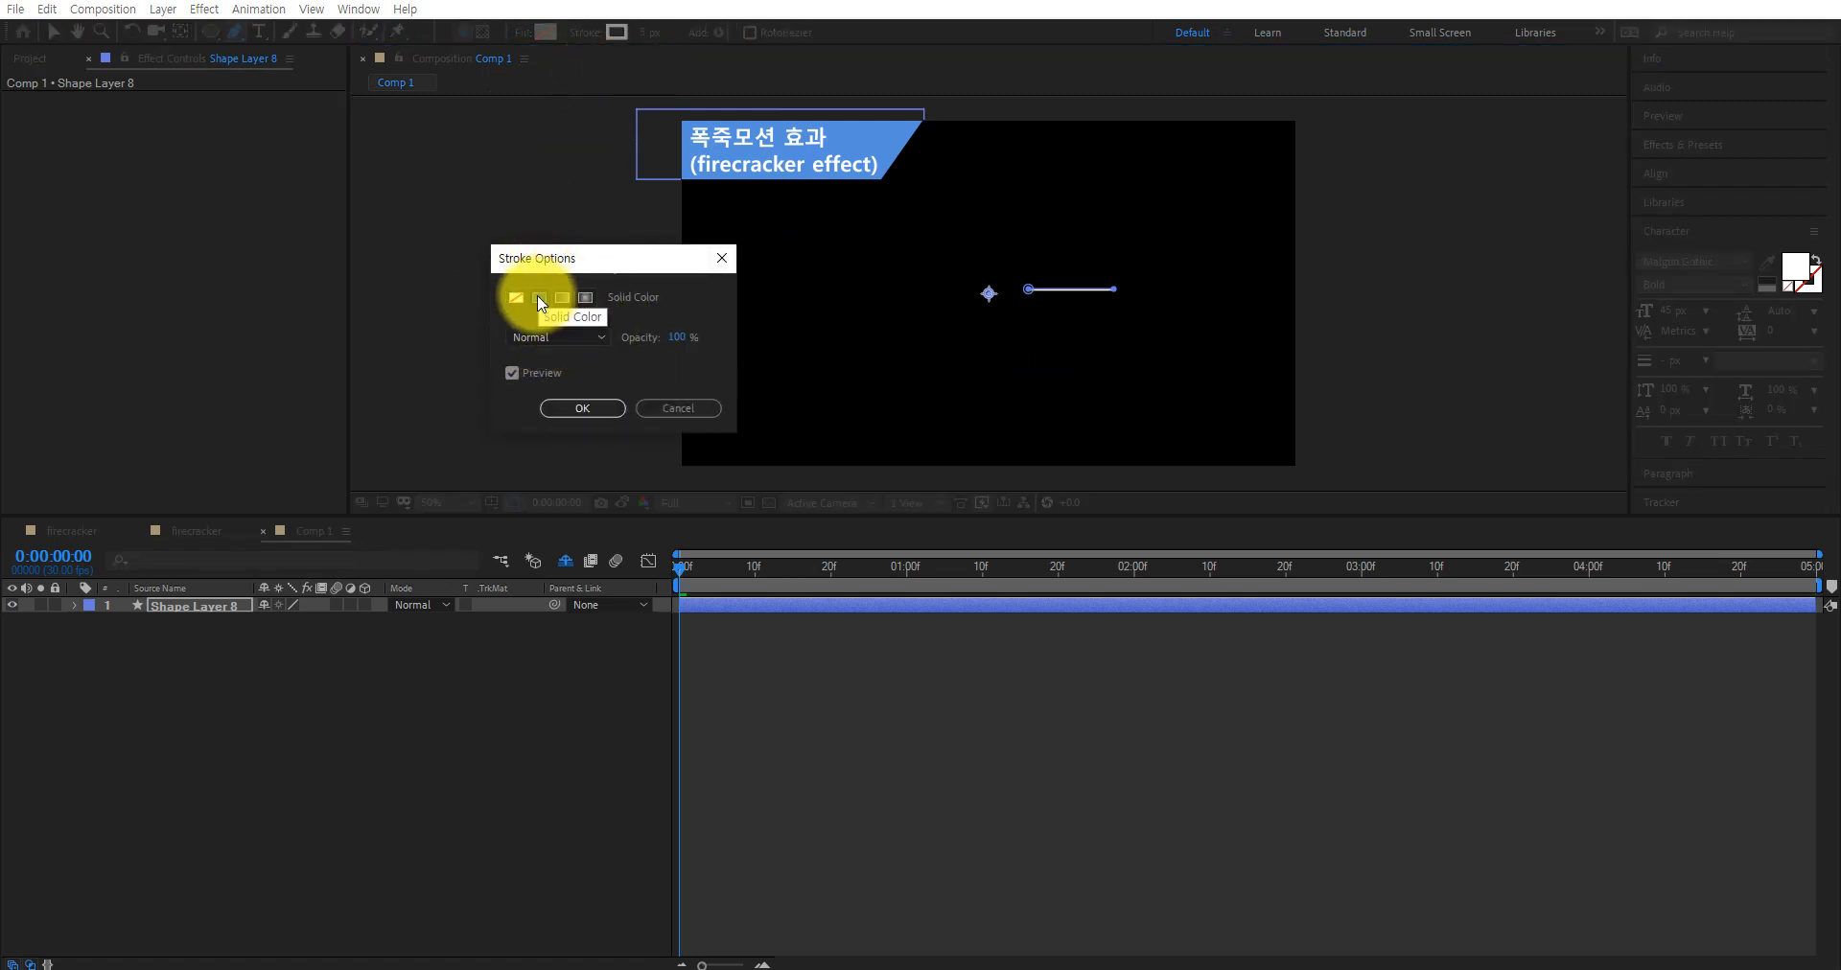
click(581, 408)
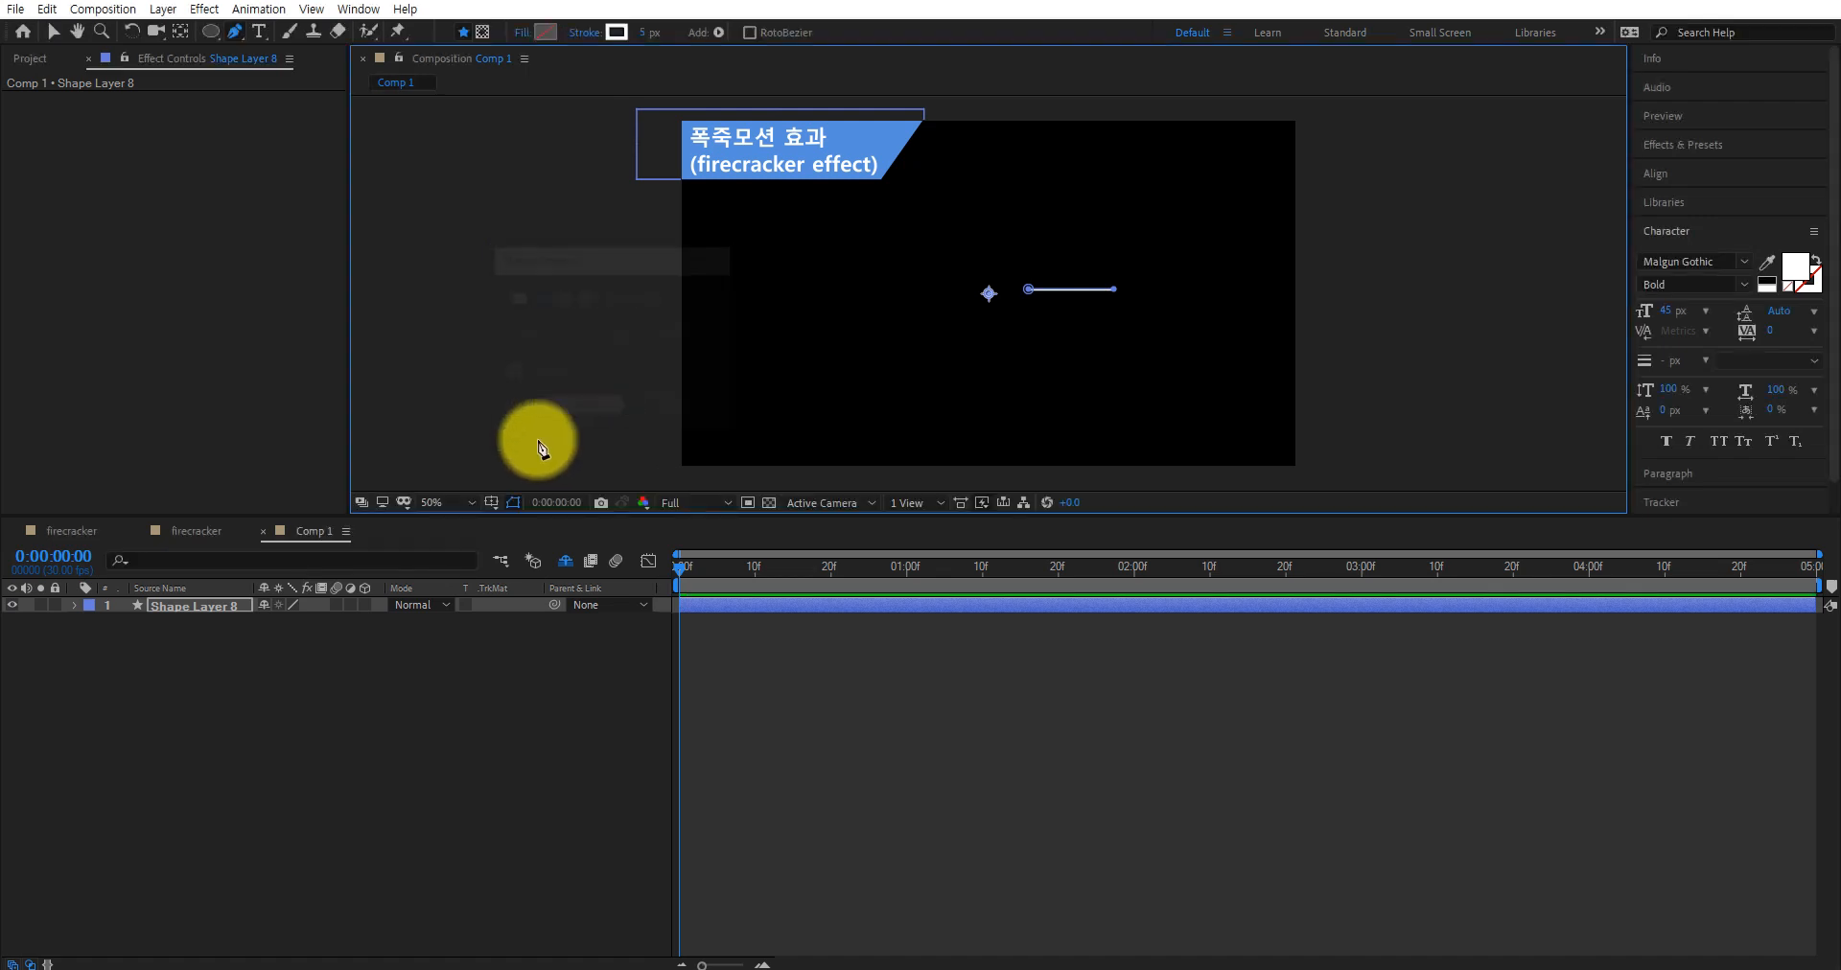
click(642, 38)
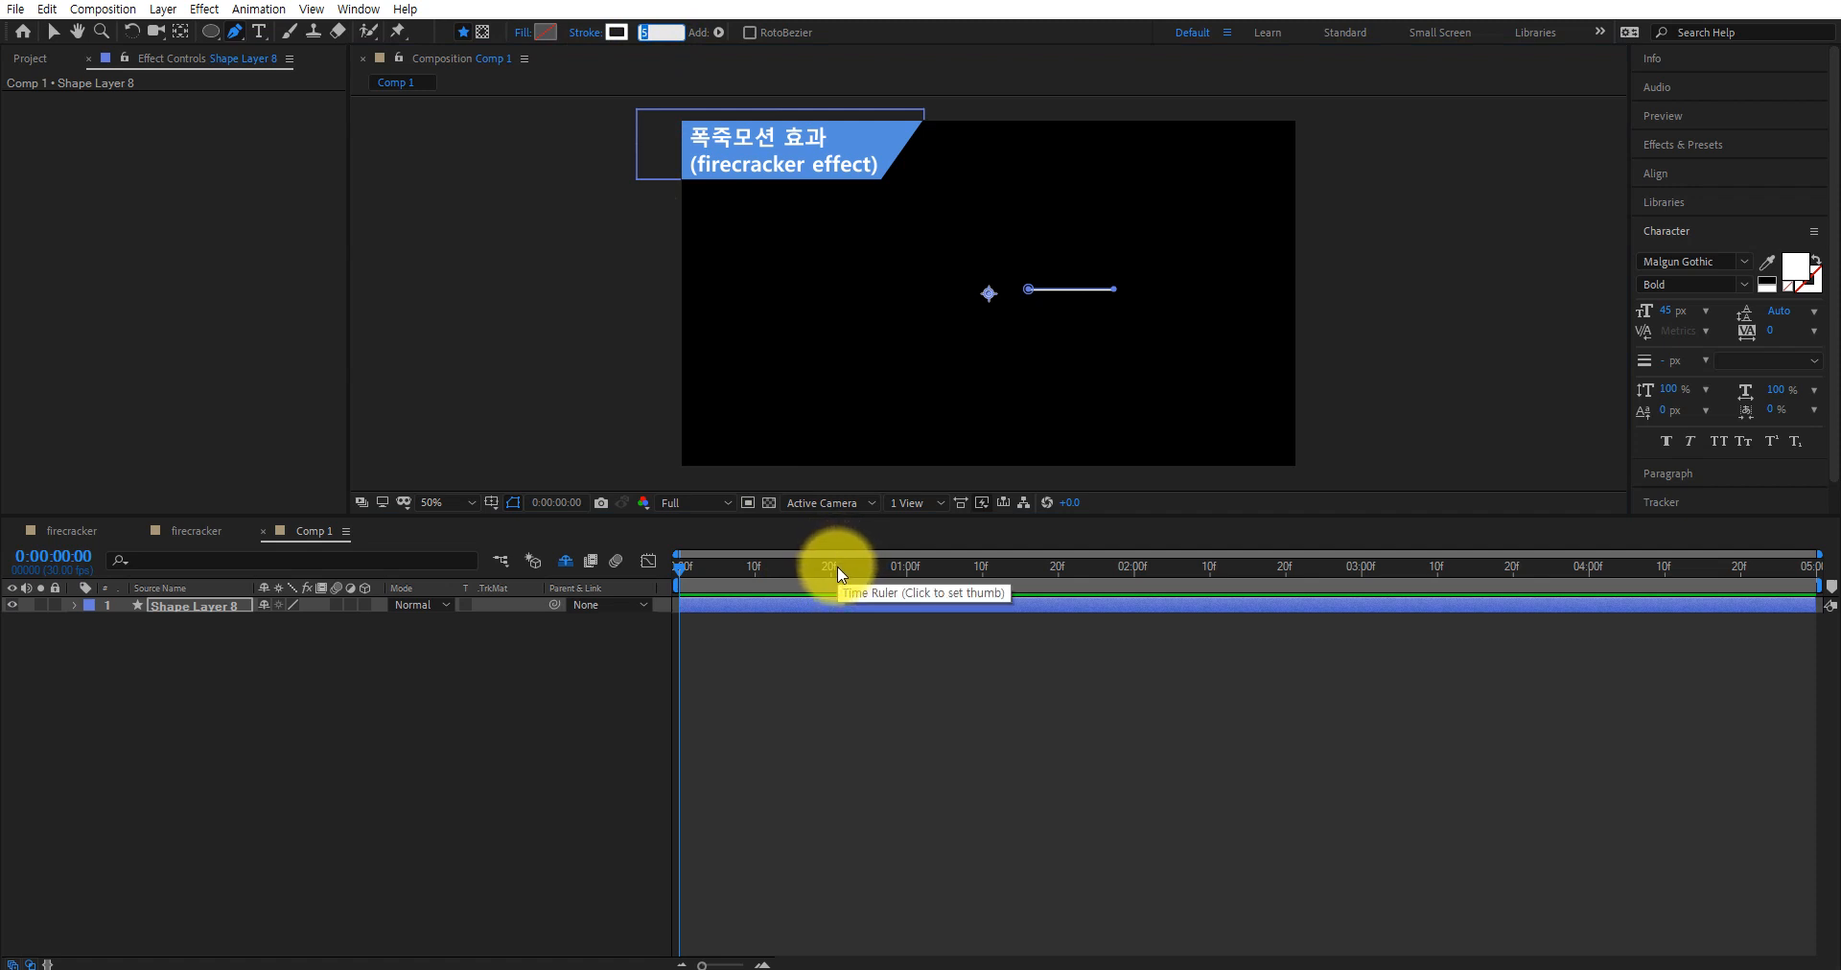
text(10)
key(Return)
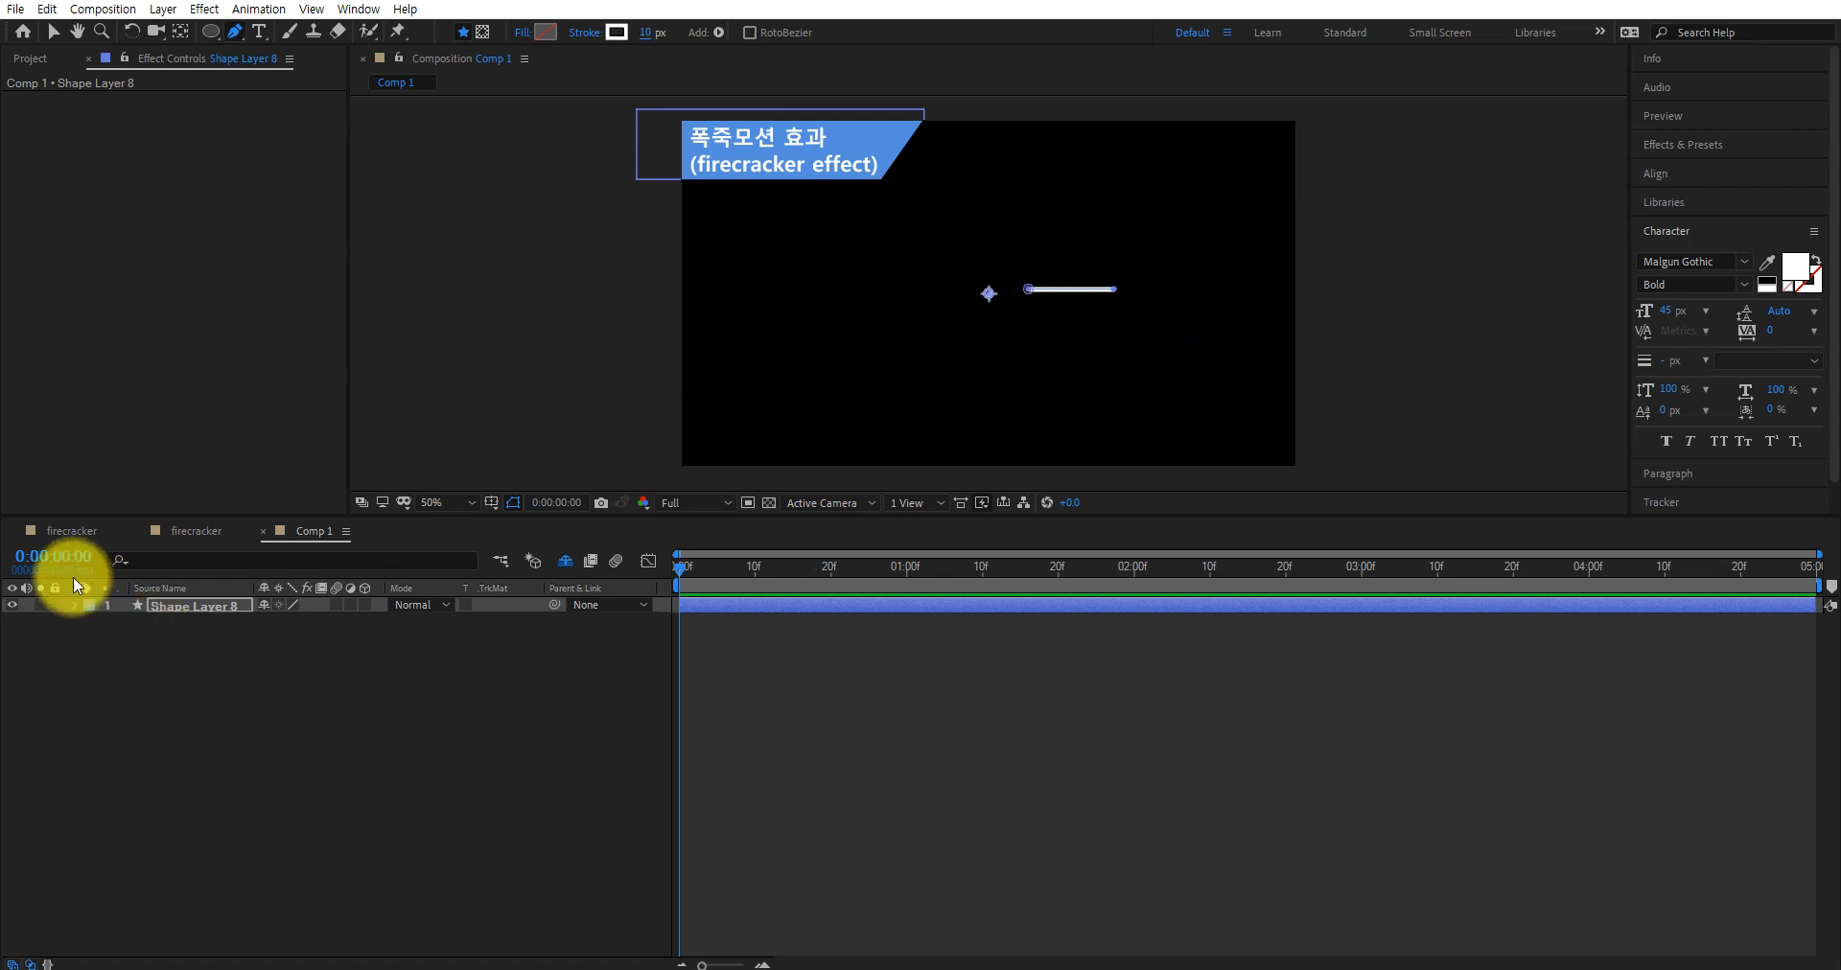
Expand the line layer's contents to examine the transform properties of Shape 1 and of the layer itself
click(209, 613)
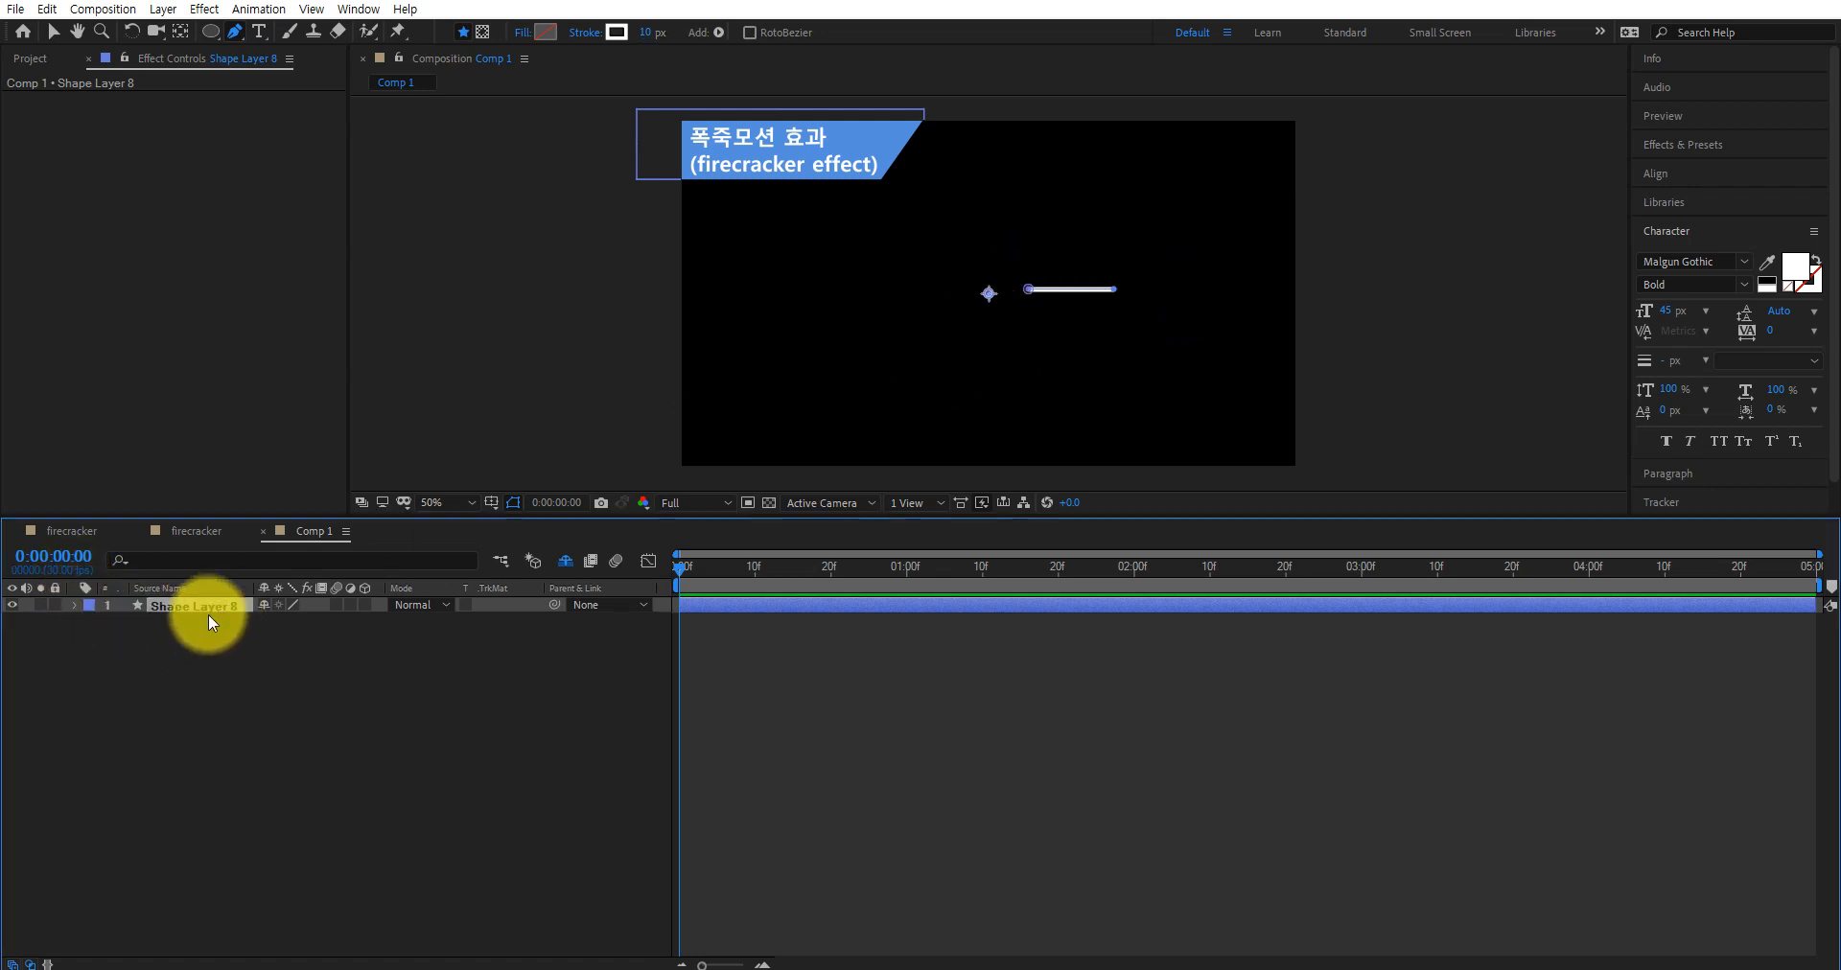
click(75, 606)
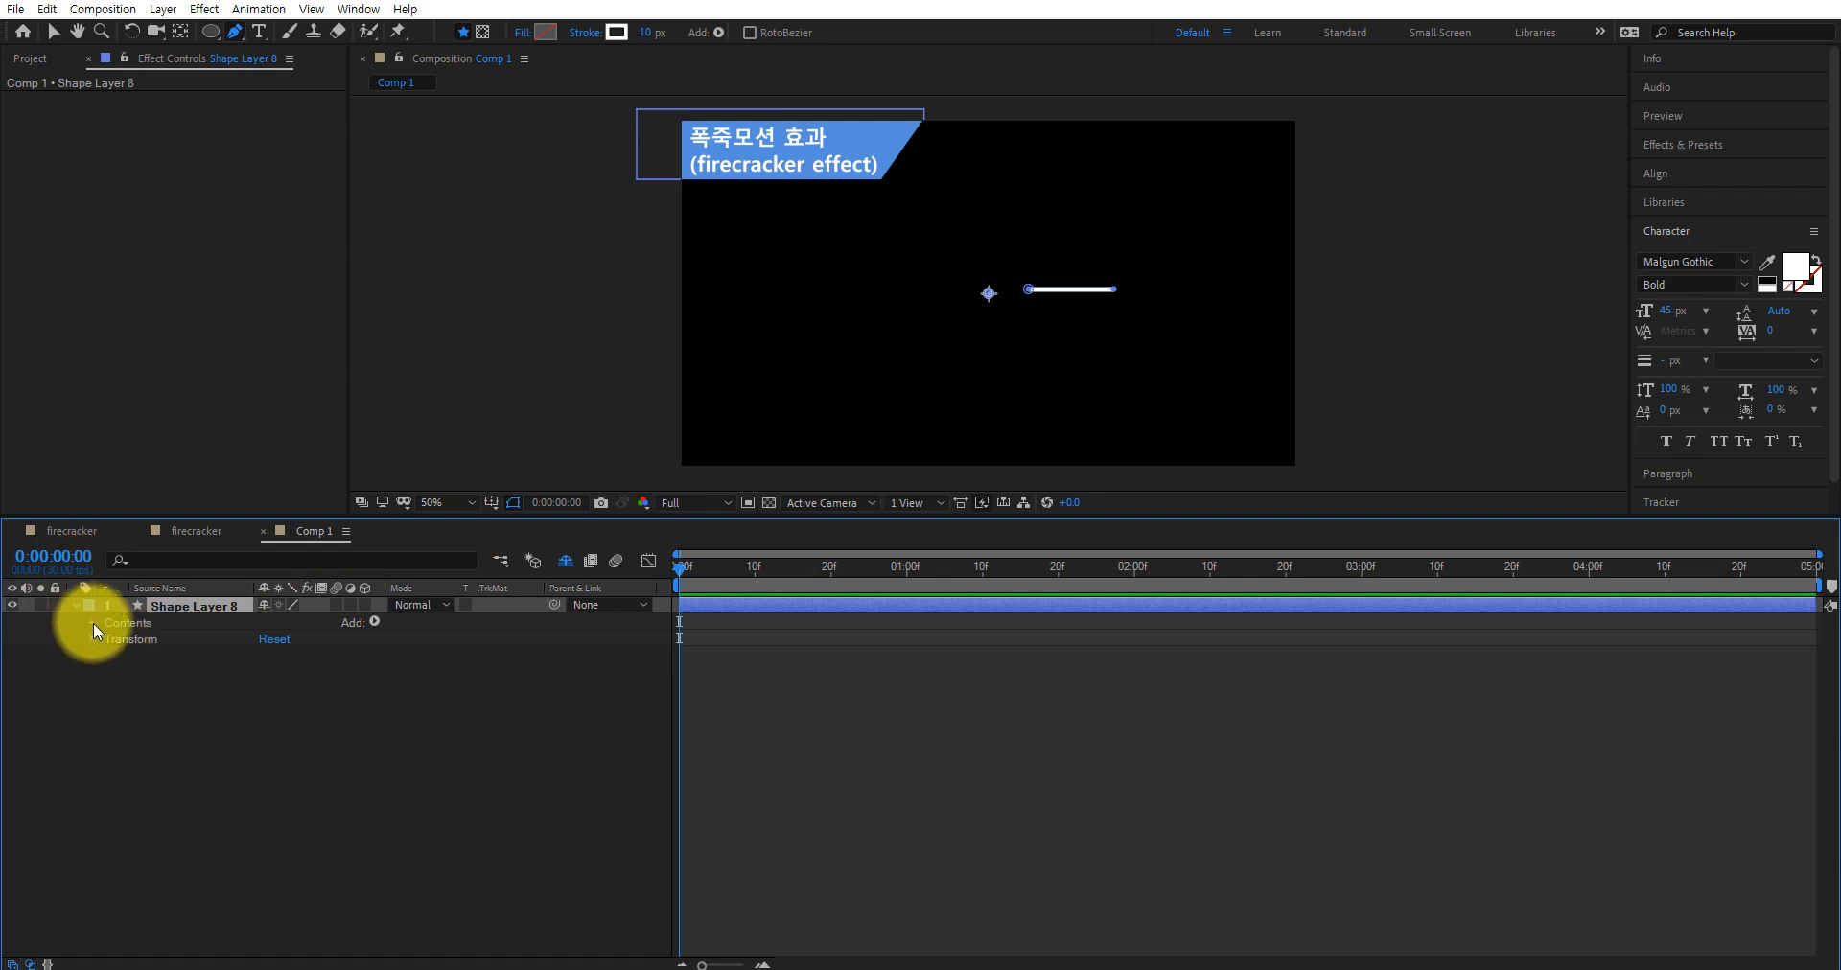
click(93, 623)
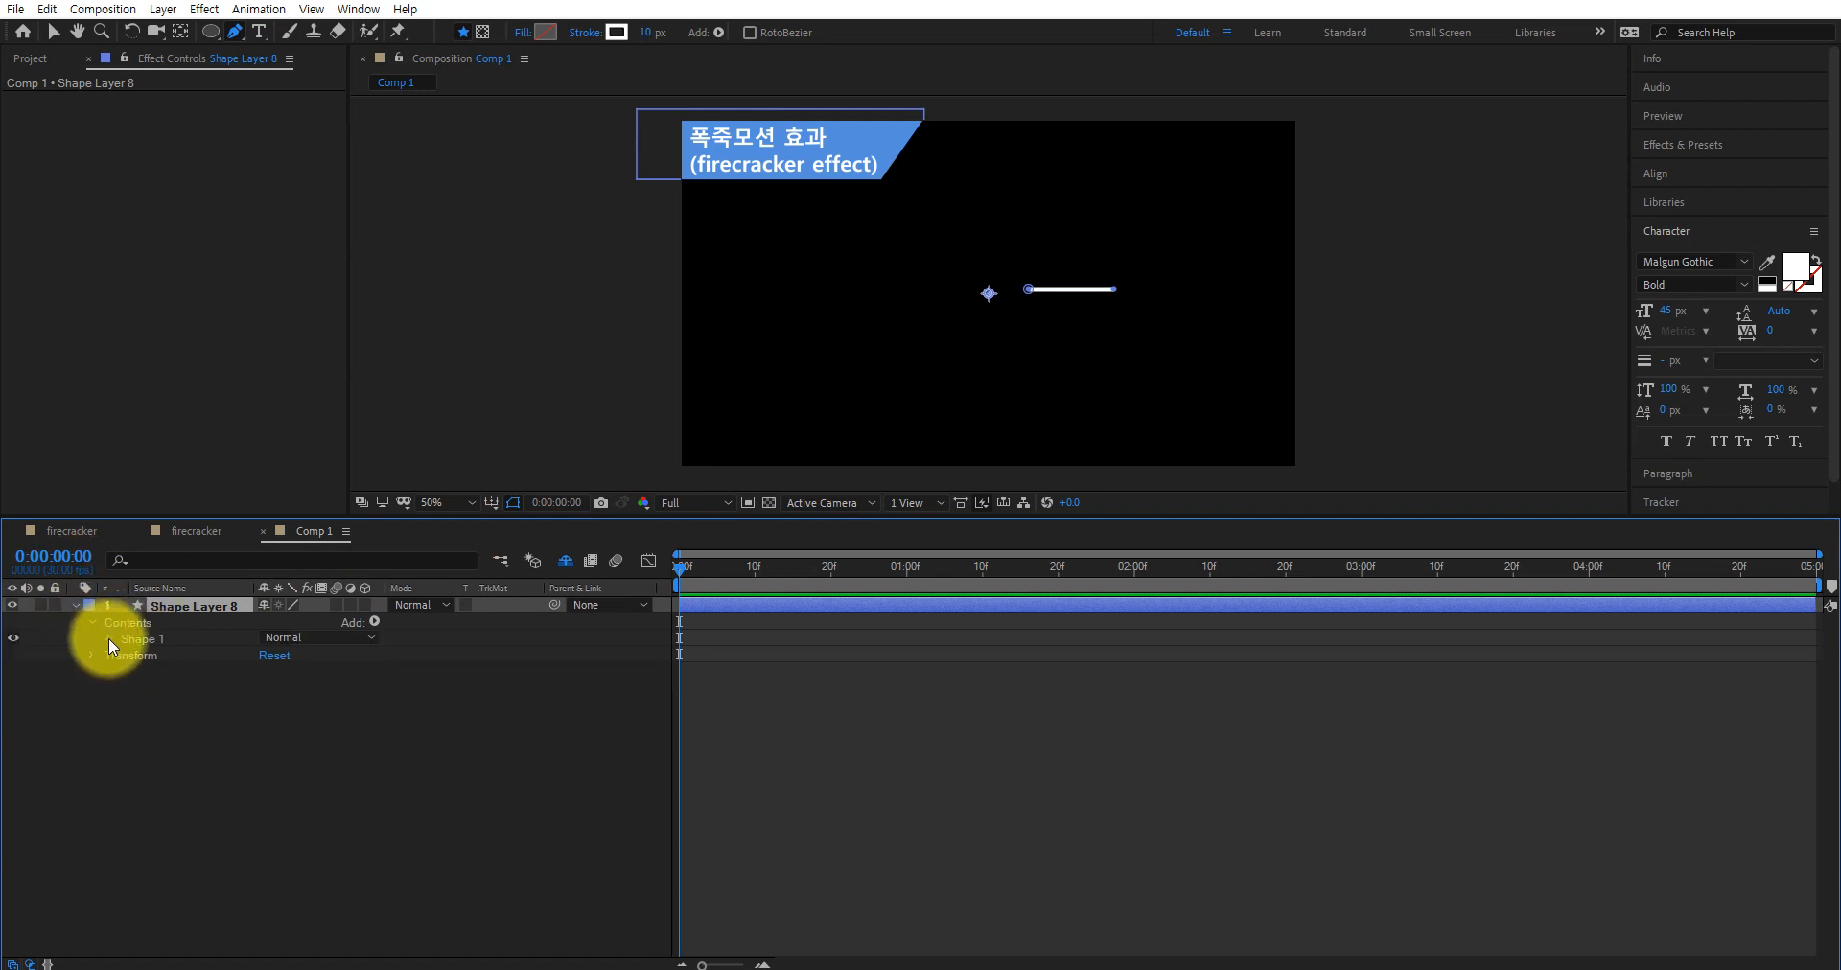
click(107, 638)
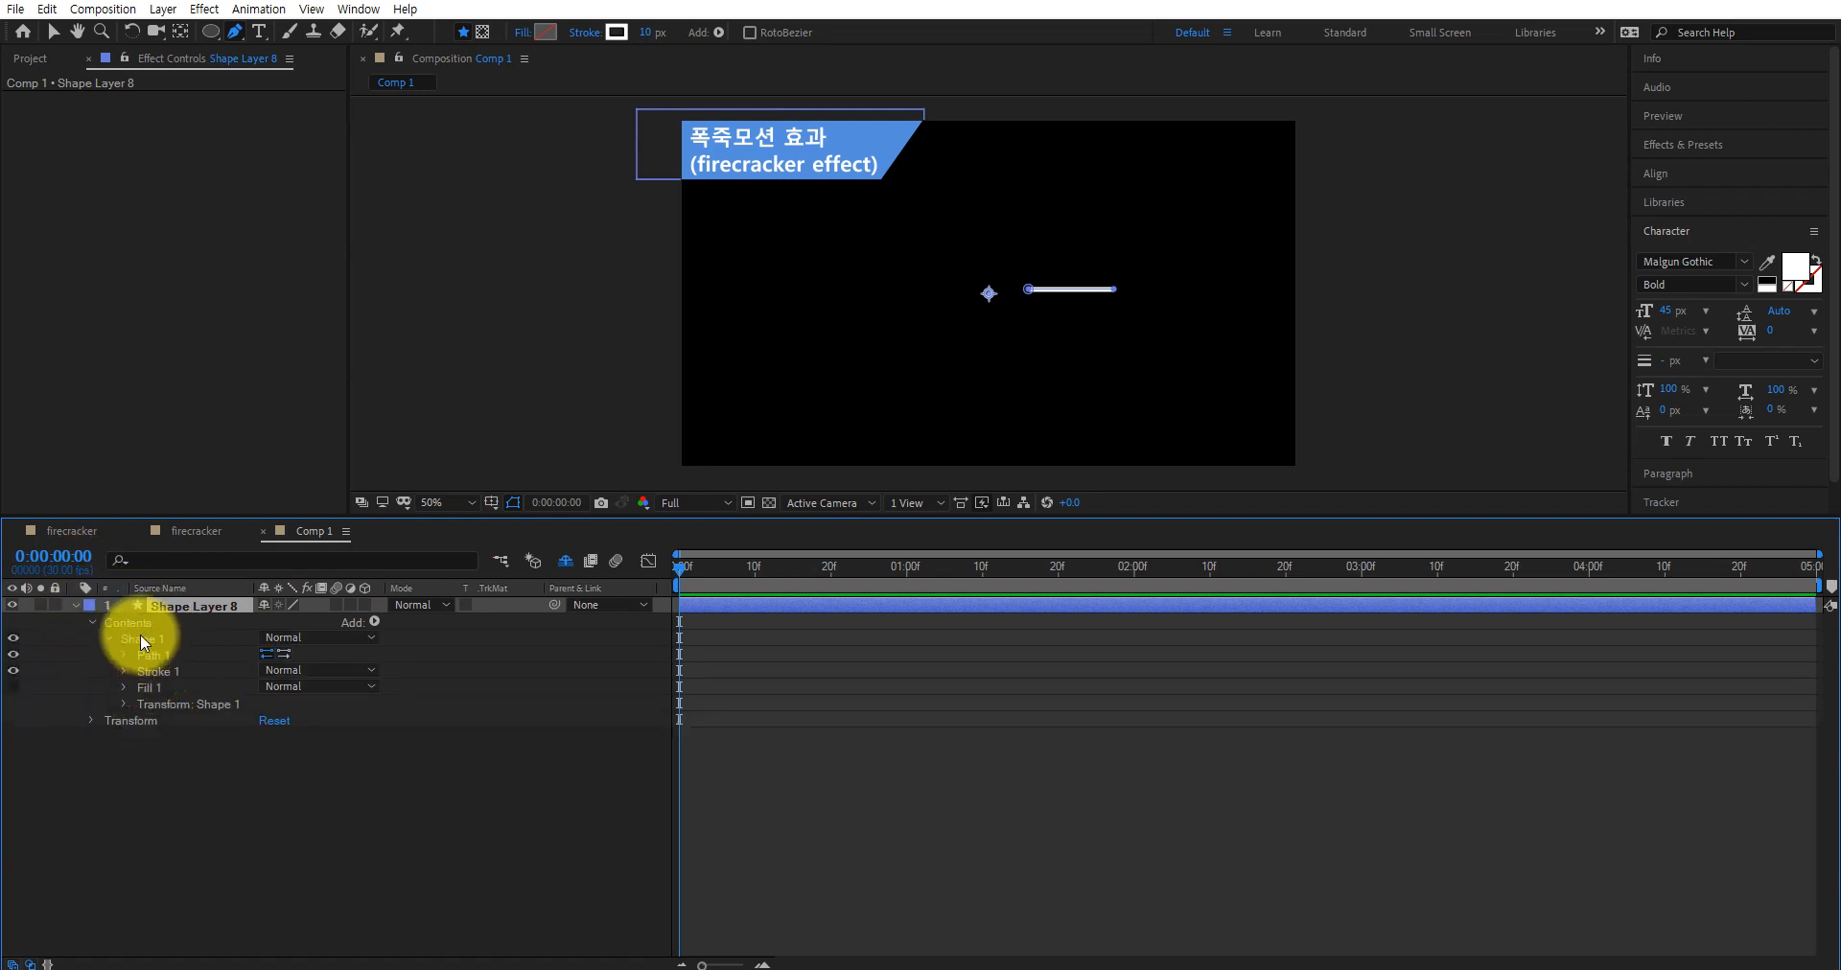
click(170, 707)
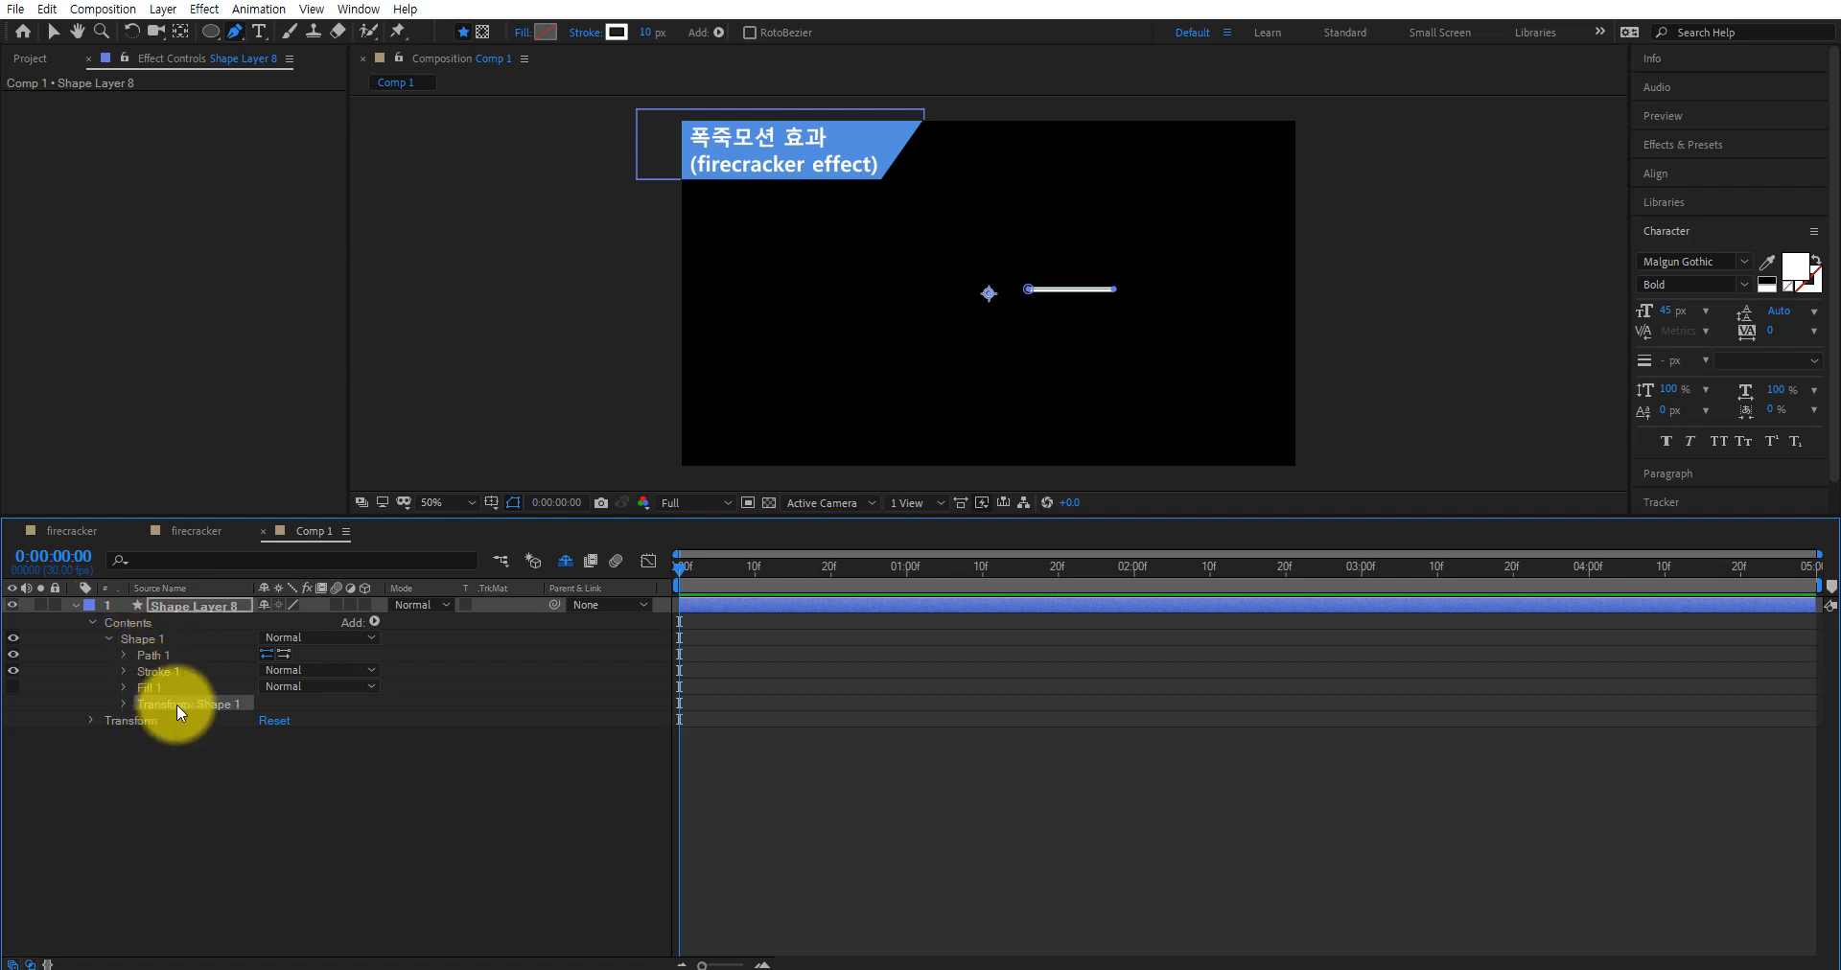
click(123, 705)
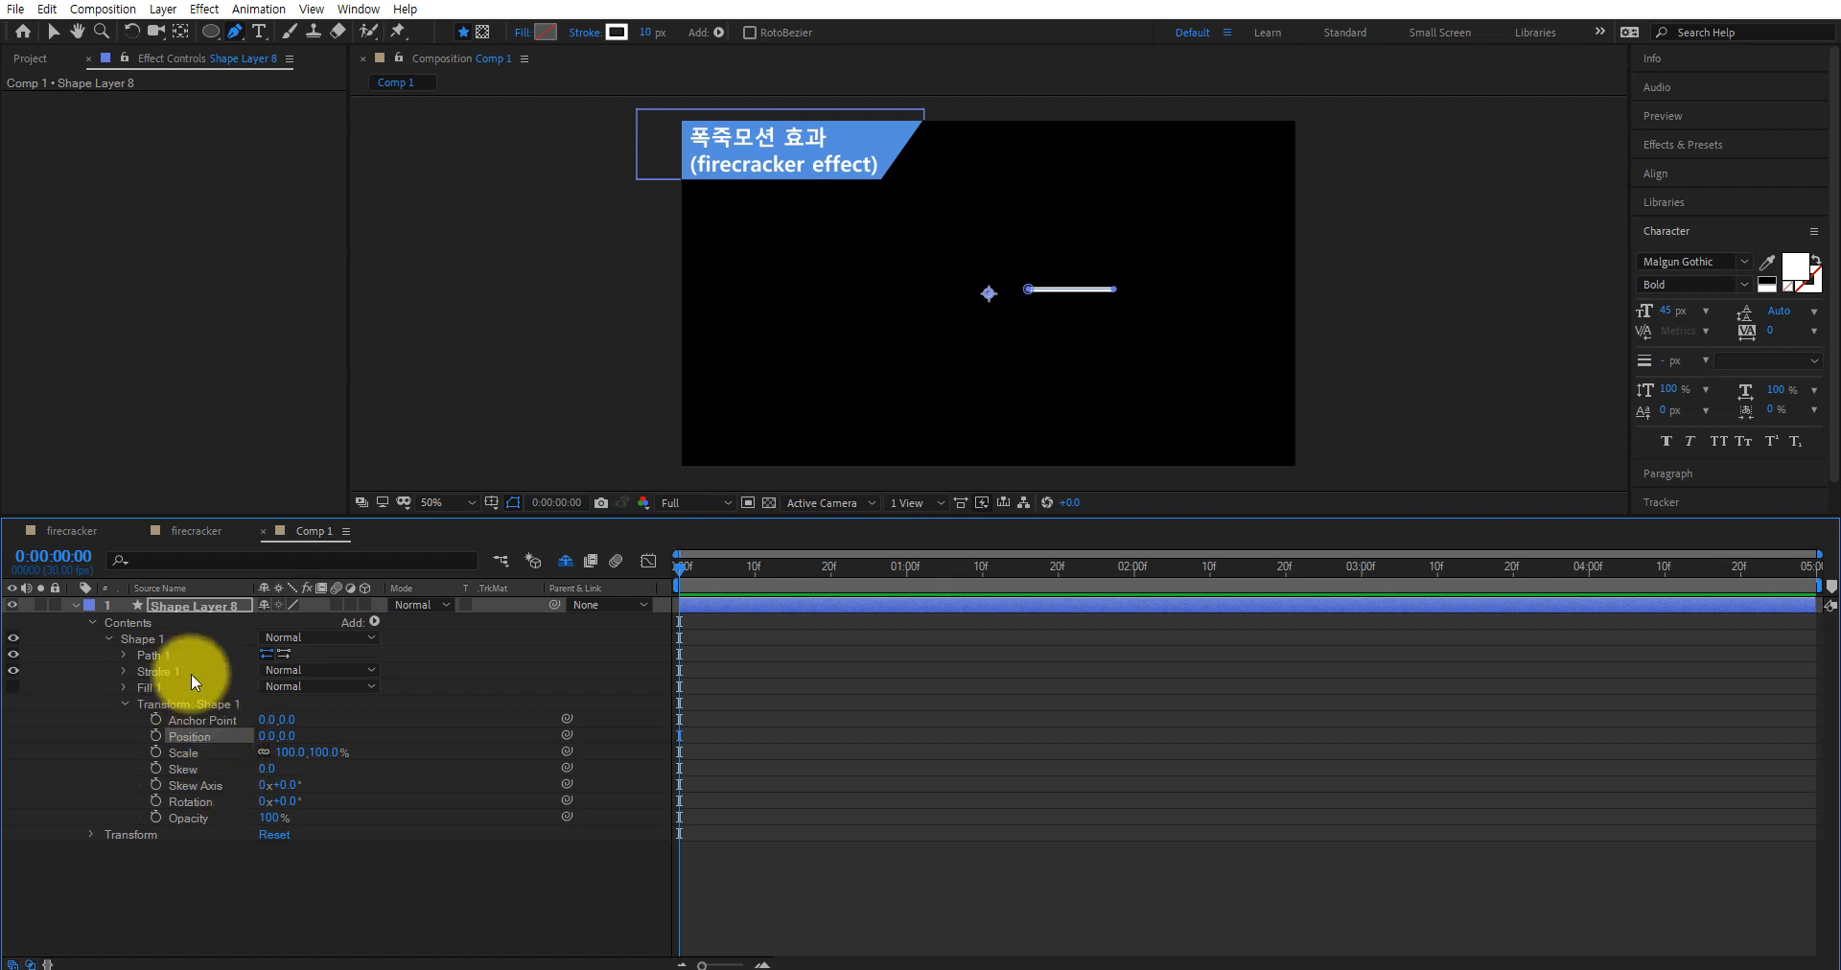
click(92, 834)
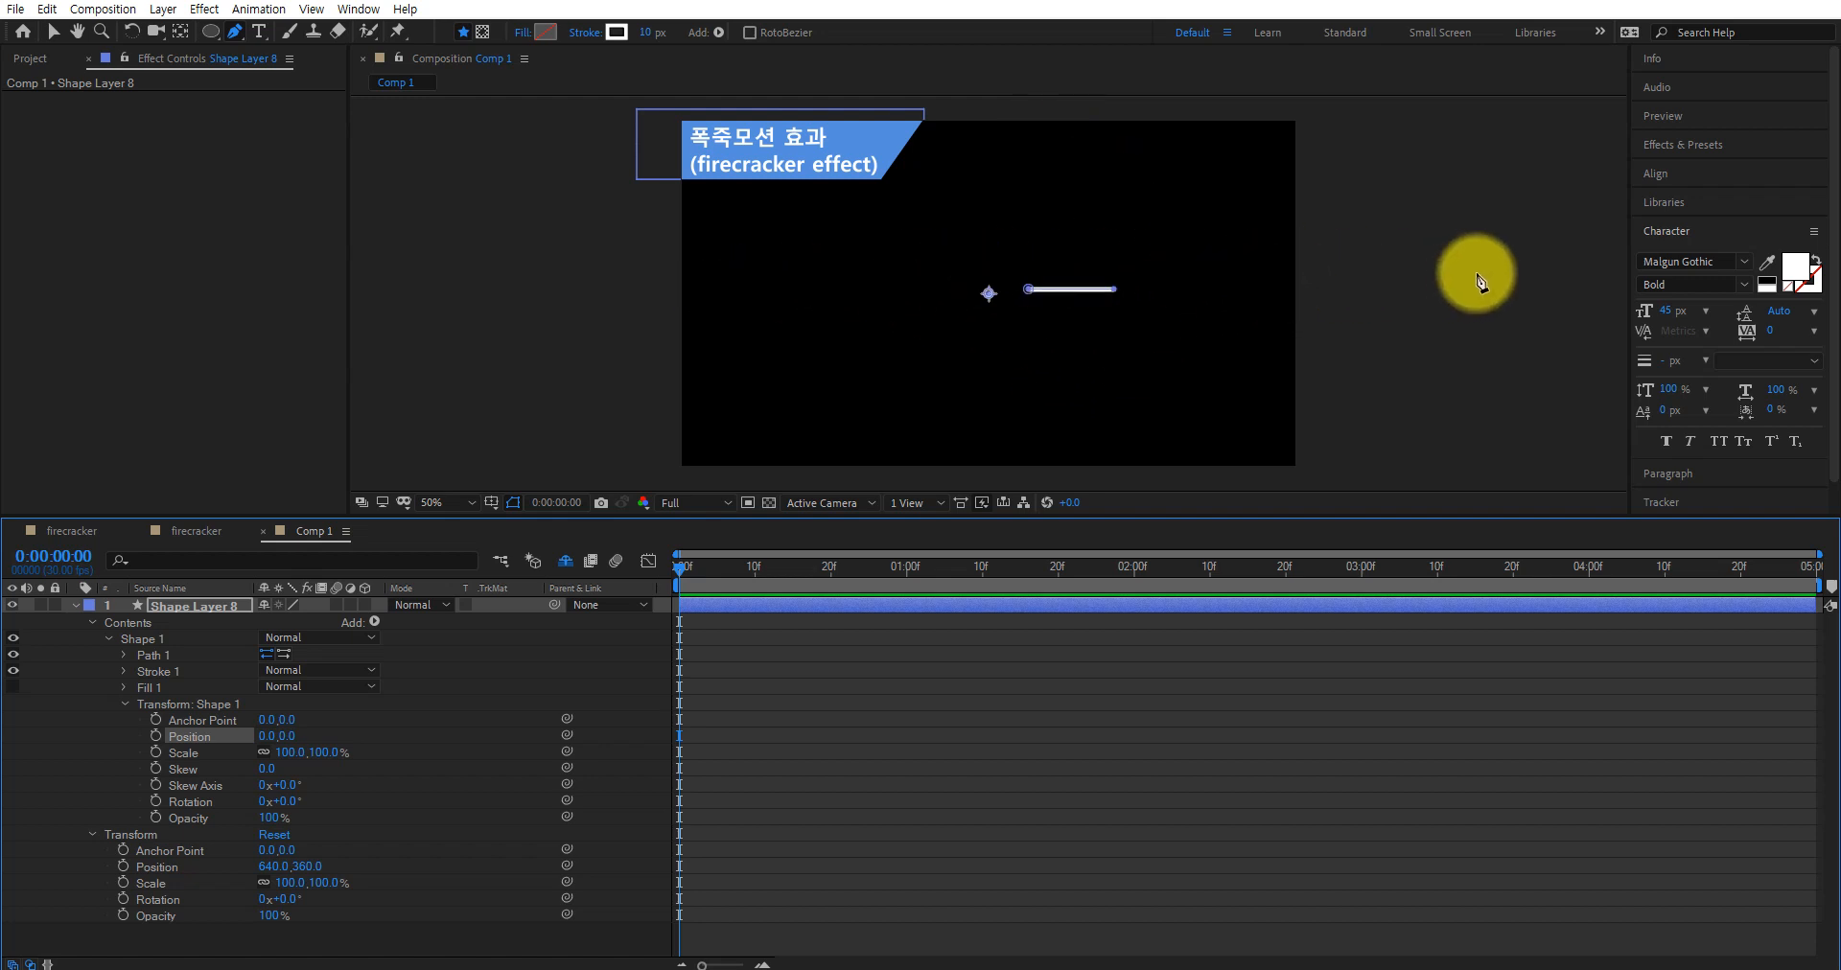
Try to align the line layer vertically to the centre of the composition
click(1678, 175)
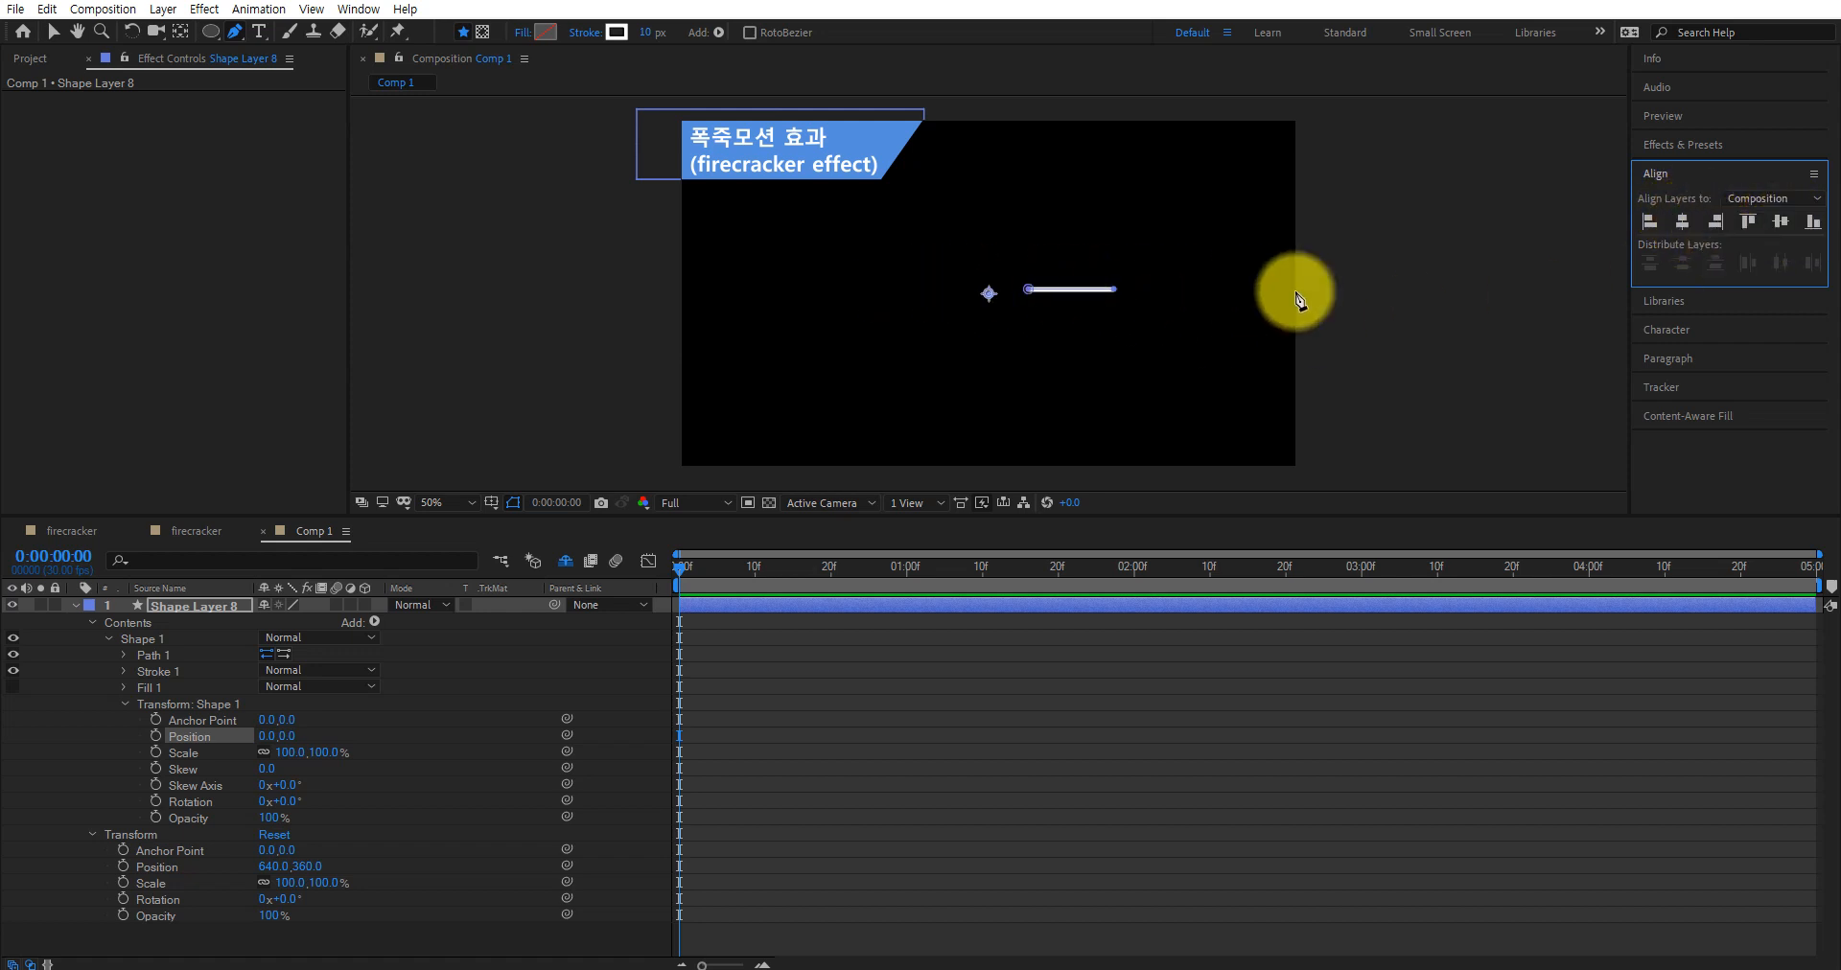
click(188, 608)
click(1782, 222)
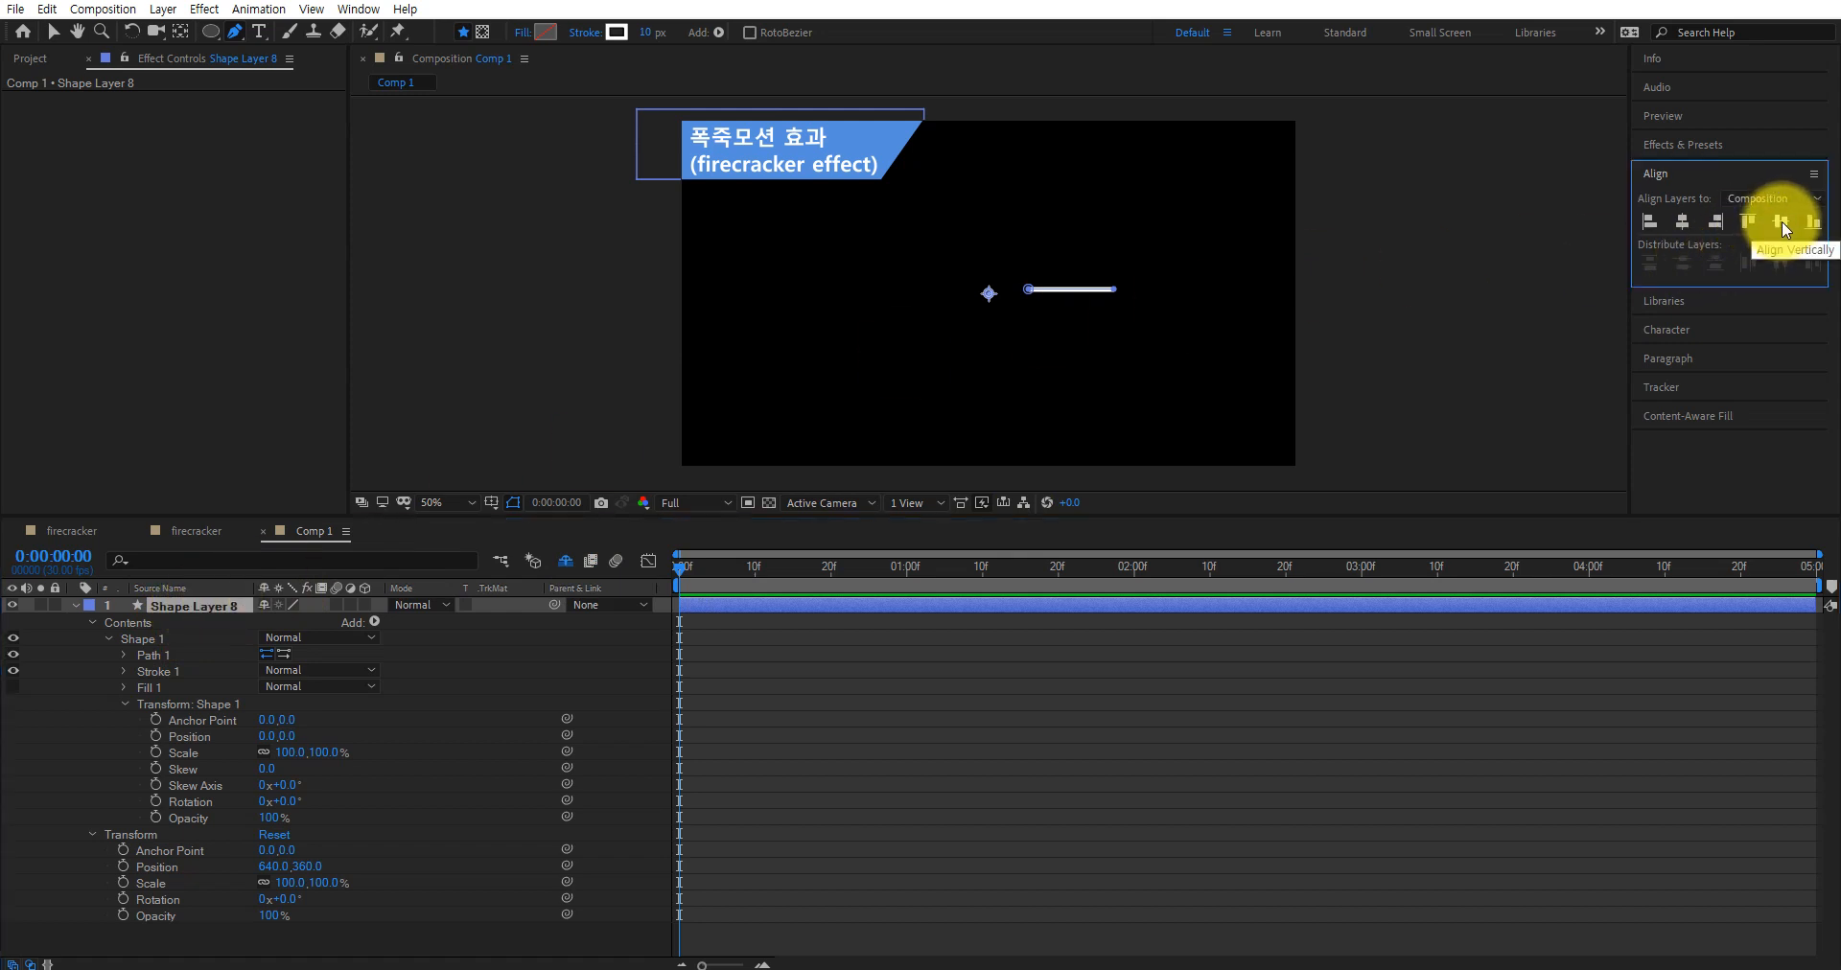
Add a Repeater to the contents of the line's shape layer
click(46, 33)
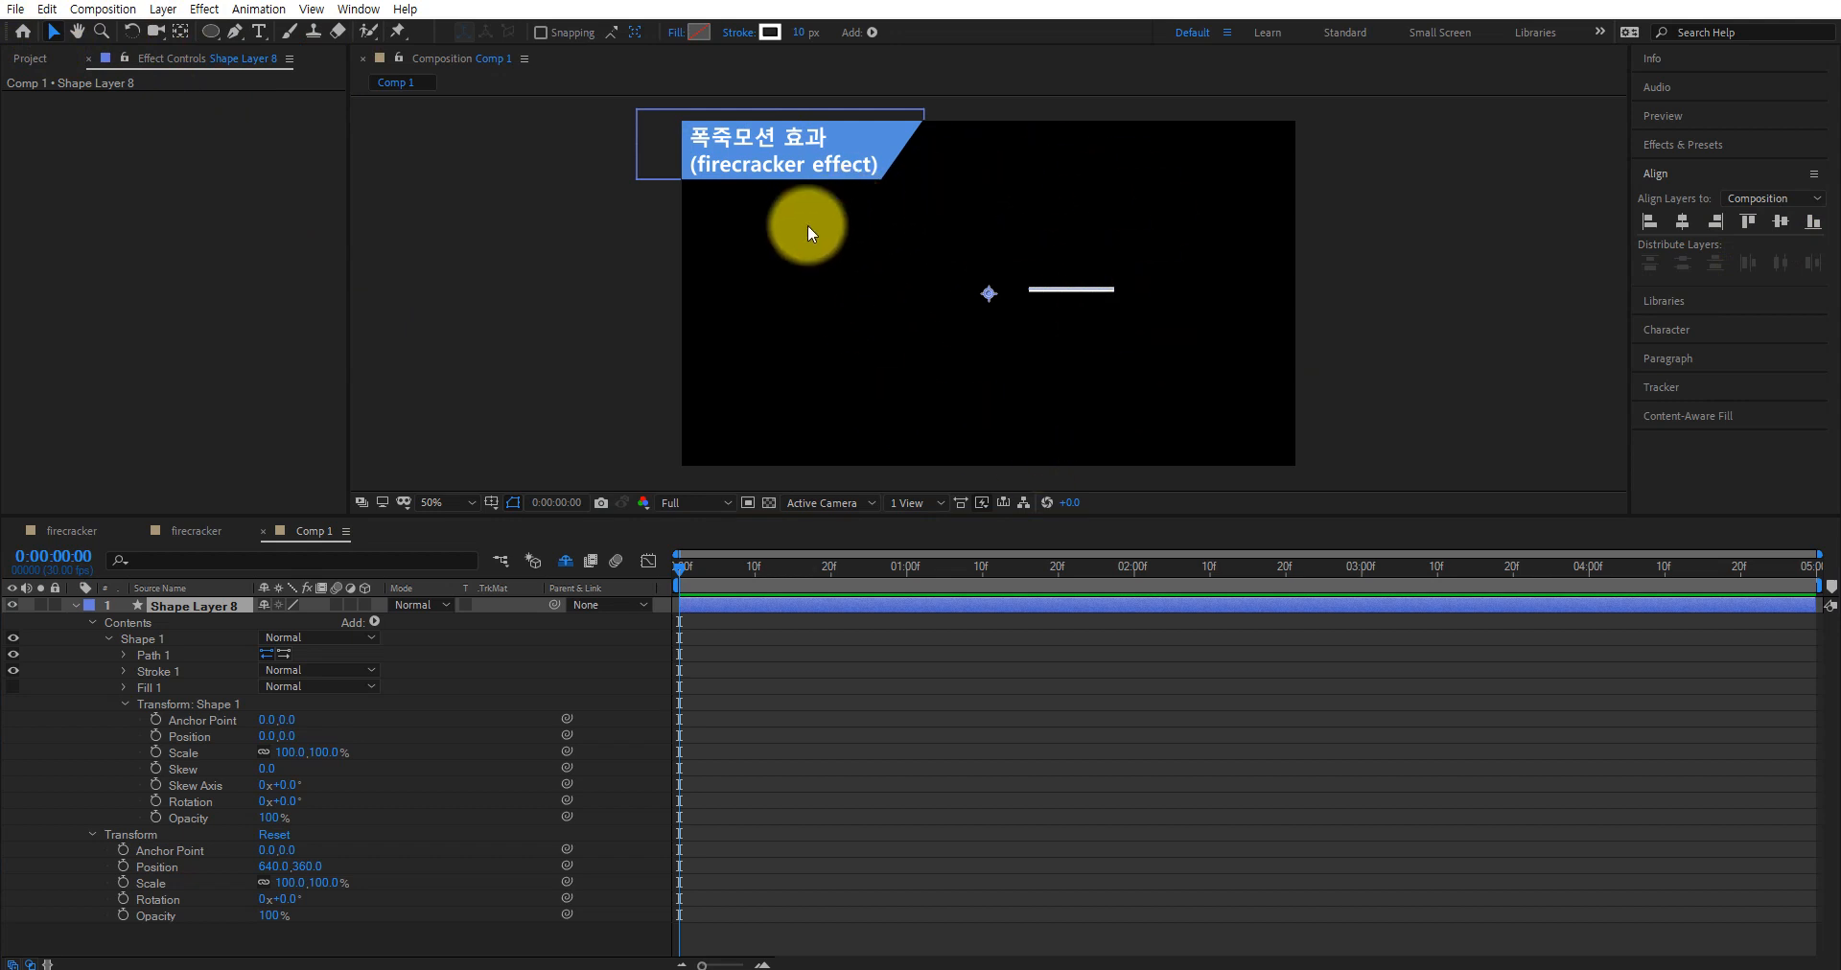
click(131, 621)
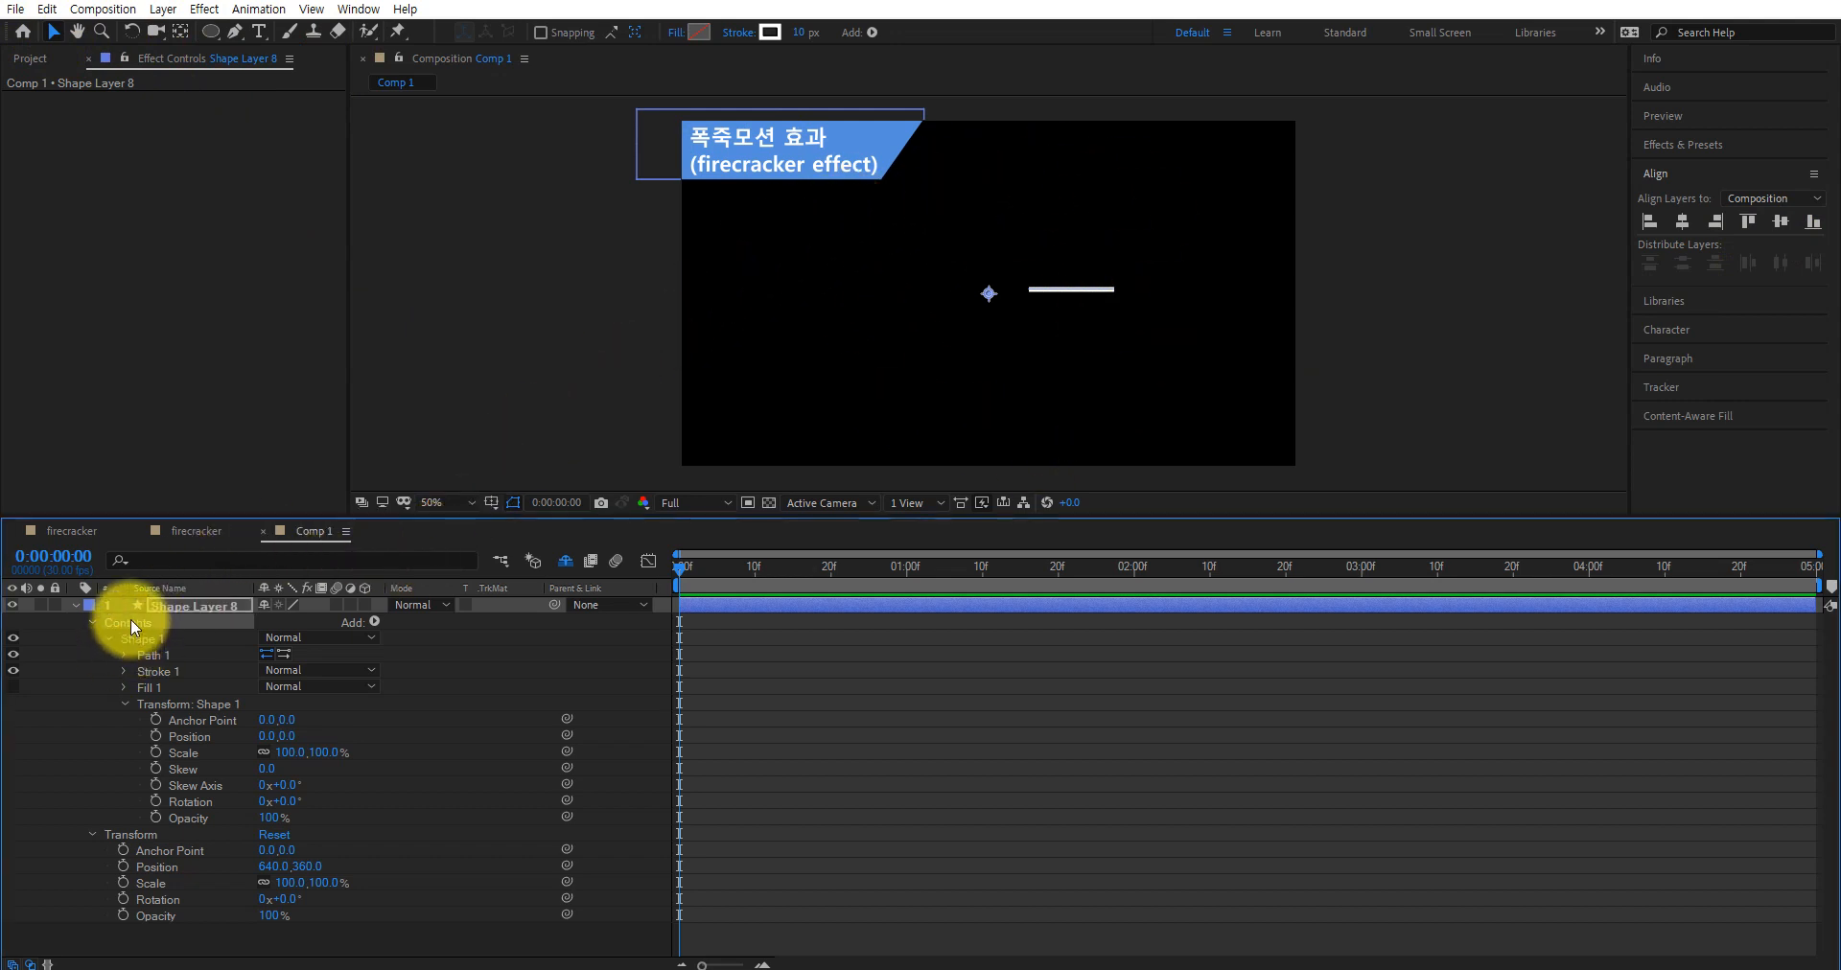
click(374, 622)
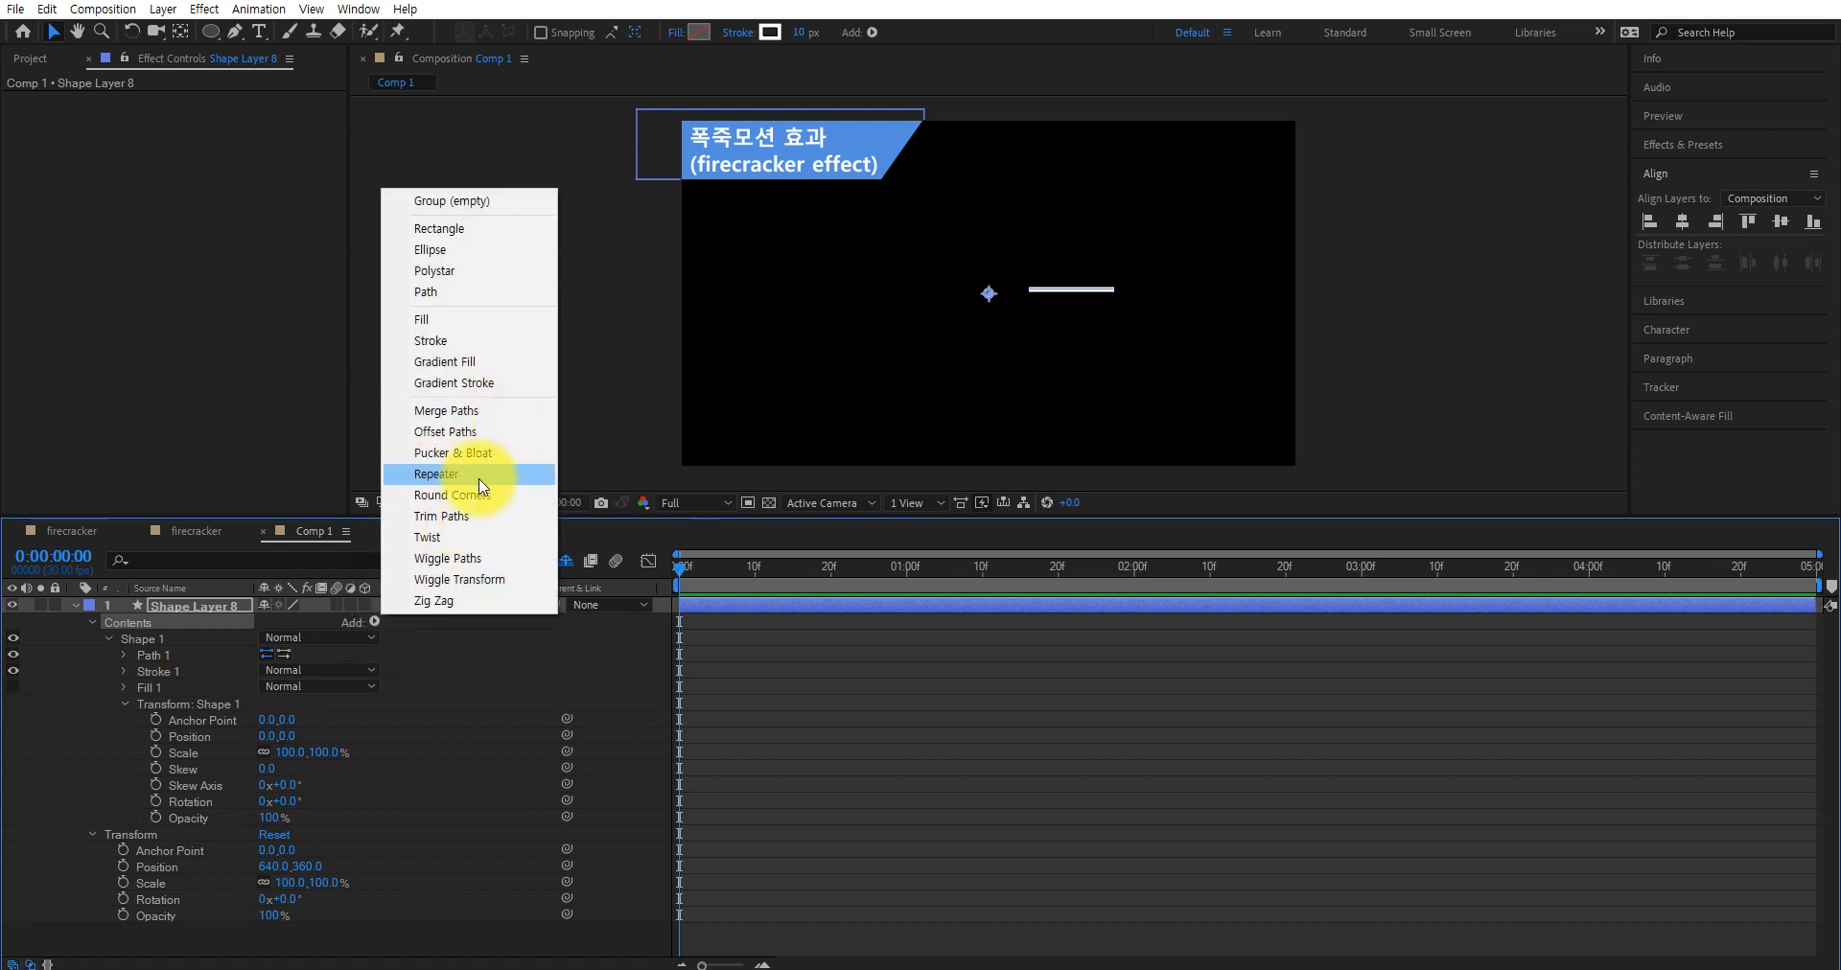
click(446, 475)
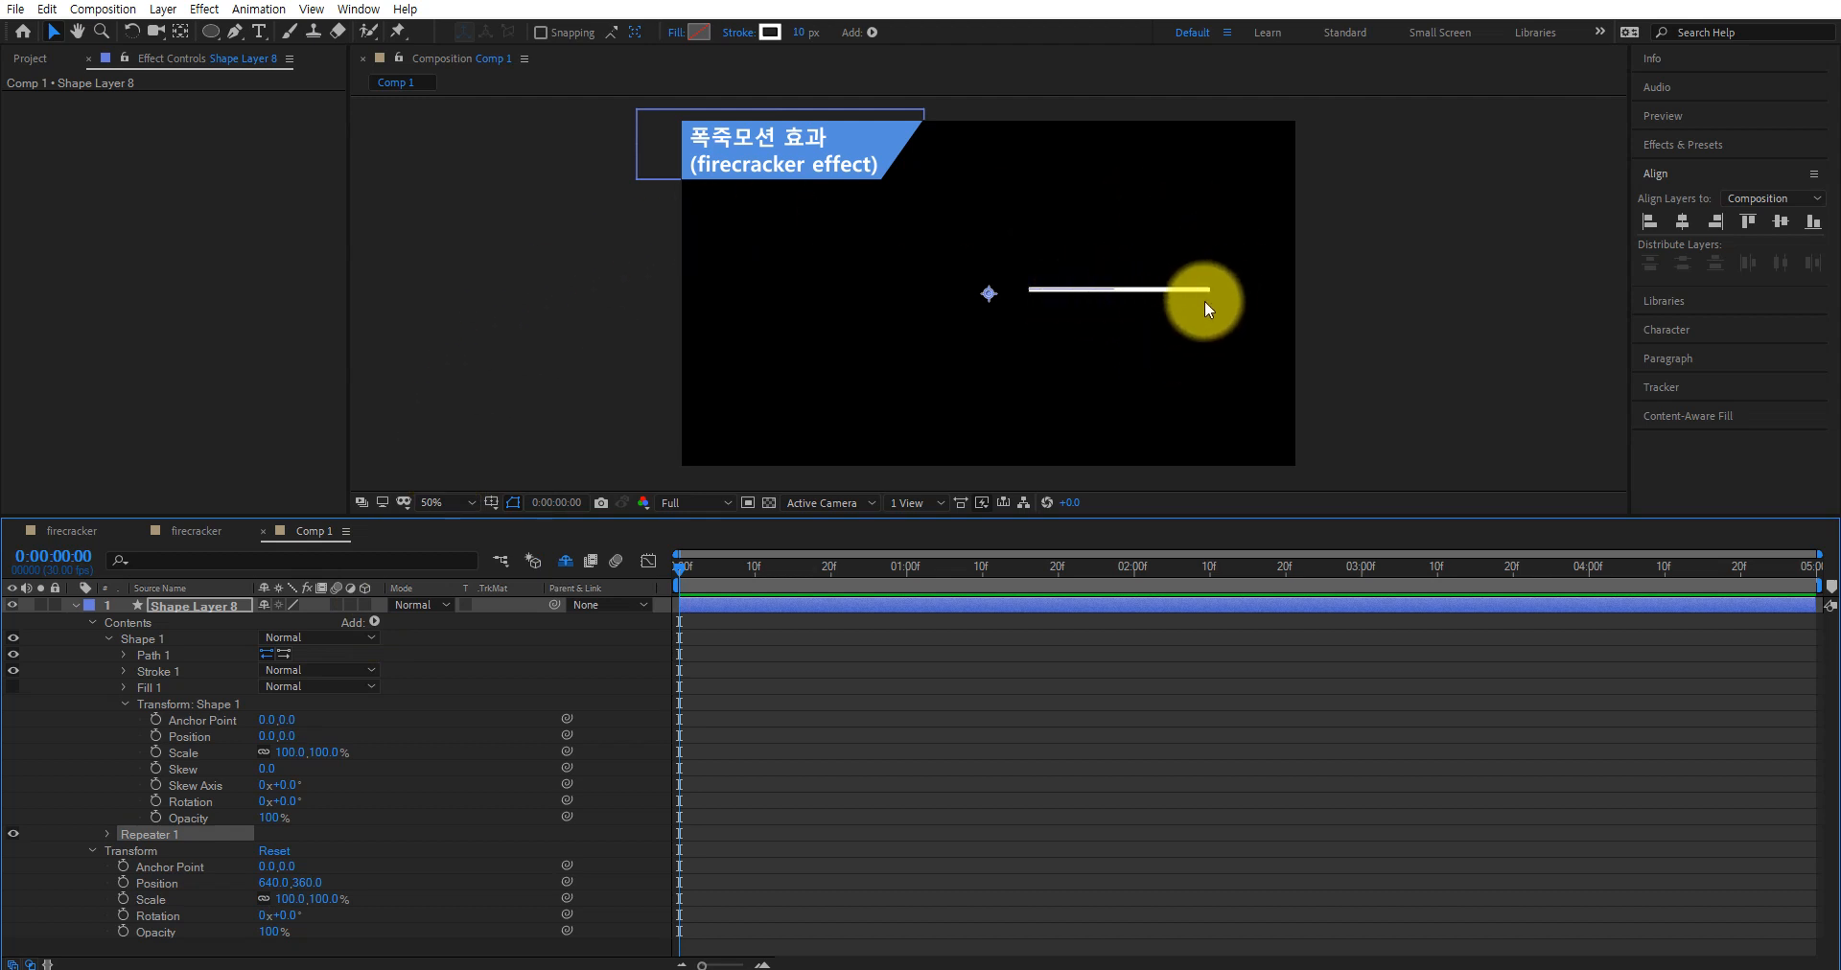
Expand the repeater's transform properties and set its horizontal position to 0
click(126, 703)
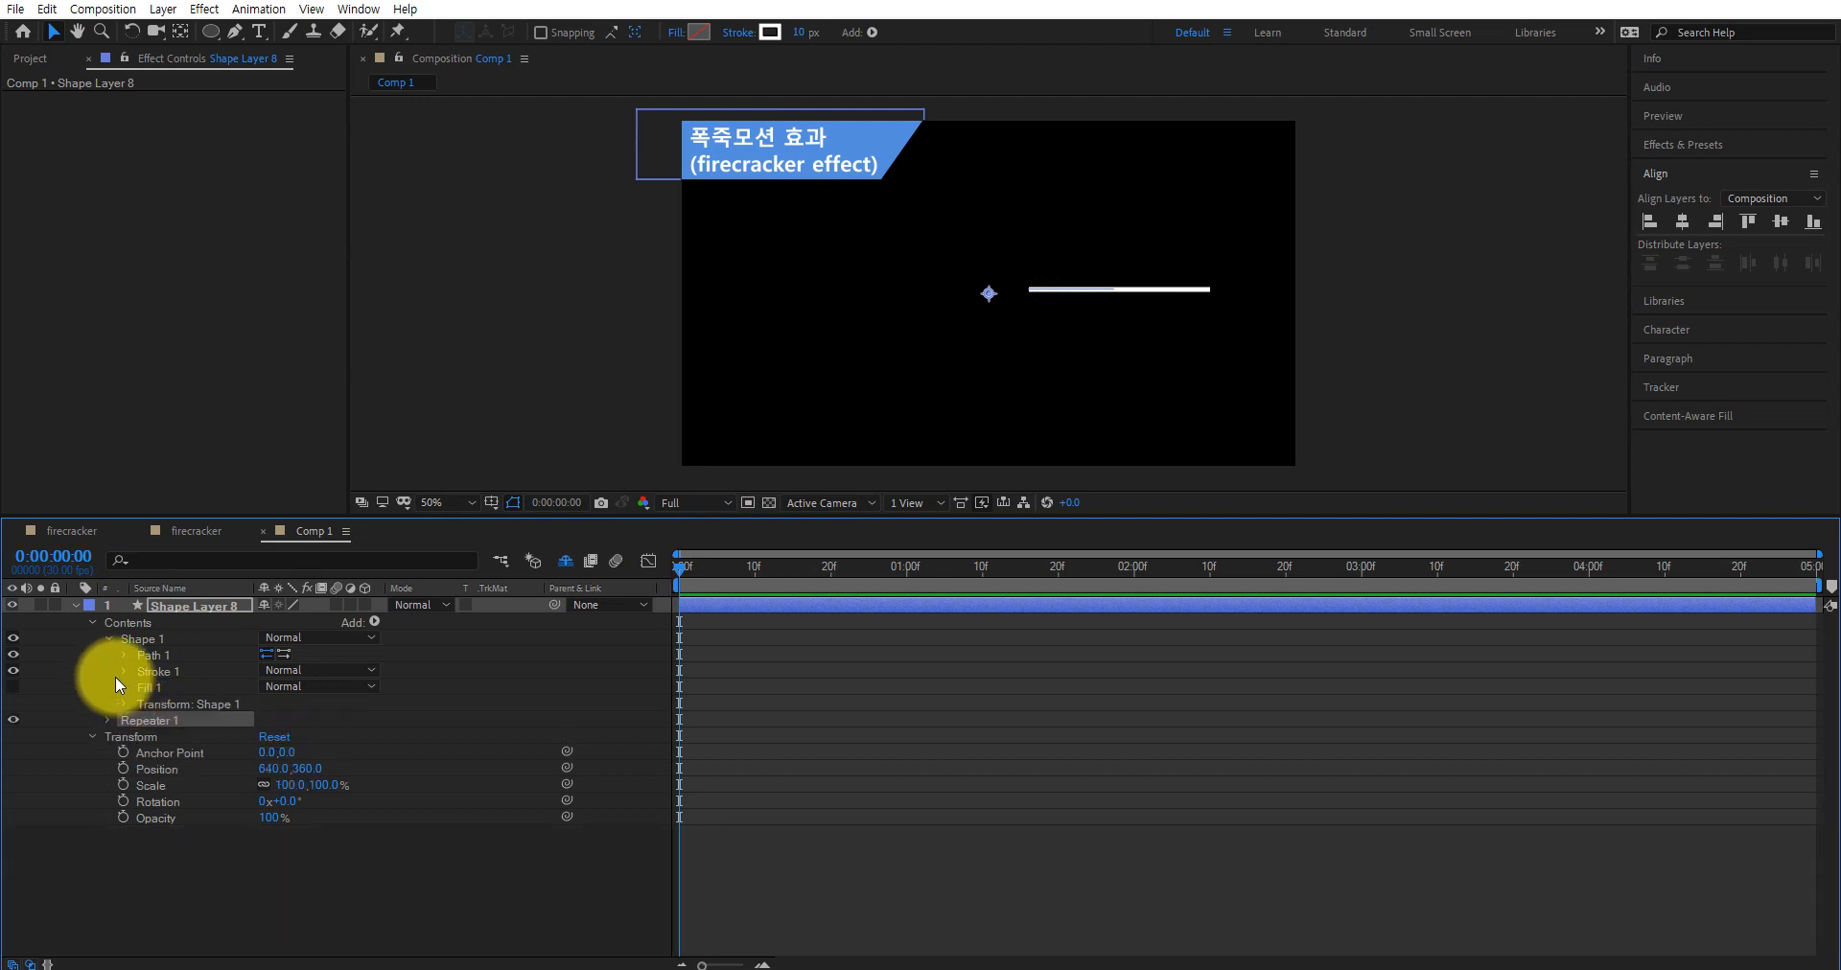
click(138, 625)
click(146, 640)
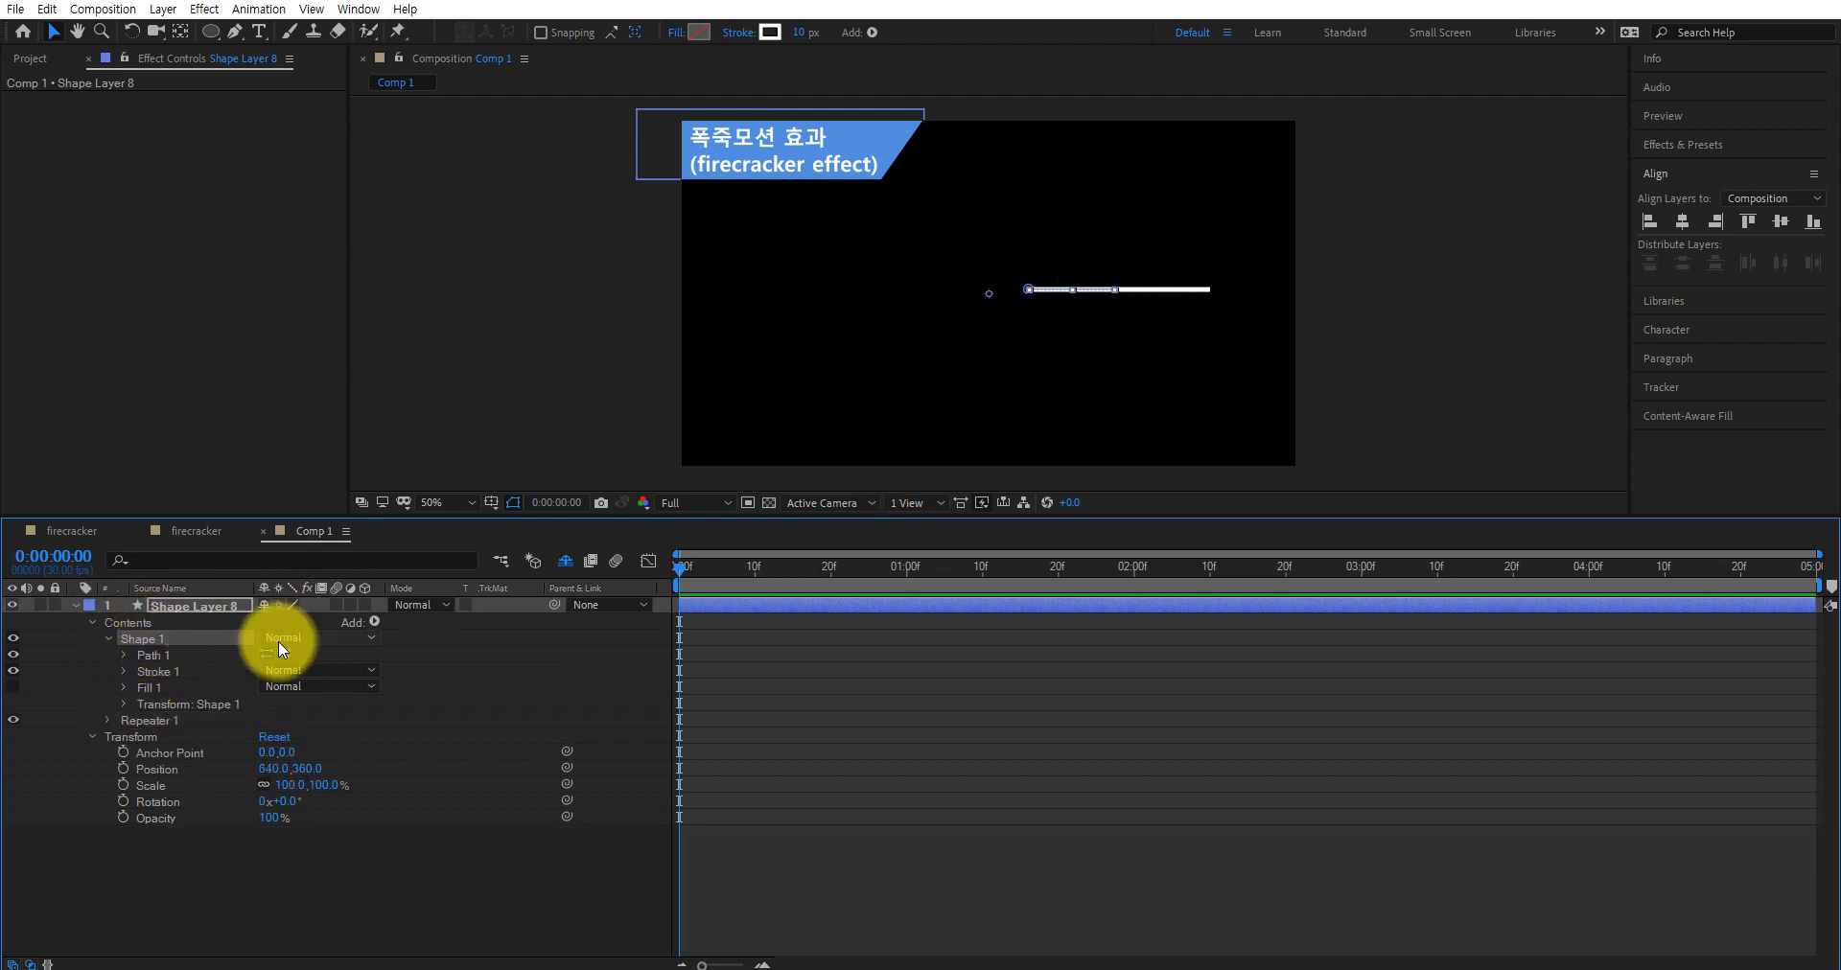
click(161, 721)
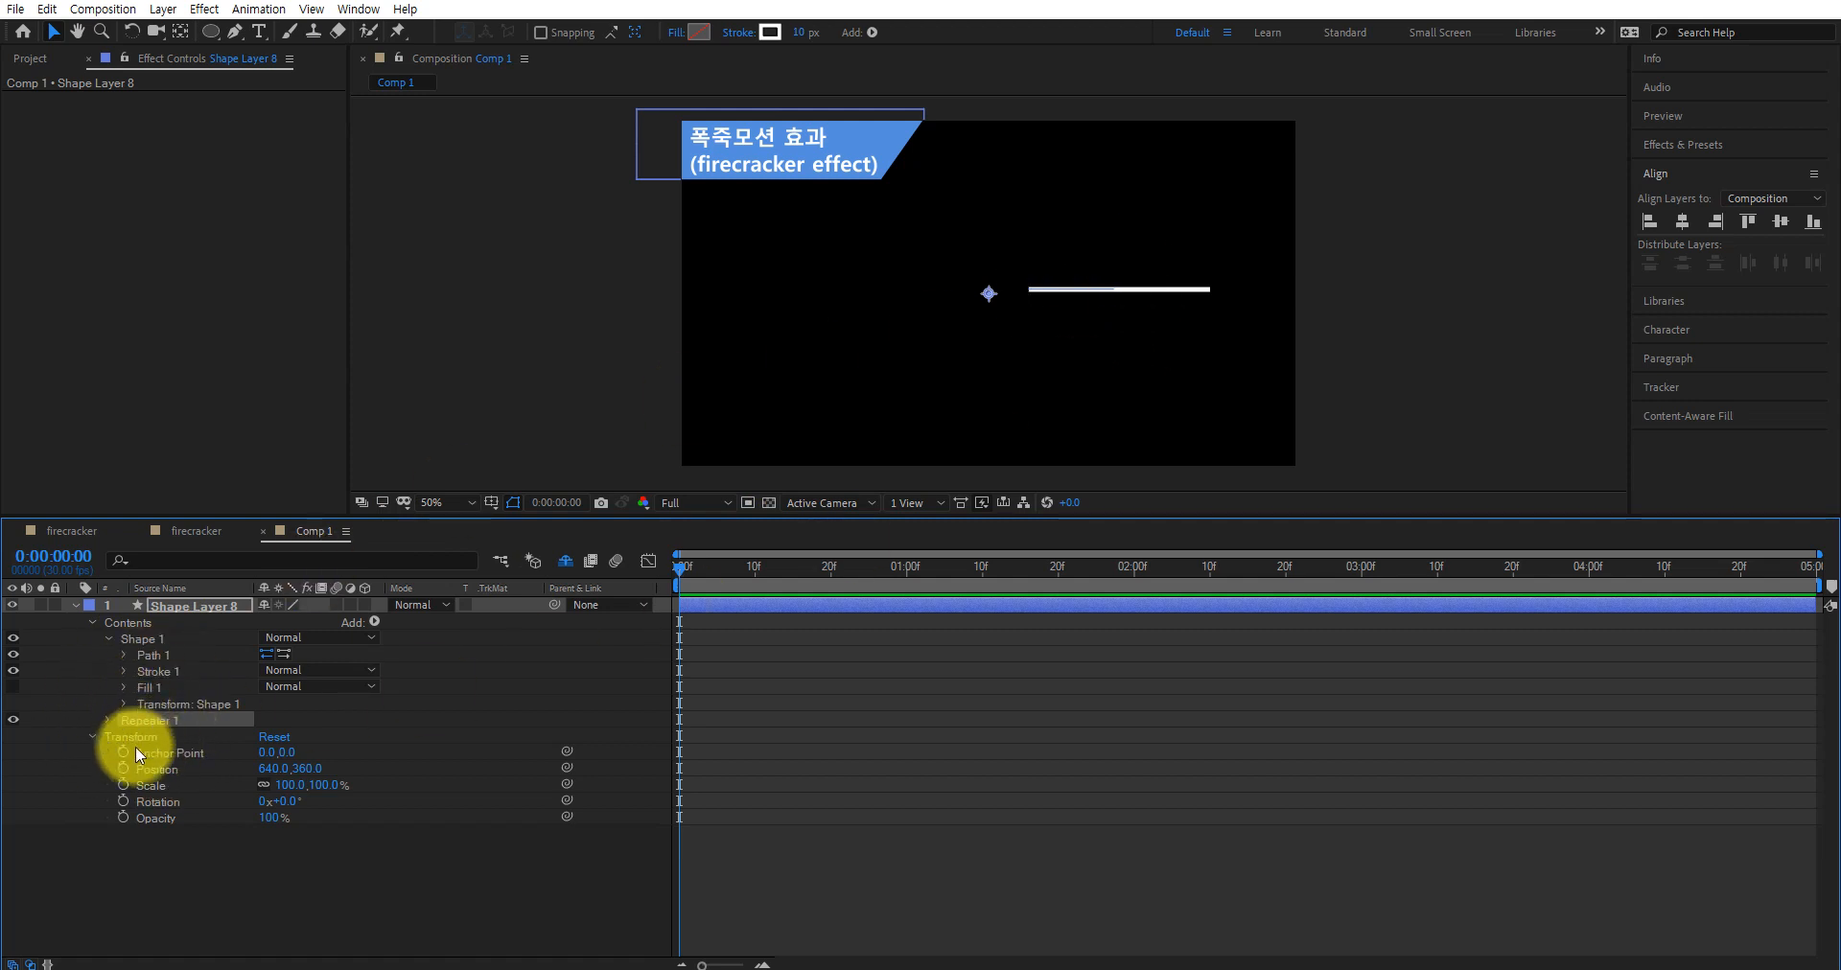
click(109, 721)
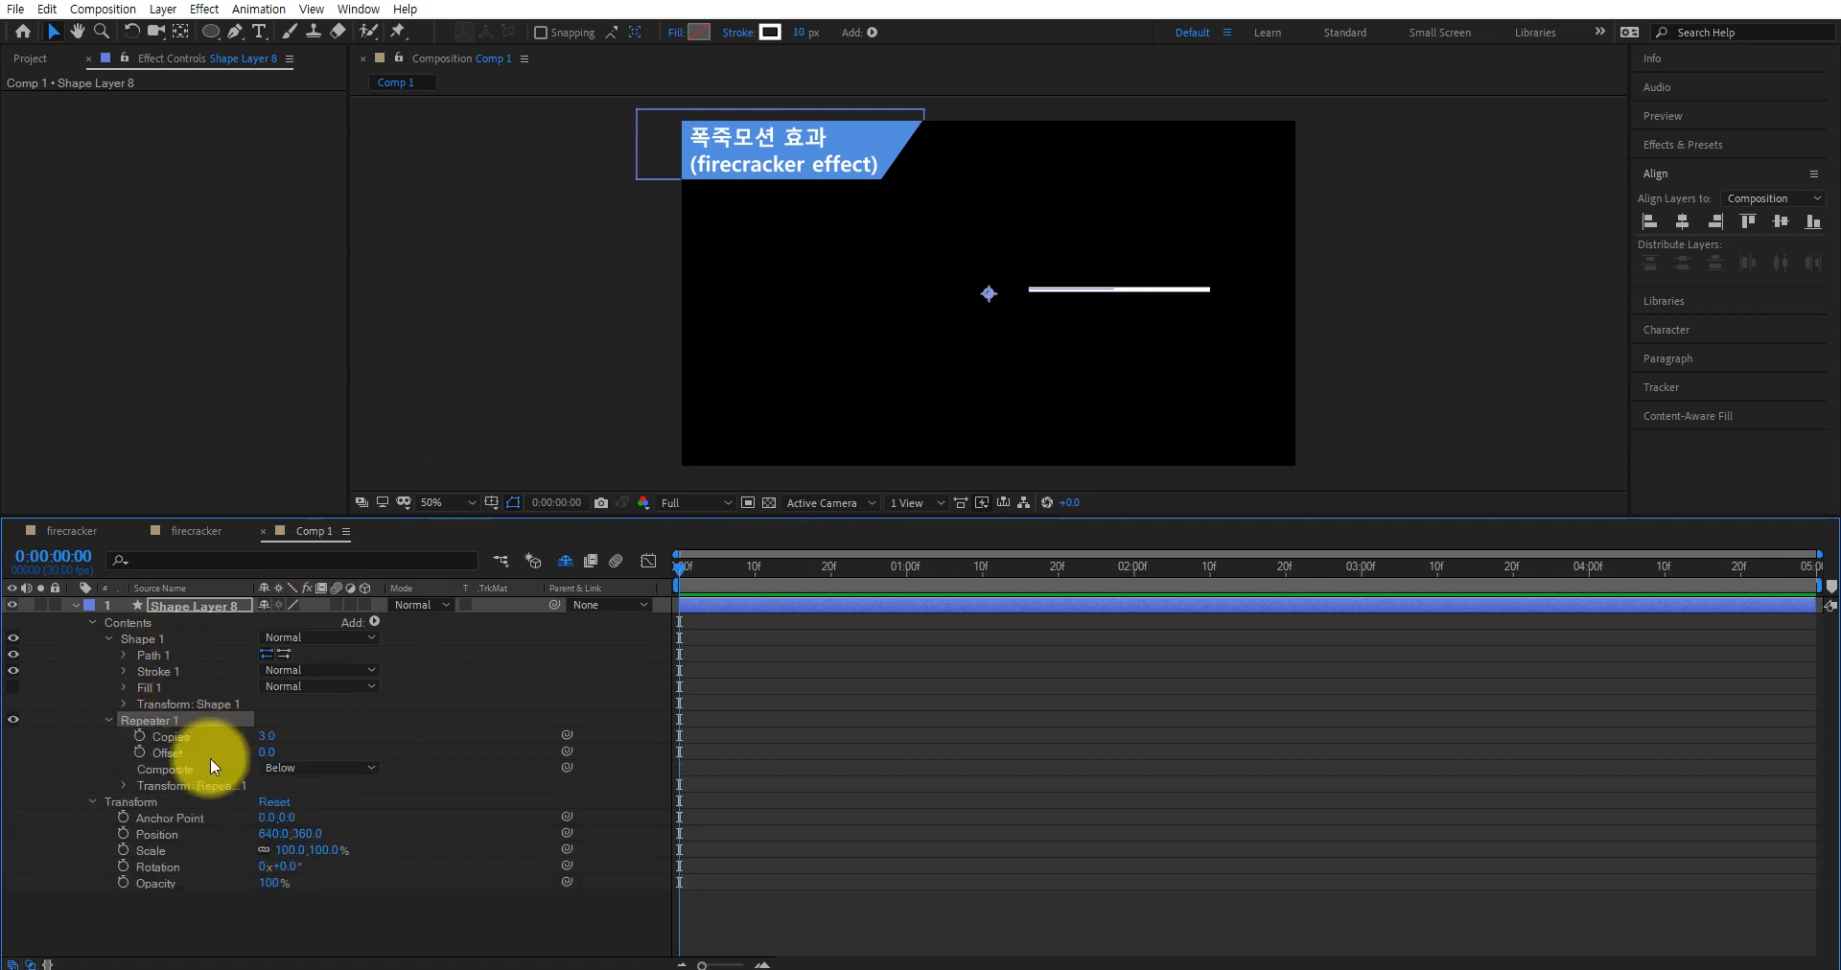
click(124, 785)
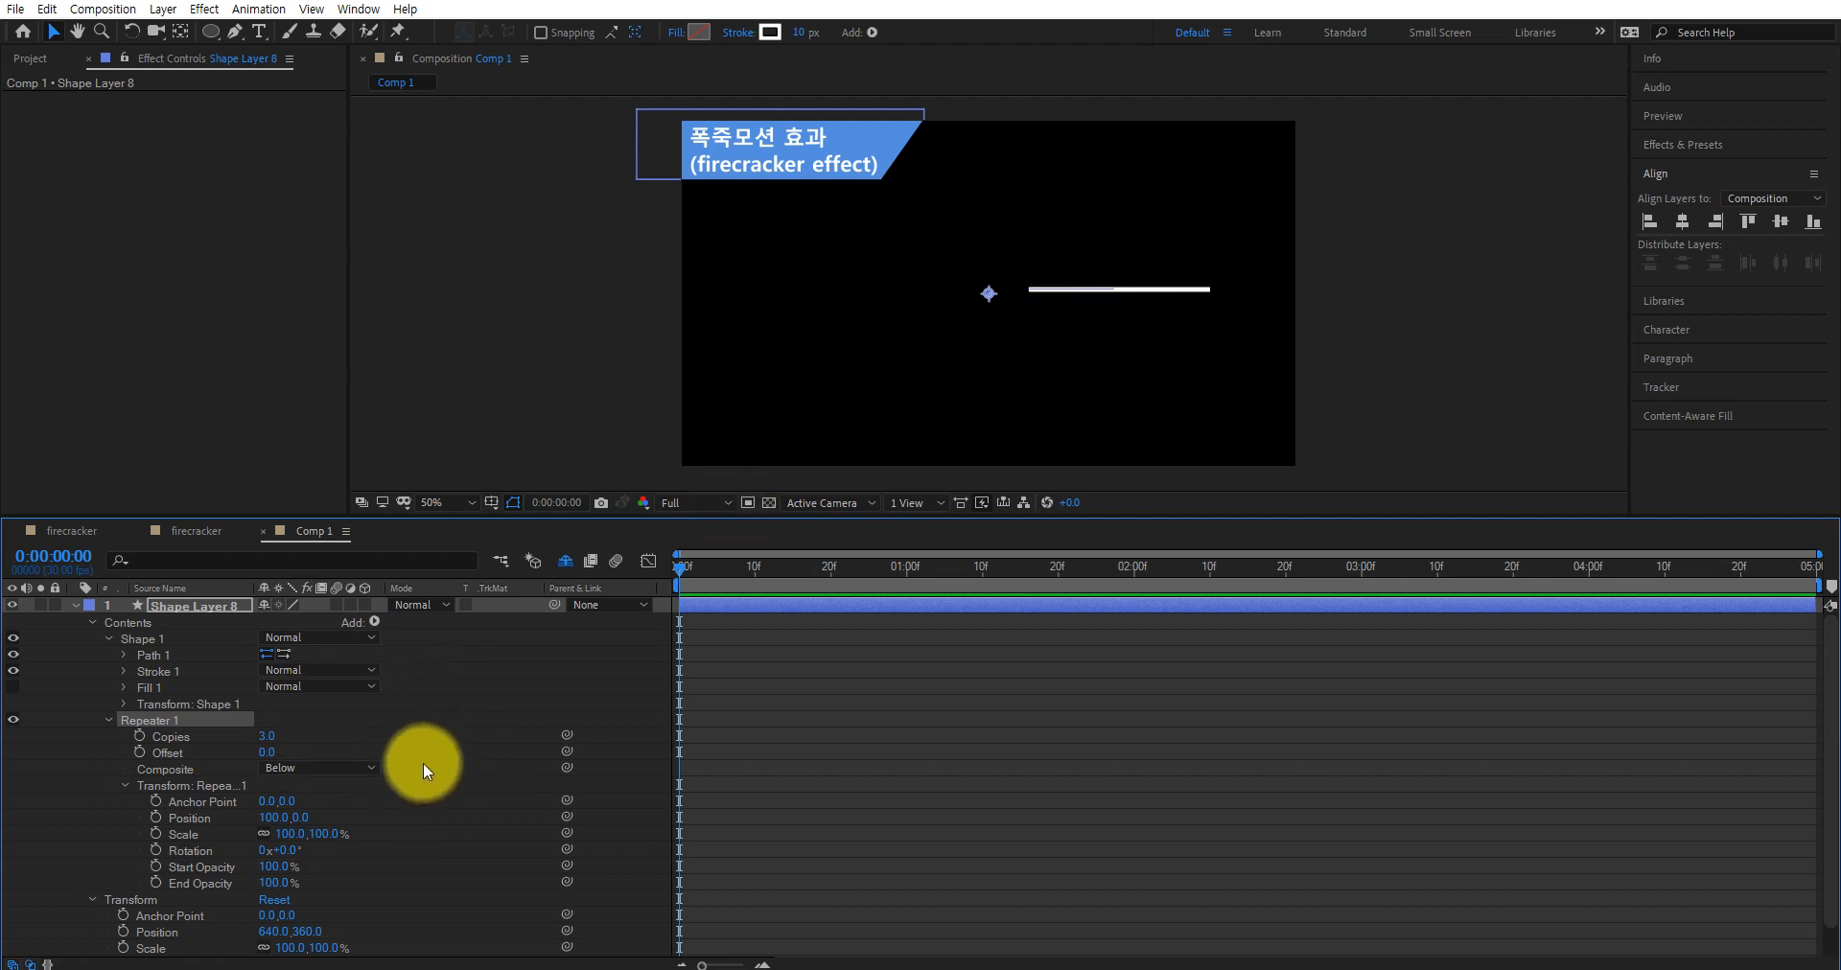
click(271, 819)
text(0)
key(Return)
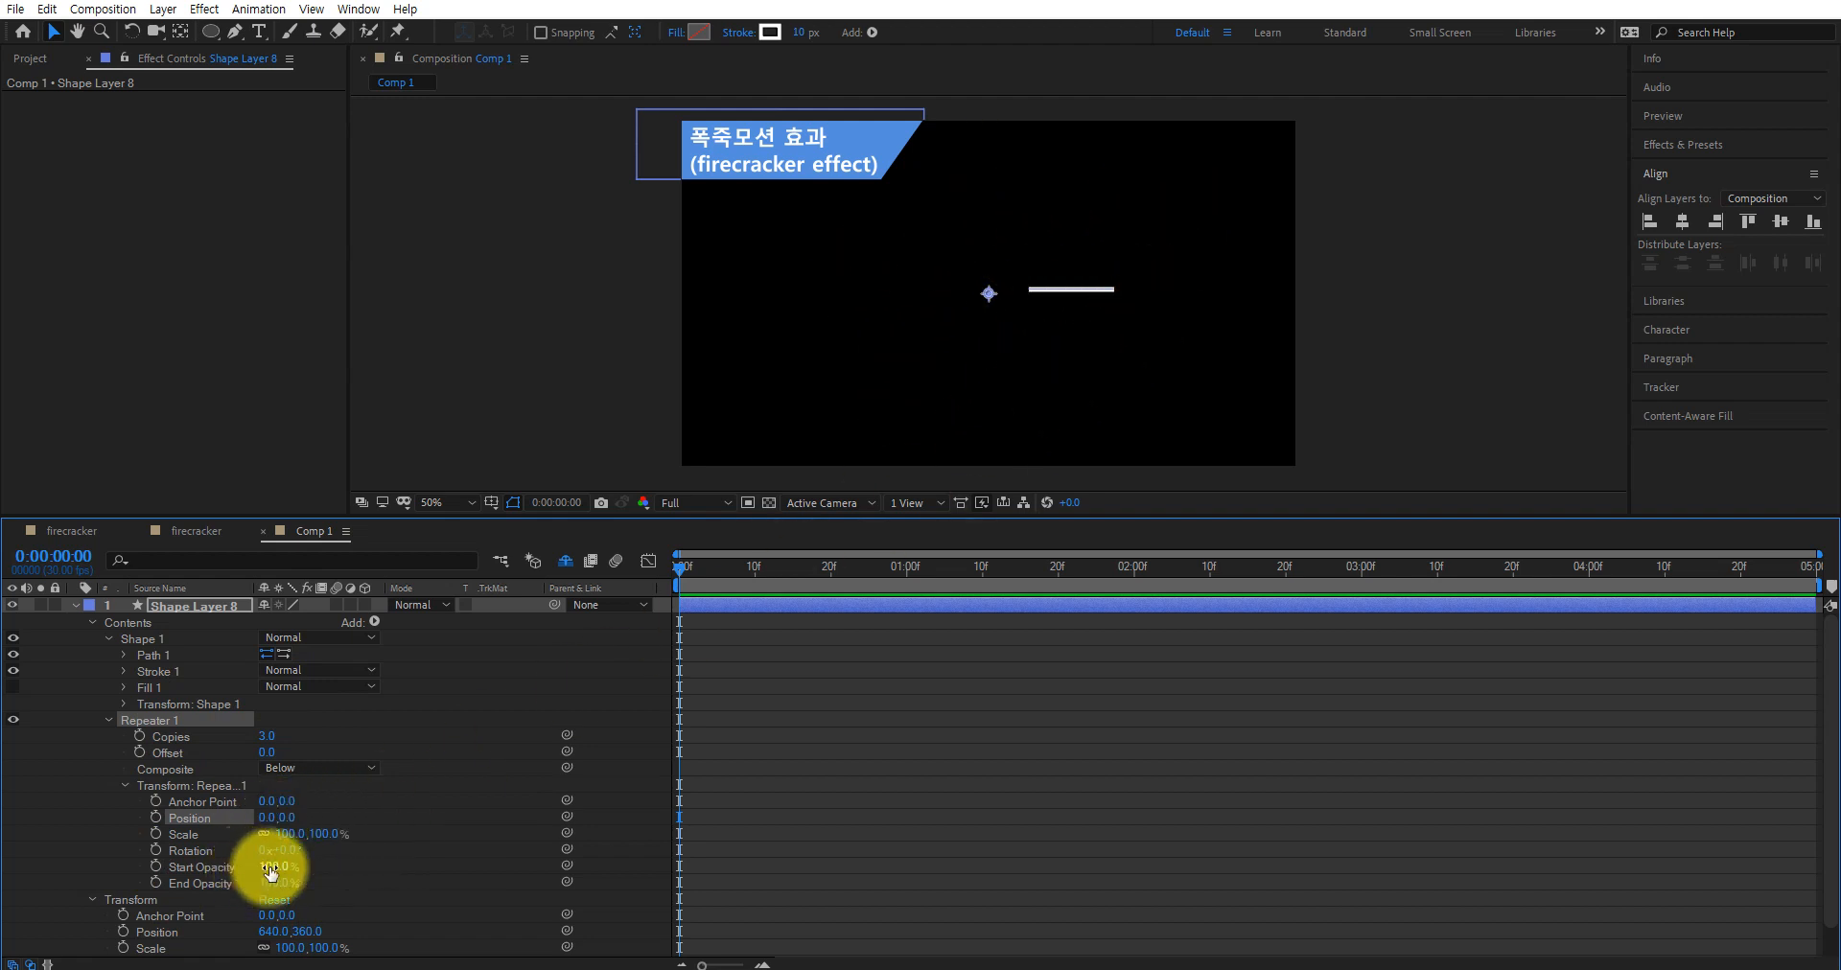
Set the repeater's transform rotation to 45° and its number of copies to 8
click(222, 865)
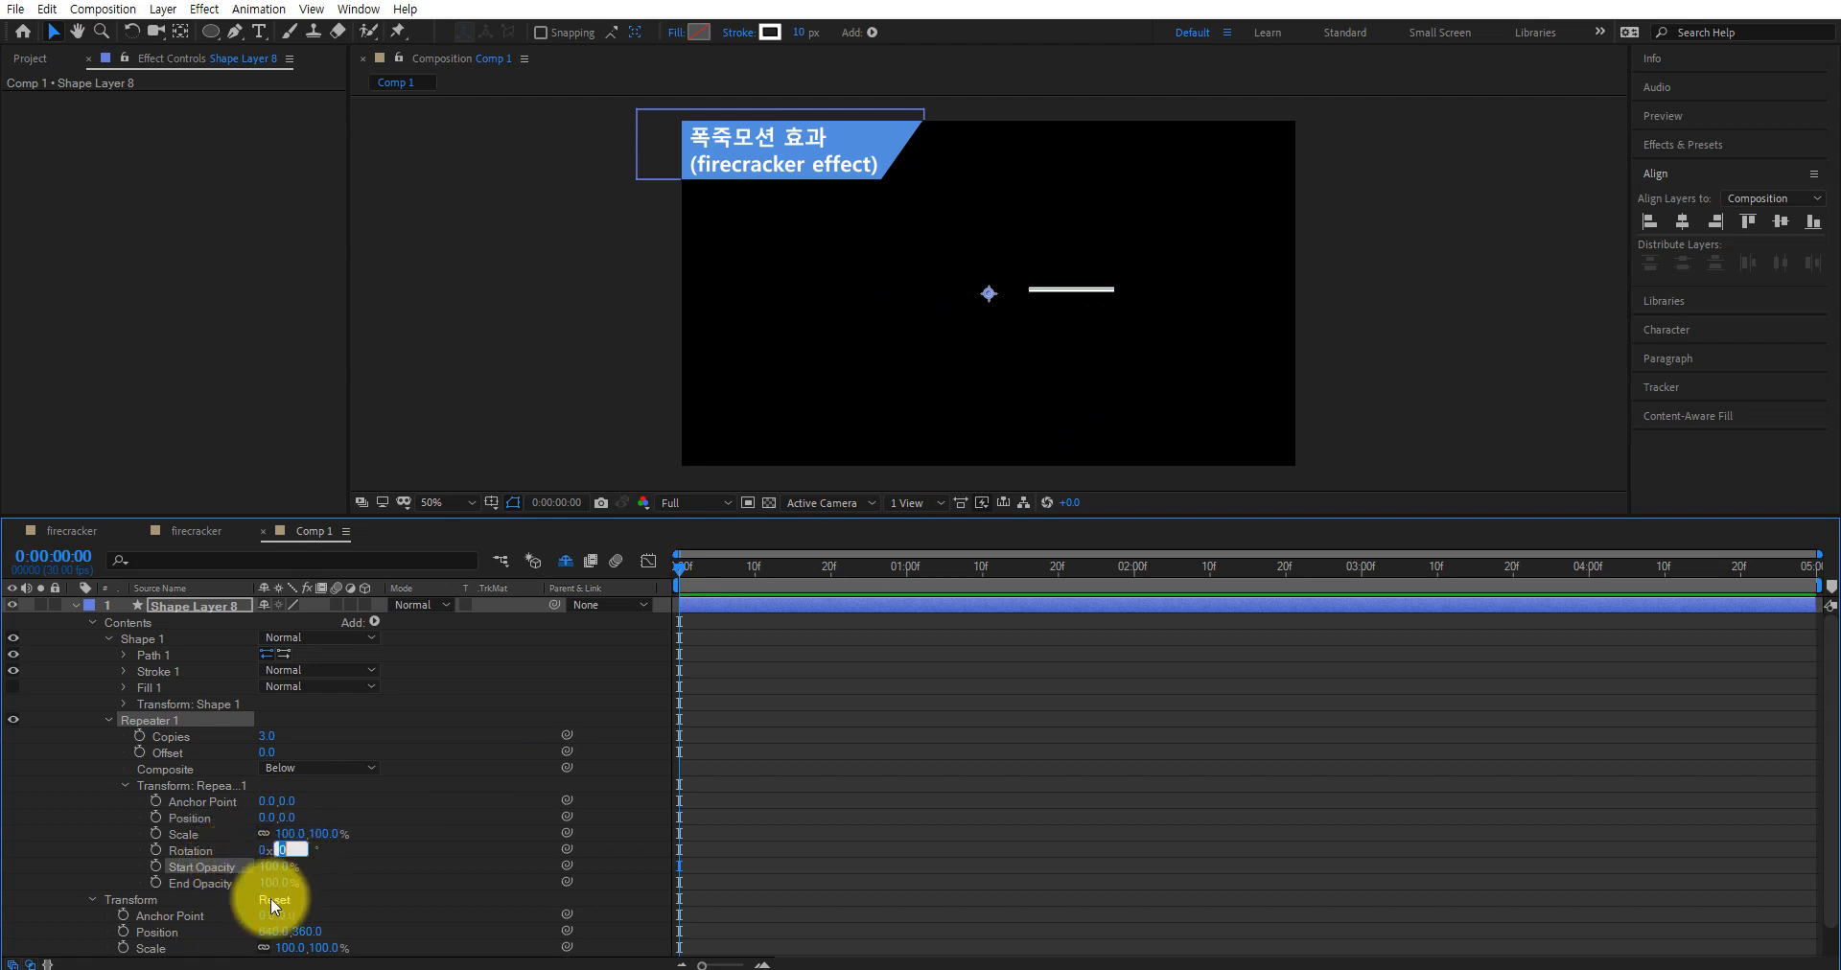
click(286, 850)
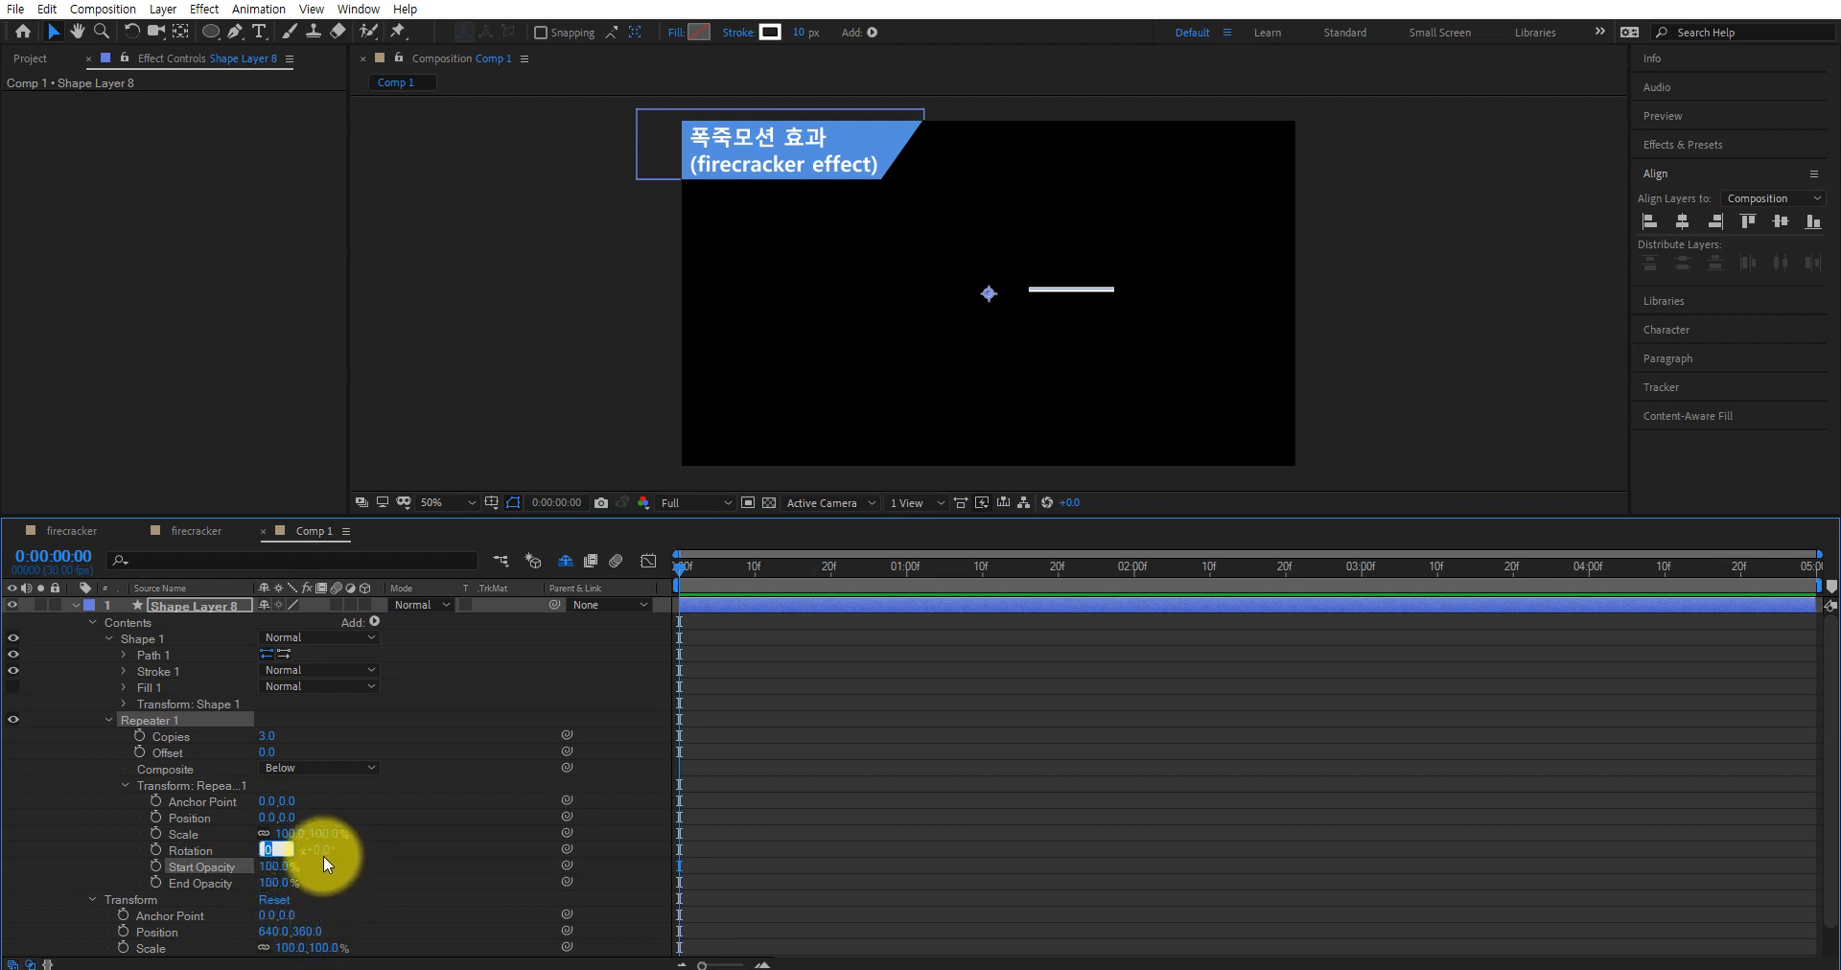
key(Tab)
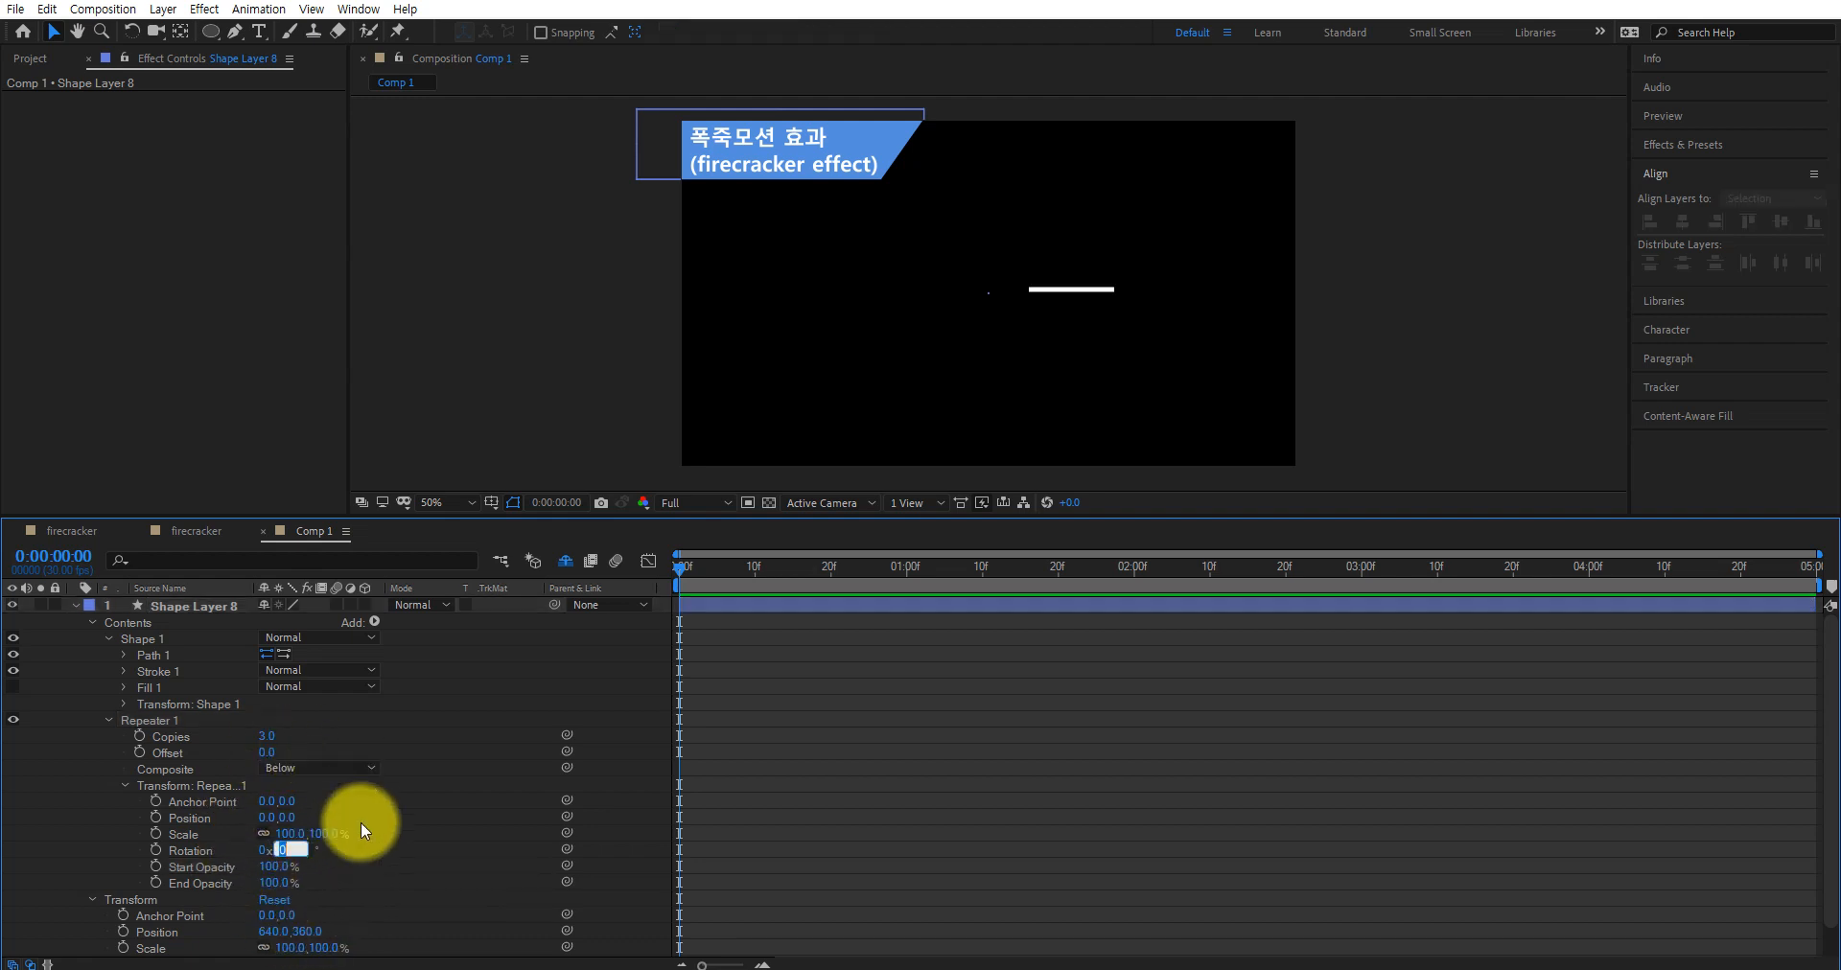
text(45)
key(Return)
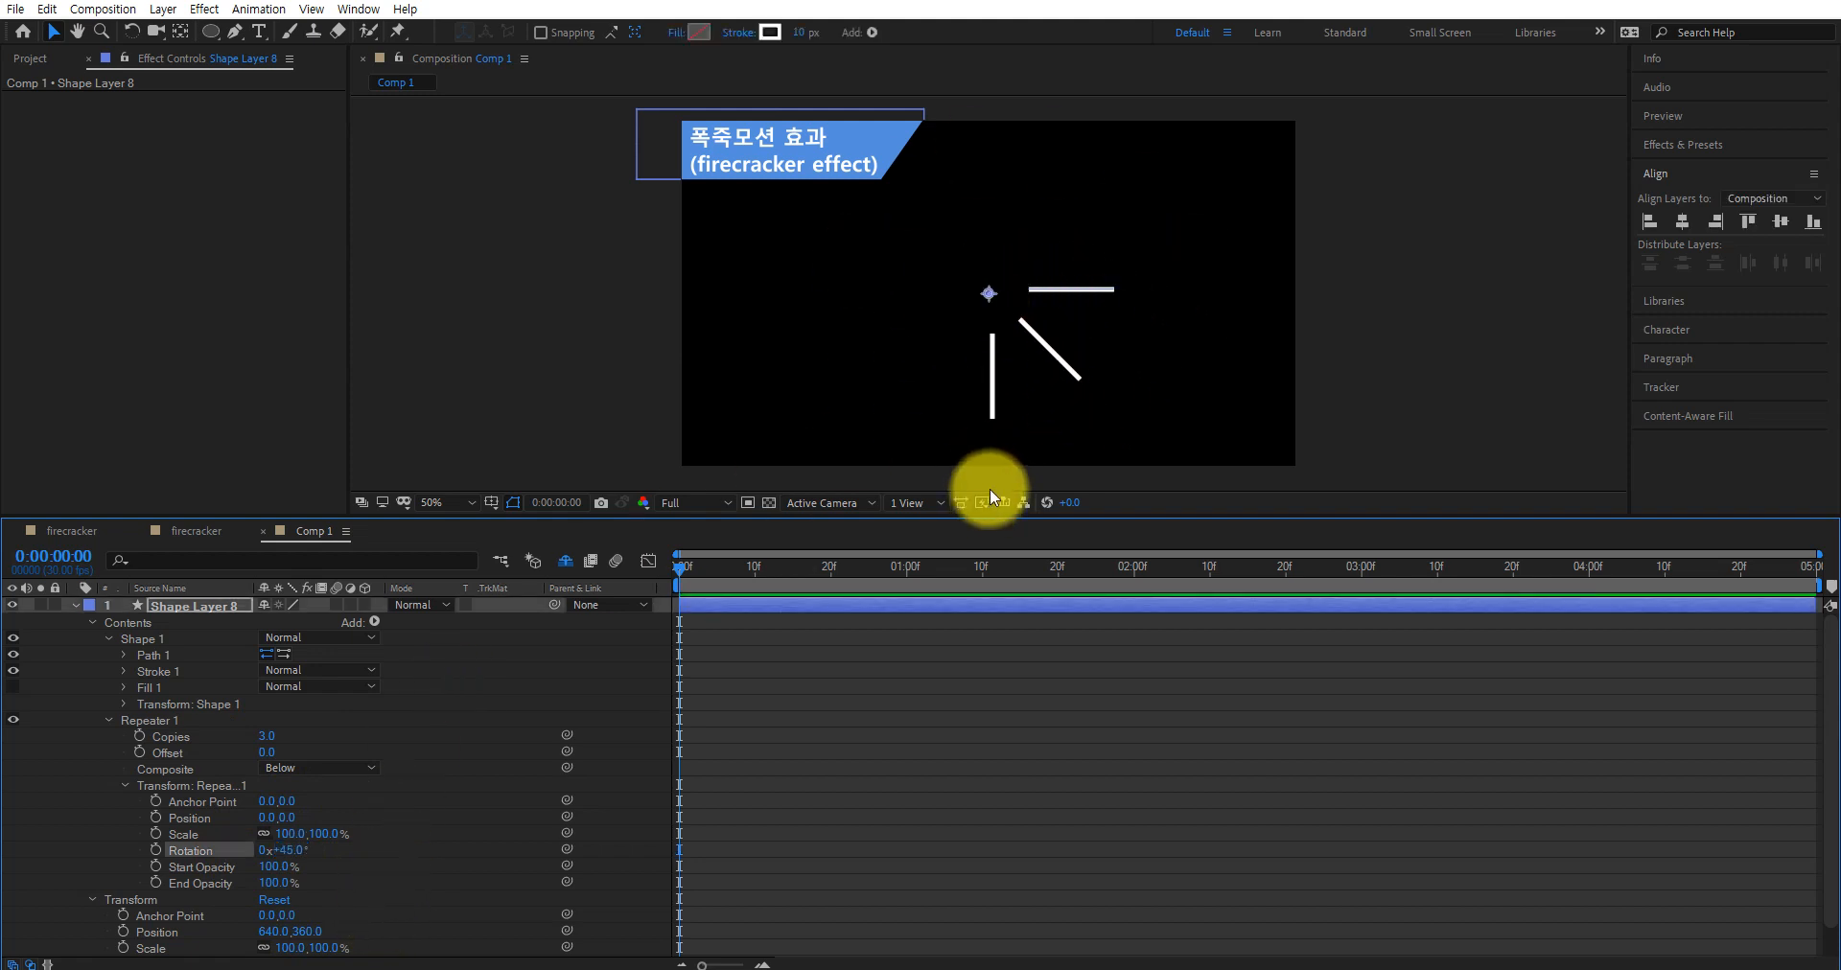
click(267, 736)
text(8)
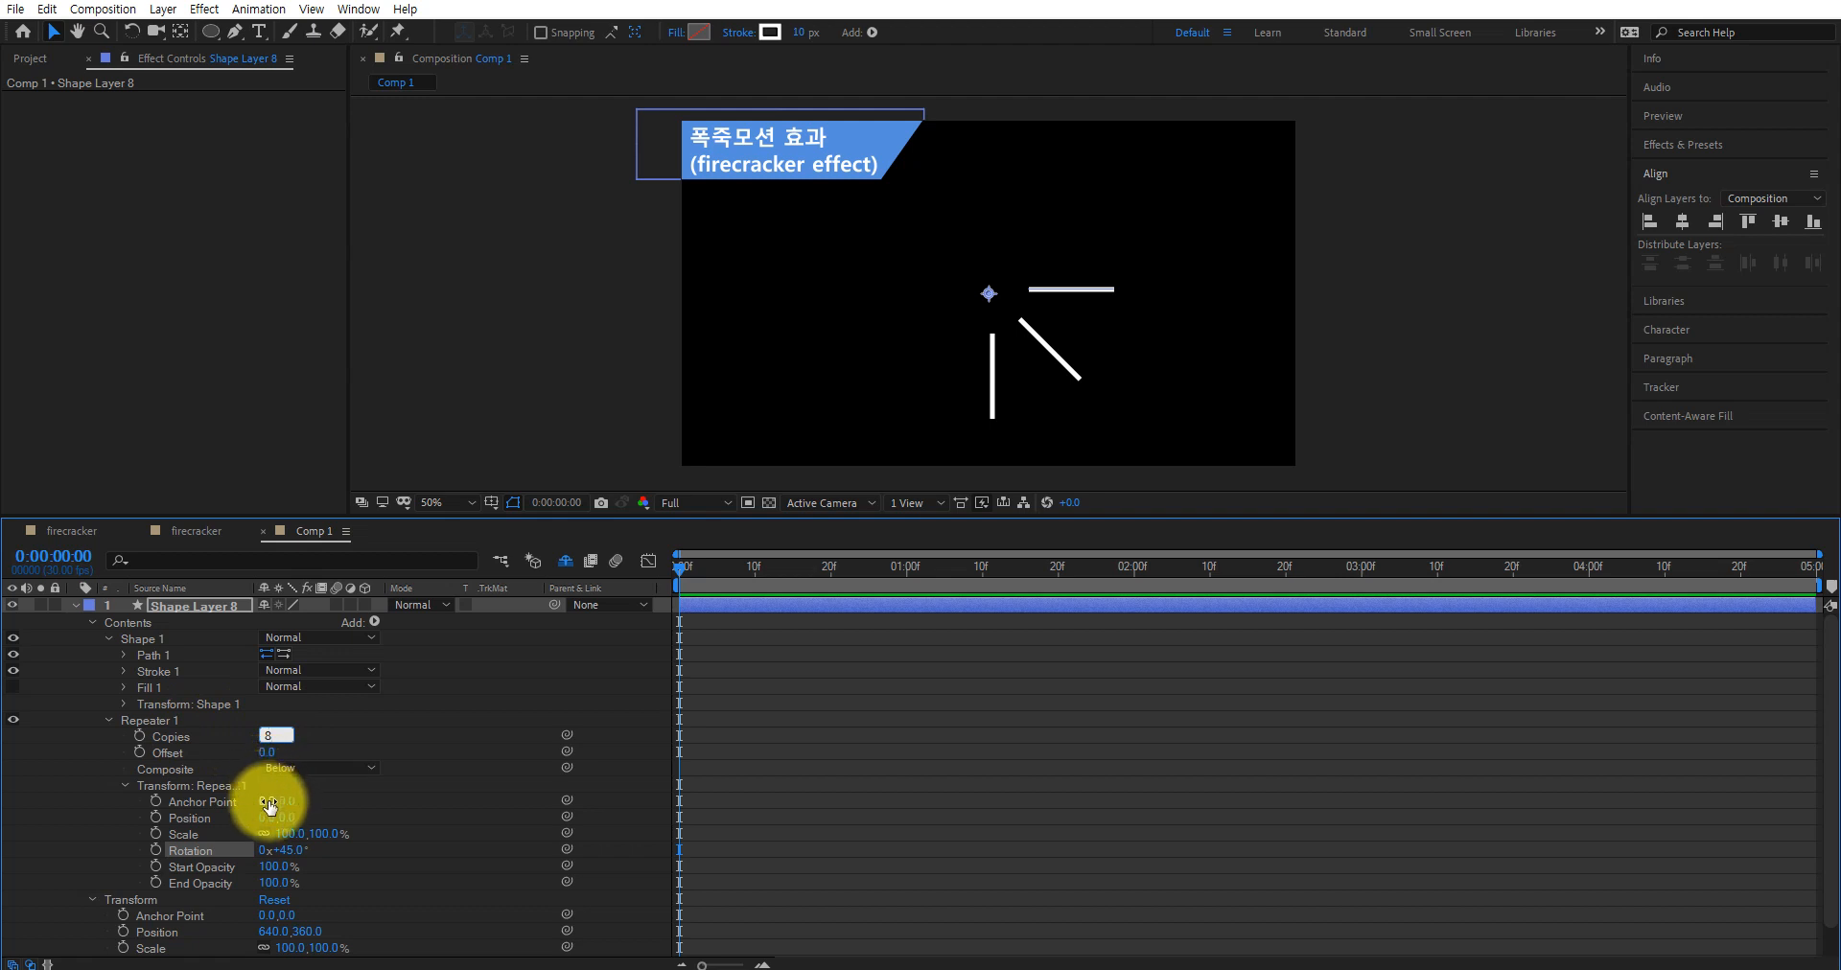
key(Return)
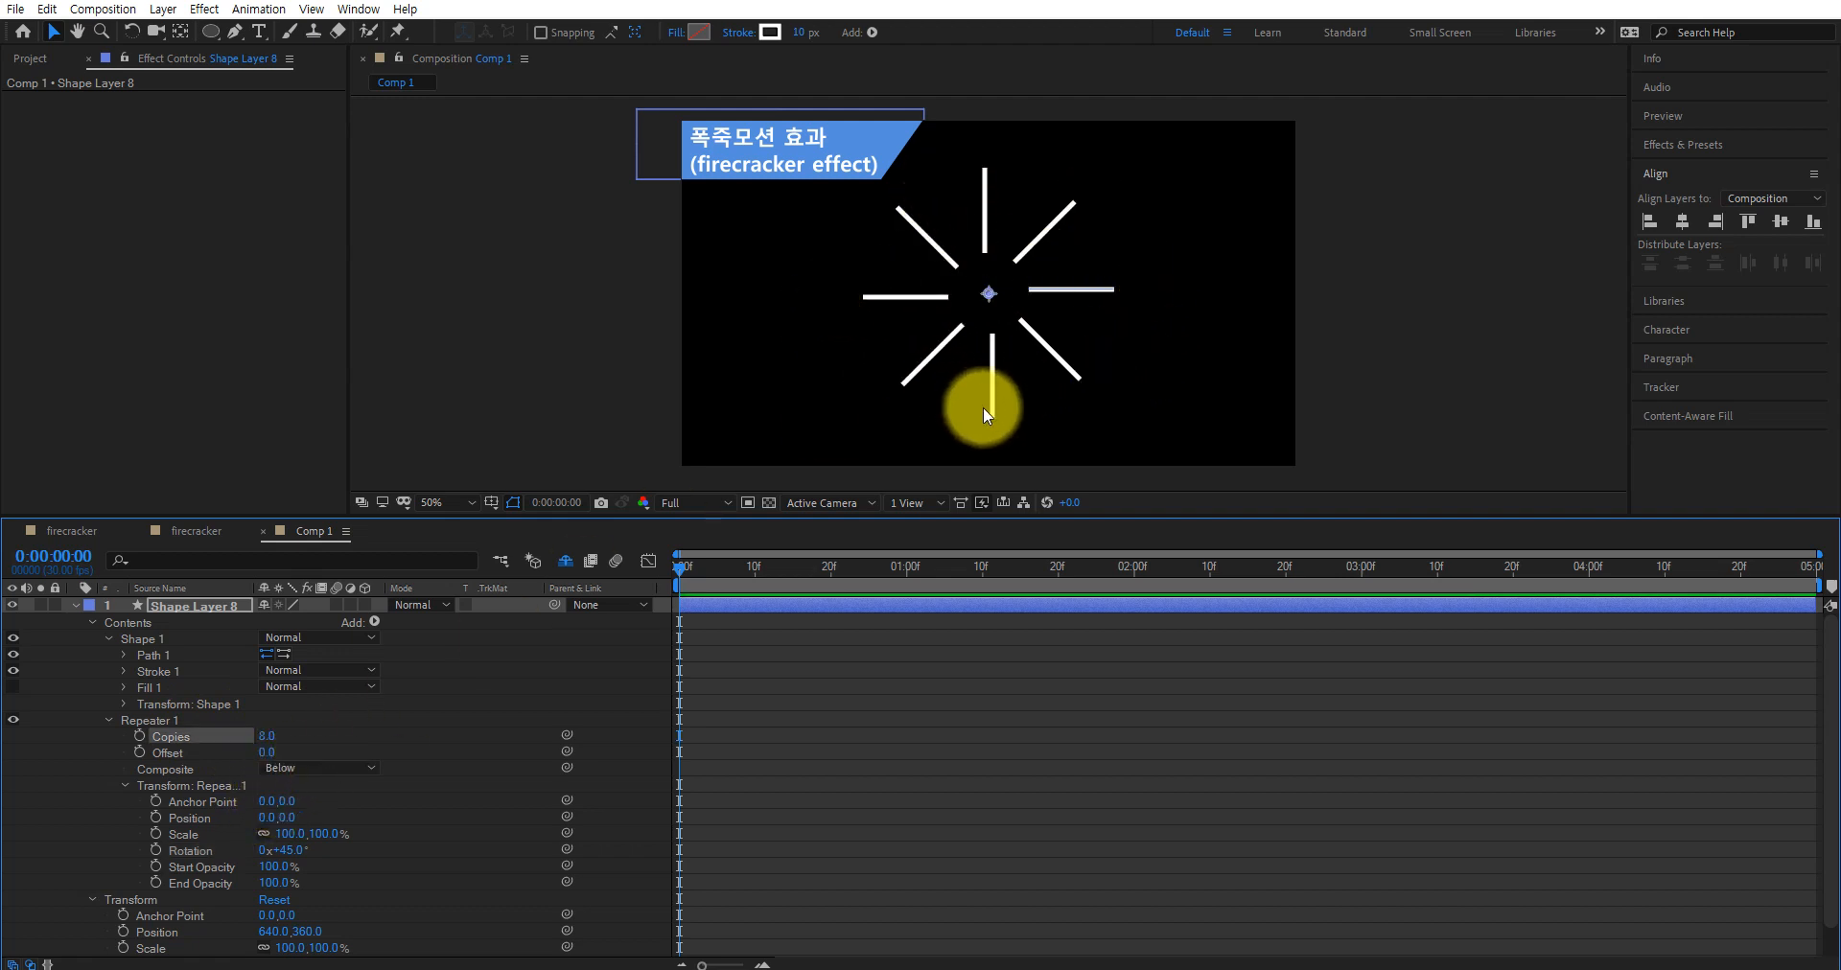
Select both points of Path 1 and nudge the line down until the repeated lines sit symmetrically around the centre
key(z)
click(1006, 318)
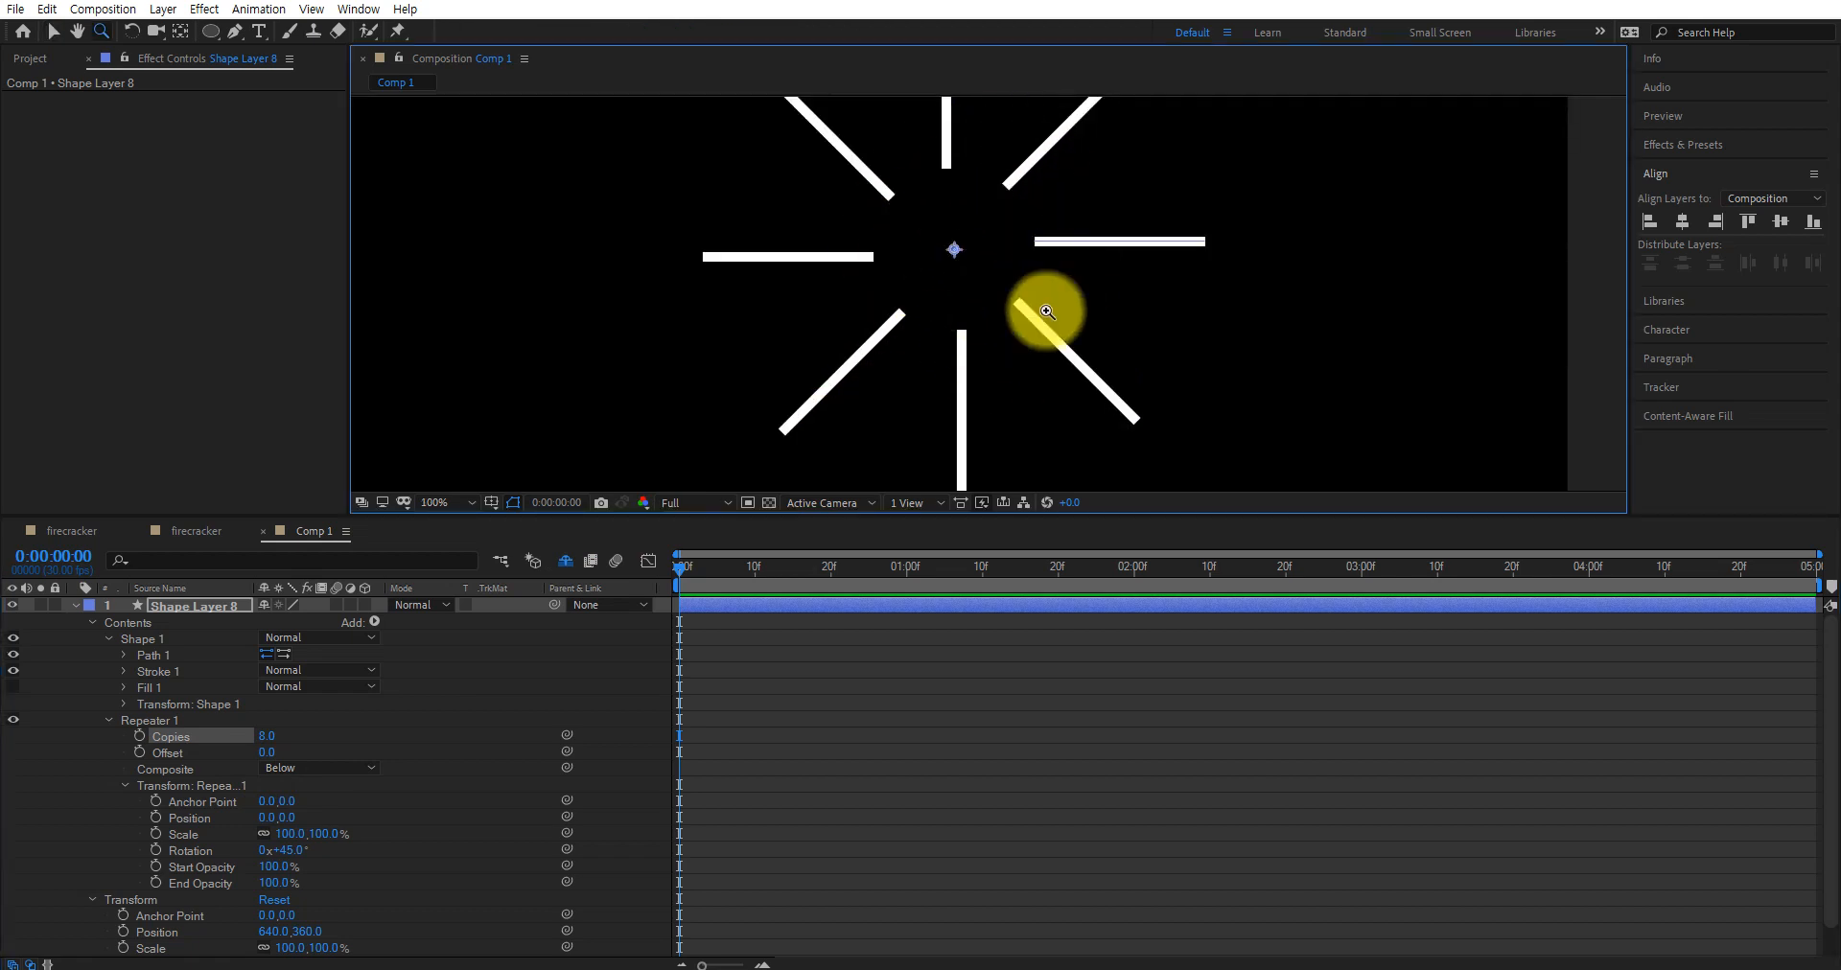
click(147, 639)
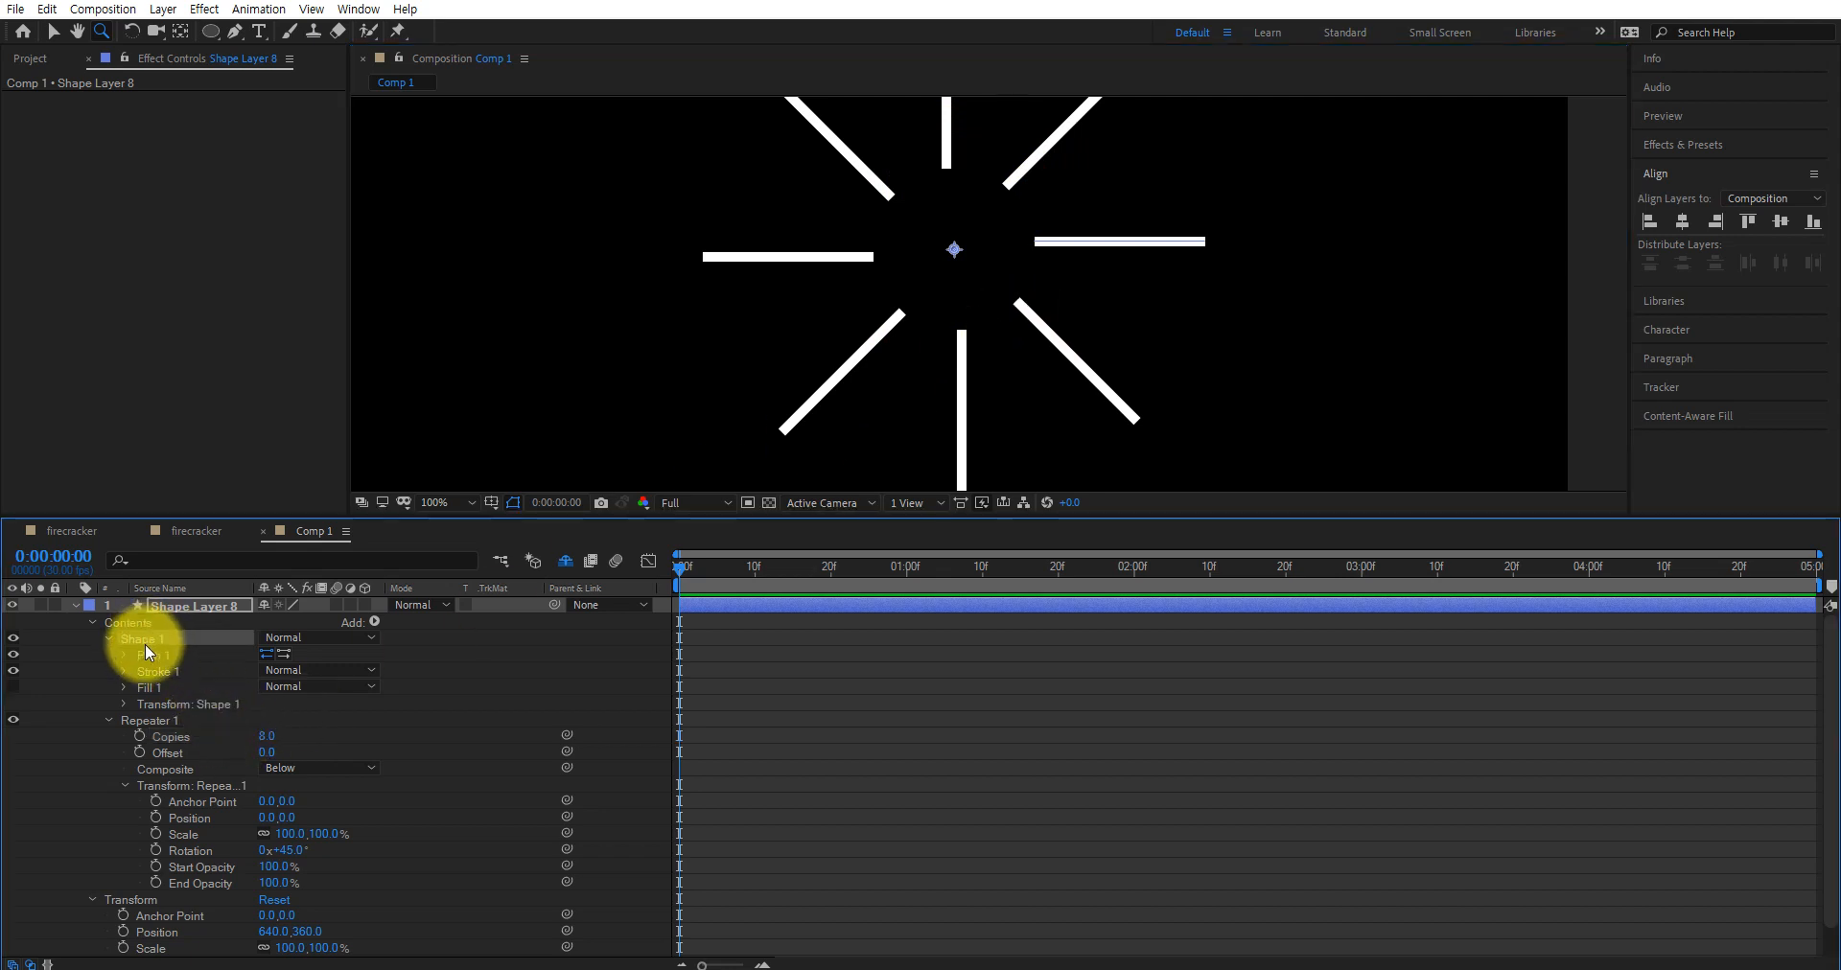
click(153, 656)
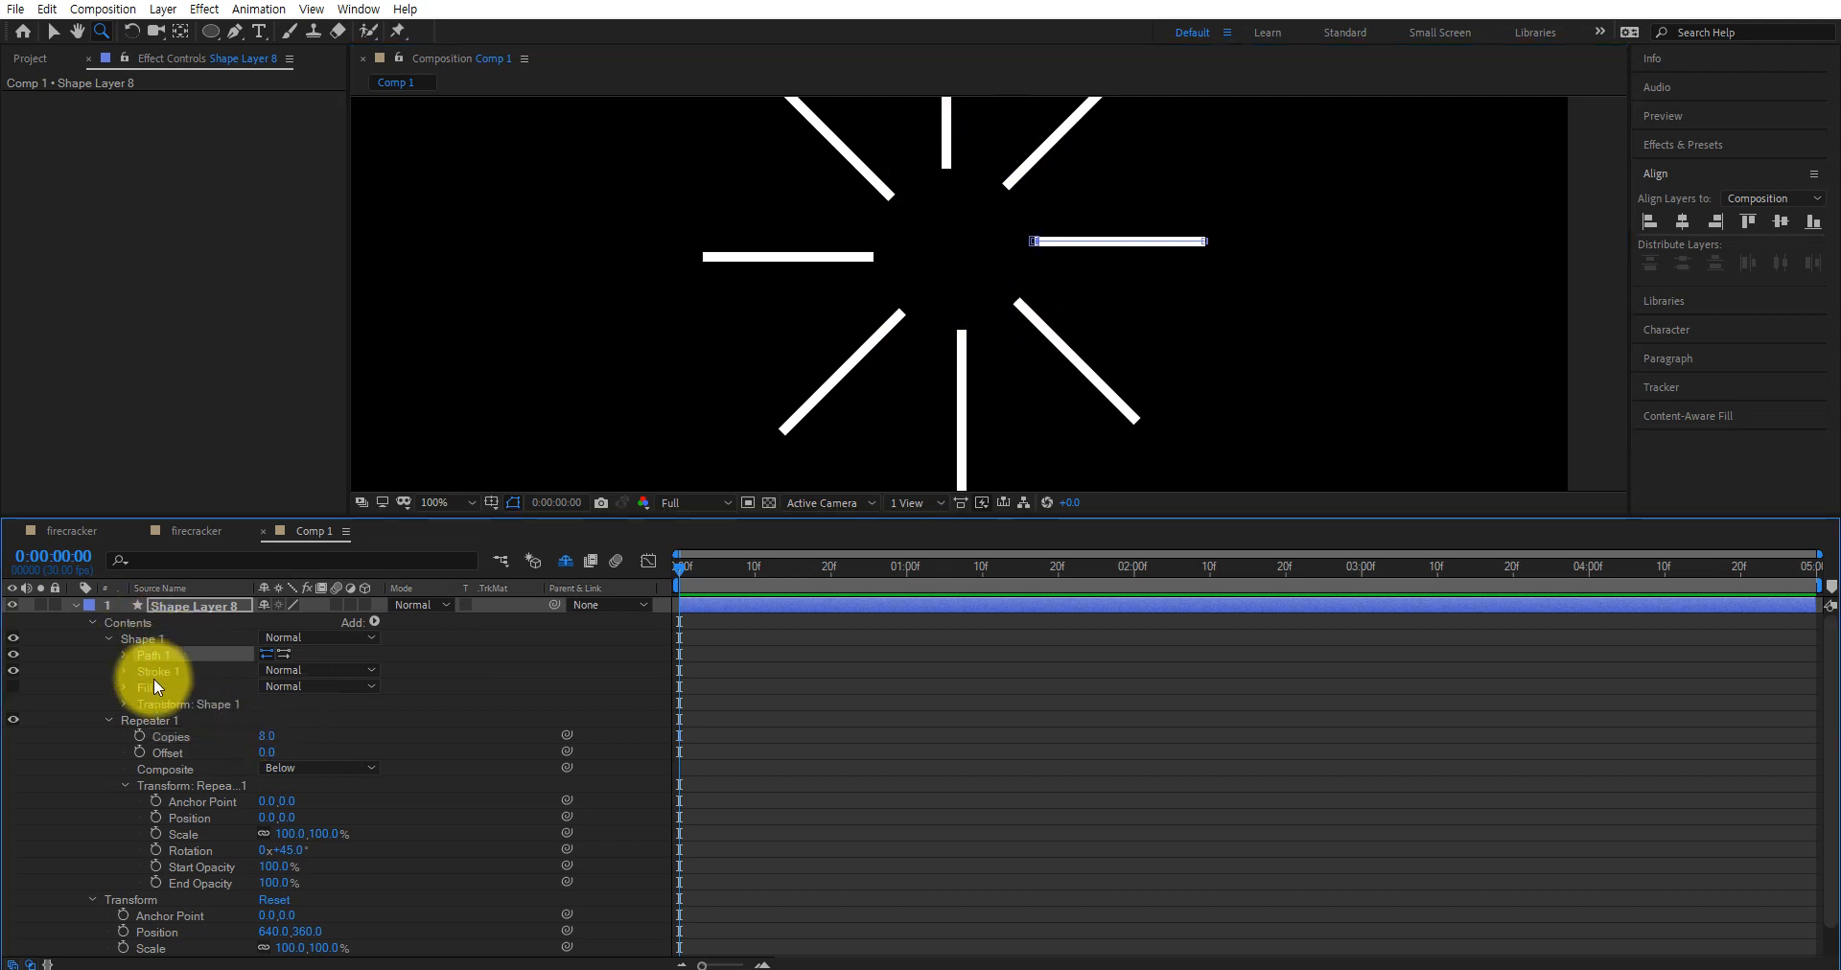
click(53, 33)
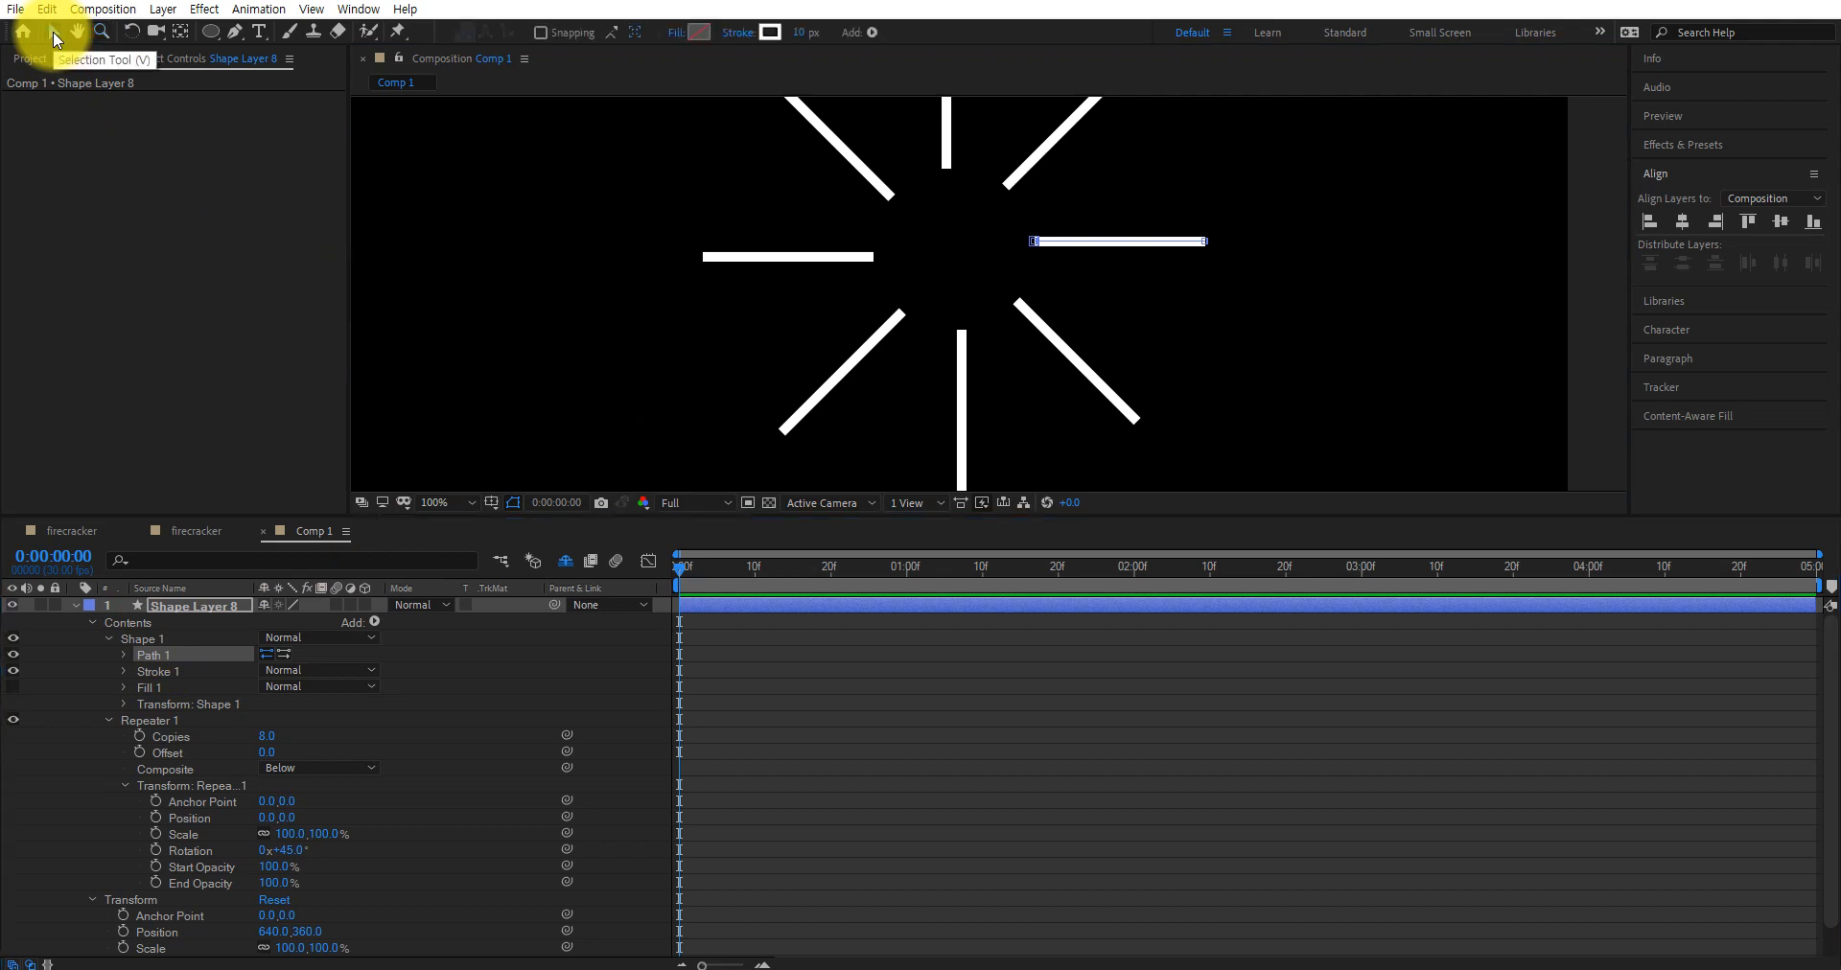
click(148, 650)
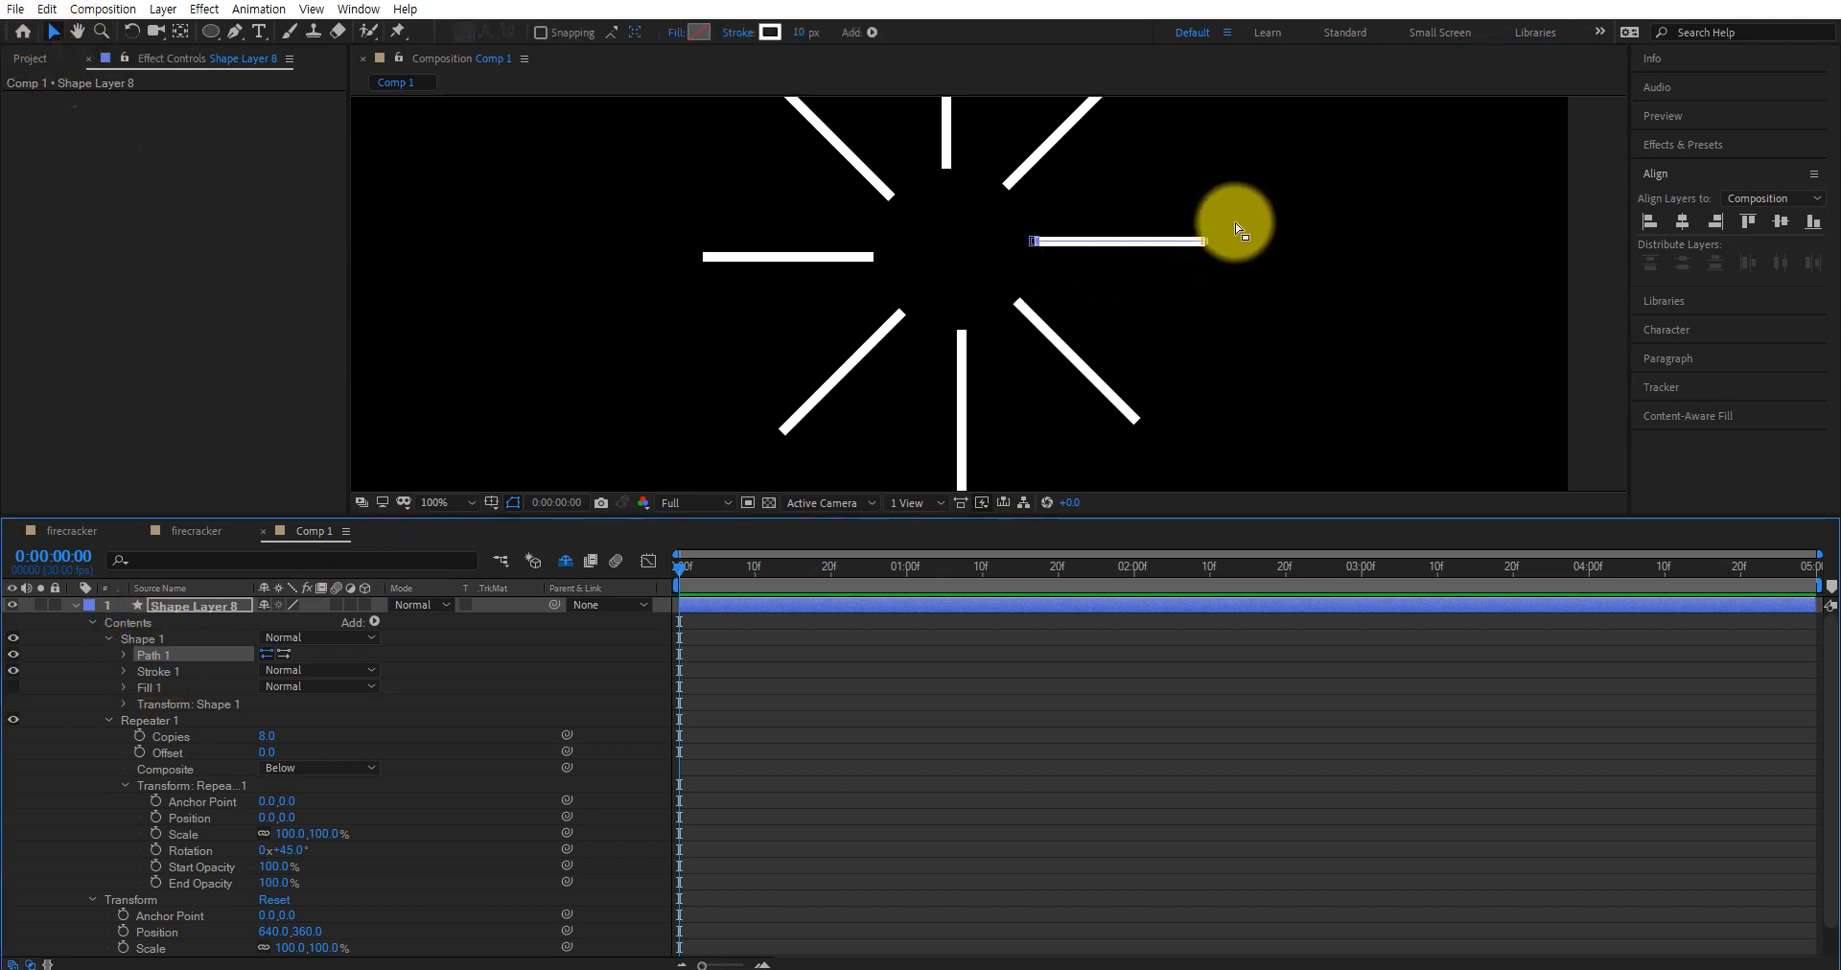
drag(1234, 228, 1199, 261)
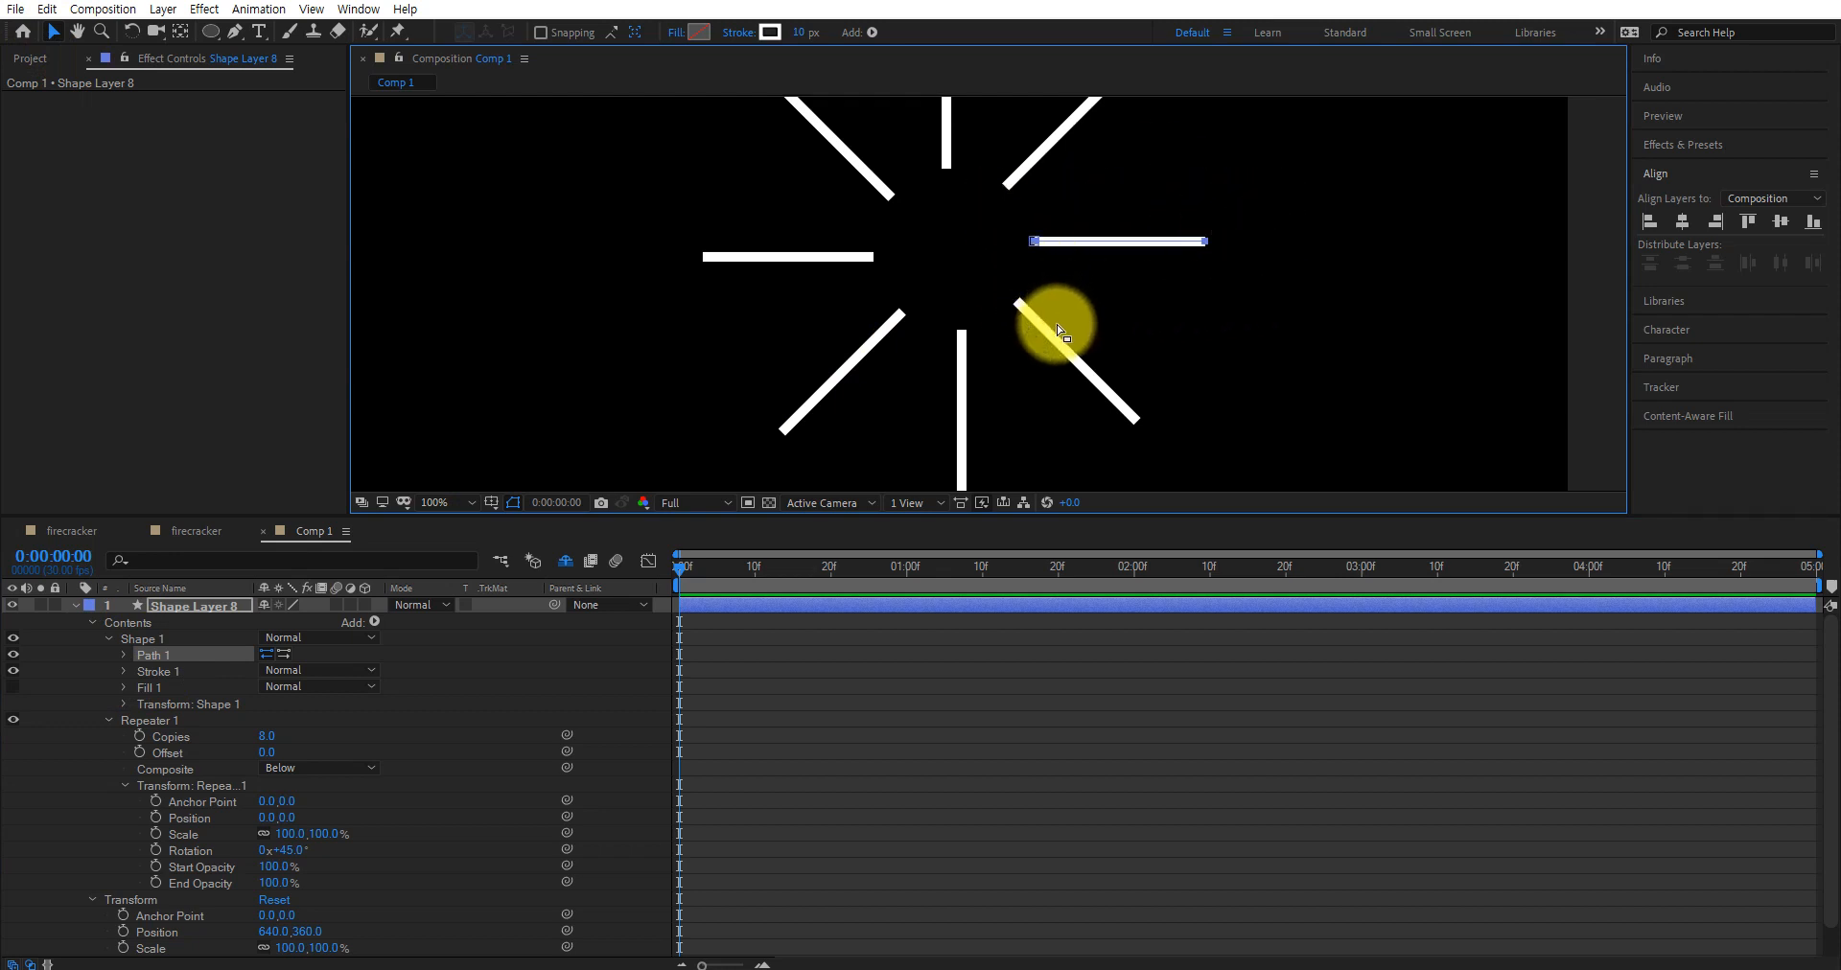
key(Down)
key(Down)
key(Down)
key(Down)
key(Down)
key(Down)
key(Down)
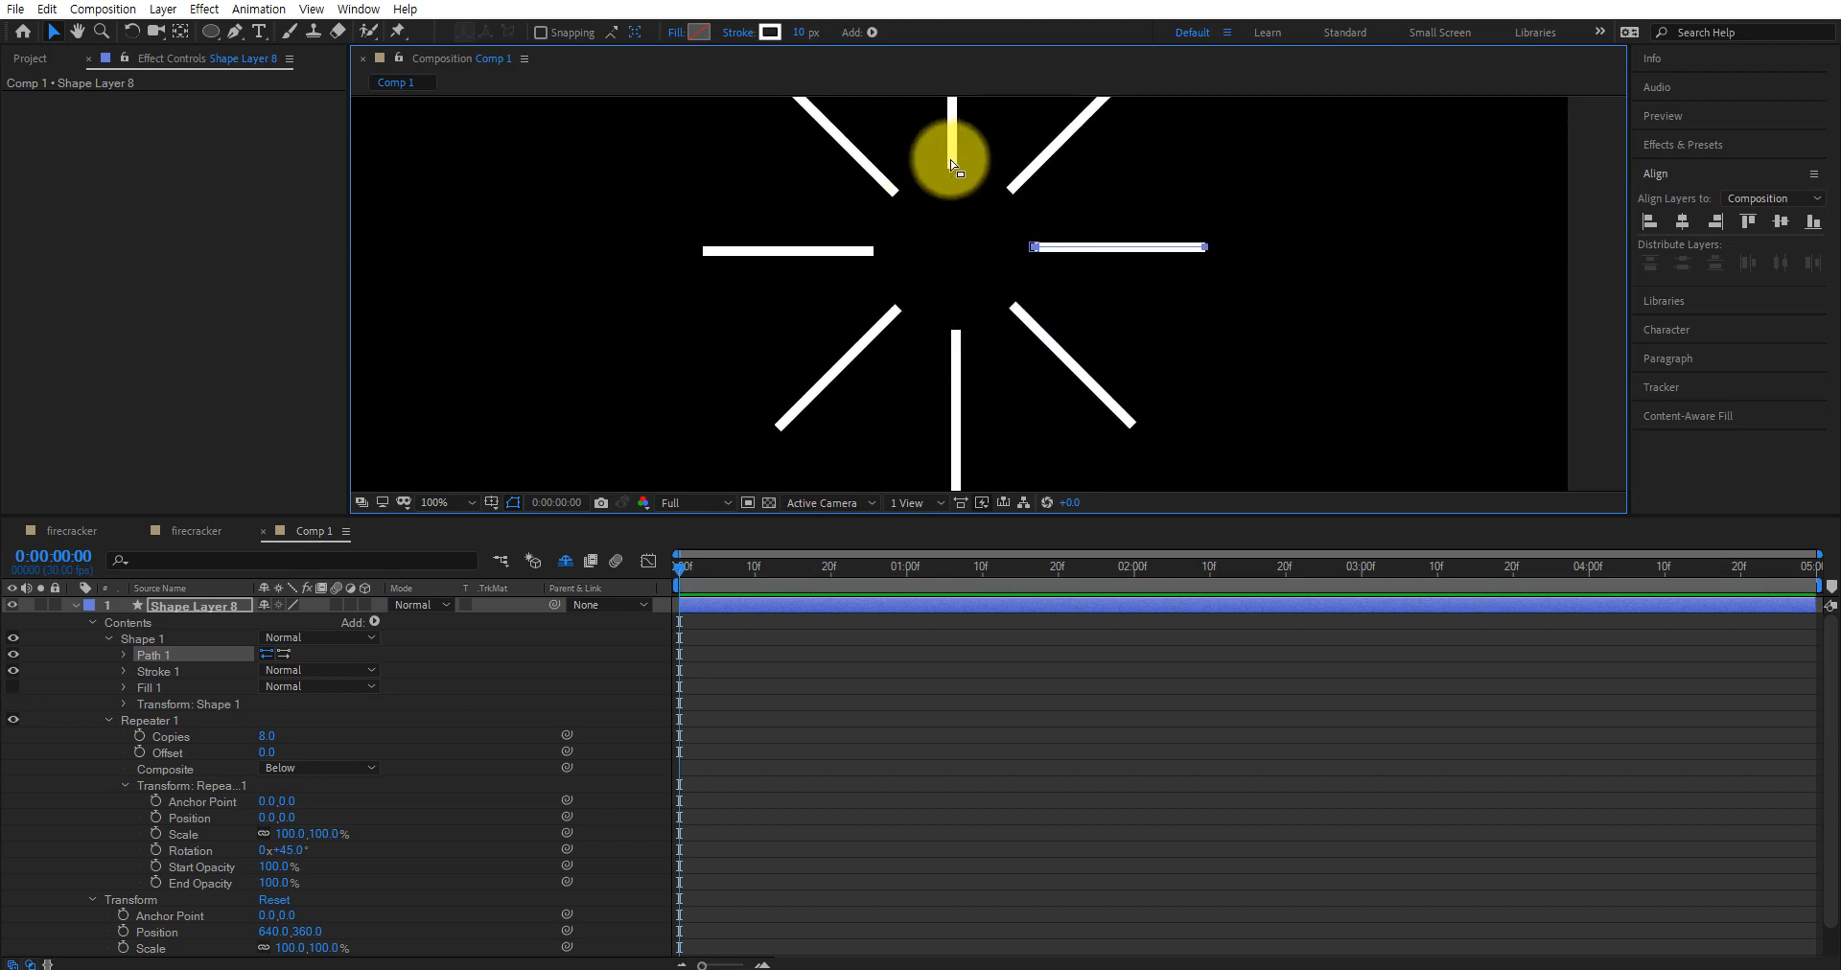
key(Down)
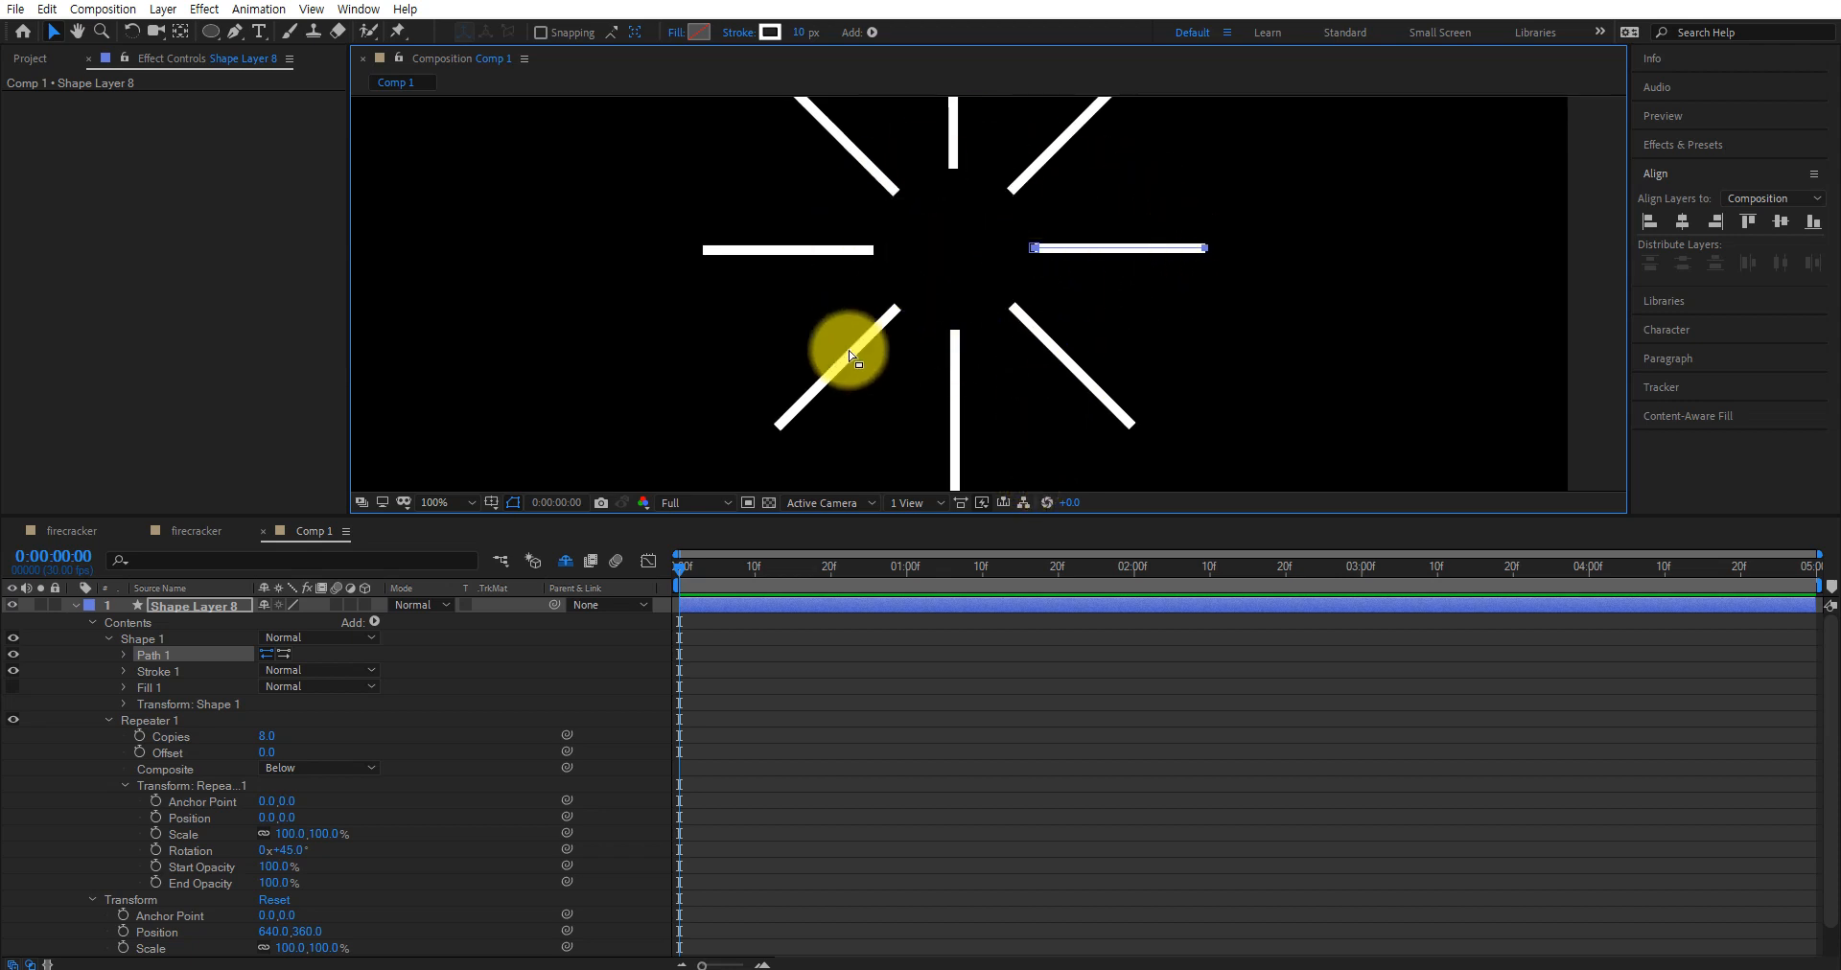
key(z)
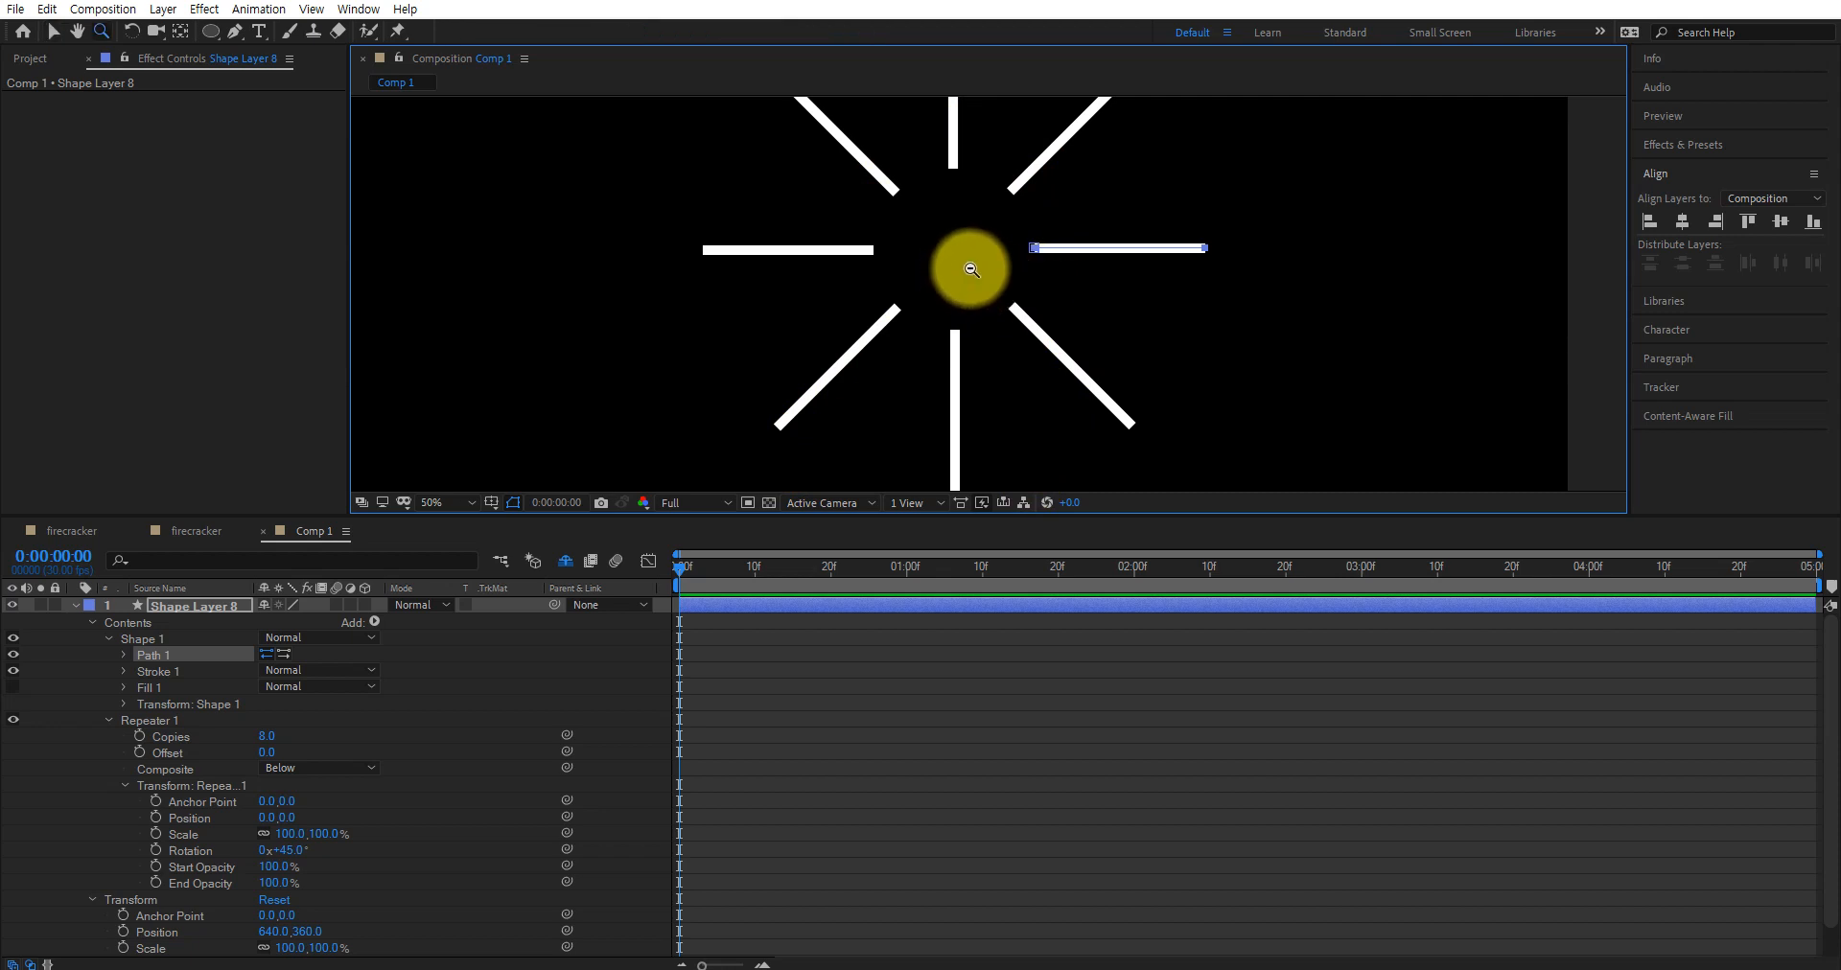
alt+click(964, 270)
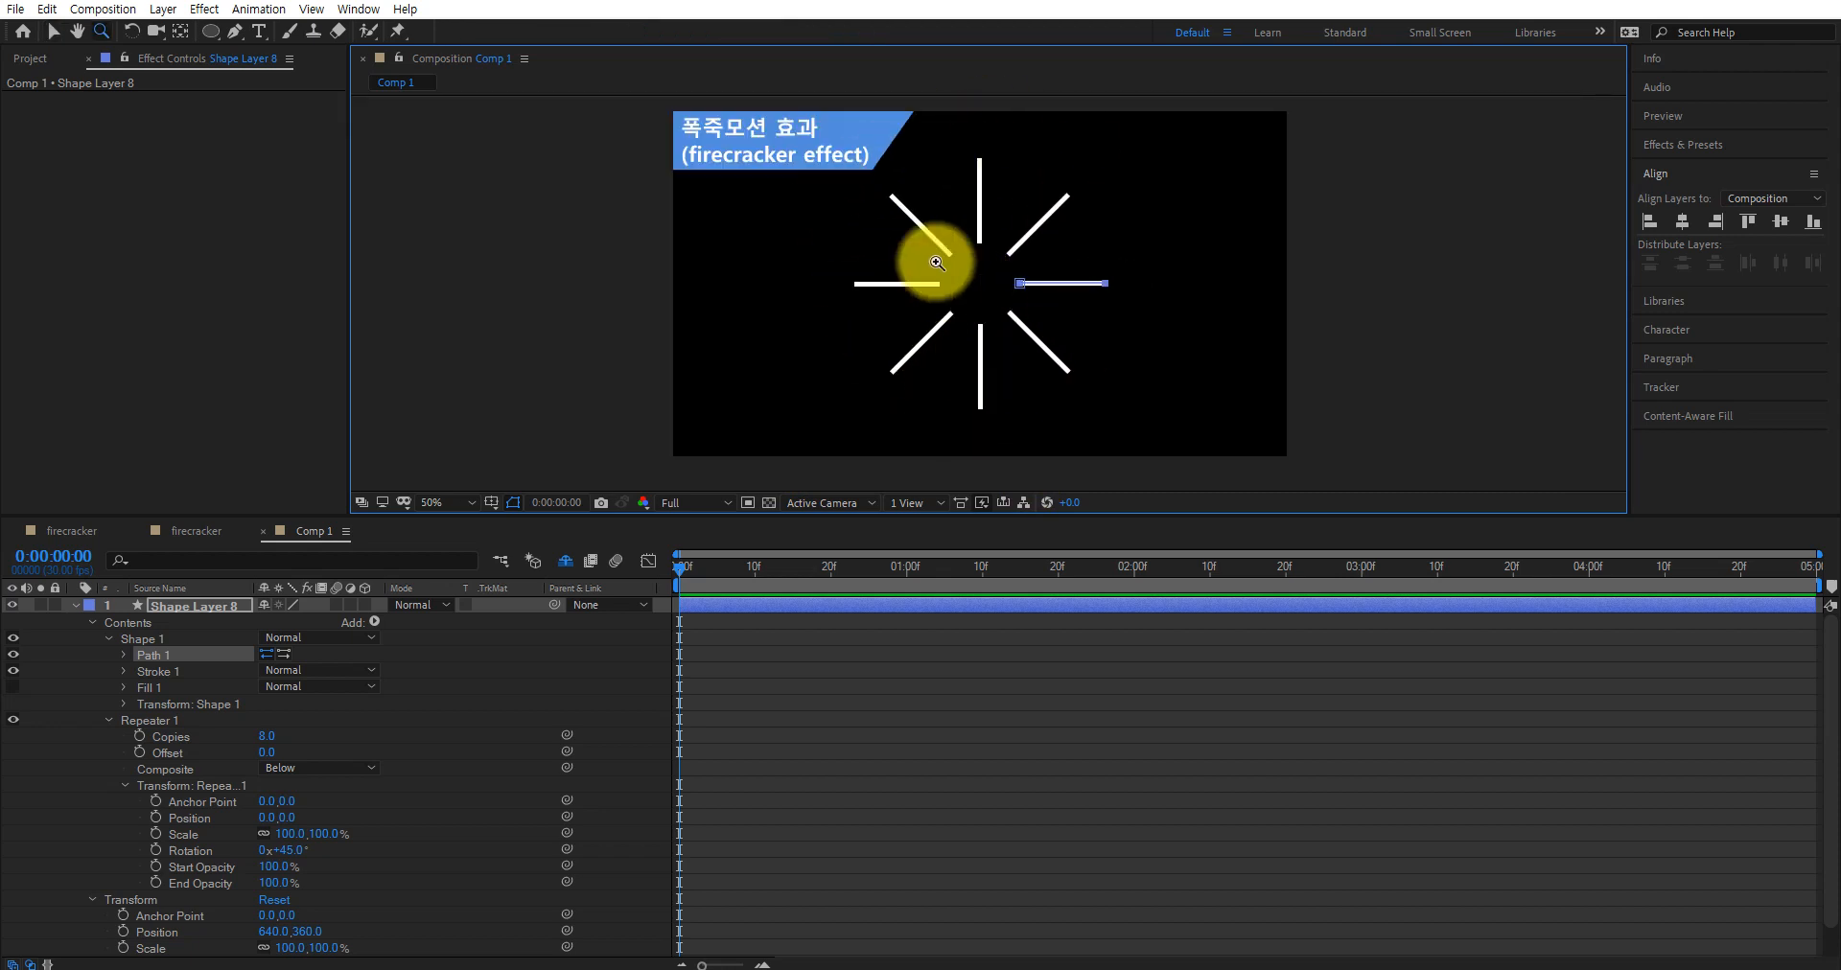
key(v)
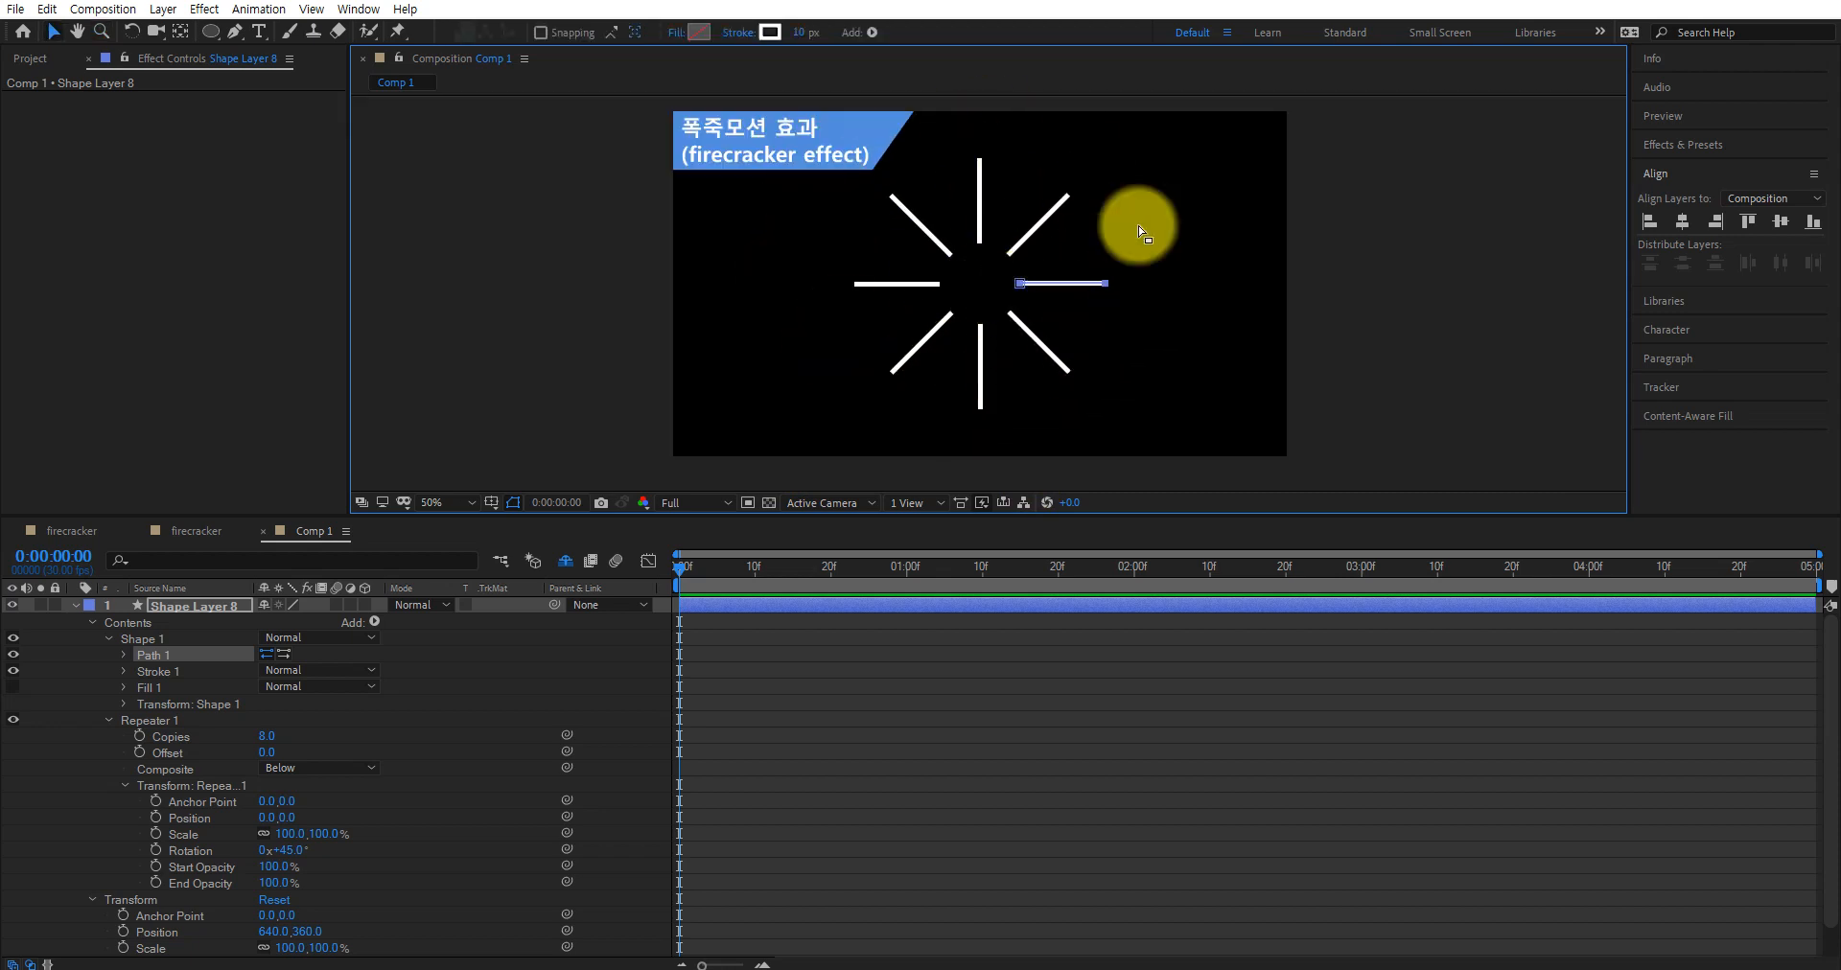
click(1425, 325)
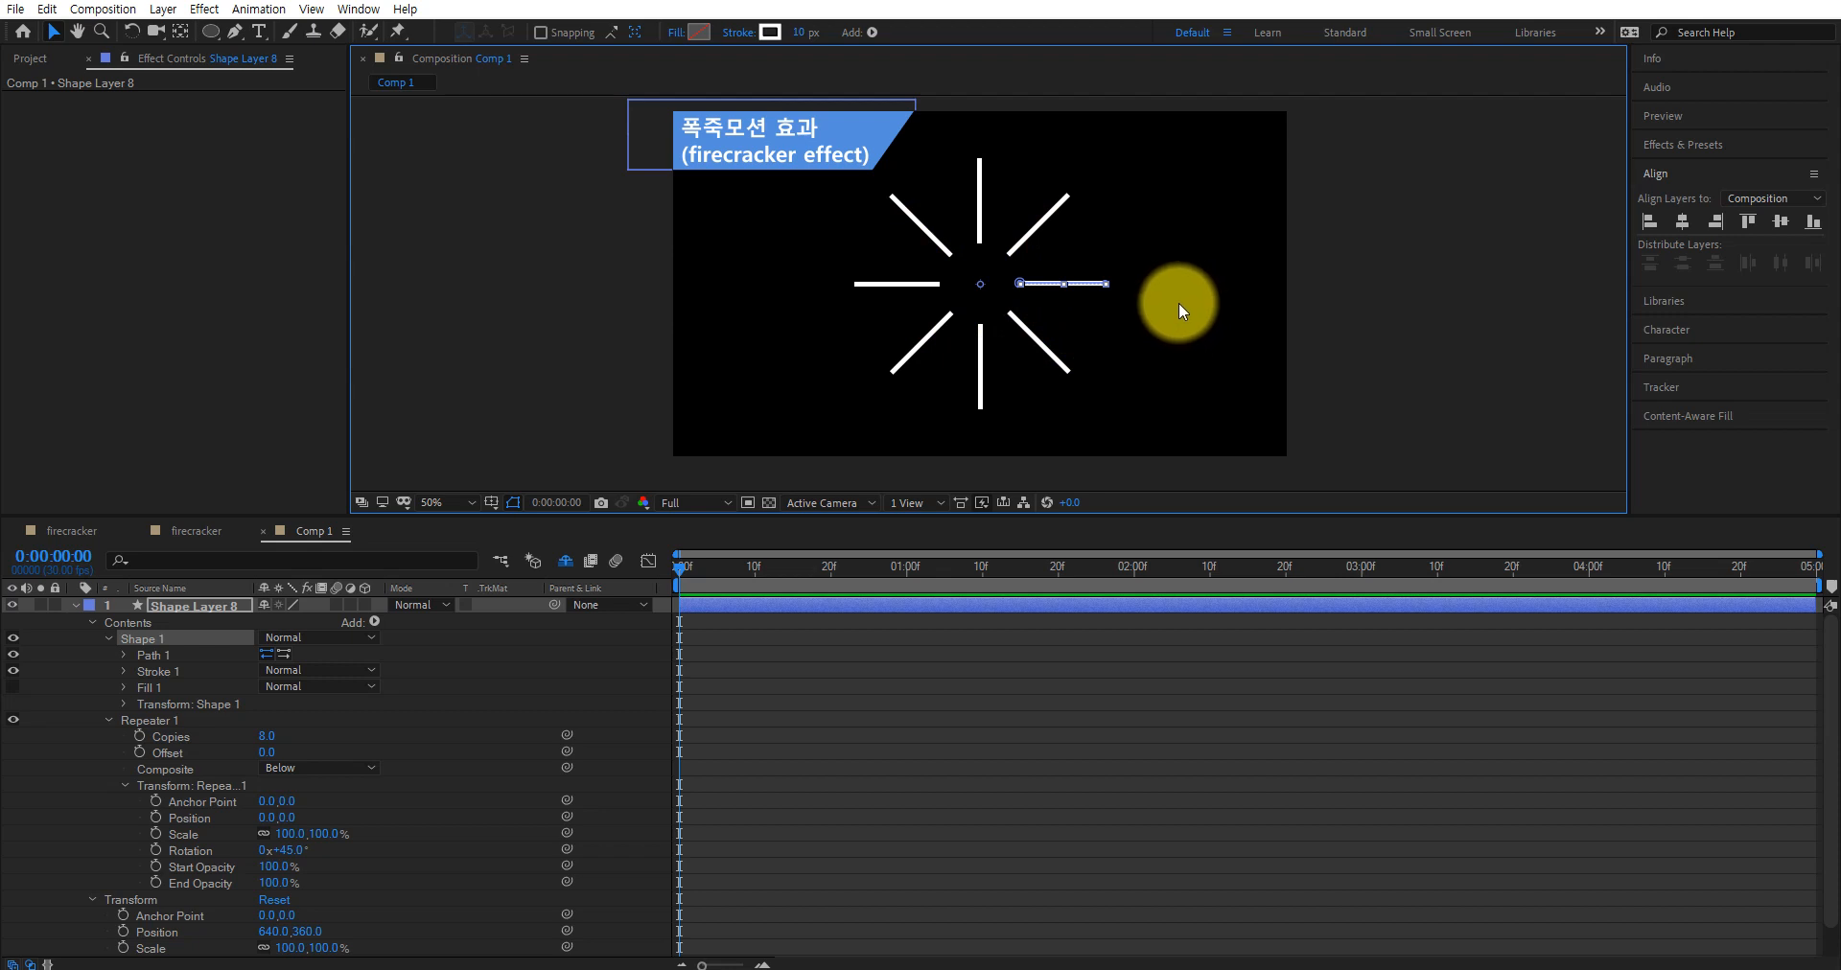
Add Trim Paths inside the Shape 1 group of the line layer
click(108, 638)
click(108, 654)
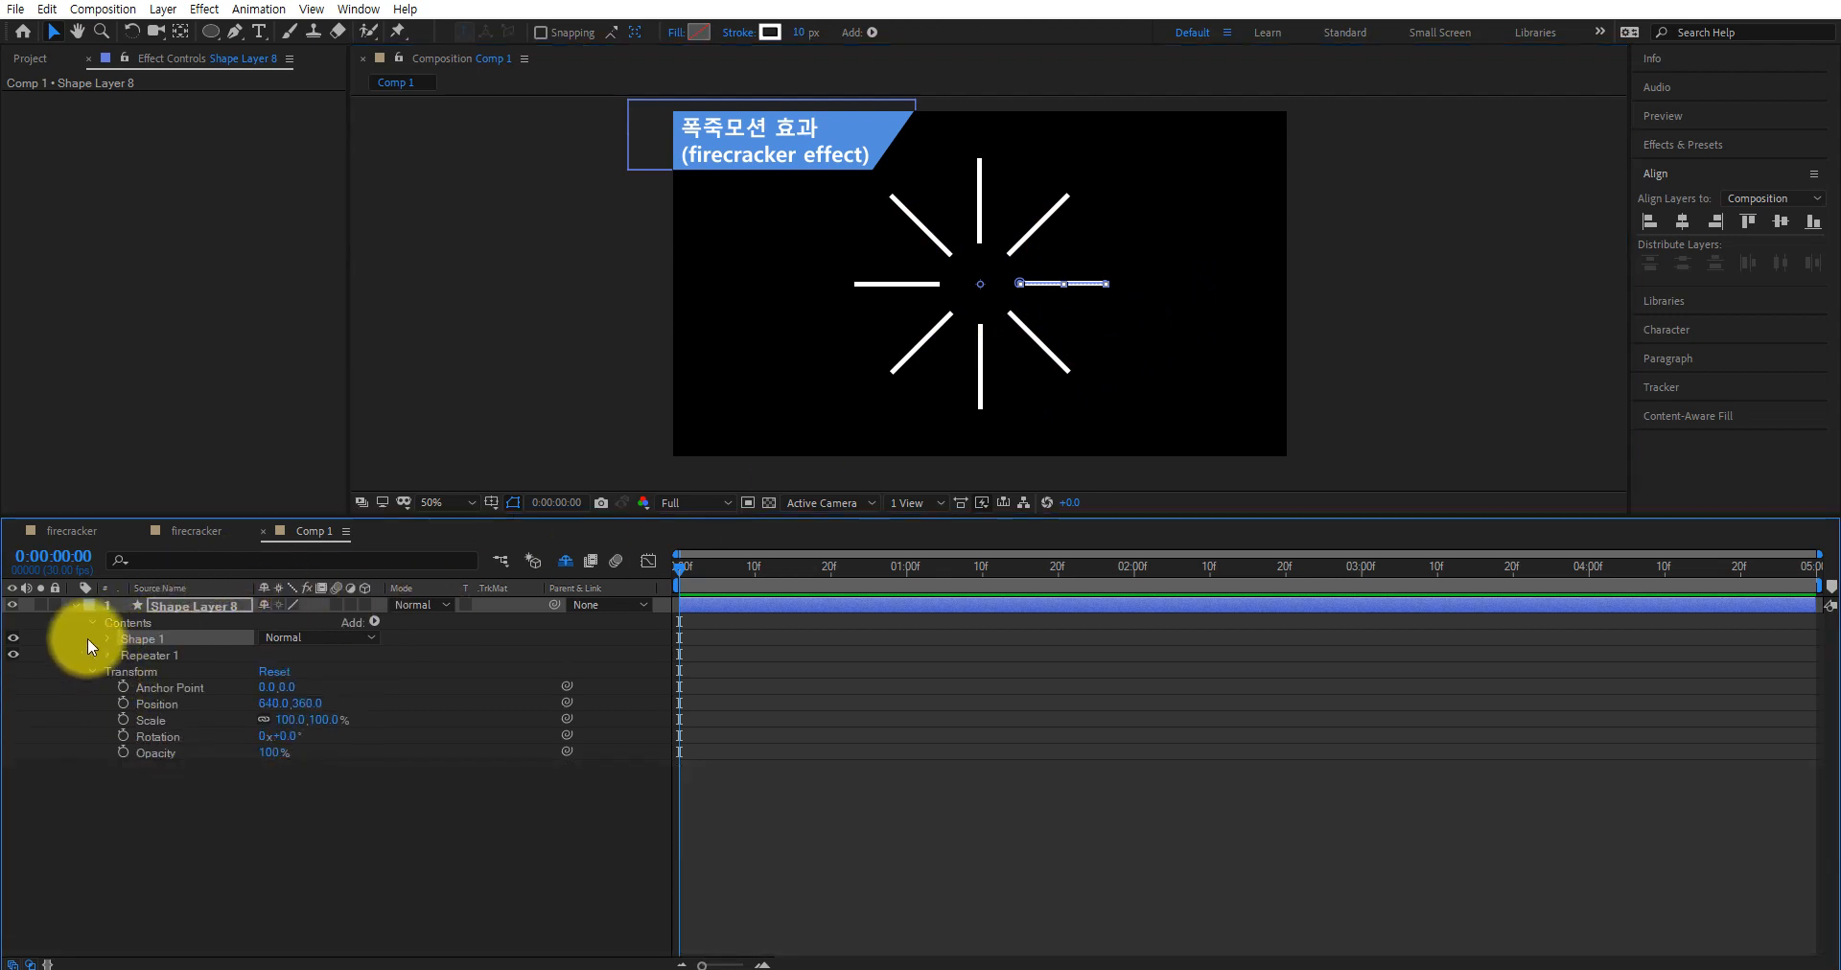
click(196, 603)
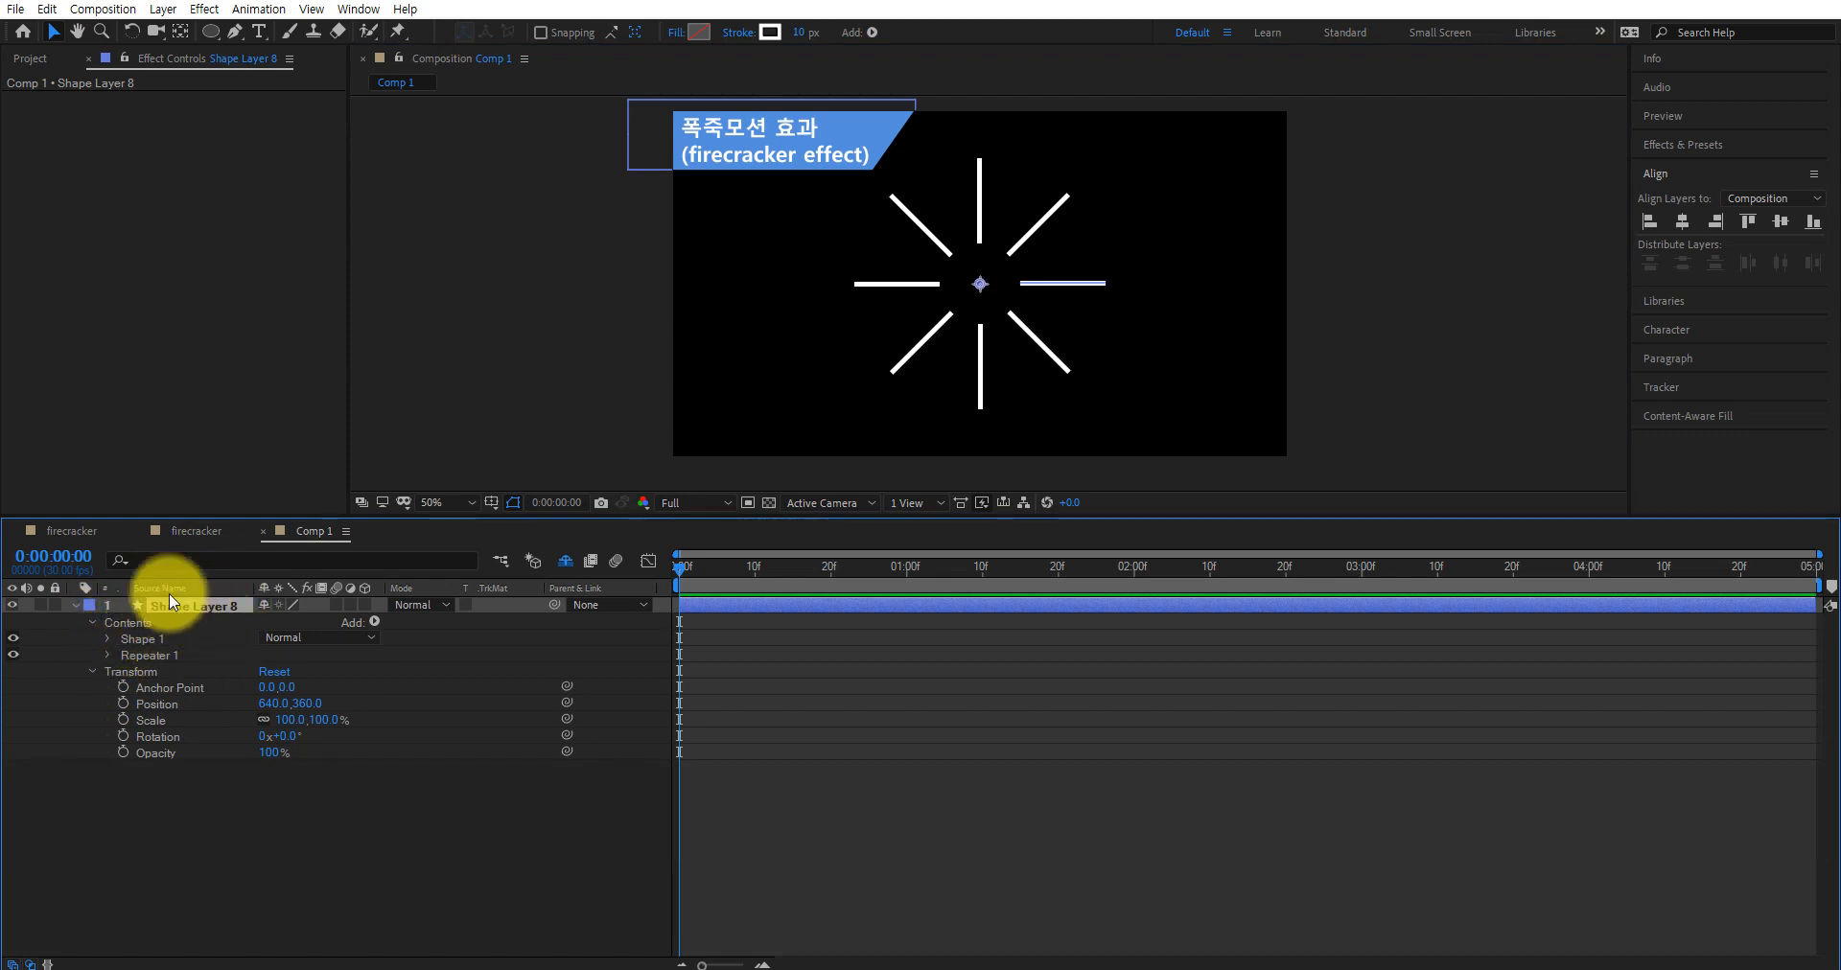
click(136, 641)
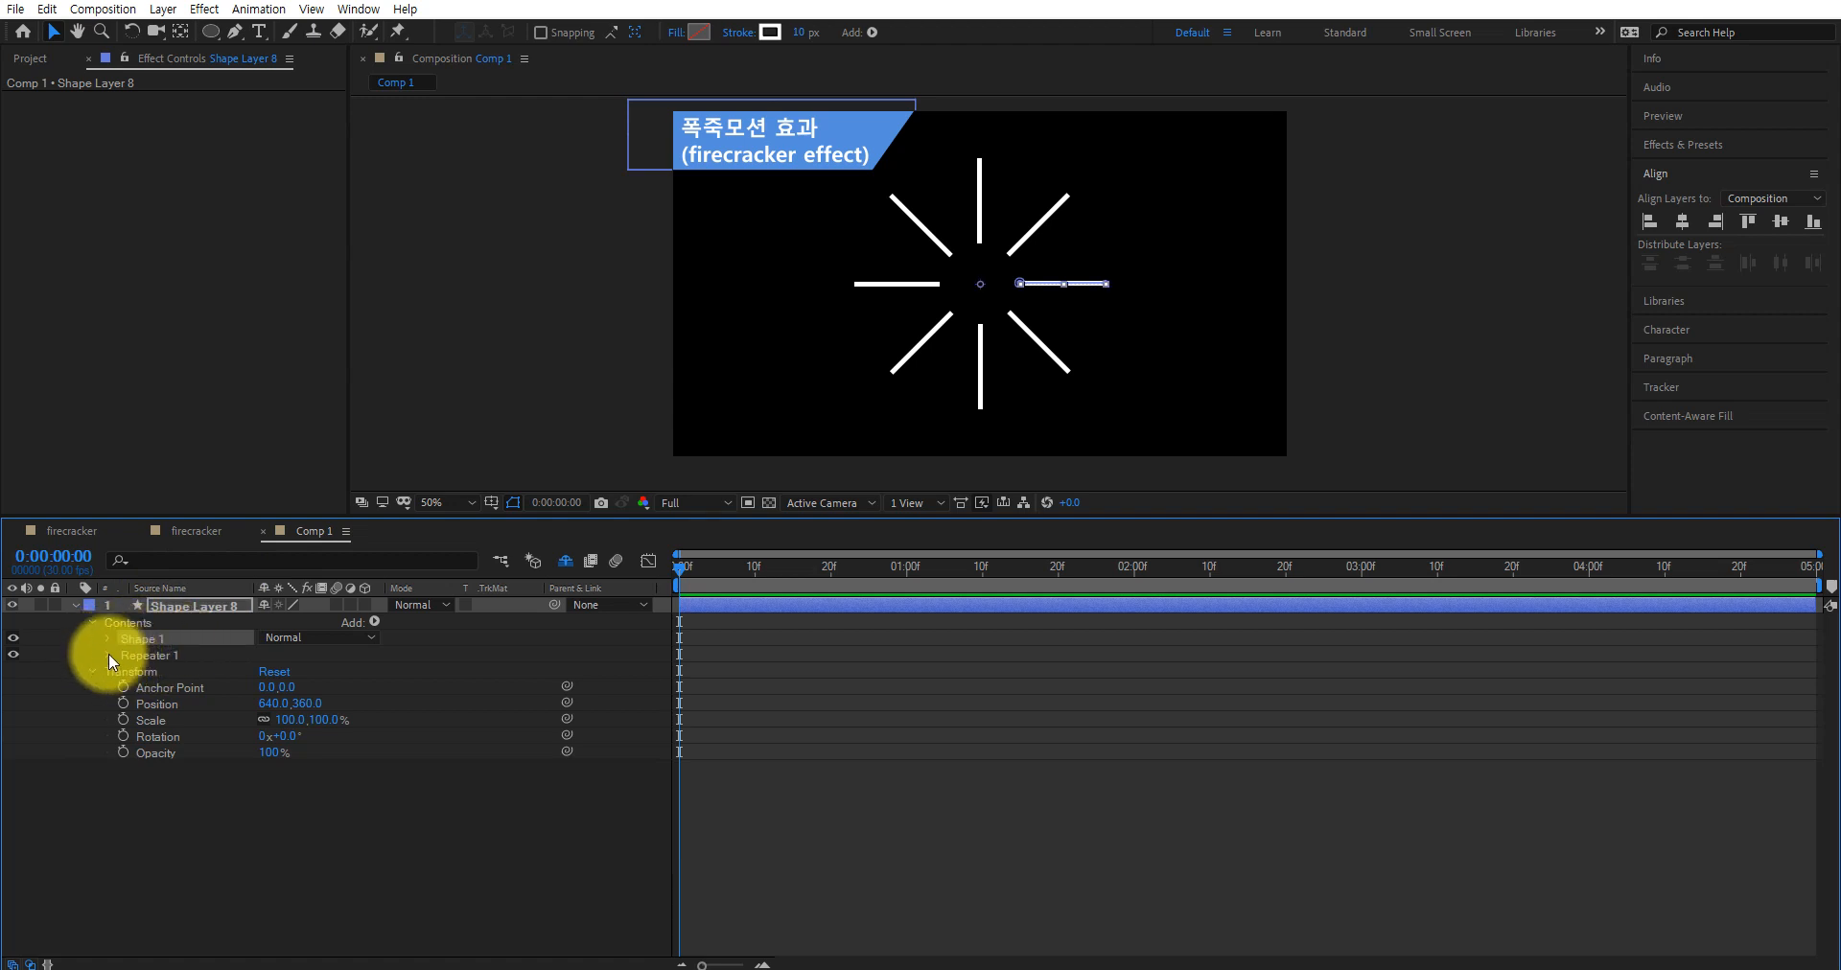
click(106, 638)
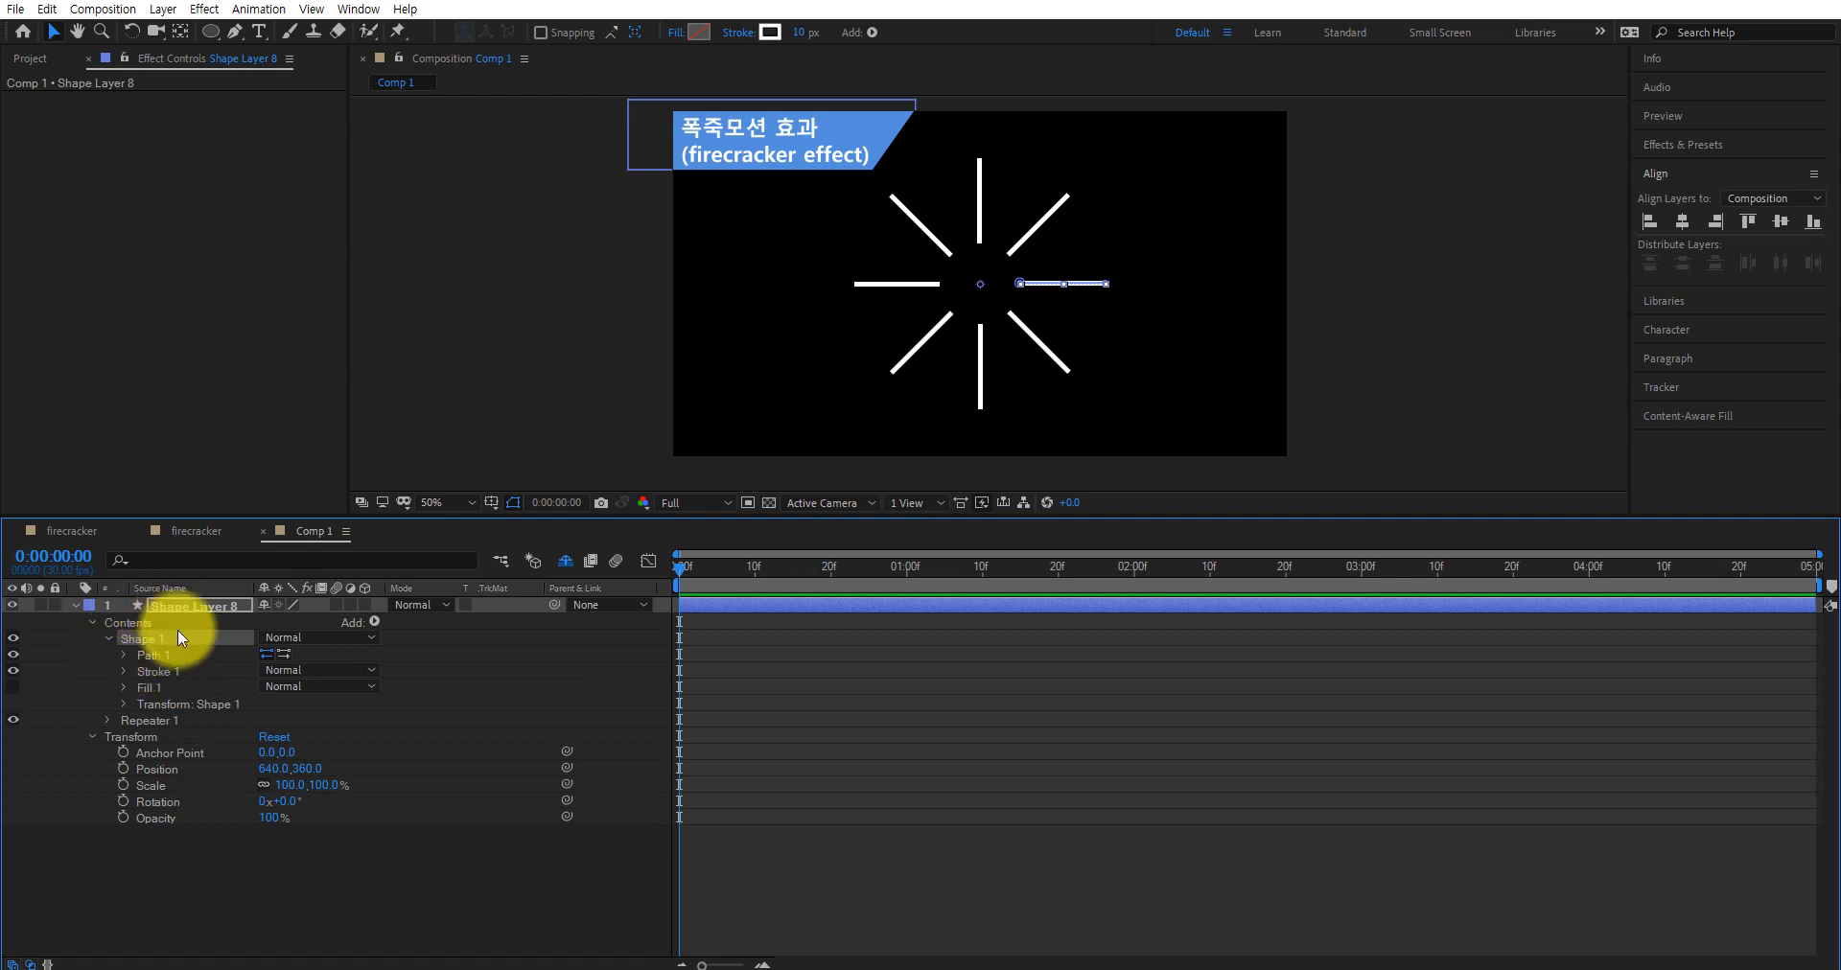
click(133, 623)
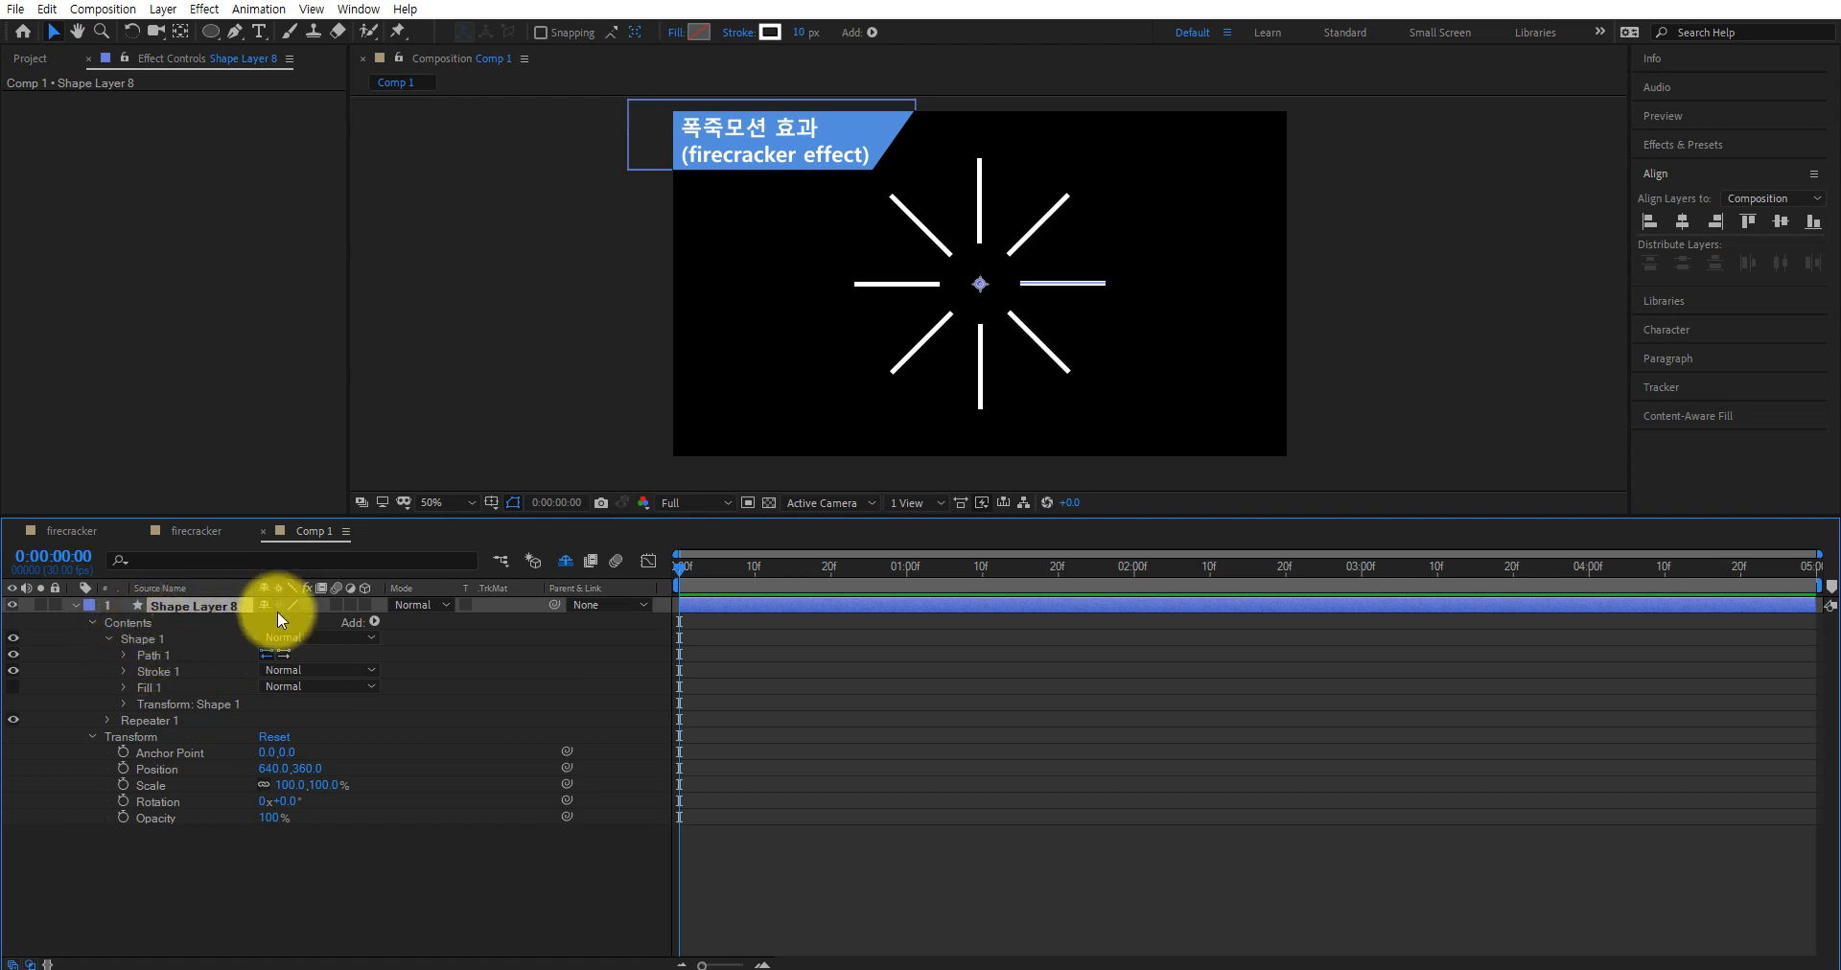
click(375, 622)
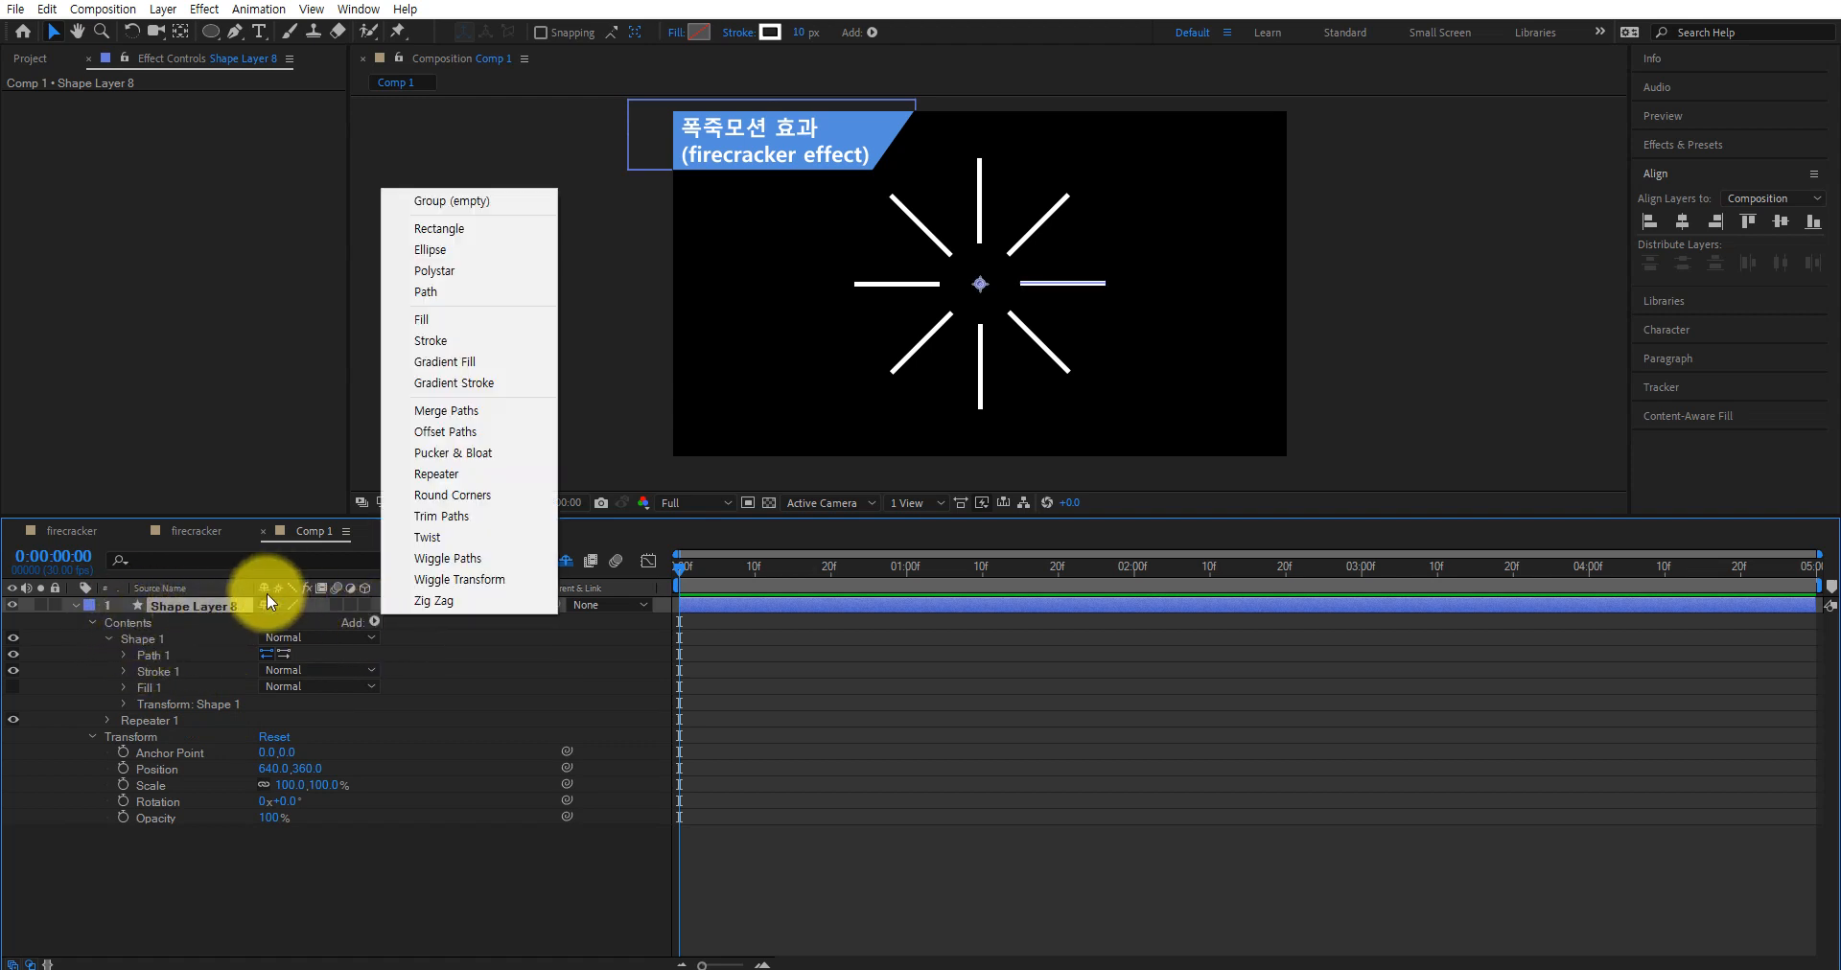
click(139, 640)
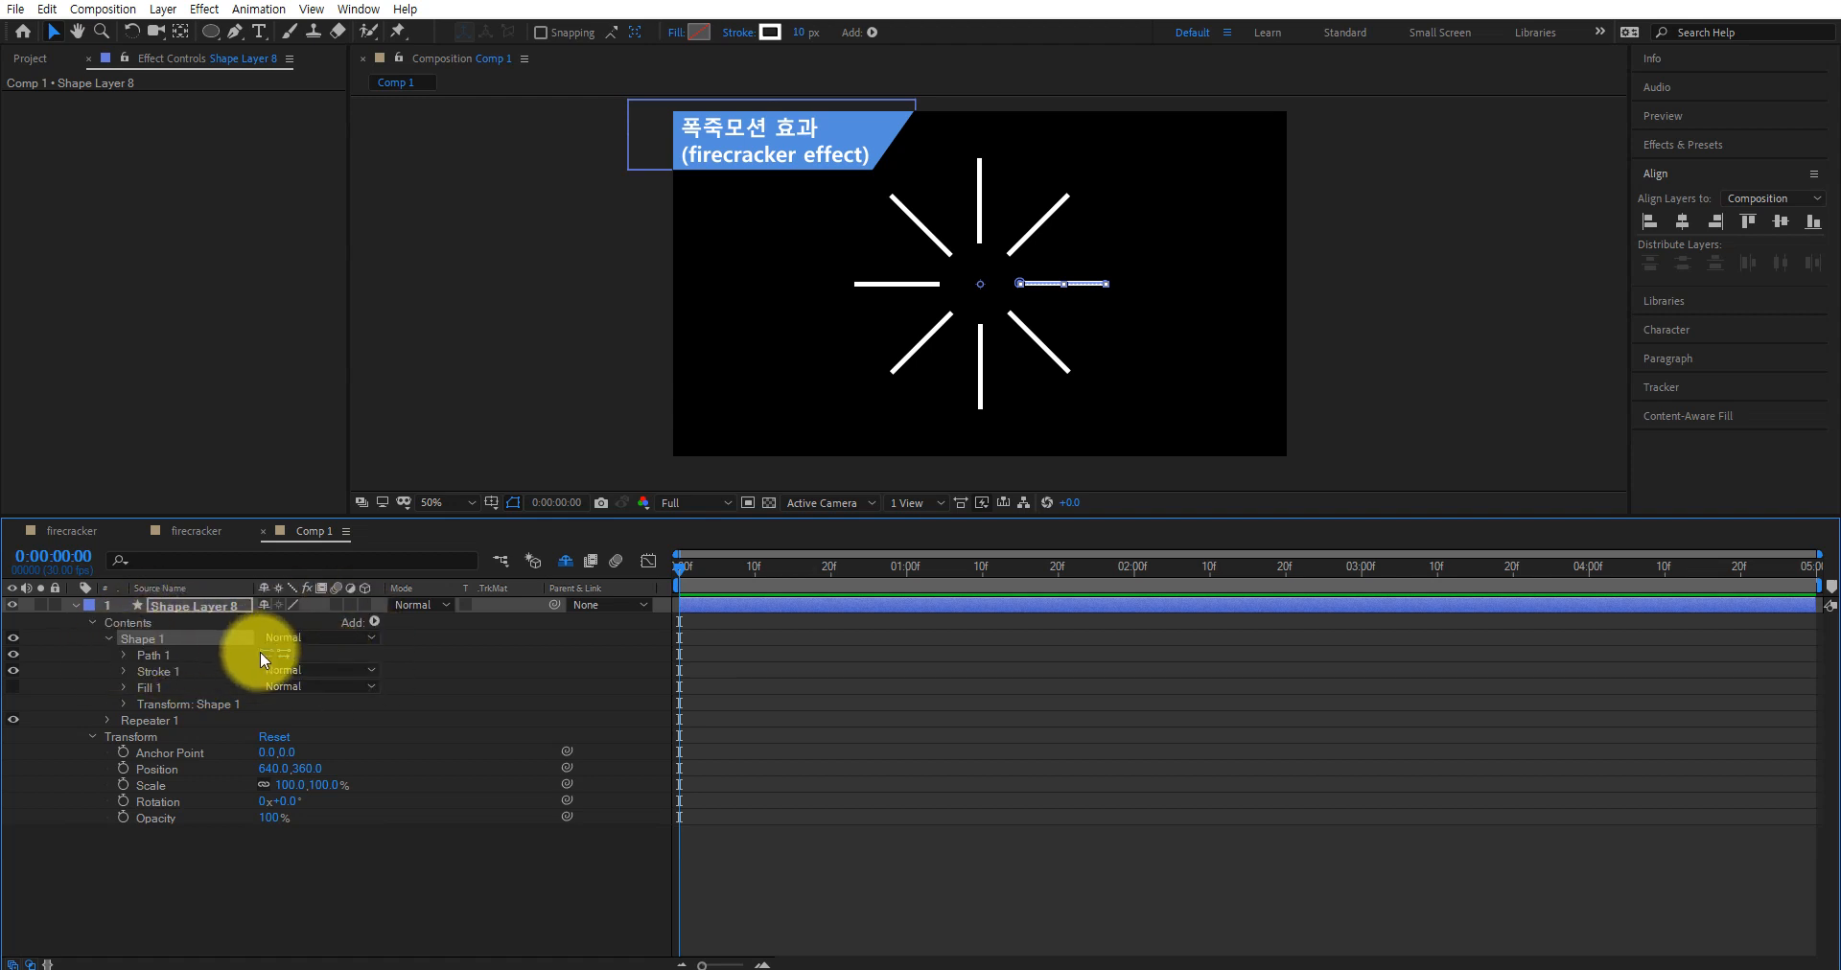
click(373, 622)
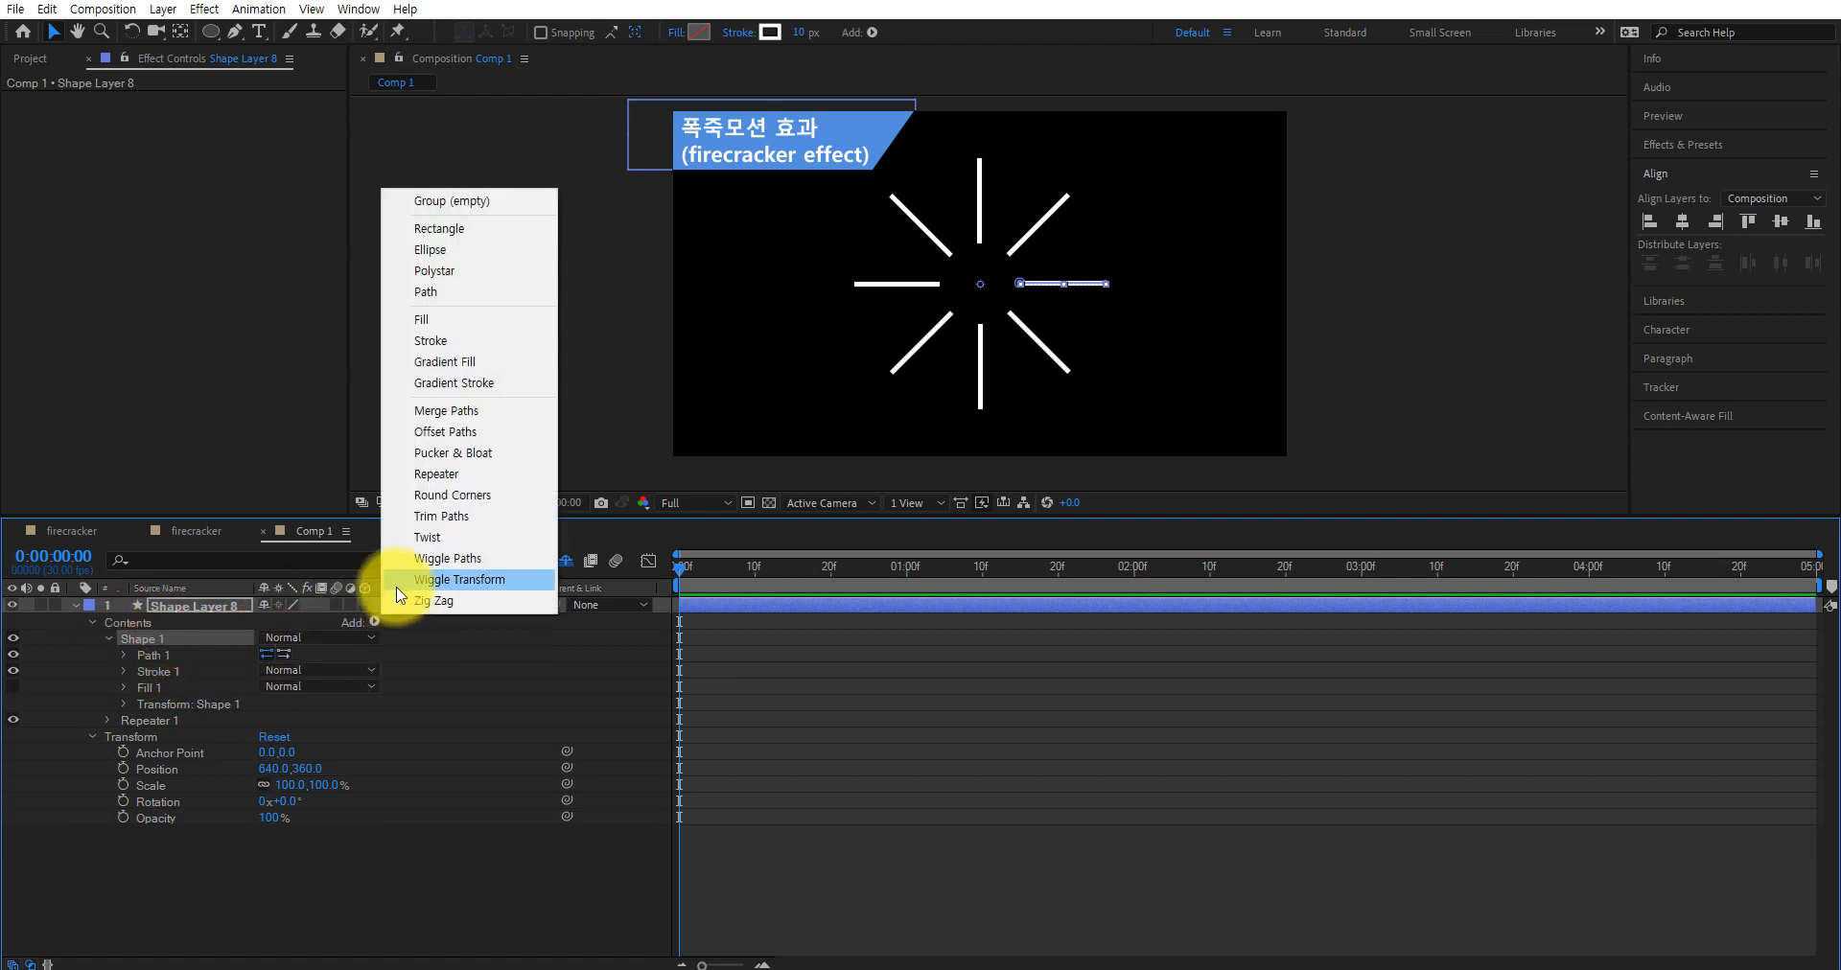
click(463, 517)
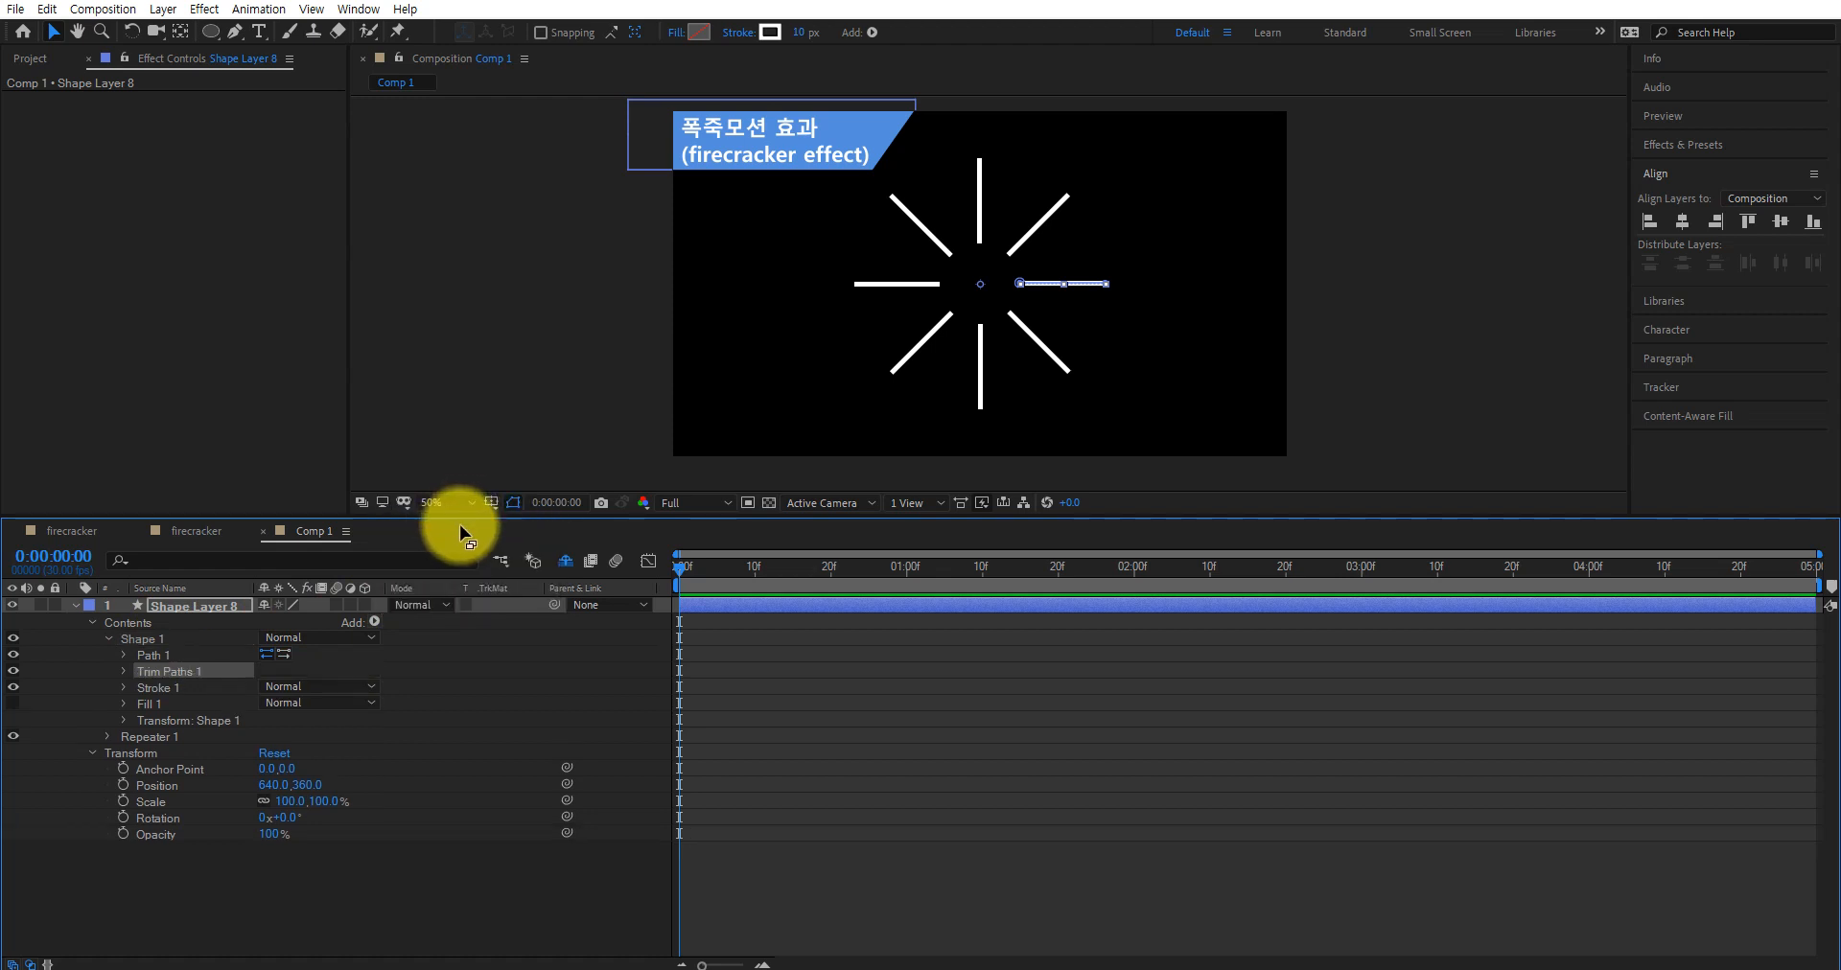
Expand Trim Paths 1, set its End to 0% and start keyframing End at 0:00:00:00
click(170, 671)
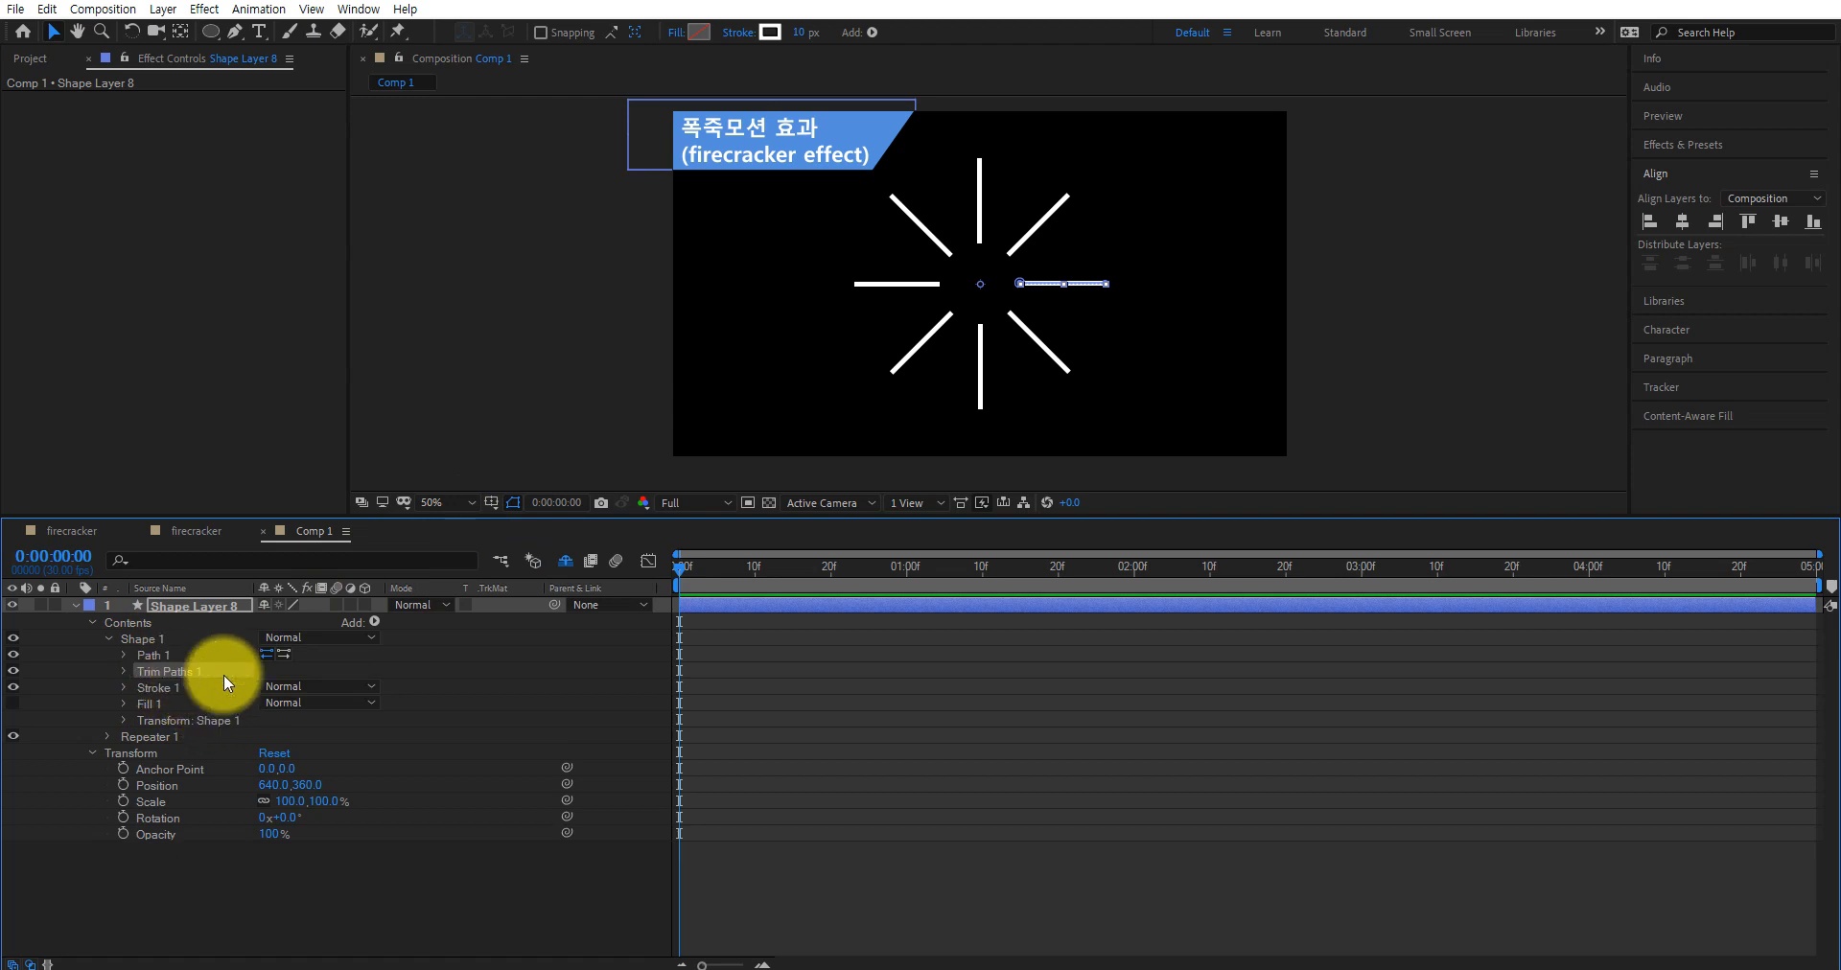
click(124, 671)
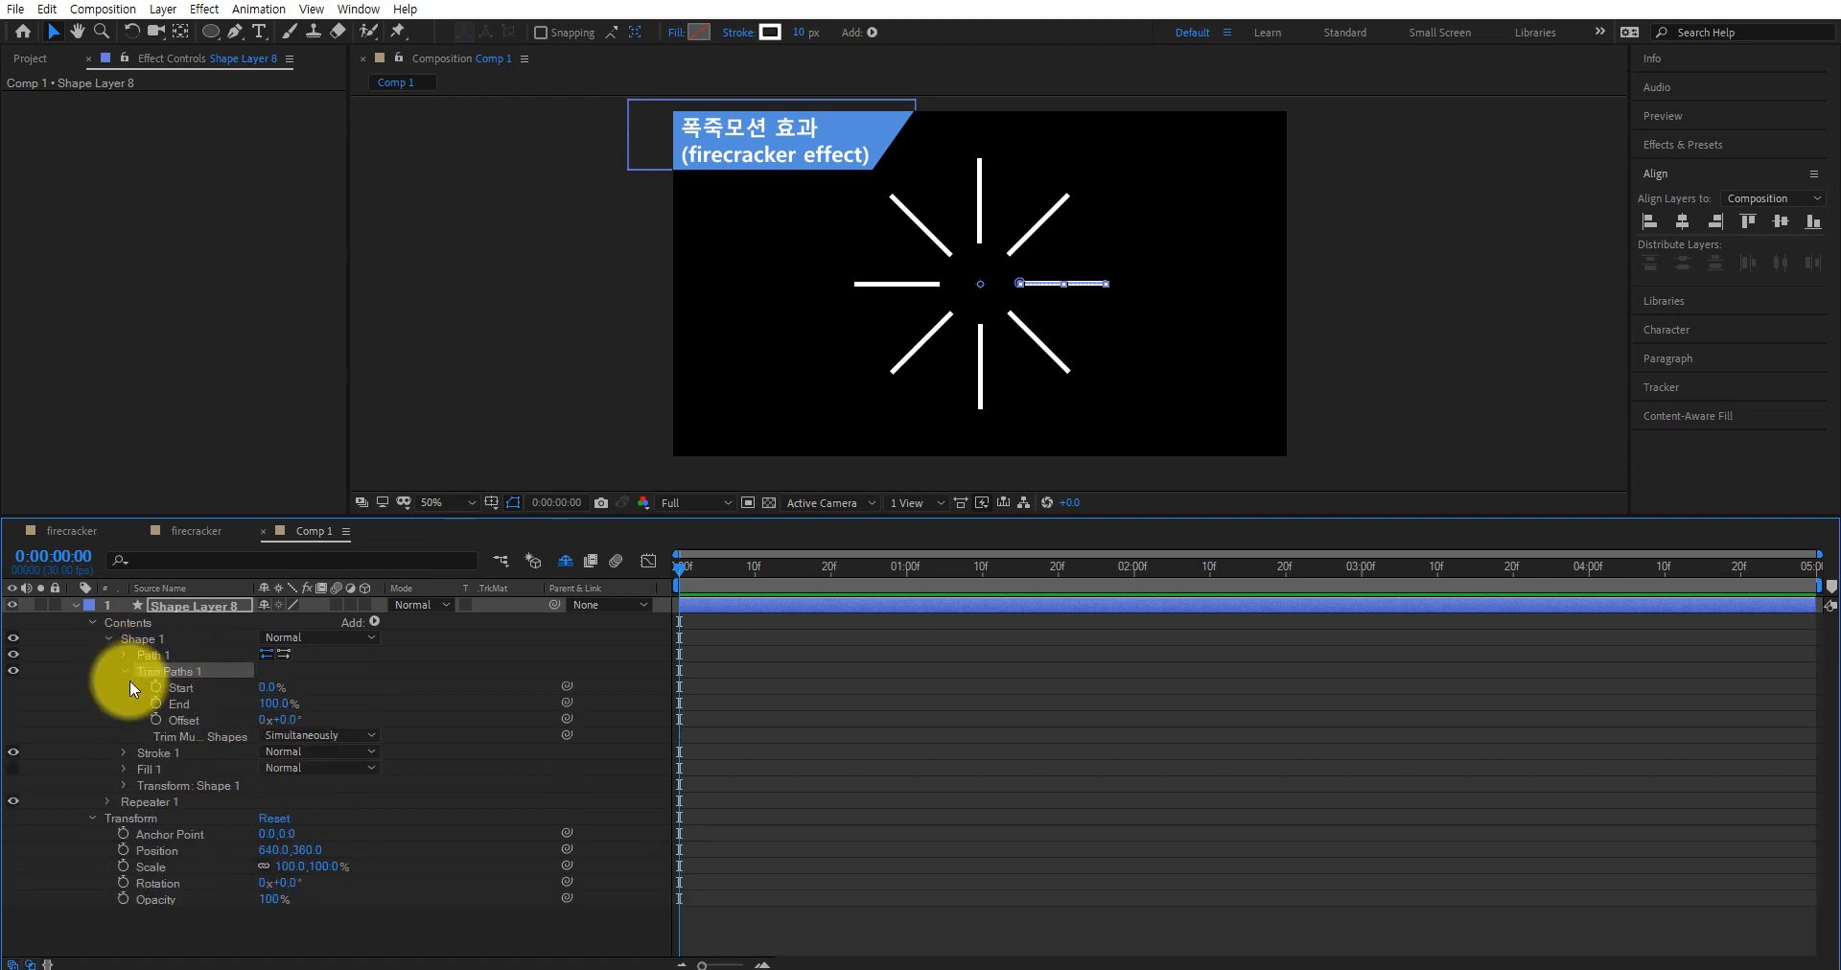
click(178, 688)
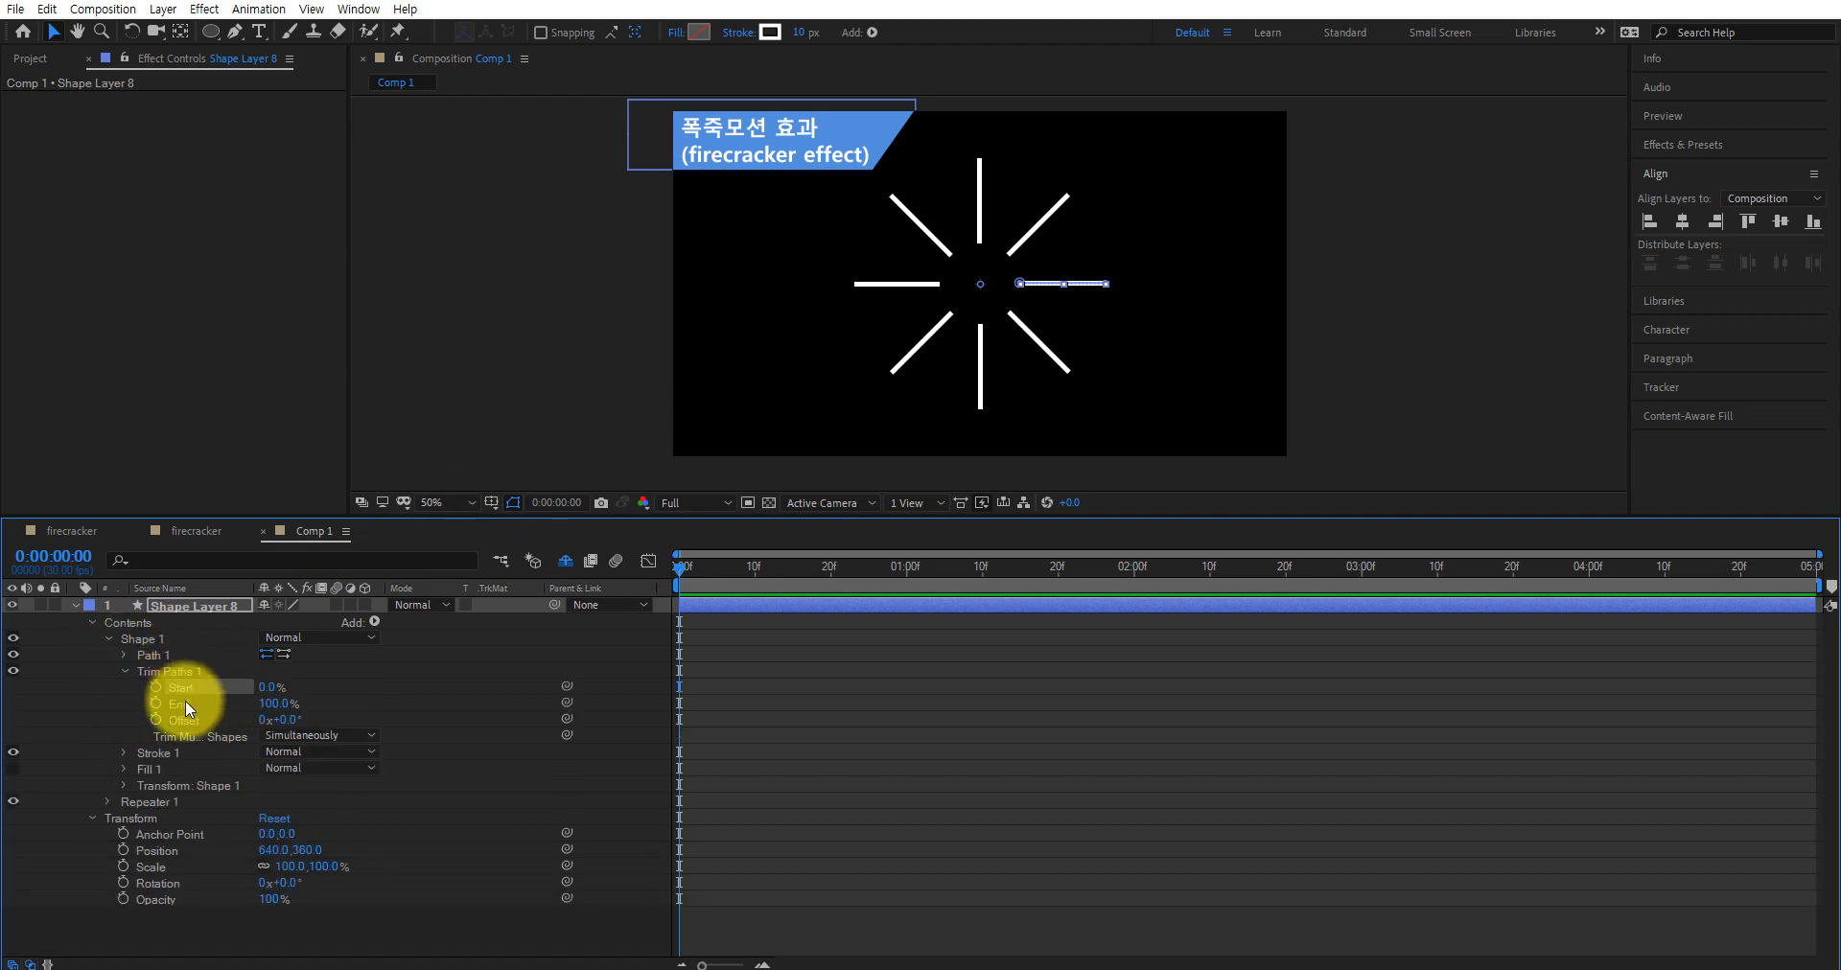
click(186, 701)
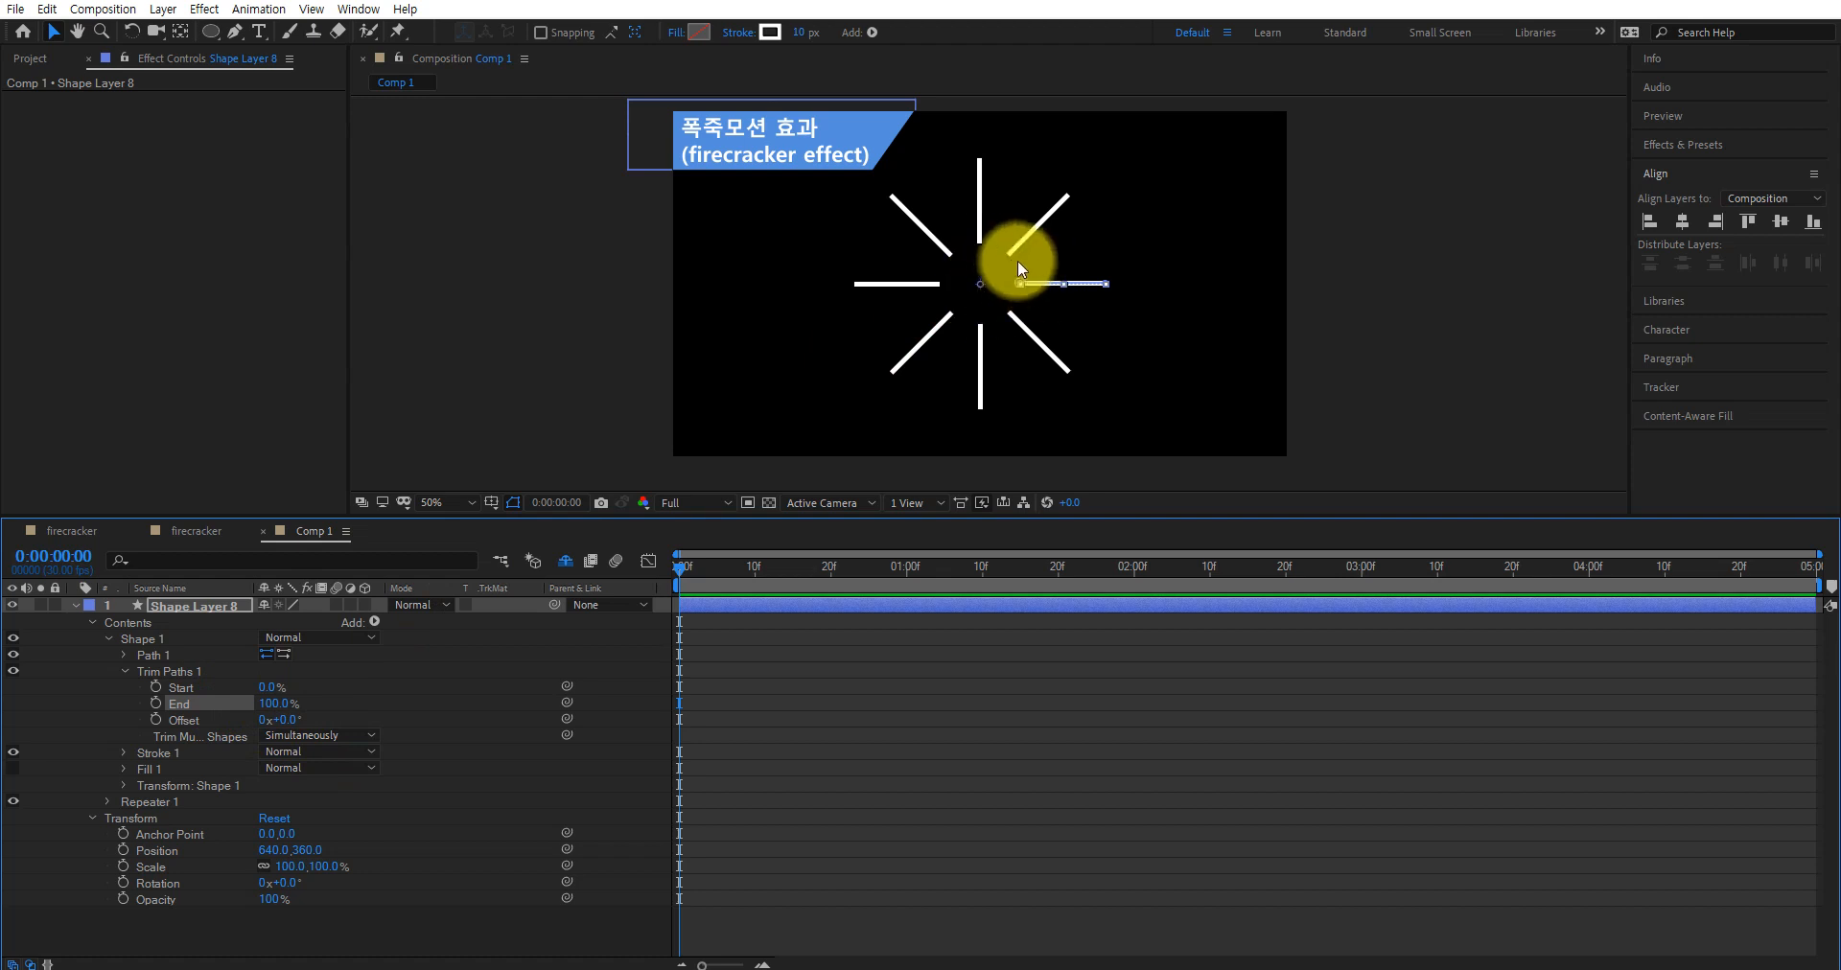
click(1106, 296)
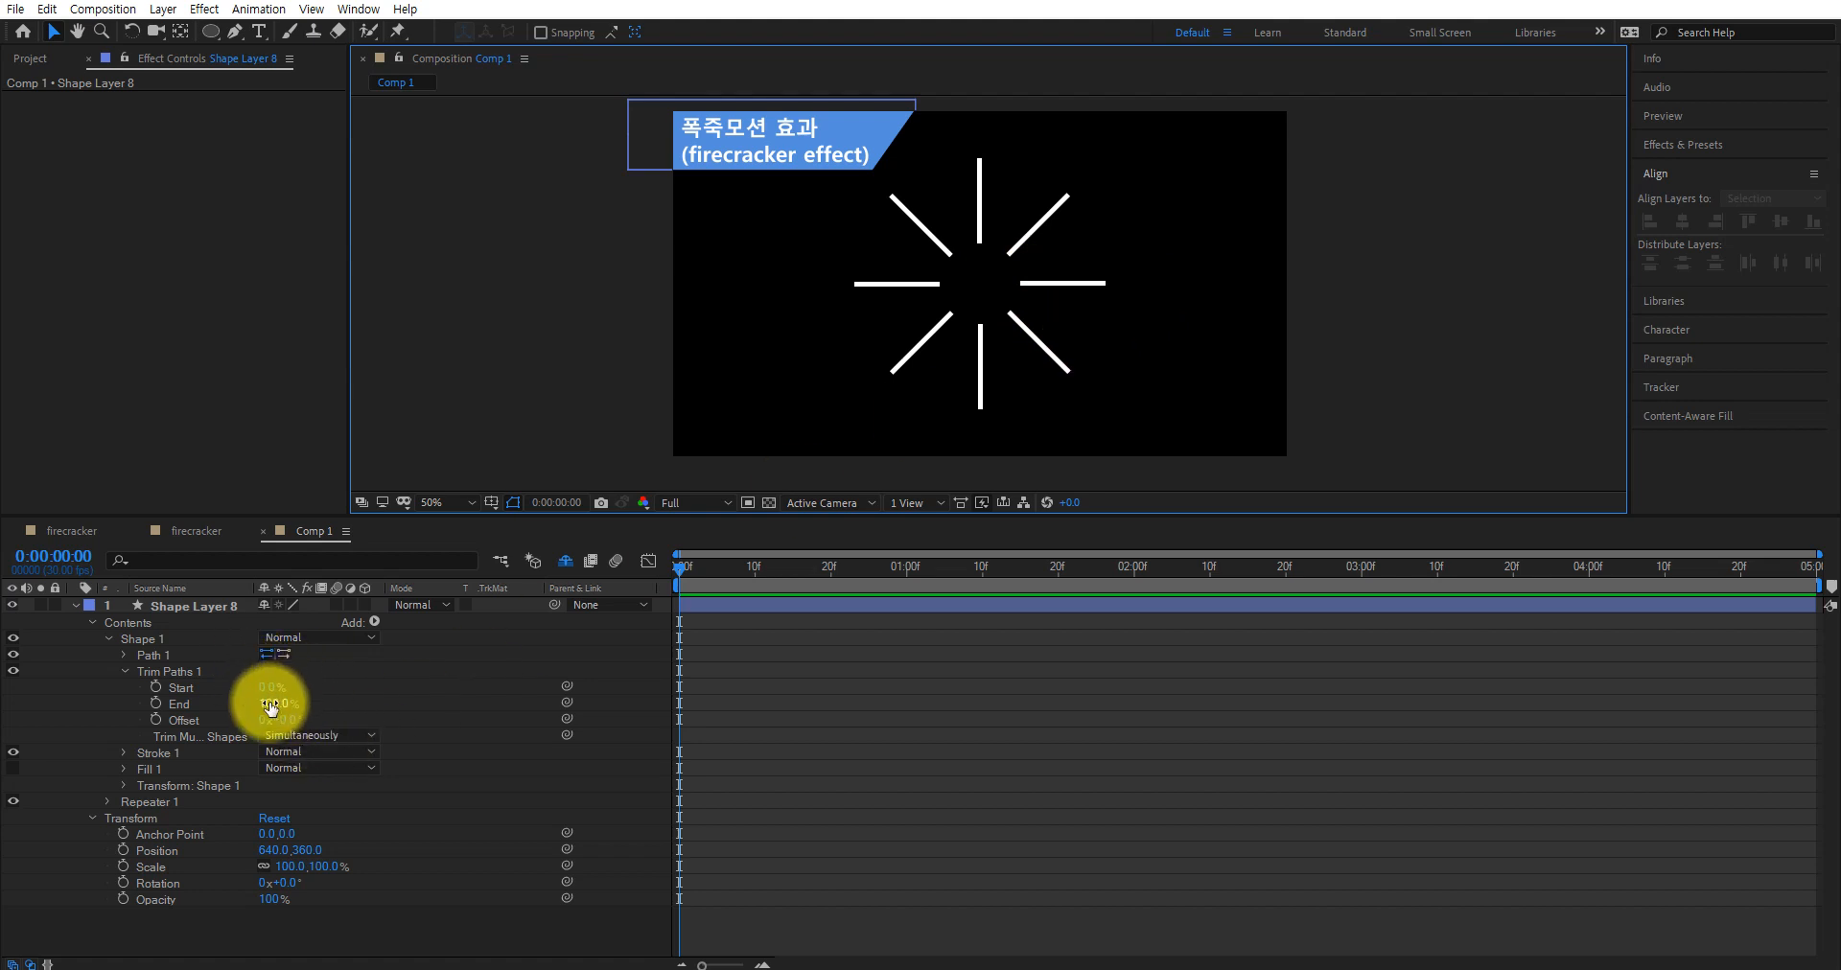
drag(278, 704, 143, 715)
click(1069, 273)
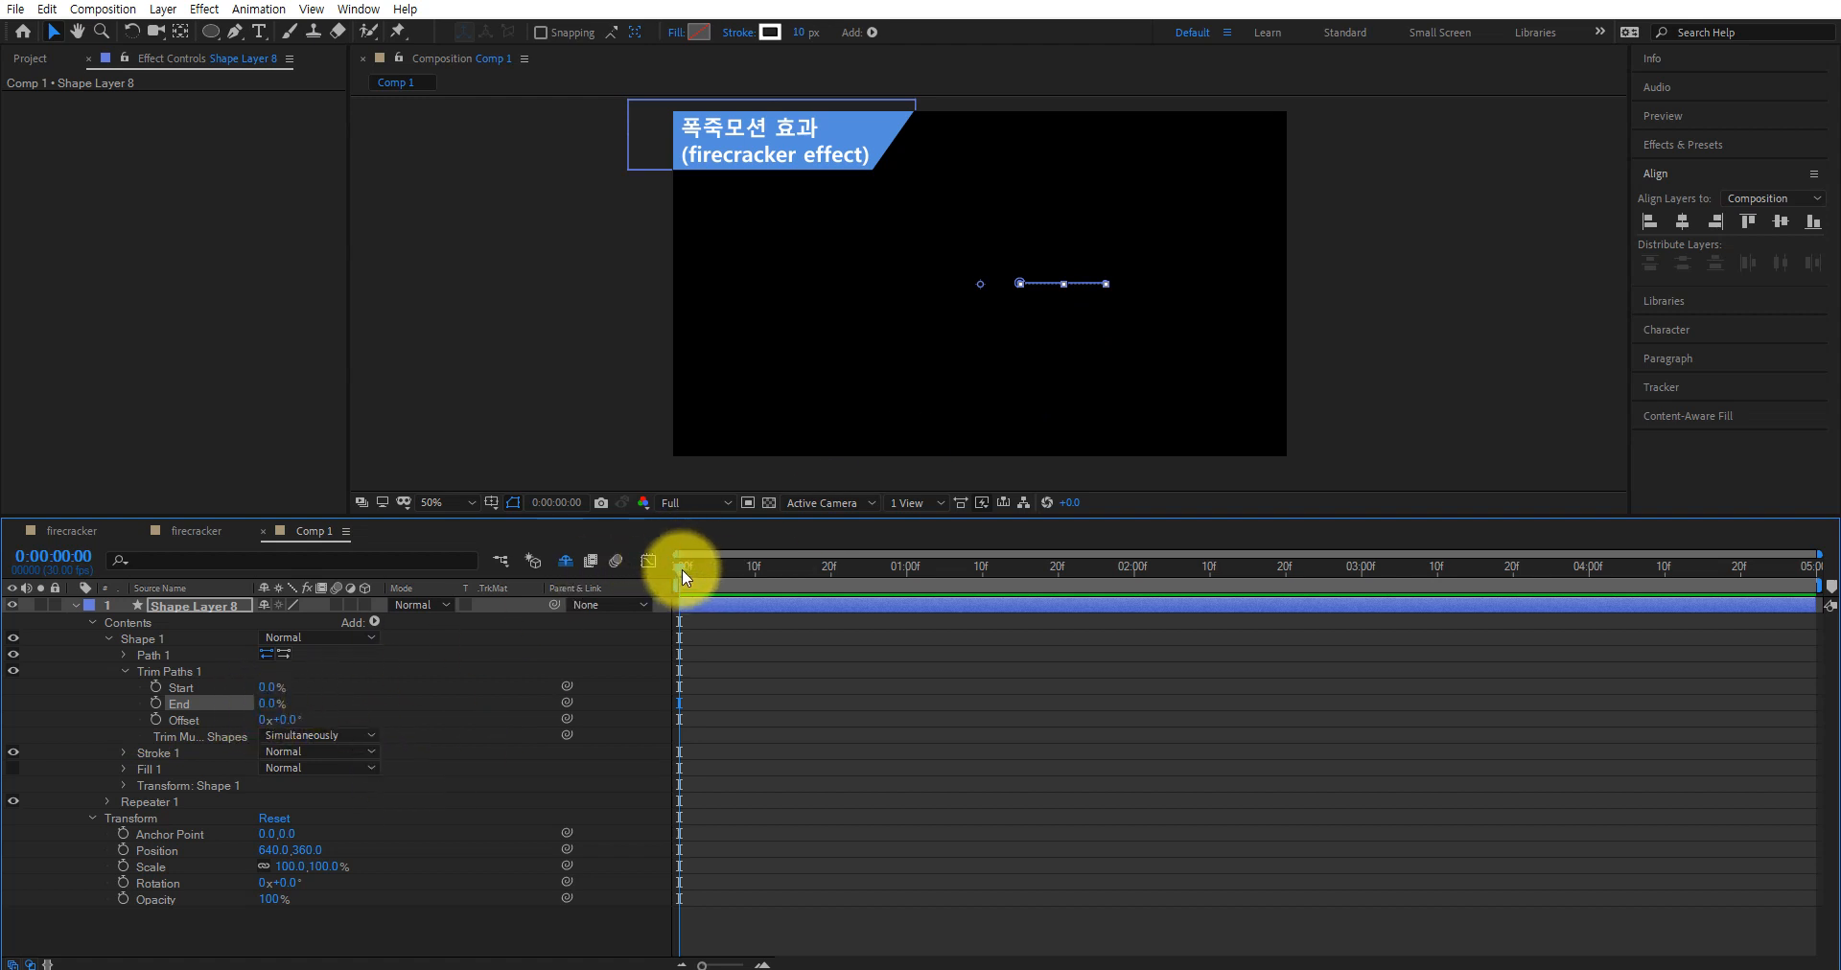
mouse_move(681, 569)
mouse_down()
mouse_move(757, 565)
mouse_move(648, 582)
mouse_up()
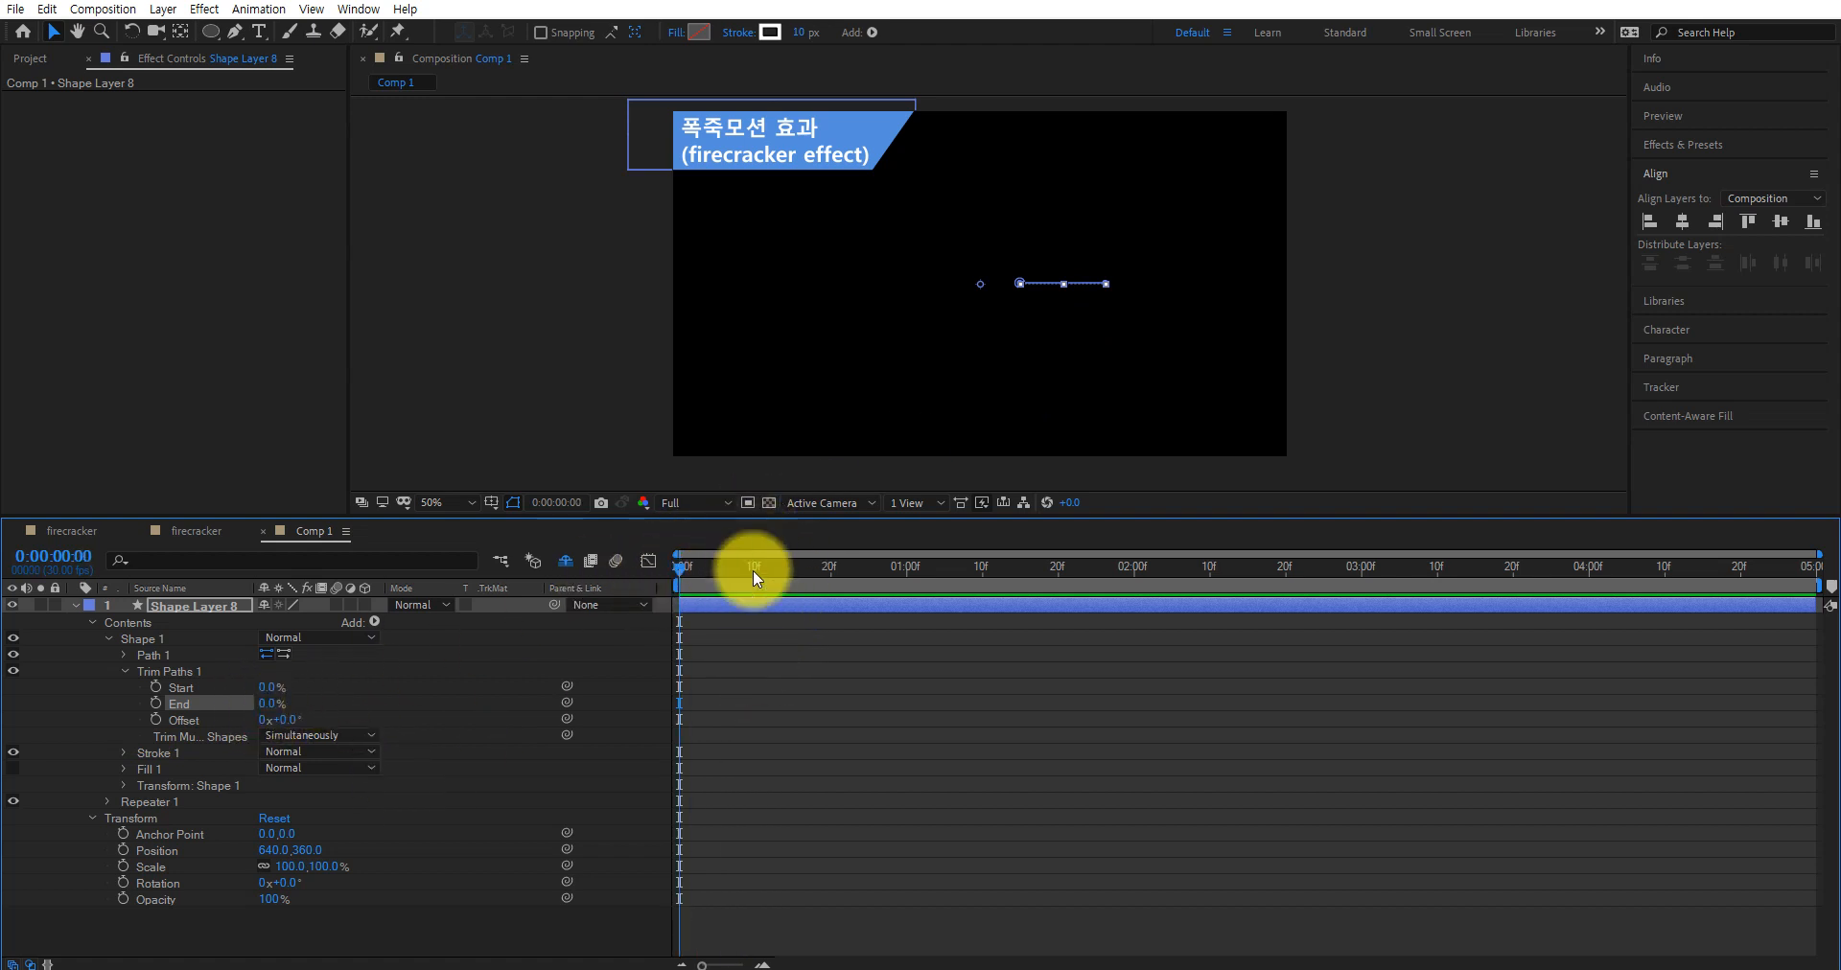
click(154, 703)
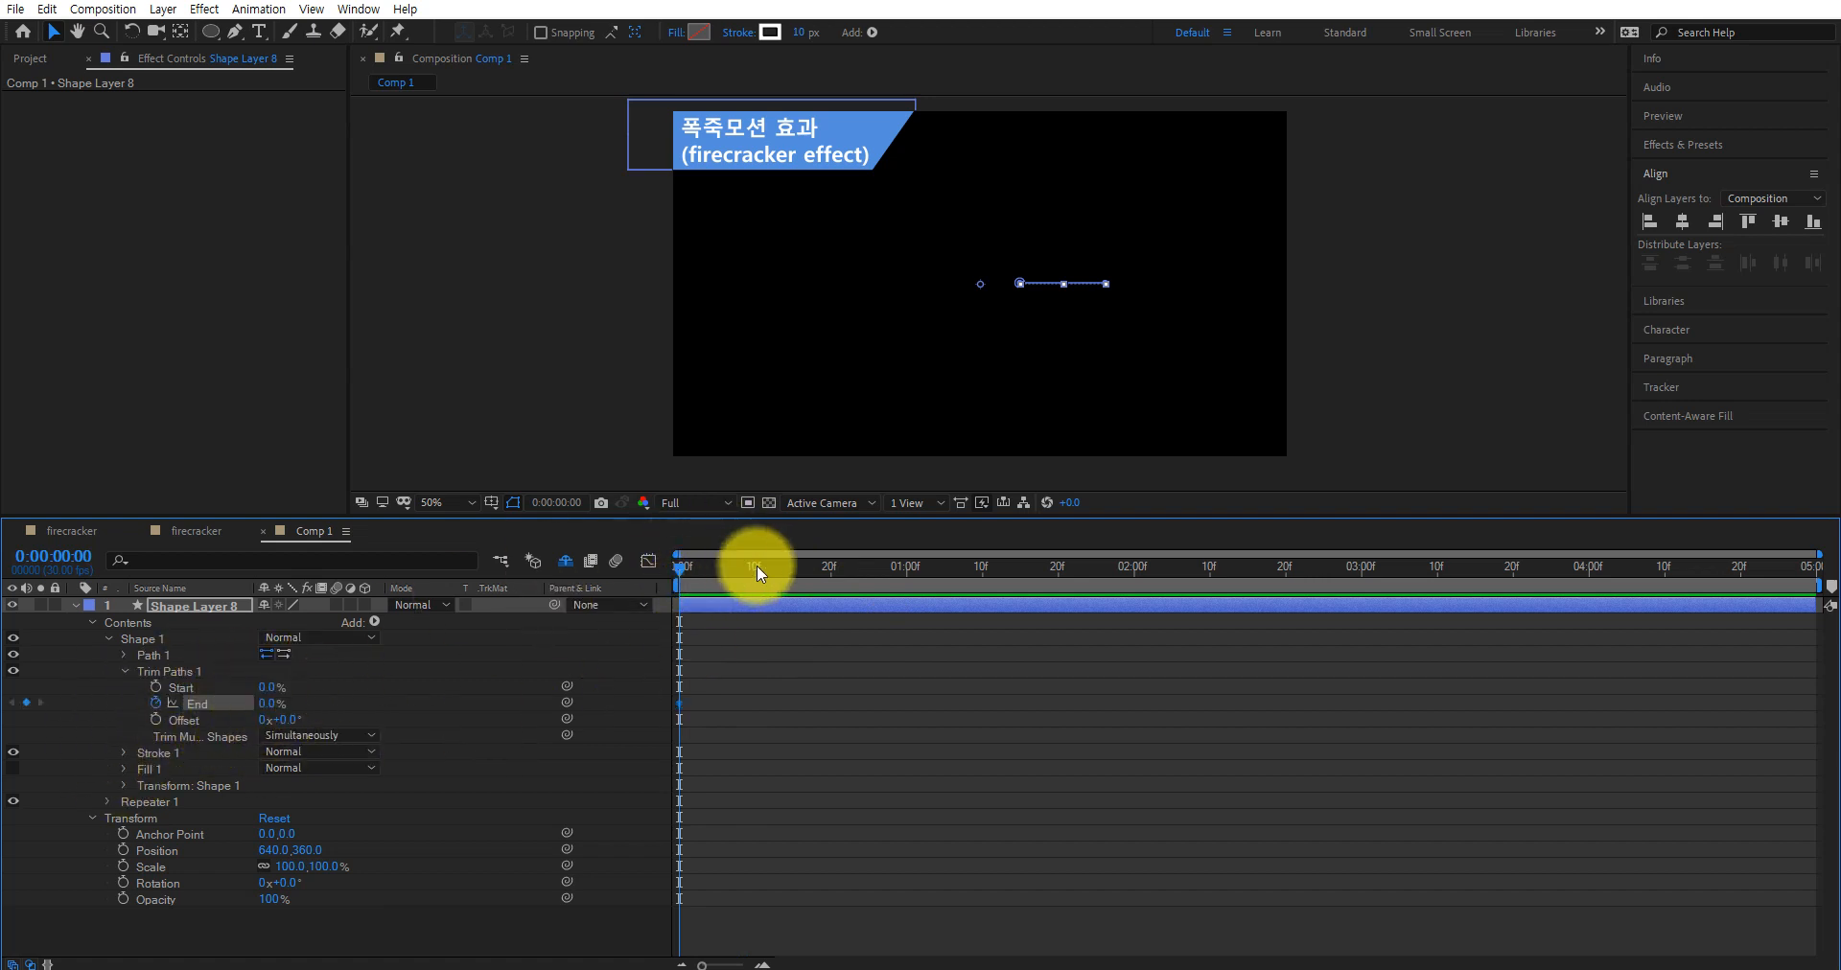
Keyframe Trim Paths End at 100% and Start at 0% at 0:00:00:10, and Start at 100% at 0:00:00:20
drag(686, 571, 754, 578)
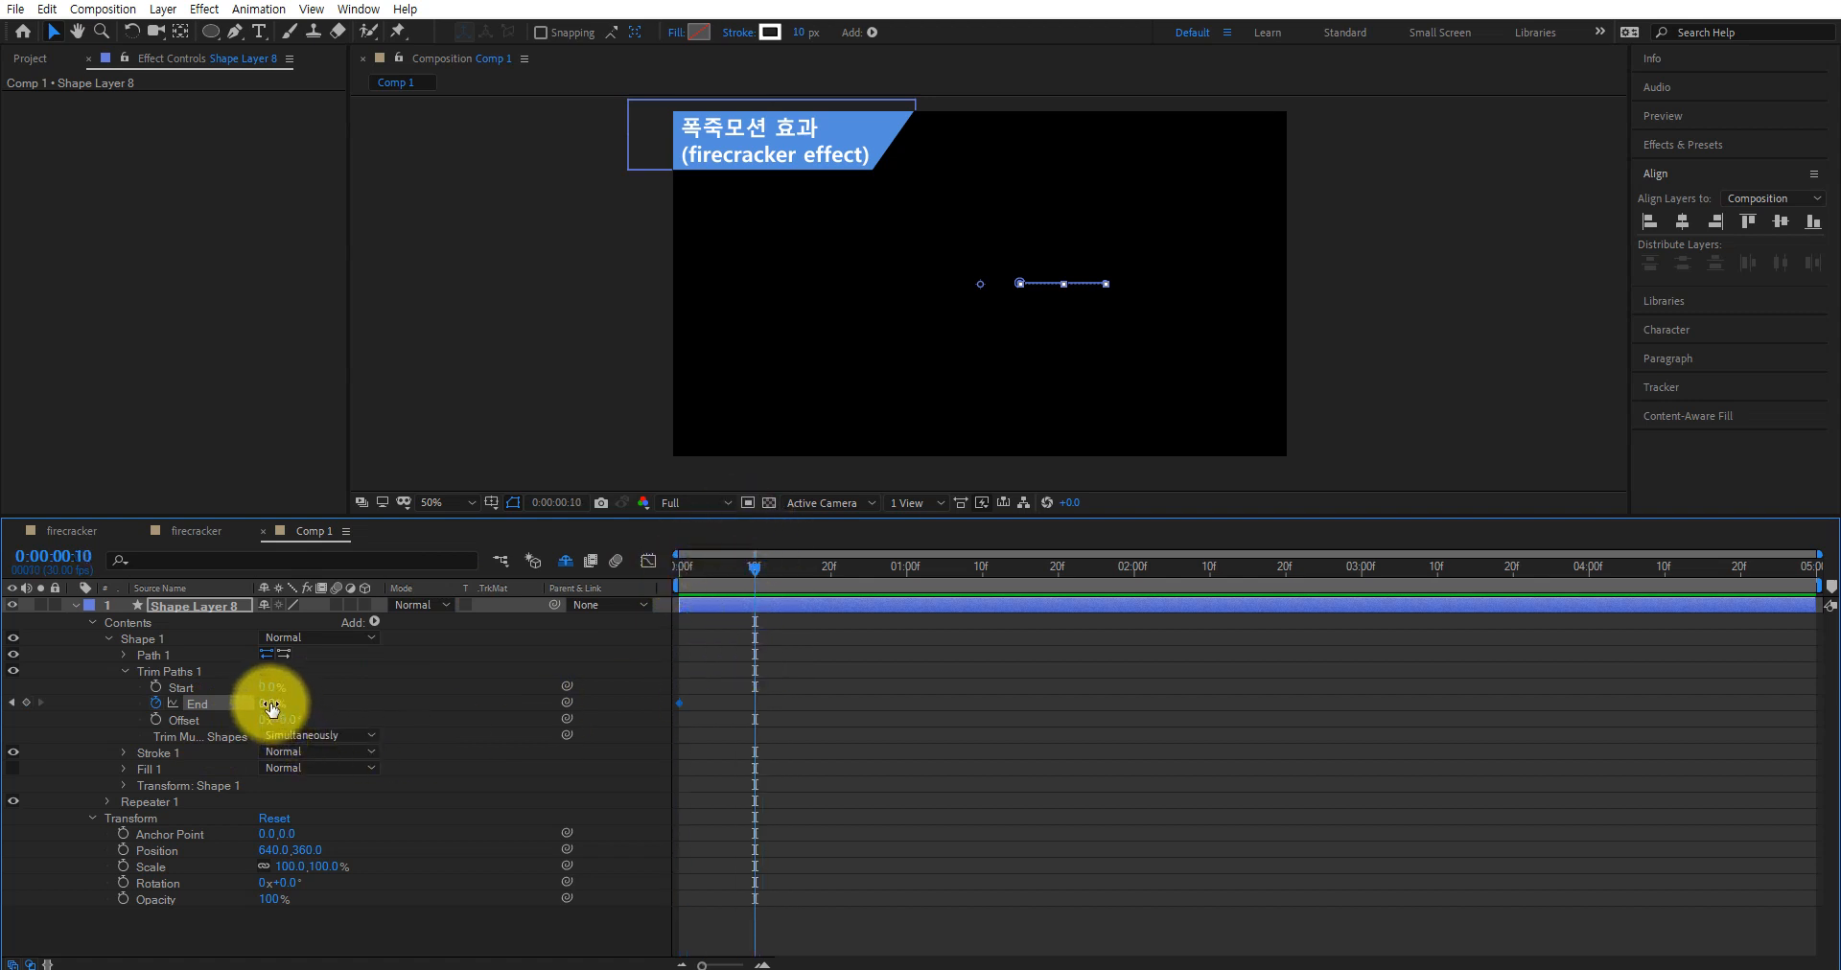
drag(271, 705, 427, 694)
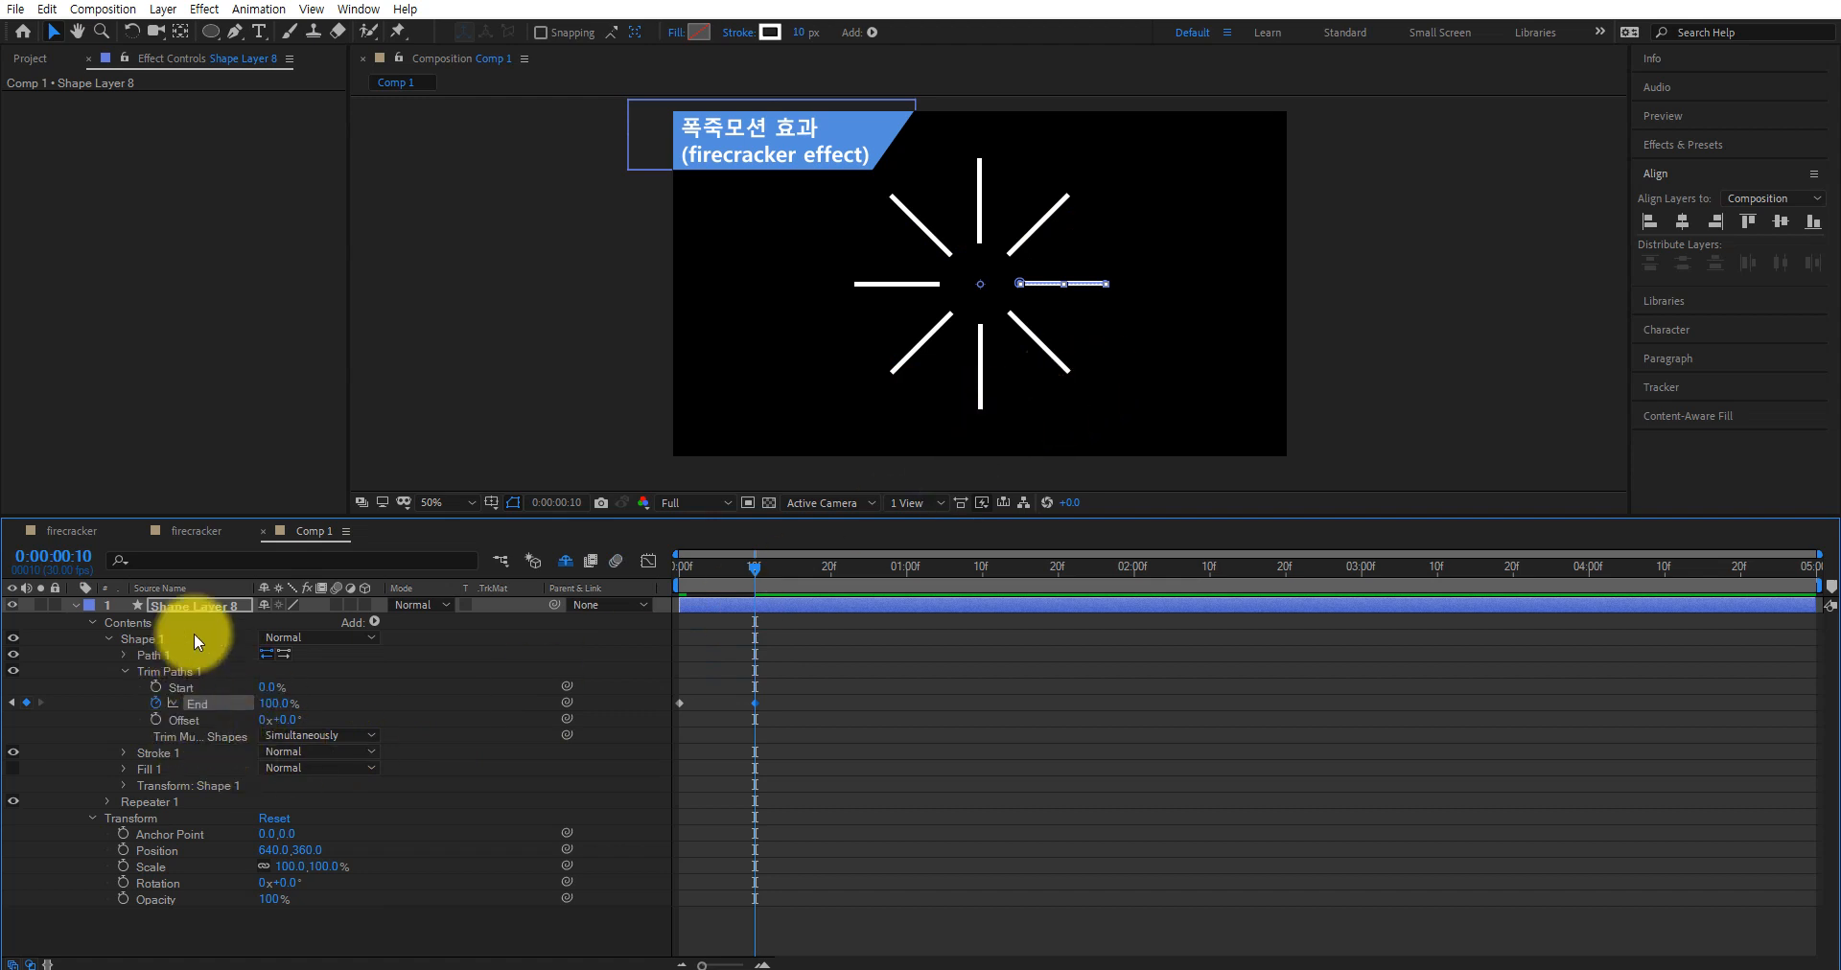
click(156, 686)
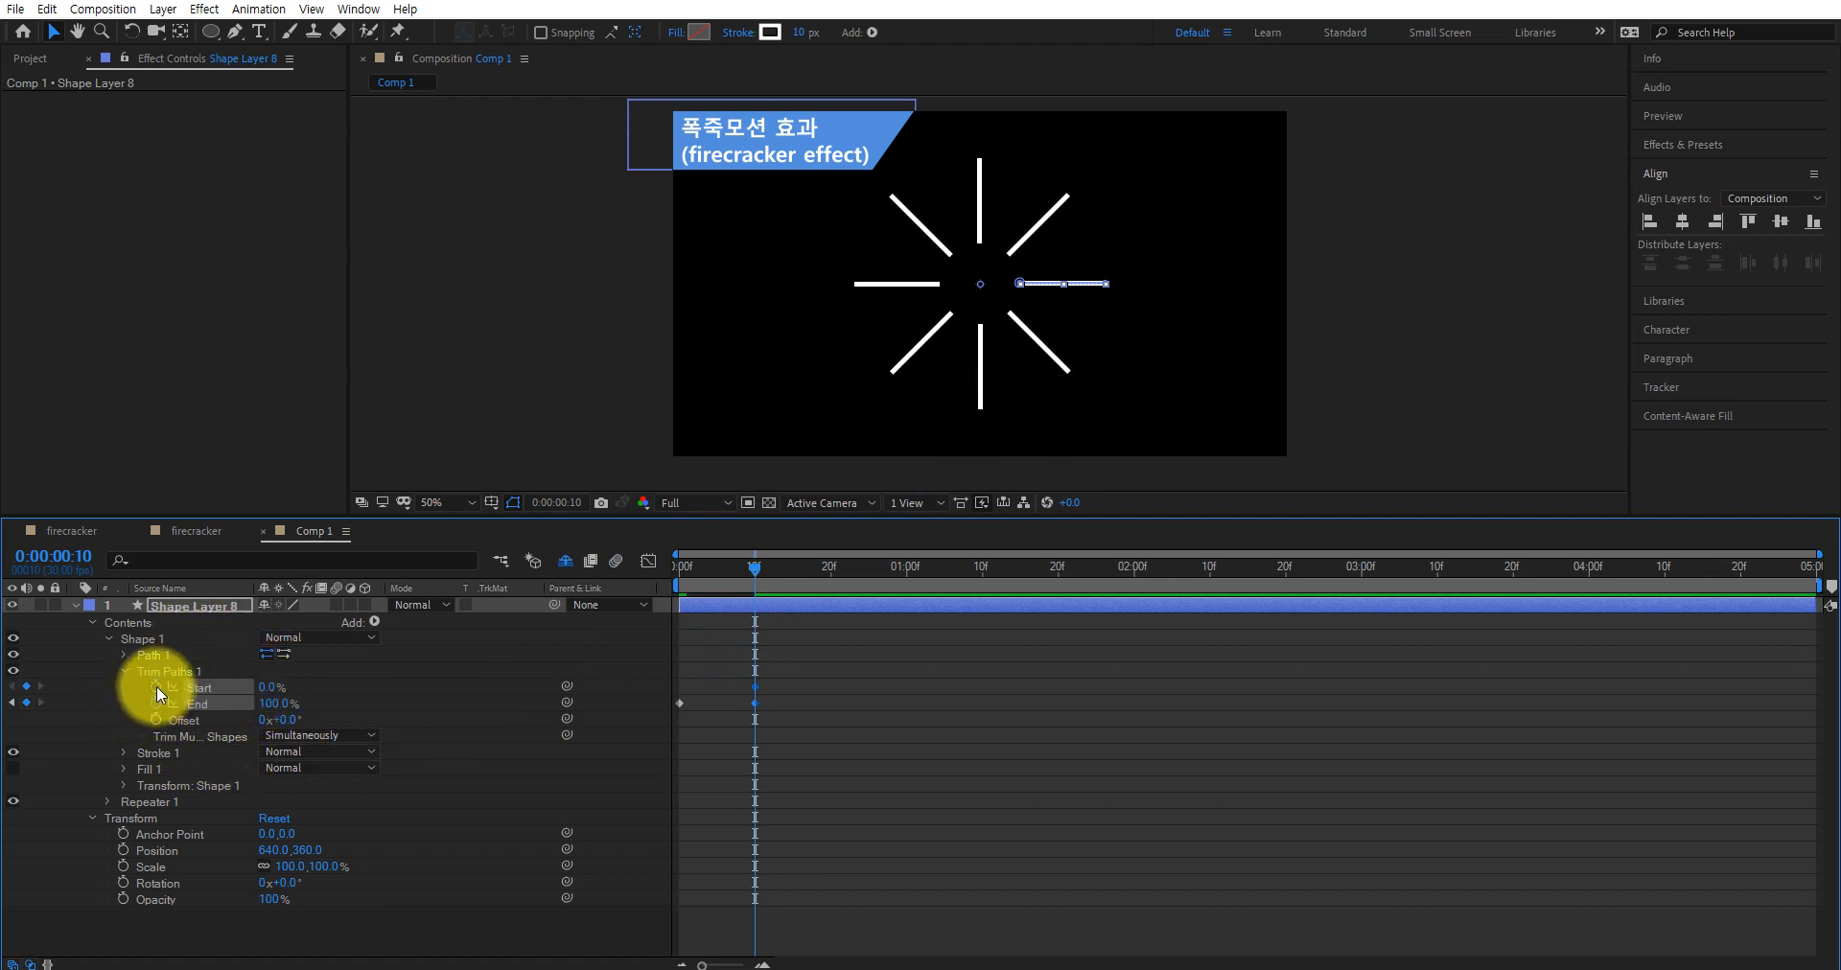
drag(761, 567, 830, 575)
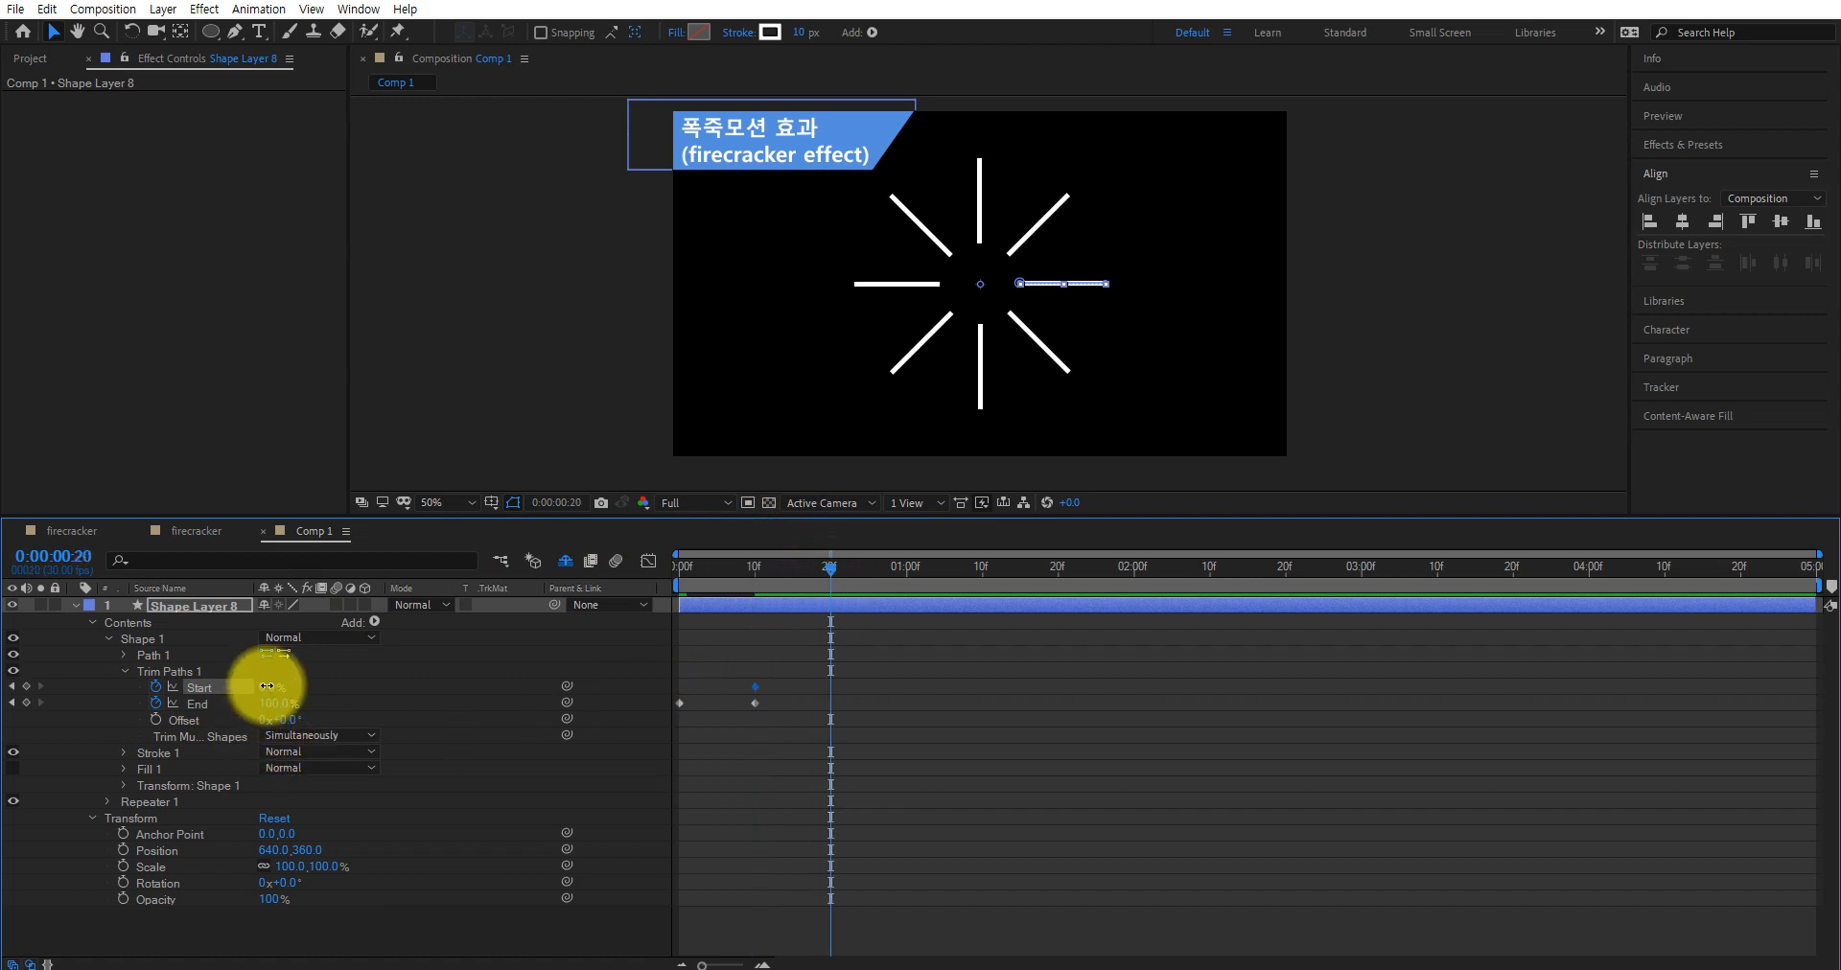
drag(268, 688, 492, 683)
End the work area at 0:00:01:02 and preview the burst animation
drag(830, 575, 922, 568)
key(n)
key(space)
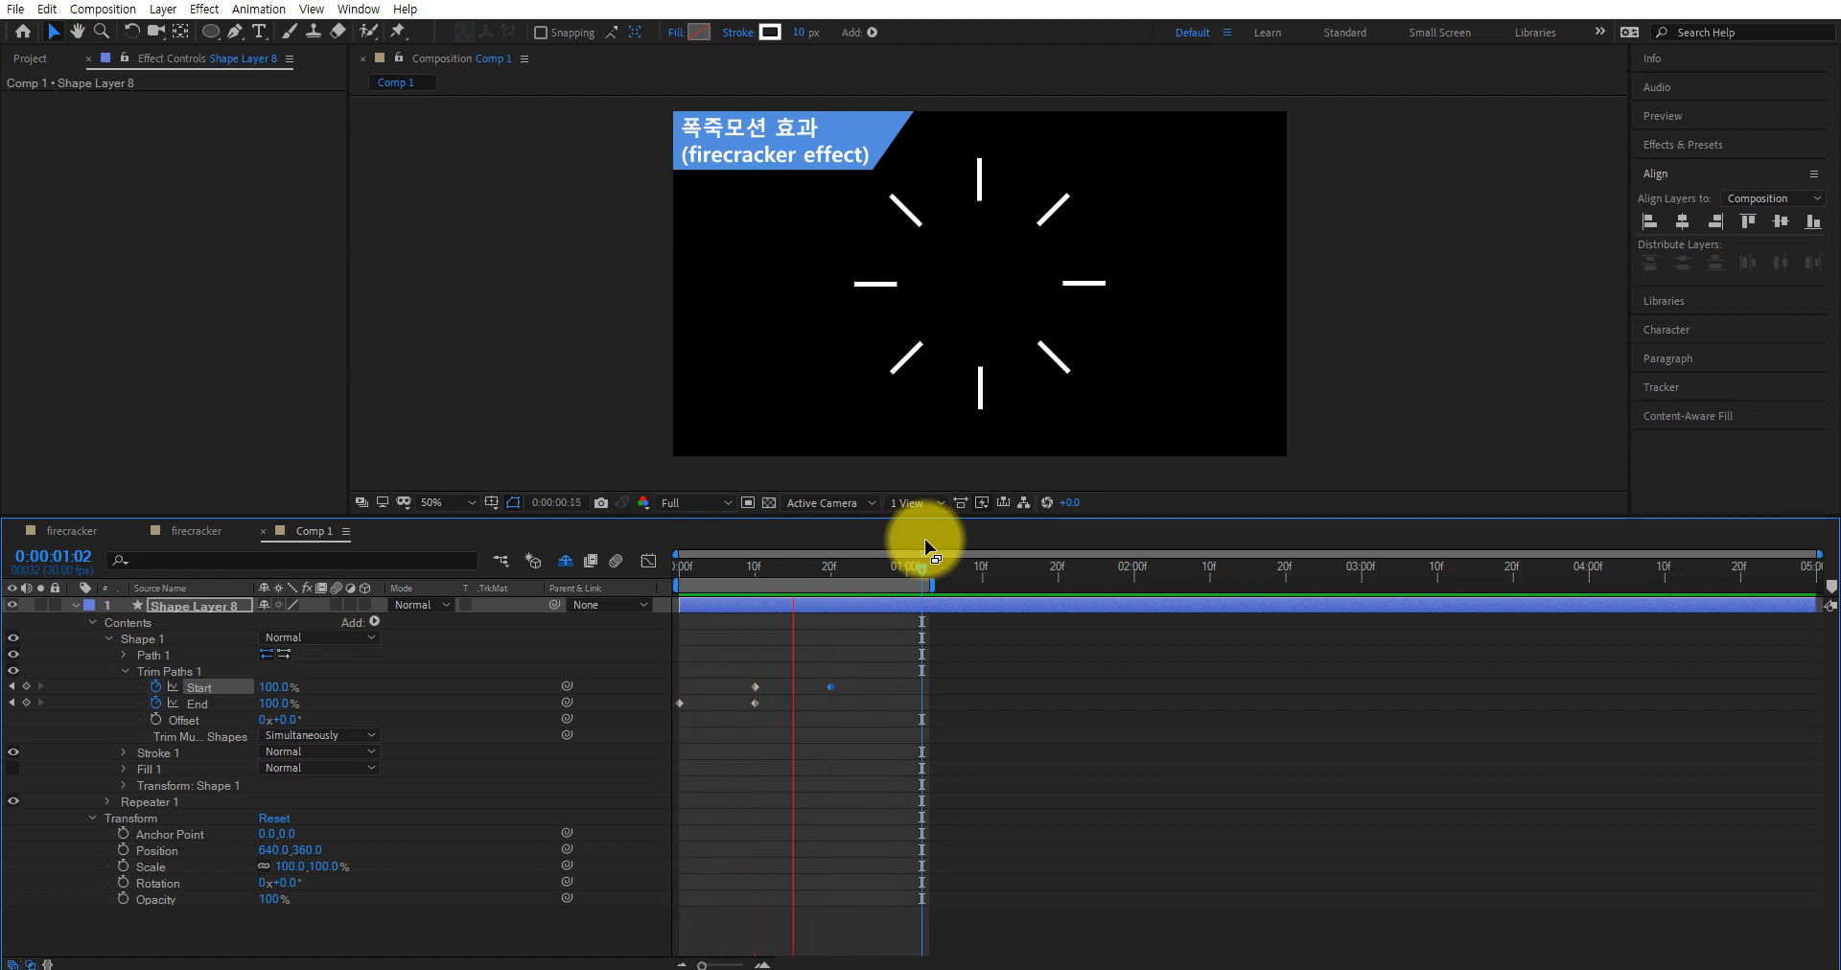
key(space)
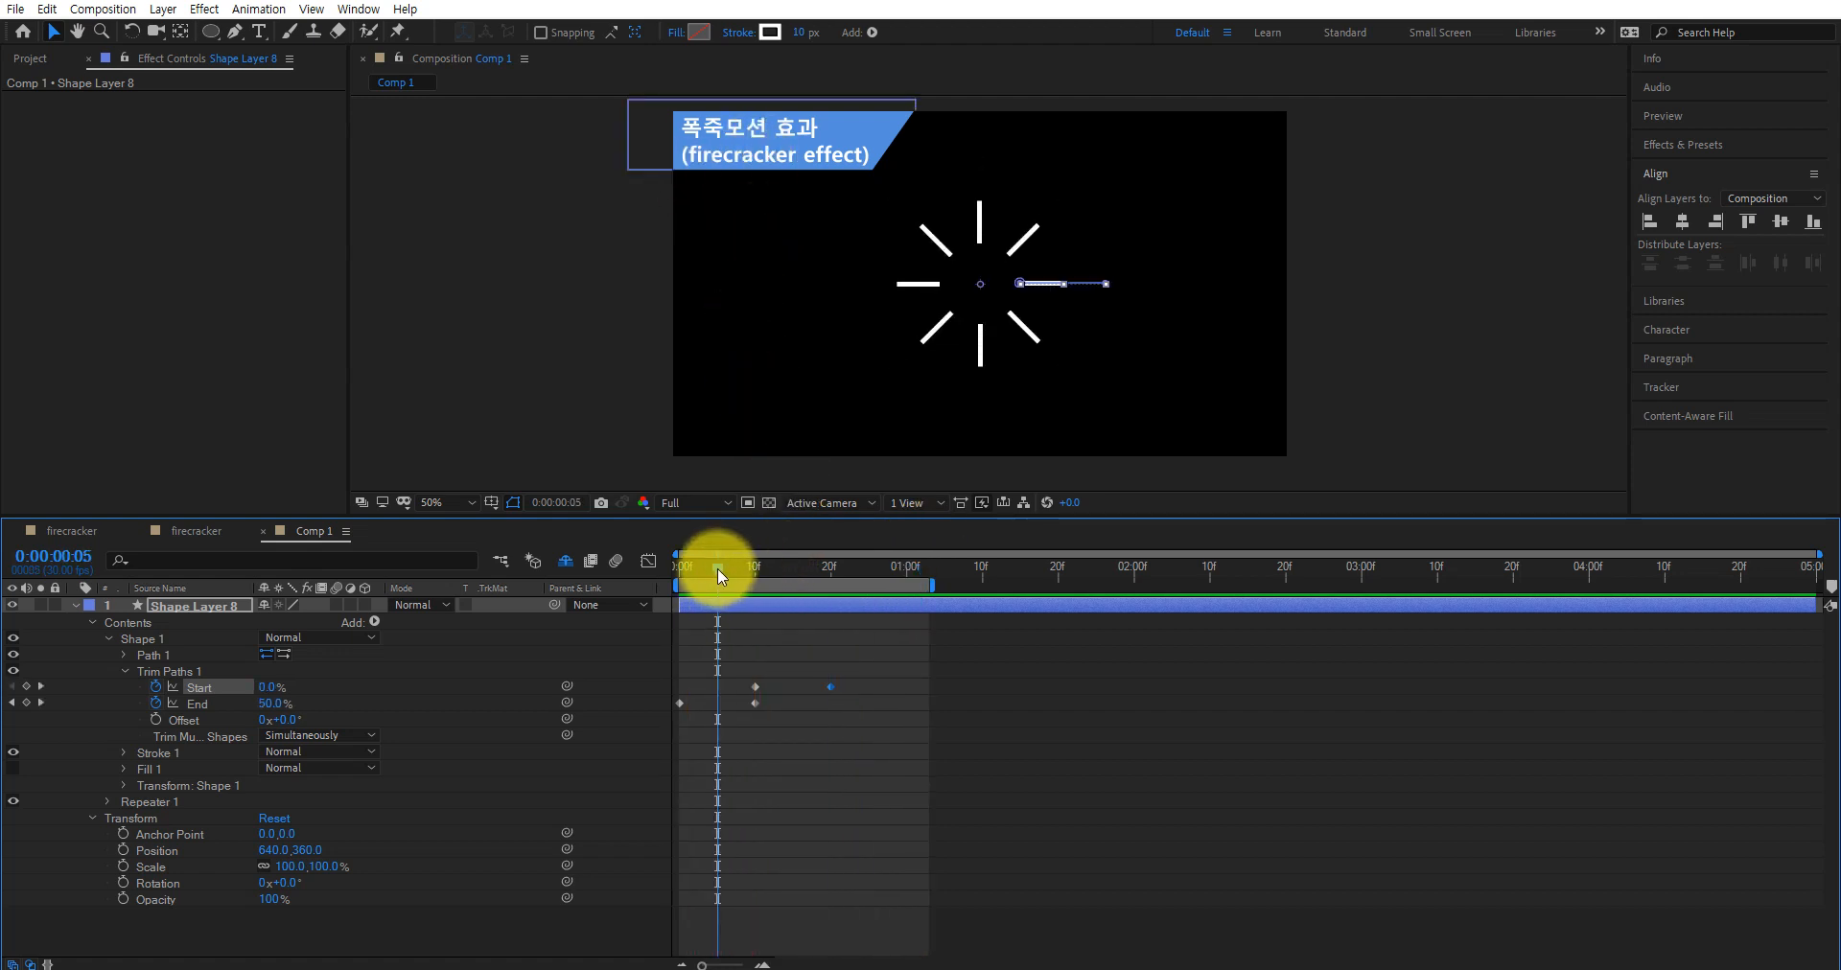
Apply Easy Ease to the End keyframe at 0:00:00:10 and the Start keyframe at 0:00:00:20
mouse_move(719, 565)
mouse_down()
mouse_move(822, 558)
mouse_move(726, 584)
mouse_move(676, 572)
mouse_move(753, 572)
mouse_up()
click(753, 705)
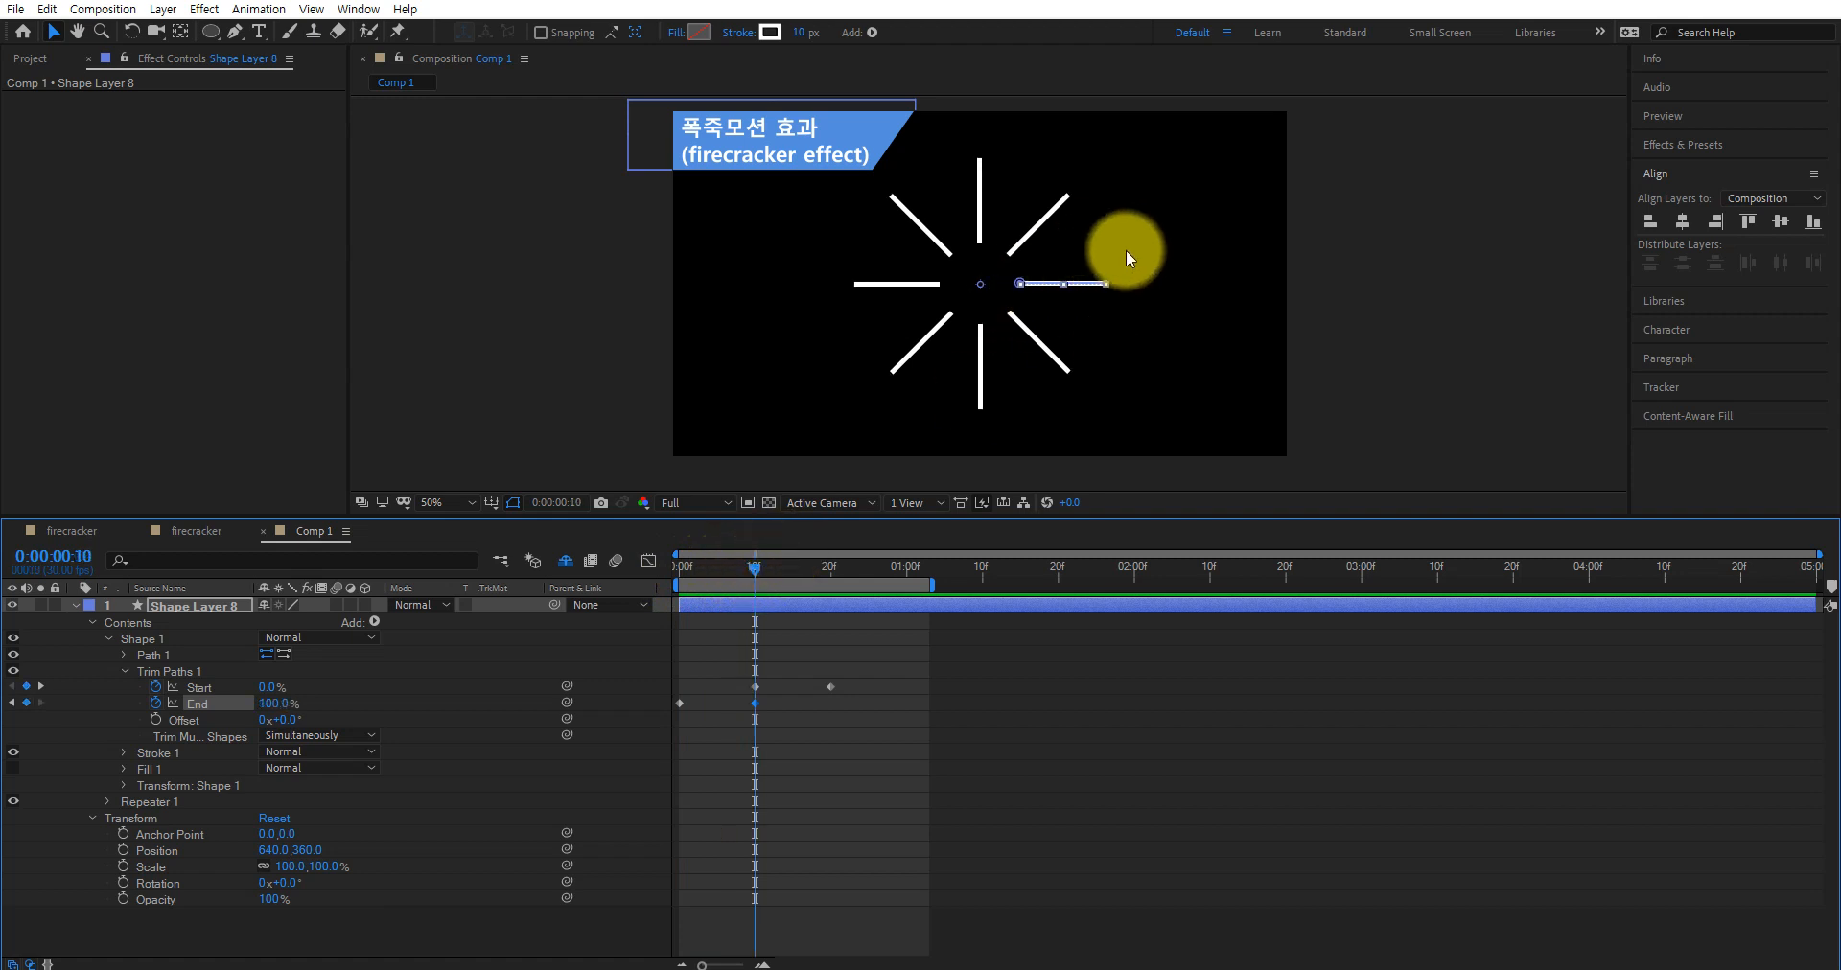
click(863, 673)
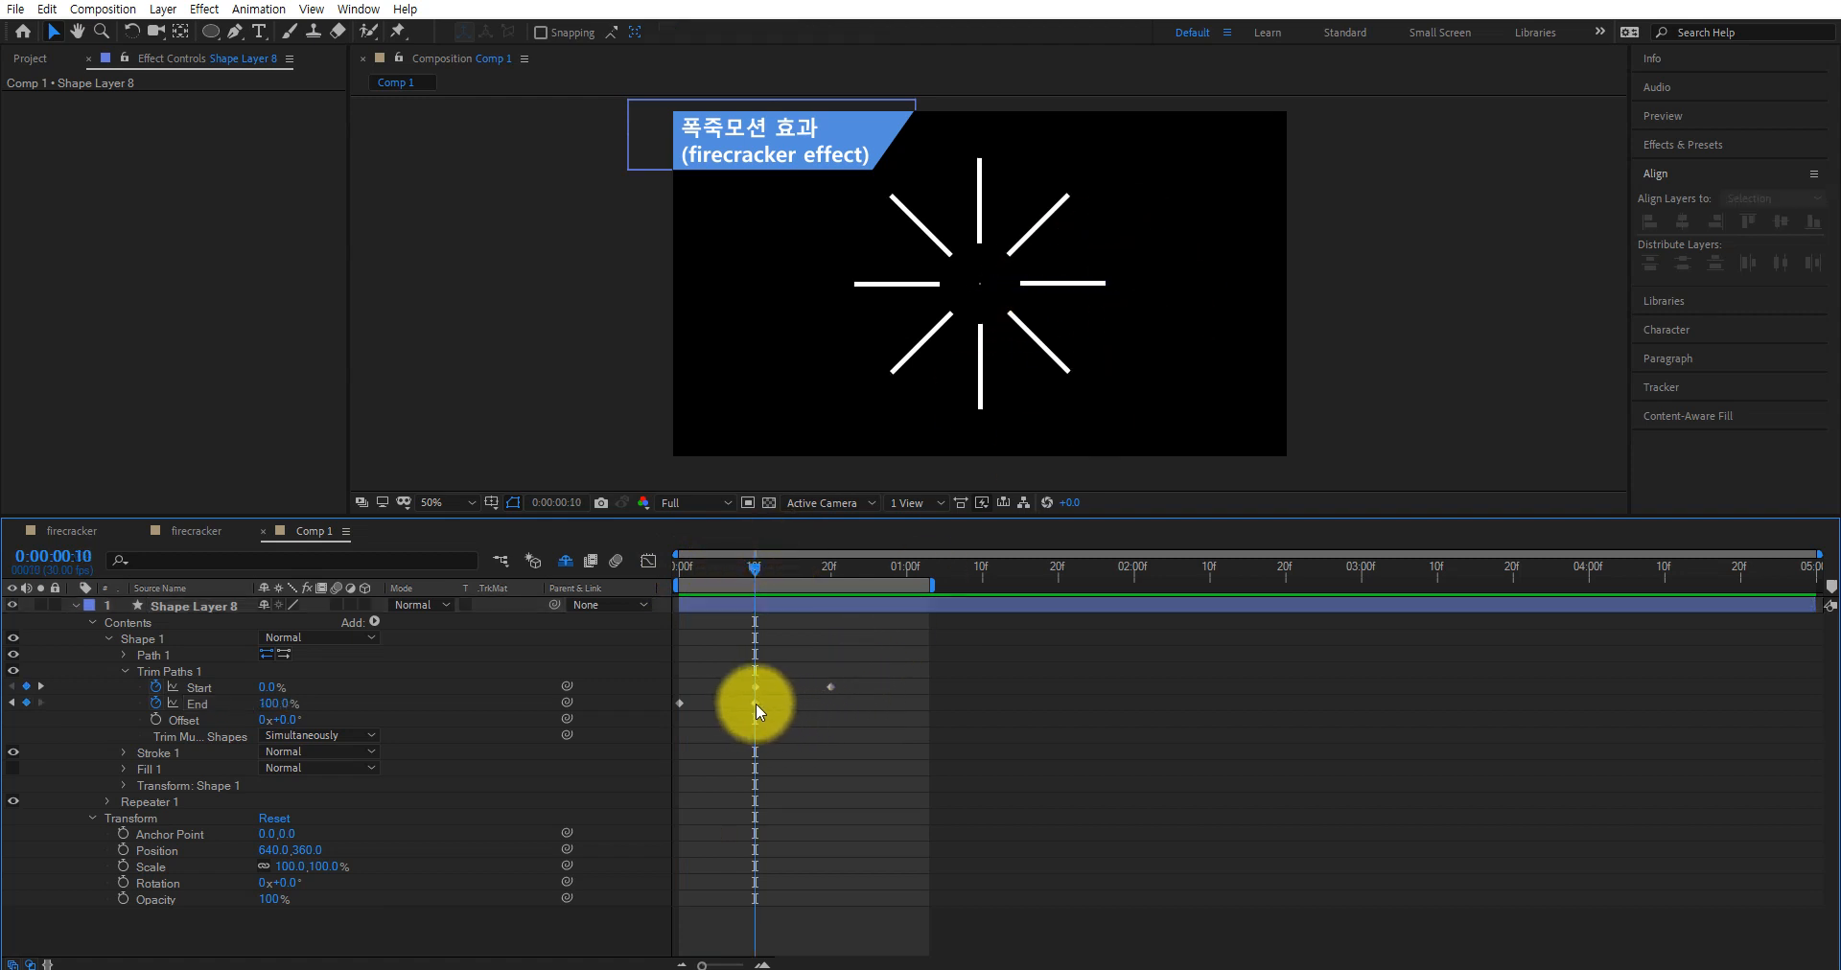
click(756, 704)
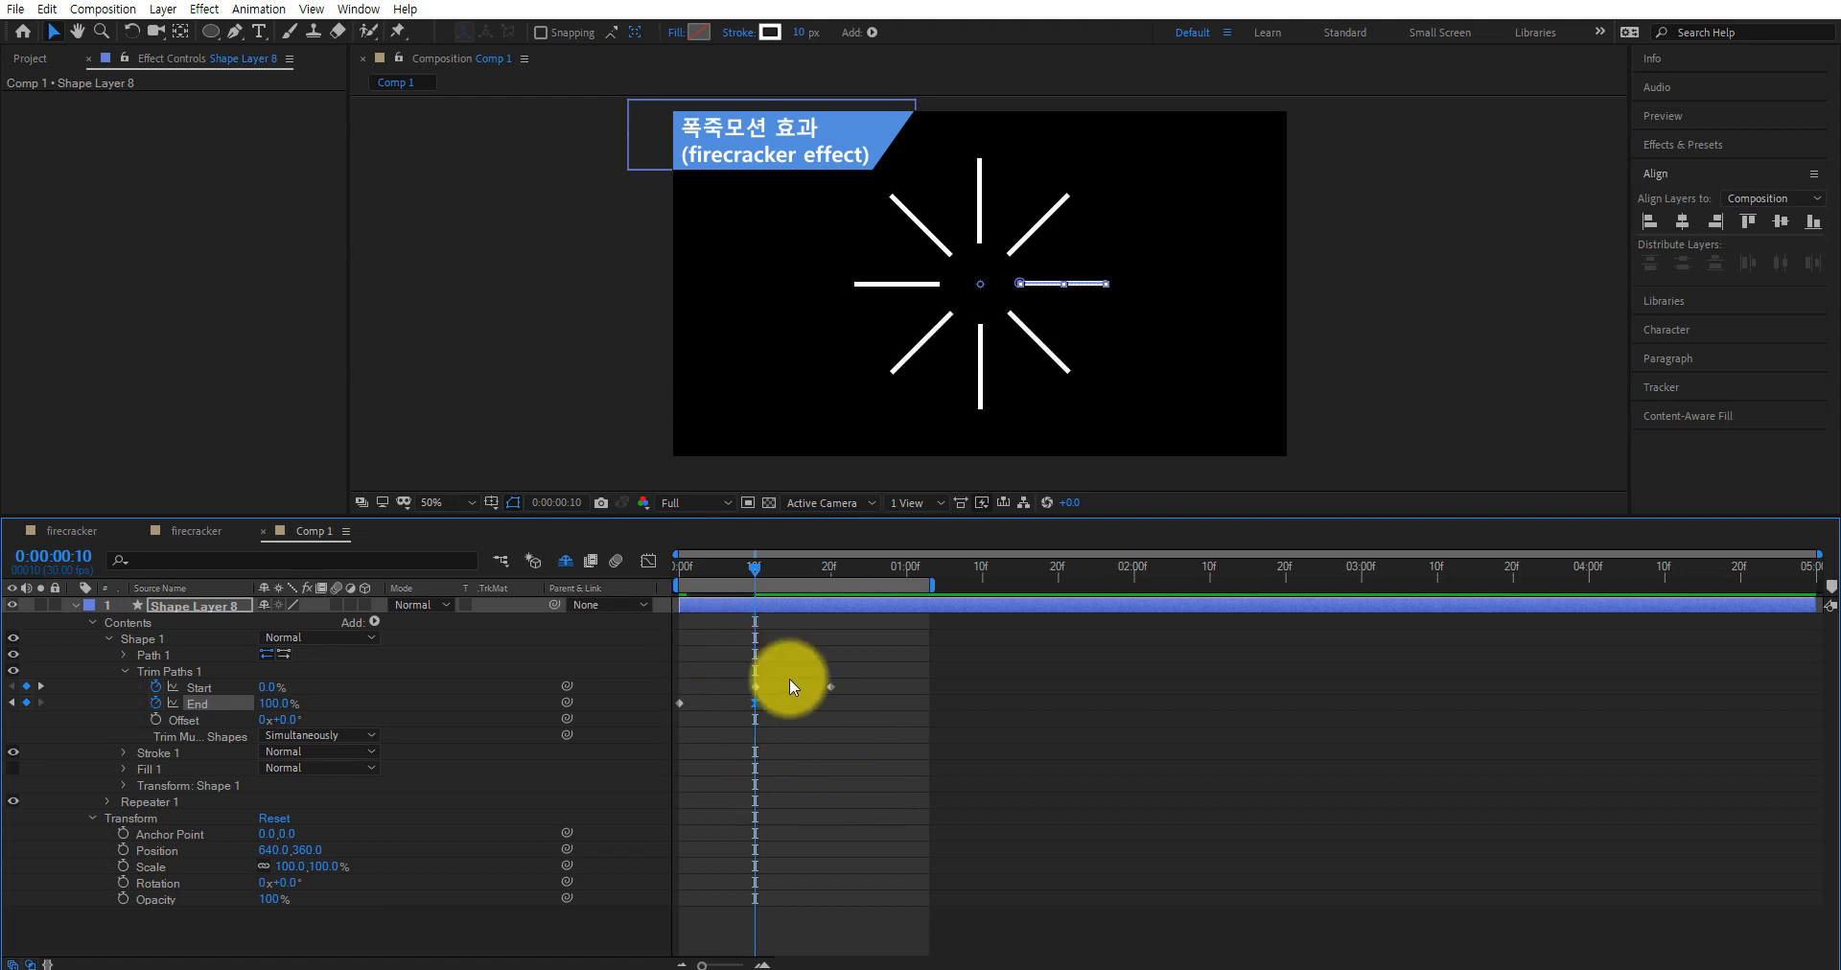
drag(757, 570, 832, 604)
click(829, 687)
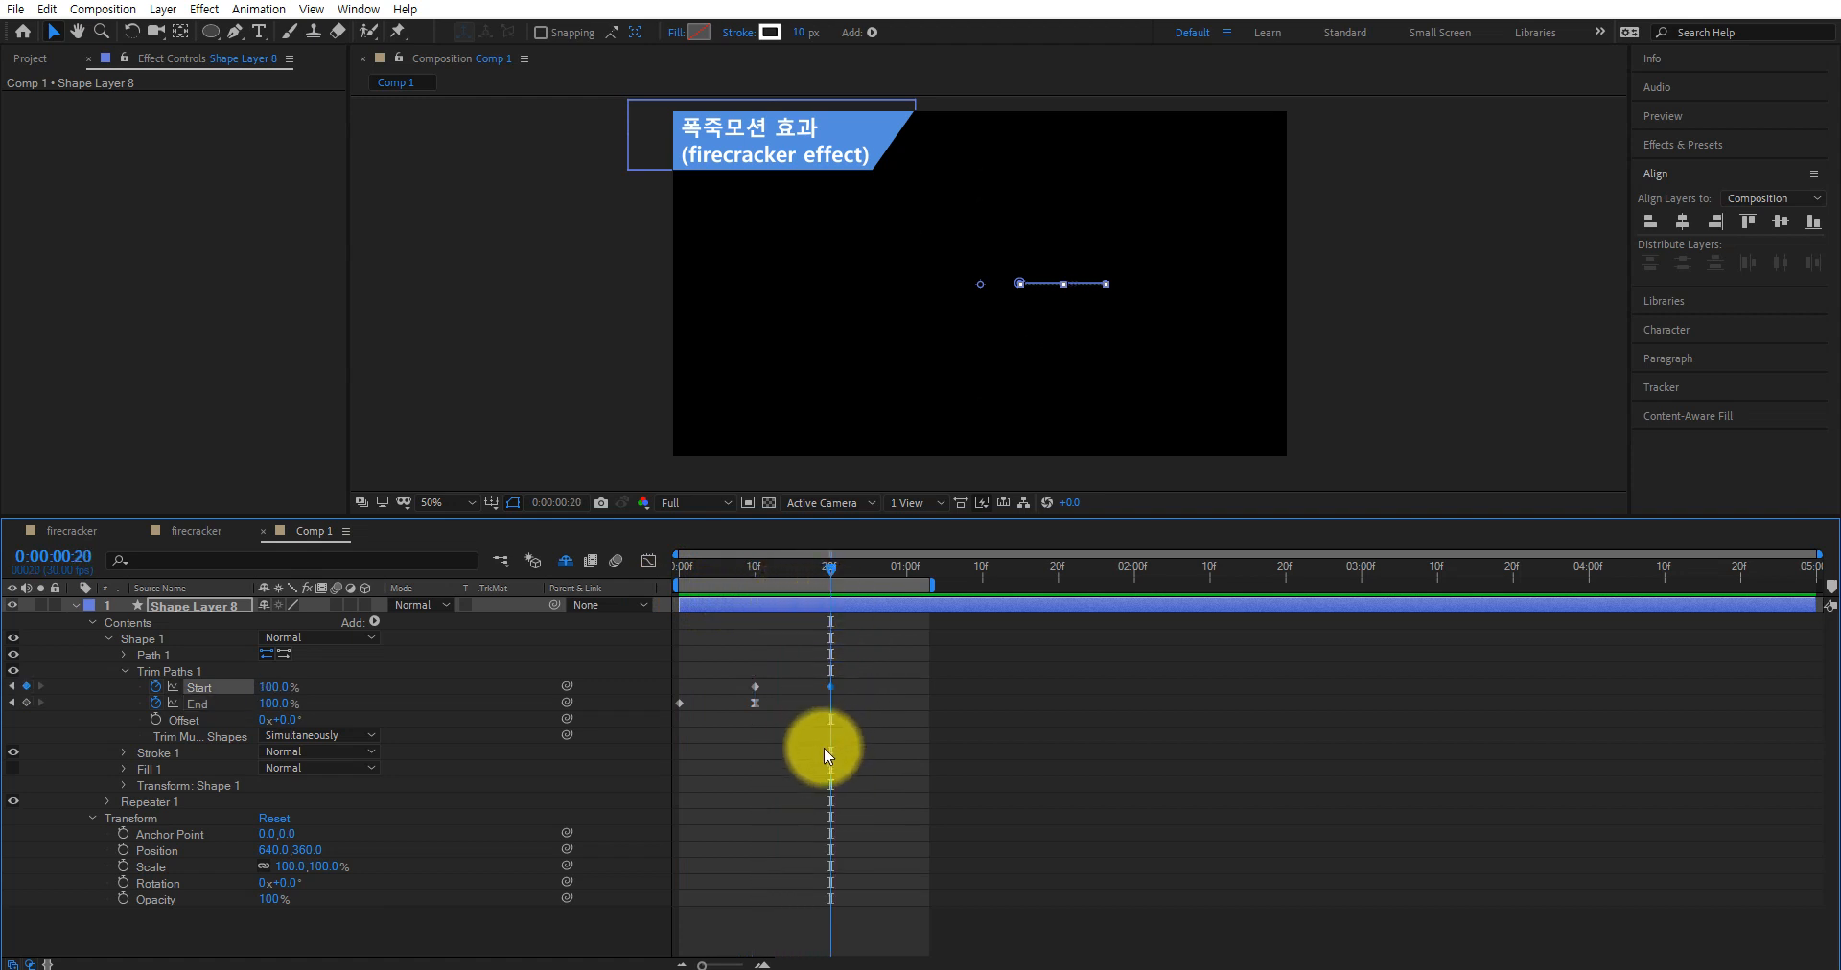
key(F9)
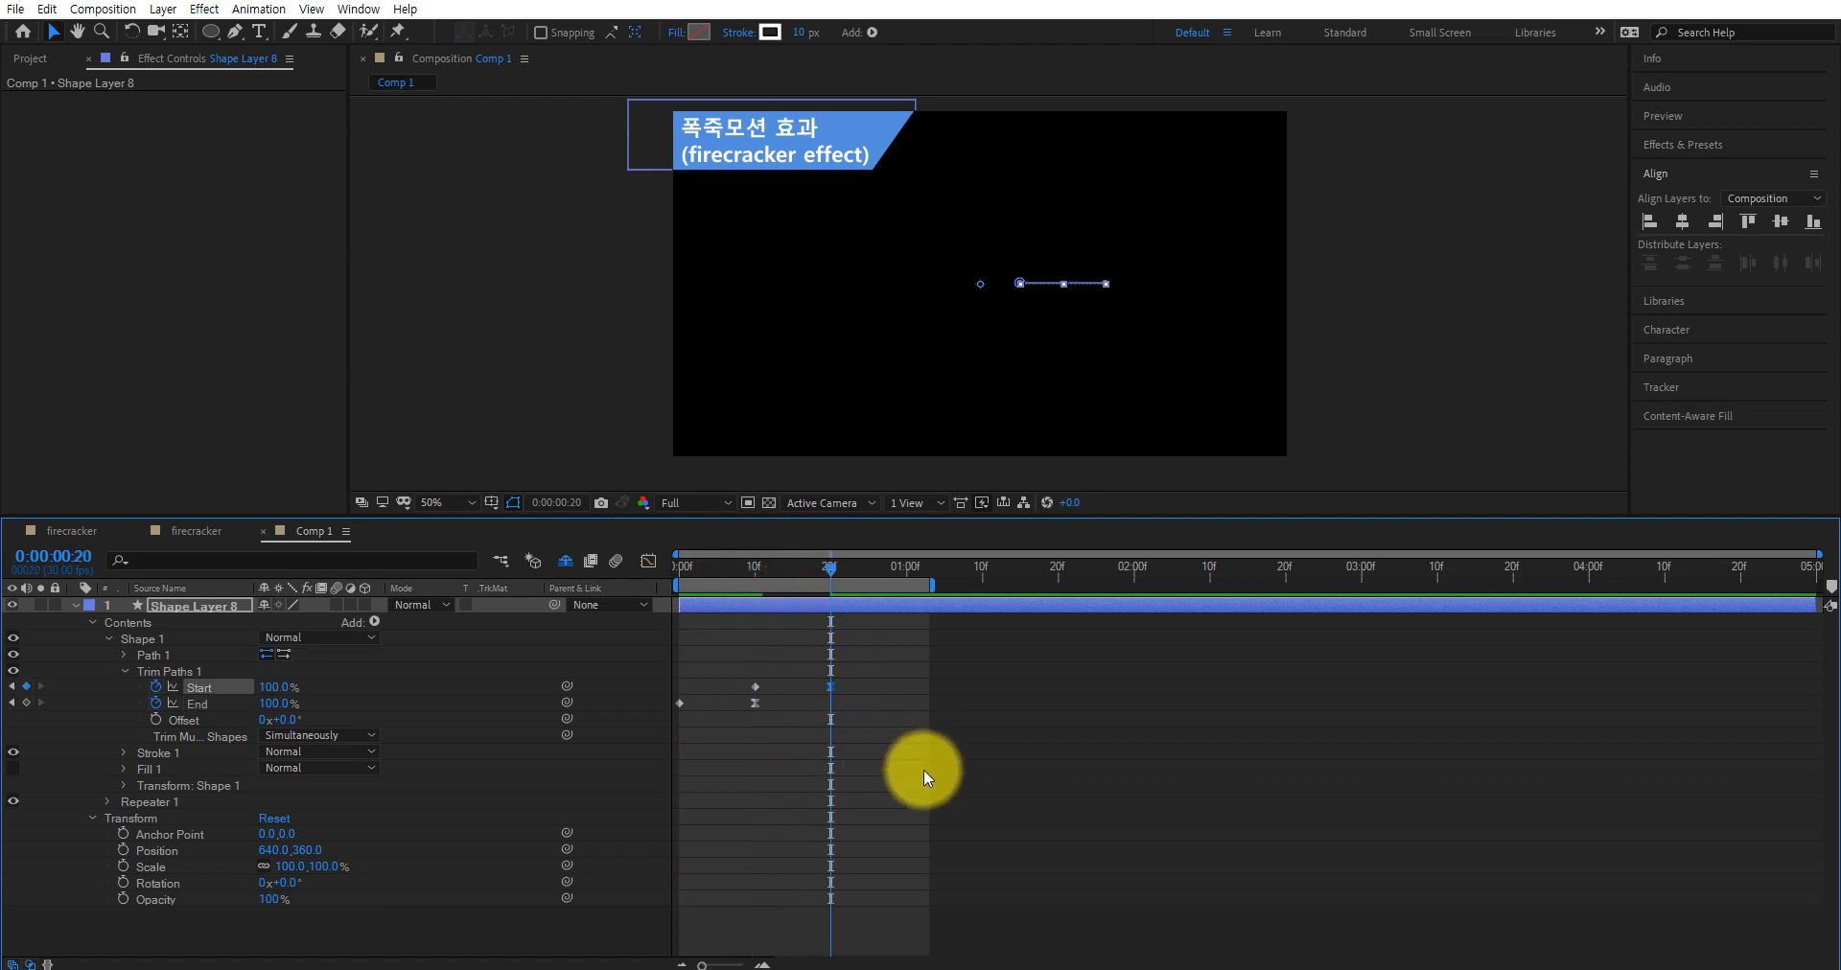
Preview the eased burst and extend the end of the work area to 0:00:02:00
key(space)
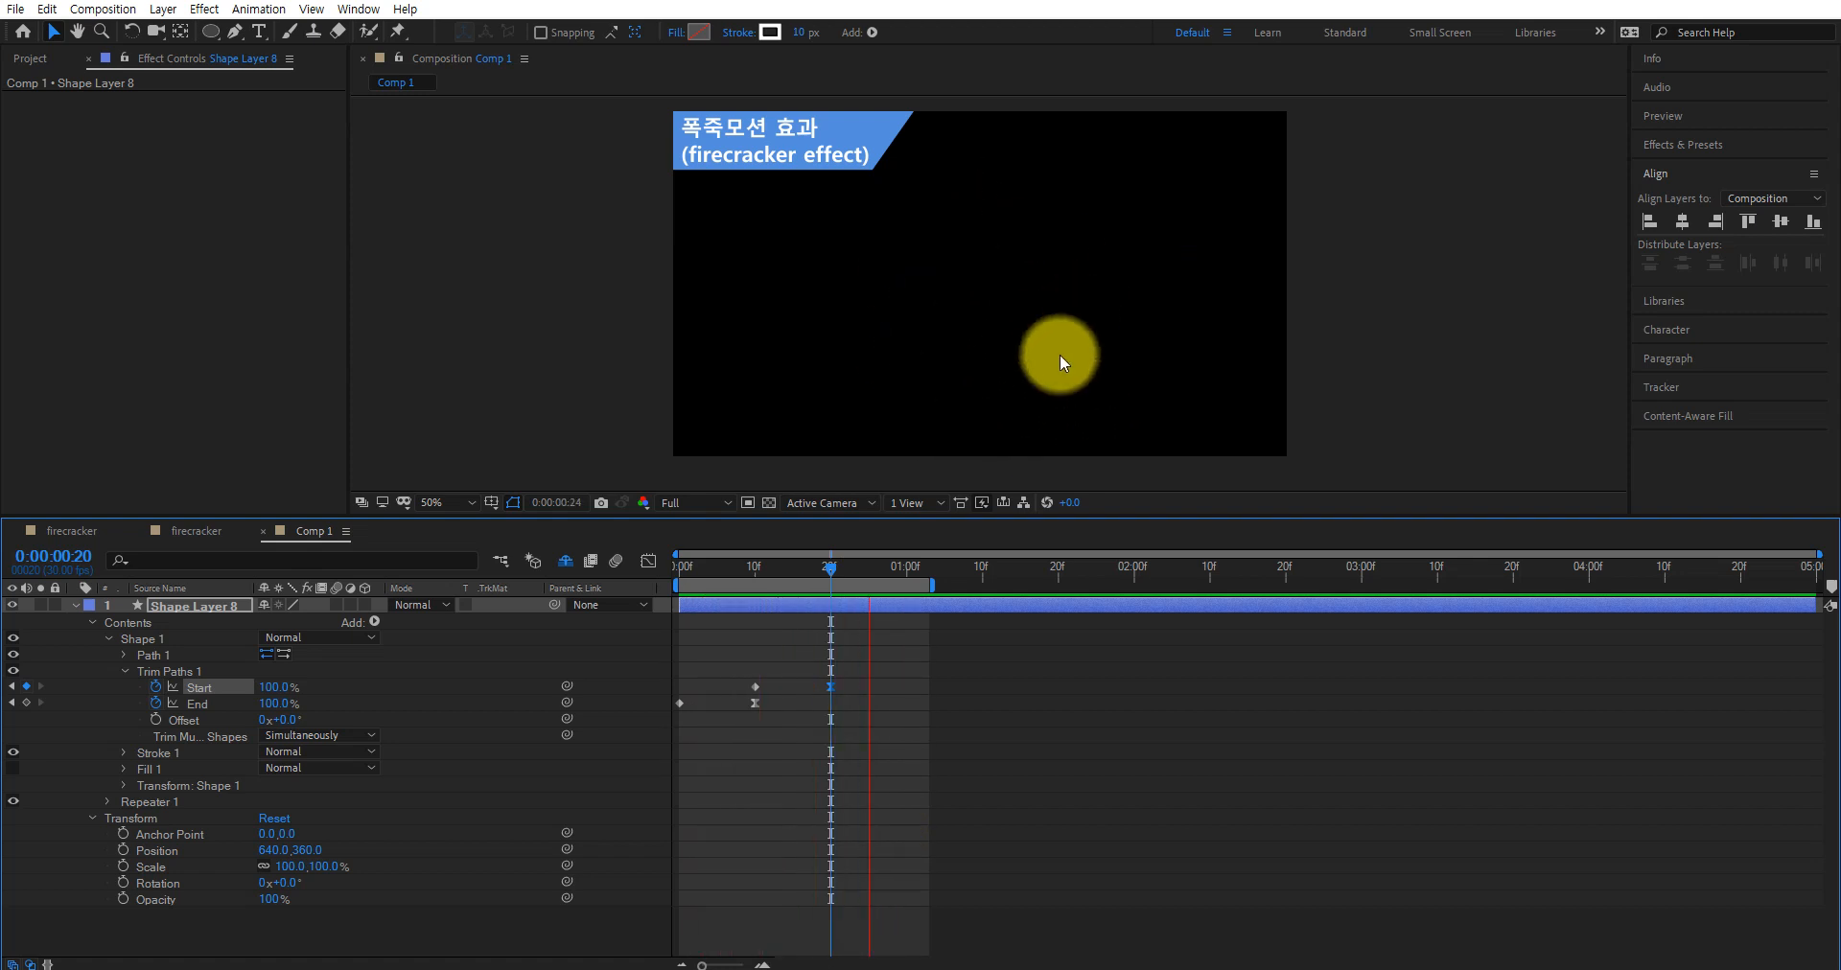
key(space)
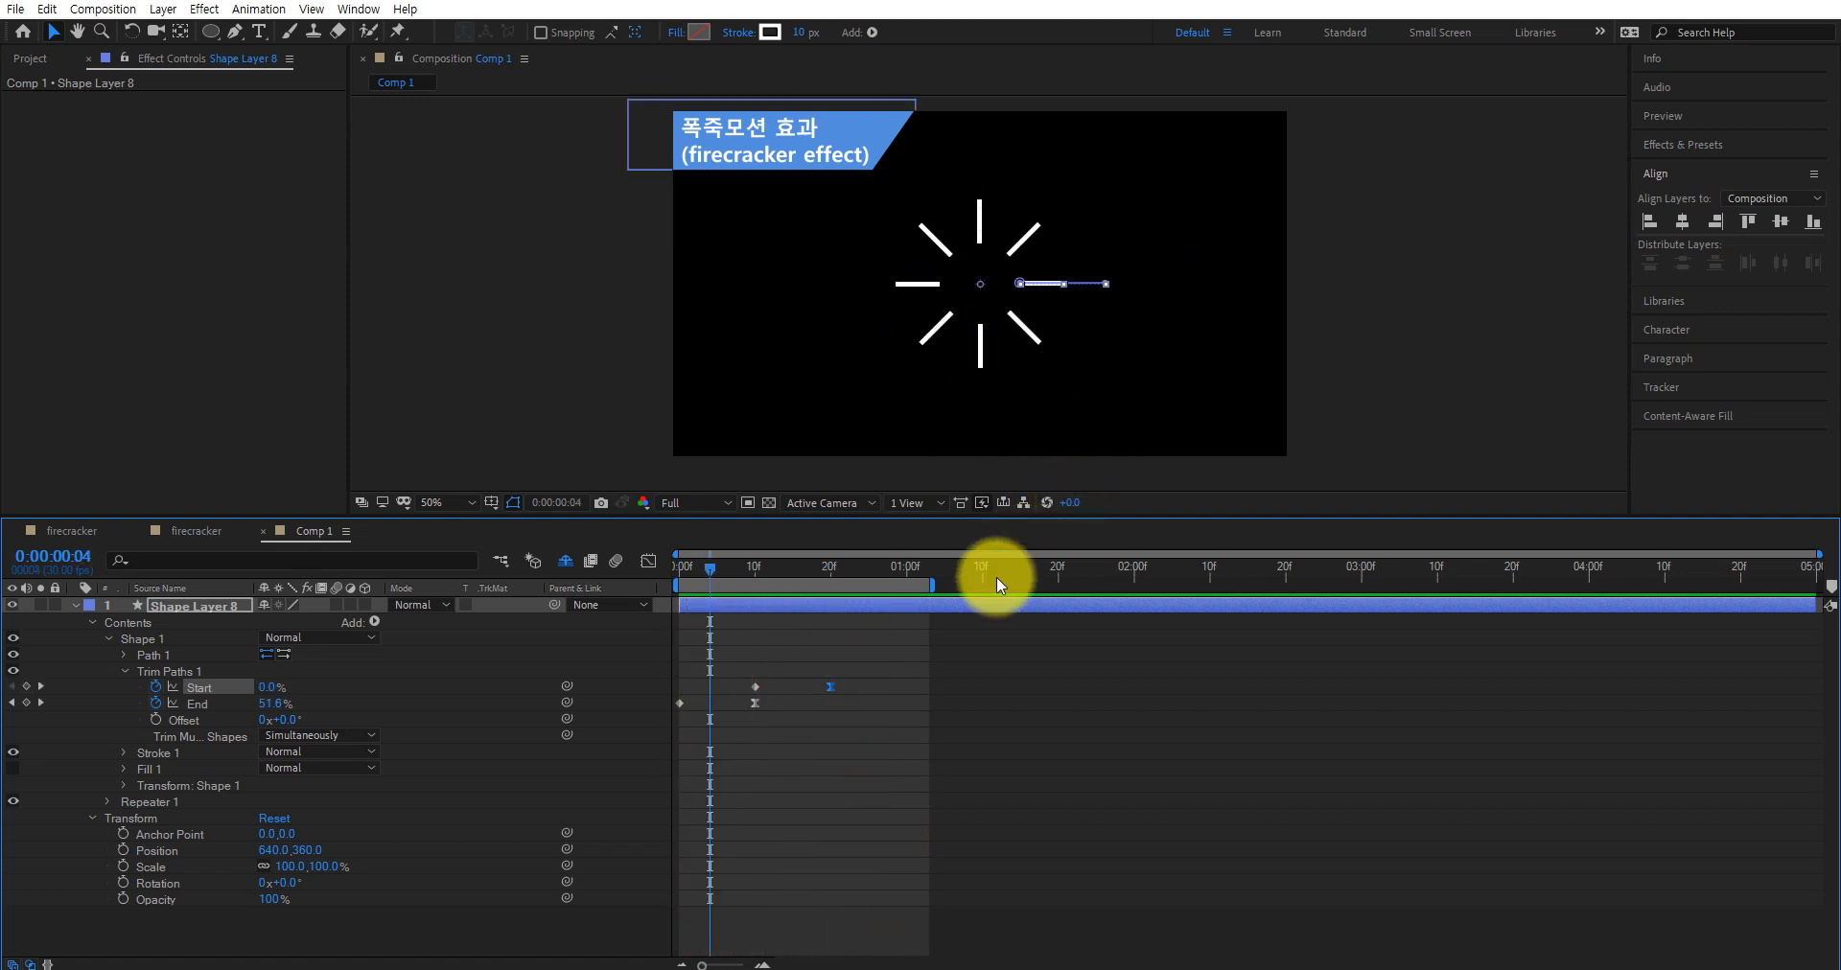
mouse_move(707, 566)
mouse_down()
mouse_move(790, 571)
mouse_move(702, 567)
mouse_up()
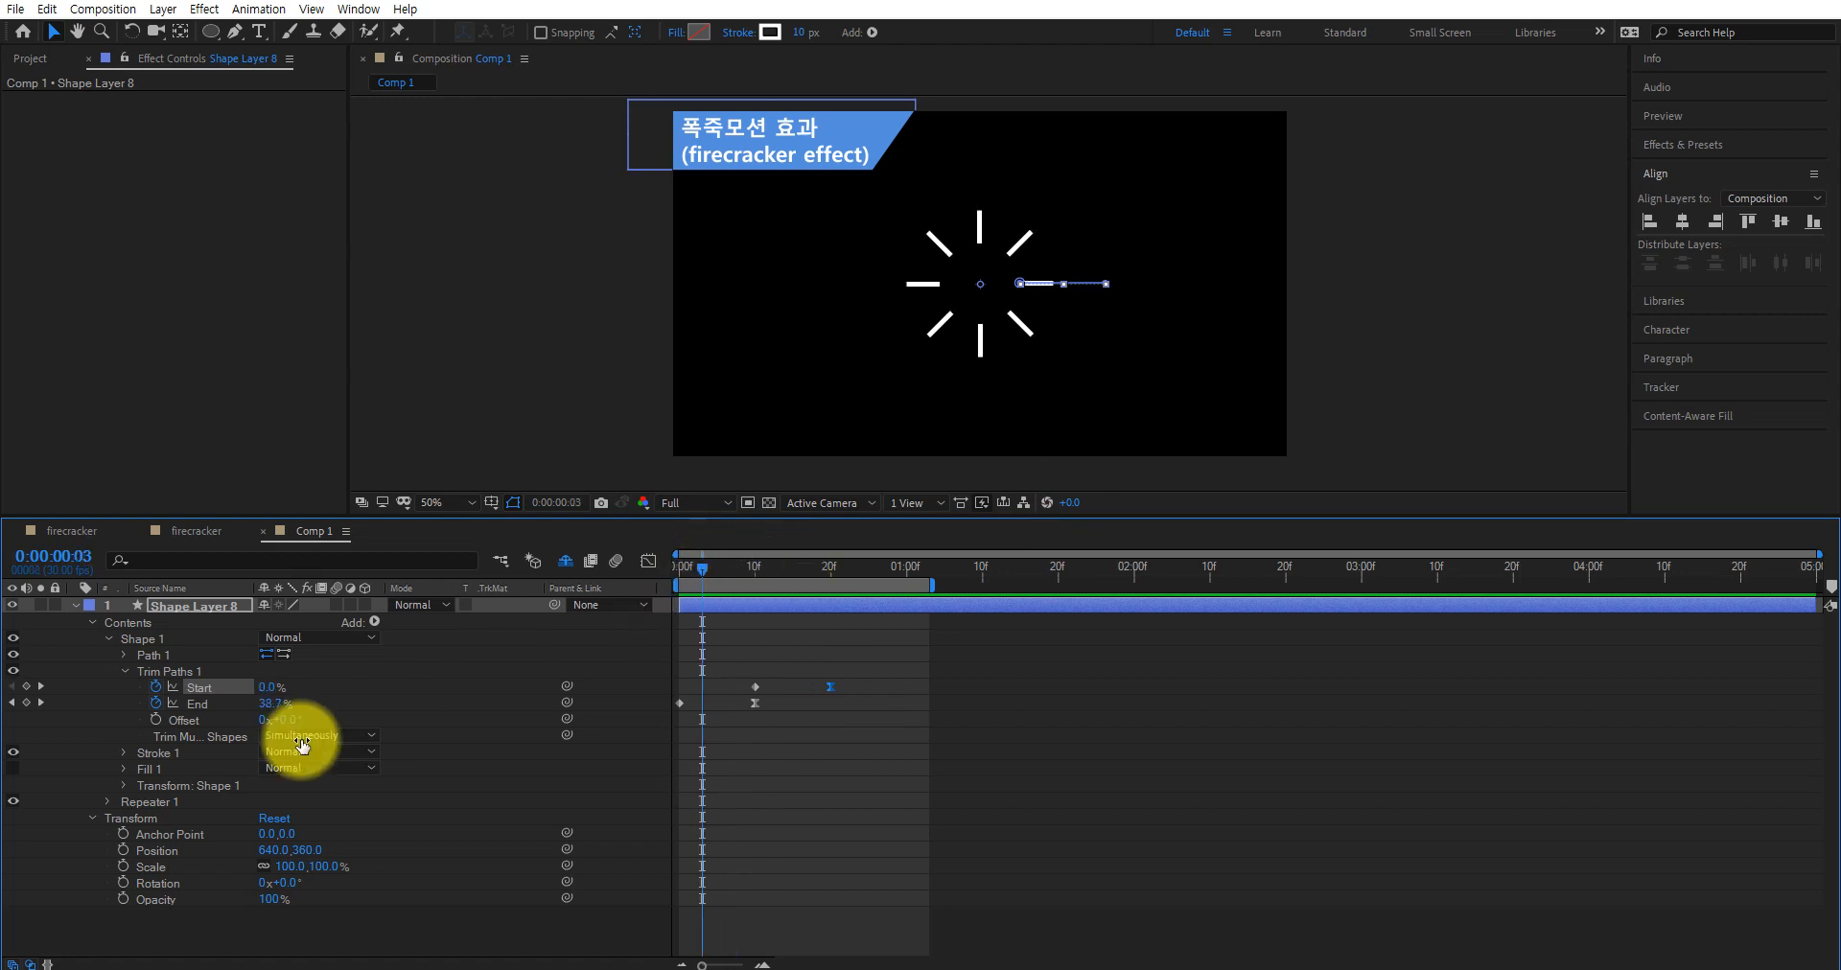
click(76, 607)
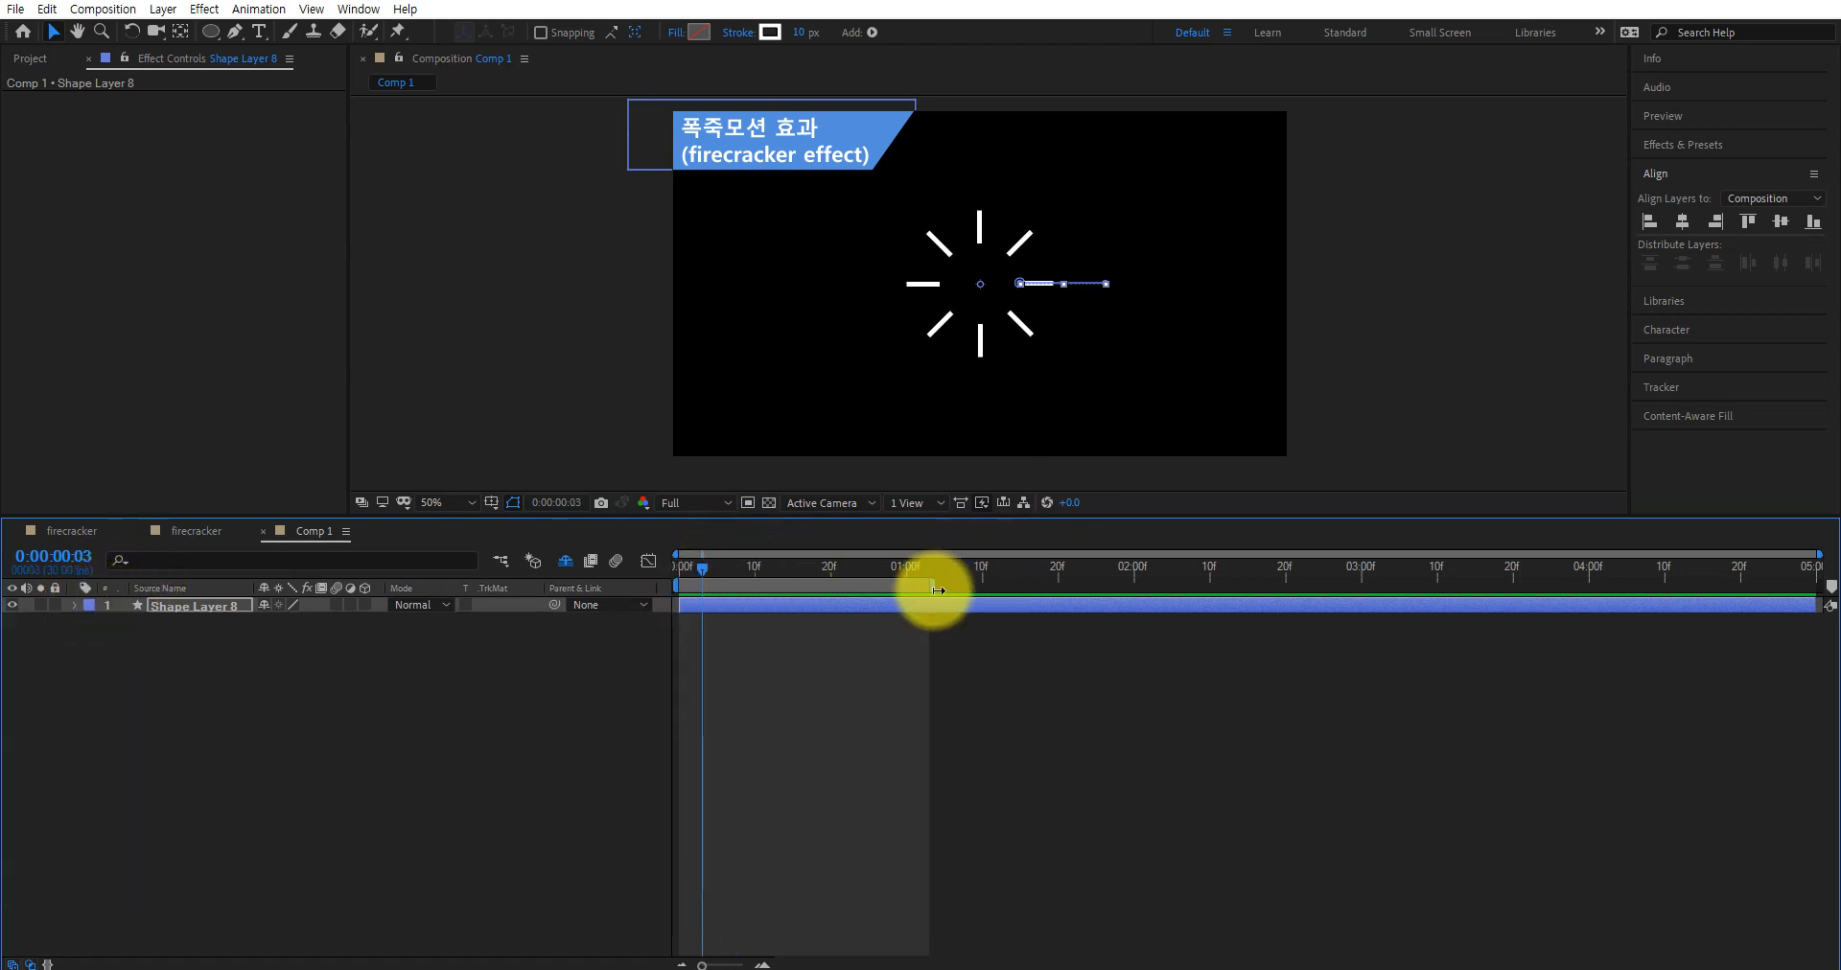
drag(938, 589, 1135, 588)
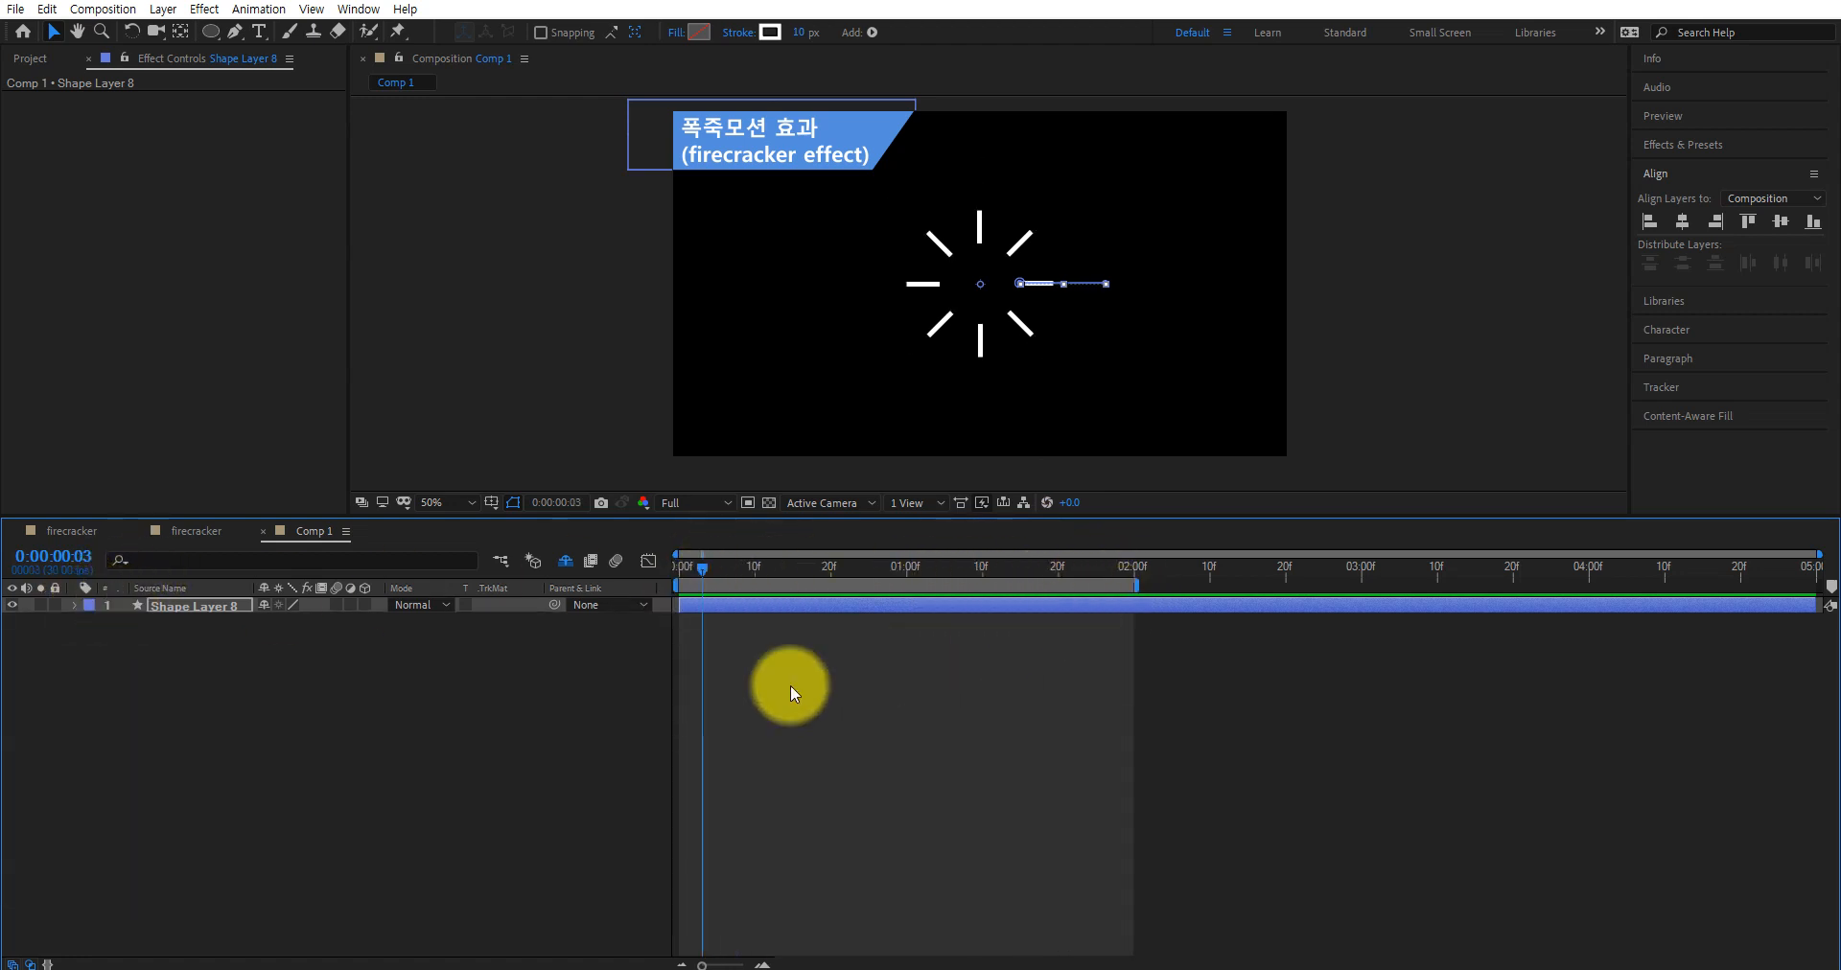
Examine the white ring shapes in the firecracker composition at 0:00:00:16 and return to Comp 1
click(72, 529)
drag(751, 575, 916, 589)
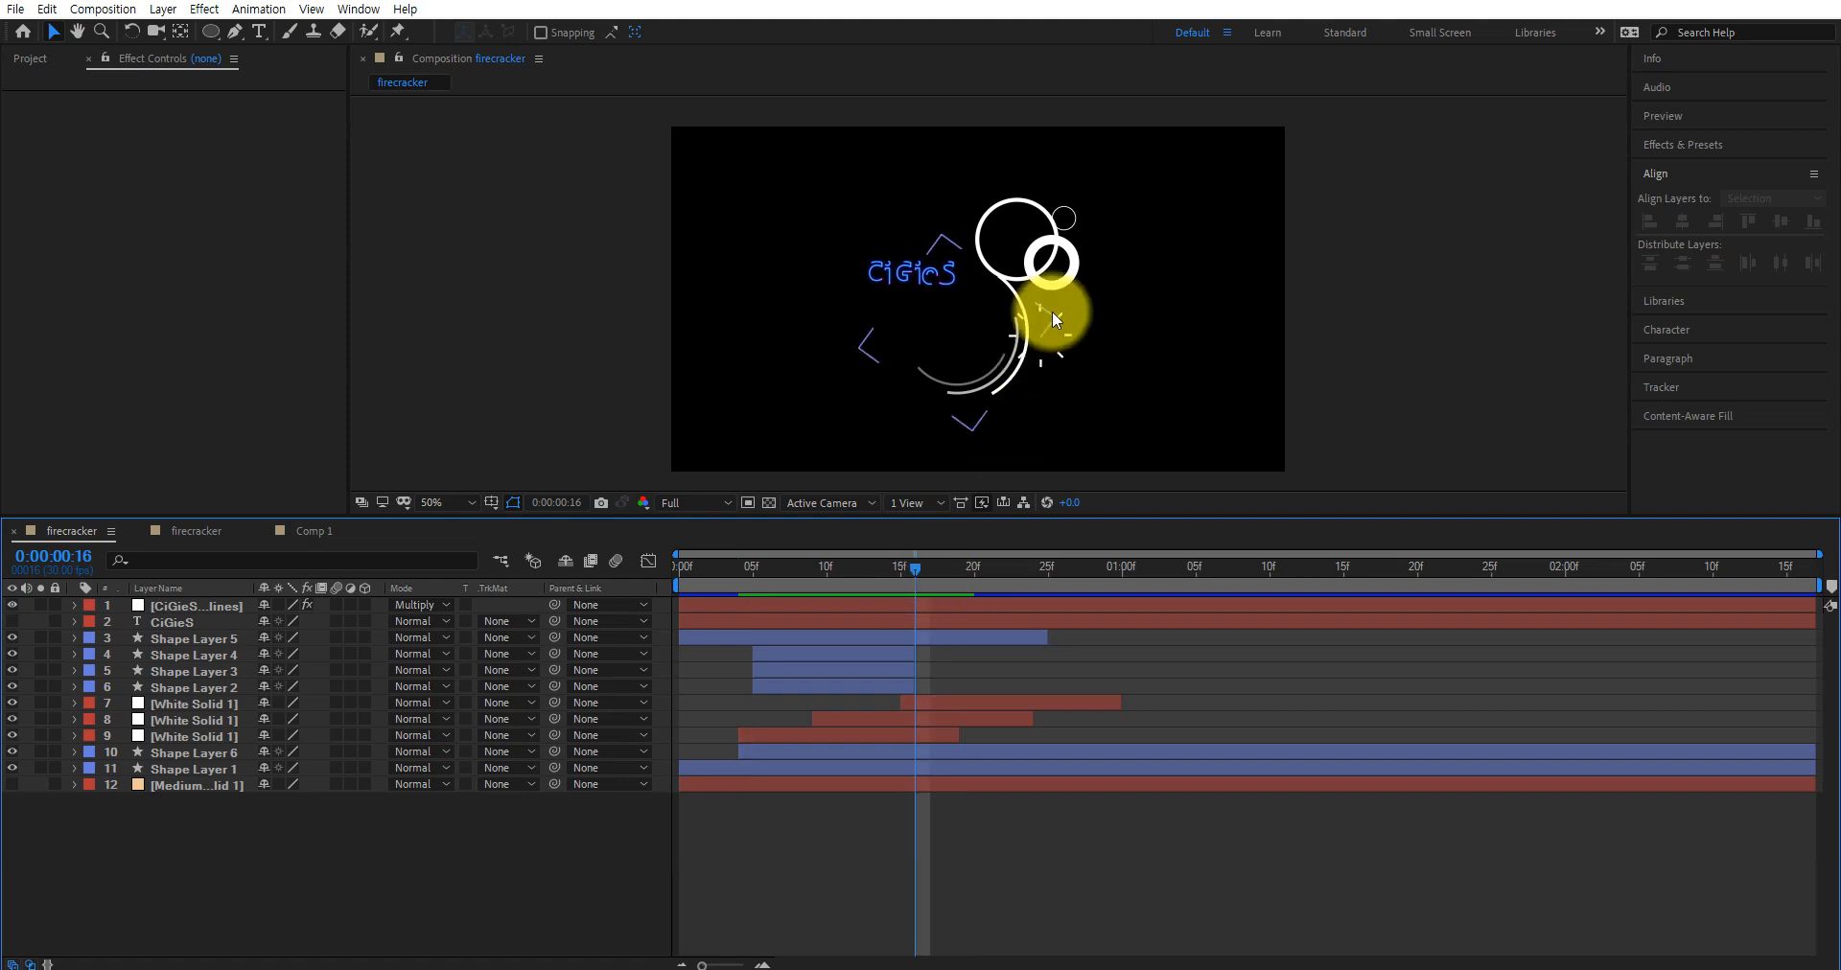
click(1051, 255)
mouse_move(1082, 173)
mouse_down()
mouse_move(1024, 306)
mouse_move(1096, 187)
mouse_move(1079, 310)
mouse_up()
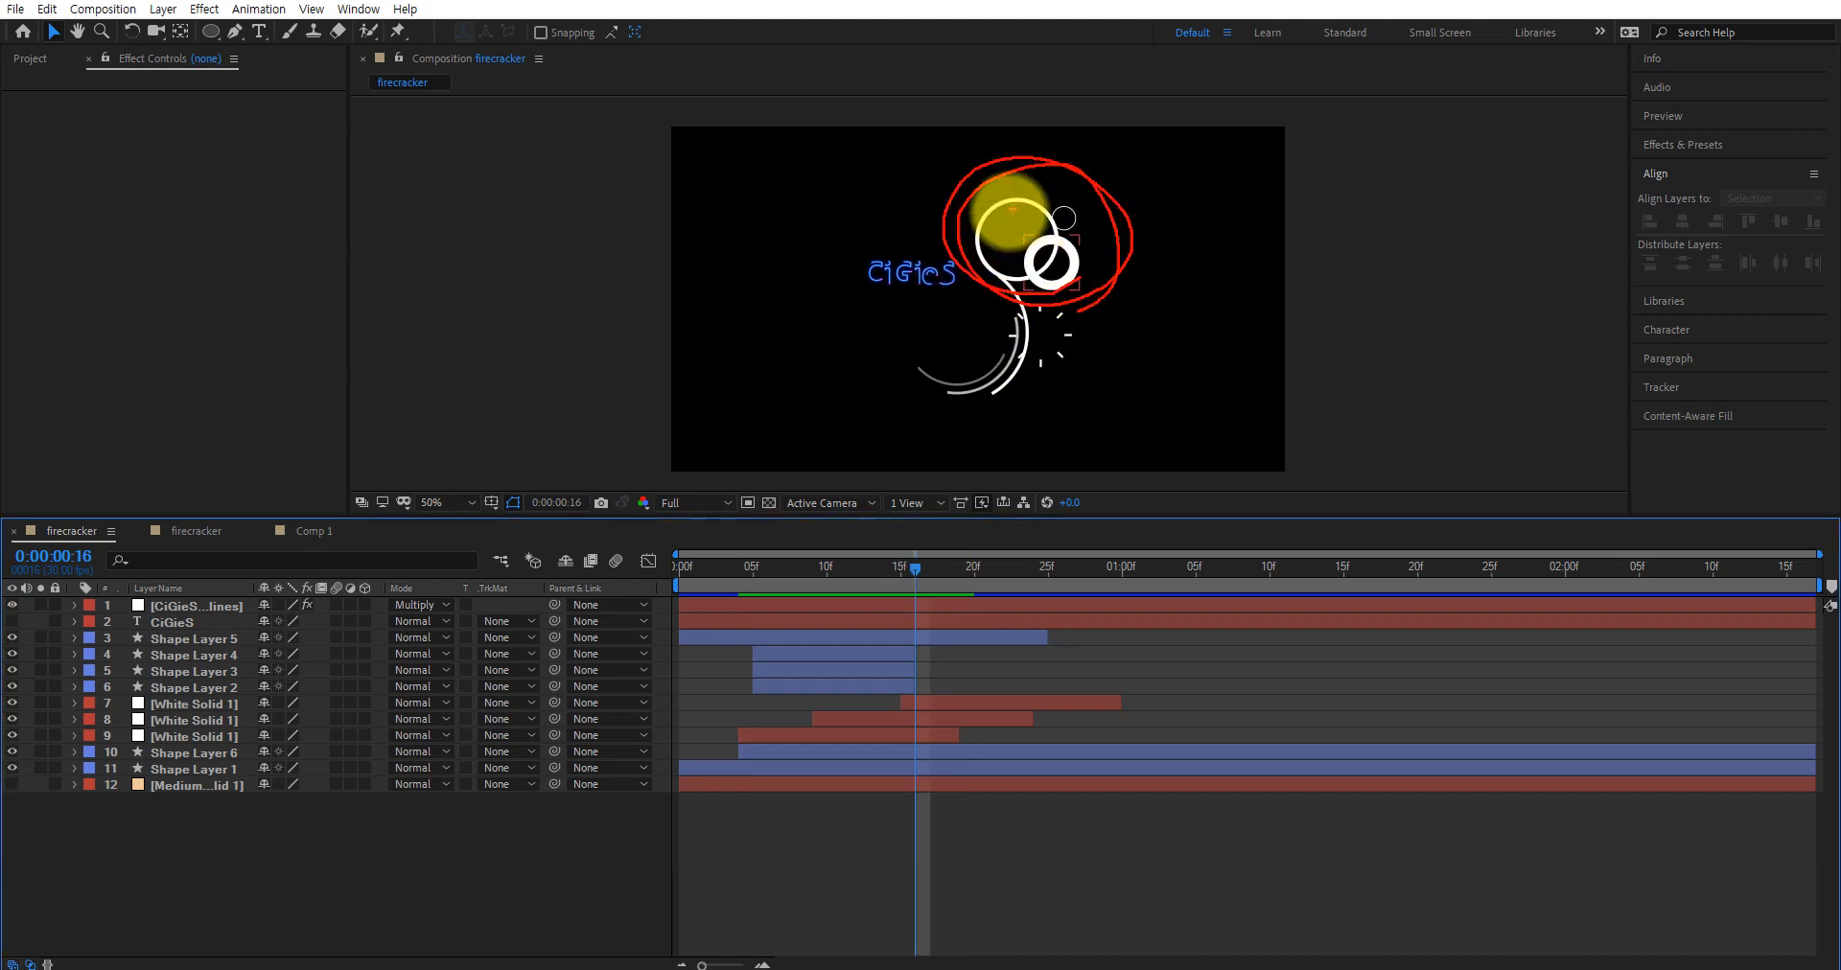
key(Escape)
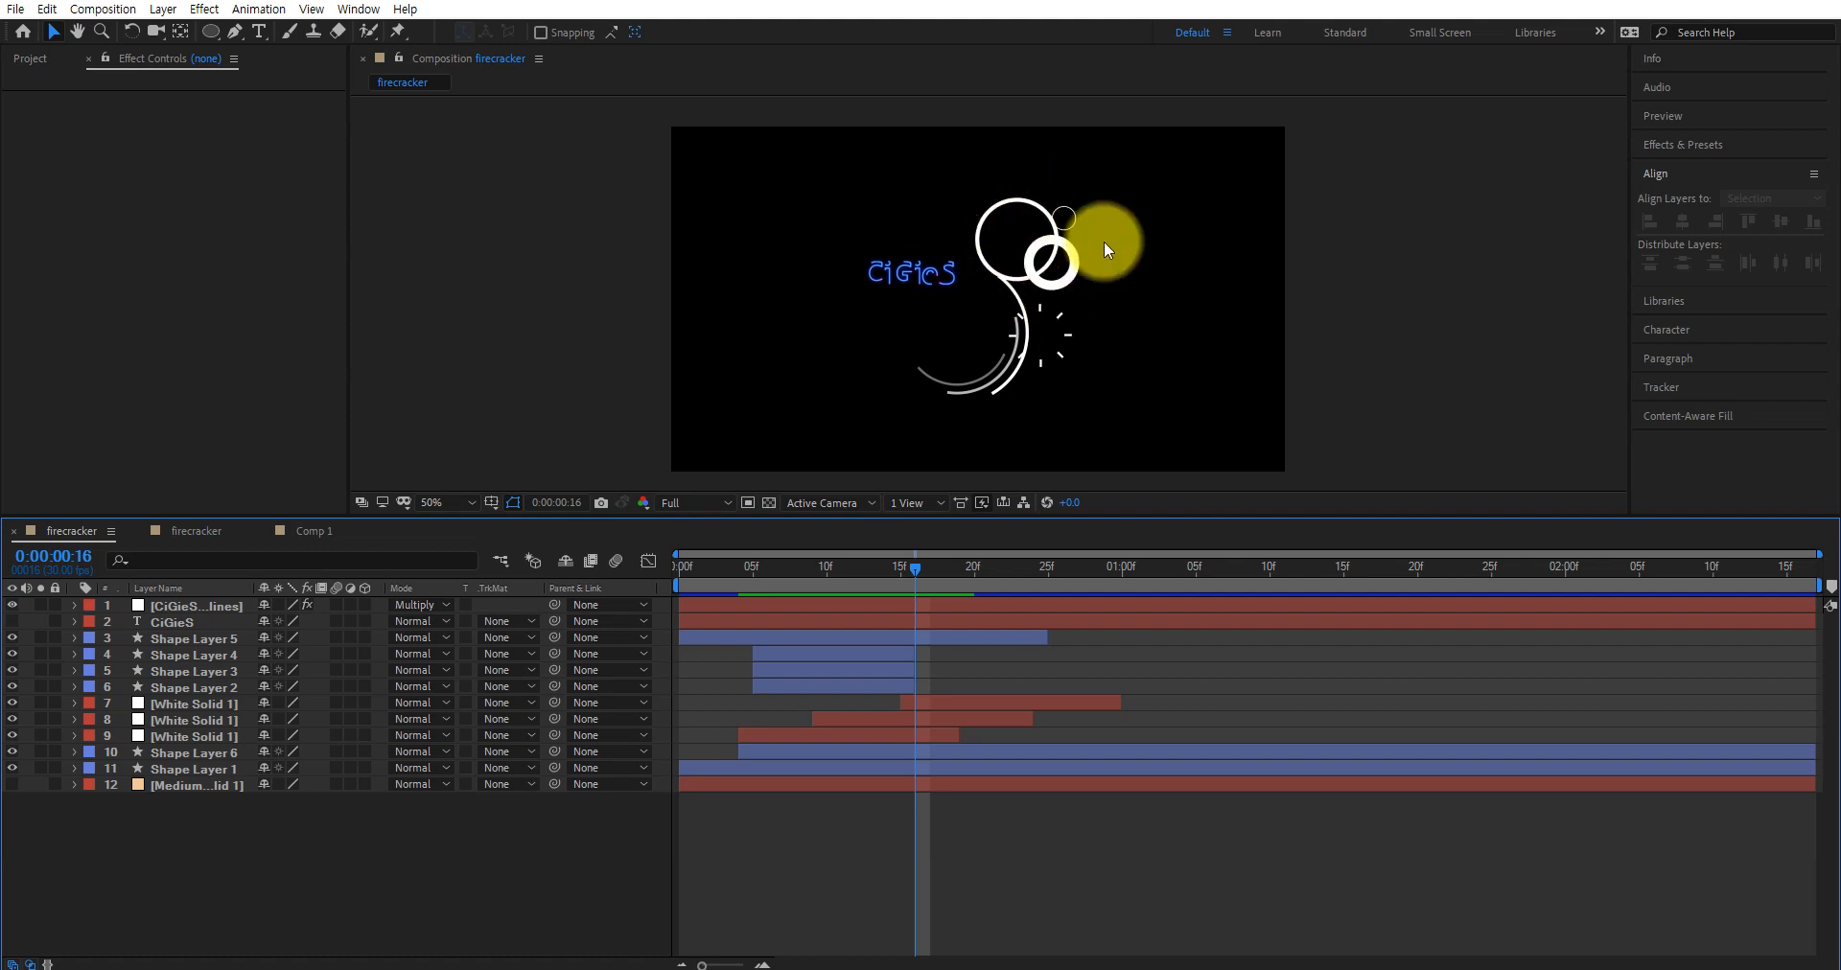
click(316, 531)
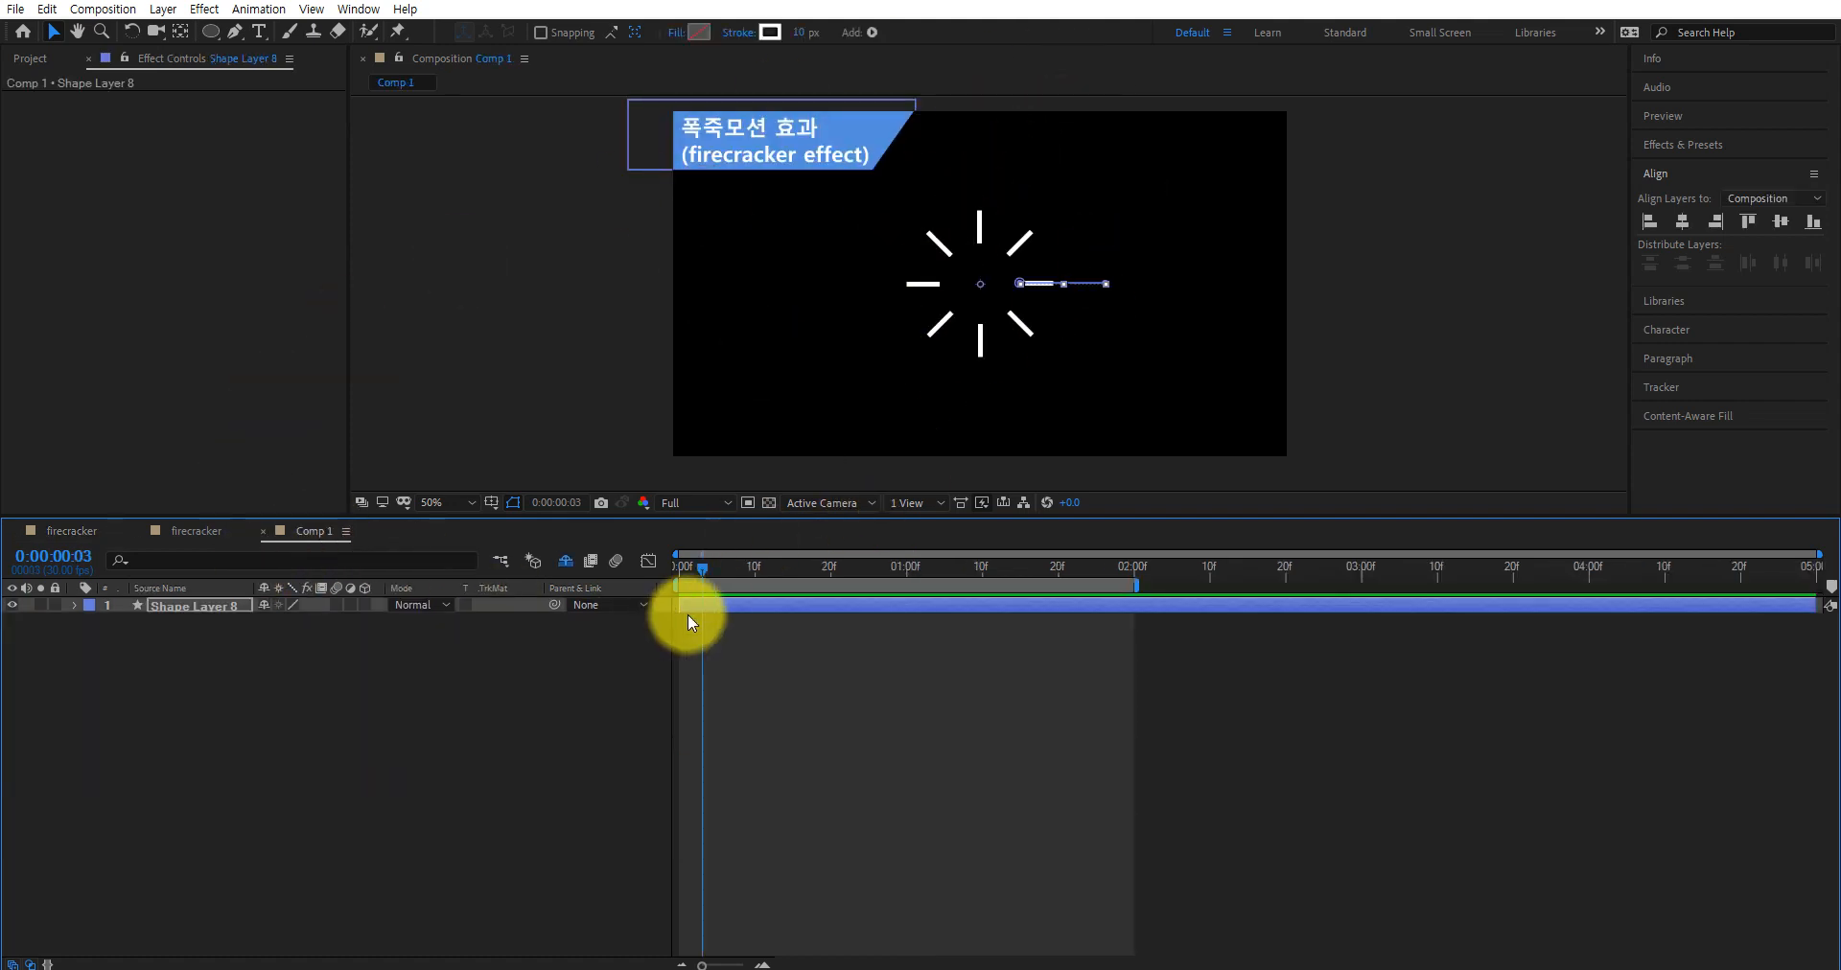
At 0:00:00:00, create a white (FFFFFF) 1280 x 720 px solid named "fire circle" in Comp 1
drag(700, 566, 548, 624)
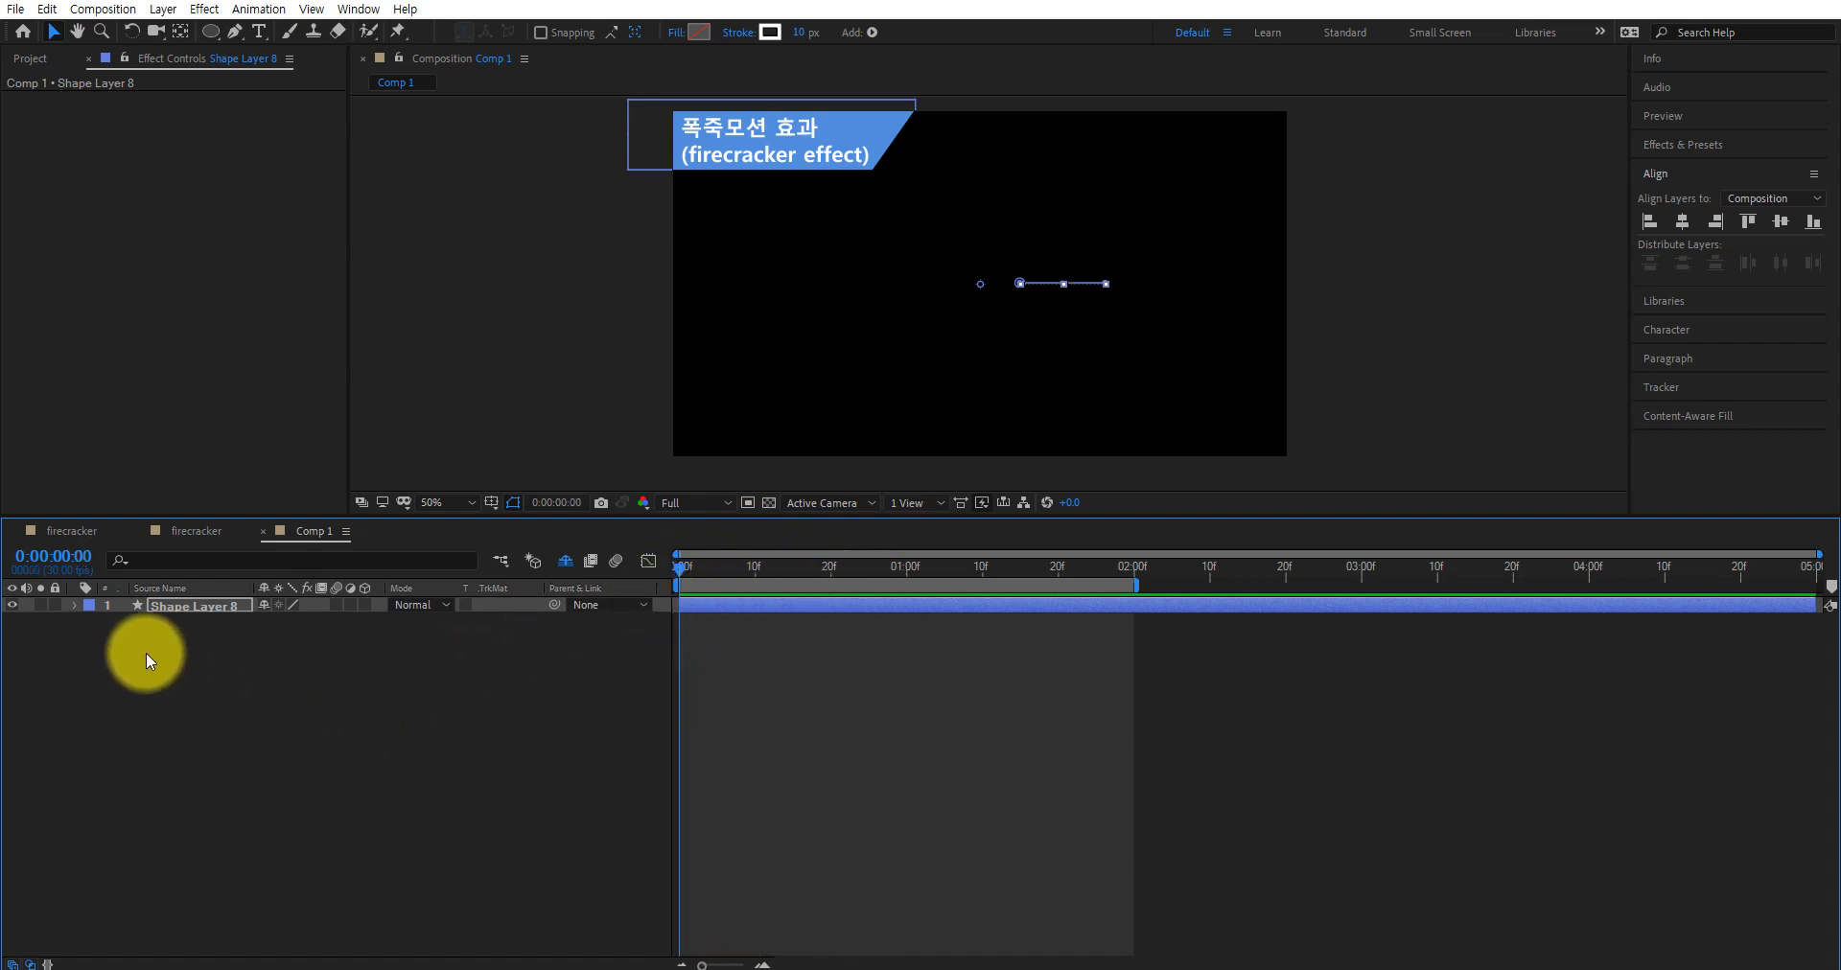
right_click(316, 676)
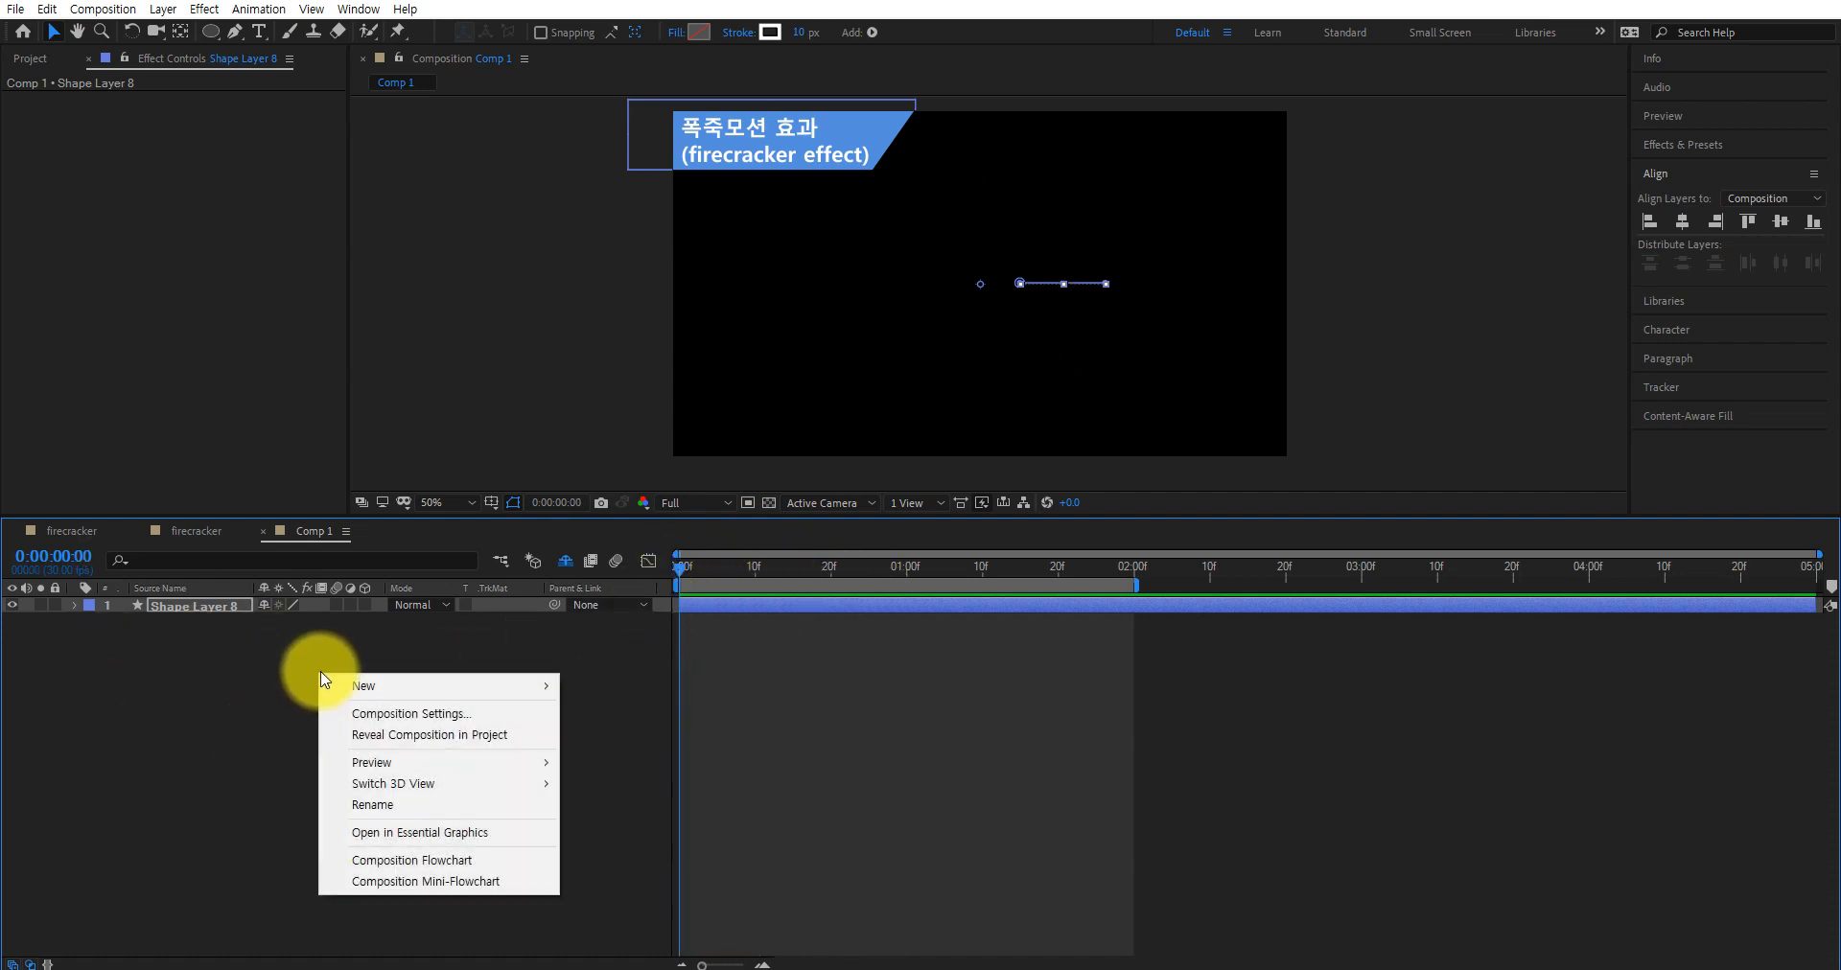
mouse_move(389, 686)
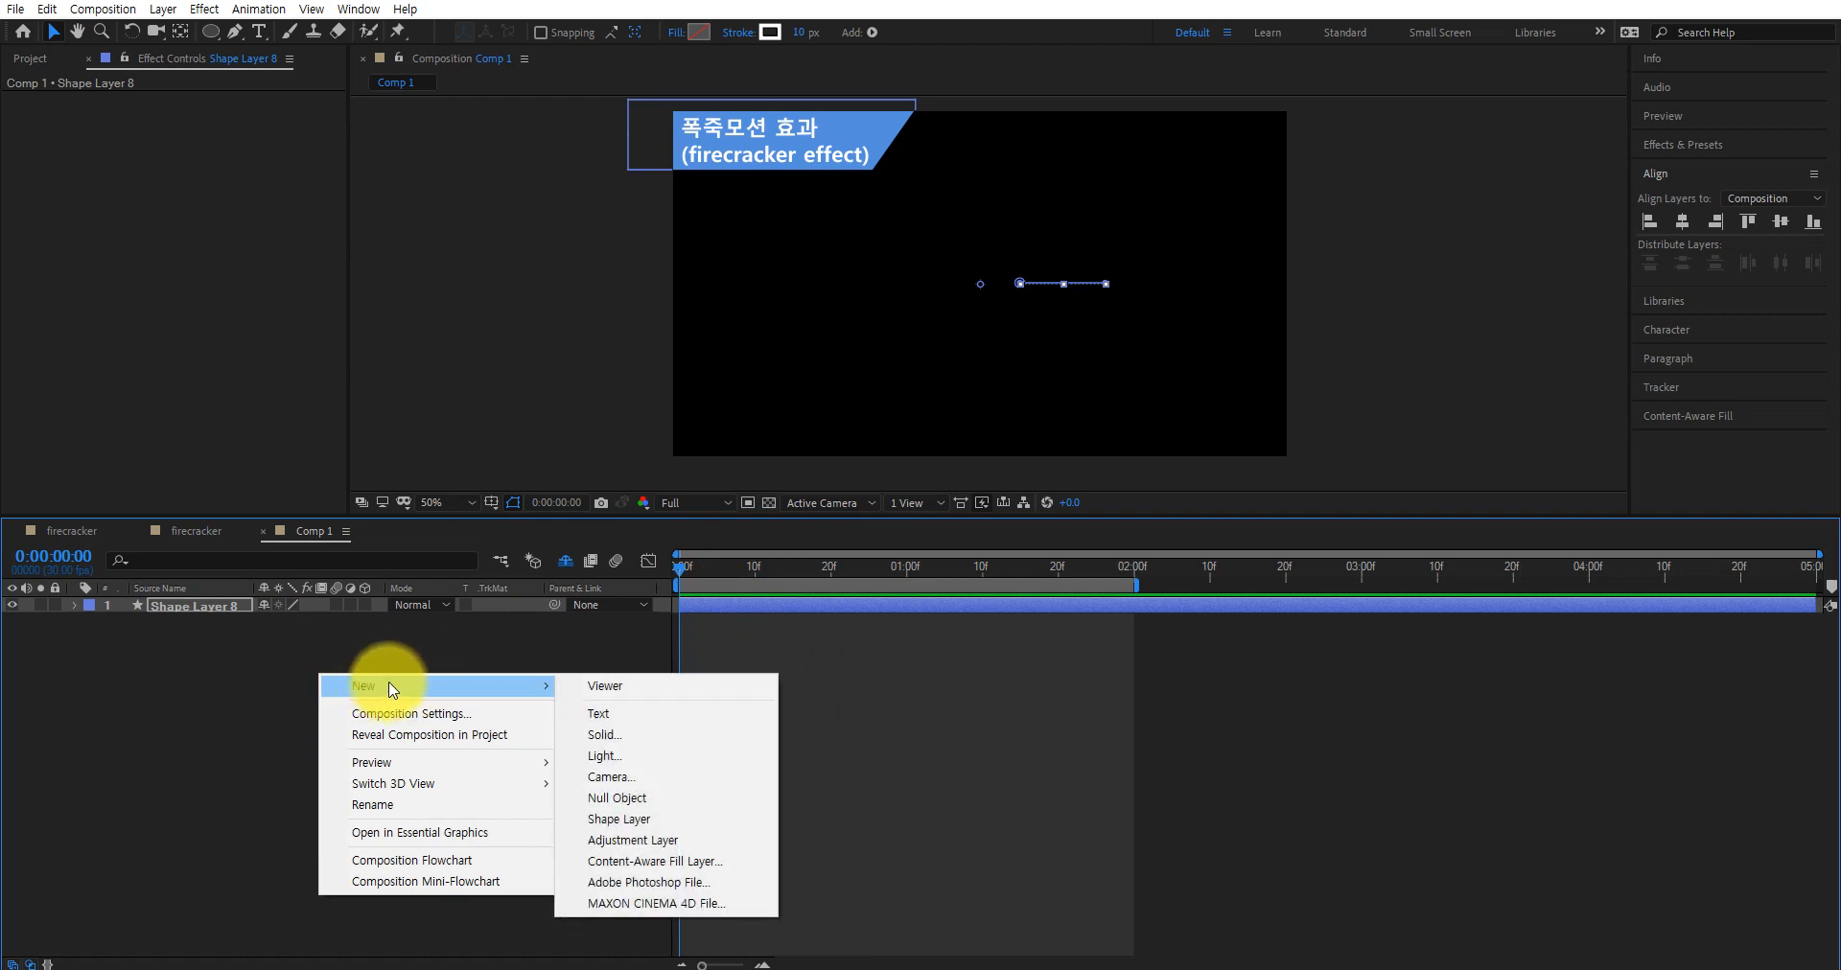
click(608, 738)
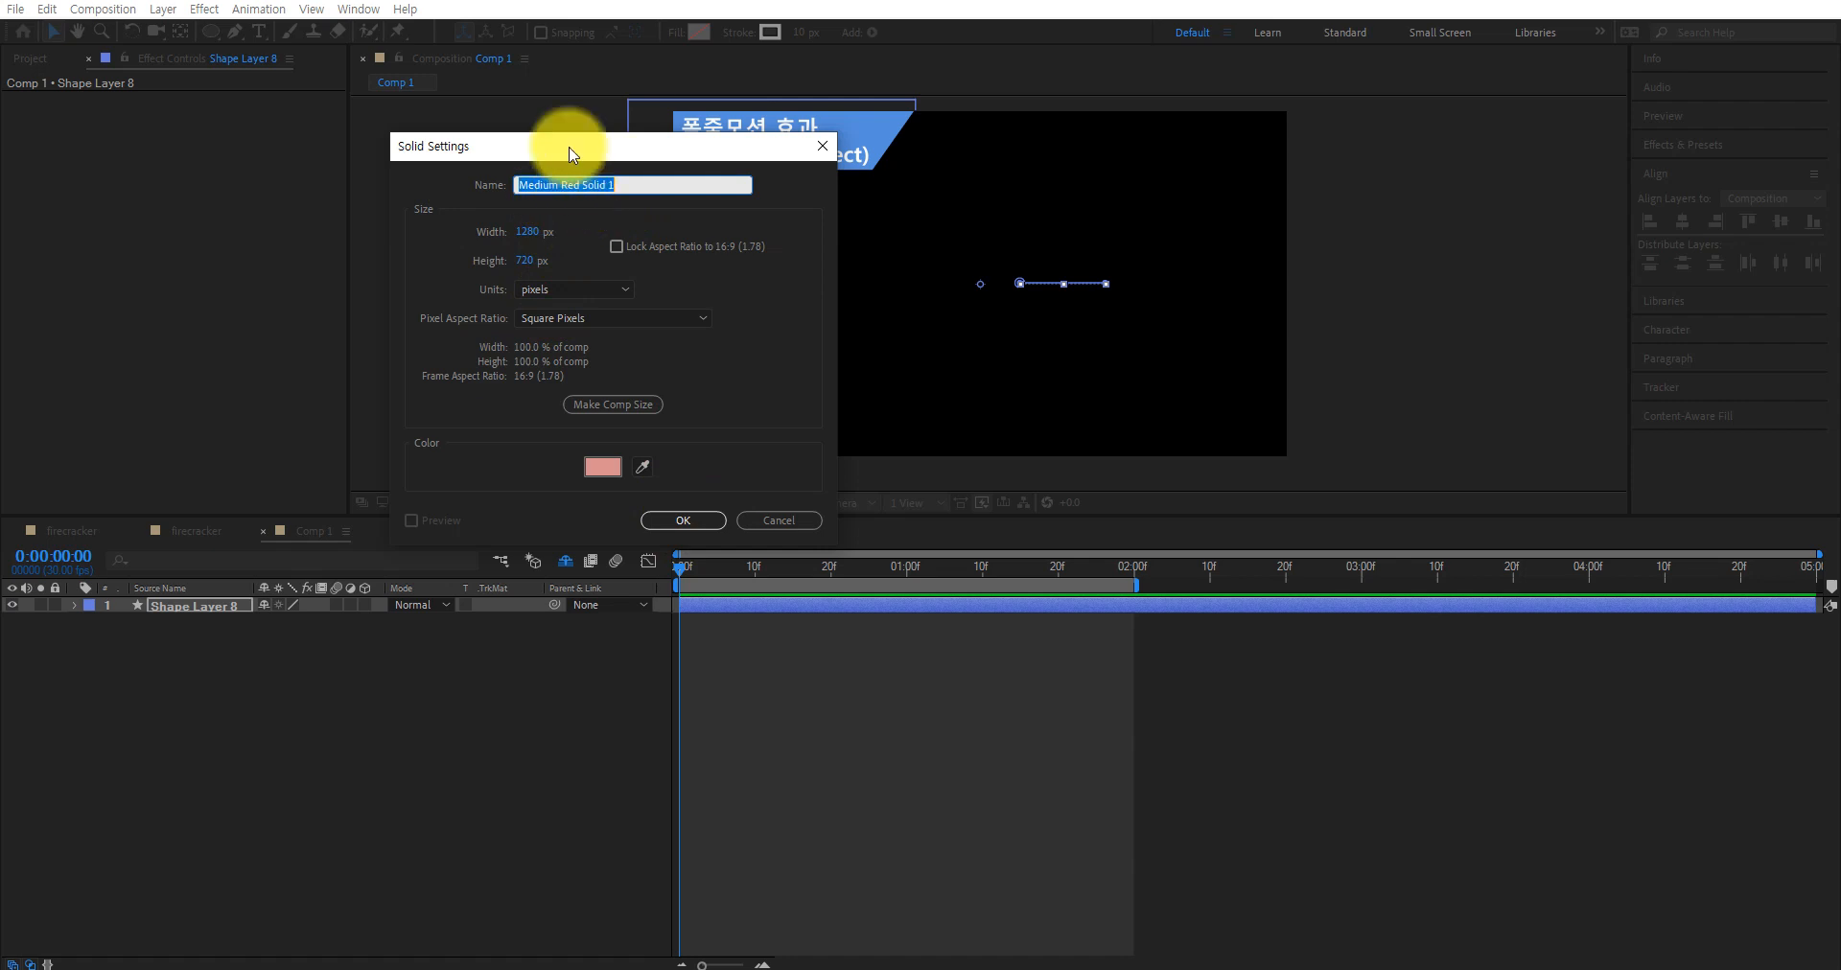
text(fire circle)
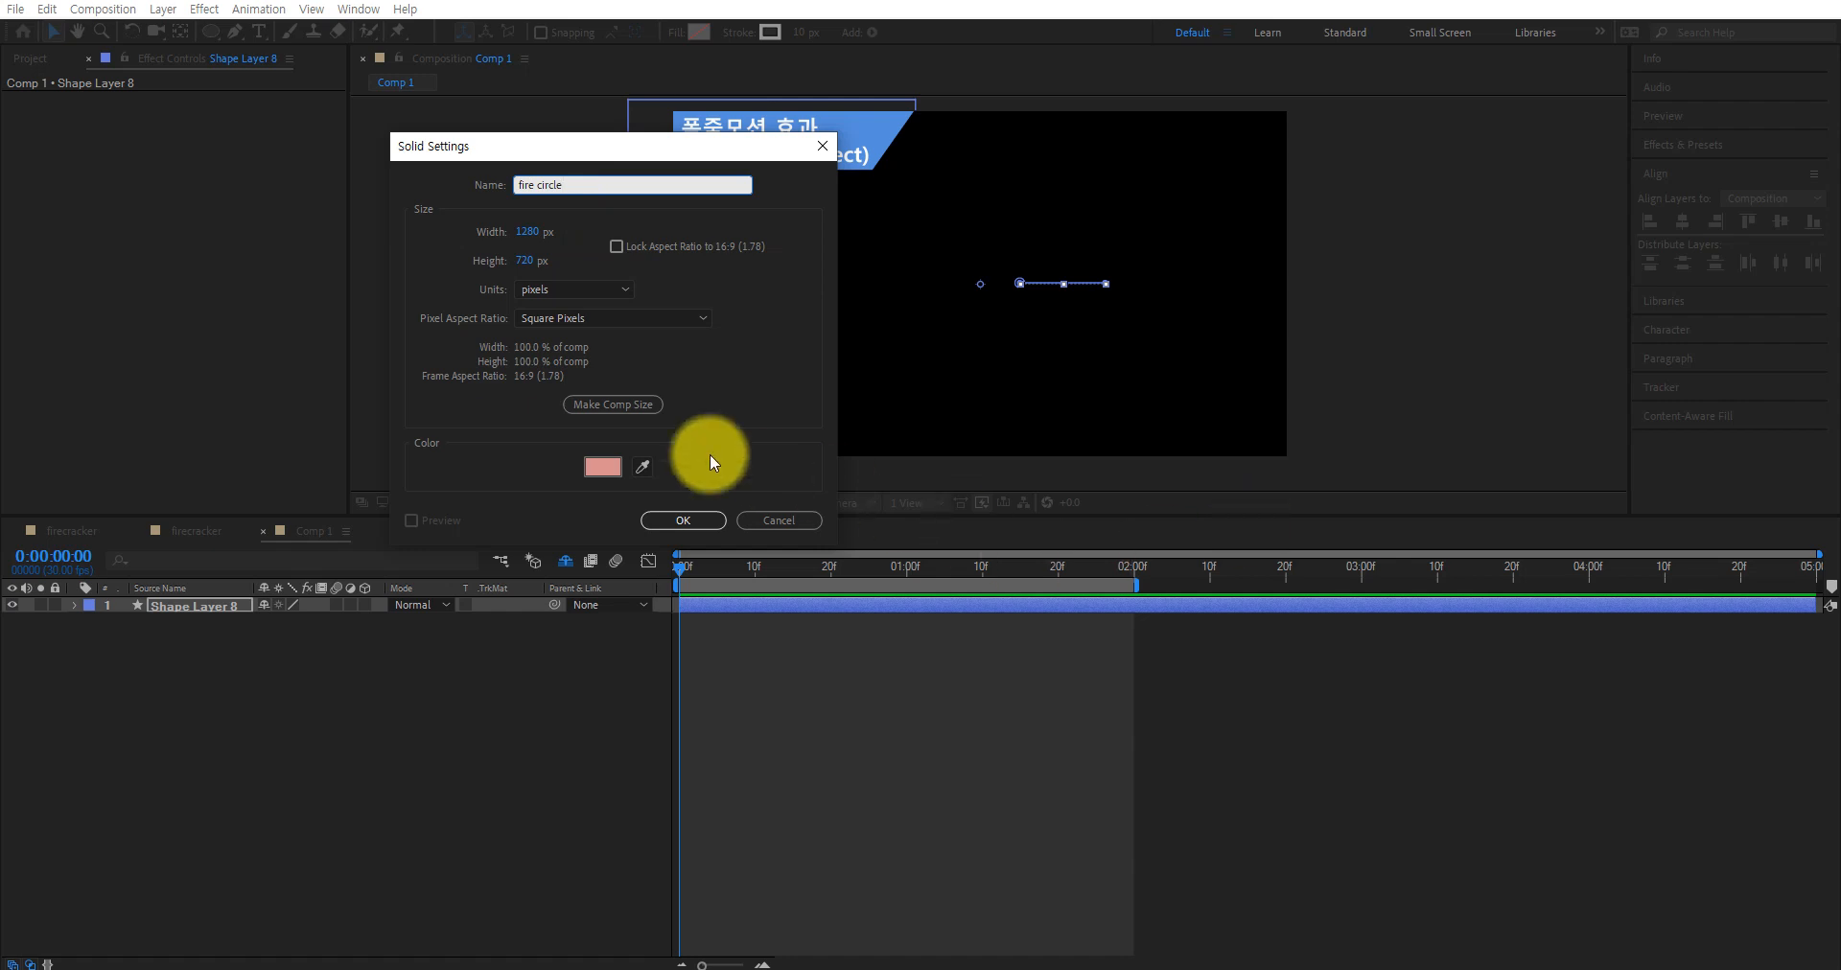
click(611, 470)
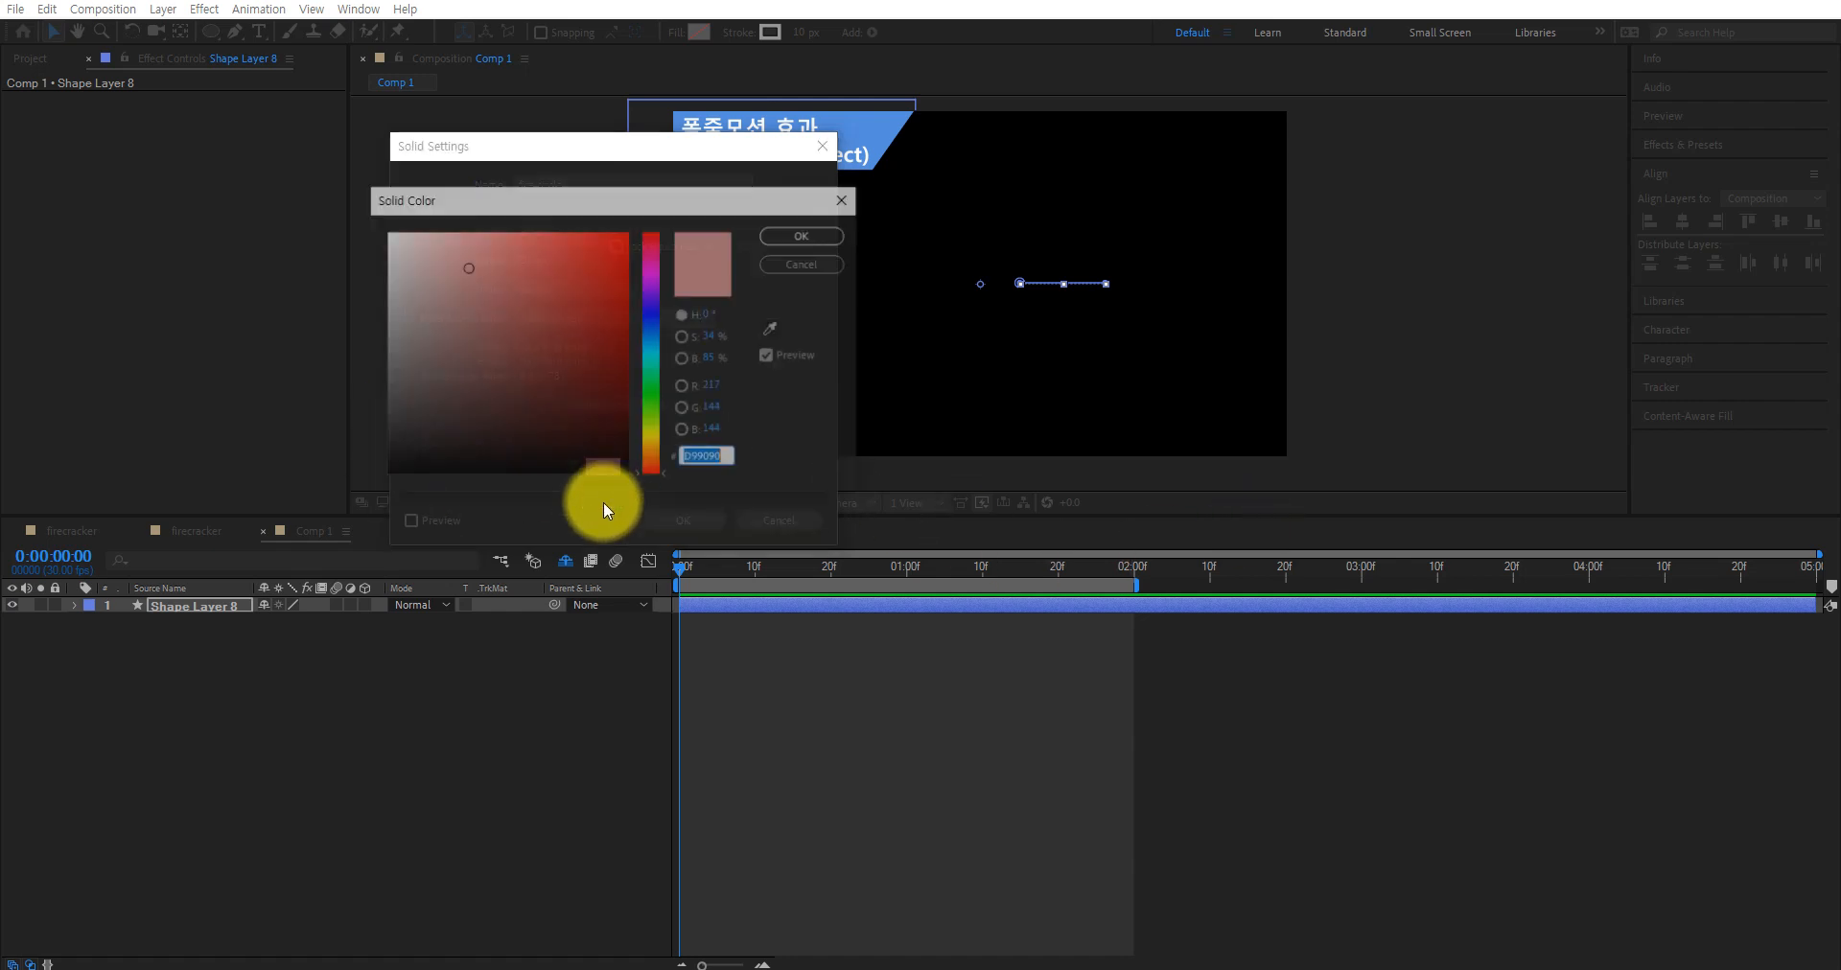
click(388, 232)
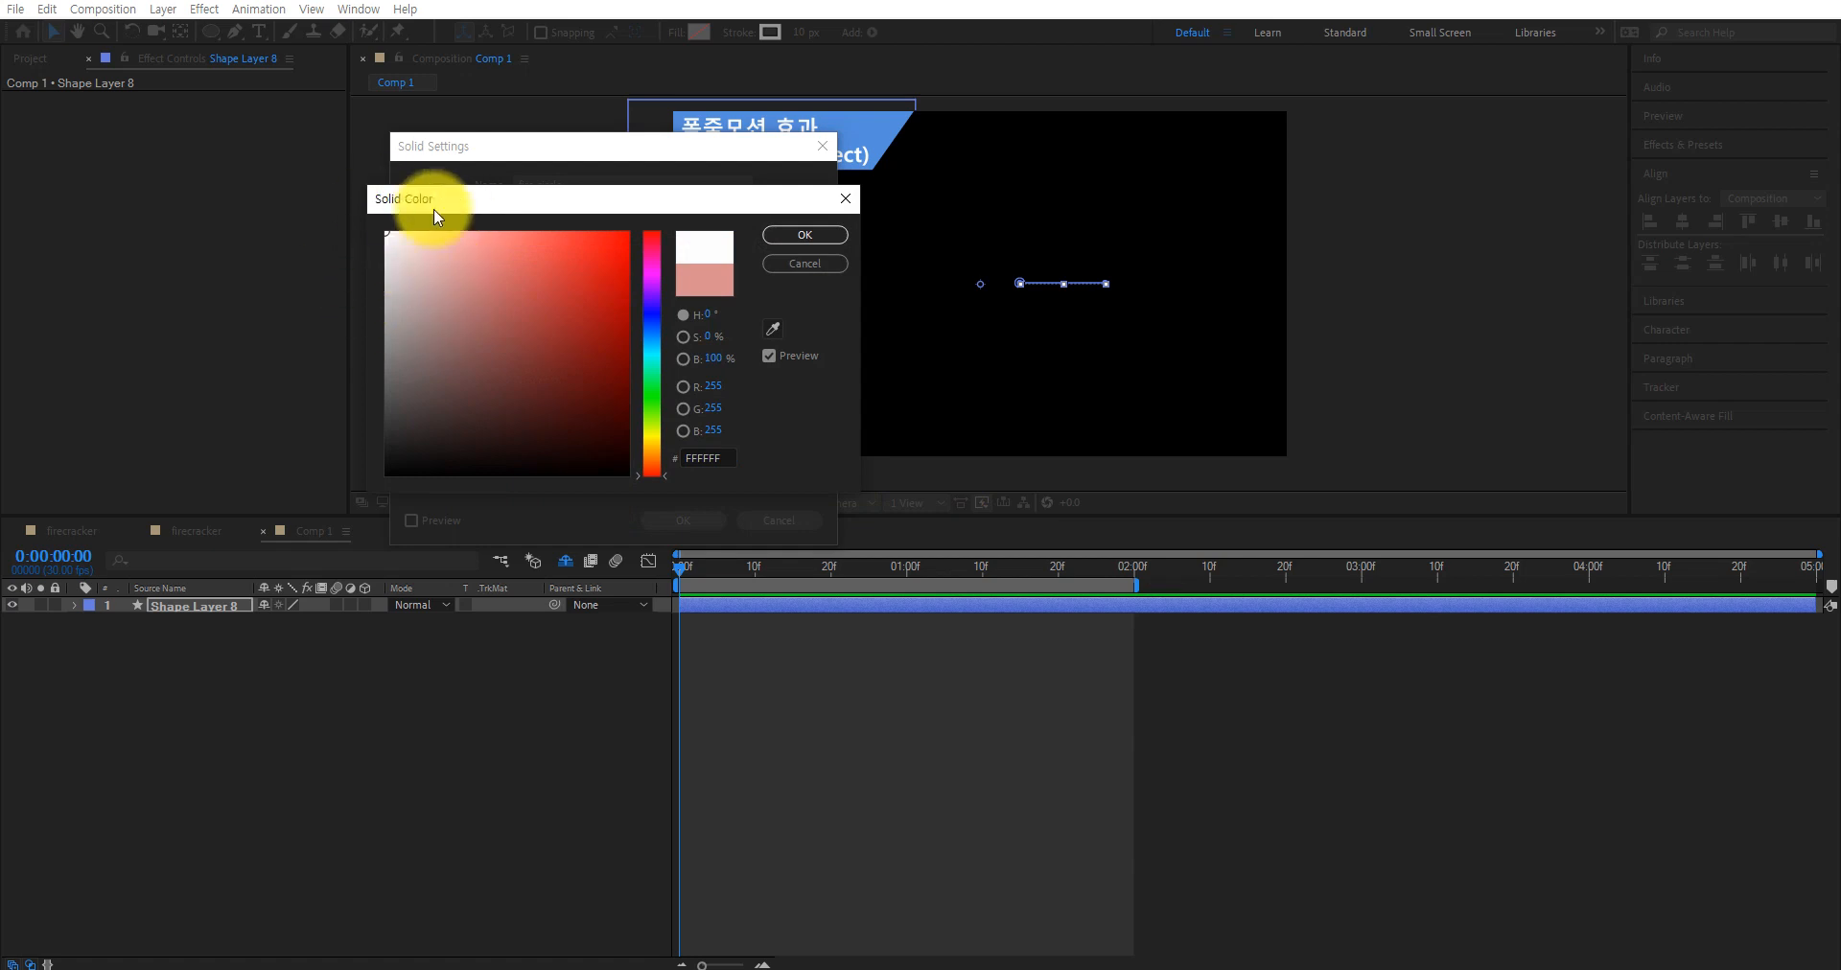
click(801, 238)
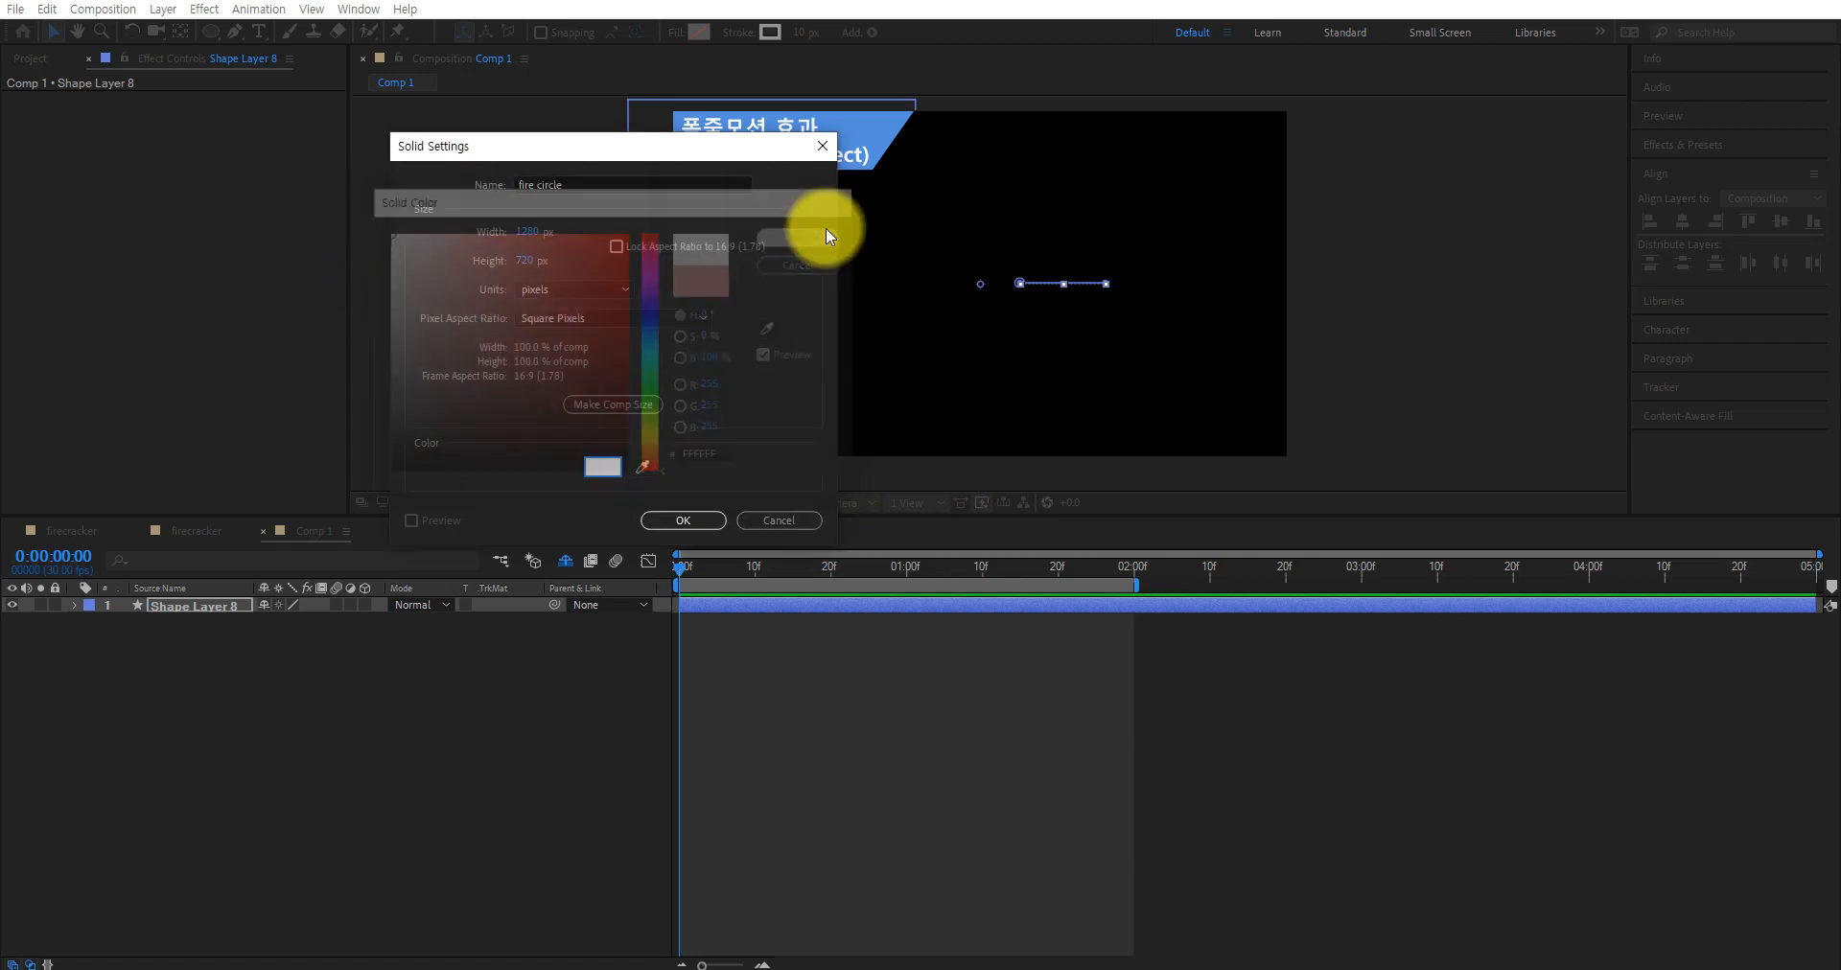
click(673, 521)
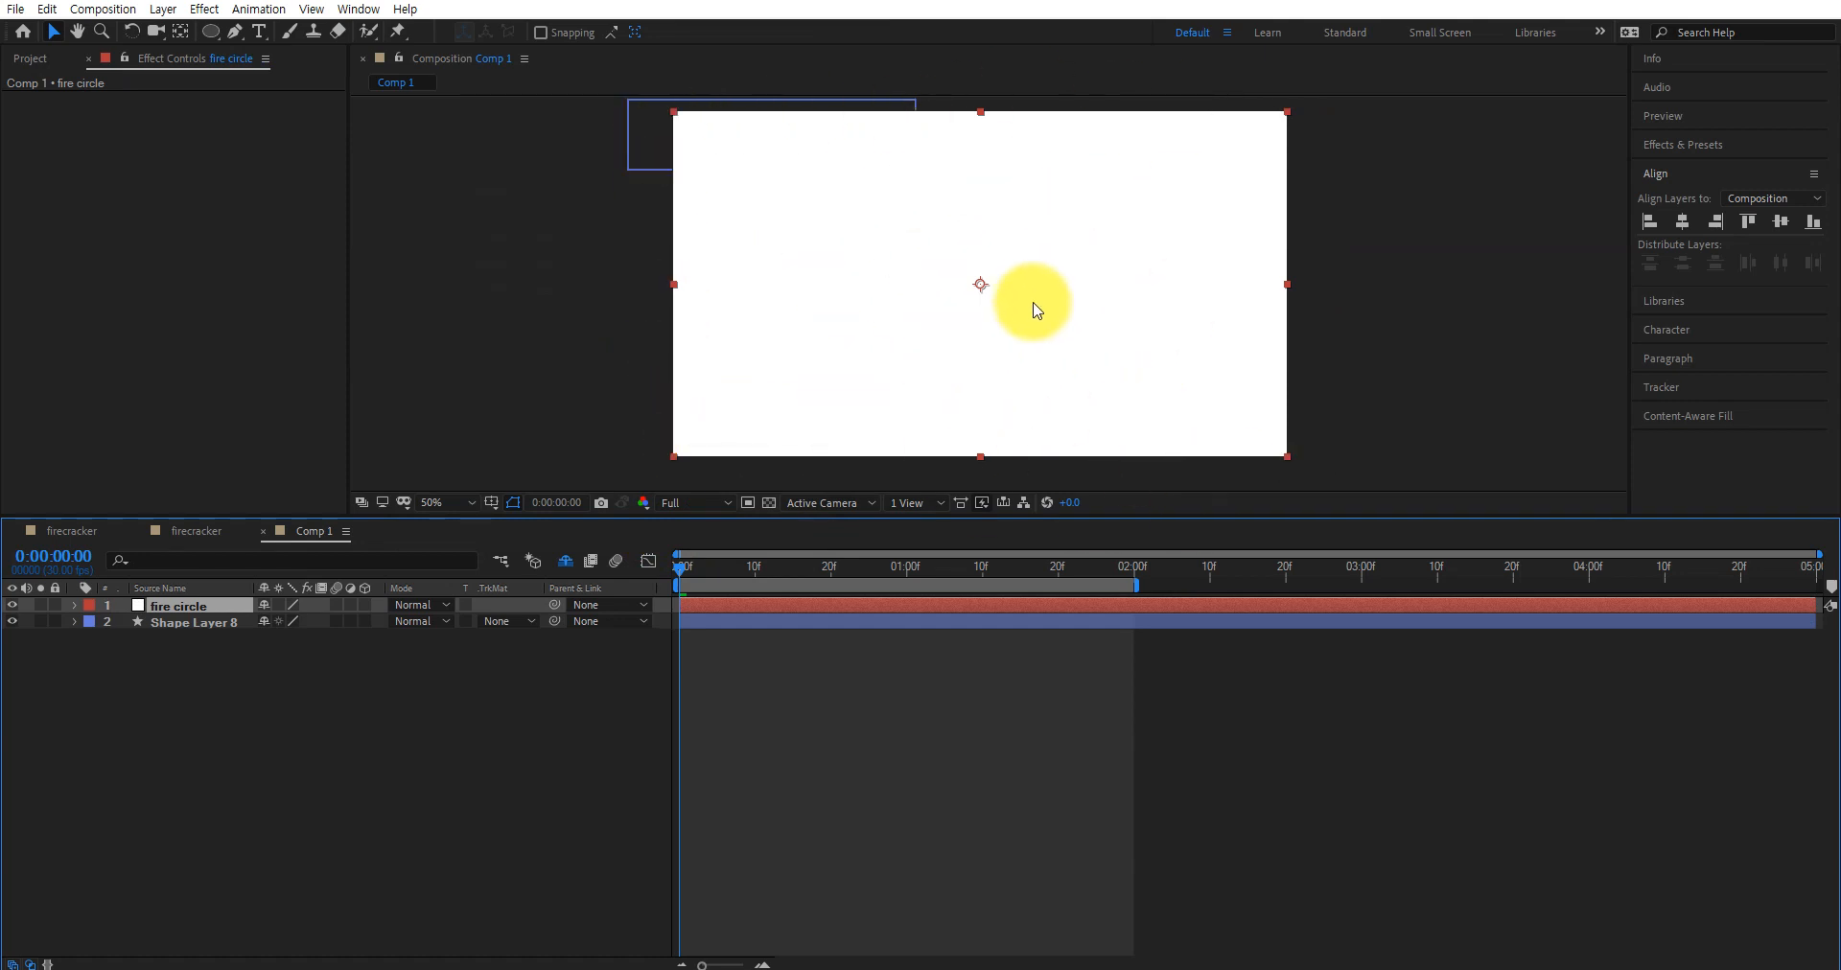
Draw a circular mask near the centre of the fire circle solid with the Ellipse tool and duplicate that mask
click(209, 36)
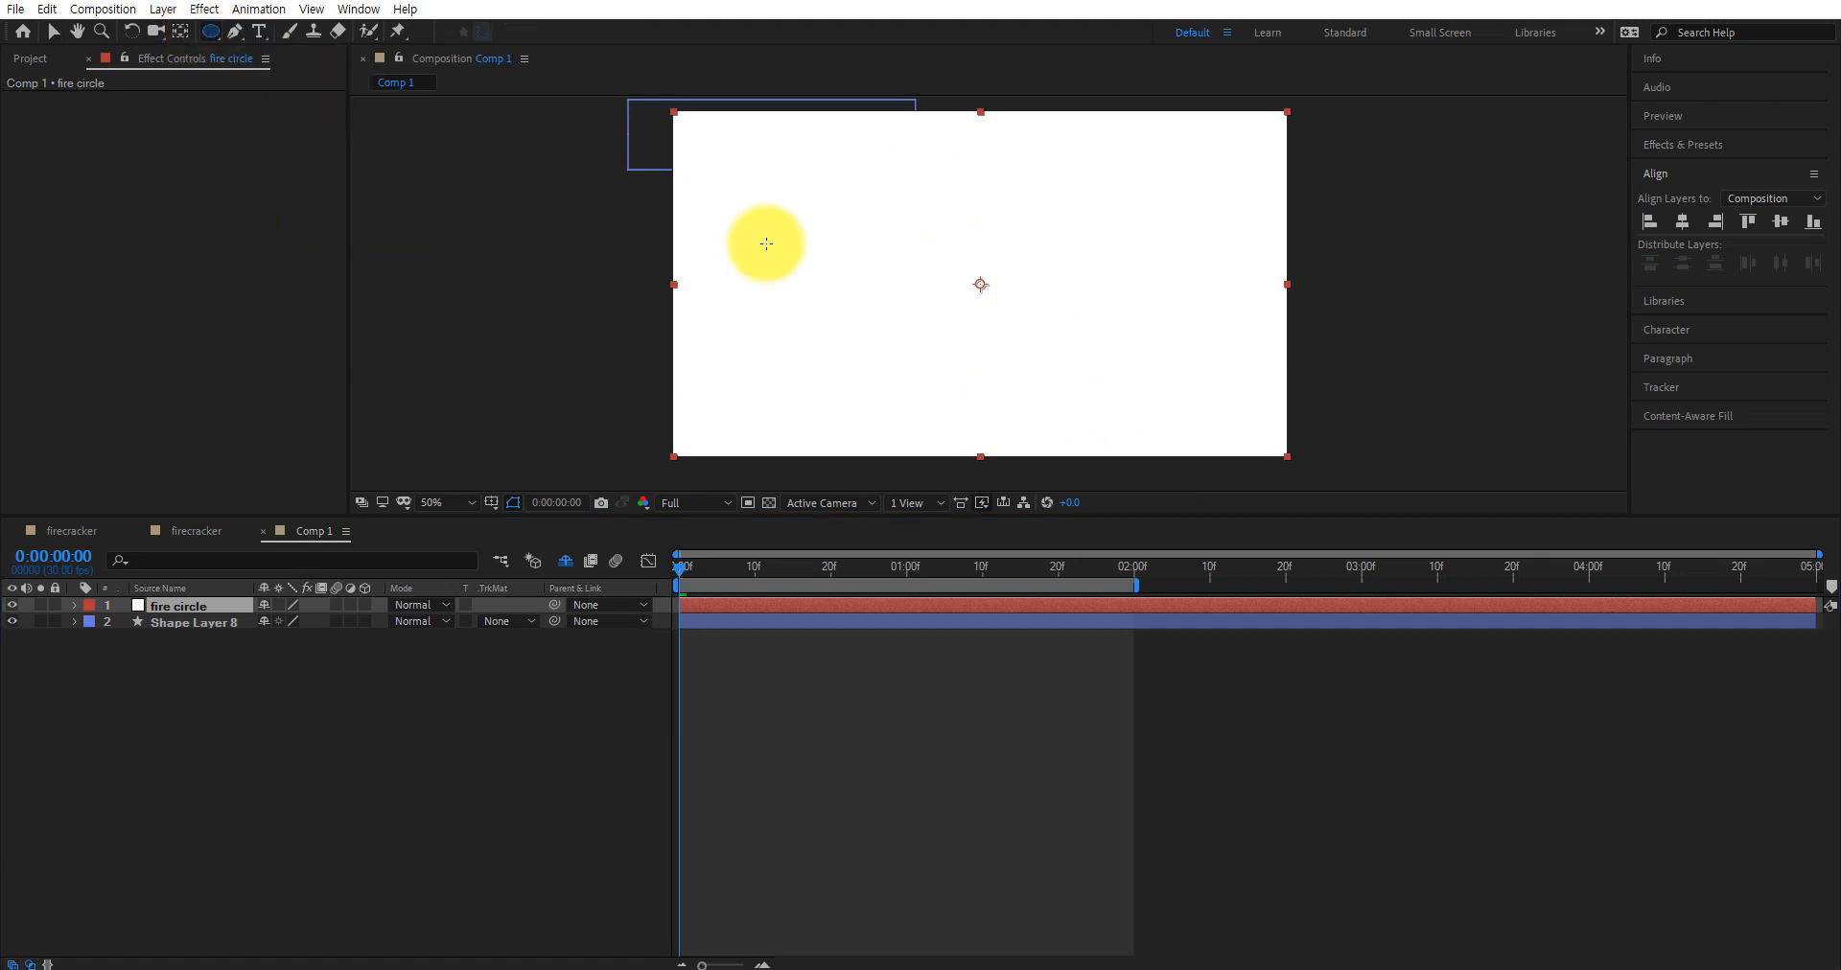
drag(909, 226, 1055, 359)
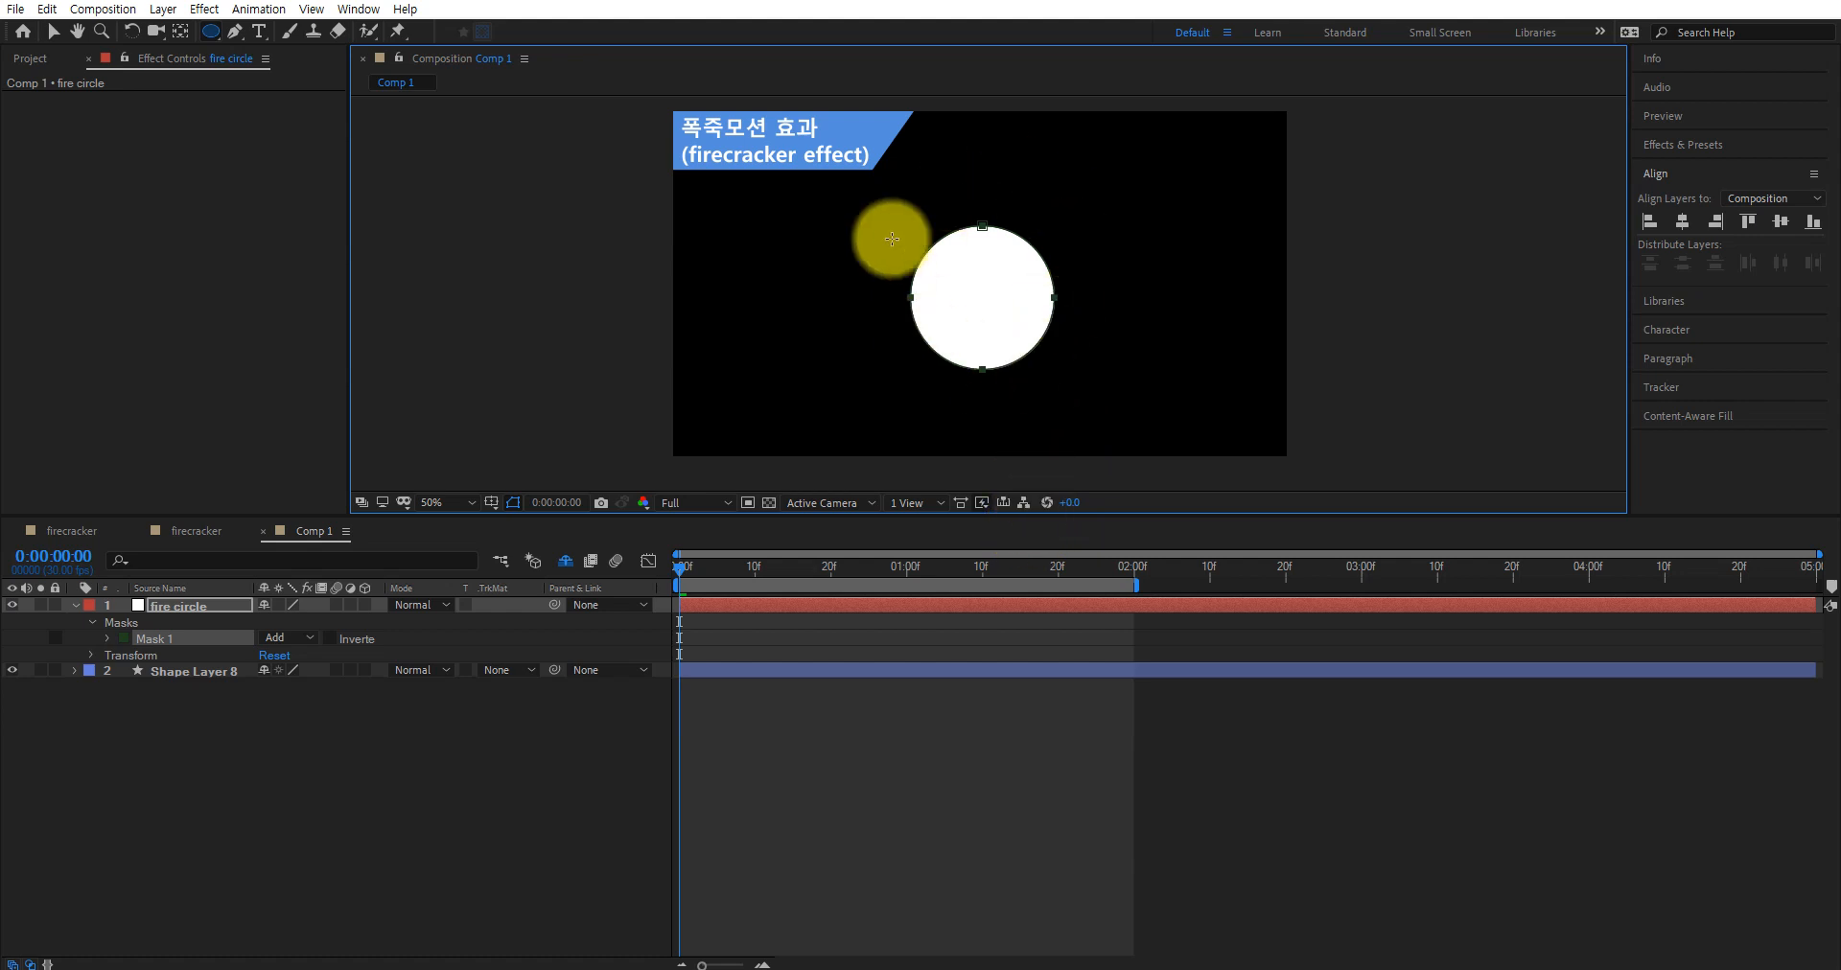
click(156, 637)
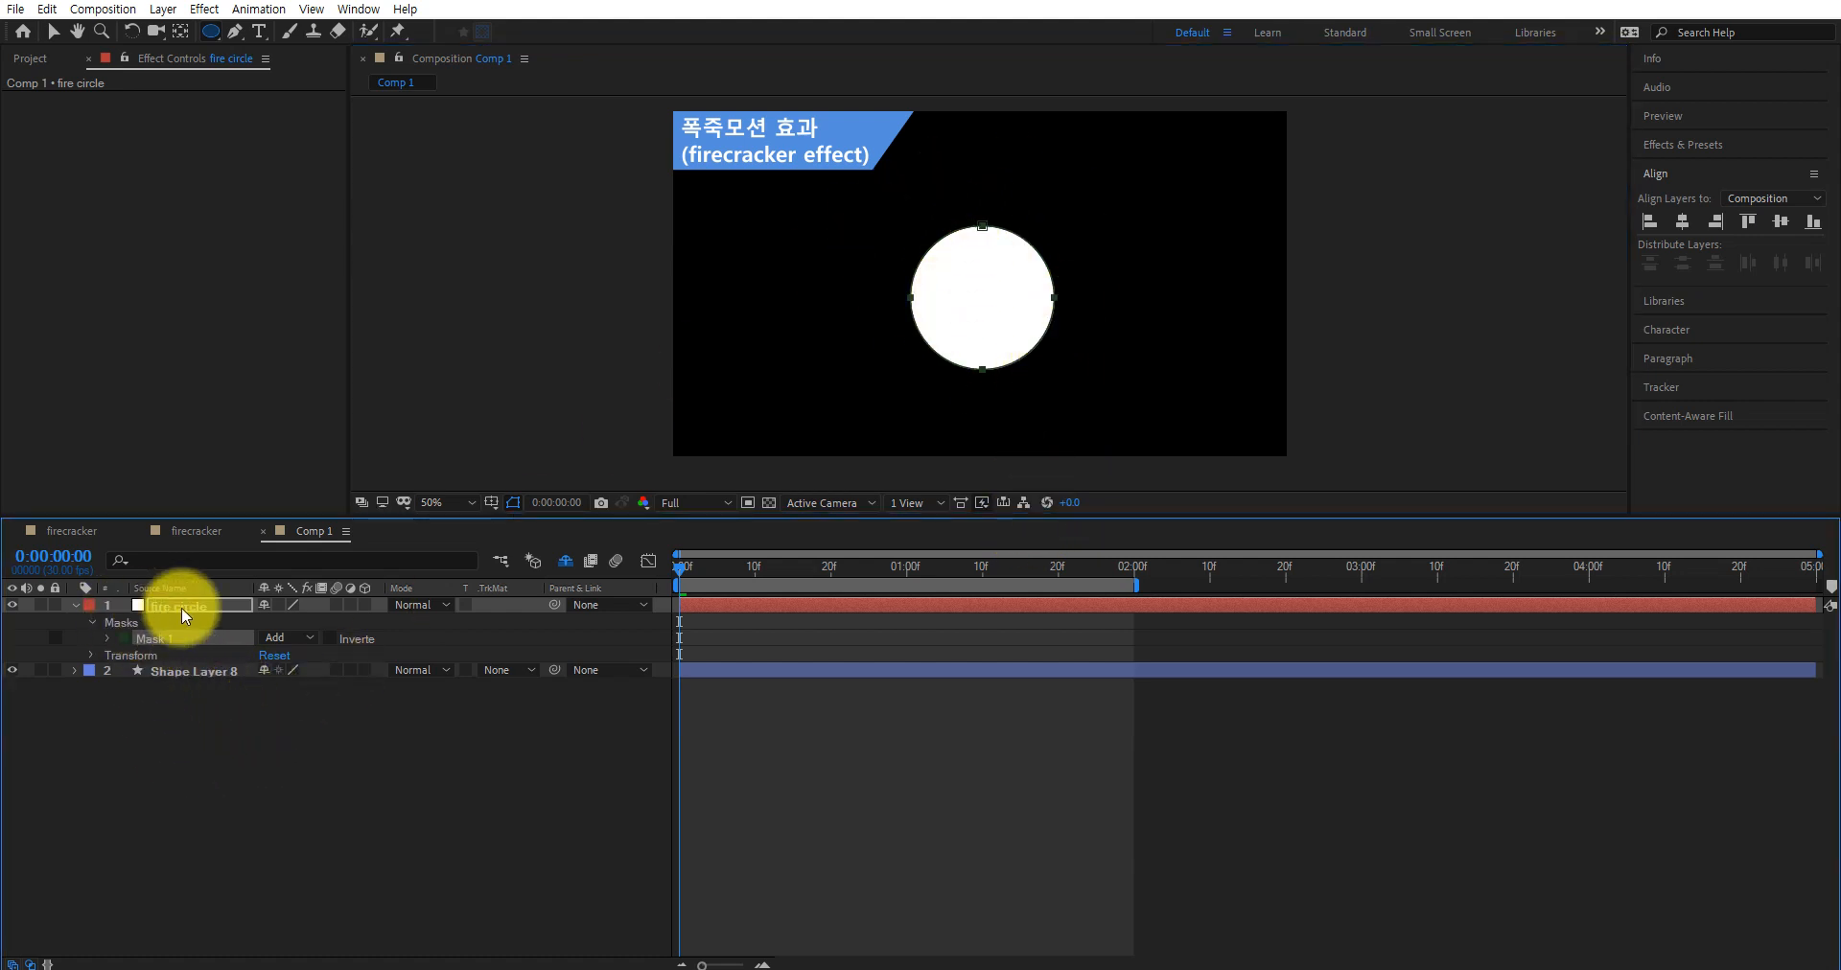
click(182, 608)
click(170, 634)
click(170, 609)
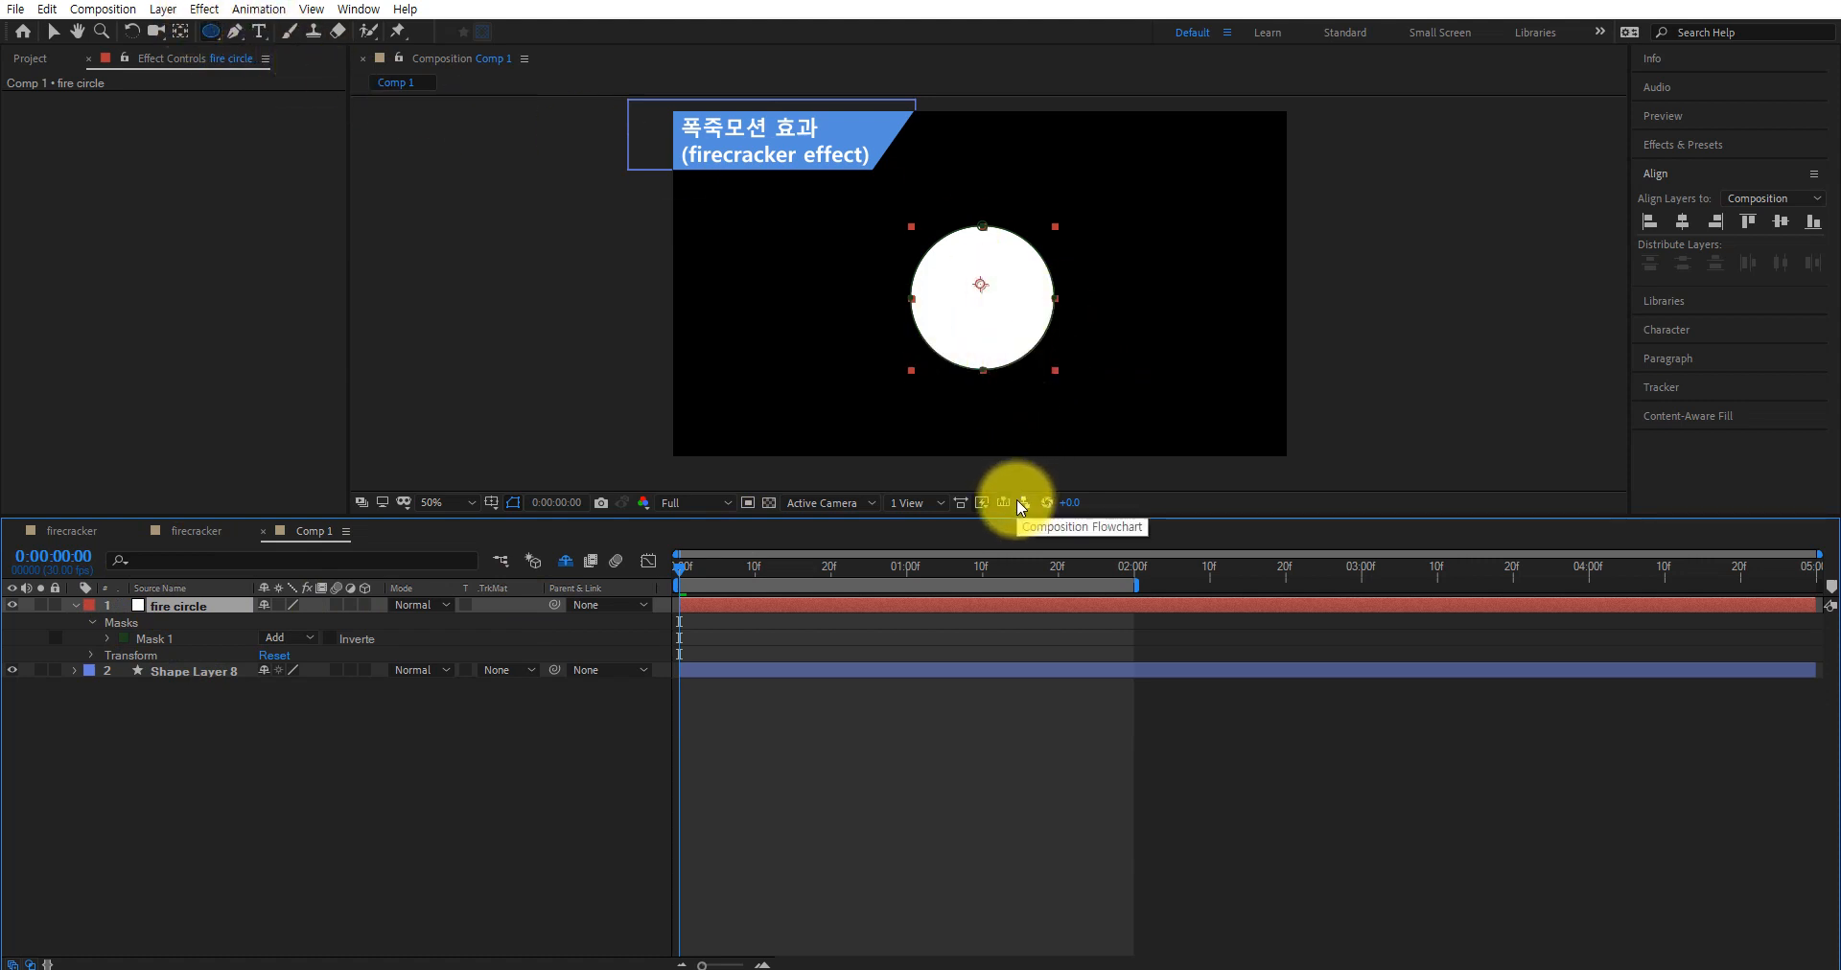
click(152, 637)
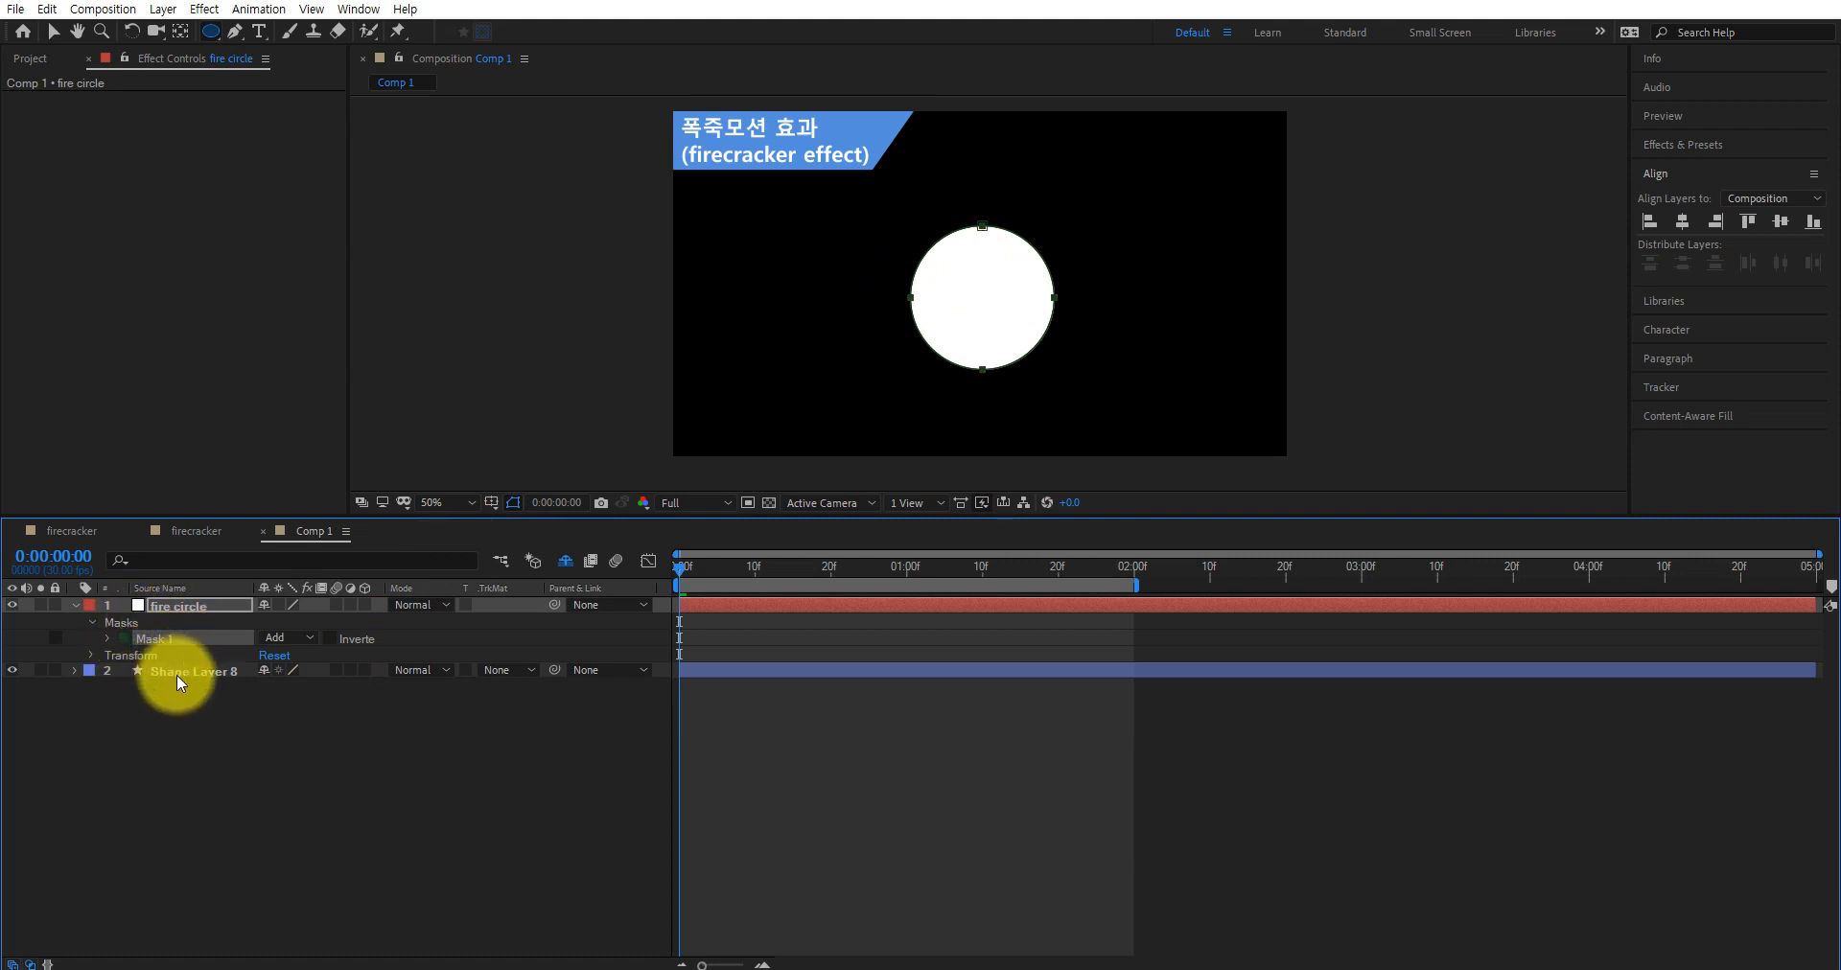
key(ctrl+d)
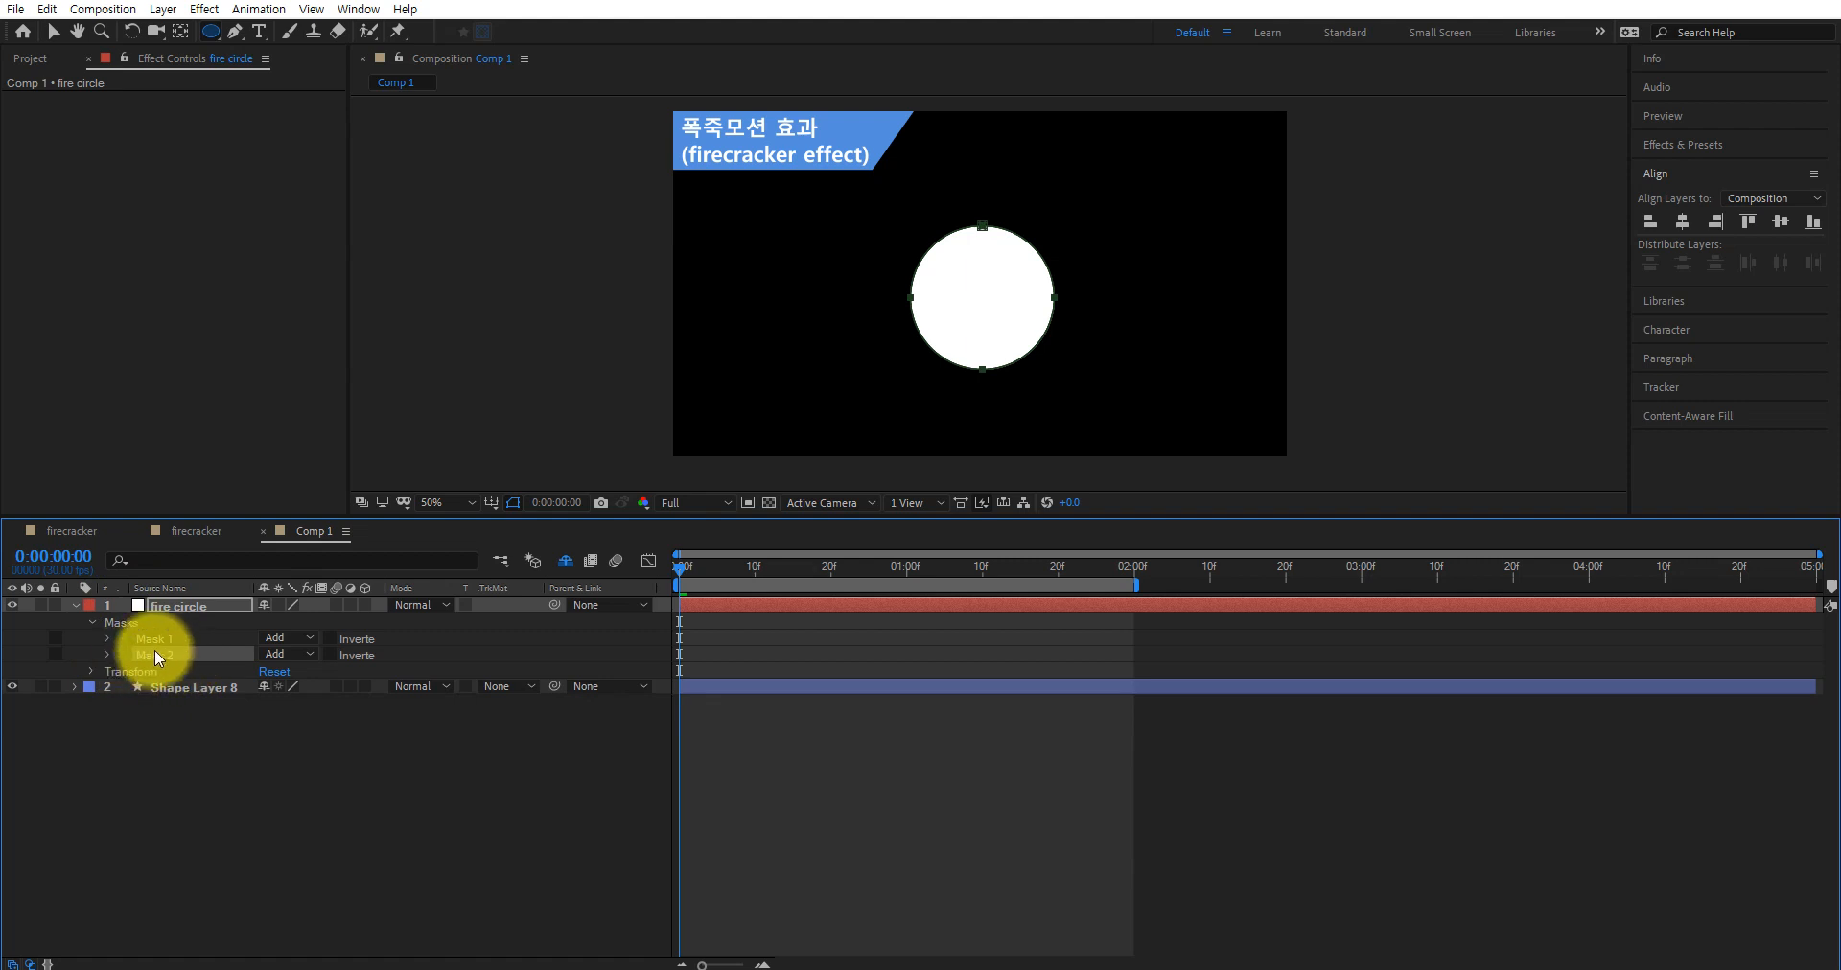
Set Mask 2 of the fire circle layer to Subtract mode and check the result against the transparency grid
click(164, 657)
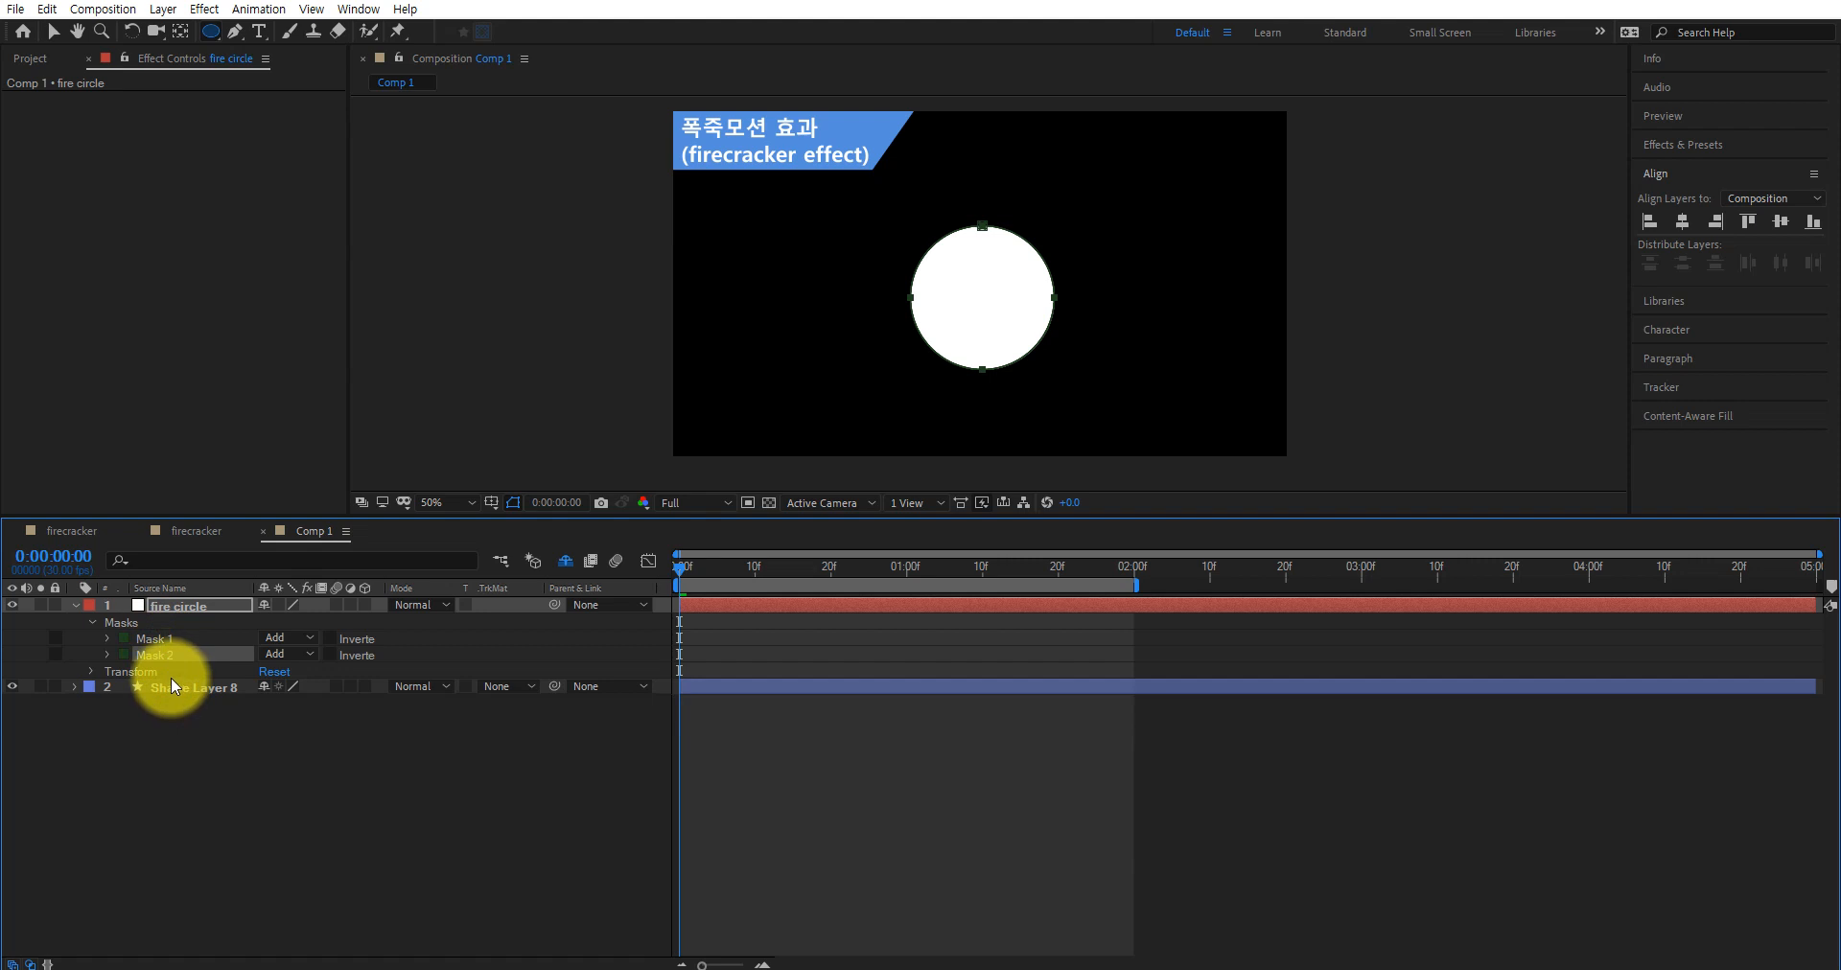
click(299, 653)
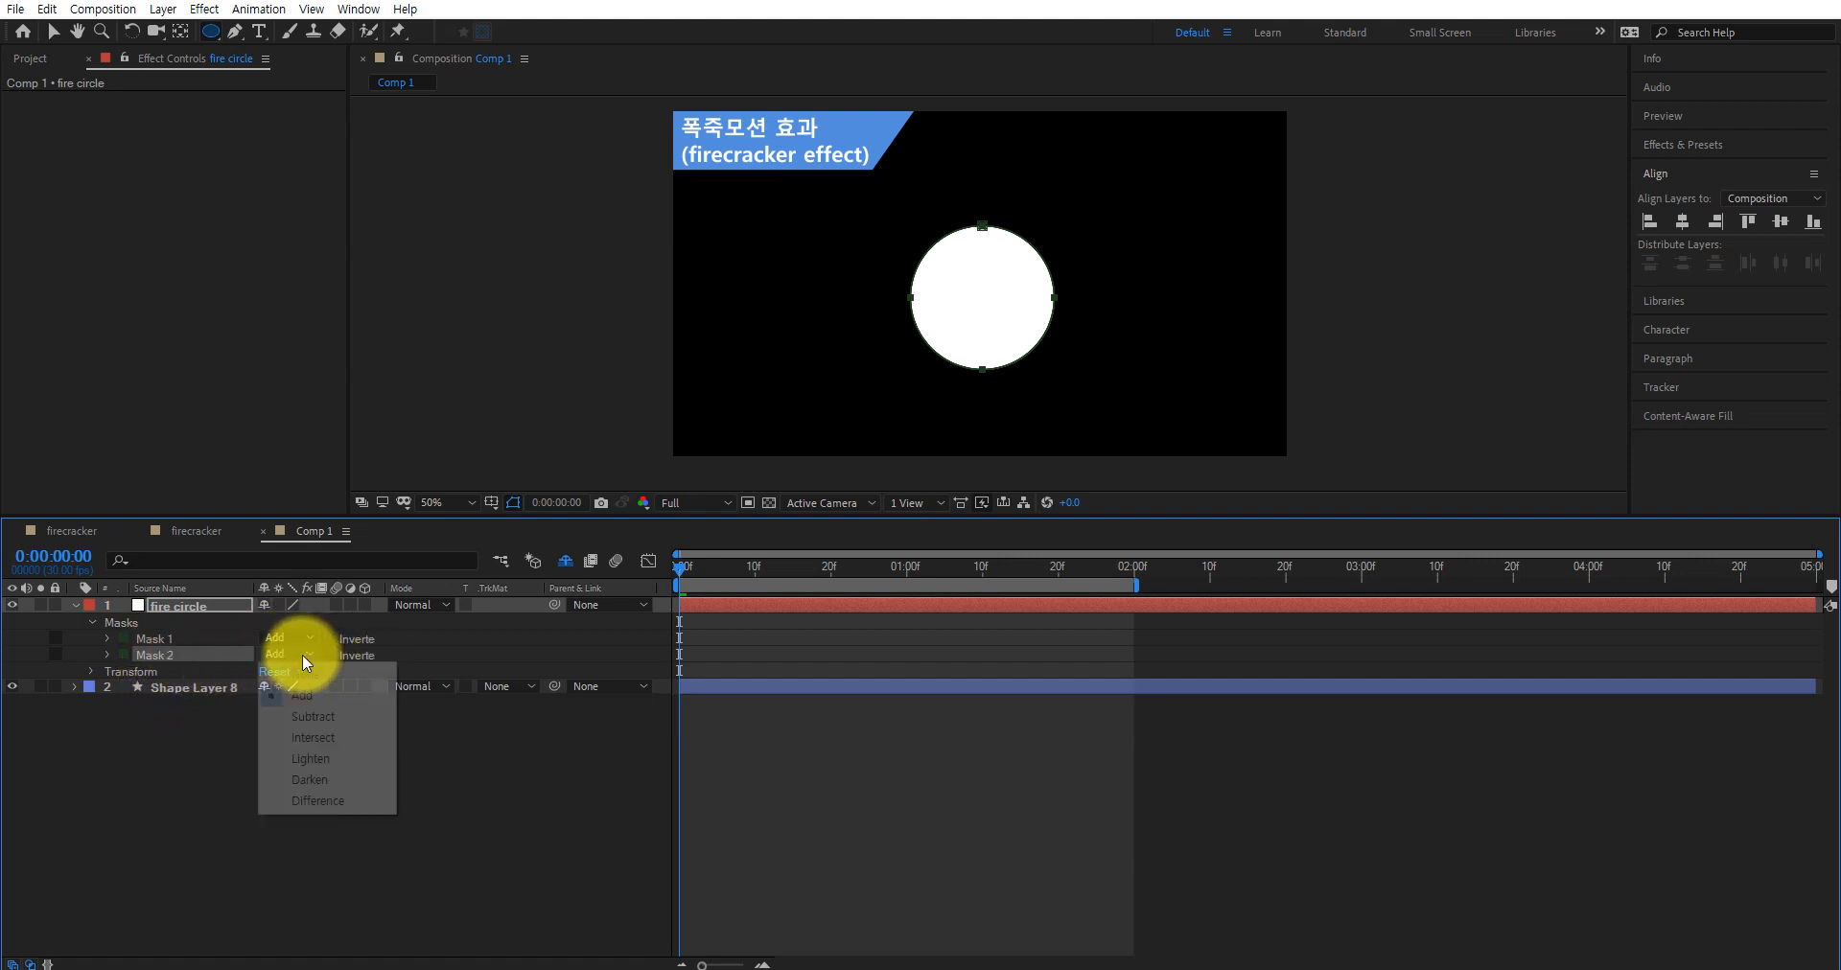
click(338, 726)
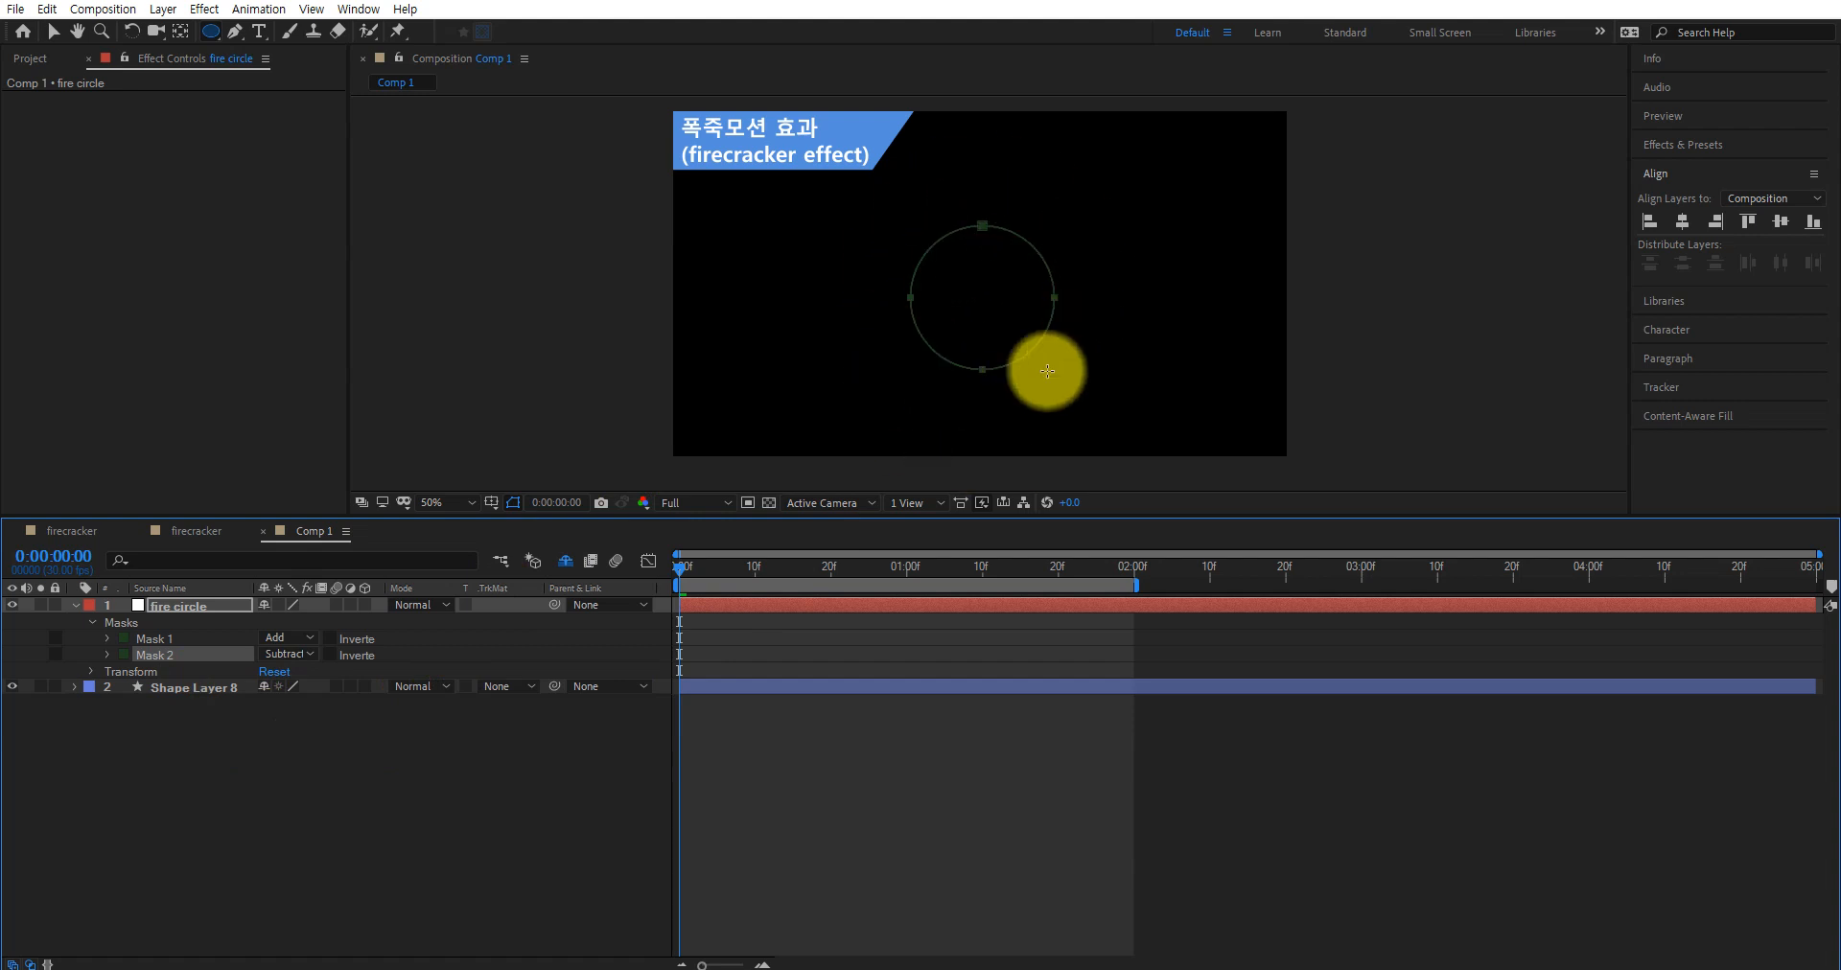
click(769, 504)
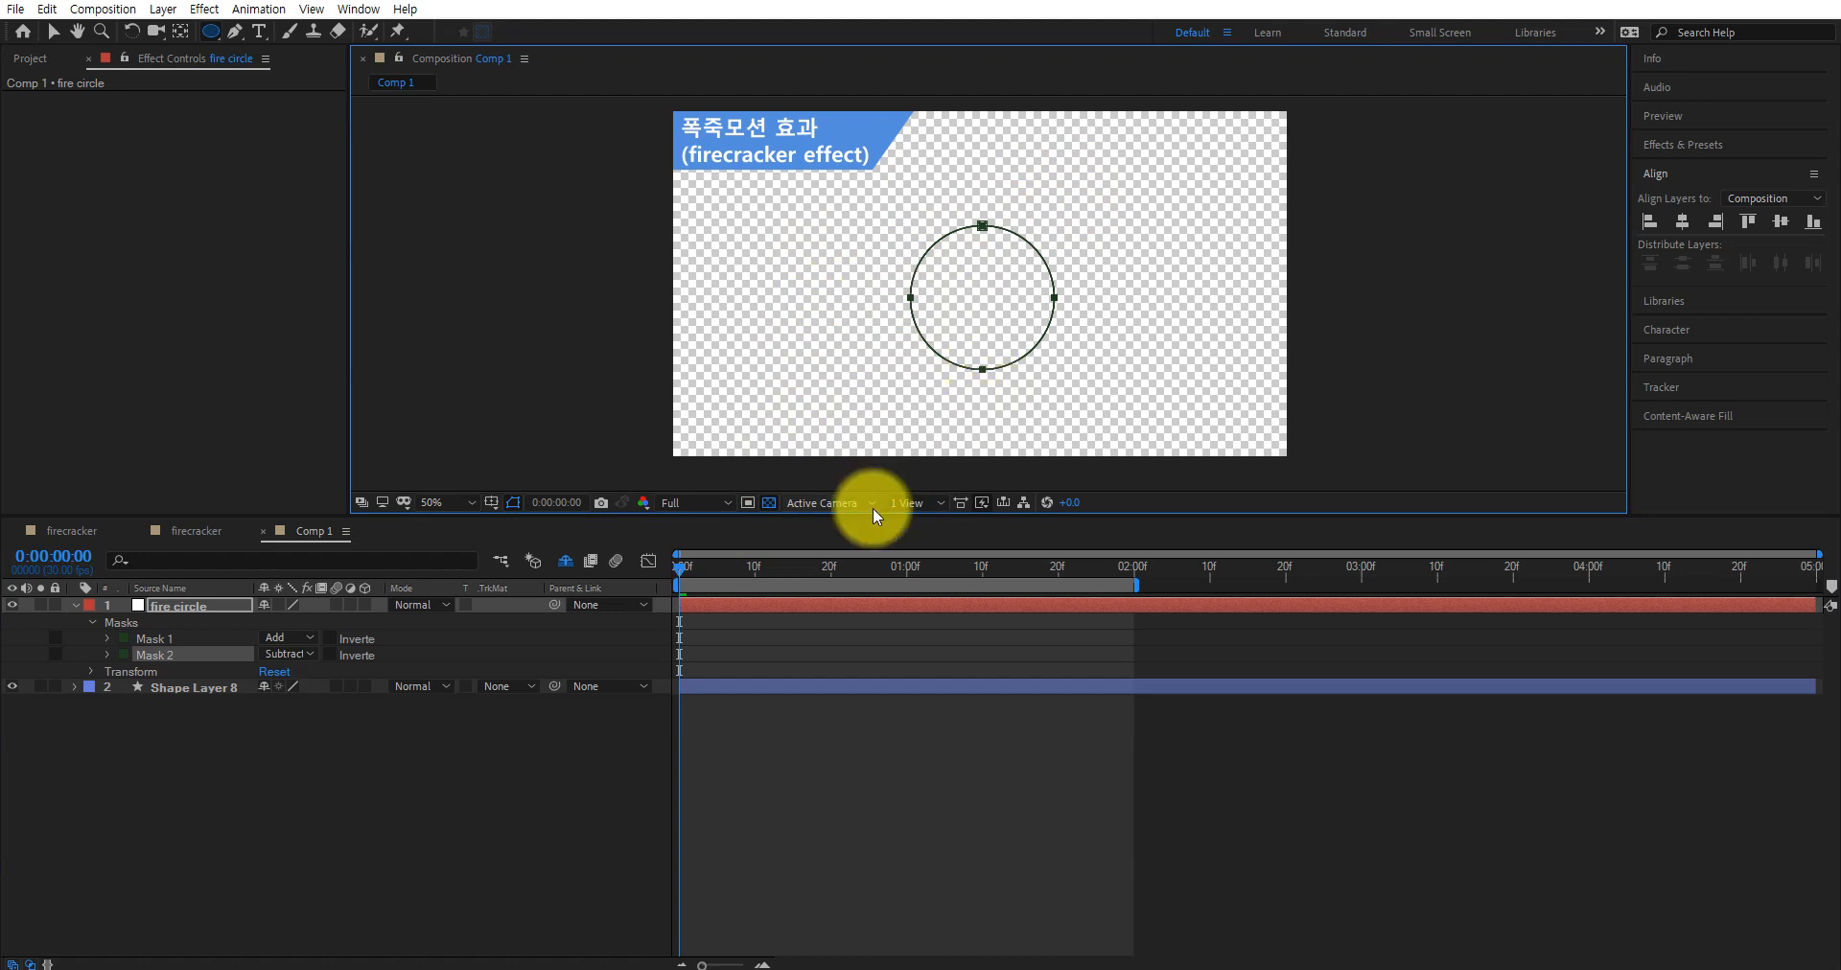
click(768, 504)
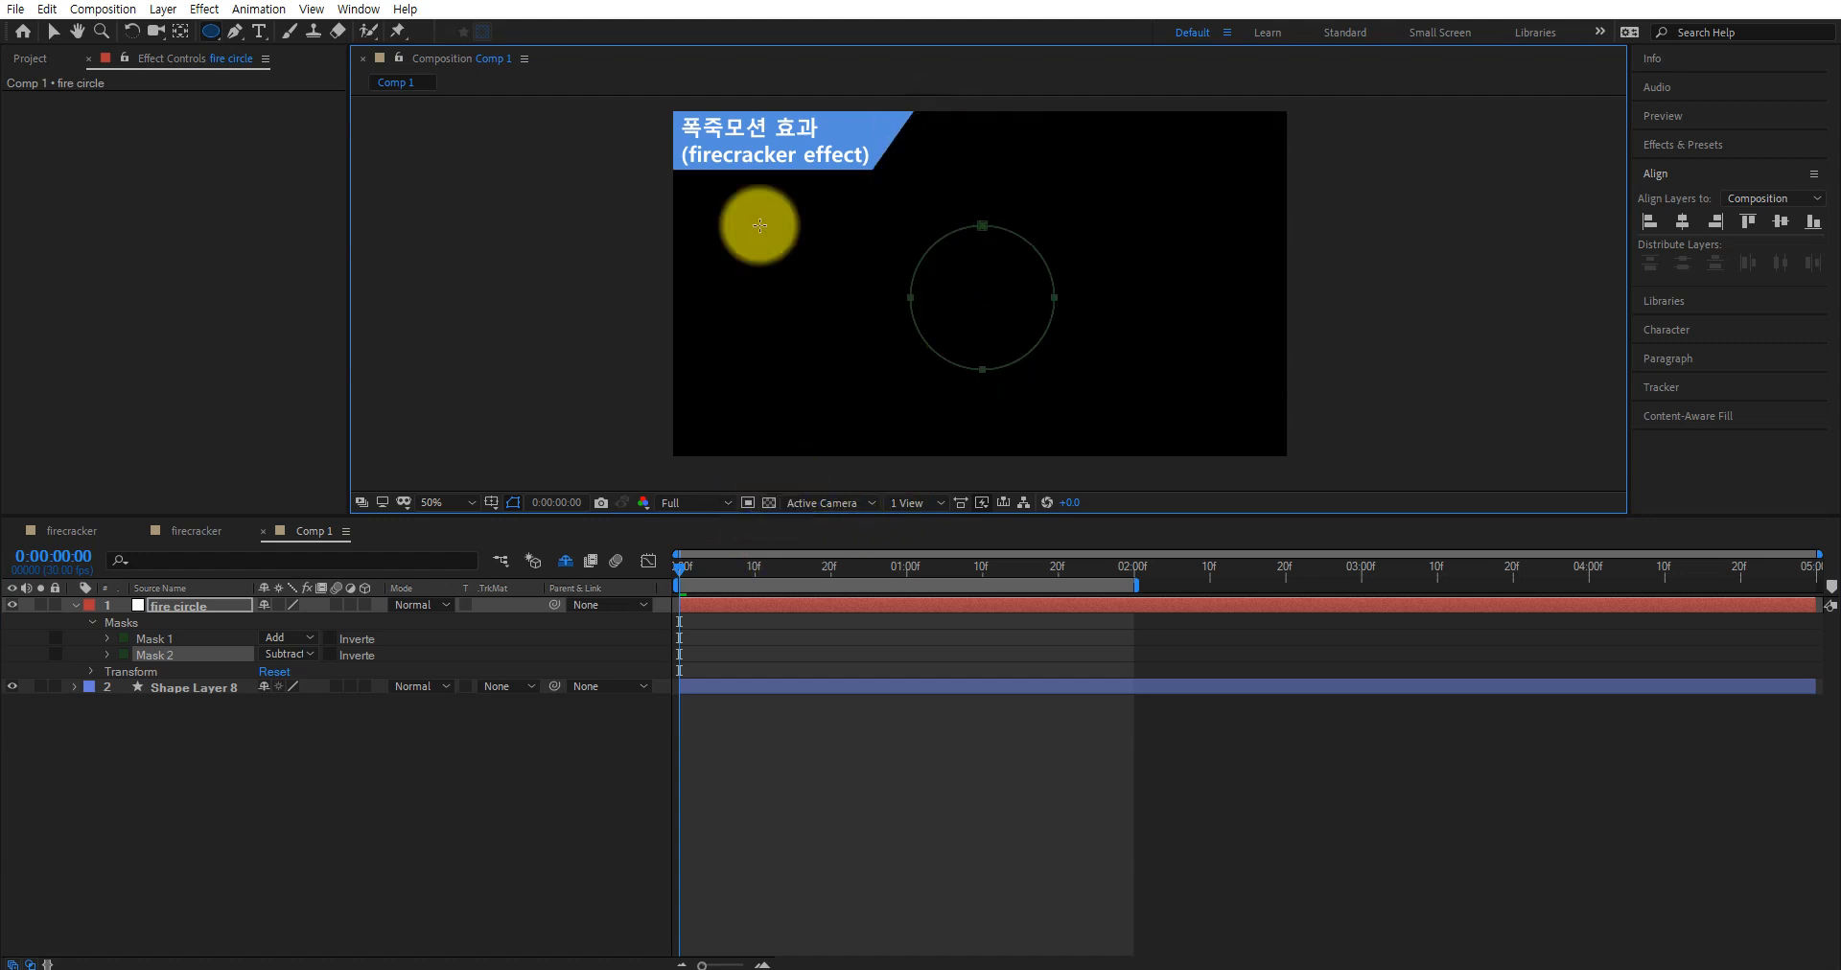
Set Mask 2's Mask Expansion to -50 pixels to cut the circle into a ring
click(106, 655)
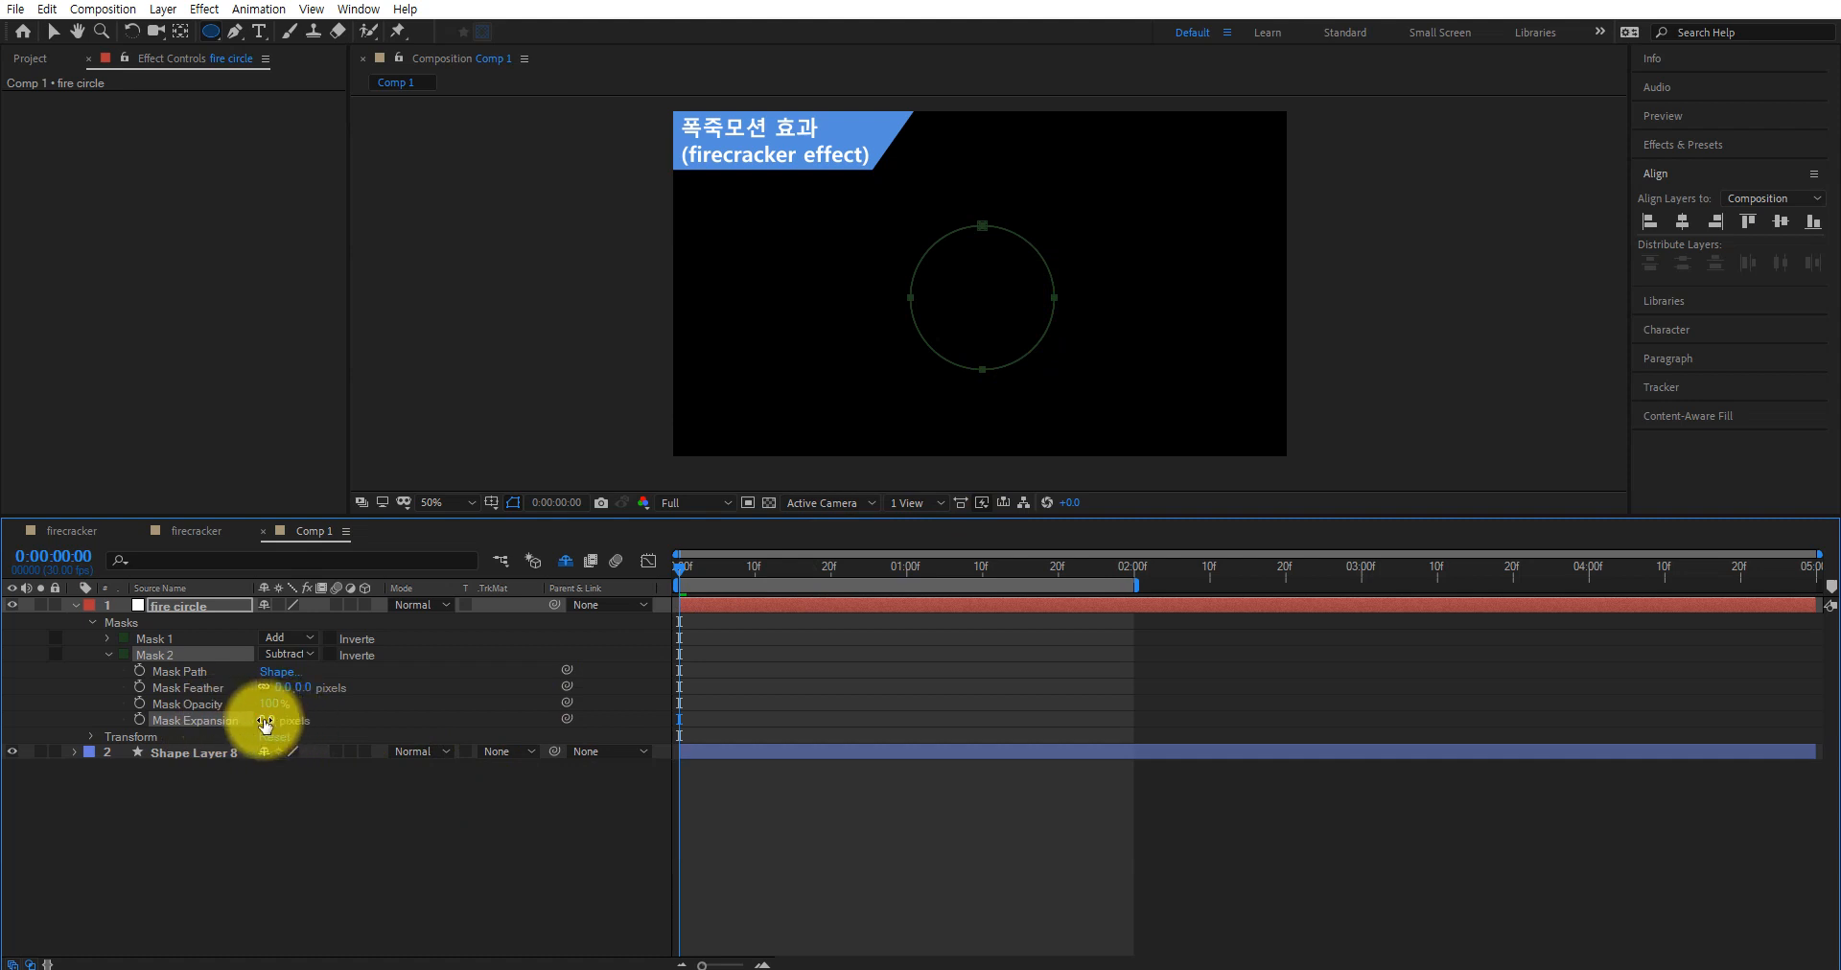
drag(263, 723, 223, 723)
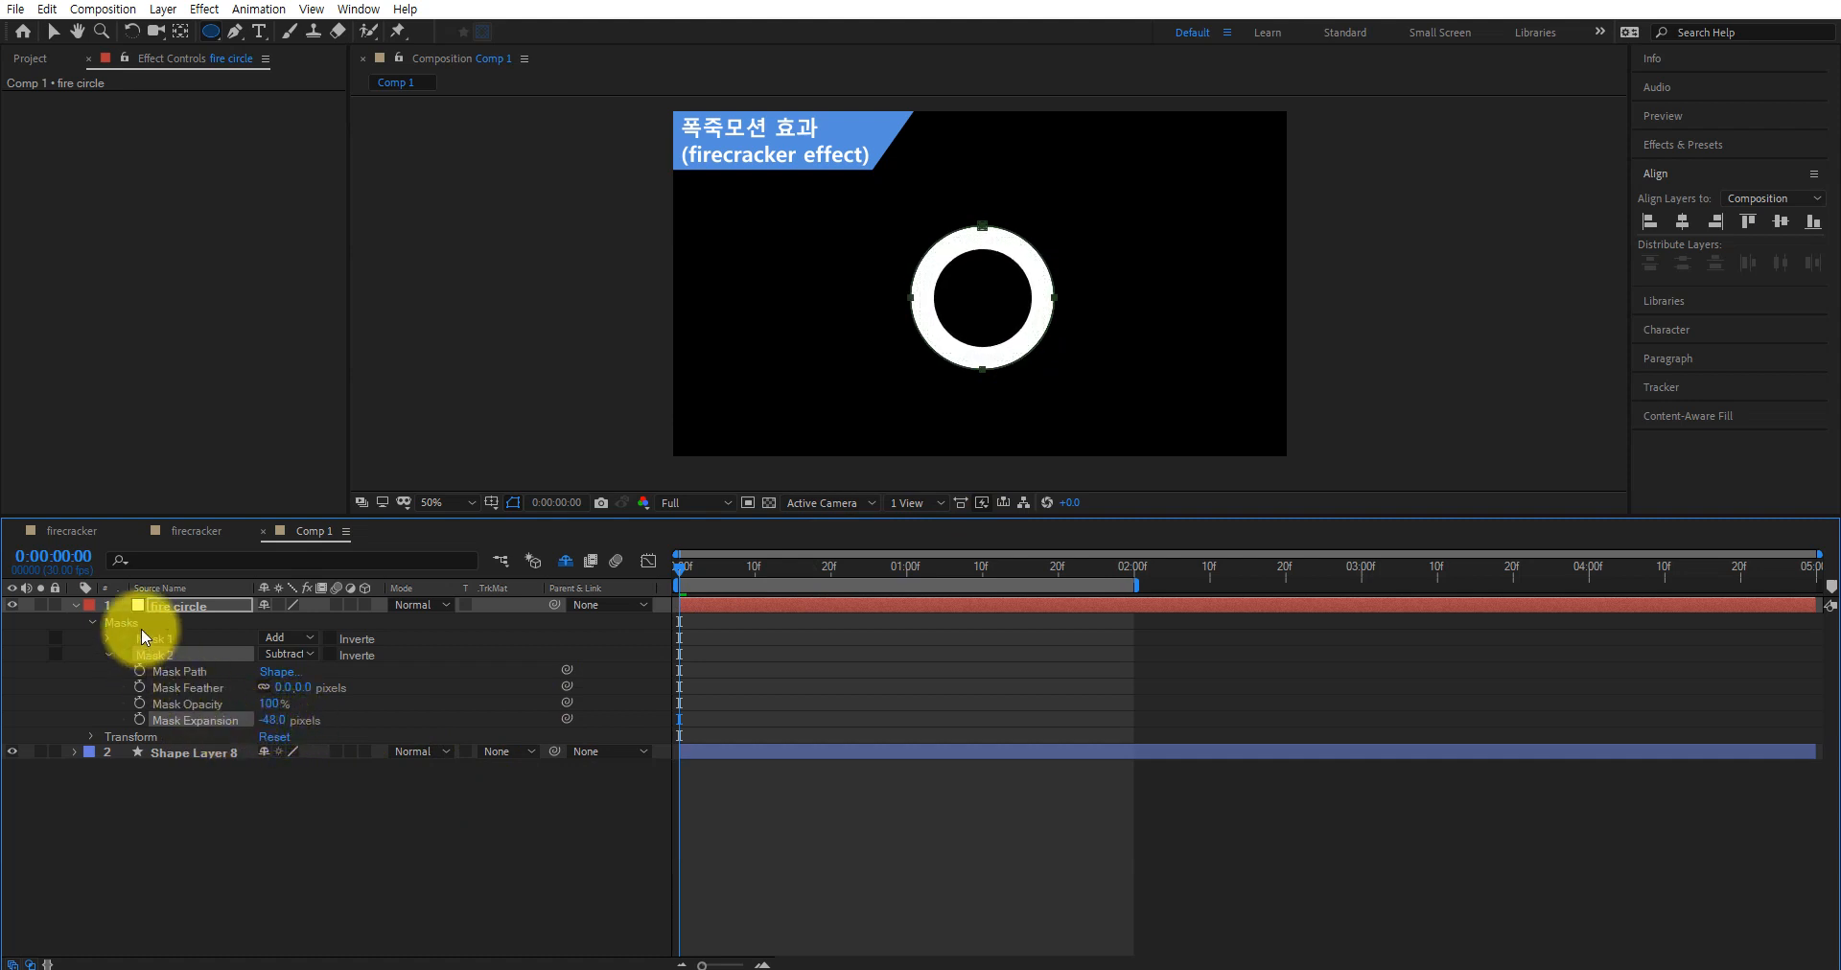
click(147, 637)
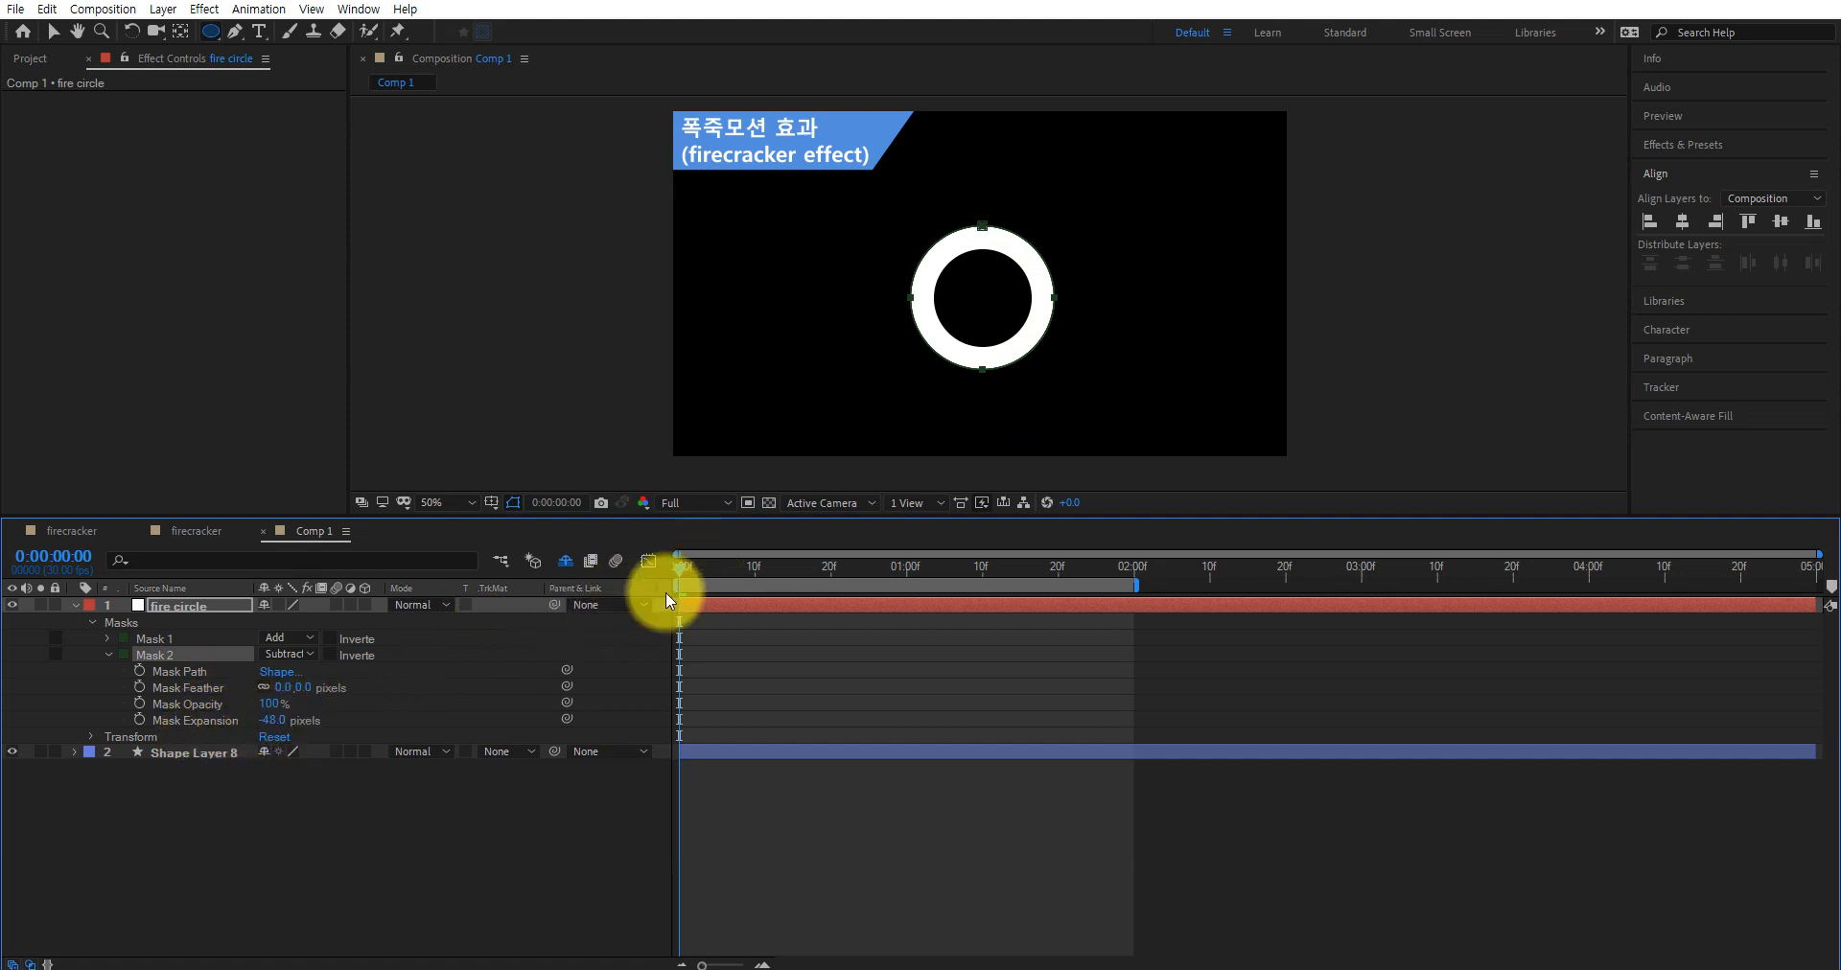
click(270, 721)
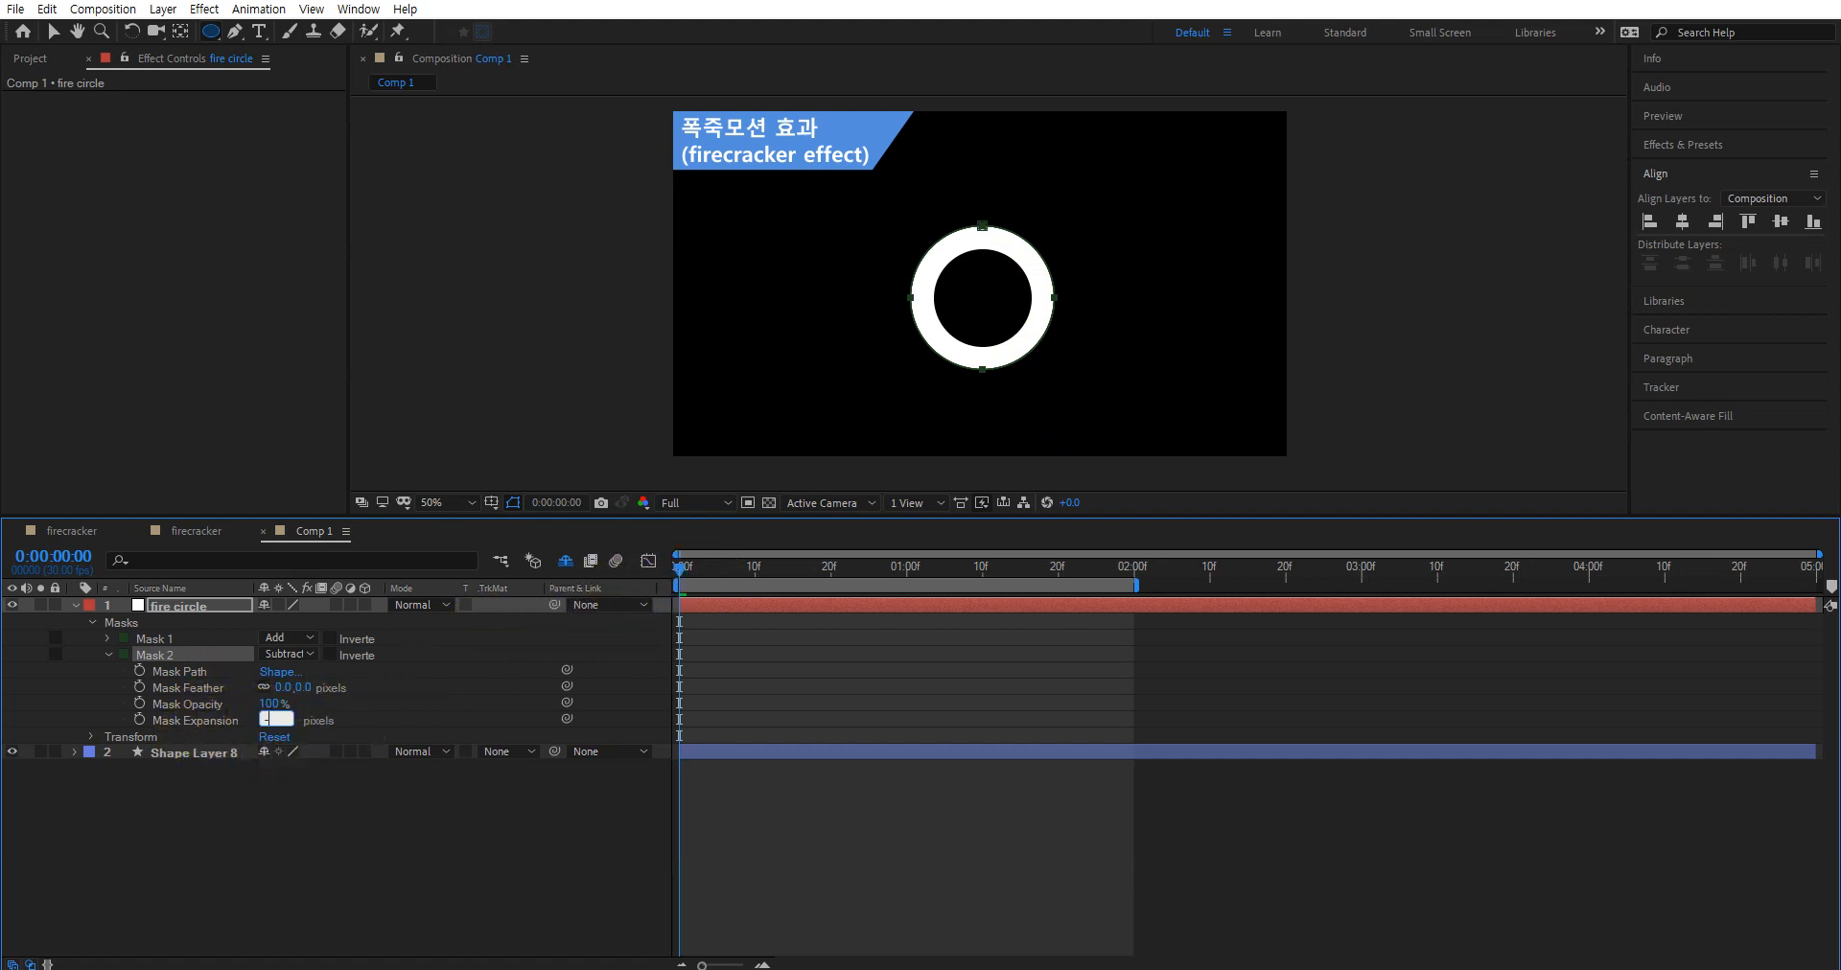
text(-50)
key(Return)
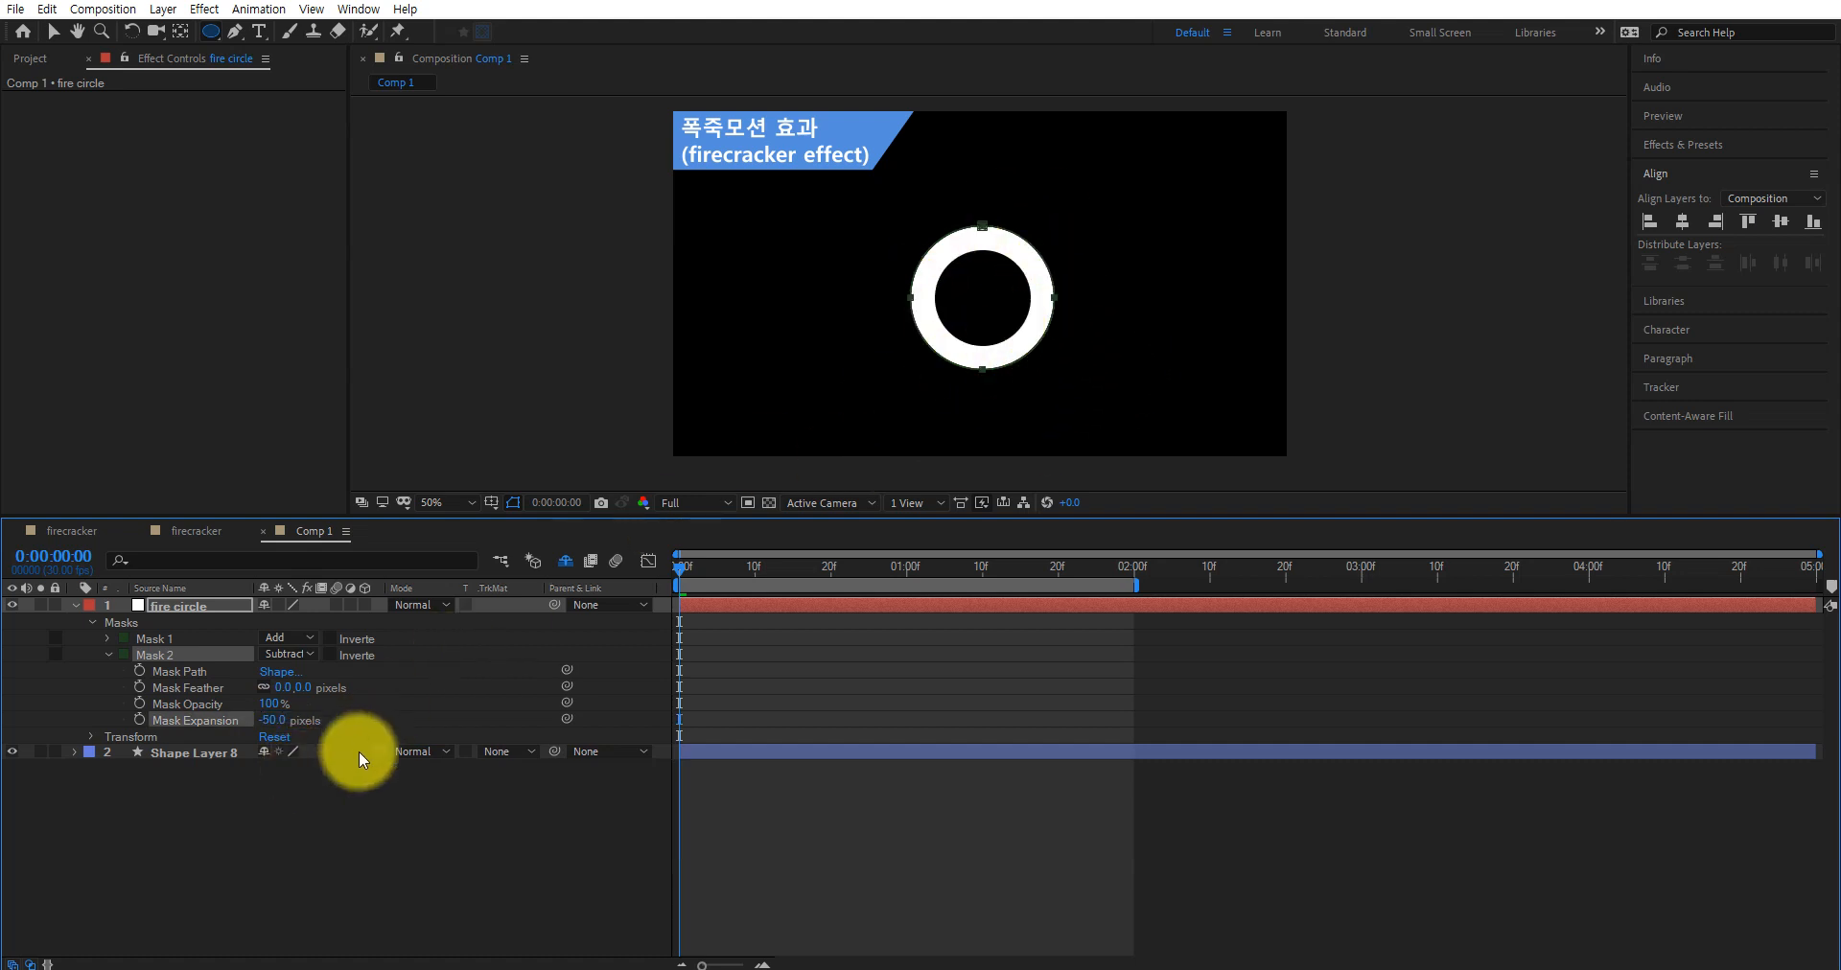
Set Mask 1's Mask Expansion to -50 pixels and add a keyframe for it at 0:00:00:00
click(106, 638)
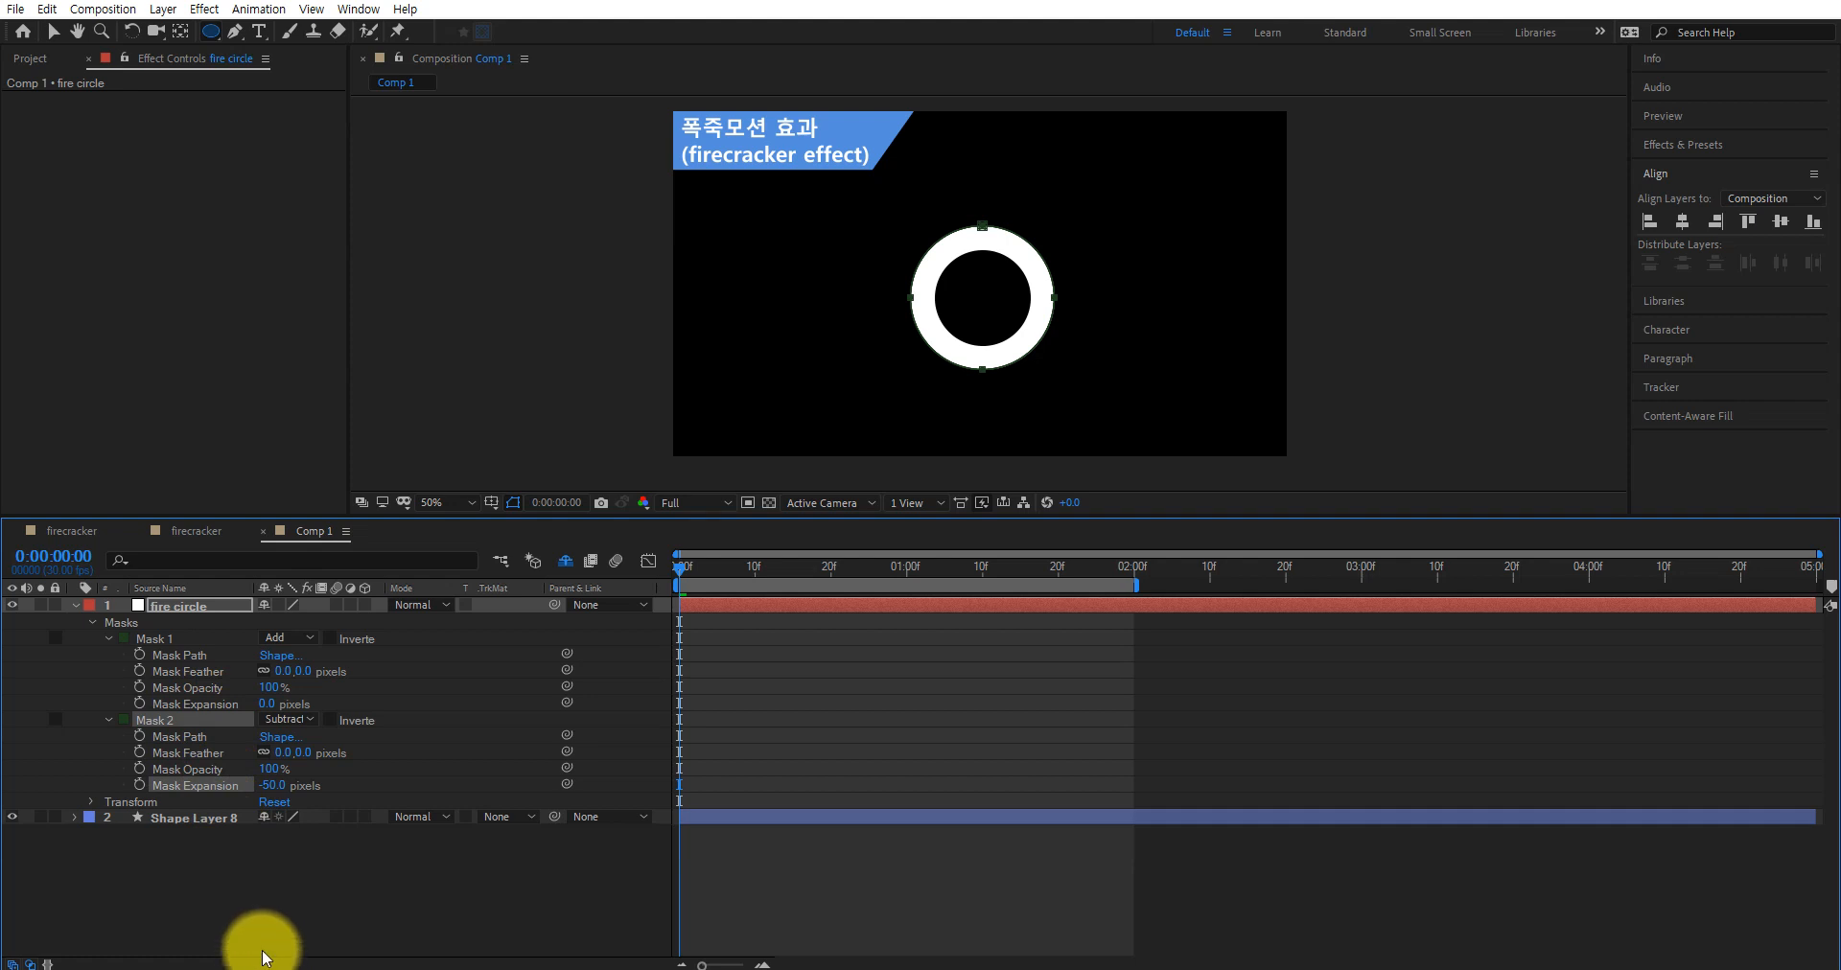
click(156, 638)
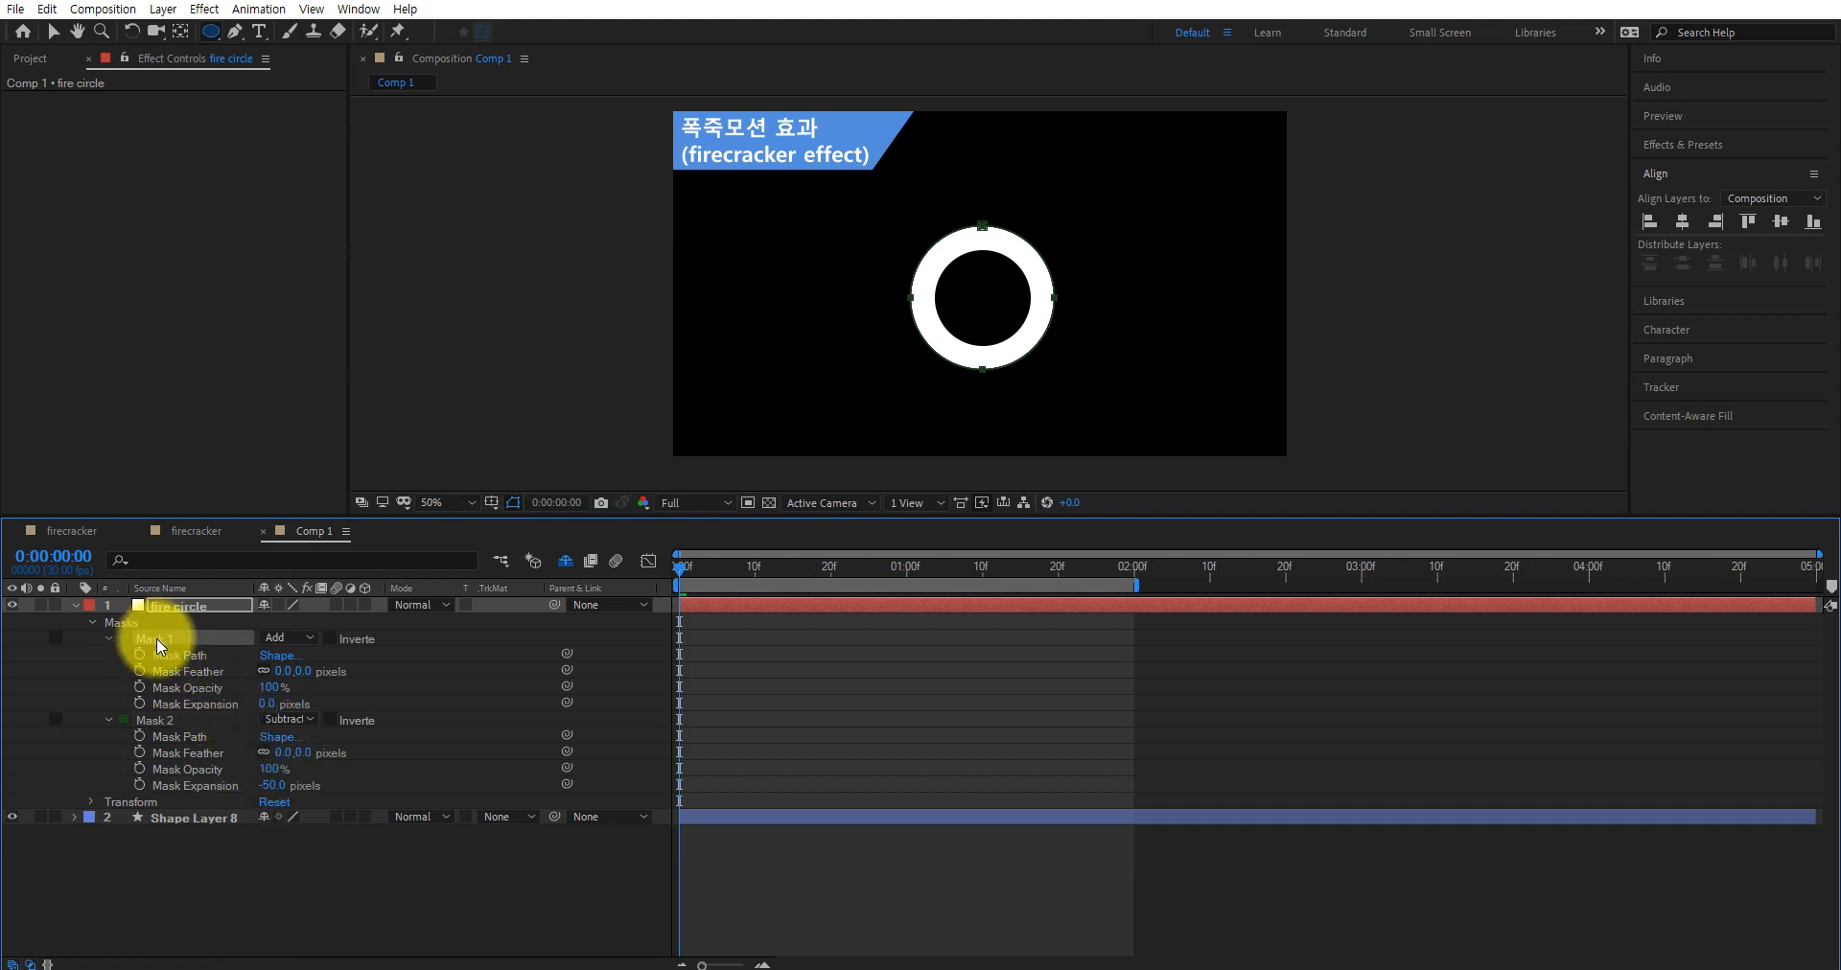
click(164, 788)
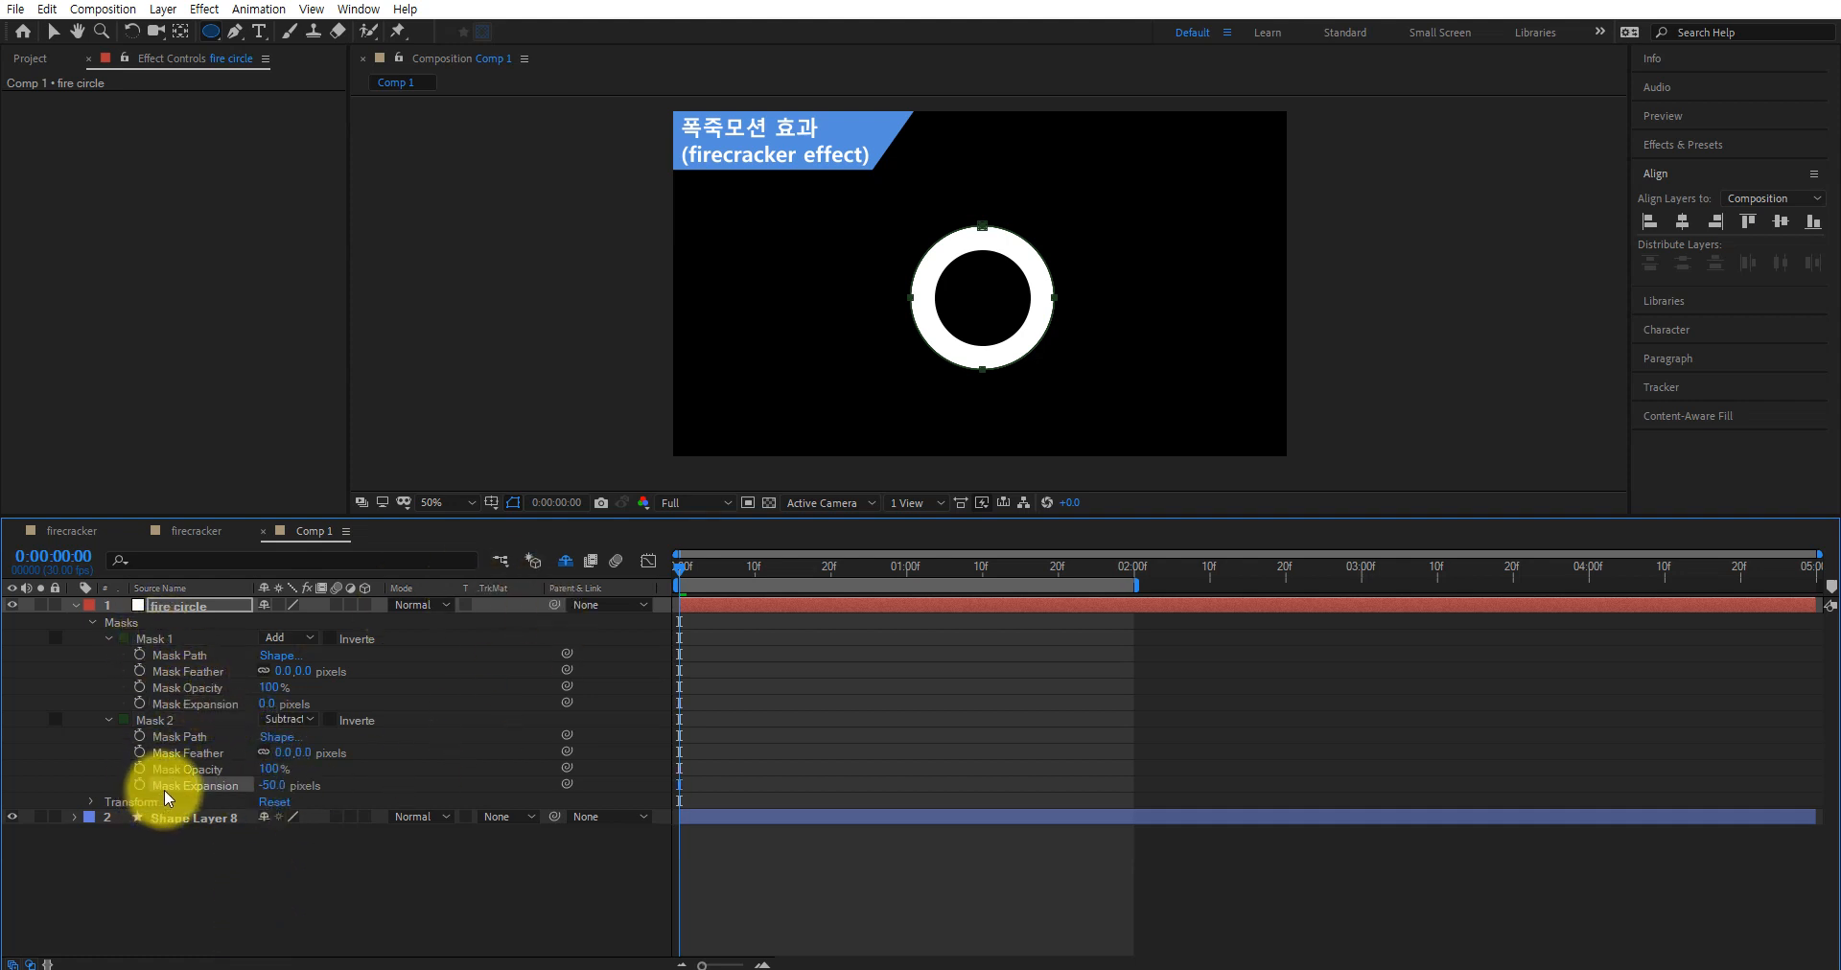
click(177, 705)
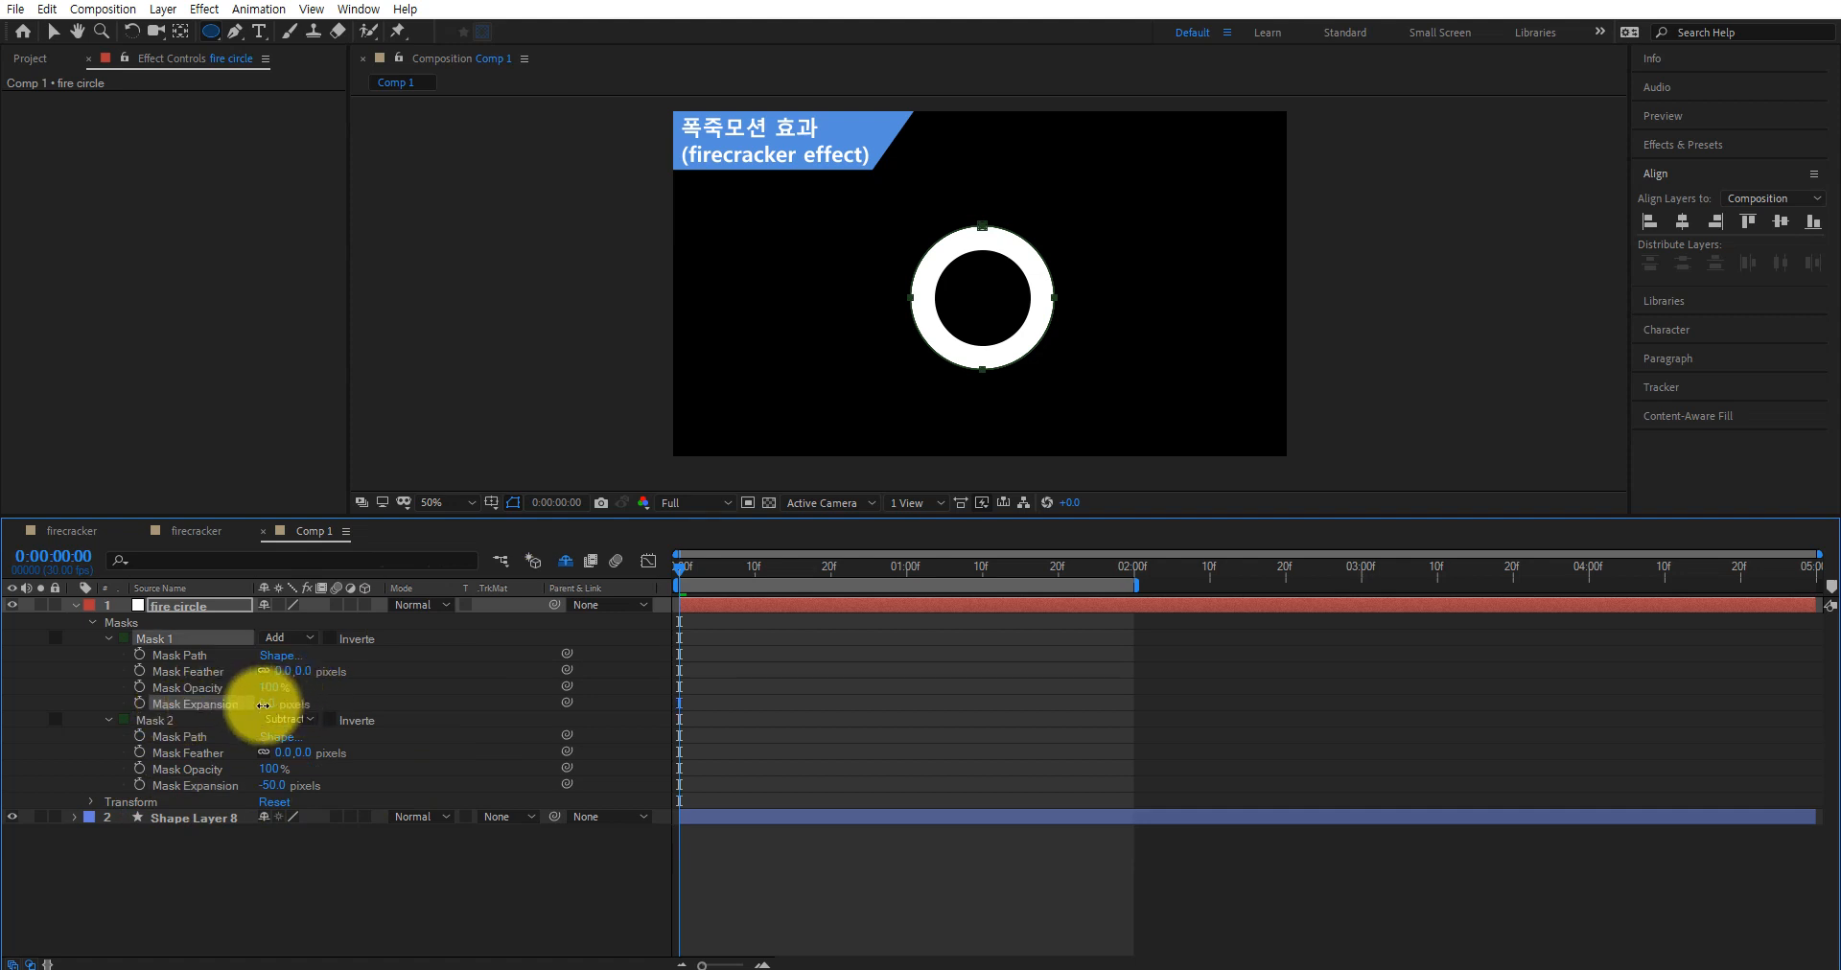
click(266, 704)
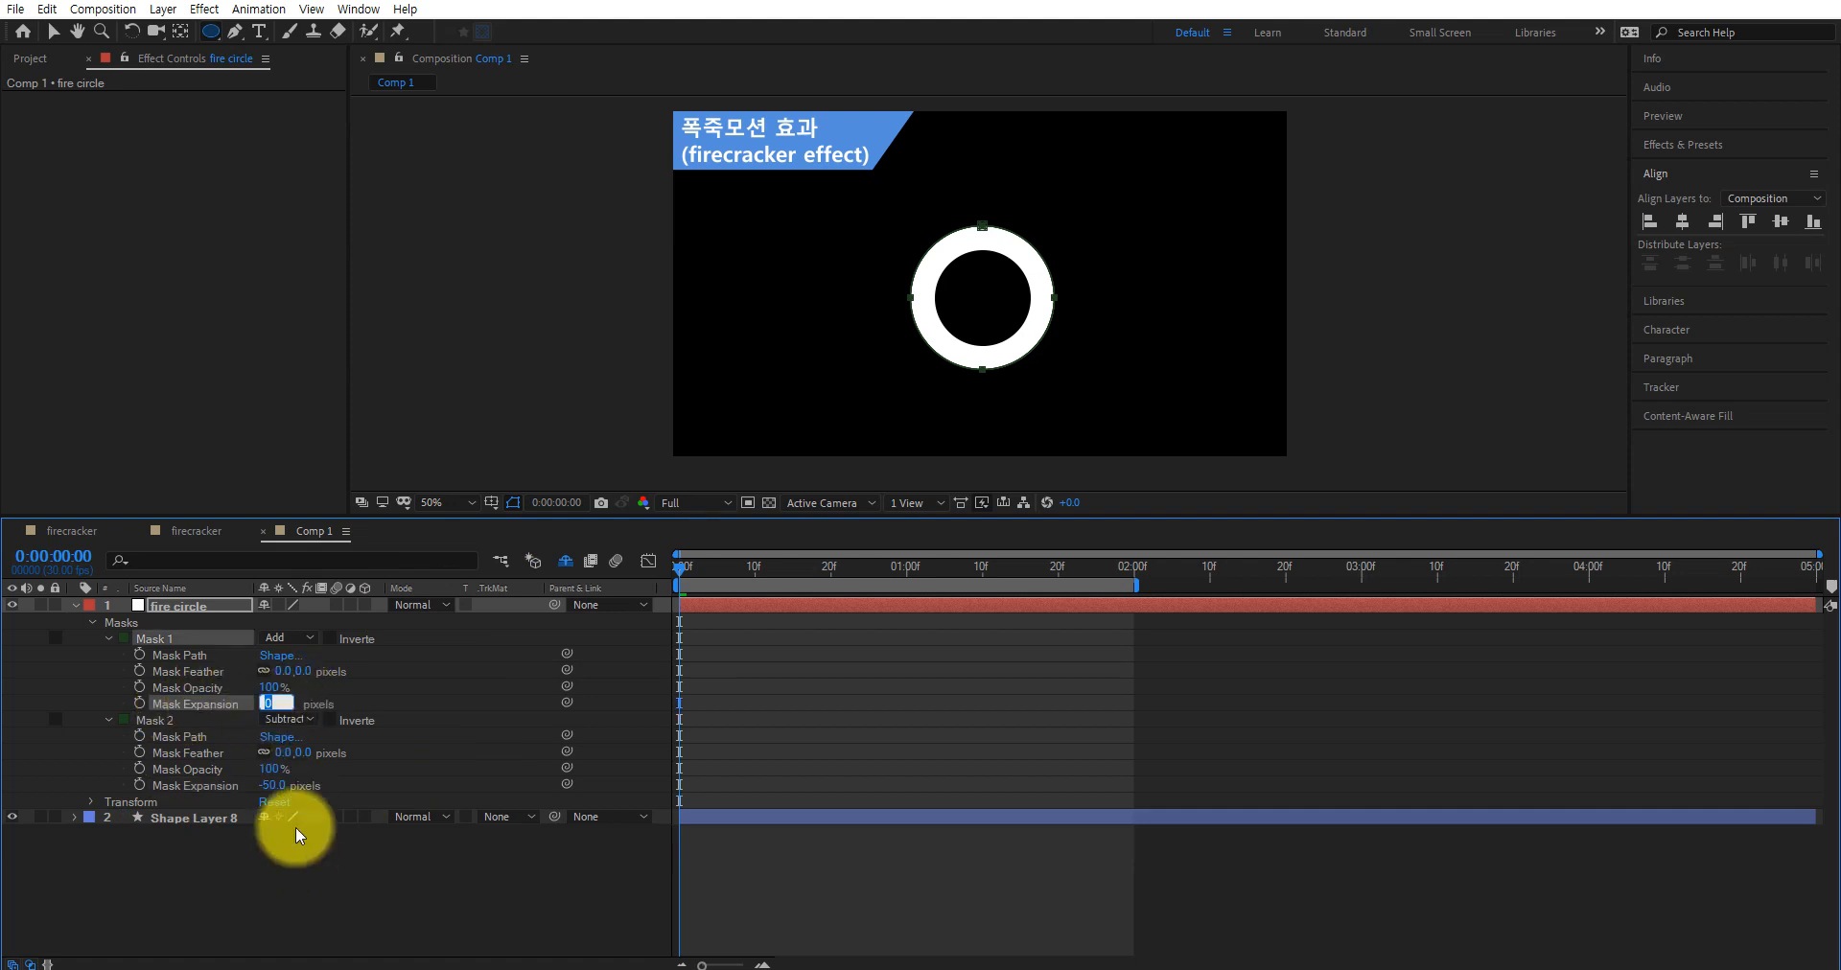
text(-50)
key(Return)
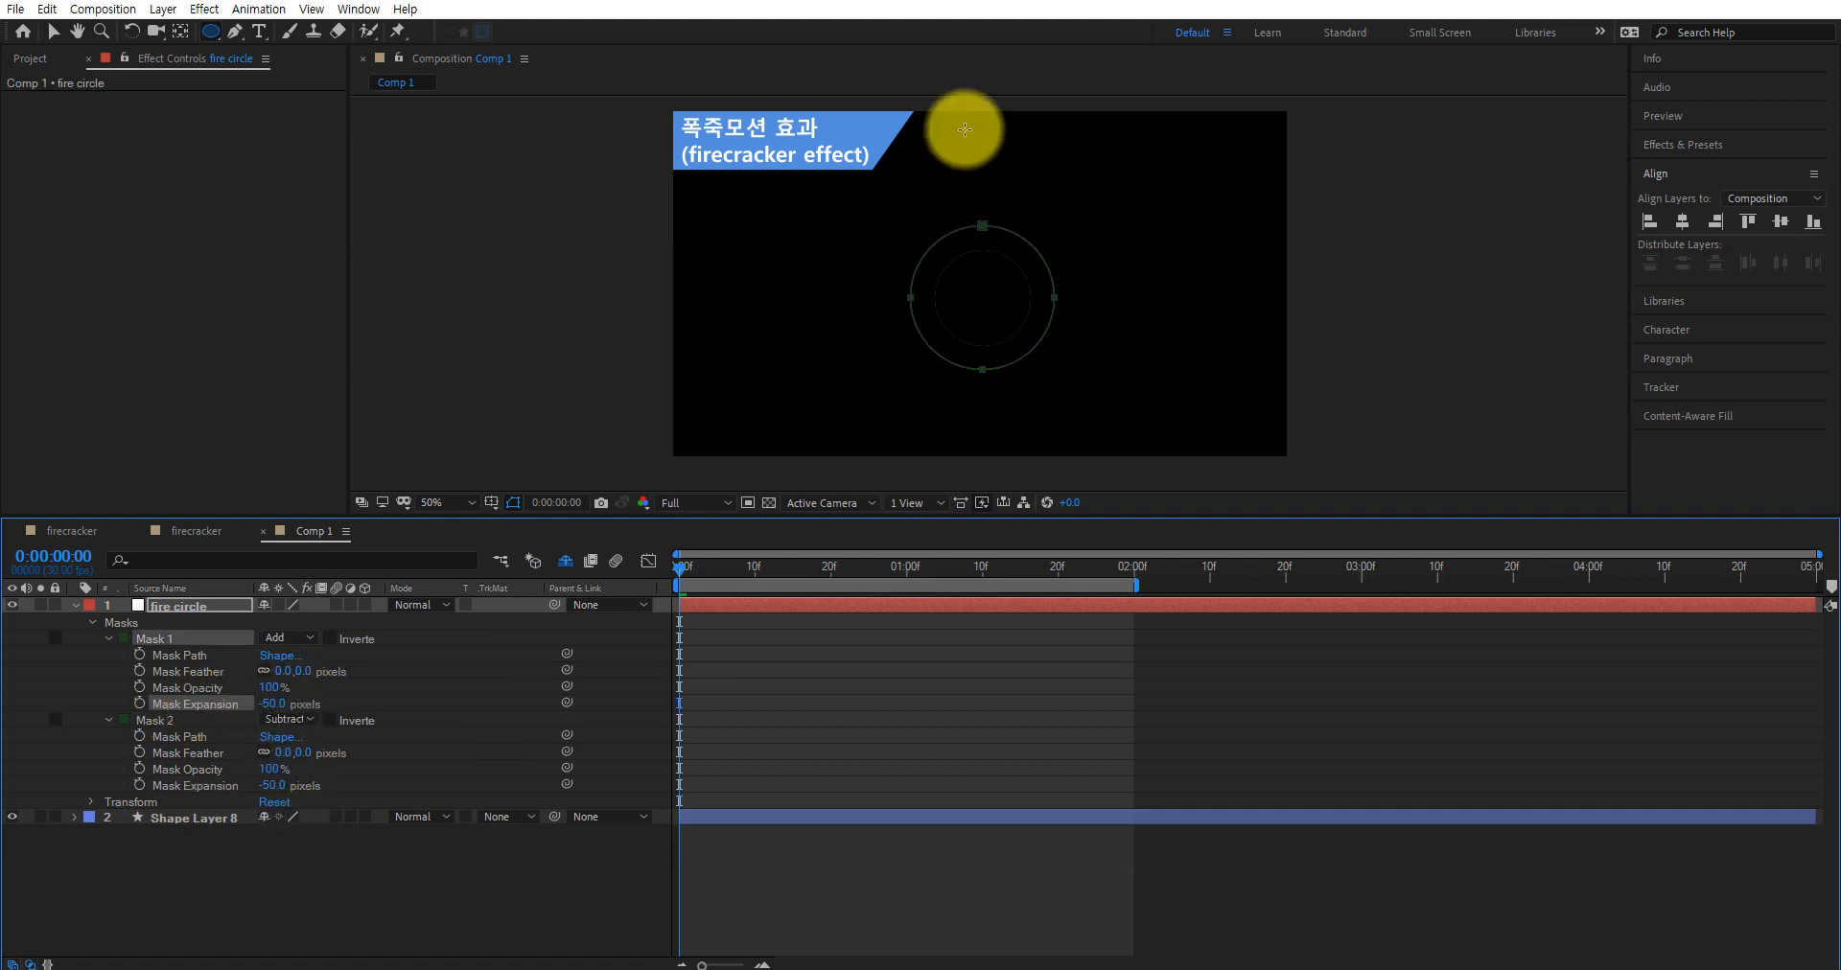
click(140, 704)
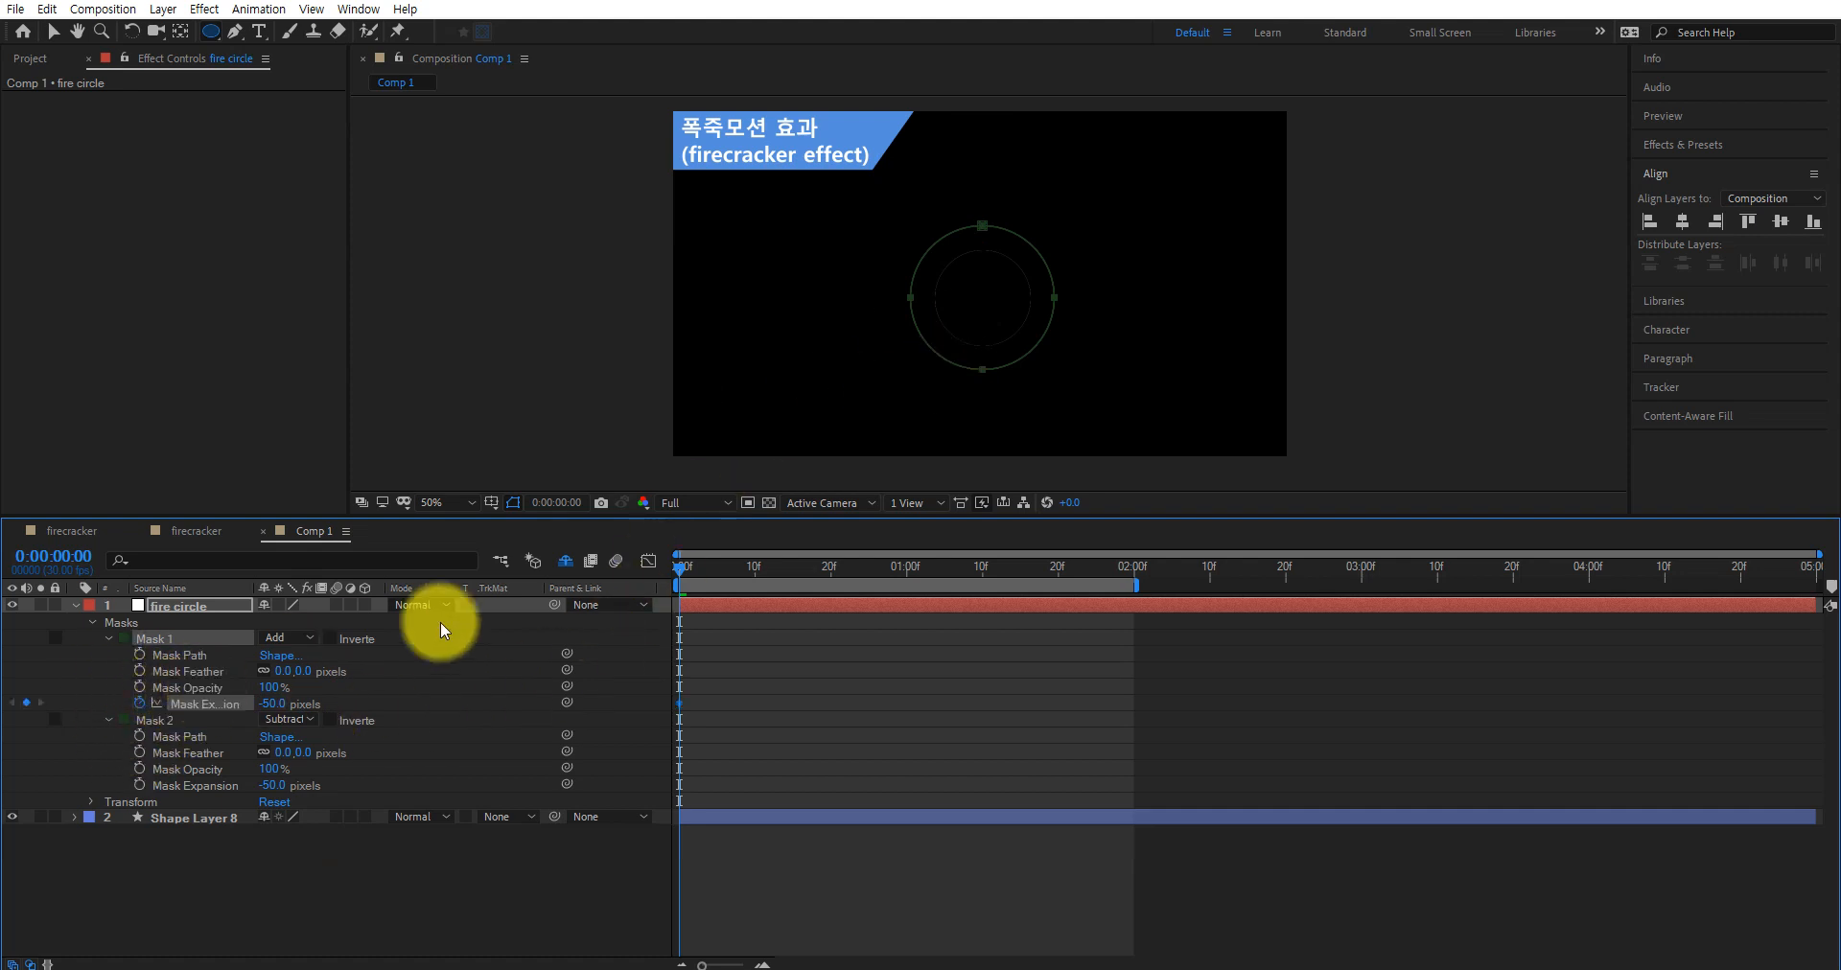
At 0:00:00:10, keyframe Mask 1's Mask Expansion at 0 pixels
drag(681, 568, 755, 579)
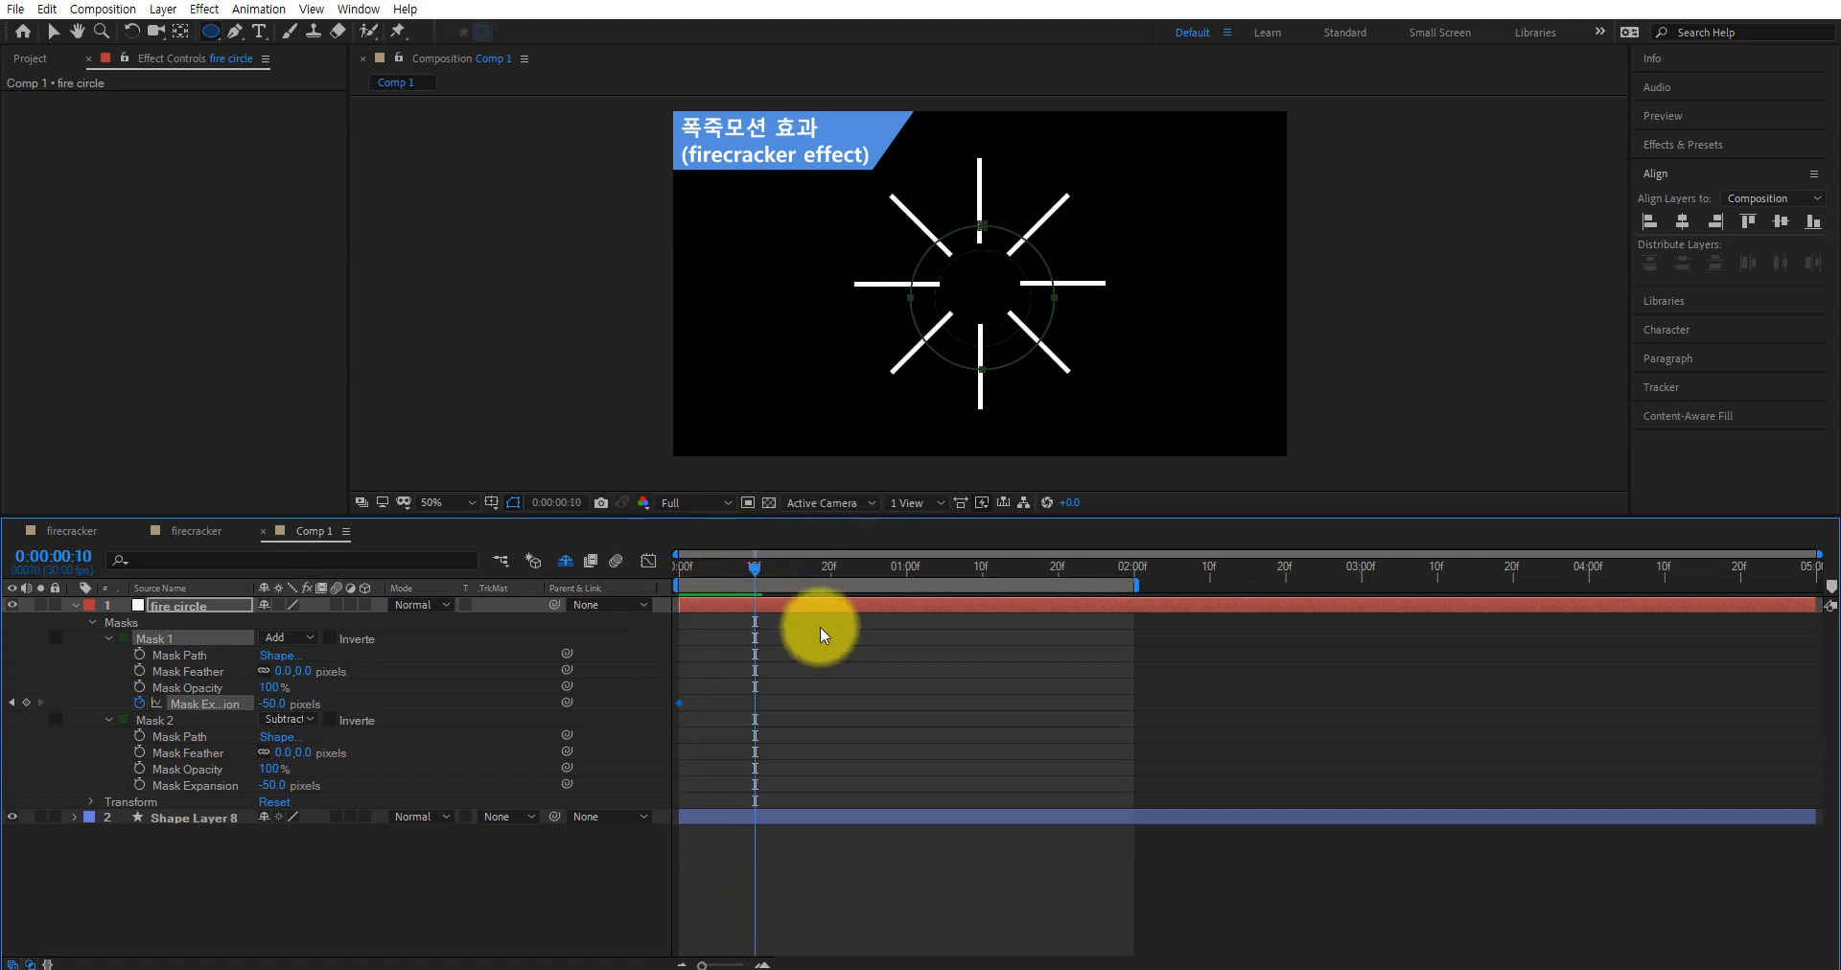
click(270, 704)
text(0)
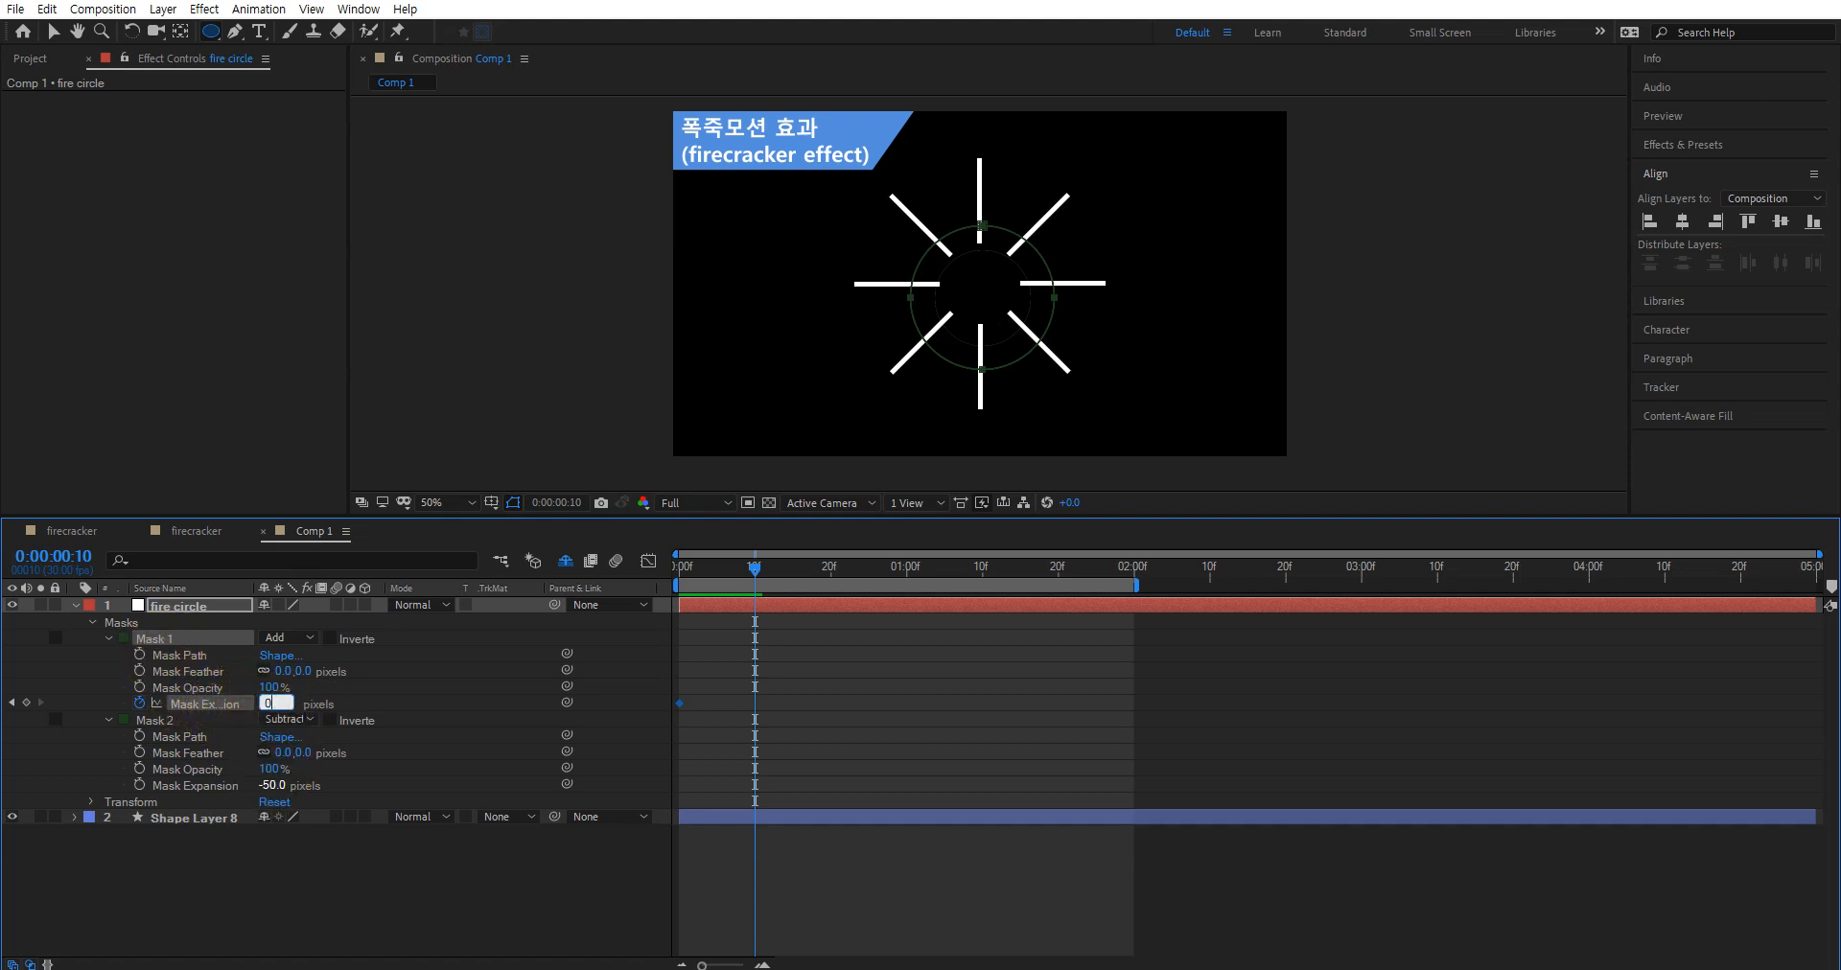
key(Return)
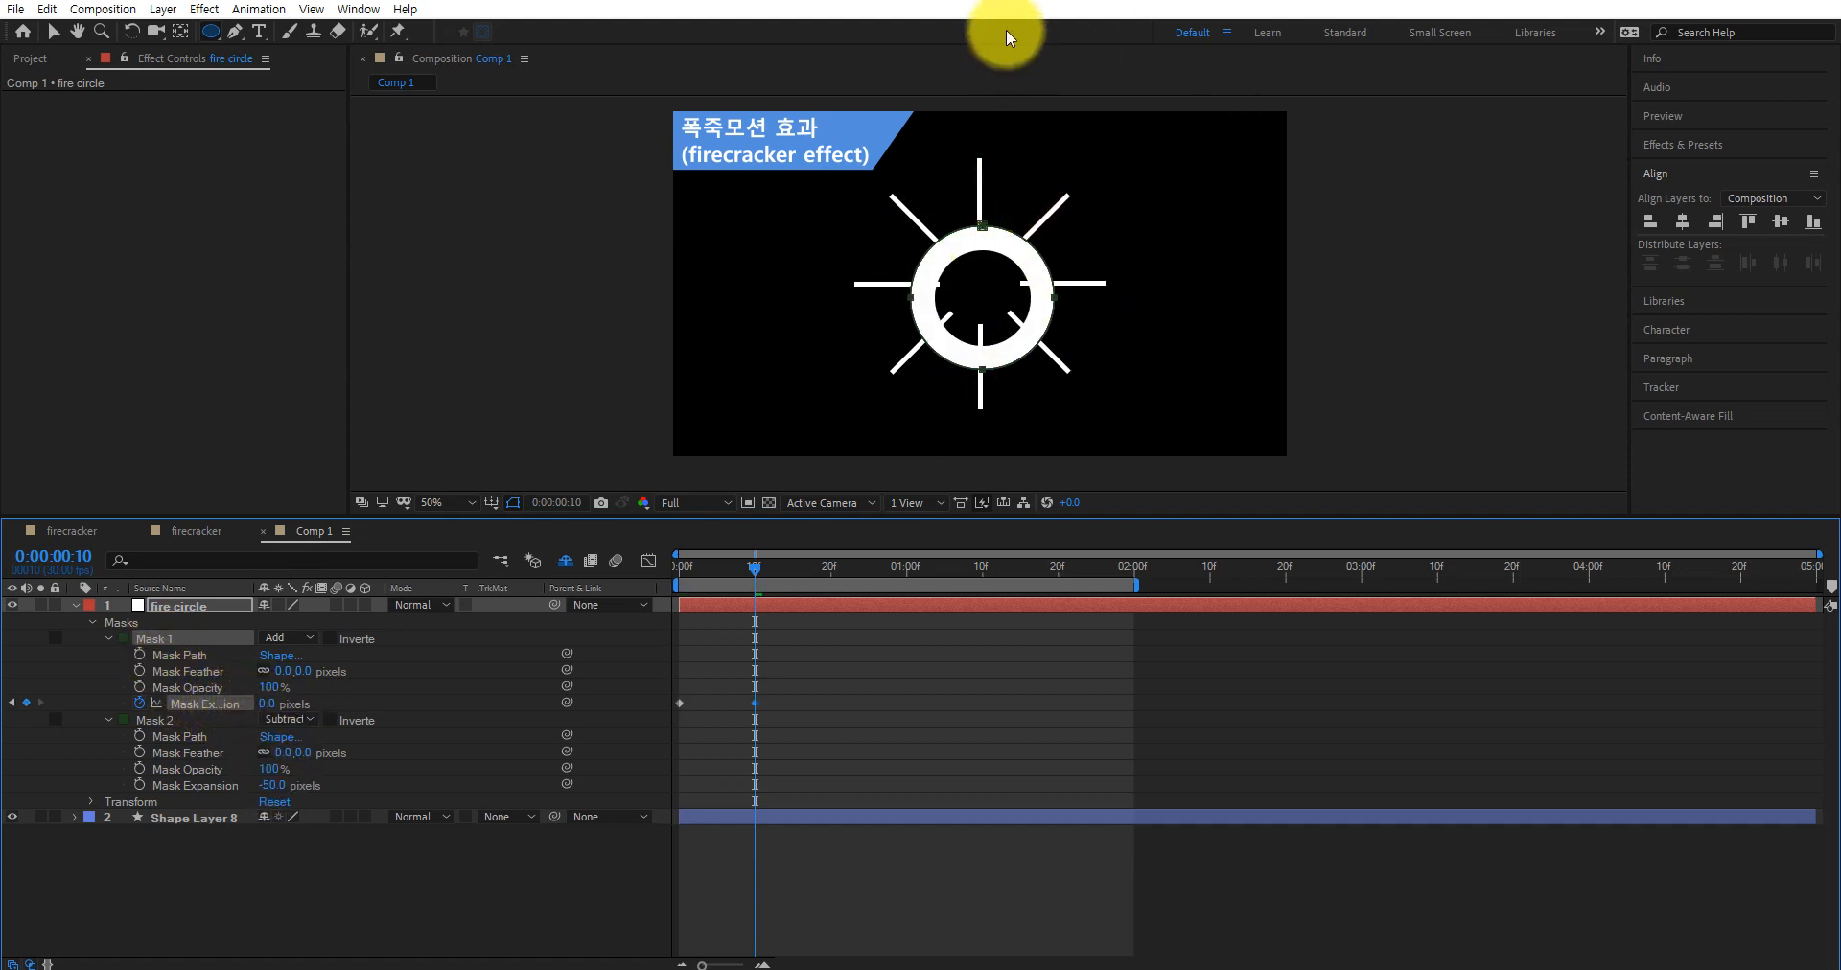
mouse_move(754, 571)
mouse_down()
mouse_move(646, 586)
mouse_move(766, 584)
mouse_move(683, 591)
mouse_move(756, 596)
mouse_up()
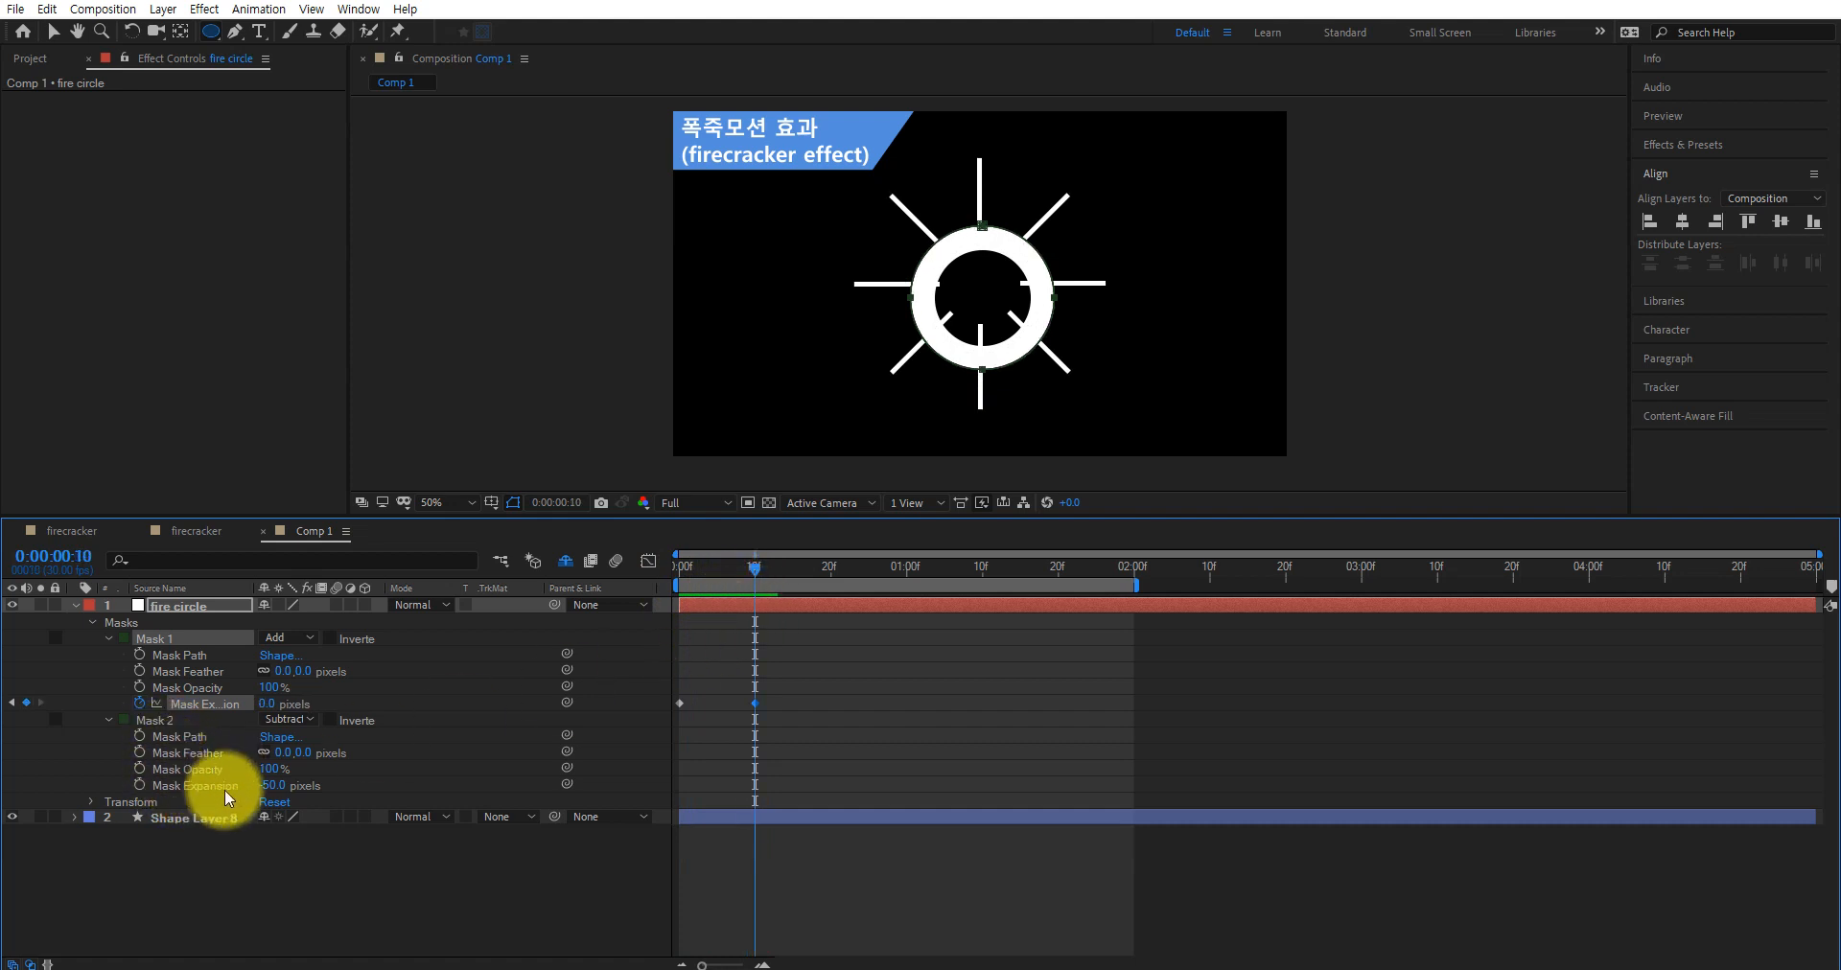
Keyframe Mask 2's Mask Expansion at -50 pixels at 0:00:00:10 and at 0 pixels at 0:00:00:20
click(140, 785)
drag(761, 572, 832, 582)
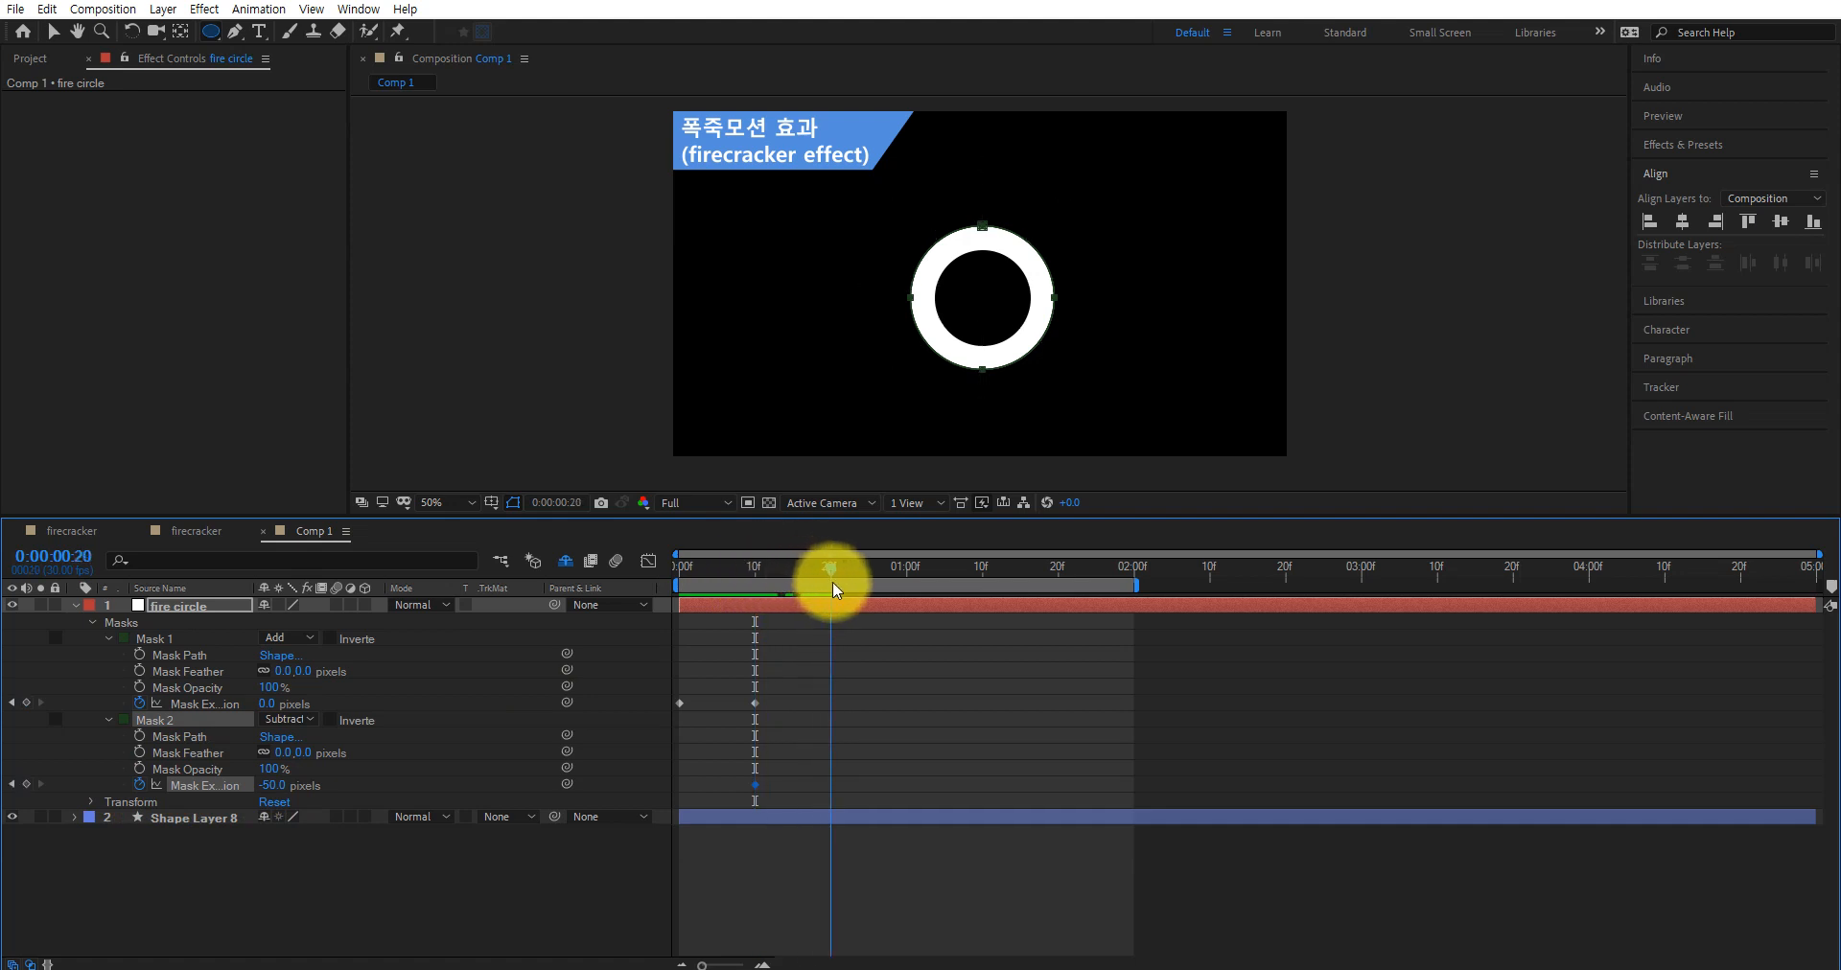
click(278, 788)
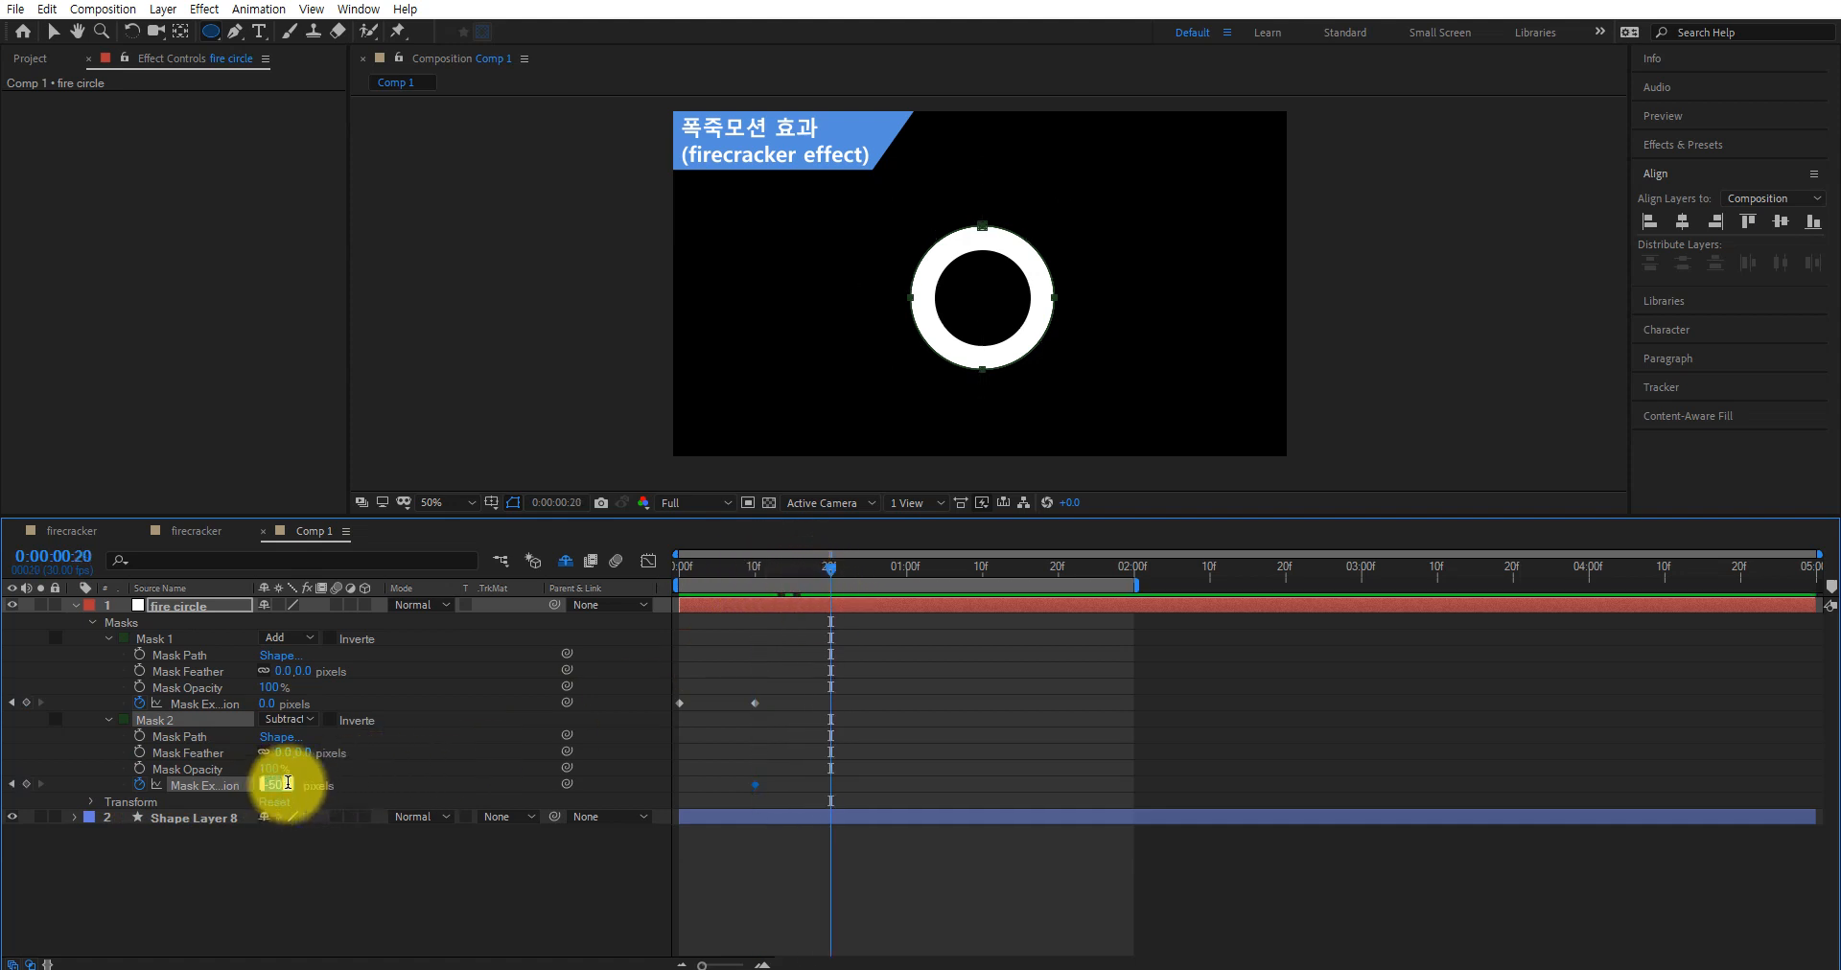
text(0)
key(Return)
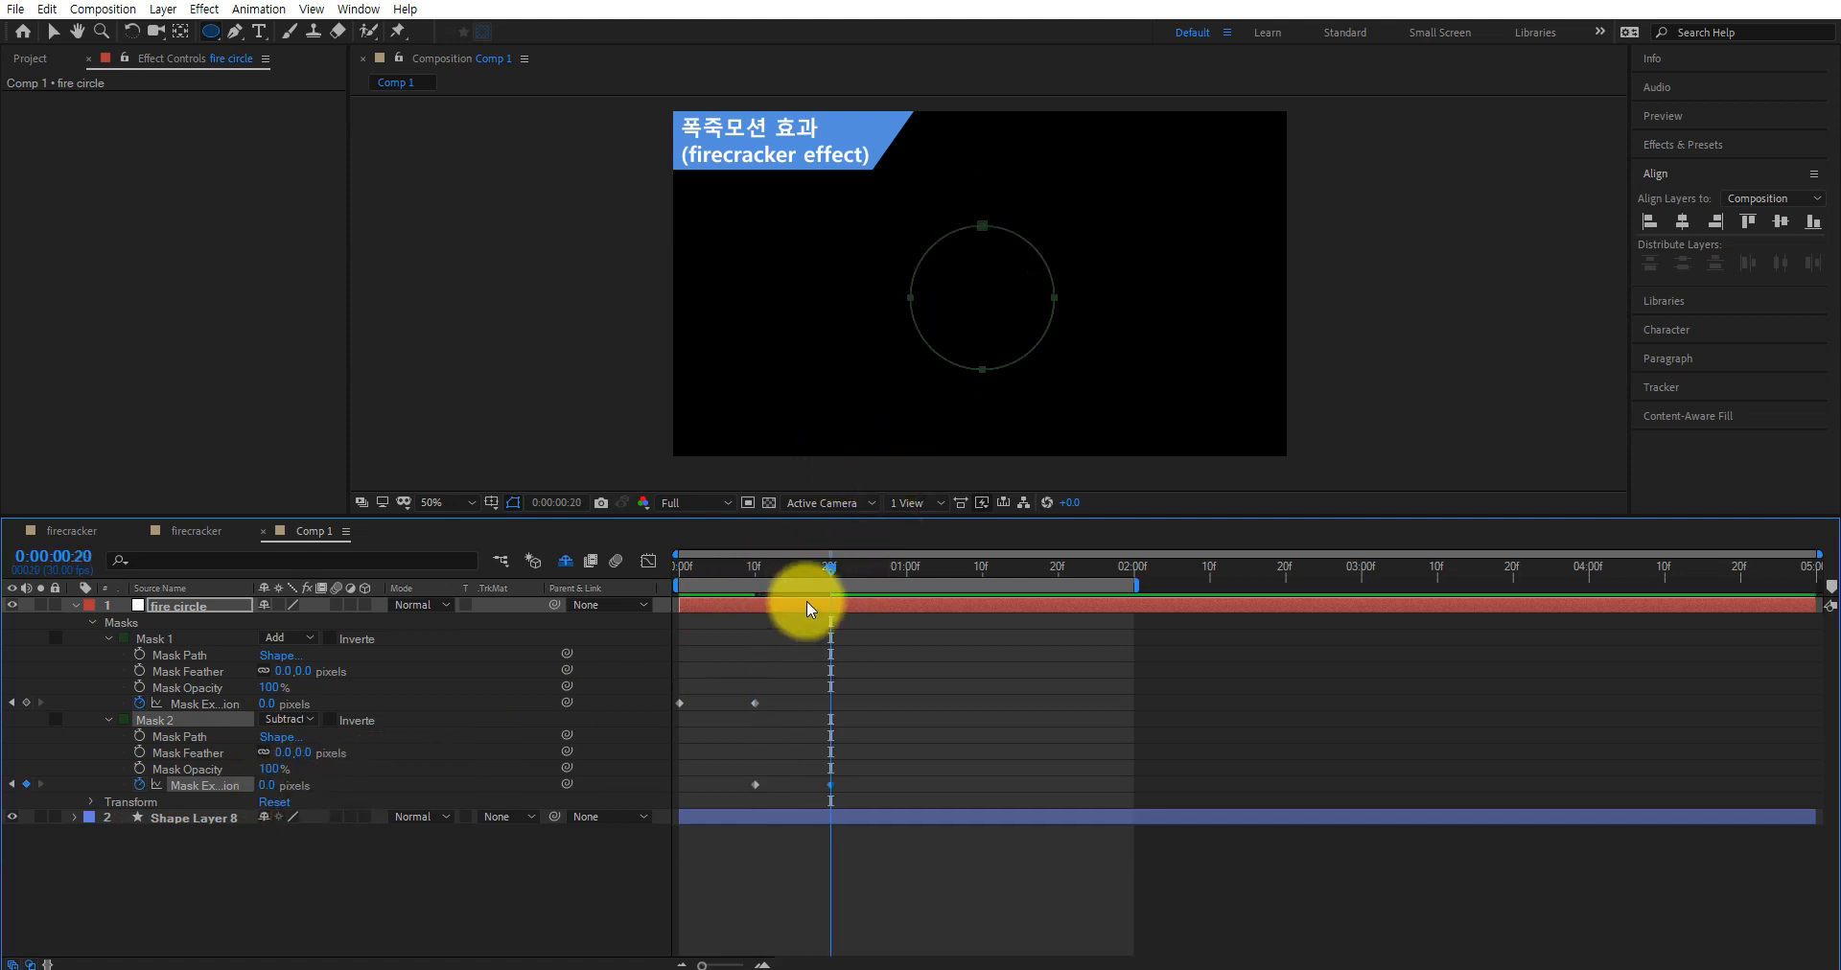
Apply Easy Ease to the last Mask Expansion keyframe of both Mask 1 and Mask 2
drag(832, 568, 654, 608)
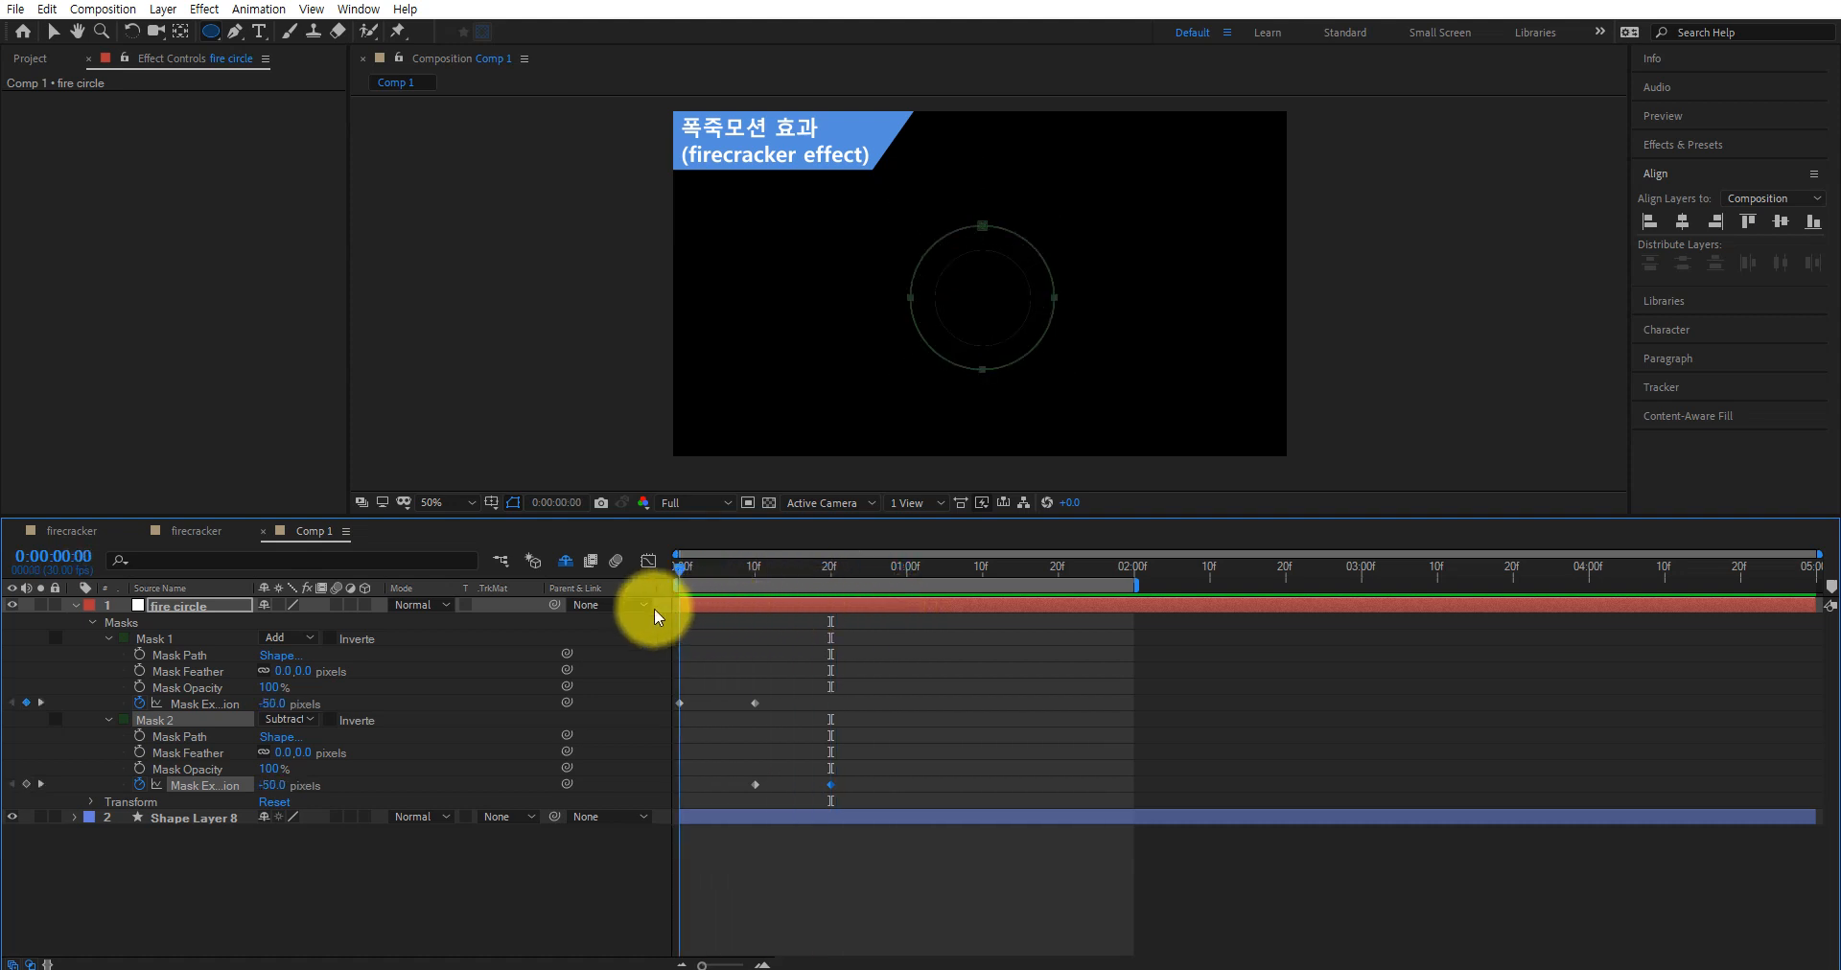
click(754, 702)
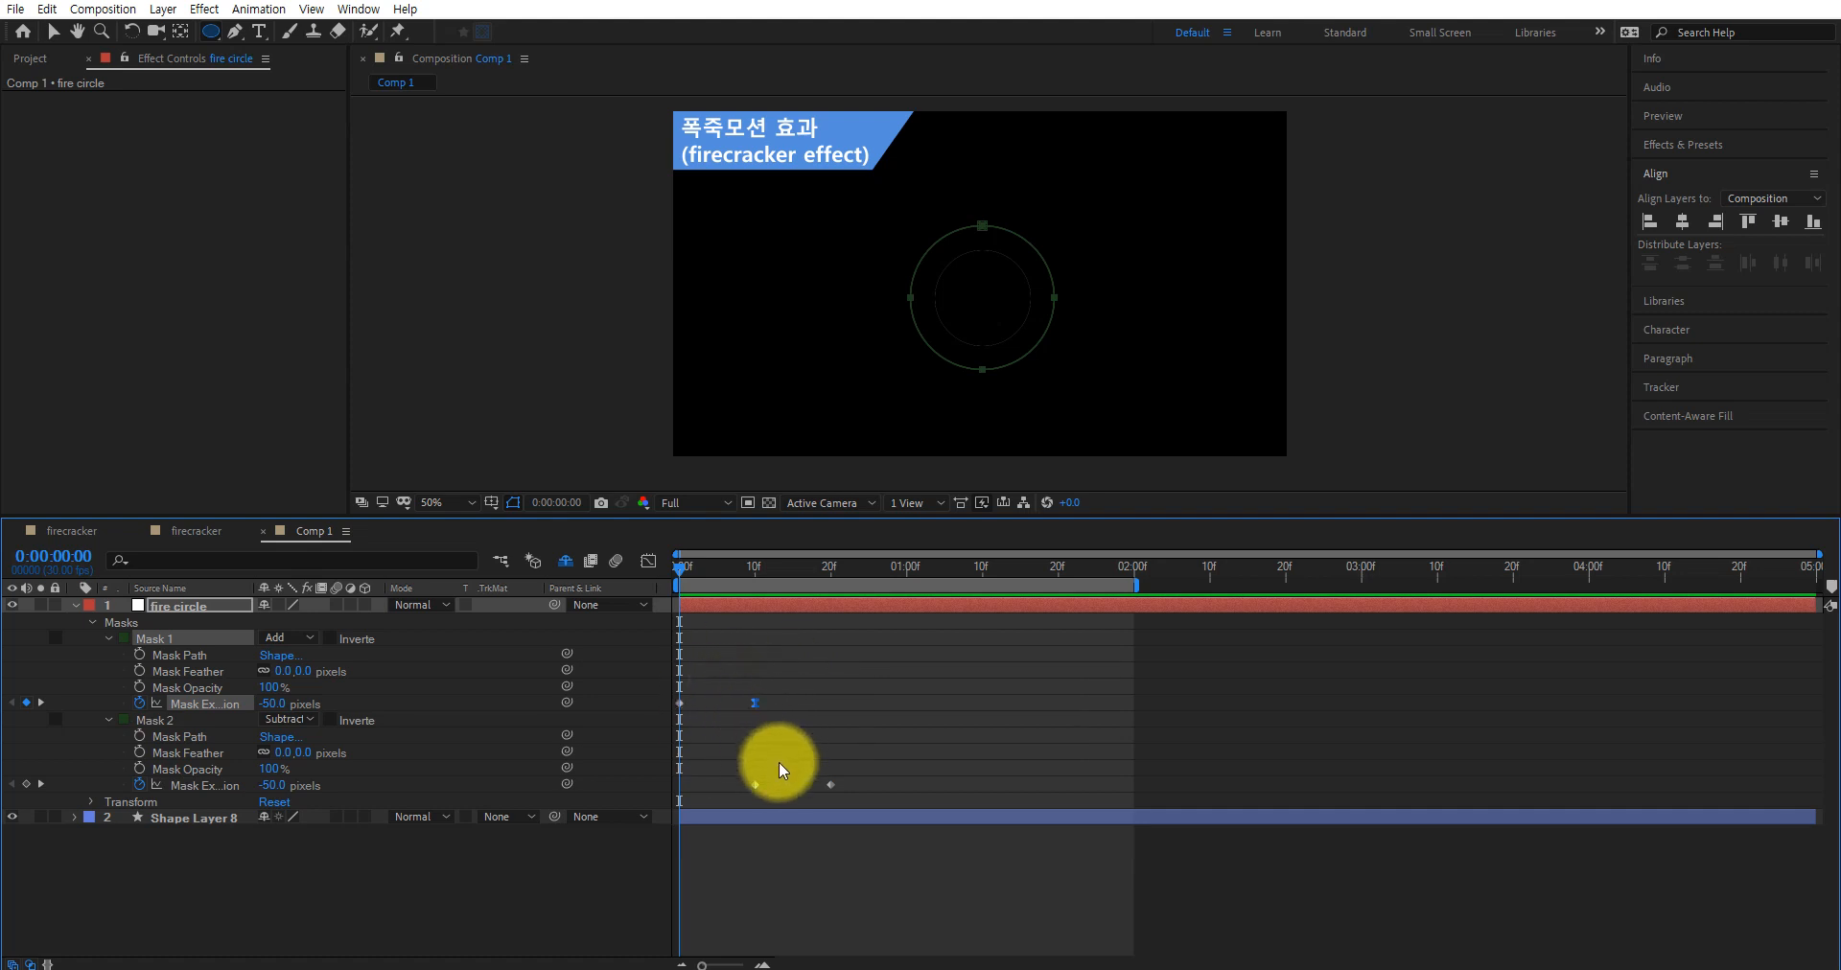
key(F9)
click(830, 784)
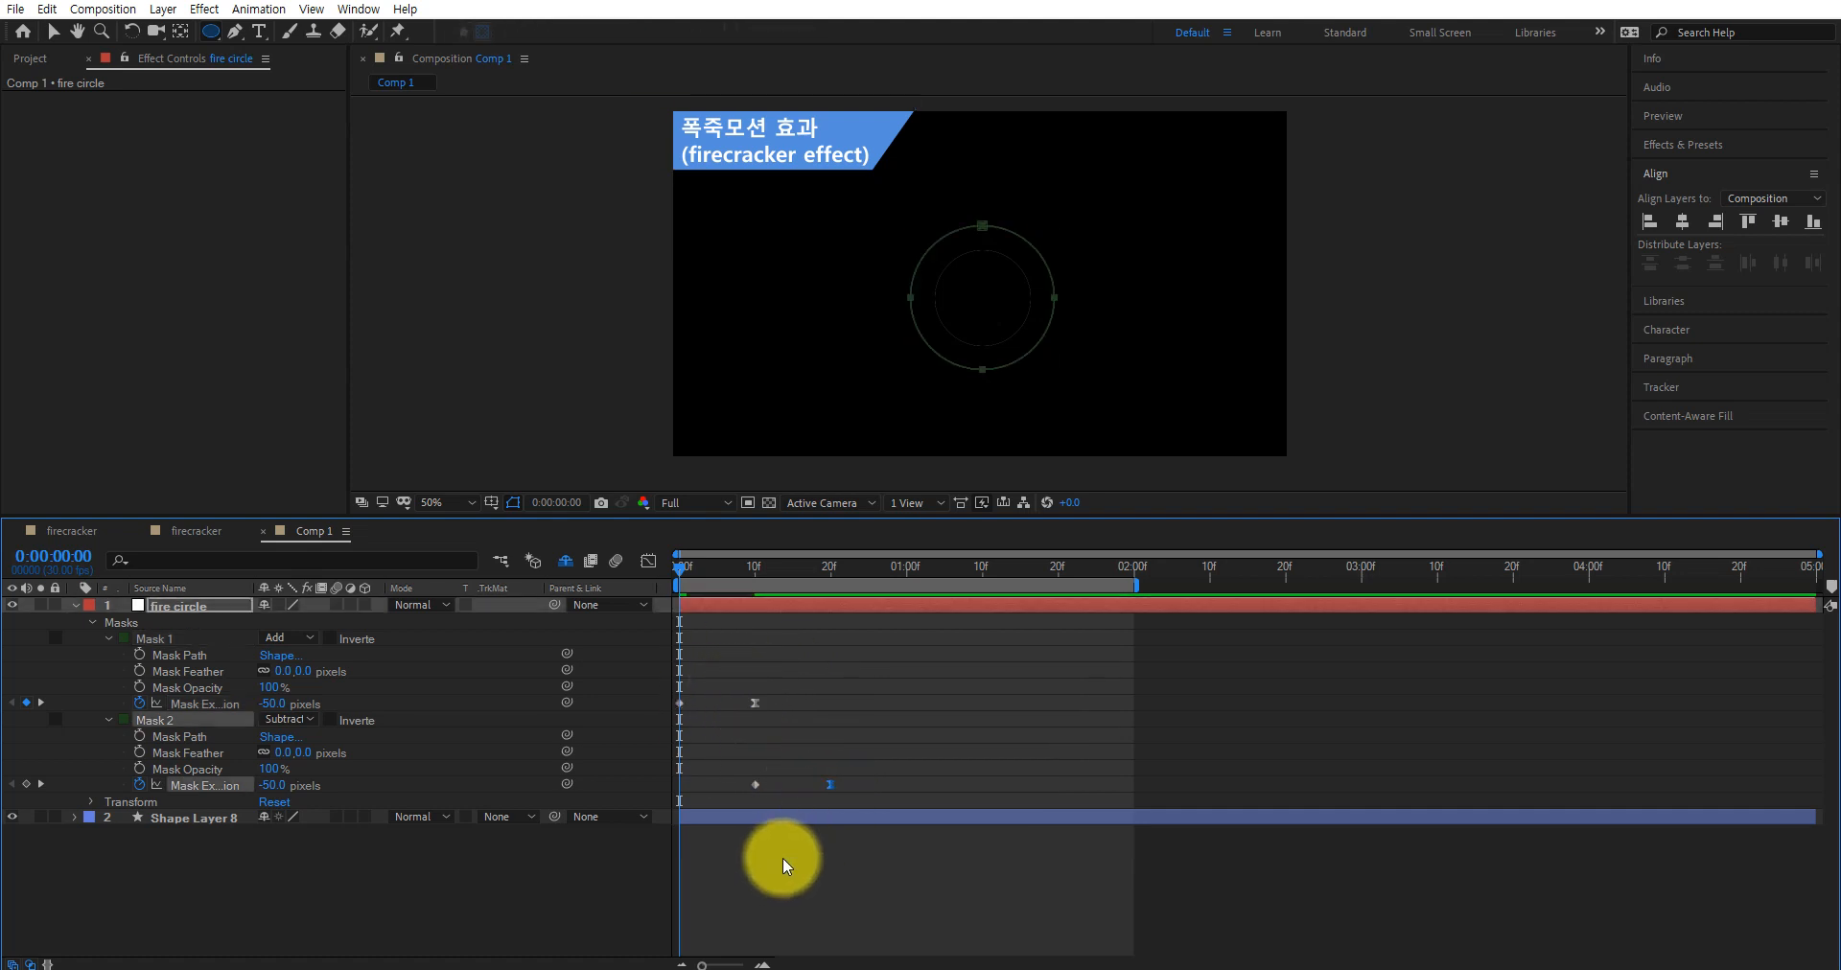
key(F9)
Preview the ring expansion together with the line burst several times from 0:00:00:00
key(space)
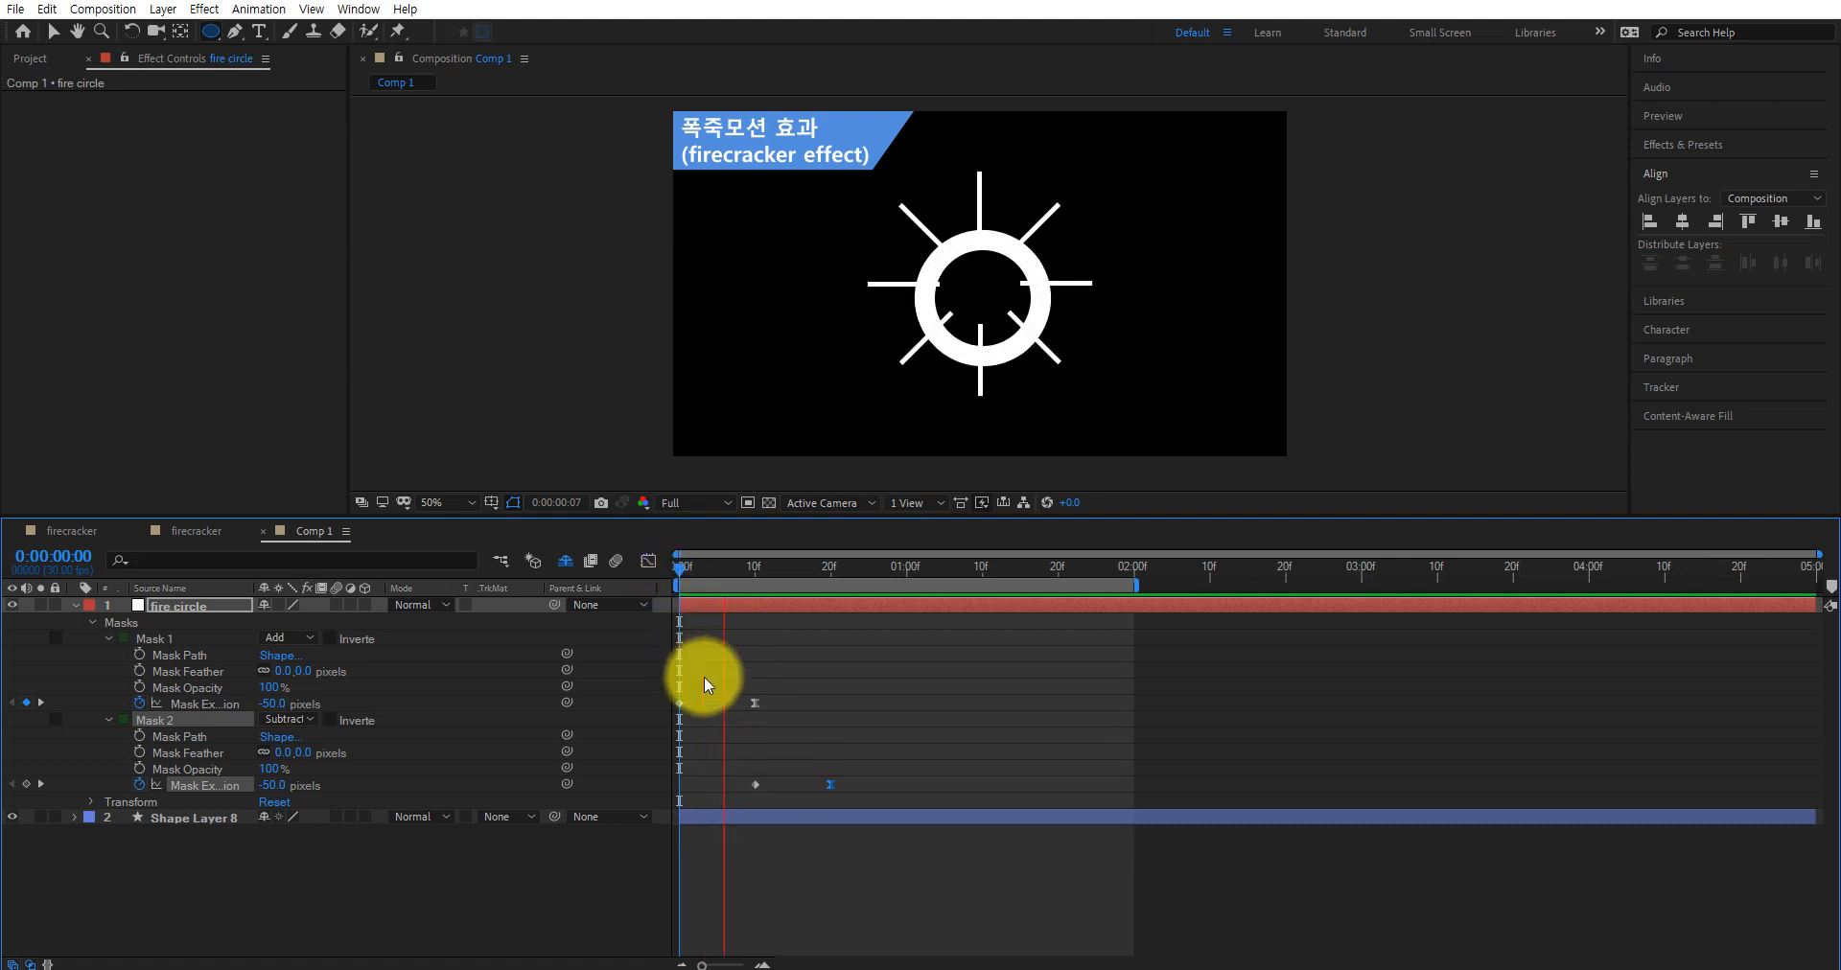
key(space)
drag(728, 566, 634, 586)
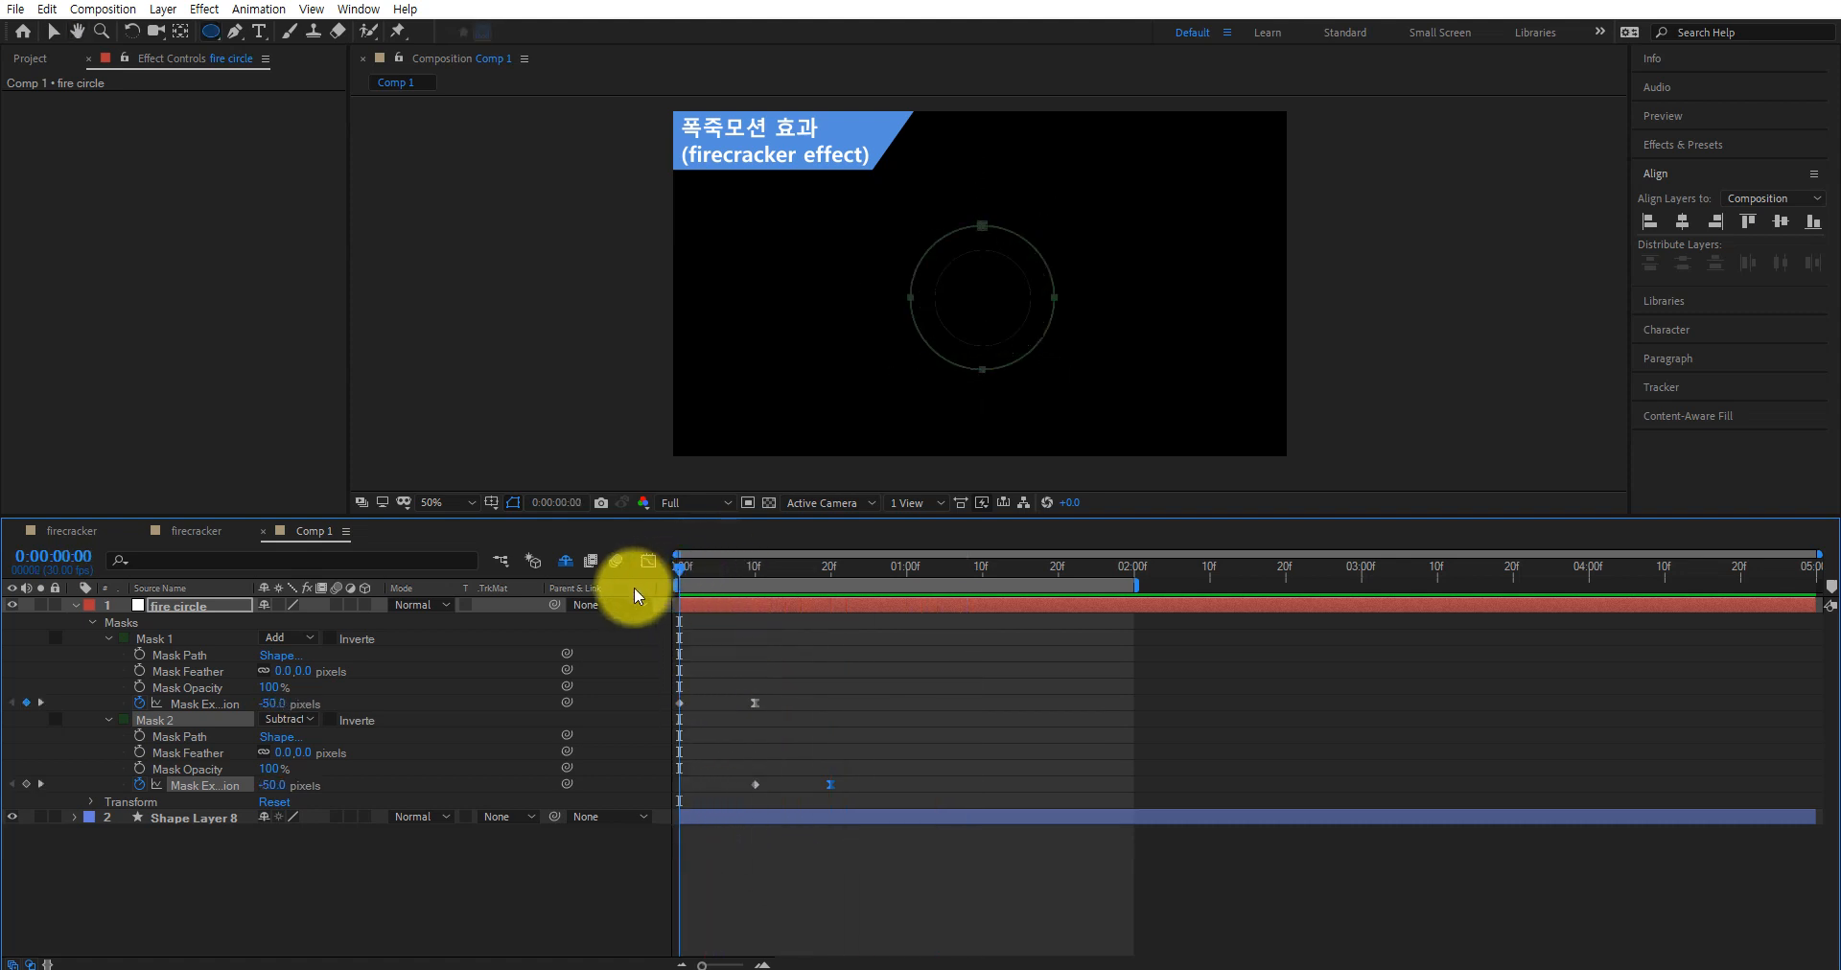
key(space)
key(space)
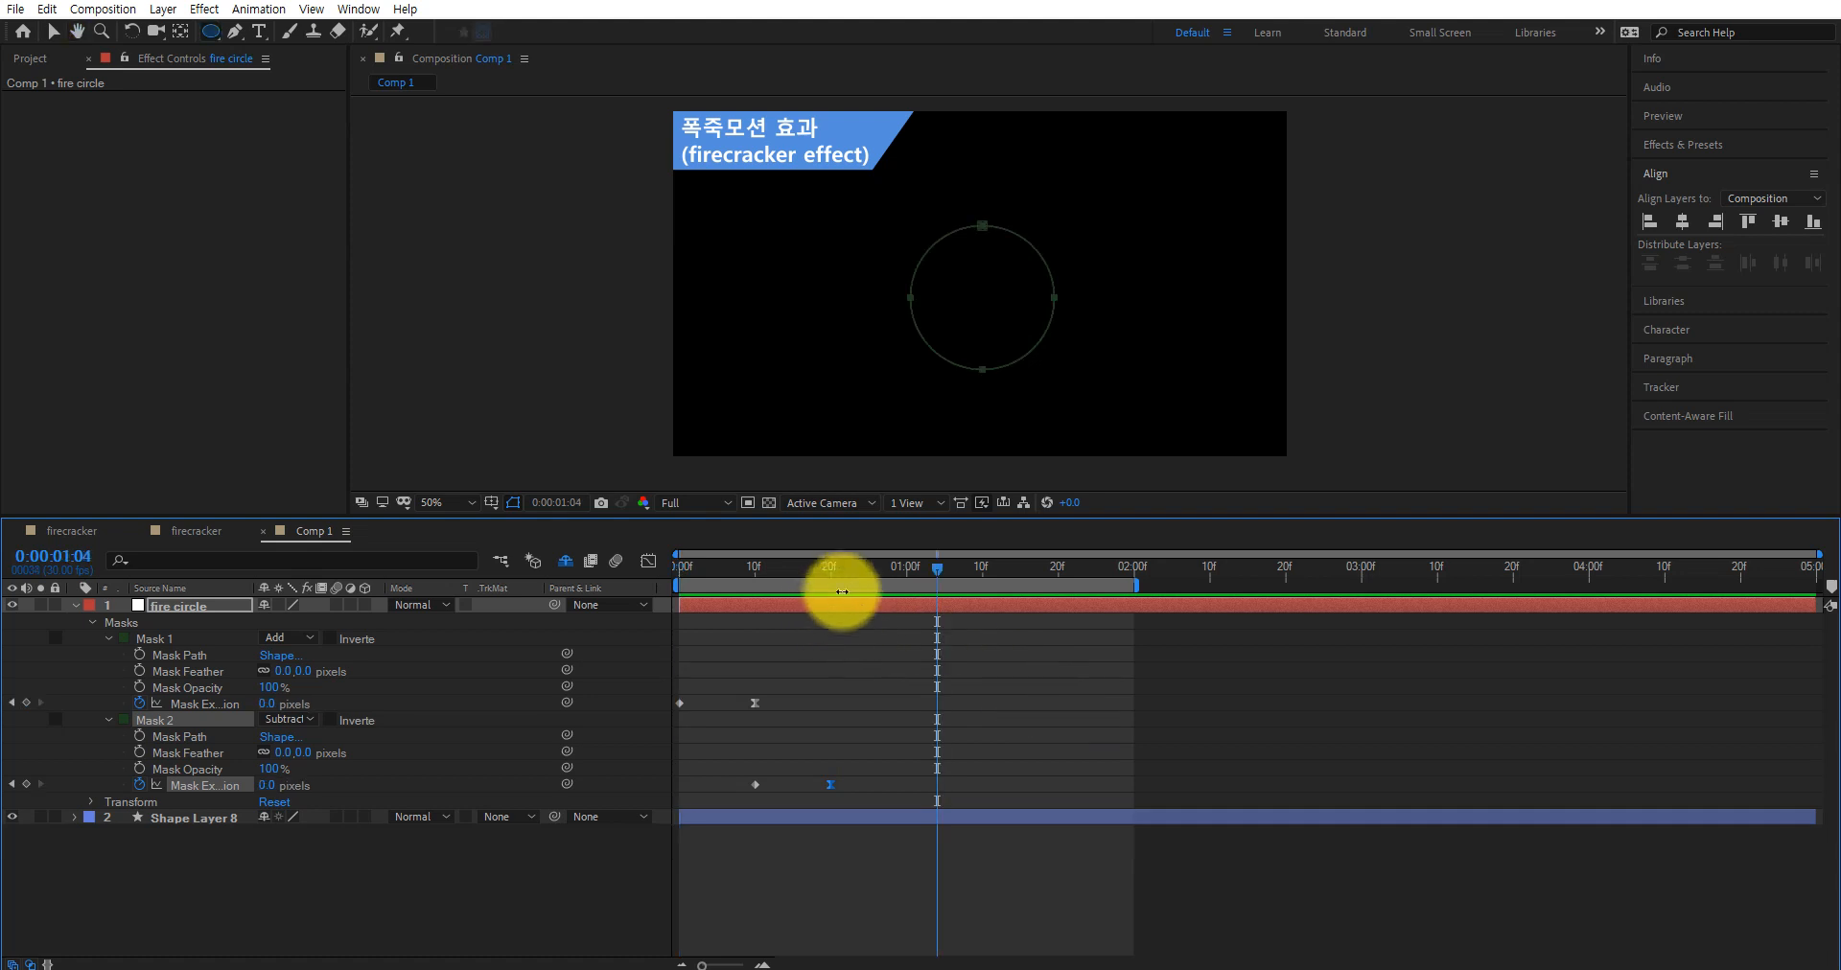
key(space)
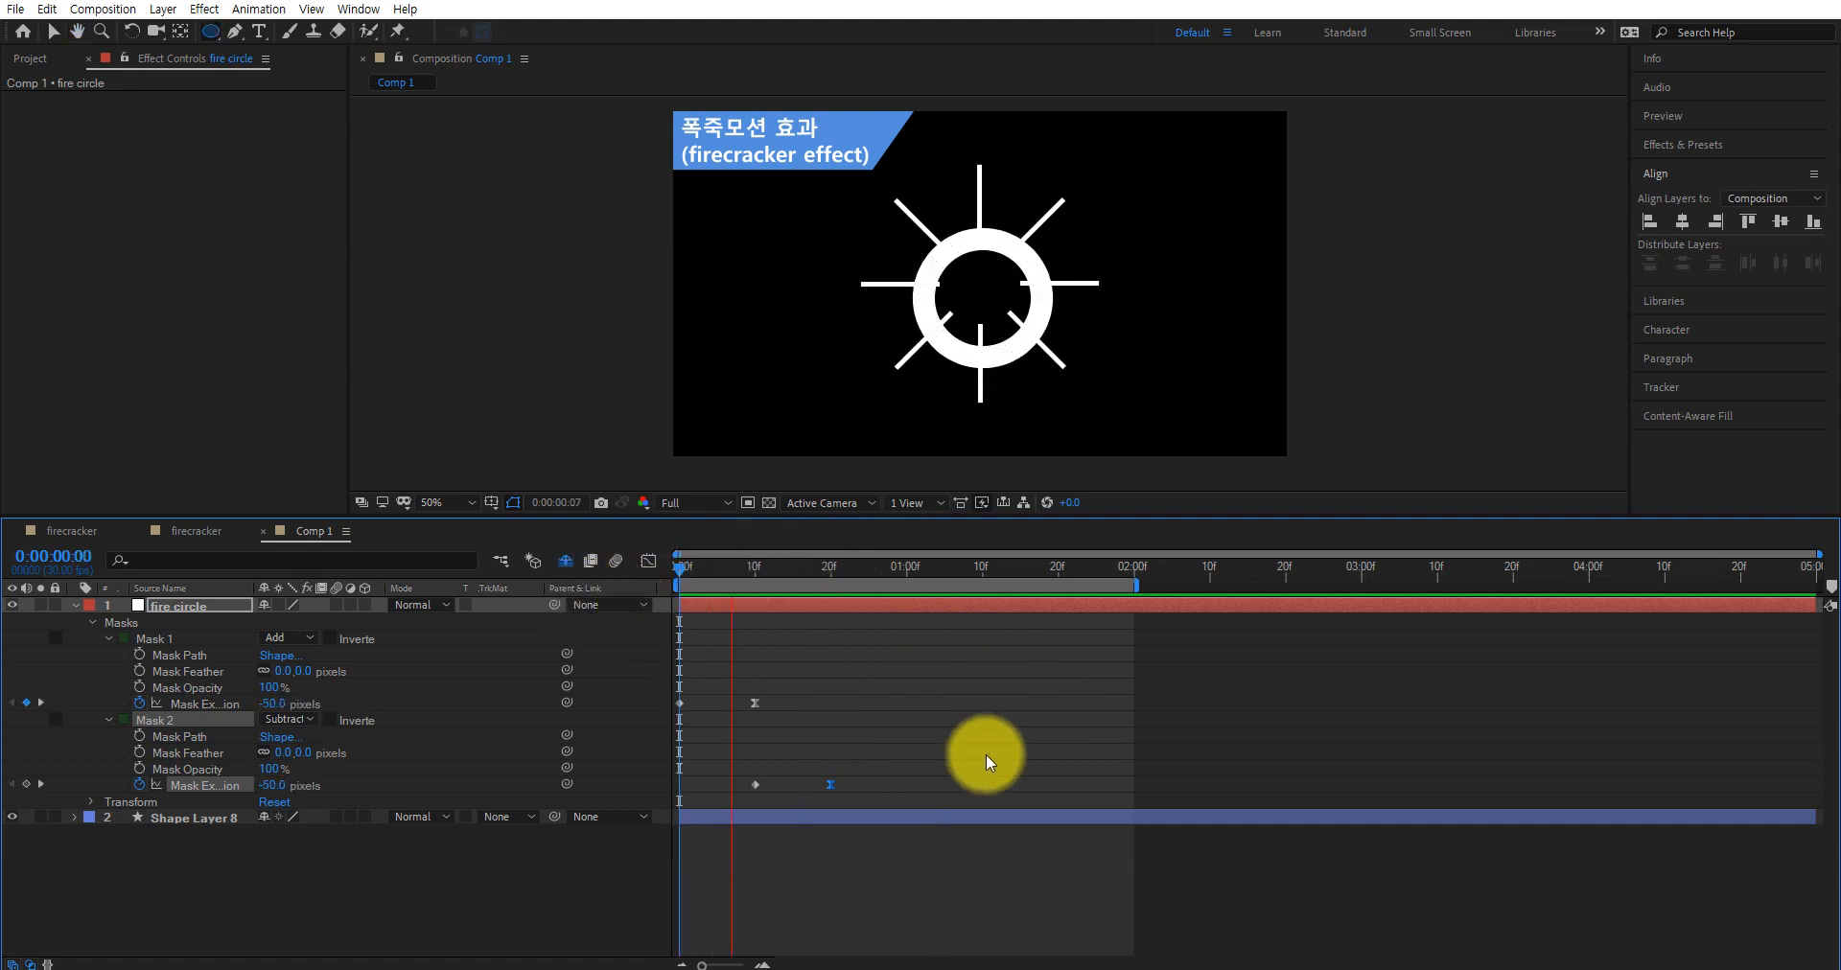
key(space)
drag(813, 572, 682, 564)
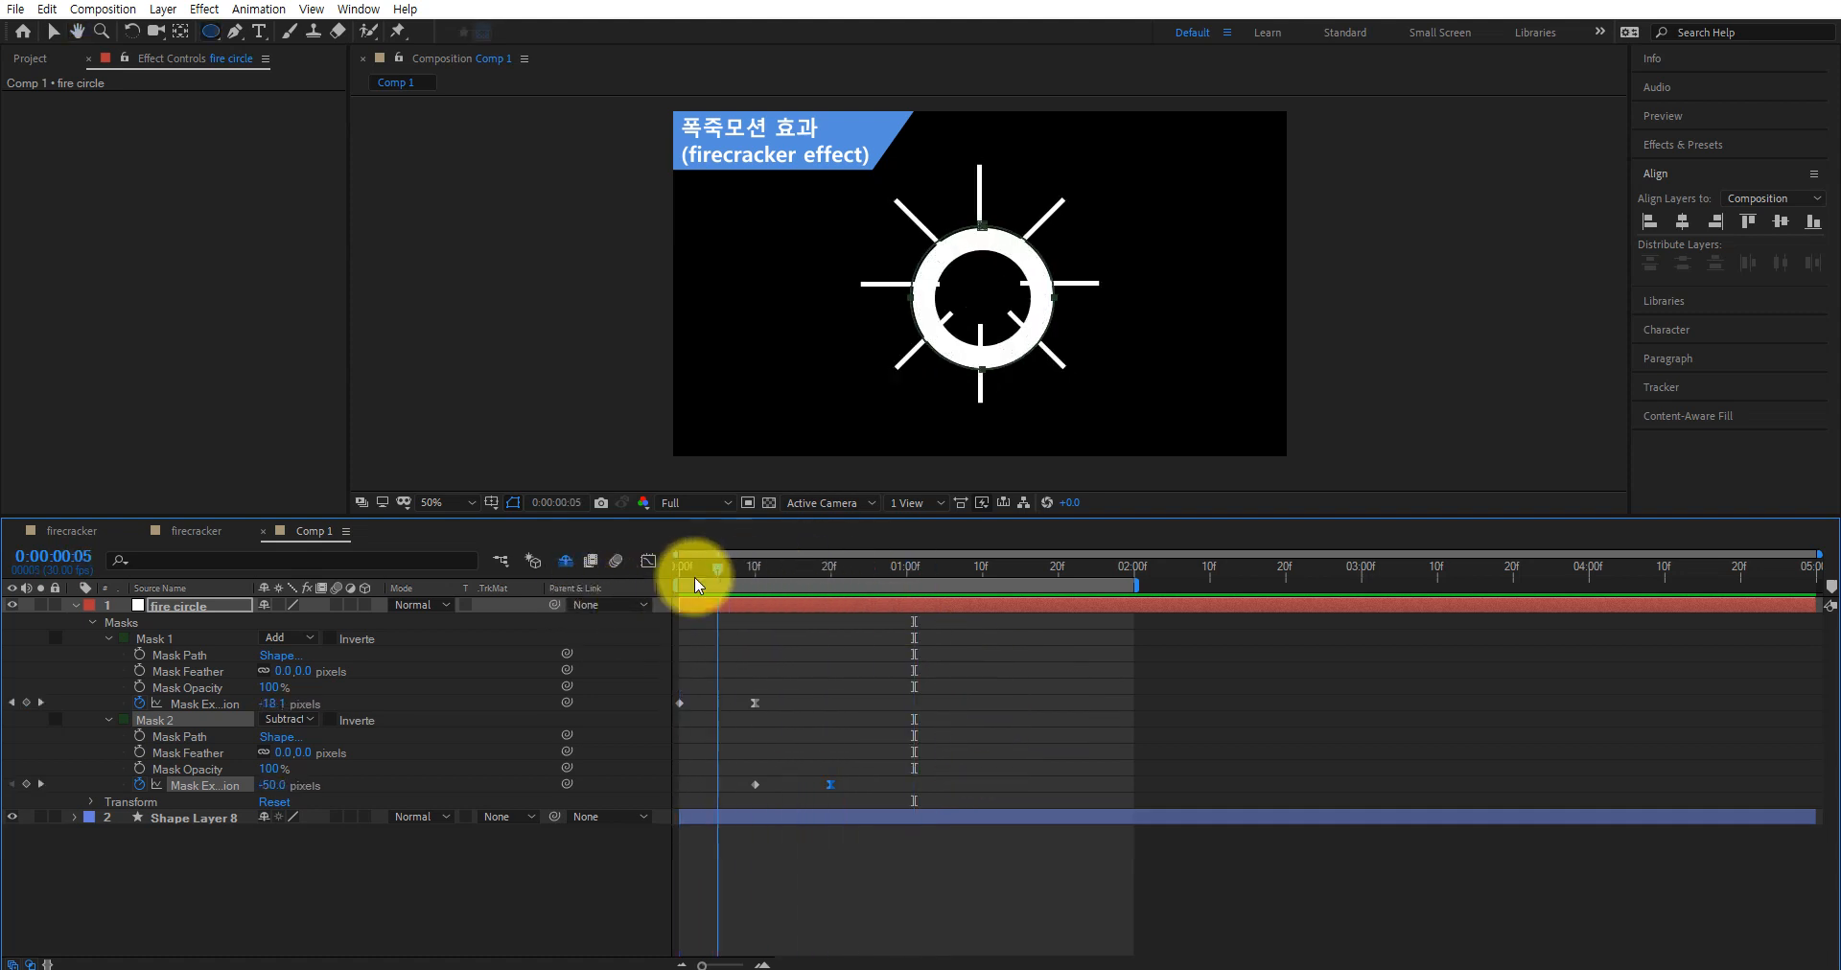
key(space)
key(space)
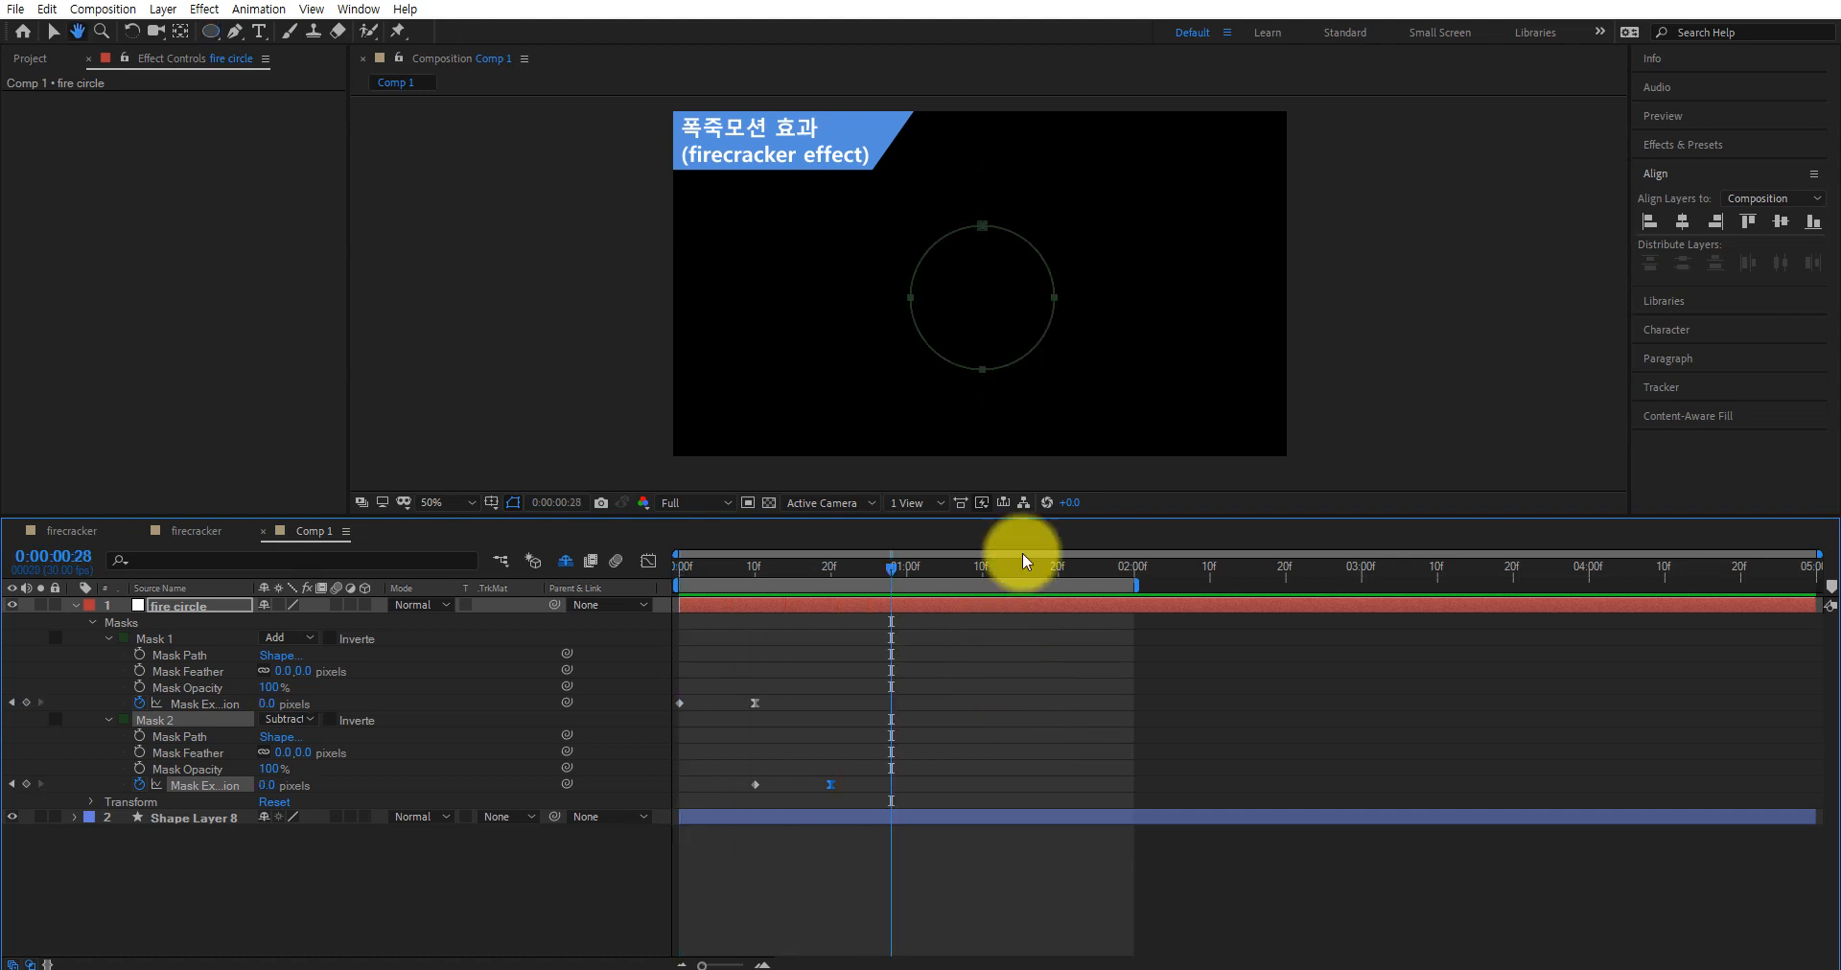
Examine the ring area of Comp 1 at 0:00:00:00 at 100% magnification with the mask outlines hidden
key(z)
click(1011, 345)
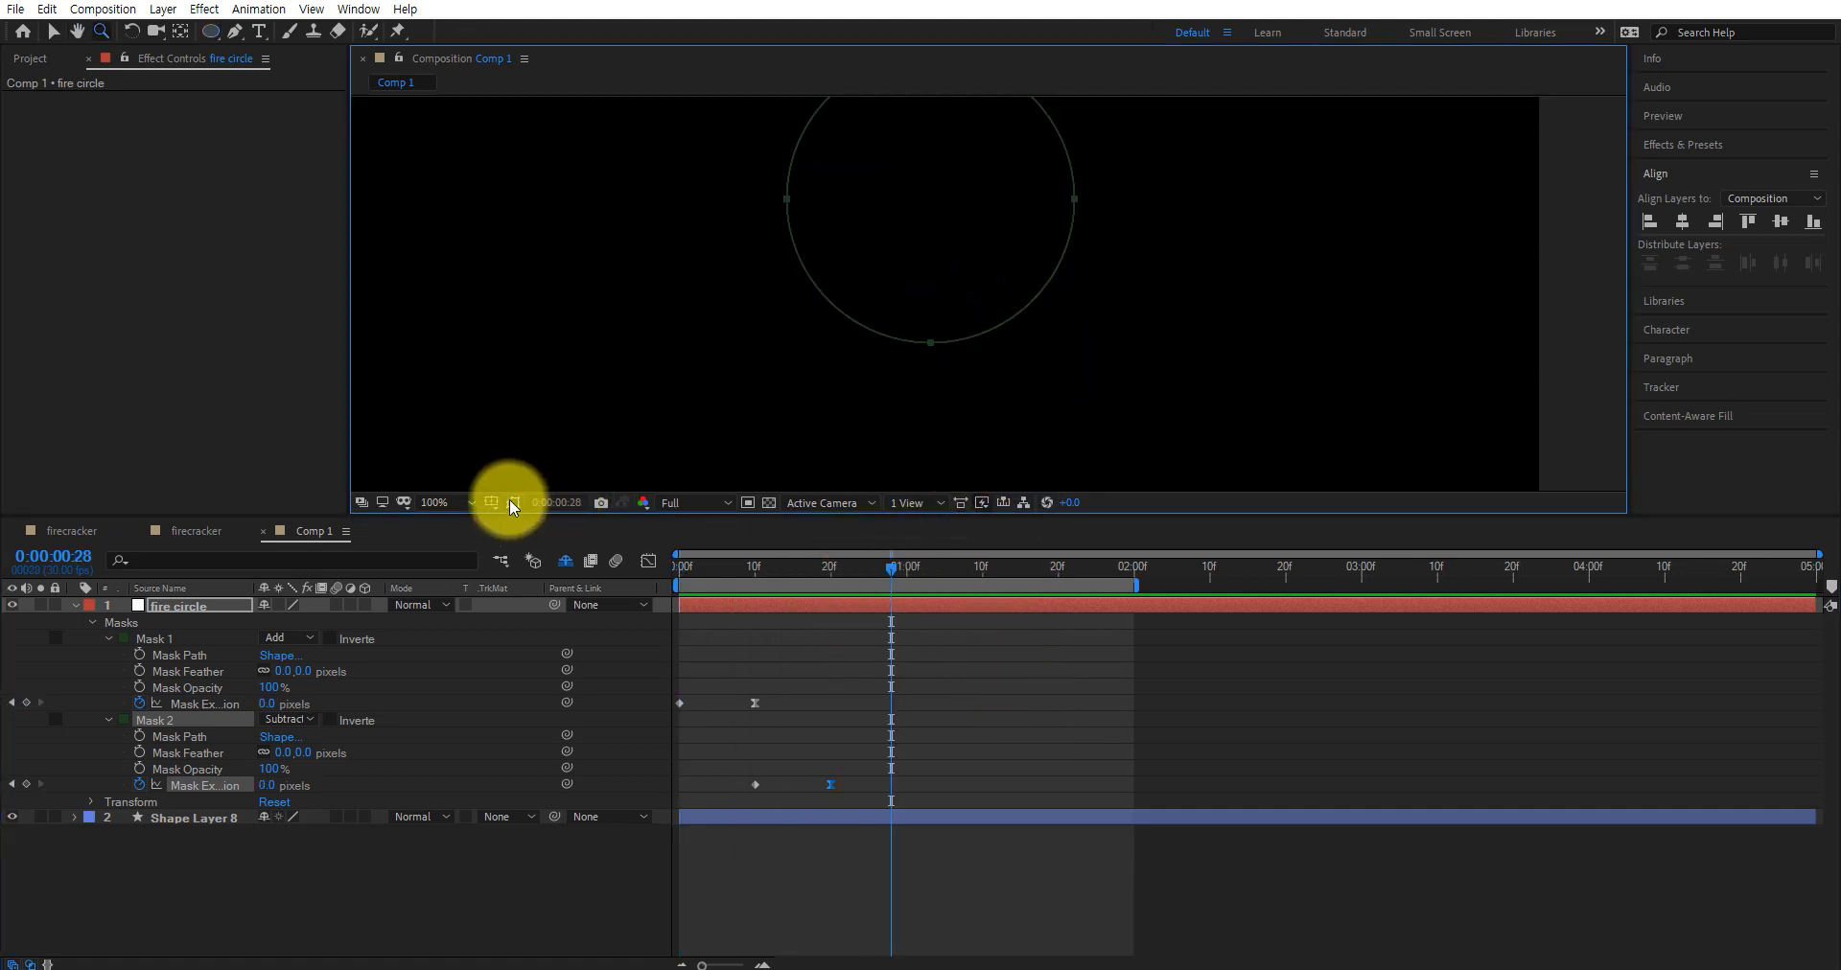
drag(888, 574, 638, 591)
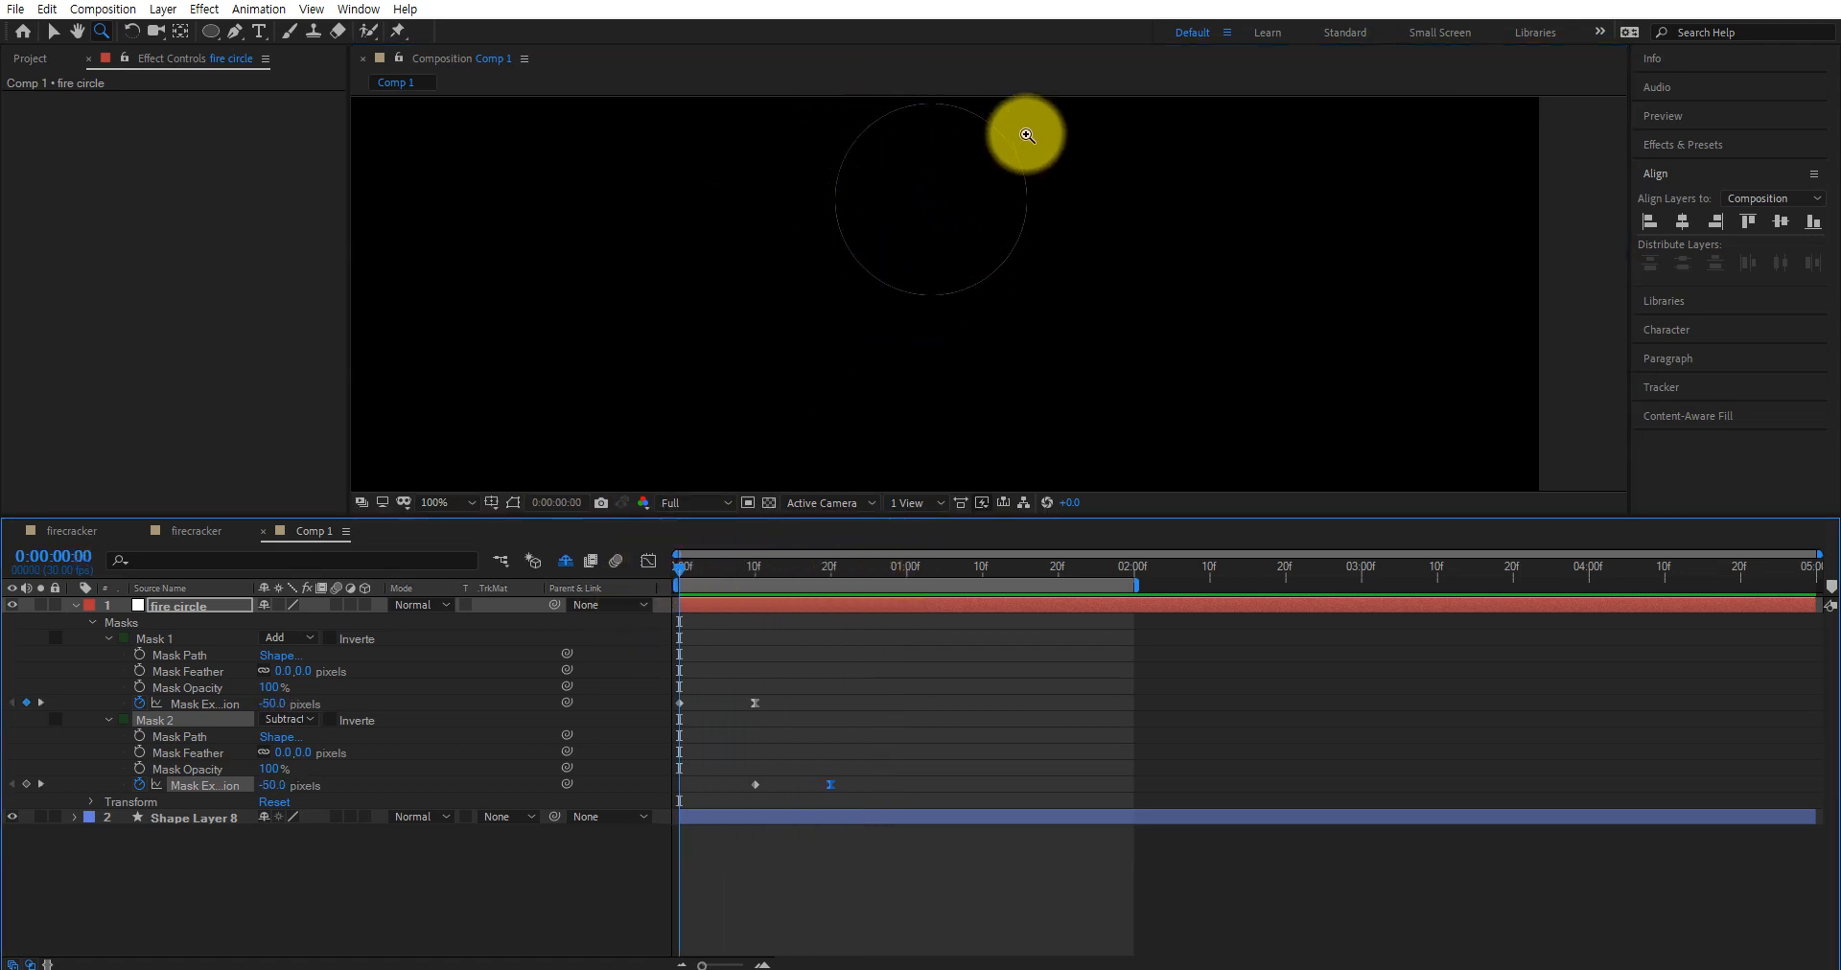
Trim the end of the fire circle layer to about 0:00:00:20, where its last mask keyframe sits
drag(678, 567, 869, 584)
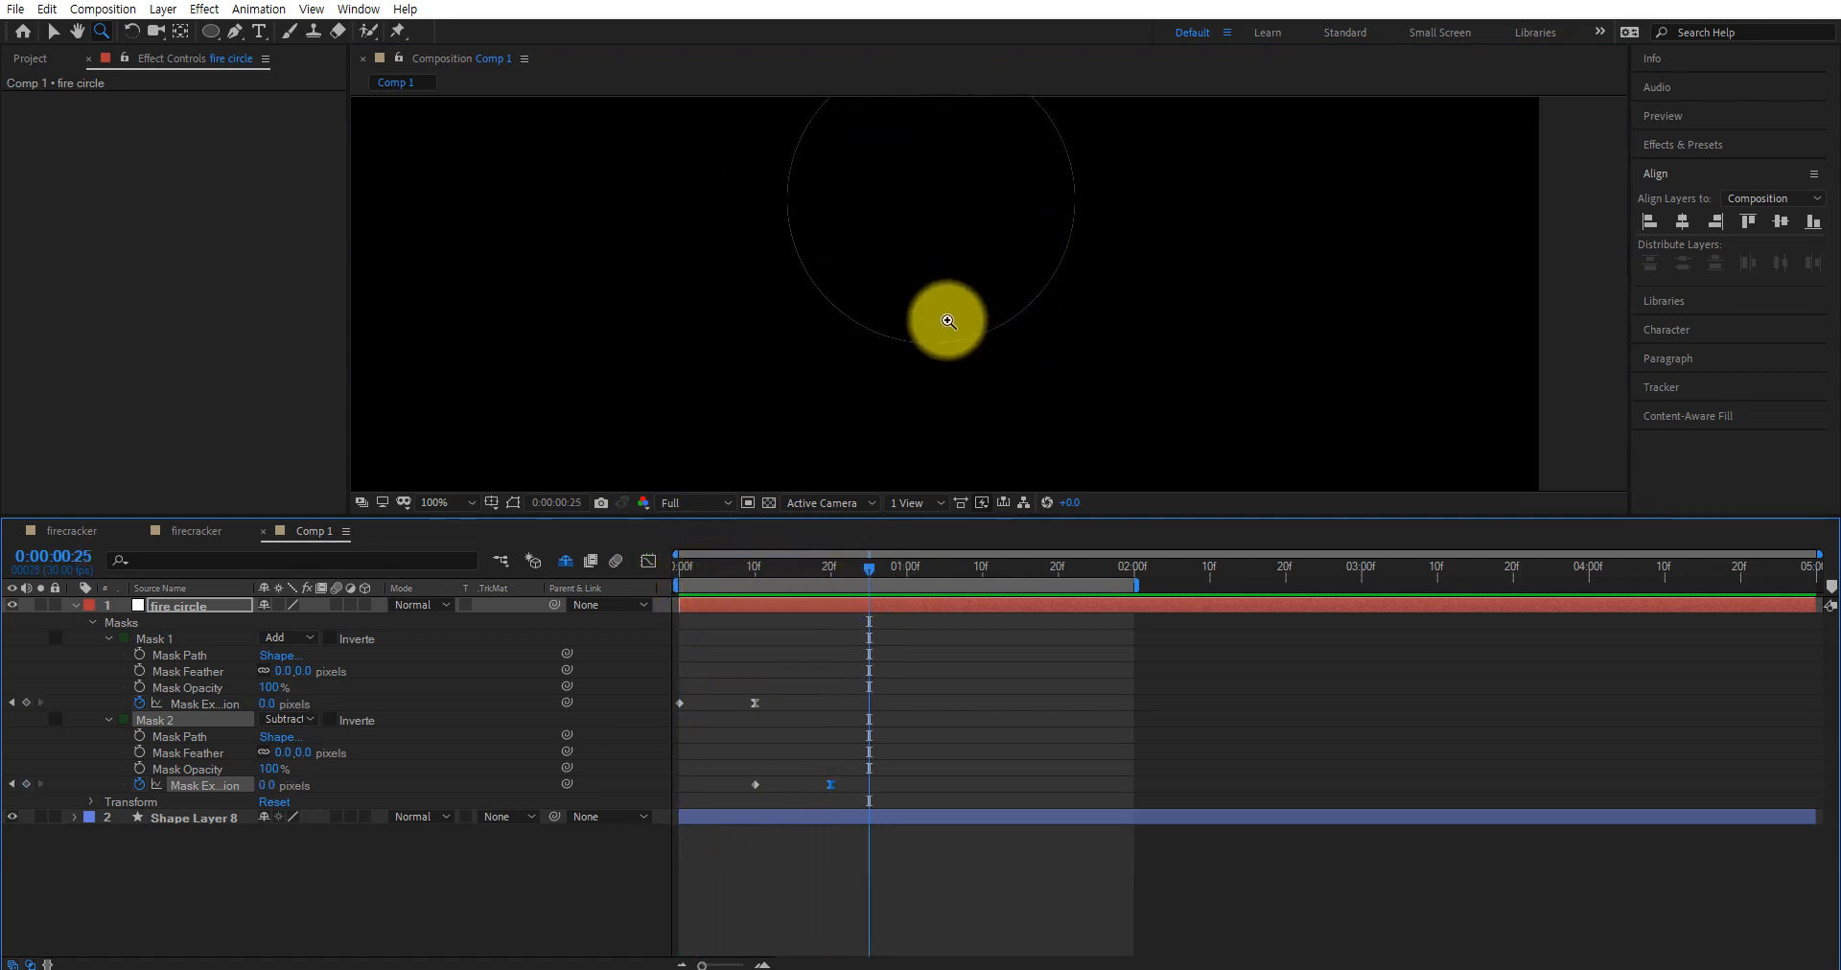
drag(868, 568, 834, 583)
click(170, 638)
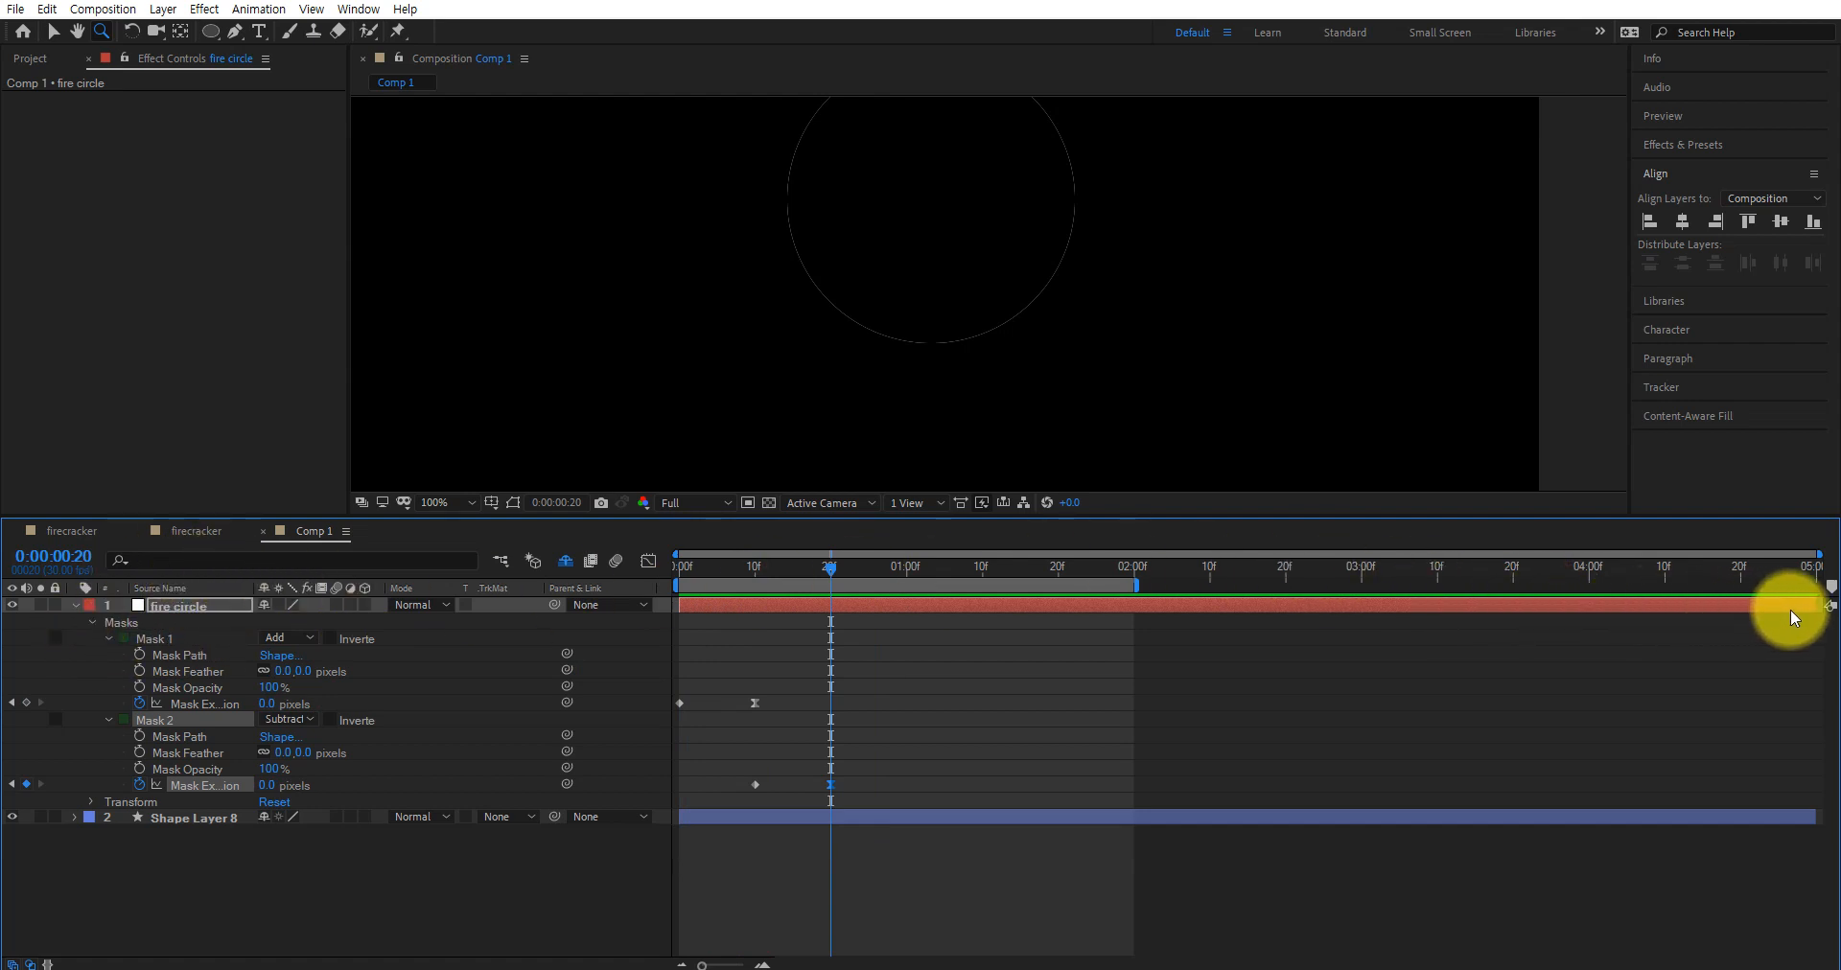
drag(1790, 608, 834, 741)
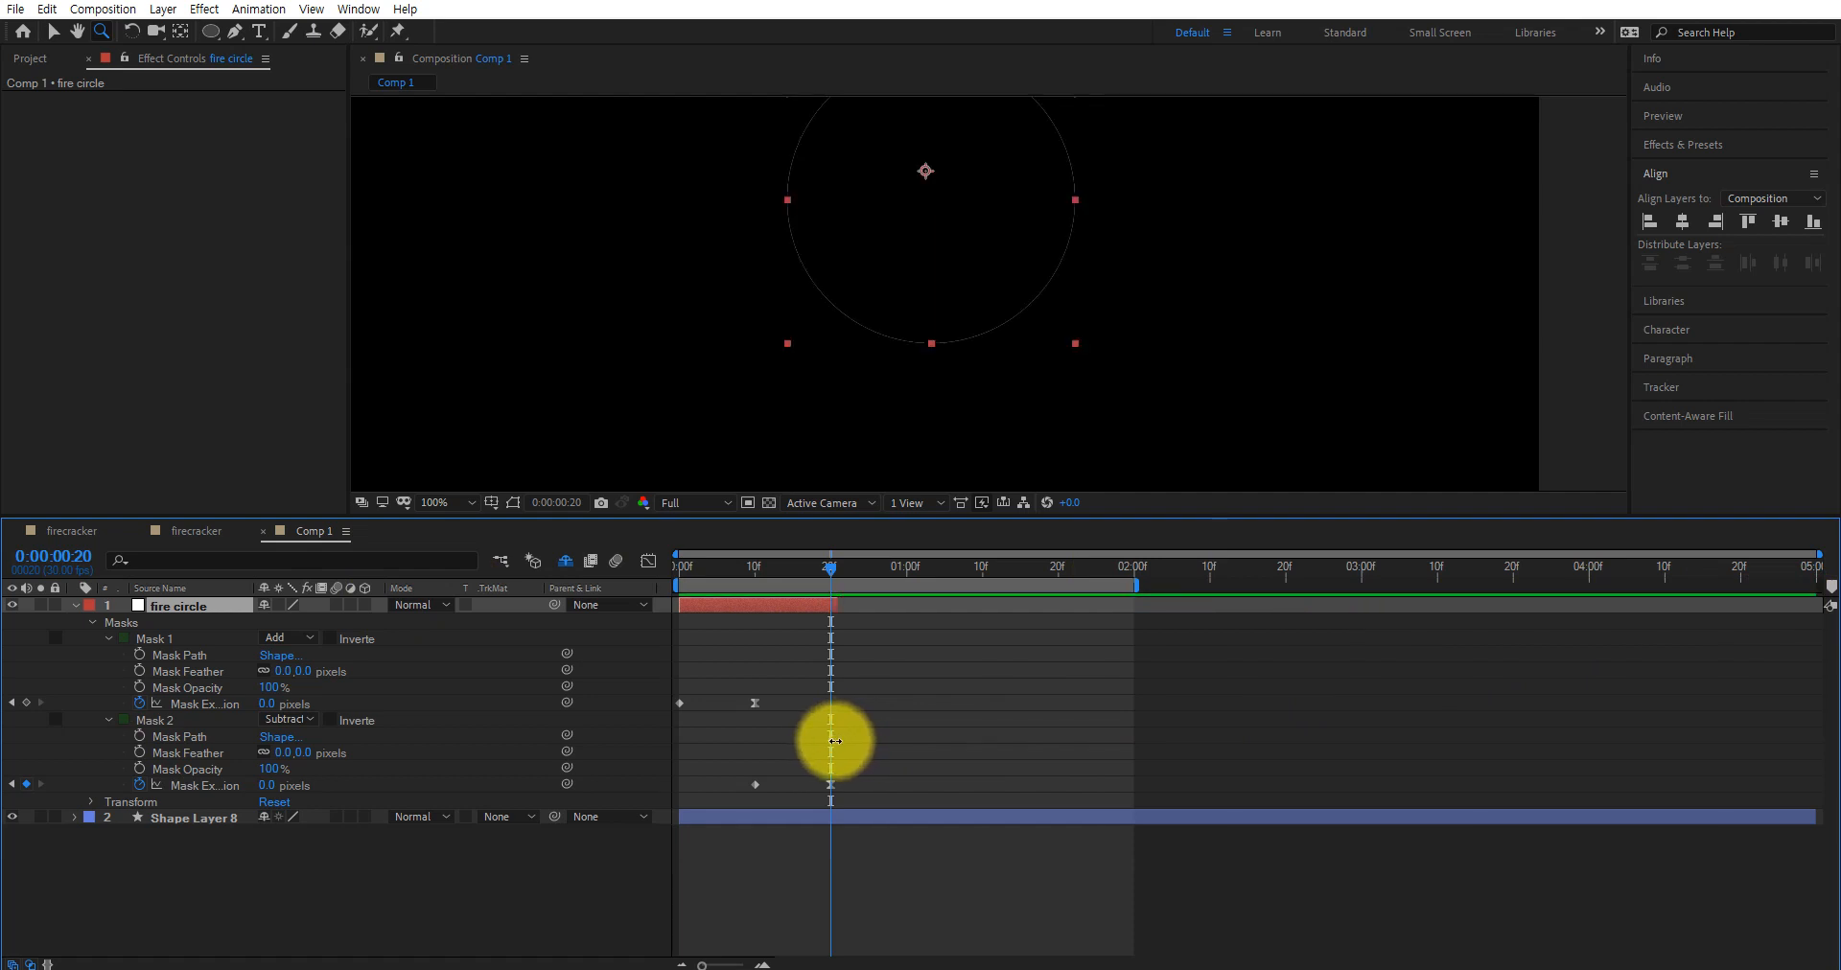
Shift the fire circle layer to start at about 0:00:00:11 and preview it following the line burst
drag(832, 566, 820, 605)
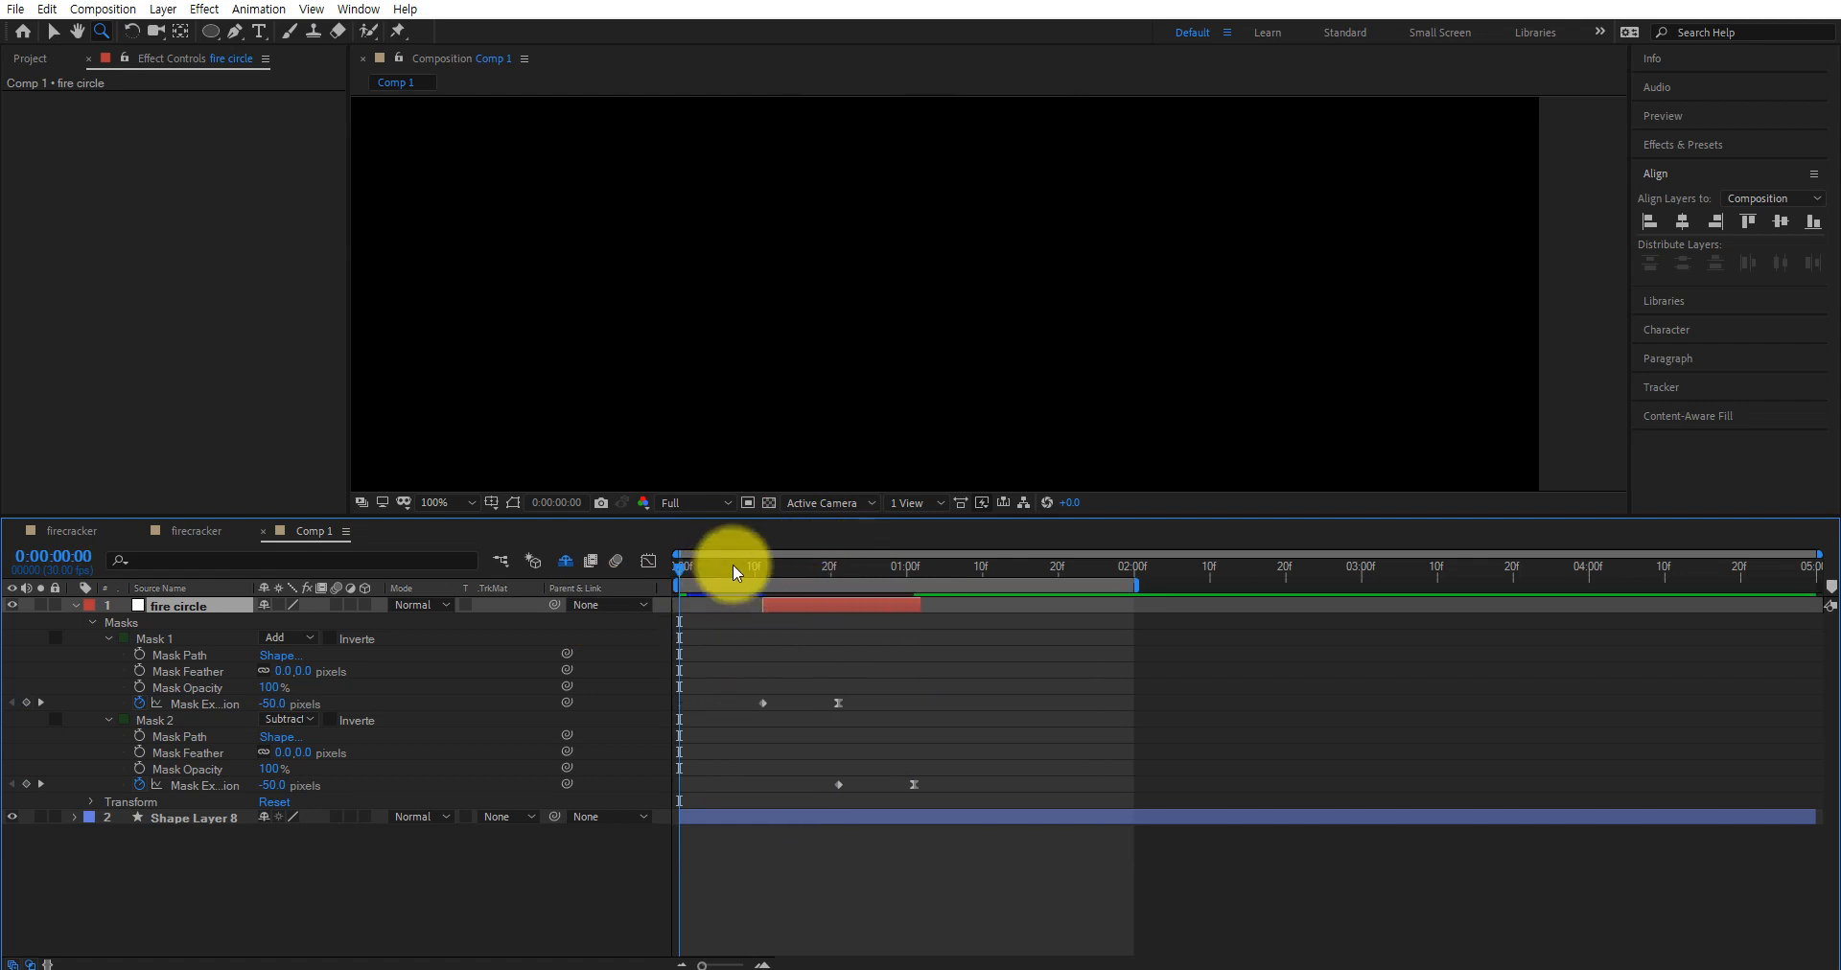
drag(678, 576, 724, 566)
click(694, 574)
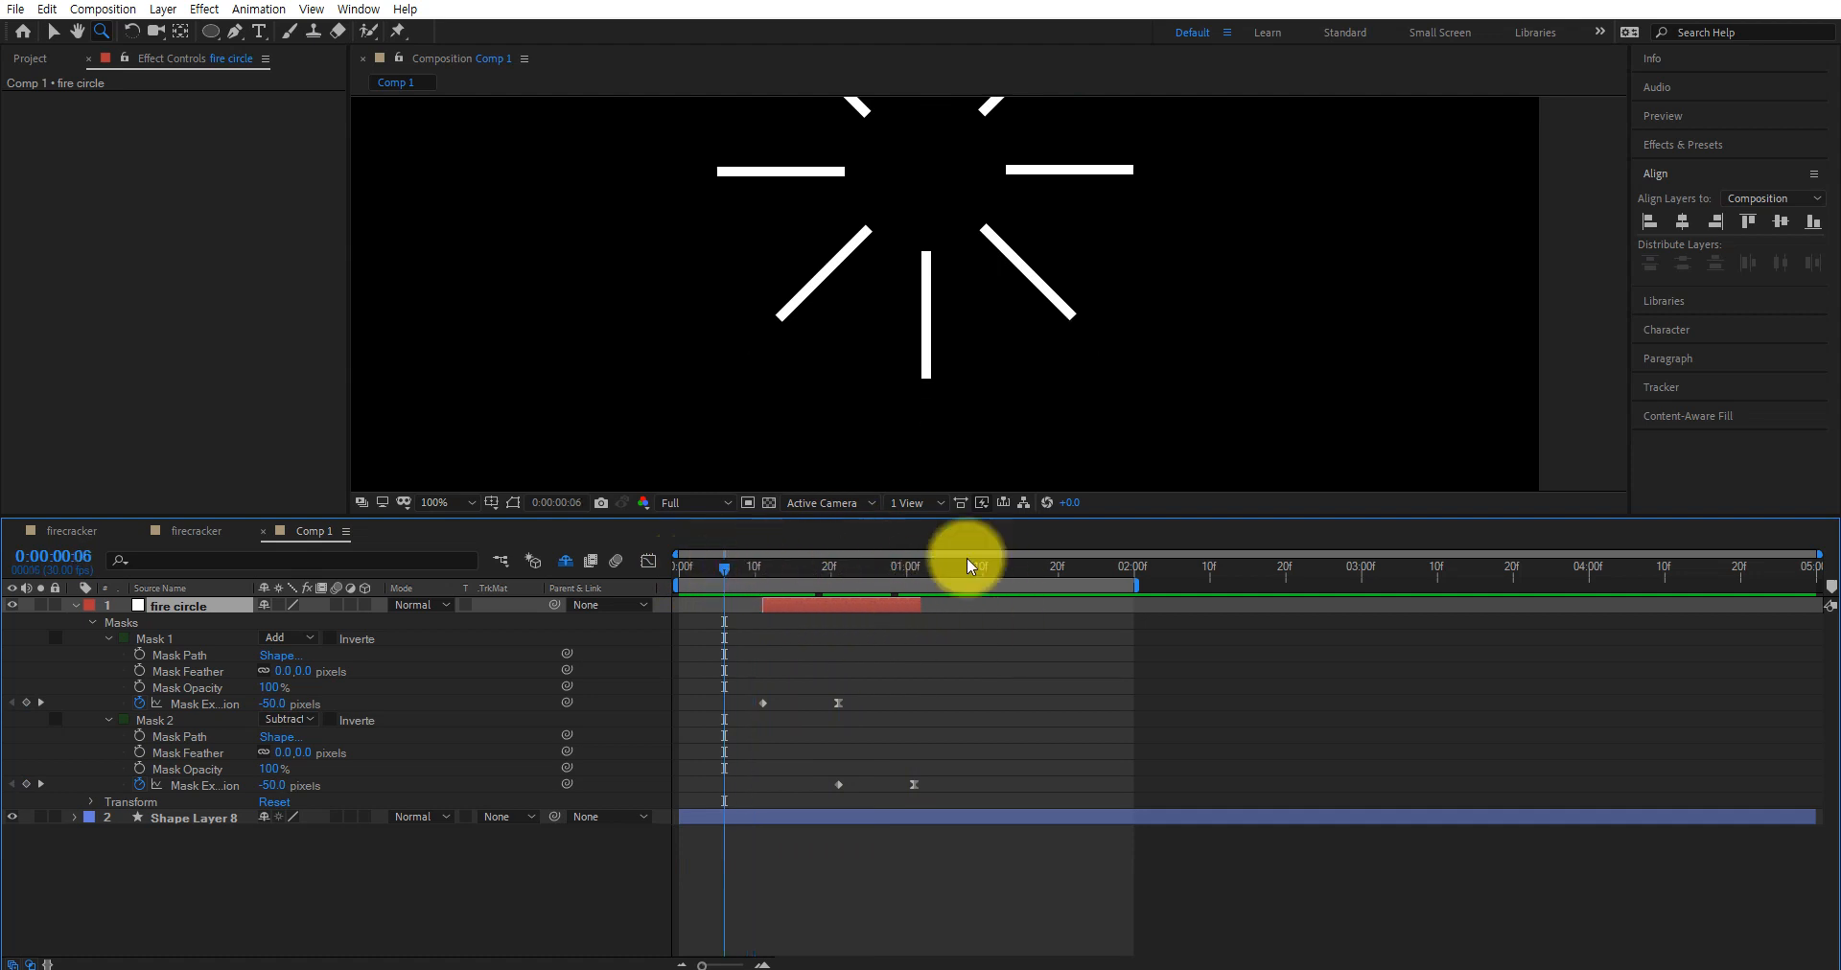
key(space)
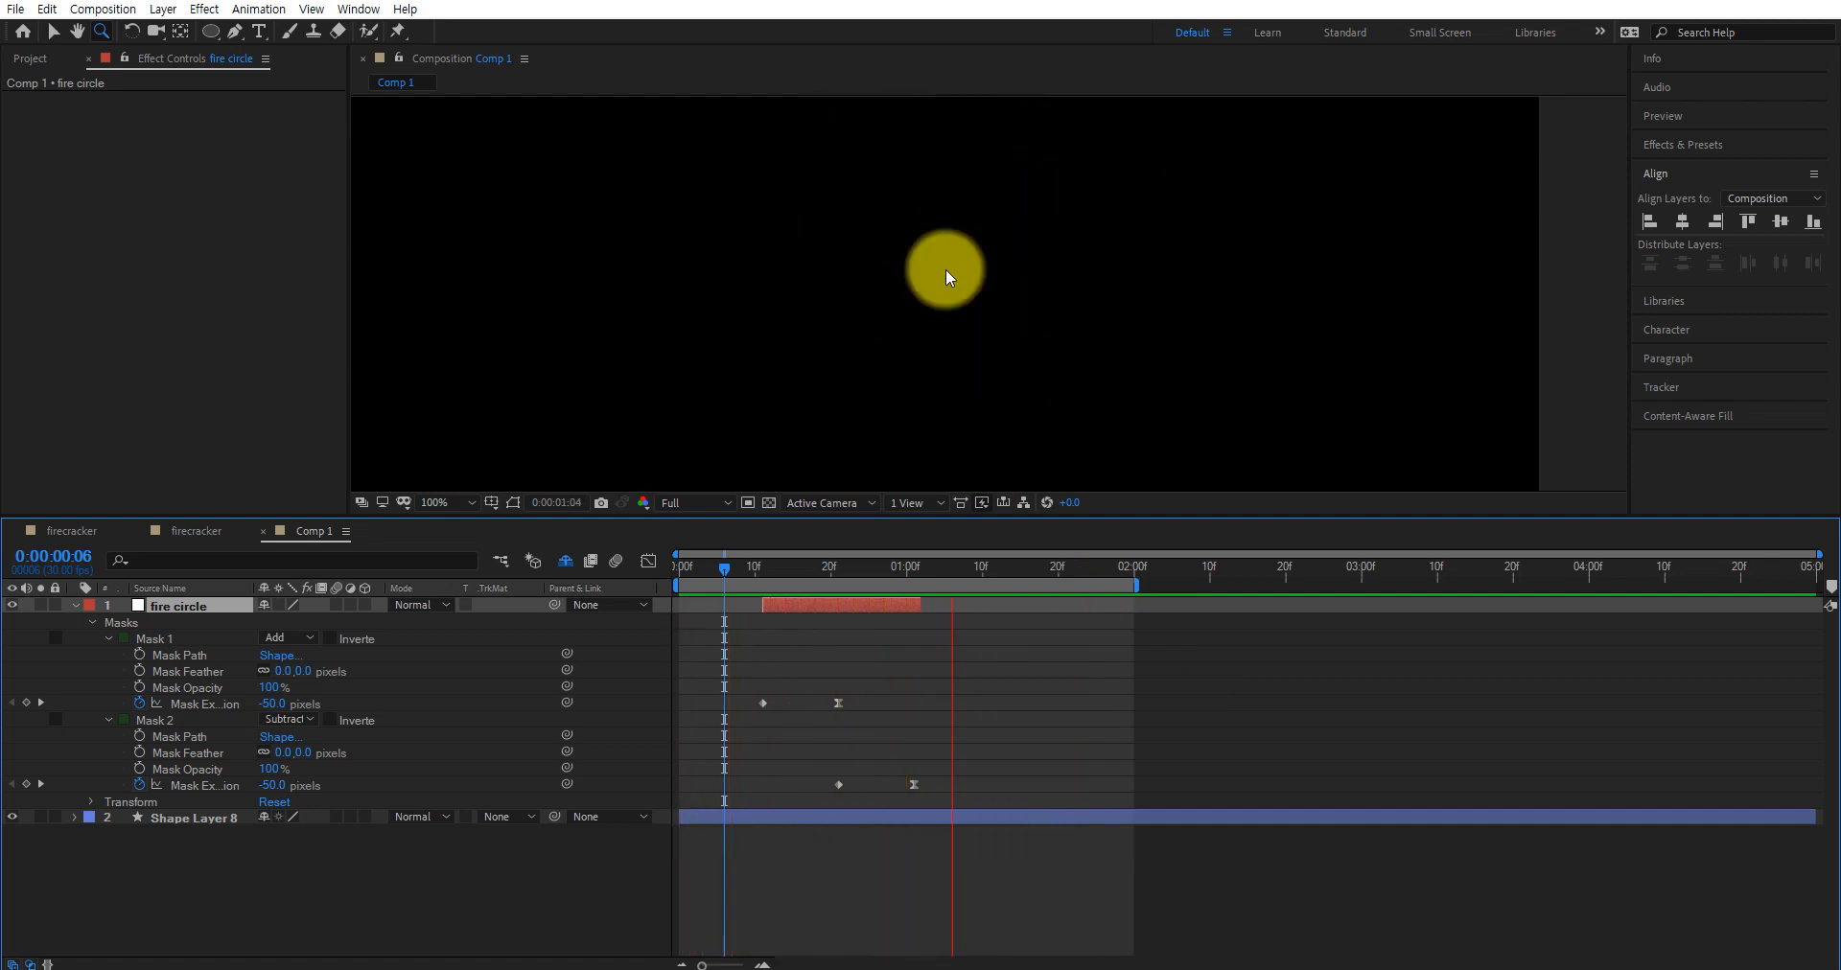
key(z)
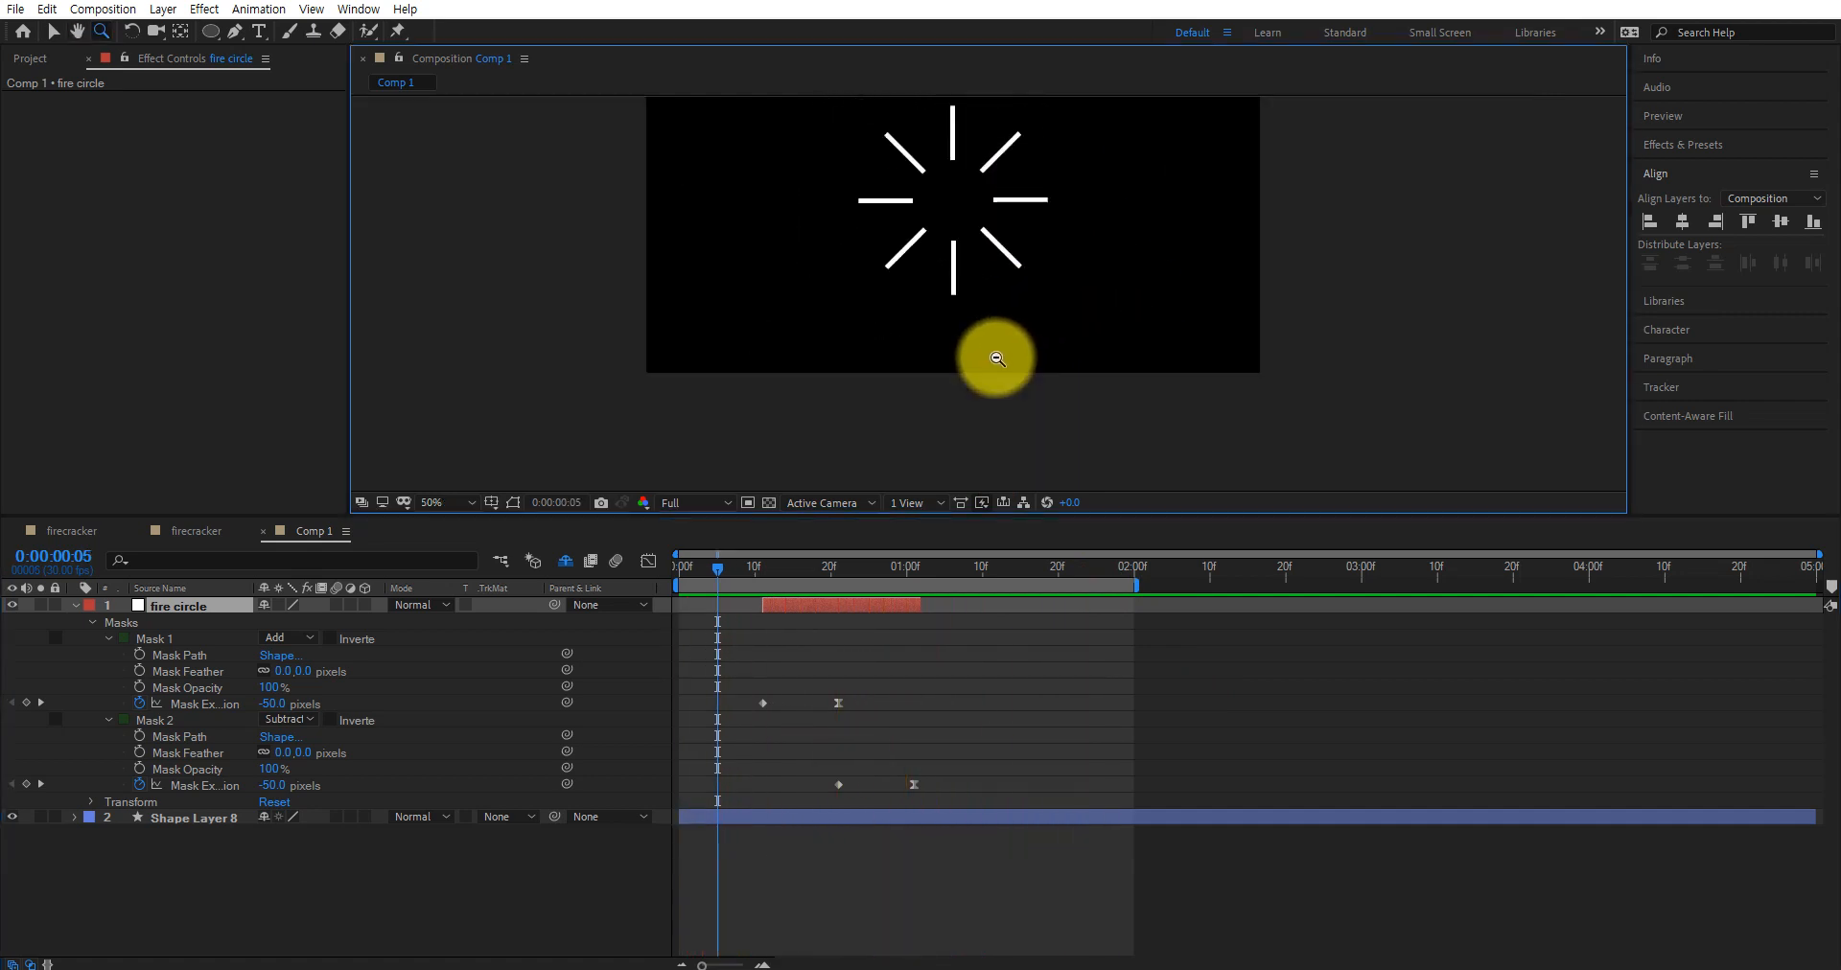
alt+click(992, 363)
drag(1080, 246, 1048, 337)
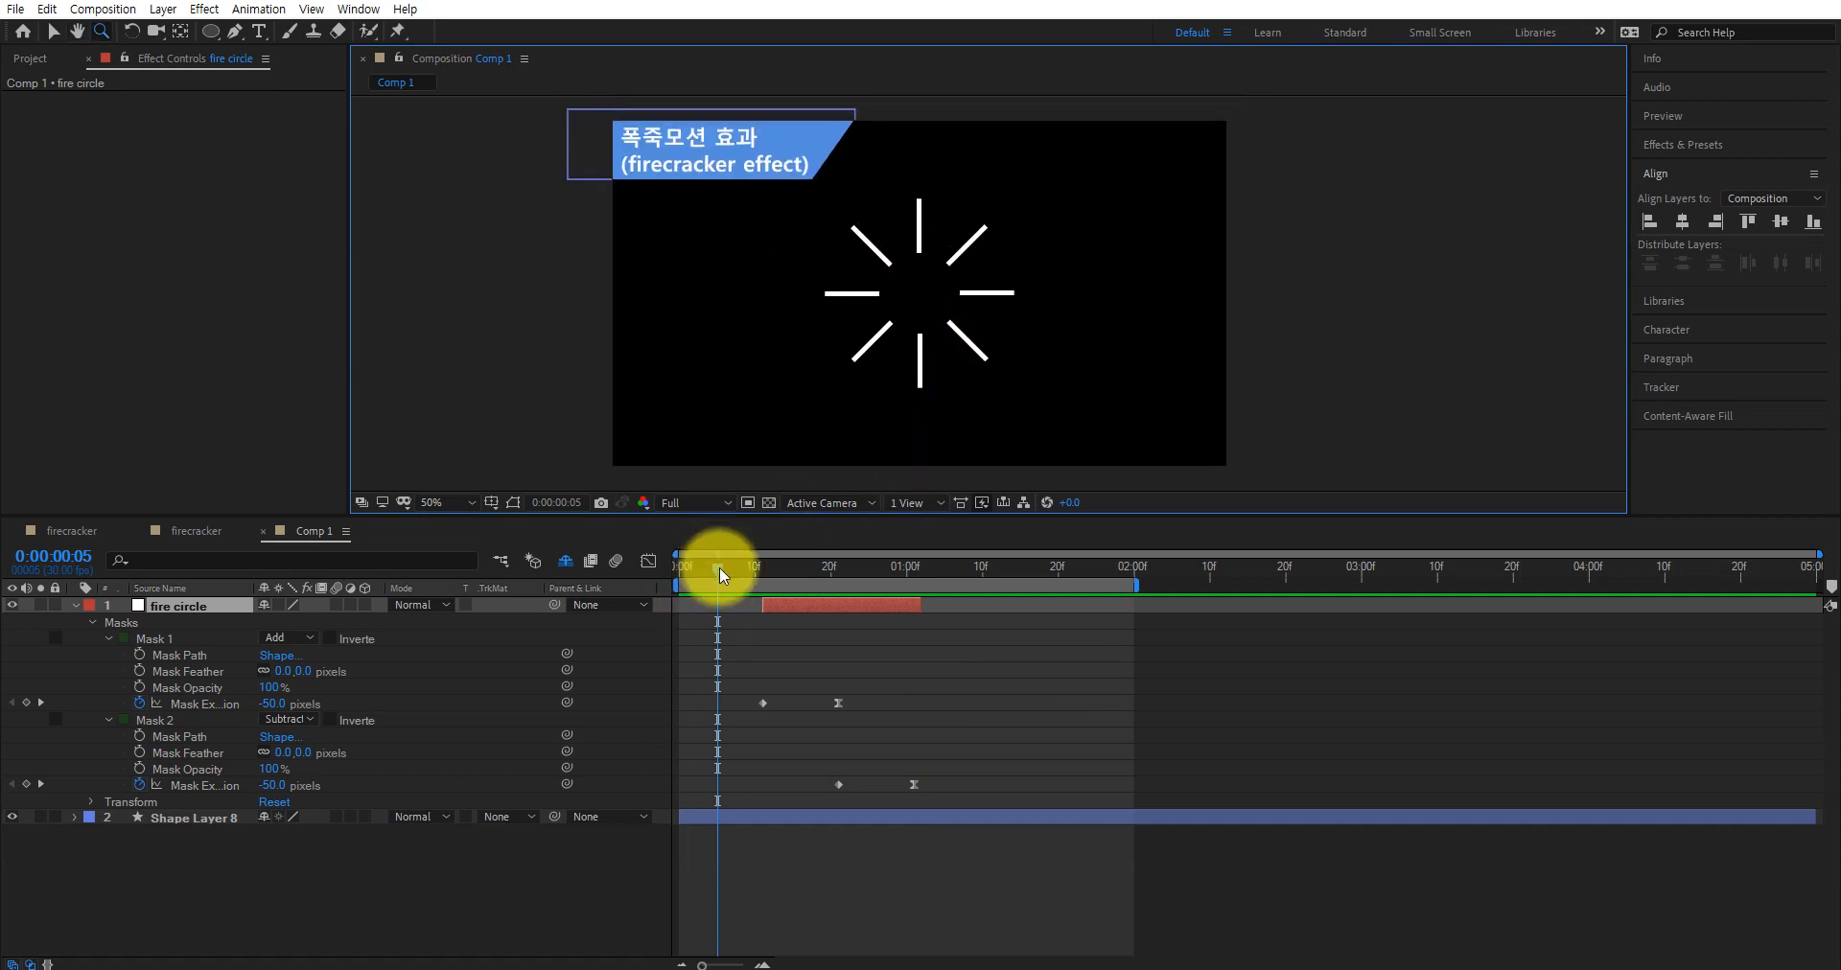
drag(717, 567, 755, 591)
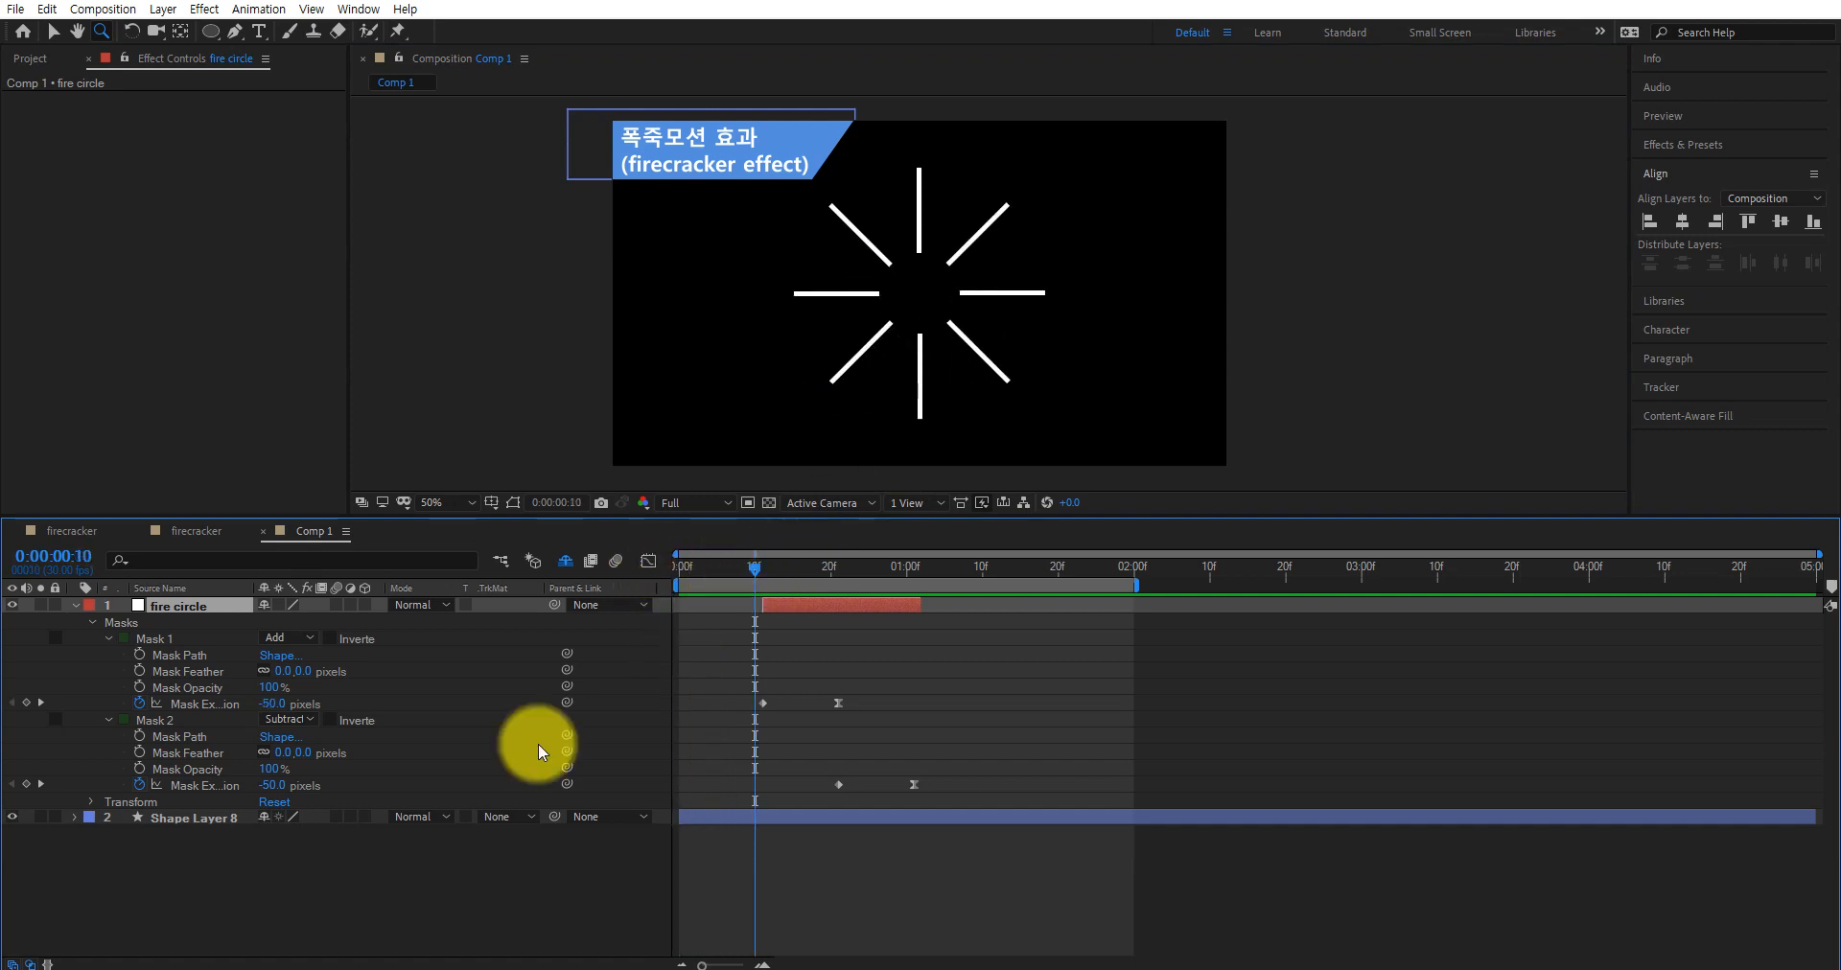
Rename Shape Layer 8 as fire line
click(182, 818)
key(Return)
text(fire)
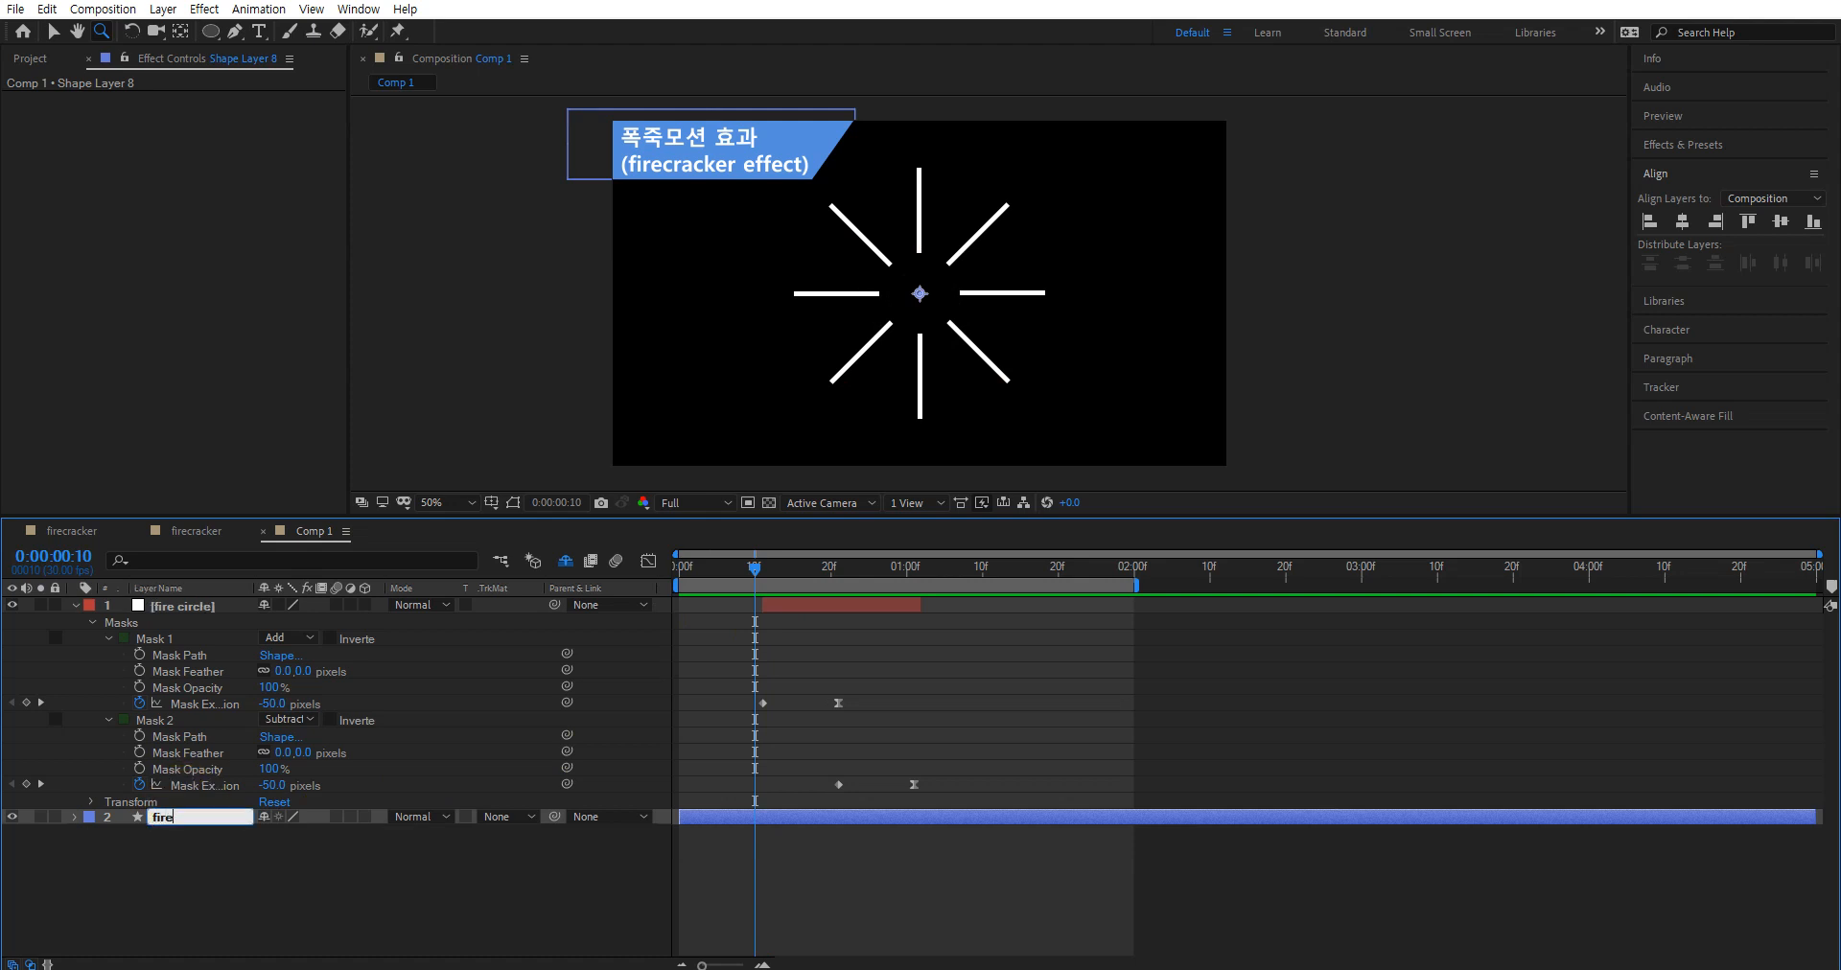
text( line)
key(Return)
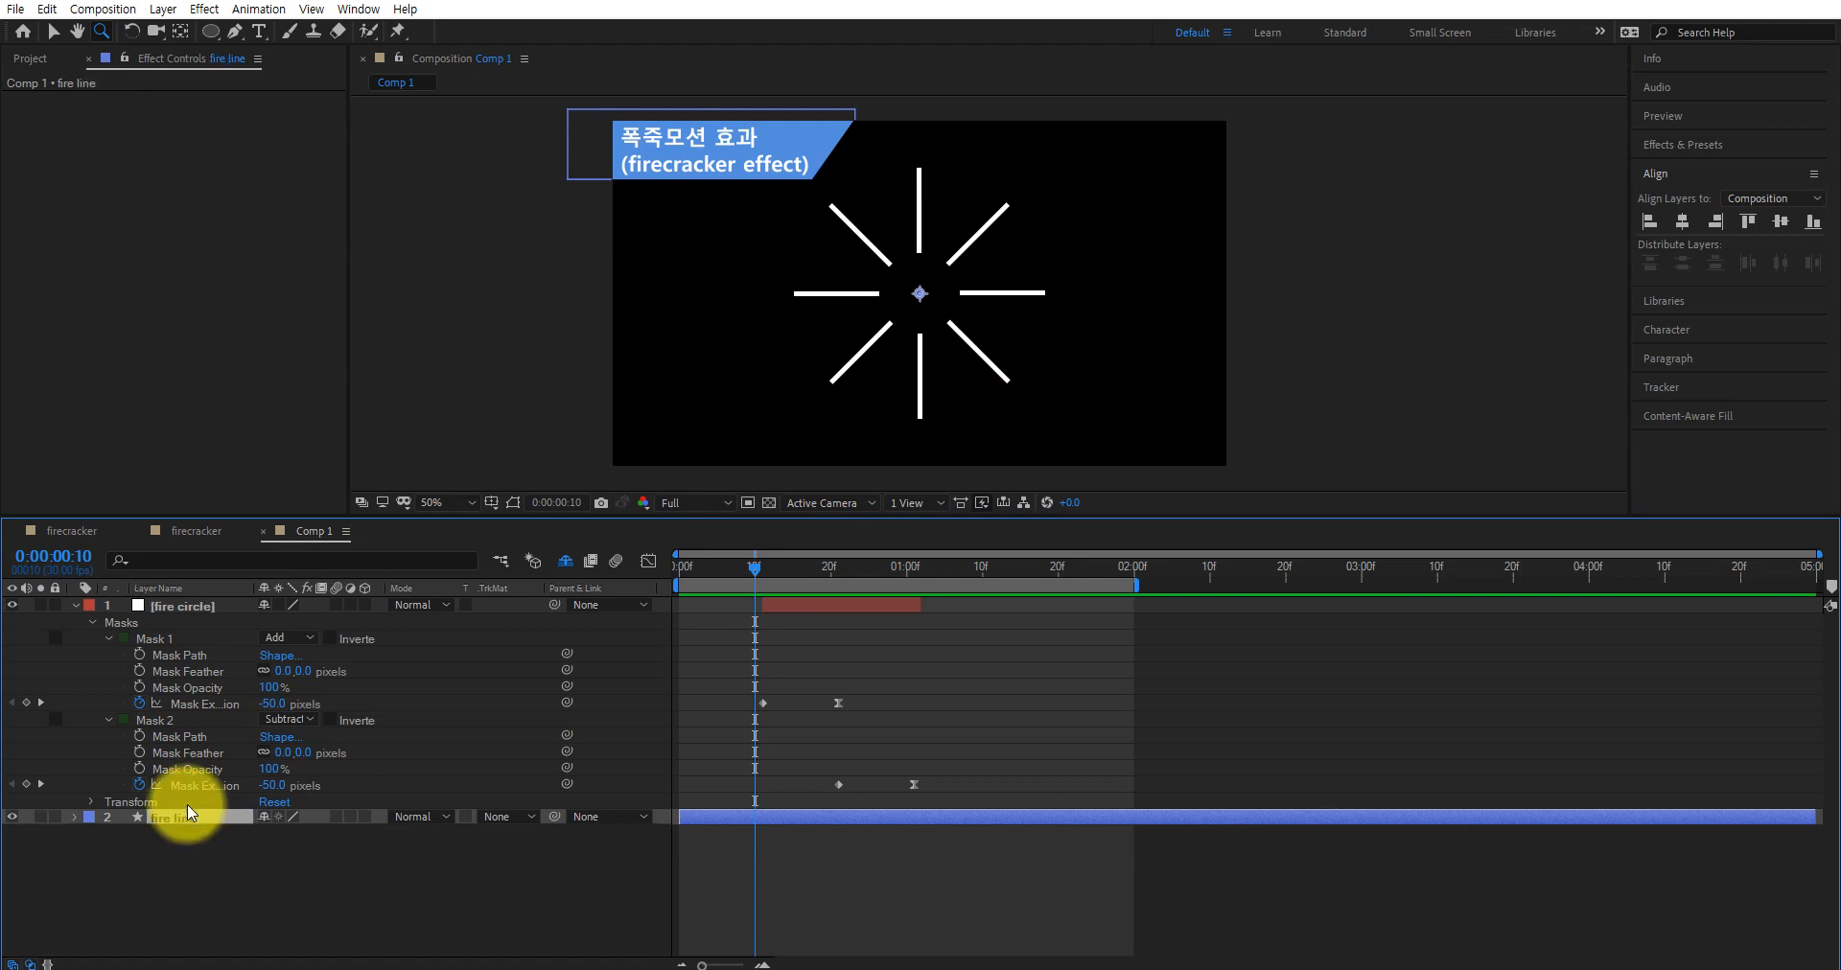
Trim the end of the fire line layer to about 0:00:00:20
drag(757, 567, 826, 573)
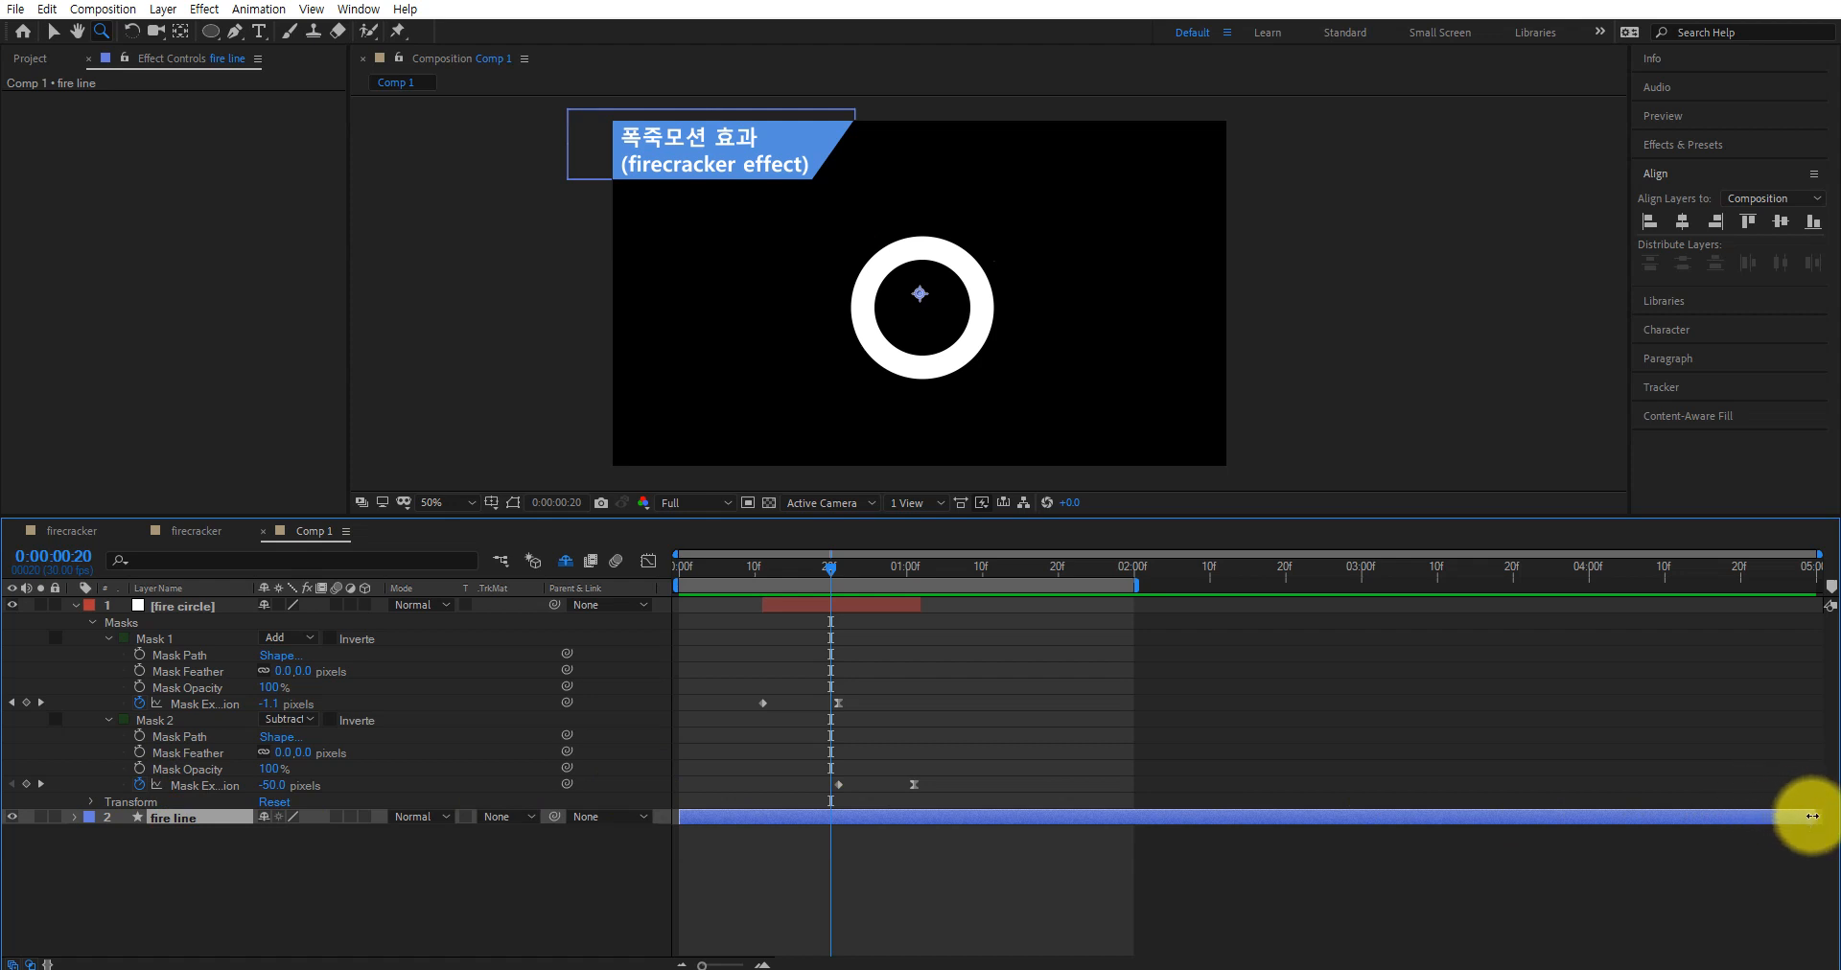
drag(1815, 816, 839, 905)
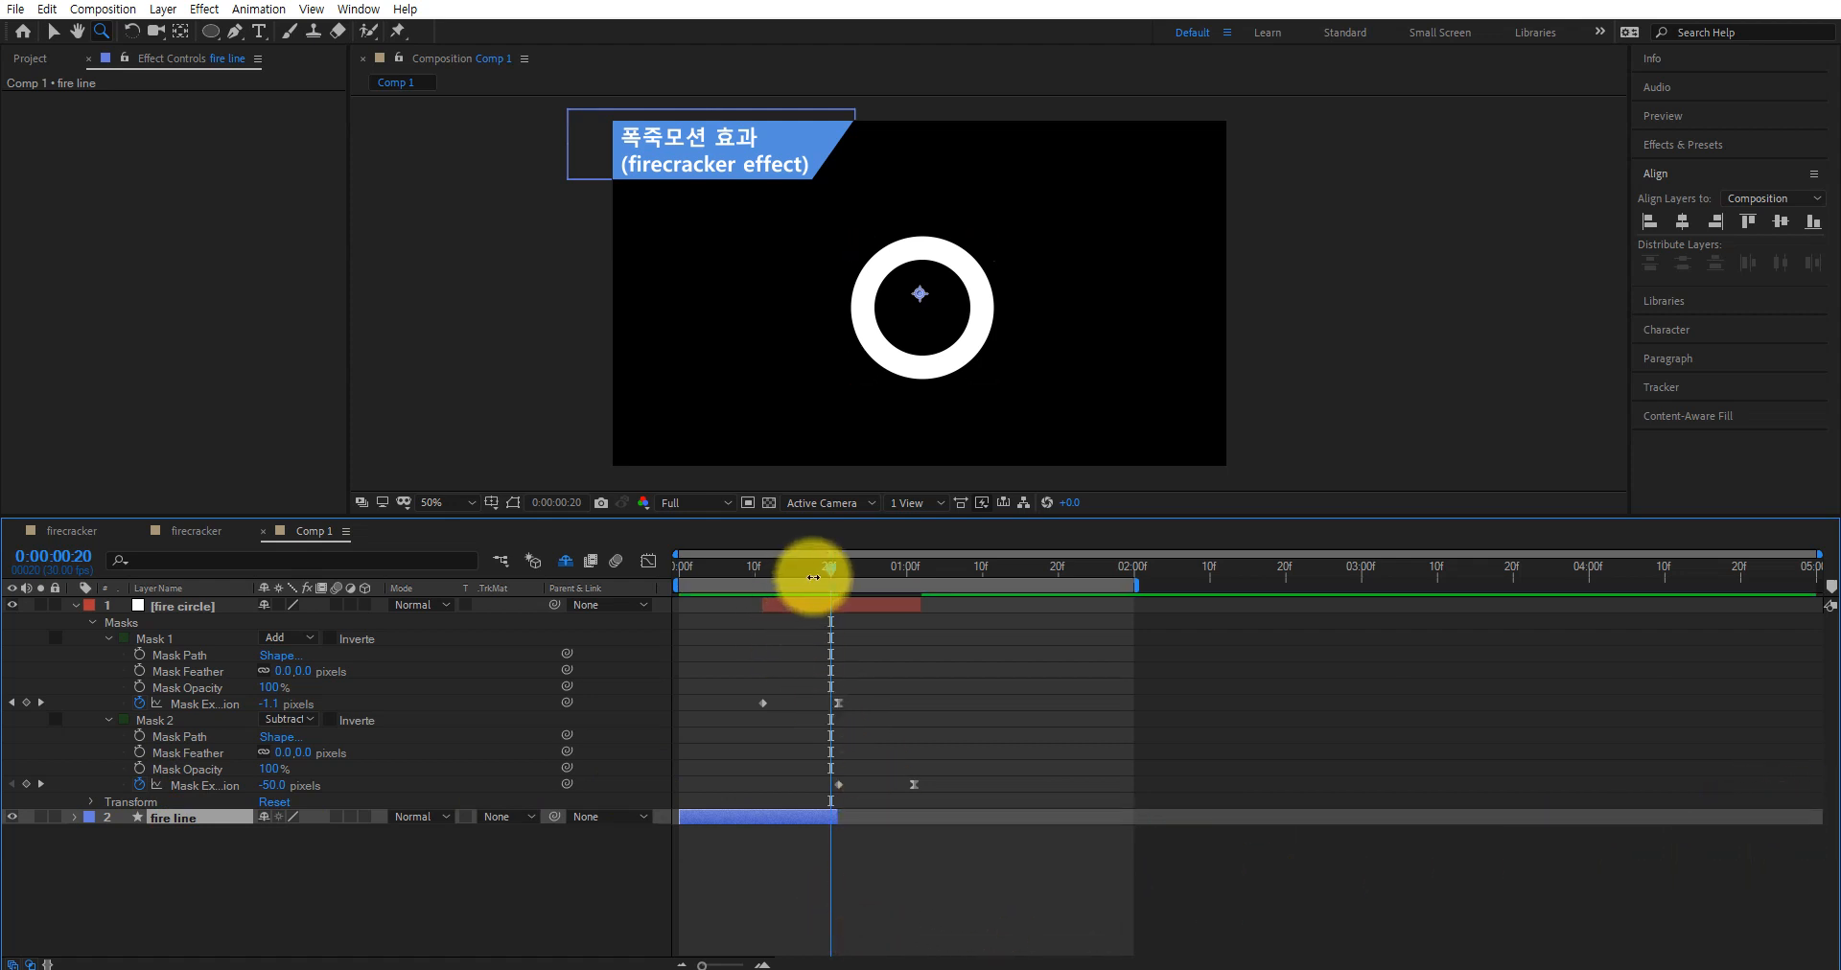
drag(832, 567, 669, 606)
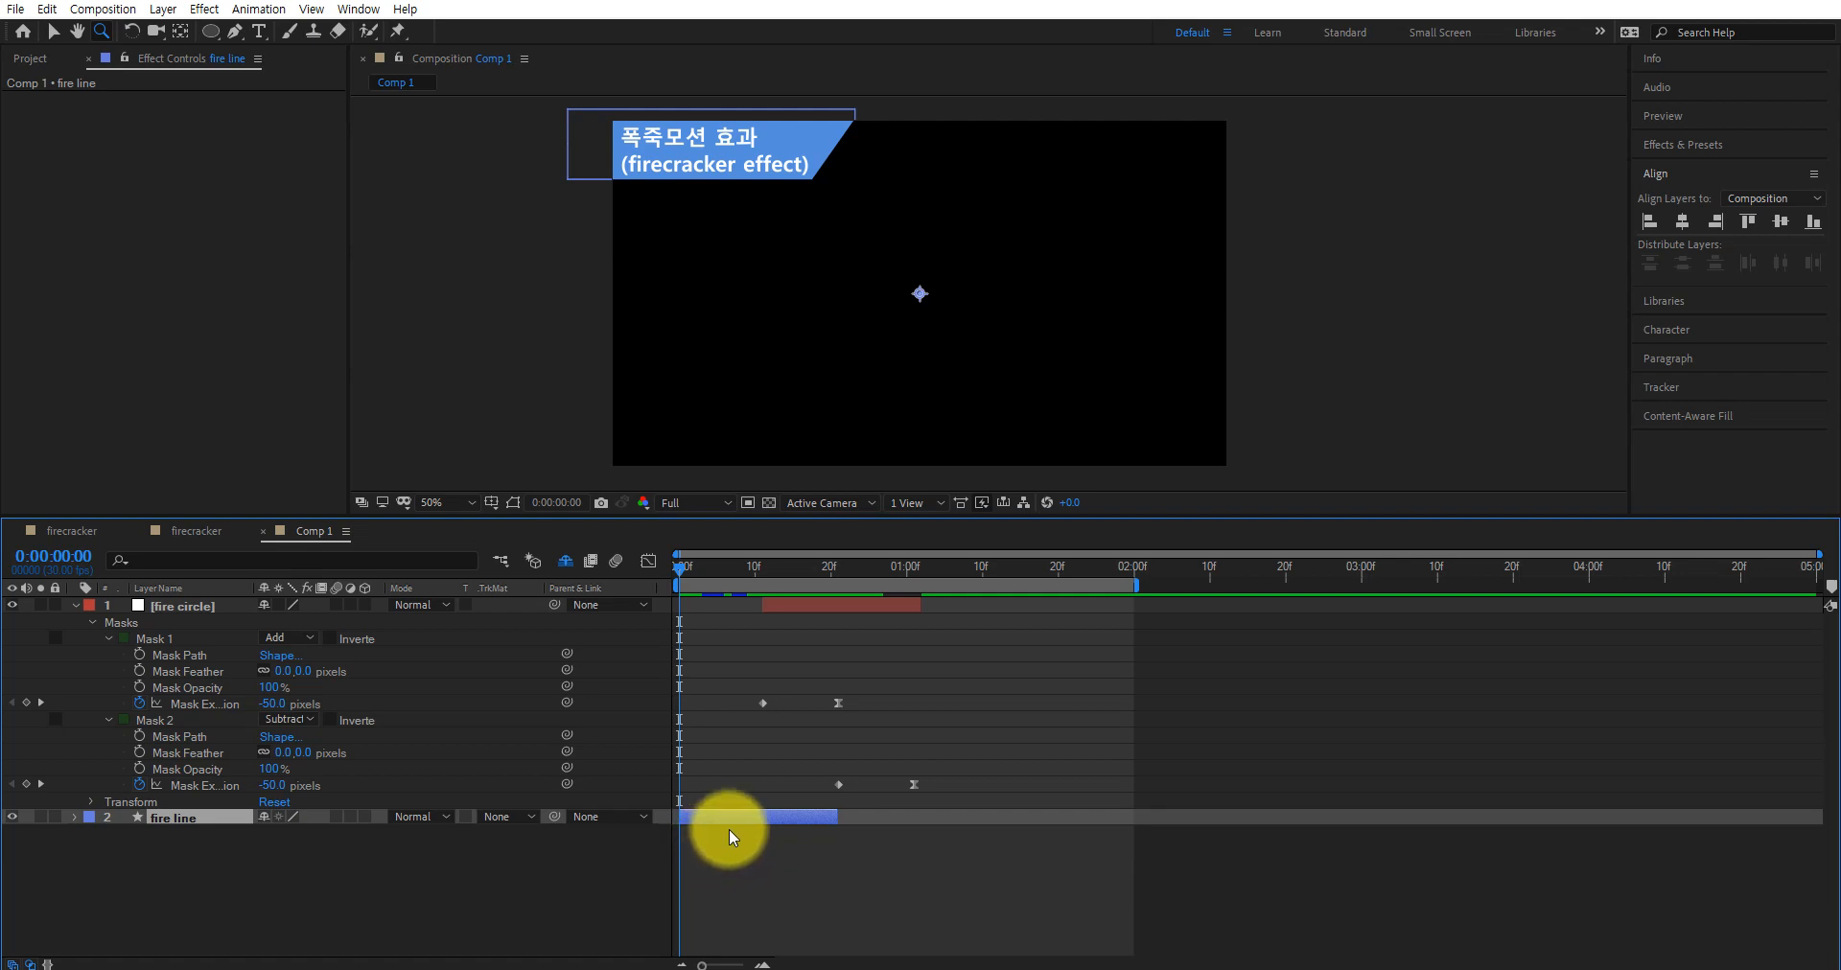
Duplicate the fire line layer and move the copy up and to the left of the original burst at 0:00:00:09
drag(677, 566, 745, 566)
click(211, 867)
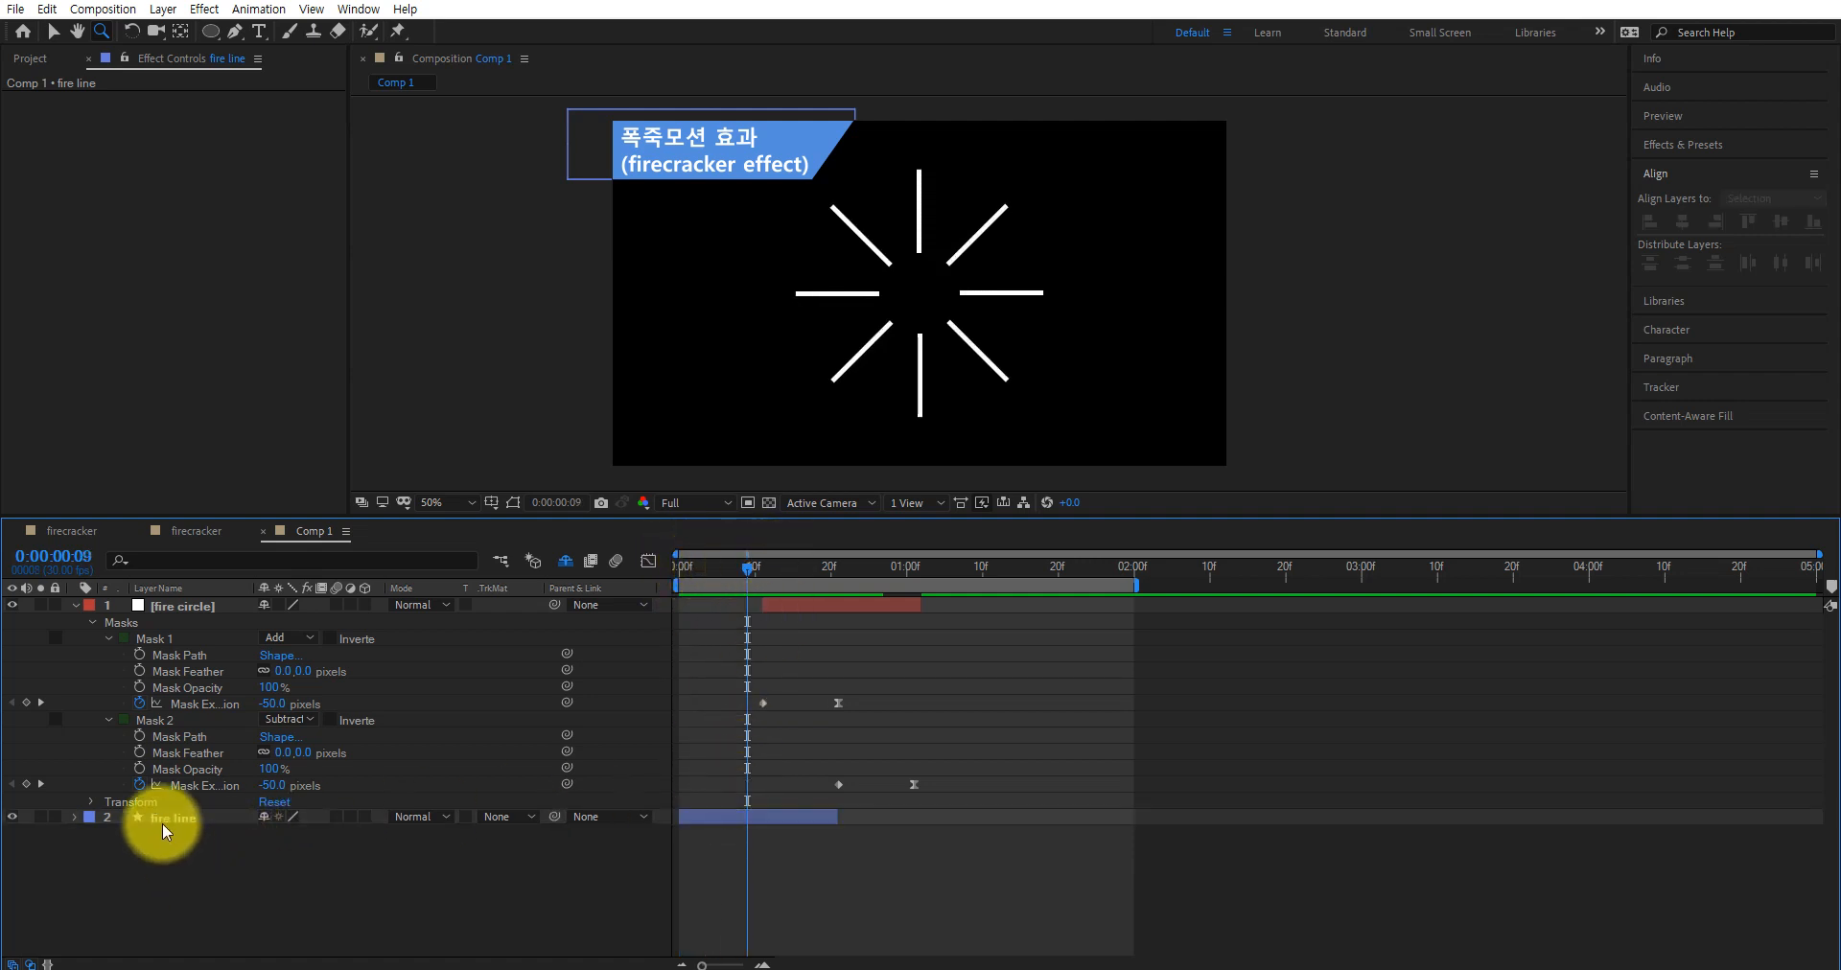
click(156, 816)
key(ctrl+d)
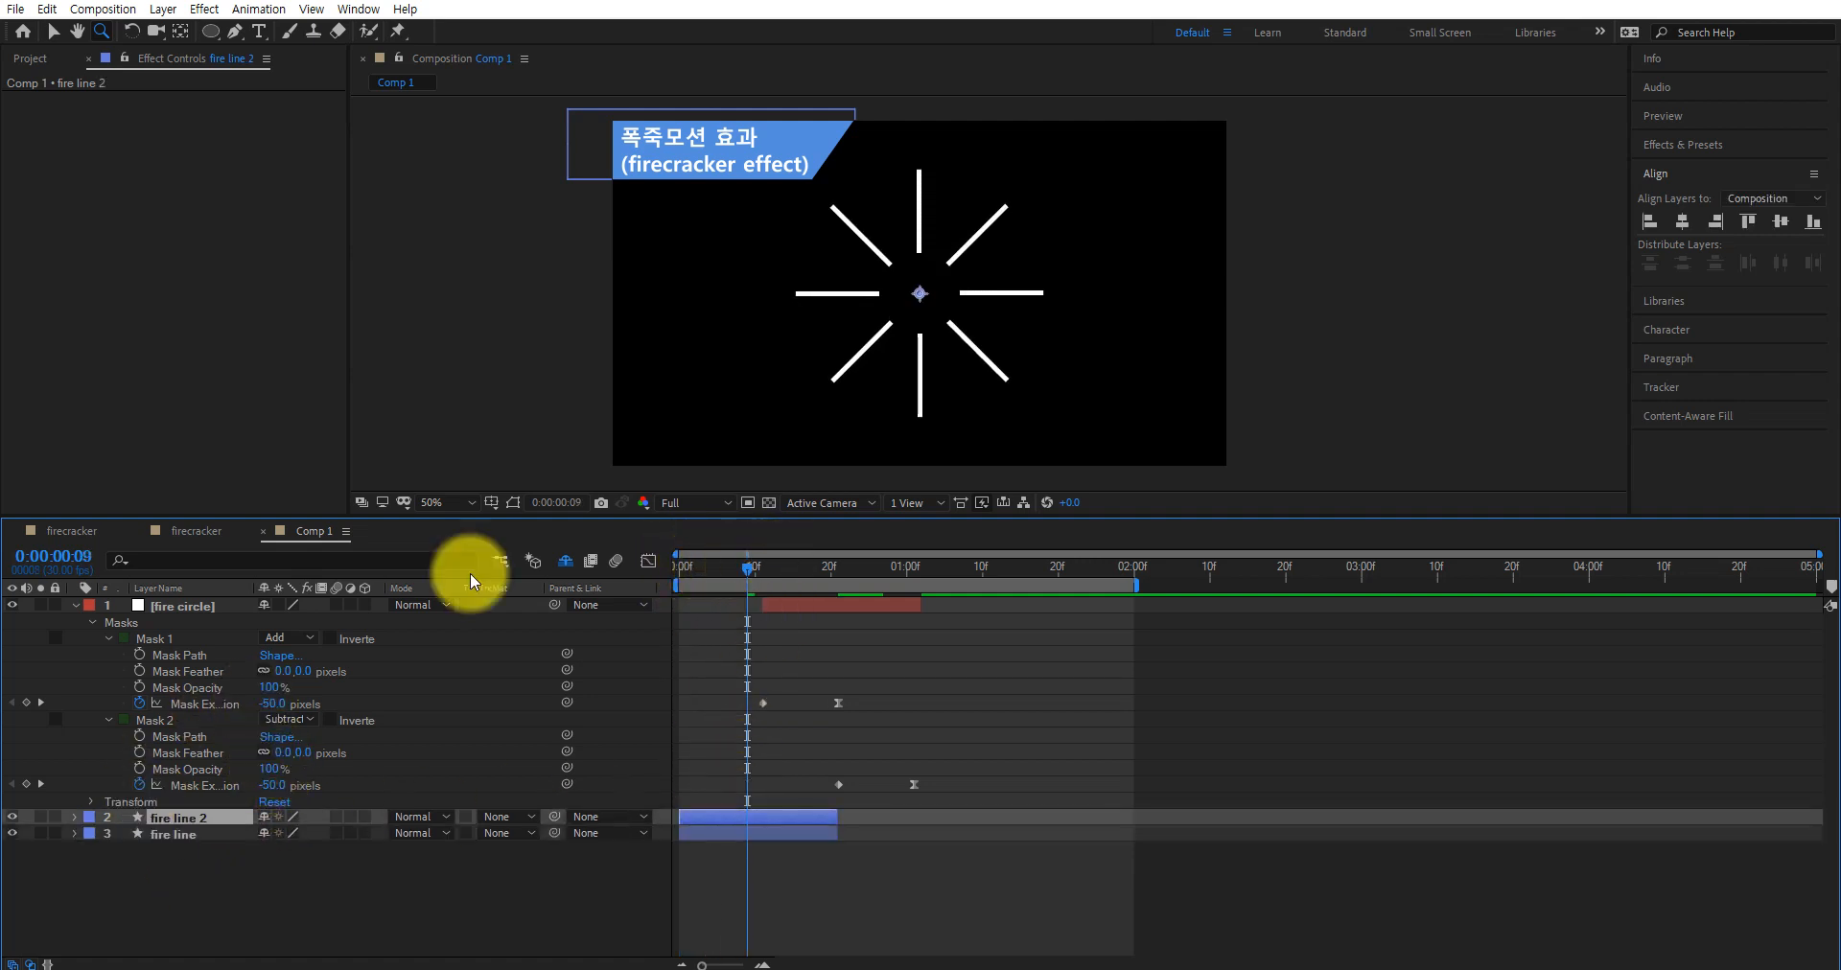
click(54, 35)
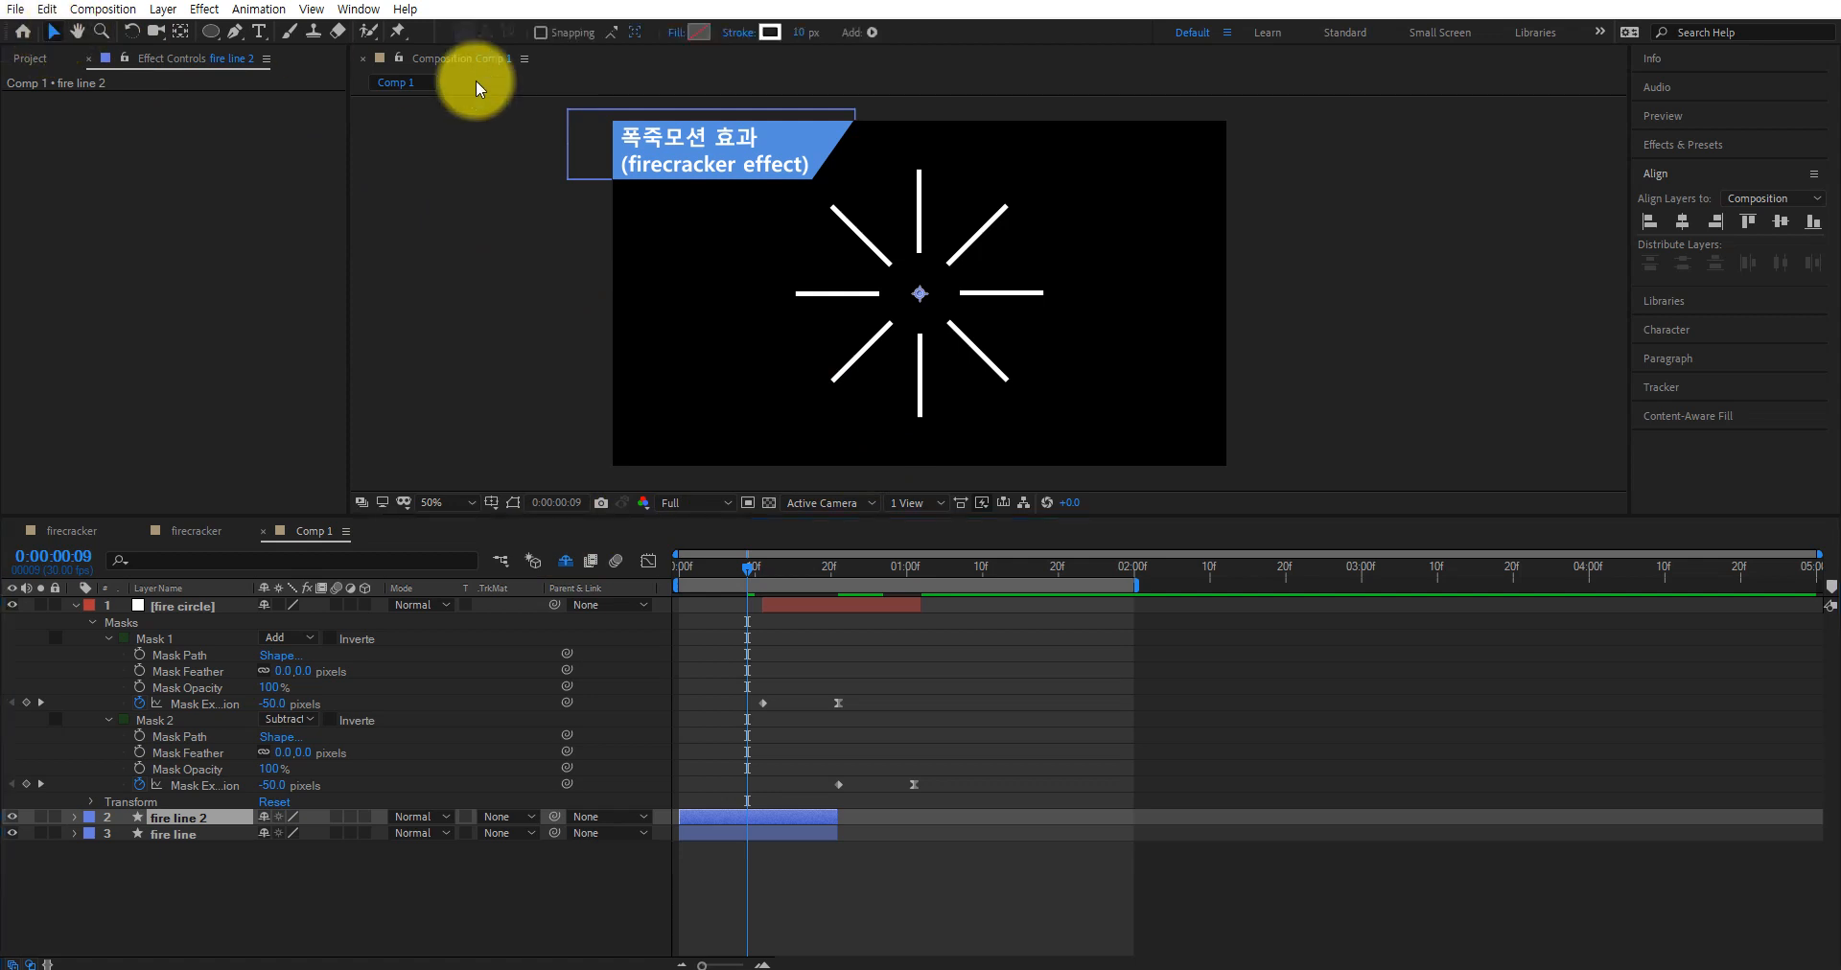
drag(918, 298, 854, 258)
Scale the fire line 2 layer down to about 46% and move it farther up and left from the main burst
click(174, 815)
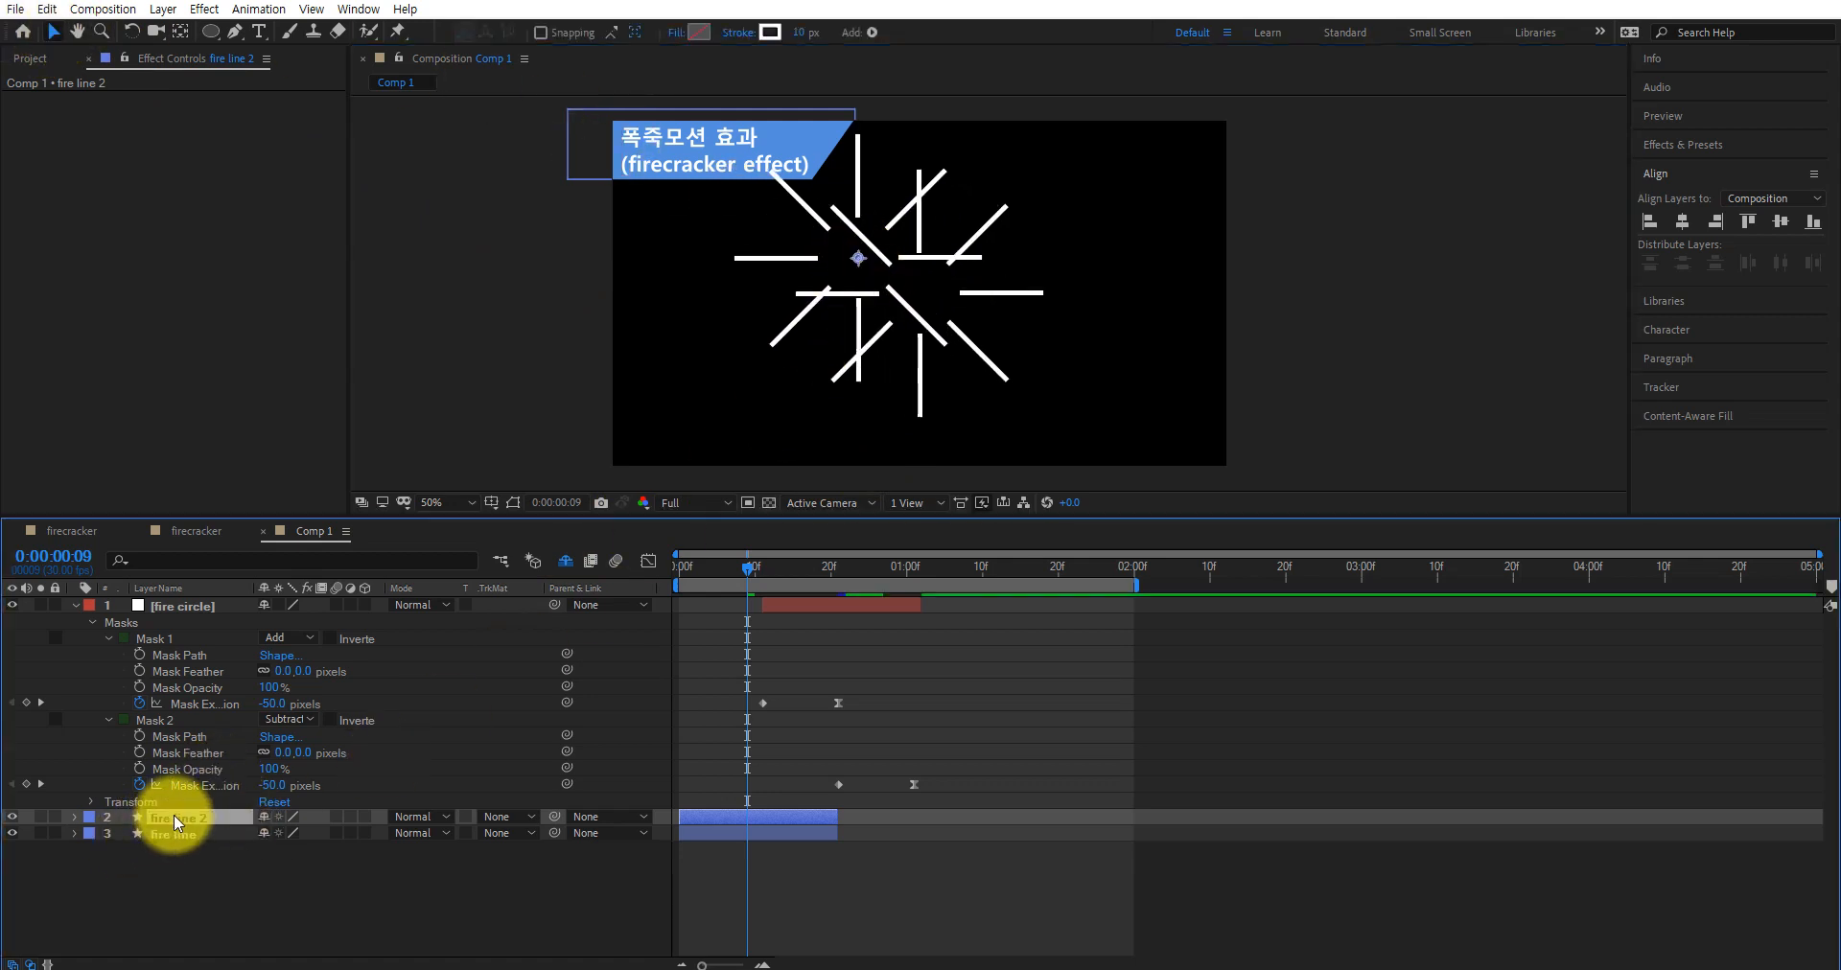
key(s)
drag(293, 834, 246, 828)
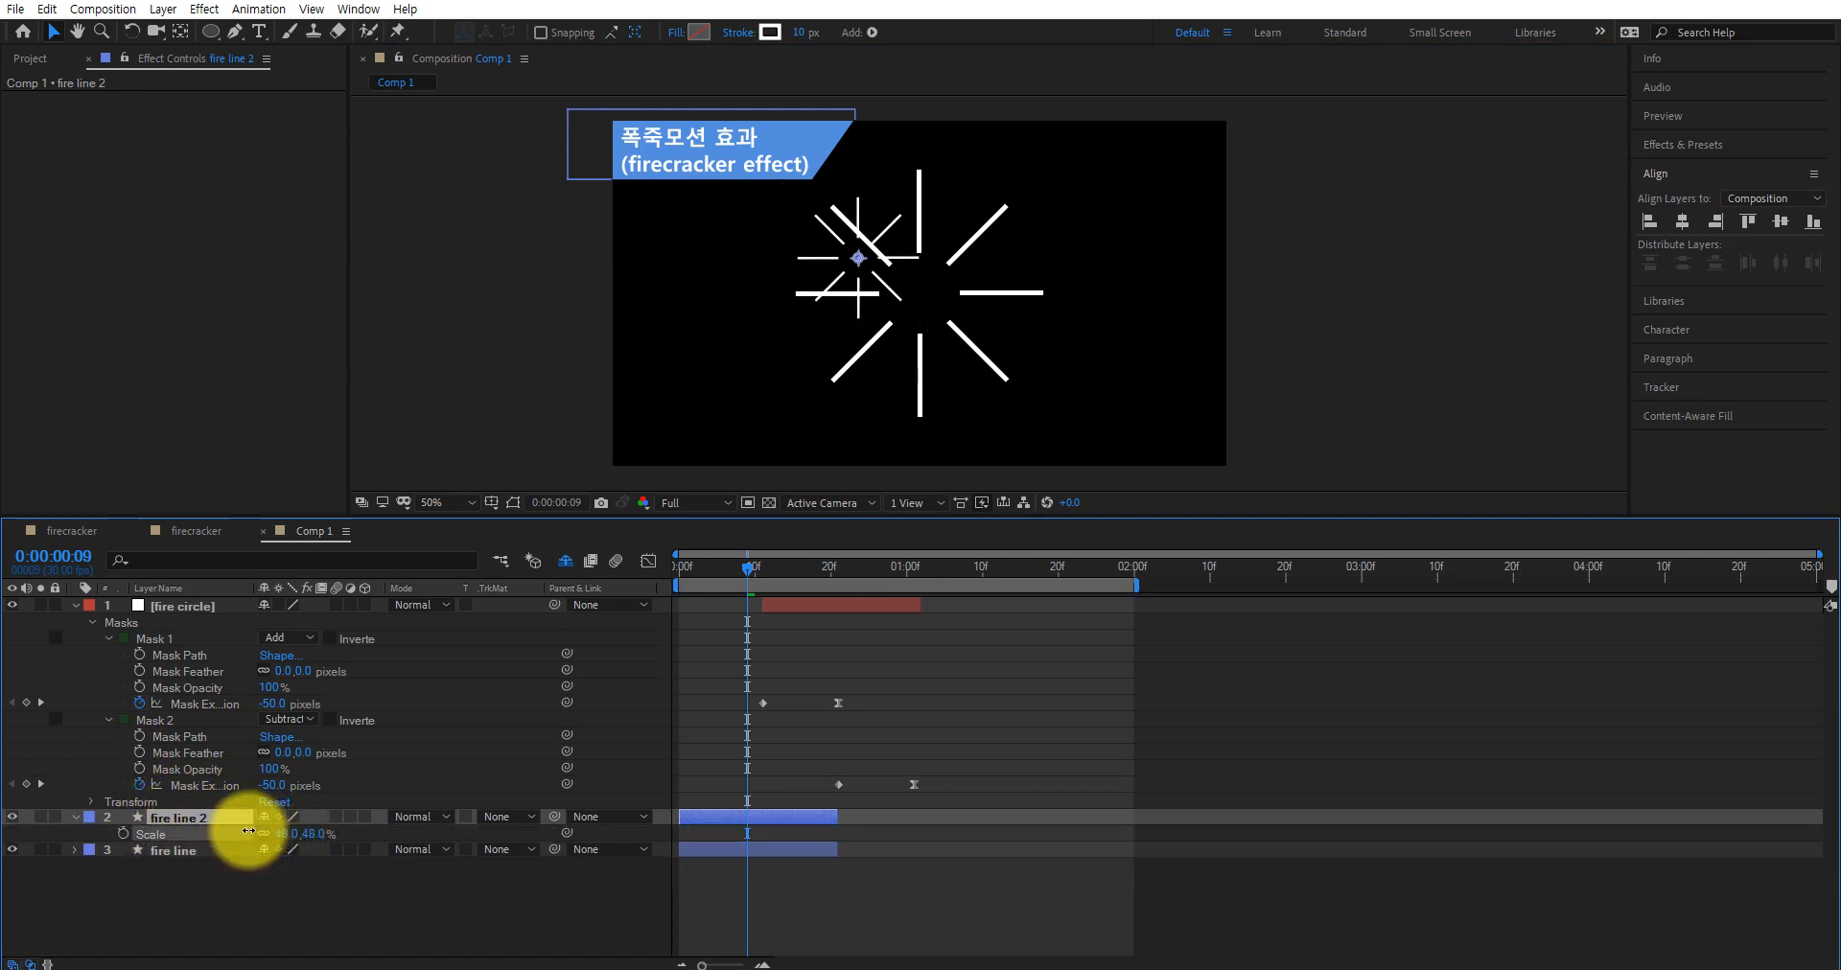
drag(859, 261, 807, 236)
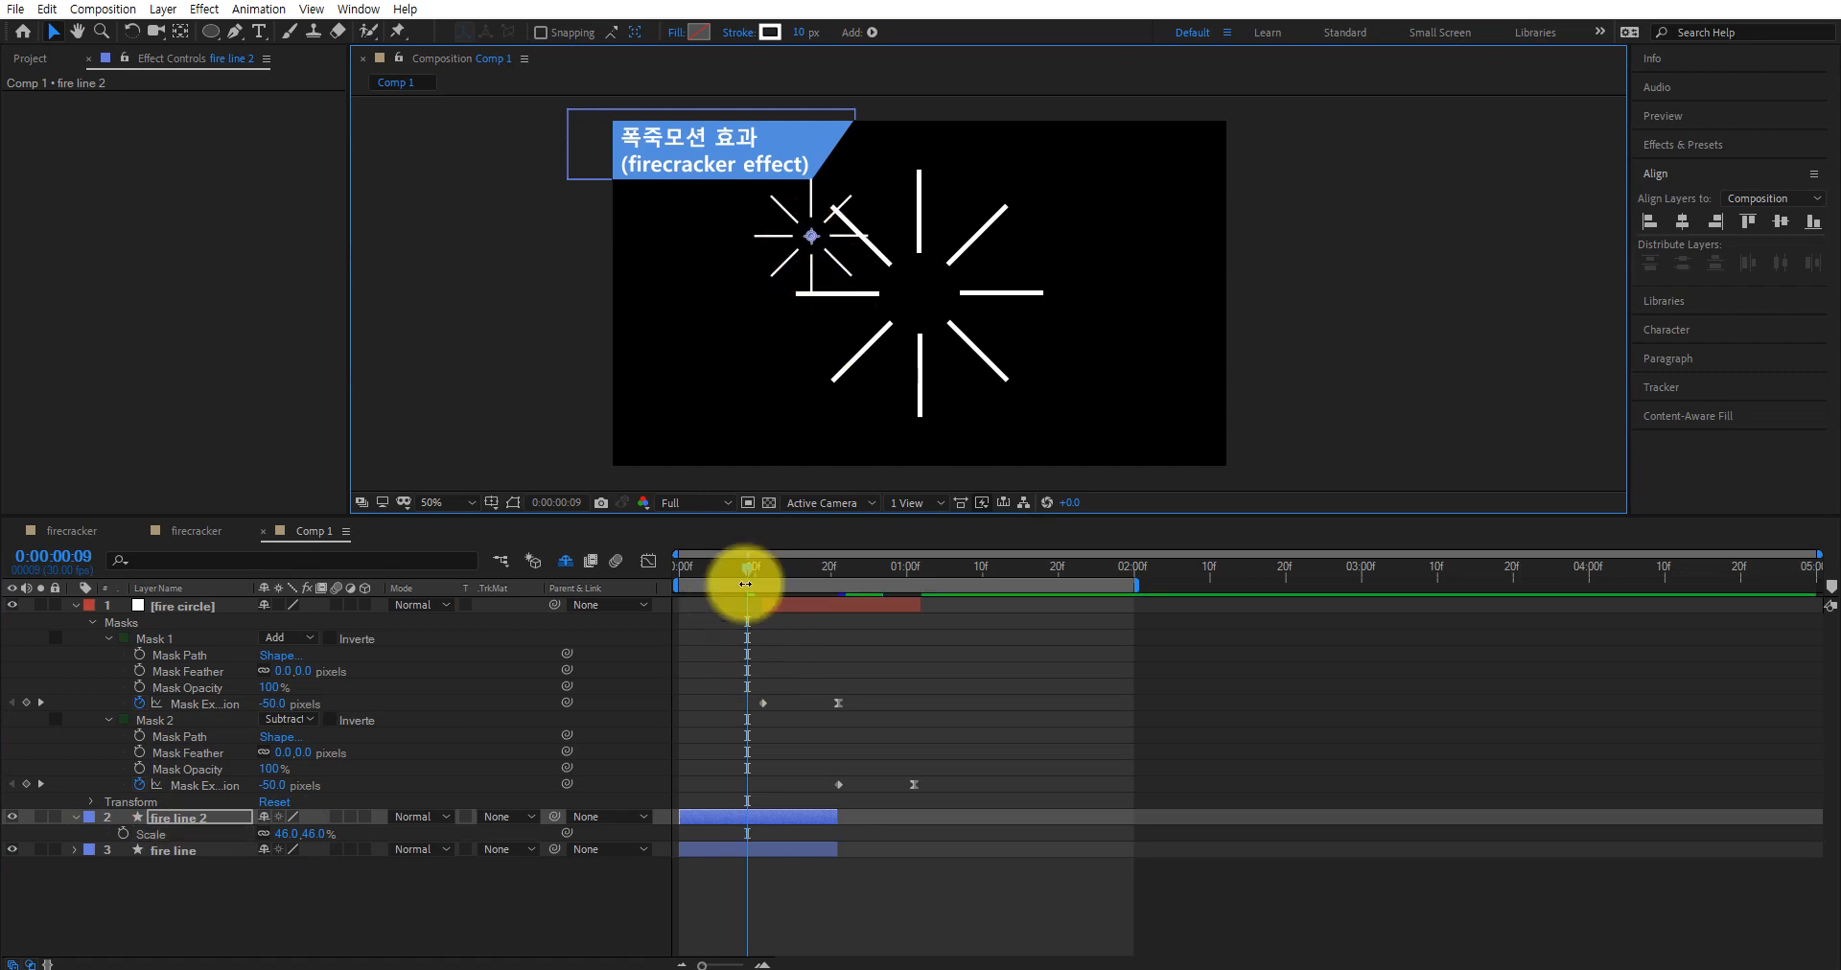
Preview the large and small line bursts together with the ring from 0:00:00:00
drag(746, 570, 678, 575)
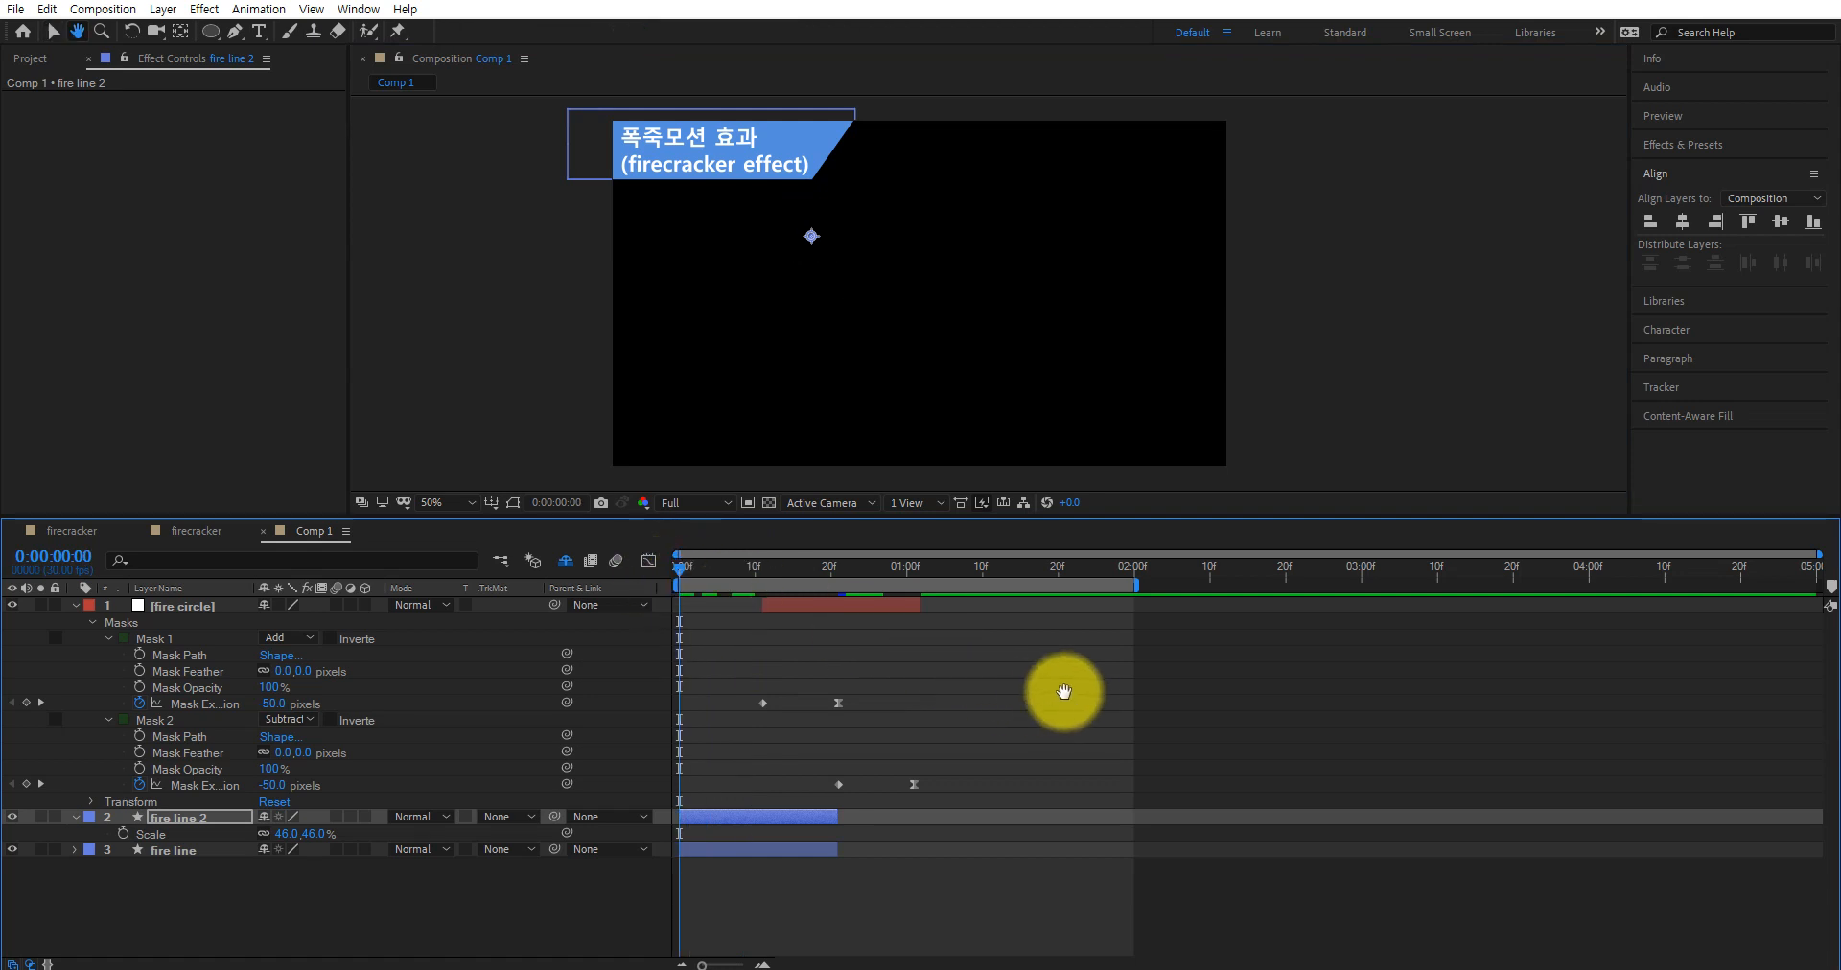
key(space)
key(space)
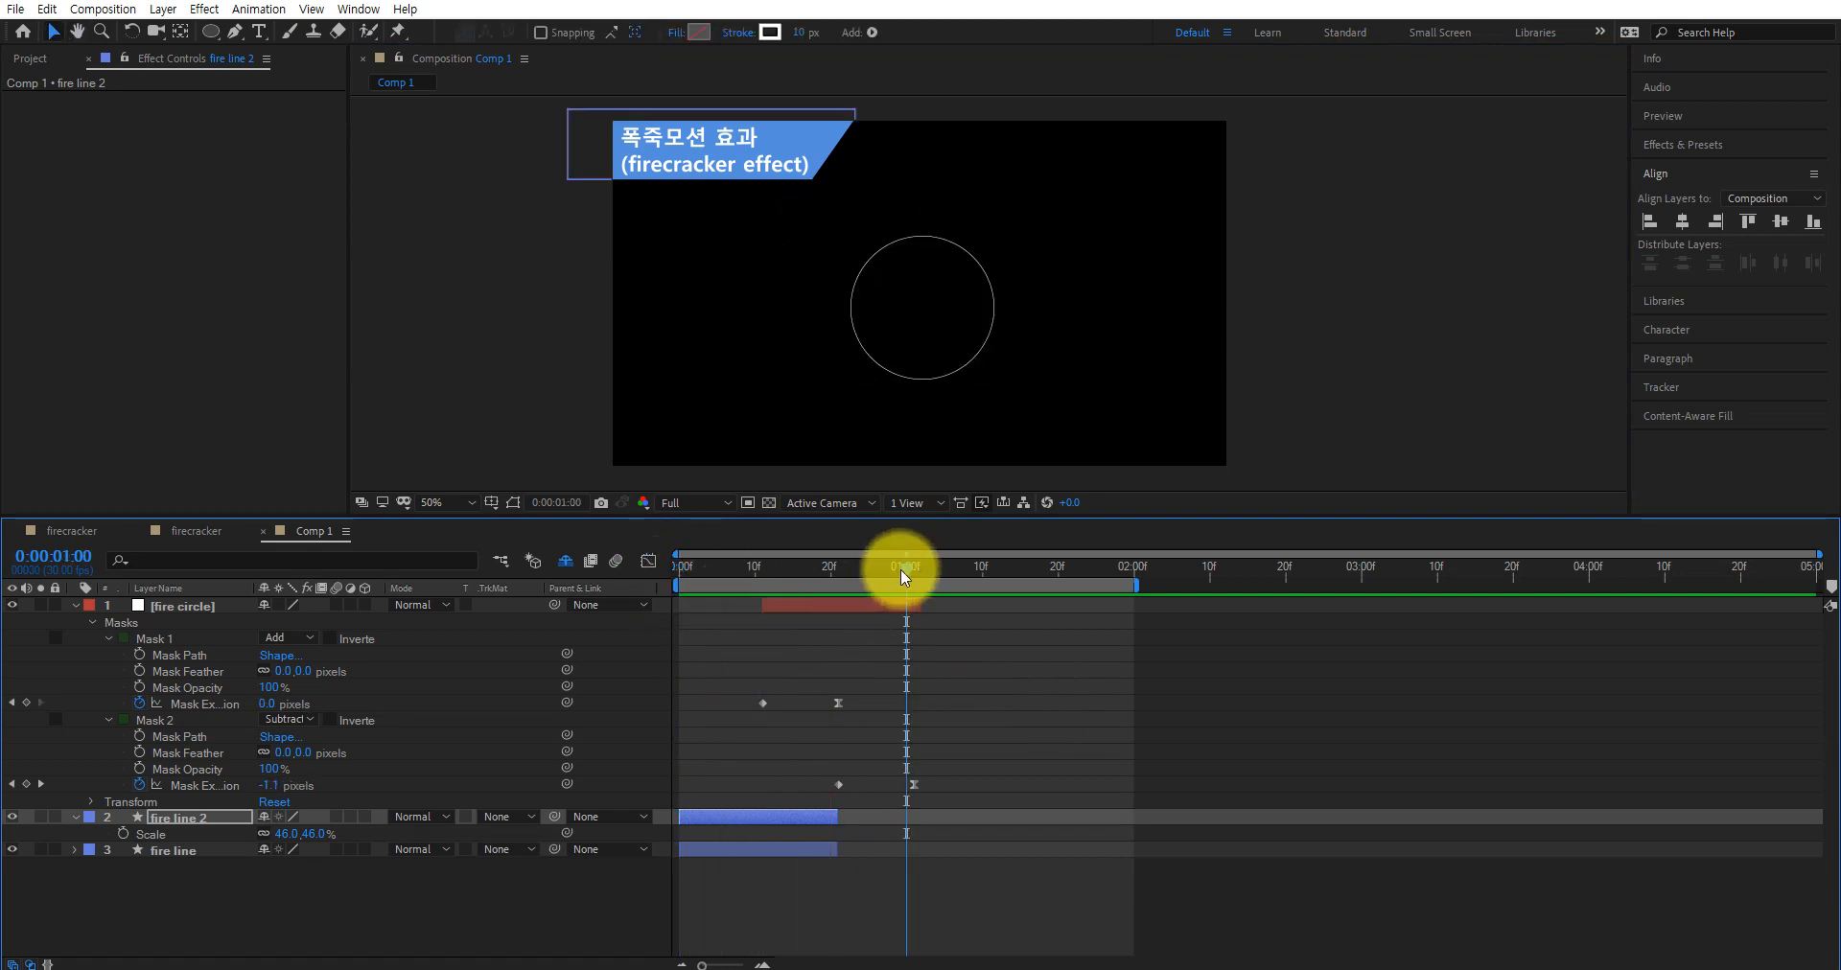
drag(901, 569, 673, 601)
key(space)
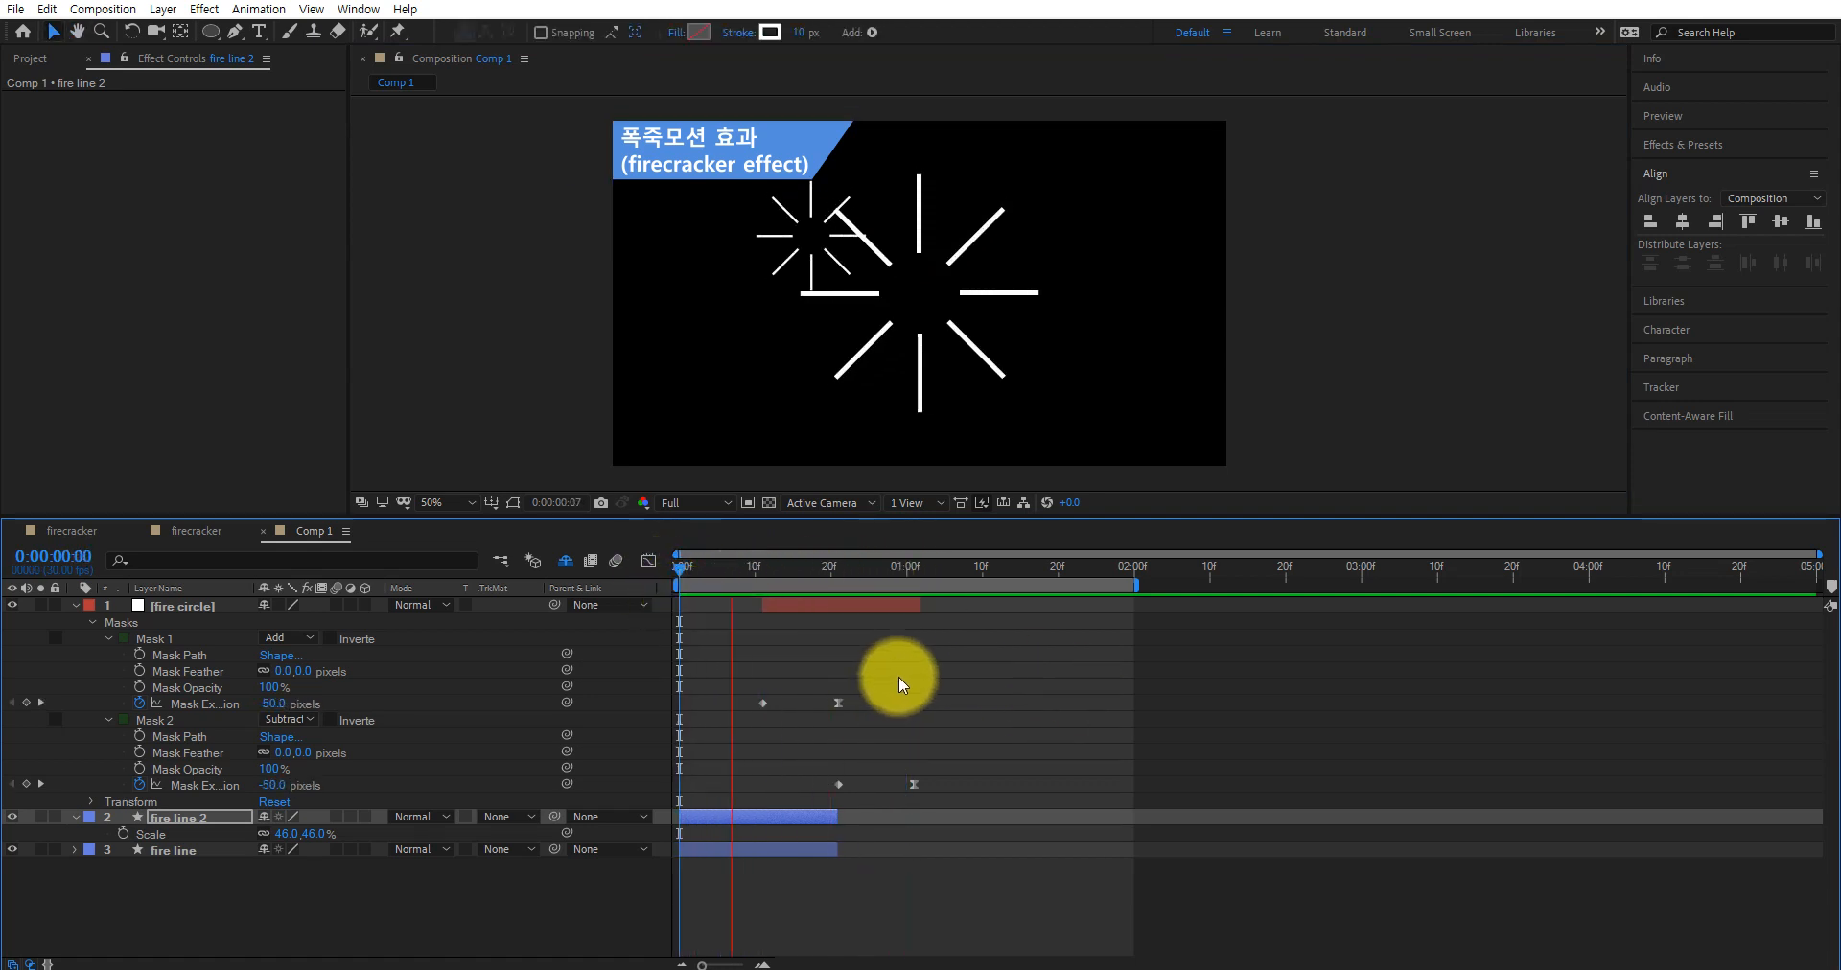
key(space)
Shift the fire line 2 layer in time to start at 0:00:00:10
drag(916, 564, 752, 606)
click(763, 819)
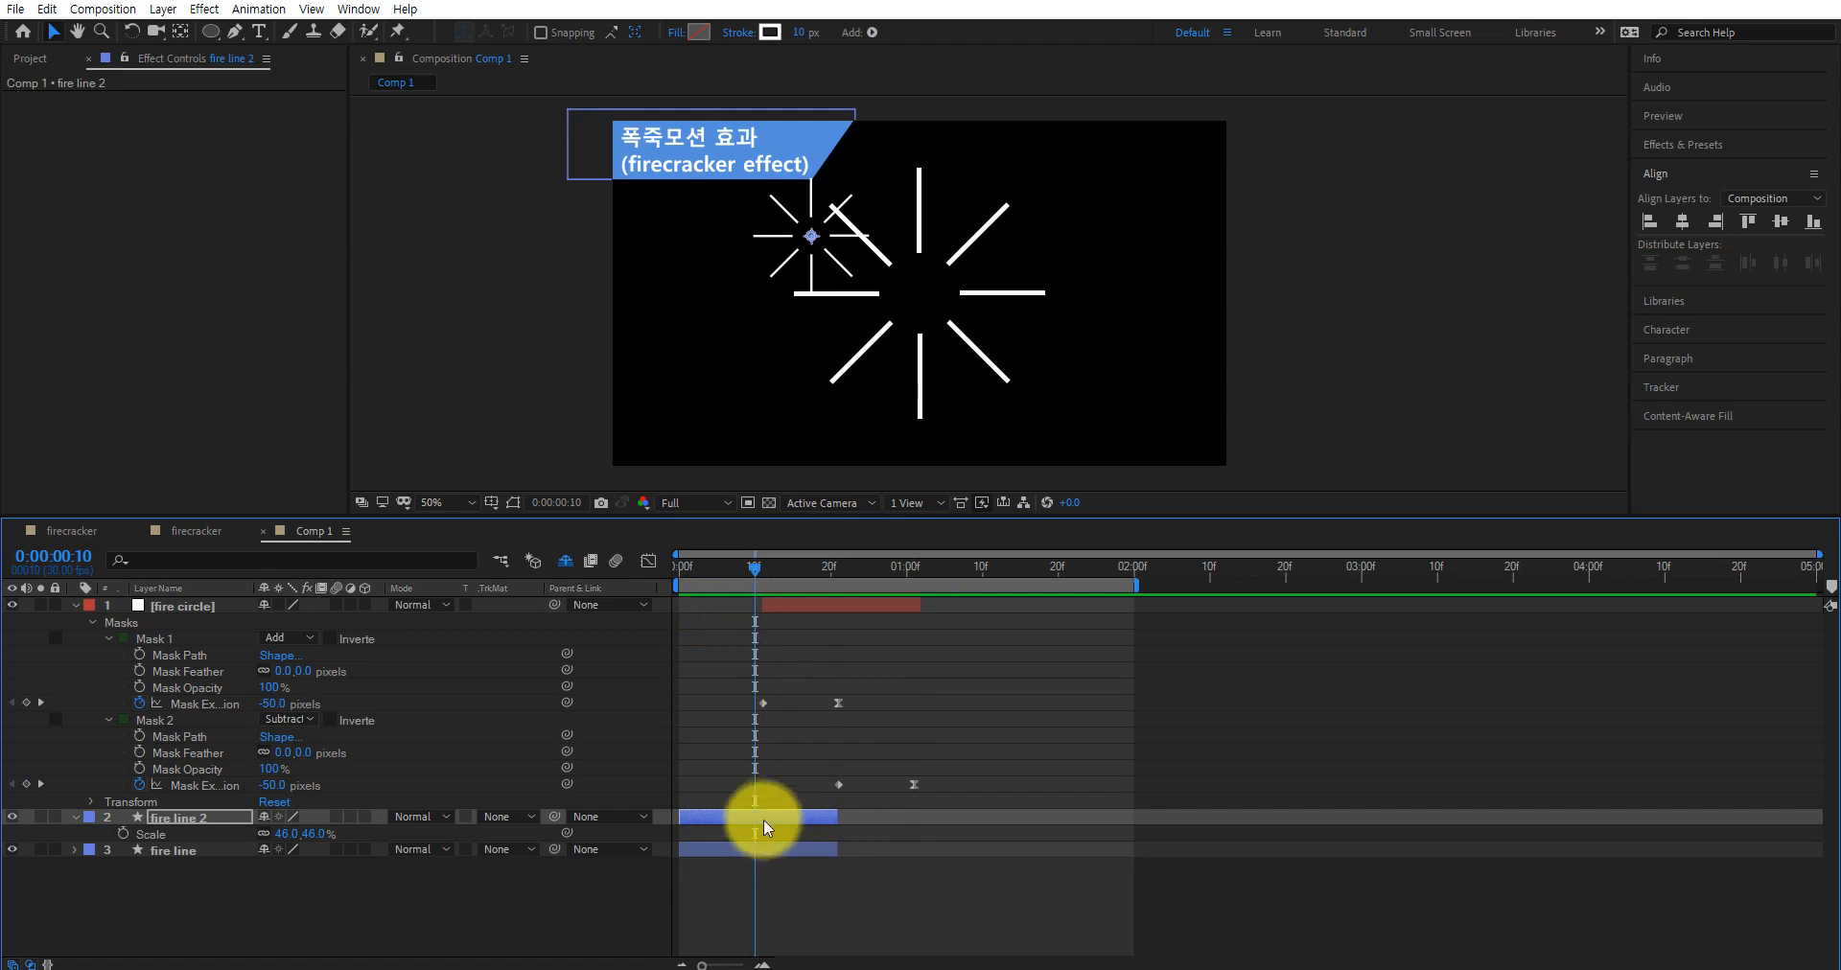
drag(774, 814, 849, 815)
Preview the staggered timing of the small line burst from 0:00:00:00 twice
drag(758, 567, 631, 581)
key(space)
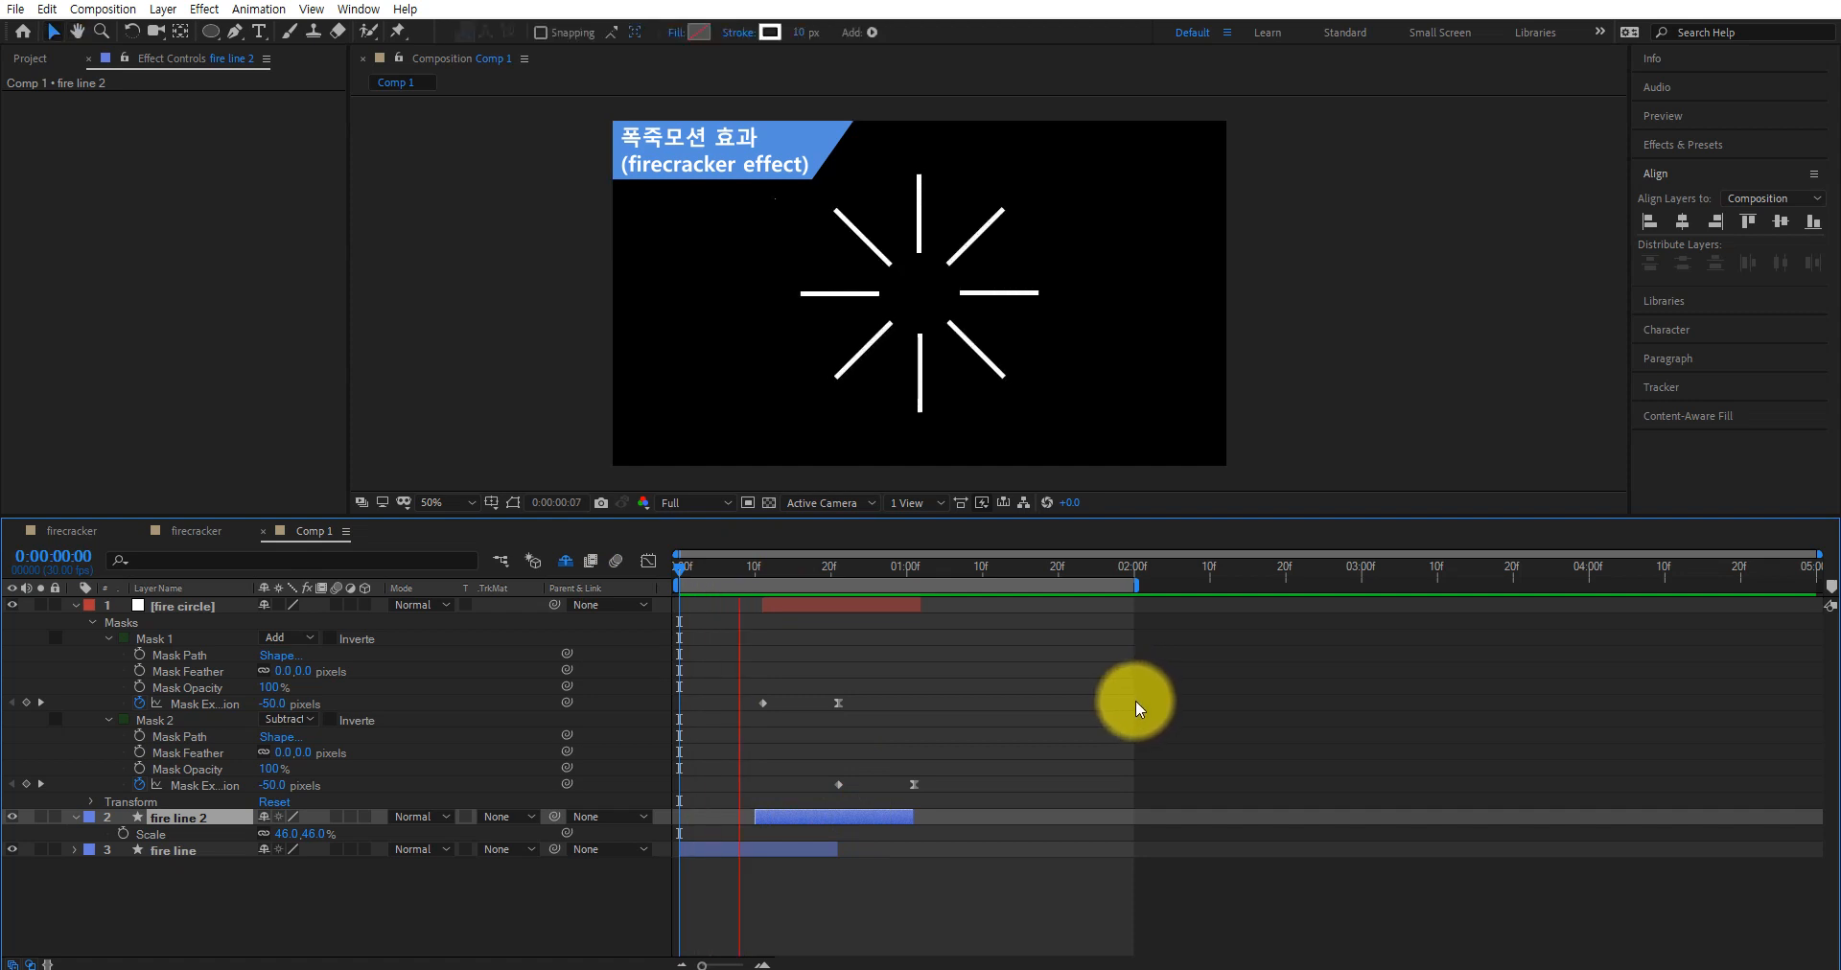
key(space)
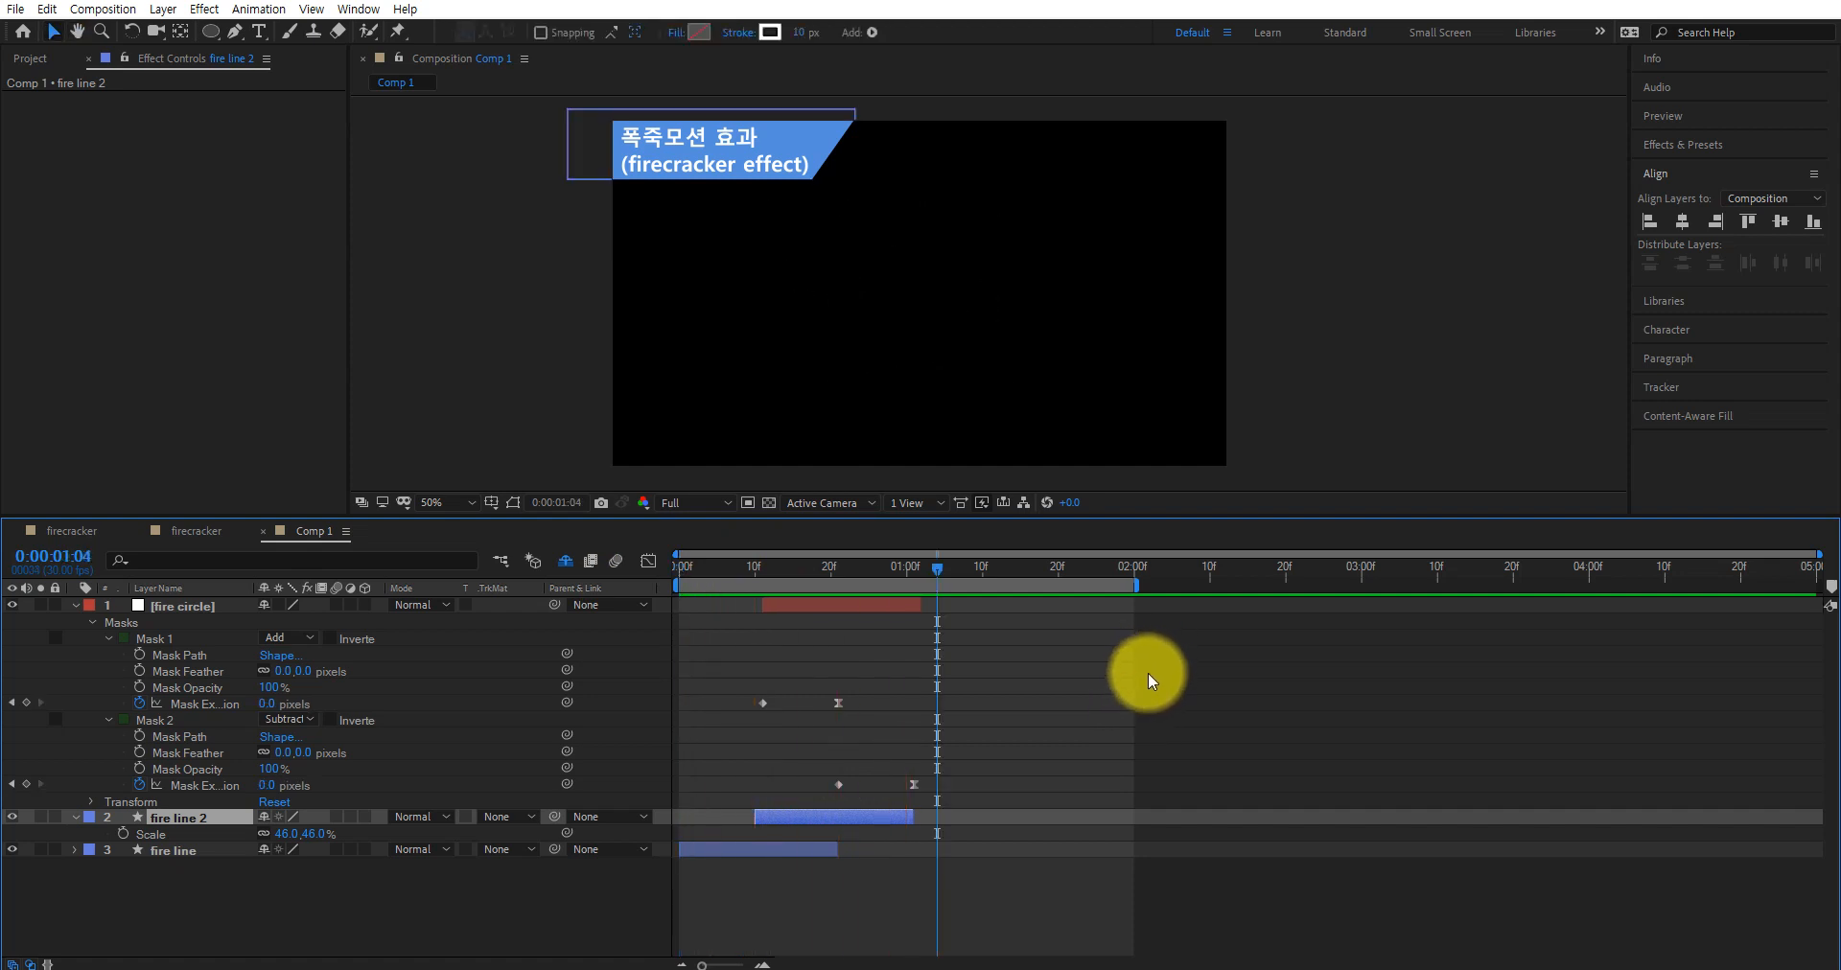
drag(936, 568, 653, 636)
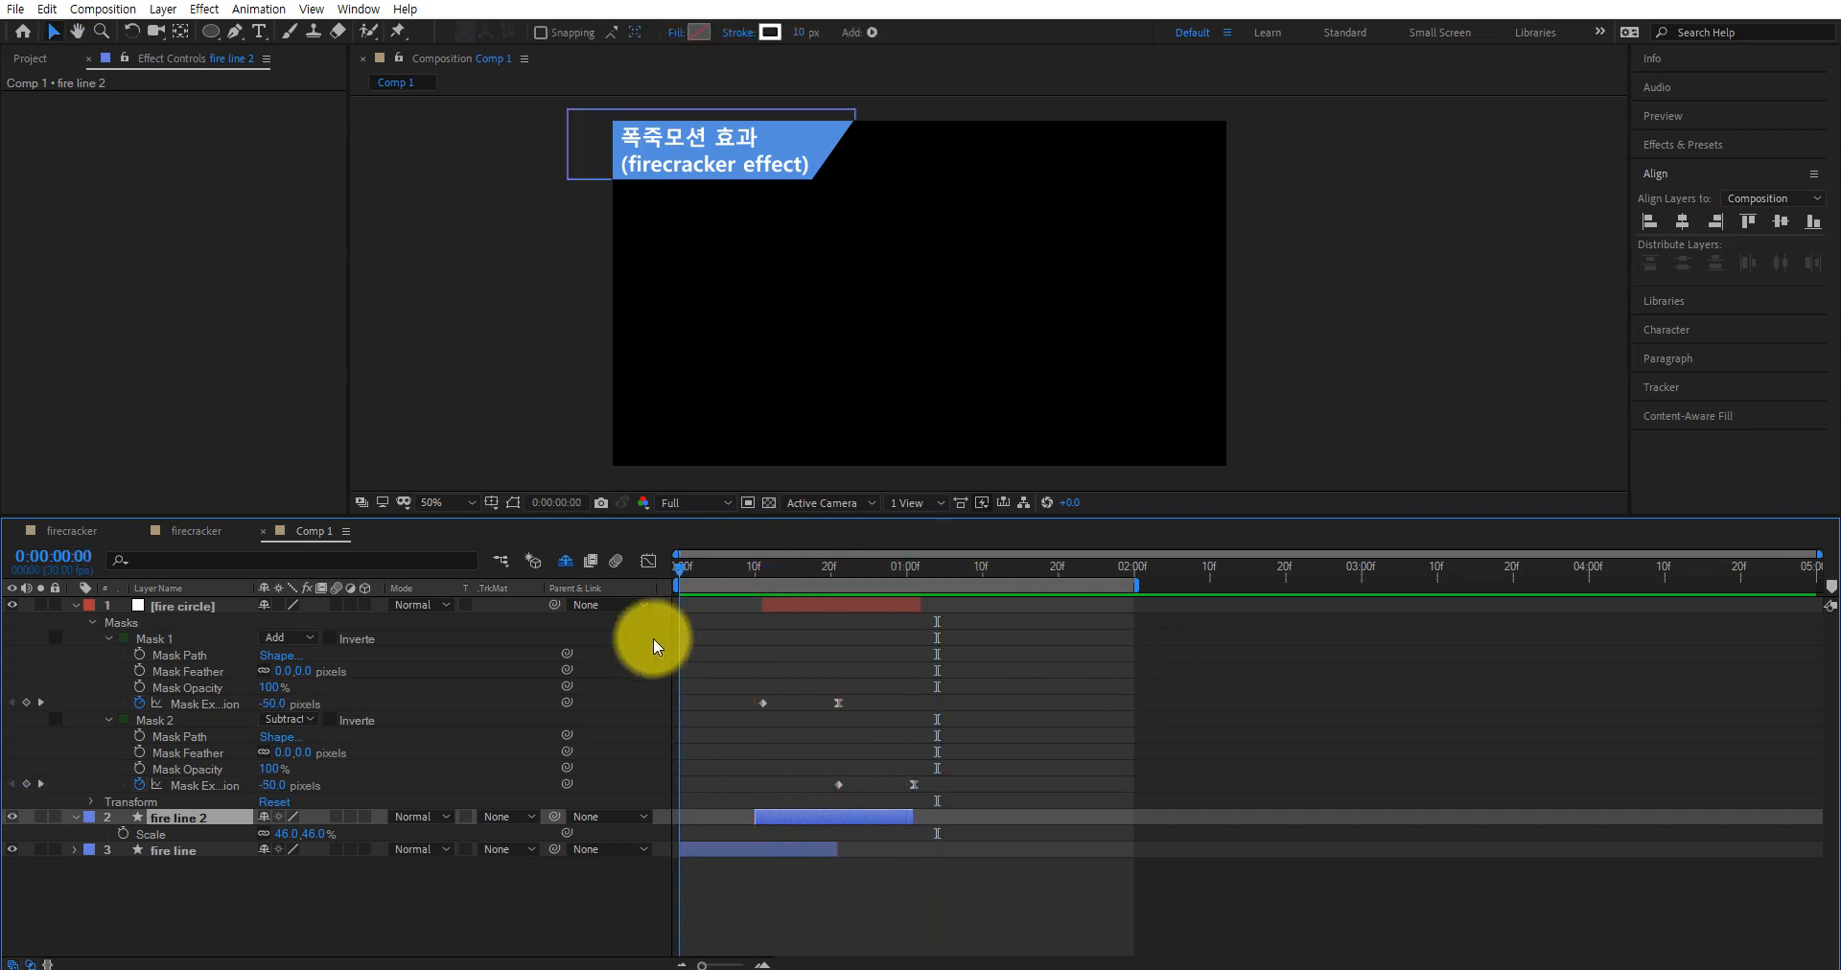
key(space)
key(space)
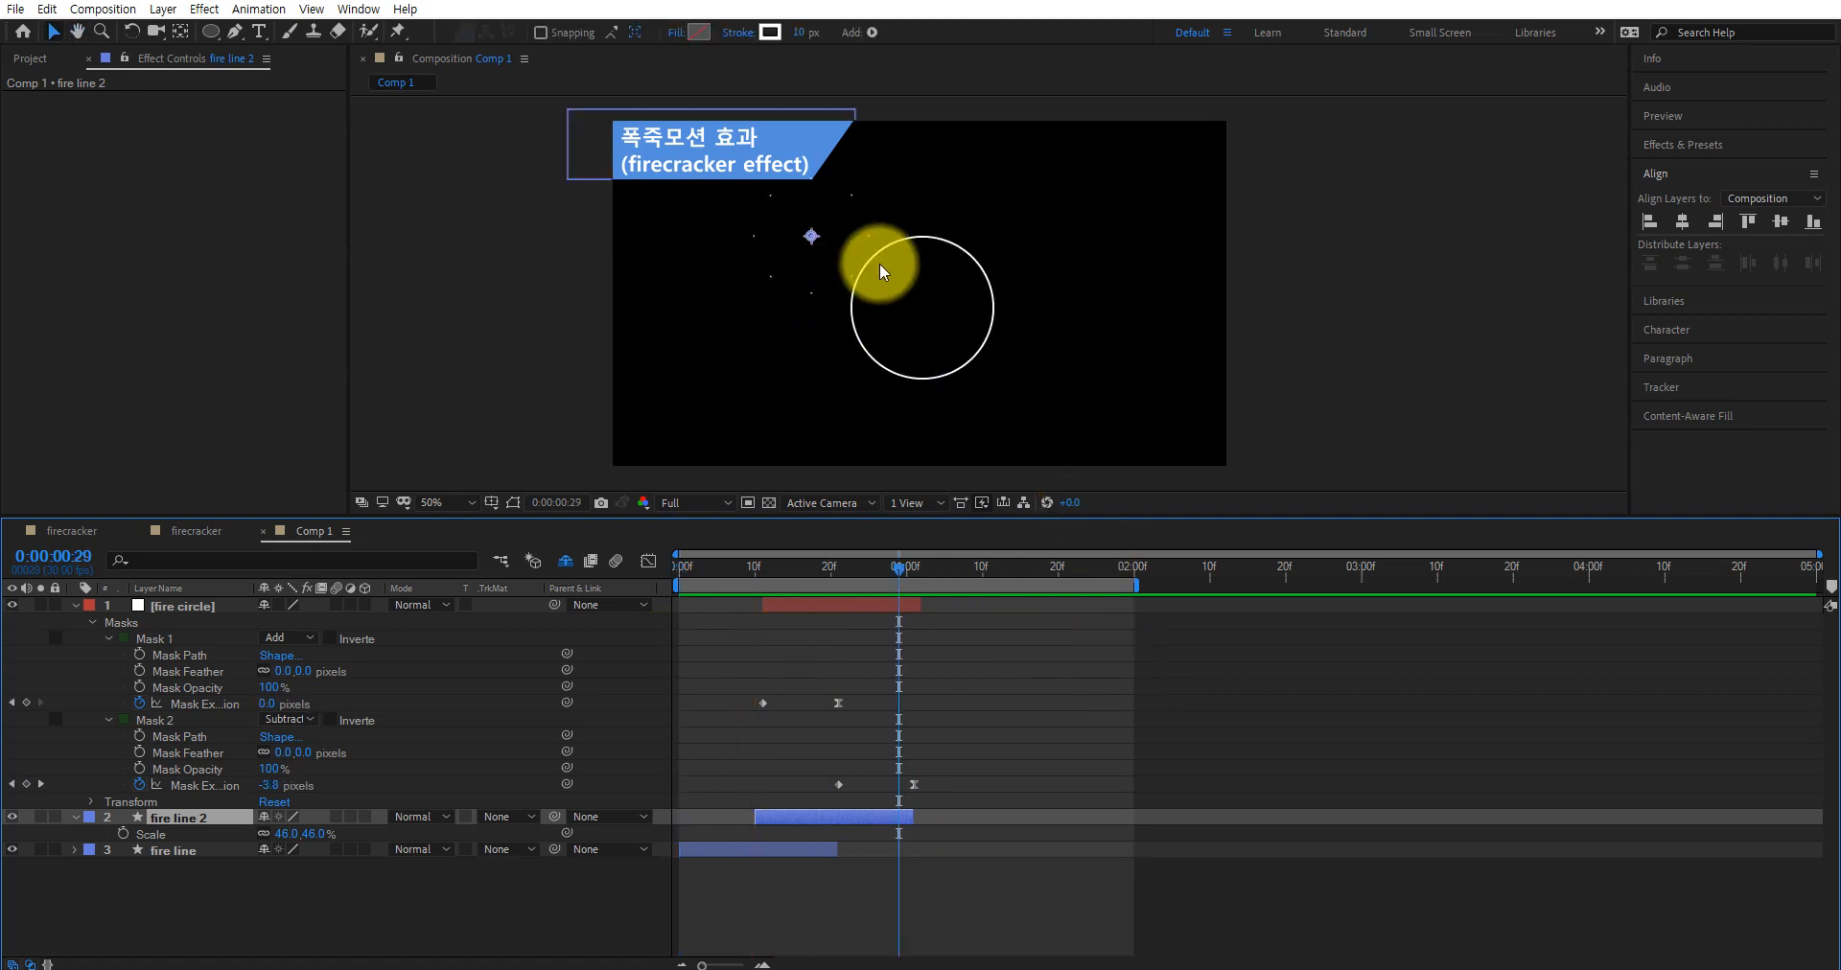
Shift the fire circle layer earlier to start at 0:00:00:05
drag(897, 568, 796, 619)
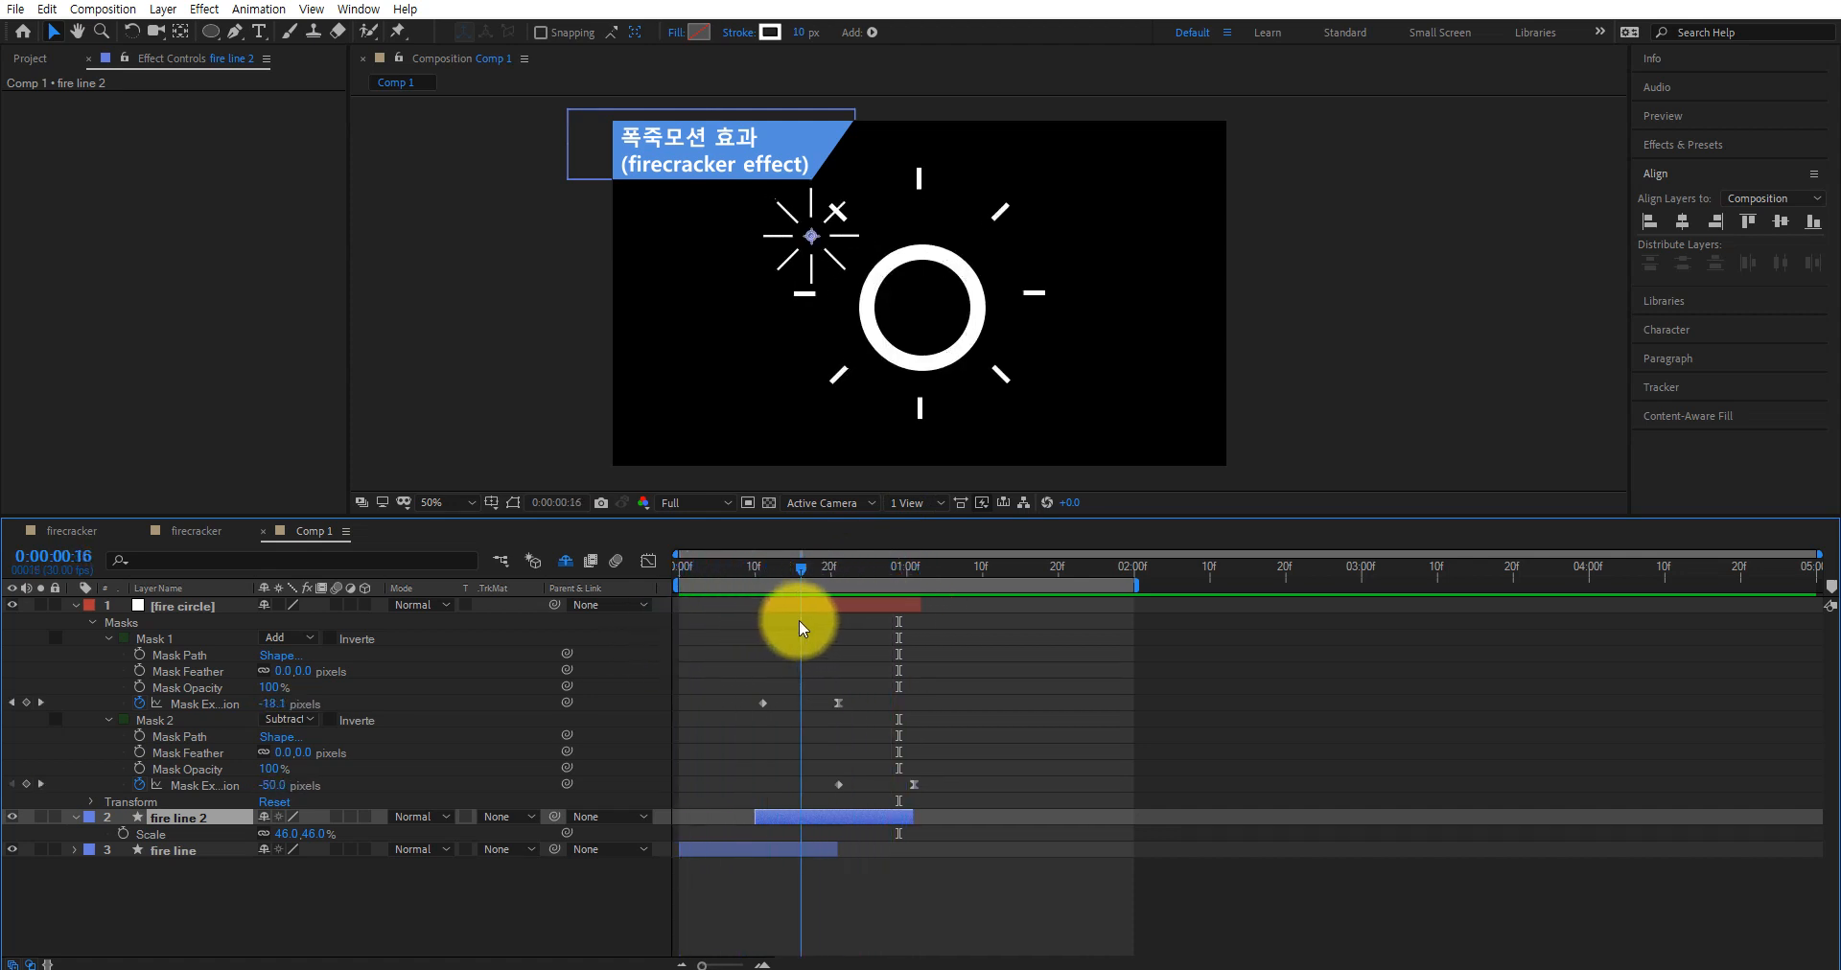
click(190, 610)
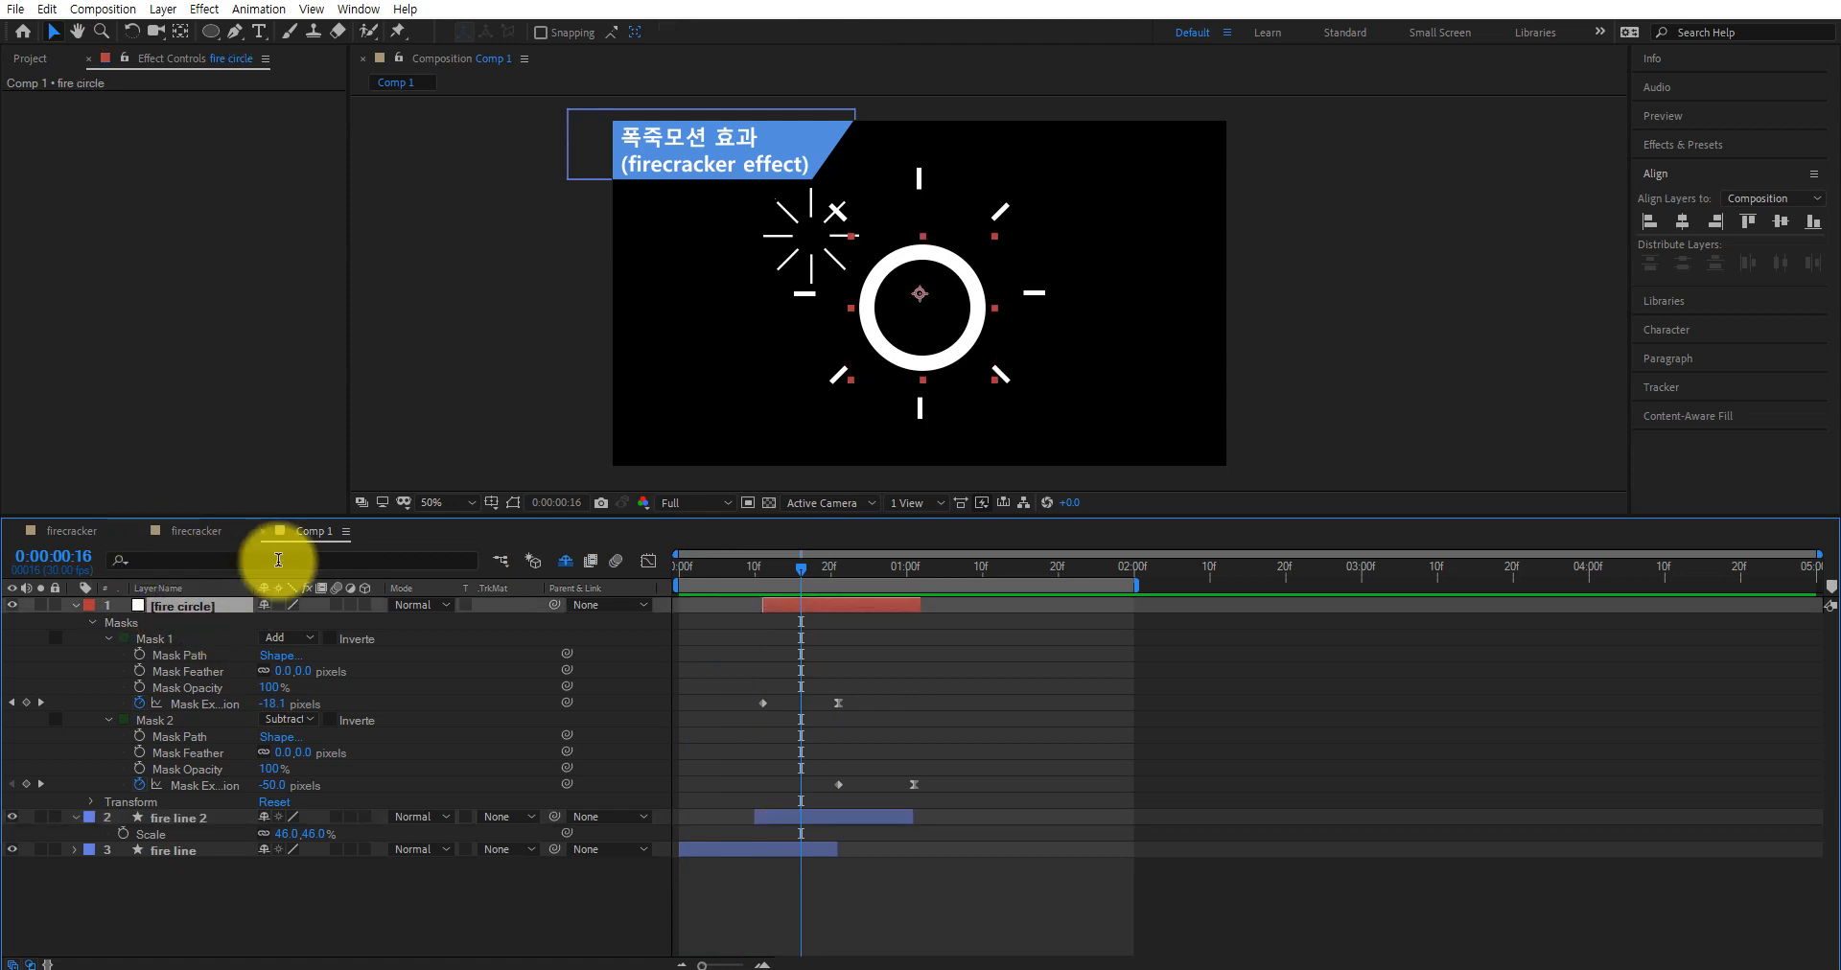
drag(813, 566, 717, 603)
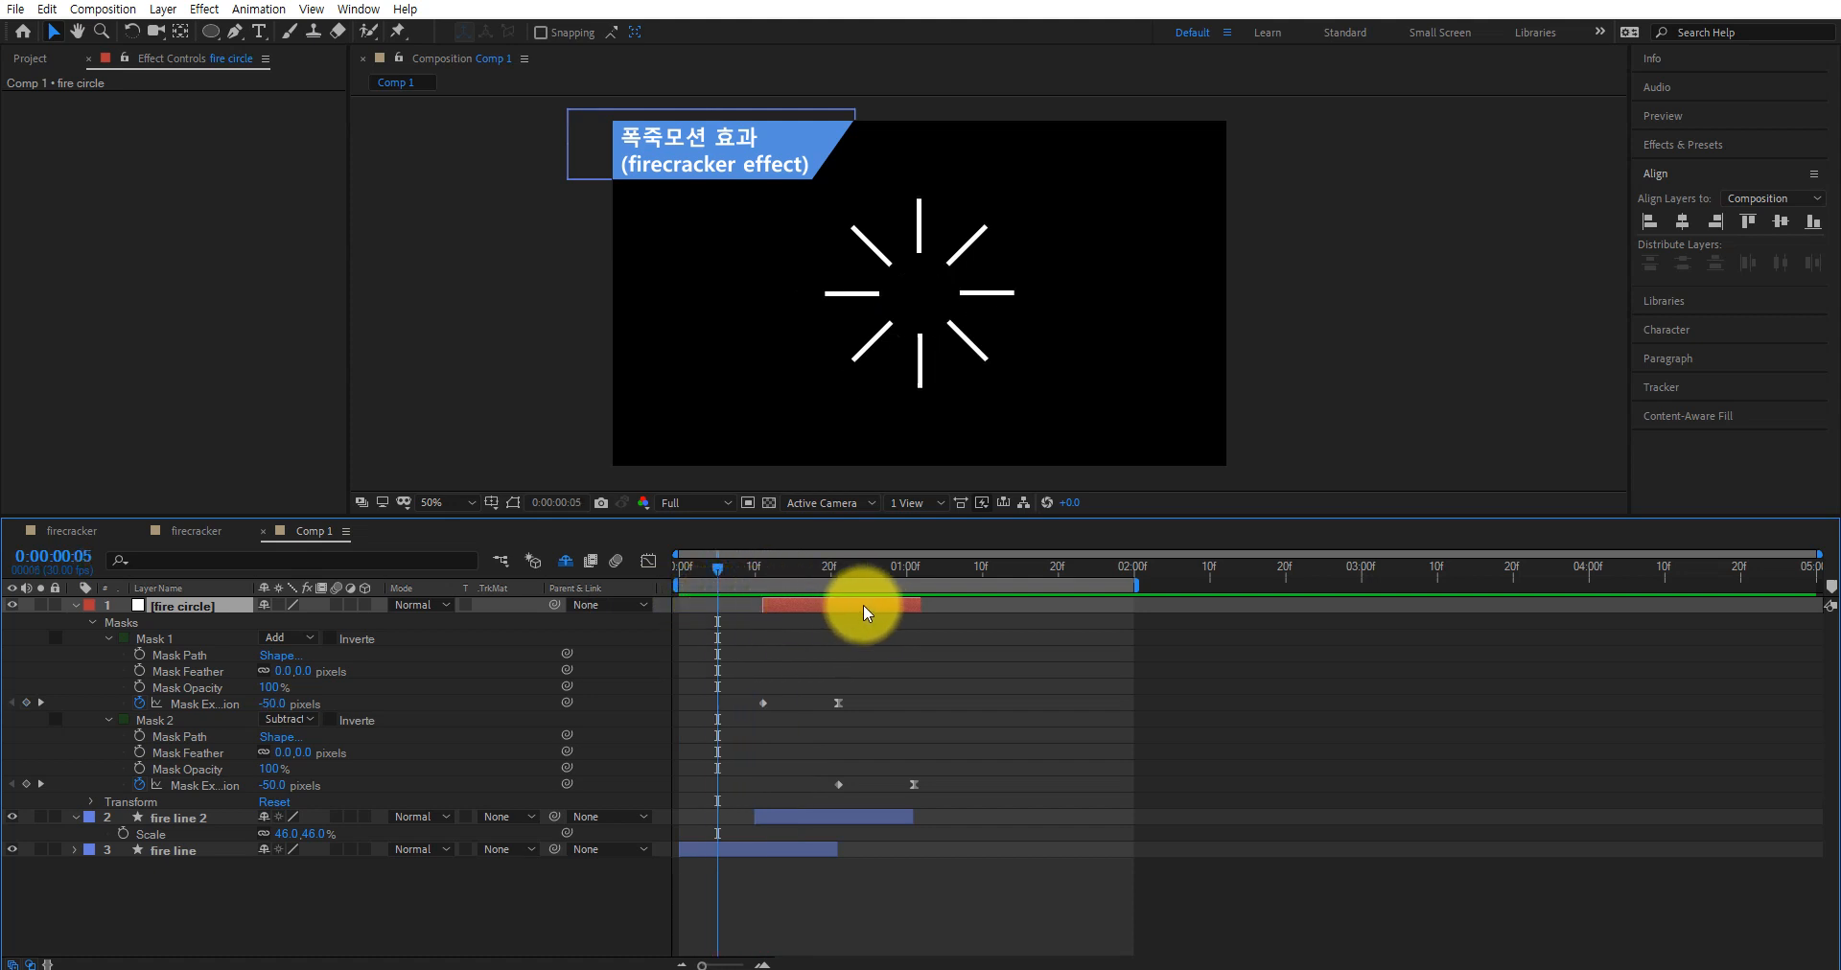
drag(862, 606, 815, 606)
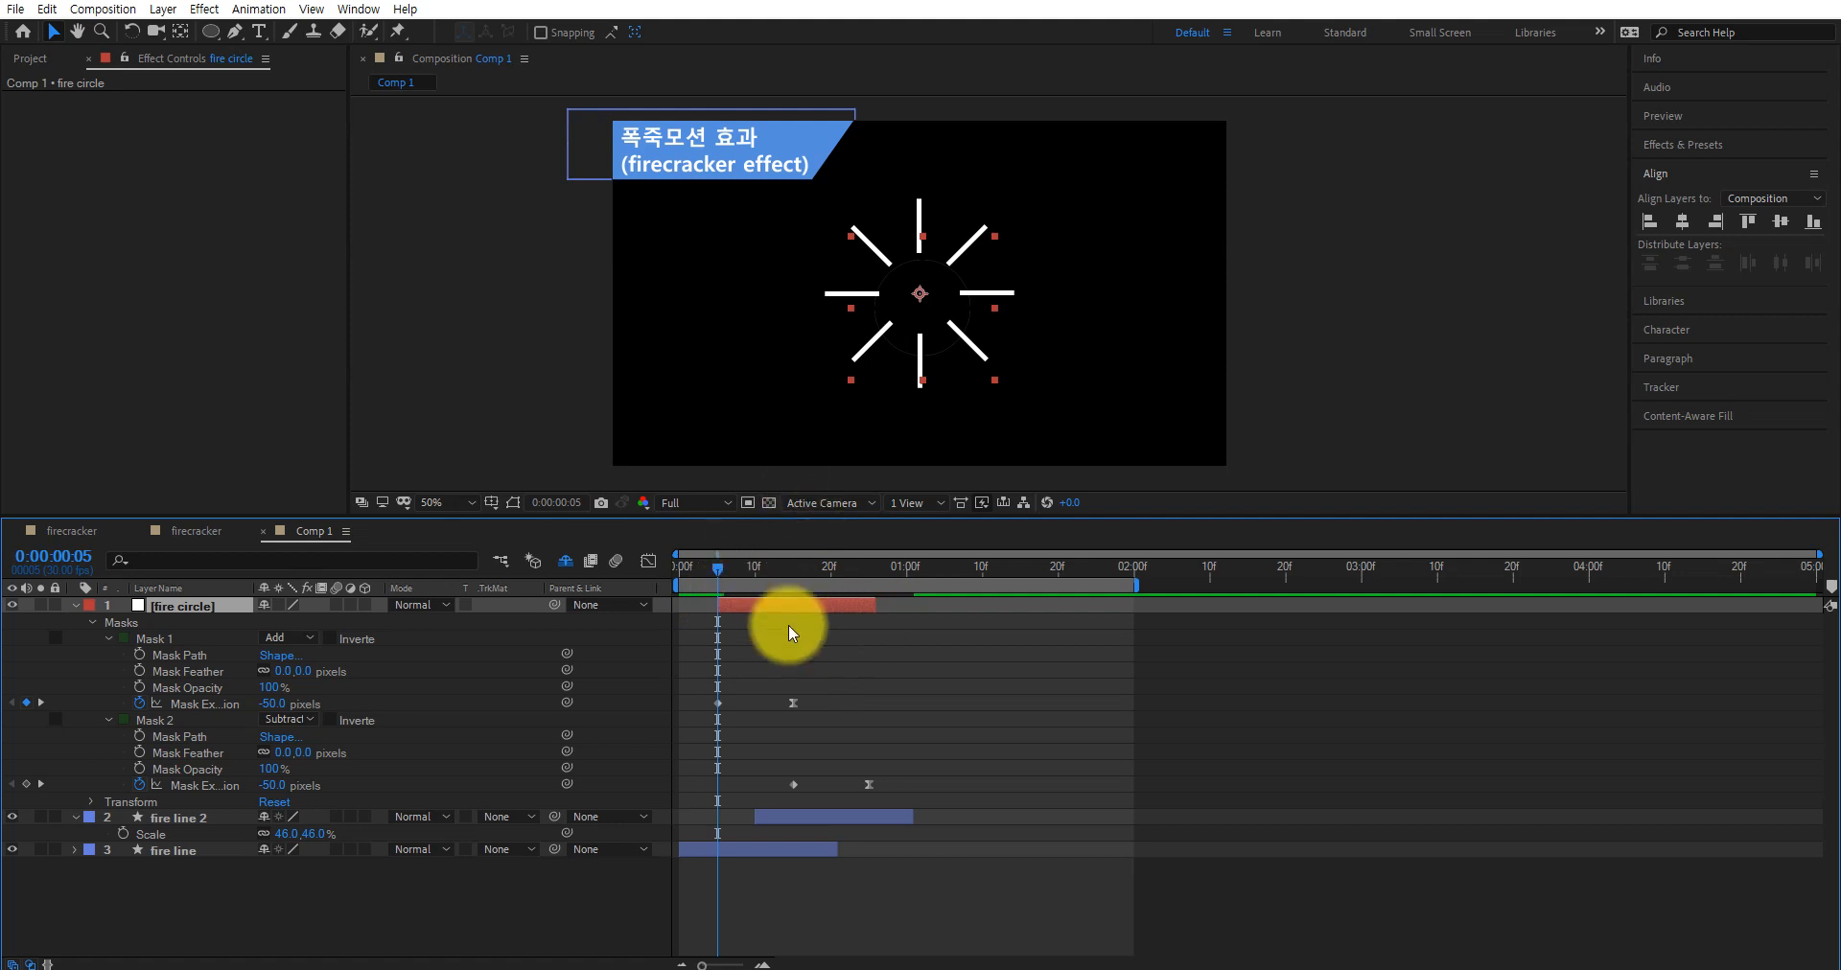
Collapse the properties of fire circle and fire line 2, and move the ring above the main burst's center, slightly right, at 0:00:00:13
click(76, 606)
click(77, 622)
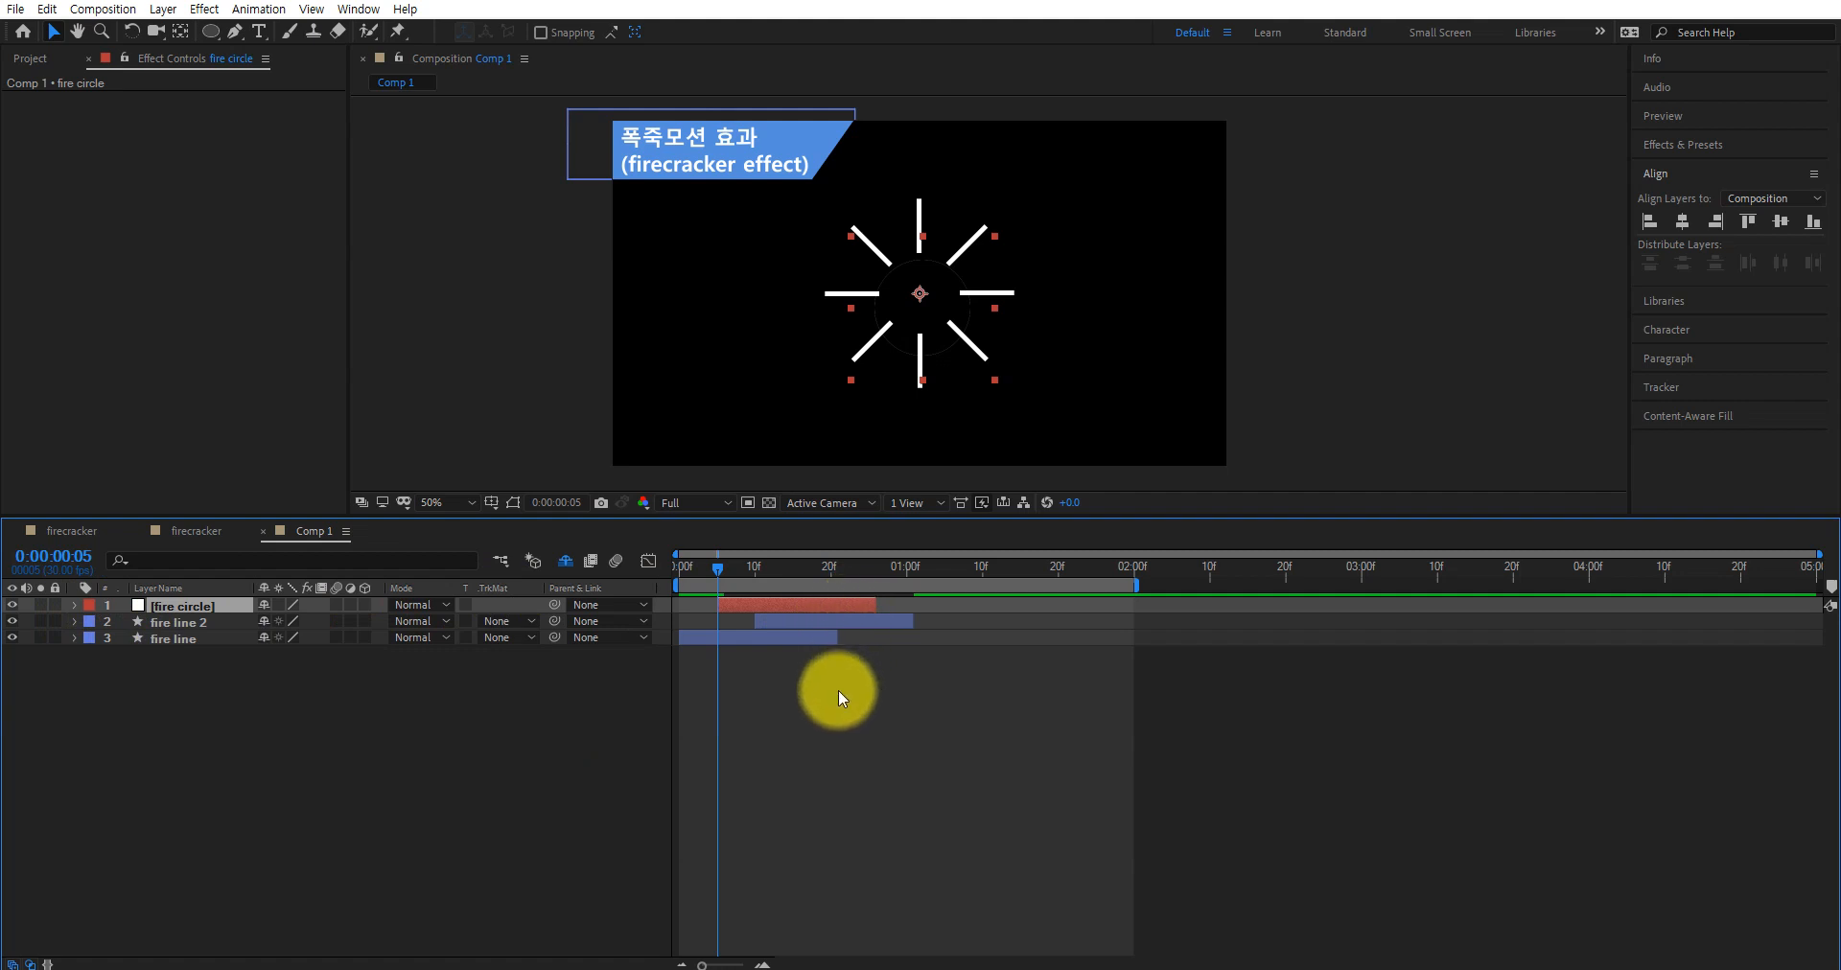
drag(715, 560, 777, 566)
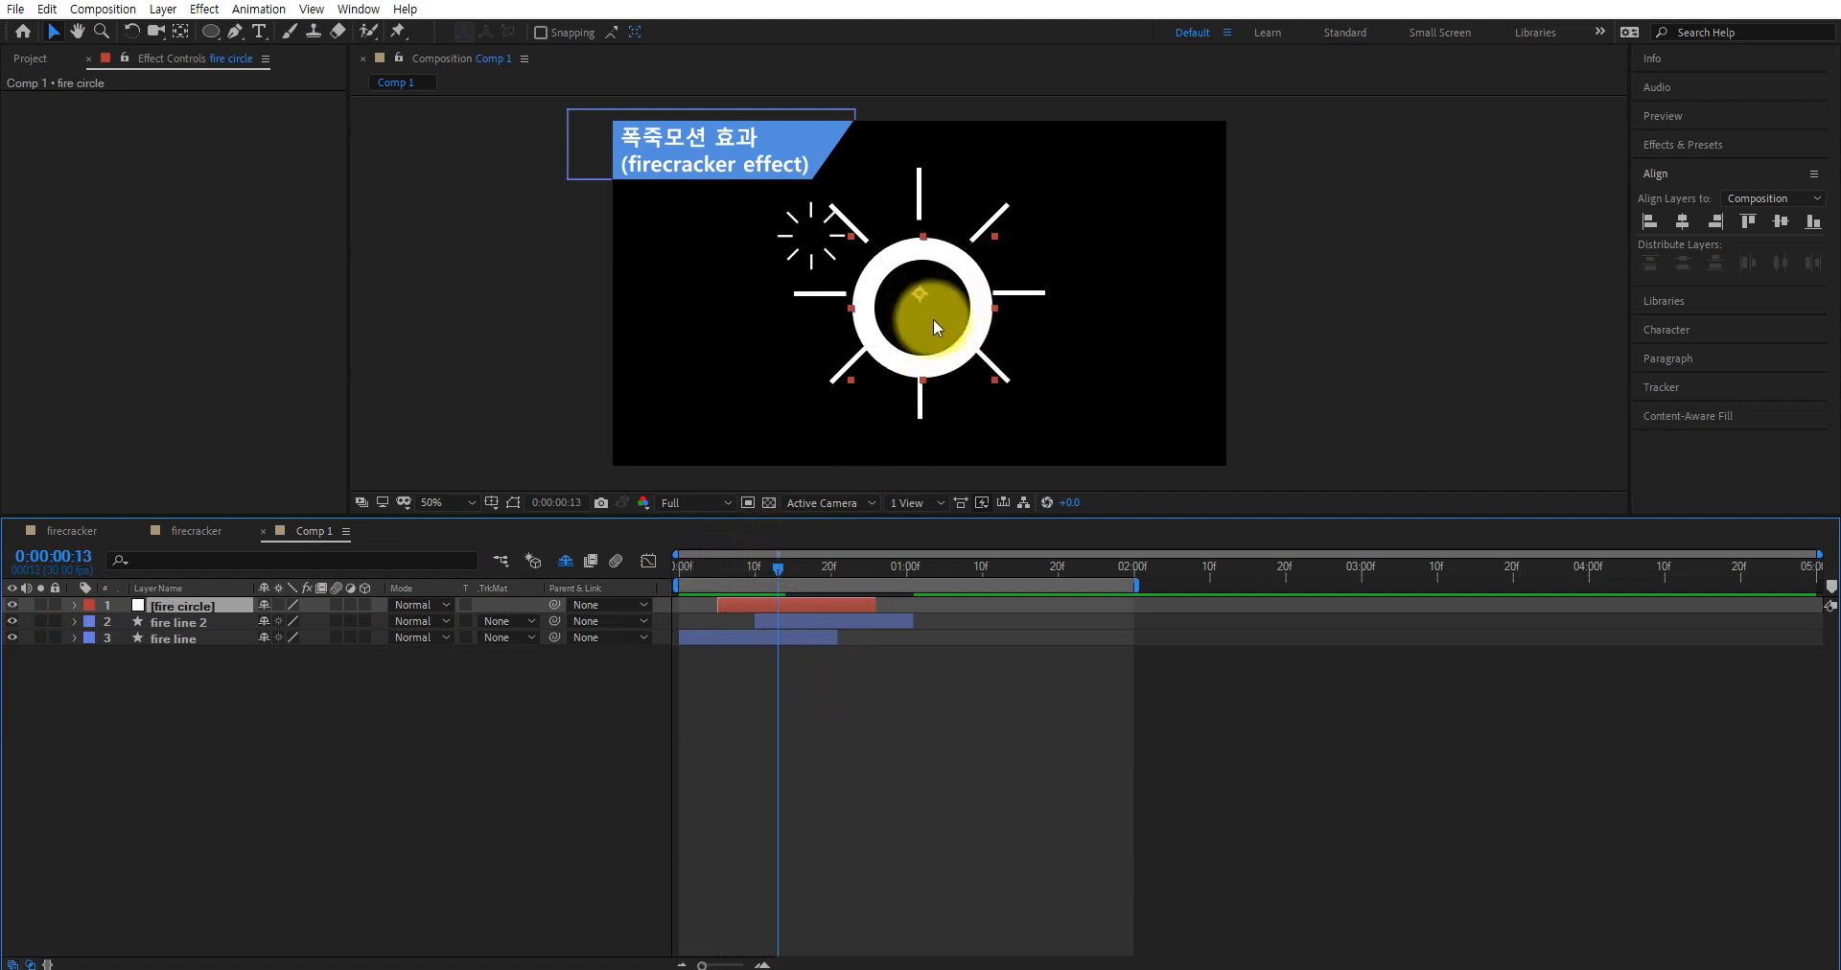
drag(934, 318, 969, 218)
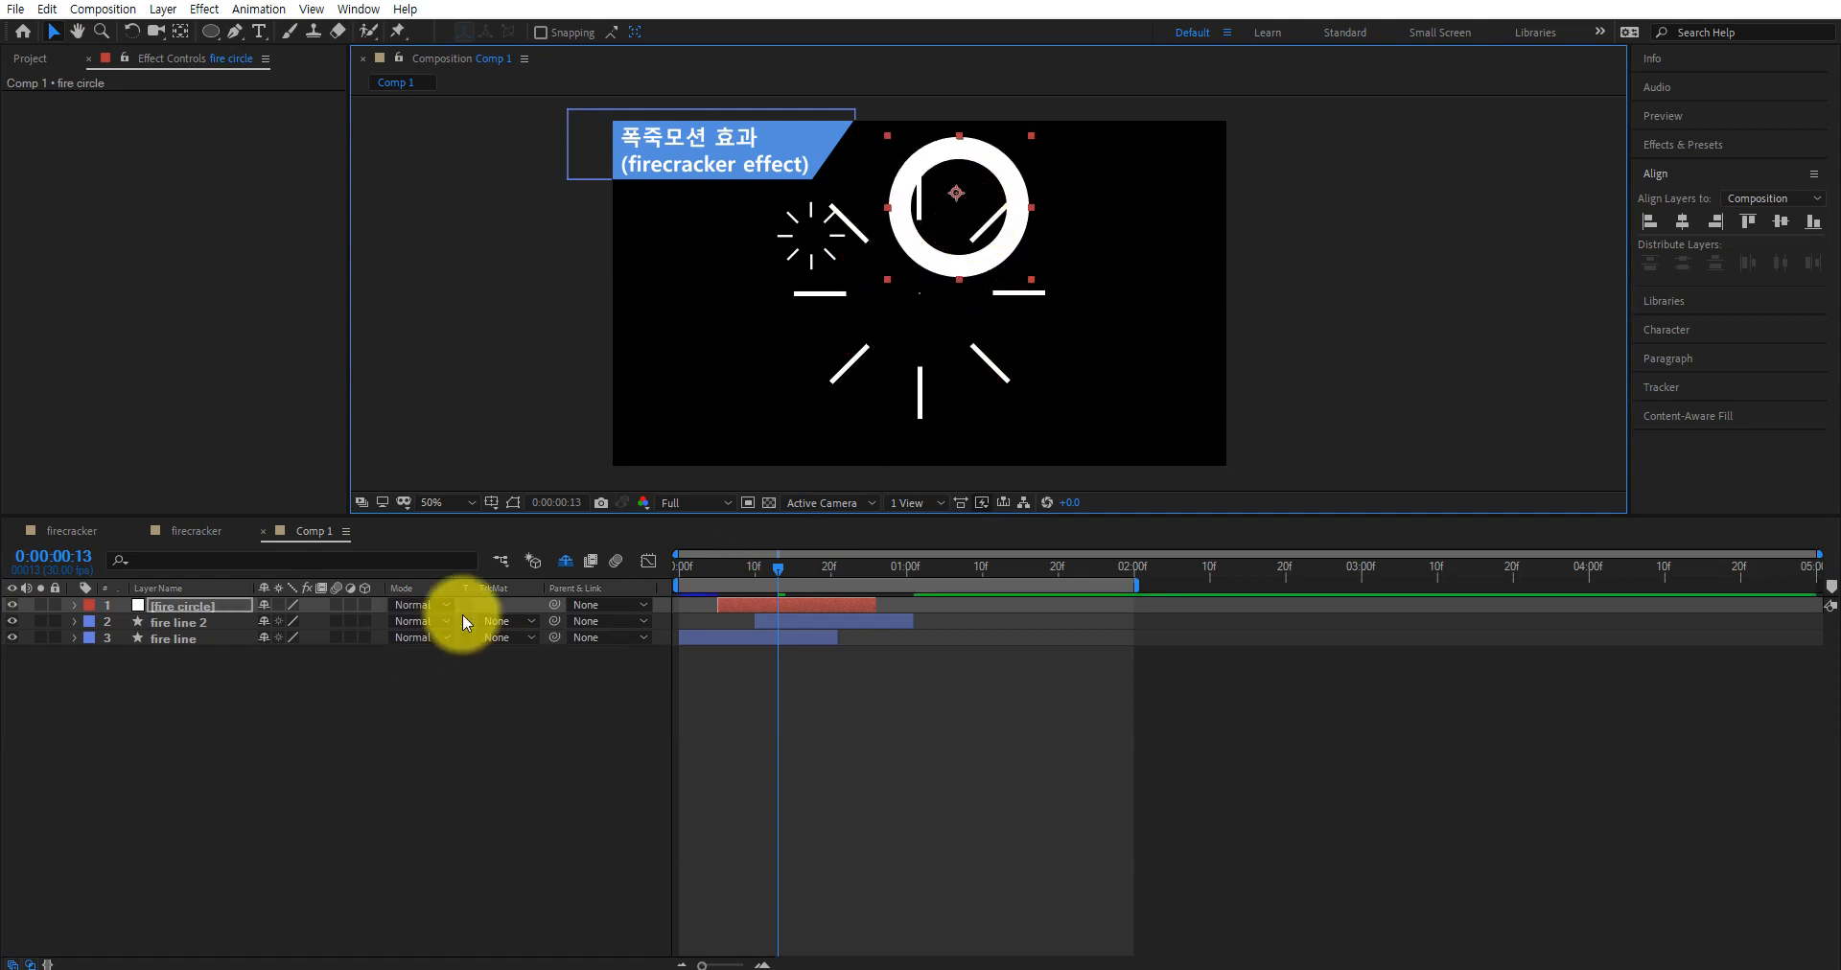
Duplicate the fire circle layer, scale the copy to 54%, and place it on the large ring's right edge
key(ctrl+d)
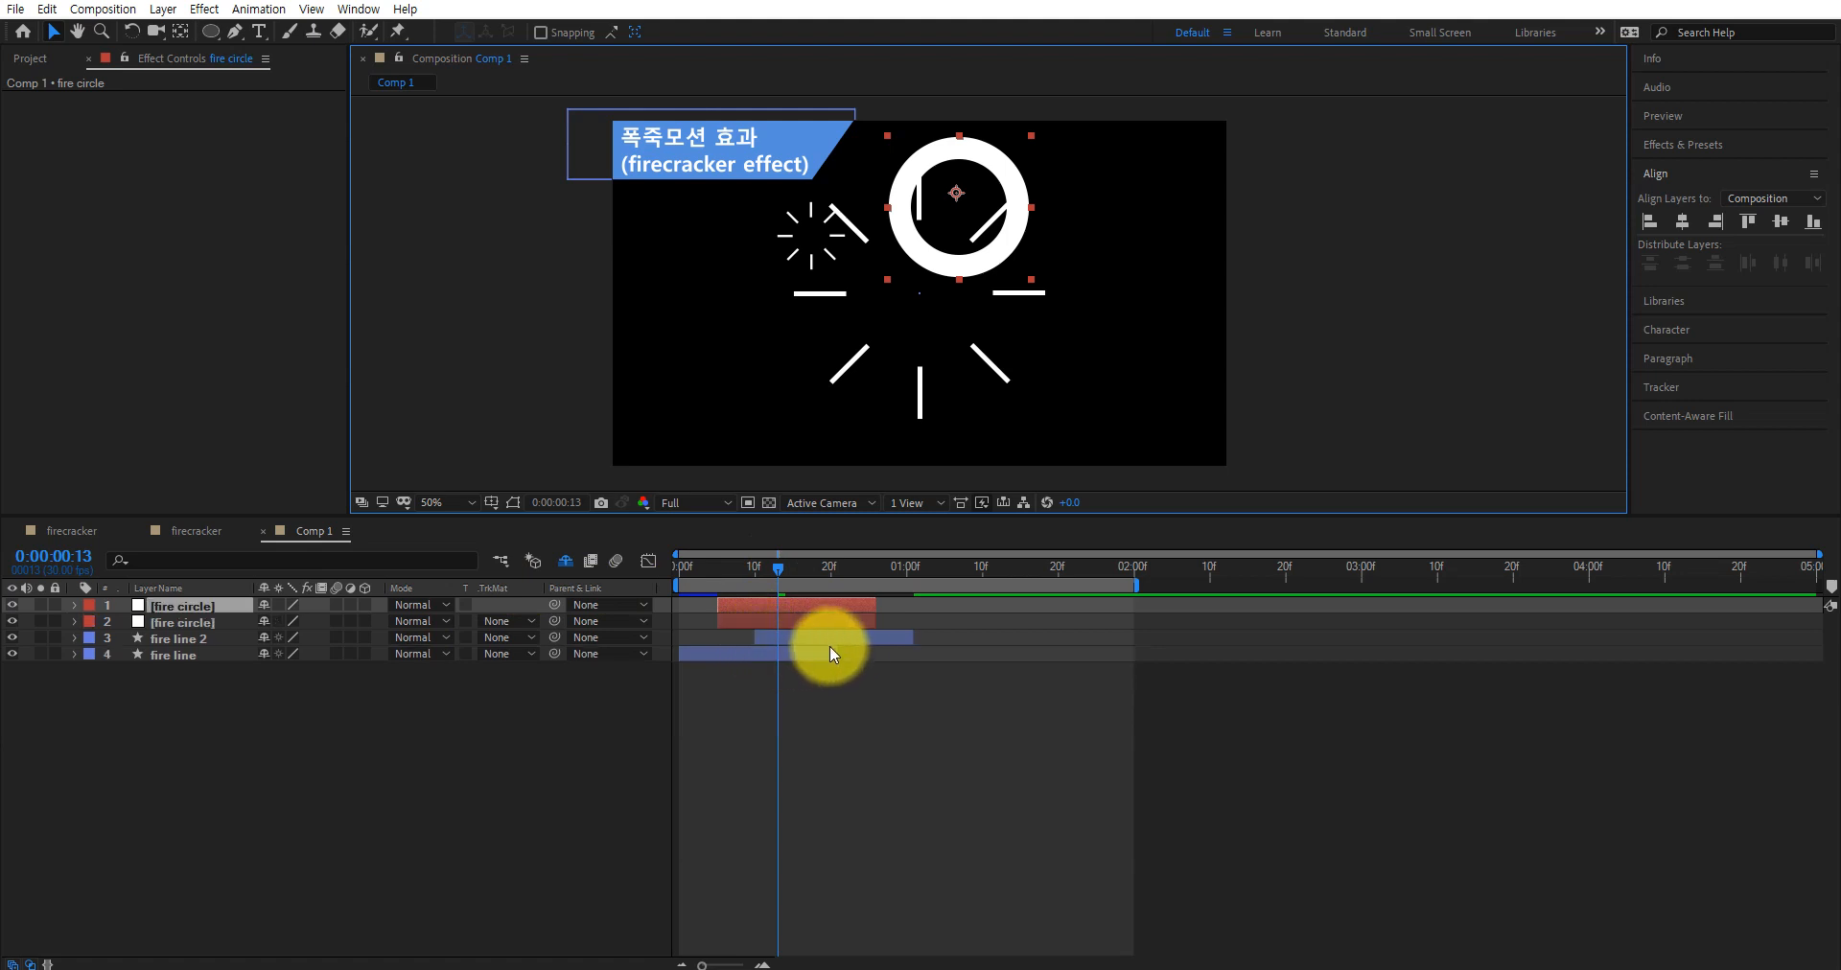
key(s)
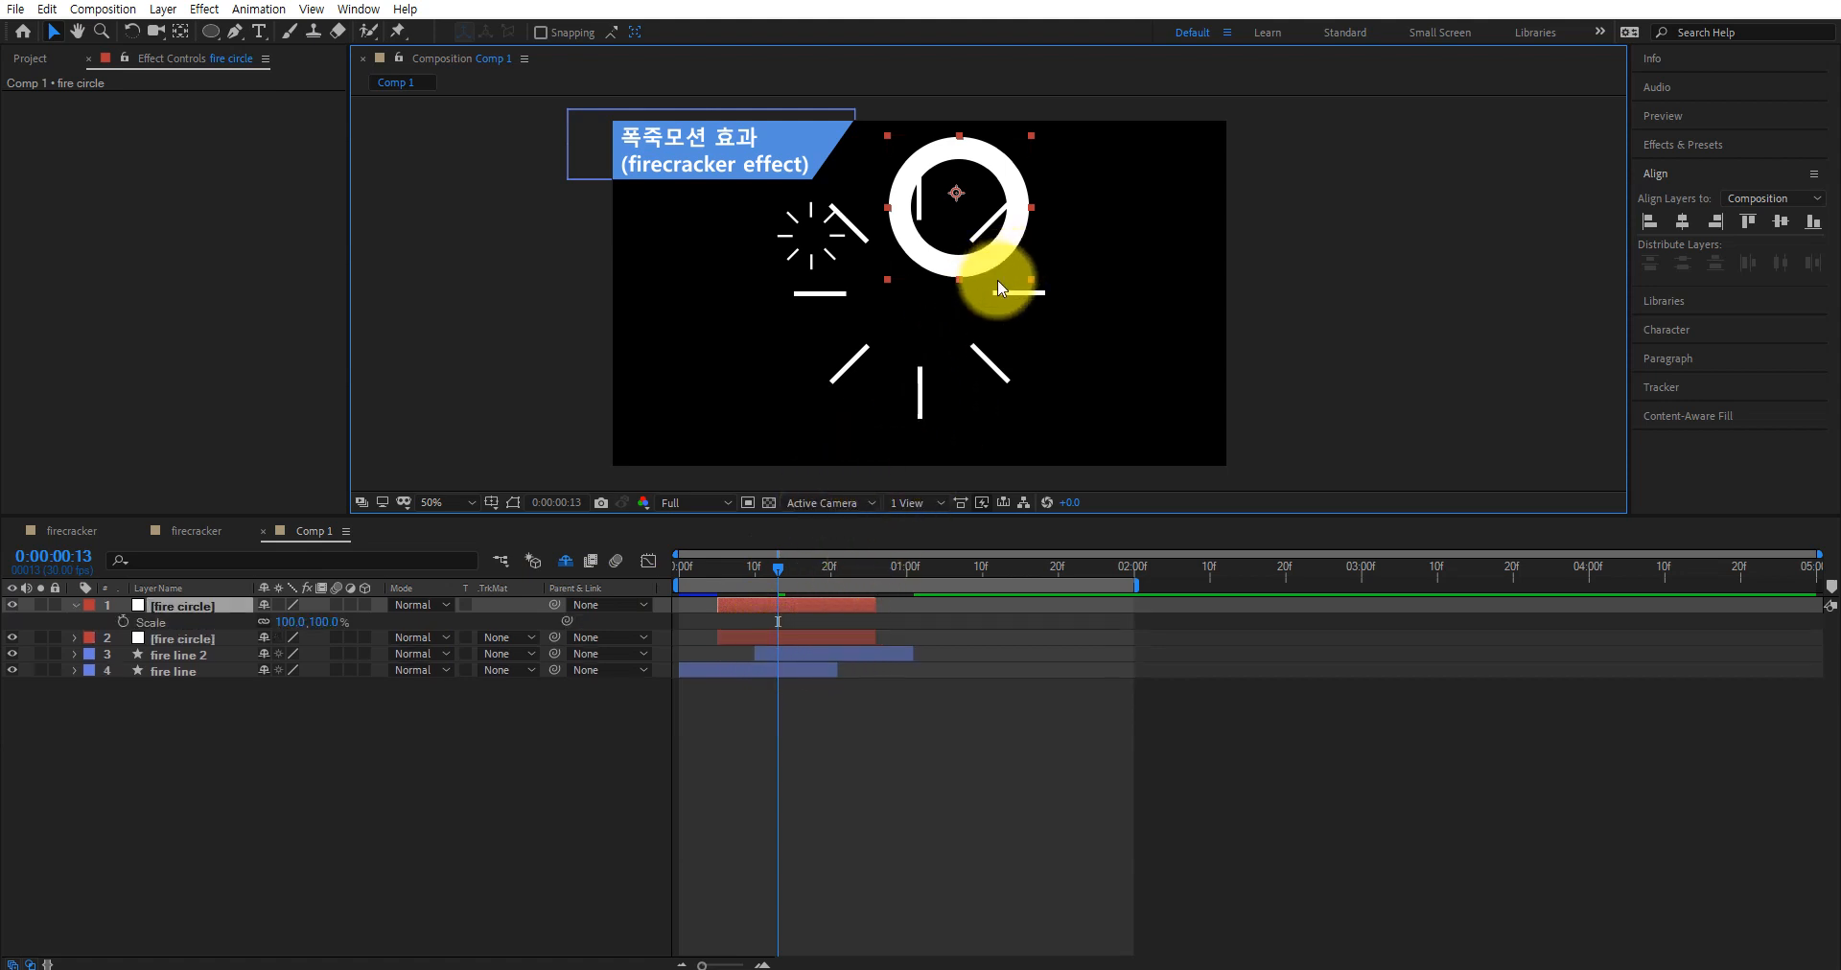
drag(288, 625, 247, 628)
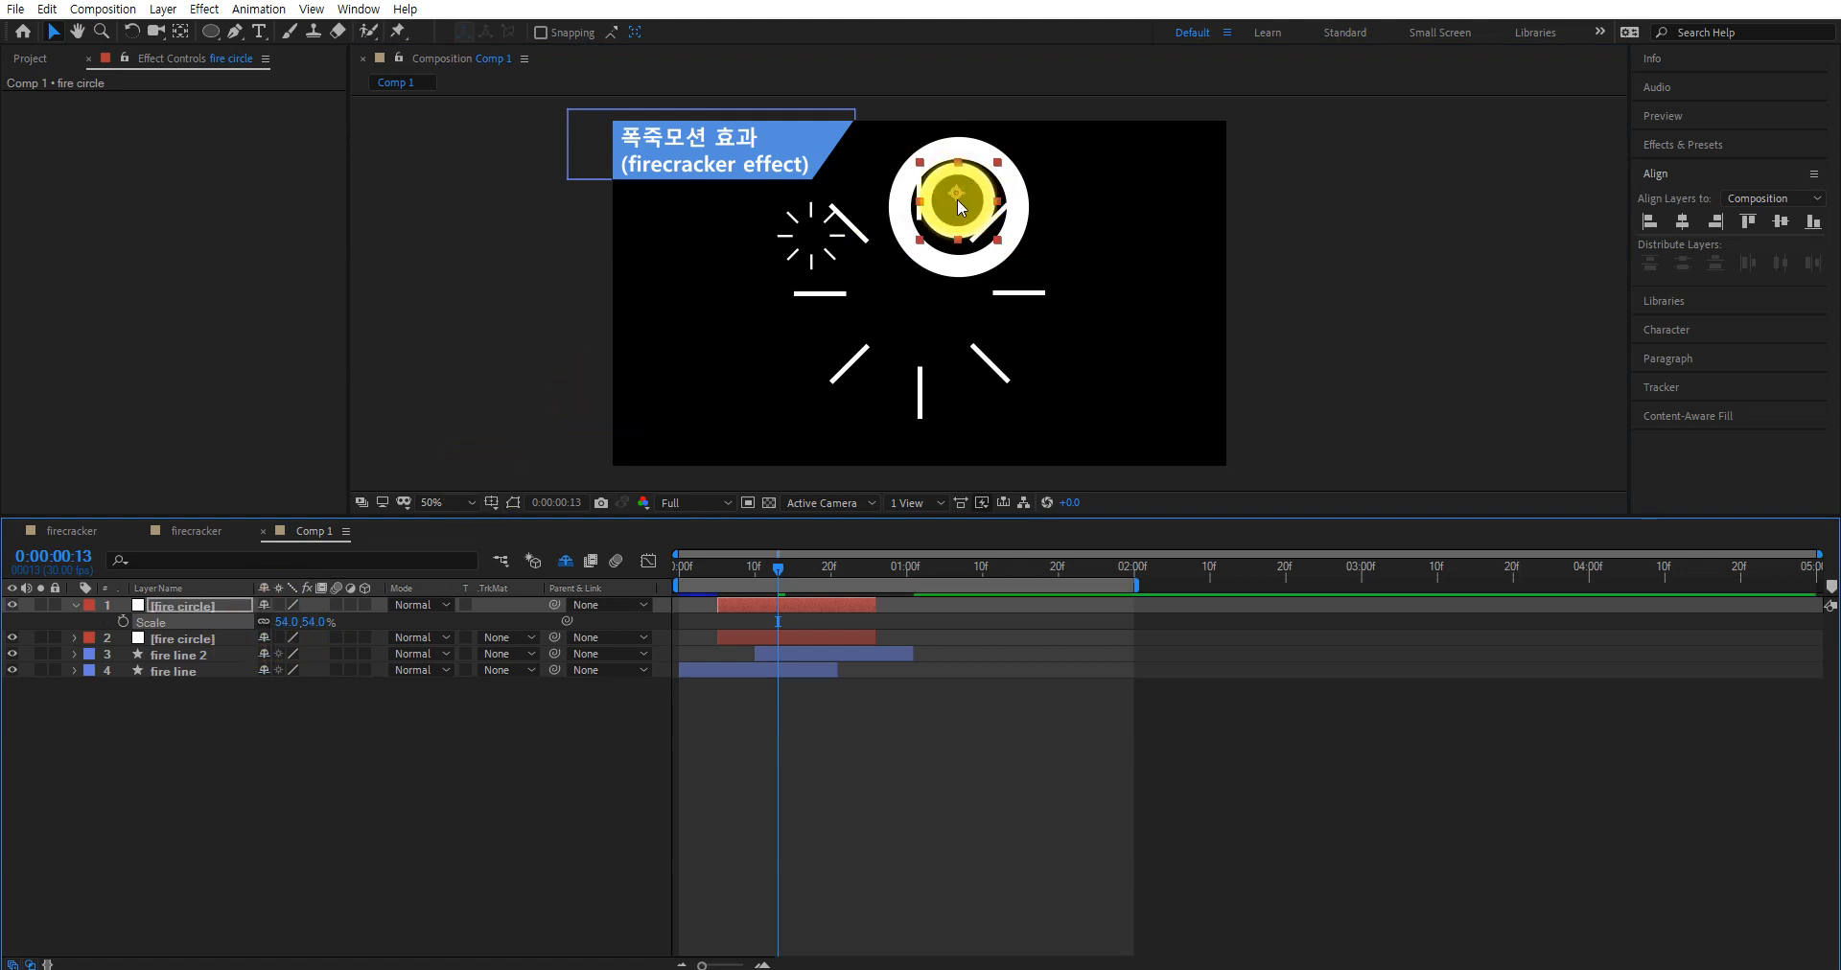
drag(956, 198, 1022, 210)
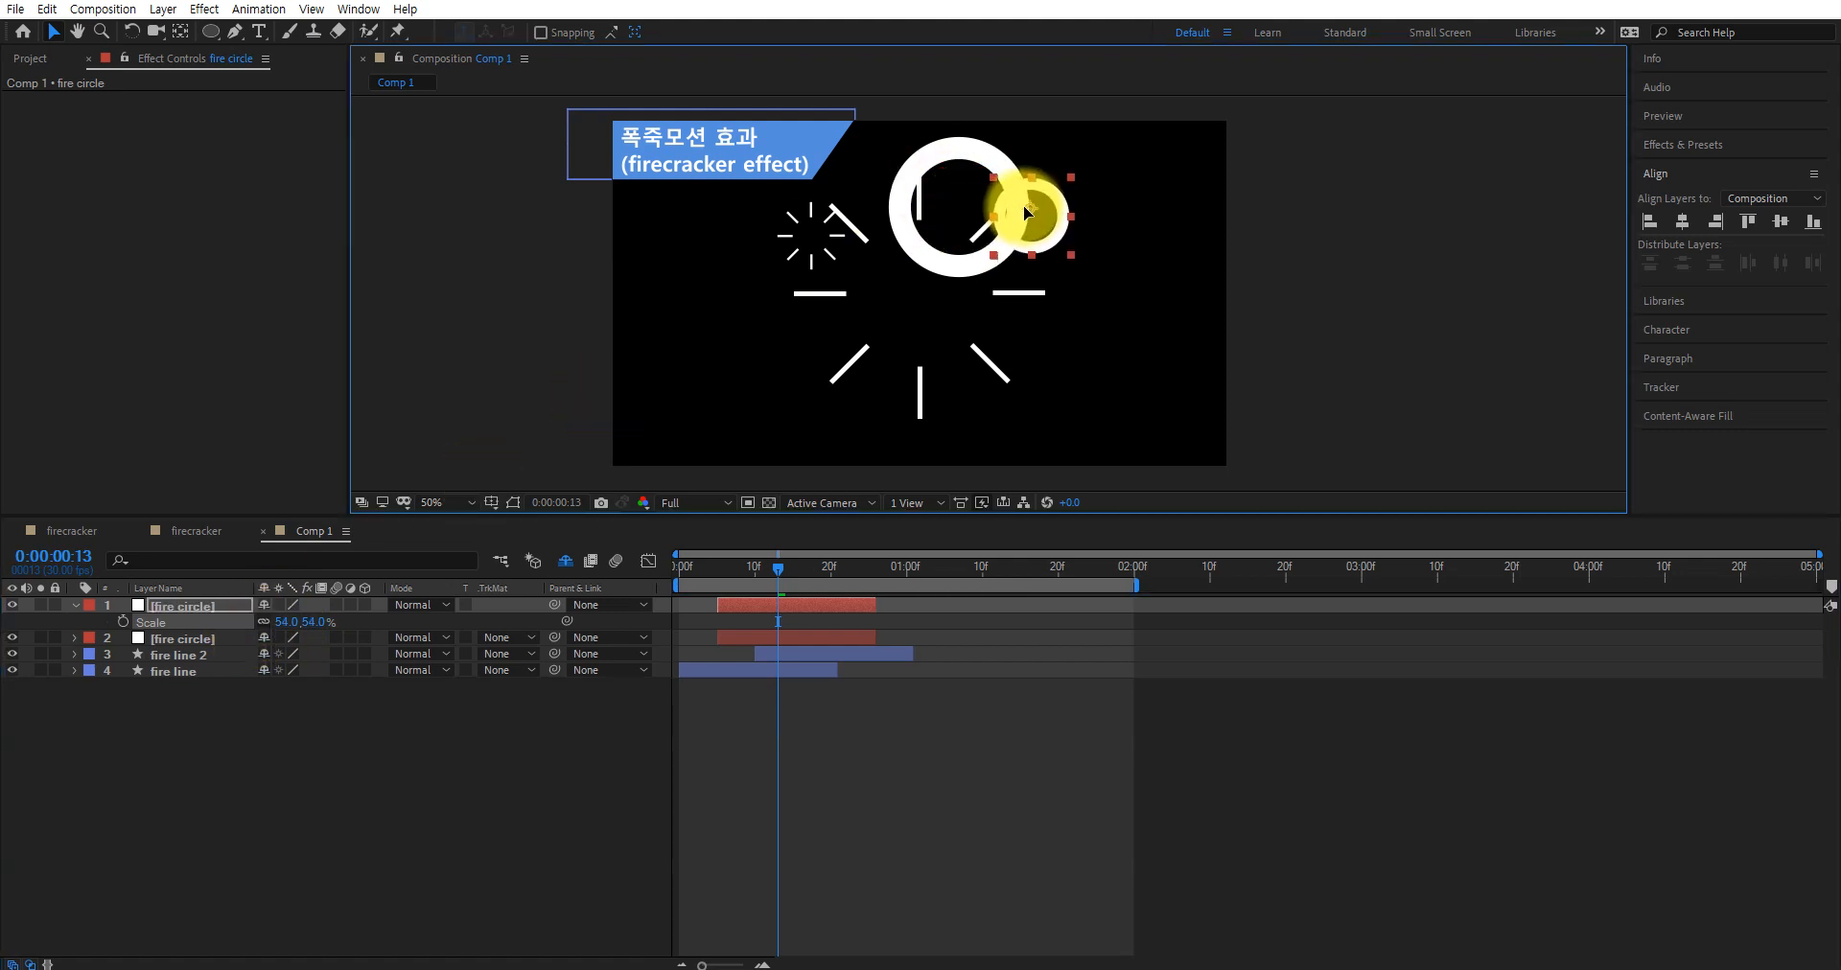
click(780, 563)
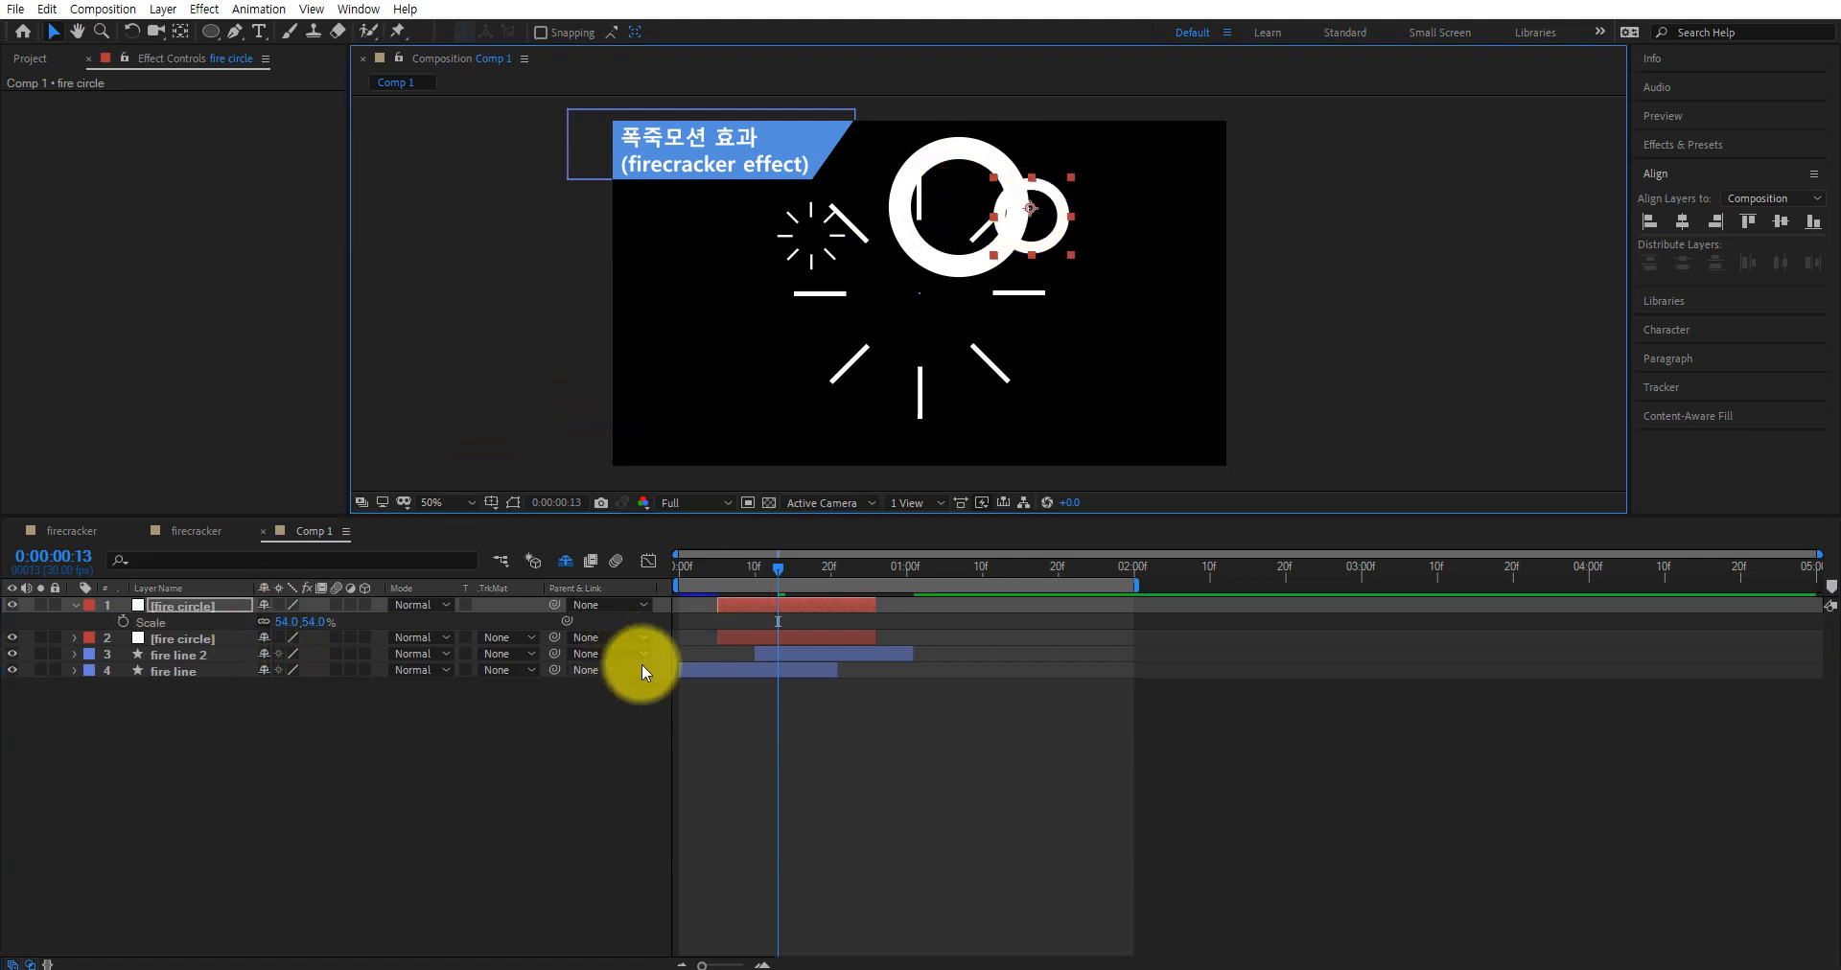
Duplicate the 54% ring, scale the copy to 27%, and place it directly above the 54% ring
click(202, 610)
key(ctrl+d)
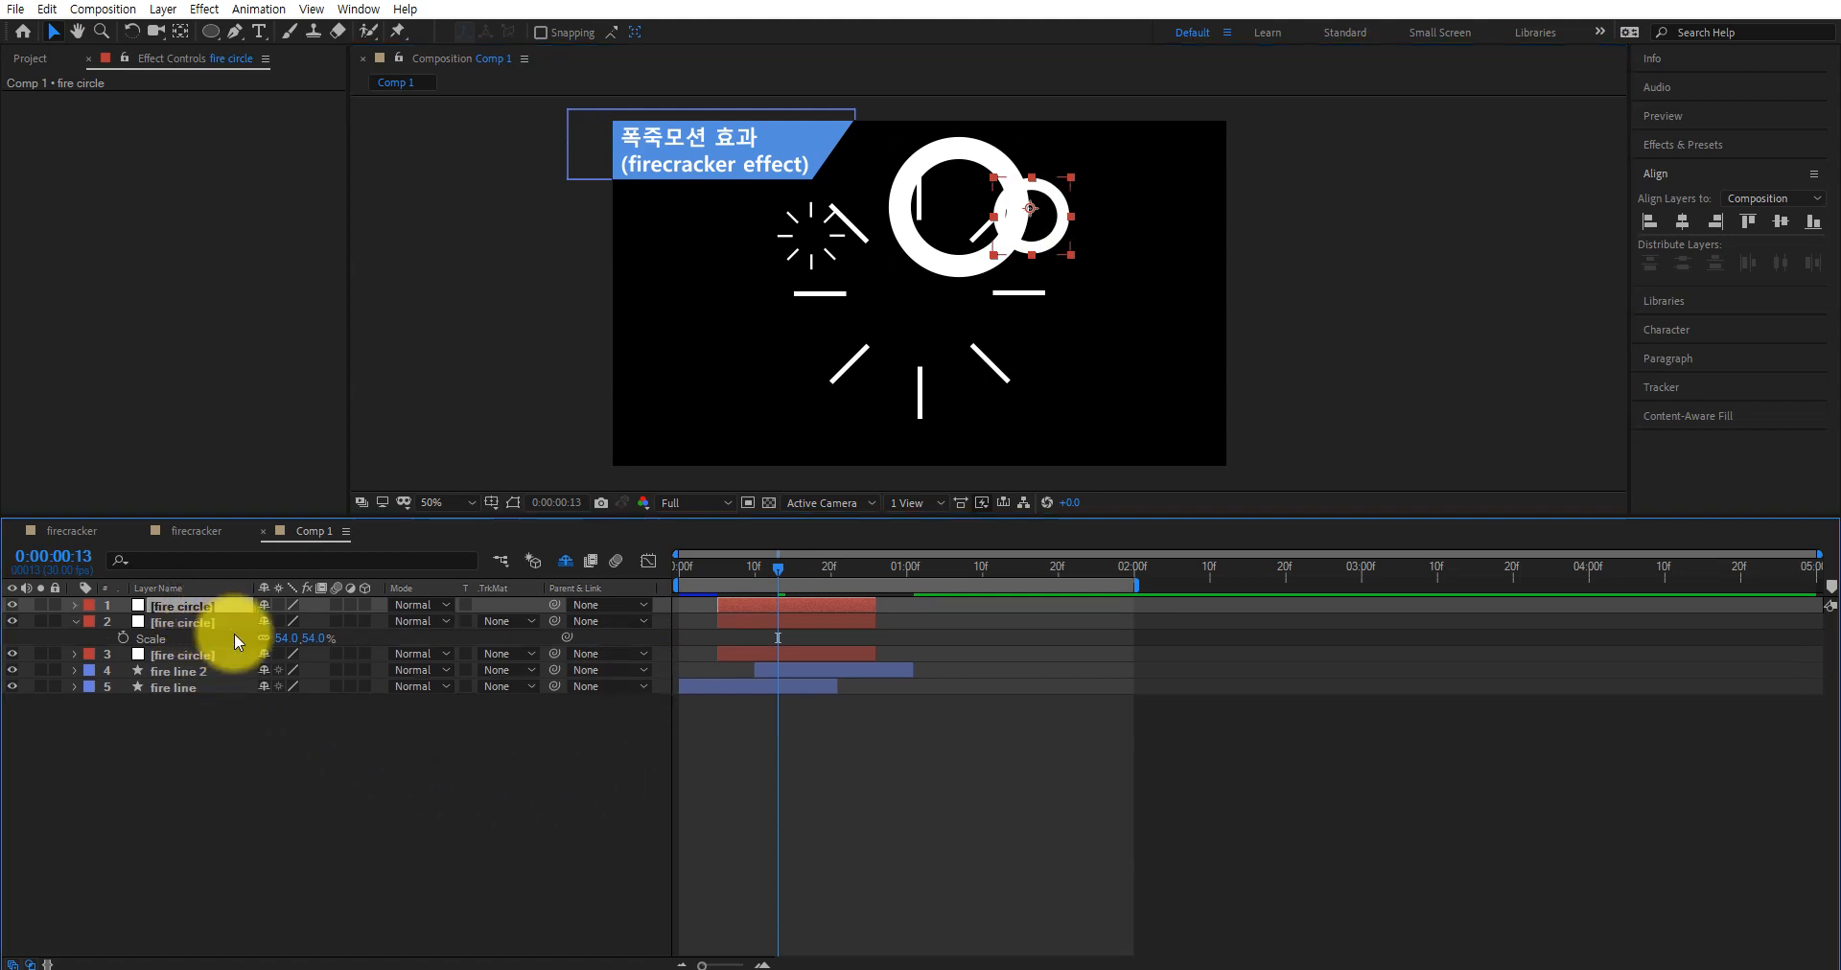
drag(283, 625, 265, 625)
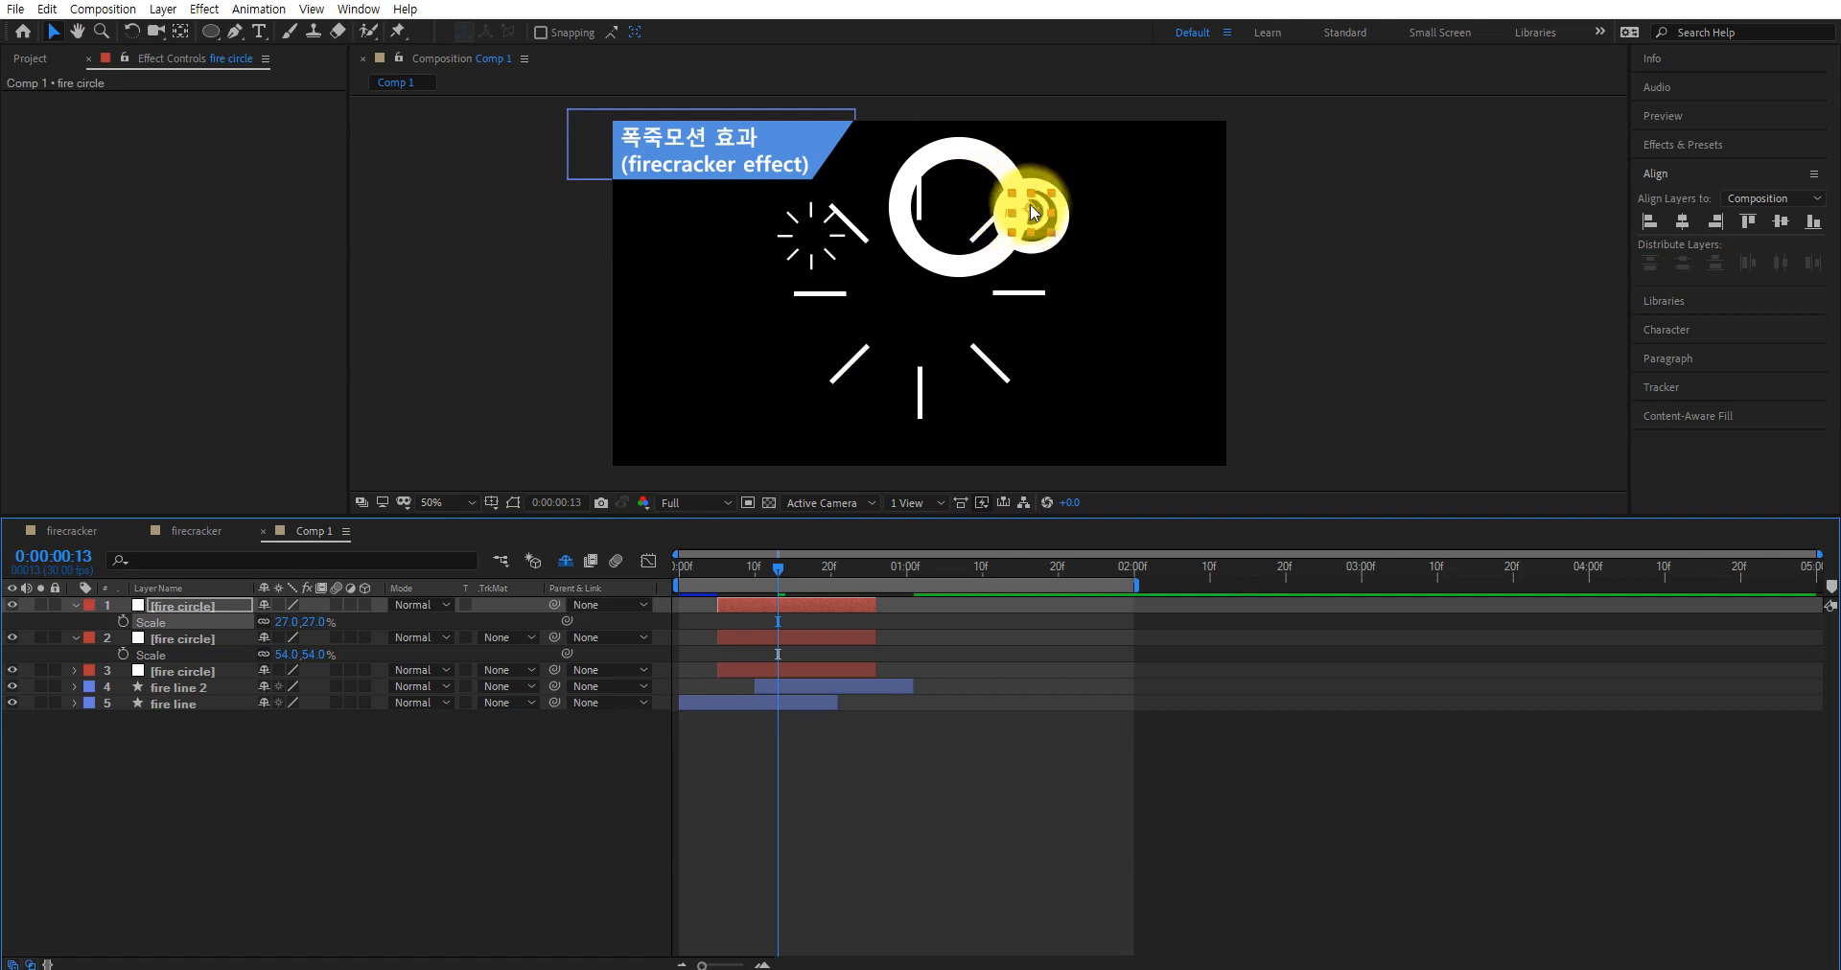
drag(1033, 204, 1030, 163)
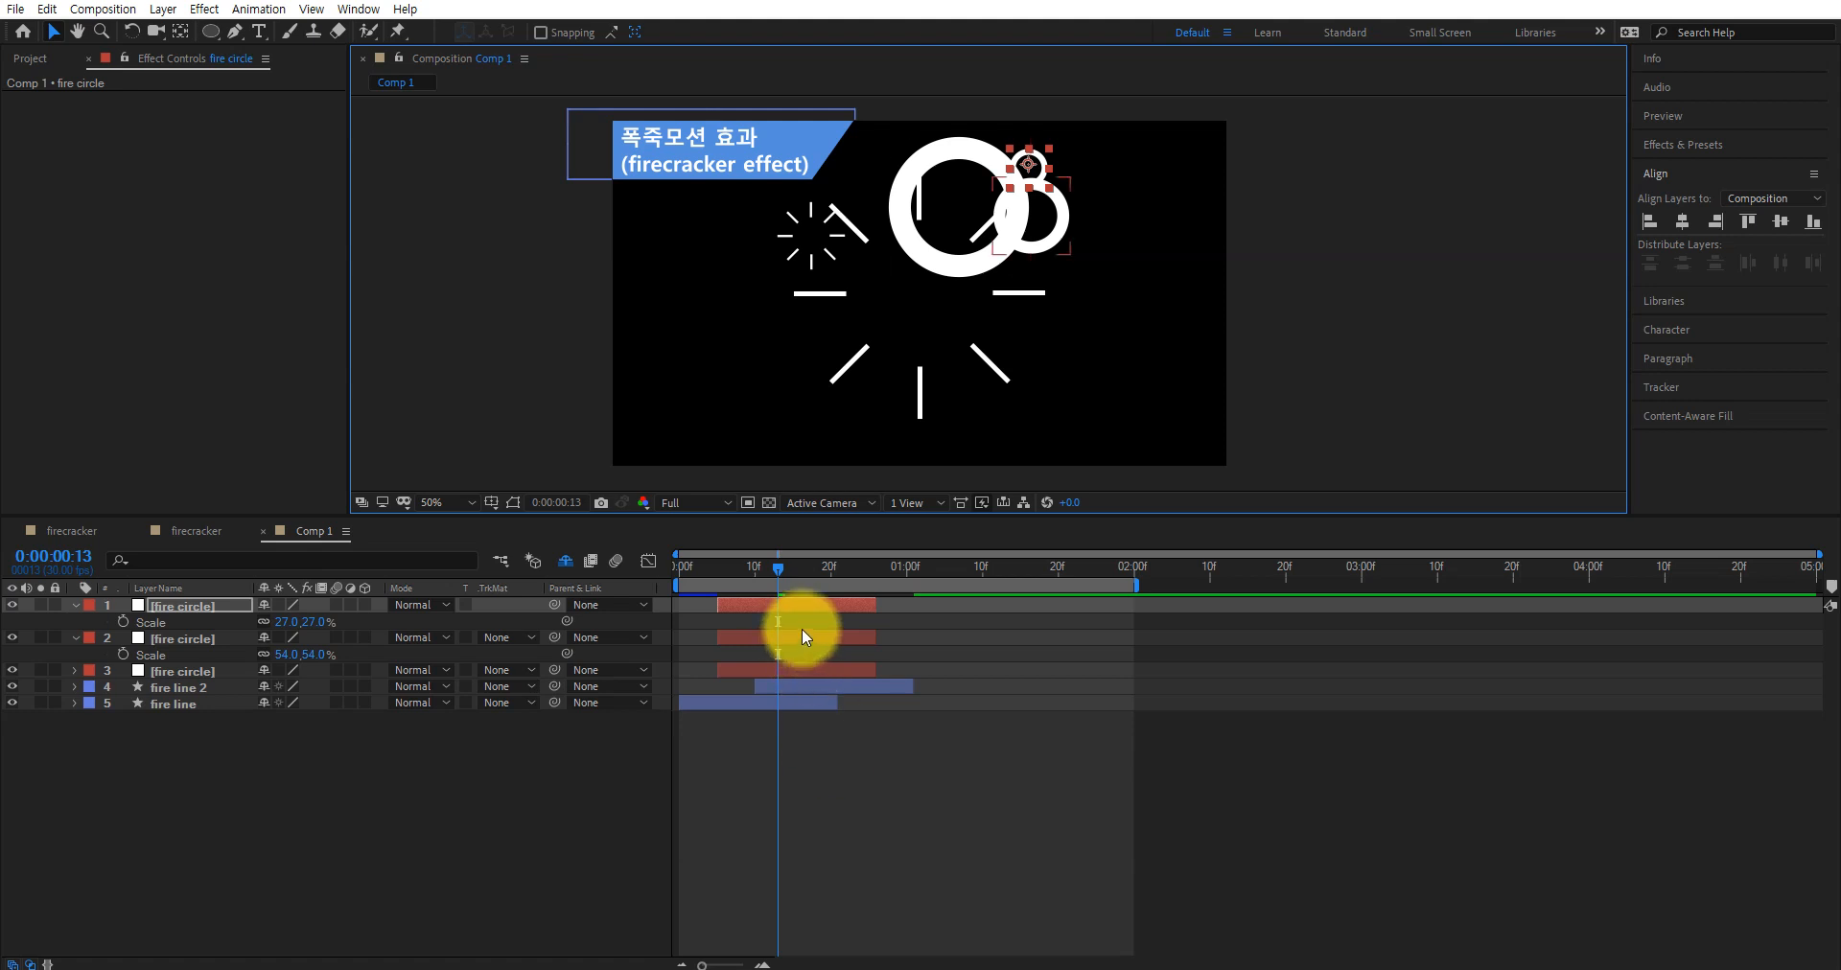
Shift the 54% ring to start at 0:00:00:10 and the 27% ring at about 0:00:00:16, and preview from 0:00:00:00
drag(802, 628, 905, 612)
drag(774, 567, 676, 579)
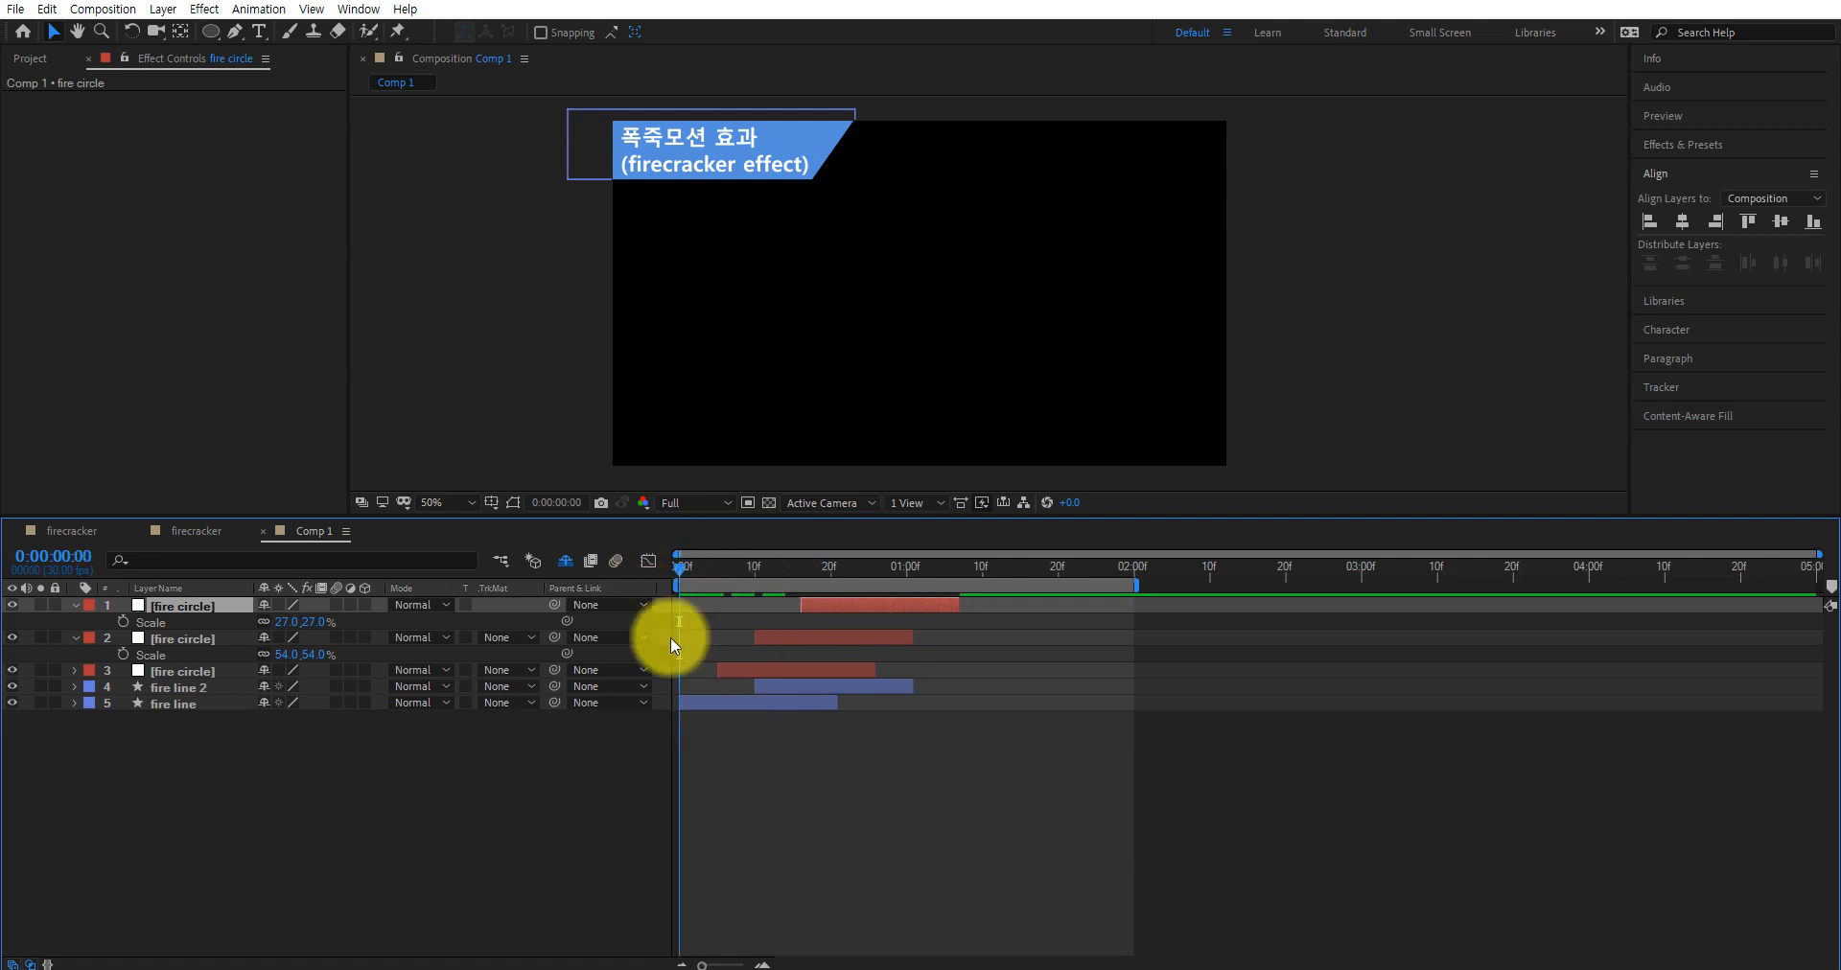
key(space)
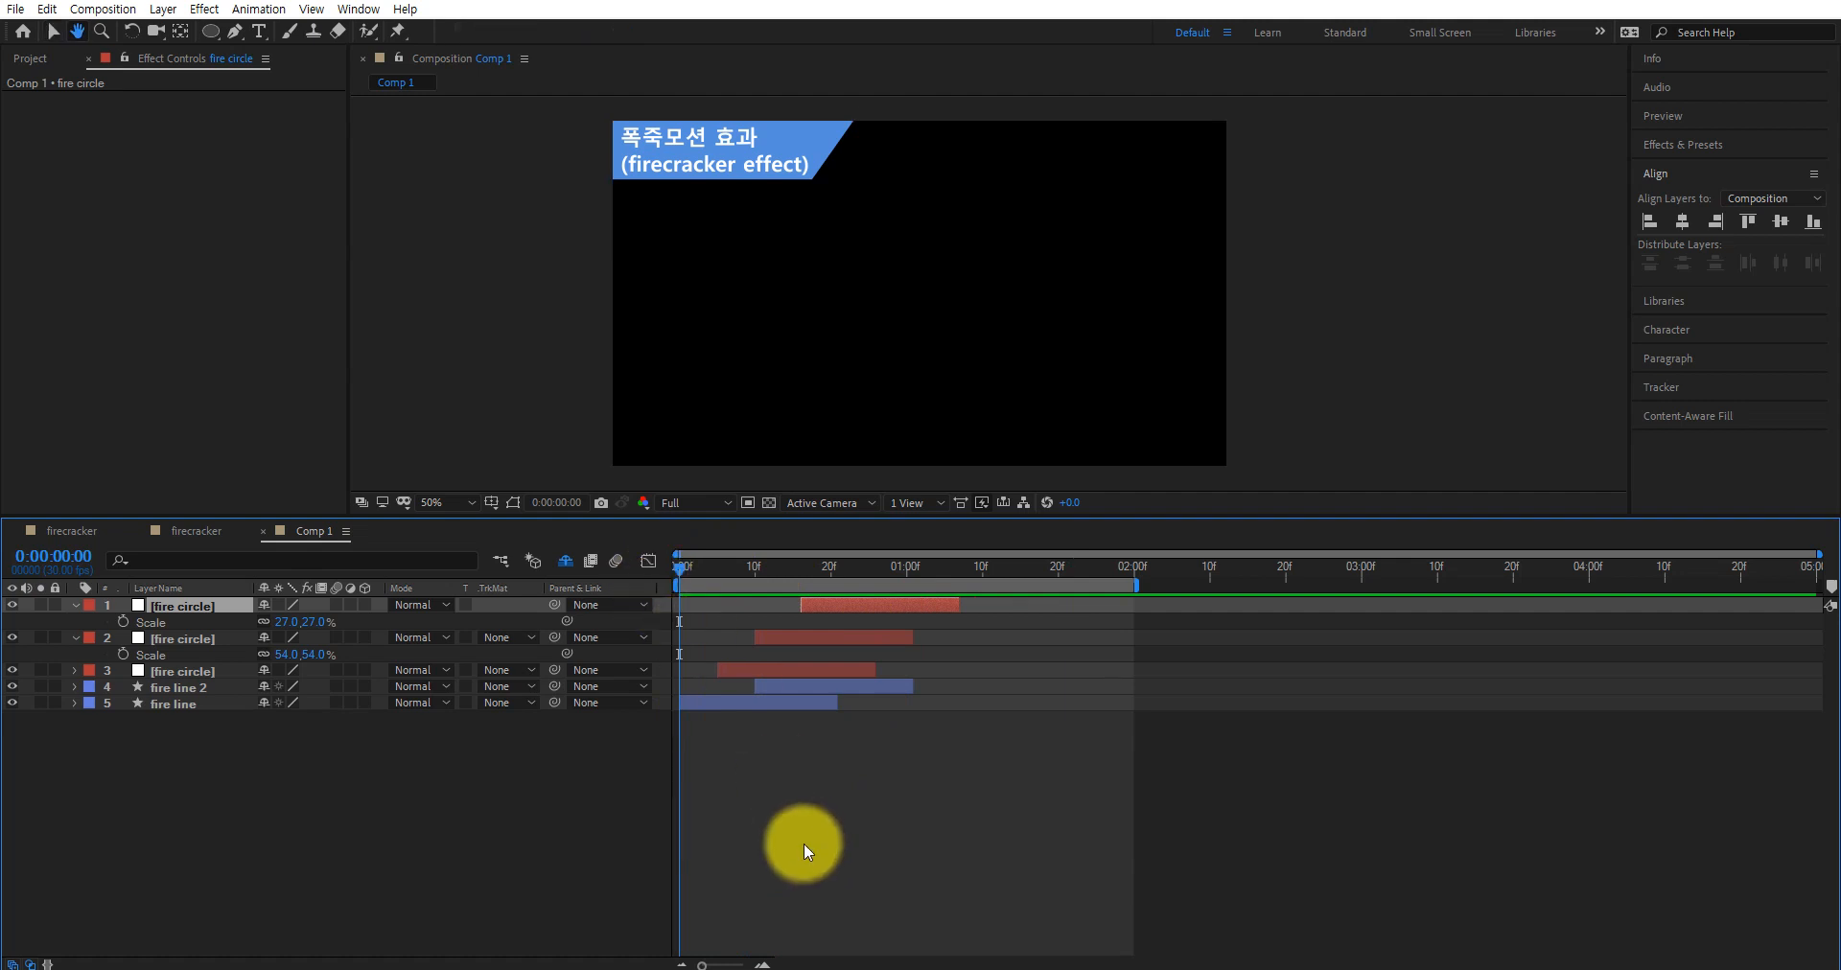
key(space)
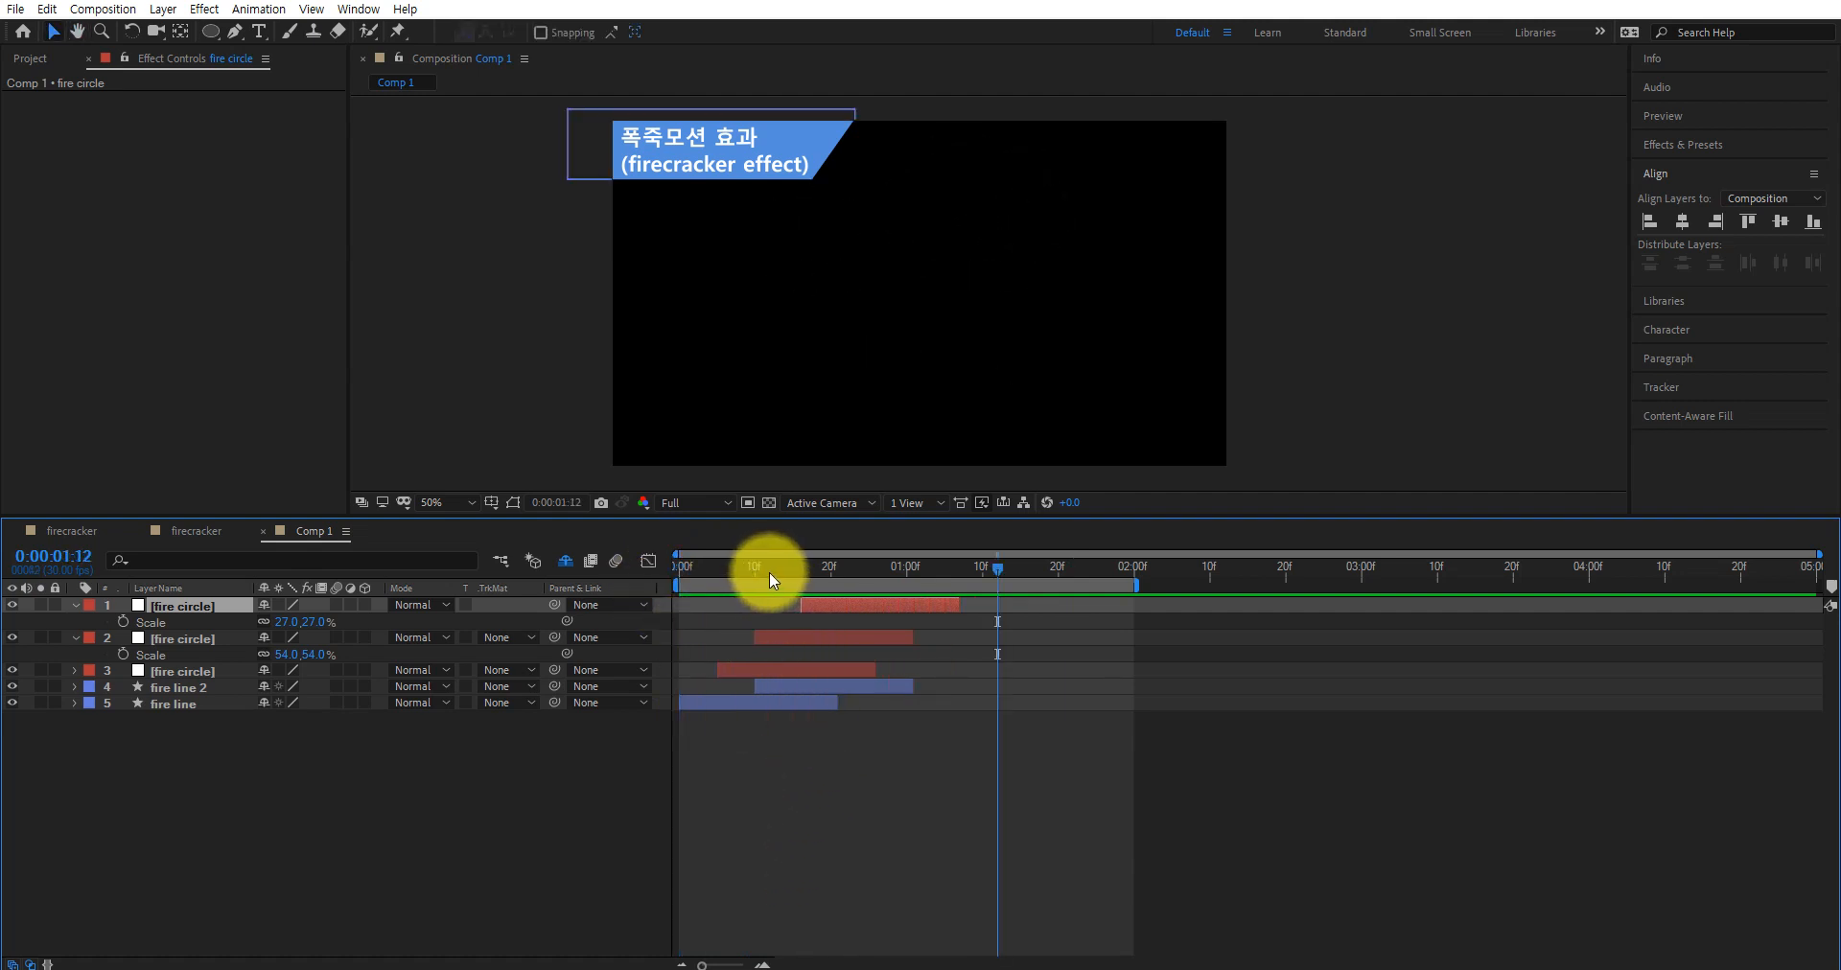
Replay the staggered rings and line bursts from 0:00:00:00 and from 0:00:00:10 to check their timing
drag(764, 571, 679, 581)
key(space)
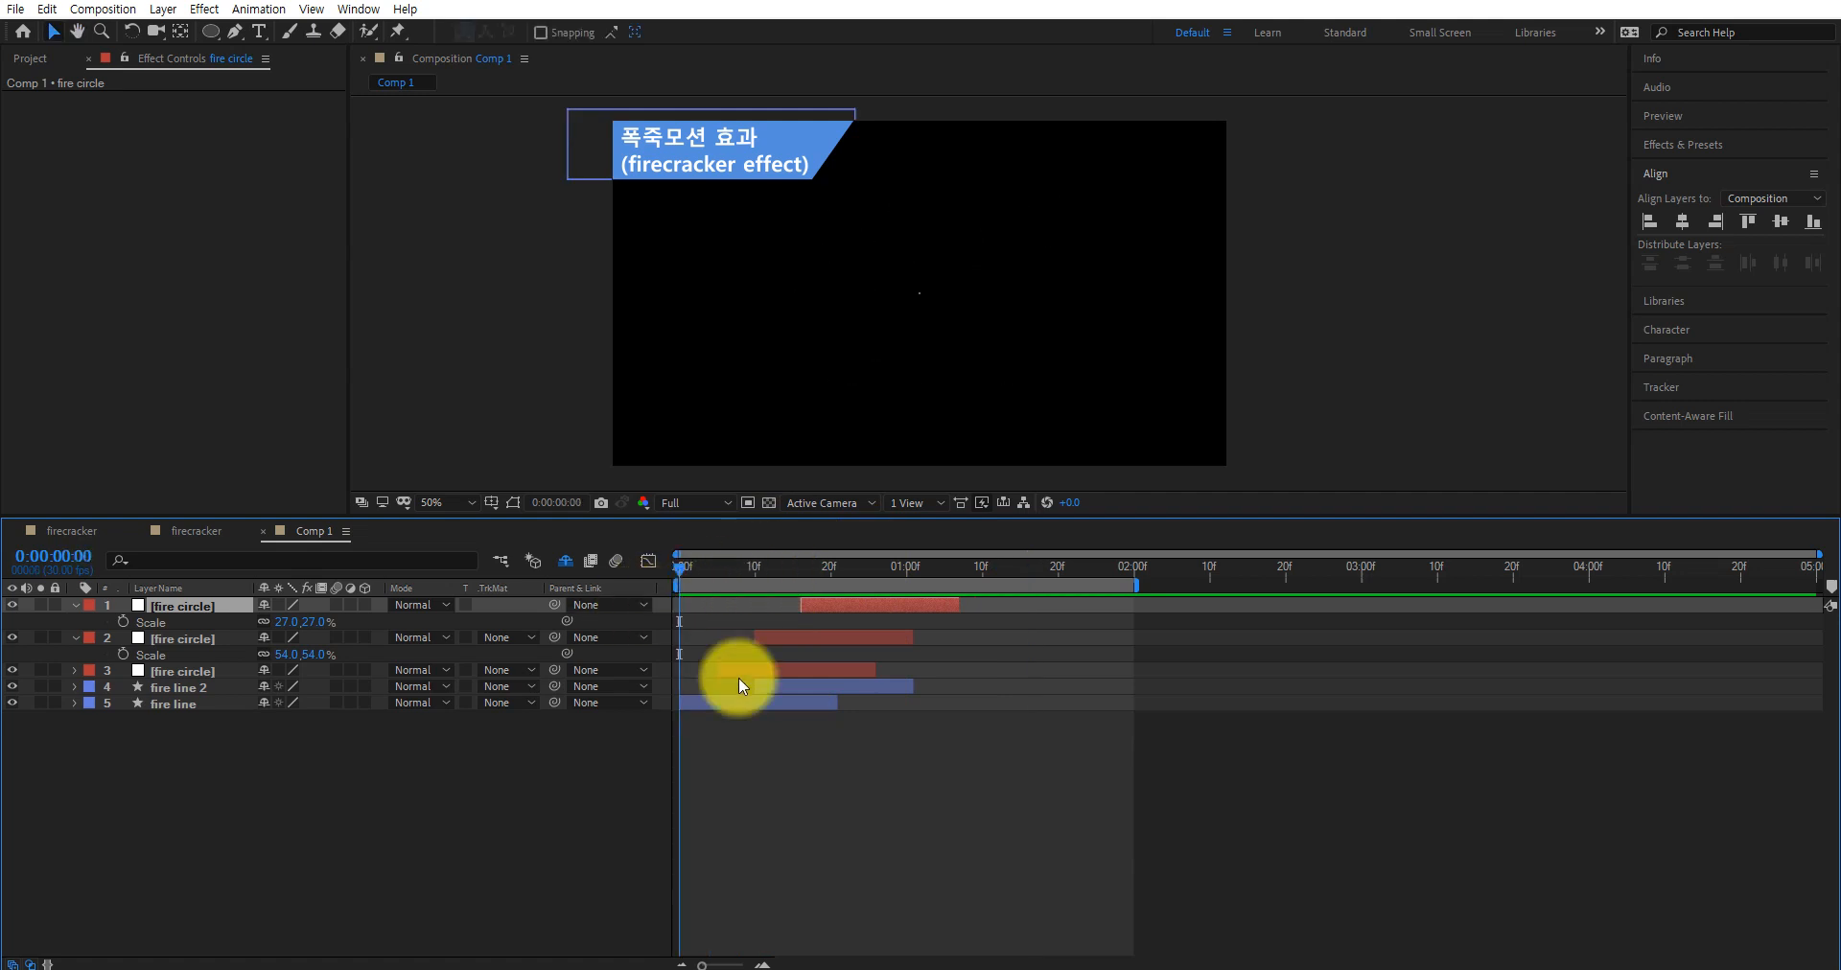
key(space)
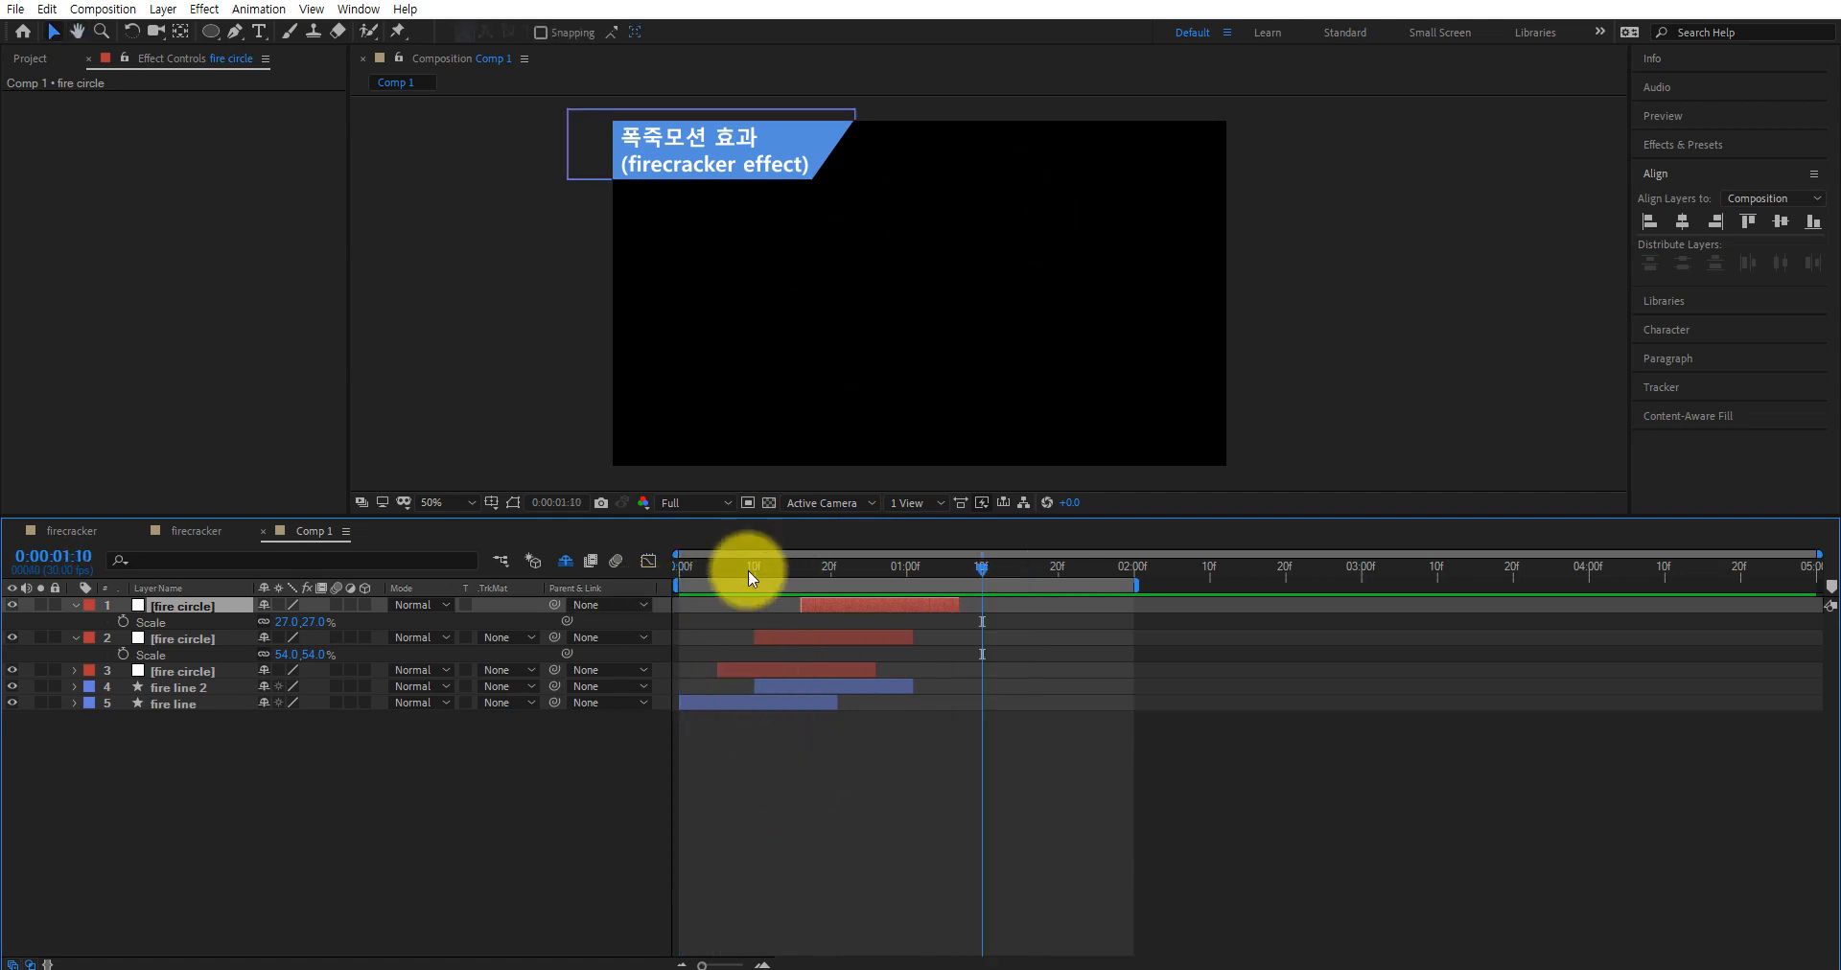
drag(747, 571, 724, 567)
key(space)
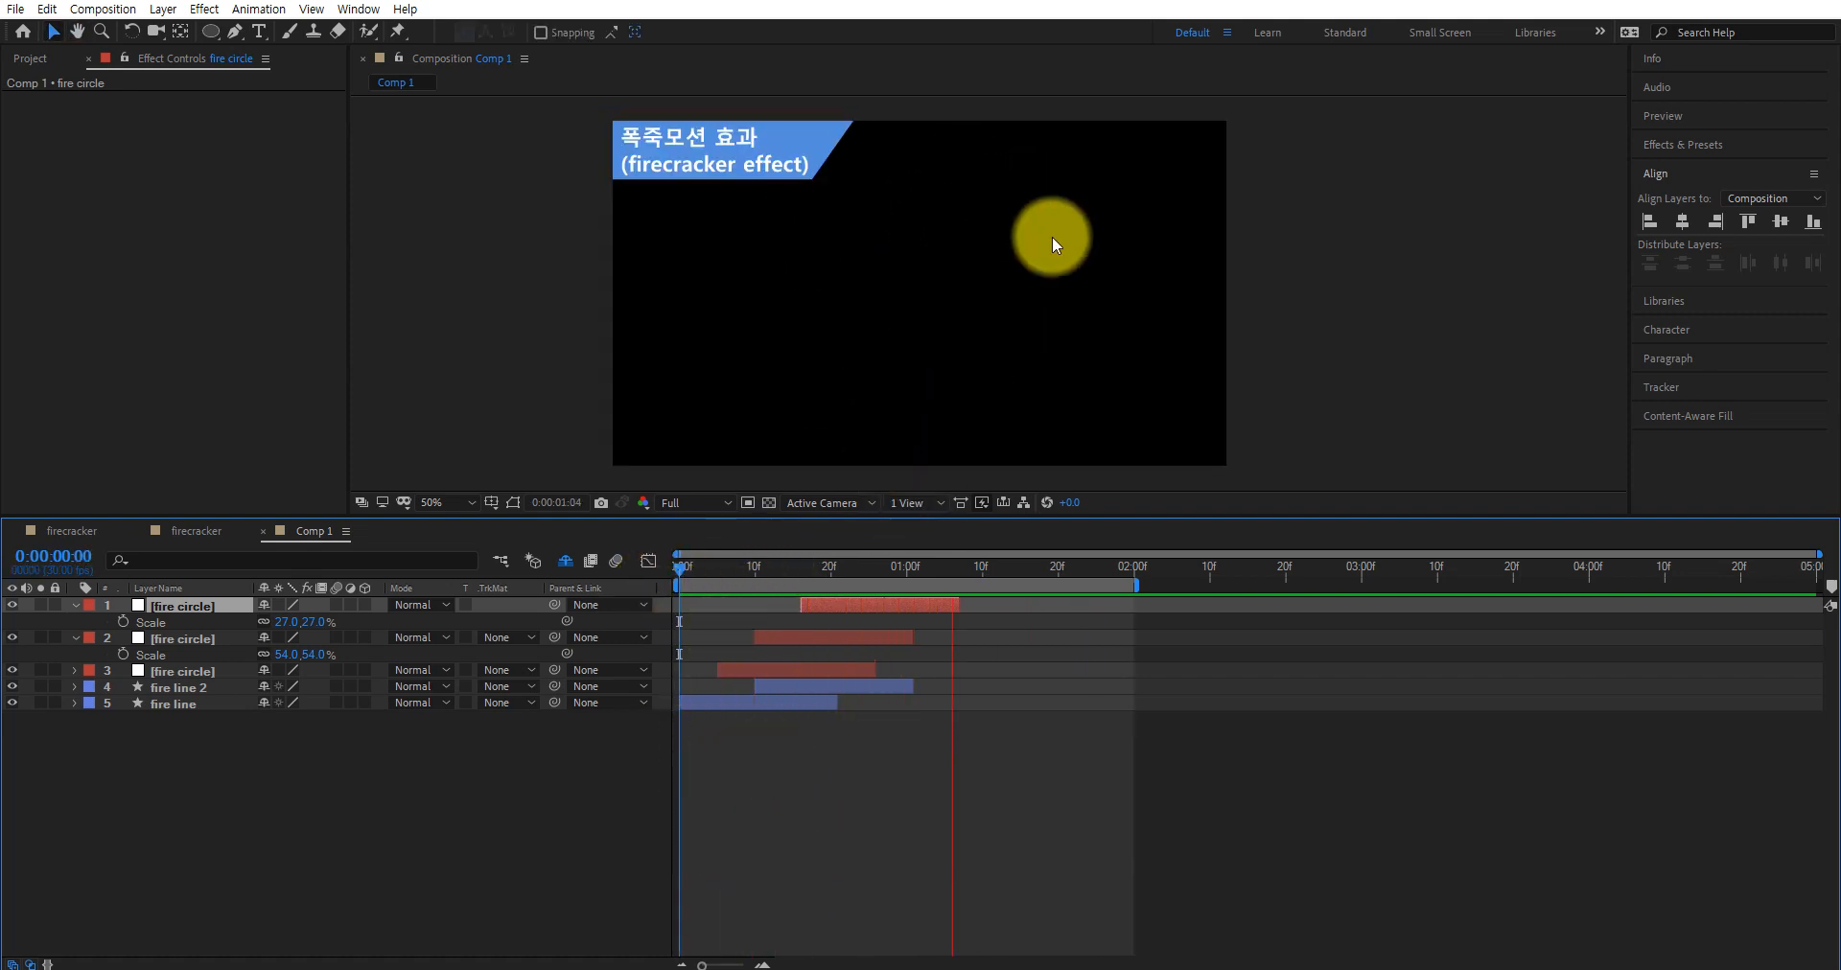
key(space)
key(space)
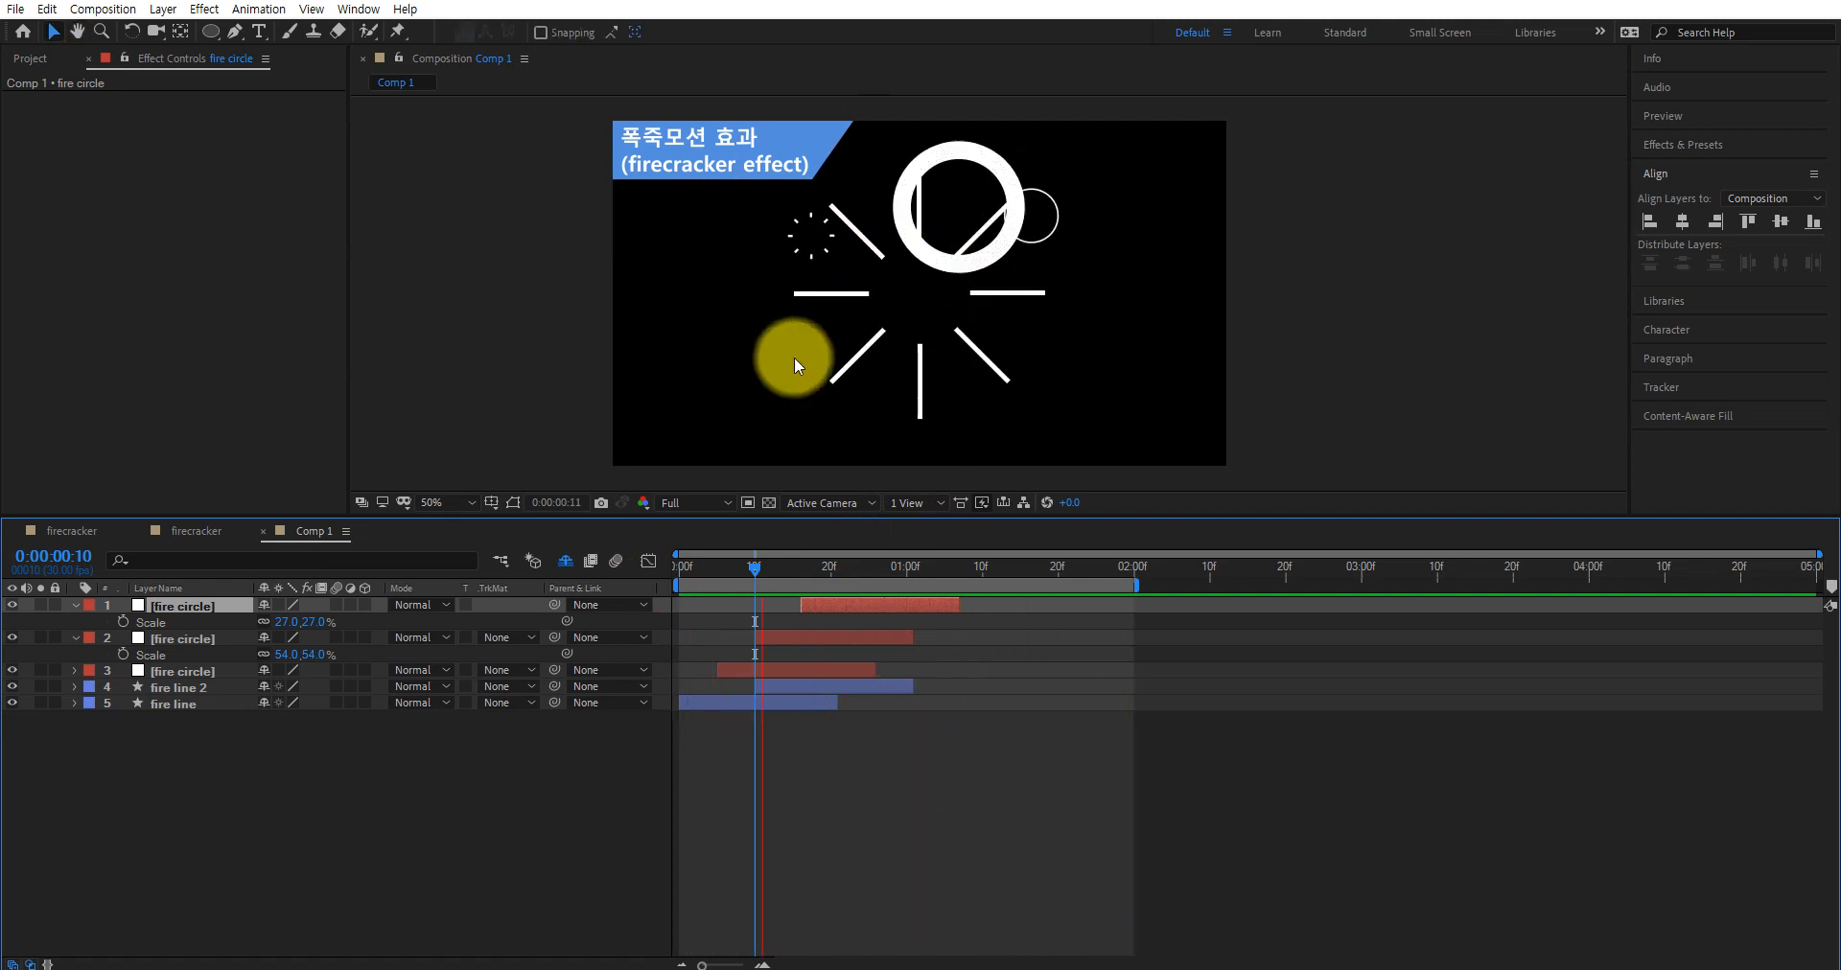
key(space)
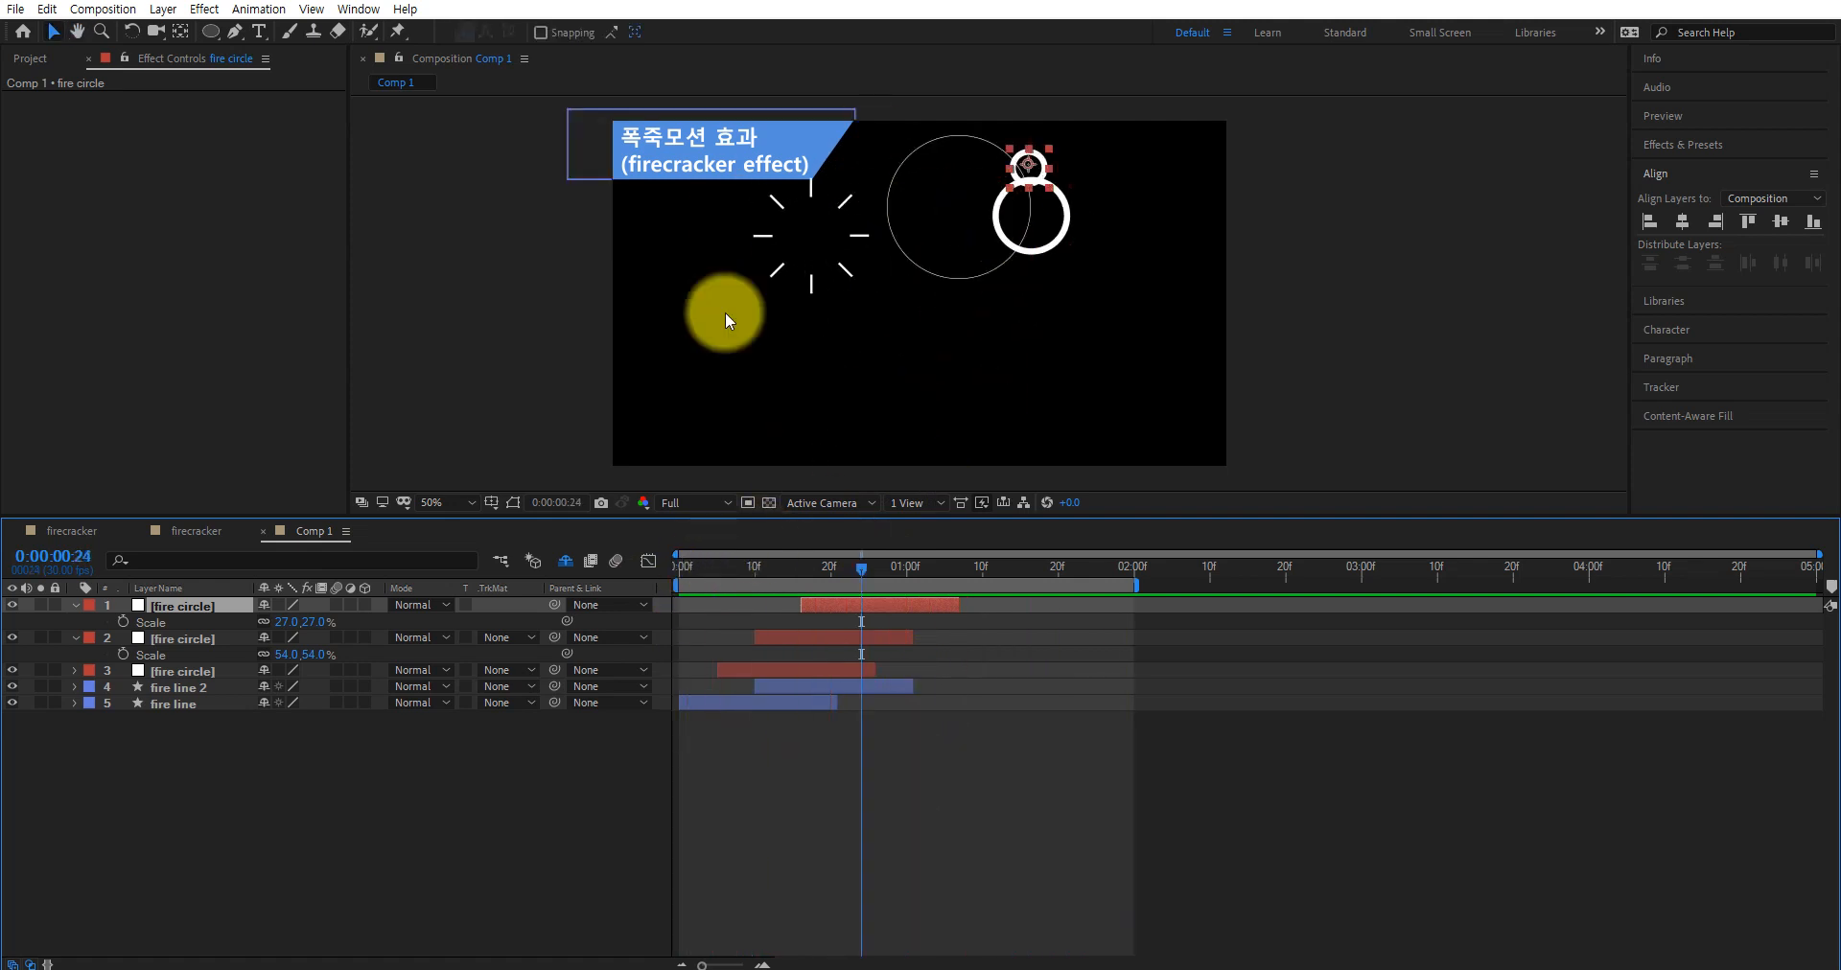
Examine the reference firecracker composition's triangles, rings and bursts between 0:00:00:10 and 0:00:00:14
click(75, 531)
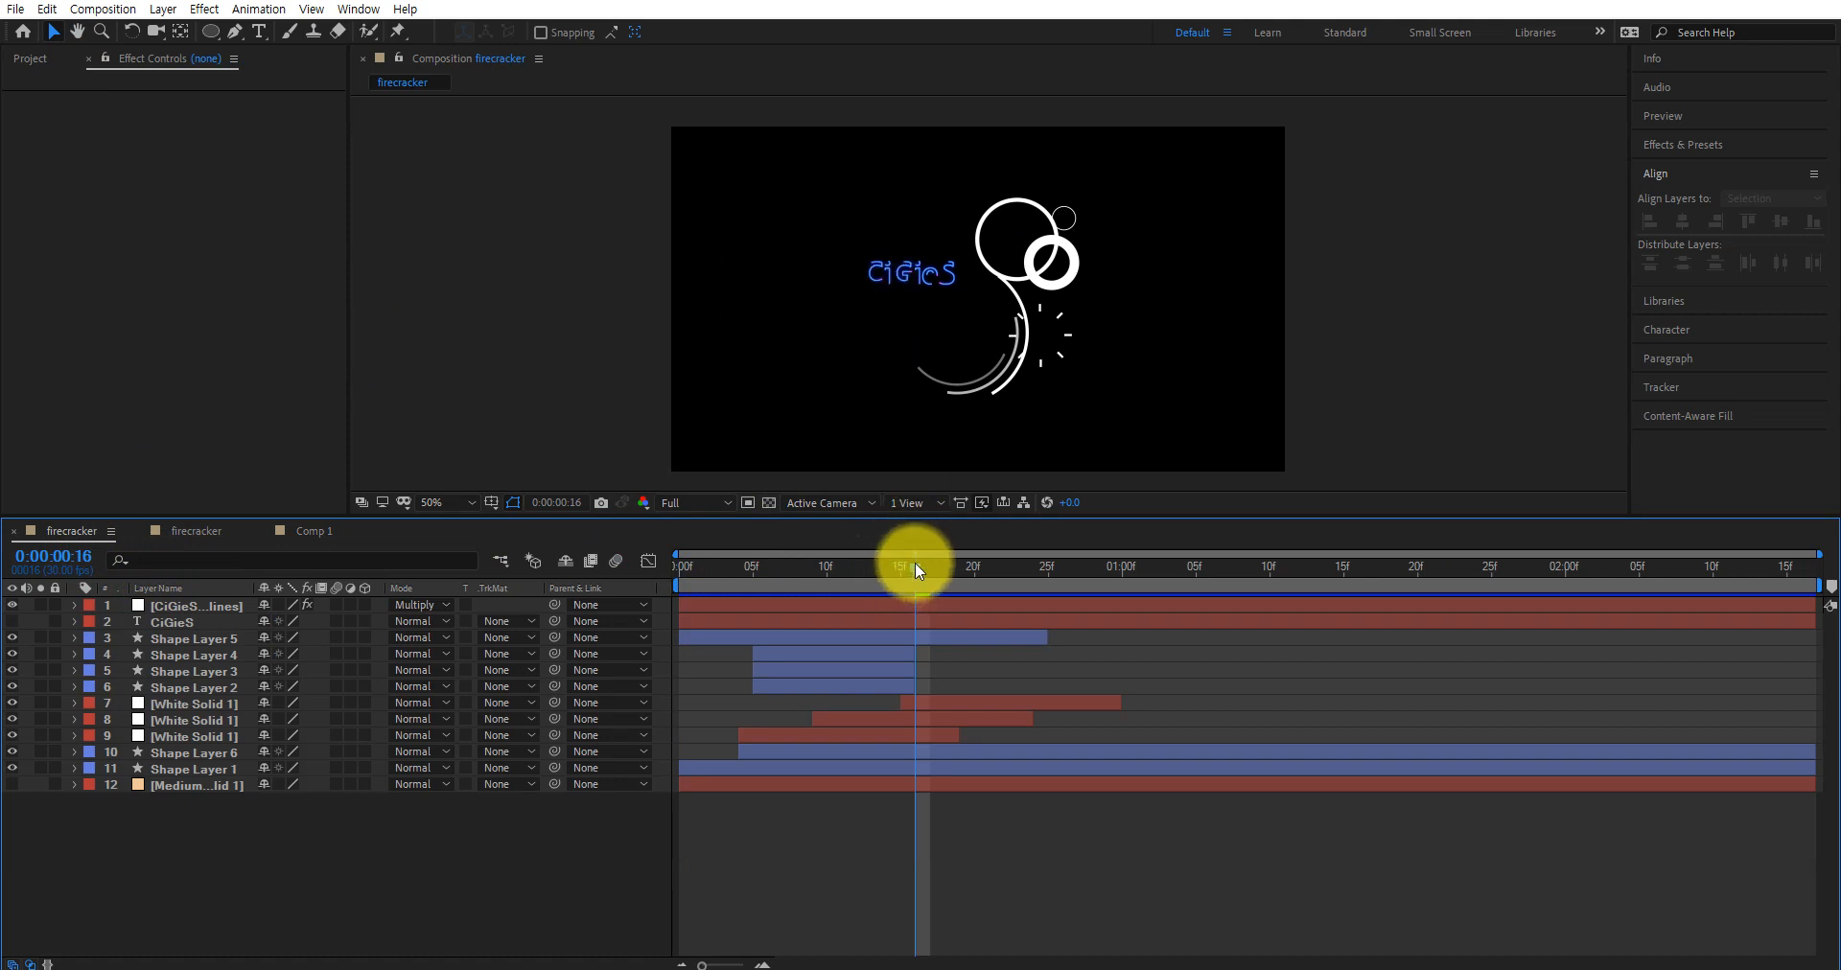
drag(915, 563, 826, 602)
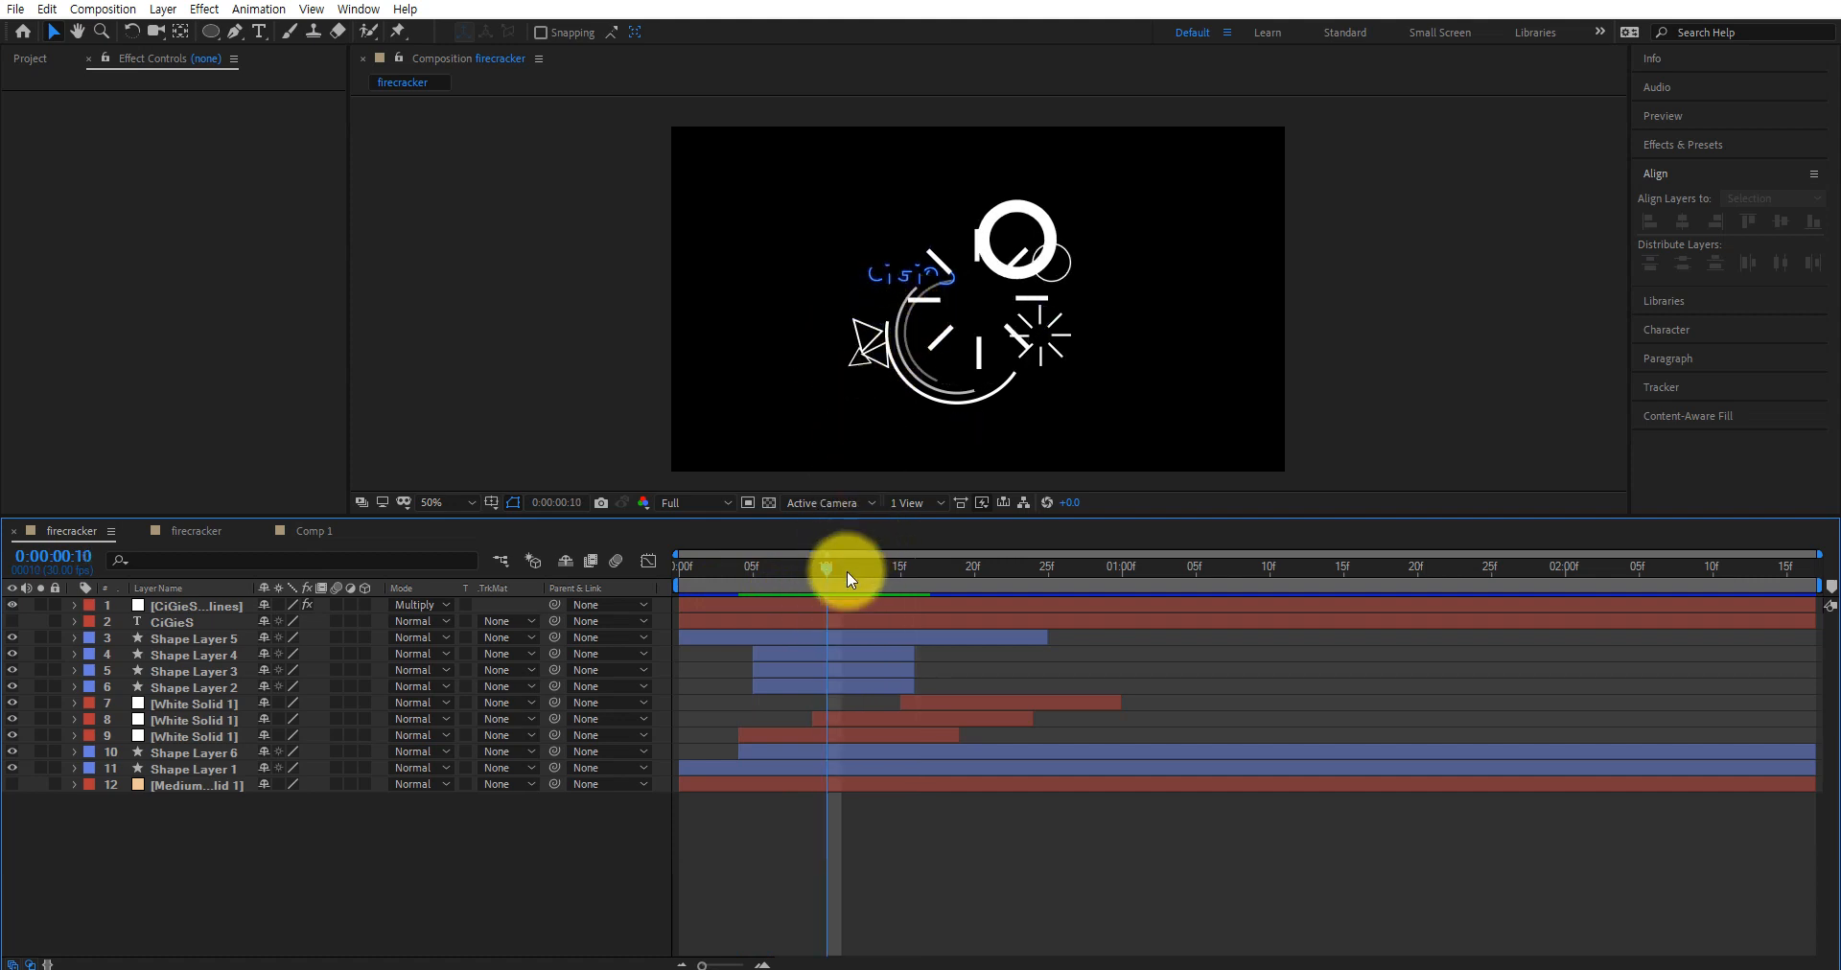
drag(830, 566, 882, 611)
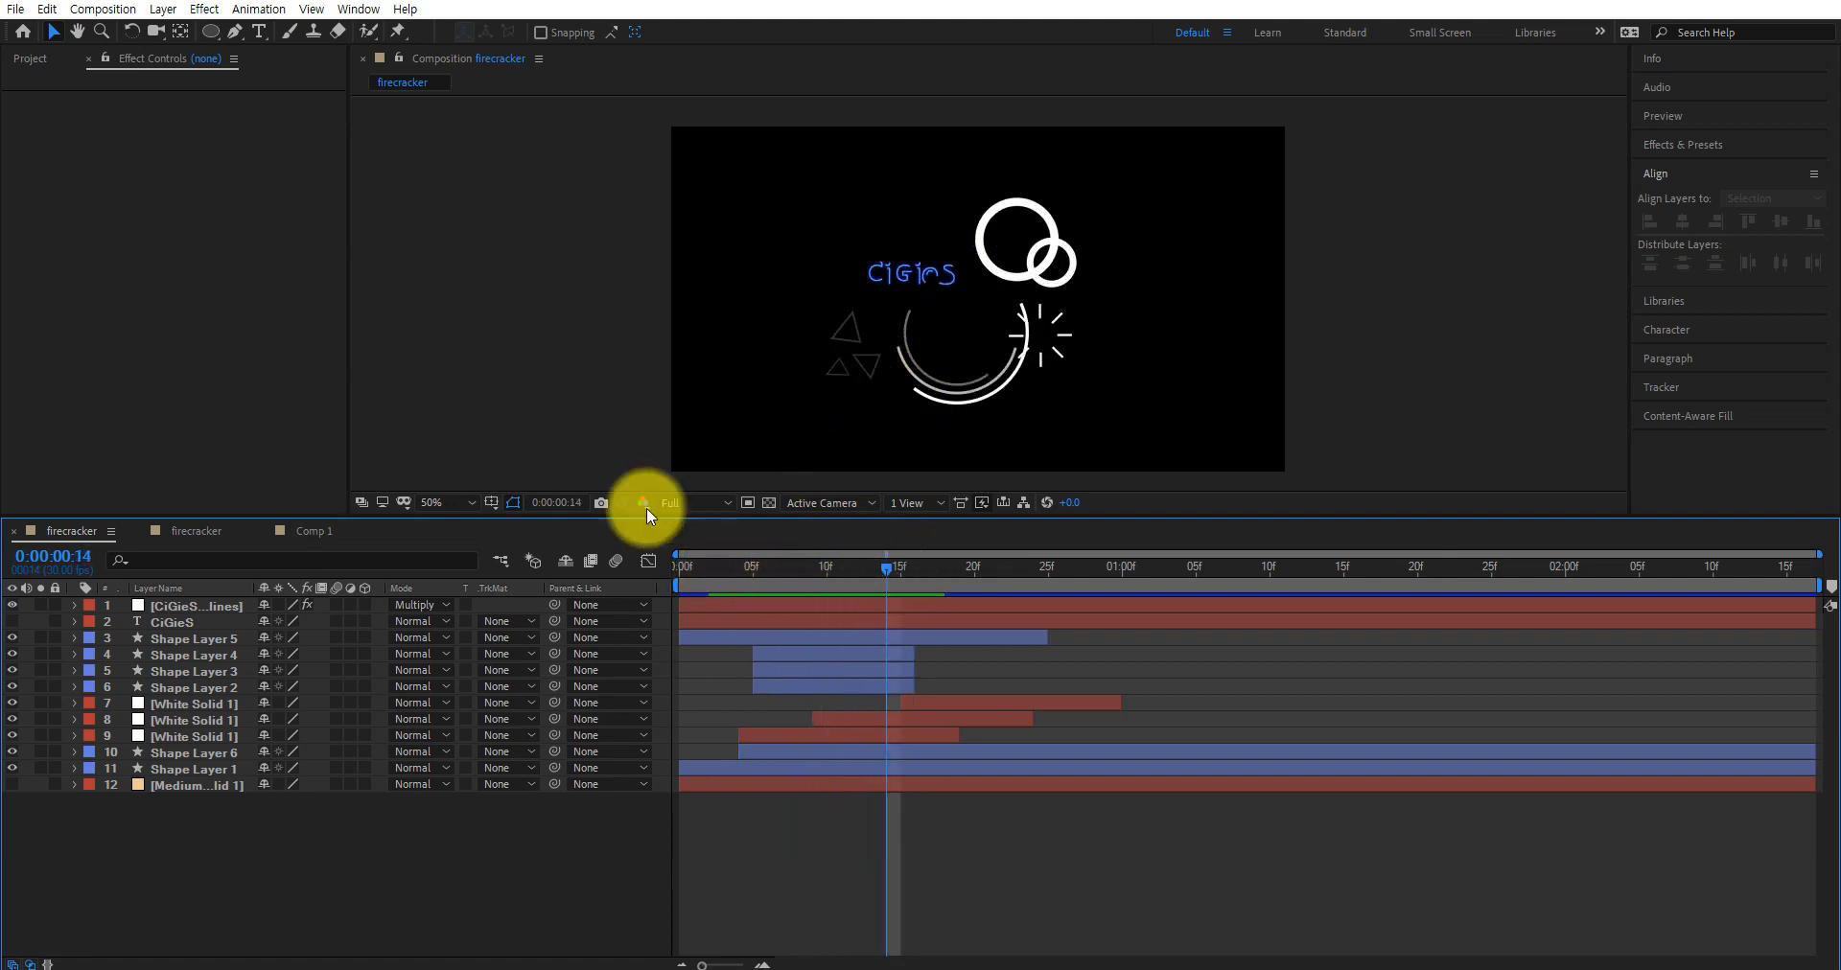
Return to Comp 1 at 0:00:00:14 and collapse the properties of the two smaller fire circle layers
click(309, 530)
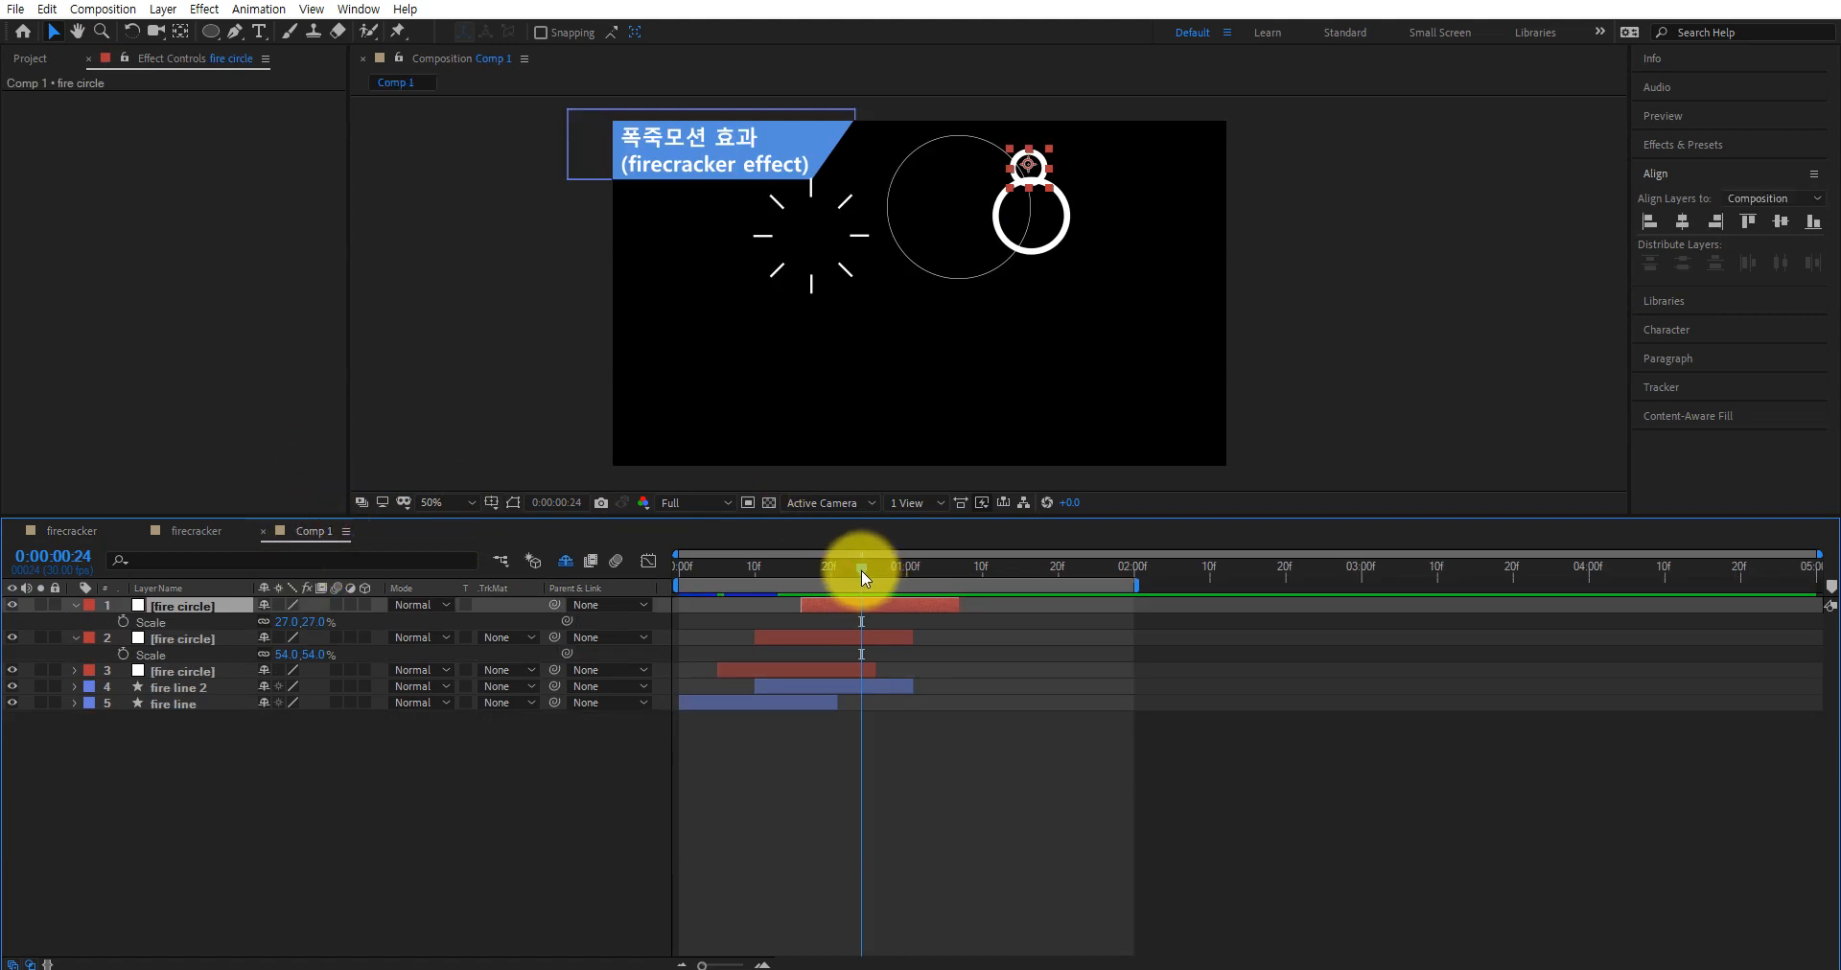
drag(861, 571, 785, 575)
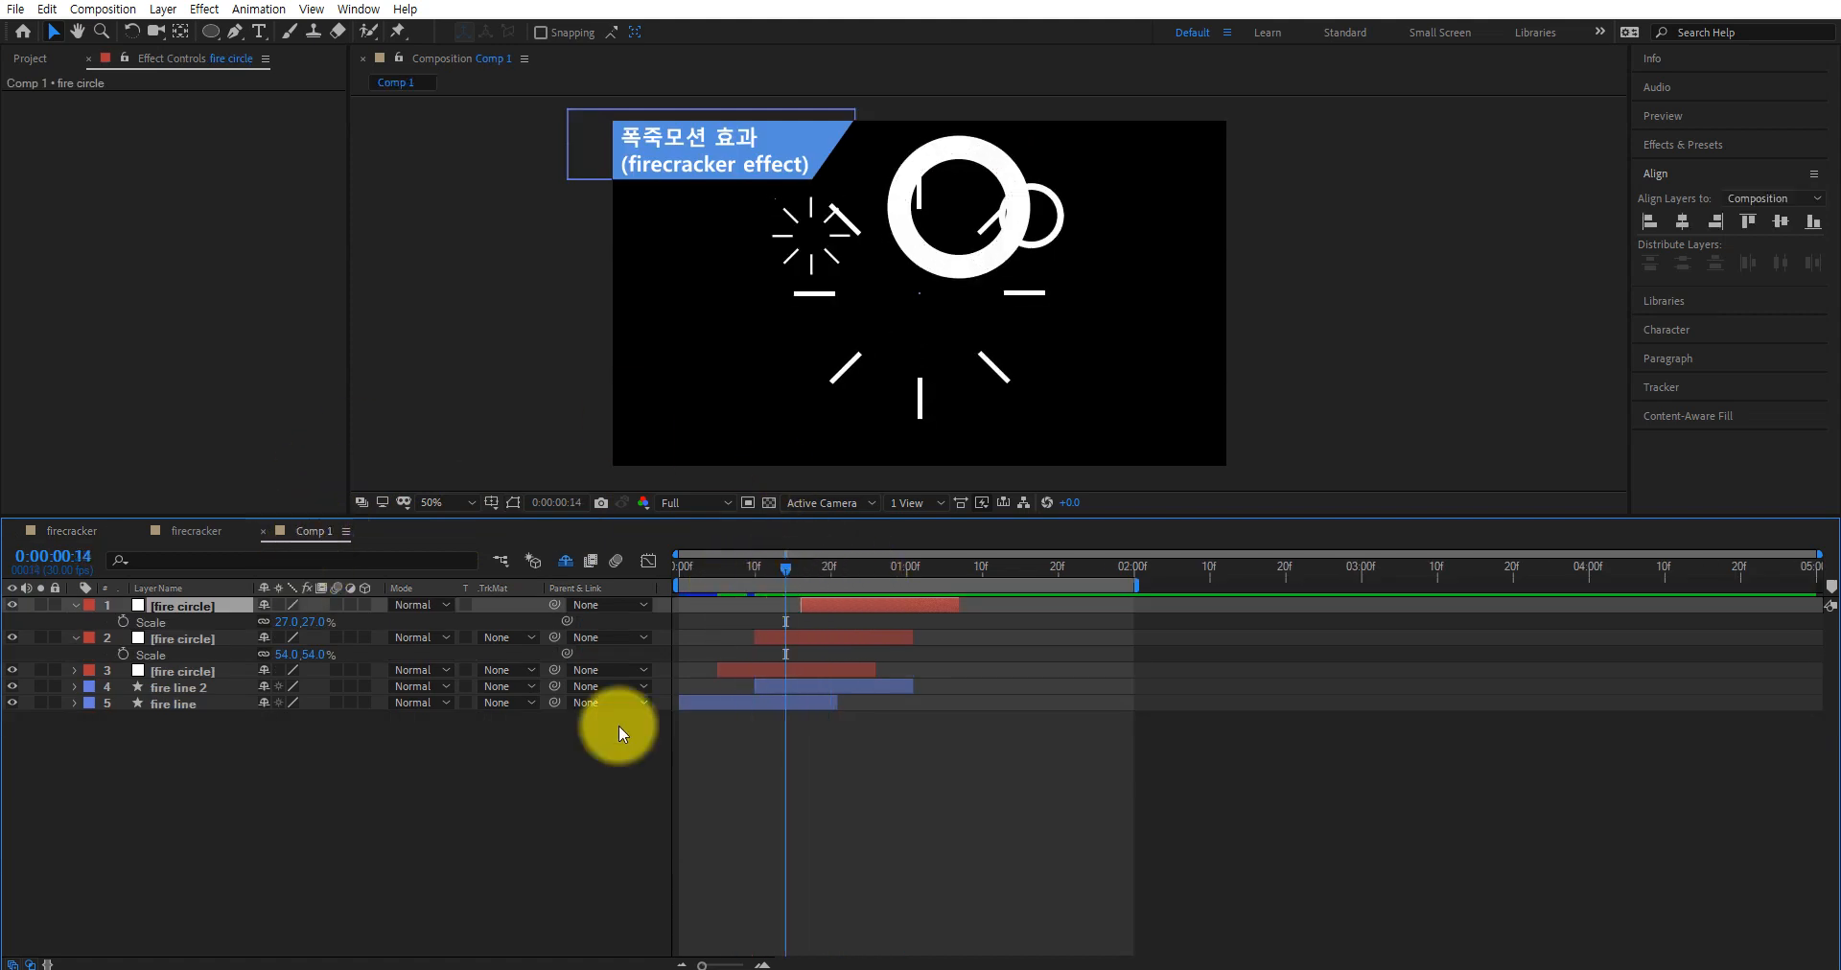
click(539, 786)
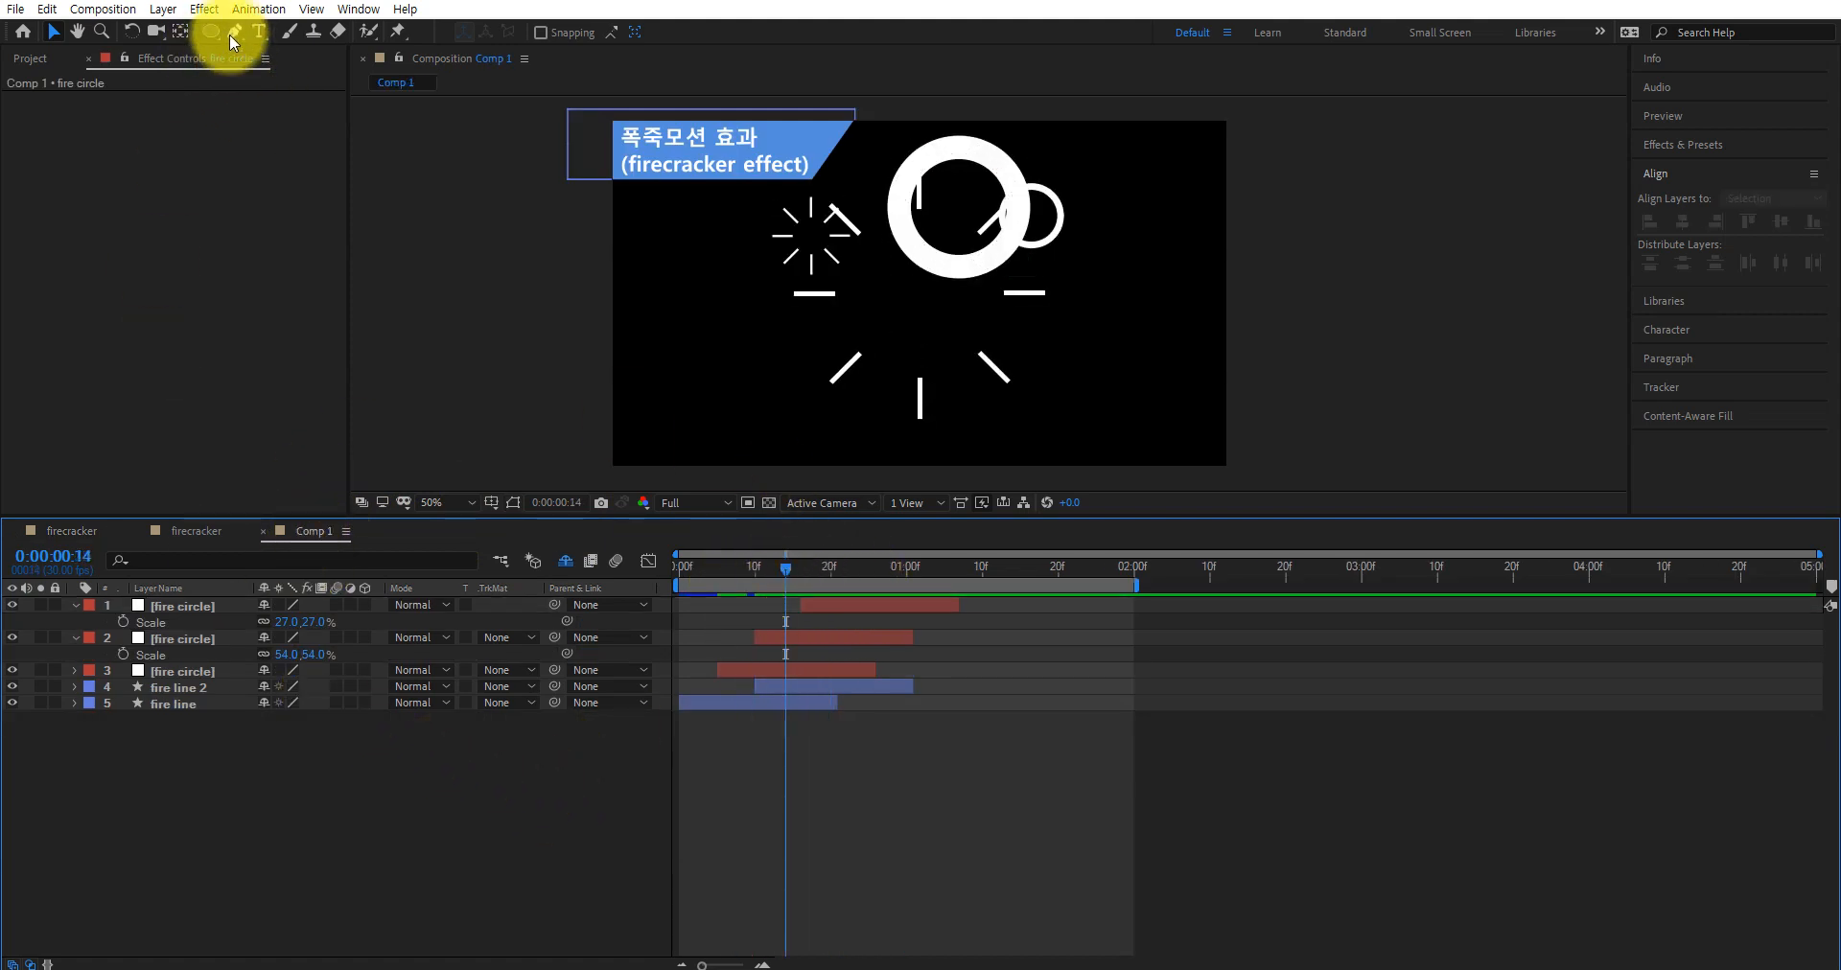
click(74, 605)
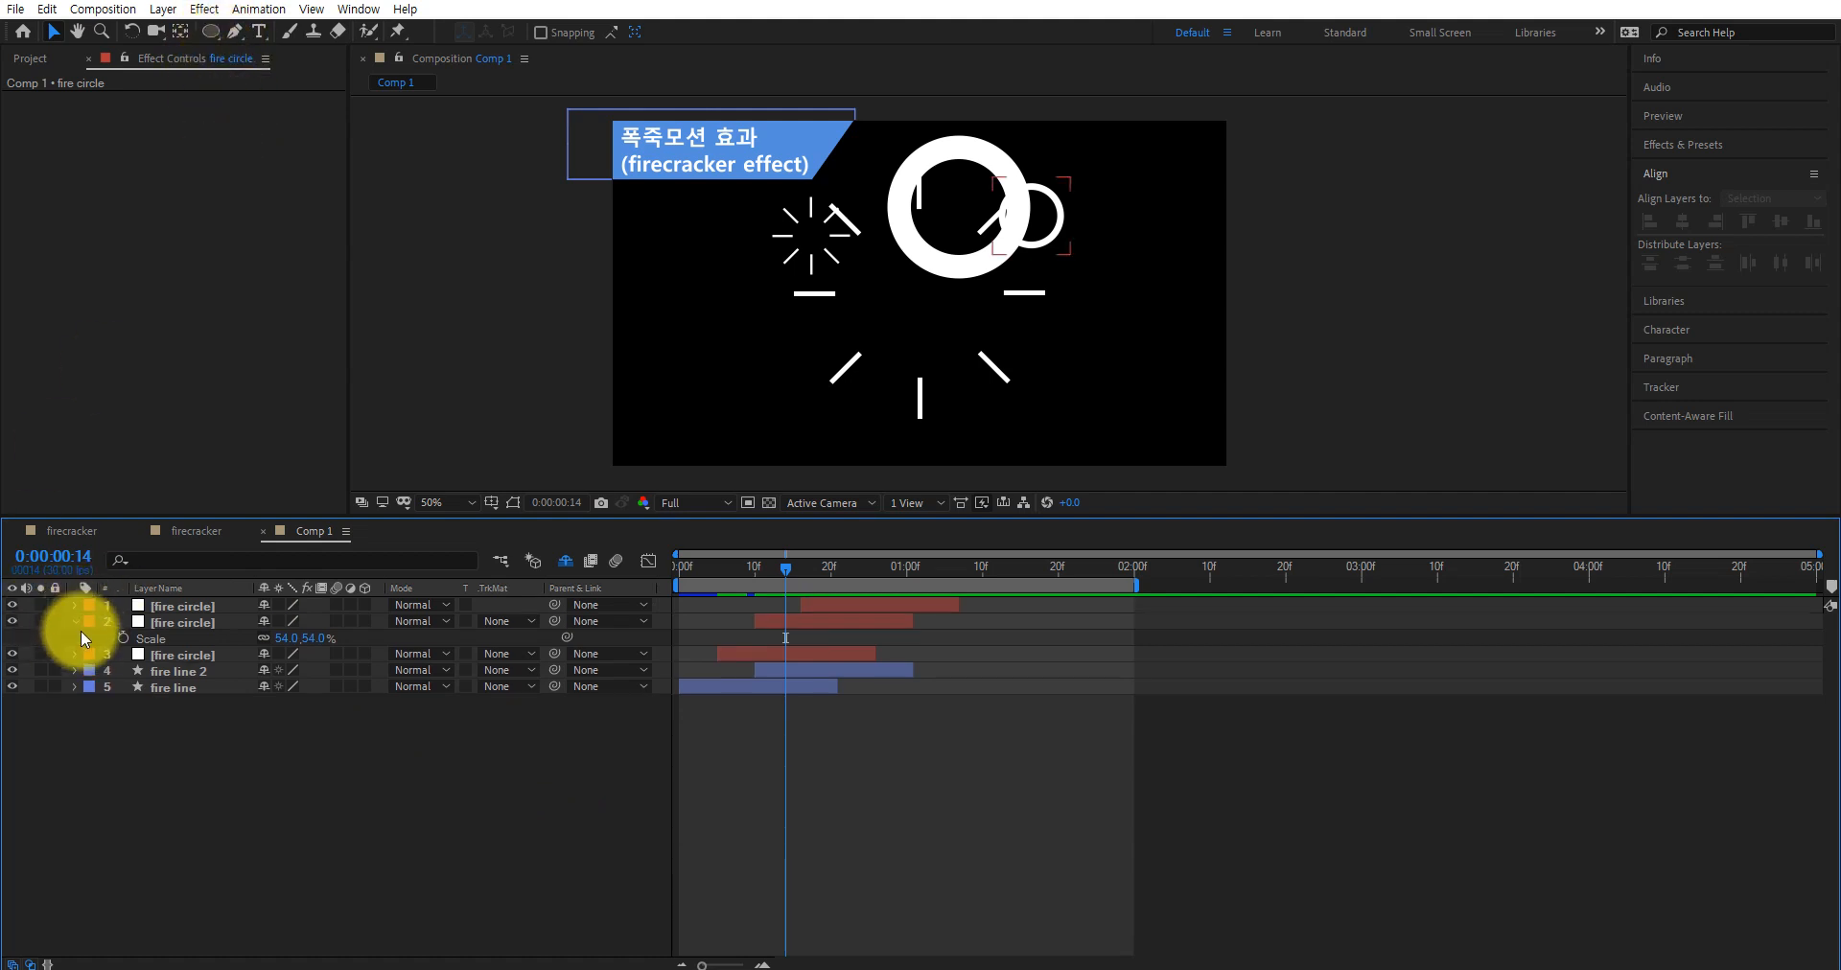
click(77, 621)
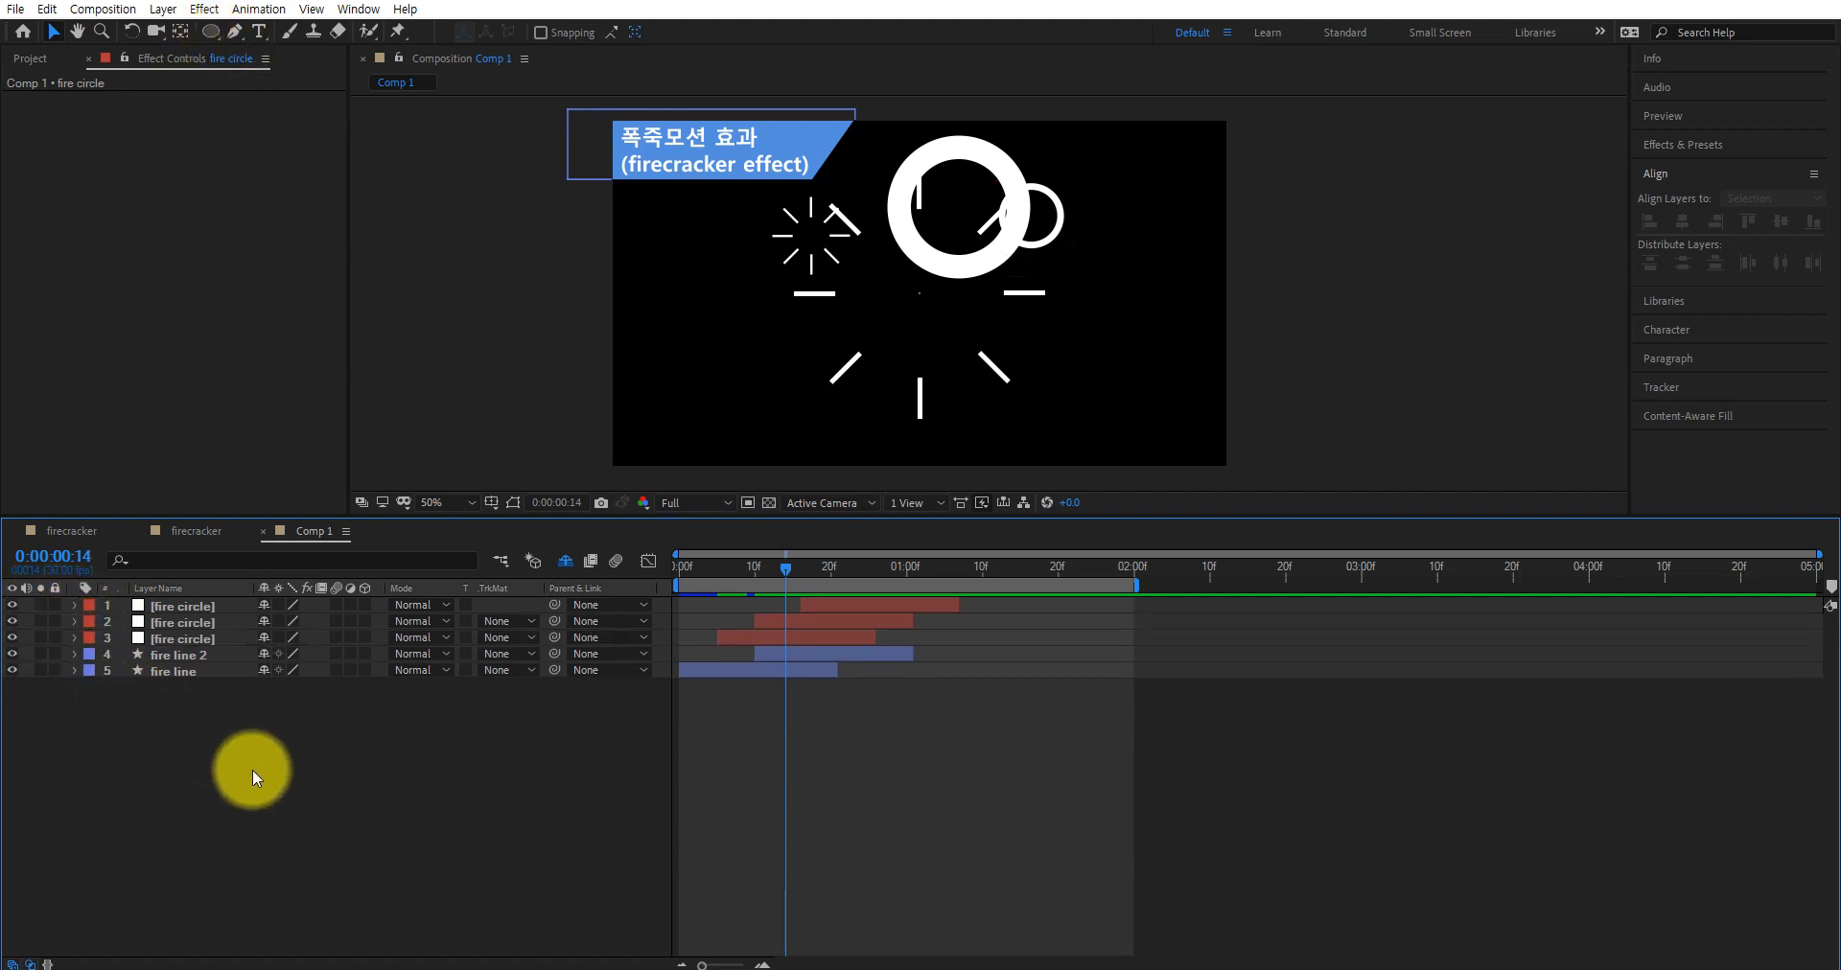
Draw an unfilled pentagon with a 10 px white stroke and an outer radius of about 74, lower left of the main burst, using the Polygon Tool
click(212, 32)
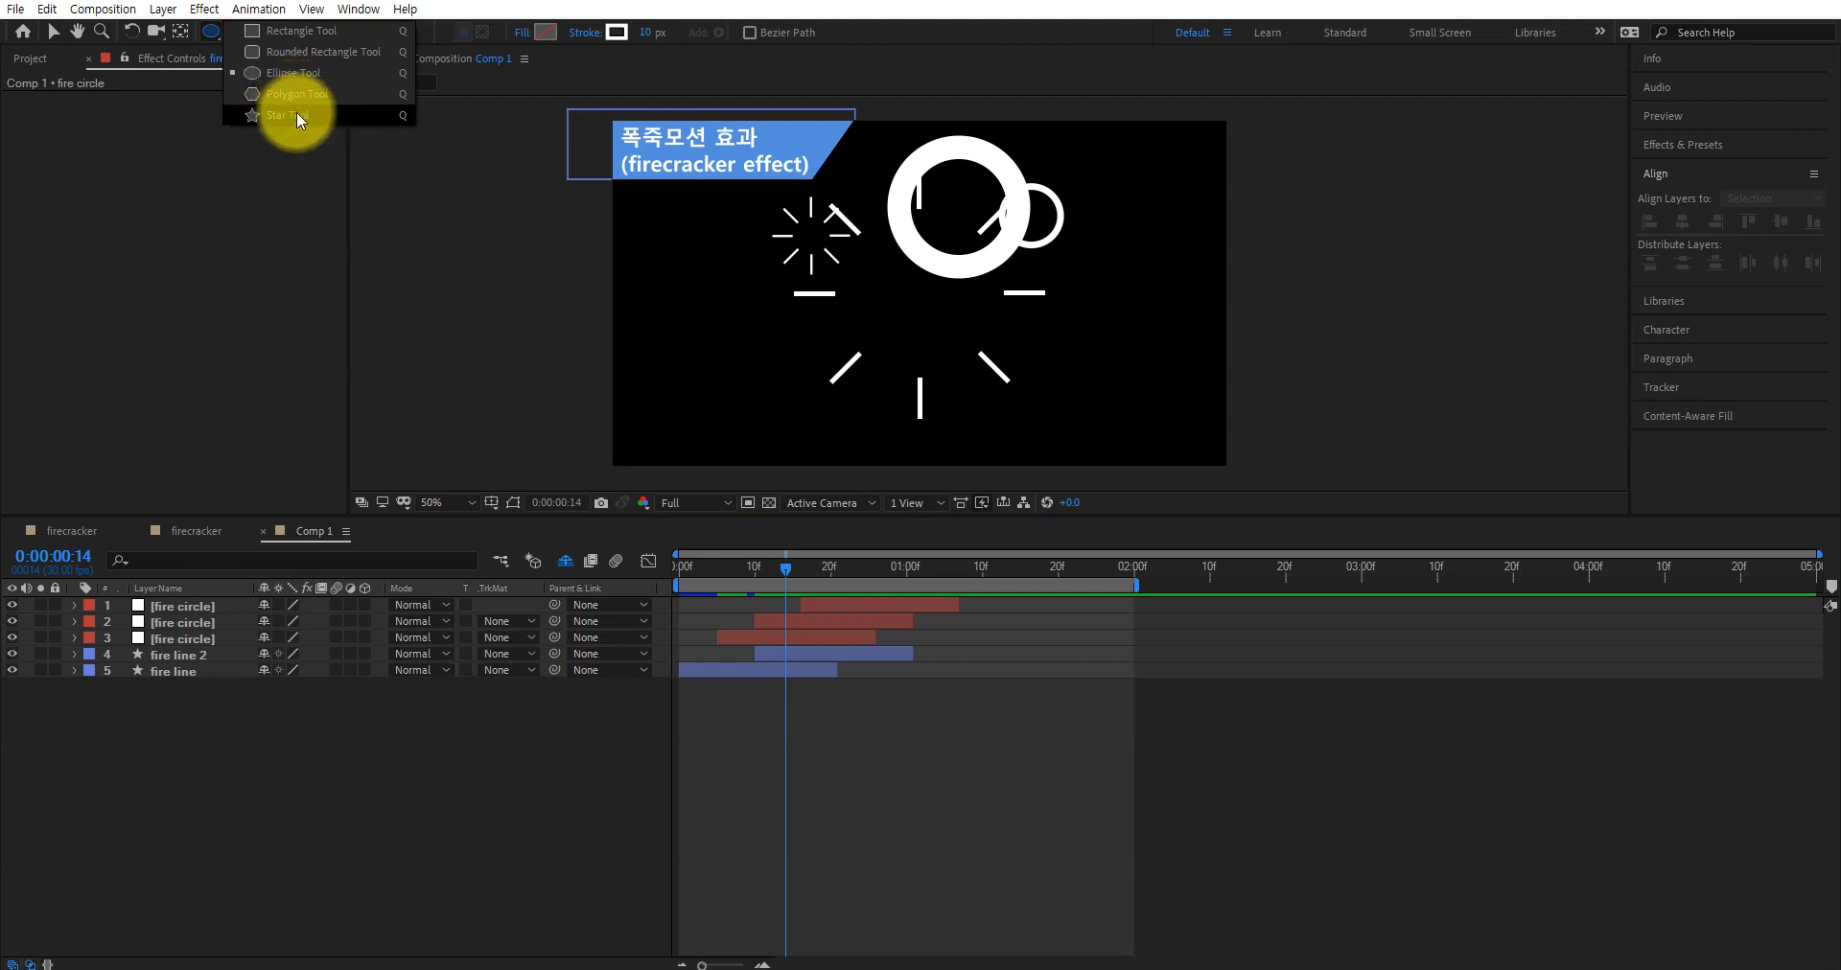
click(136, 641)
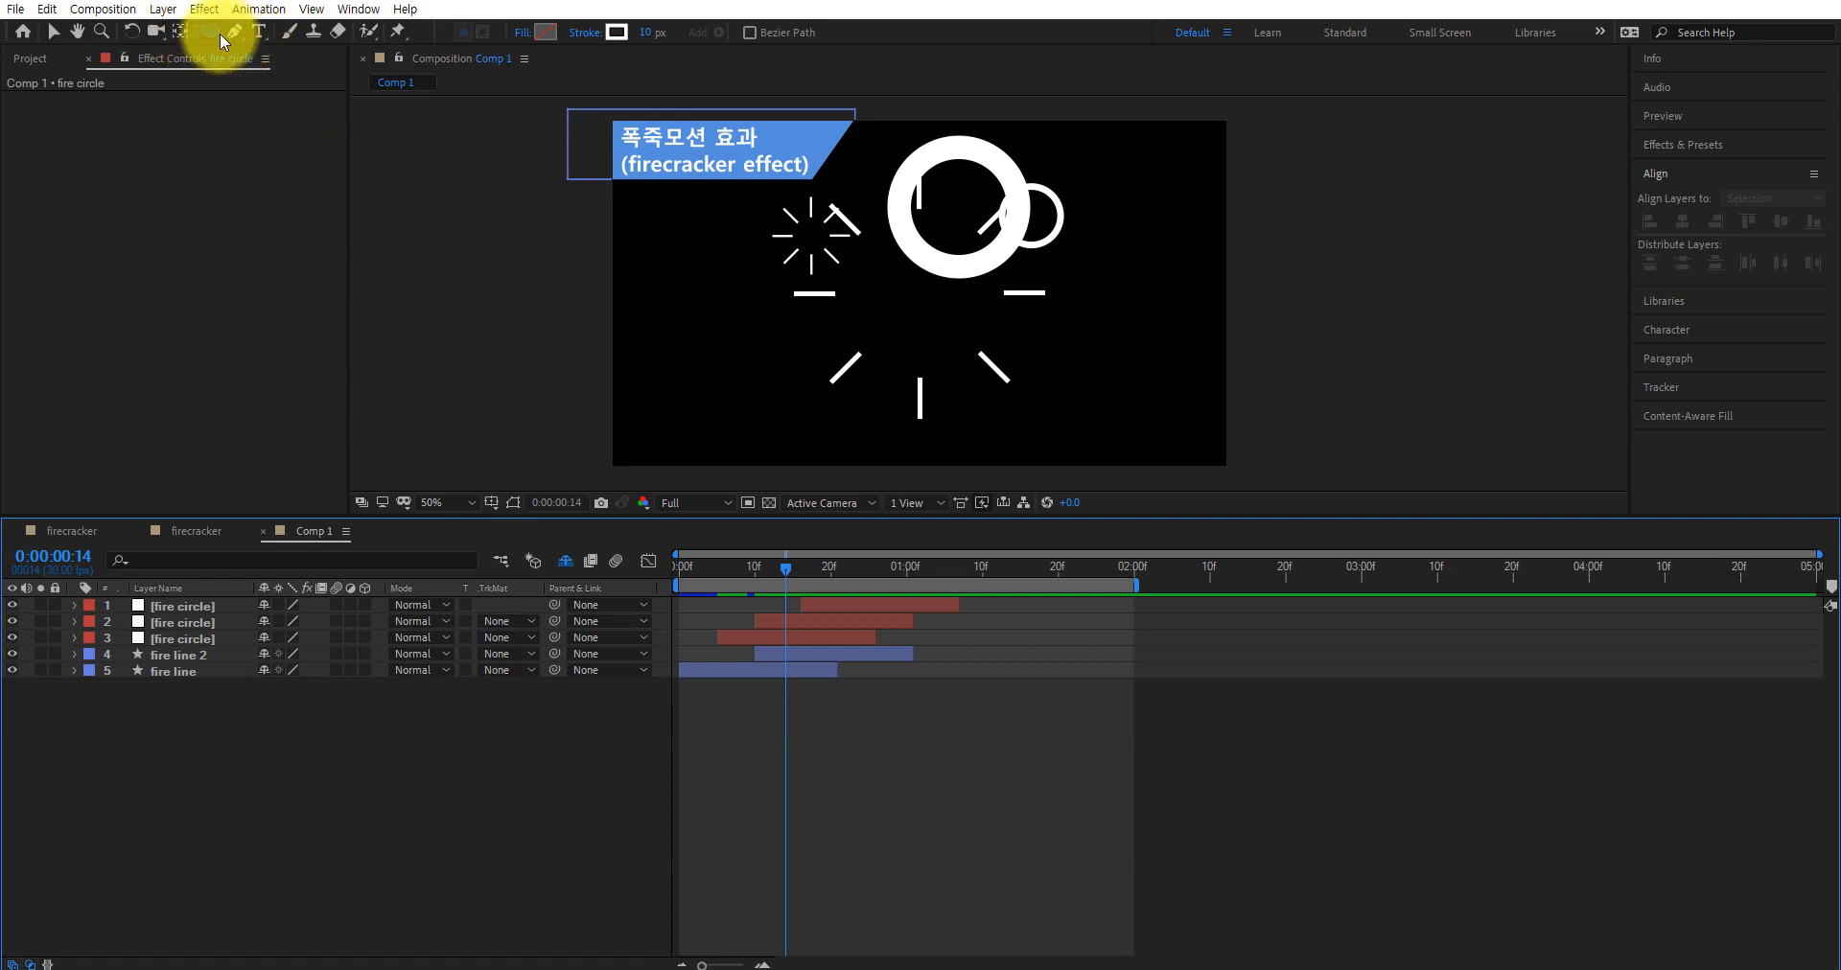
mouse_move(208, 33)
mouse_down()
mouse_move(259, 38)
mouse_move(325, 94)
mouse_move(303, 94)
mouse_up()
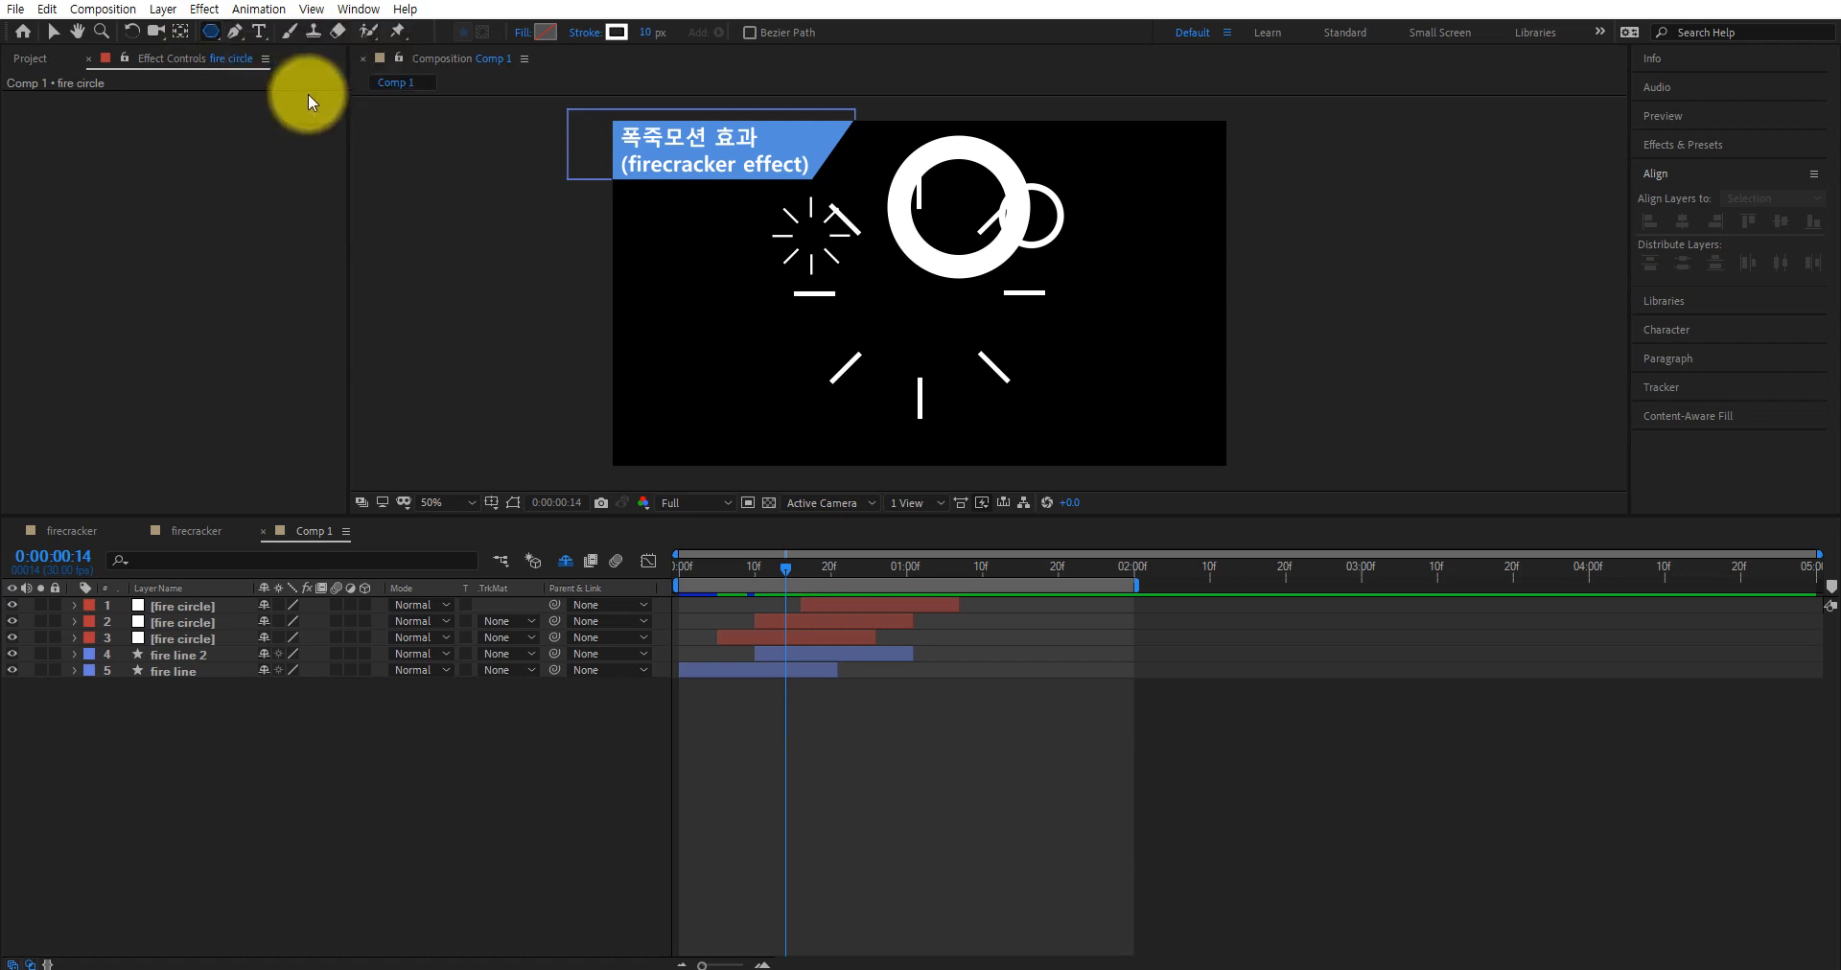
drag(755, 352, 776, 381)
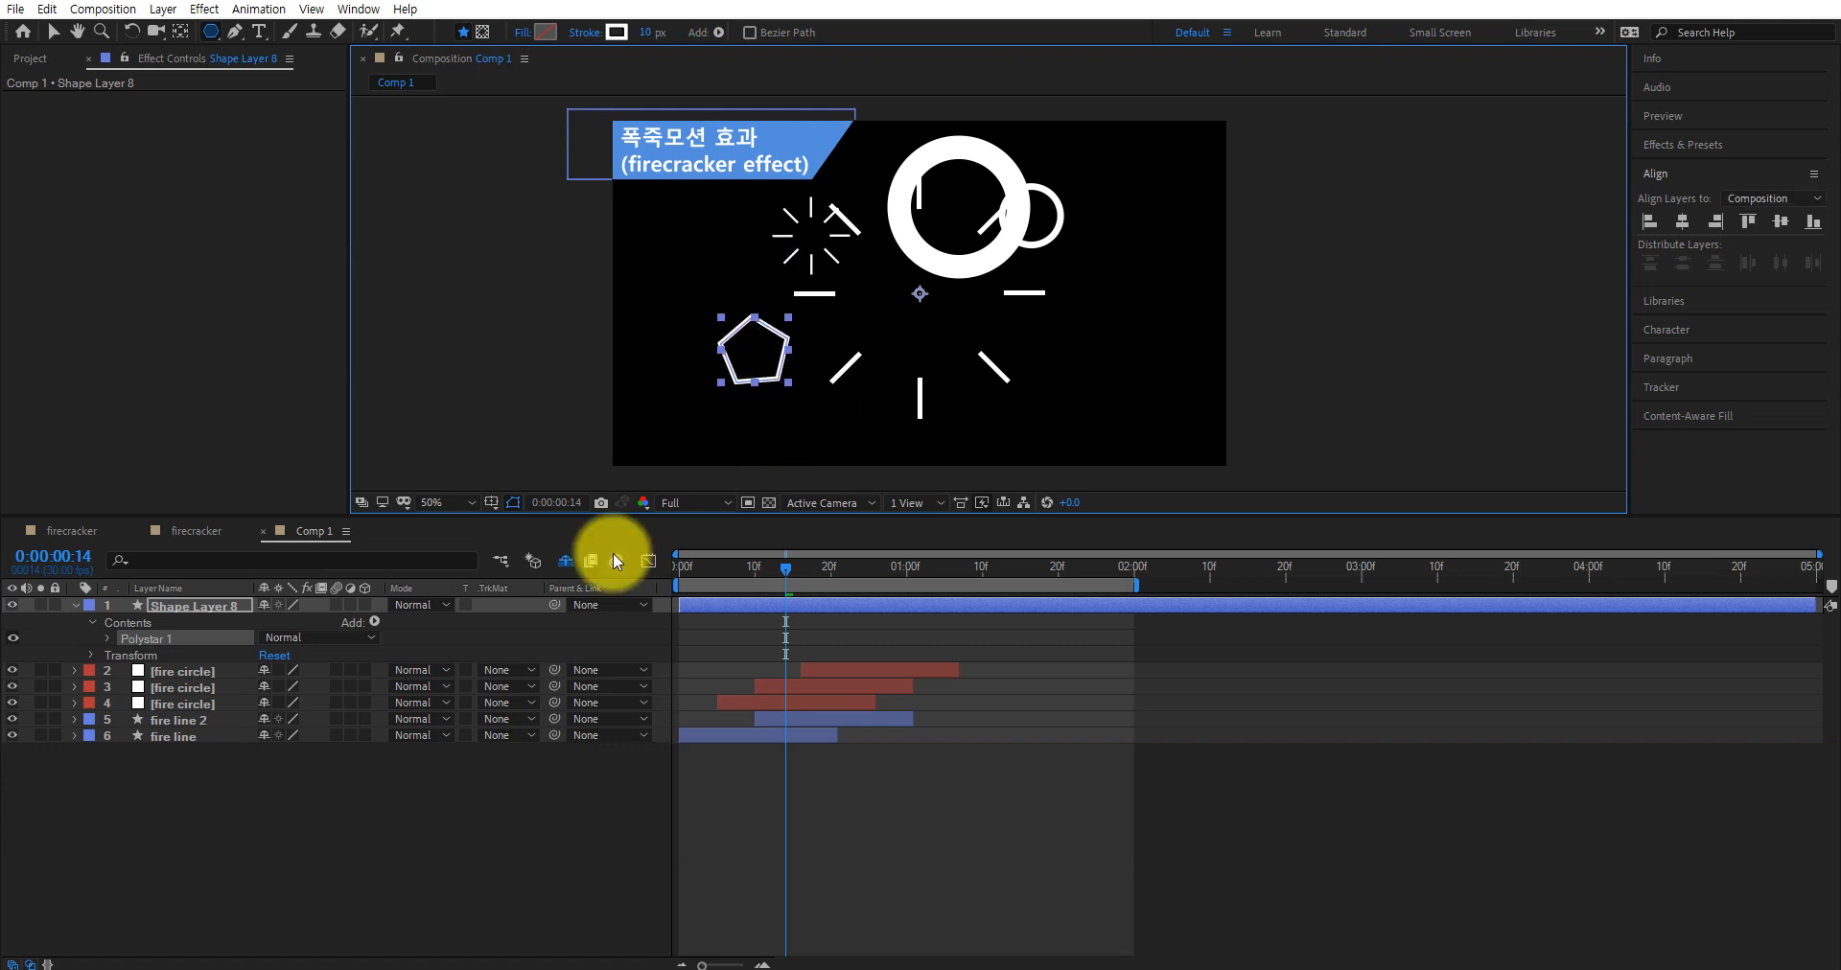
Set the polygon's Points to 3 in Polystar Path 1 of Shape Layer 8, making it a triangle
click(180, 605)
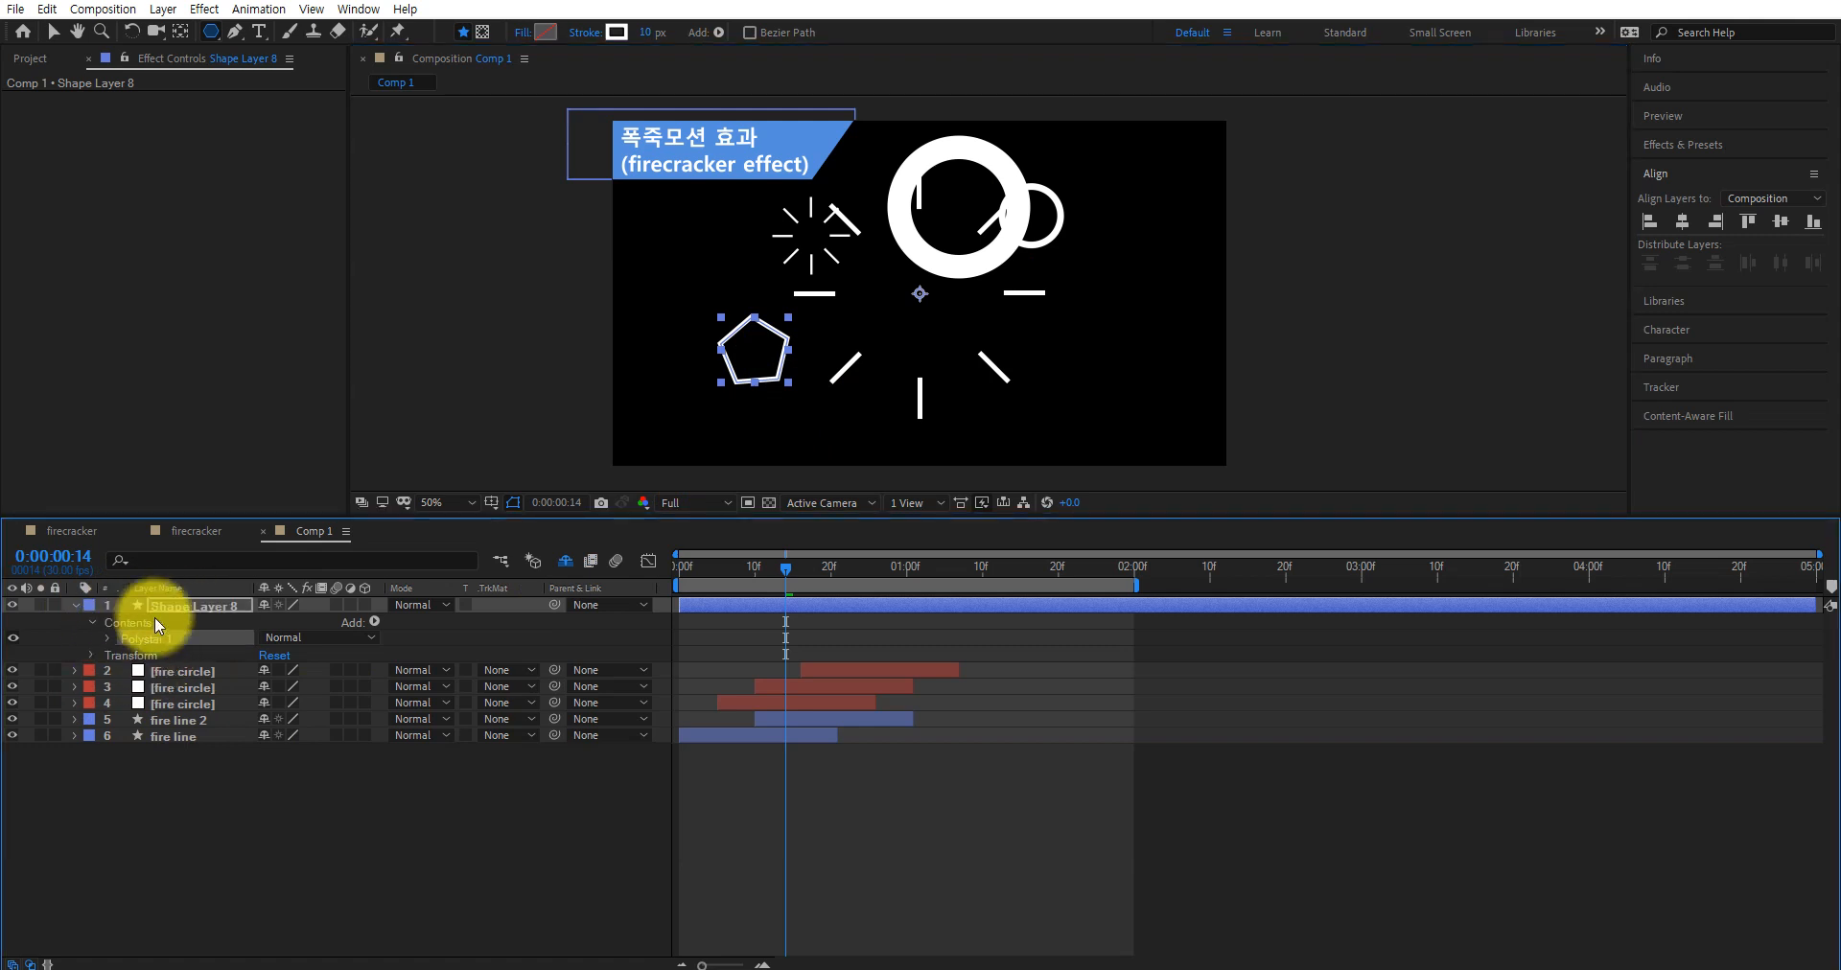
click(106, 638)
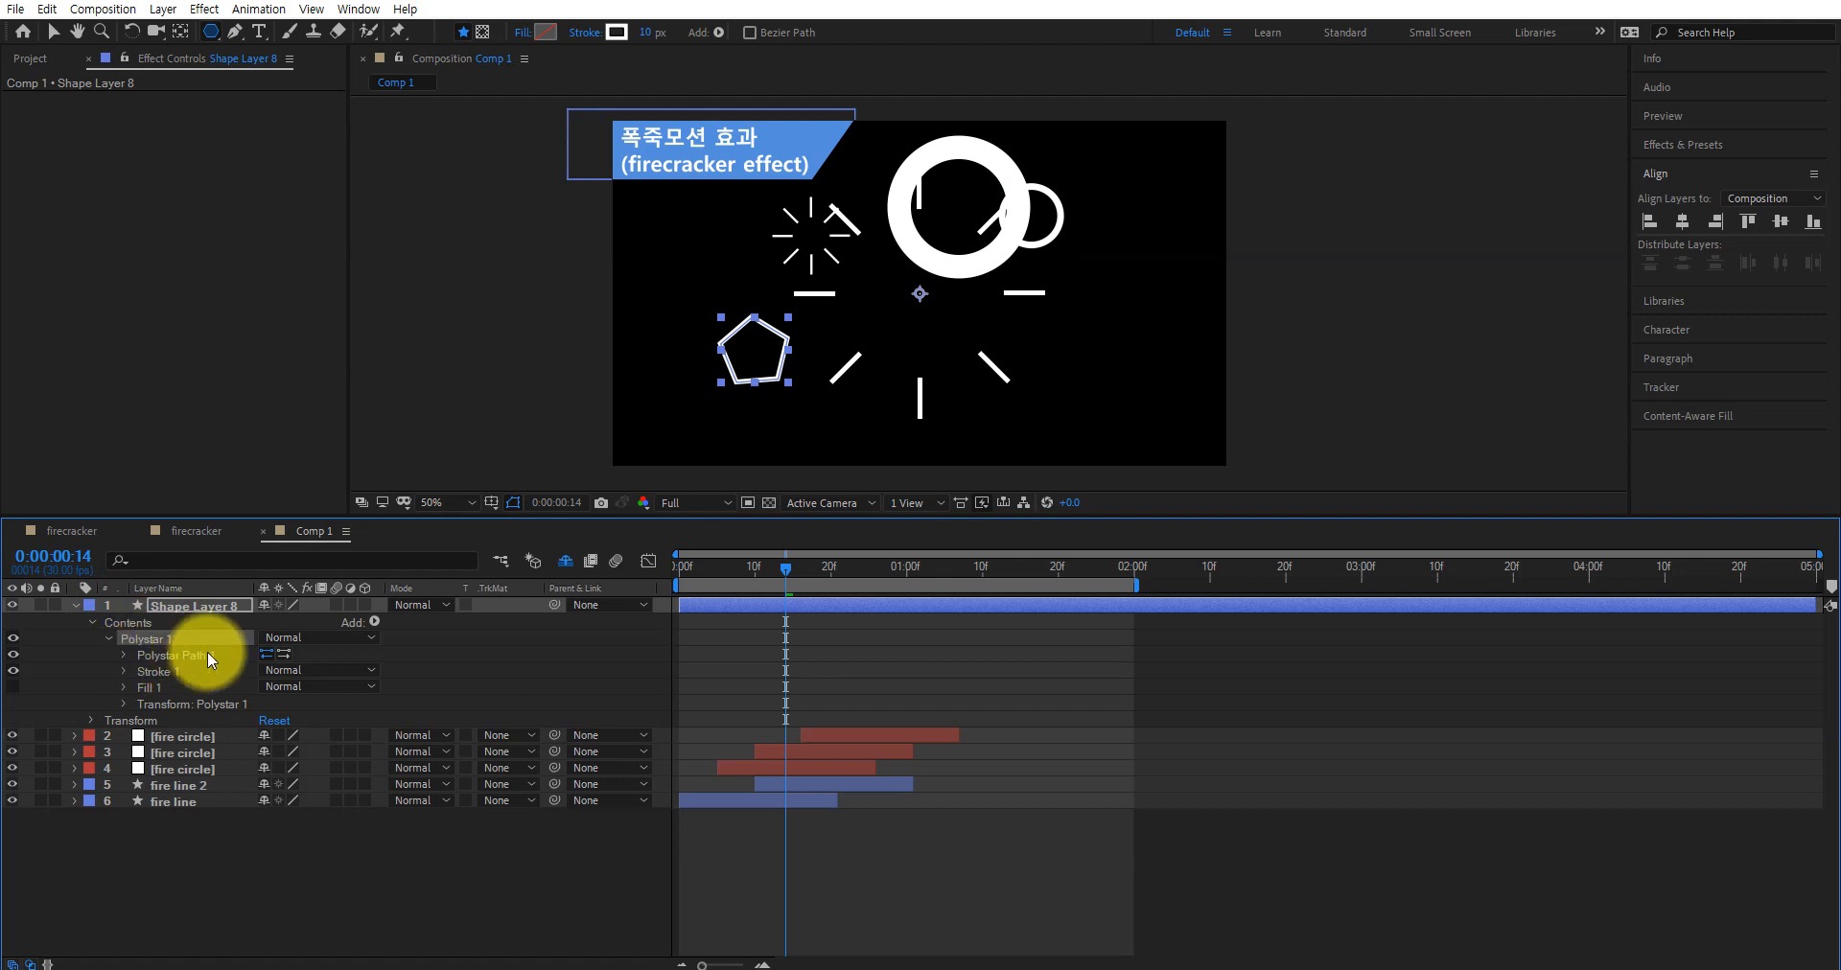
click(124, 656)
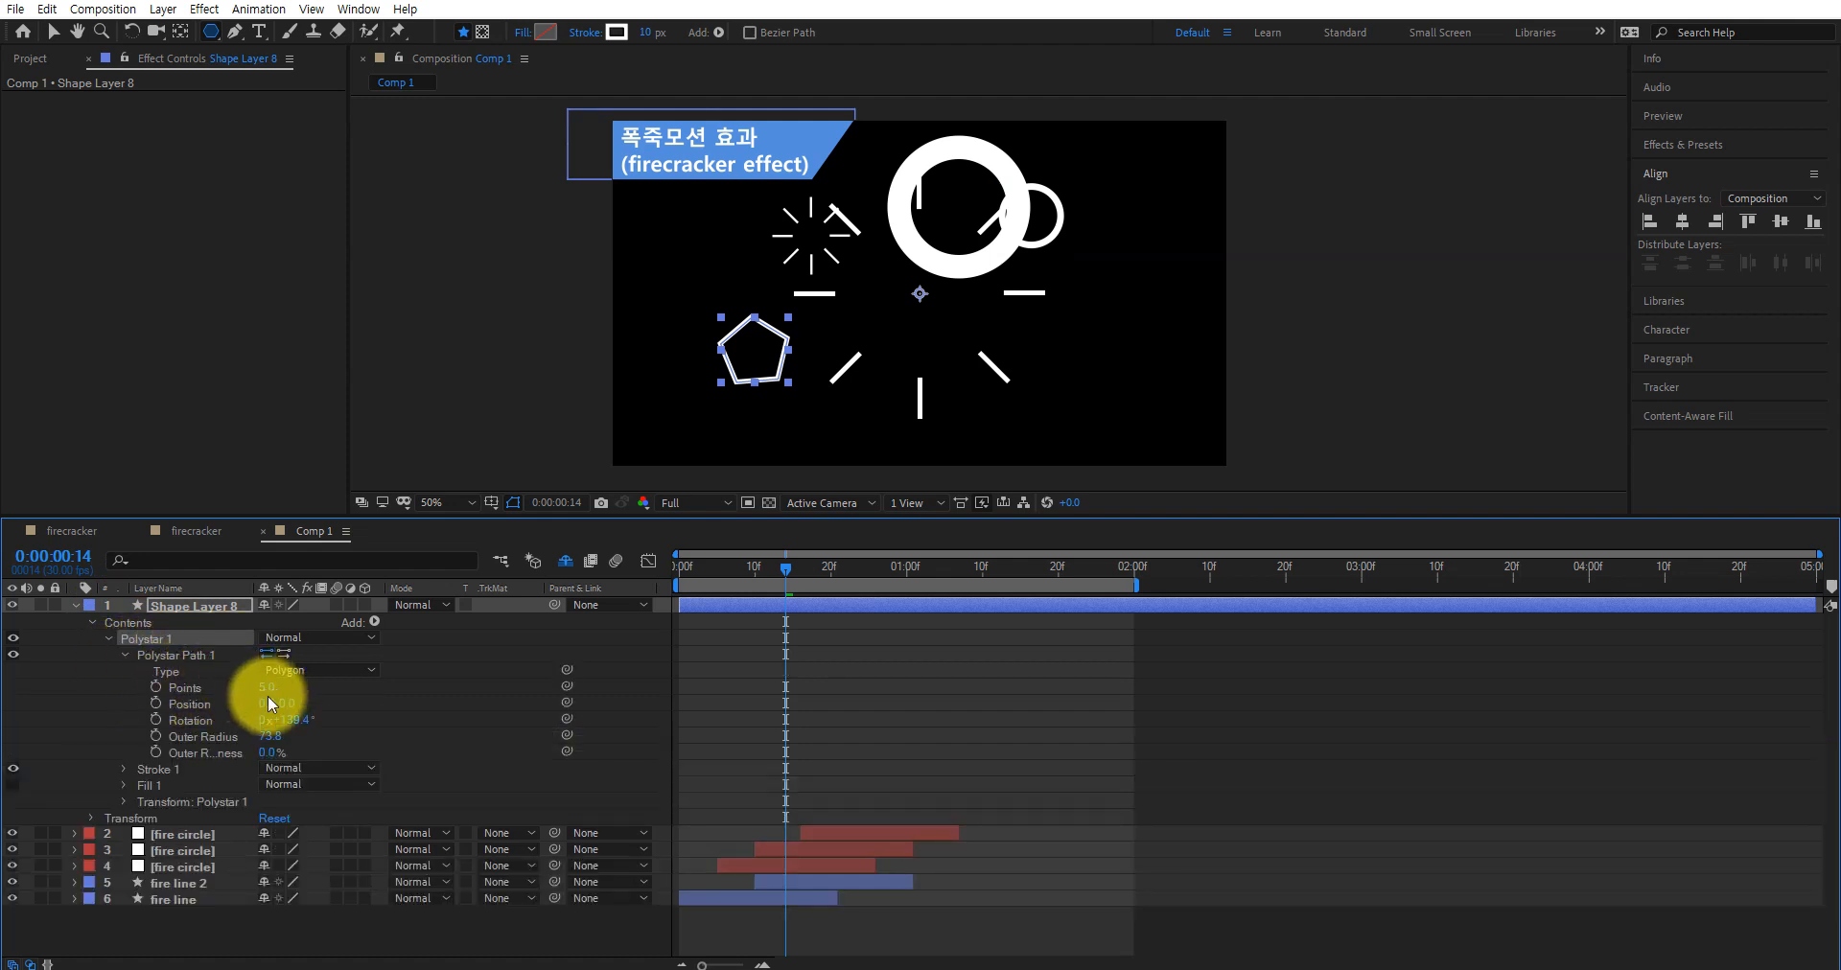
text(3)
key(Return)
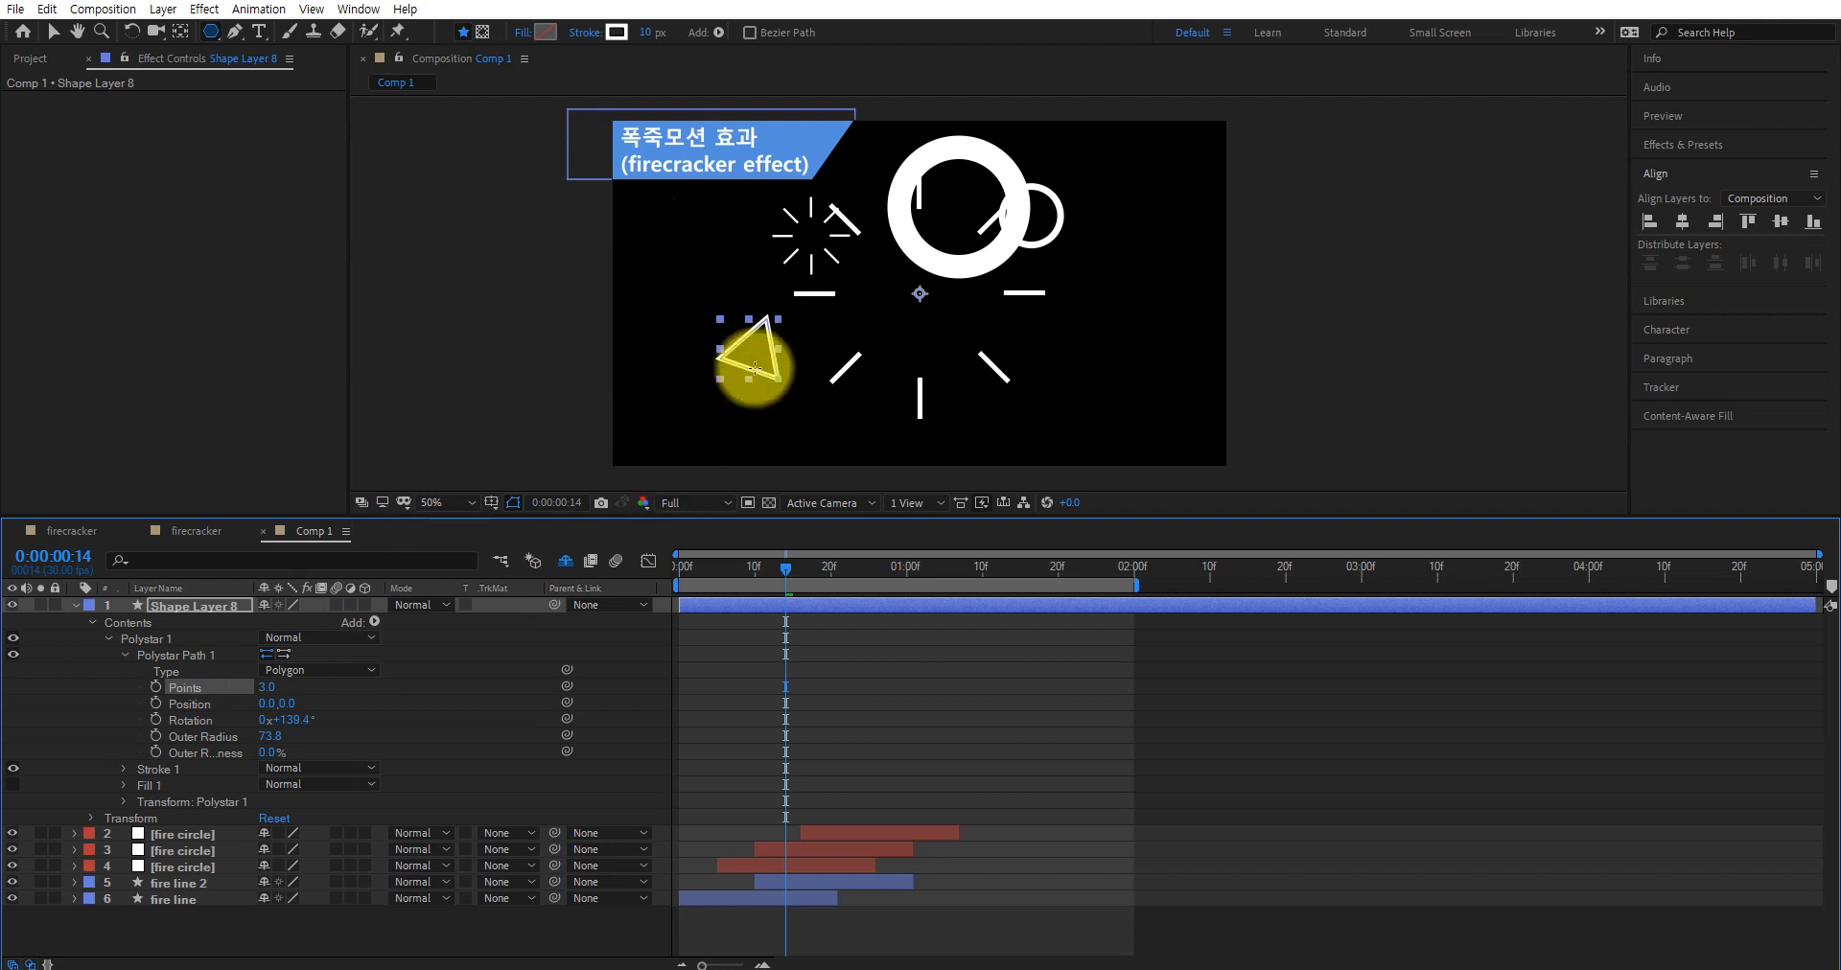
Move the anchor point of Shape Layer 8 from the composition's center into the middle of the triangle
click(50, 32)
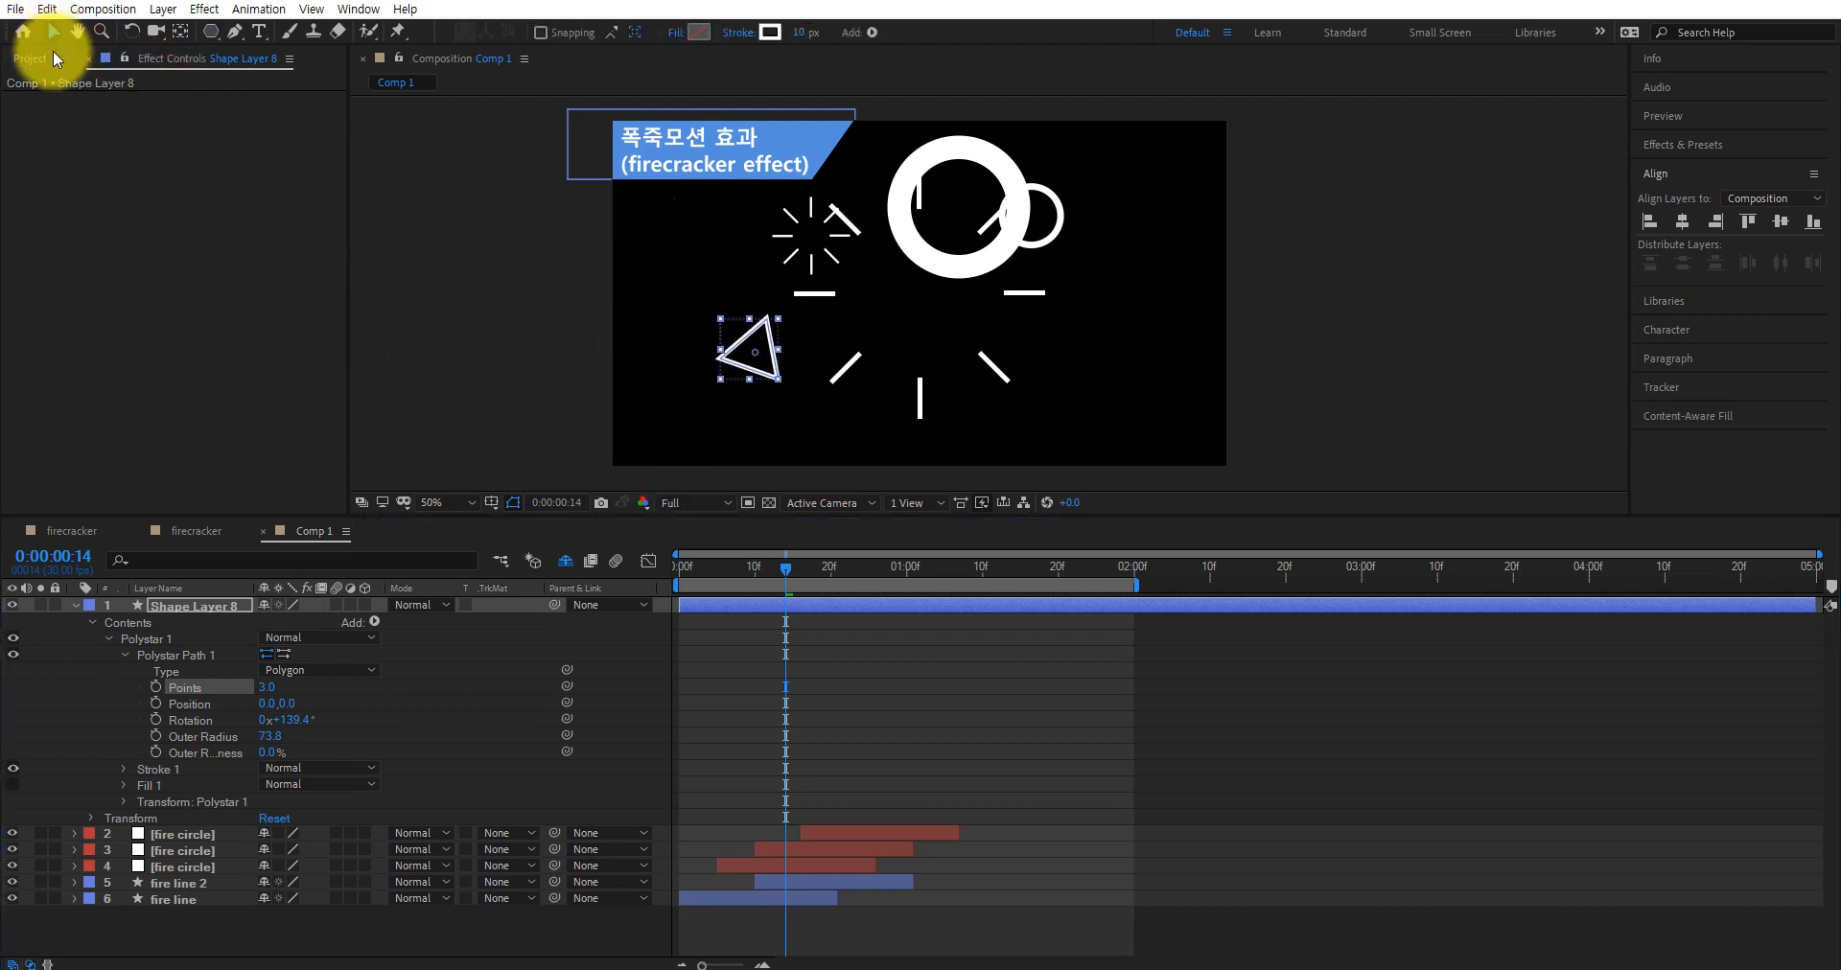
click(217, 607)
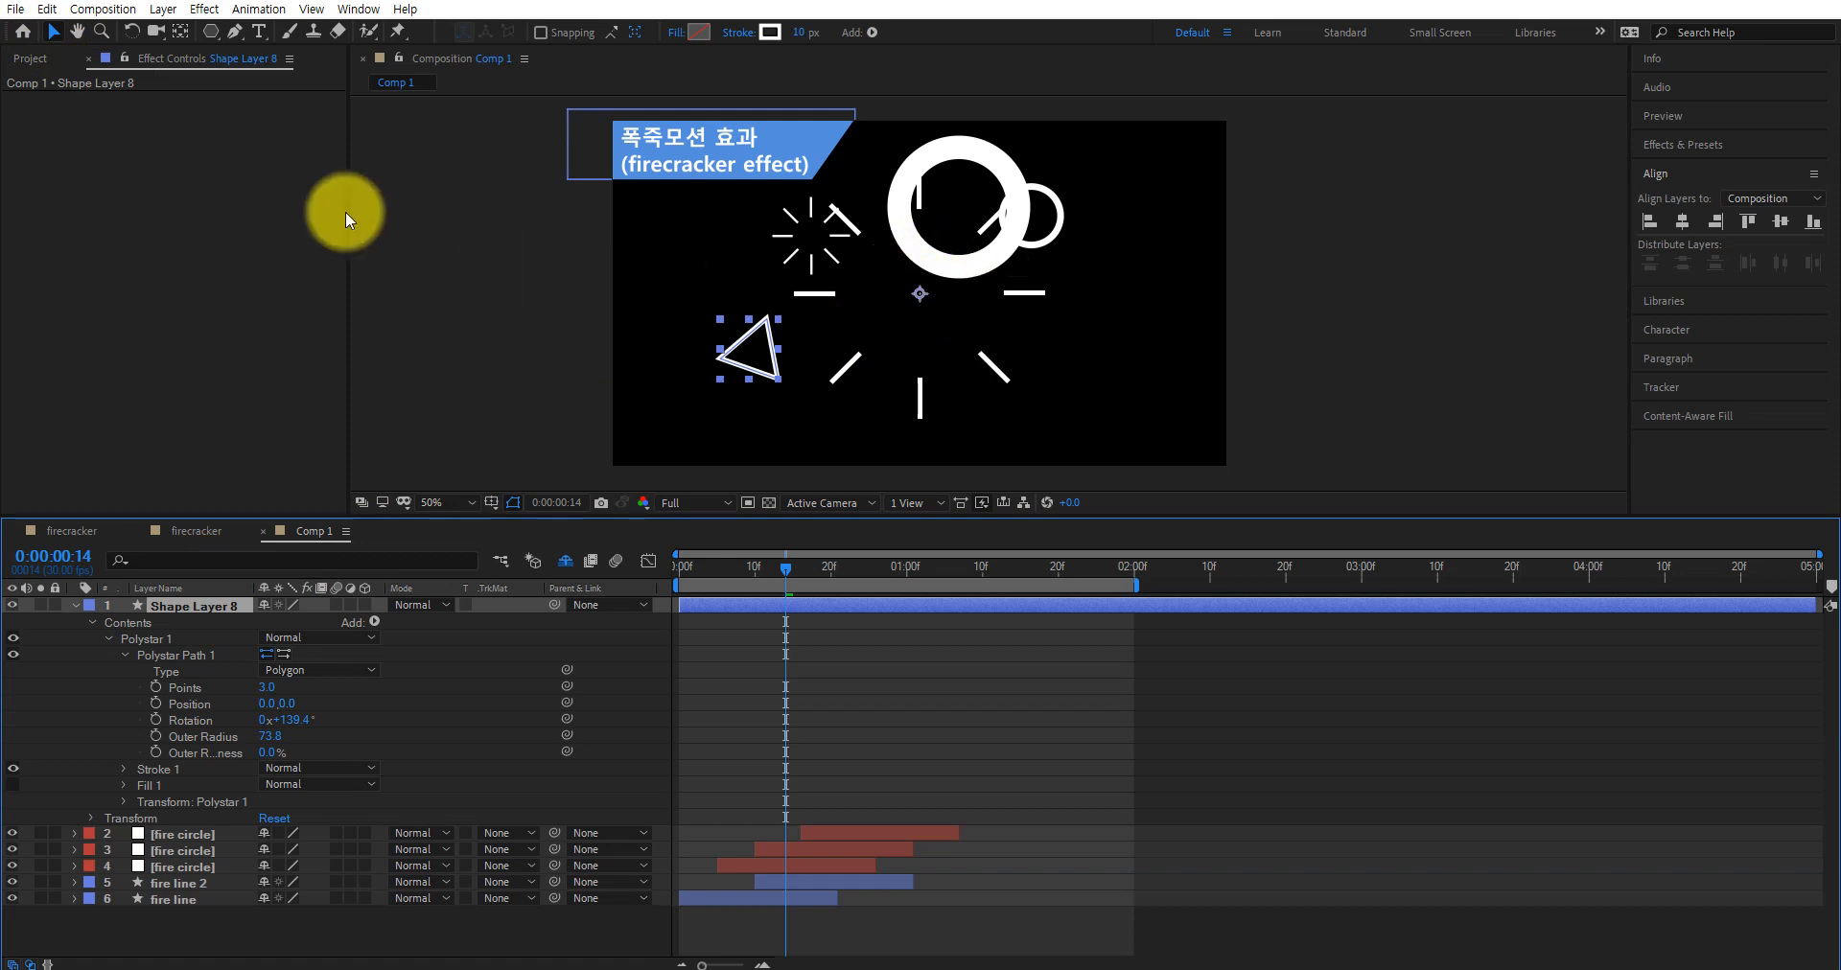
click(179, 32)
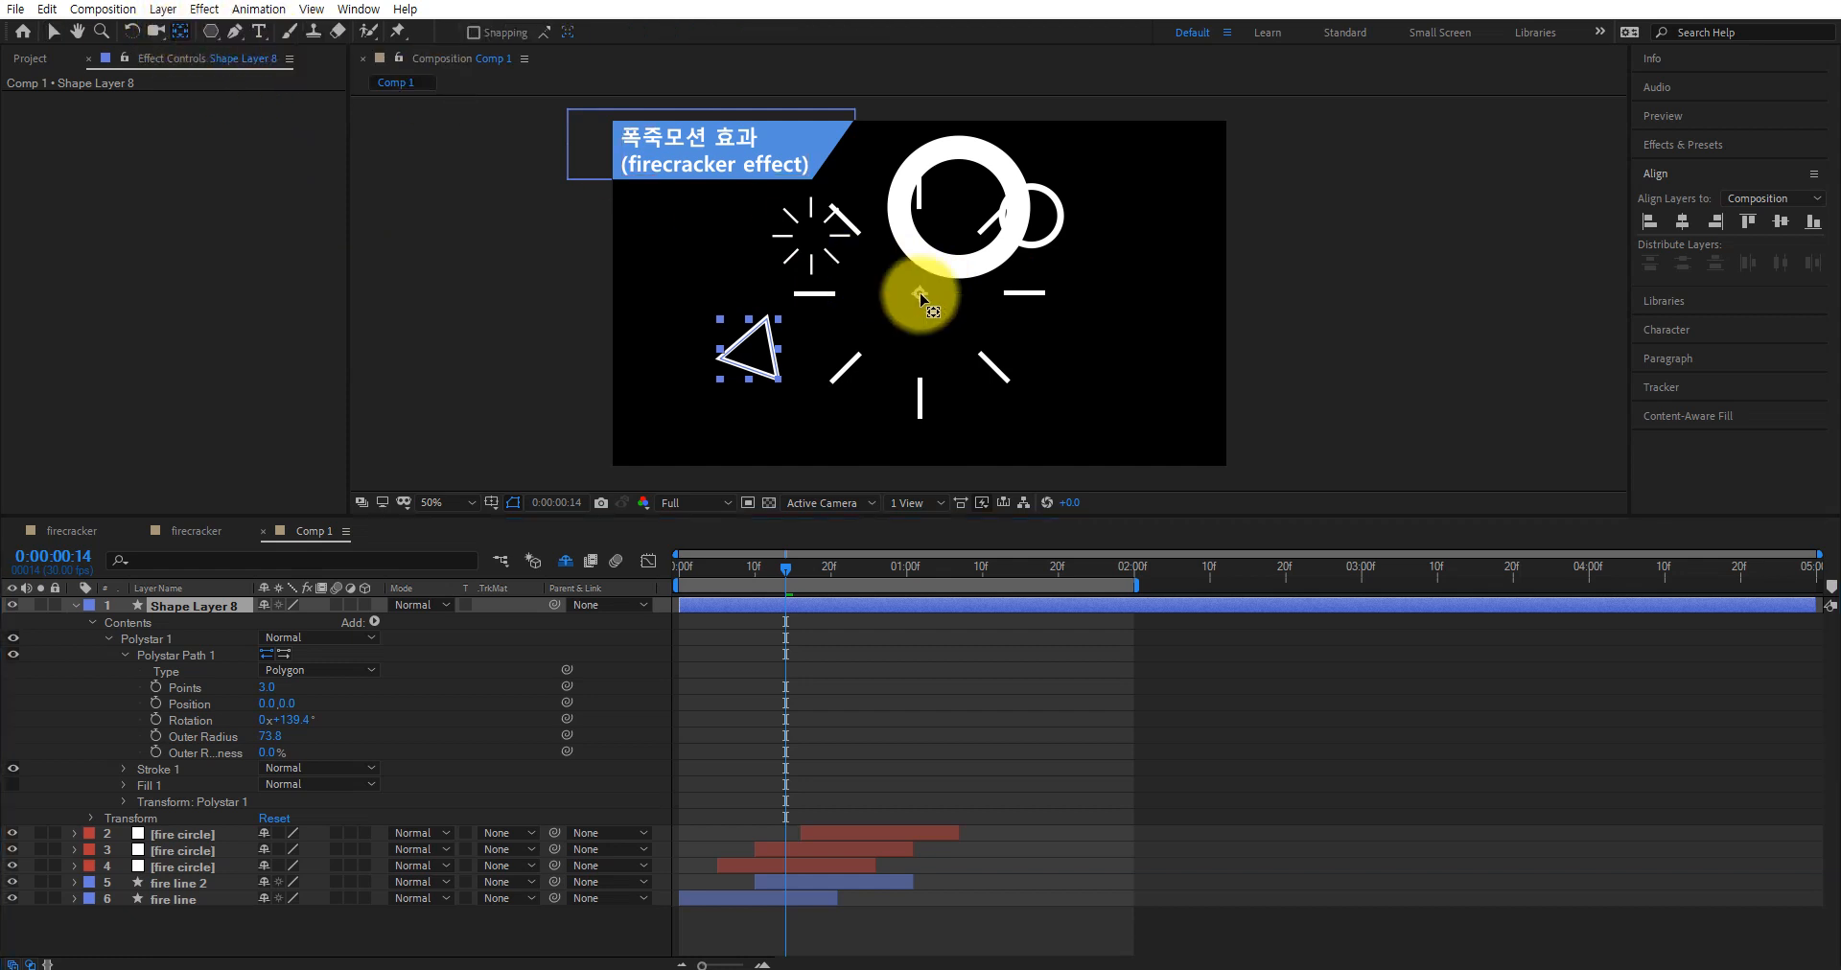
drag(920, 299, 767, 364)
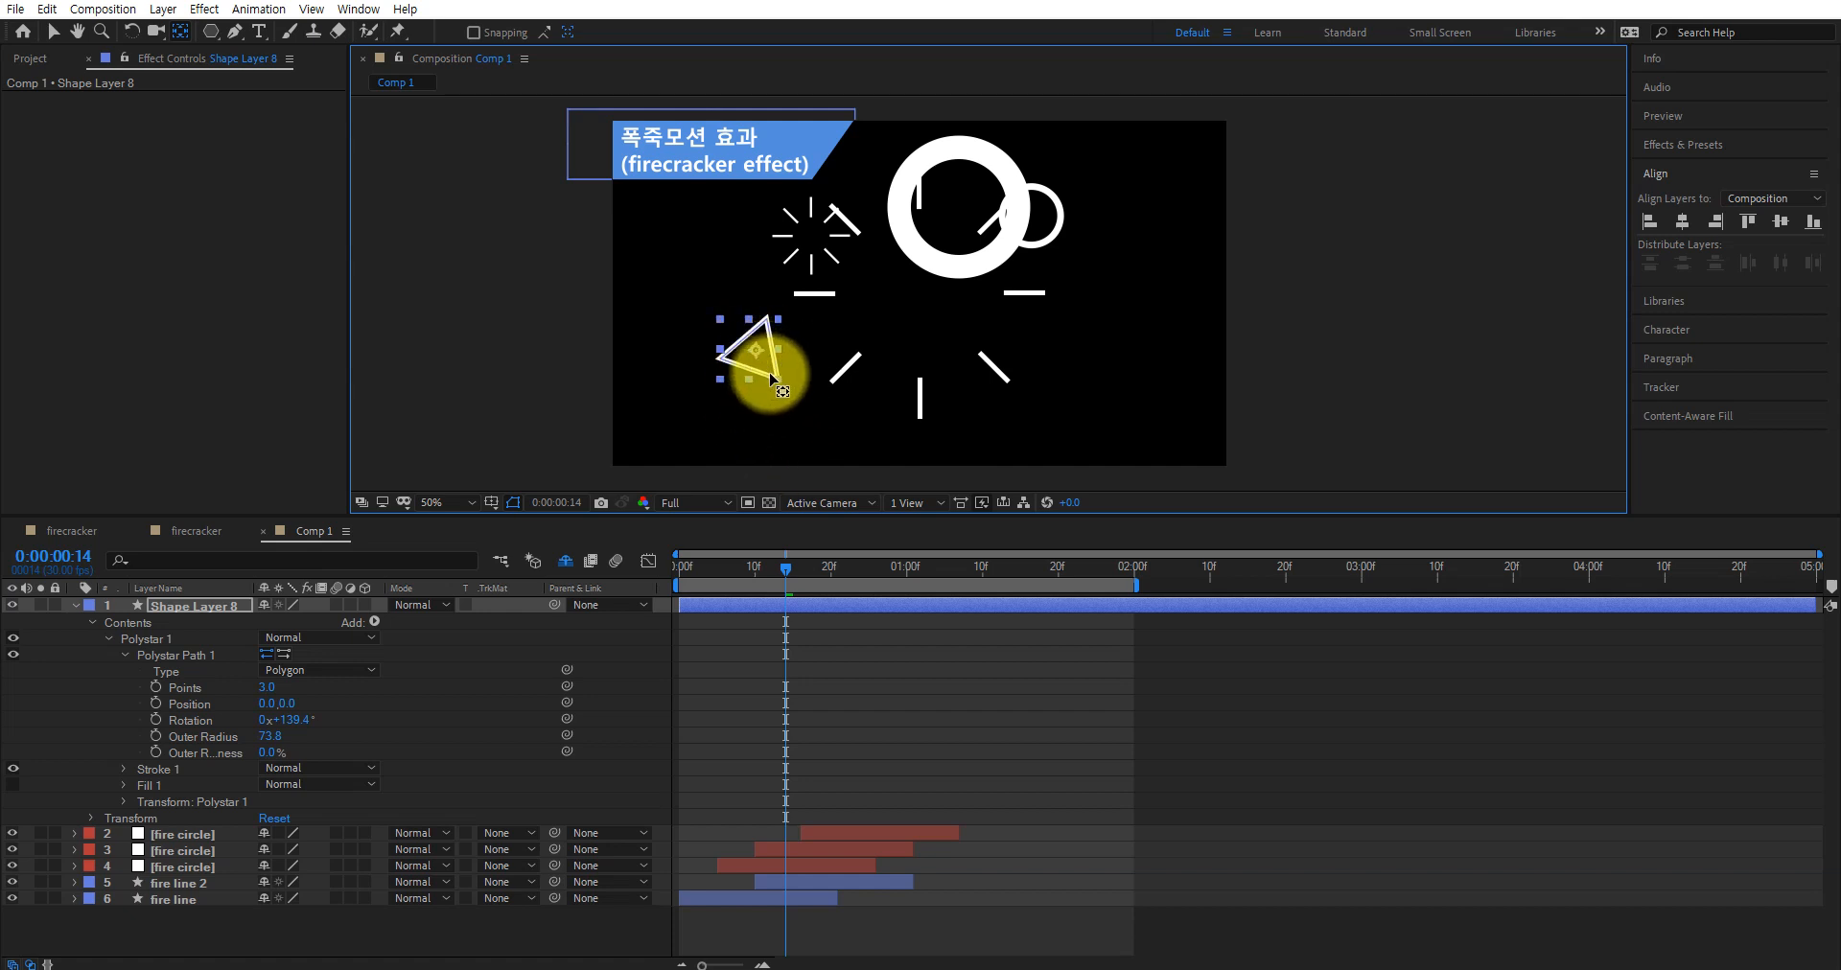
Fine-tune the anchor point of Shape Layer 8 at close range so it sits at the triangle's exact center
key(z)
click(757, 357)
click(1038, 299)
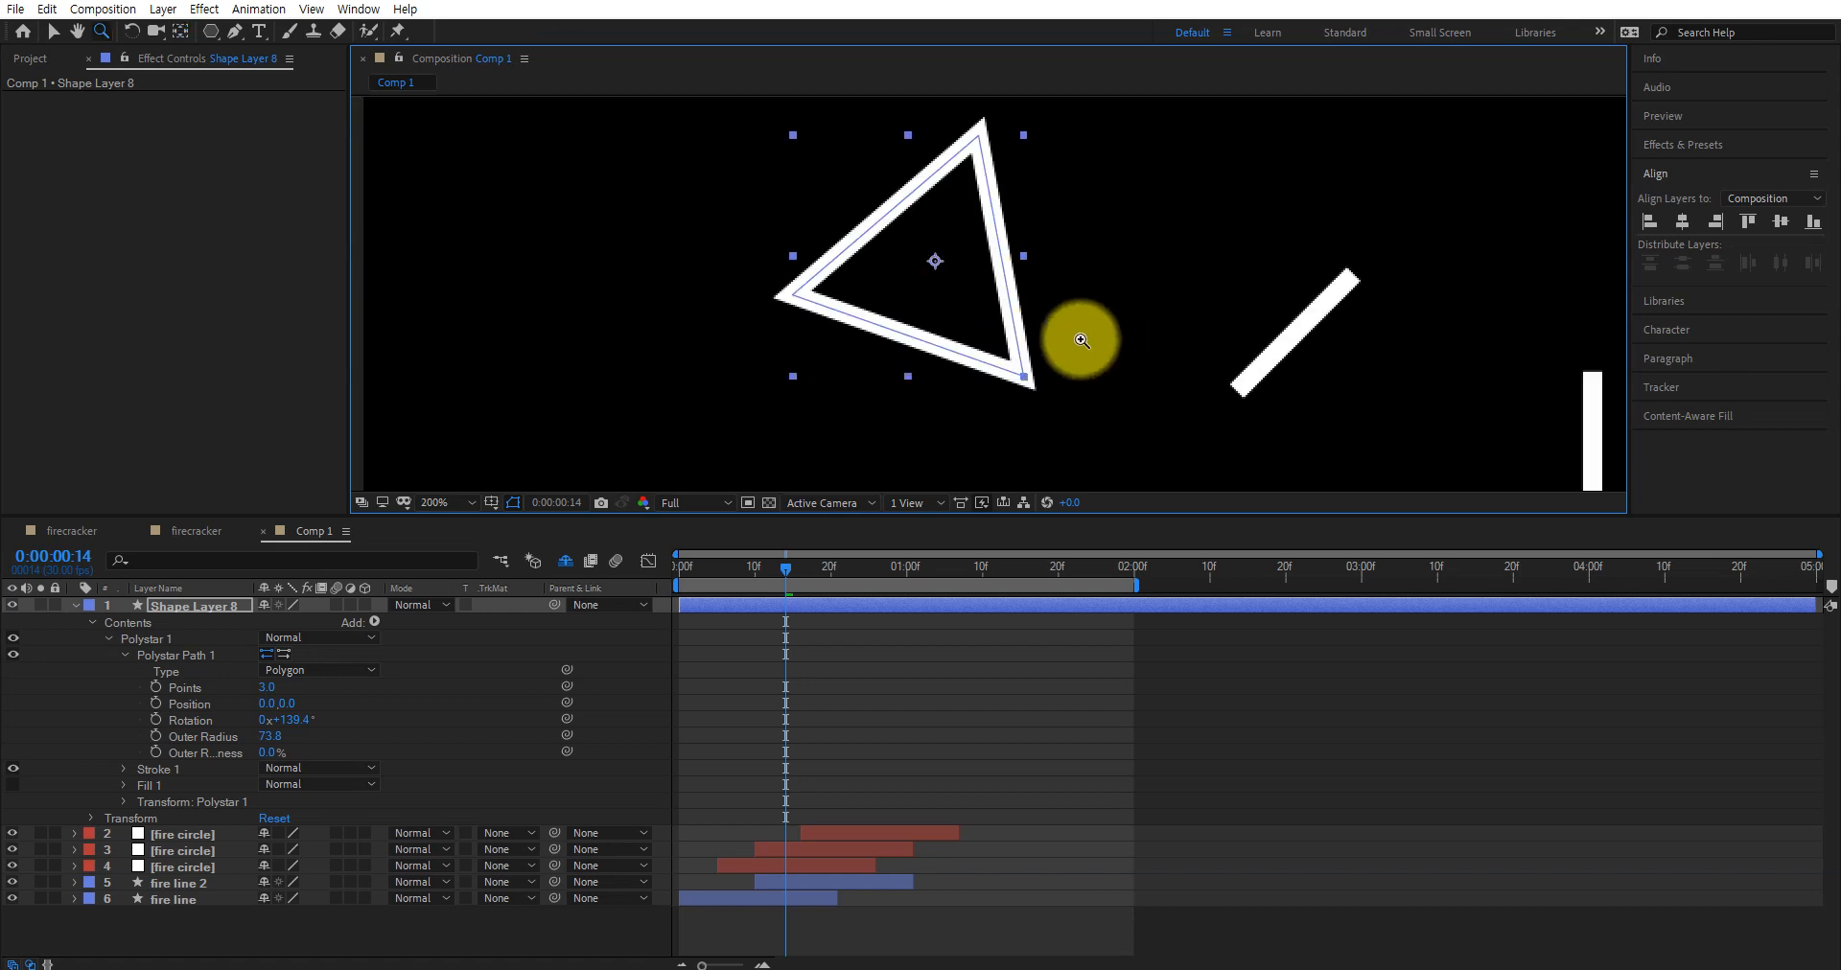
key(h)
drag(957, 290, 922, 315)
key(z)
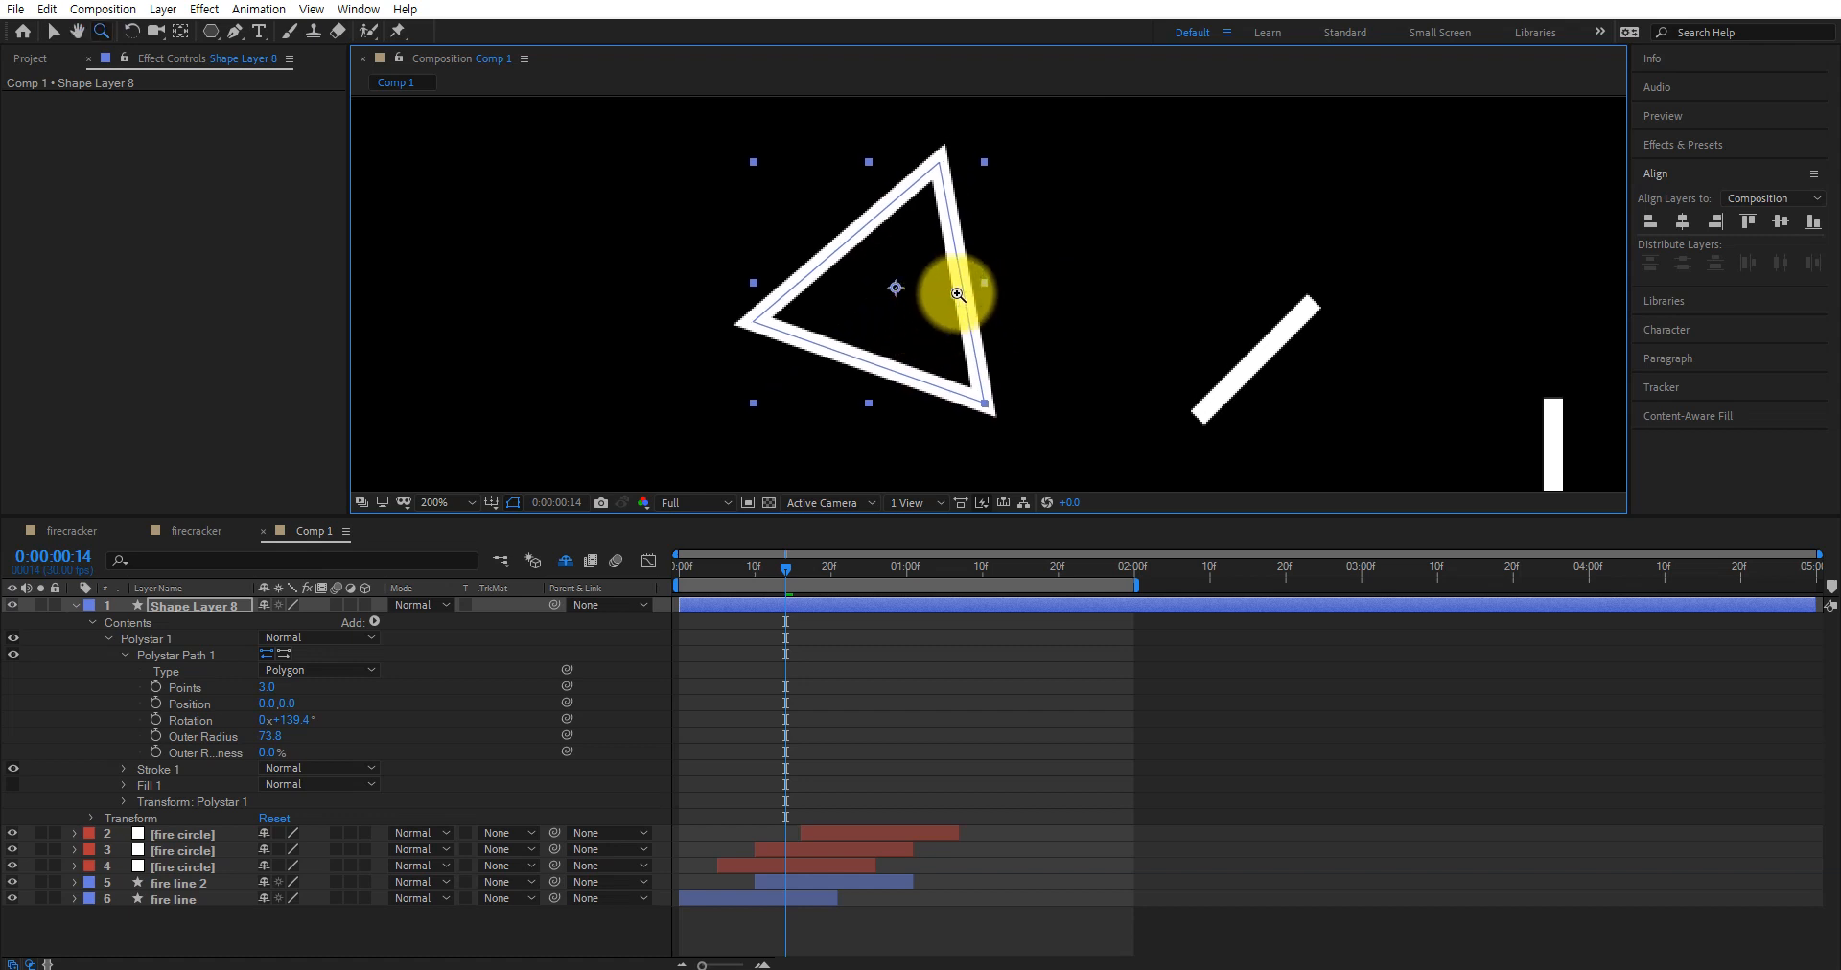
key(y)
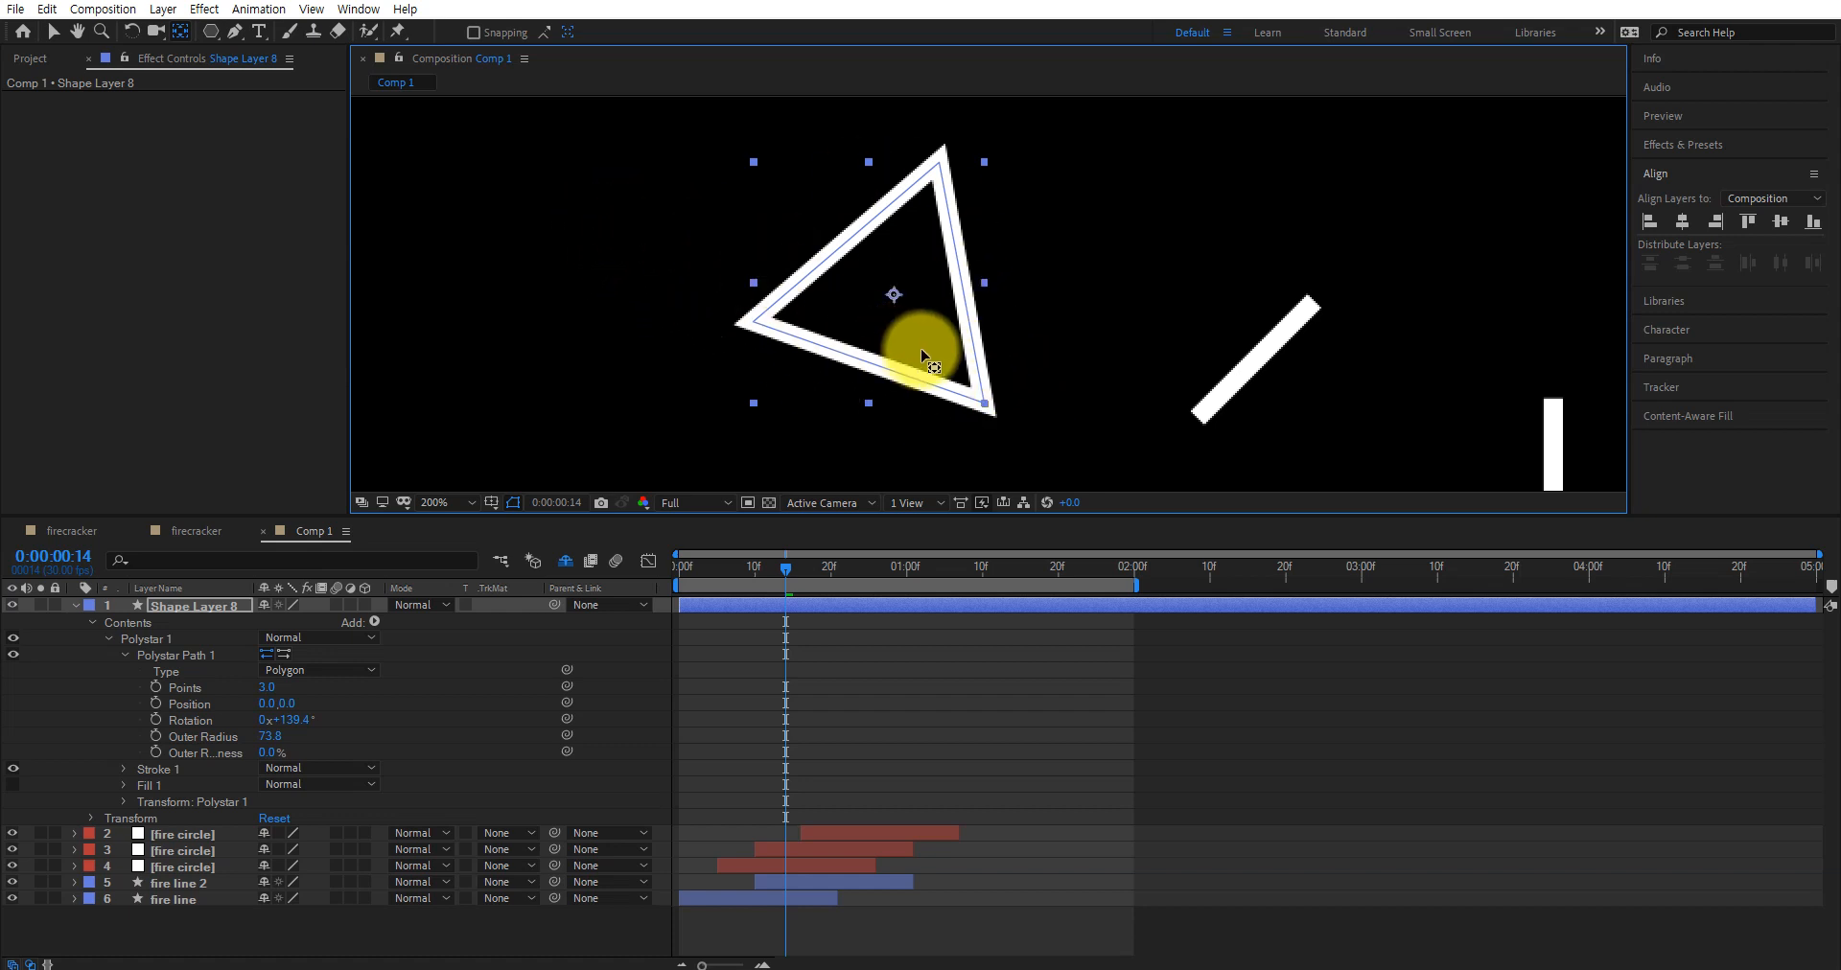
drag(895, 295, 894, 294)
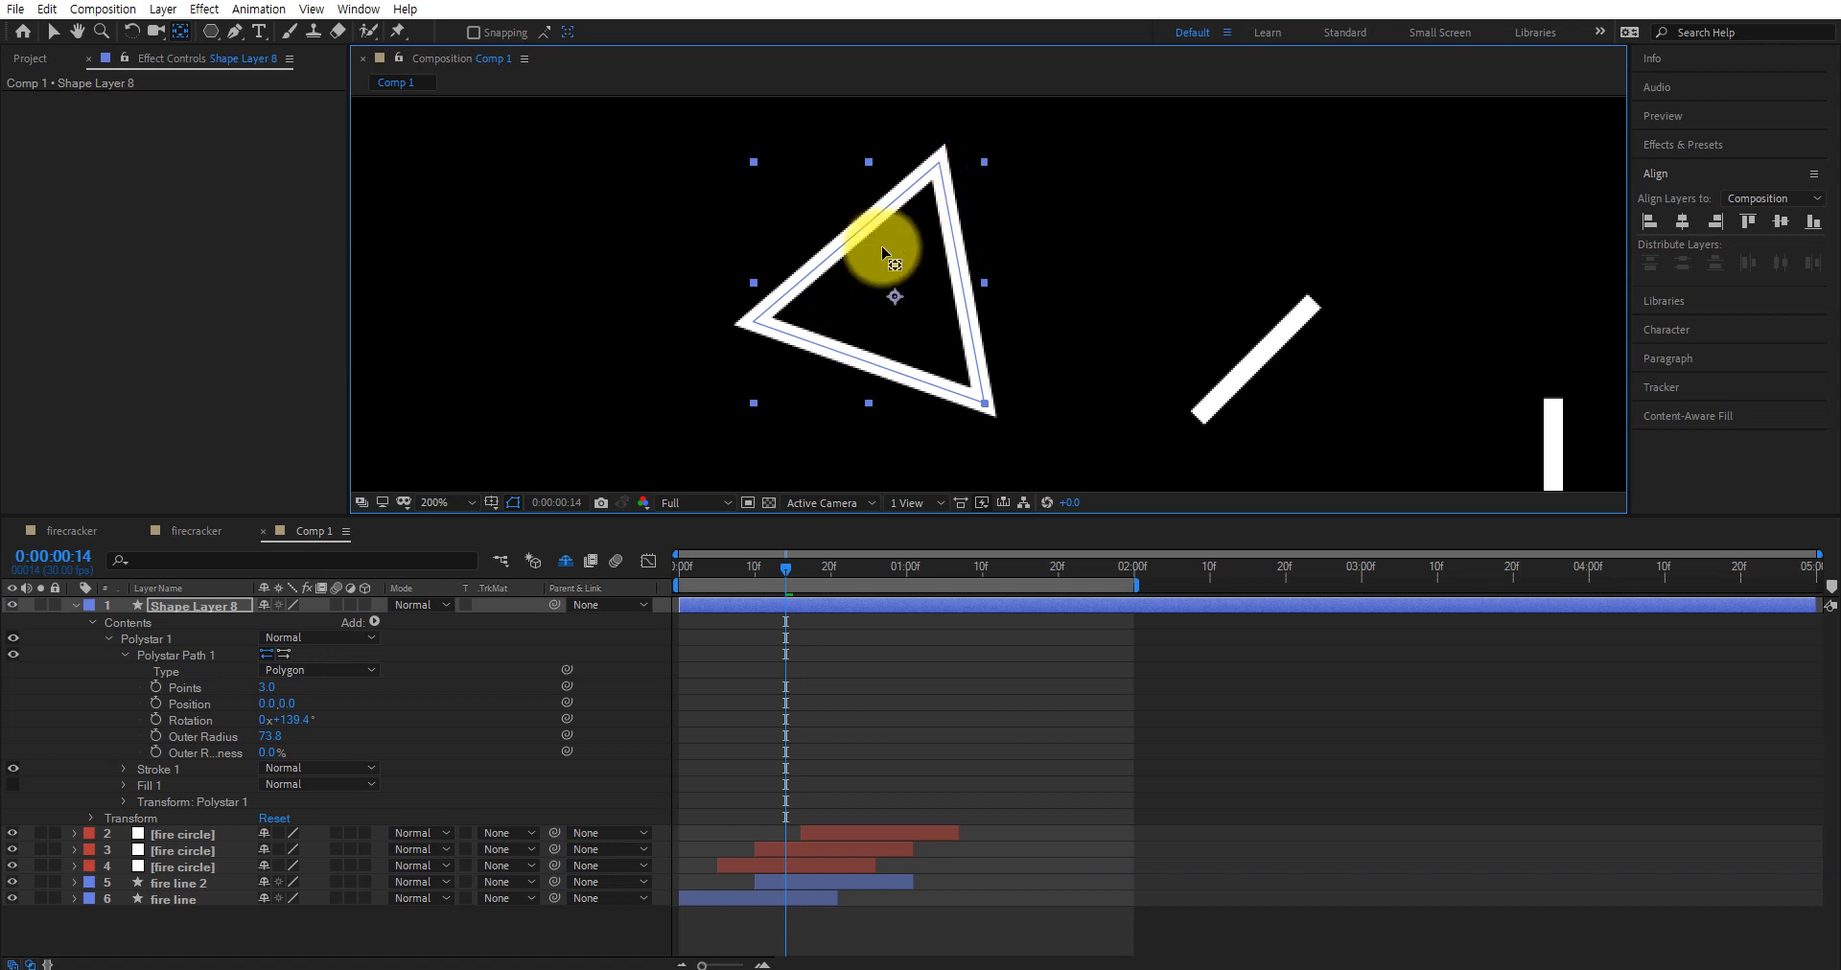
key(z)
alt+click(1122, 313)
alt+click(1114, 275)
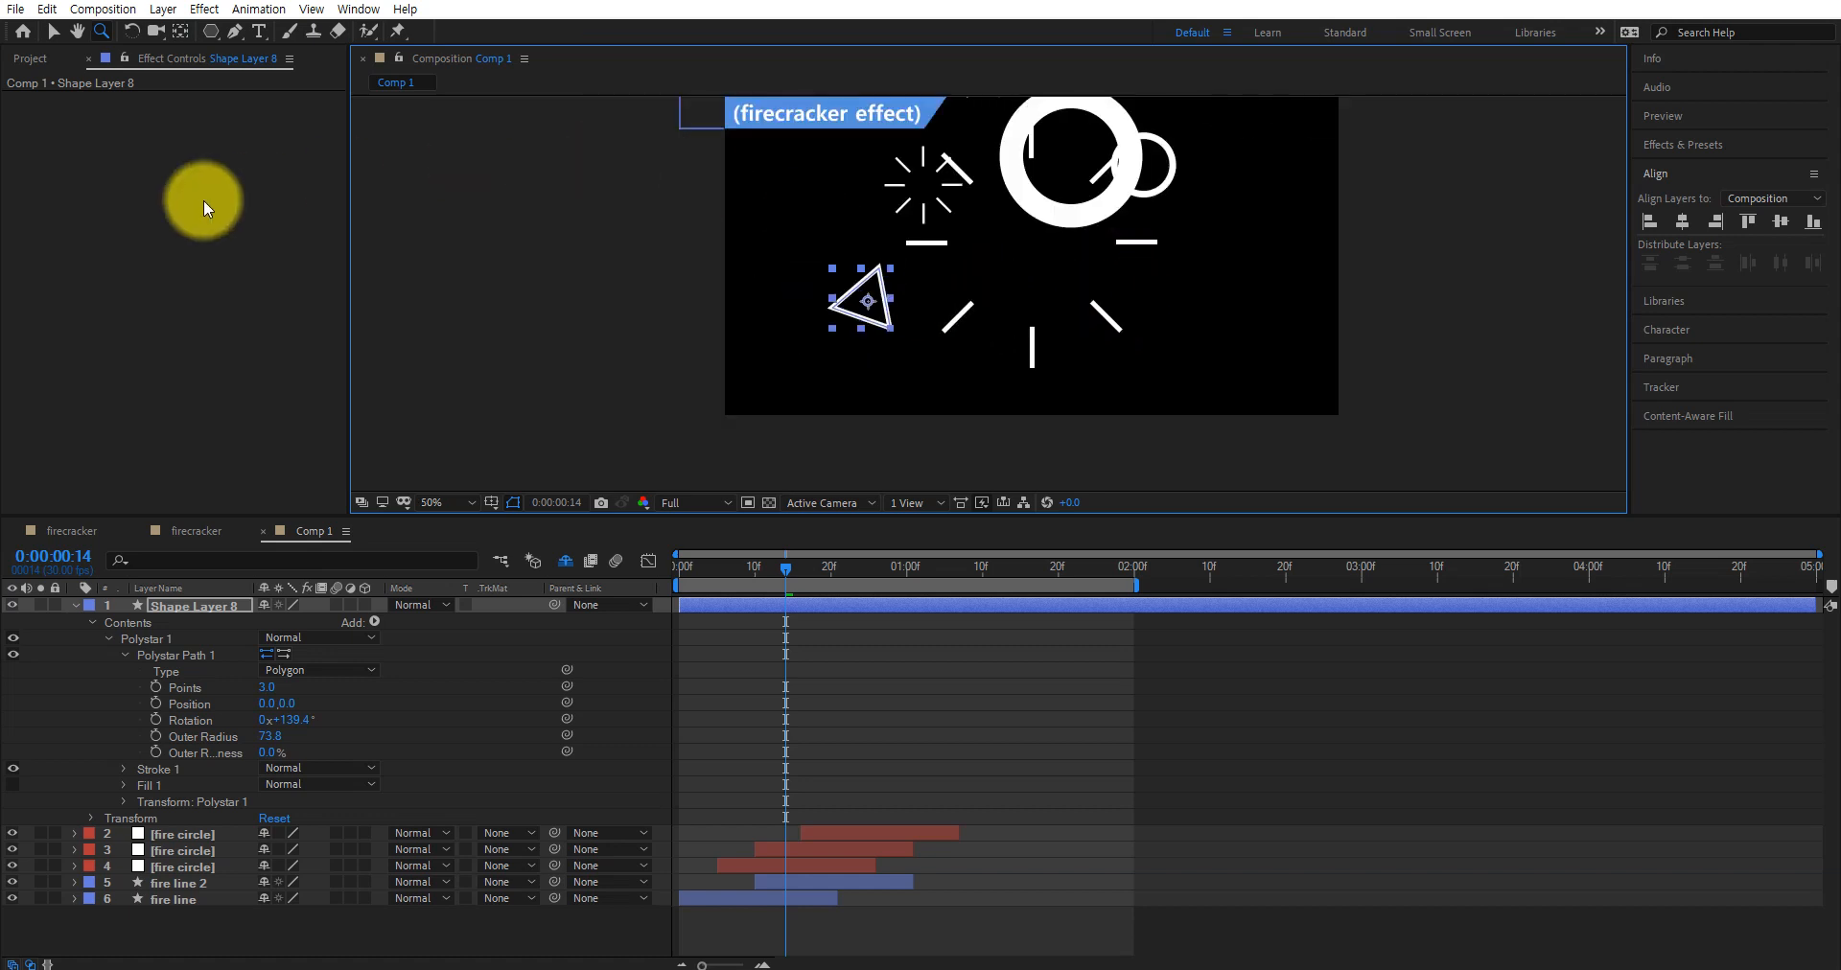
Move the triangle onto the main burst's lower-left line, at about 519.5, 472.5, and collapse the properties of Shape Layer 8
click(54, 32)
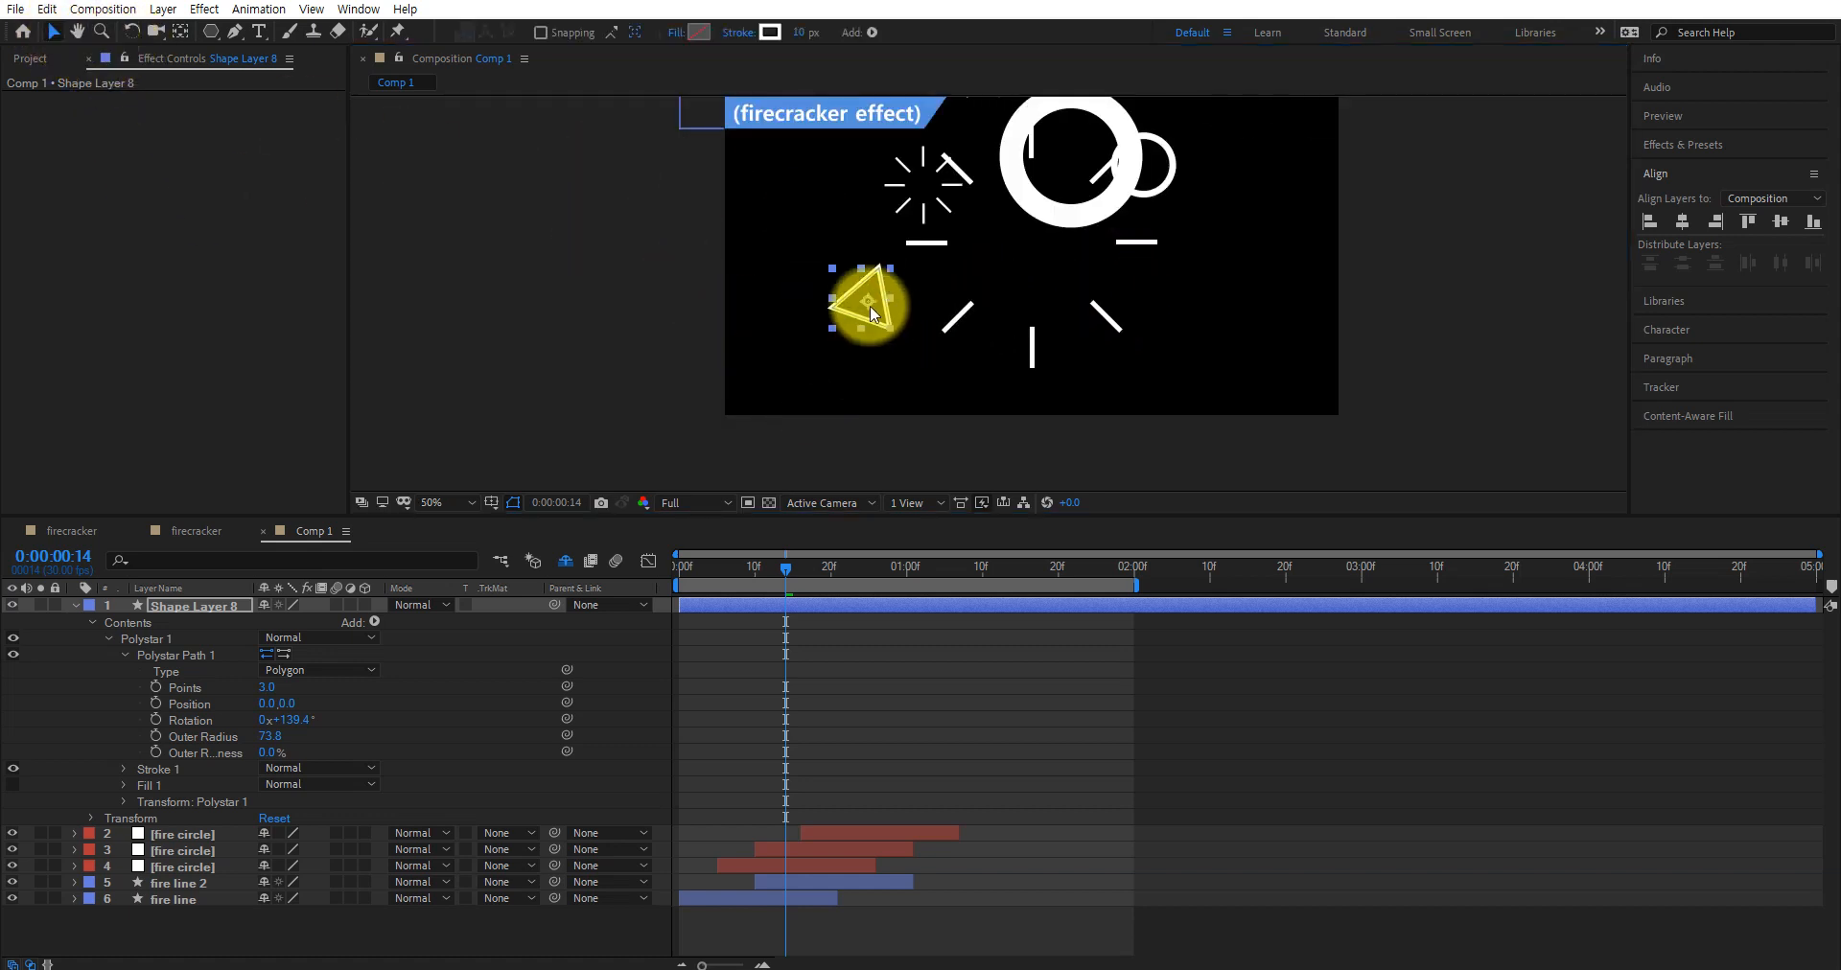
drag(869, 312, 969, 285)
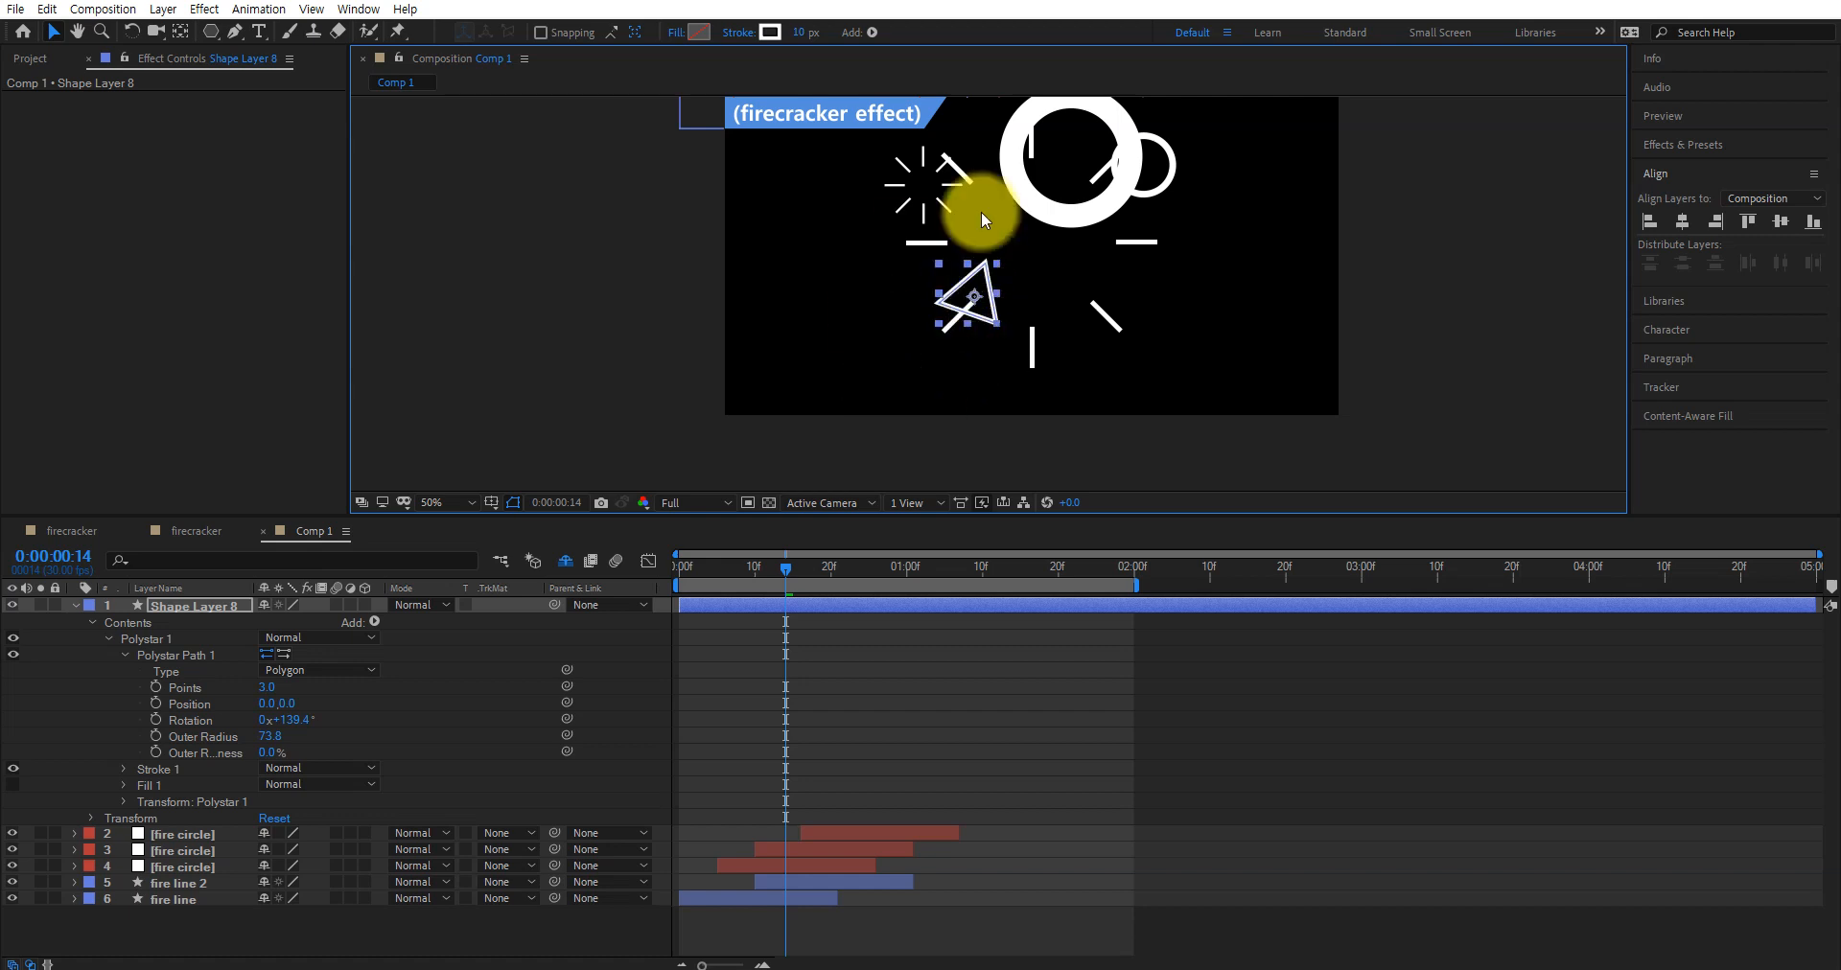
click(75, 605)
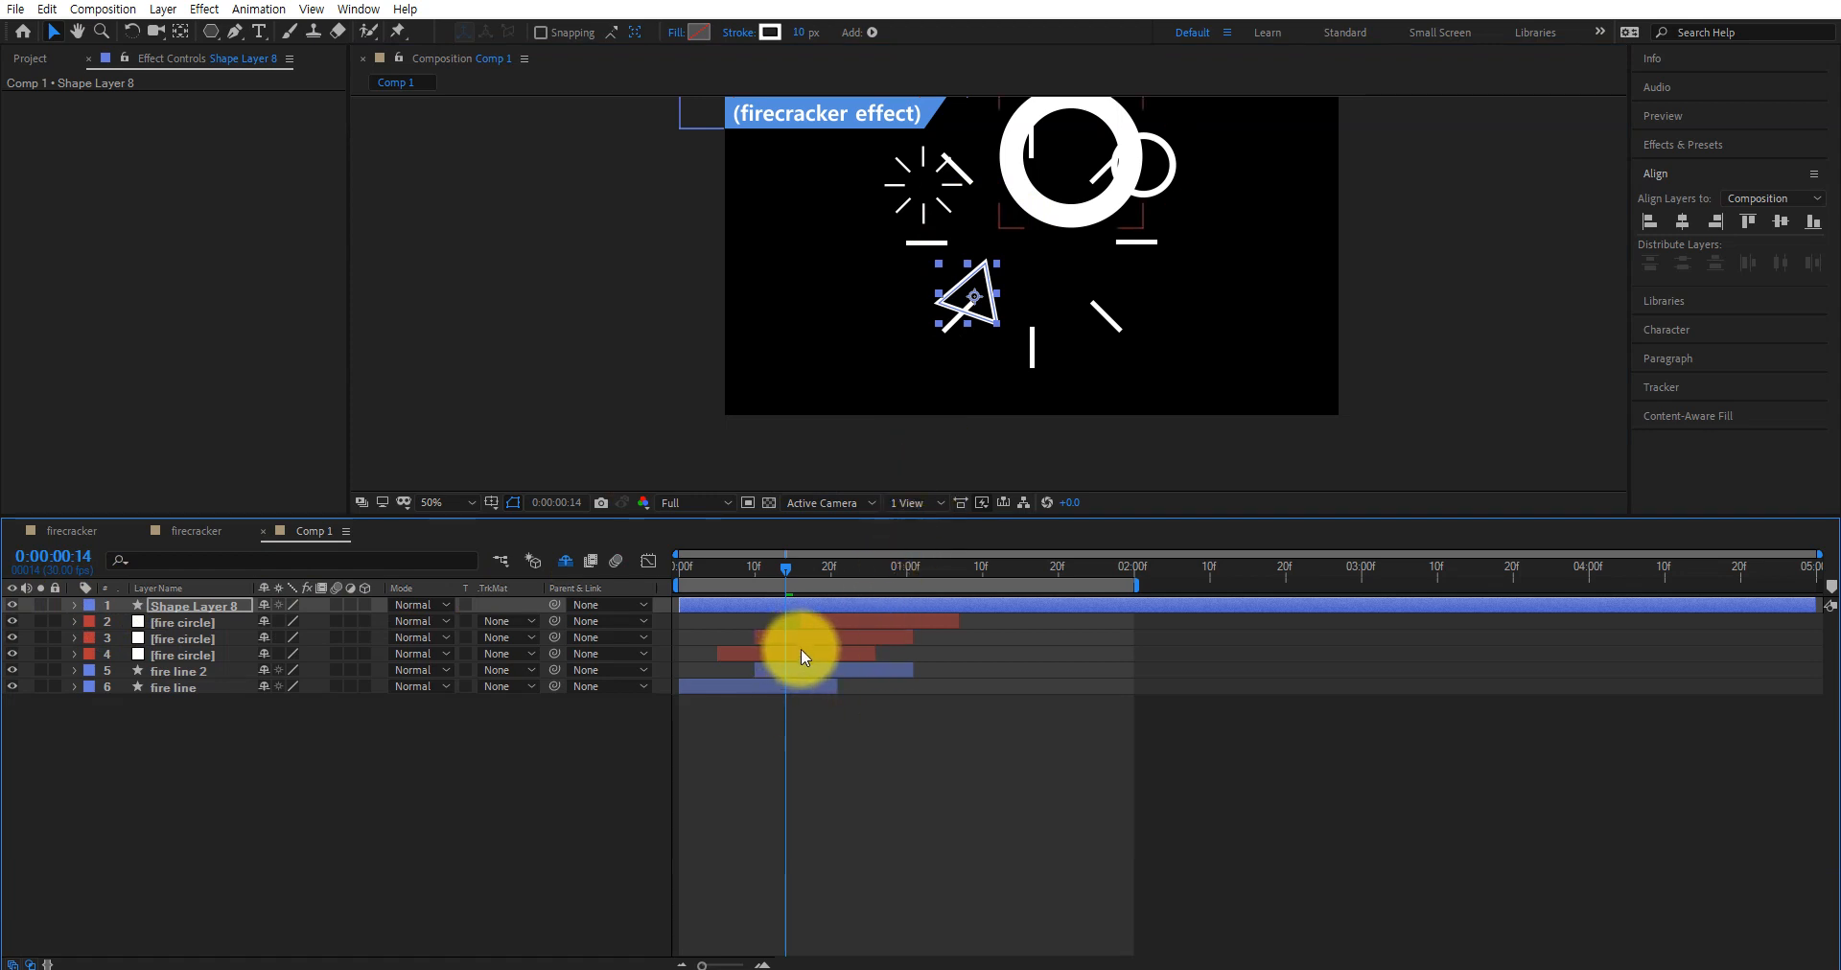
Reveal the Position of Shape Layer 8 and start its keyframing at 0:00:00:00
key(p)
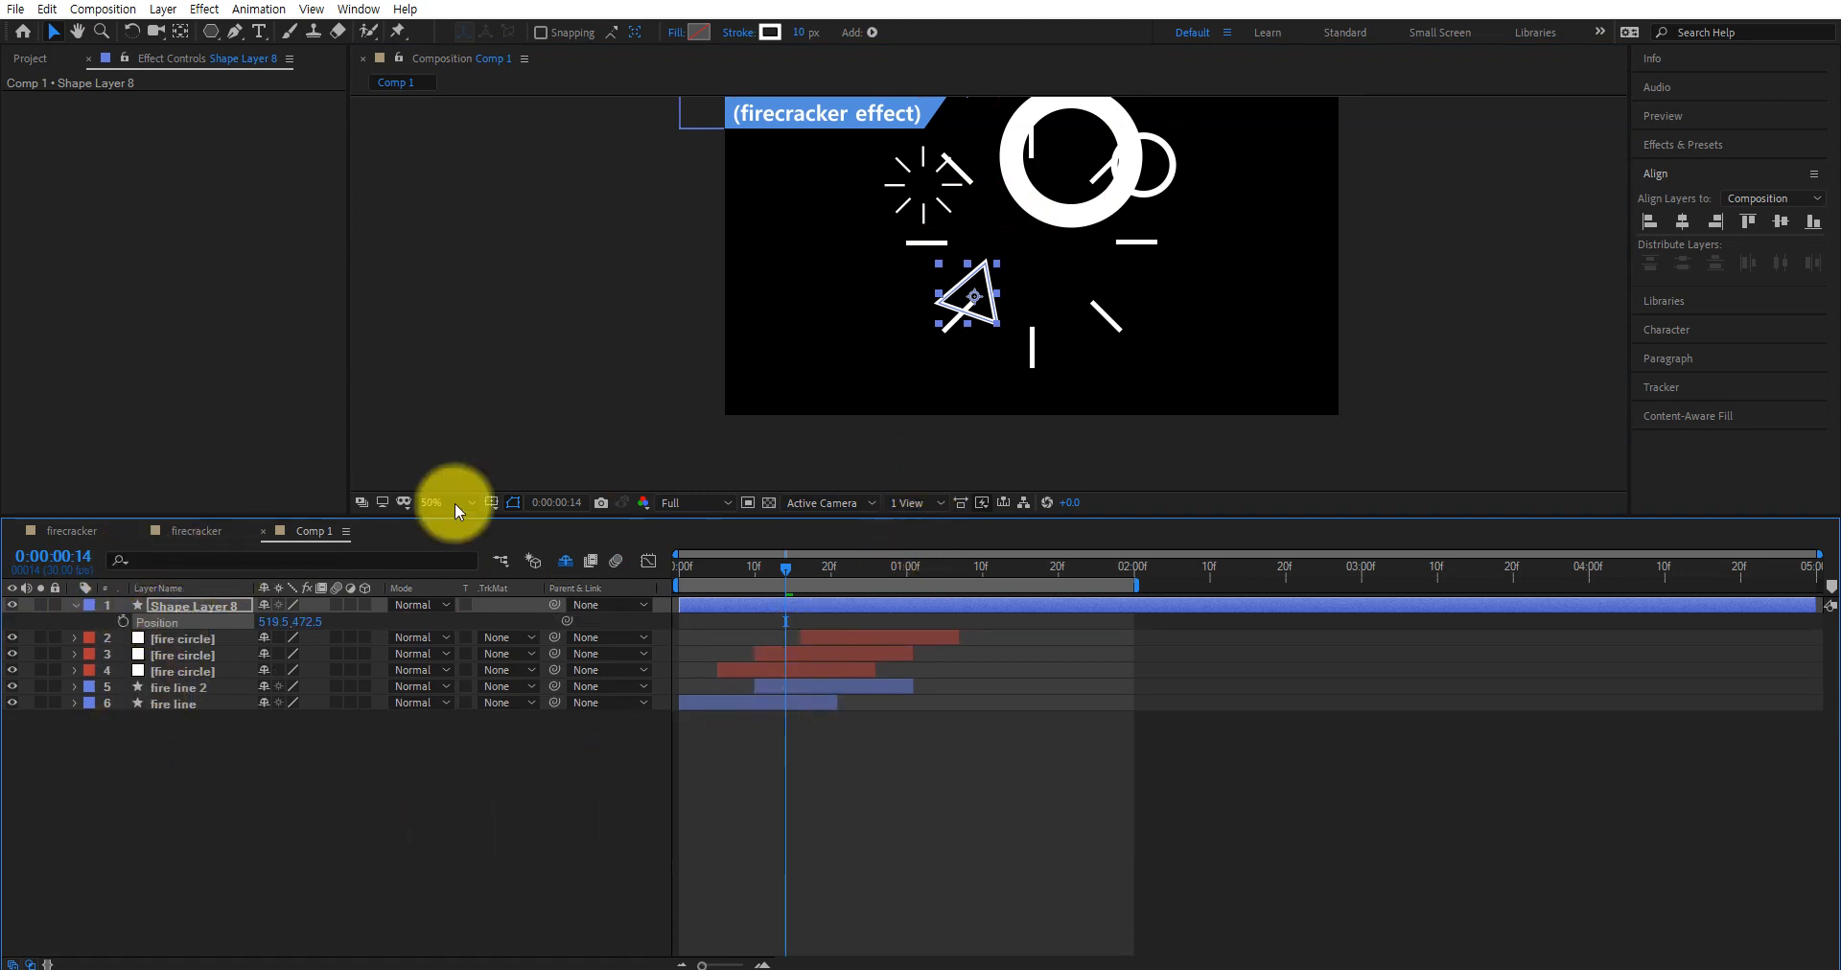
drag(780, 567, 700, 590)
key(Page_Down)
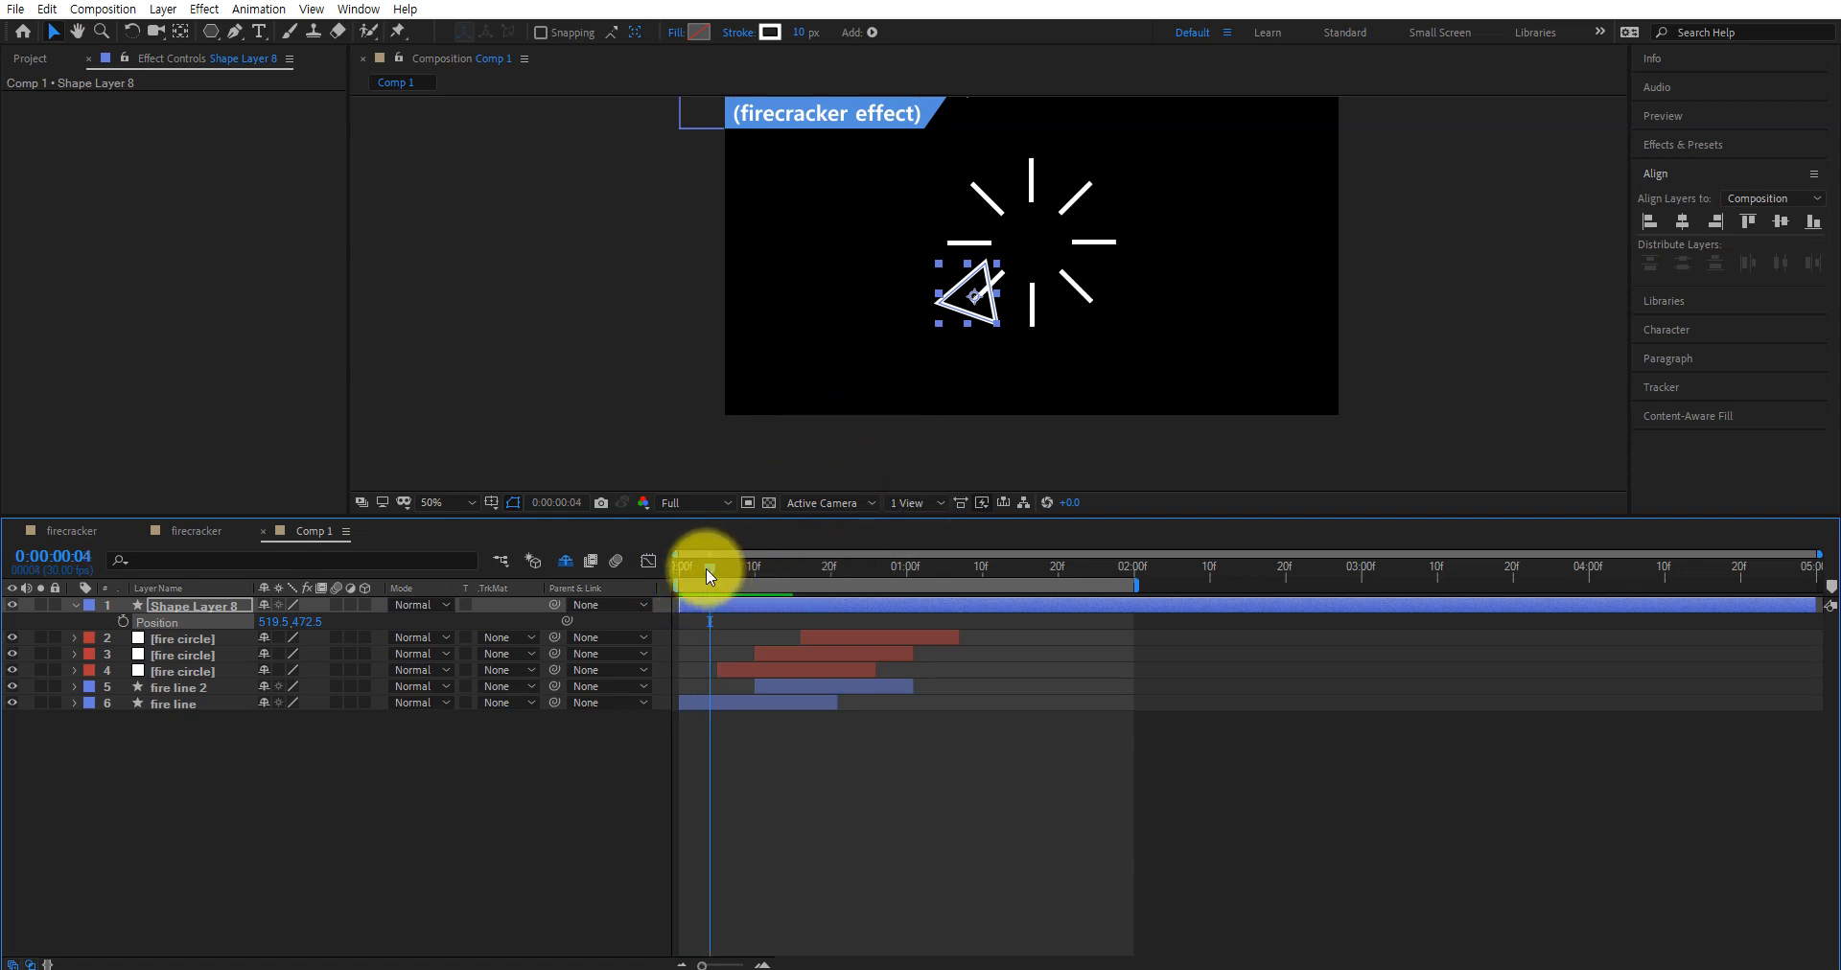
drag(705, 568, 677, 566)
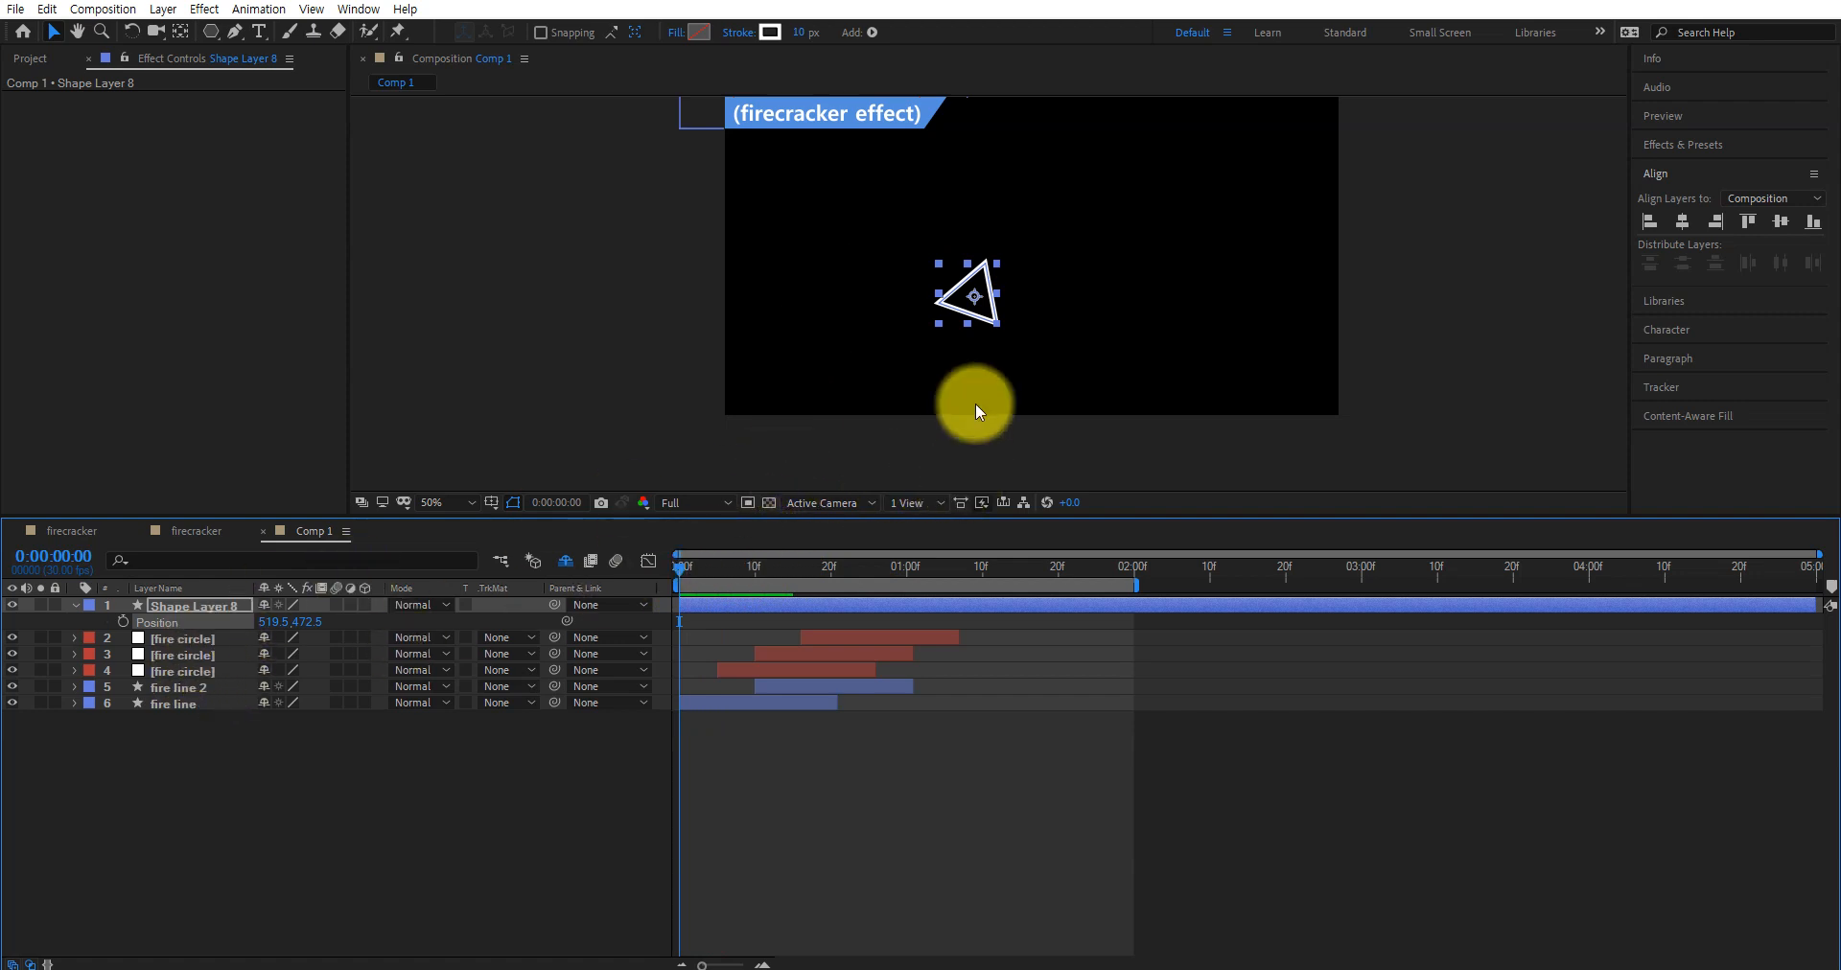
click(122, 620)
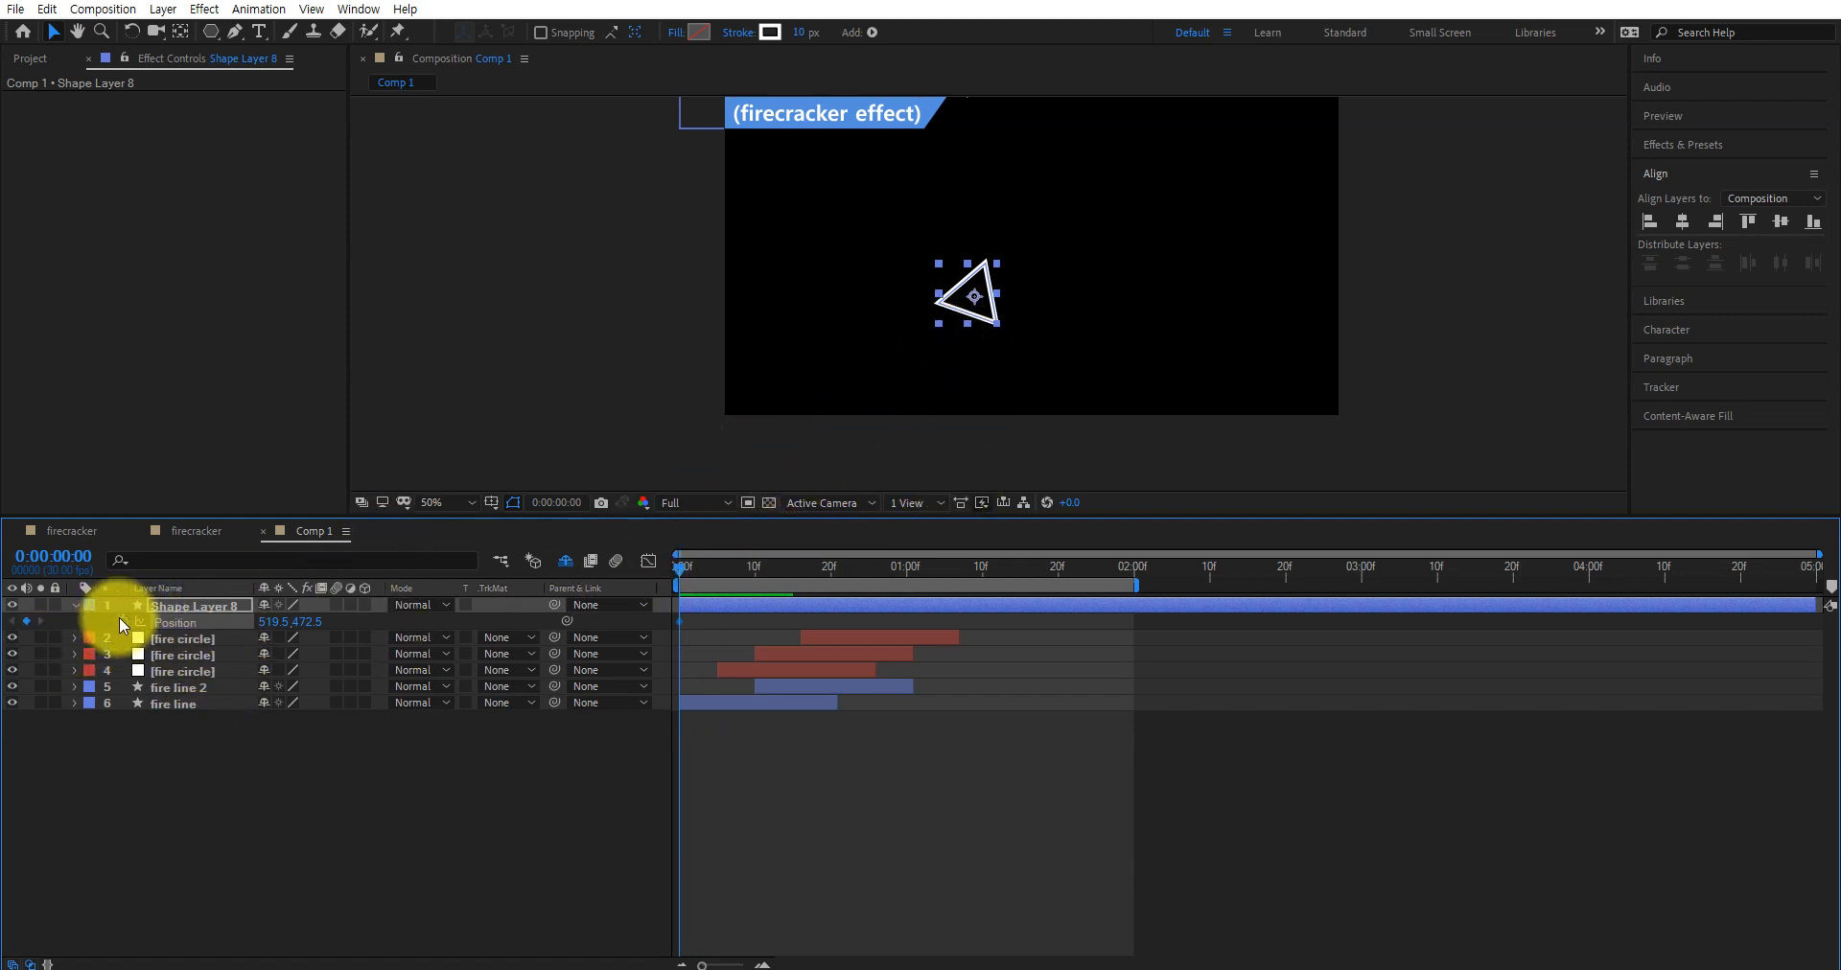
At 0:00:00:10, move the triangle outward to the lower left of the burst, at about 319.5, 594.5
drag(694, 572, 757, 575)
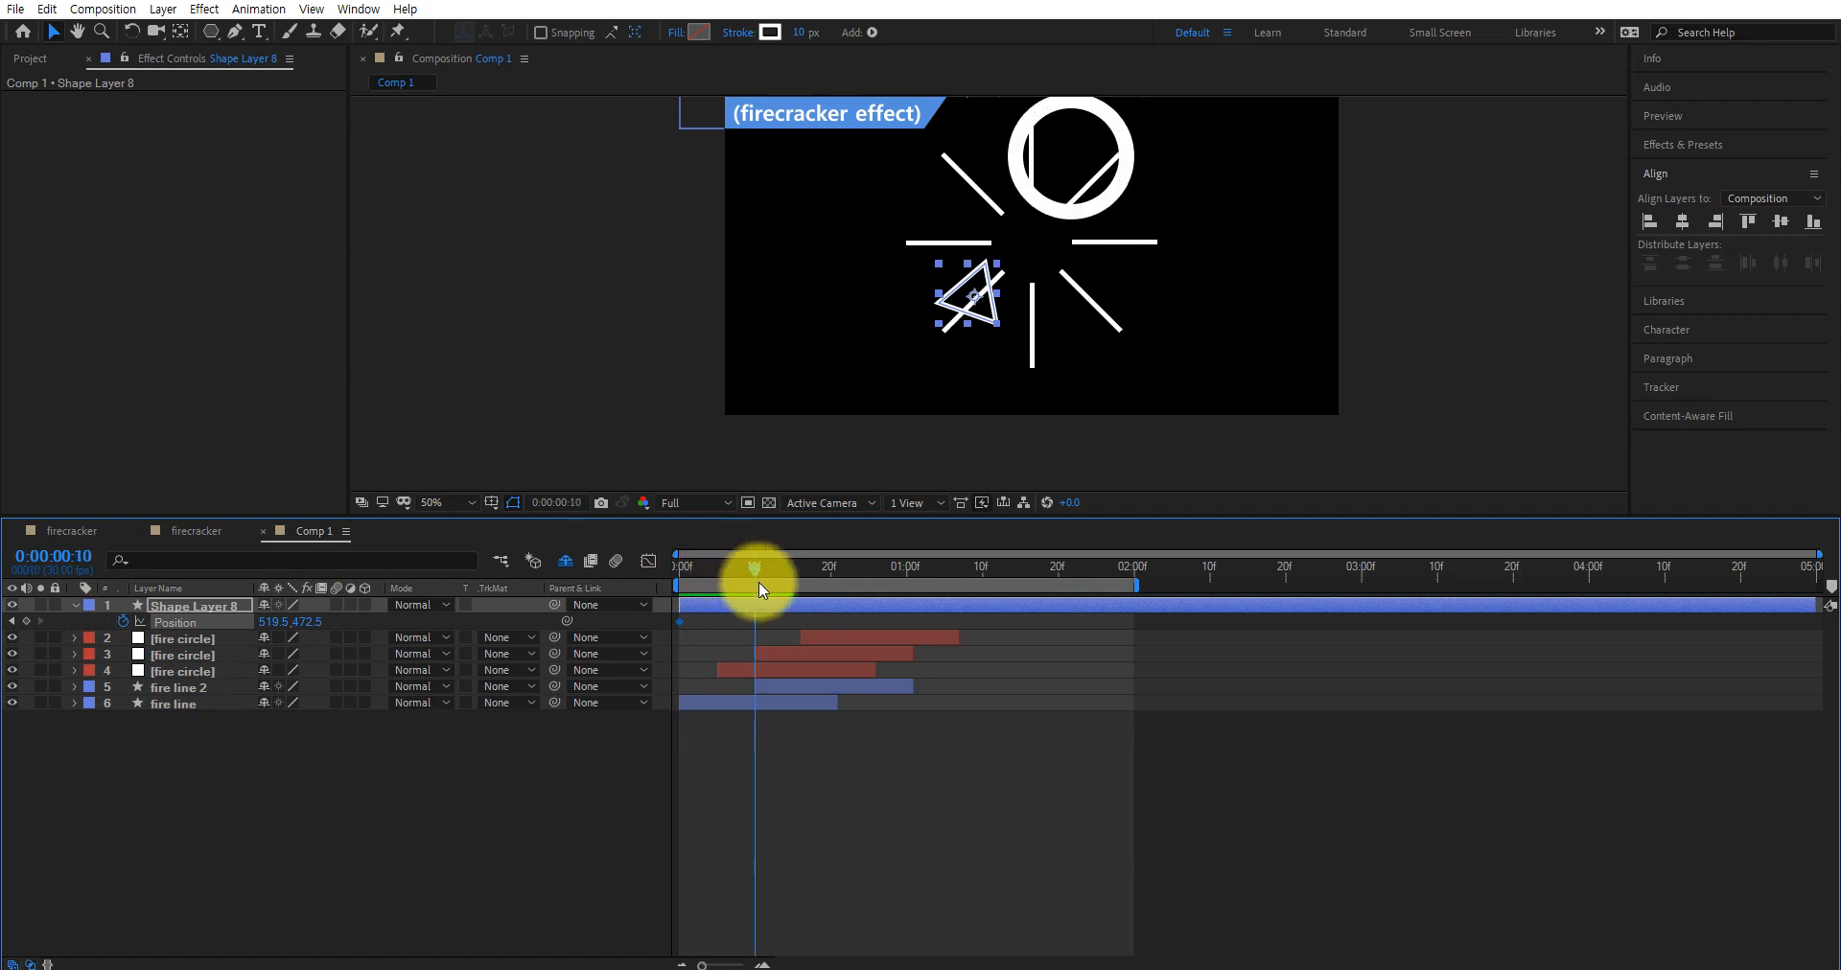
drag(971, 309, 882, 357)
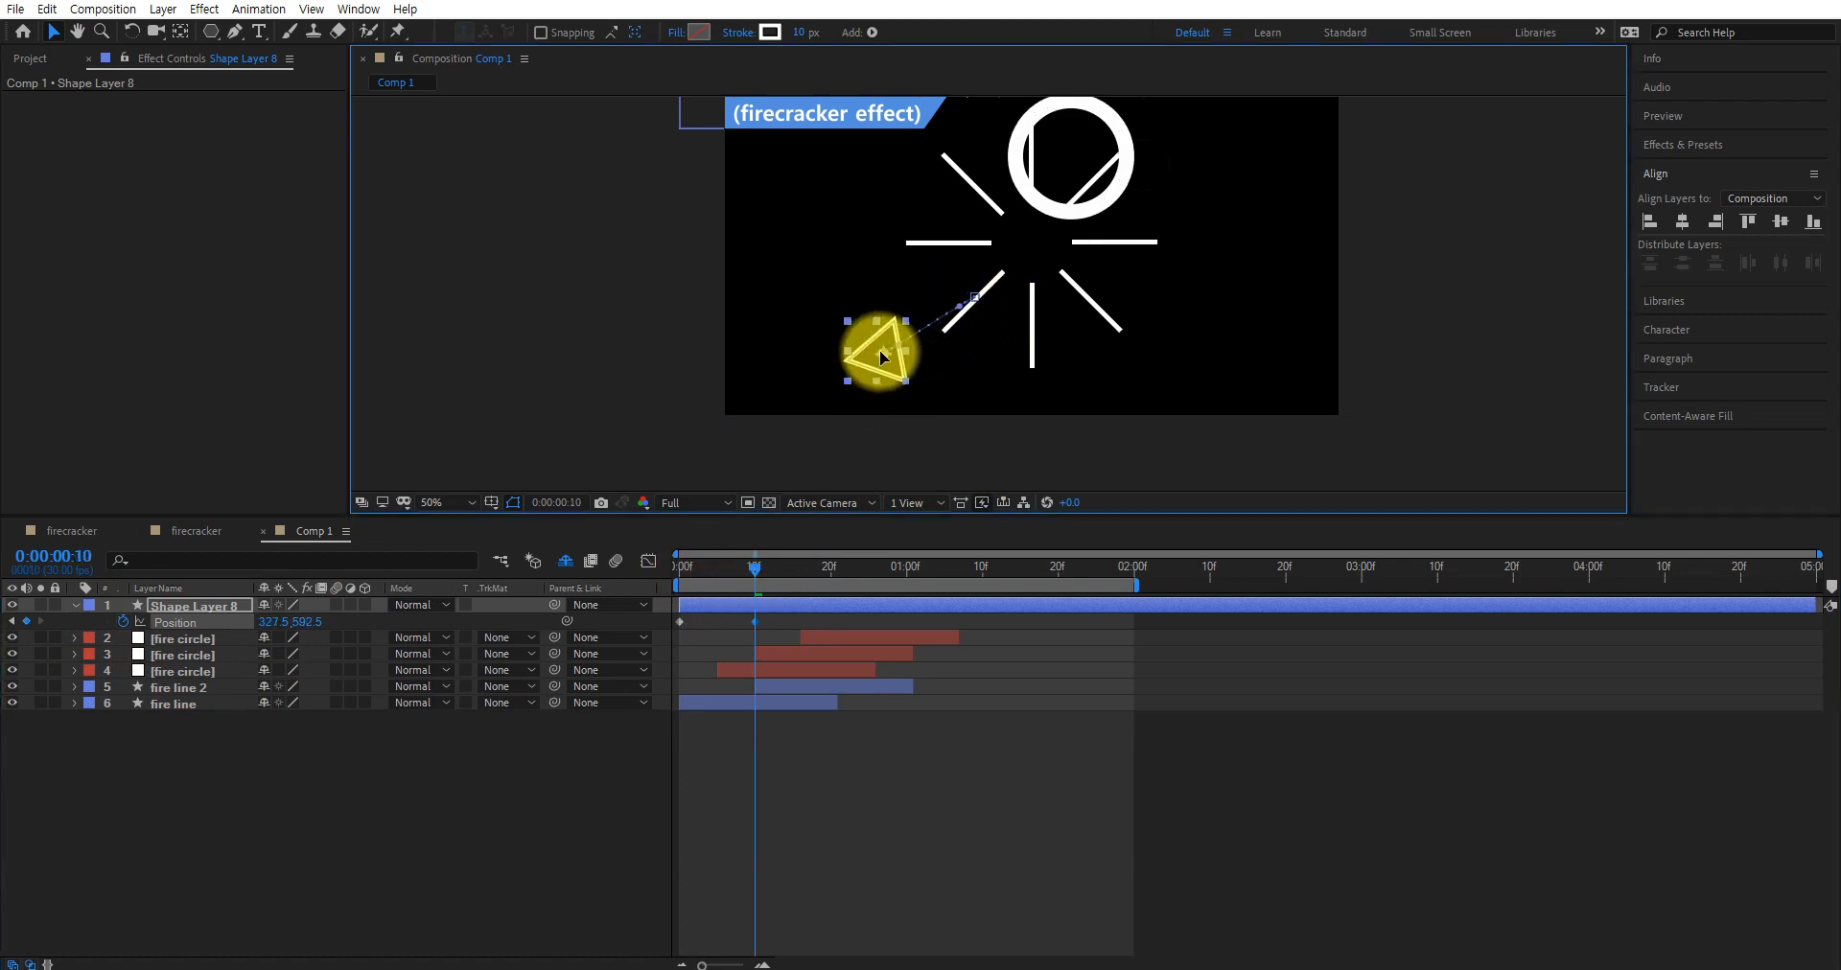
drag(874, 356, 875, 358)
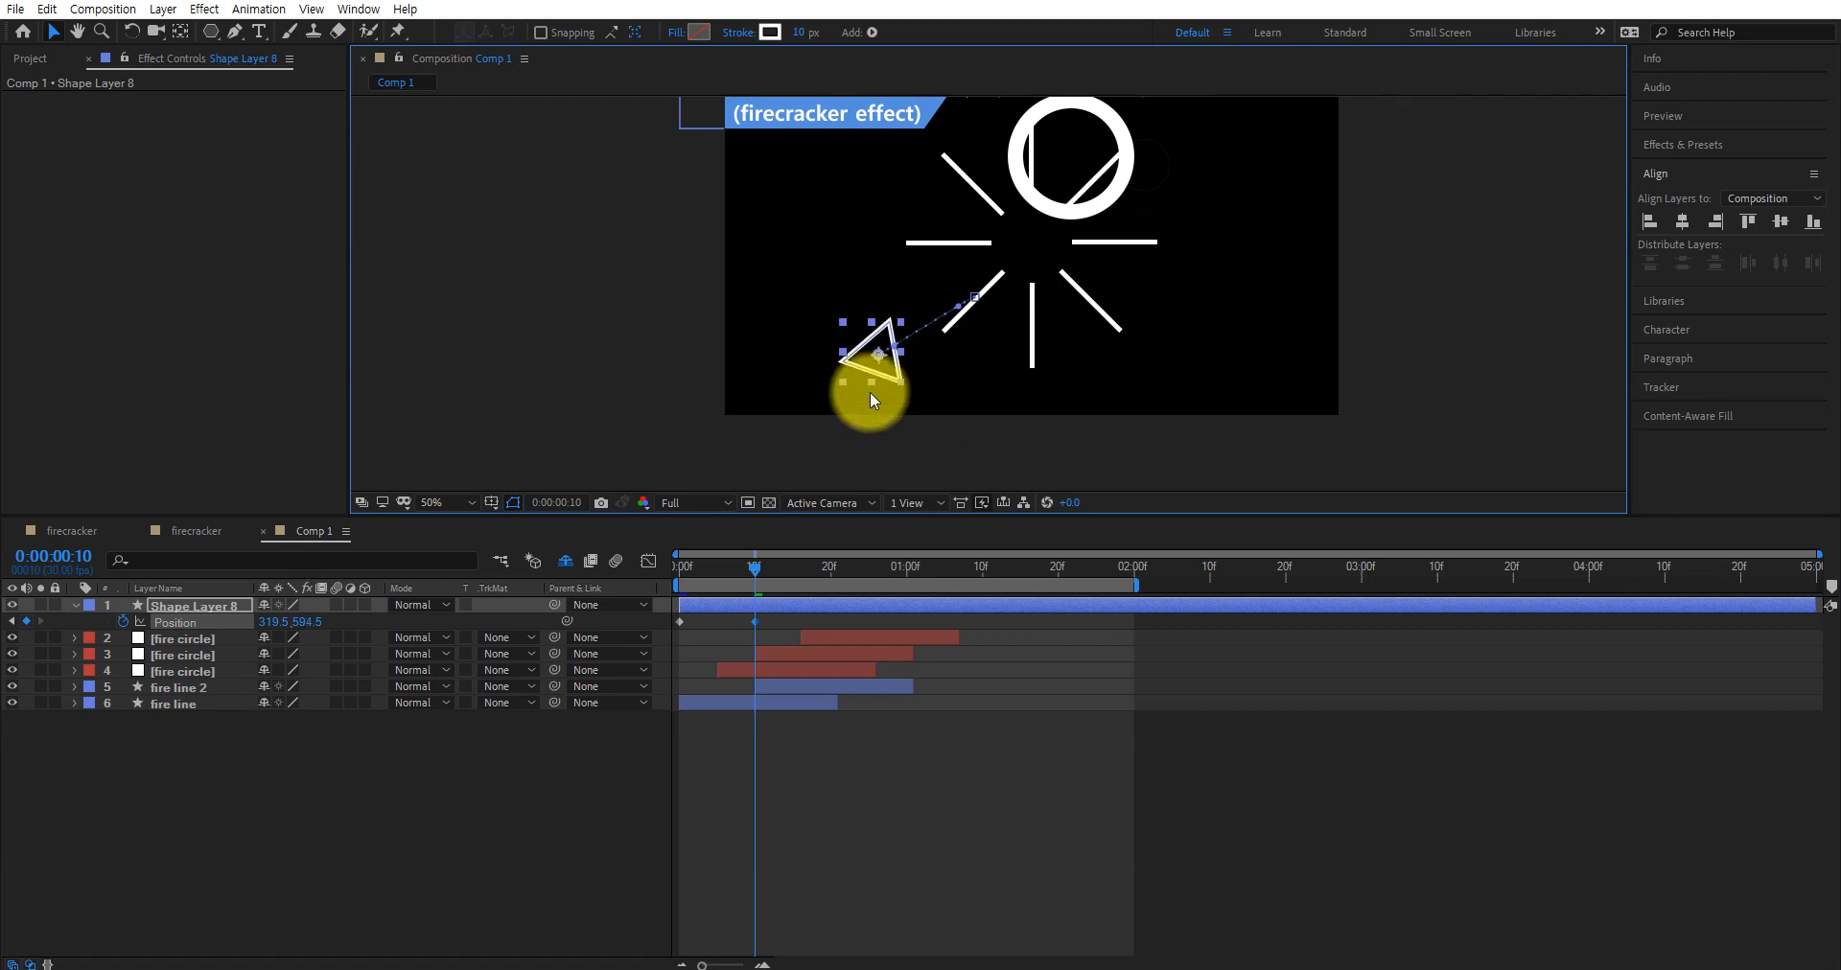
drag(1142, 251, 1125, 298)
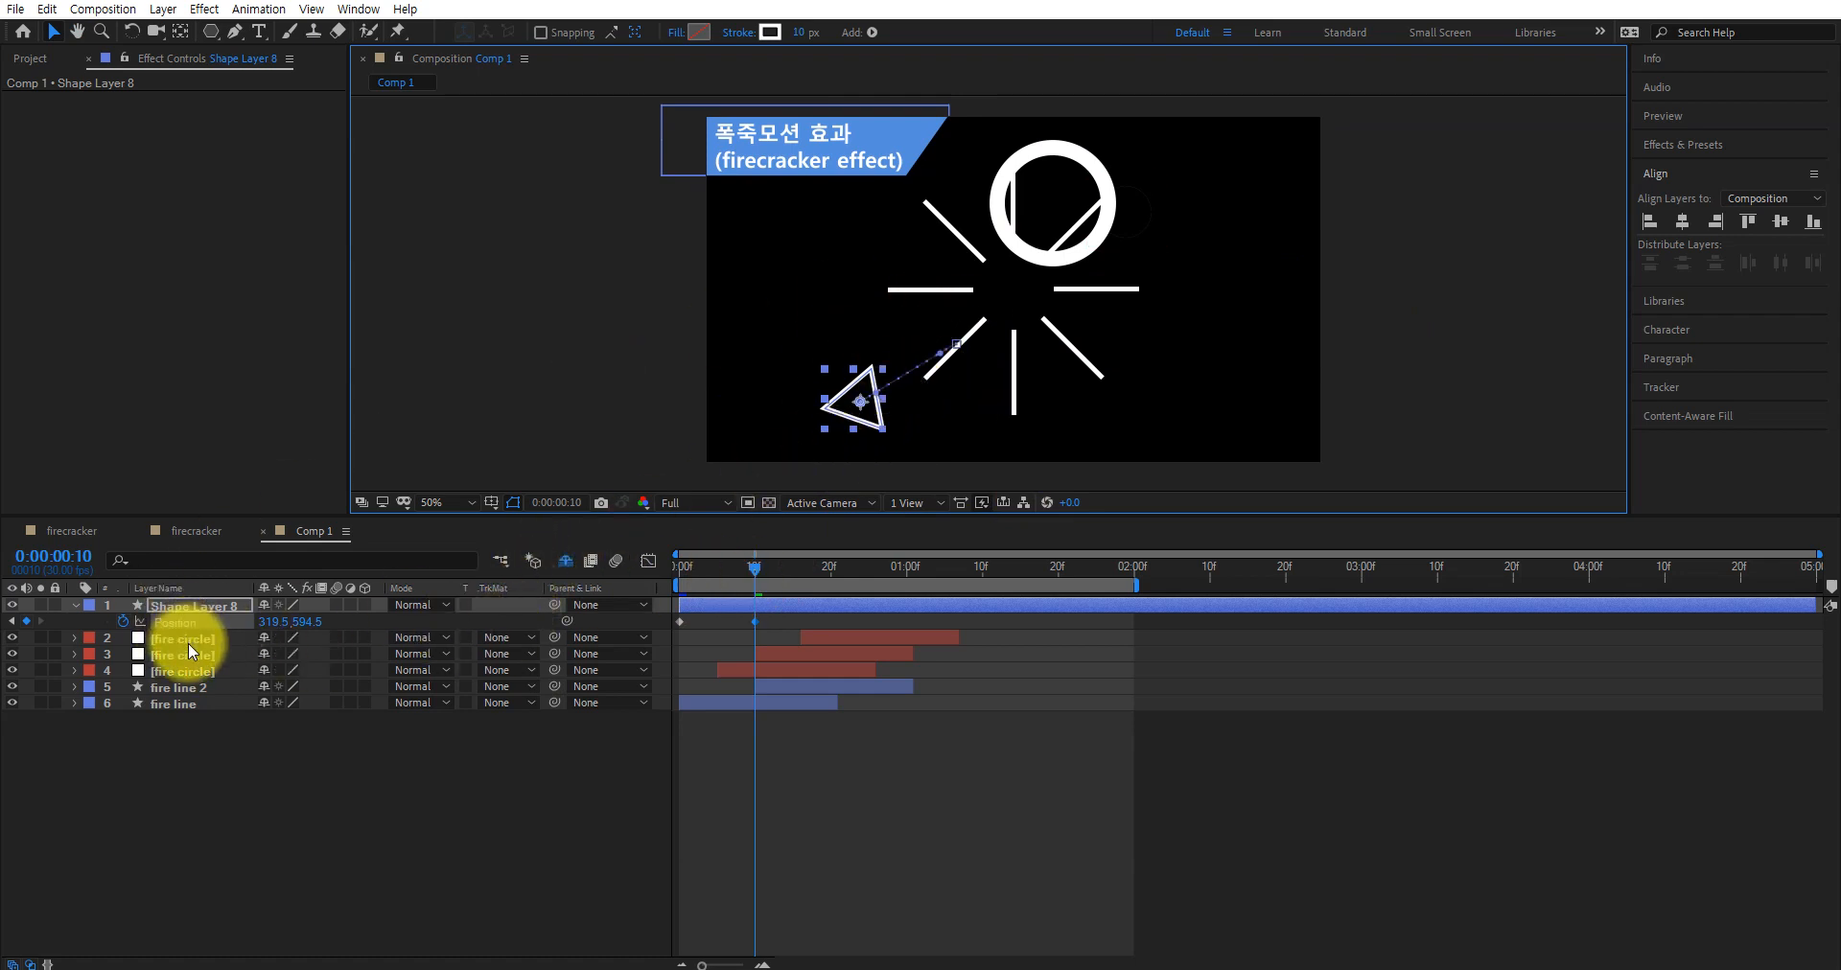
Animate the Rotation of Shape Layer 8 from 0° at 0:00:00:00 to 110° at 0:00:00:10
key(shift+r)
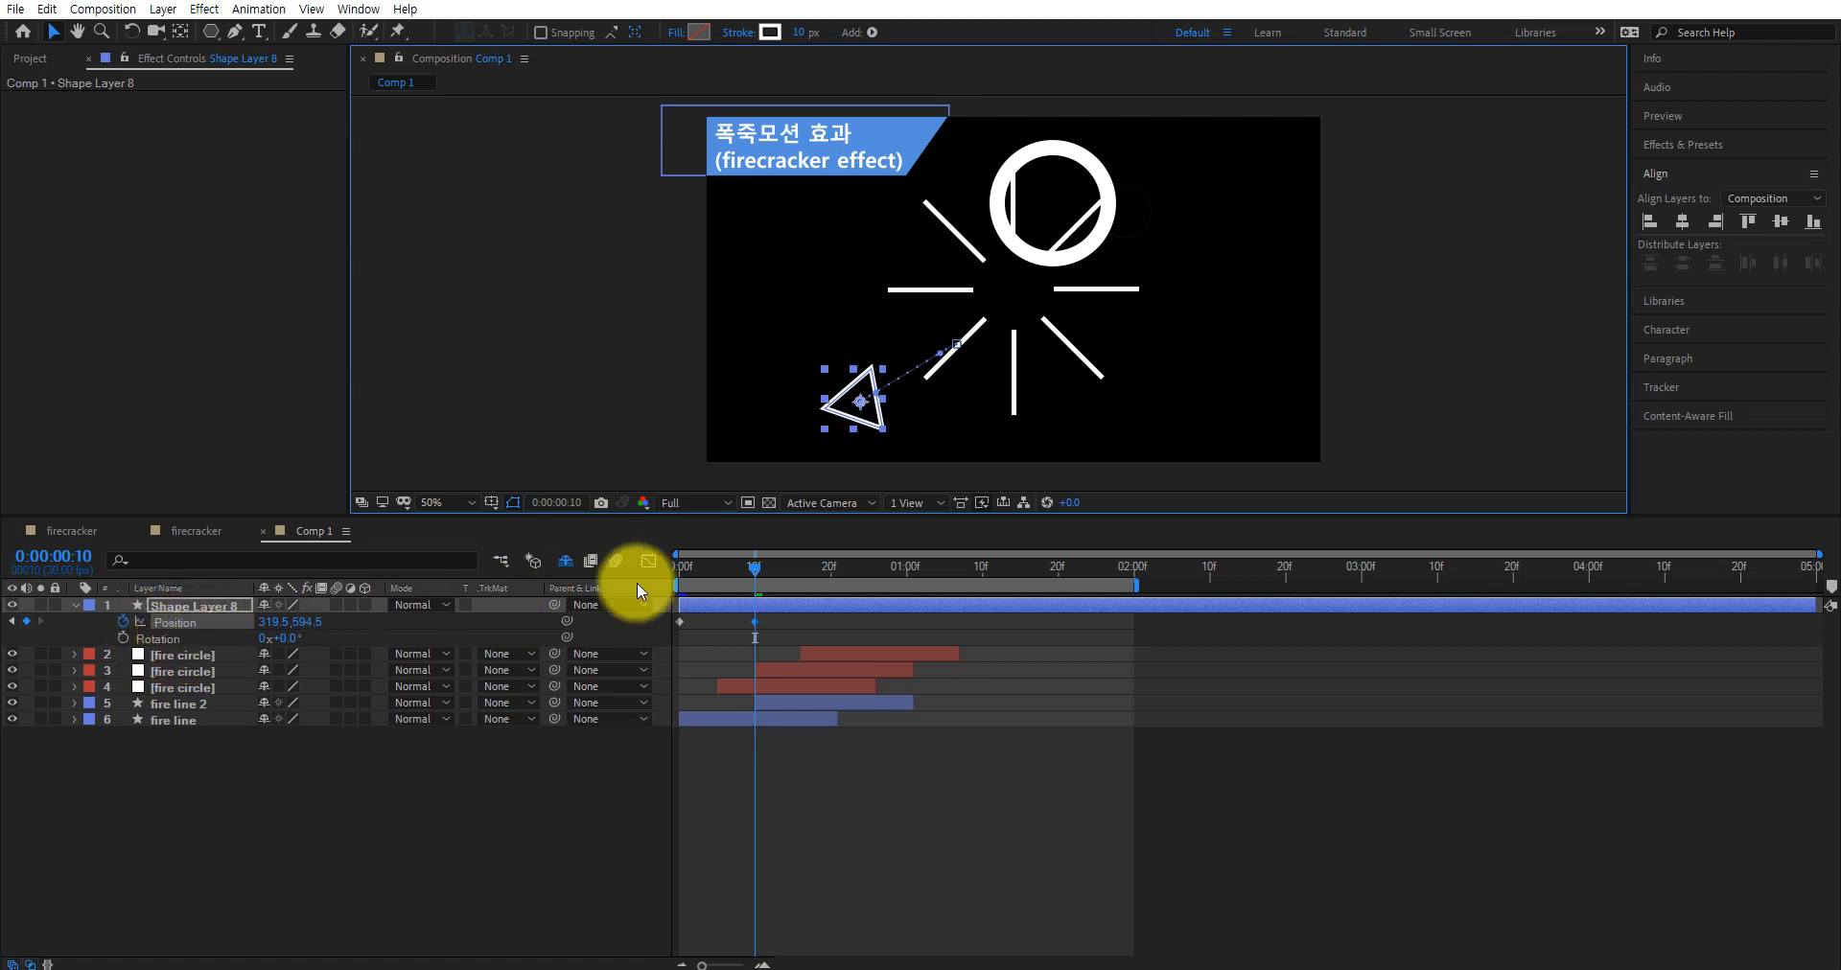
drag(751, 571, 658, 586)
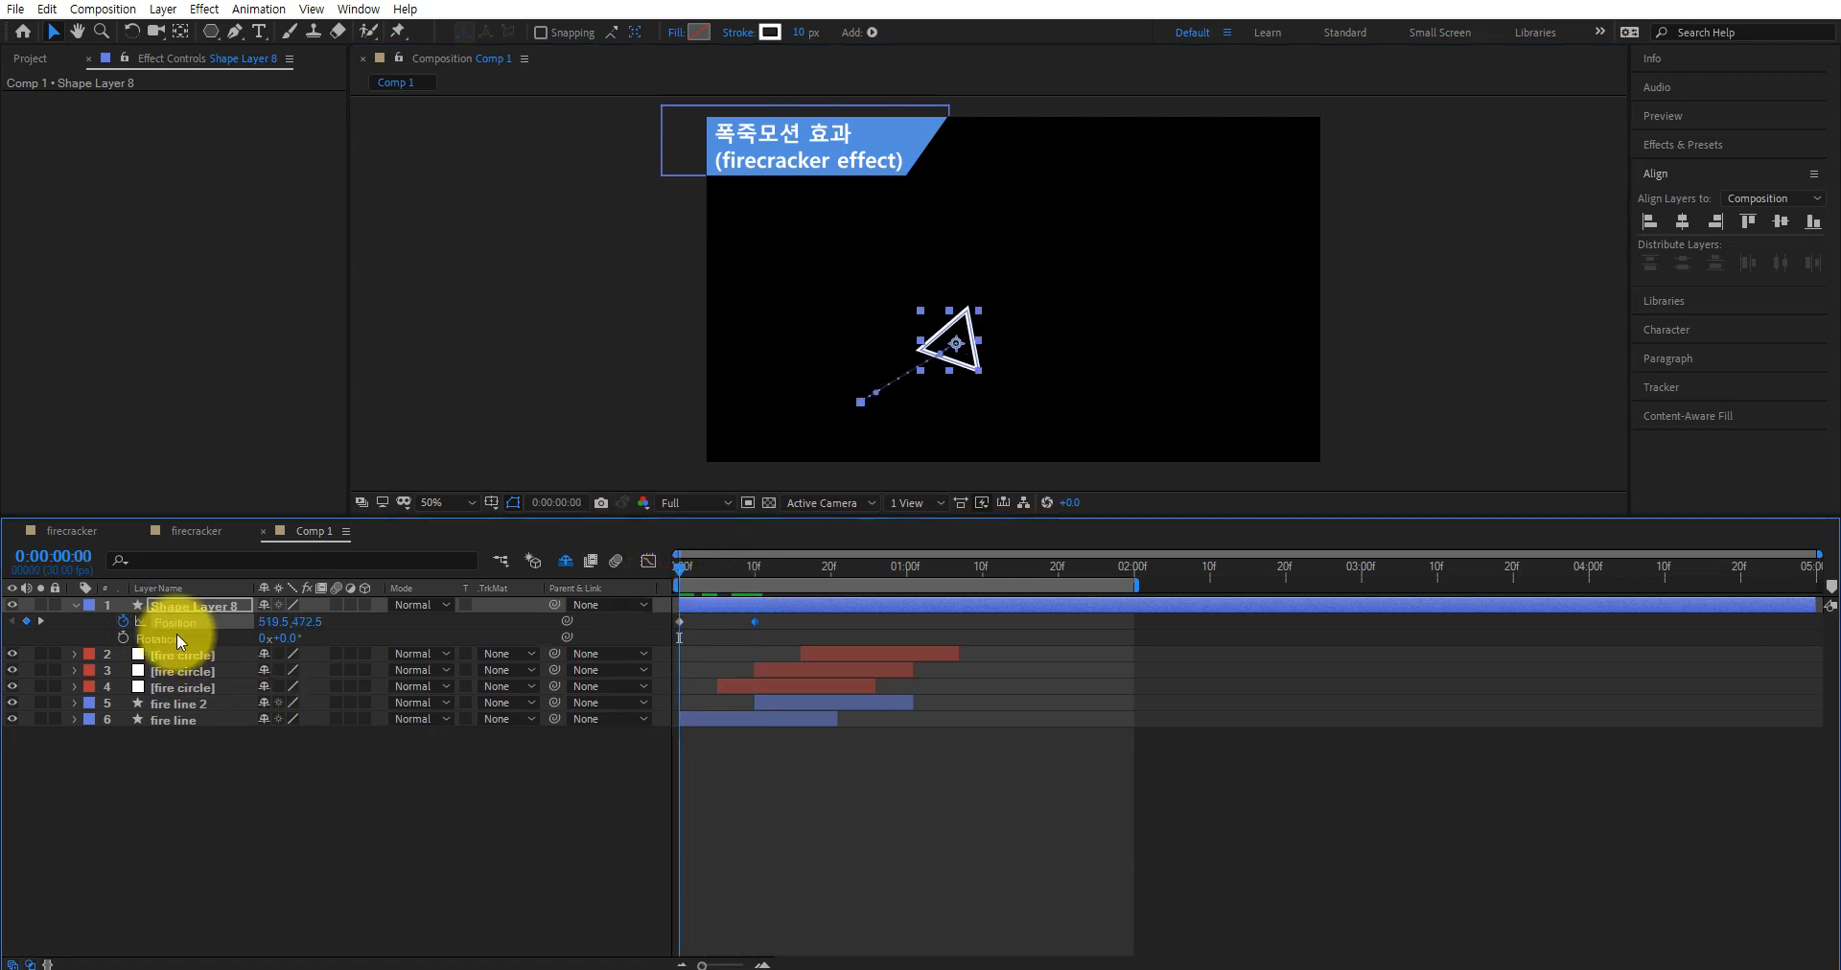
click(121, 638)
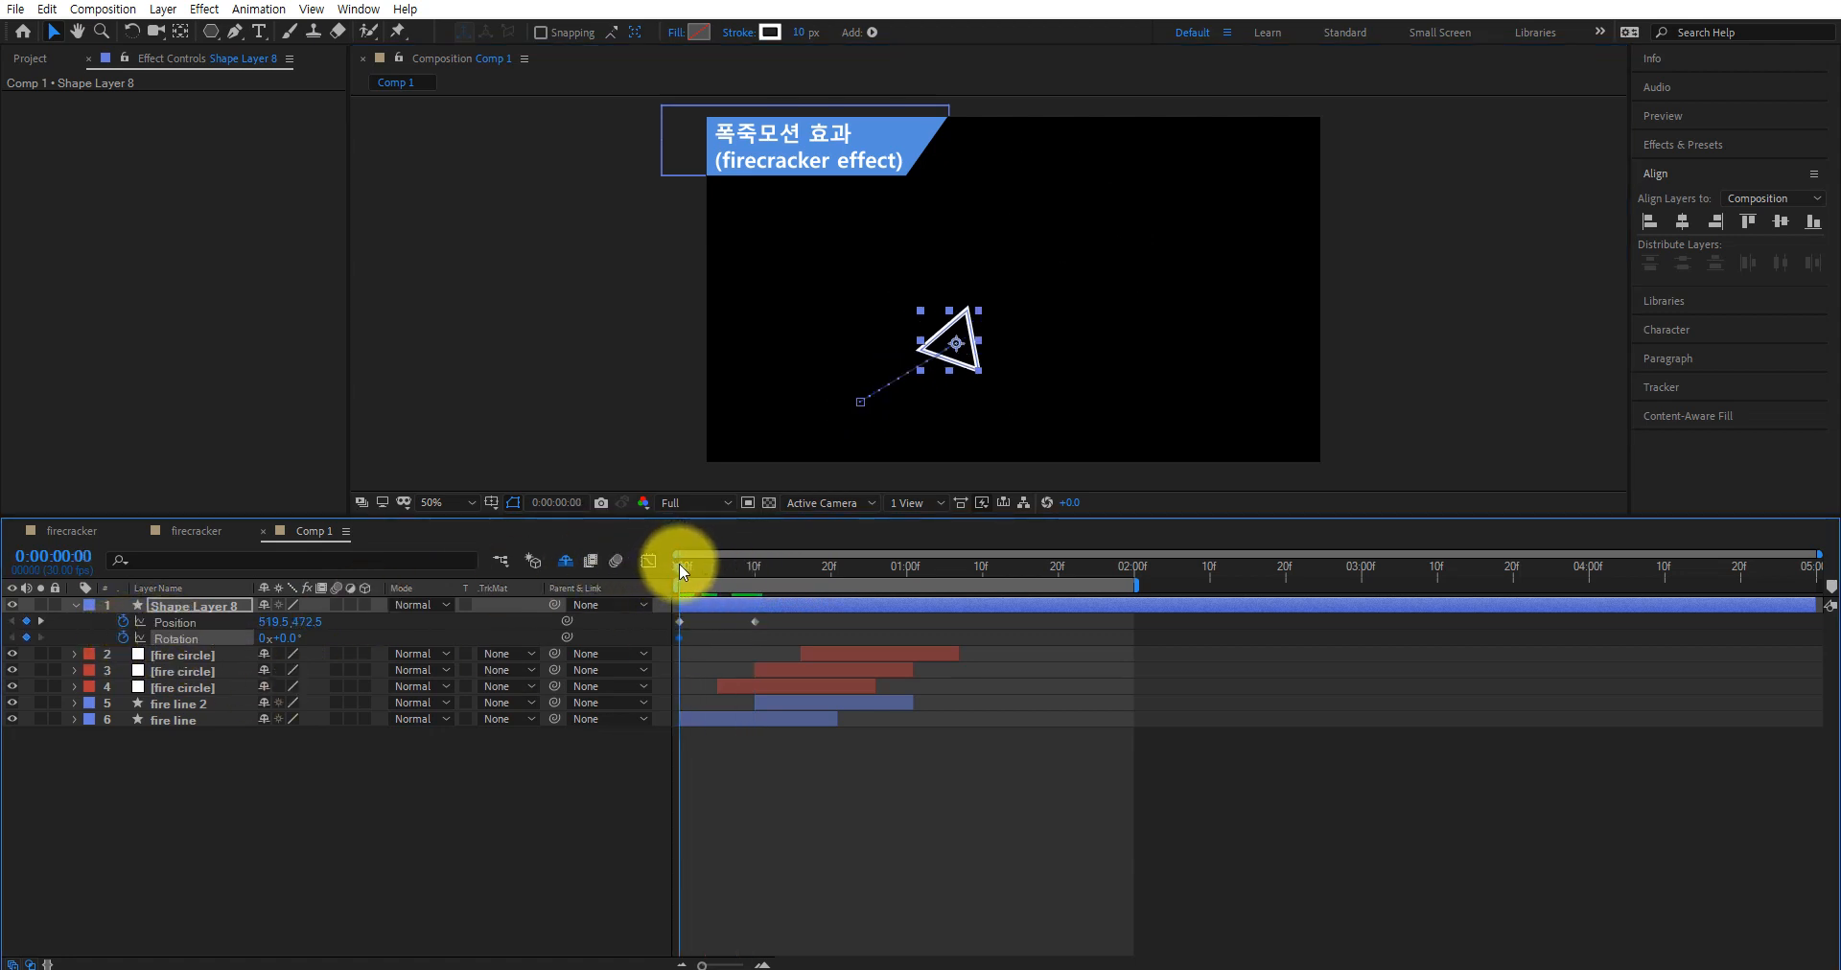
drag(679, 563, 755, 576)
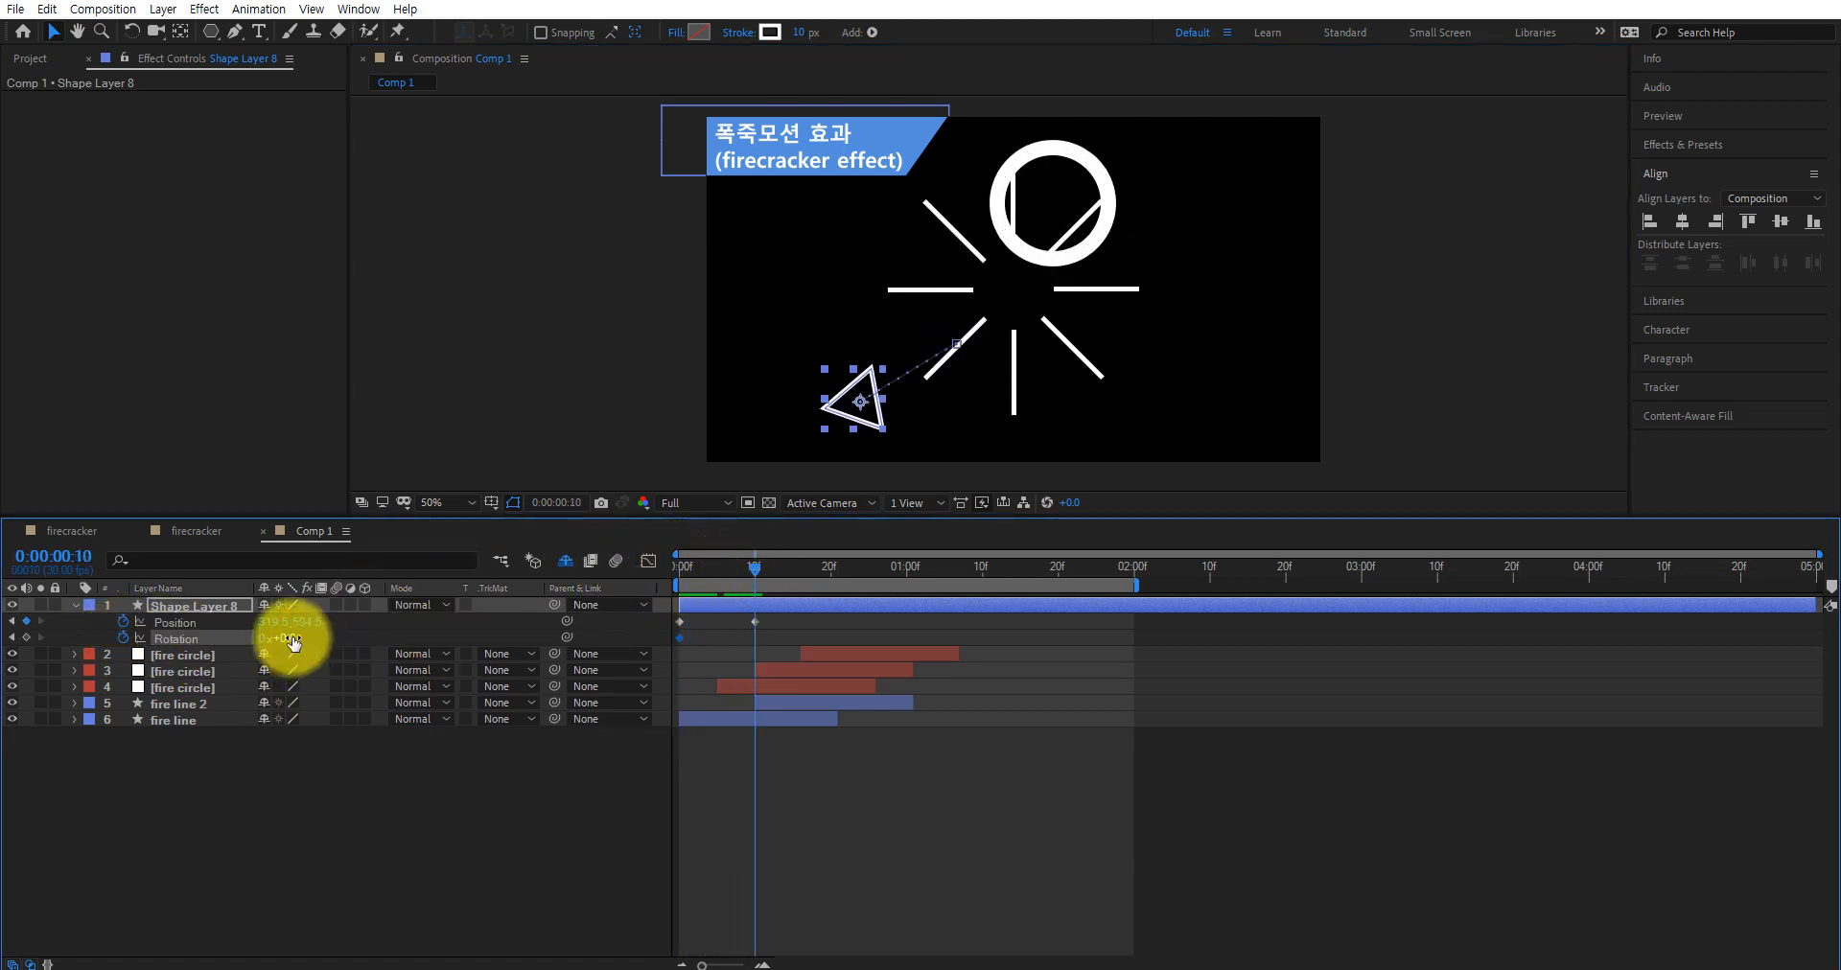
drag(287, 636, 426, 650)
Animate the Opacity of Shape Layer 8 from 100% at 0:00:00:05 to 0% at 0:00:00:10
drag(756, 568, 717, 617)
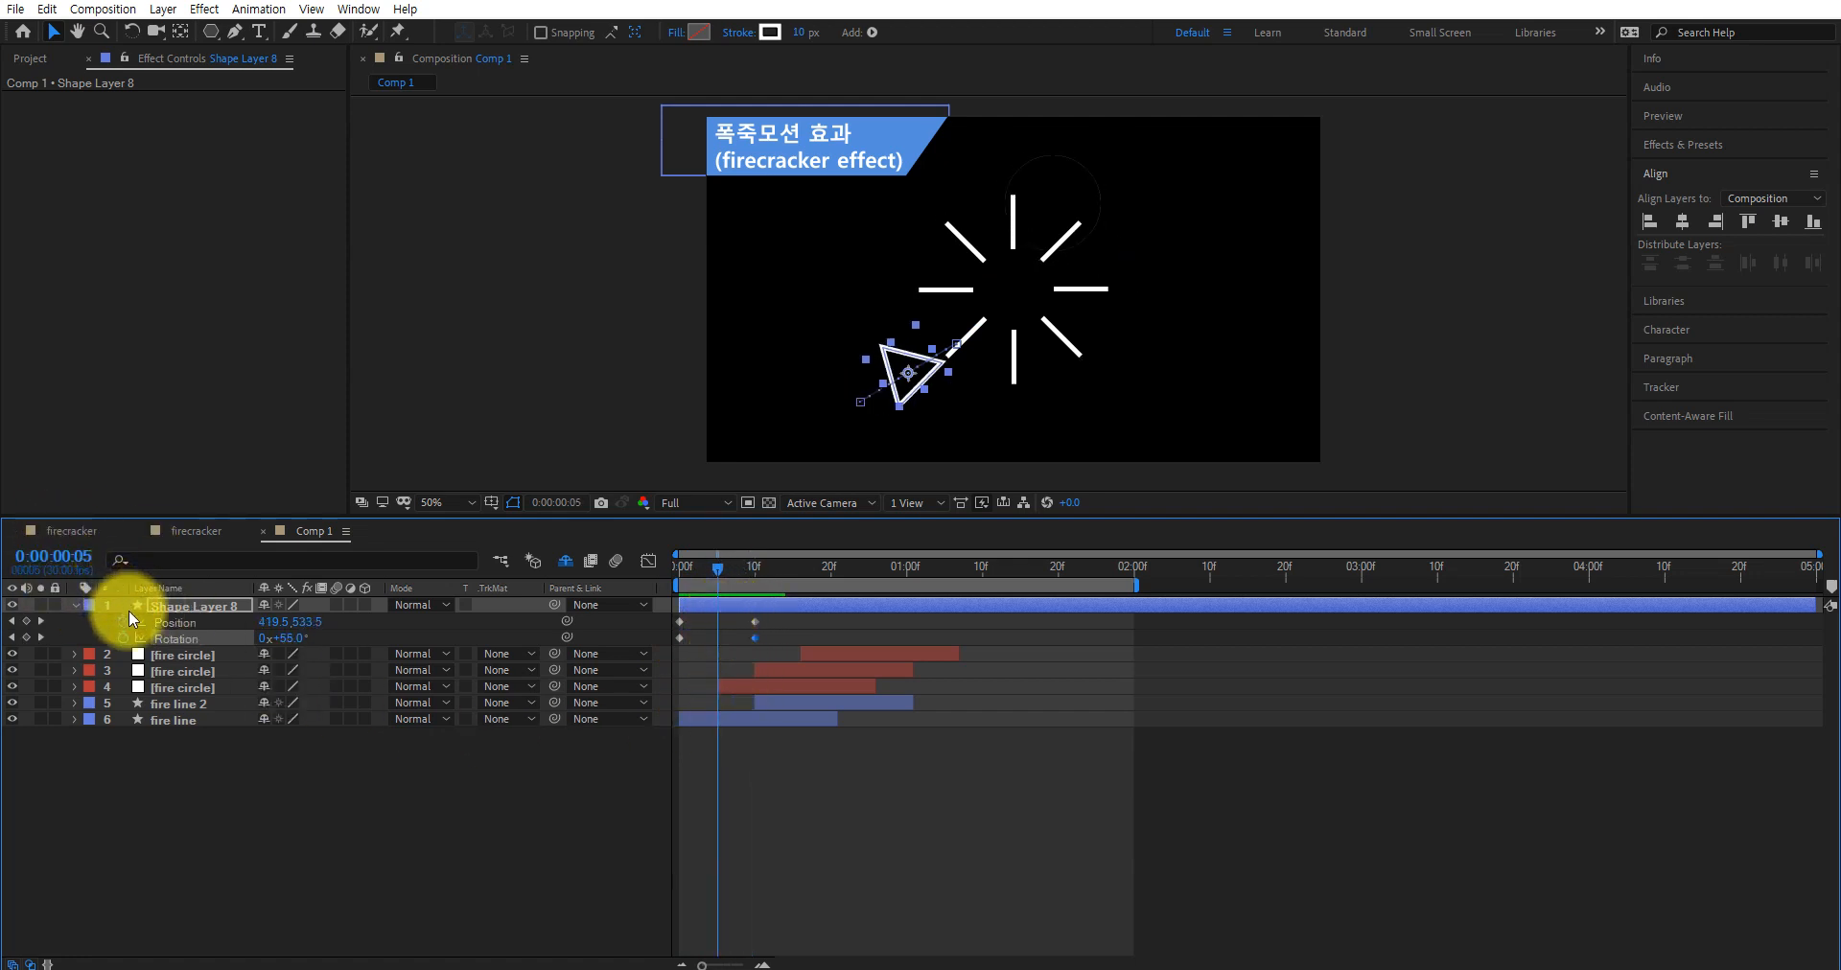
key(shift+t)
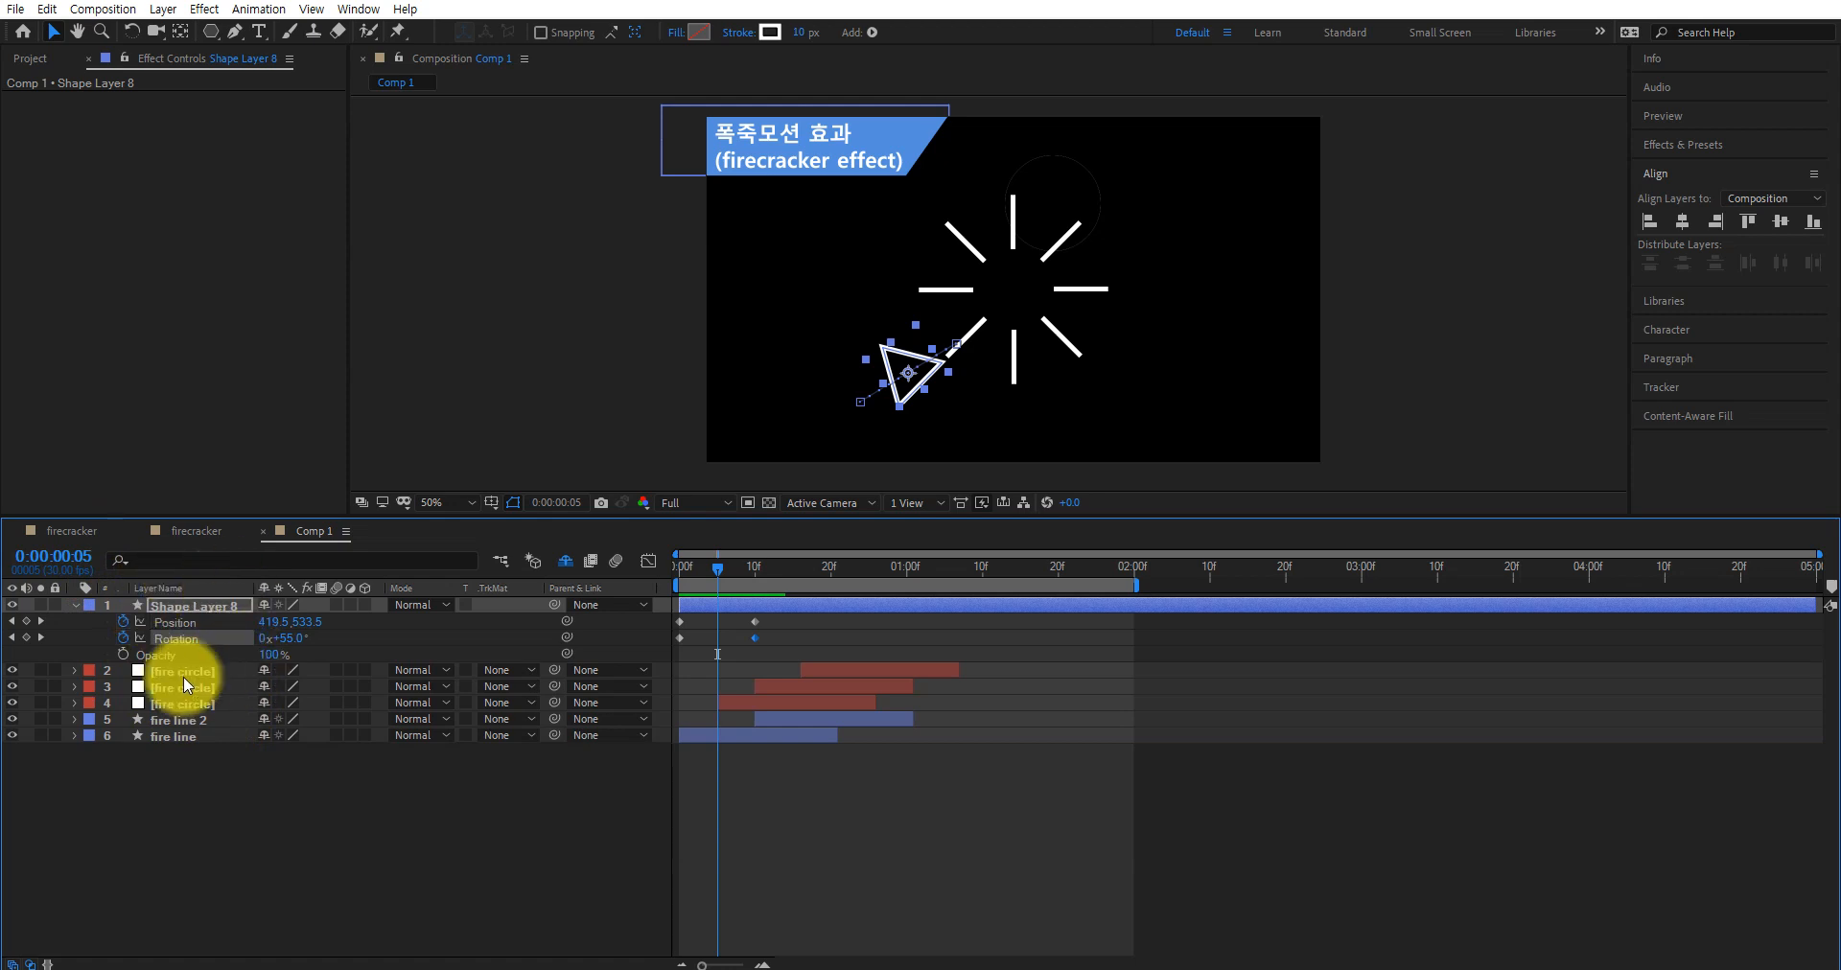
click(122, 655)
drag(719, 573, 752, 579)
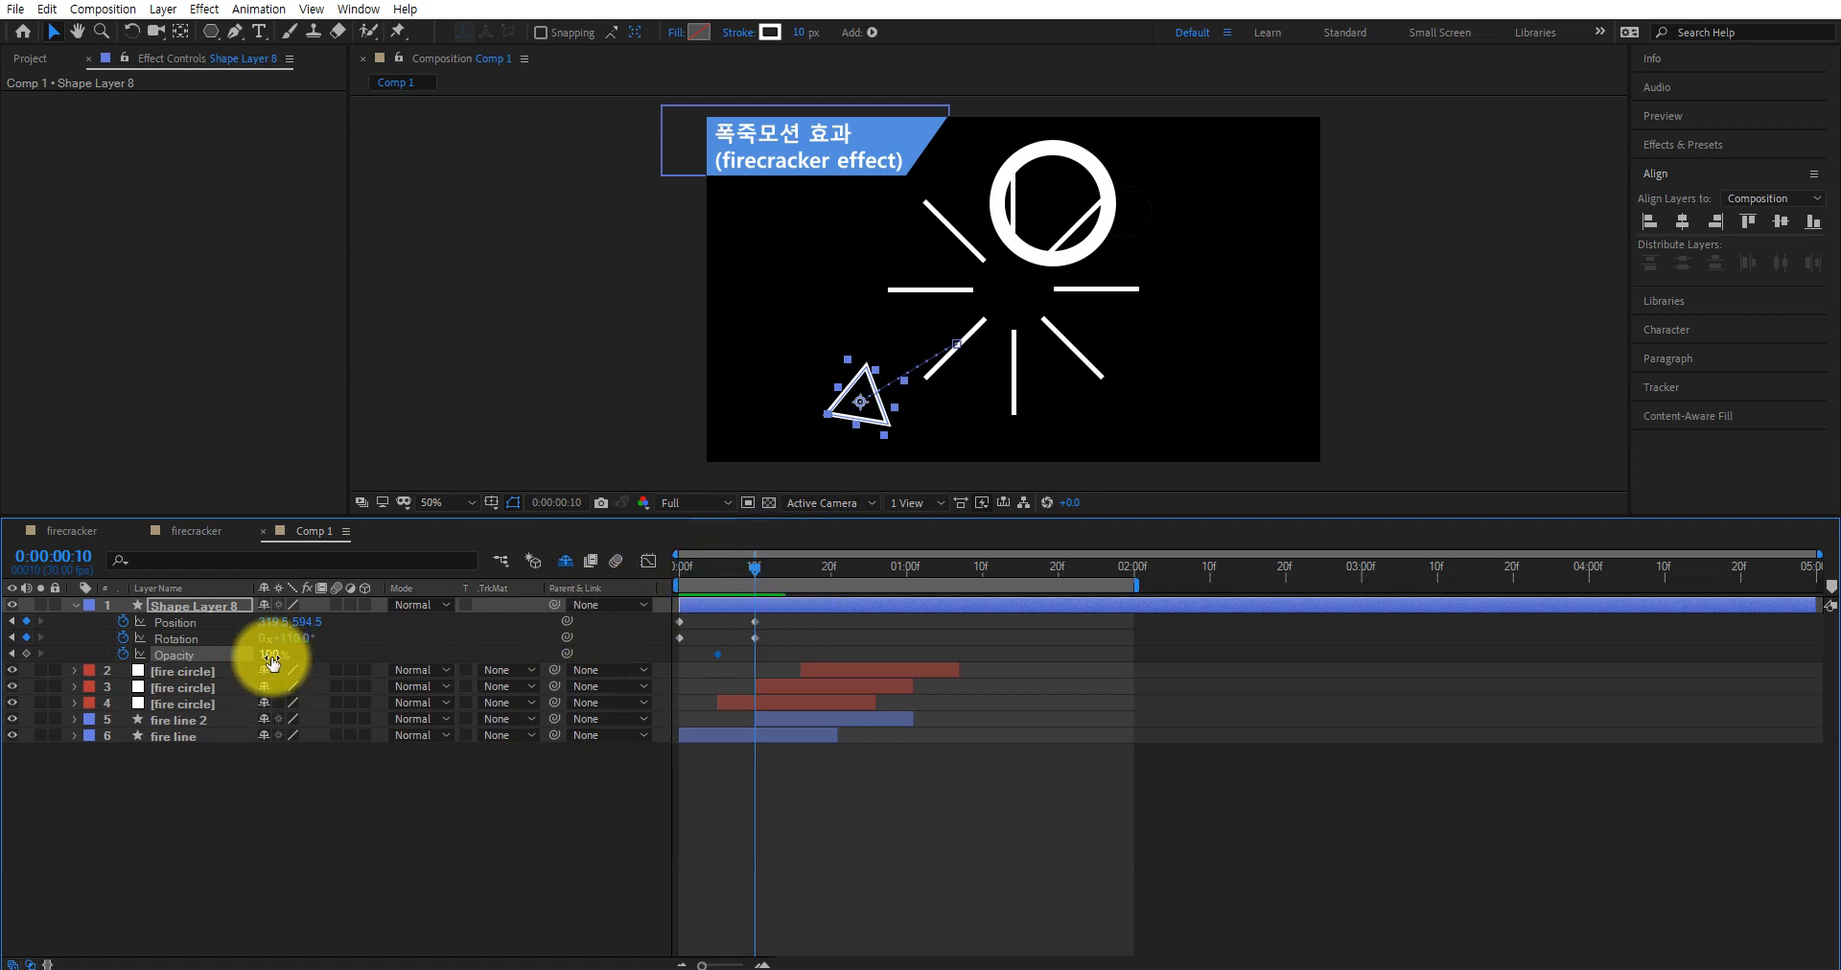
drag(268, 658, 246, 649)
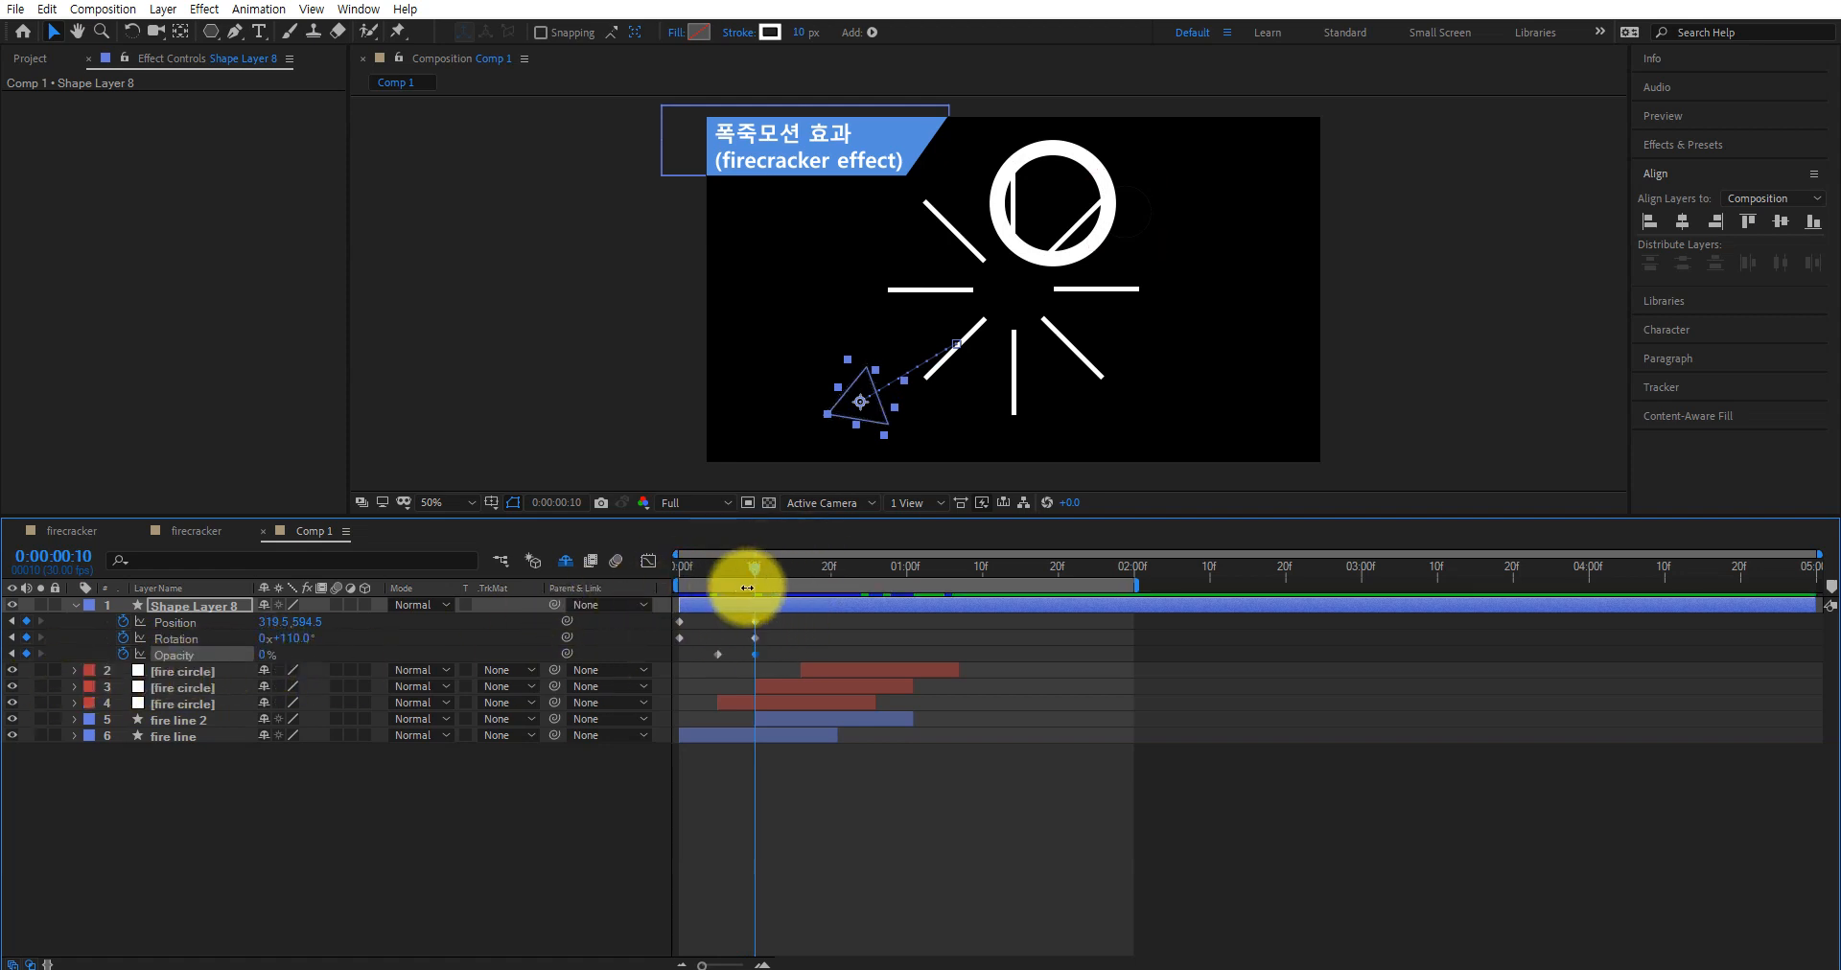
Preview the triangle's animation from the start and check the frame at 0:00:00:05
drag(753, 573, 647, 580)
key(space)
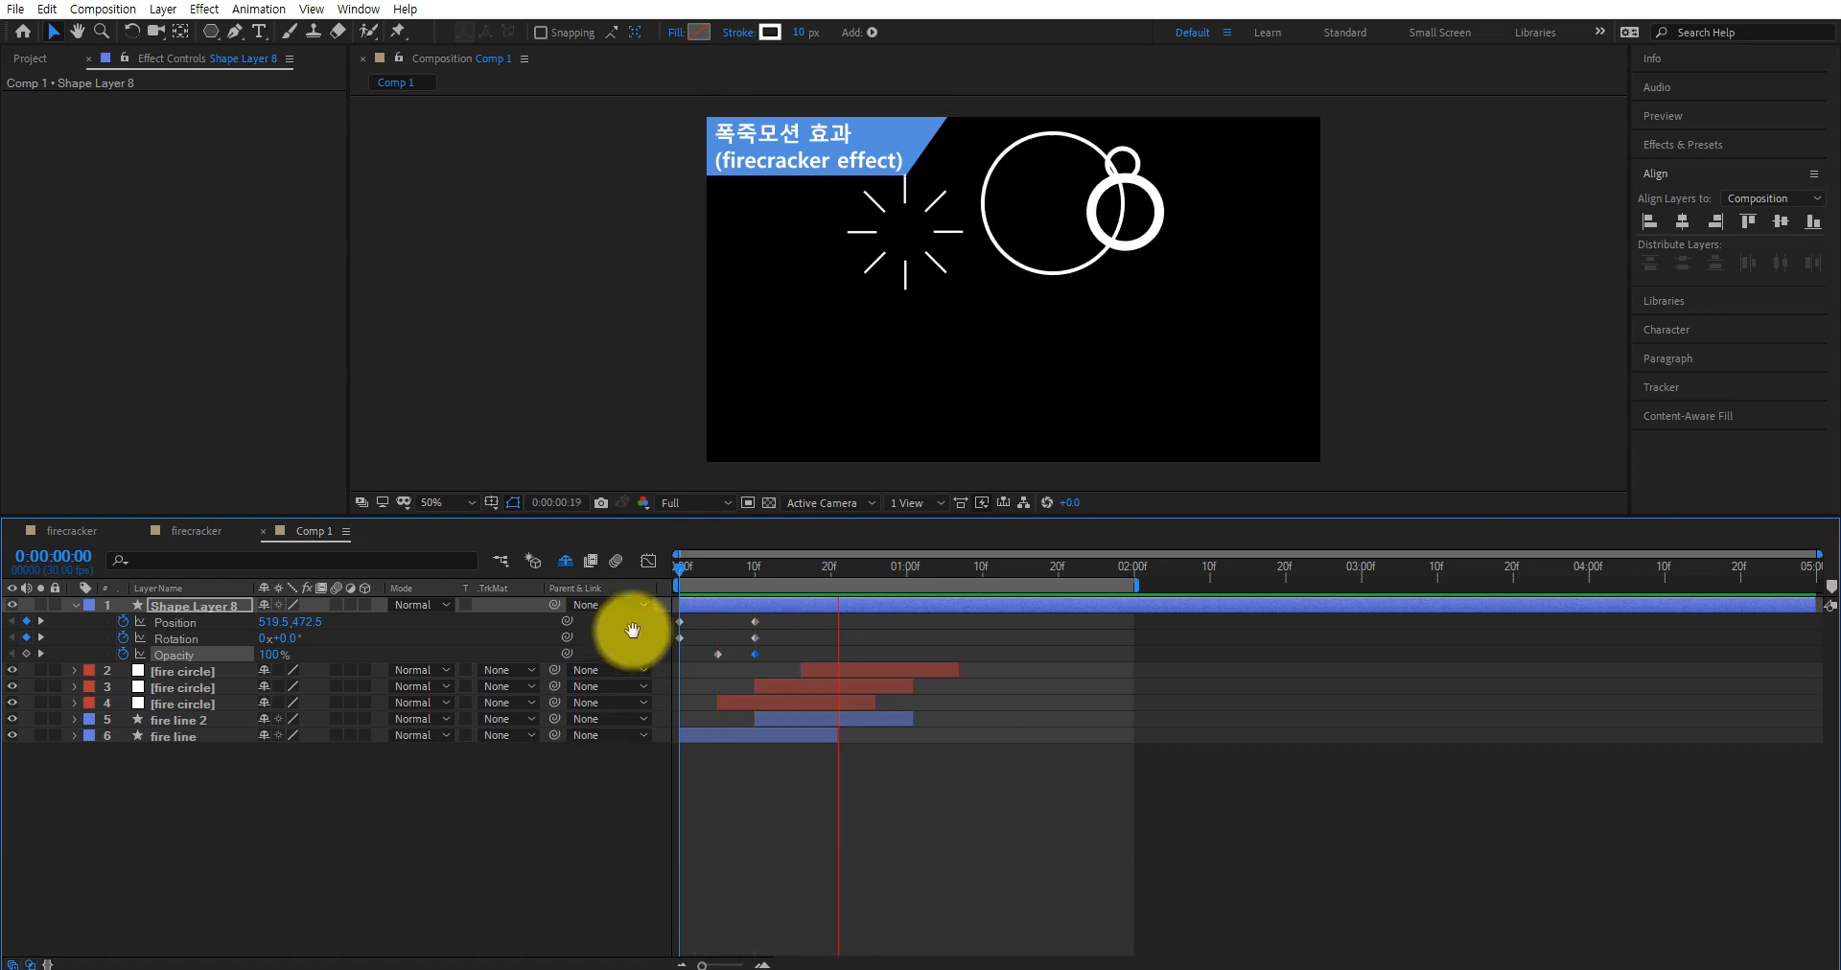
drag(714, 573, 716, 611)
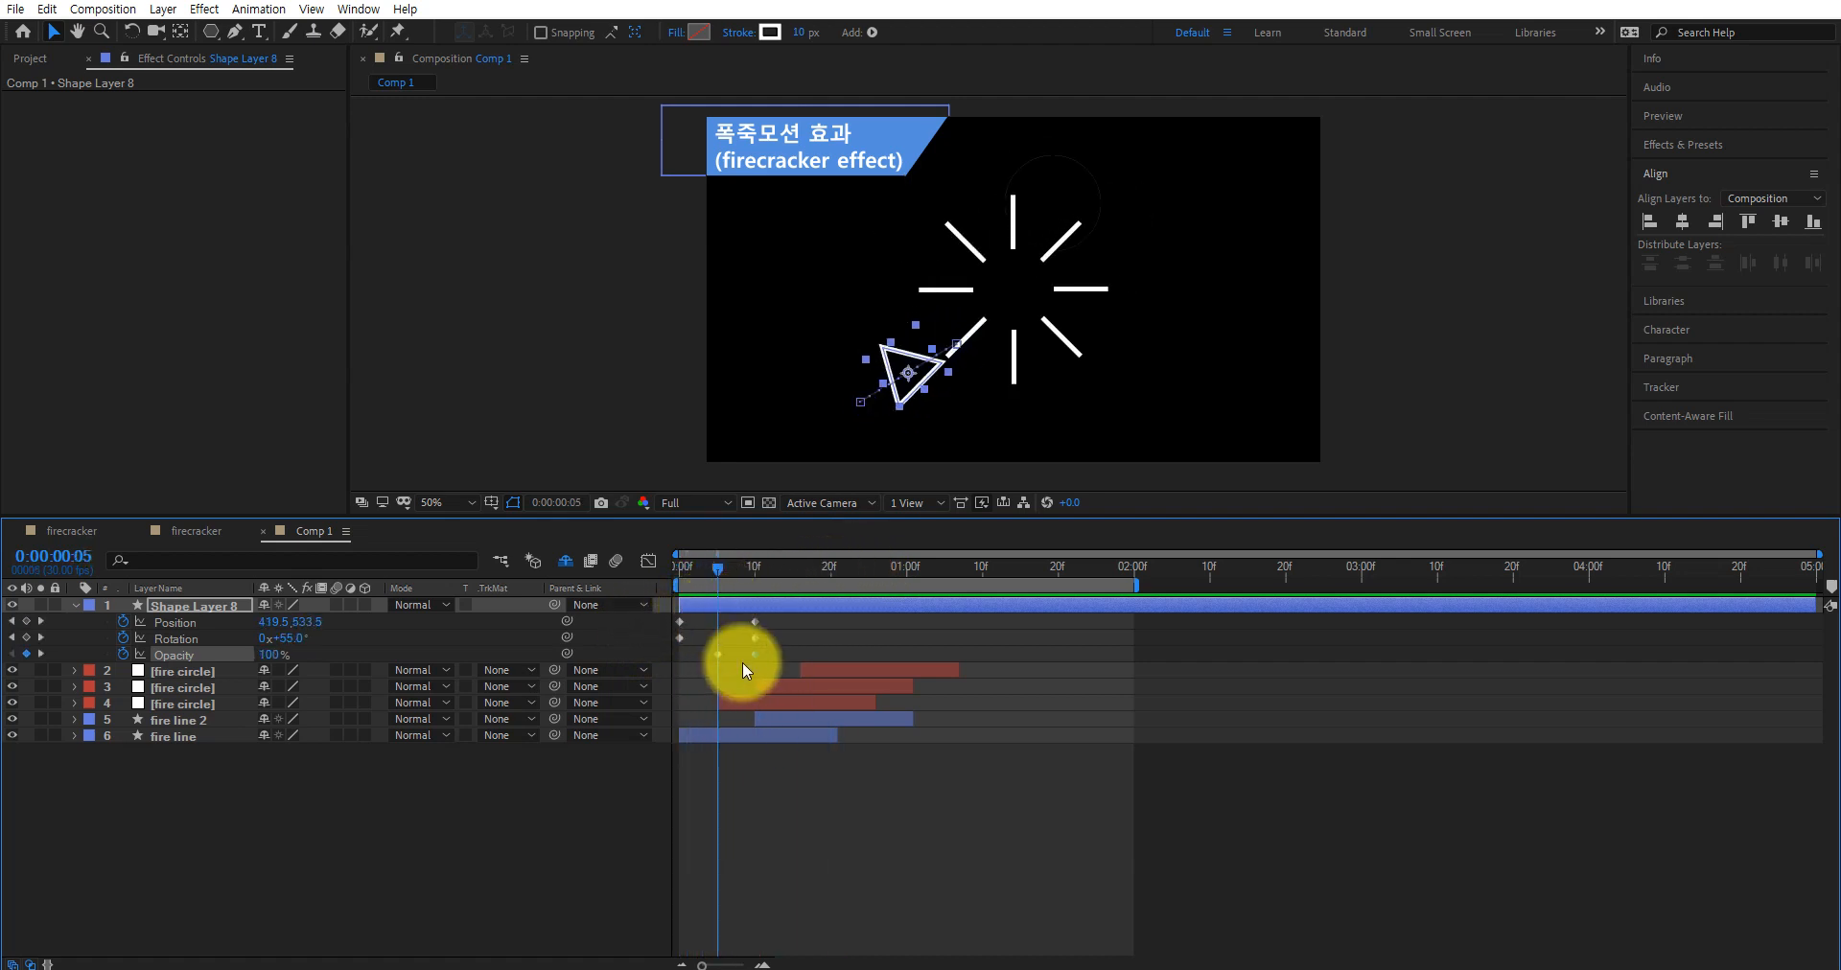
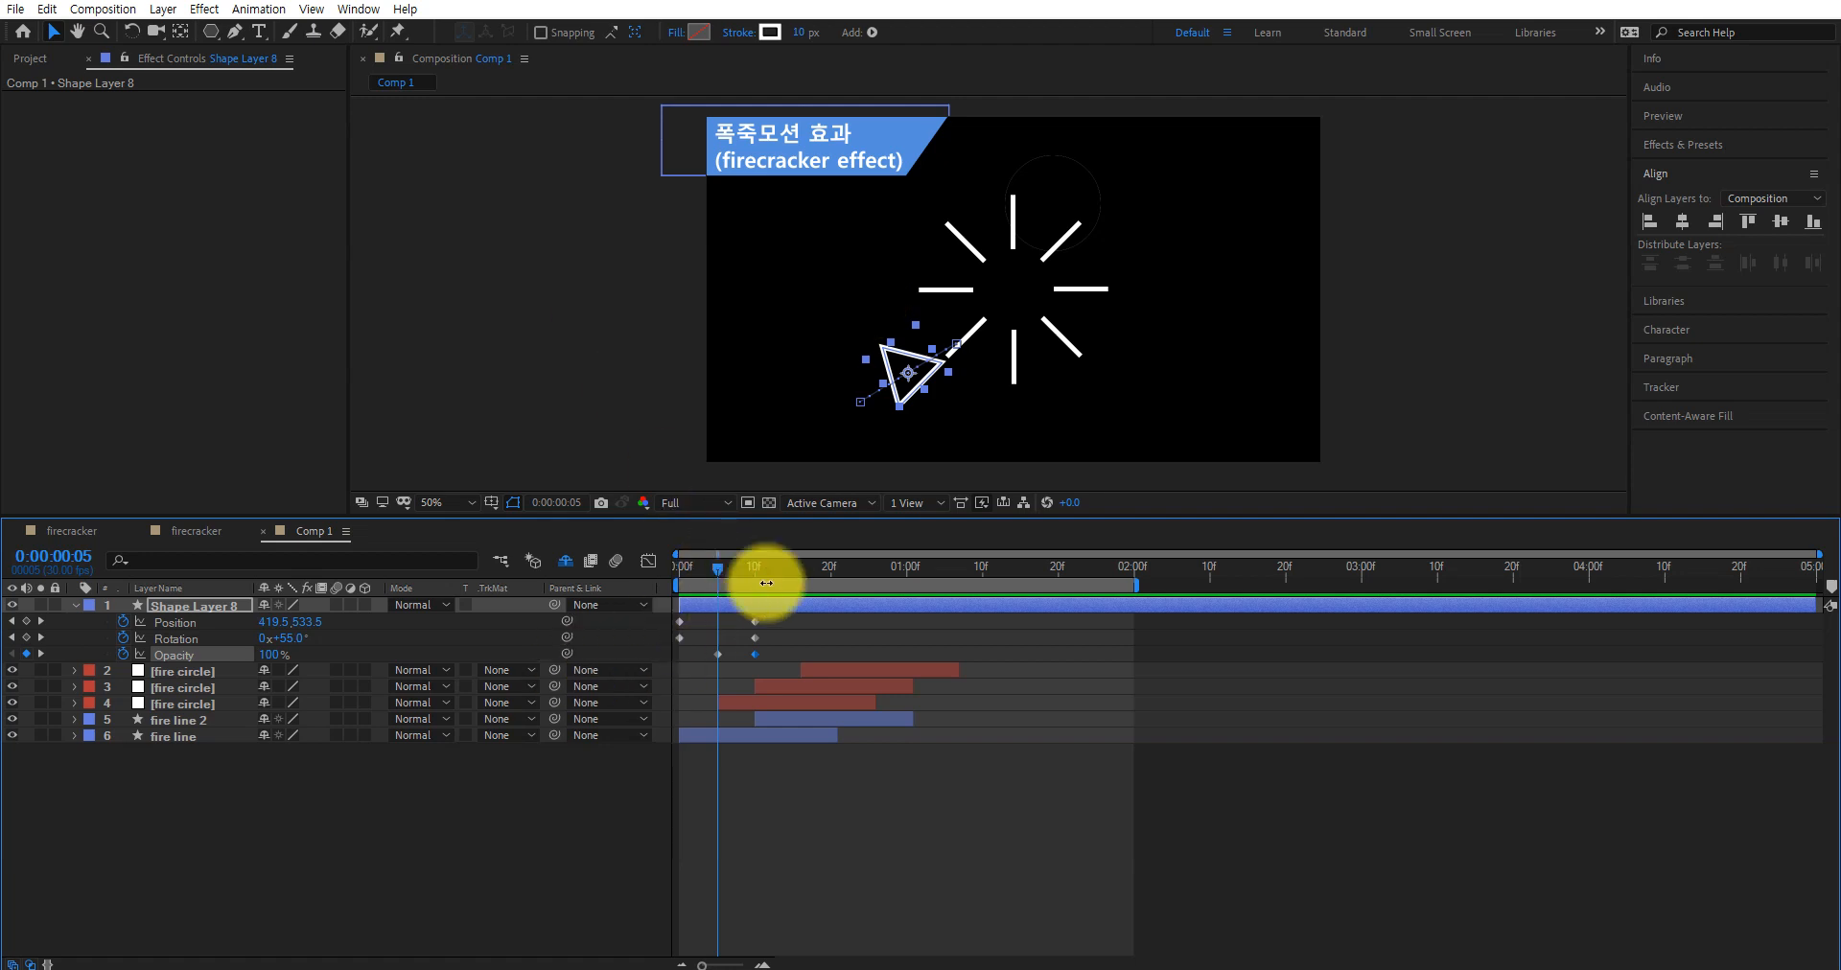
Duplicate the animated triangle layer Shape Layer 8 and reveal the copy's keyframed properties
drag(715, 567, 702, 570)
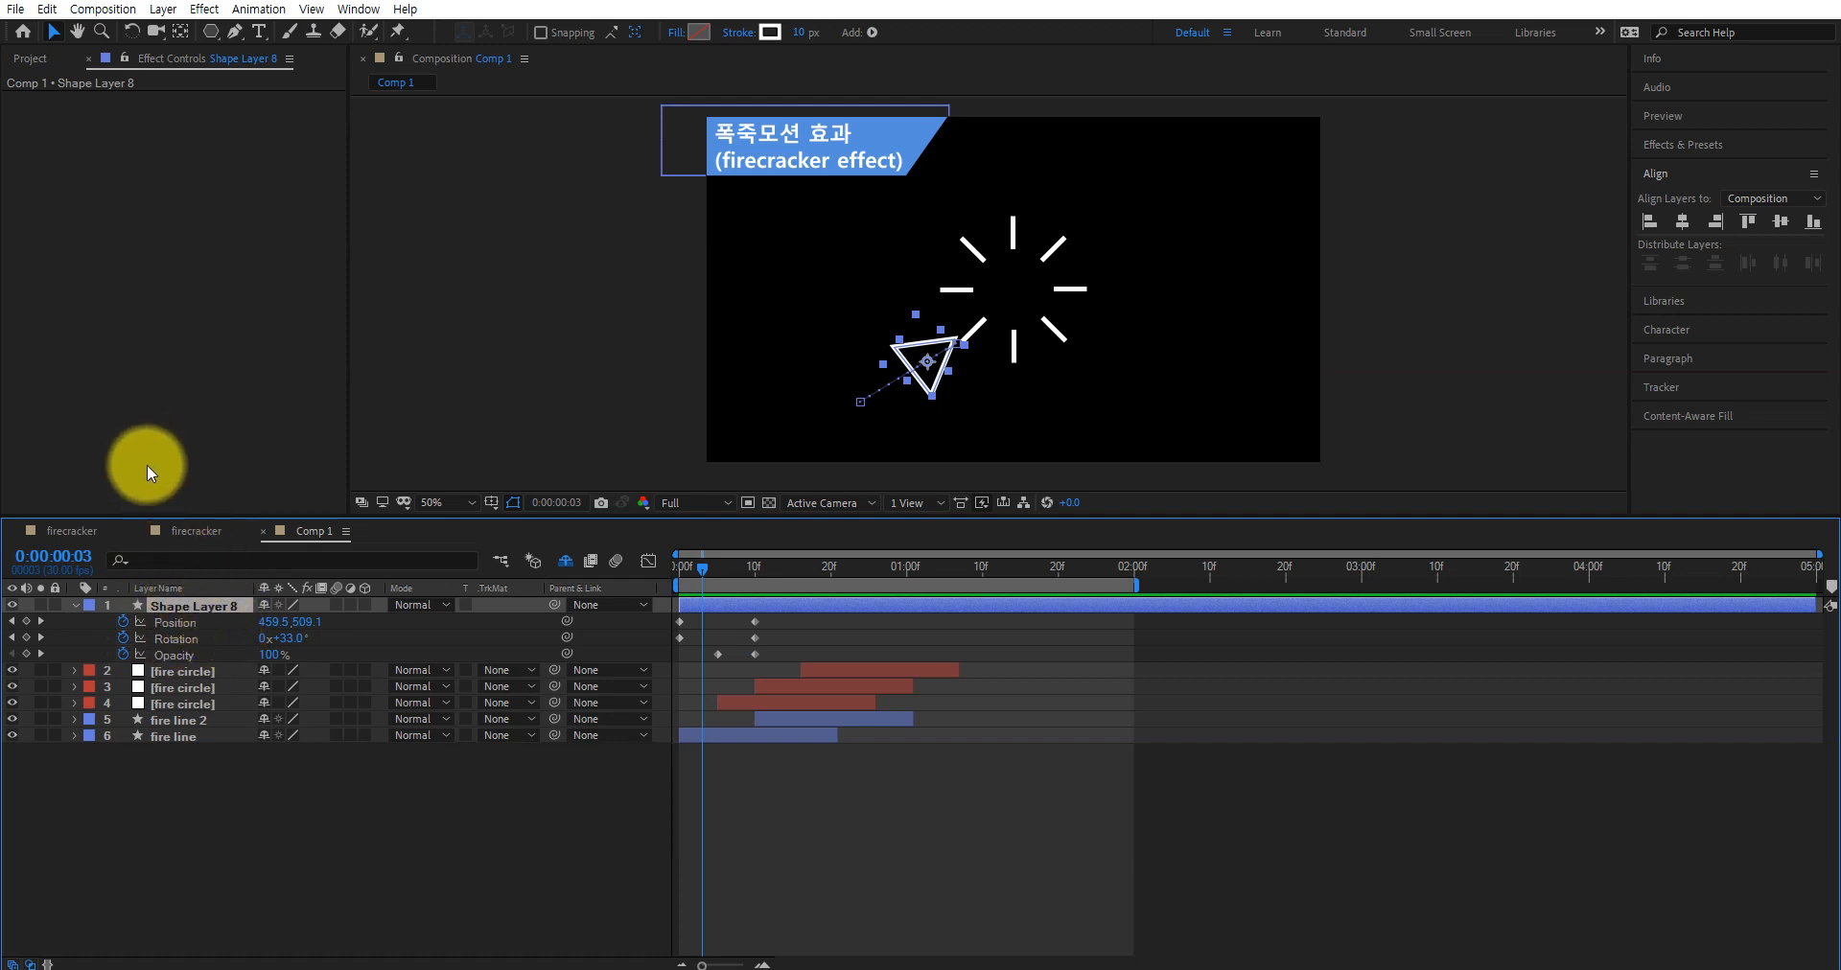
key(ctrl+d)
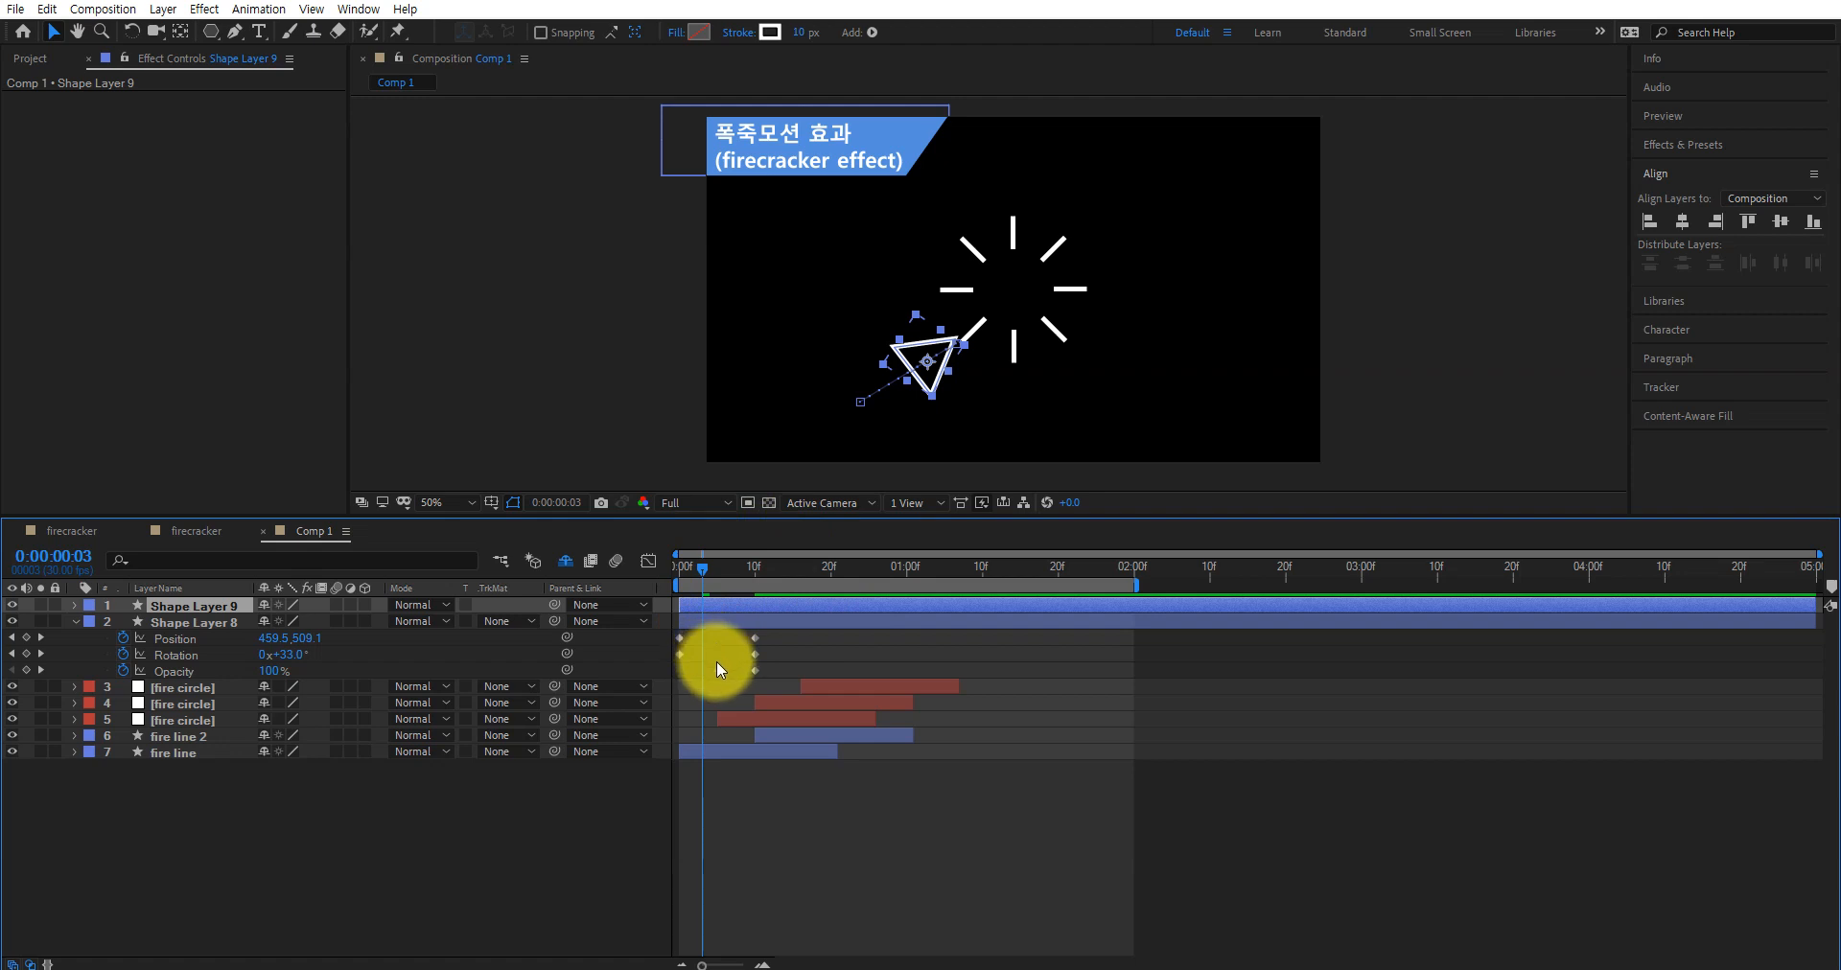
key(u)
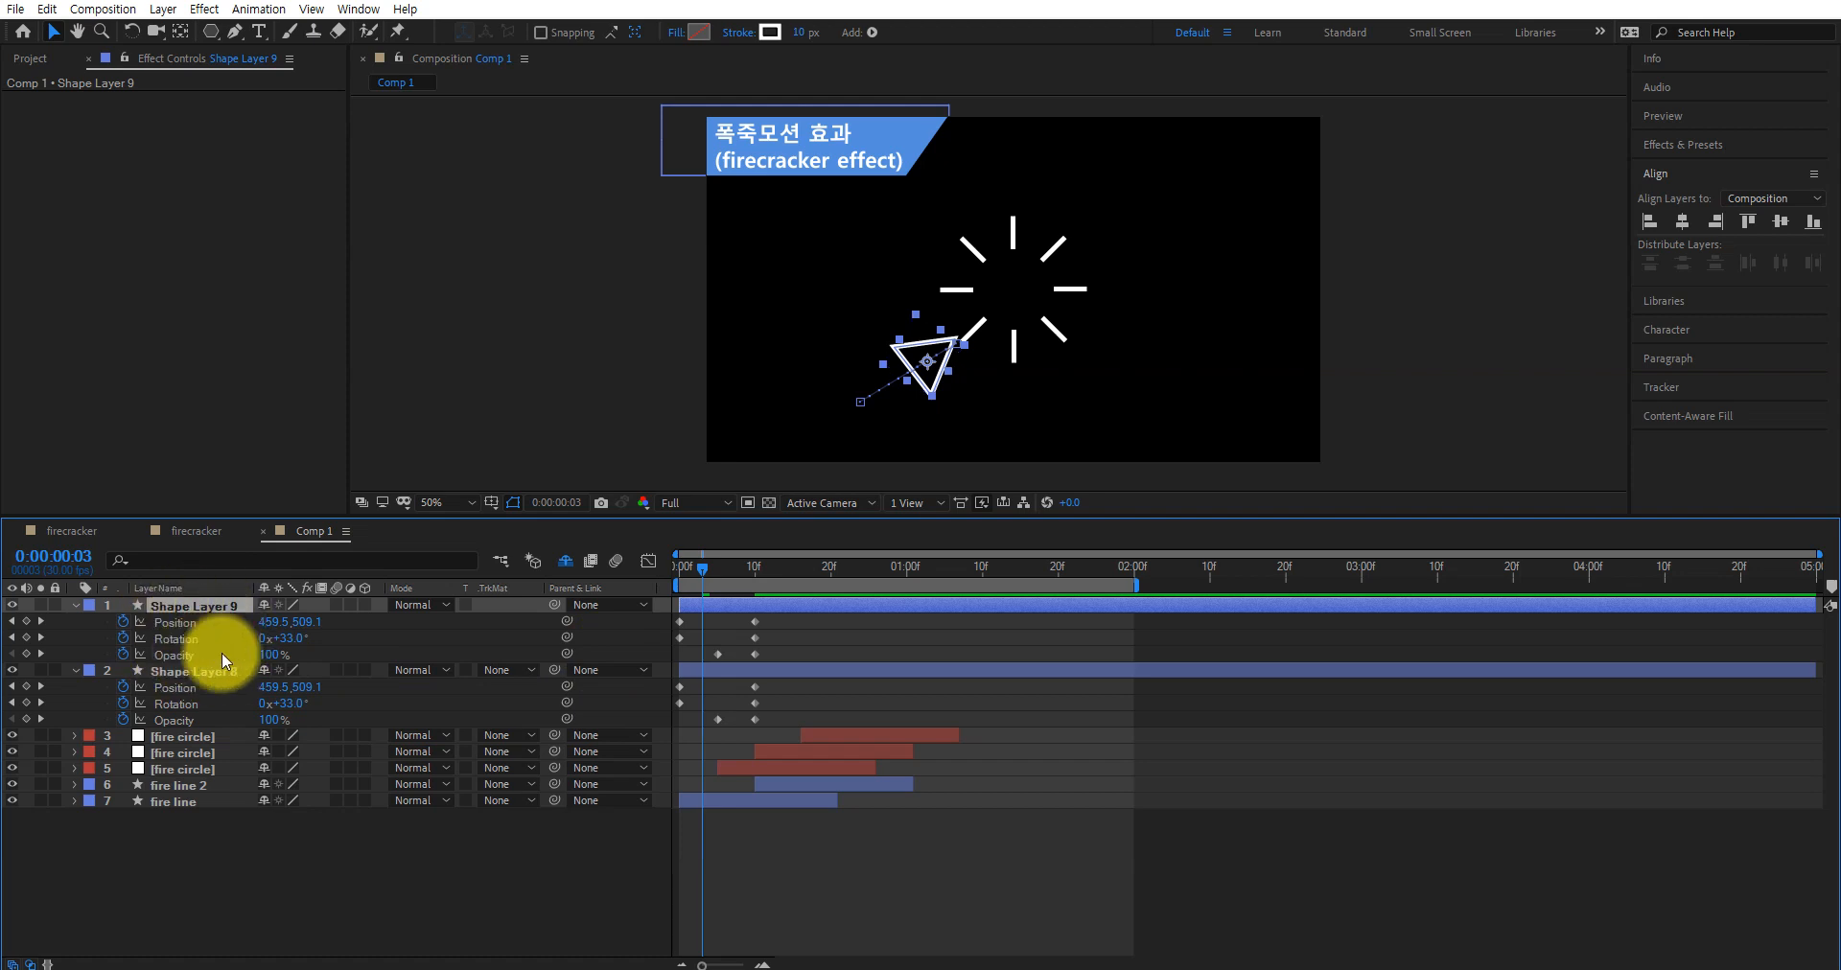
Reshape the duplicate triangle's motion path so it starts at about 520.5, 455.5 and ends at about 144.5, 484.5
click(707, 568)
key(z)
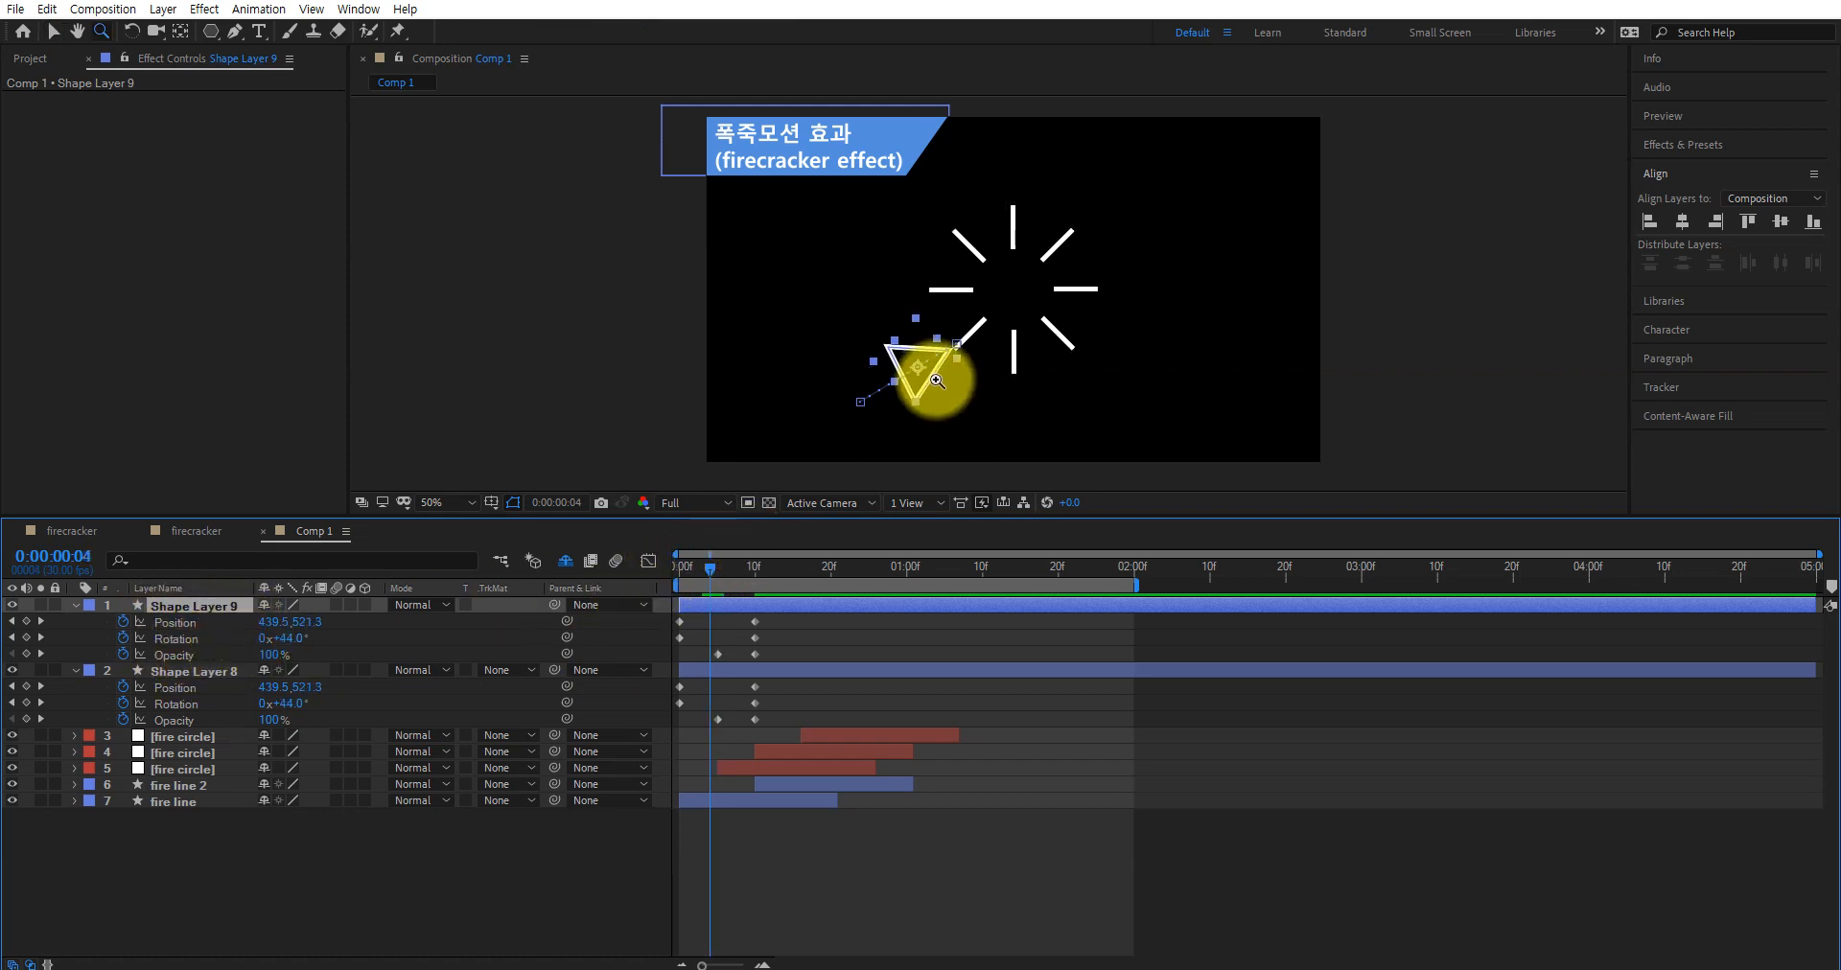
click(937, 381)
key(v)
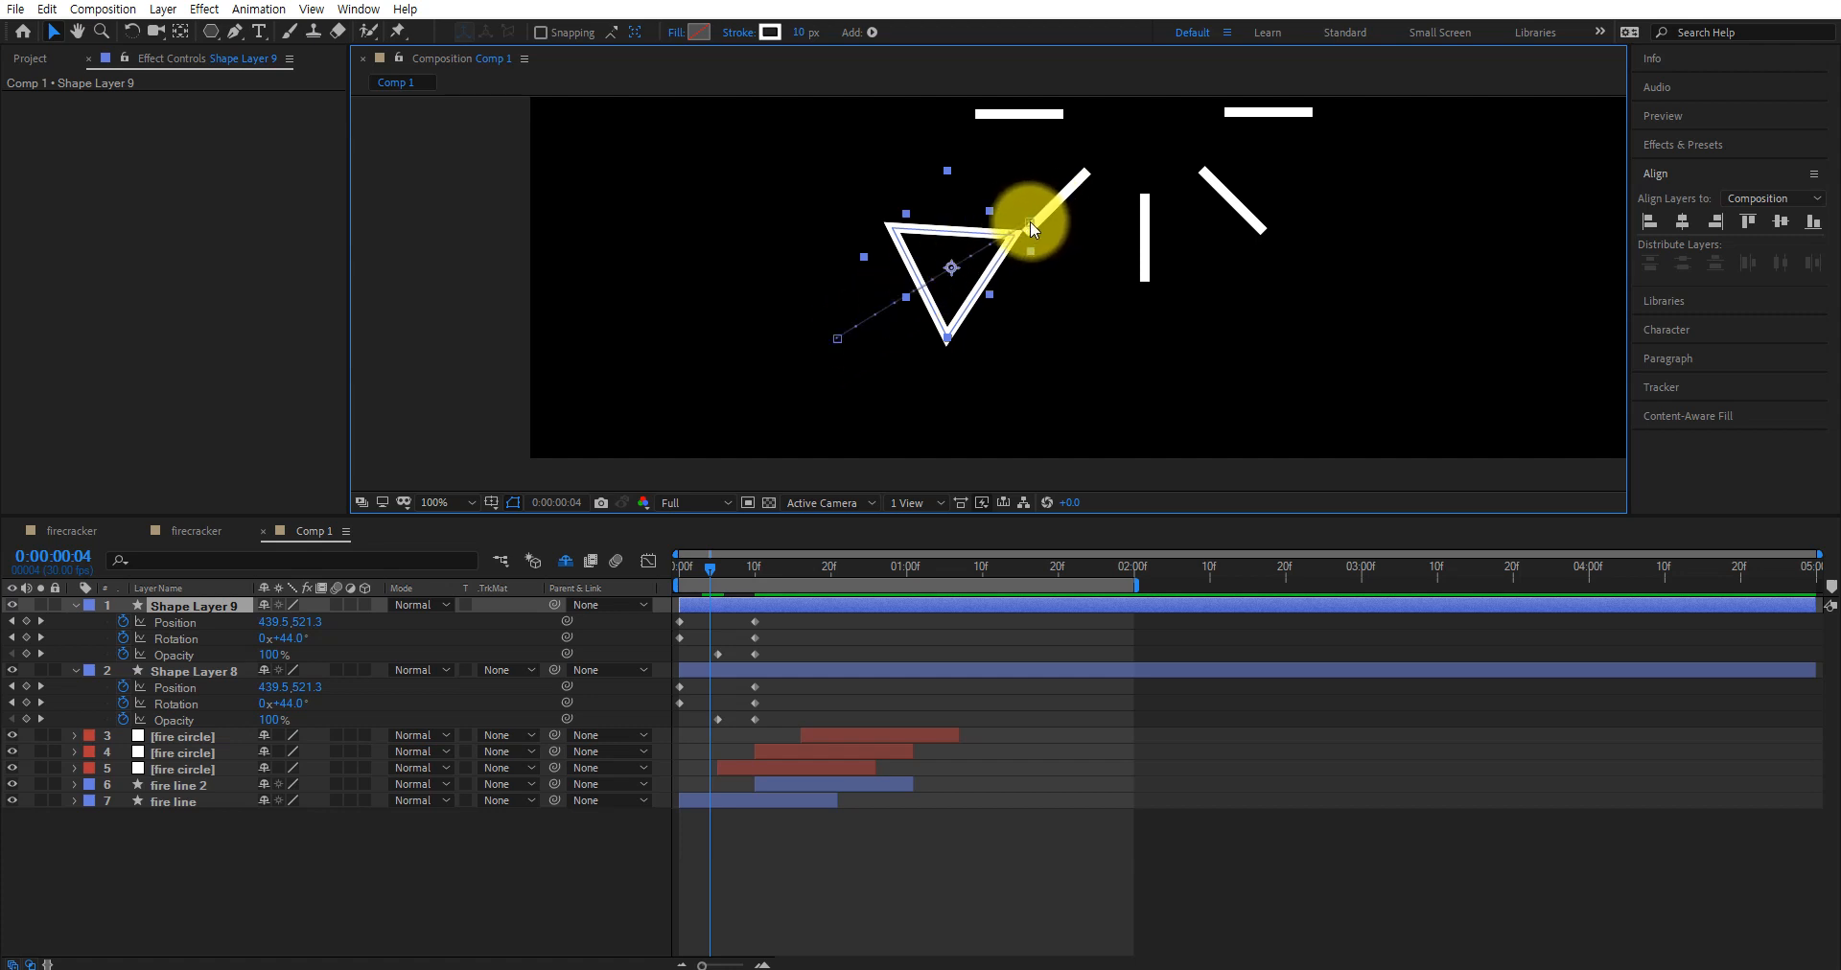
mouse_move(1031, 215)
mouse_down()
mouse_move(1031, 188)
mouse_move(1007, 190)
mouse_up()
drag(771, 326, 669, 229)
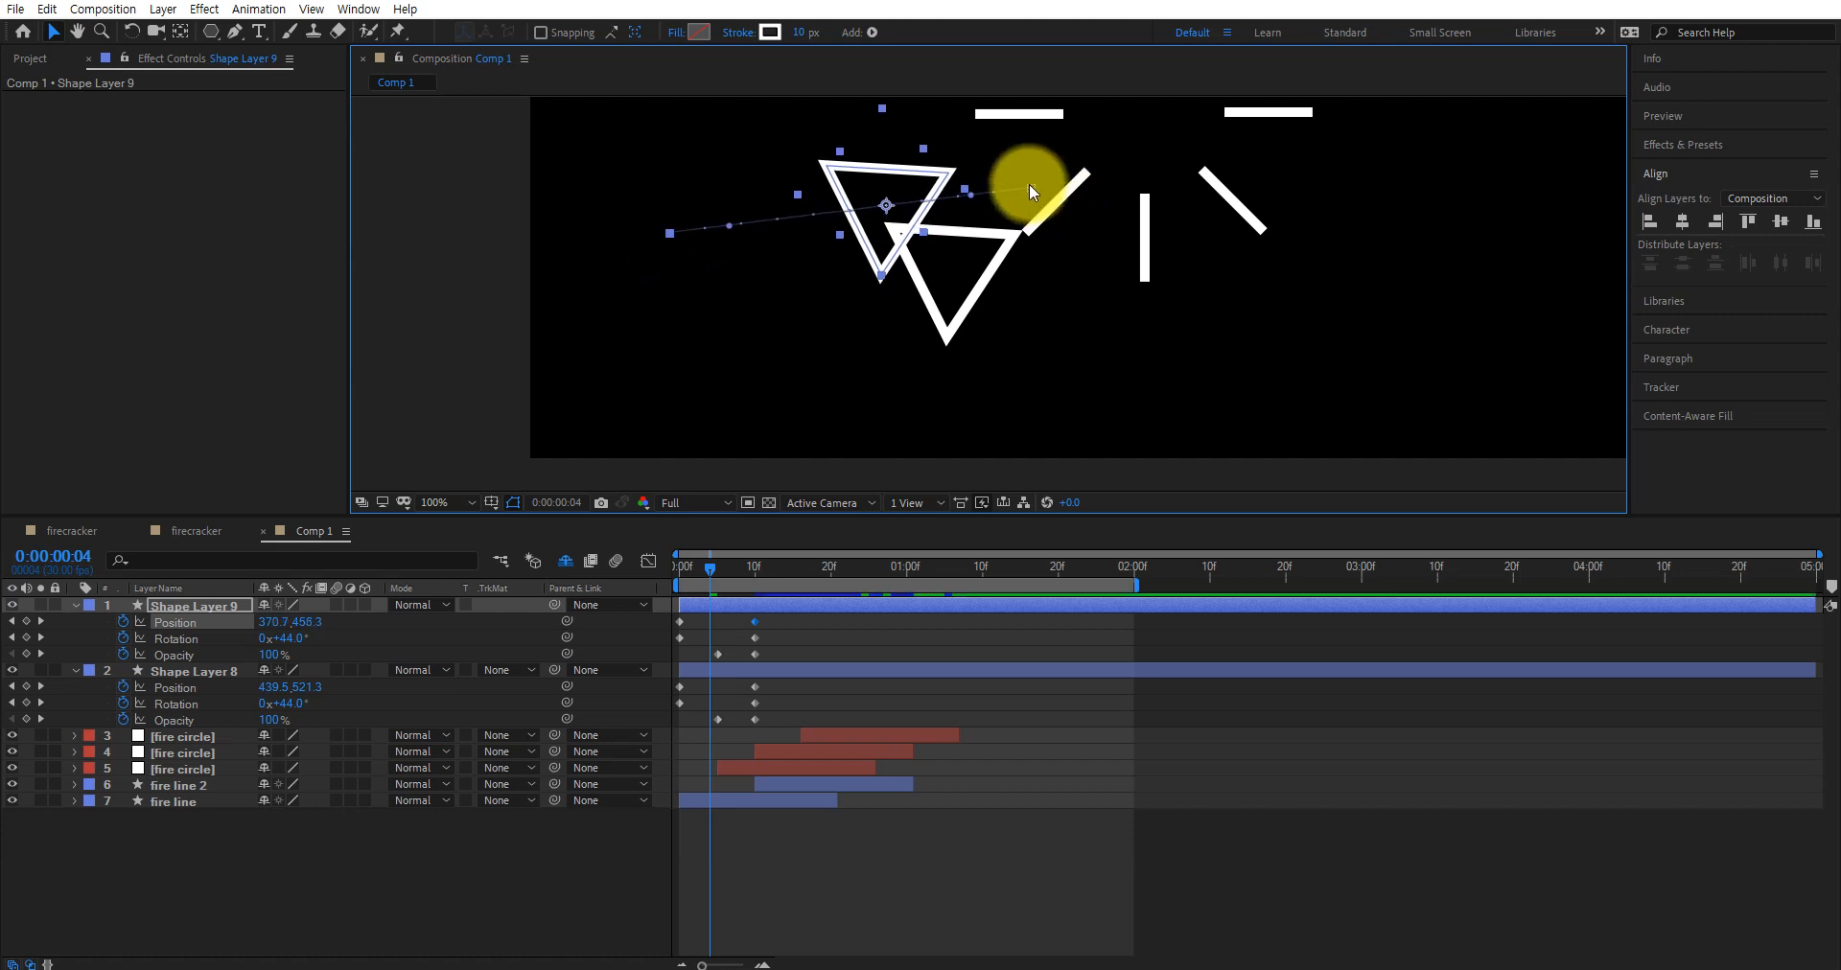
drag(1030, 188, 1029, 205)
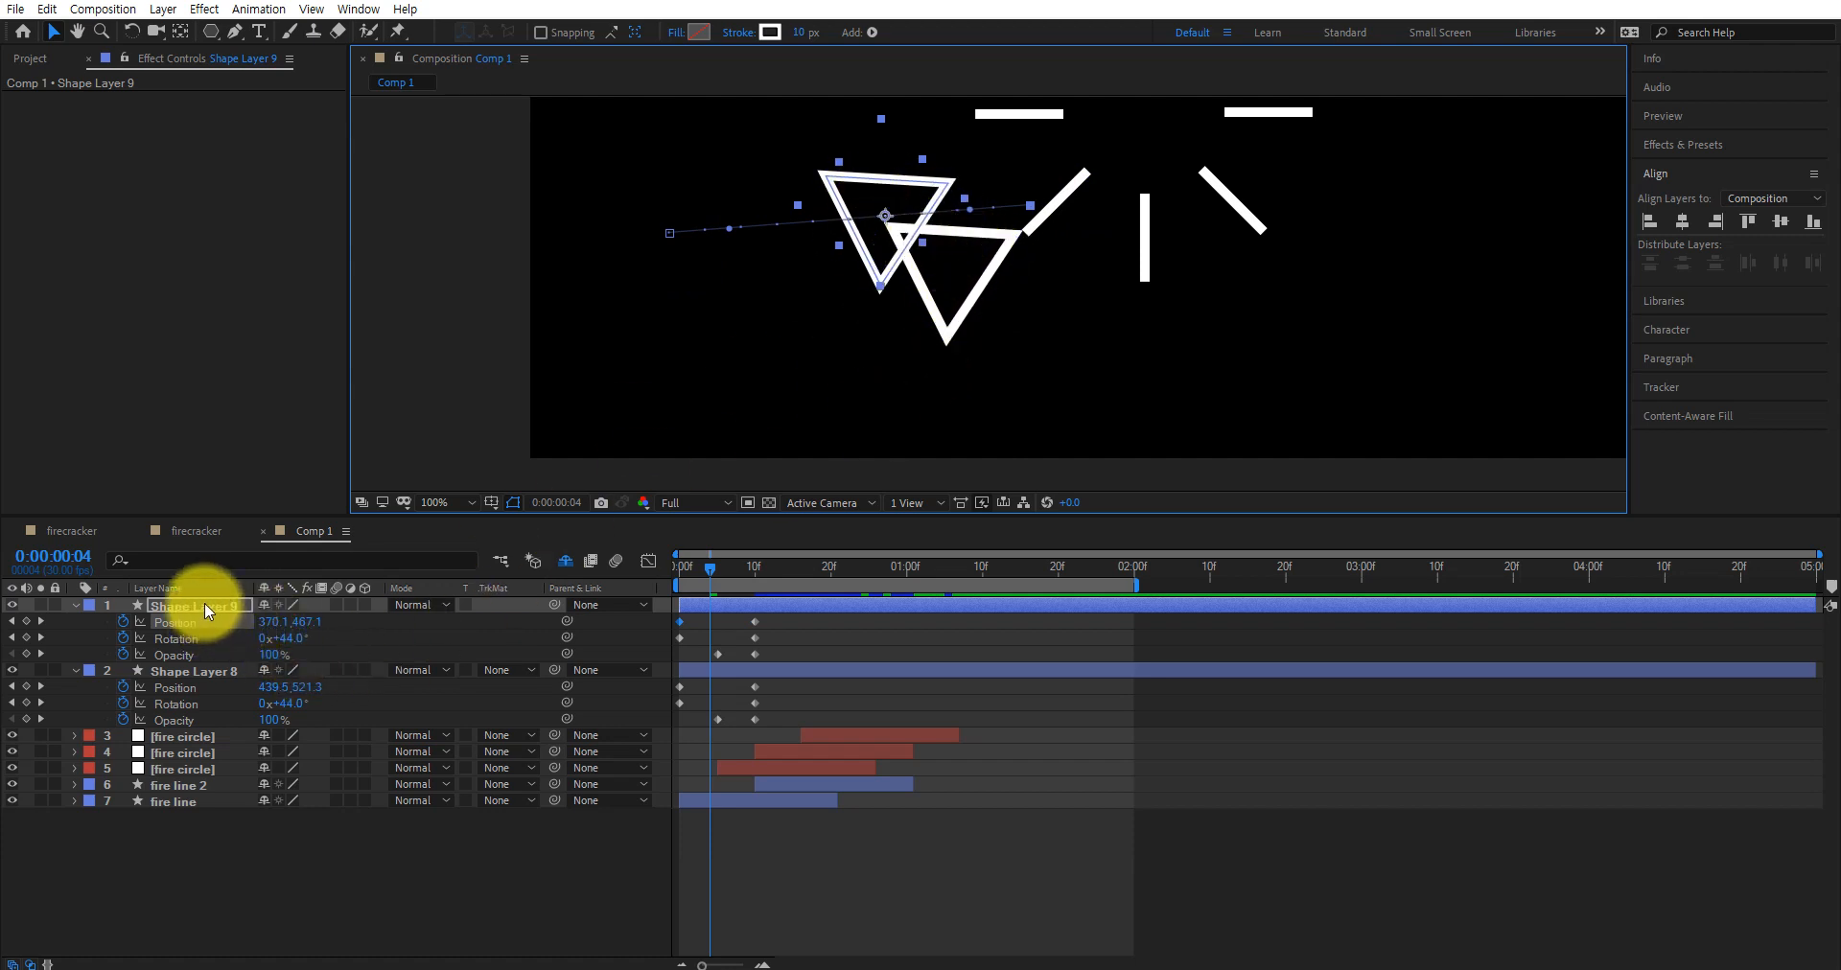
Scale Shape Layer 9 to 54% and set its rotation keyframe at frame 10 to -103°
key(shift+s)
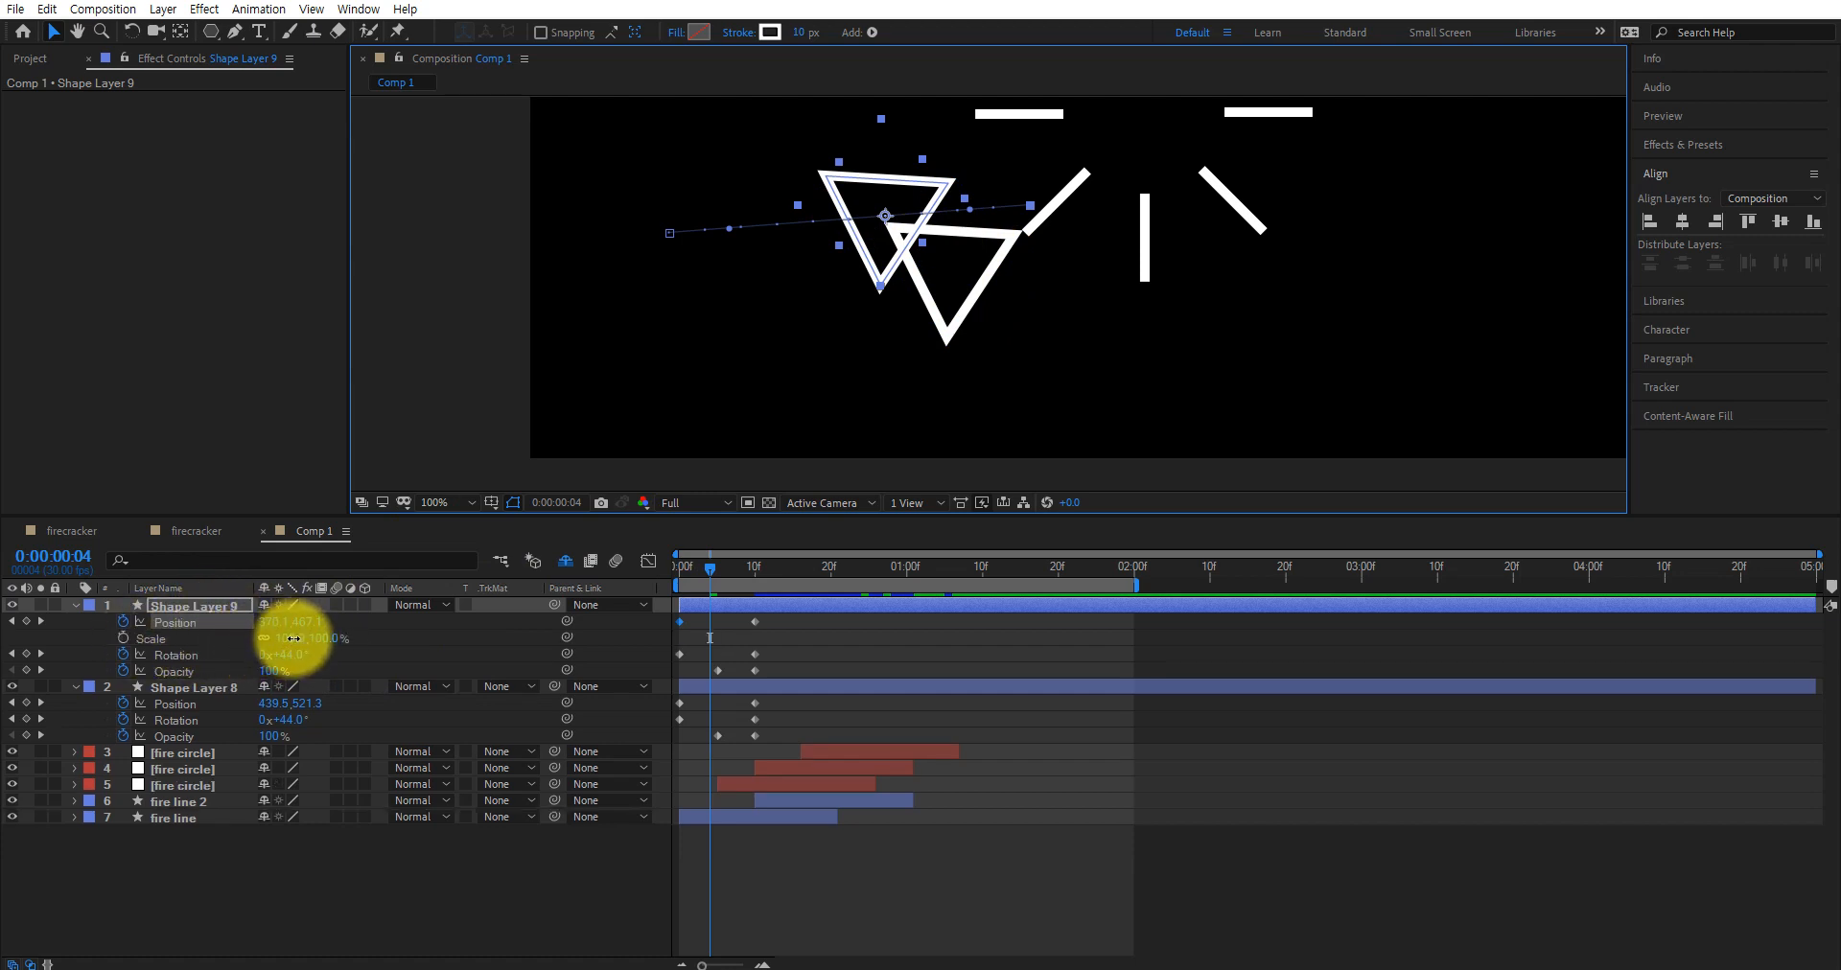
drag(293, 639, 254, 645)
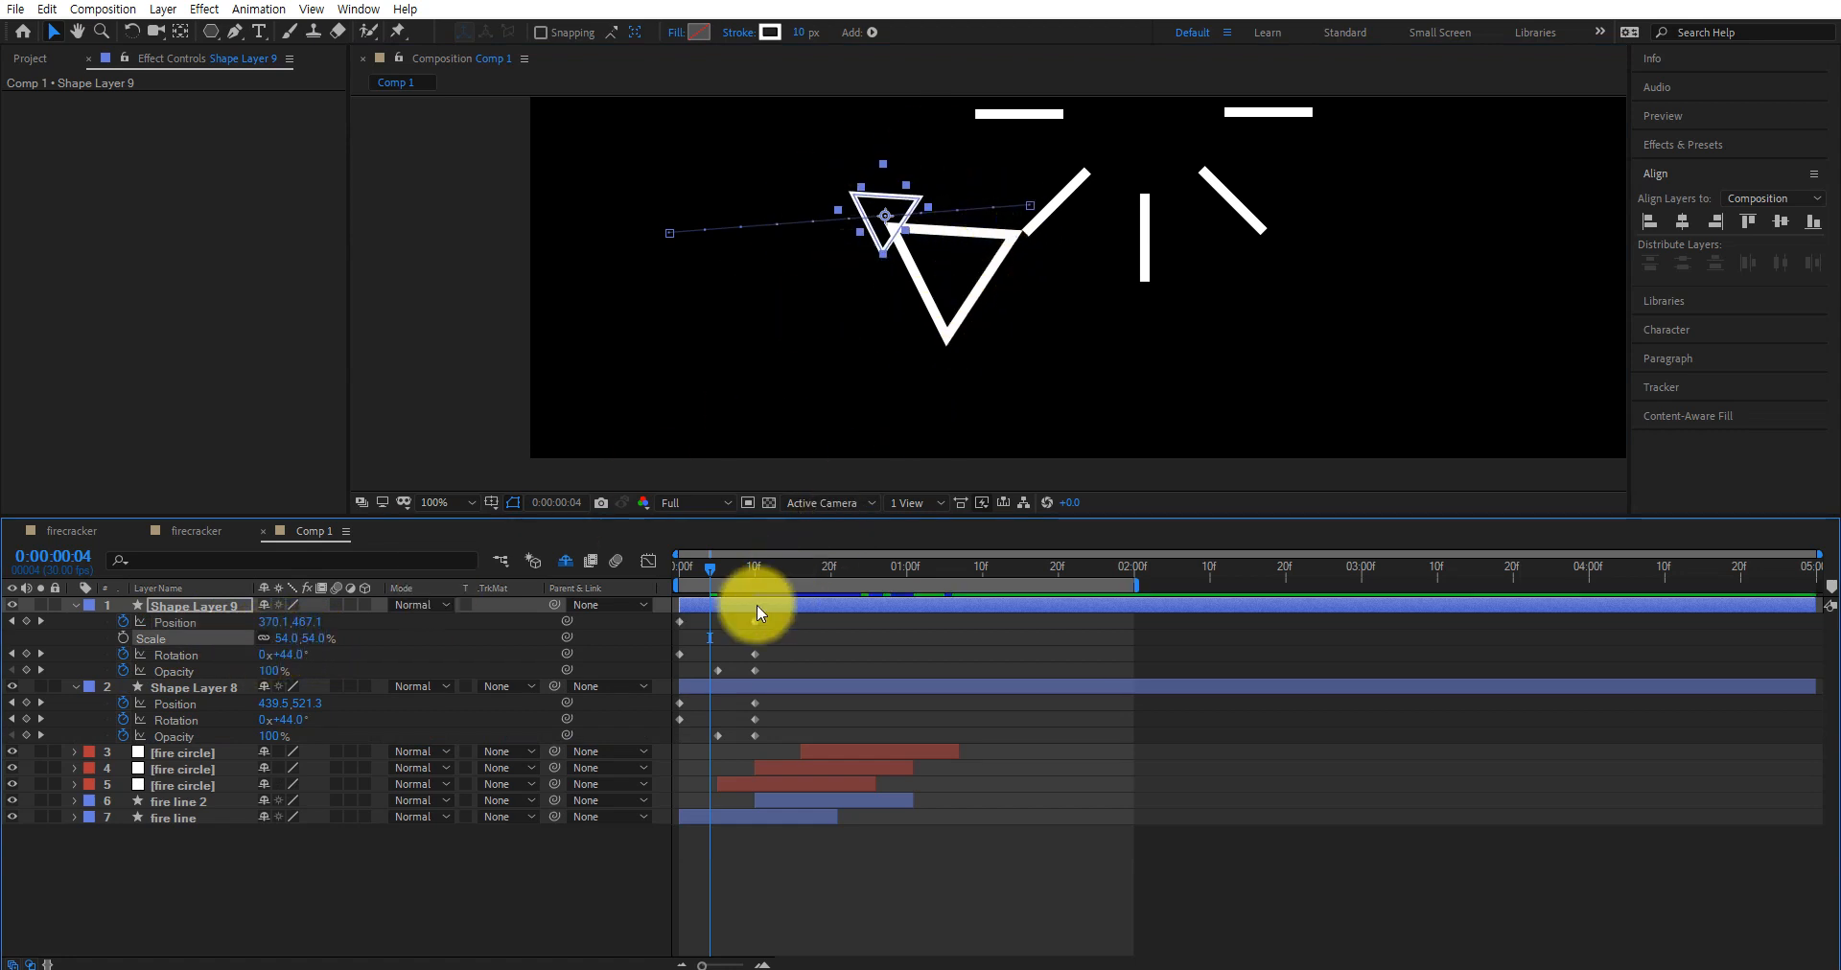
drag(708, 572, 757, 567)
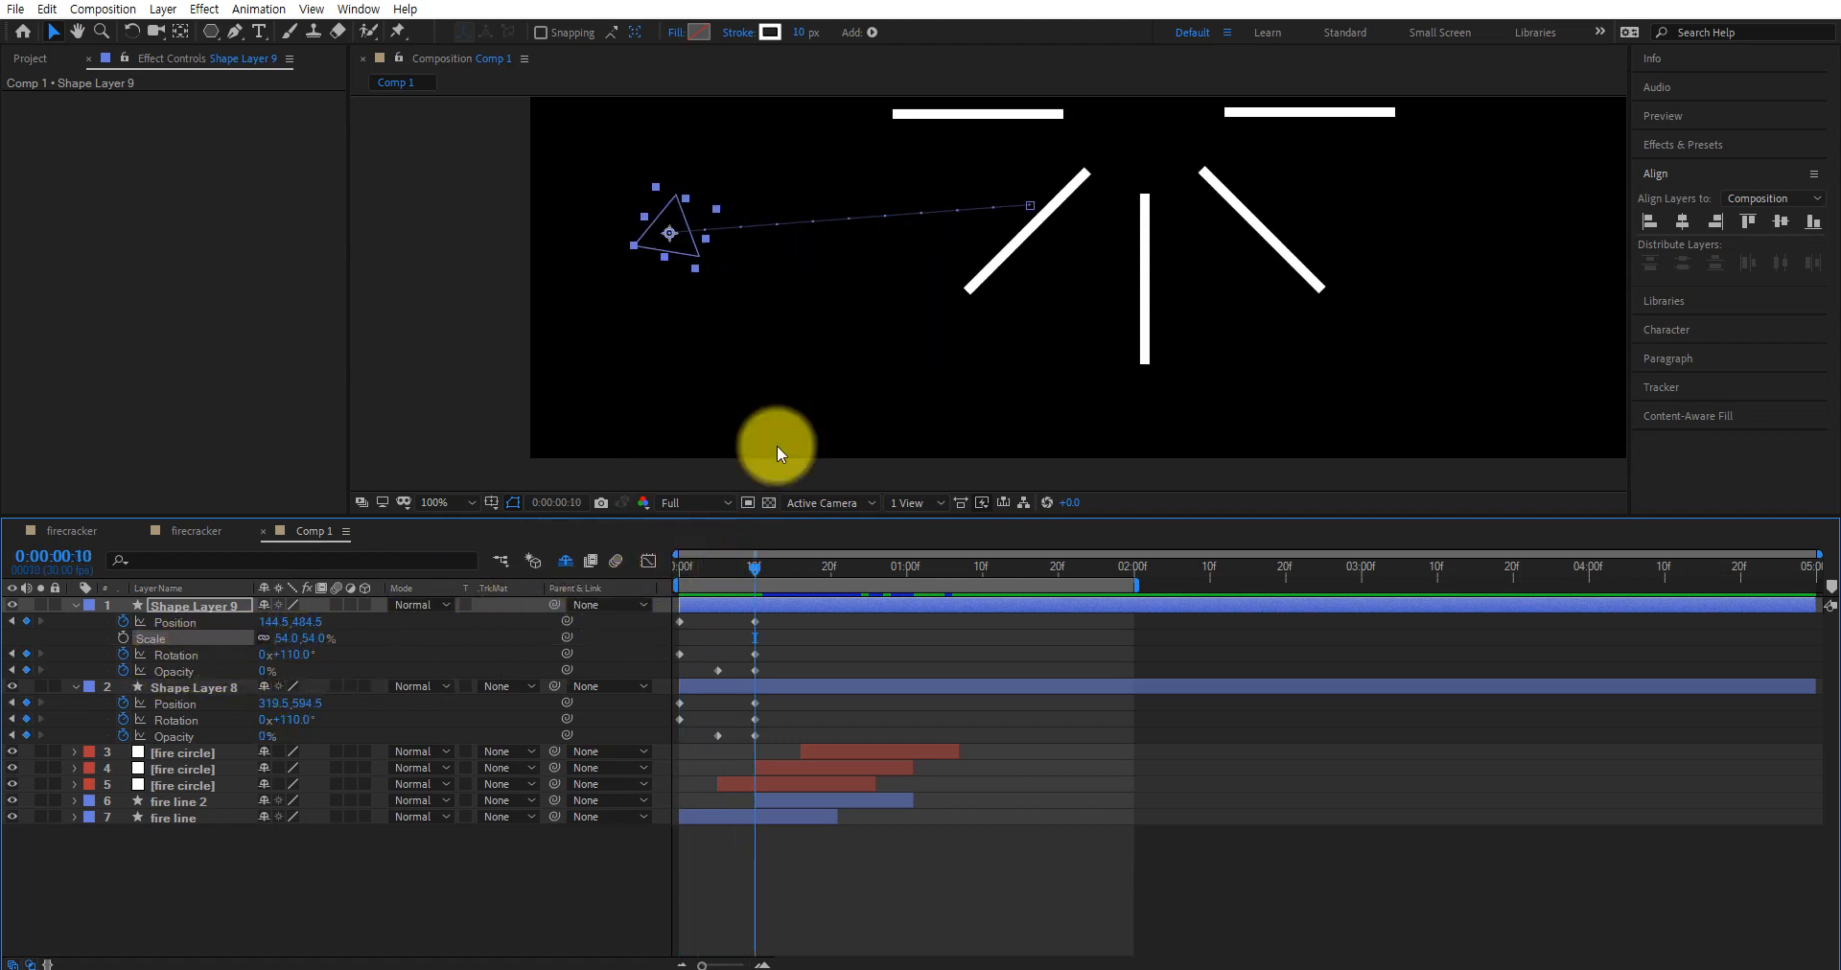
drag(318, 658, 86, 649)
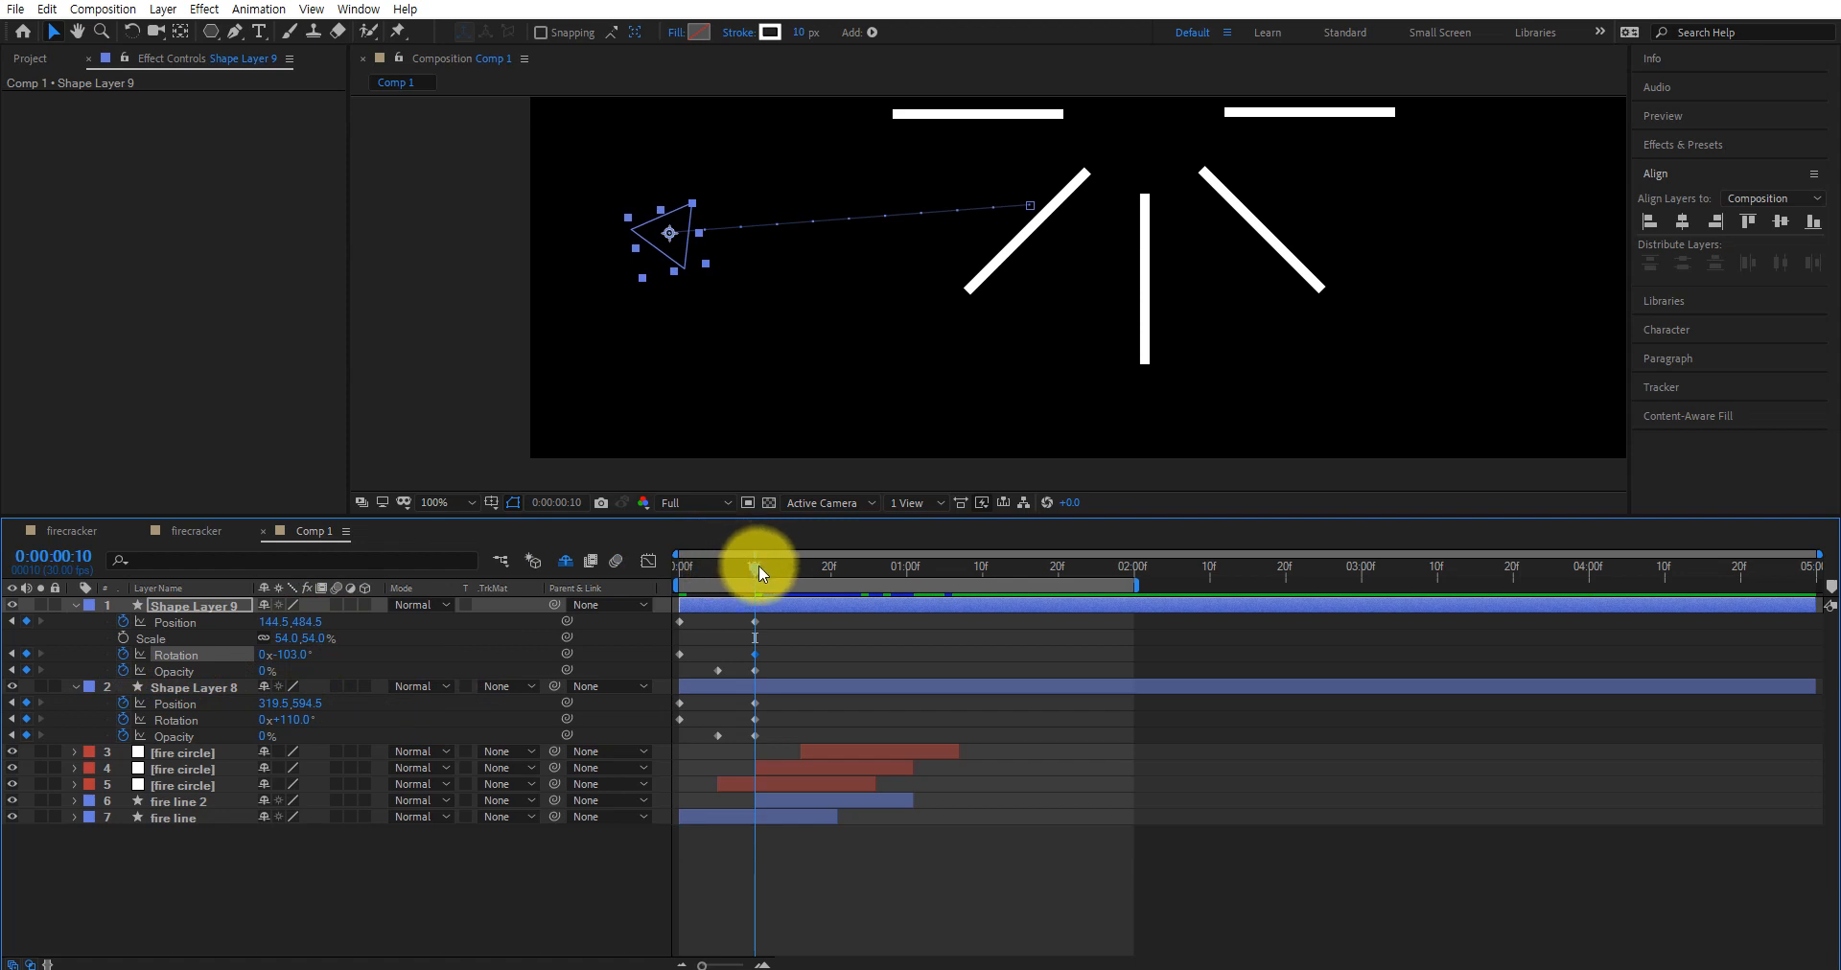
drag(755, 565, 737, 661)
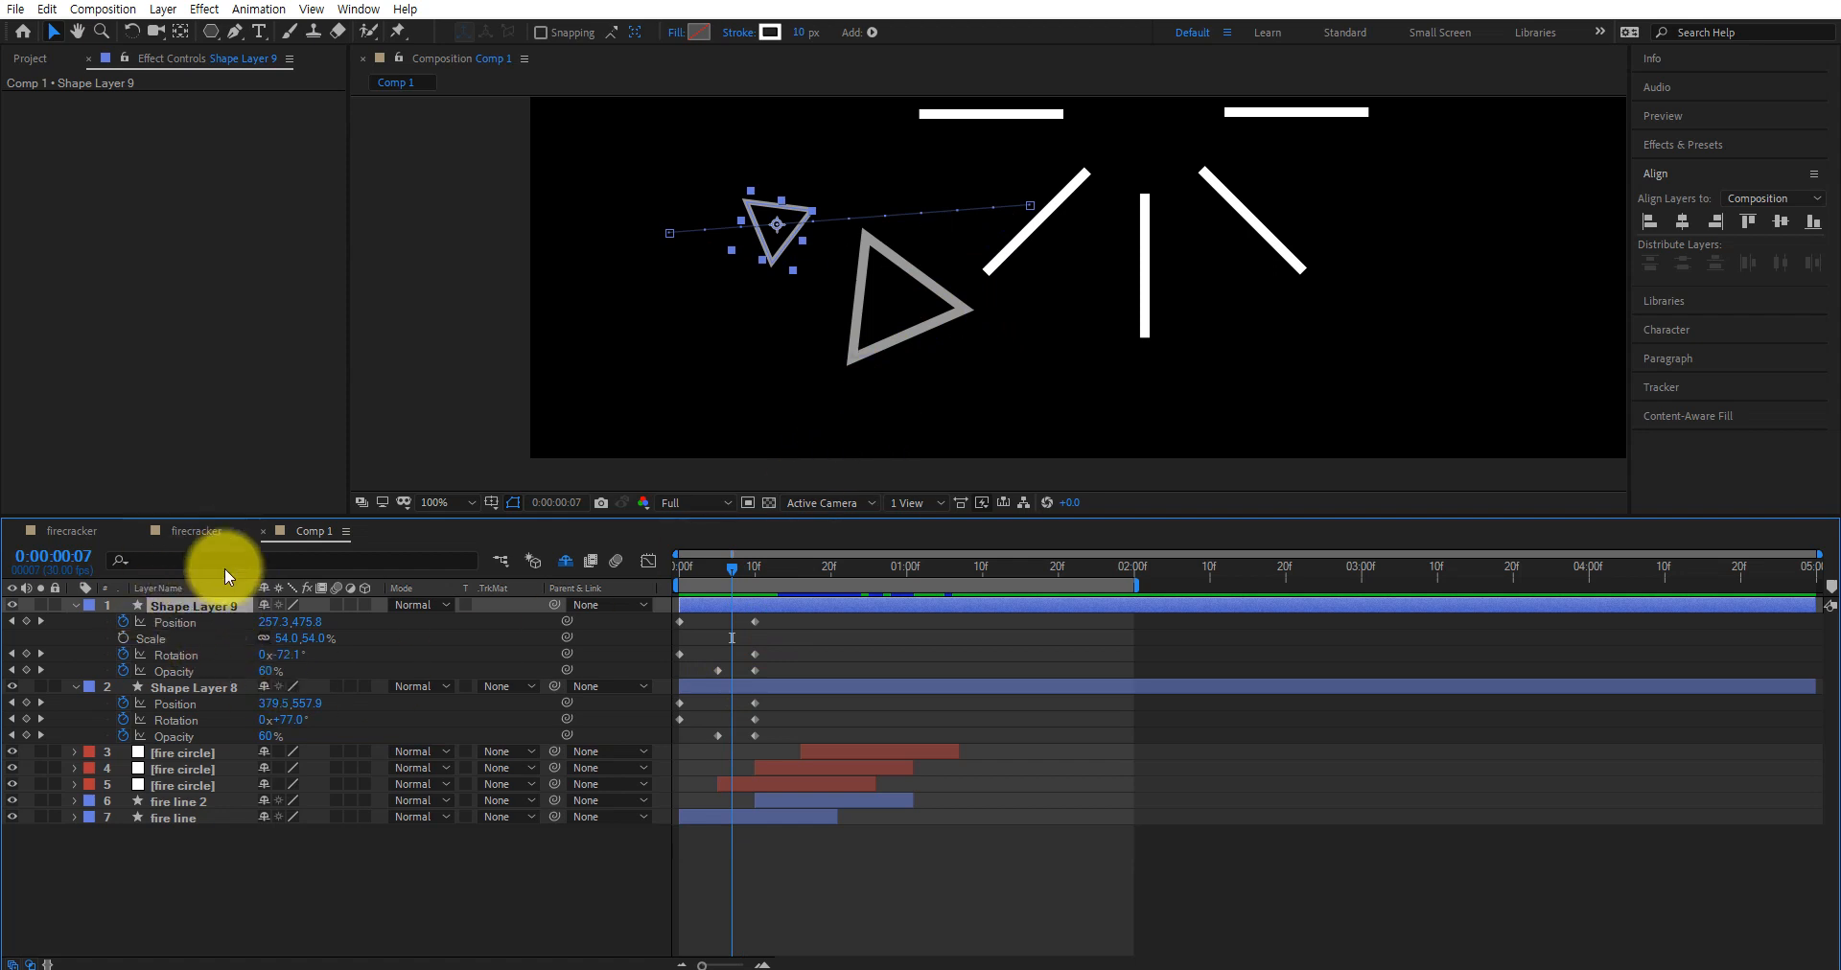
Duplicate Shape Layer 9 and reveal the copy's keyframed properties along with its scale
key(ctrl+d)
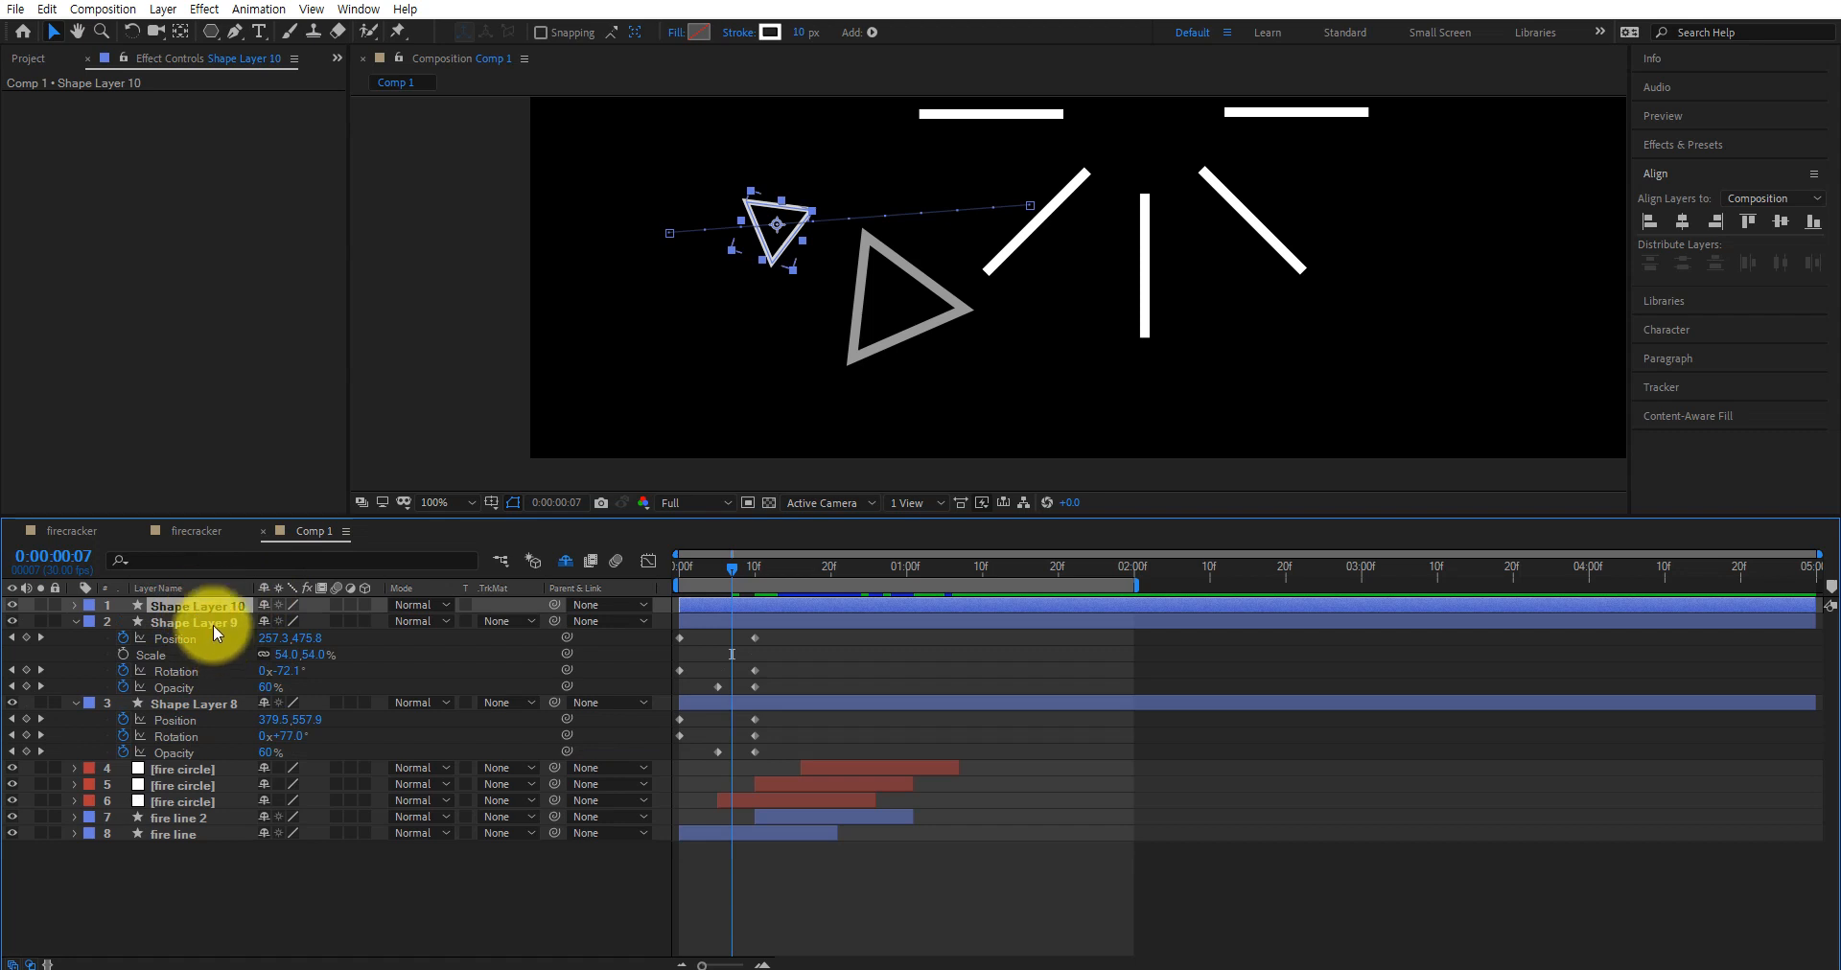
key(u)
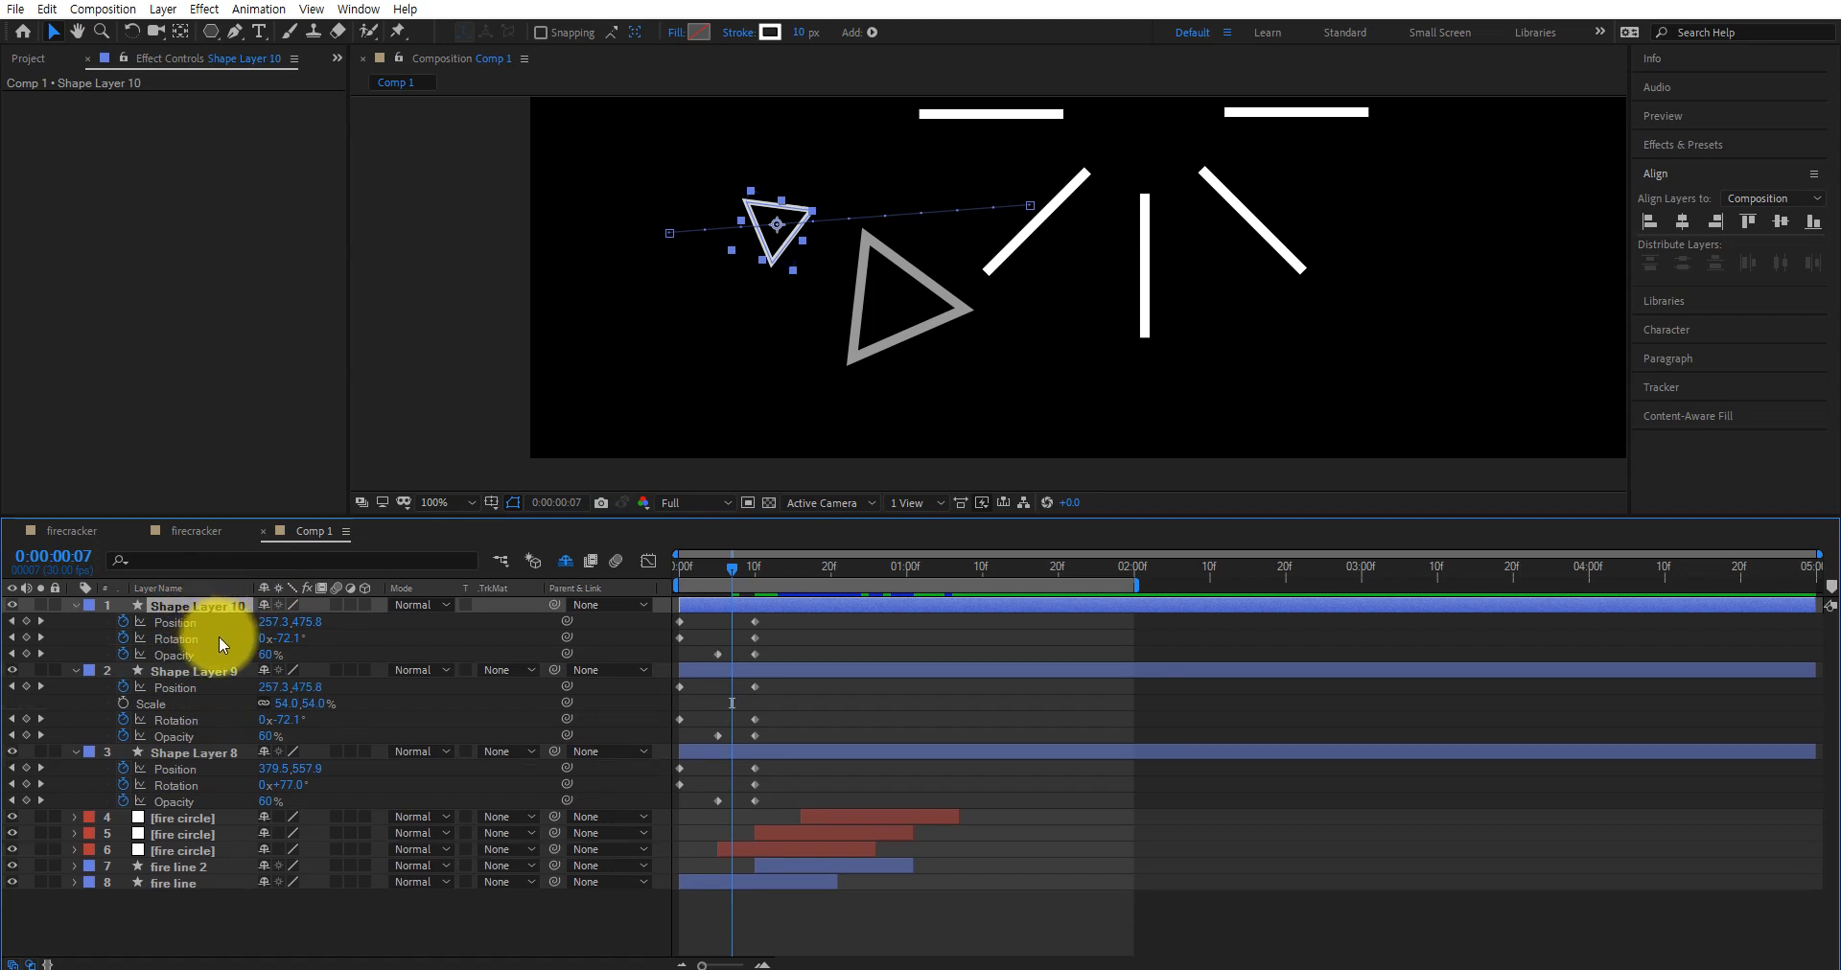
key(shift+s)
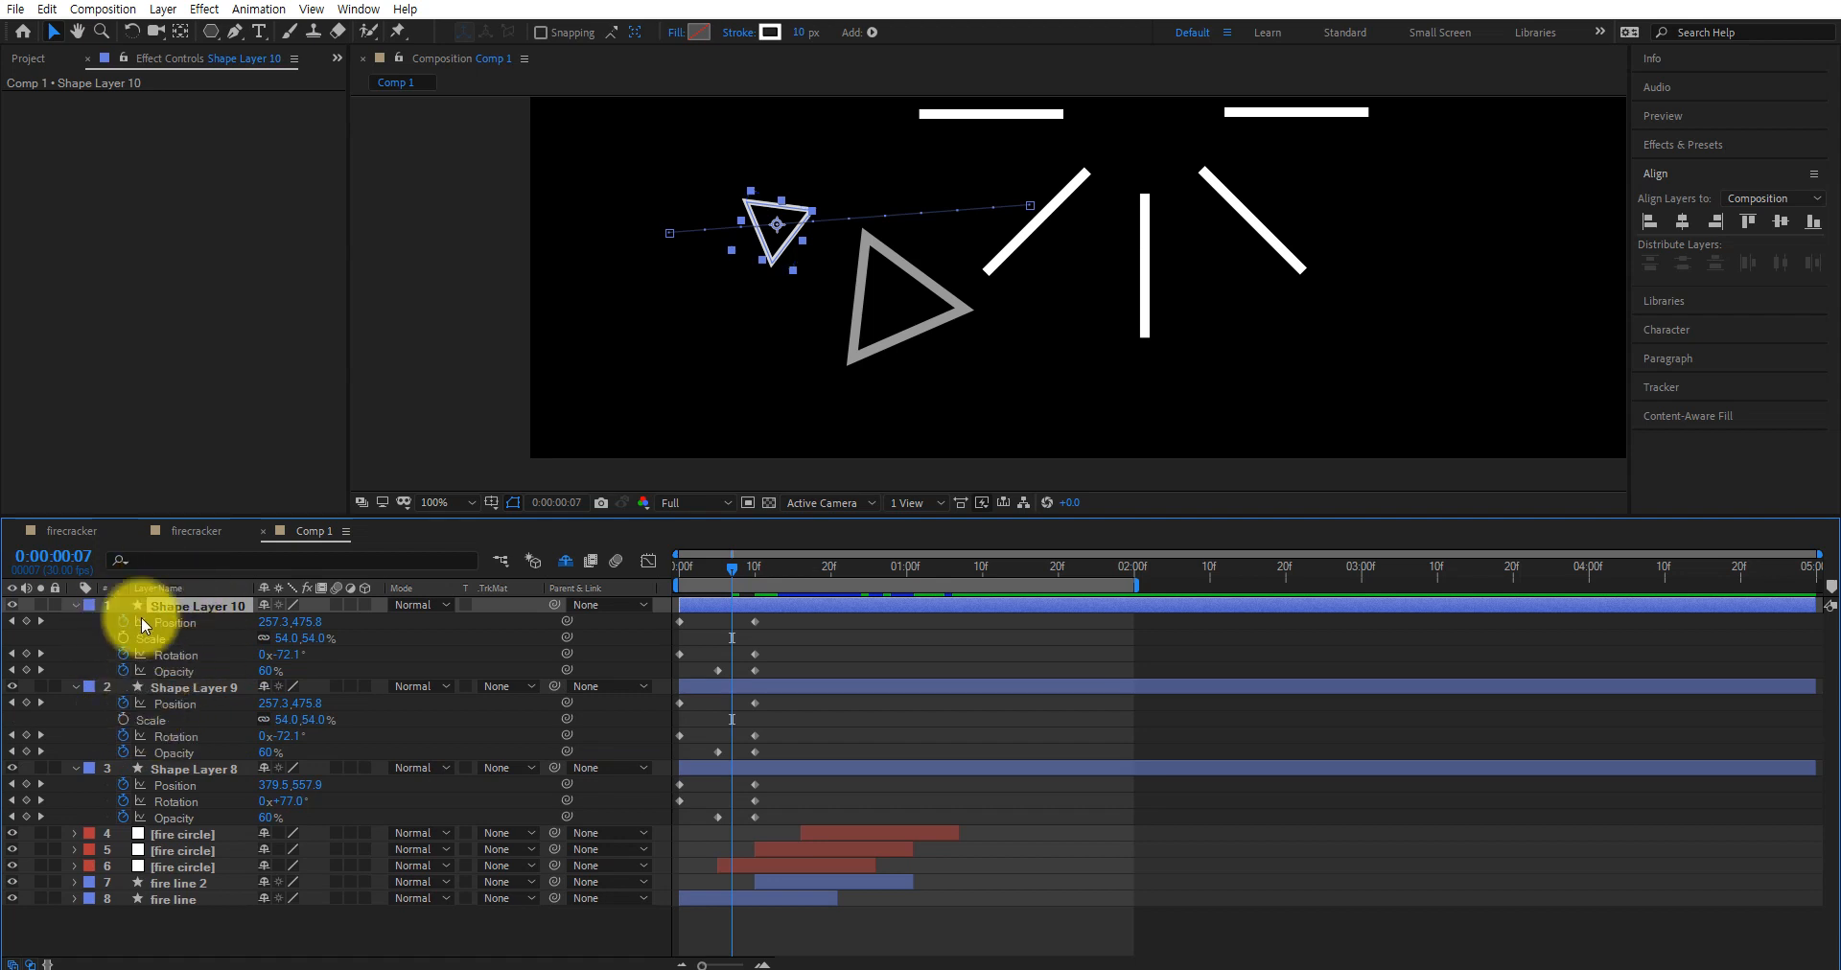
Reshape Shape Layer 10's motion path so it starts at about 532.5, 485.5 and ends at about 457.5, 679.5
drag(733, 566, 721, 573)
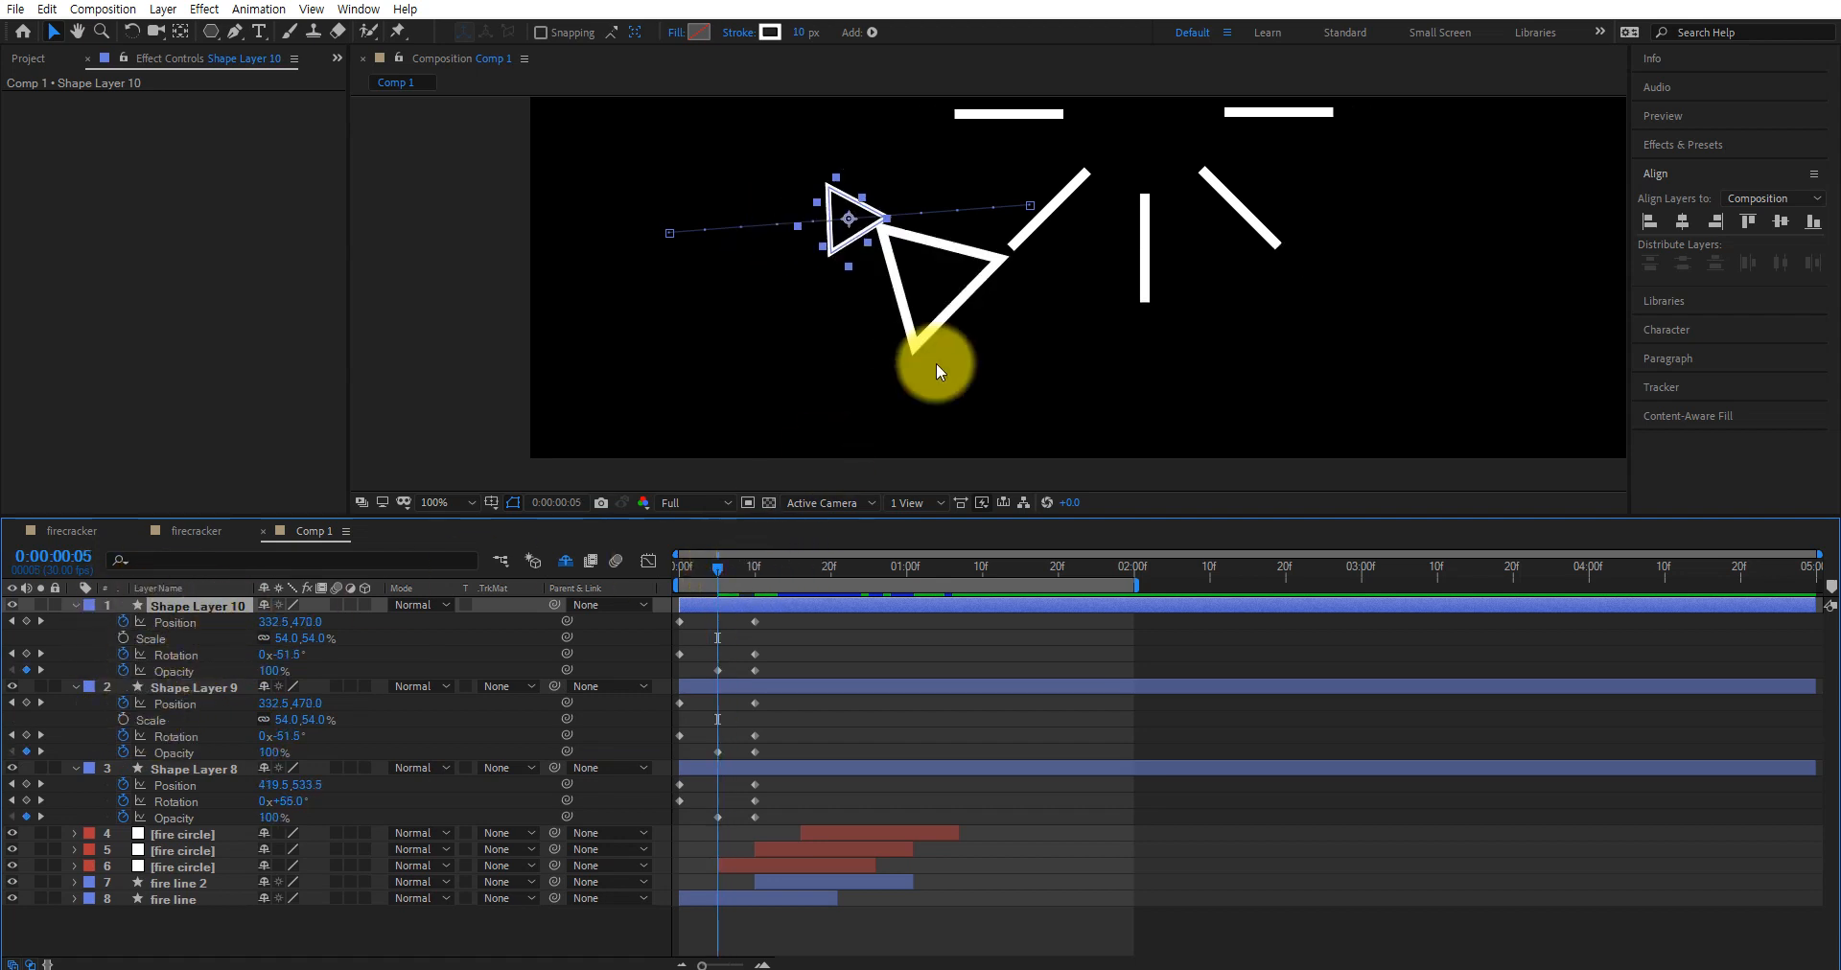
mouse_move(1033, 210)
mouse_down()
mouse_move(1018, 209)
mouse_move(1041, 232)
mouse_up()
drag(670, 233, 969, 420)
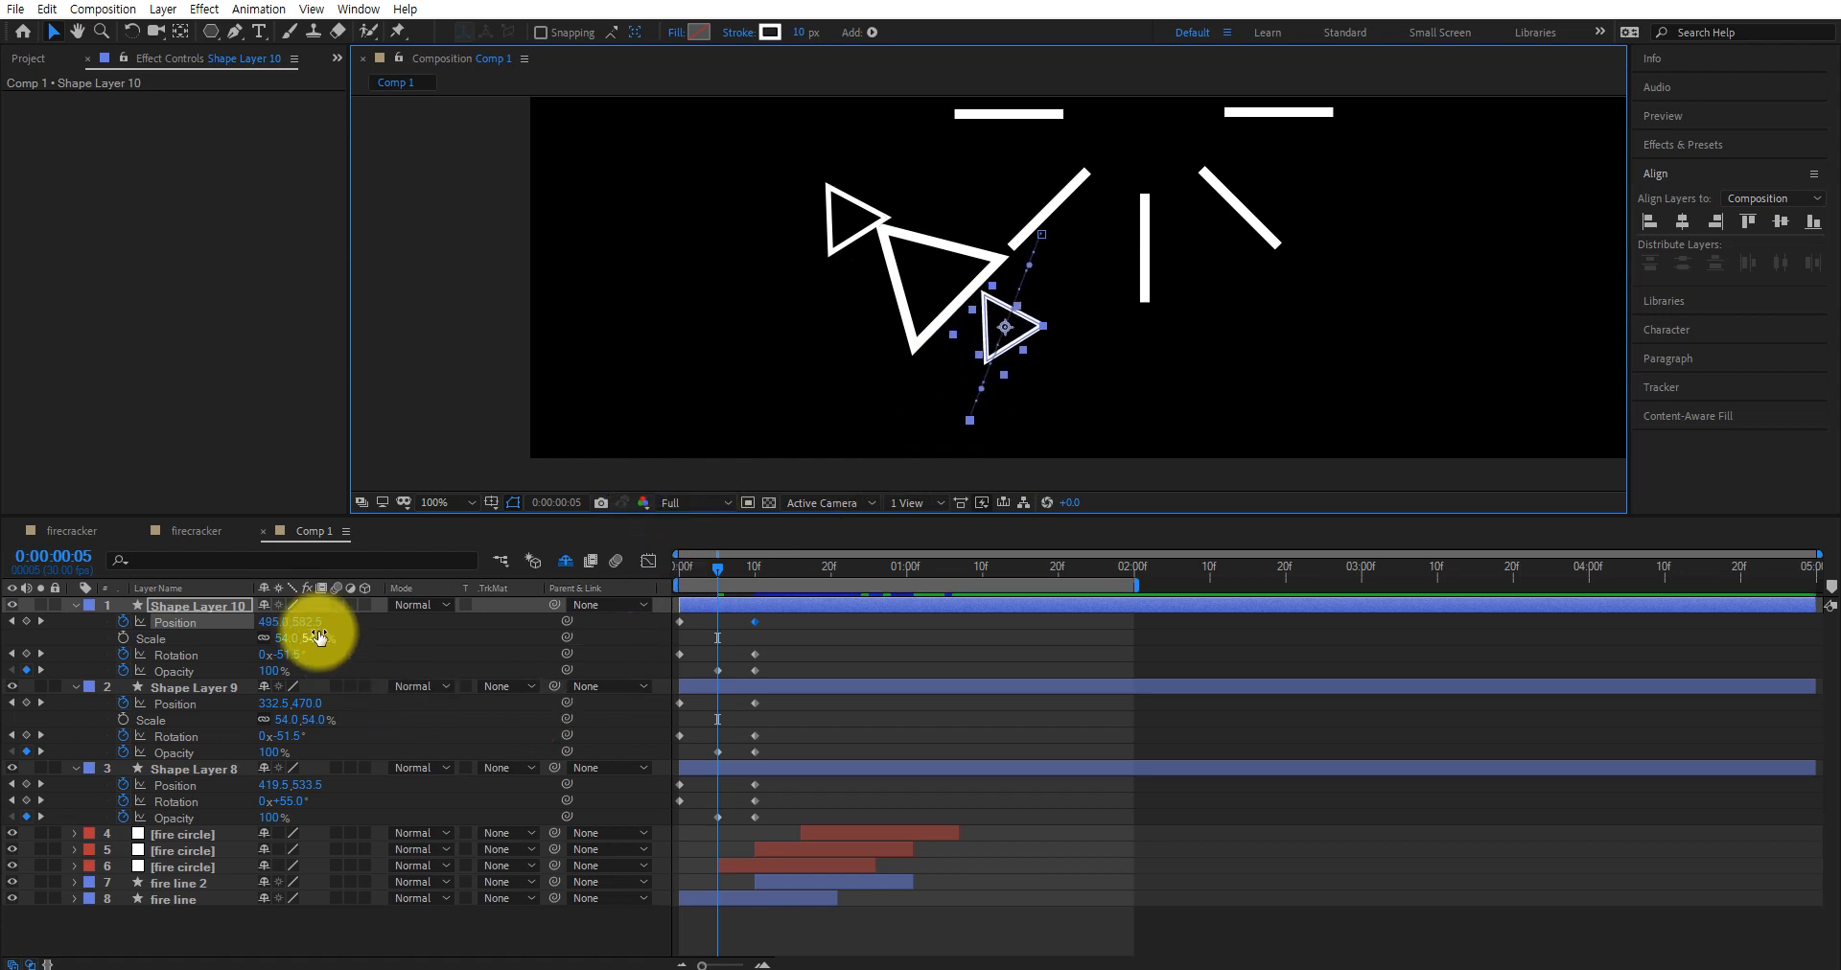
Scale Shape Layer 10 to 35% and set its rotation keyframe at frame 10 to 49°
drag(280, 639, 274, 640)
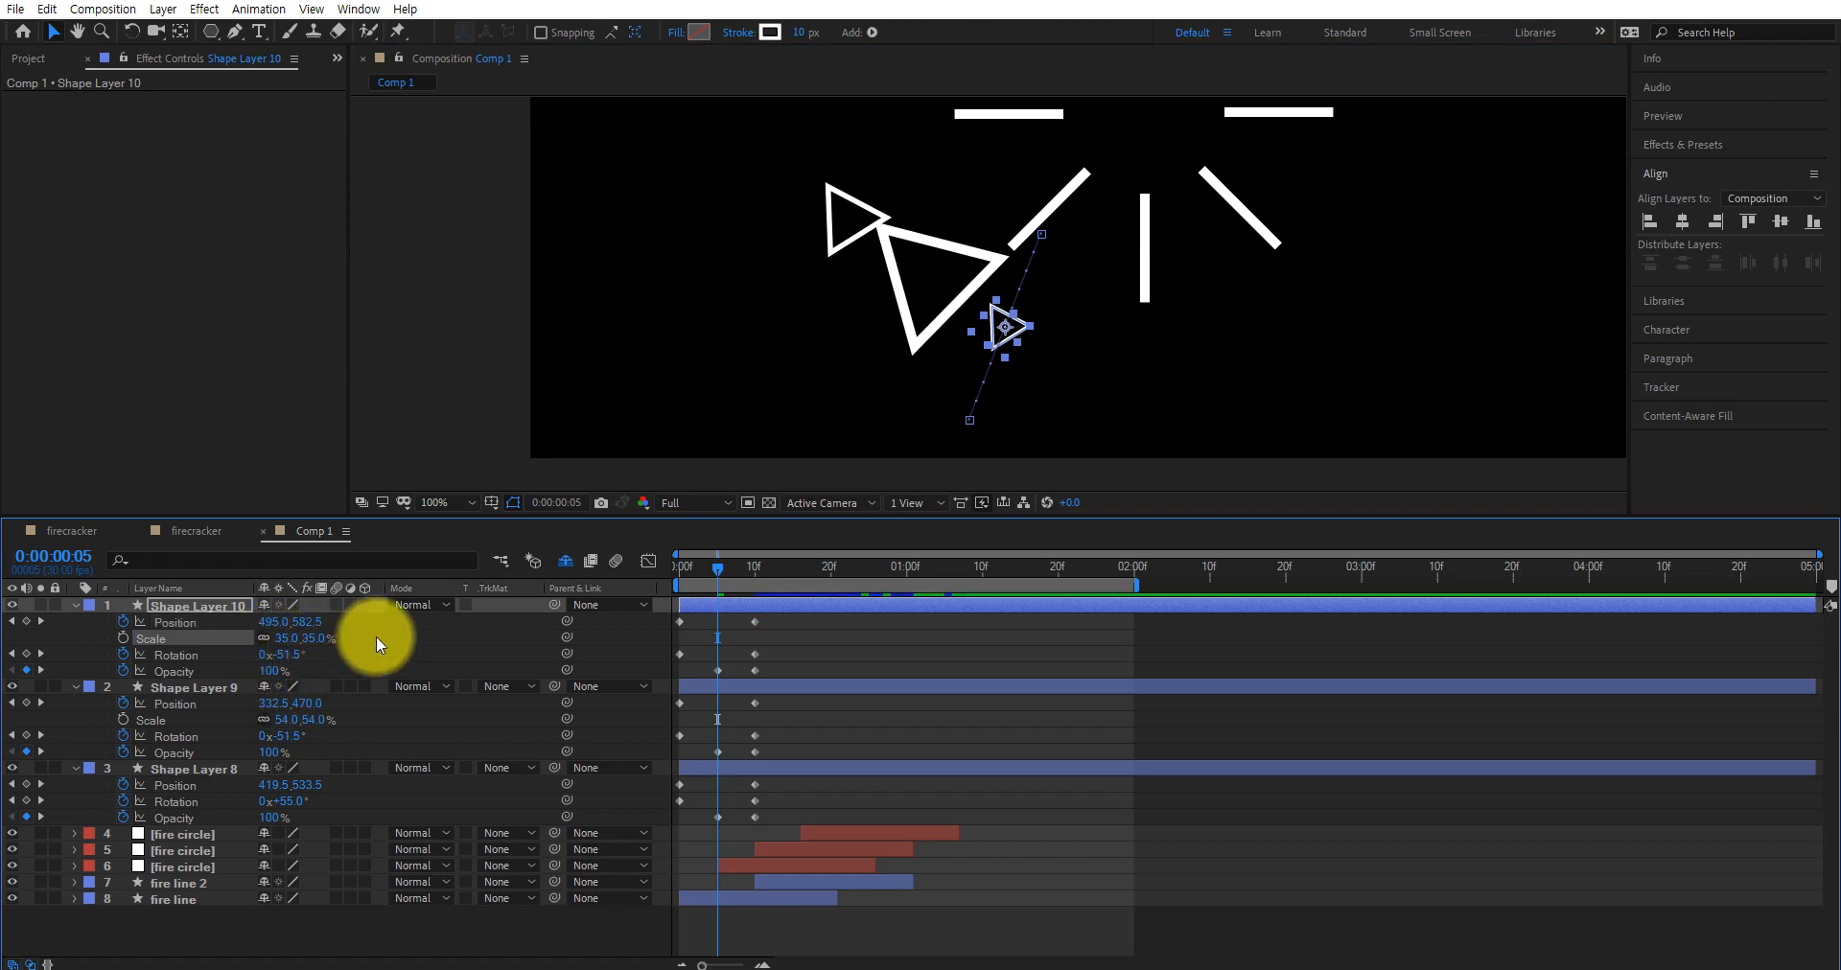
drag(717, 568, 755, 569)
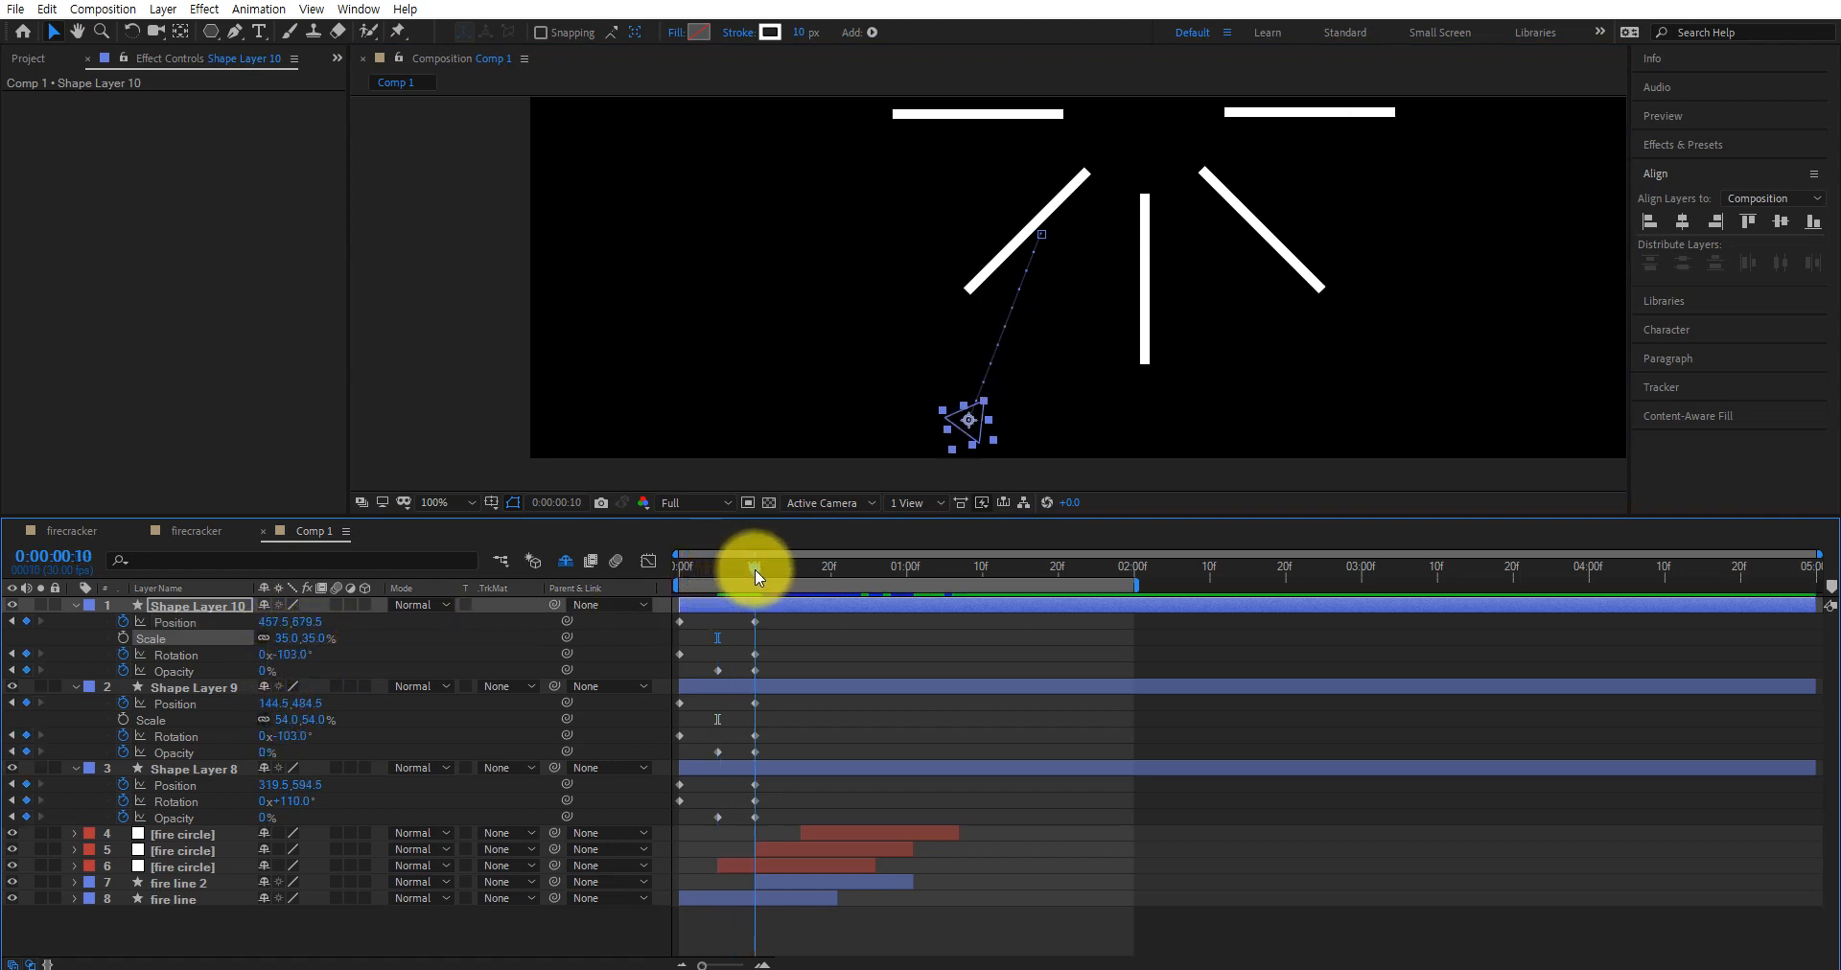
drag(278, 653, 478, 685)
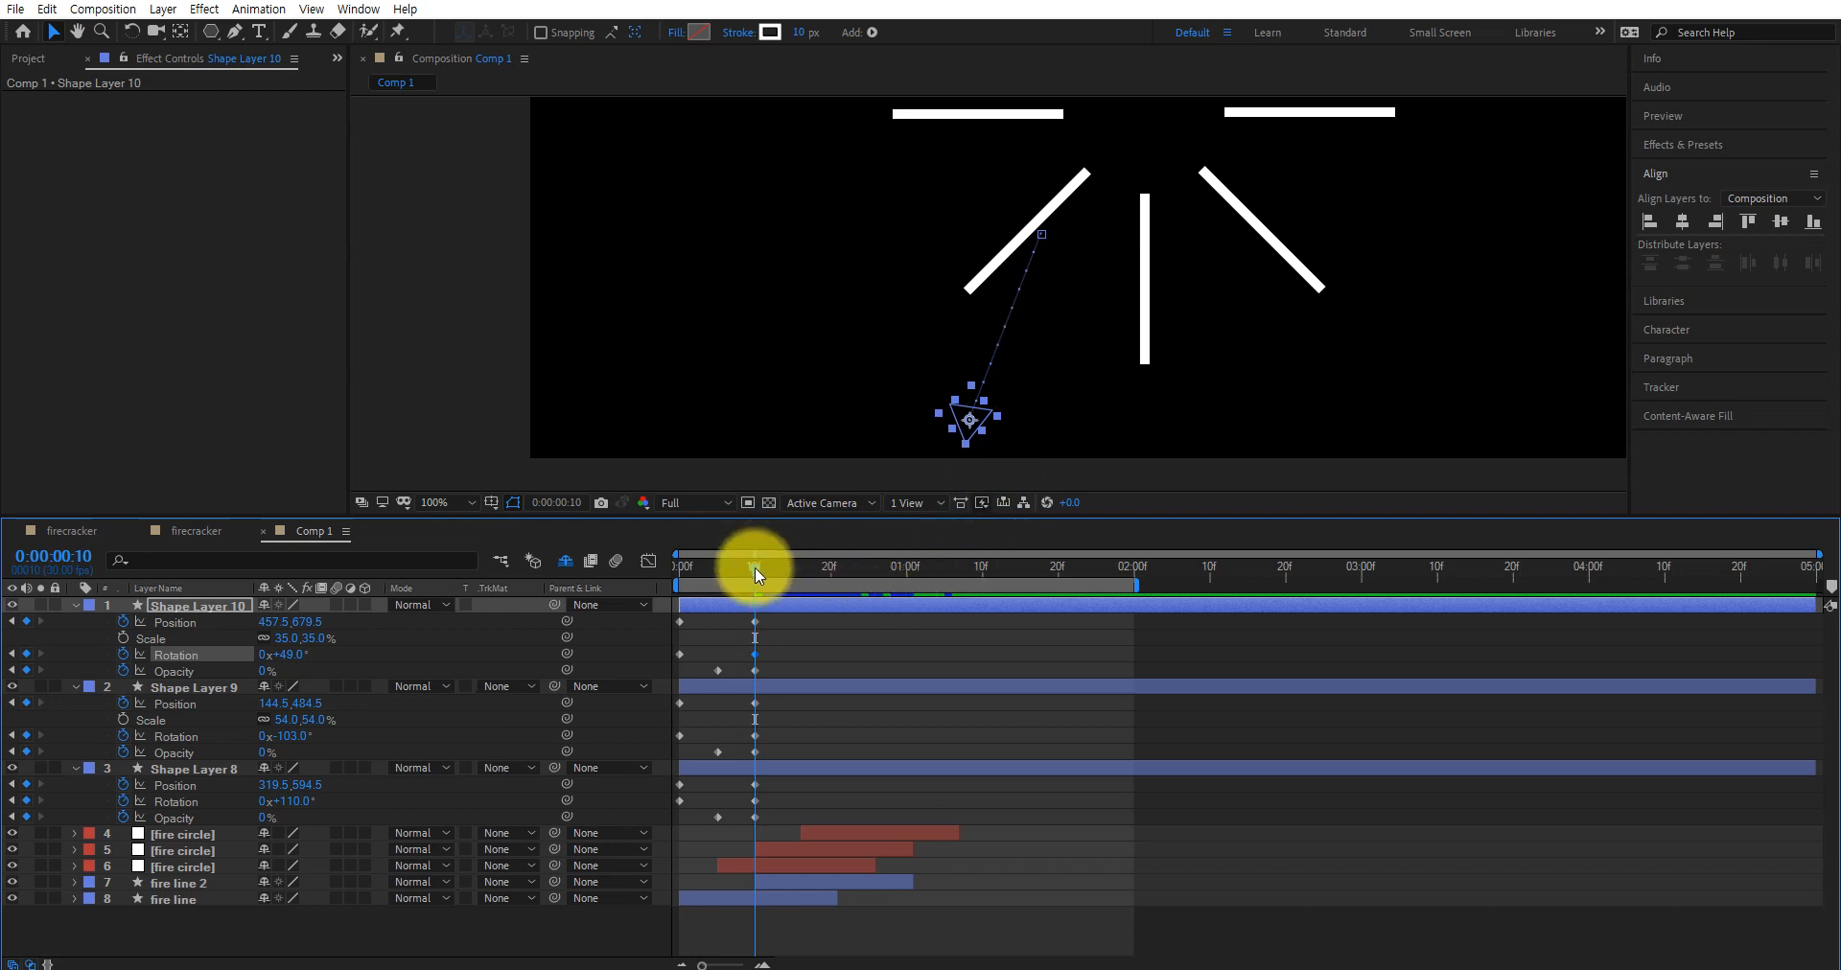
Hide the mask and shape paths in the composition view and review the triangles' motion back to the first frame
drag(755, 568, 700, 604)
click(506, 503)
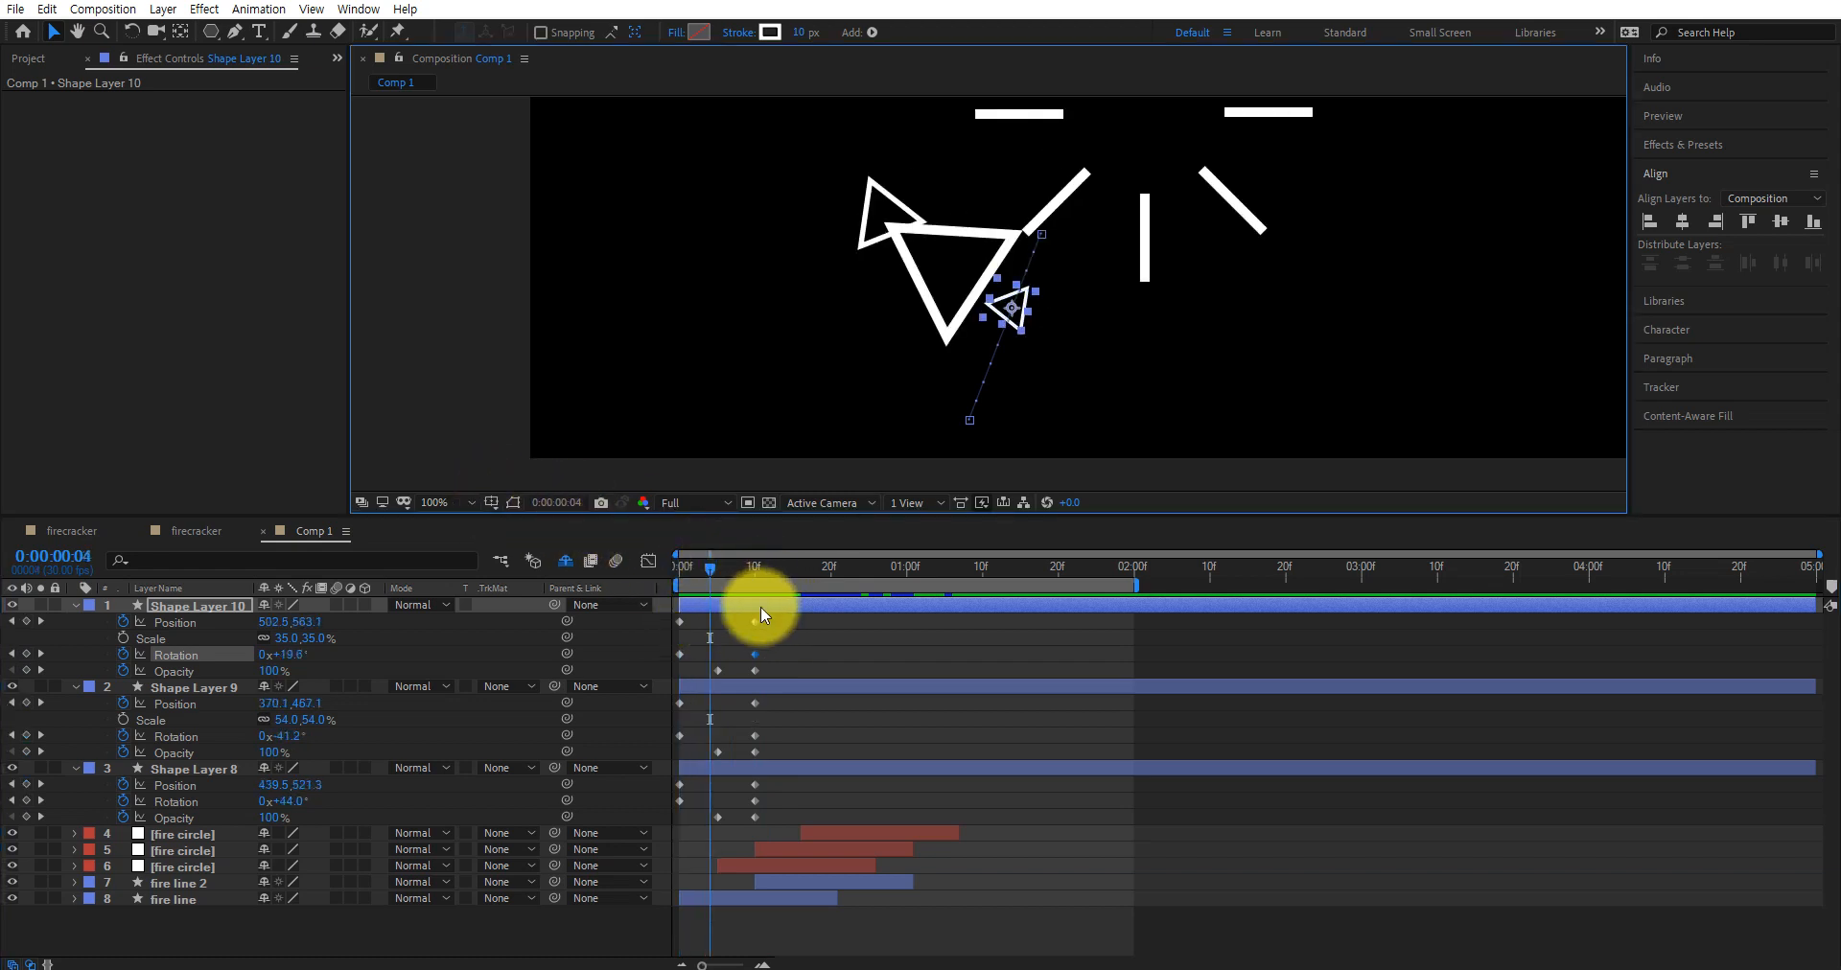
click(826, 632)
click(680, 566)
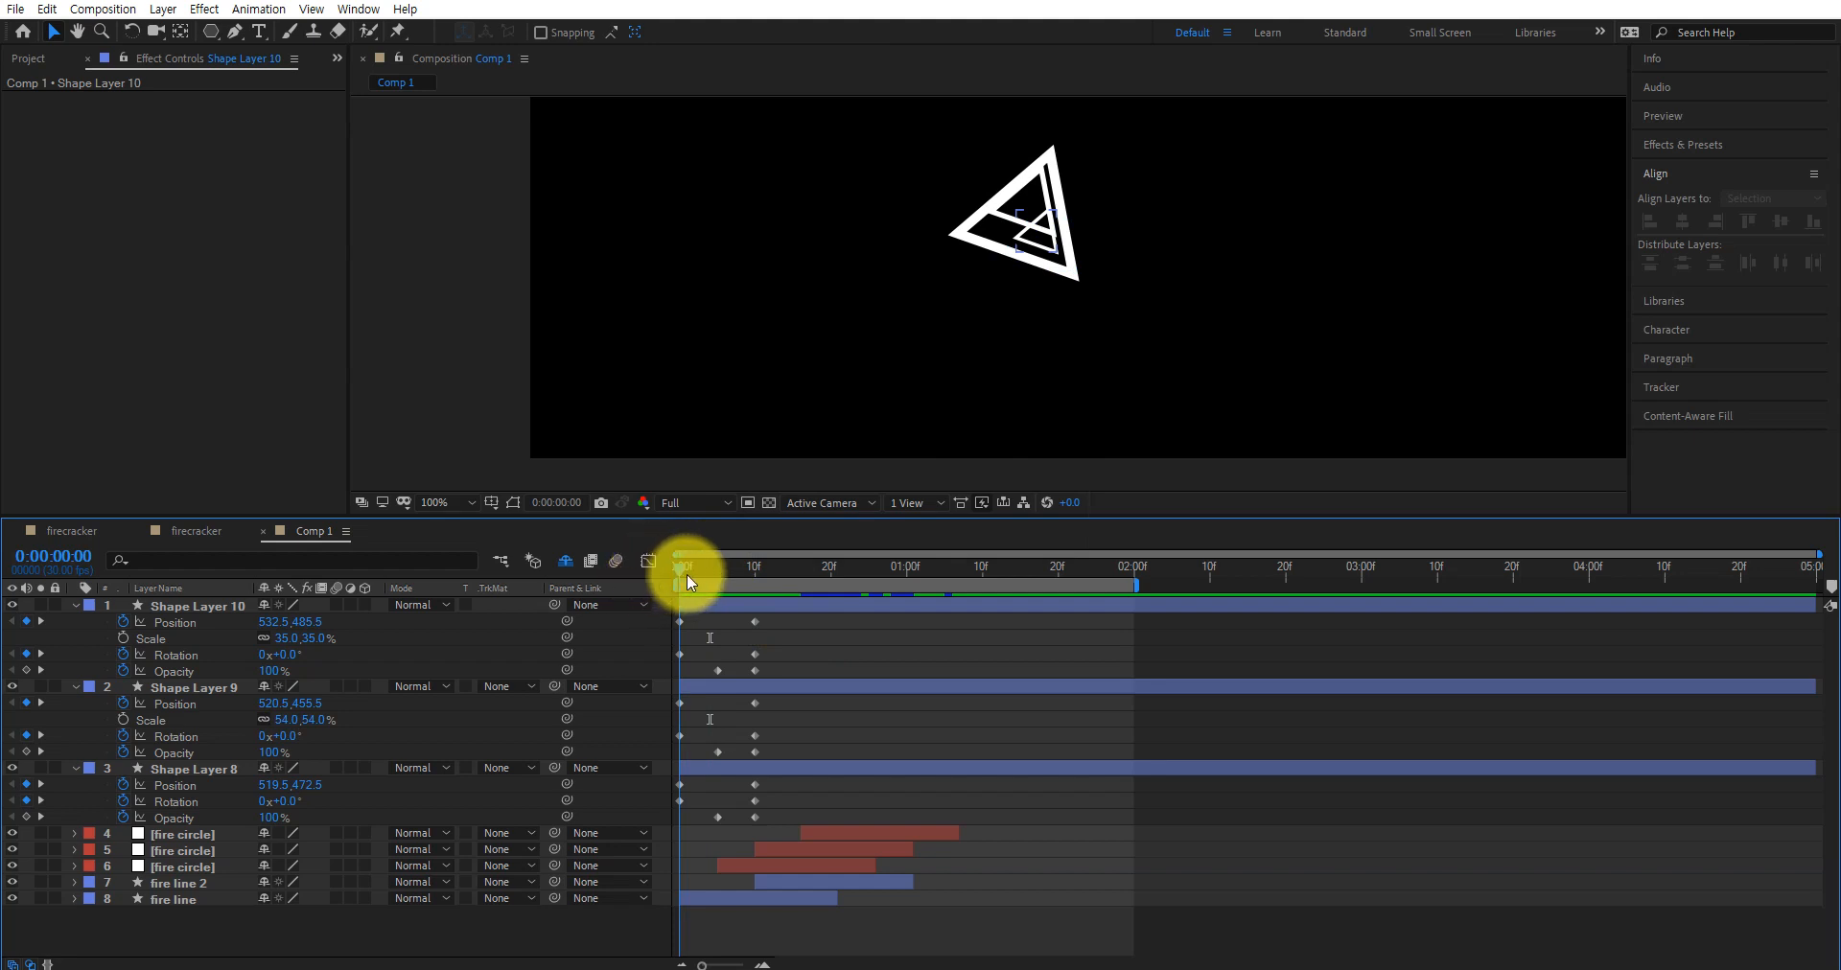
Set Shape Layer 10's rotation keyframe at frame 10 to 220°
drag(686, 573, 751, 595)
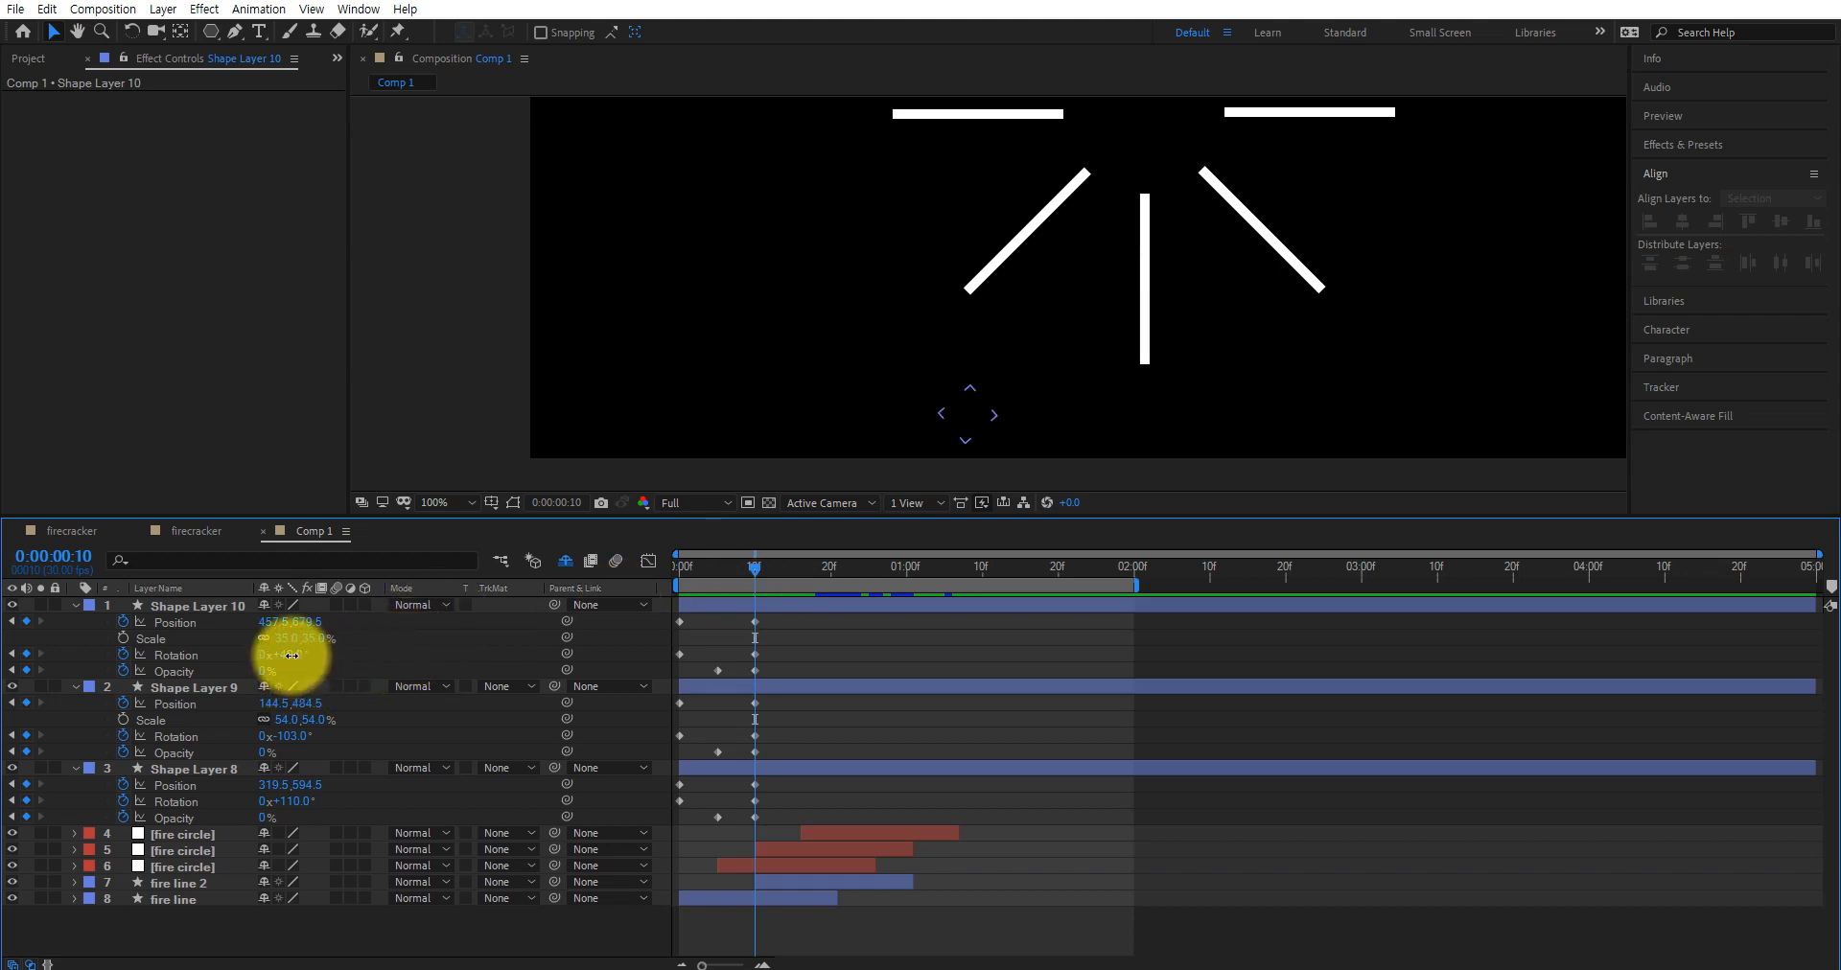
drag(291, 656, 459, 657)
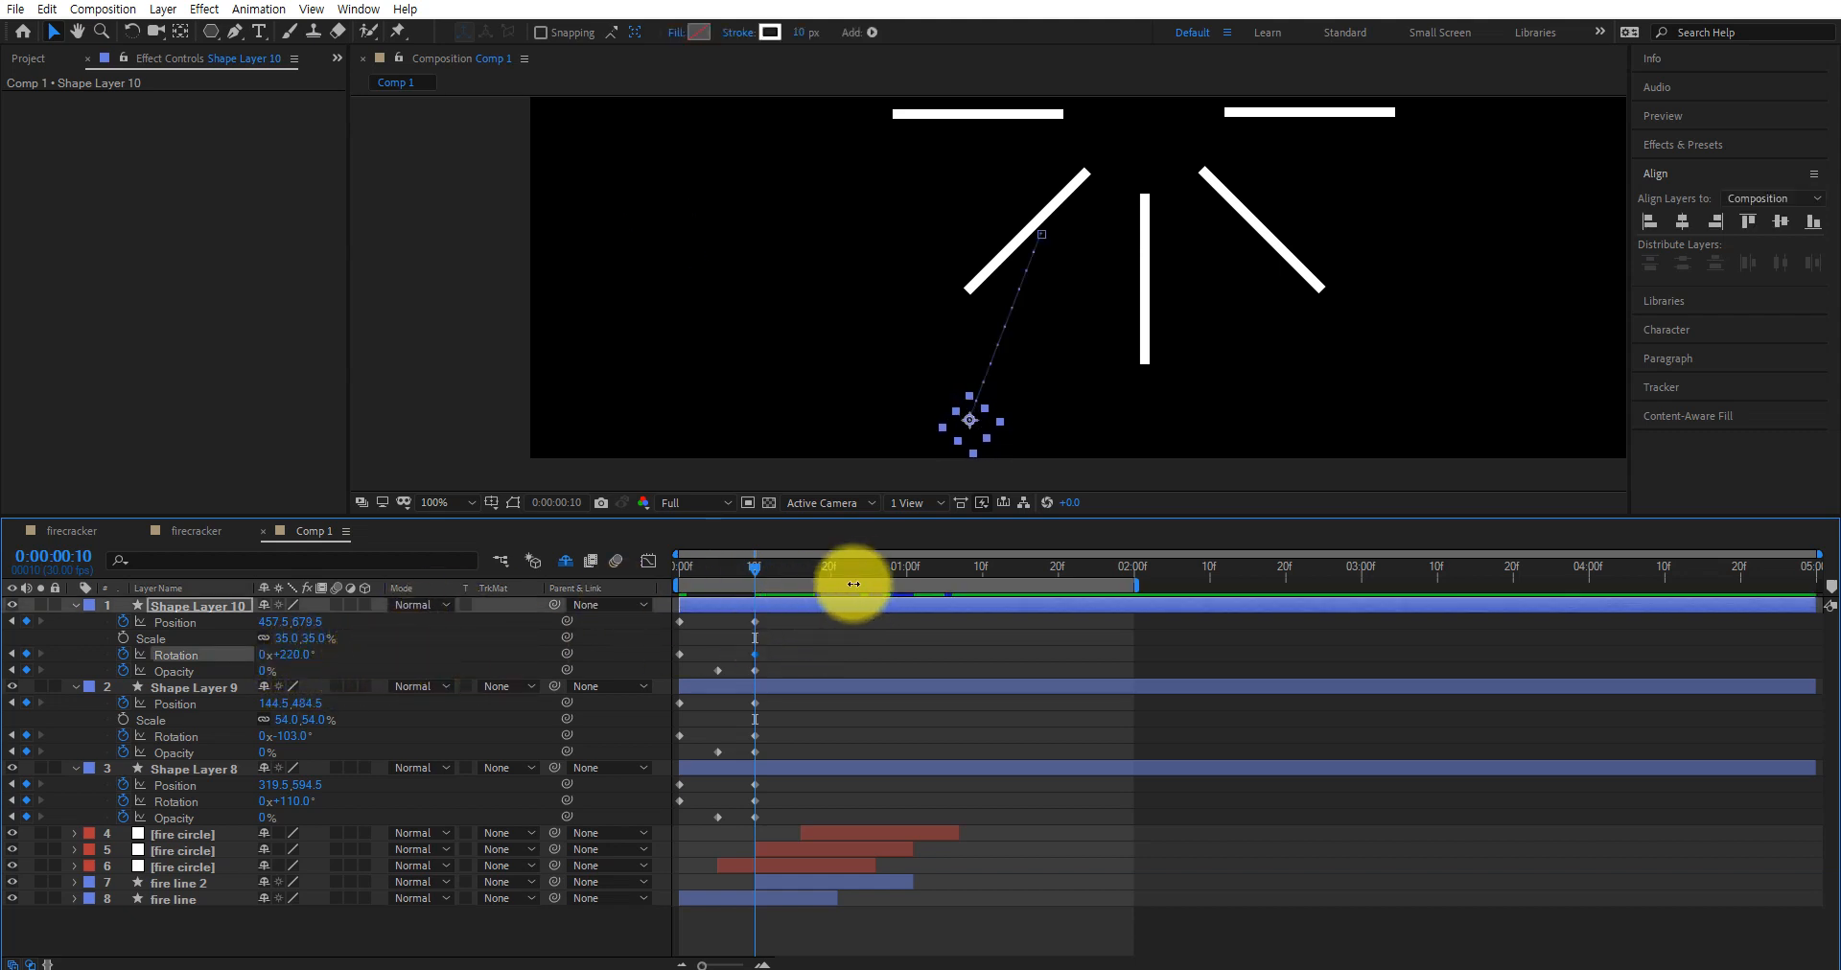
click(761, 644)
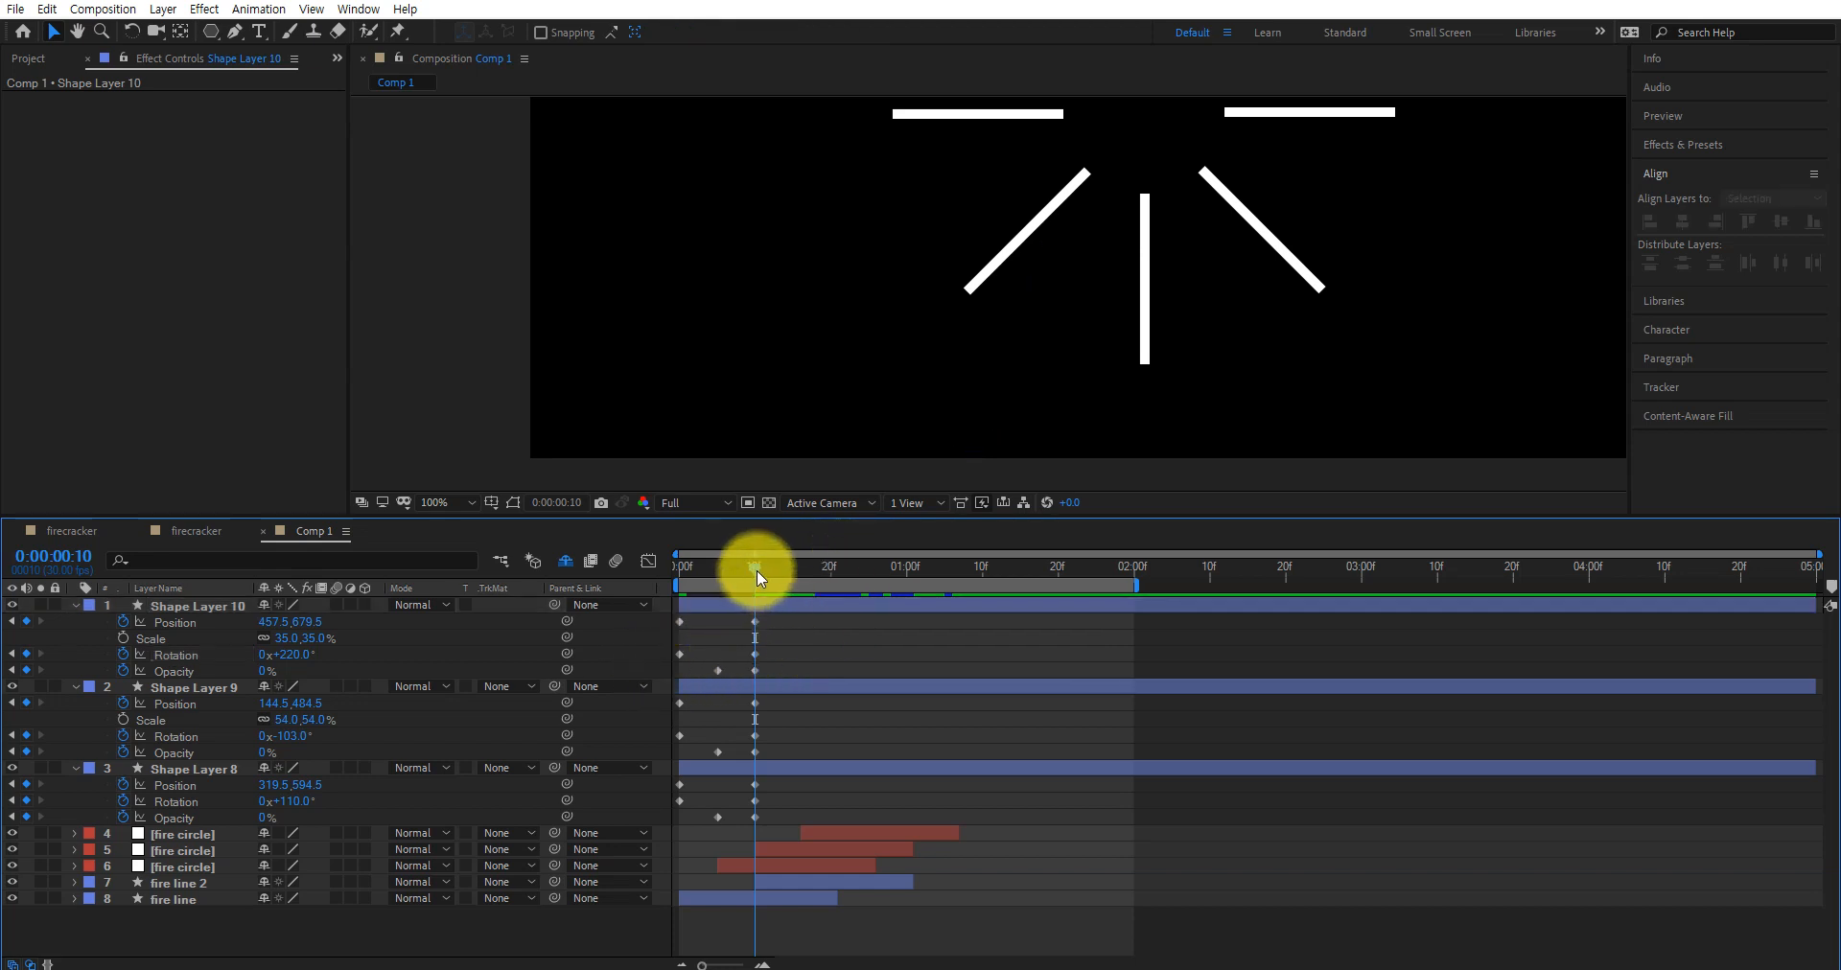
Review the three triangles' motion with all of Comp 1 in view and compare it with the firecracker composition up to frame 23
drag(756, 568, 694, 593)
key(z)
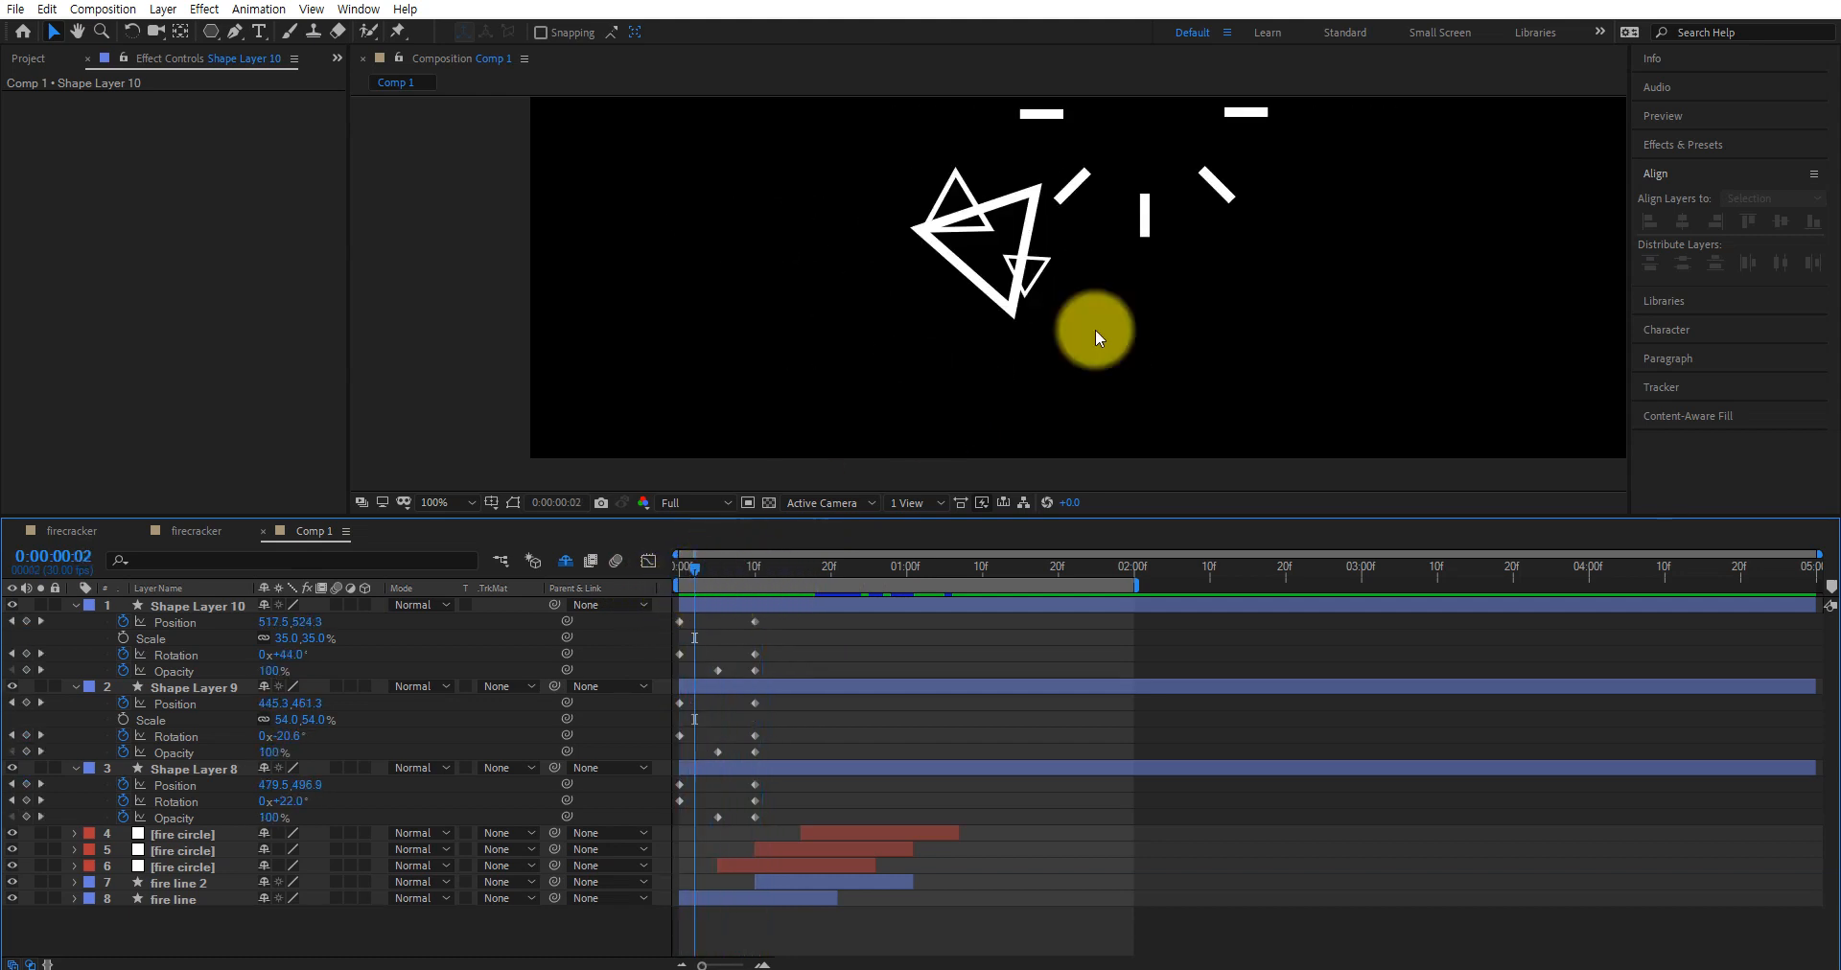
alt+click(1210, 294)
drag(1019, 226, 1007, 312)
mouse_move(694, 573)
mouse_down()
mouse_move(658, 575)
mouse_move(874, 584)
mouse_move(692, 575)
mouse_move(717, 575)
mouse_up()
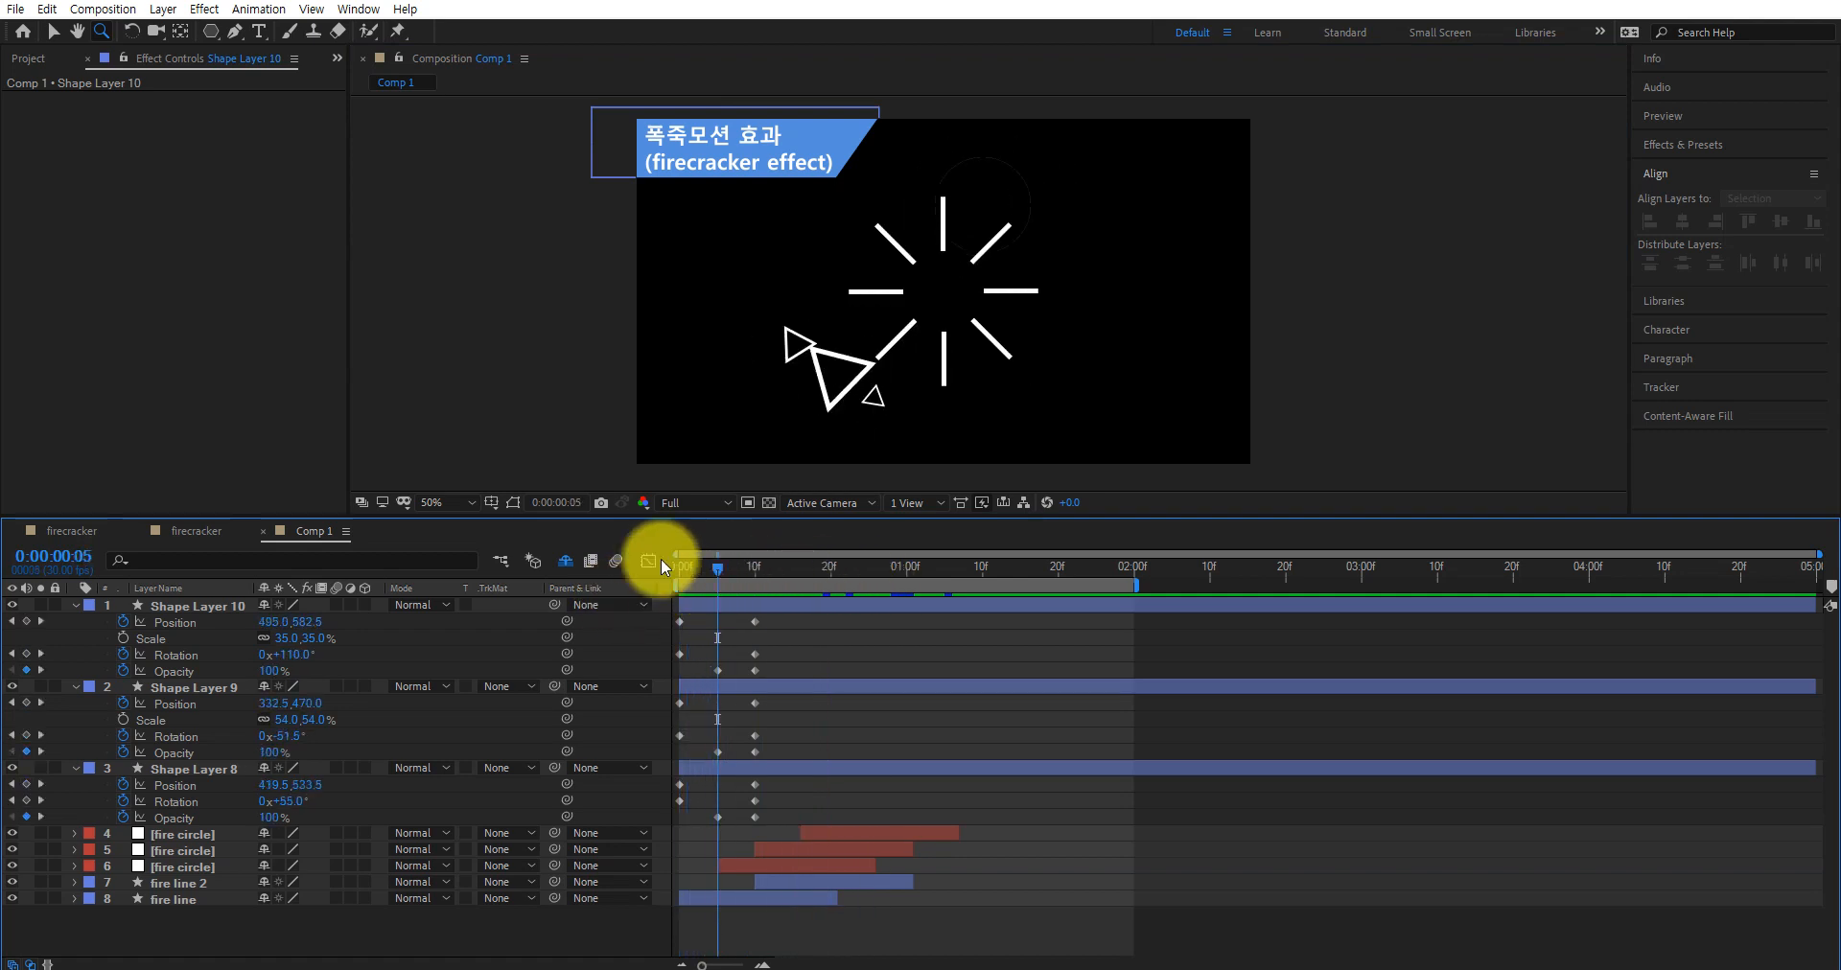
click(81, 531)
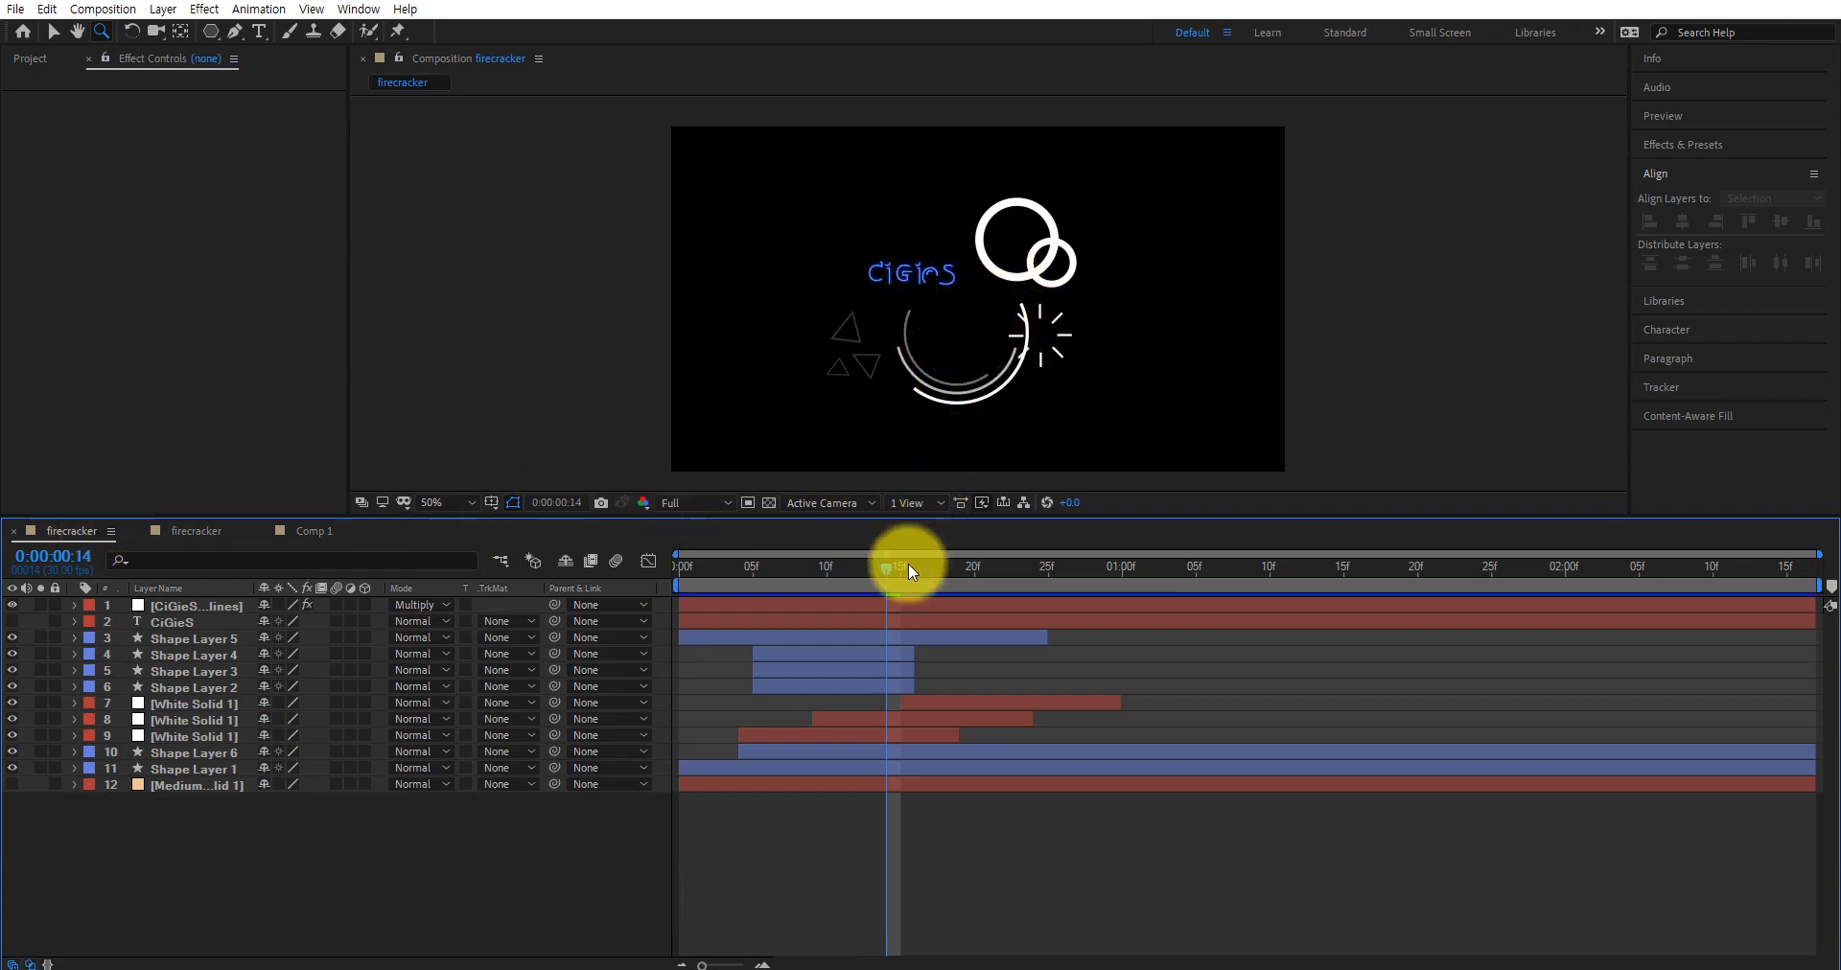
drag(882, 567, 1019, 494)
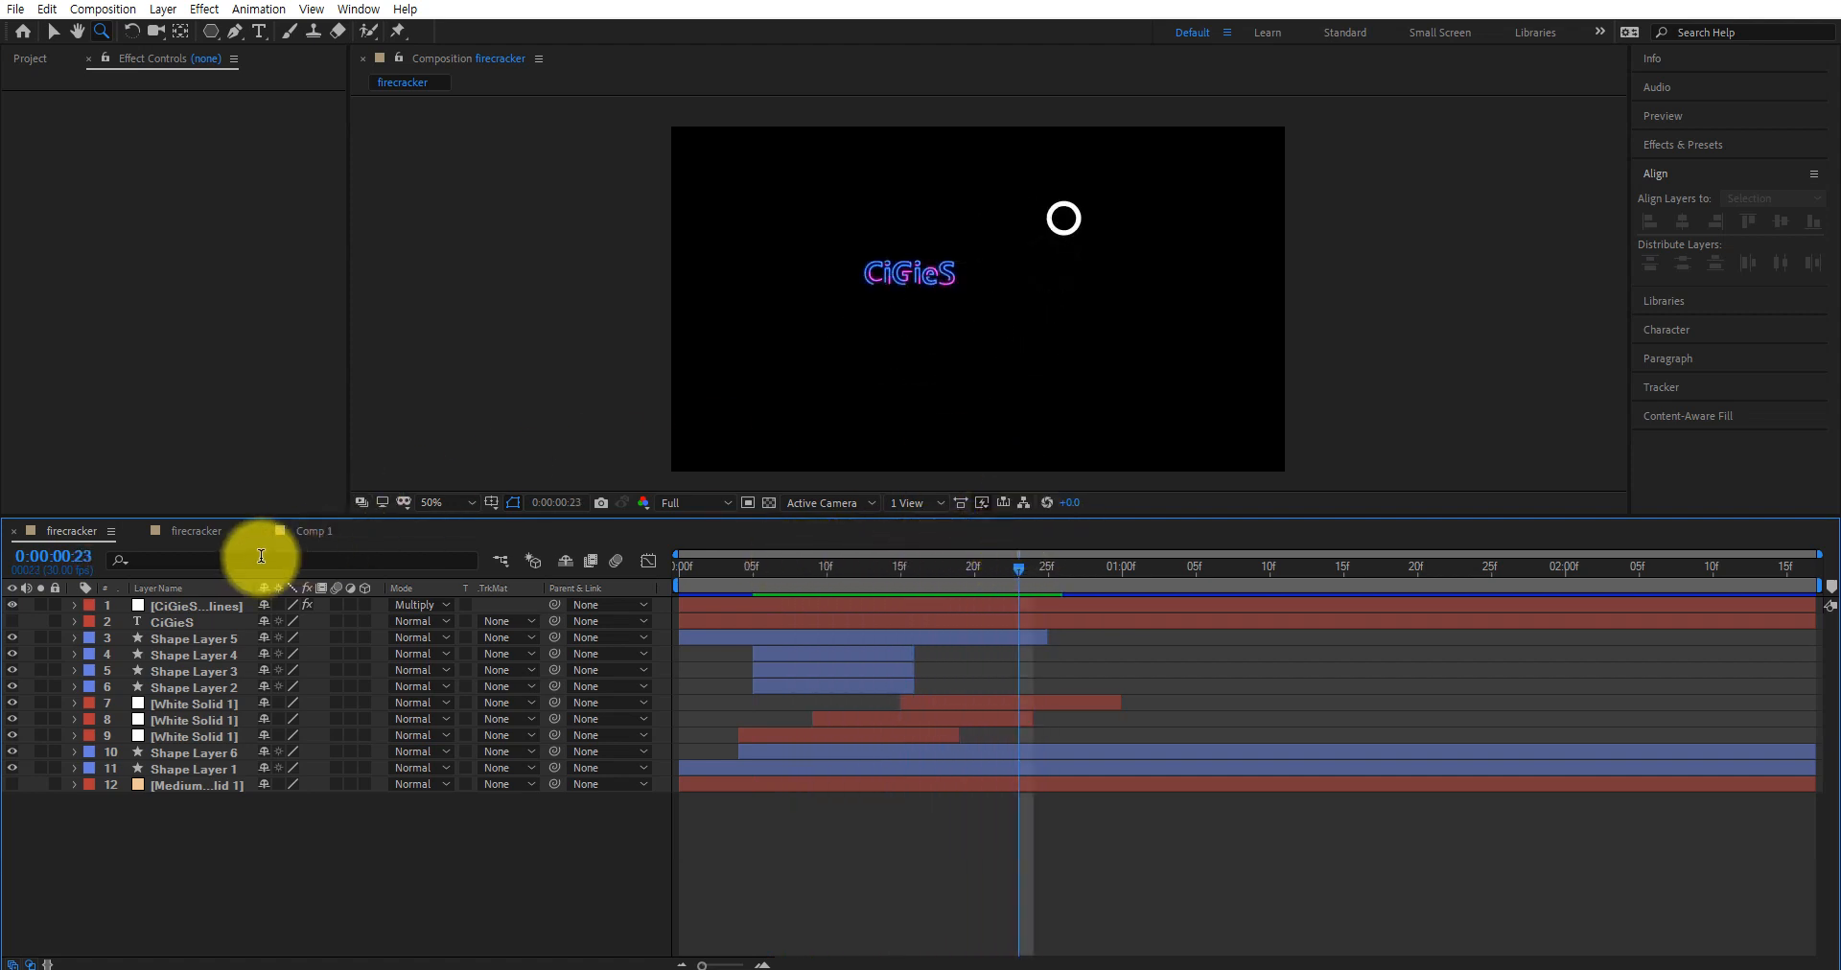
click(312, 530)
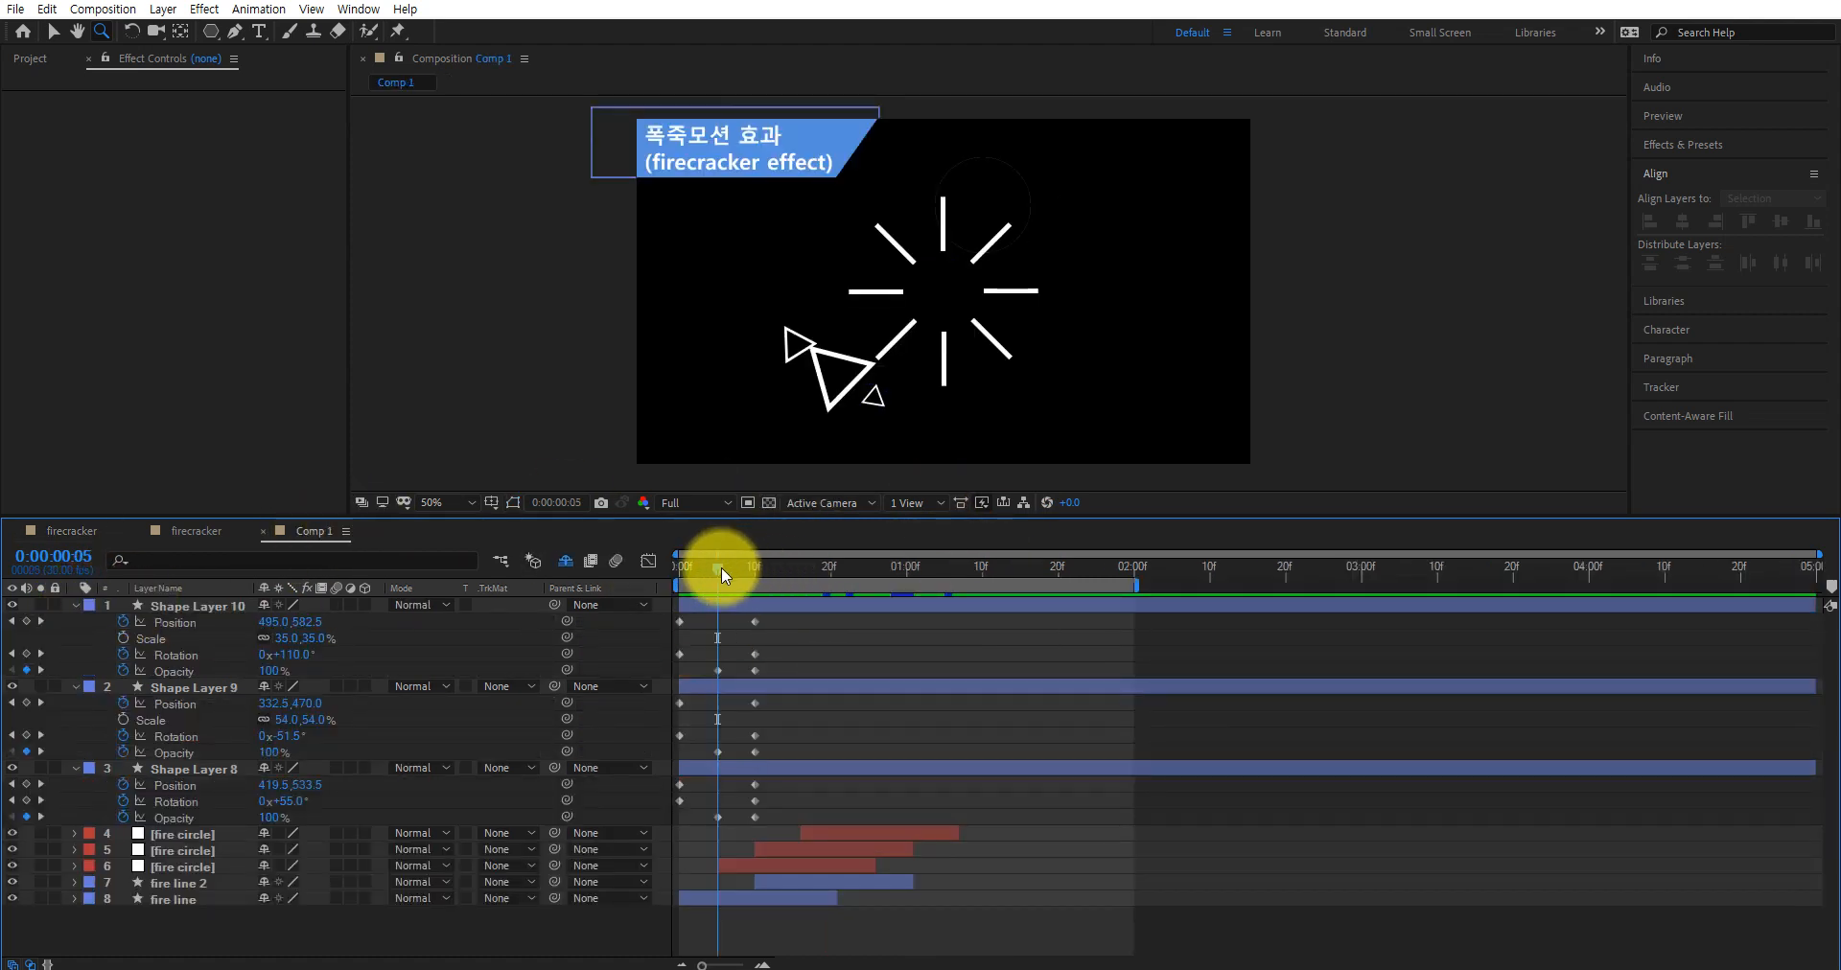
Trim the ends of Shape Layers 8, 9 and 10 to frame 10
mouse_move(722, 573)
mouse_down()
mouse_move(660, 577)
mouse_move(754, 572)
mouse_up()
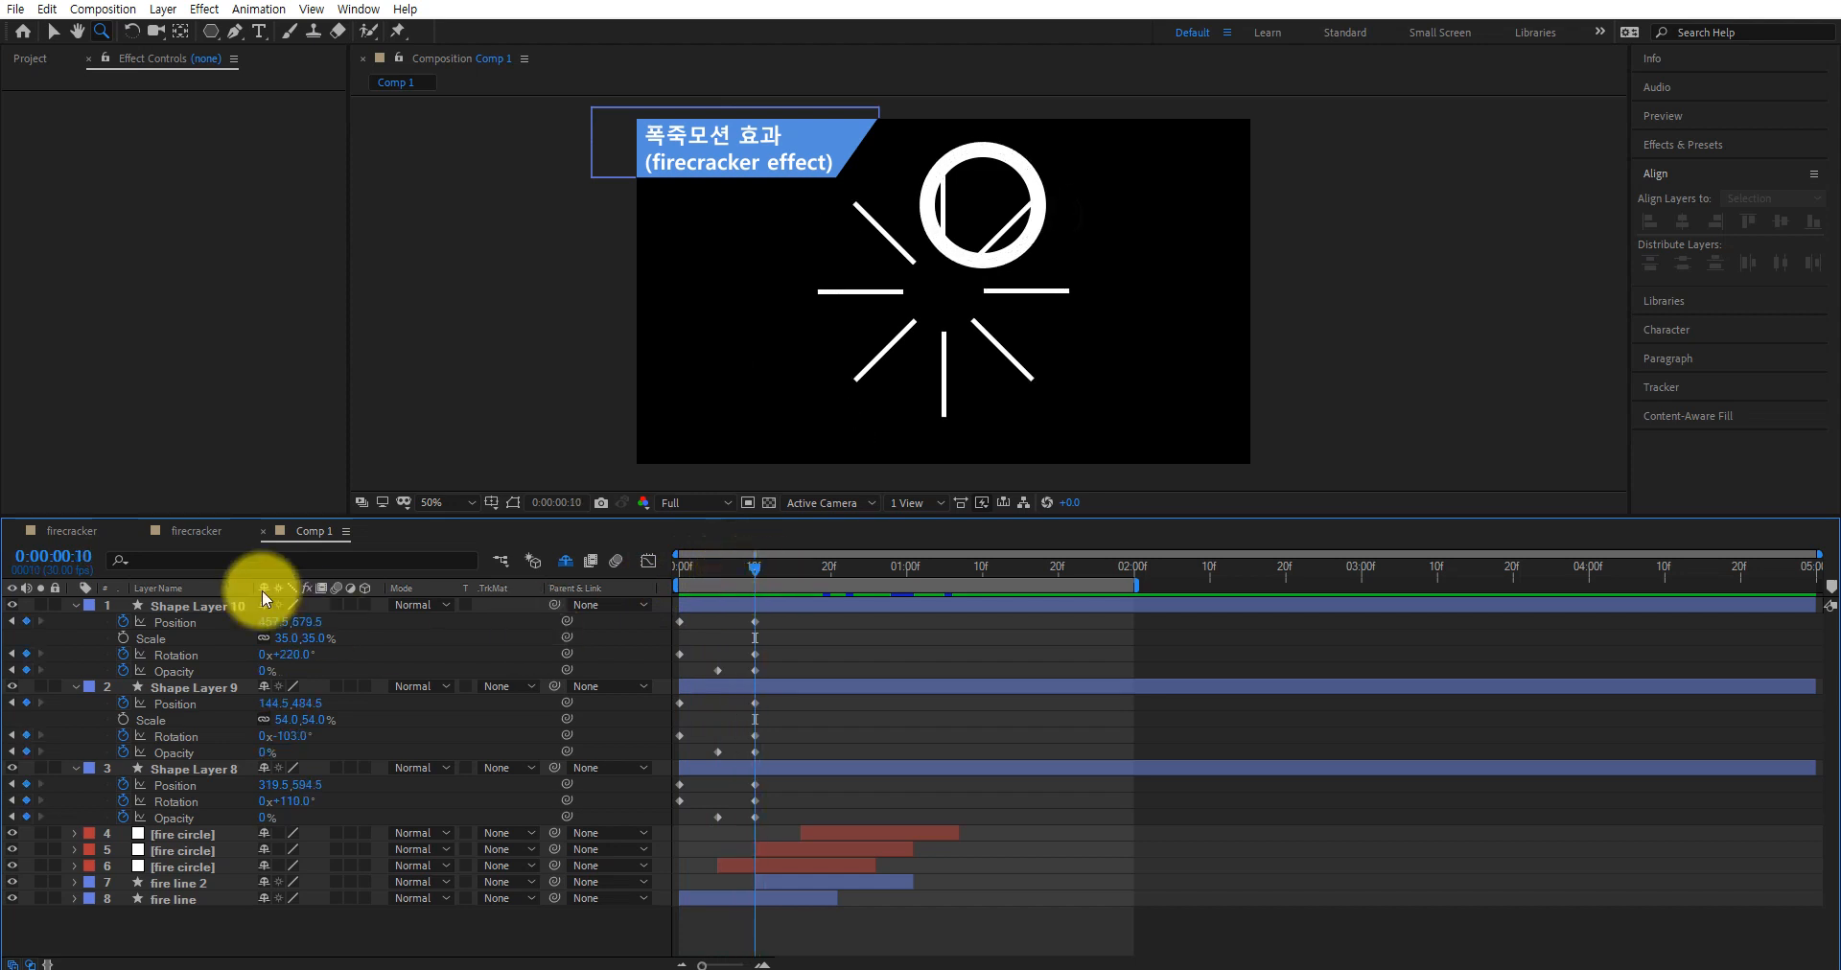
click(207, 603)
ctrl+click(228, 689)
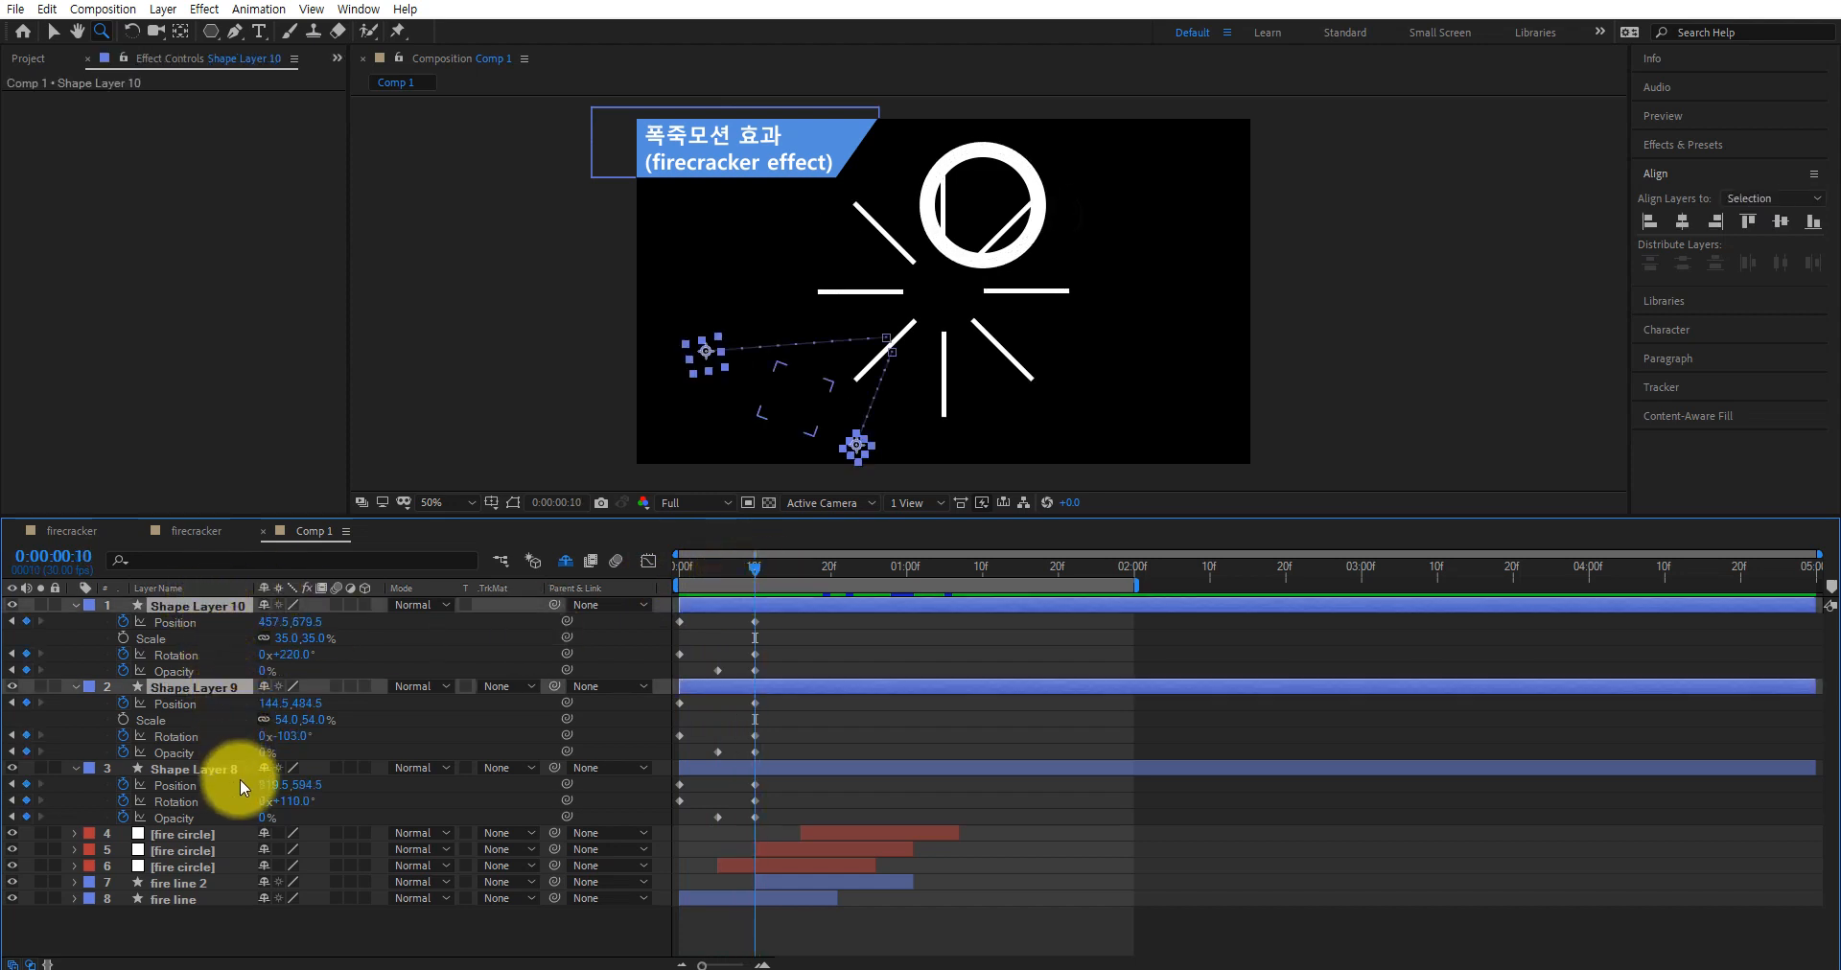
ctrl+click(227, 769)
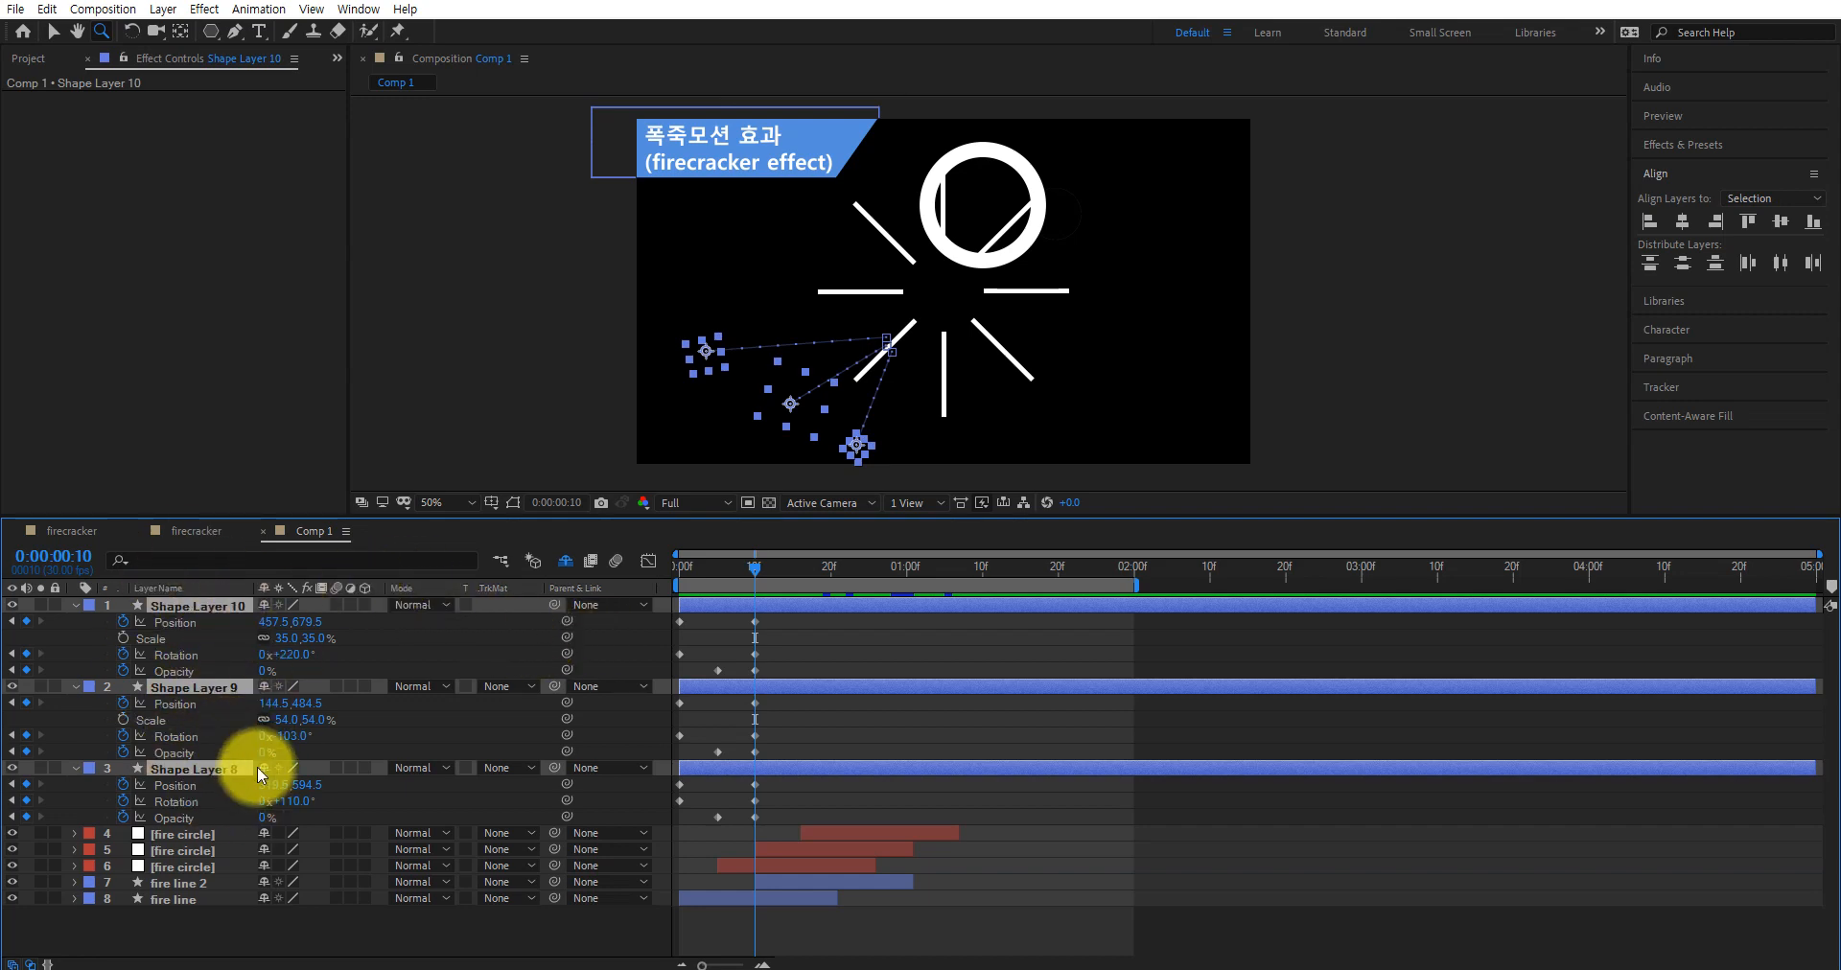
key(alt+bracketright)
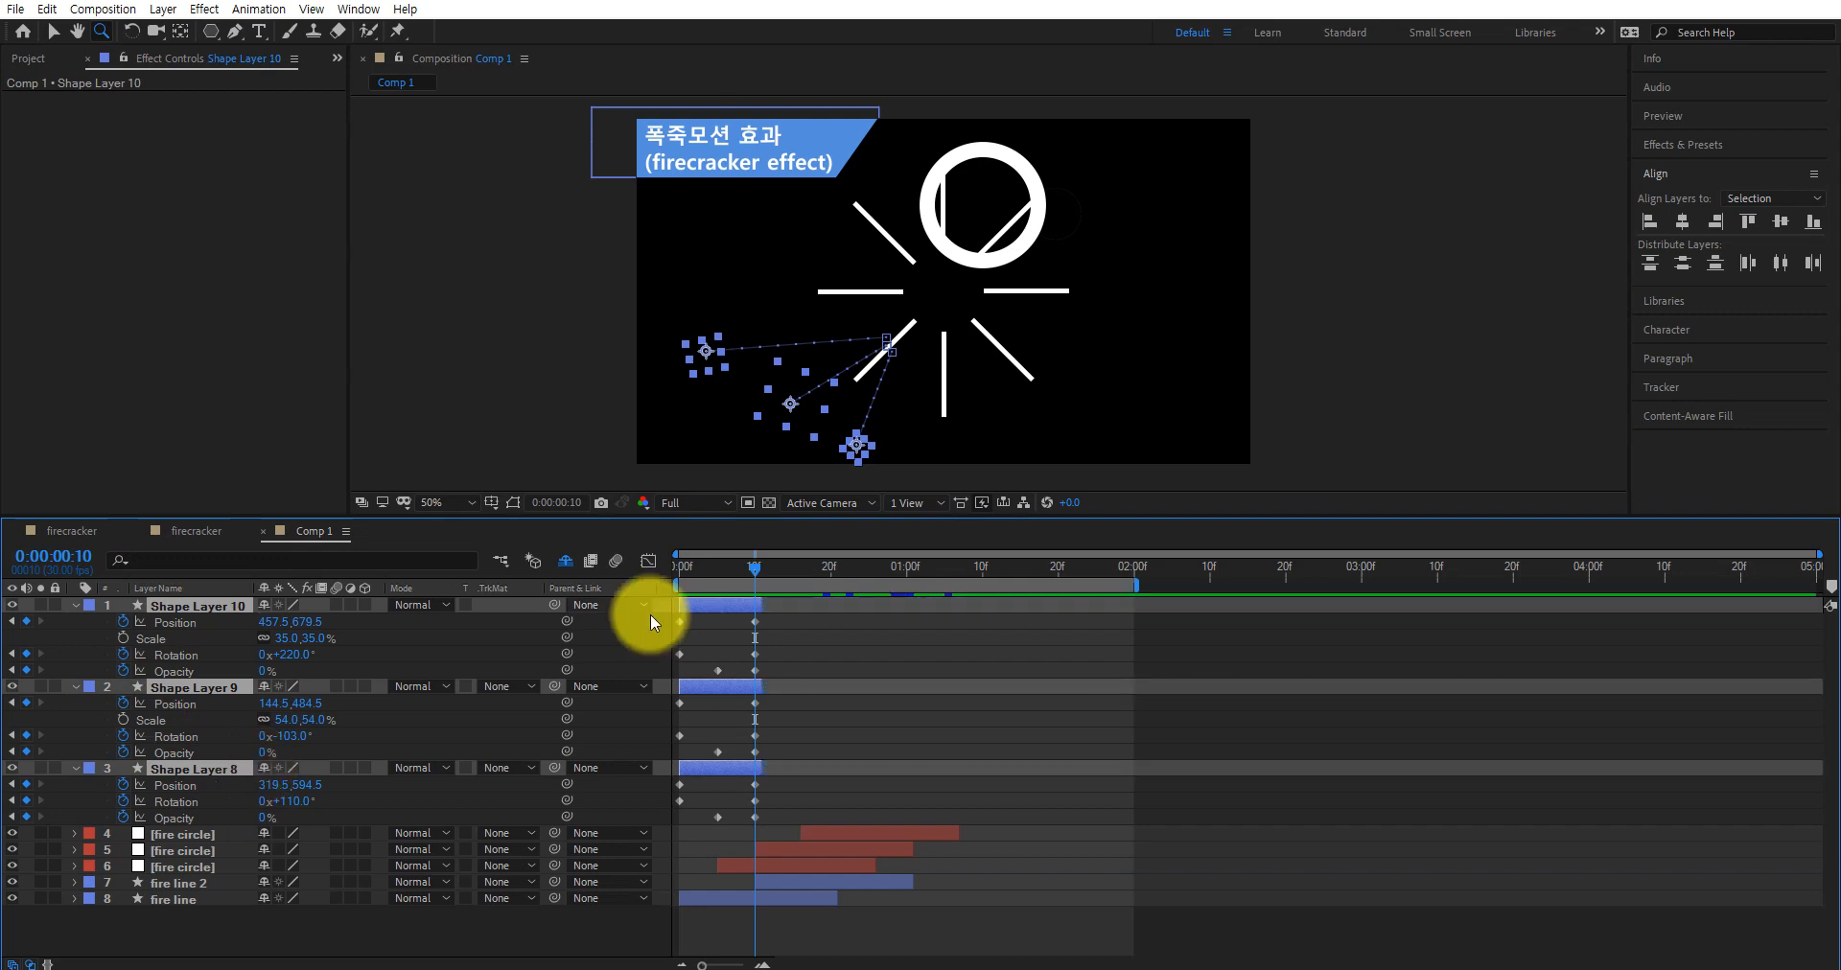
Collapse the properties of Shape Layers 8, 9 and 10, deselect them and return to frame 0
click(73, 606)
click(280, 821)
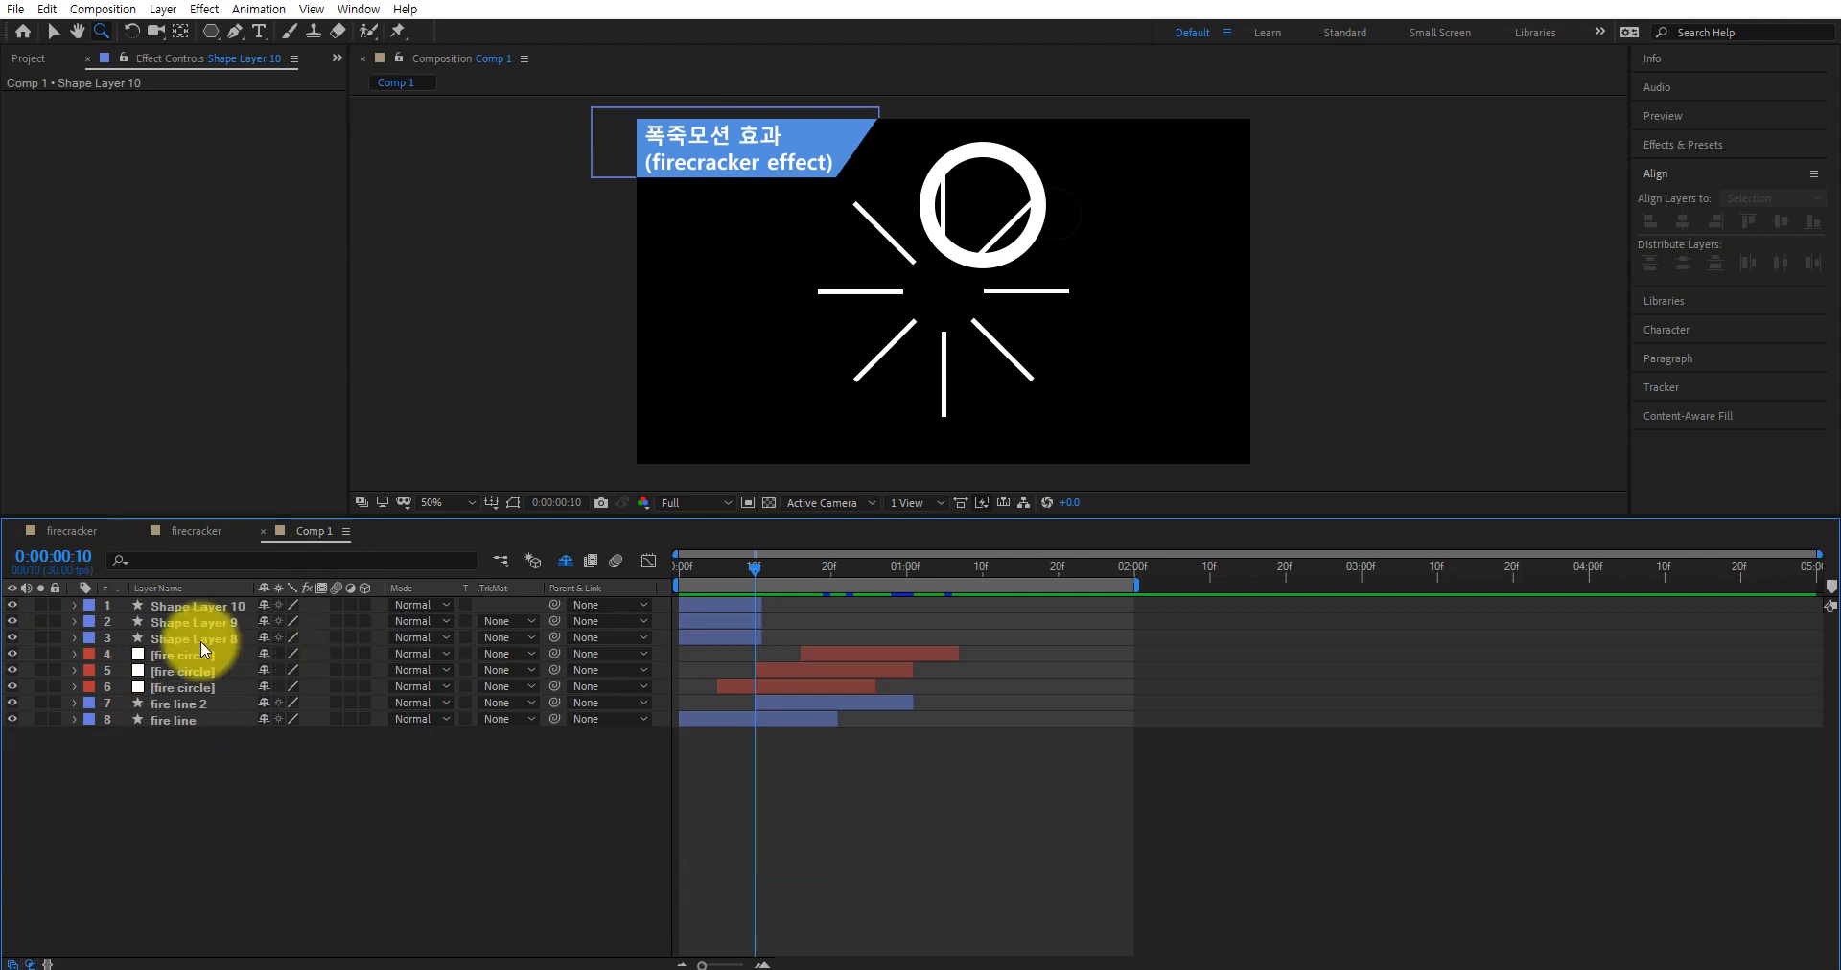
drag(751, 566, 649, 602)
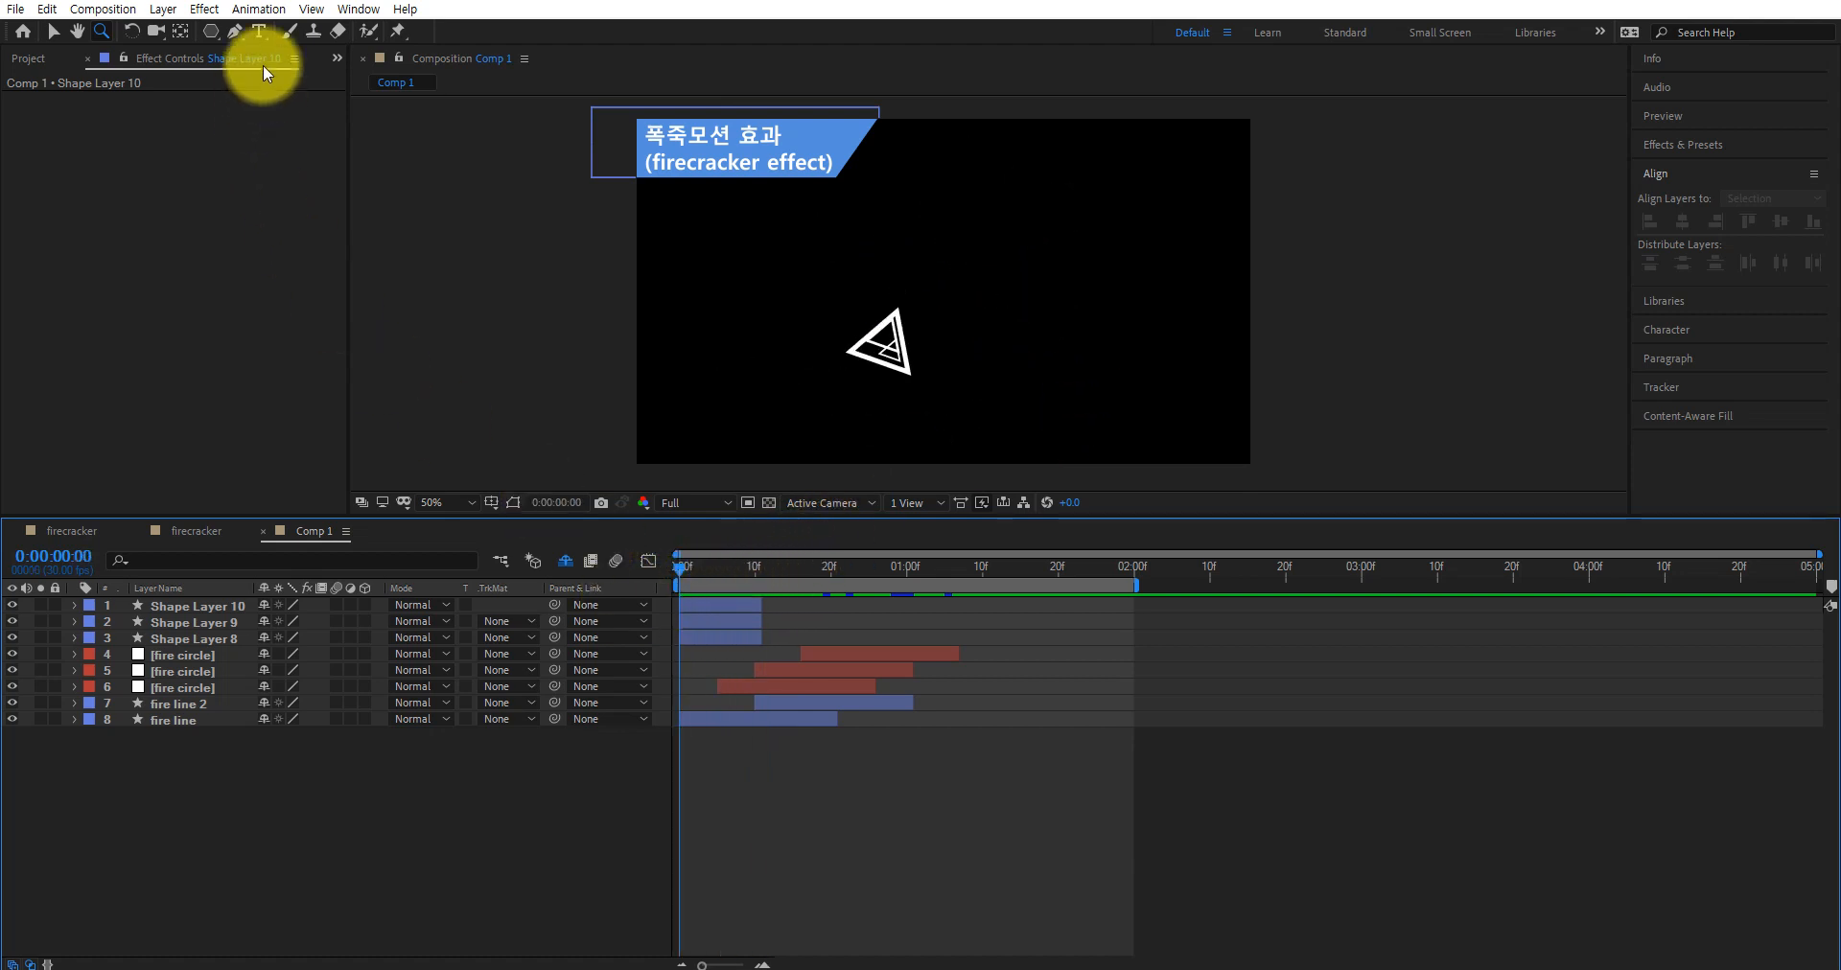
Draw a circle with a 10 px white stroke on a new shape layer to the right of the triangles
click(209, 31)
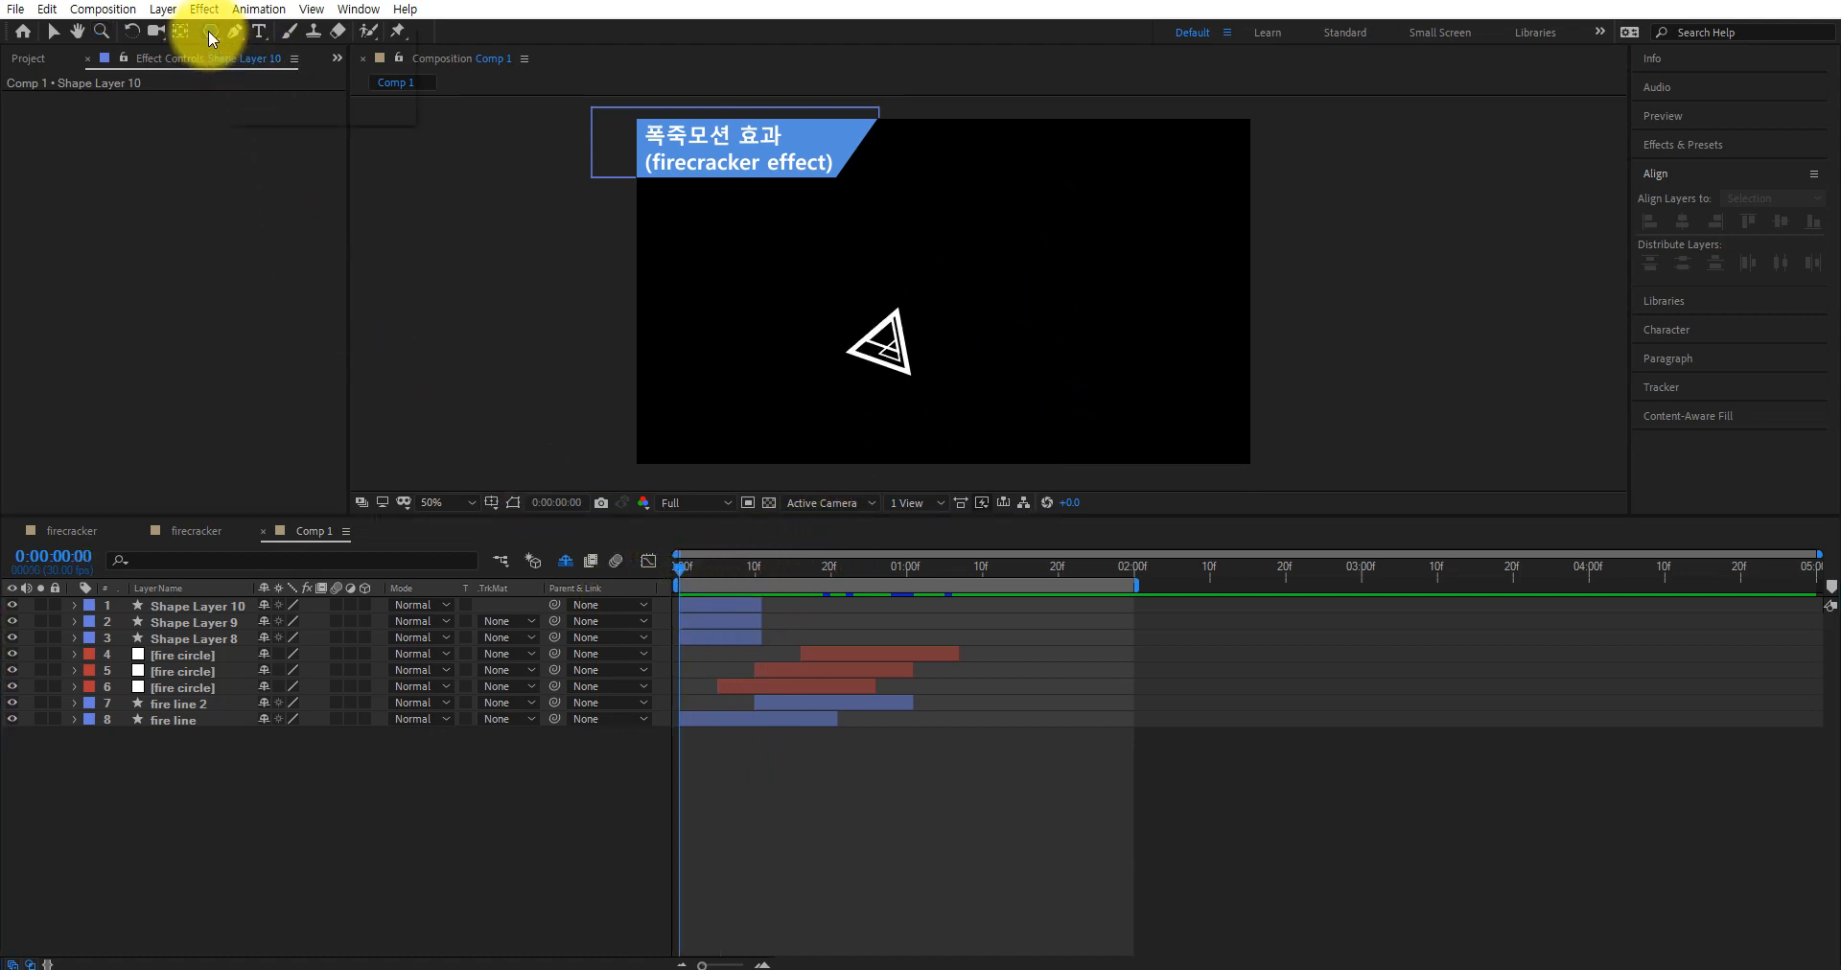
click(320, 72)
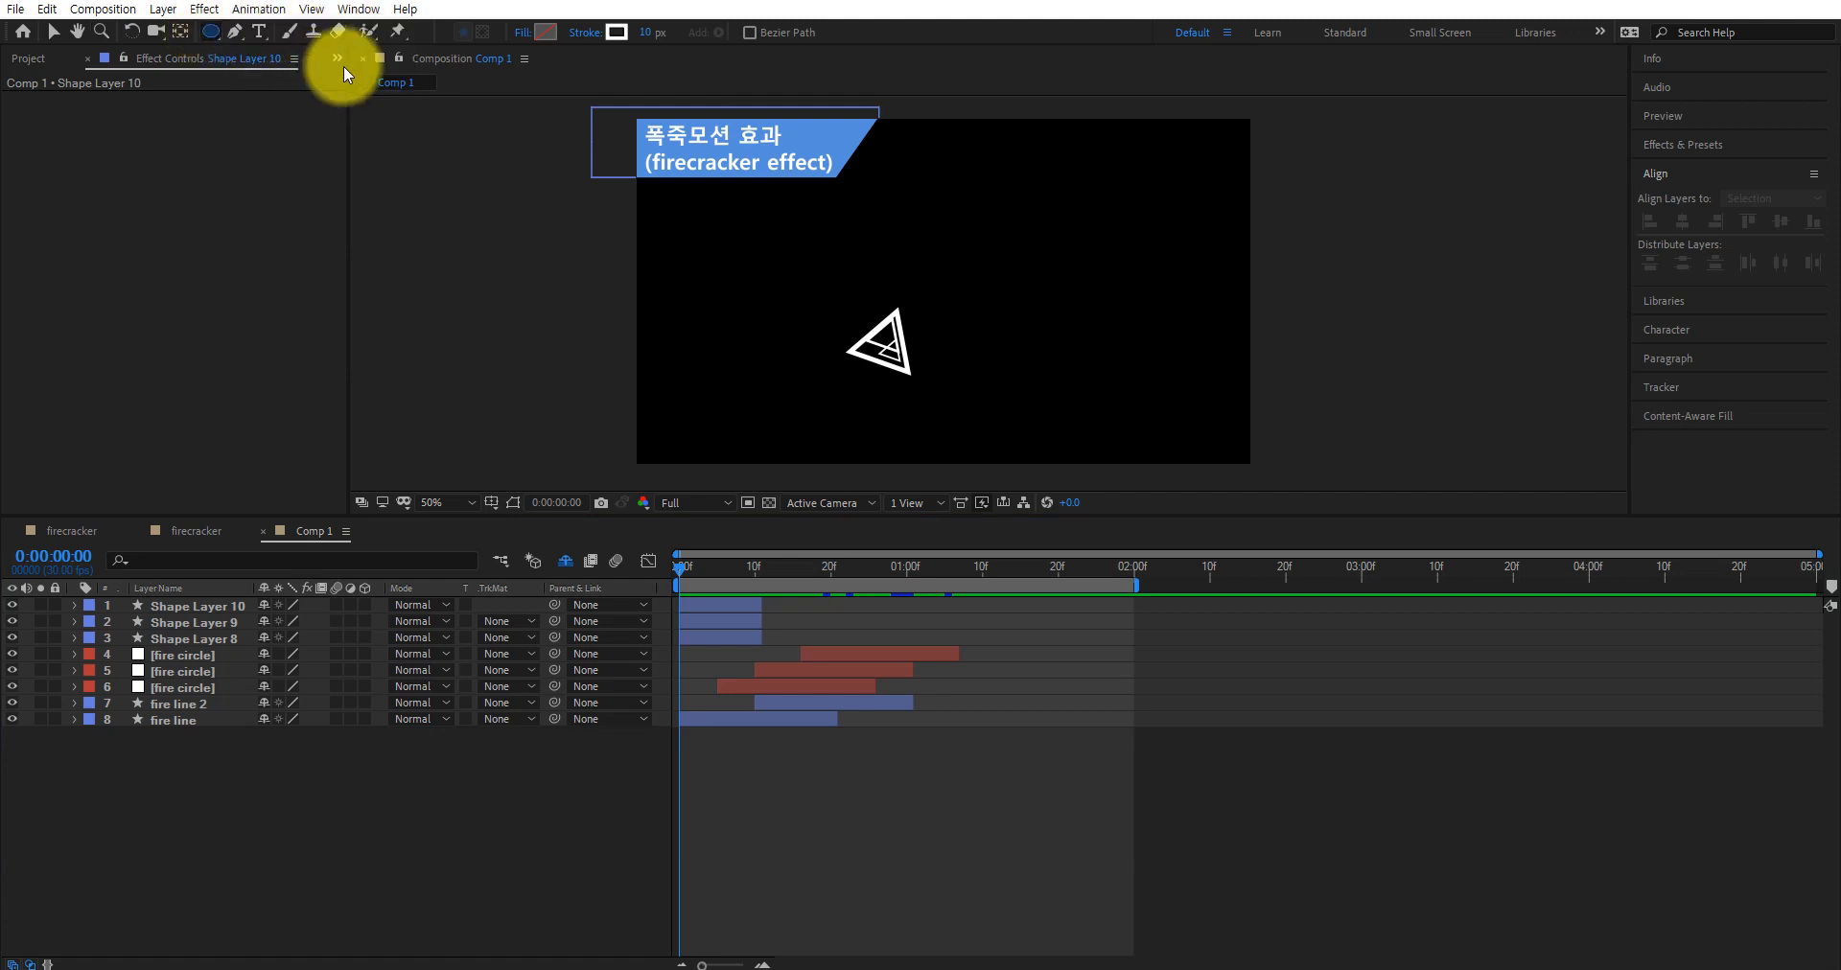
drag(962, 255, 1102, 368)
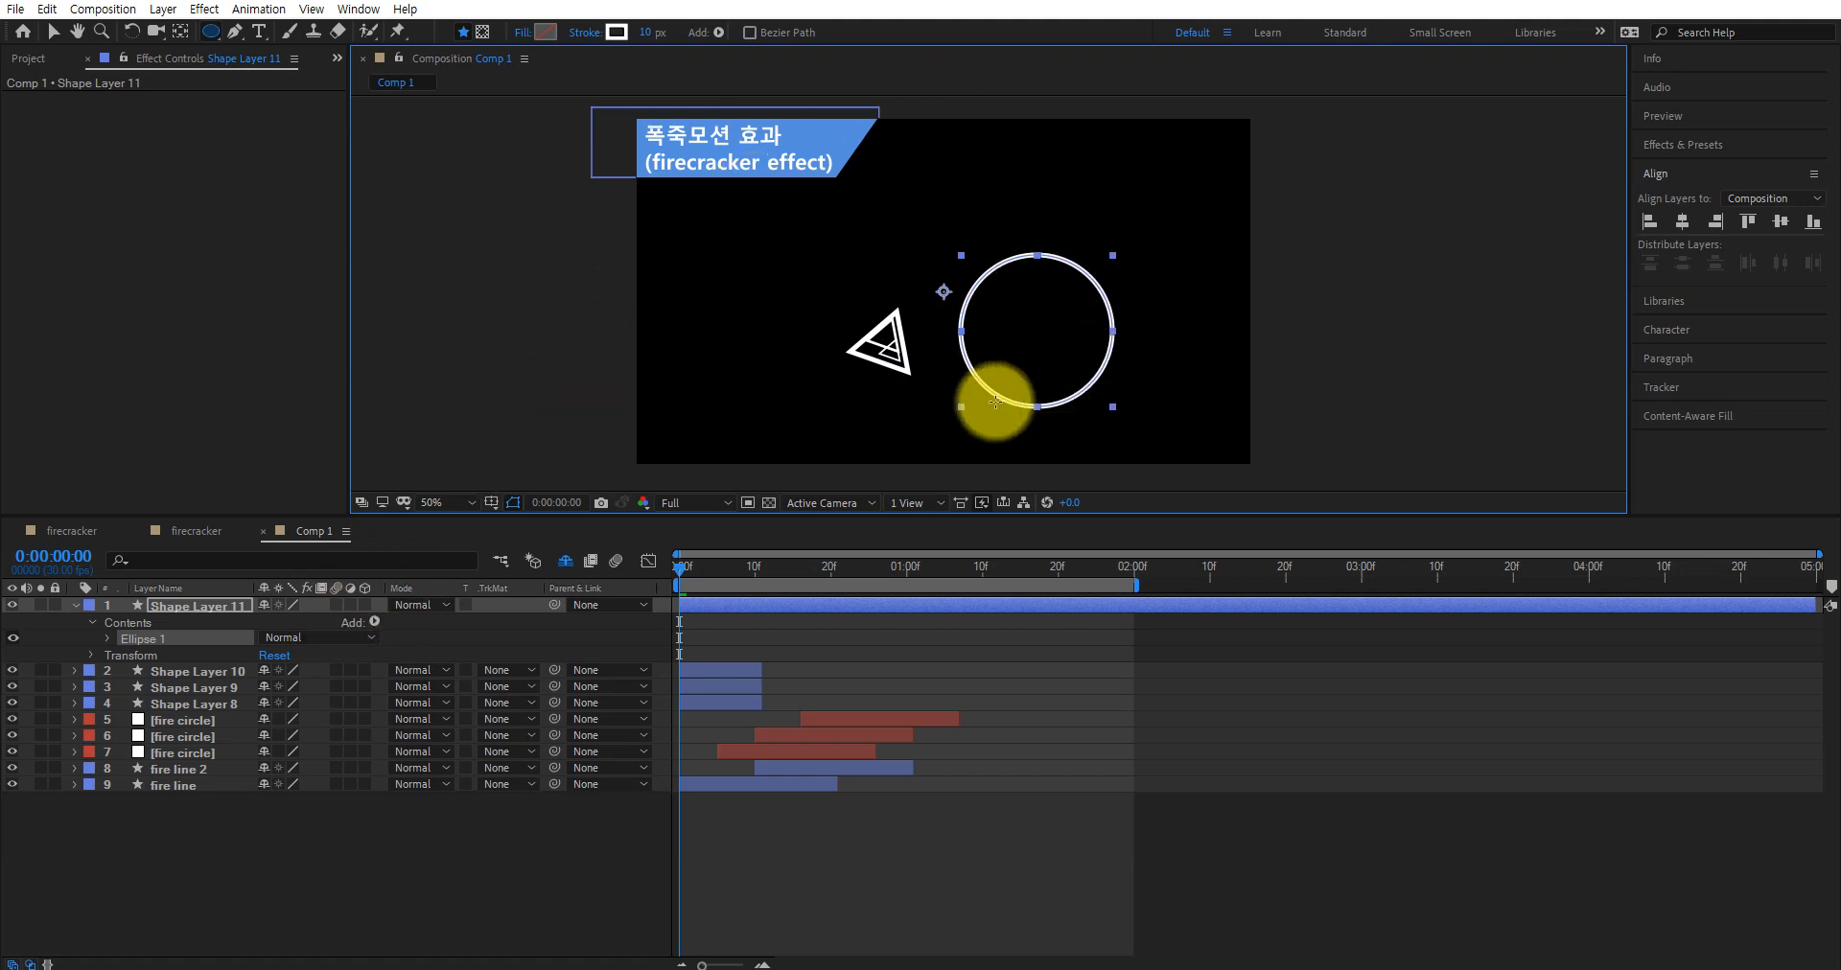
Add a Repeater to the circle and set its transform position to 0, 0 and its scale to 80%
click(374, 620)
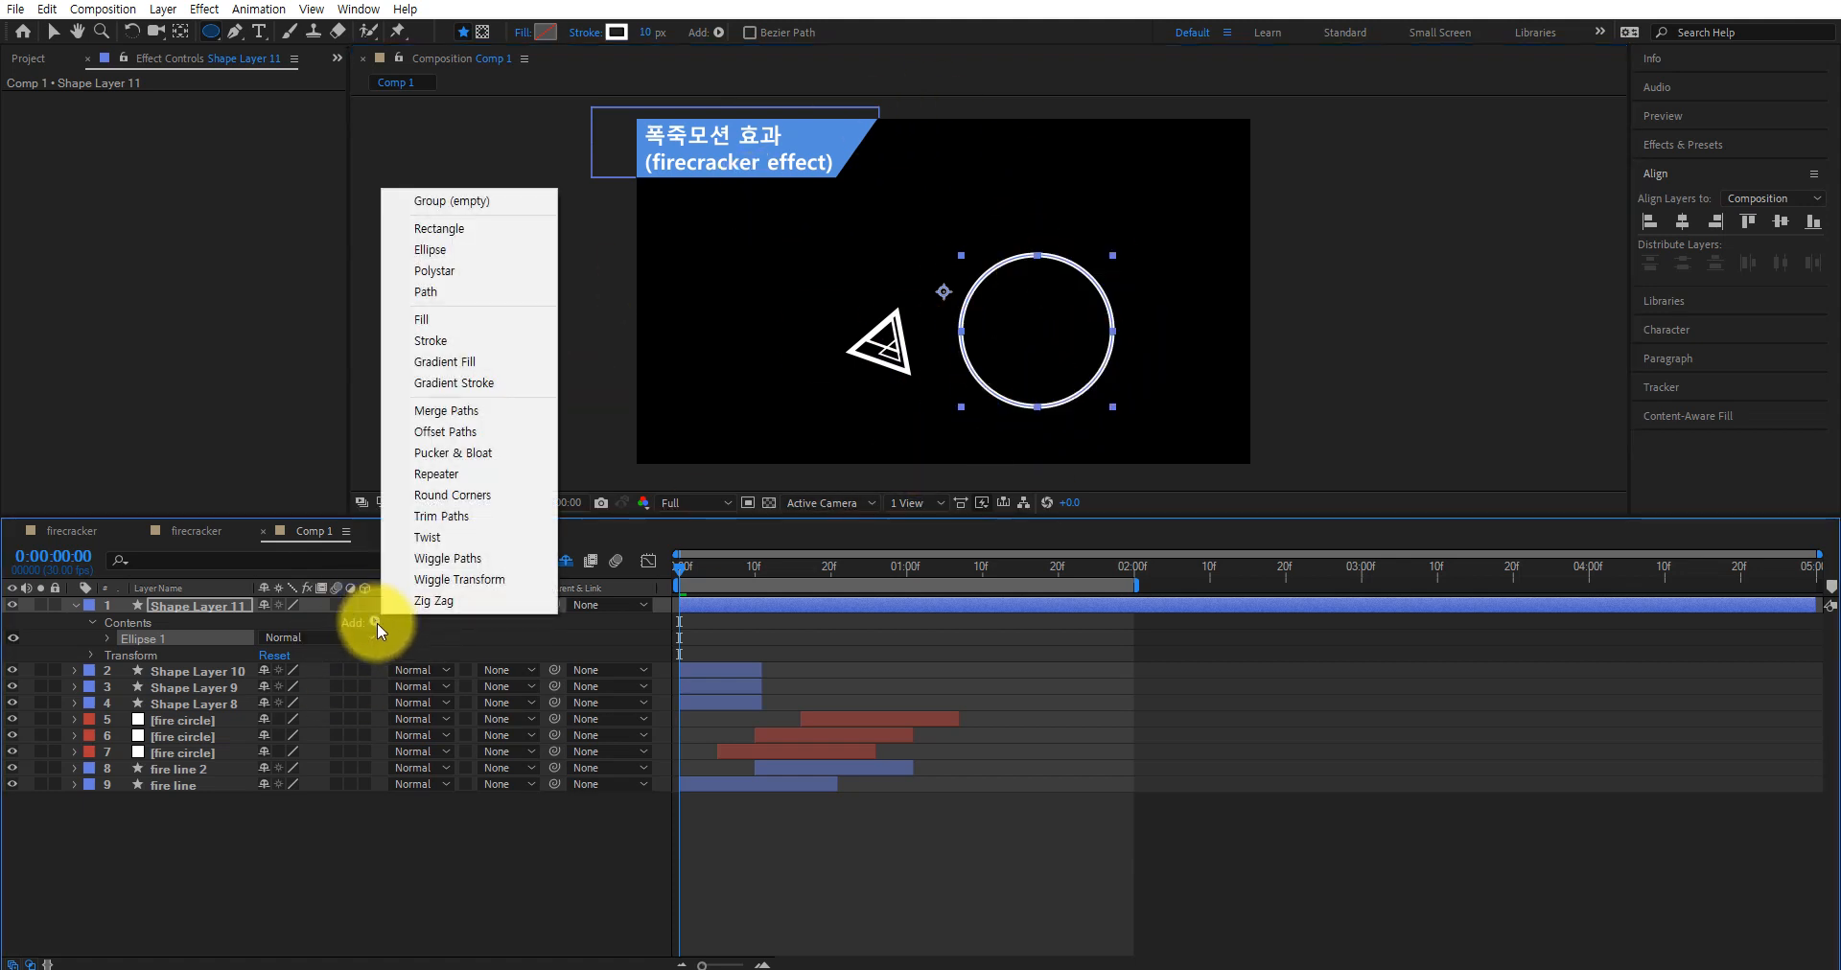
click(447, 476)
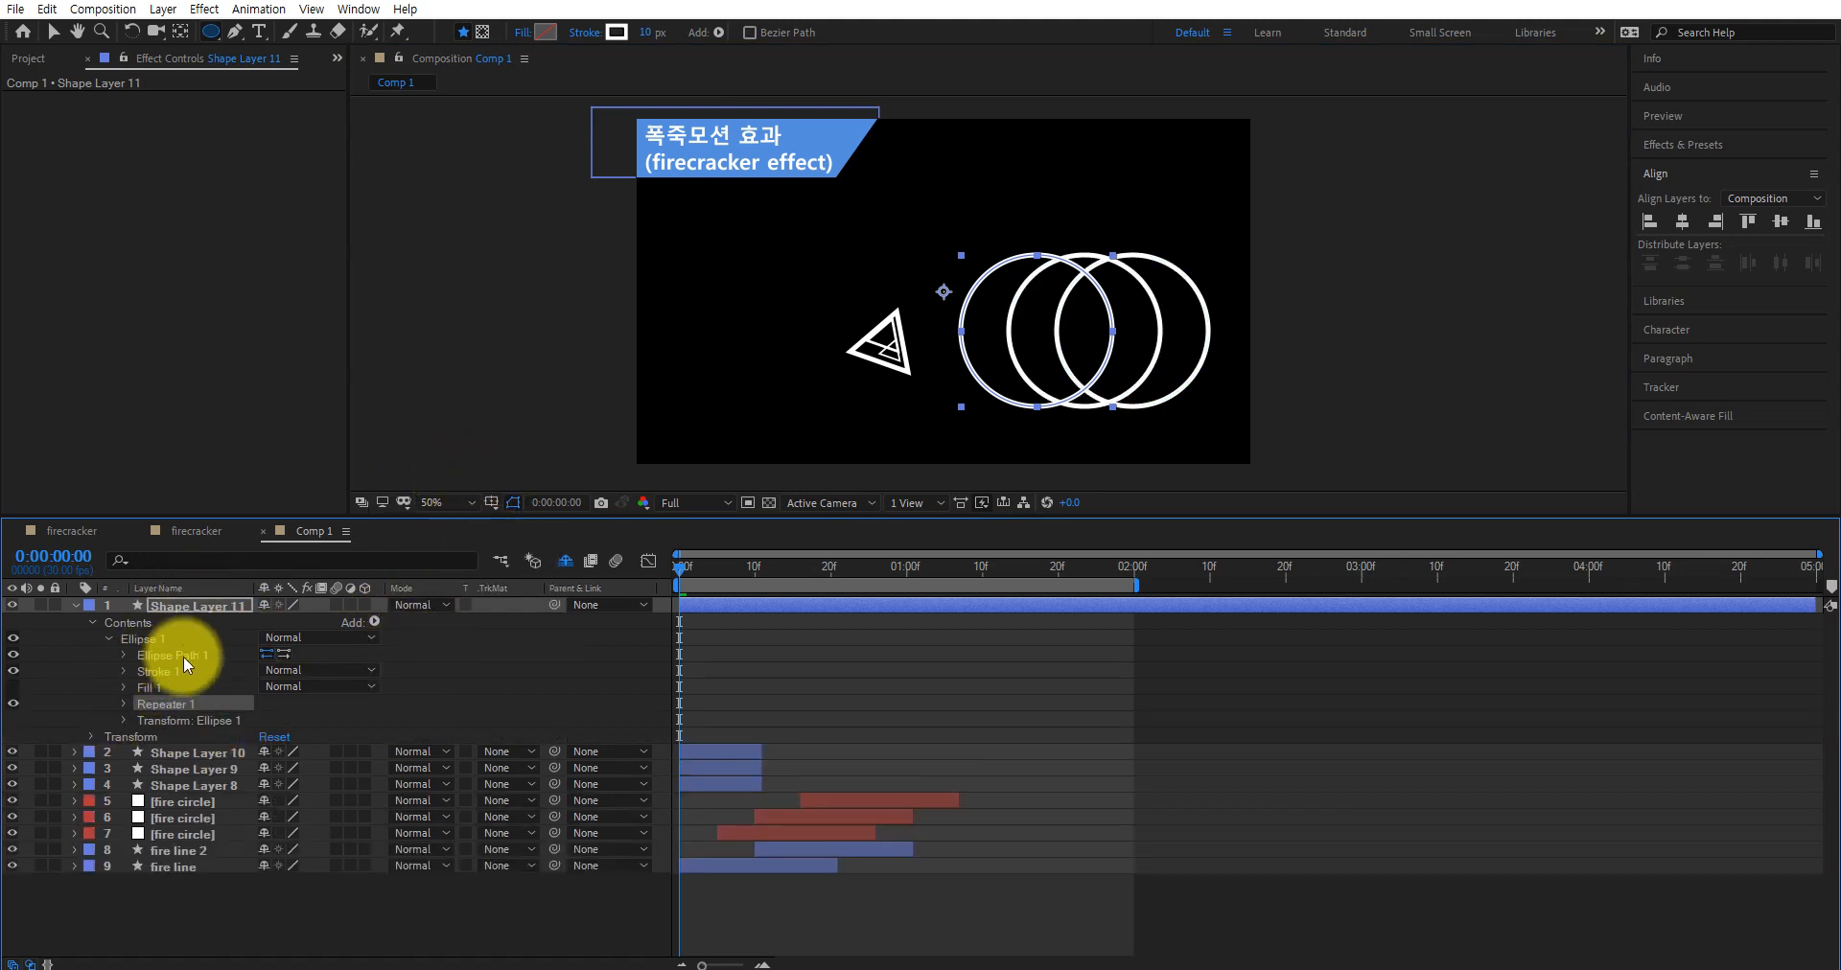
click(120, 705)
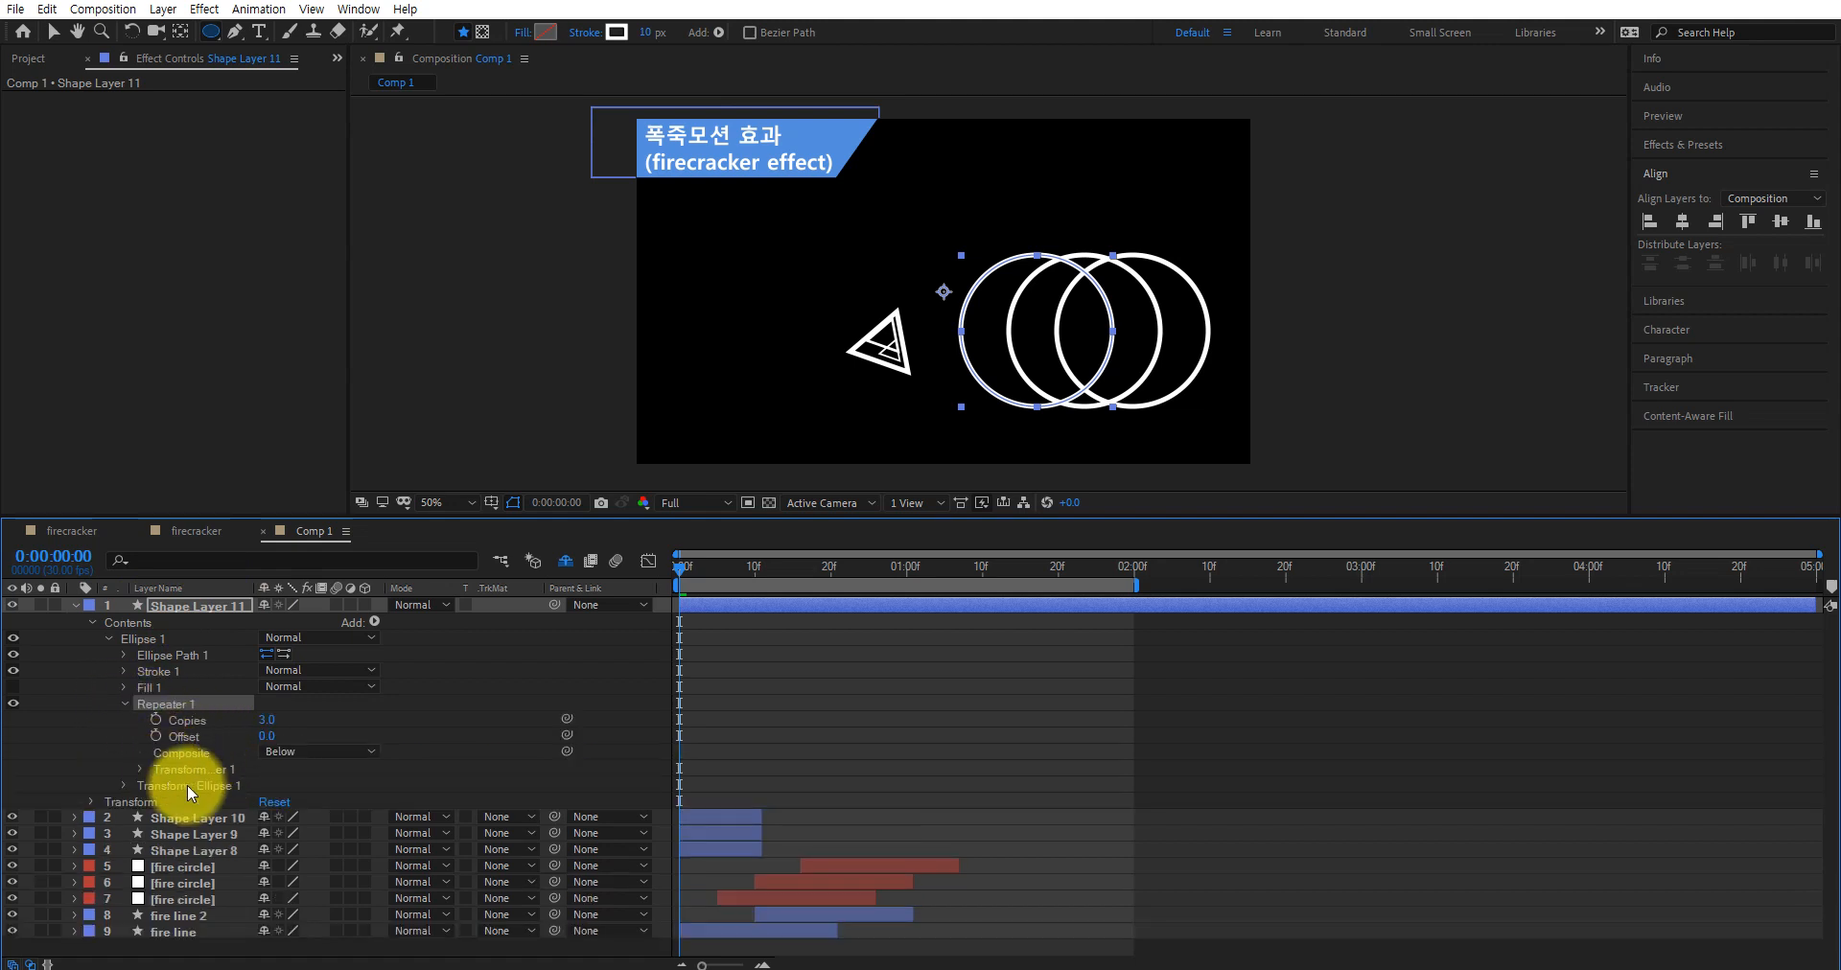
click(140, 769)
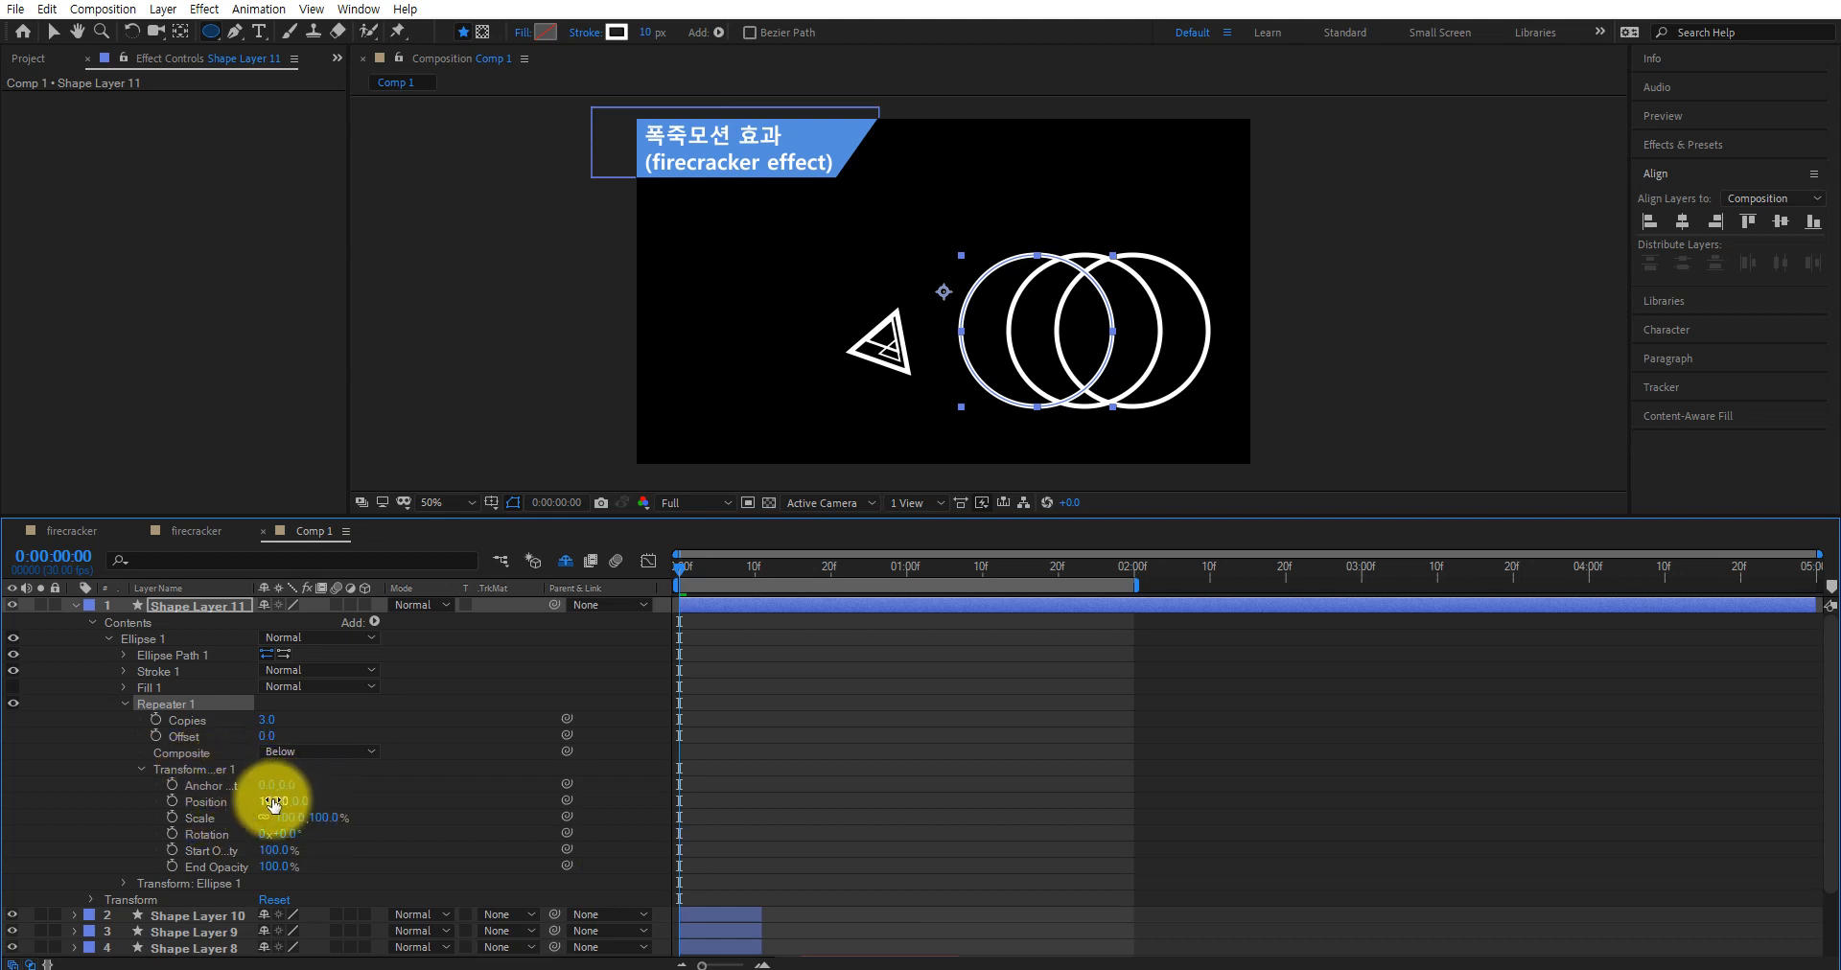
text(0)
key(Return)
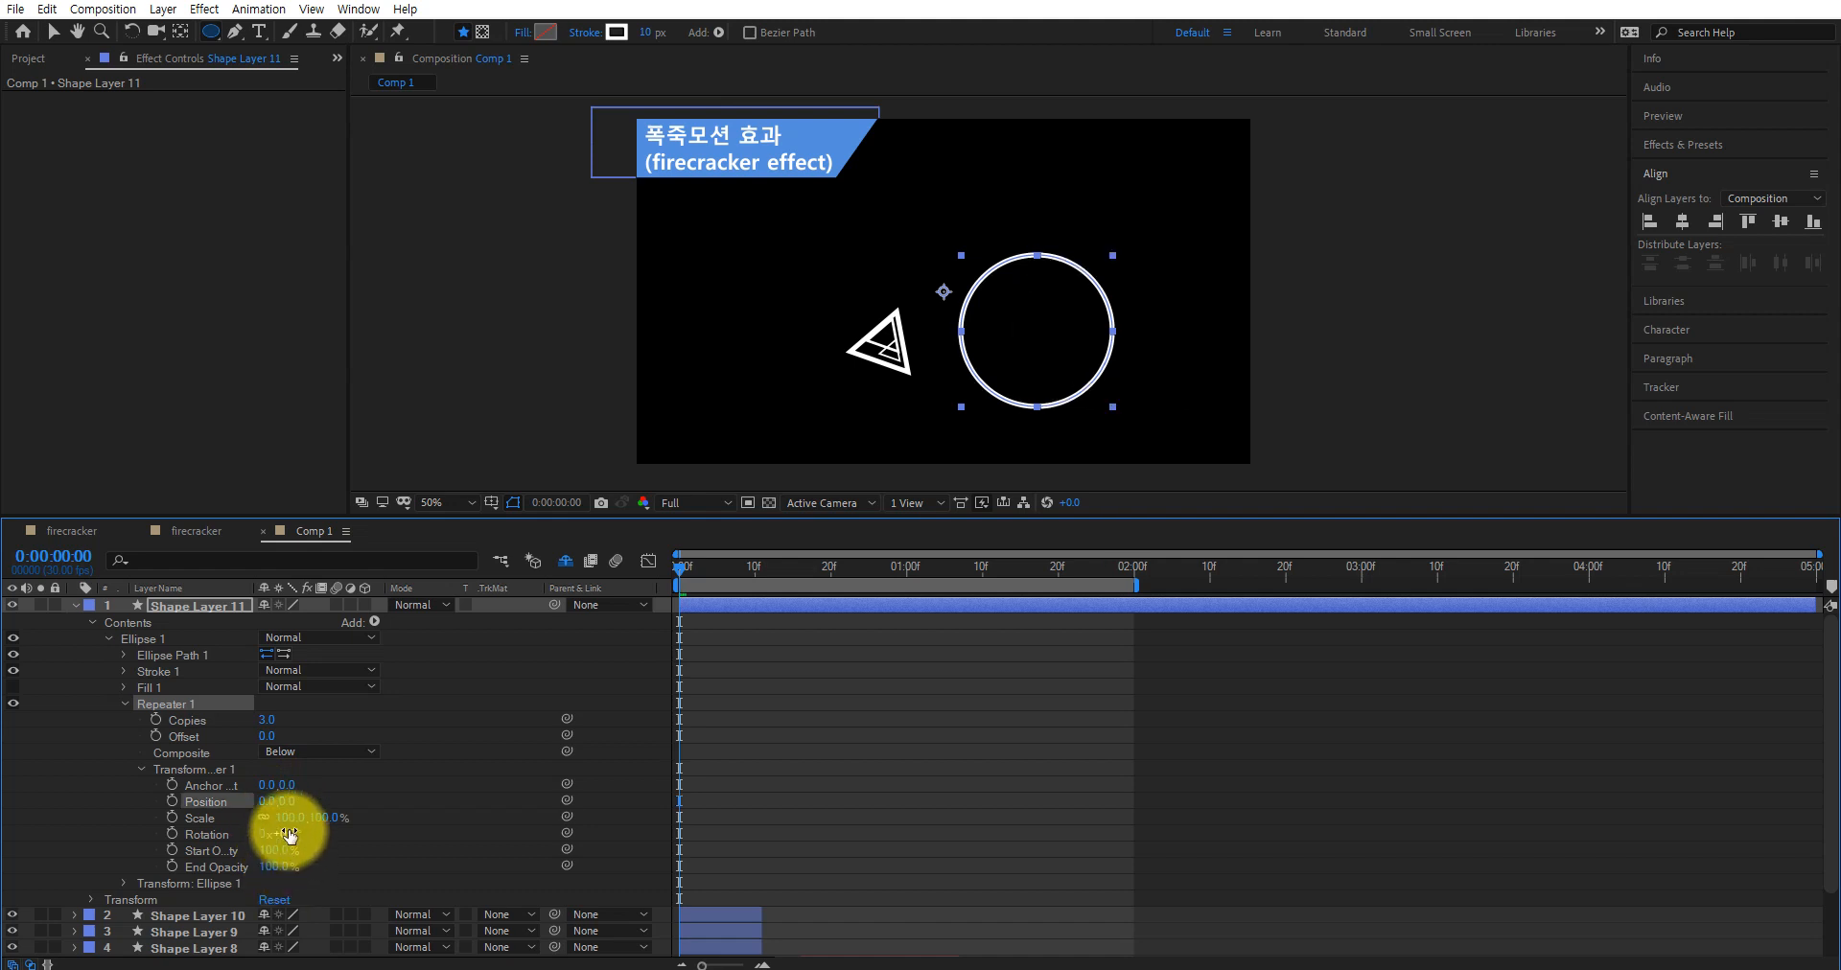
click(290, 819)
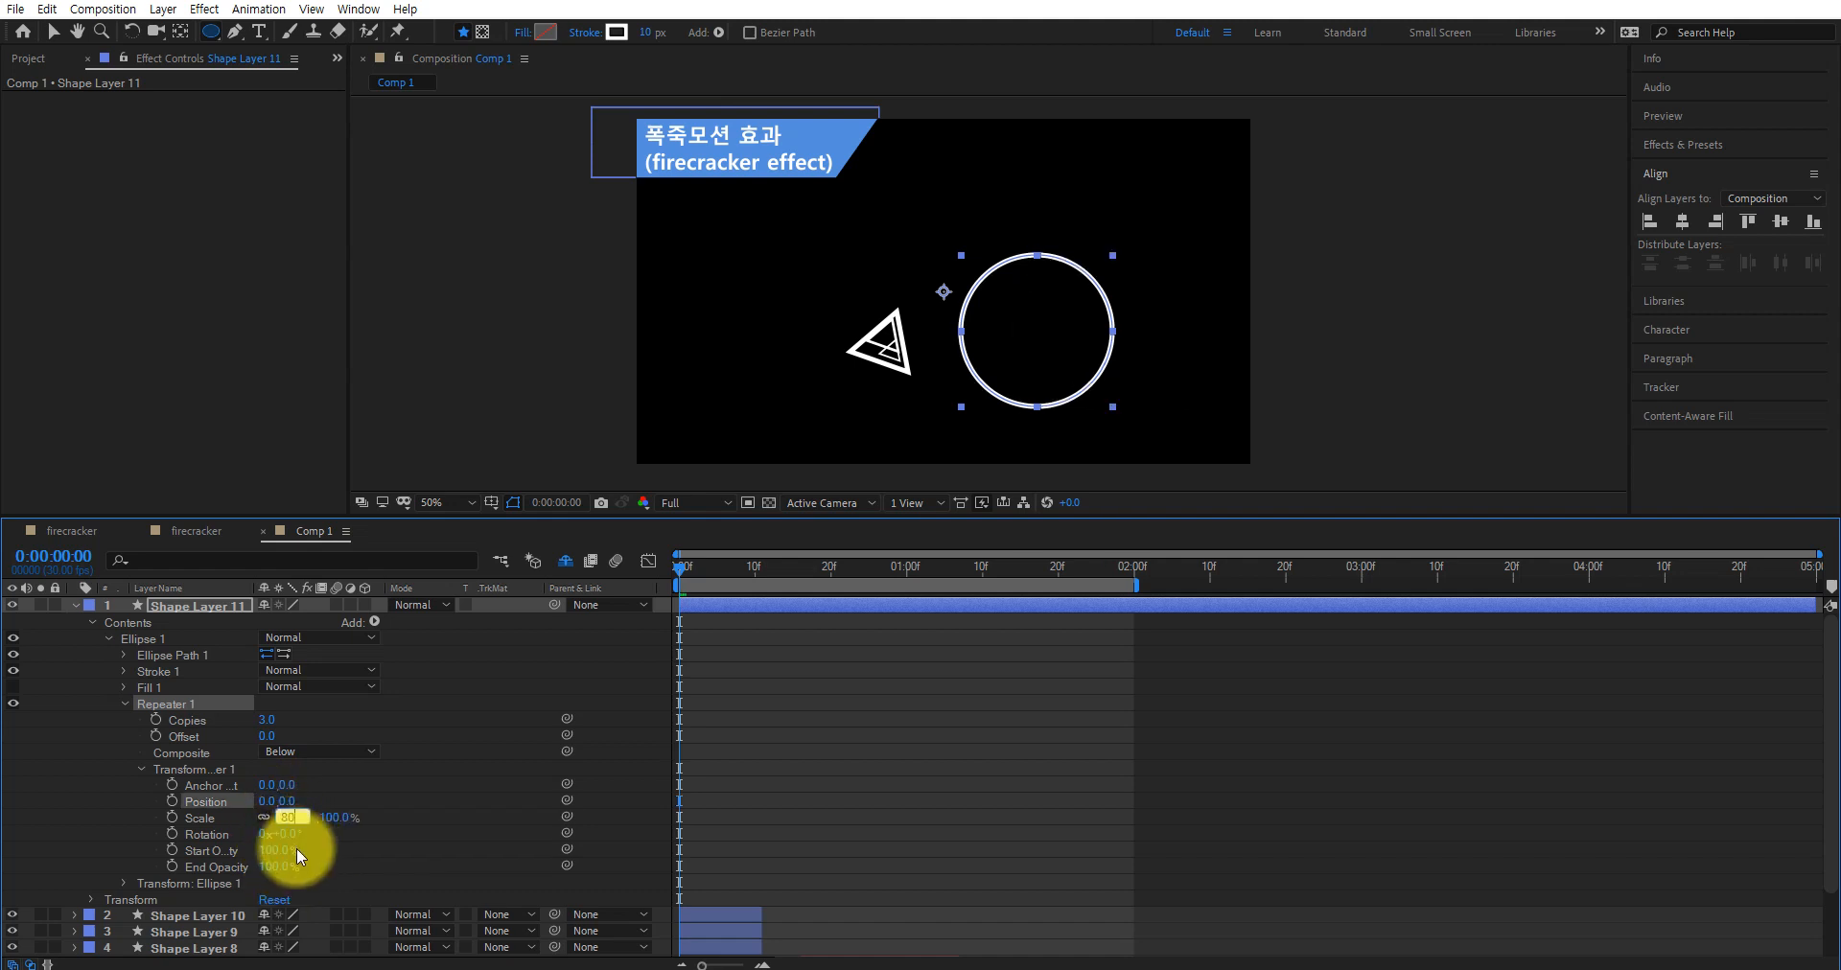
text(80)
key(Return)
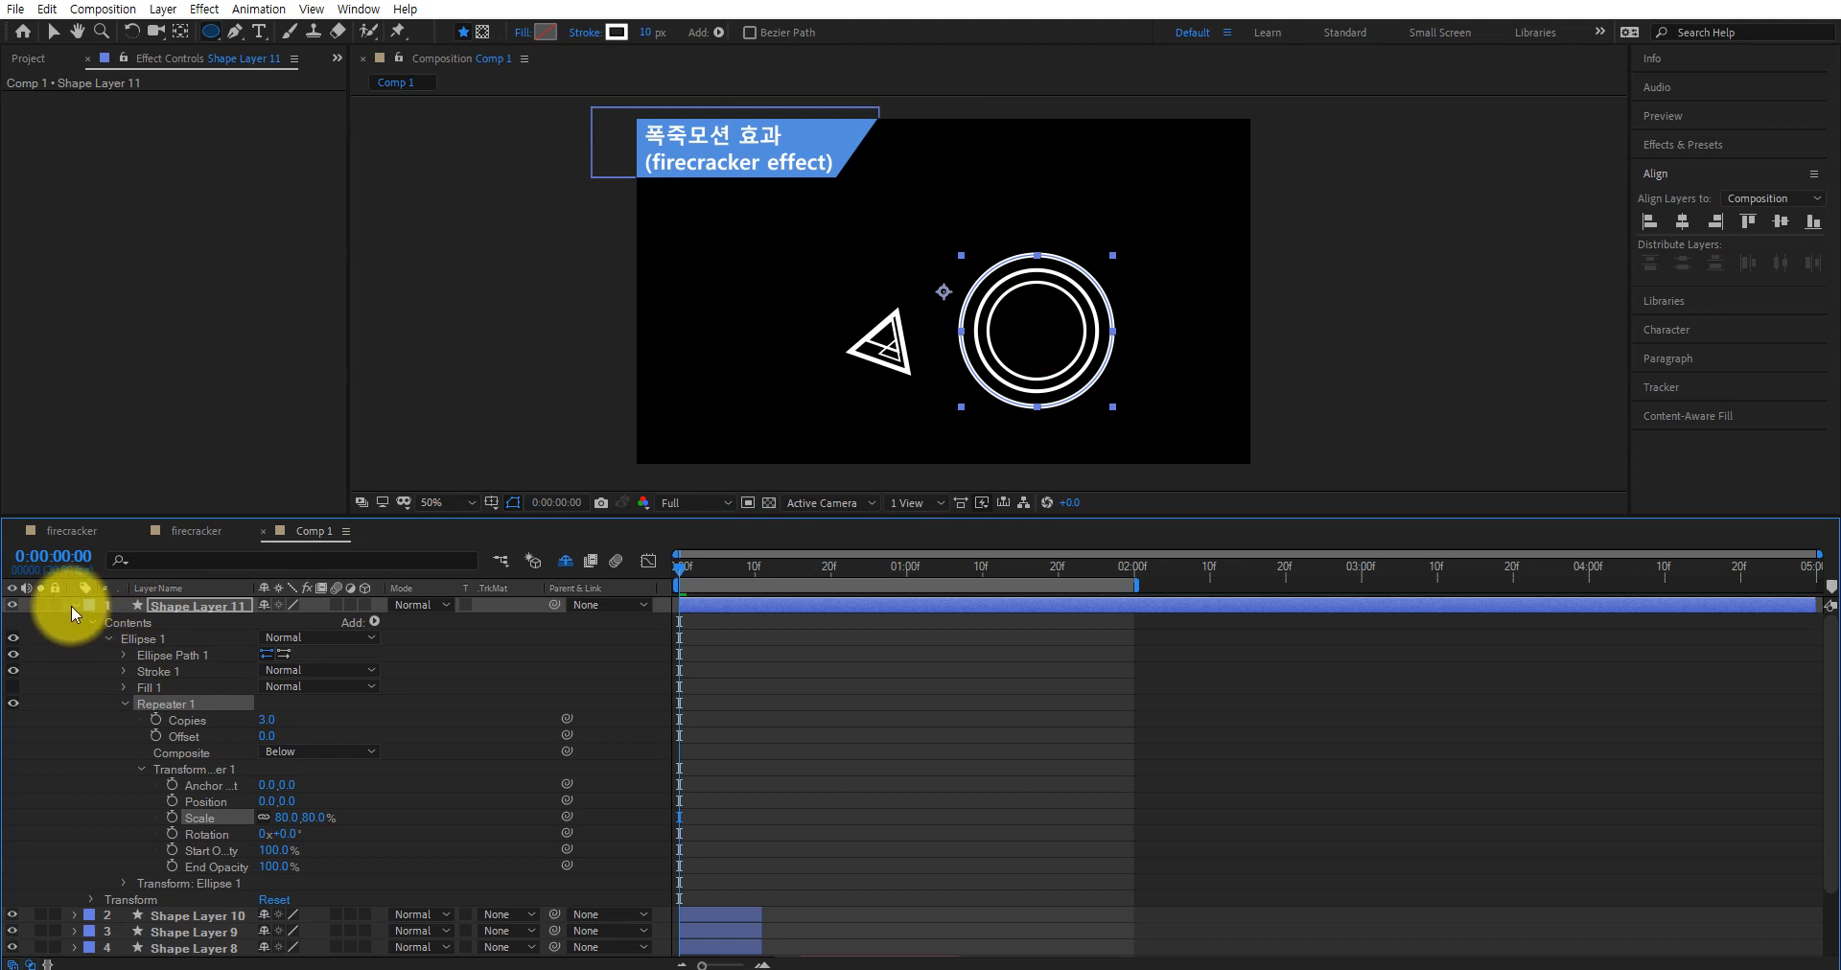
Add Trim Paths to Shape Layer 11's Ellipse 1 group and show its properties
click(144, 639)
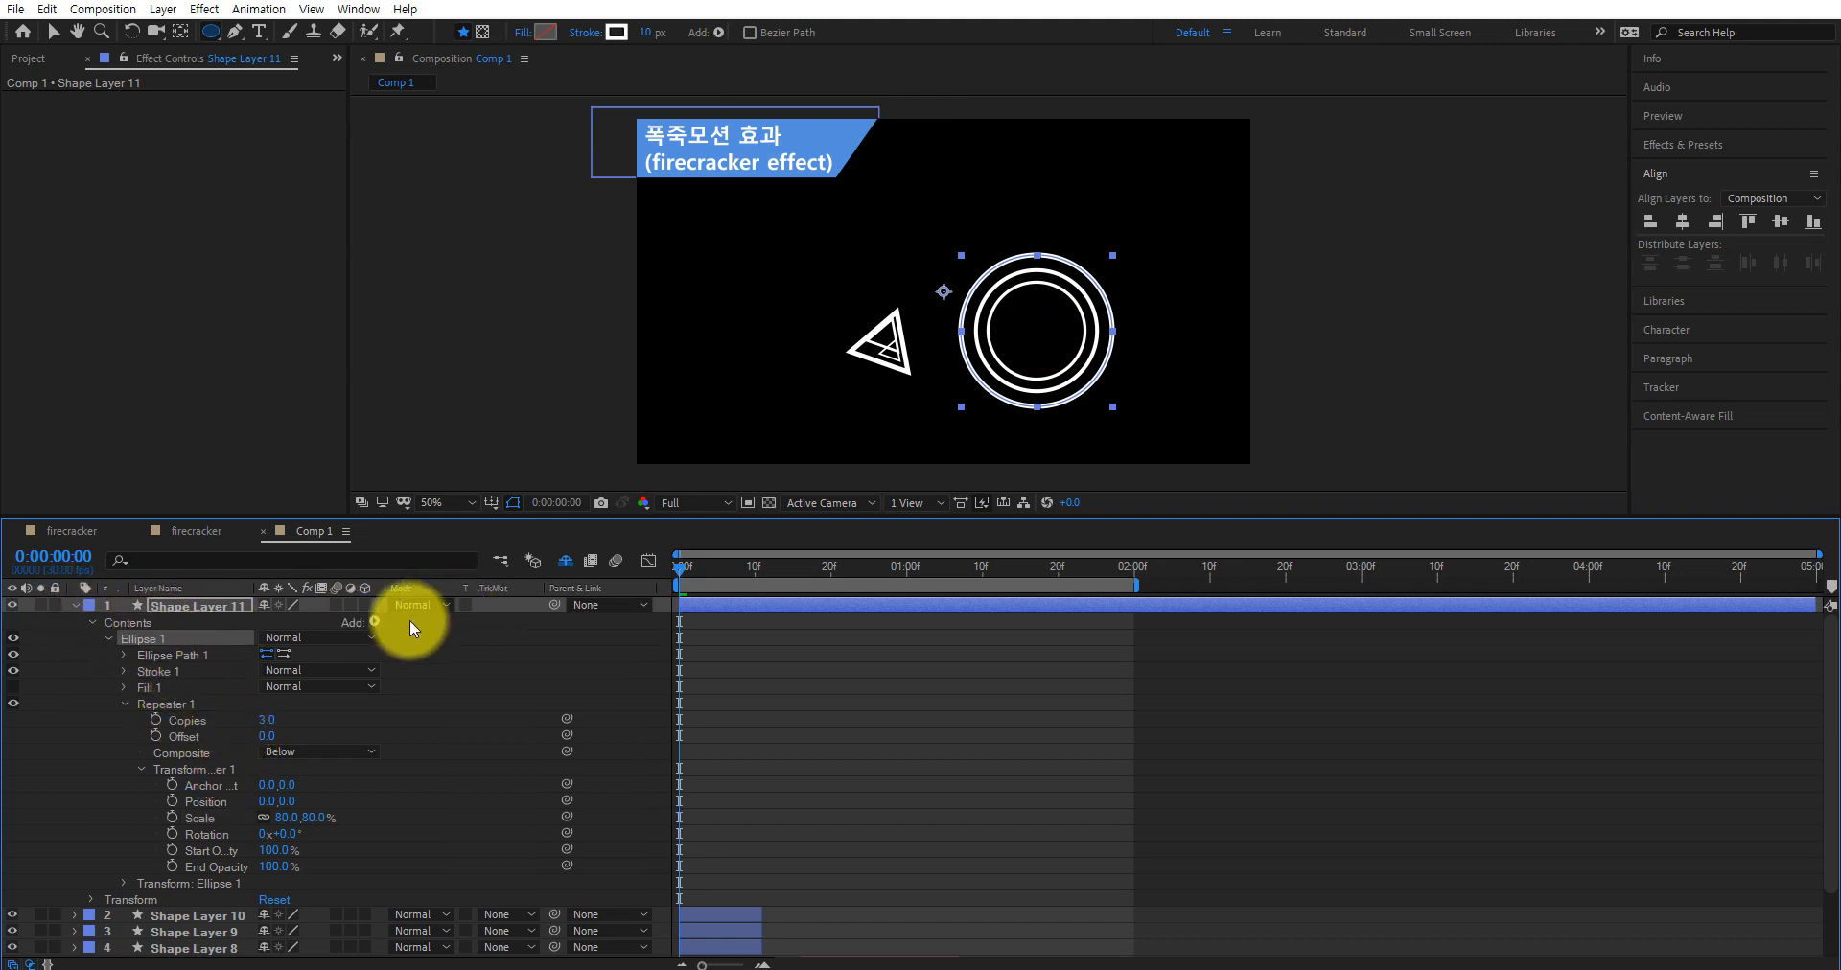
click(374, 621)
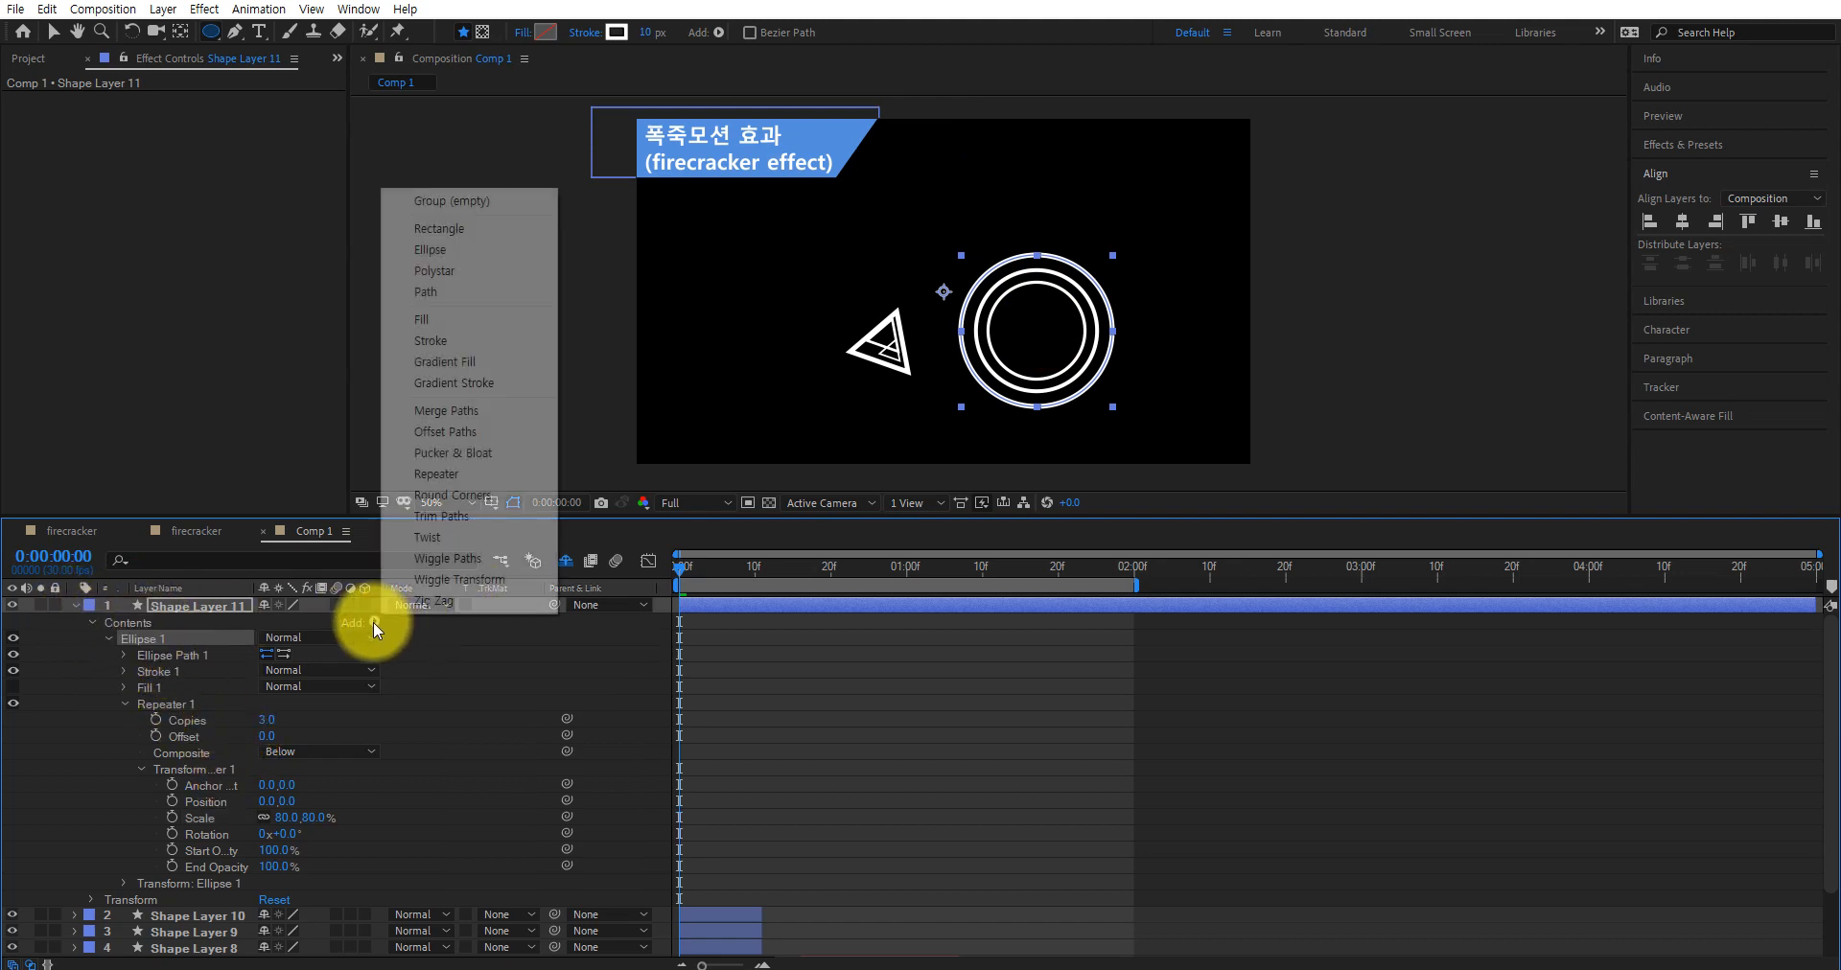
click(444, 518)
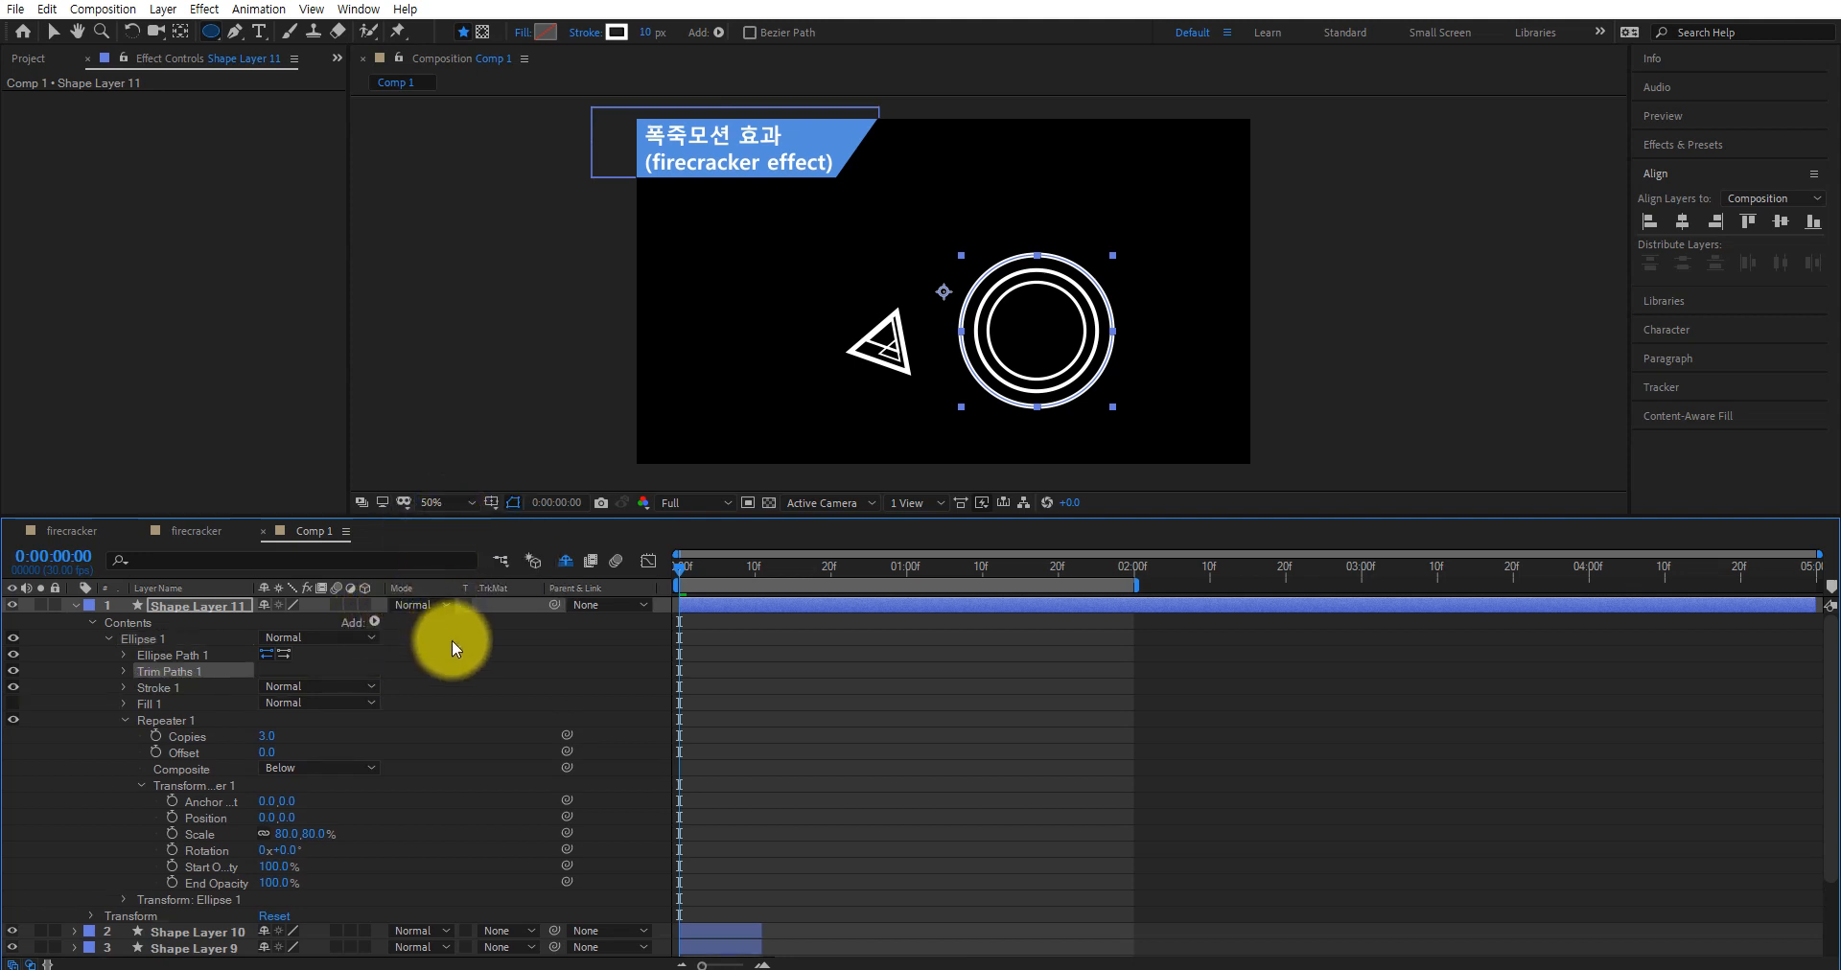
click(124, 671)
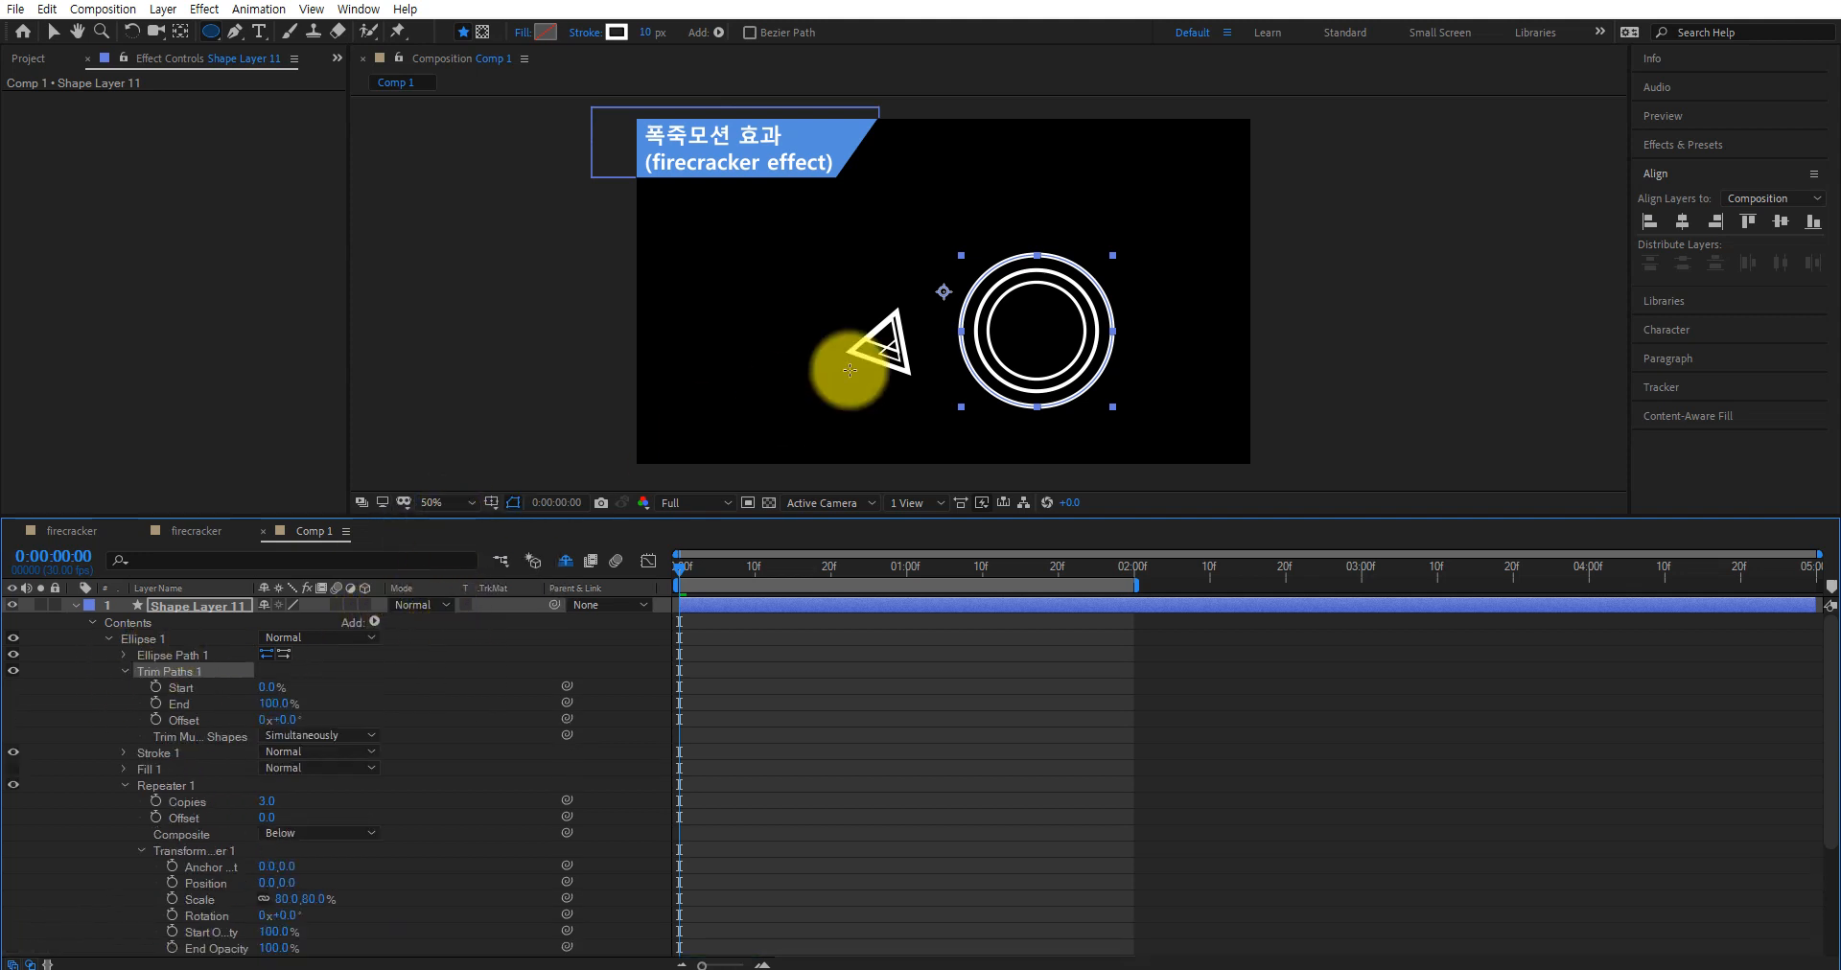
Try out the Trim Paths Start and End percentages on the repeated circles
mouse_move(288, 704)
mouse_down()
mouse_move(164, 718)
mouse_move(320, 723)
mouse_move(185, 724)
mouse_move(297, 735)
mouse_up()
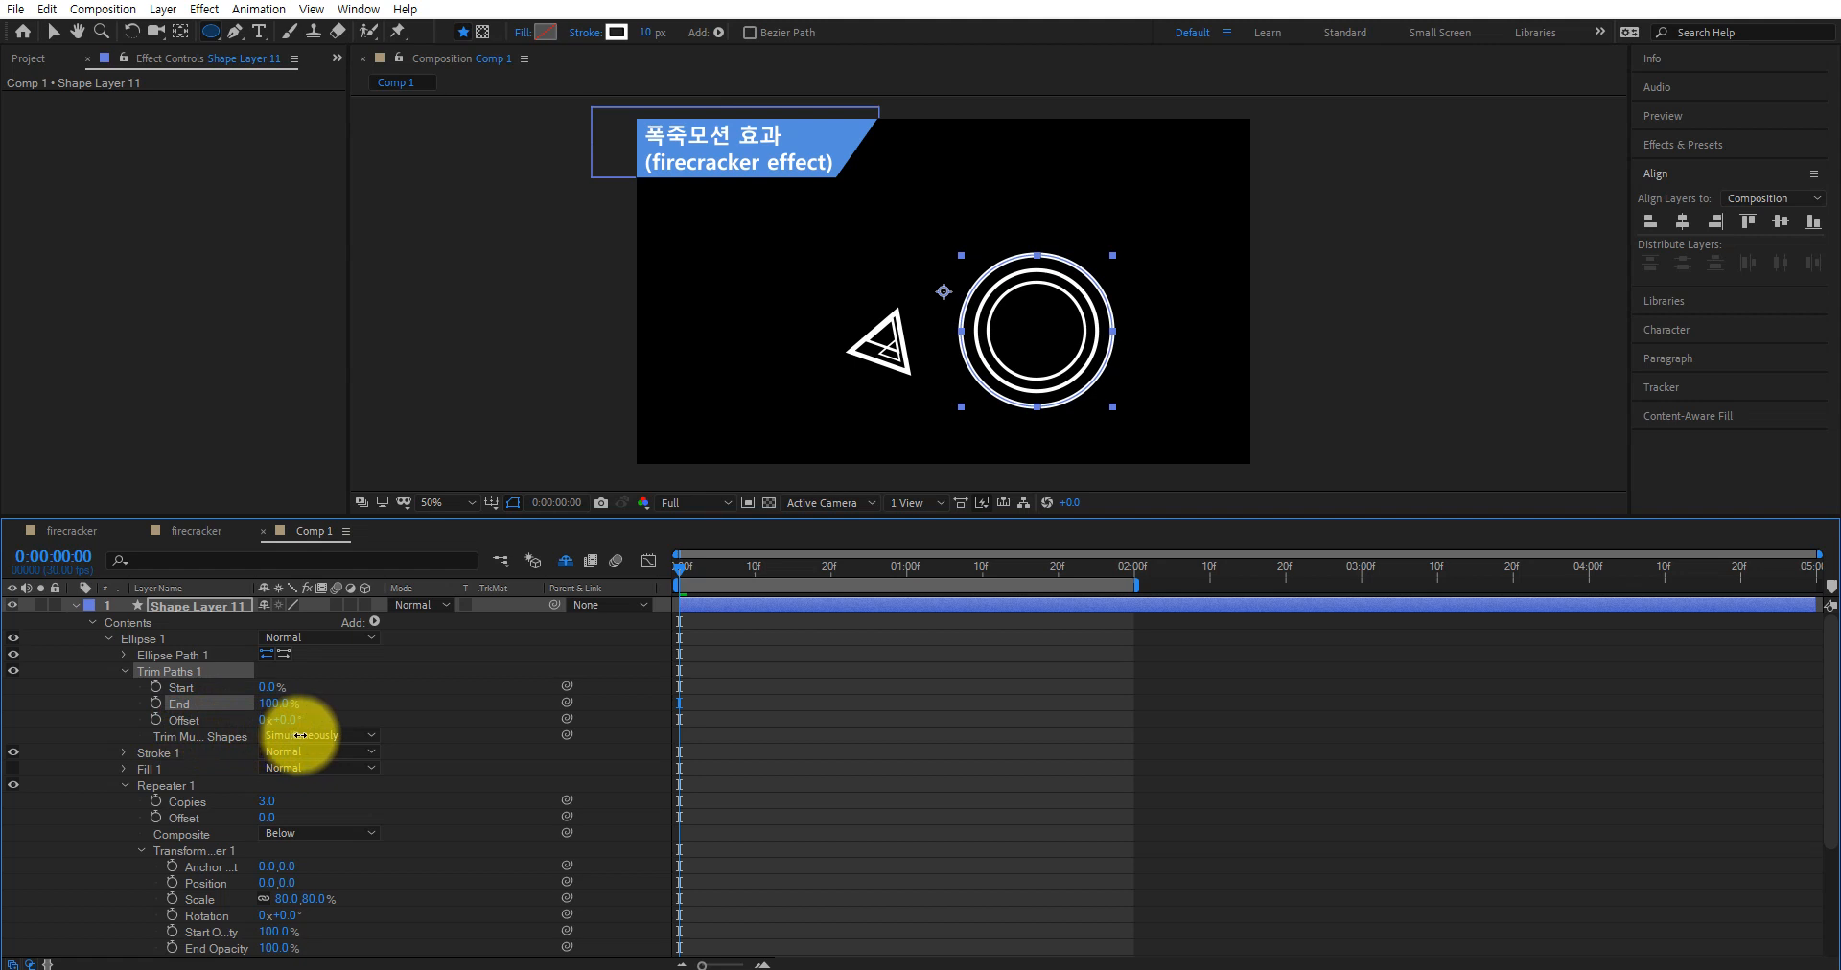
drag(300, 736, 412, 692)
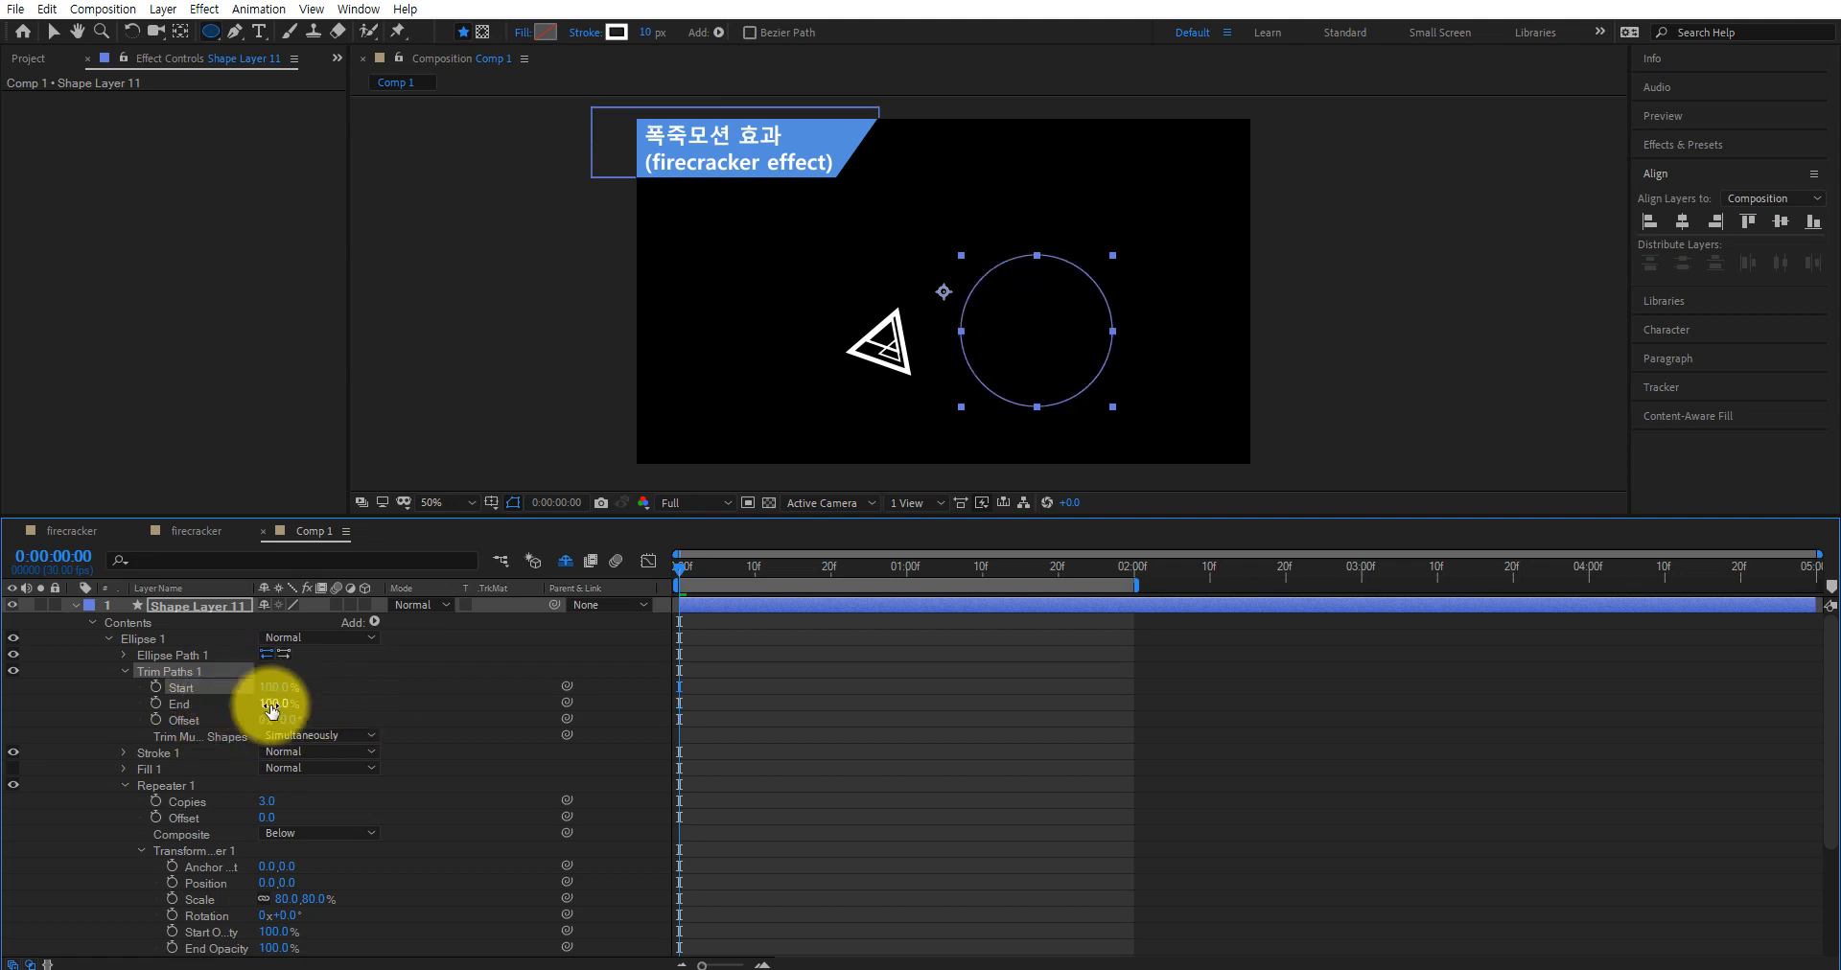
drag(271, 709, 192, 702)
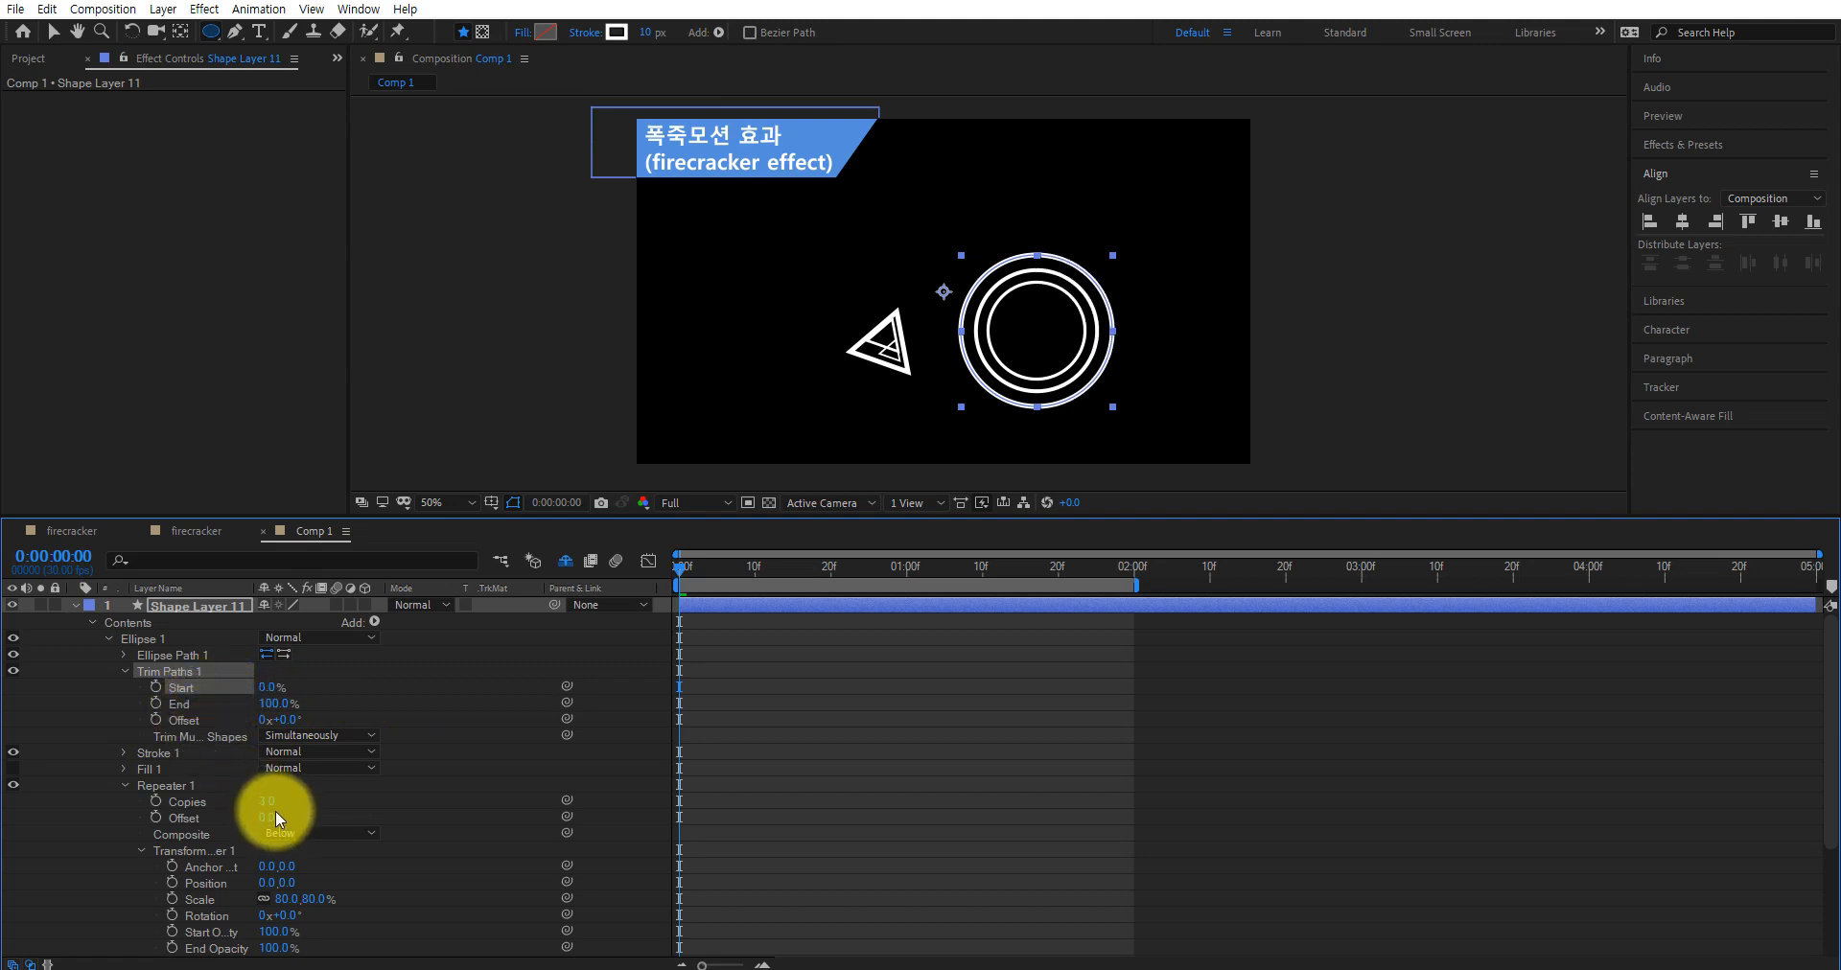
Keyframe the Trim Paths Start at 100% on frame 0 and 0% on frame 10
drag(271, 689, 389, 692)
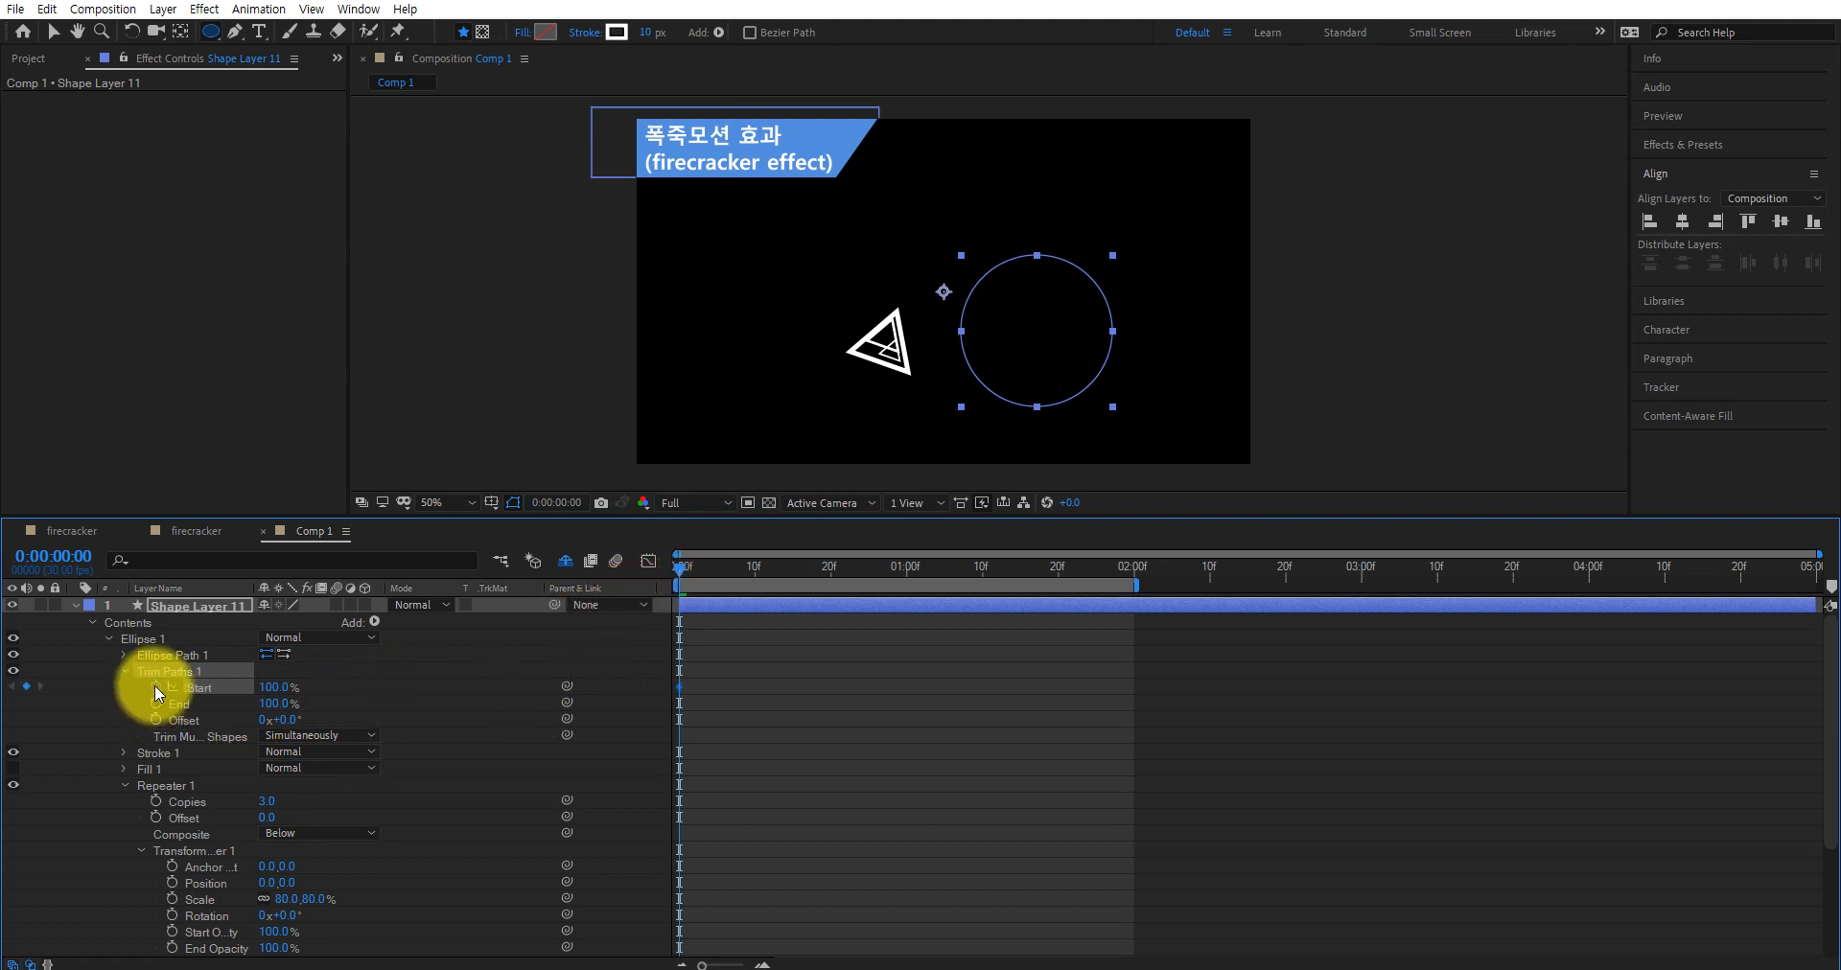
drag(678, 572, 753, 575)
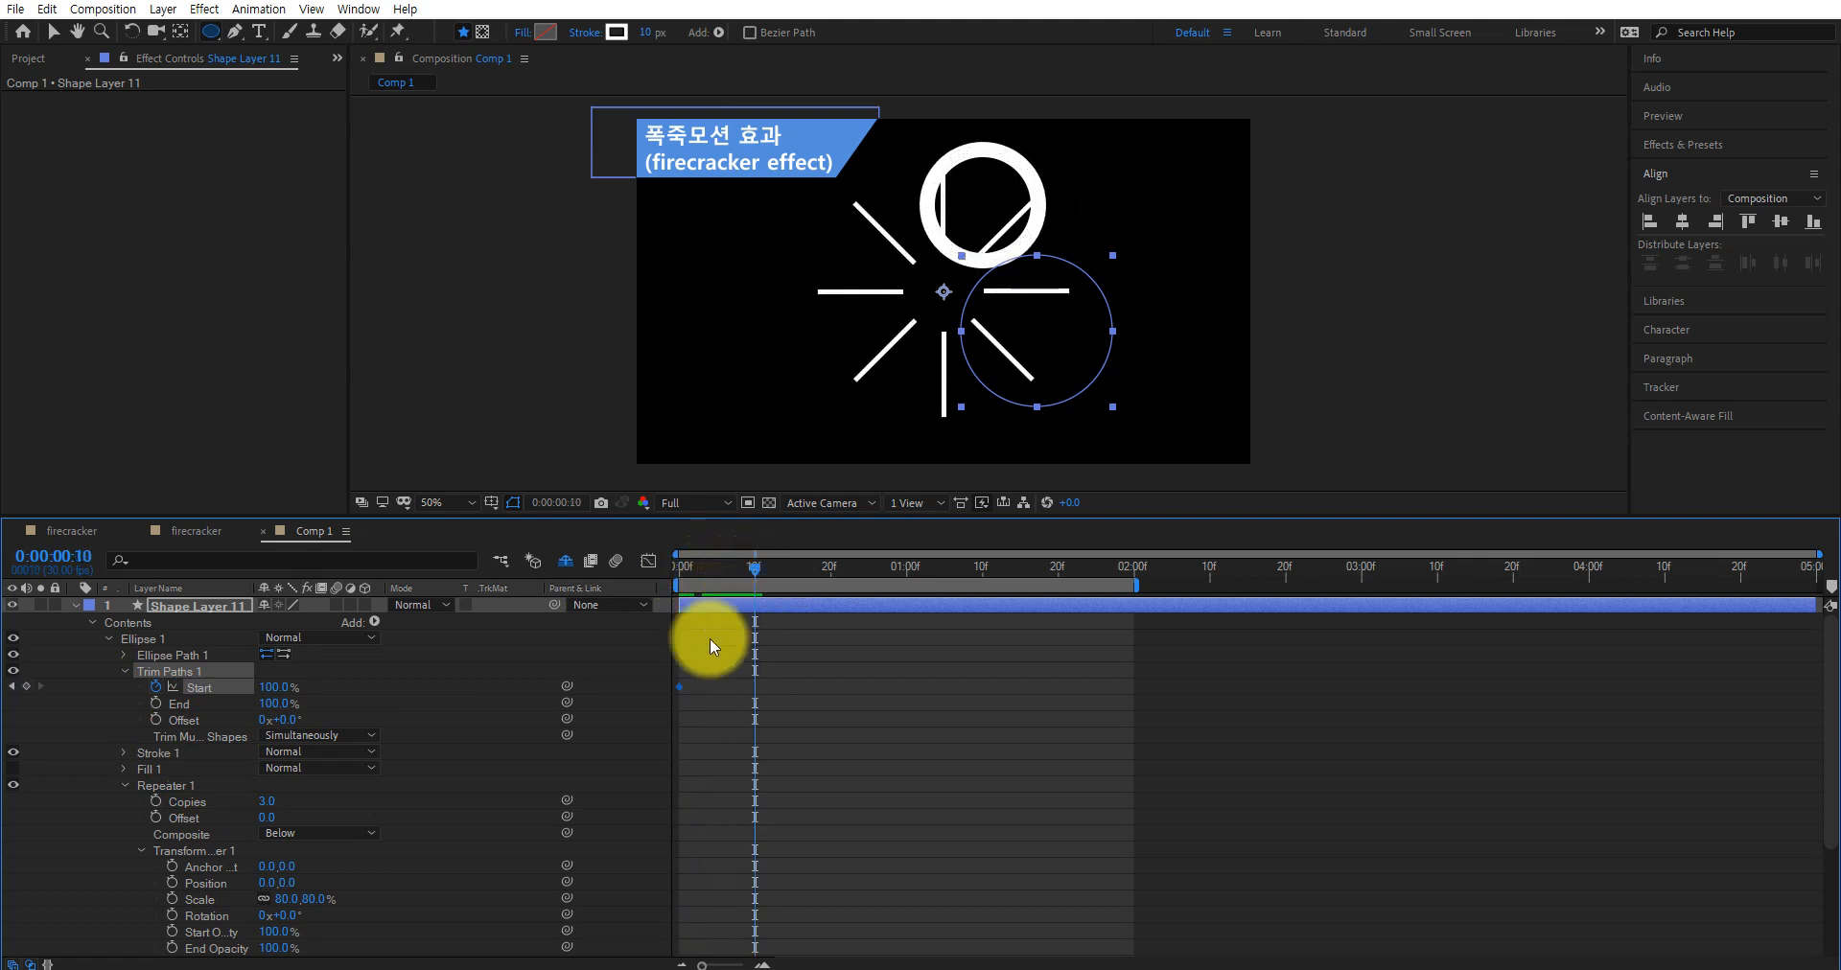
drag(275, 689, 180, 693)
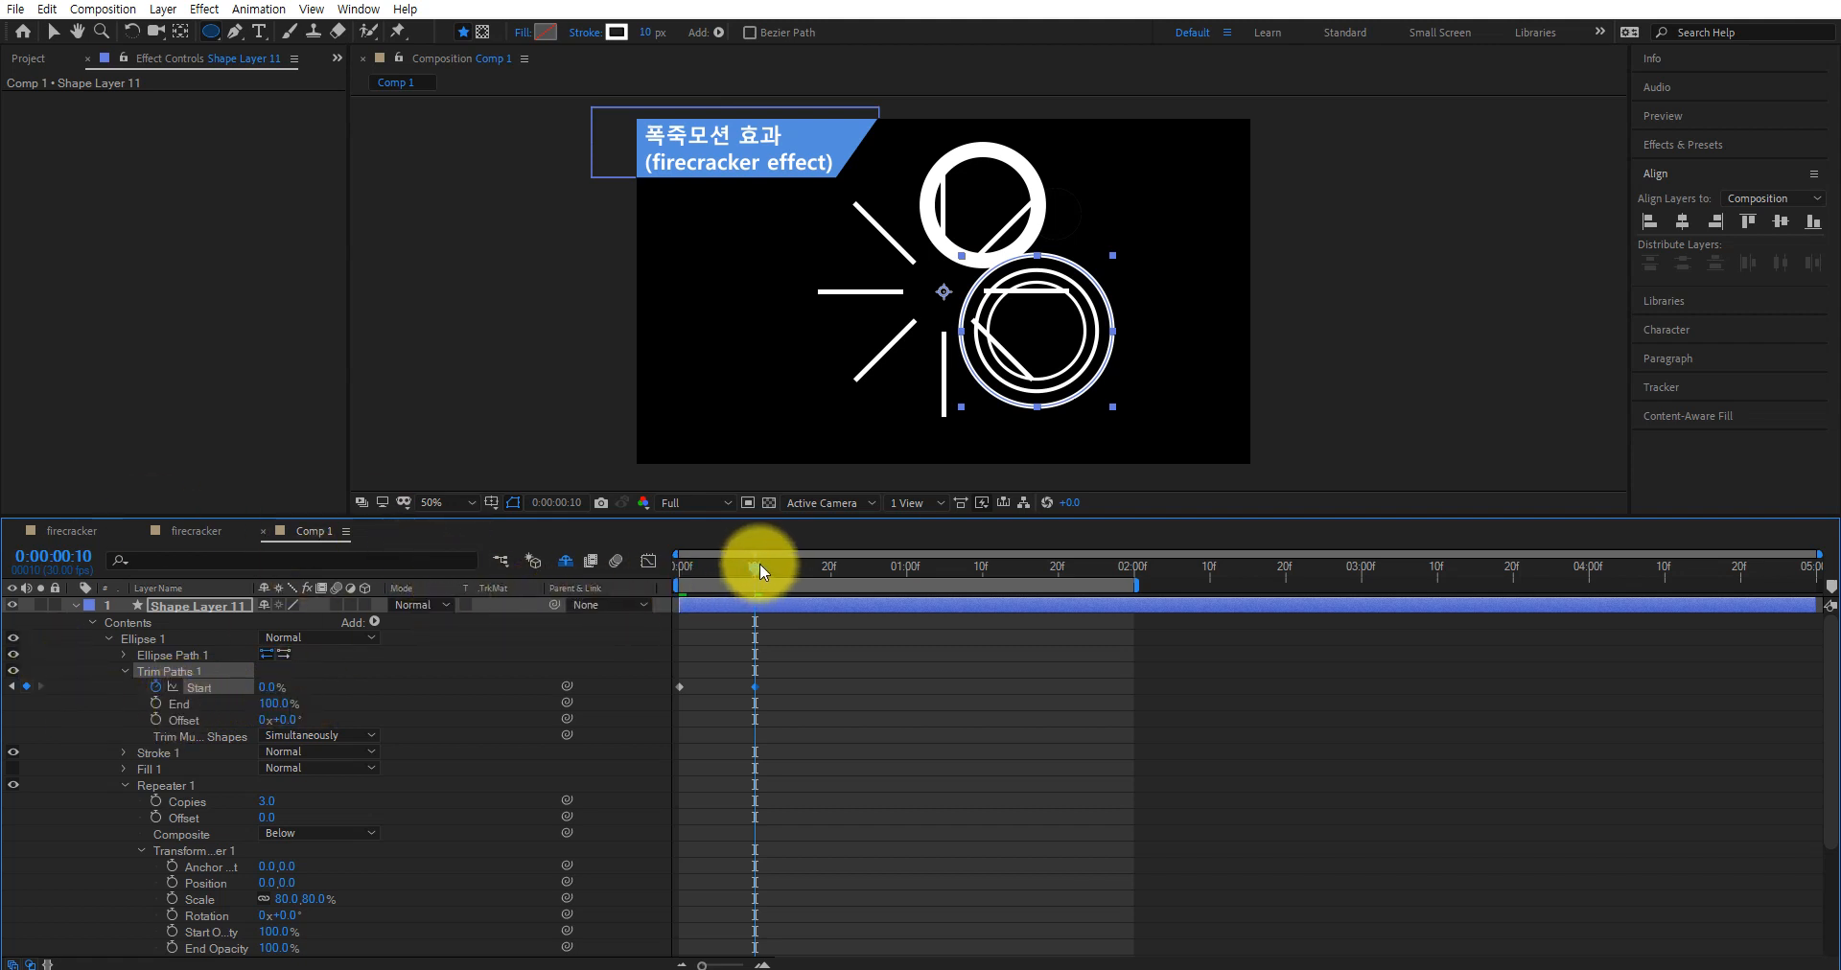
Keyframe the Trim Paths End at 100% on frame 10 and 2% on frame 20
click(156, 704)
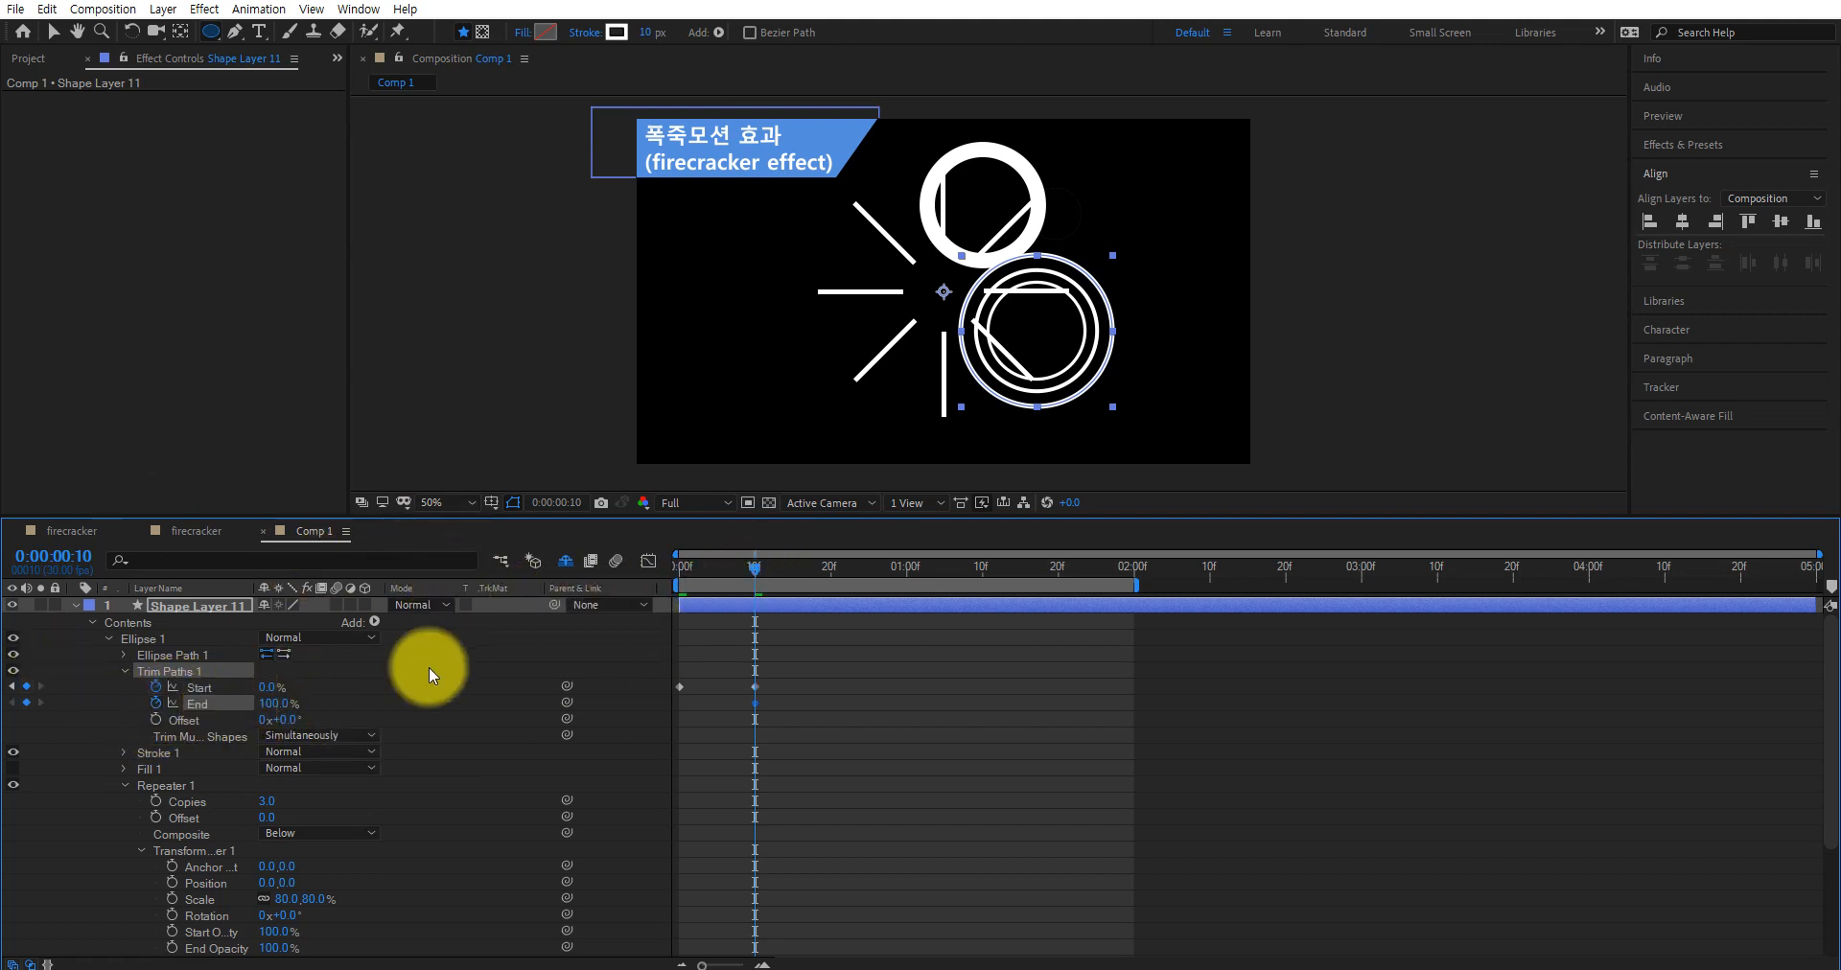
drag(756, 563, 830, 575)
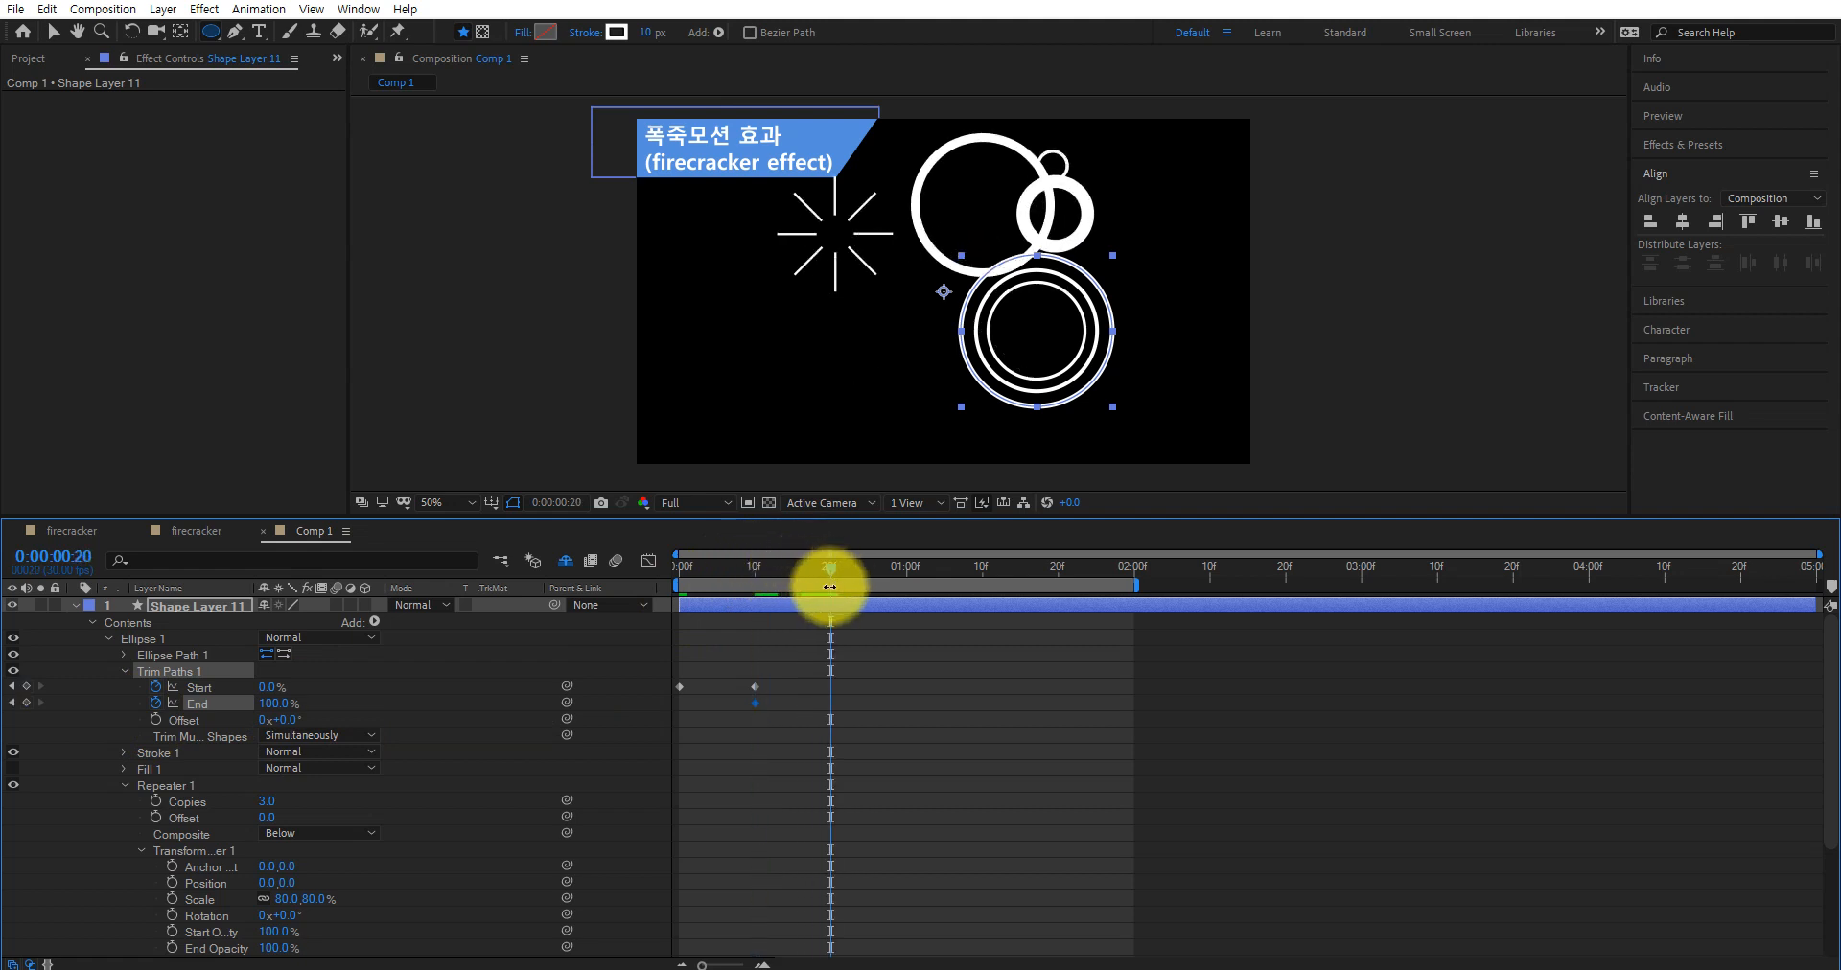
drag(274, 707, 124, 740)
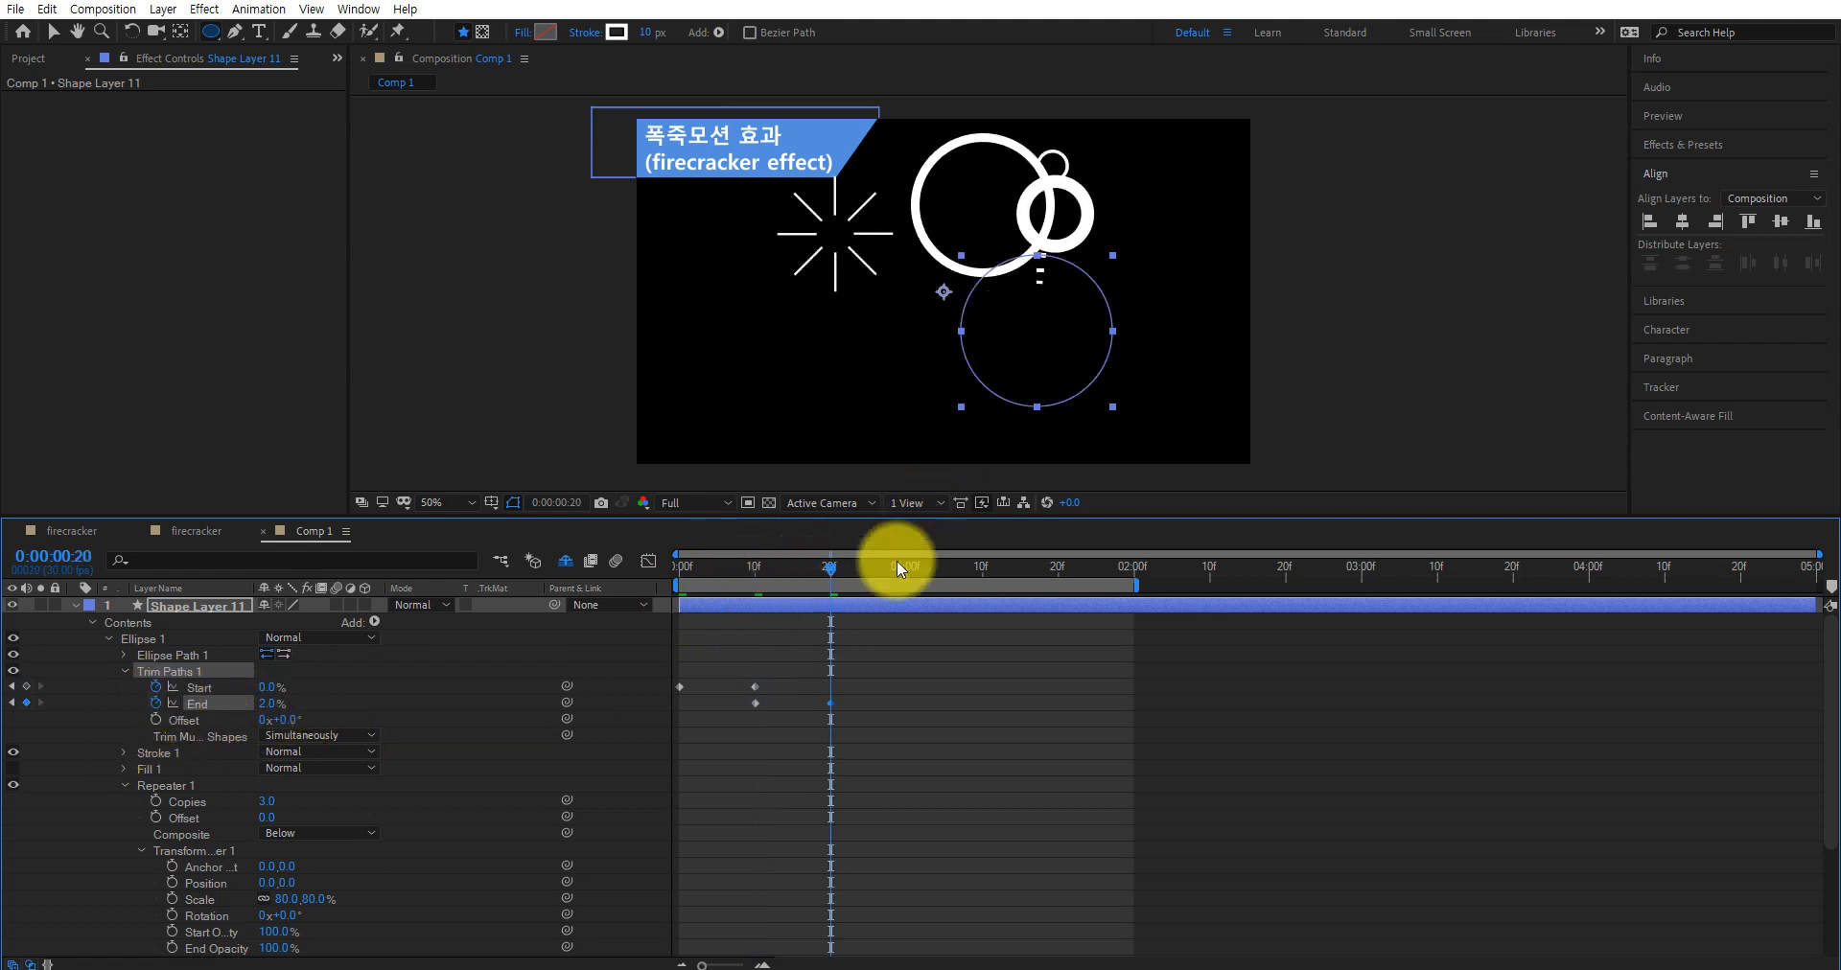
Move the two Trim Paths End keyframes earlier, to frames 2 and 12
drag(827, 570, 694, 636)
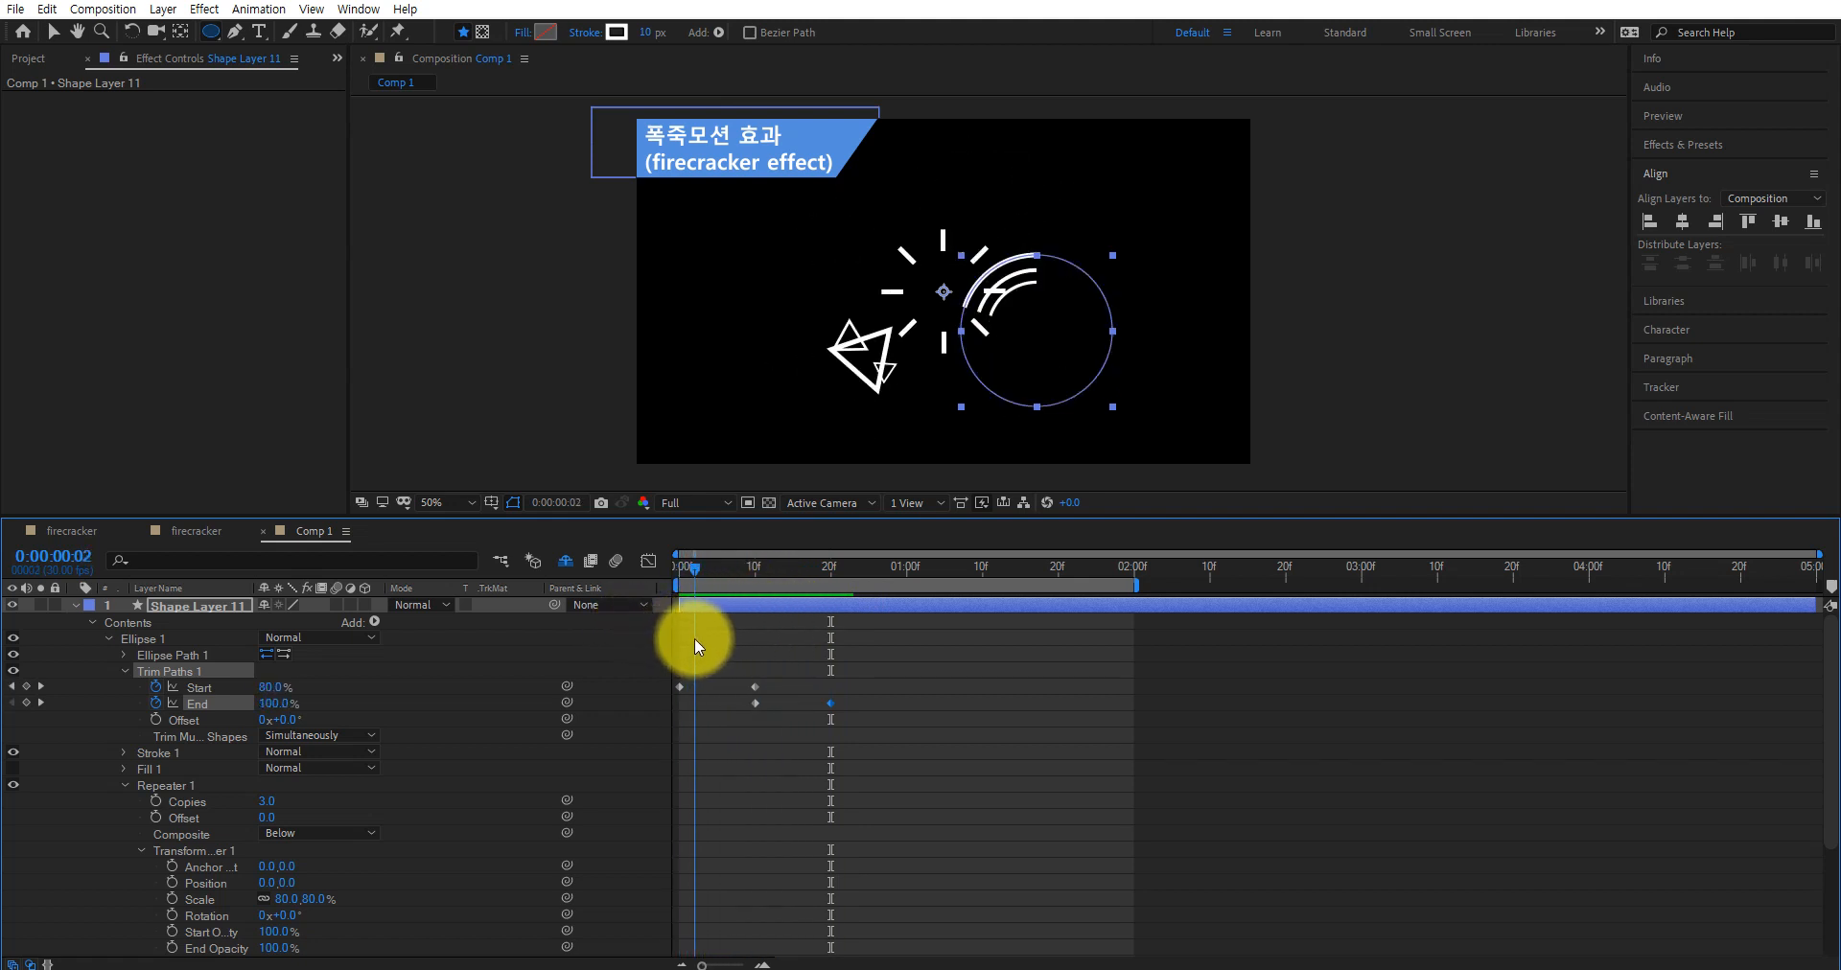
click(1029, 304)
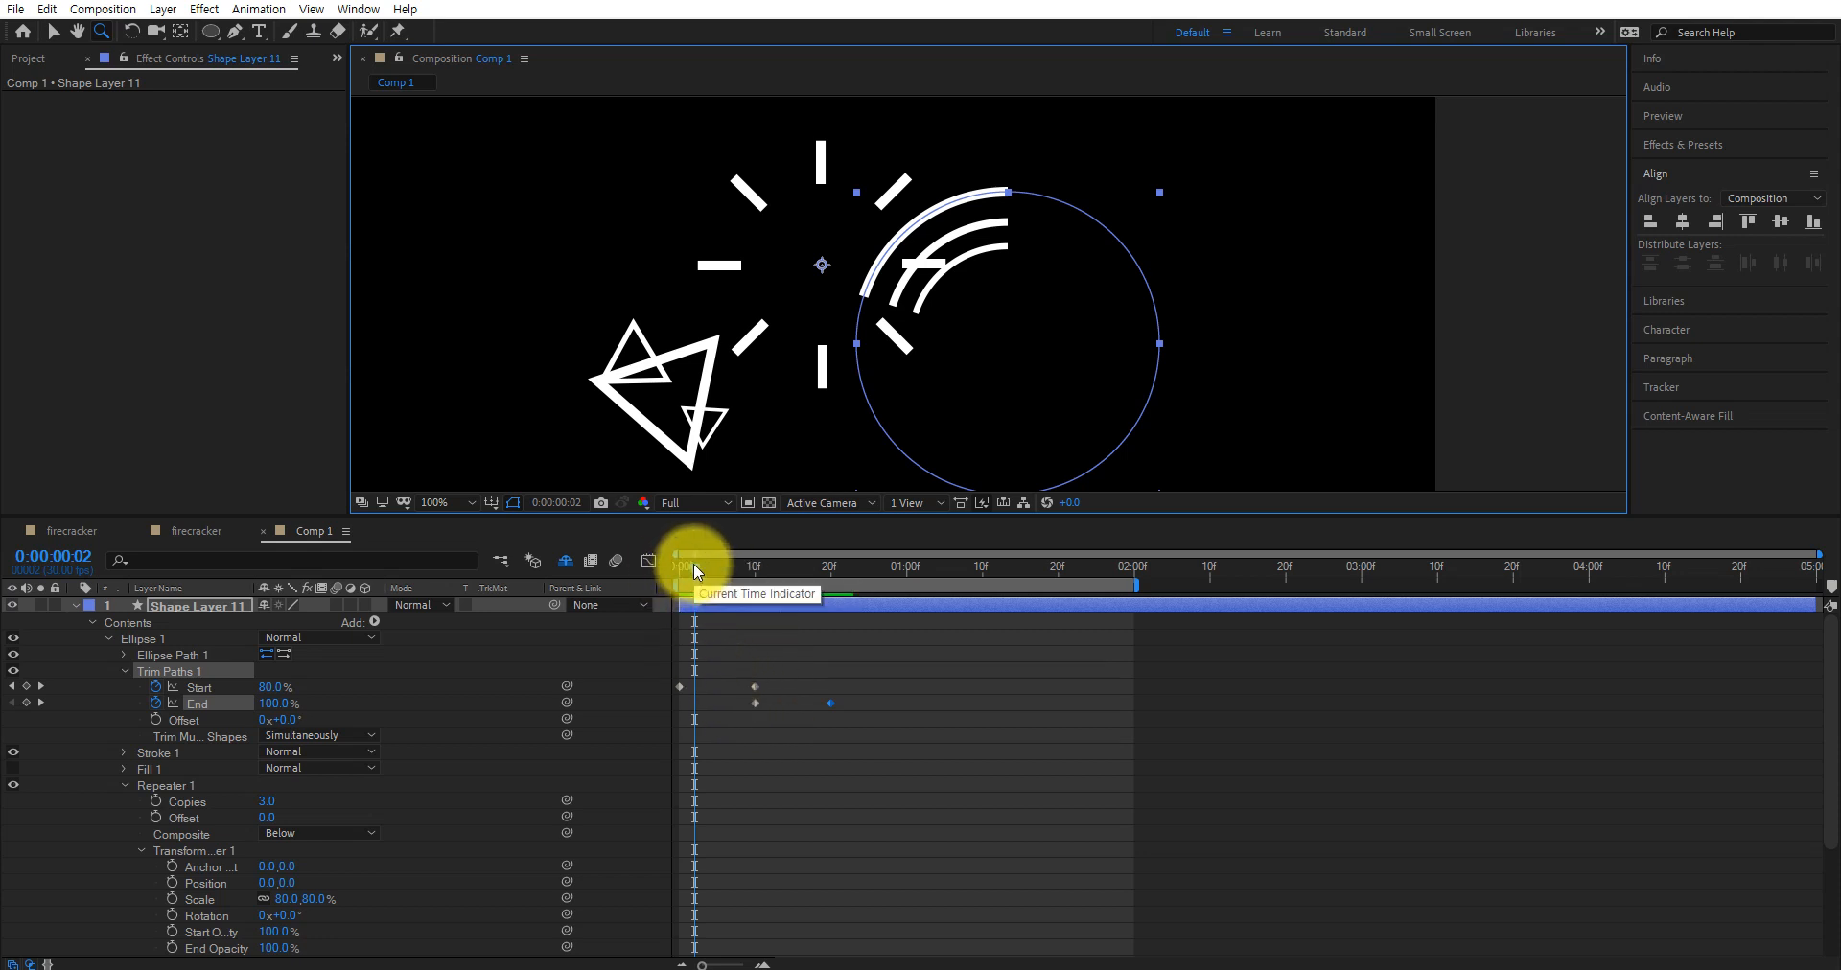
mouse_move(695, 567)
mouse_down()
mouse_move(675, 571)
mouse_move(695, 578)
mouse_up()
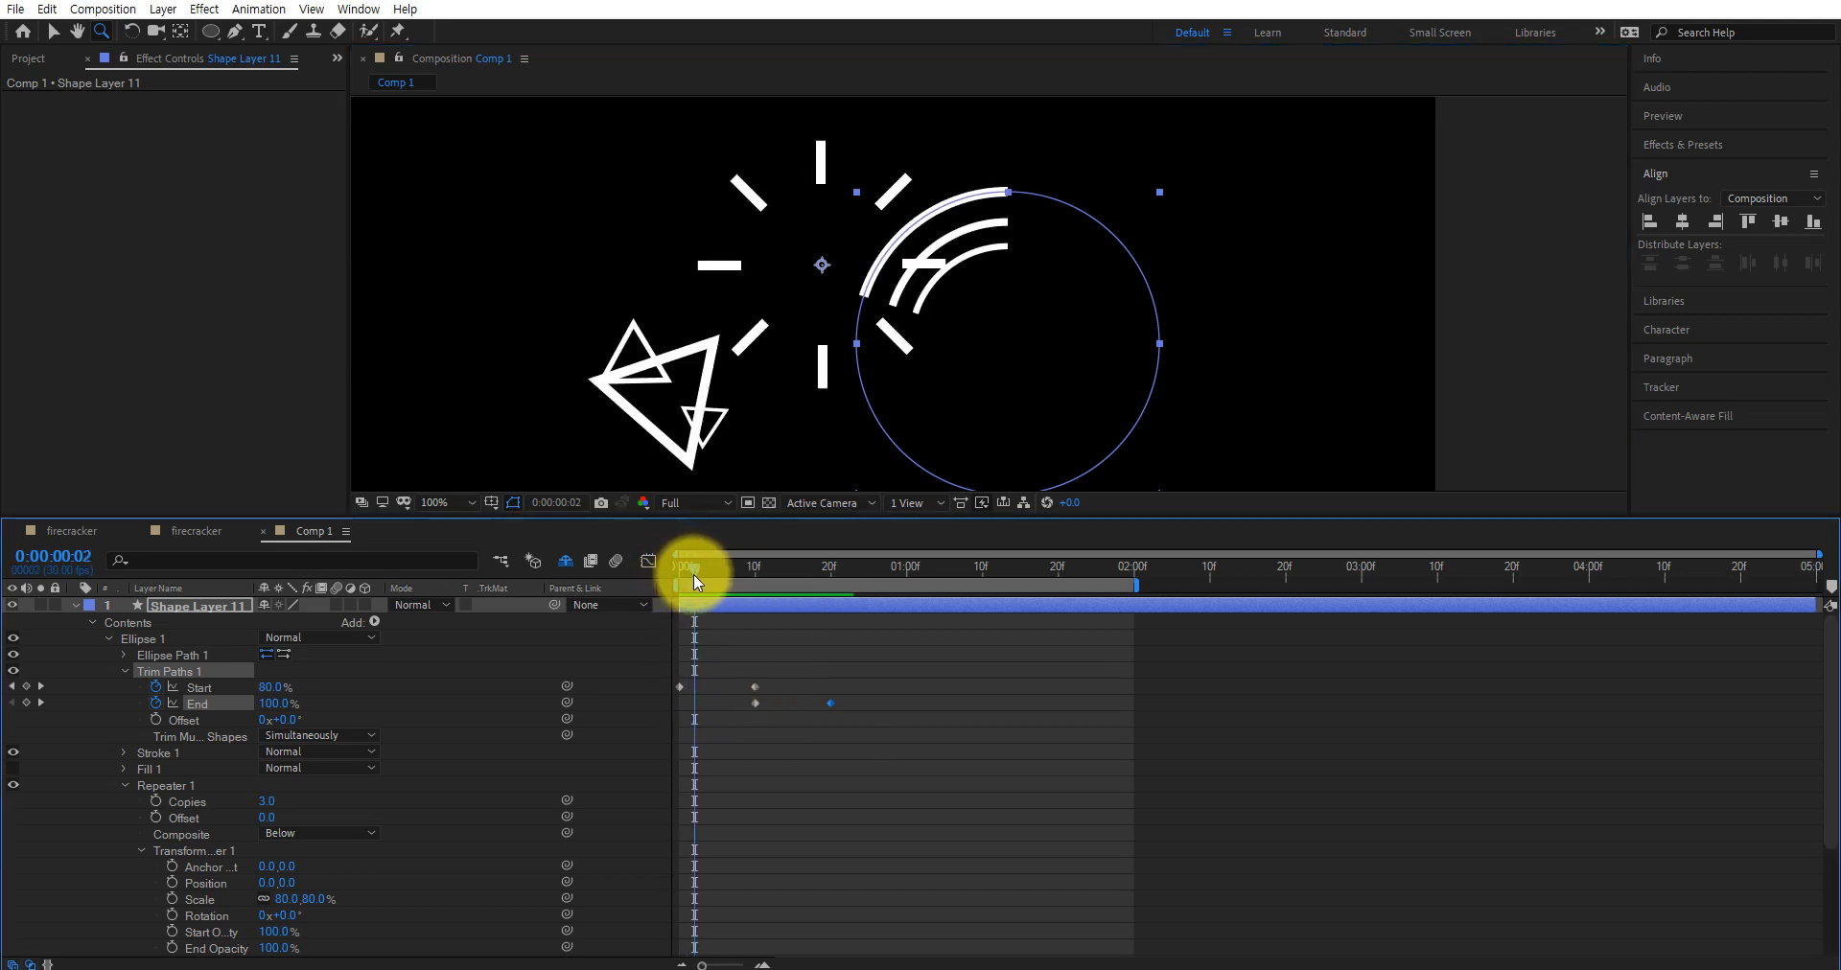
drag(755, 704, 694, 716)
drag(830, 704, 774, 721)
drag(692, 567, 765, 573)
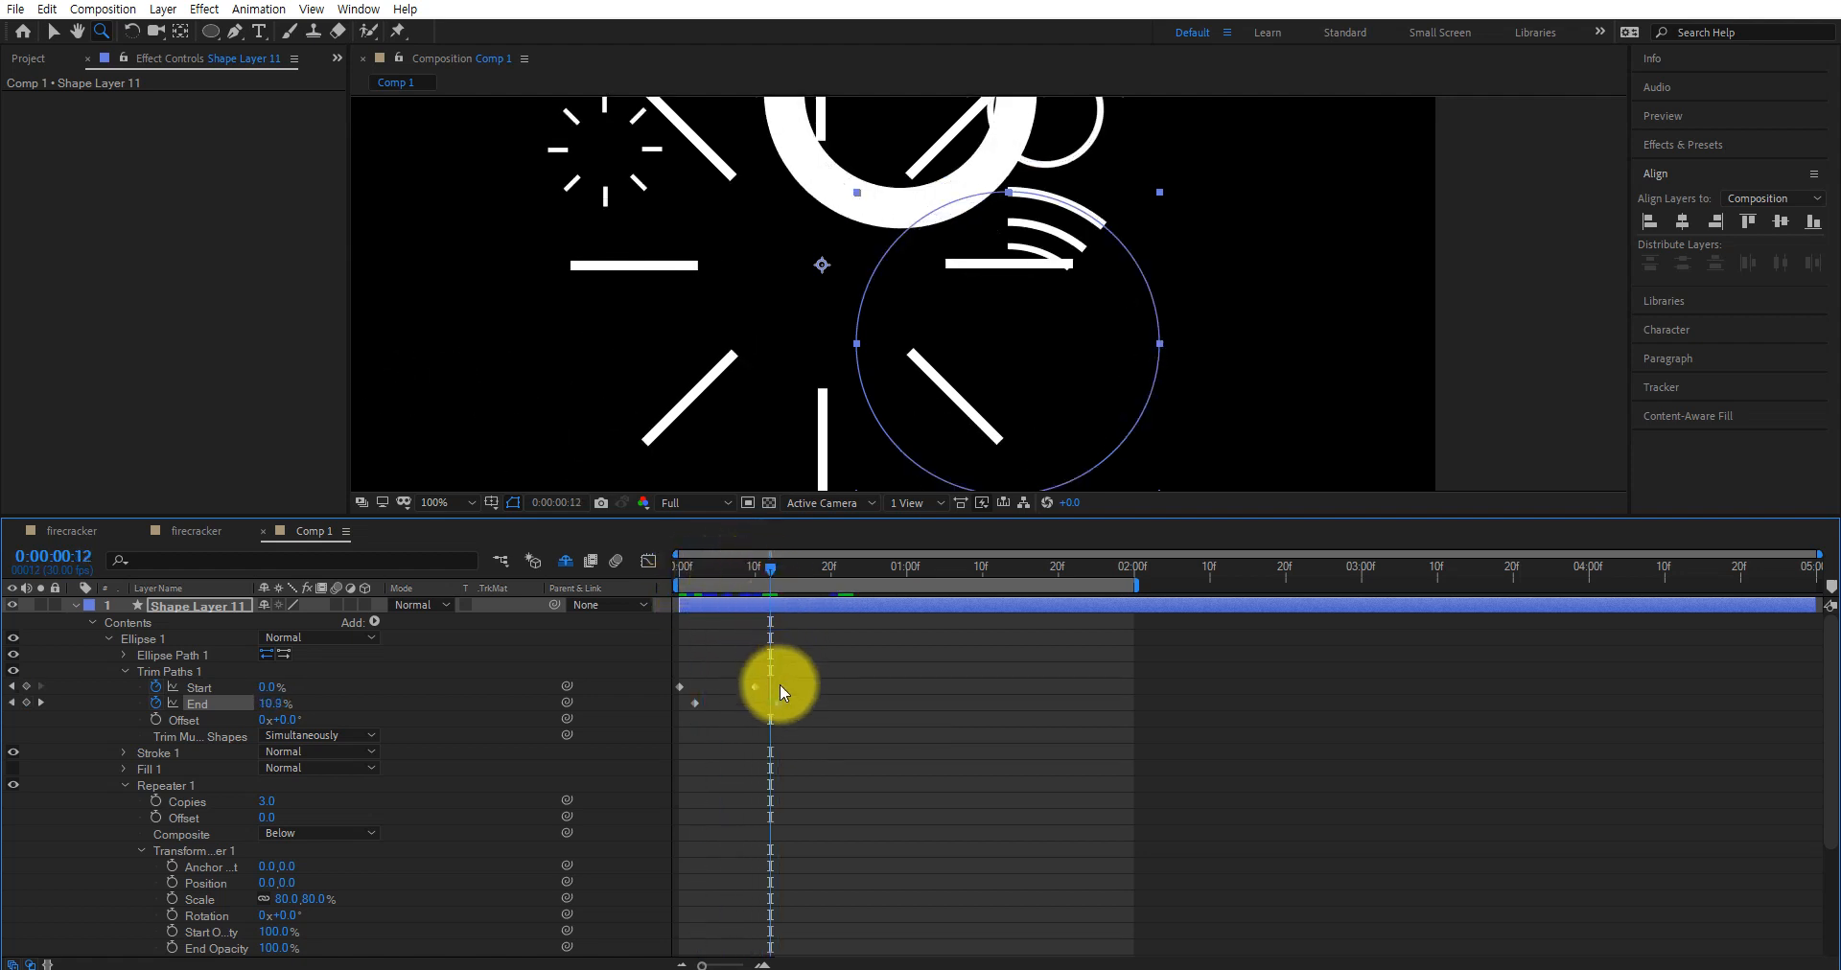
drag(779, 702, 774, 708)
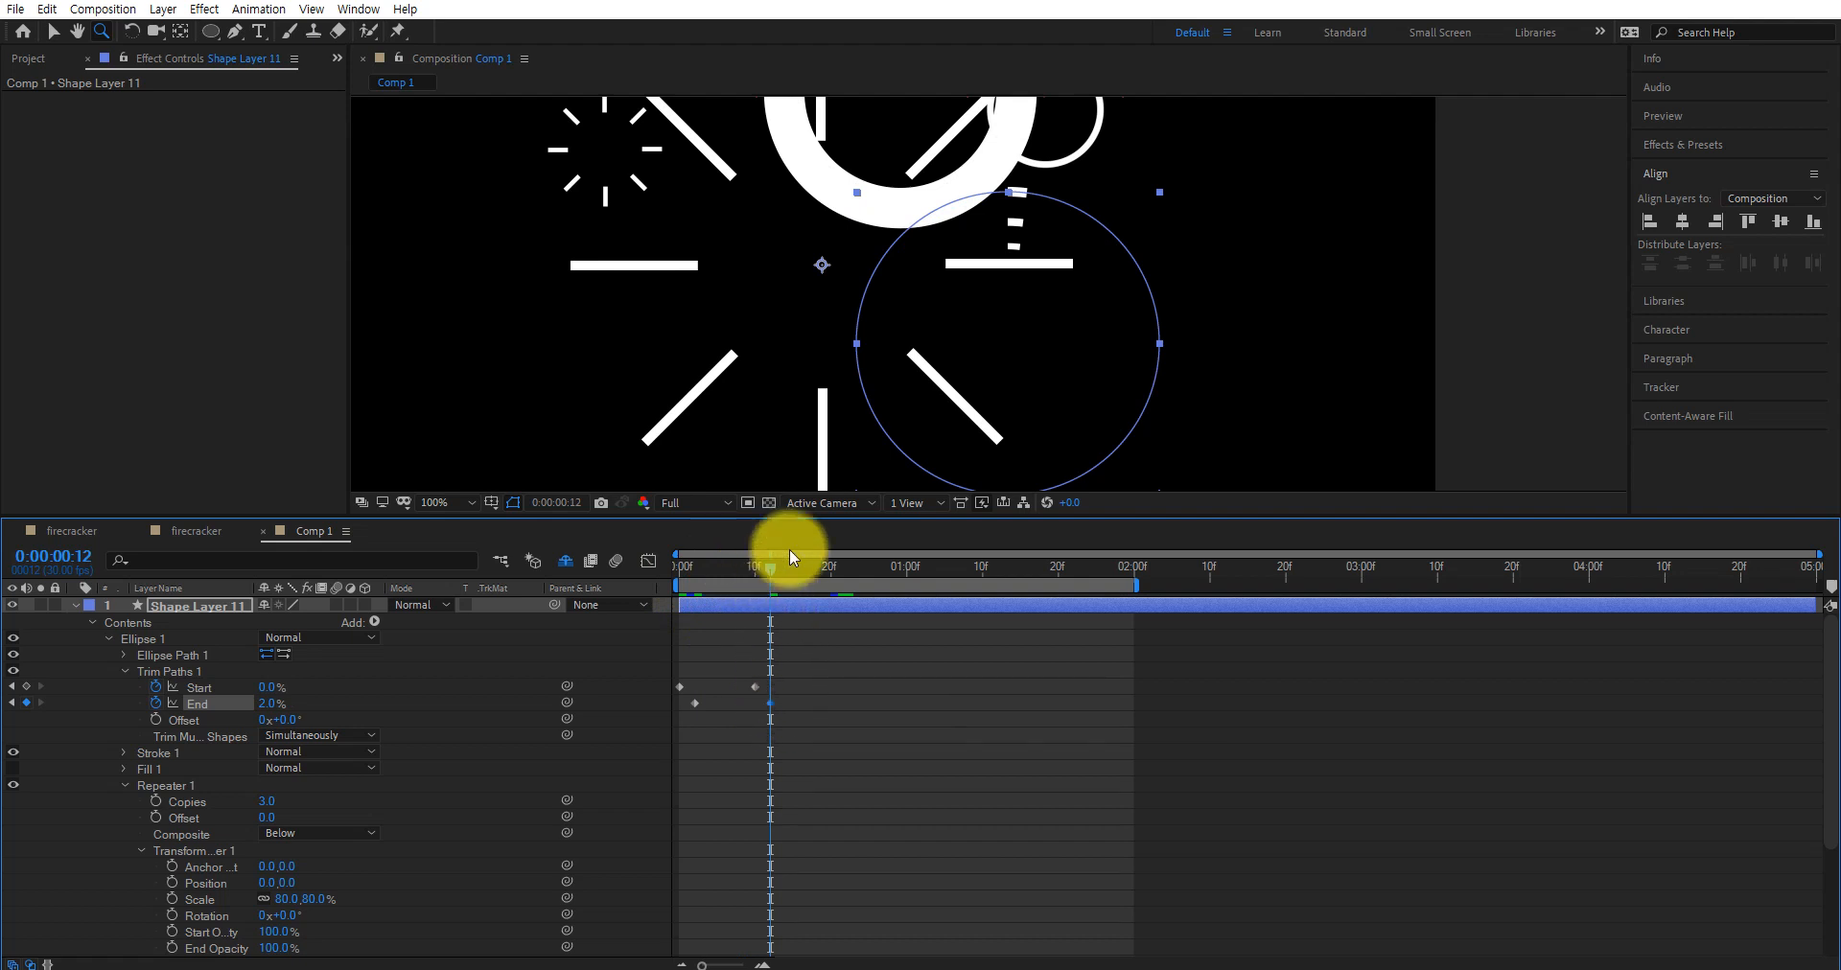
Review the circles' trim animation with all of Comp 1 in view and go to the End keyframe at frame 12
alt+click(1007, 367)
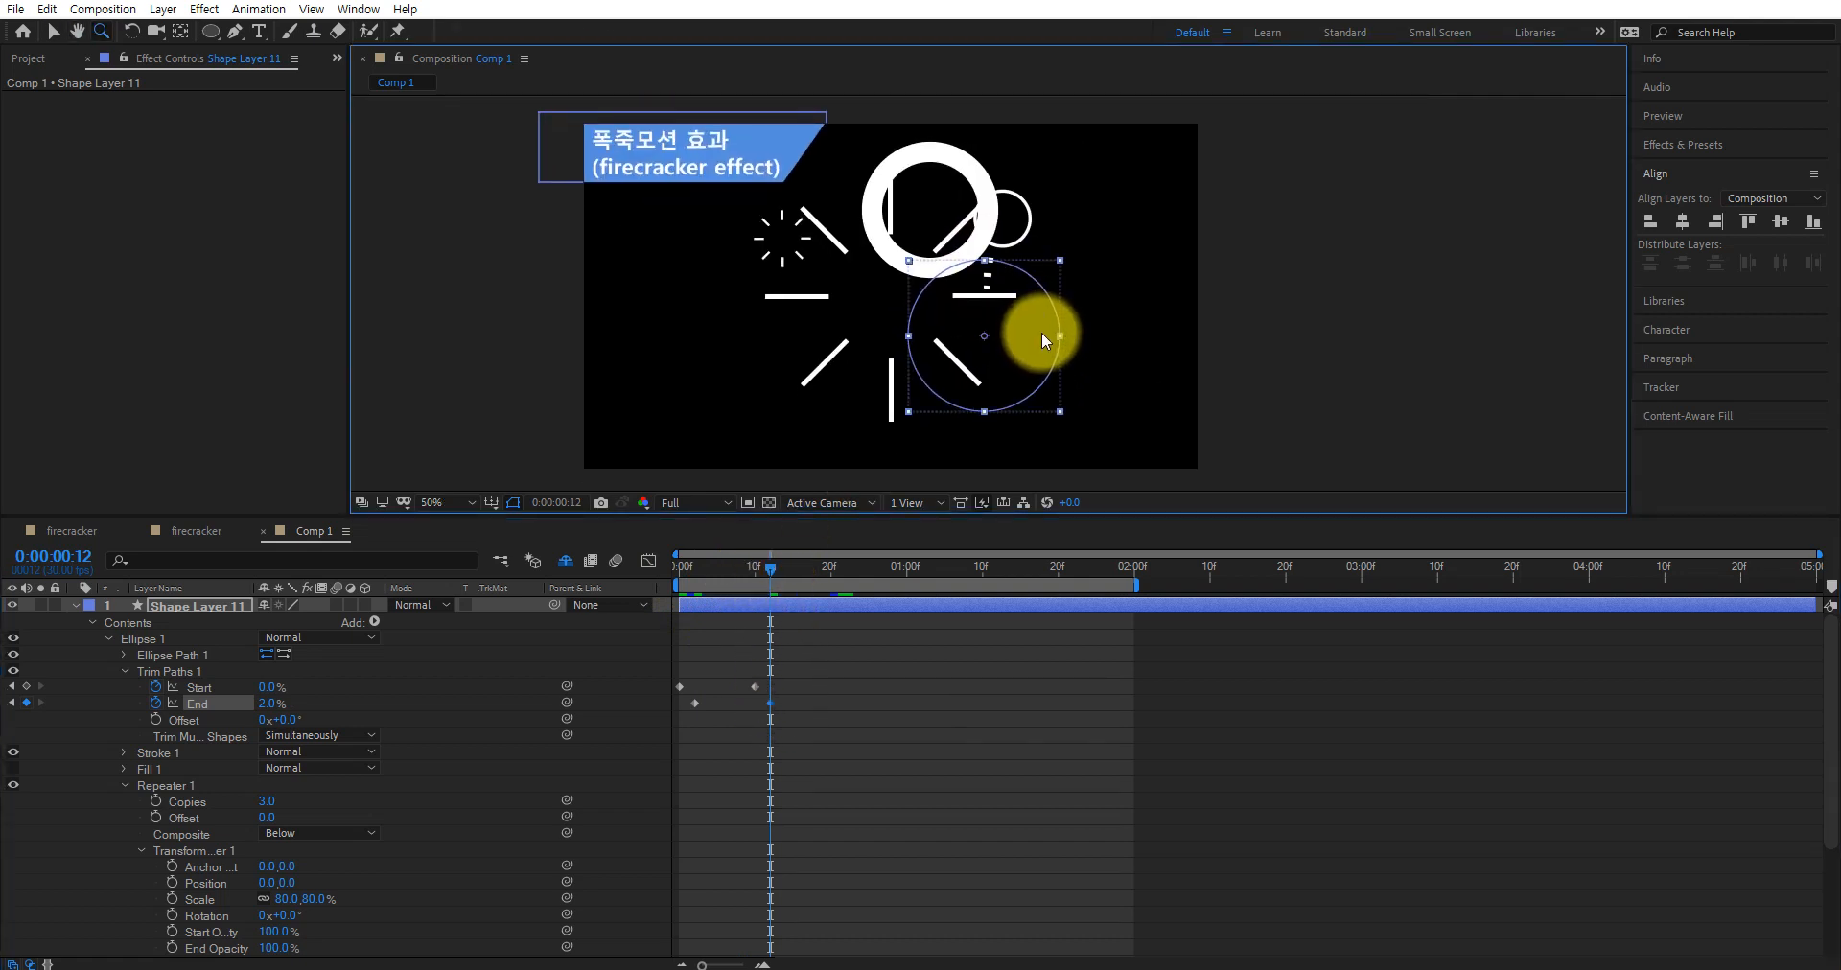
key(v)
drag(771, 602, 803, 580)
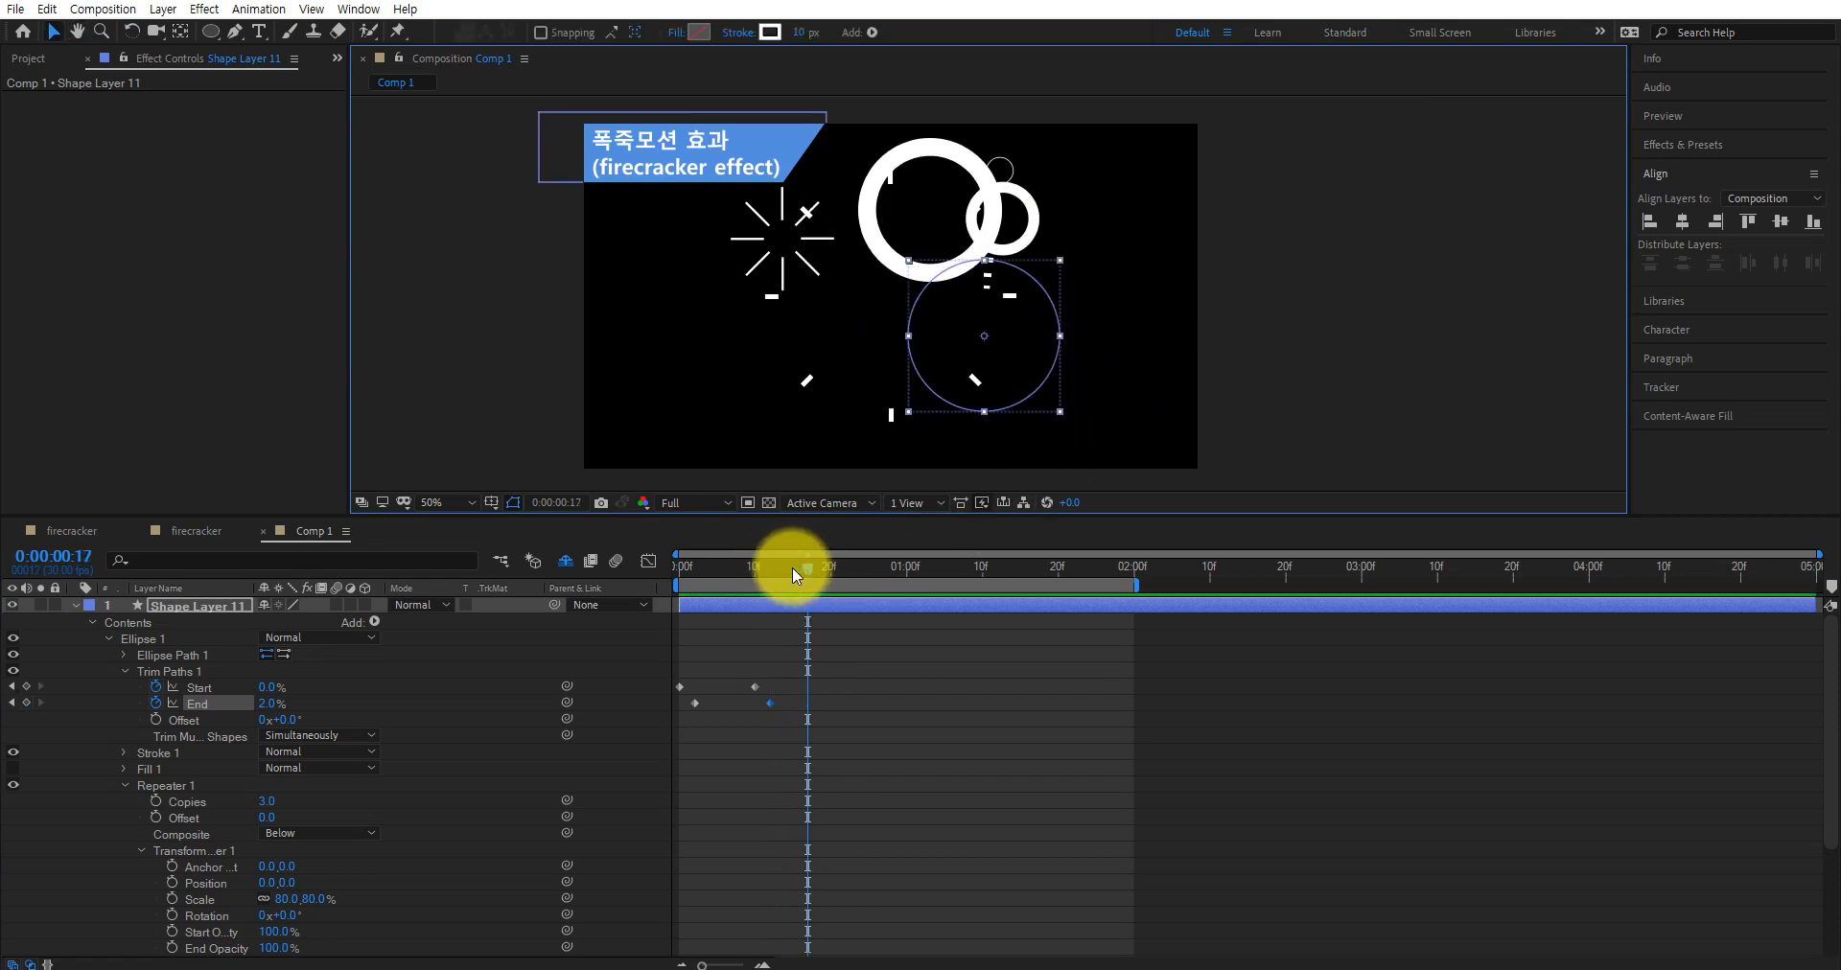
key(space)
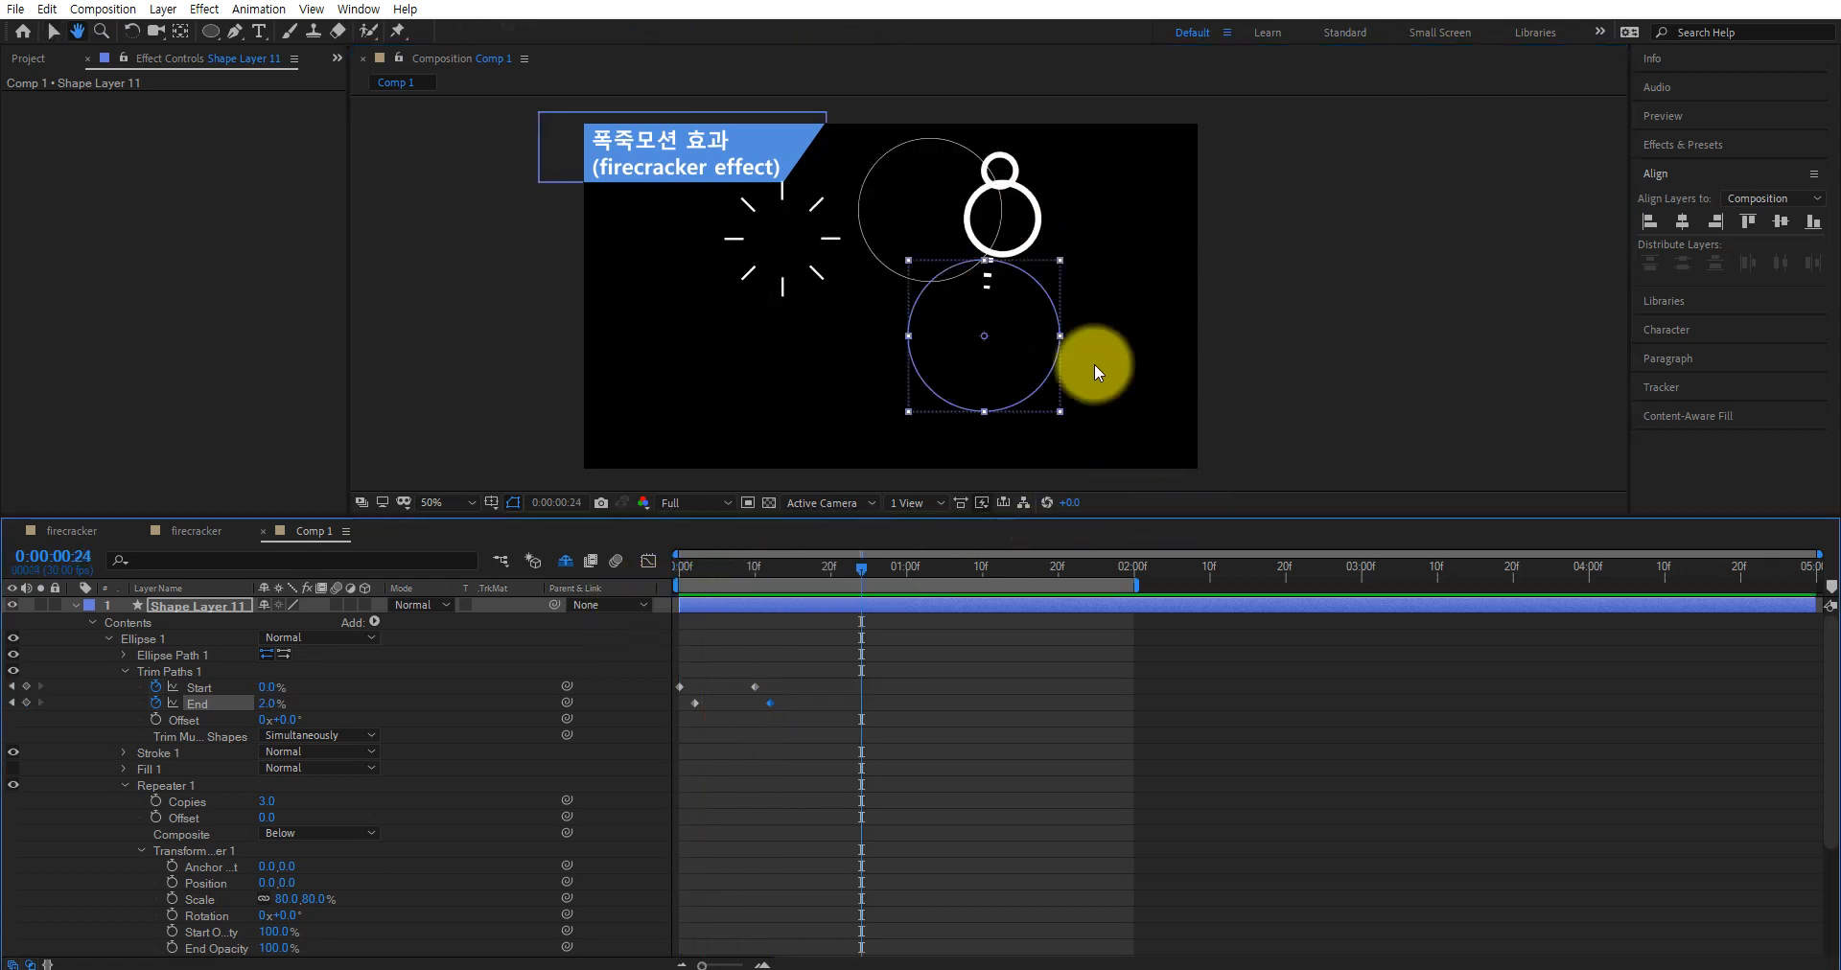
drag(859, 566, 671, 590)
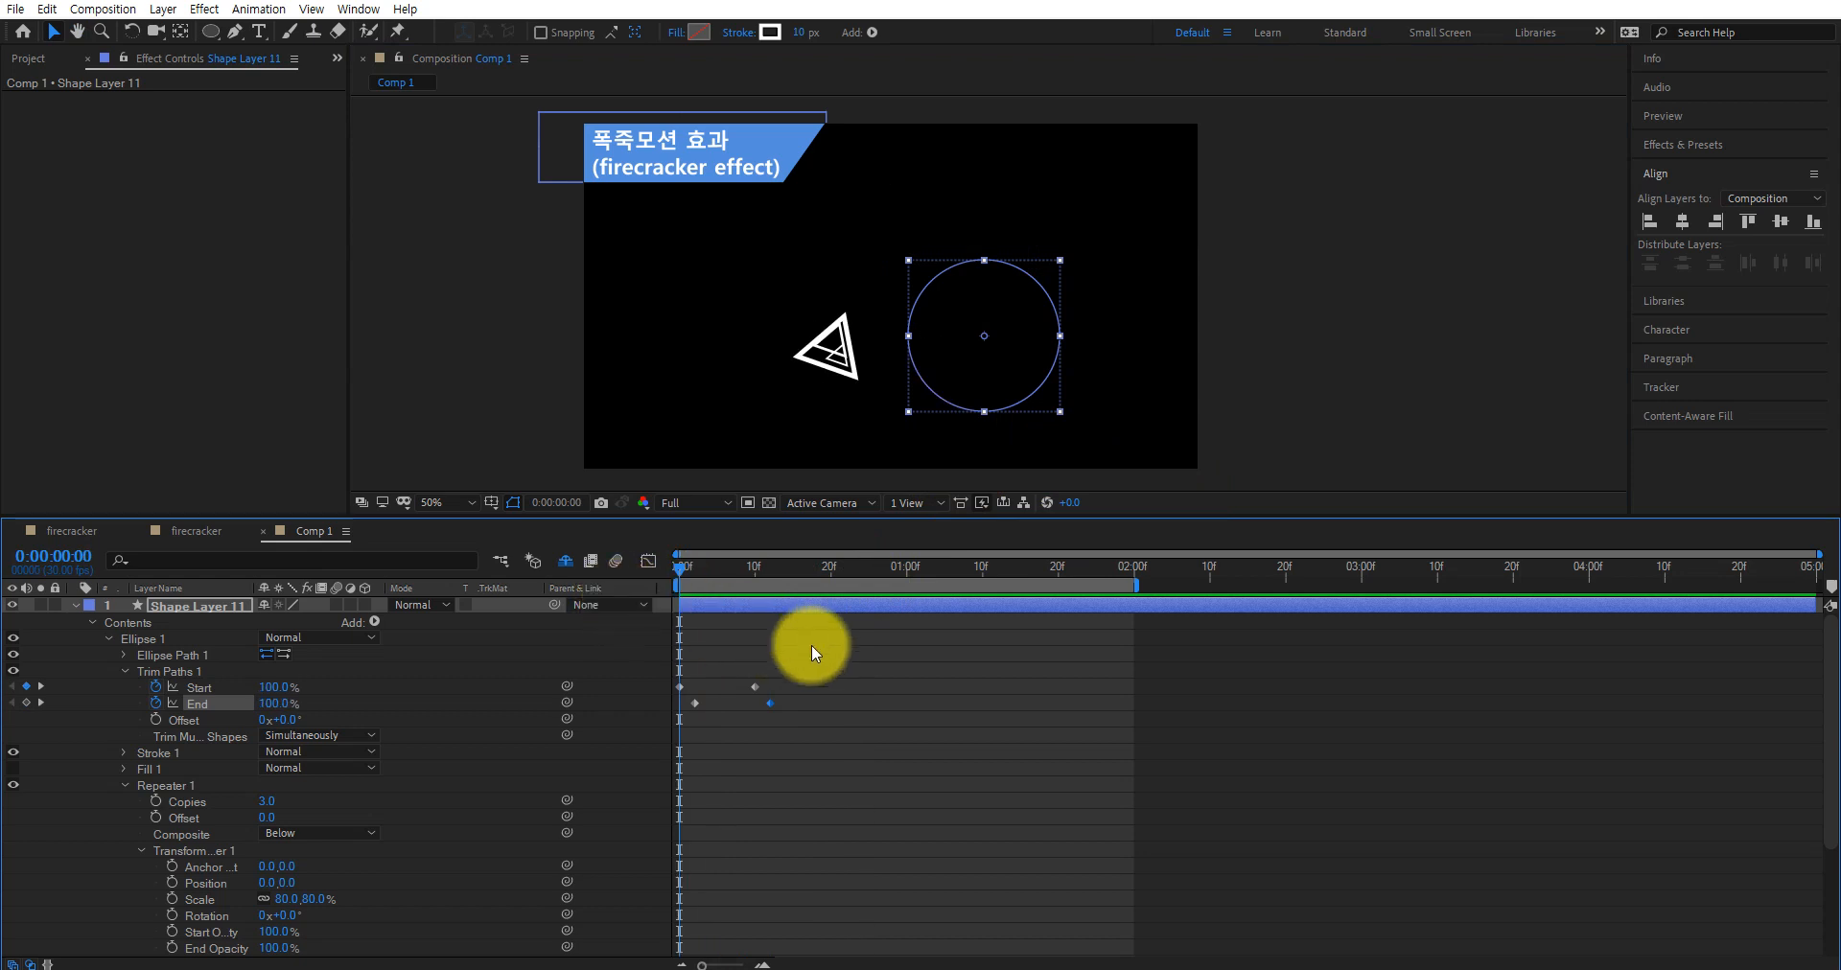
key(space)
key(space)
drag(825, 576, 769, 573)
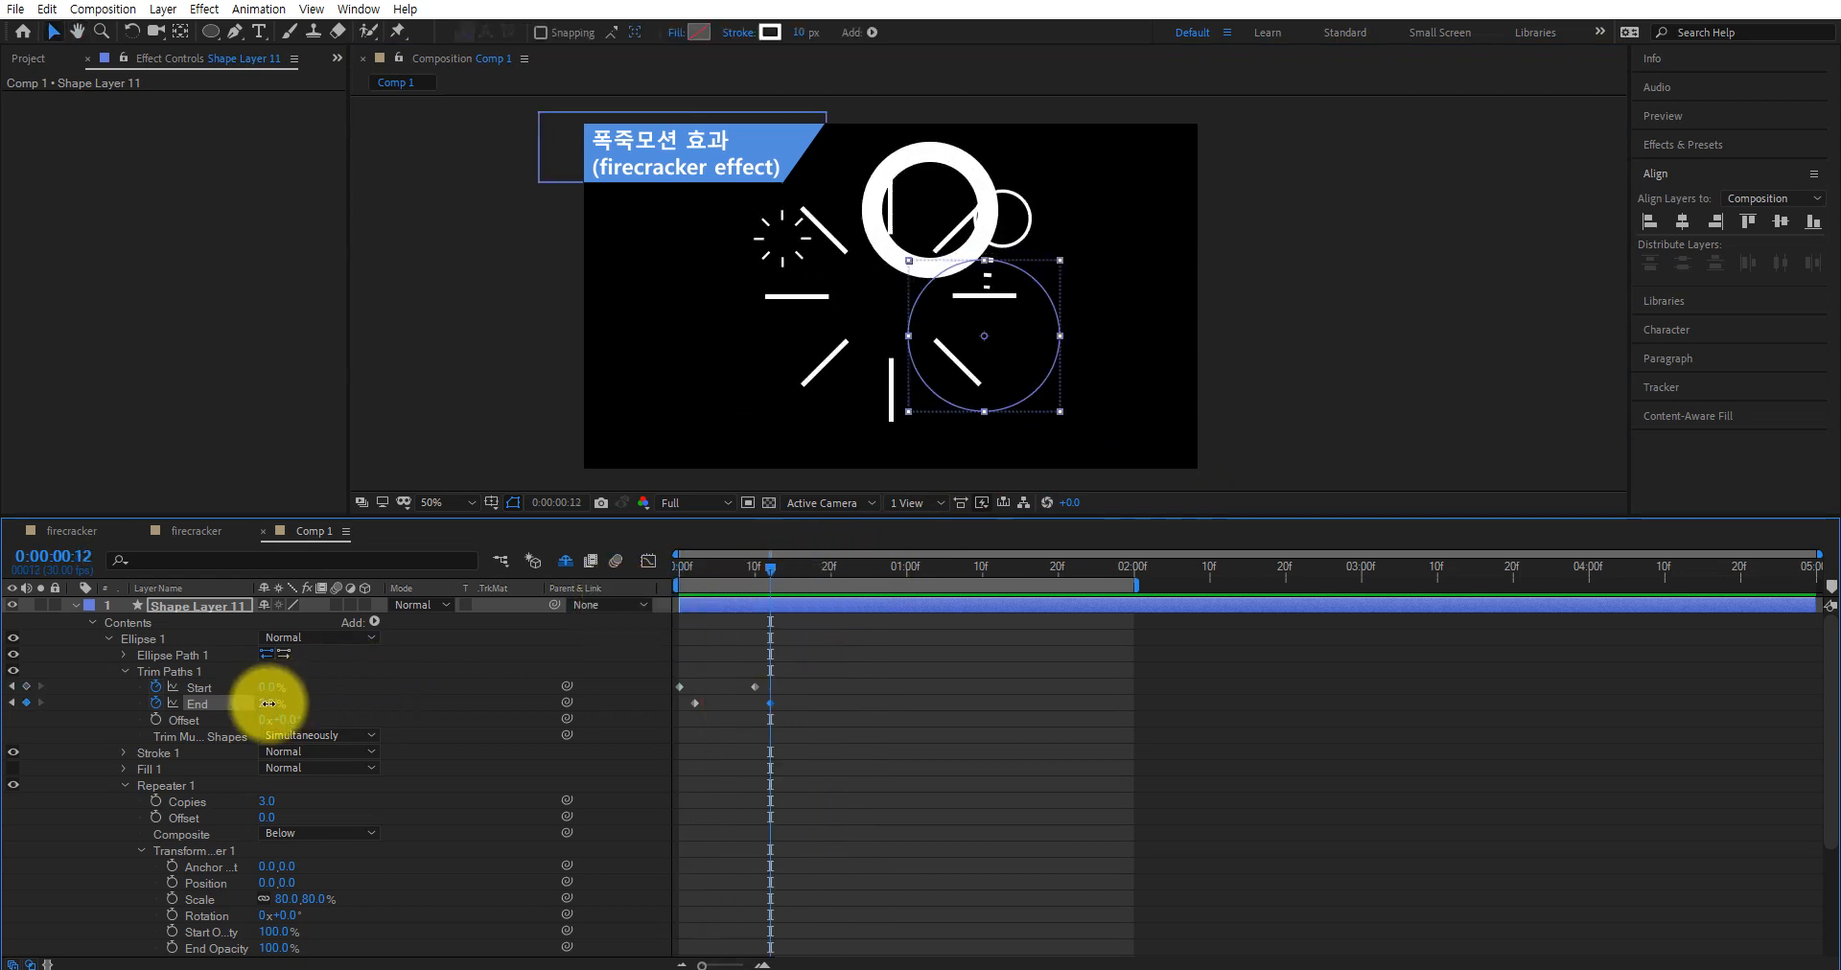
Set the Trim Paths End keyframe at frame 12 to 0% and preview the circles' animation from the start
text(0)
key(Return)
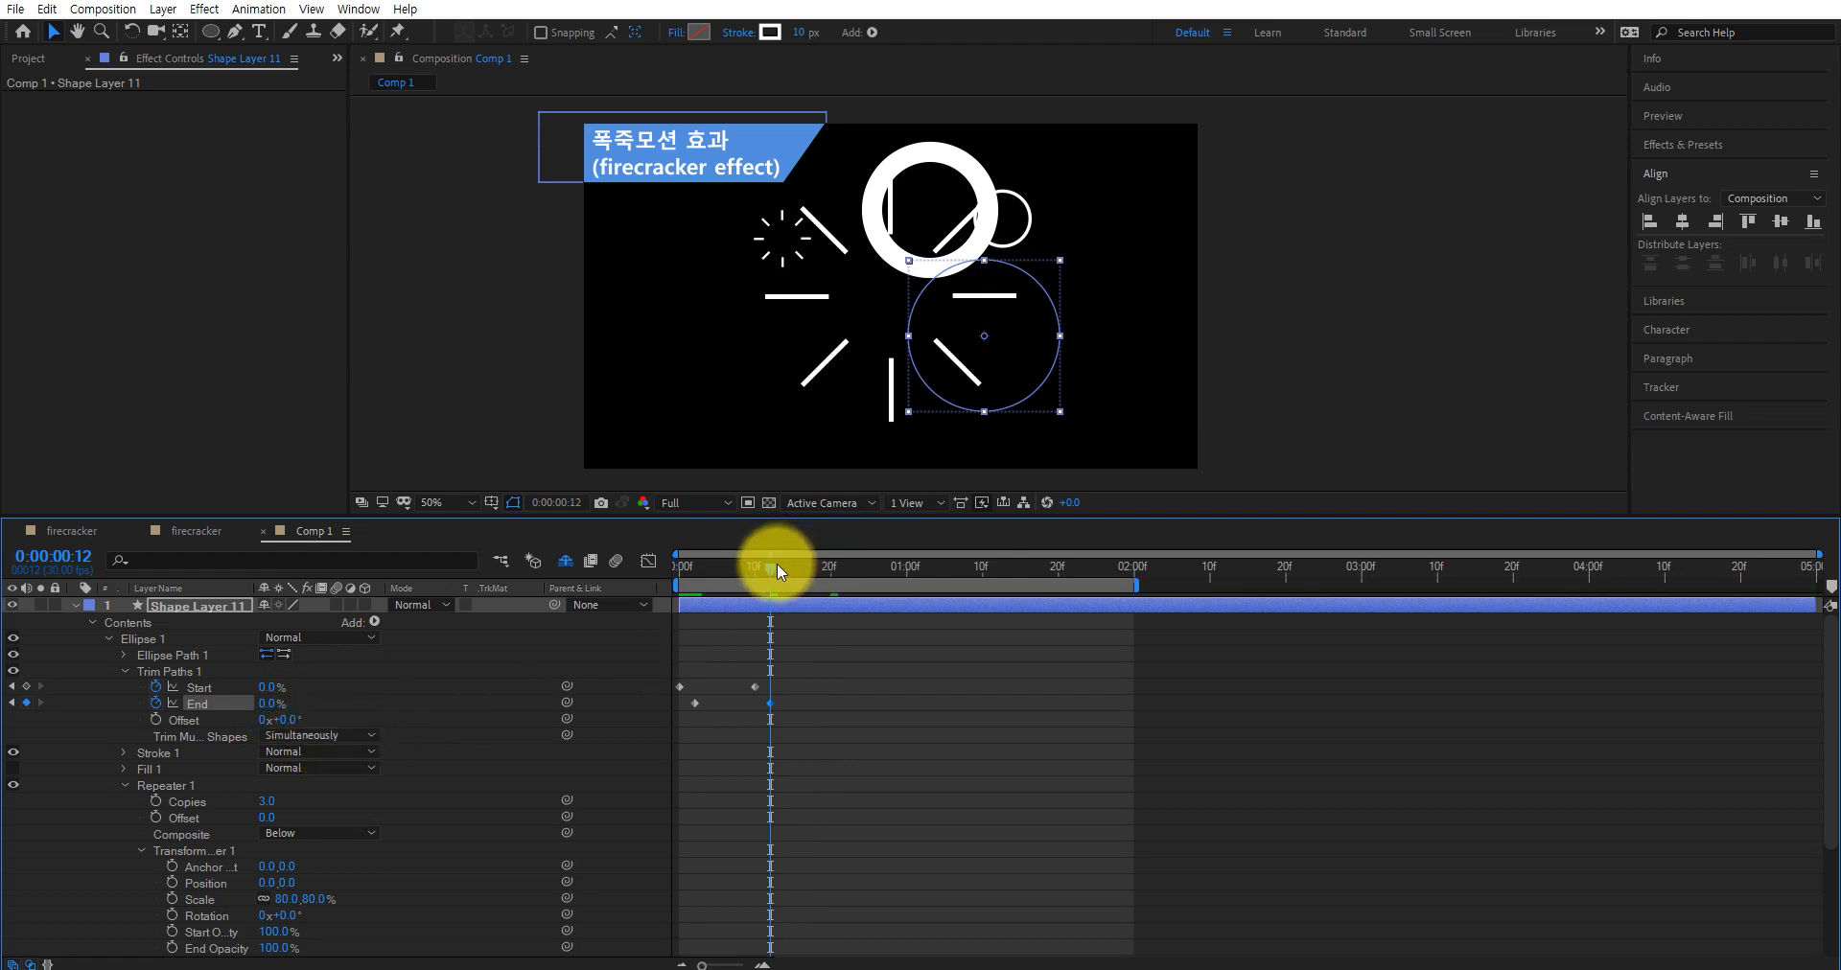
drag(777, 563, 647, 584)
key(space)
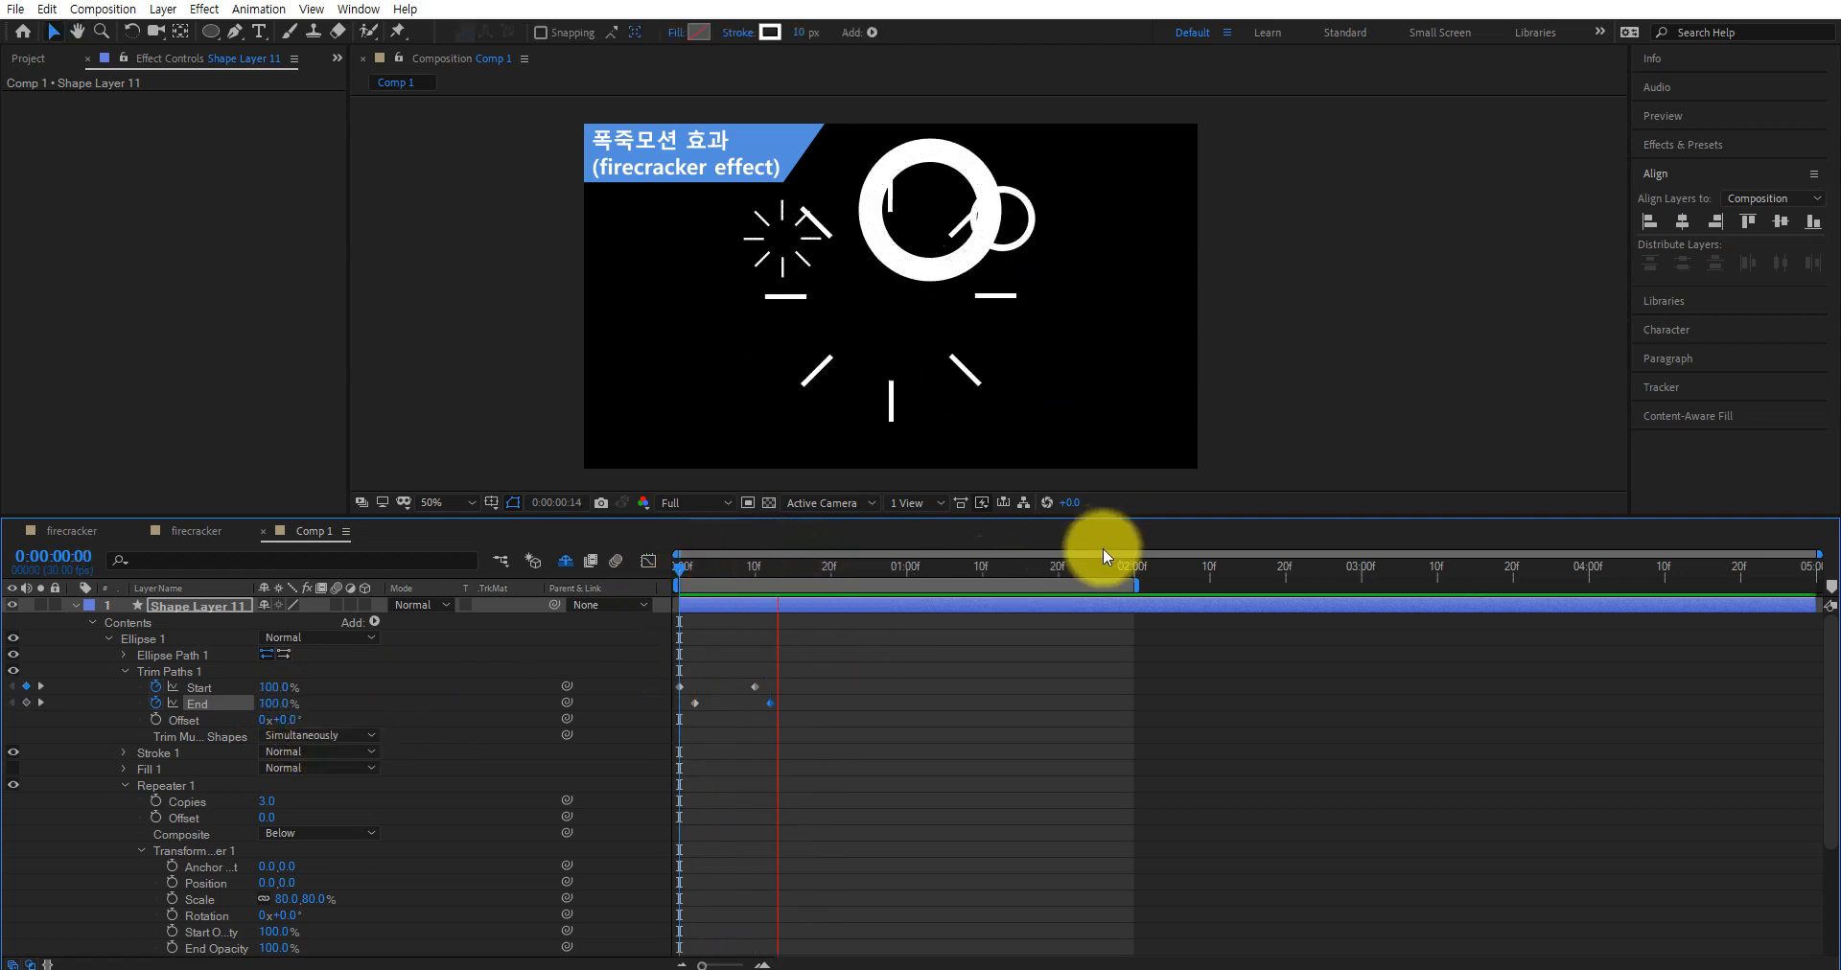
key(space)
drag(909, 571, 641, 619)
key(space)
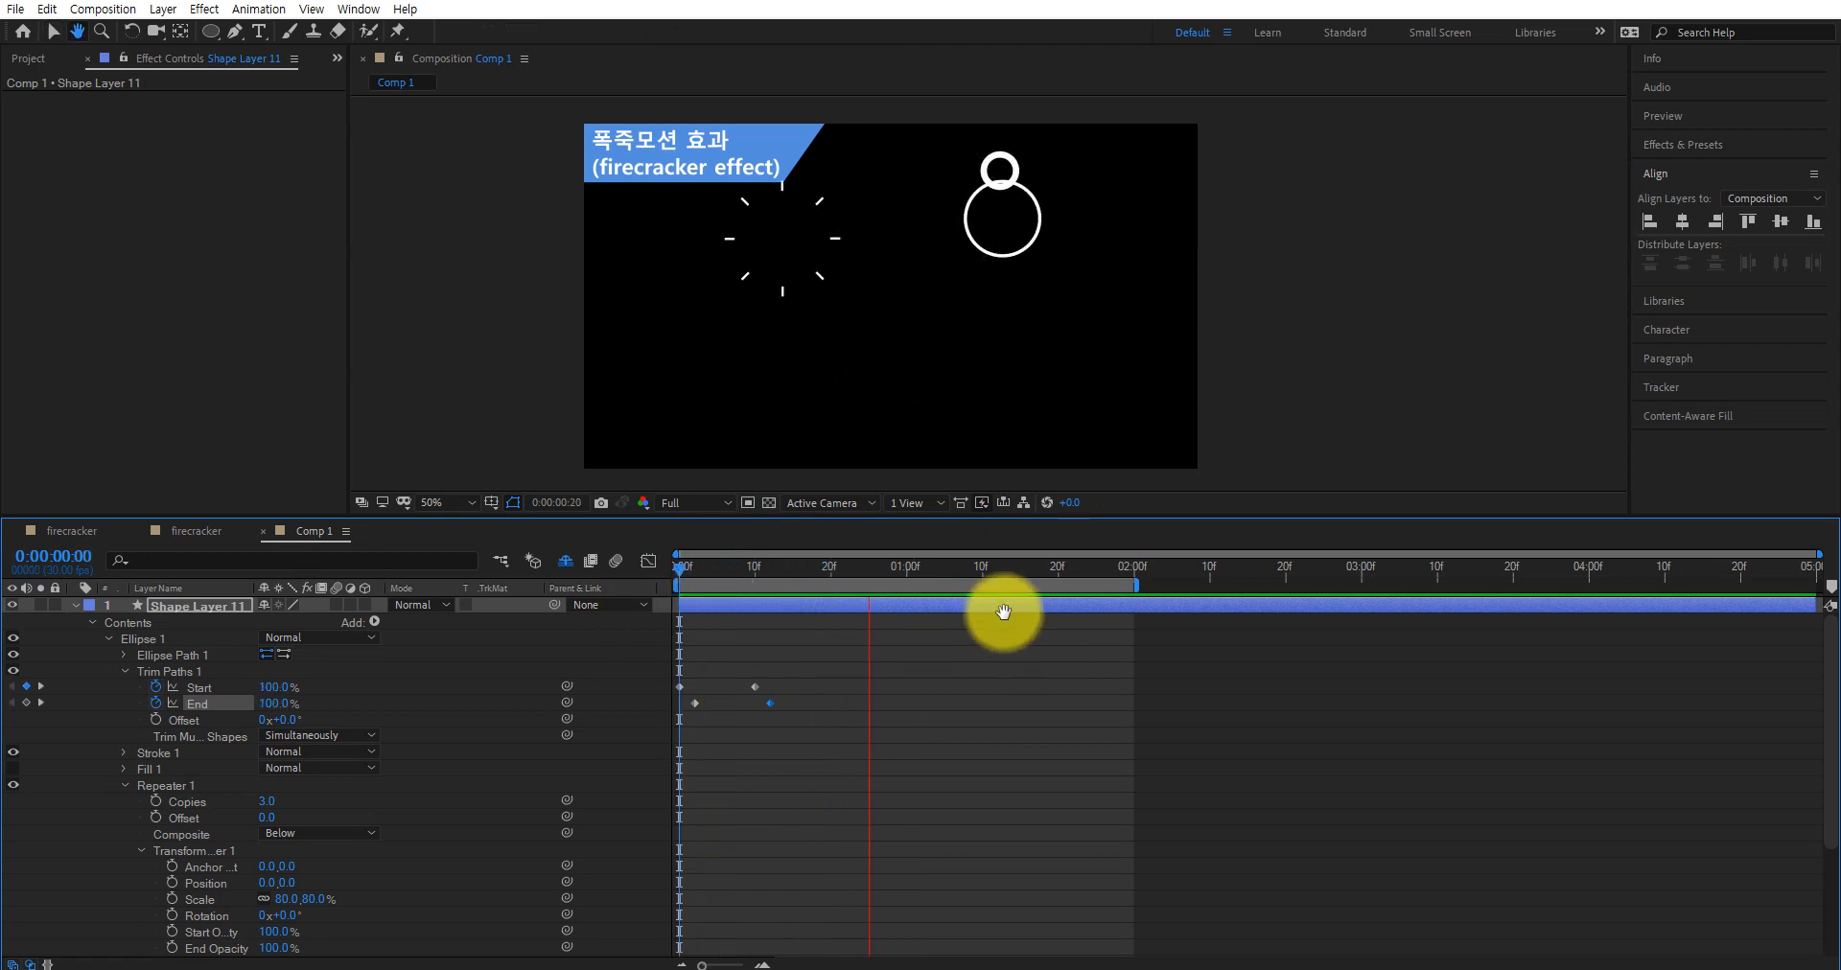
key(space)
drag(878, 568, 723, 607)
key(space)
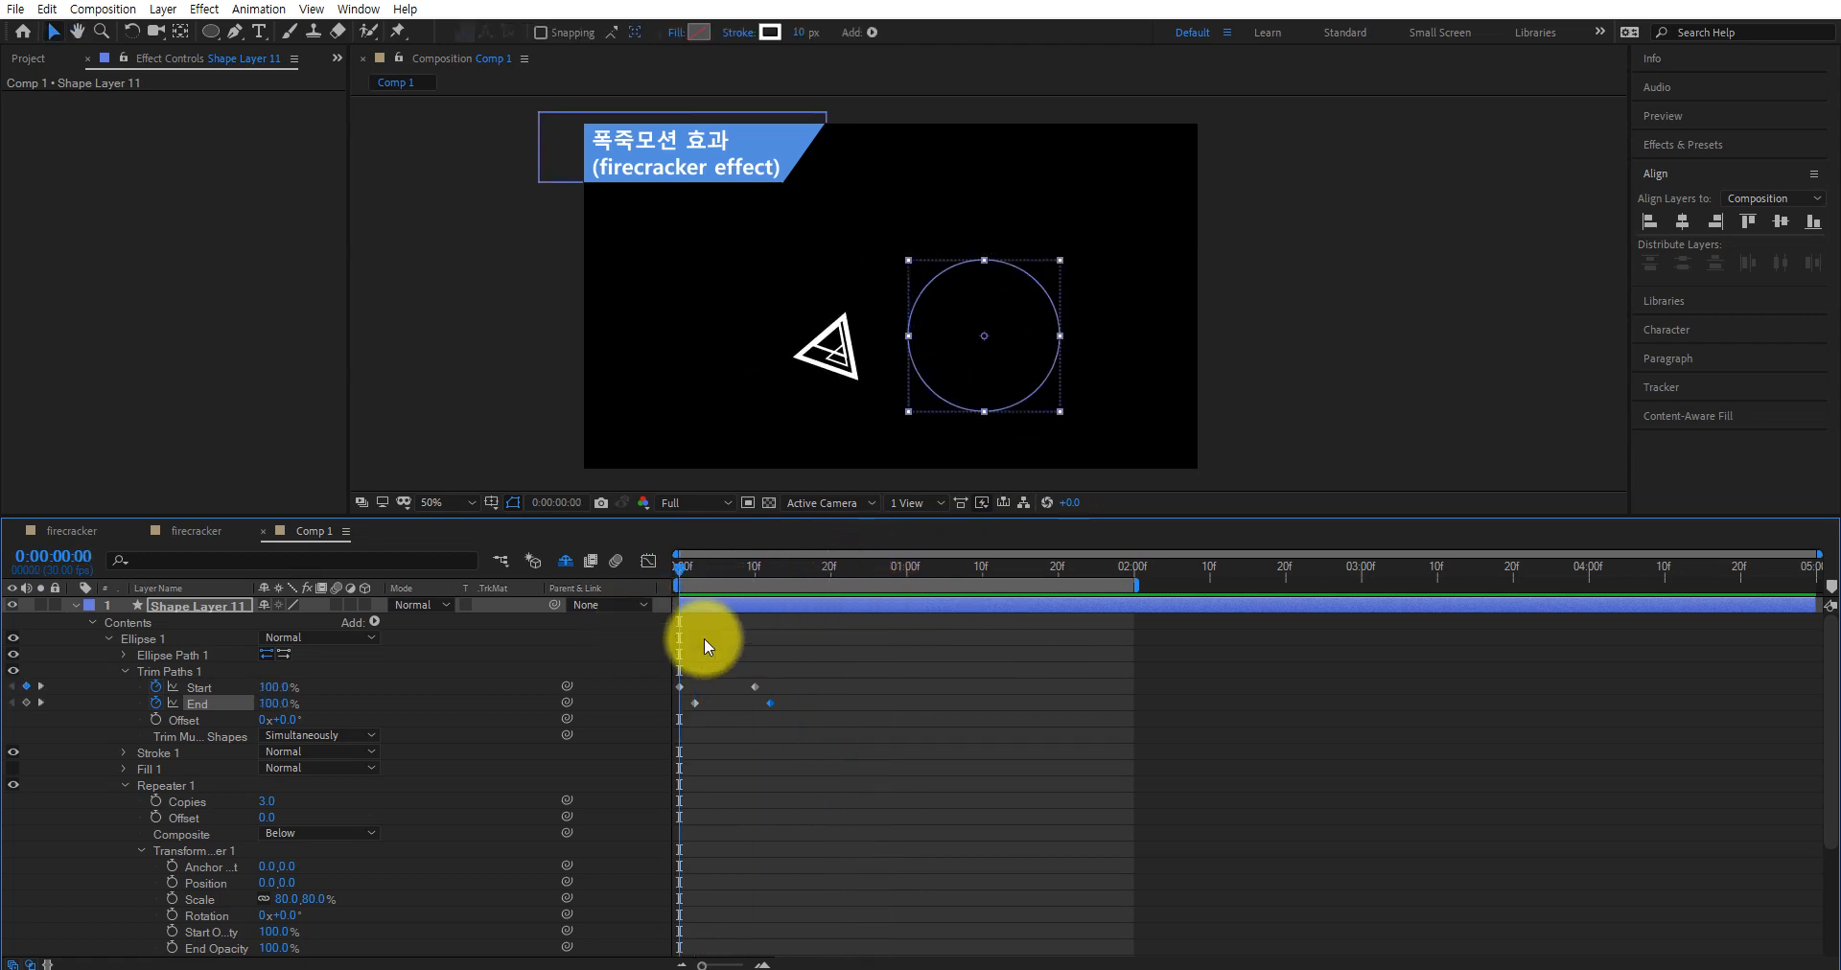
key(space)
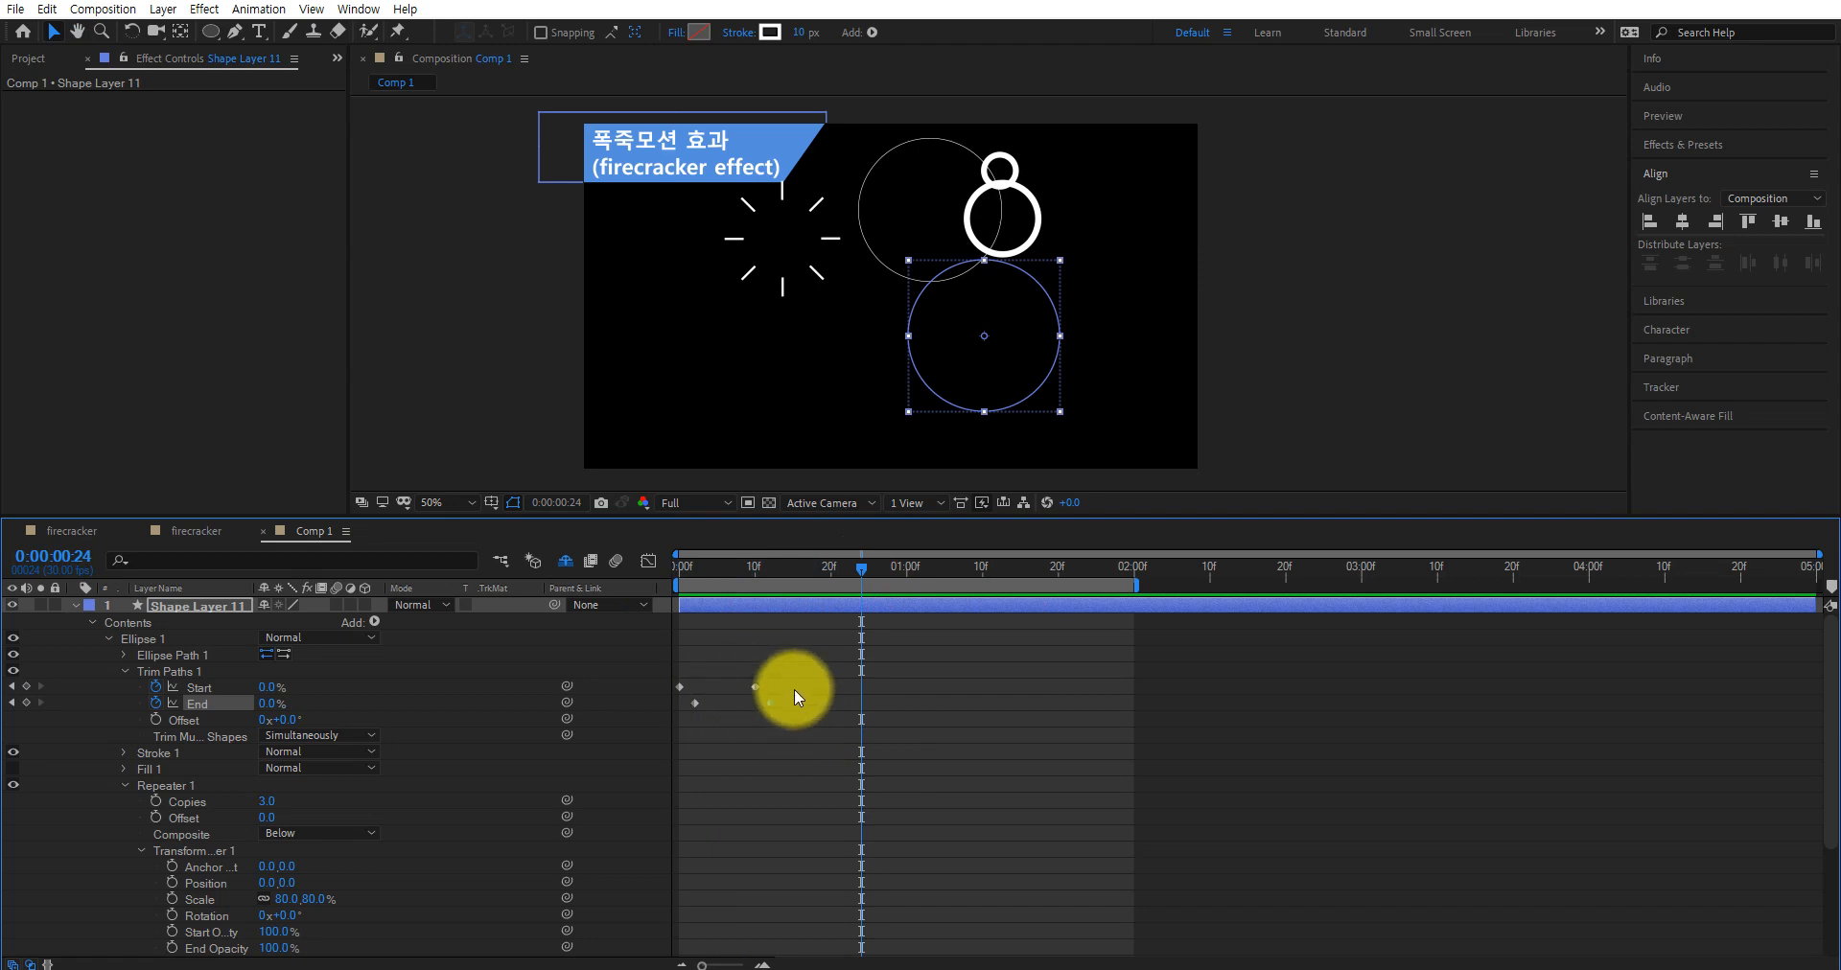
Move the last Trim Paths Start and End keyframes later, to frames 14 and 16, and preview the slower animation
drag(783, 659, 797, 711)
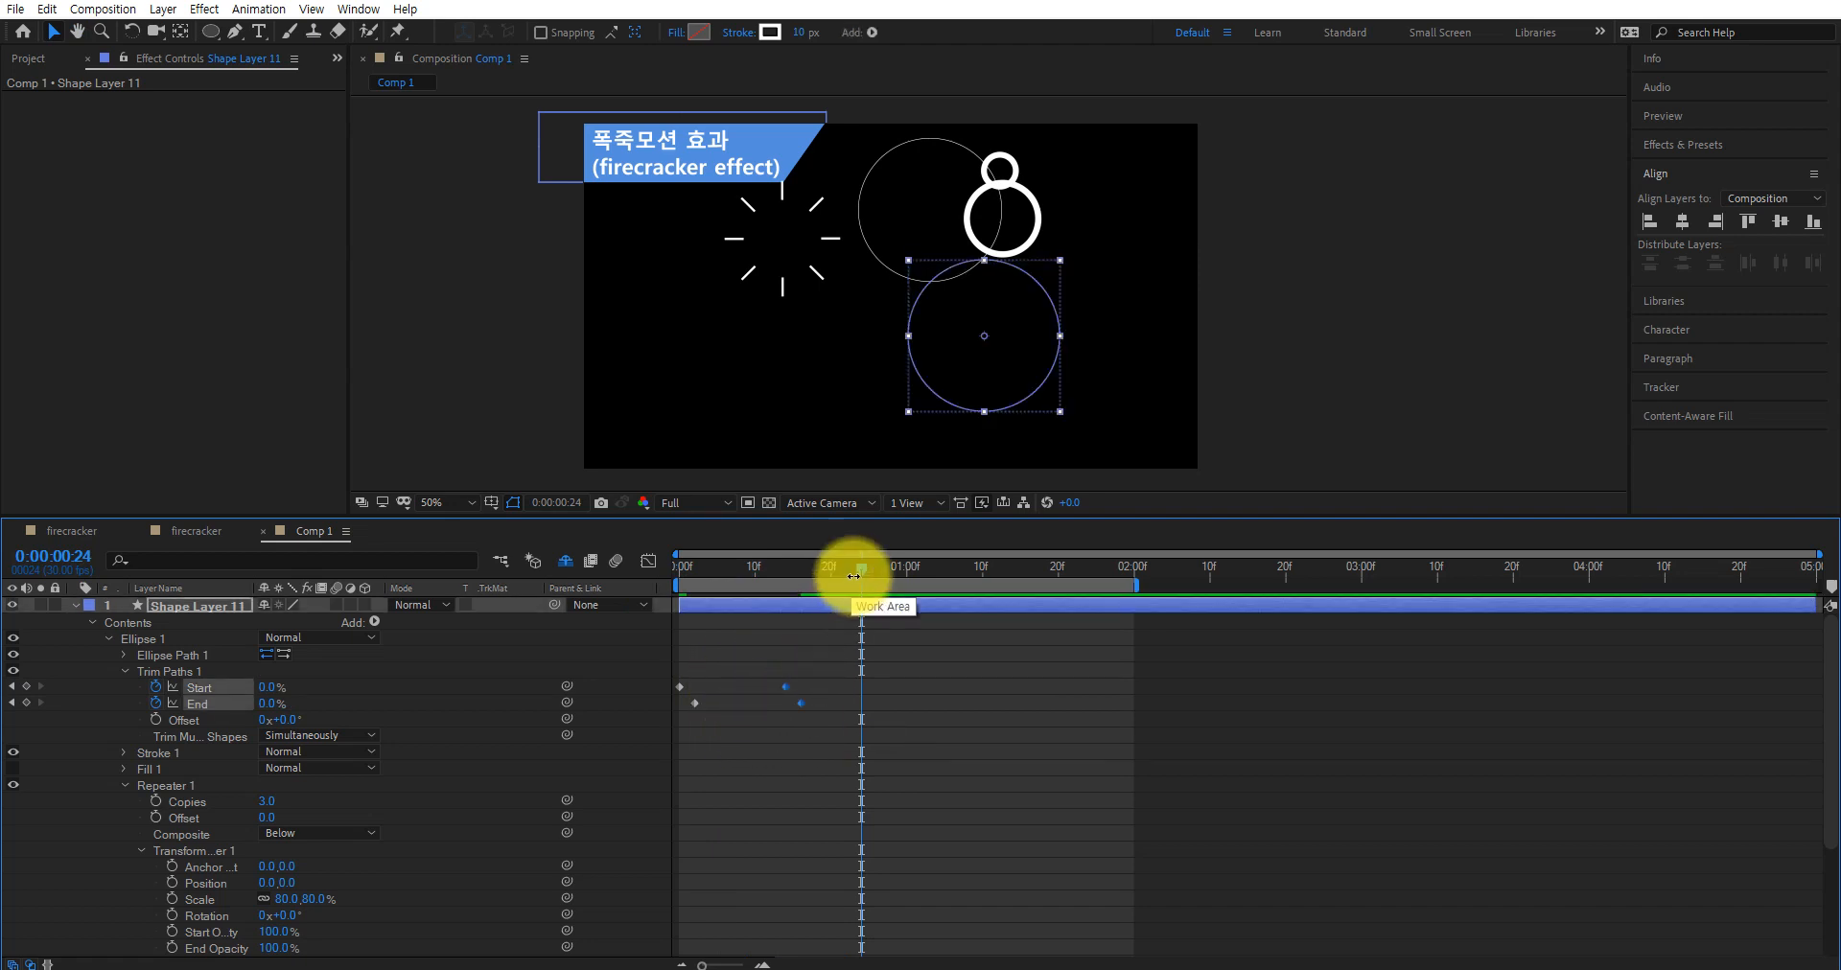
drag(856, 572, 830, 572)
key(Home)
key(space)
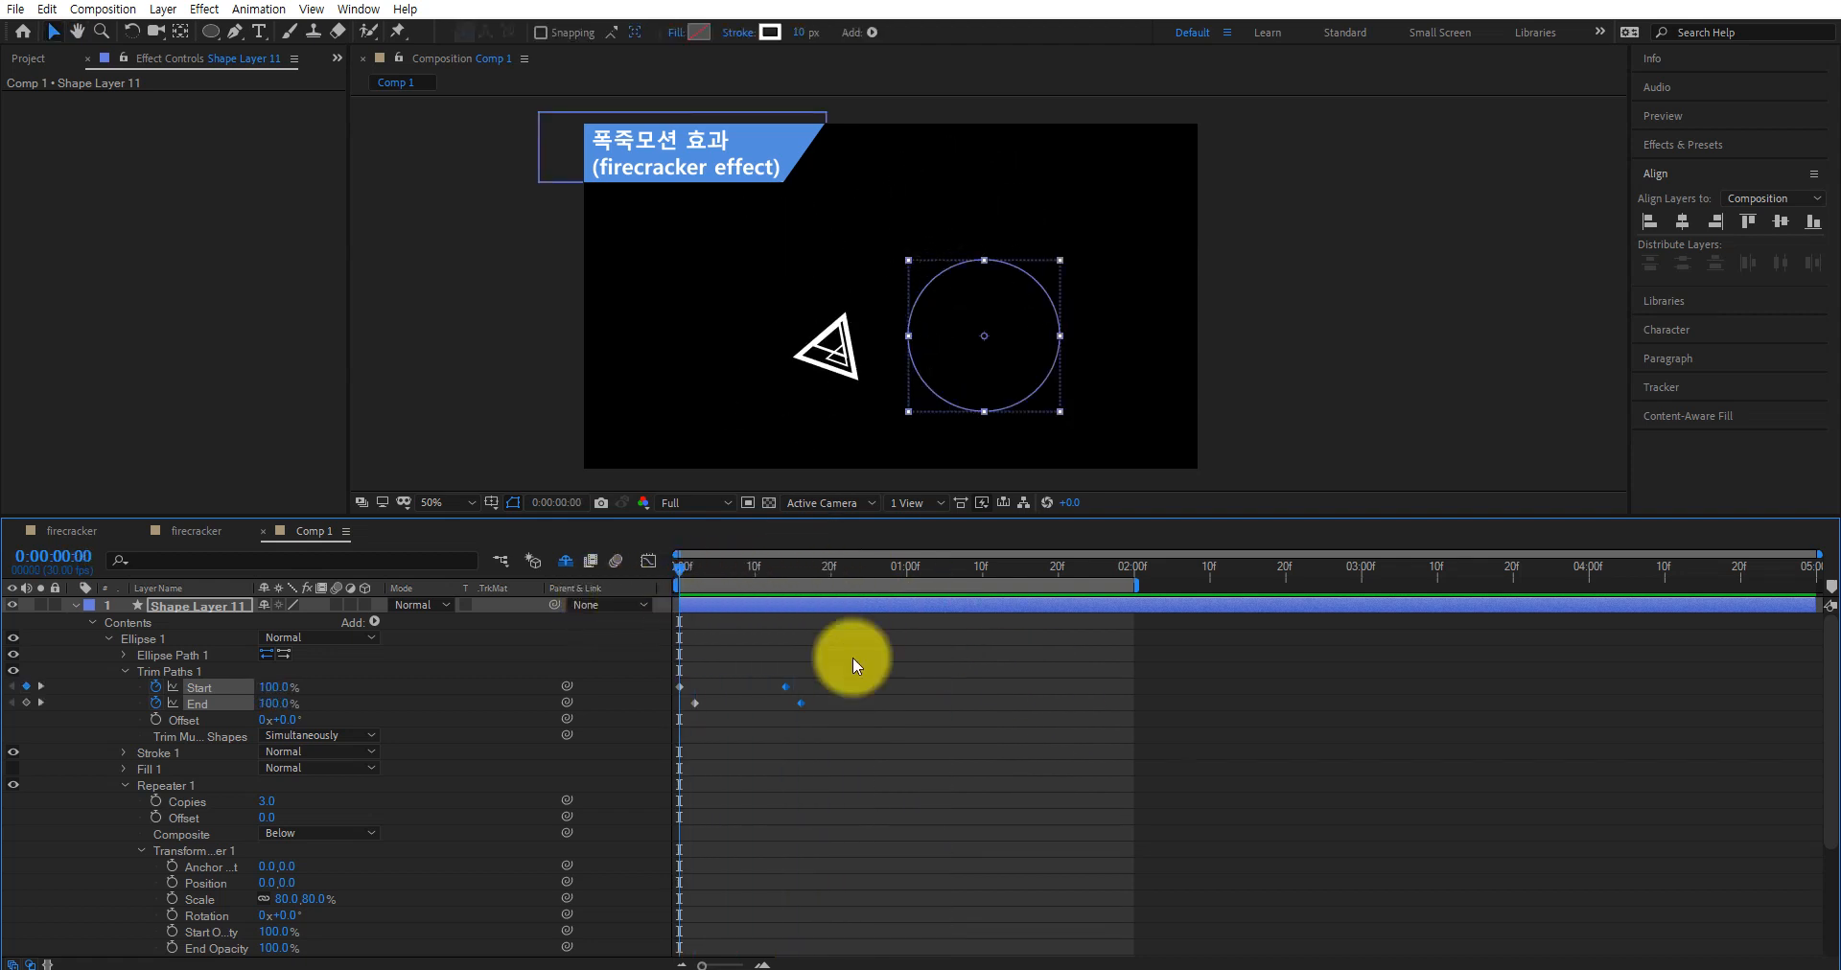
key(space)
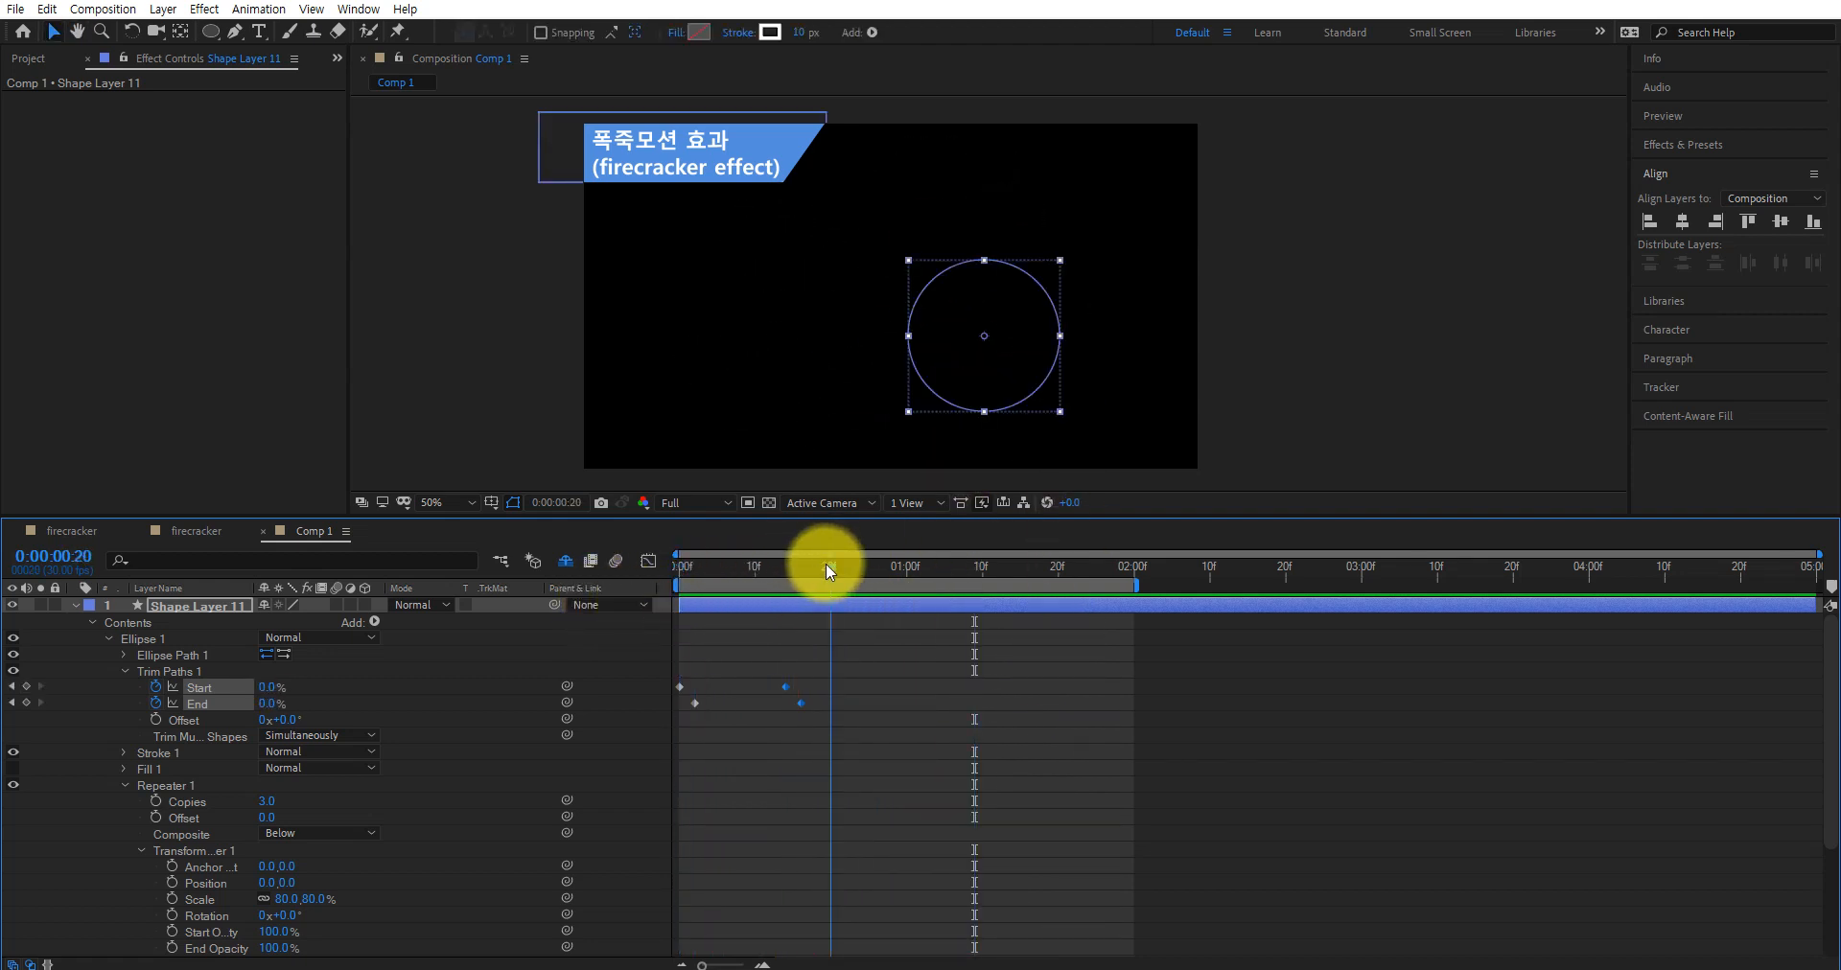
key(space)
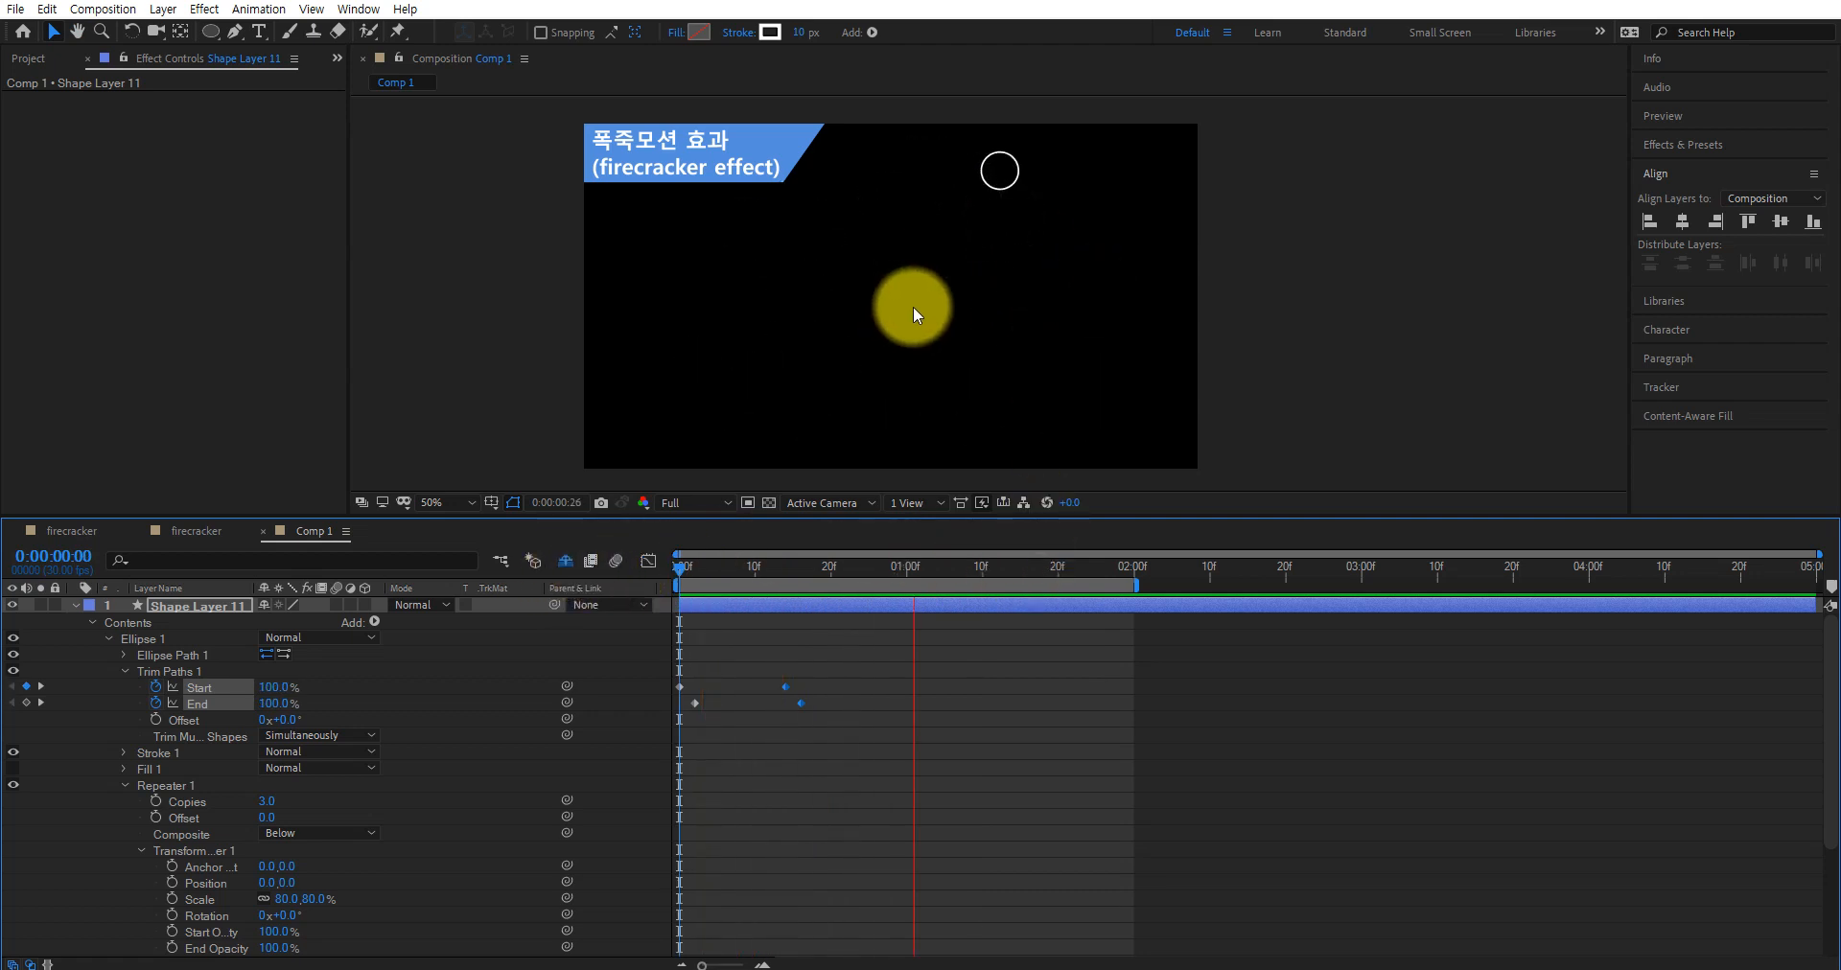
key(space)
At frame 8, set the Rotation in the circle Repeater's transform to 22°
drag(884, 575, 739, 583)
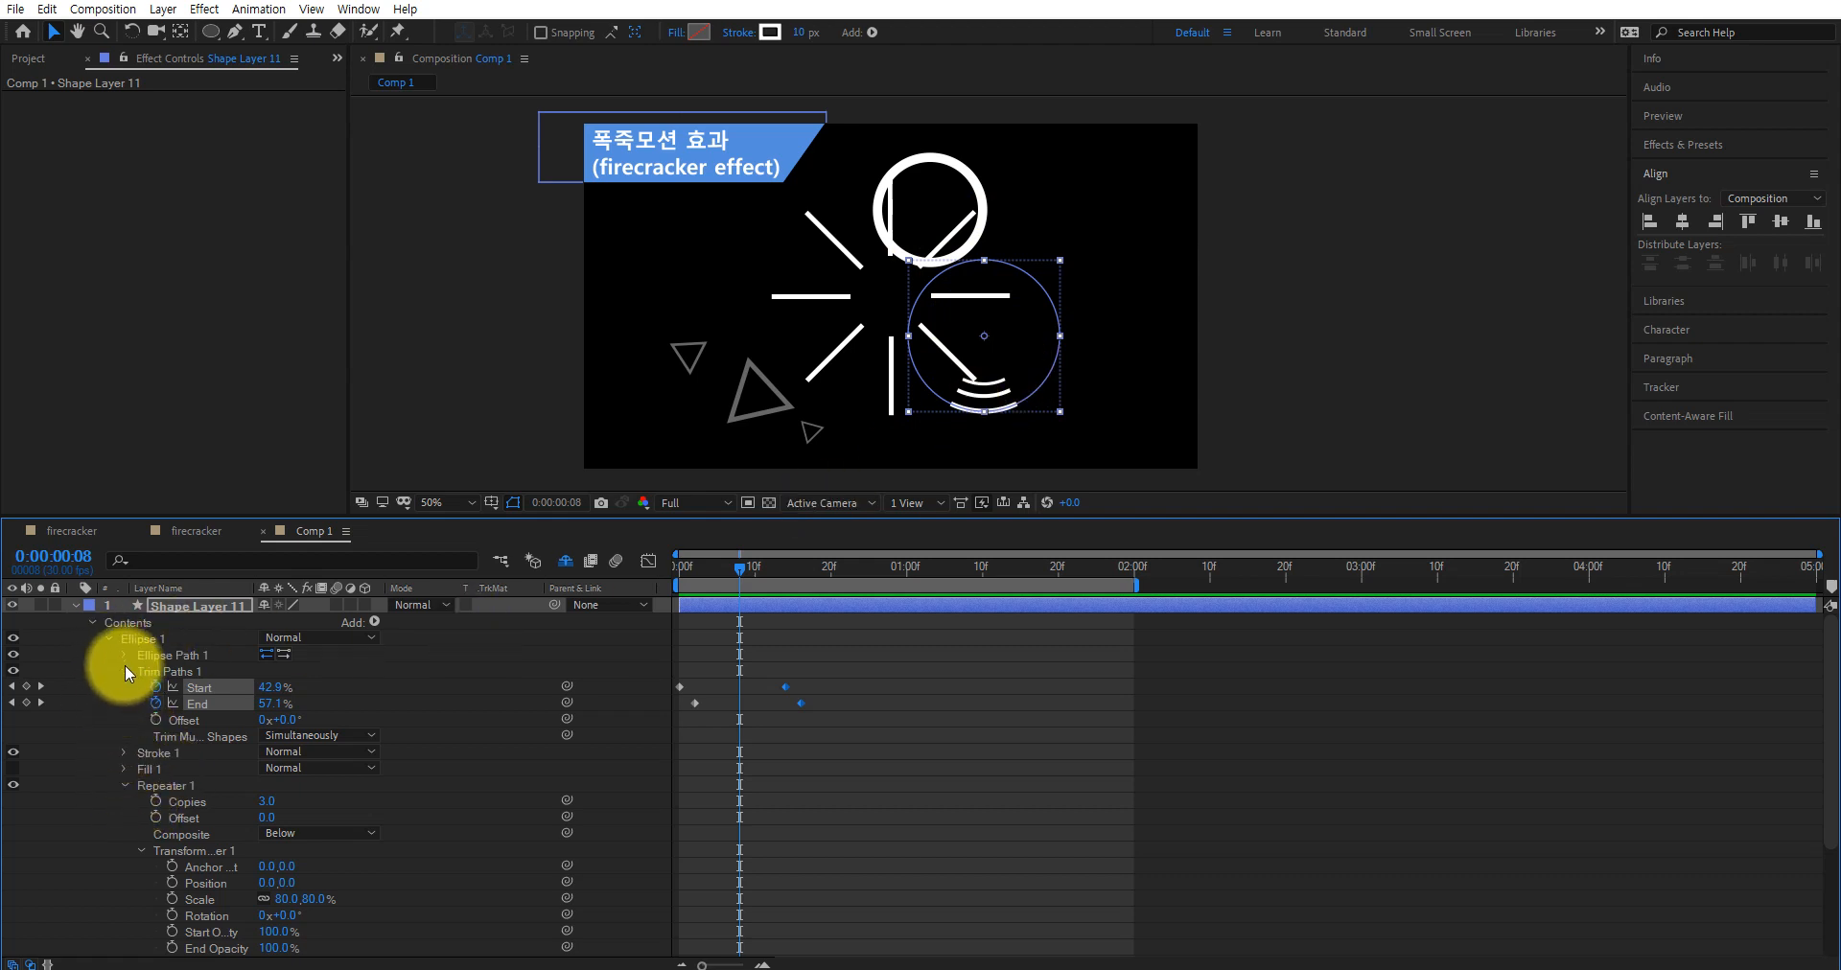
click(105, 639)
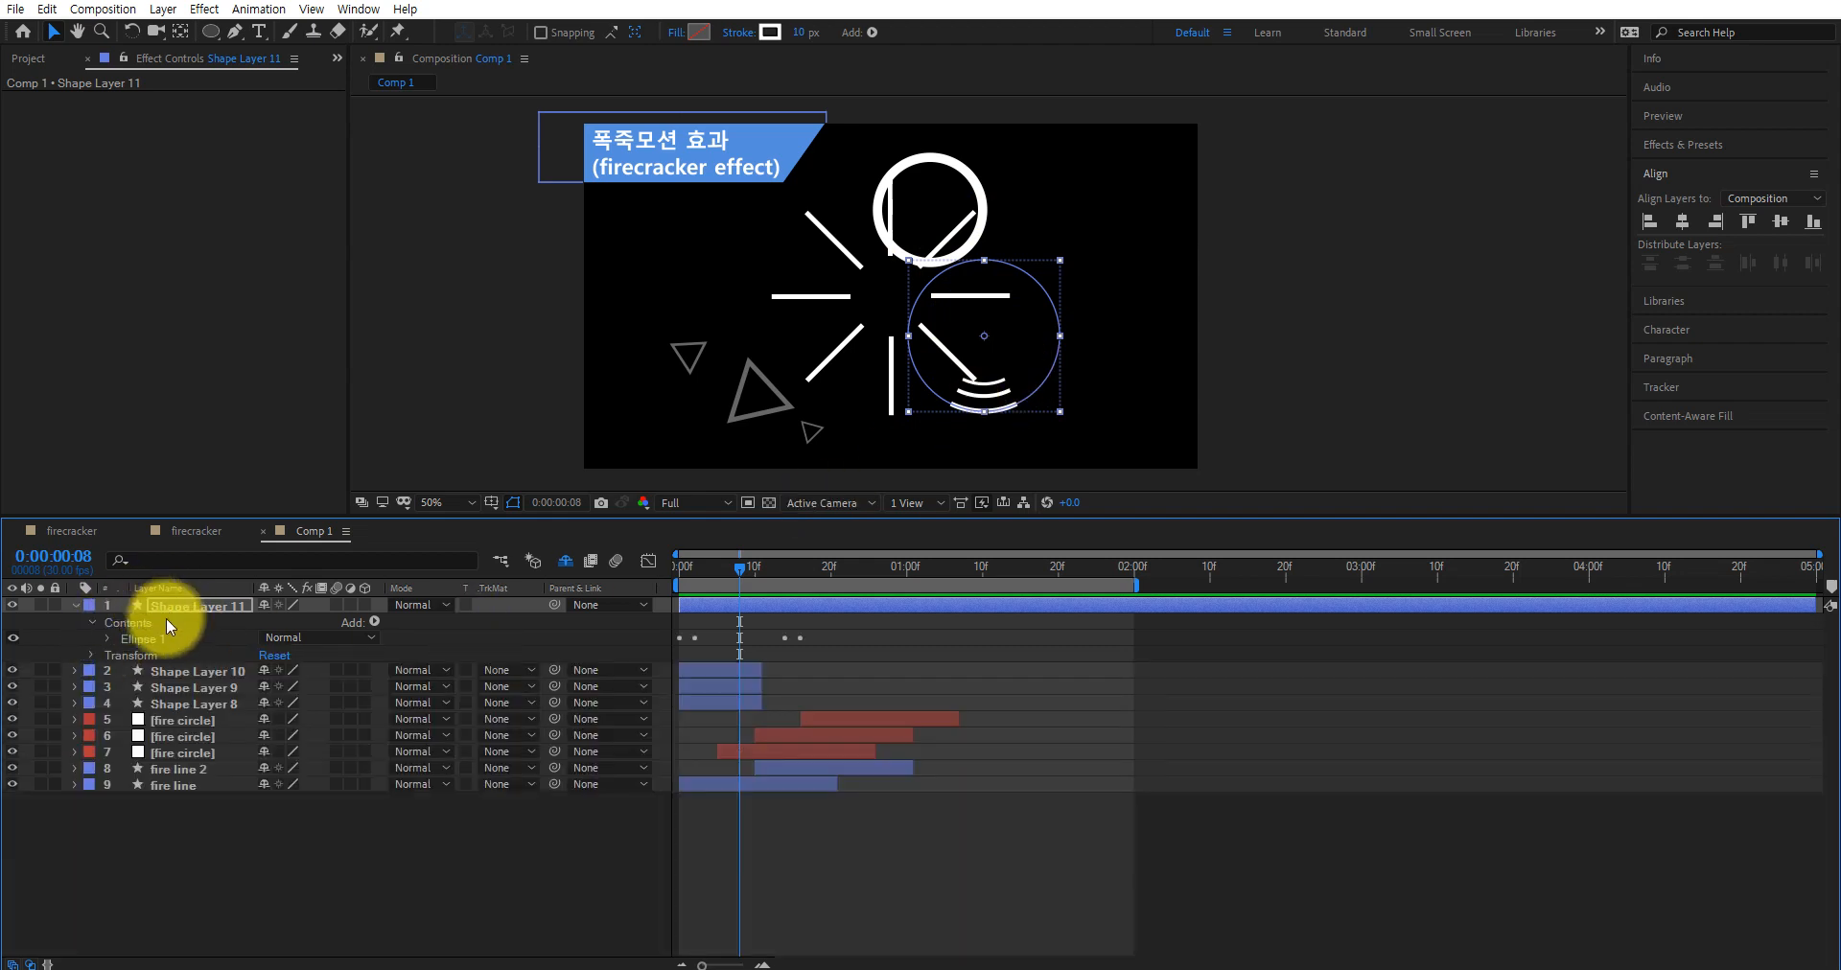
click(106, 638)
click(125, 656)
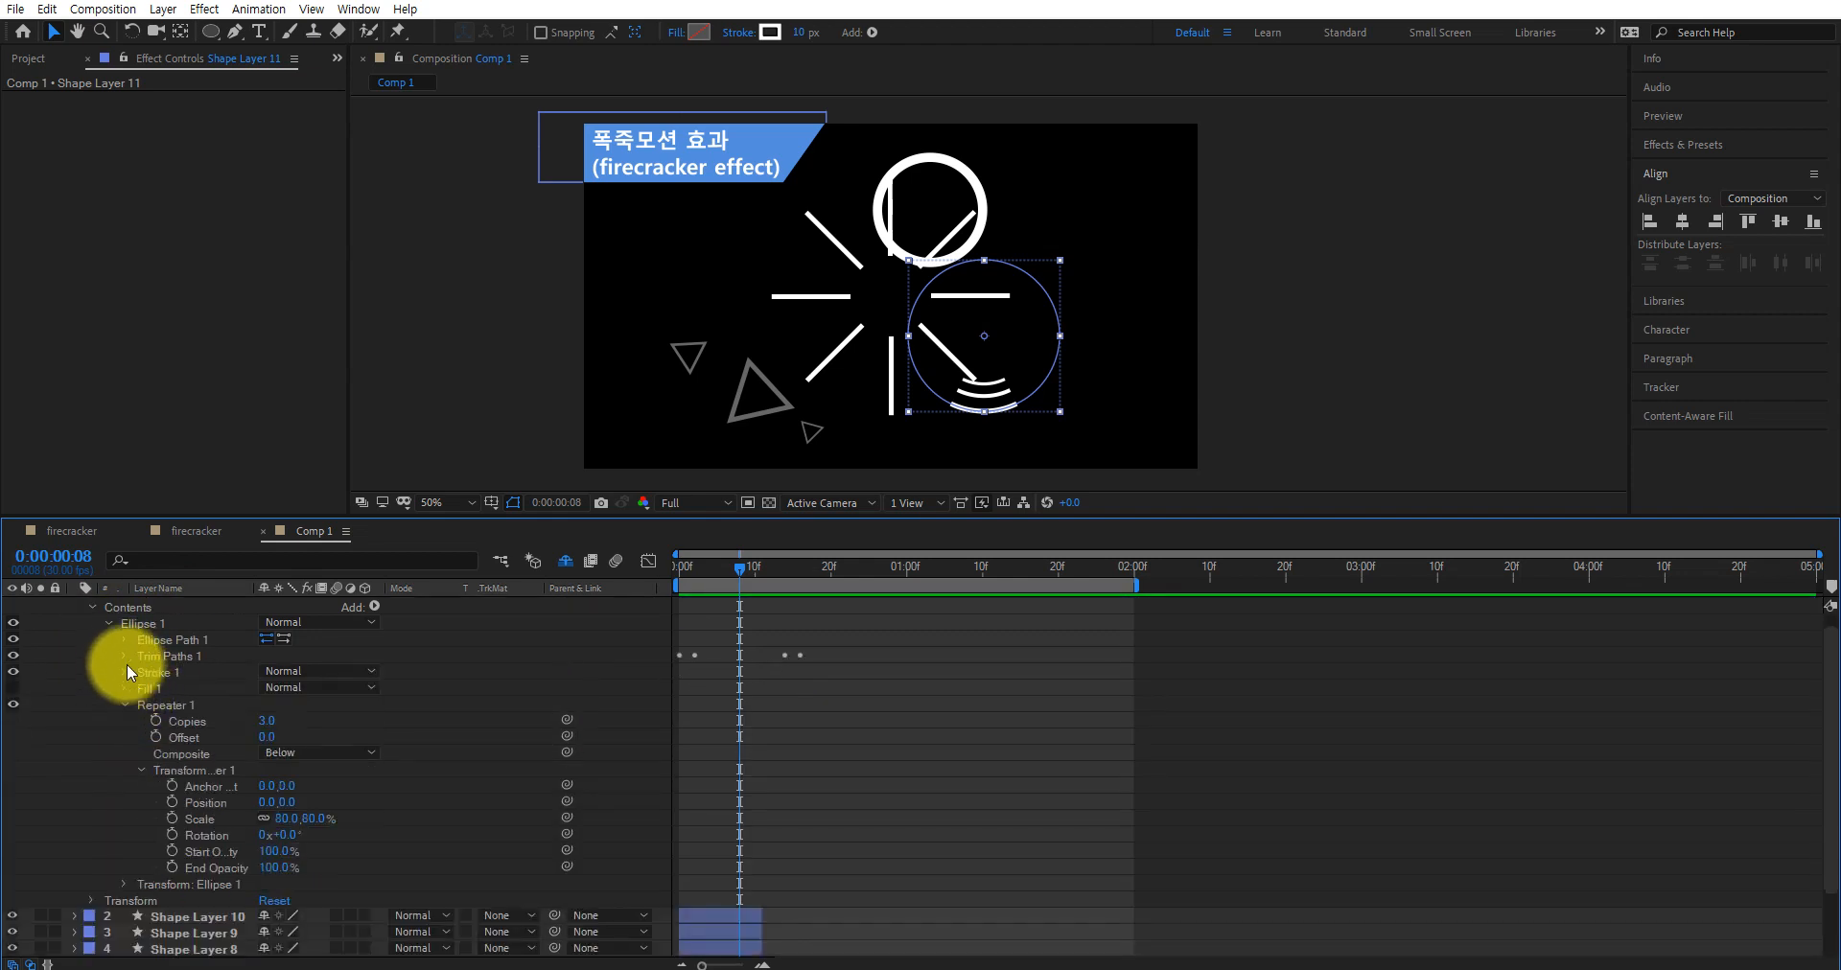
click(164, 705)
click(193, 770)
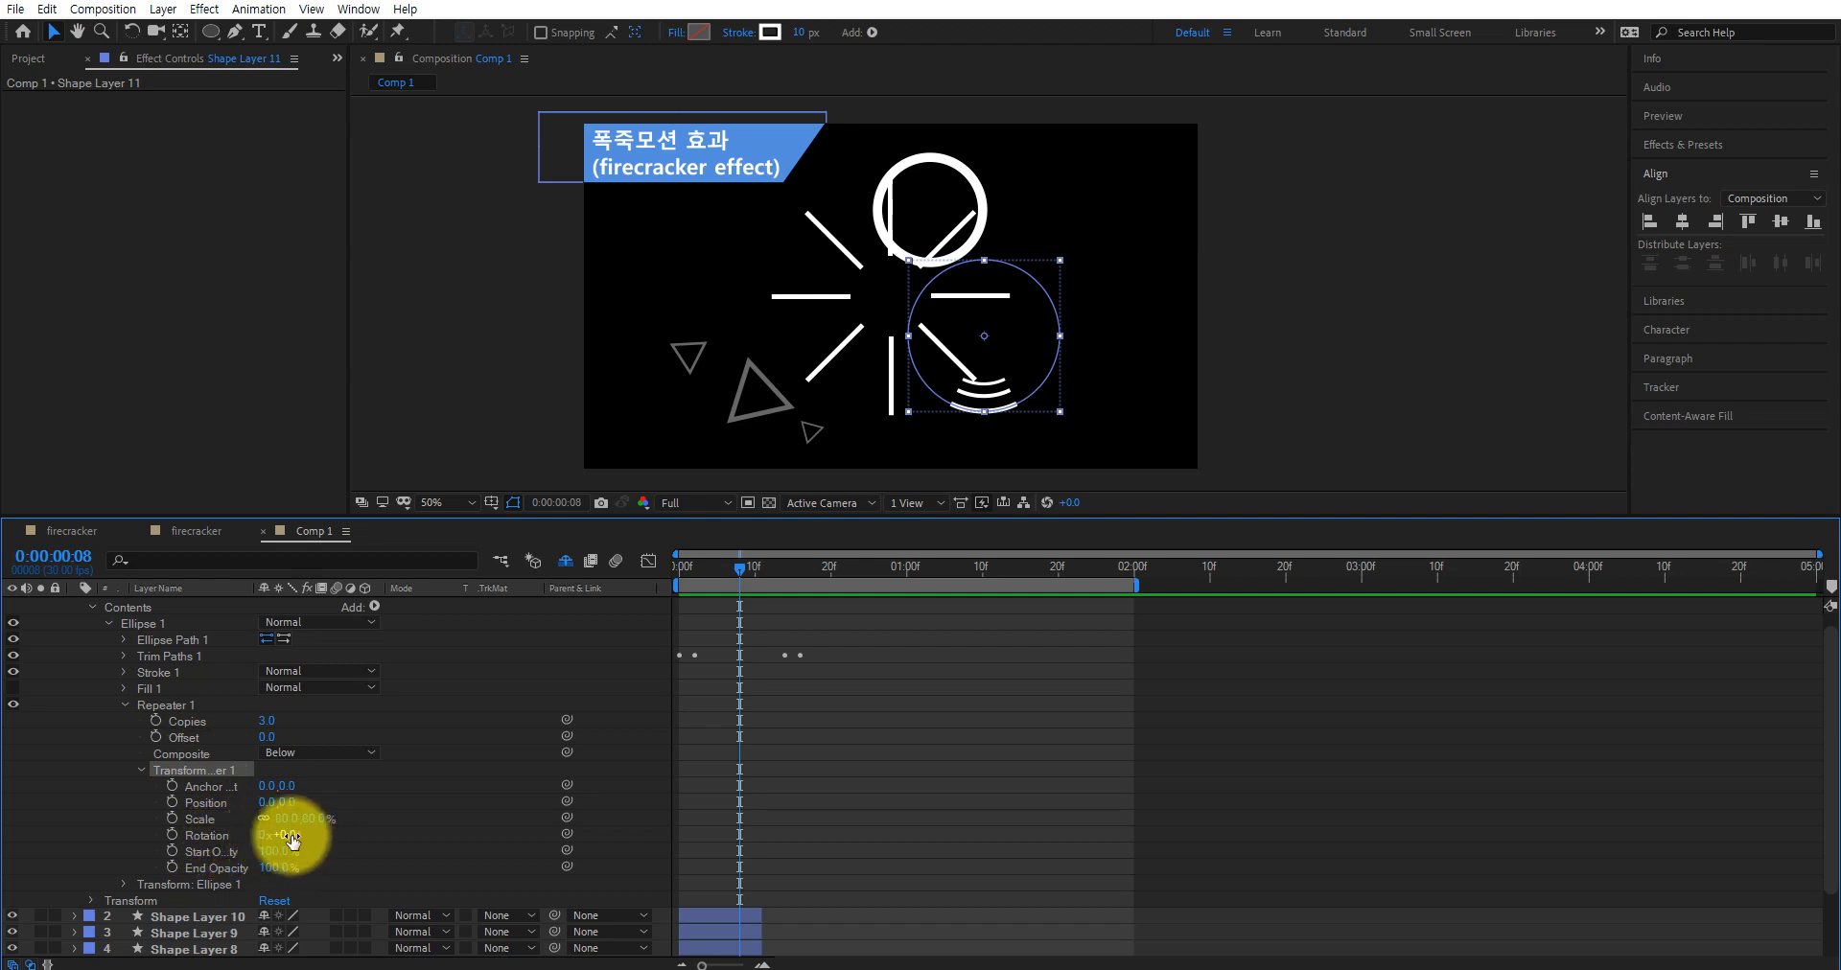
mouse_move(293, 841)
mouse_down()
mouse_move(276, 838)
mouse_move(324, 847)
mouse_up()
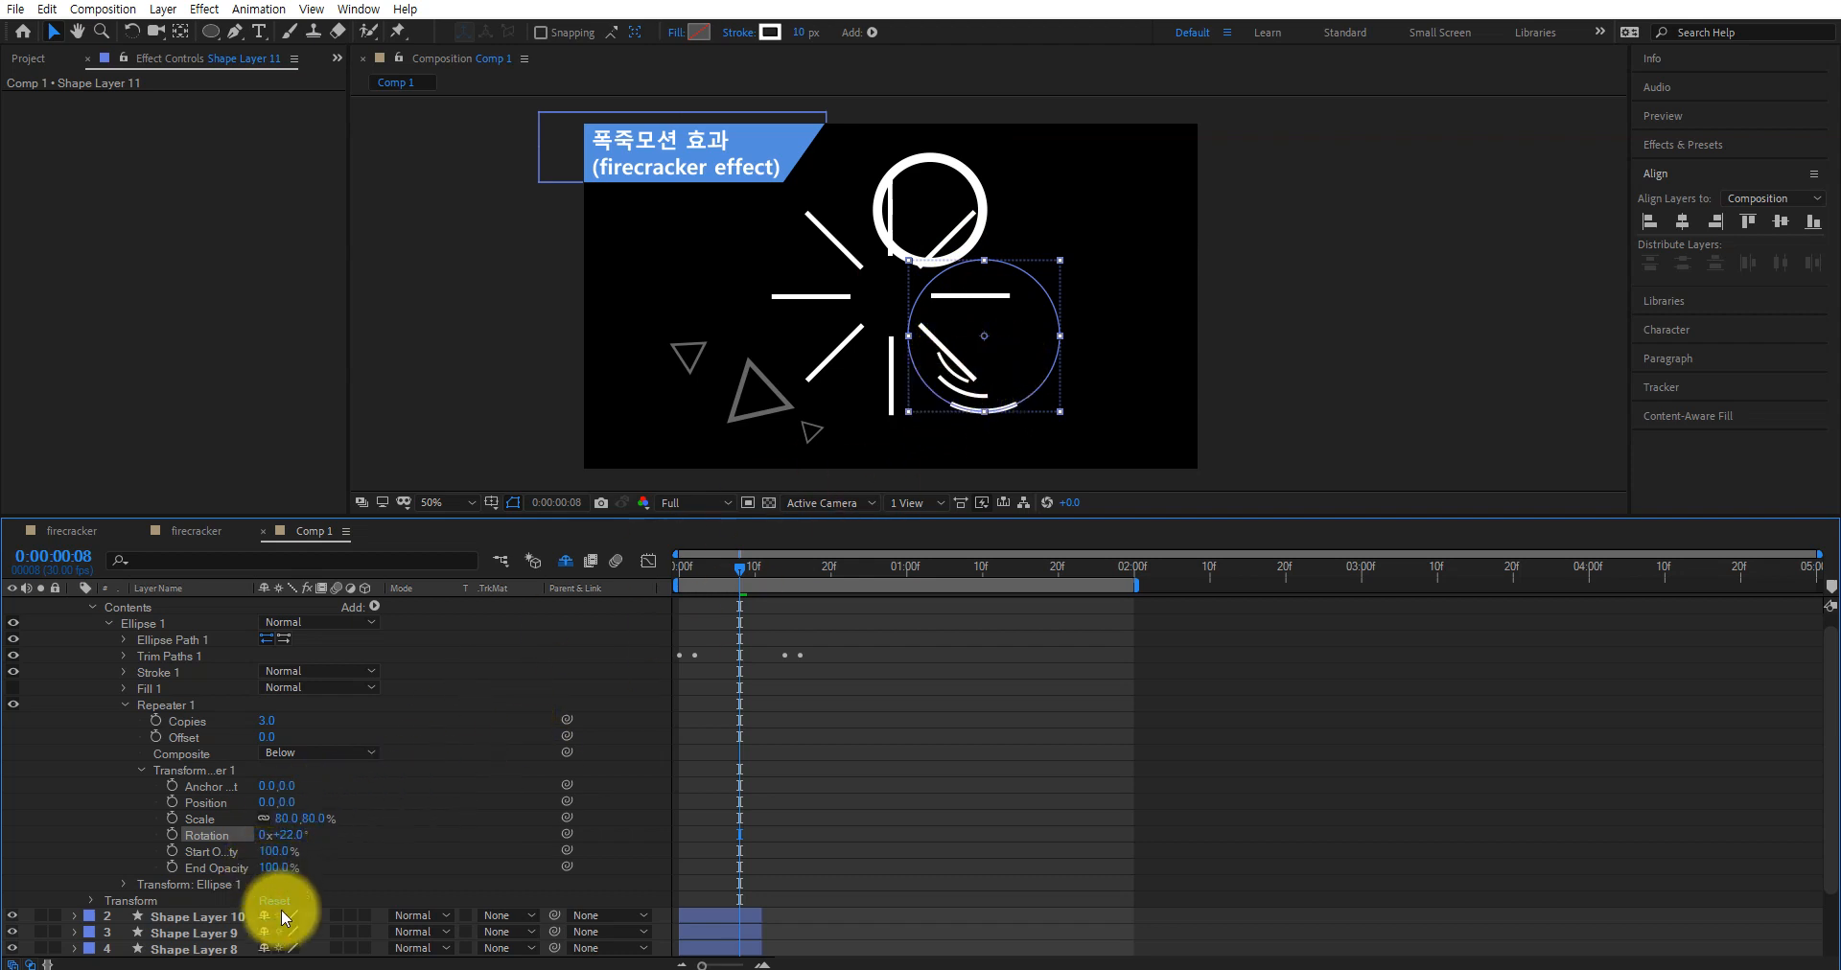
Set the circle Repeater's End Opacity to 20% and select its ellipse in the composition
click(275, 868)
text(20)
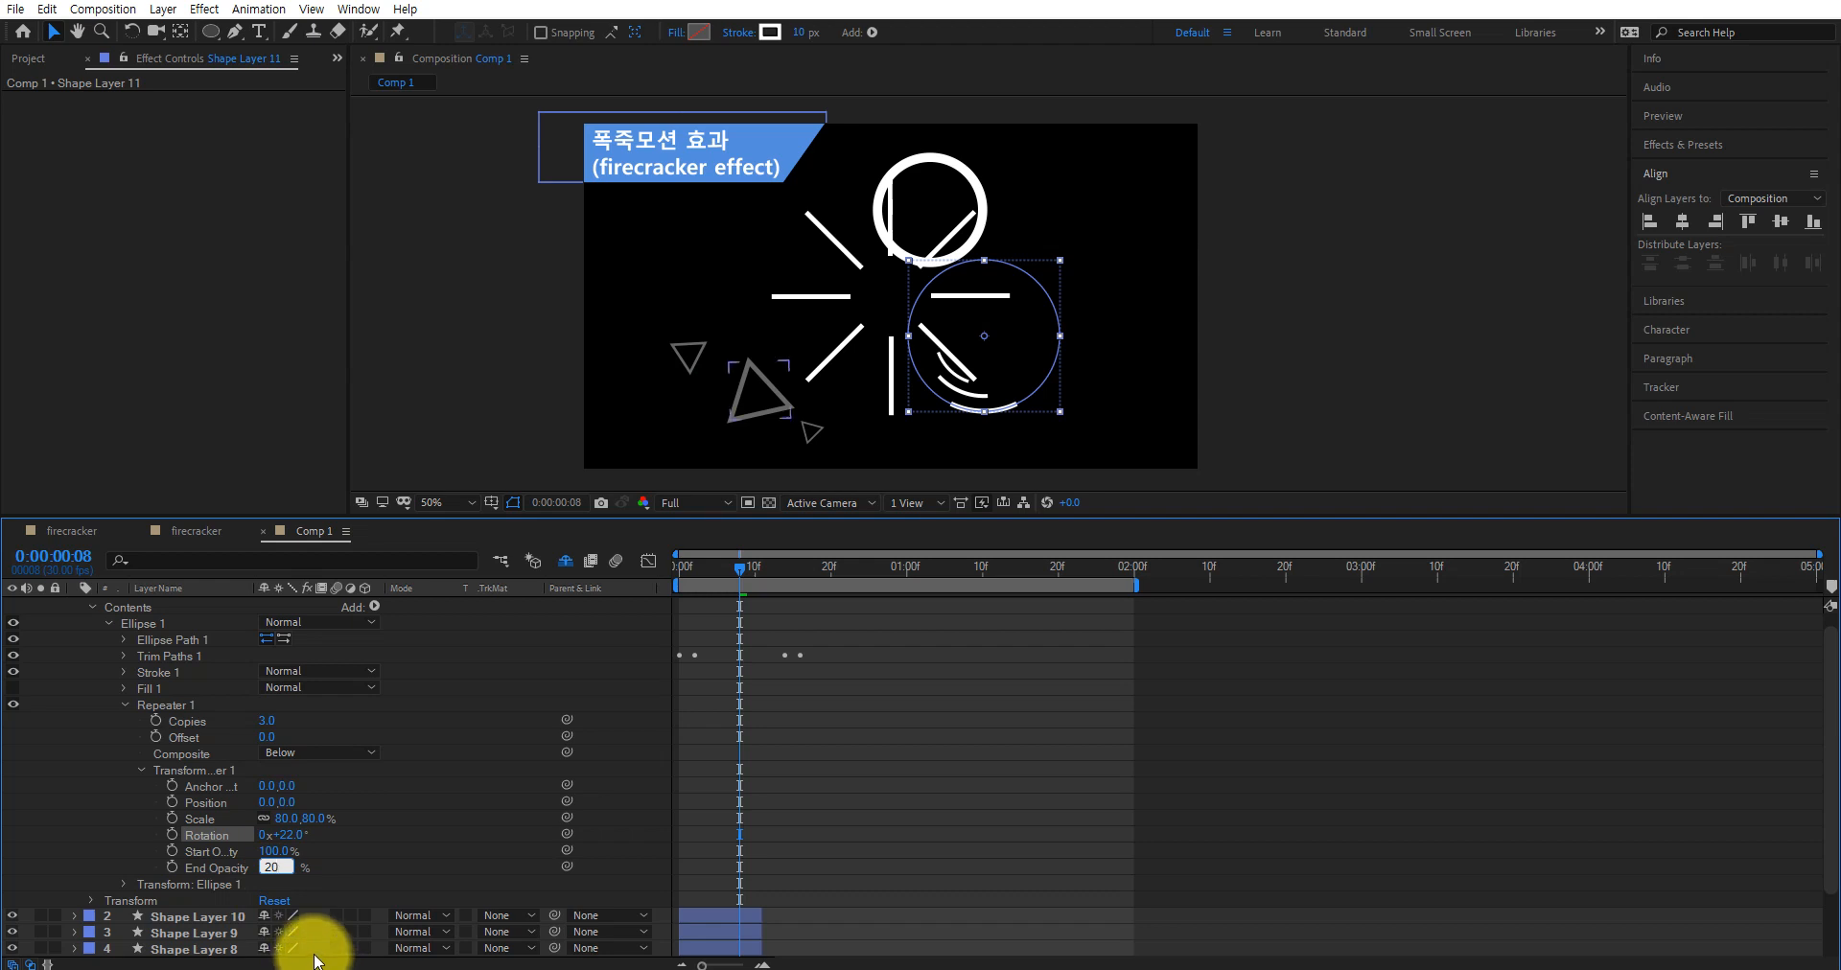
key(Return)
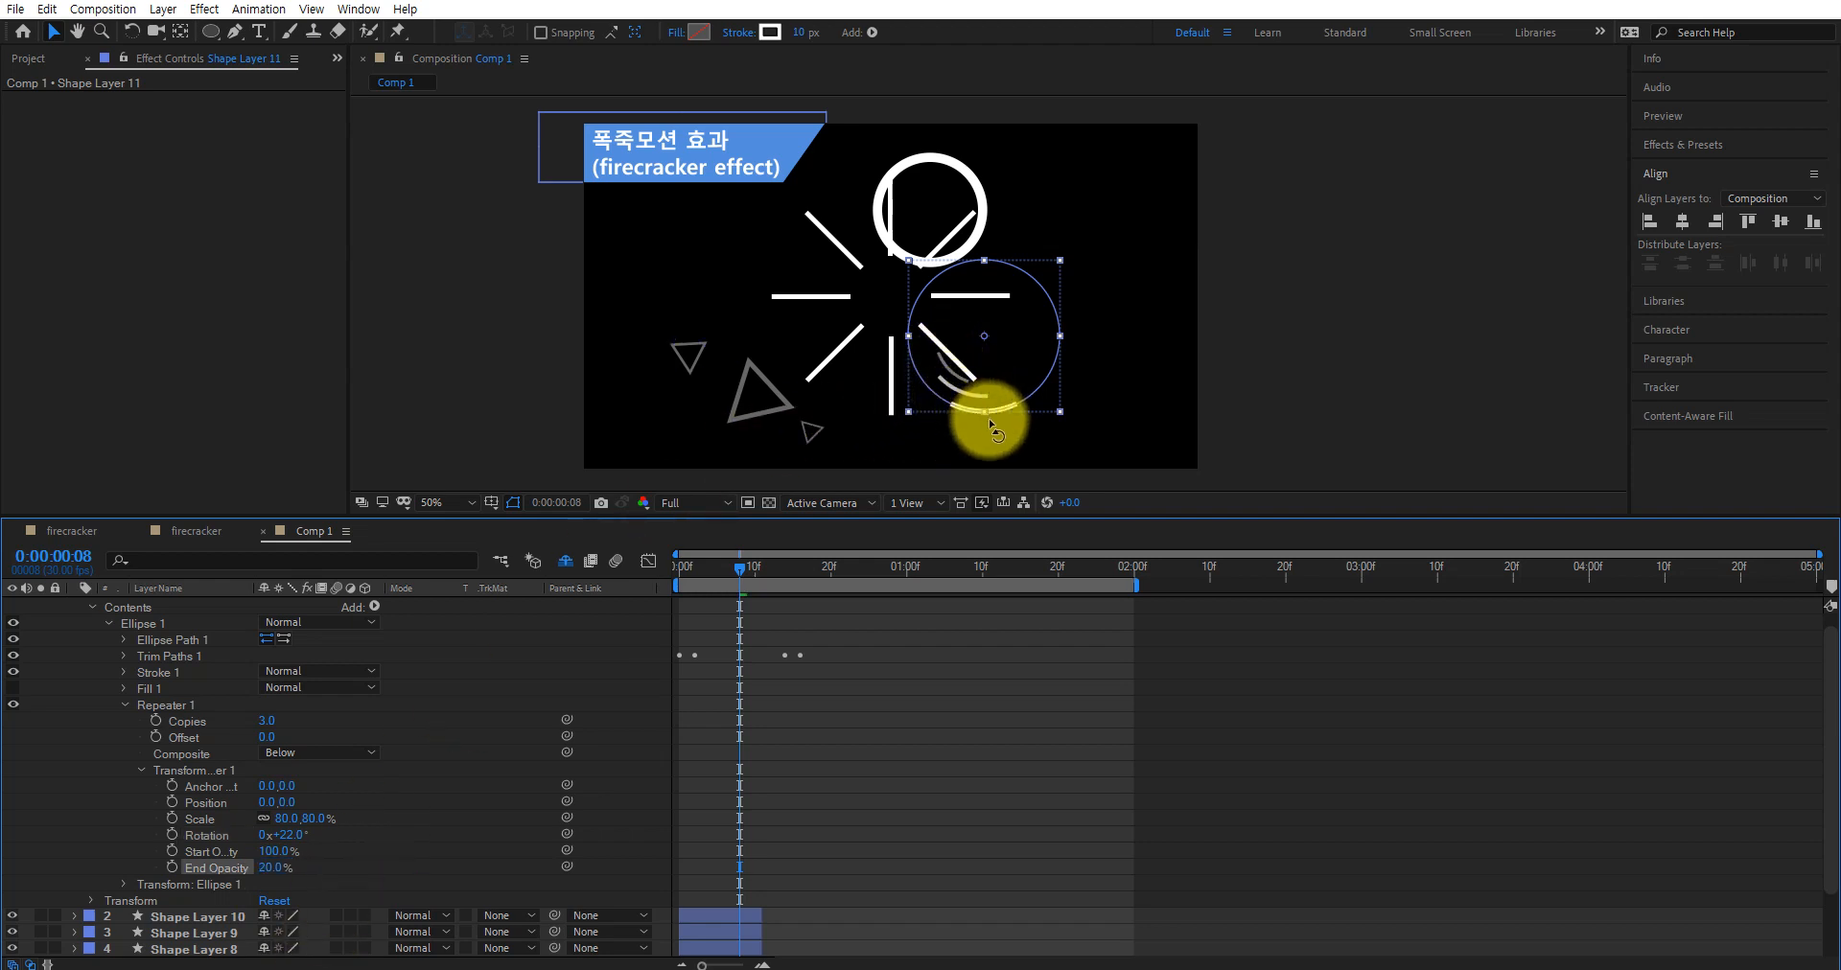
click(936, 355)
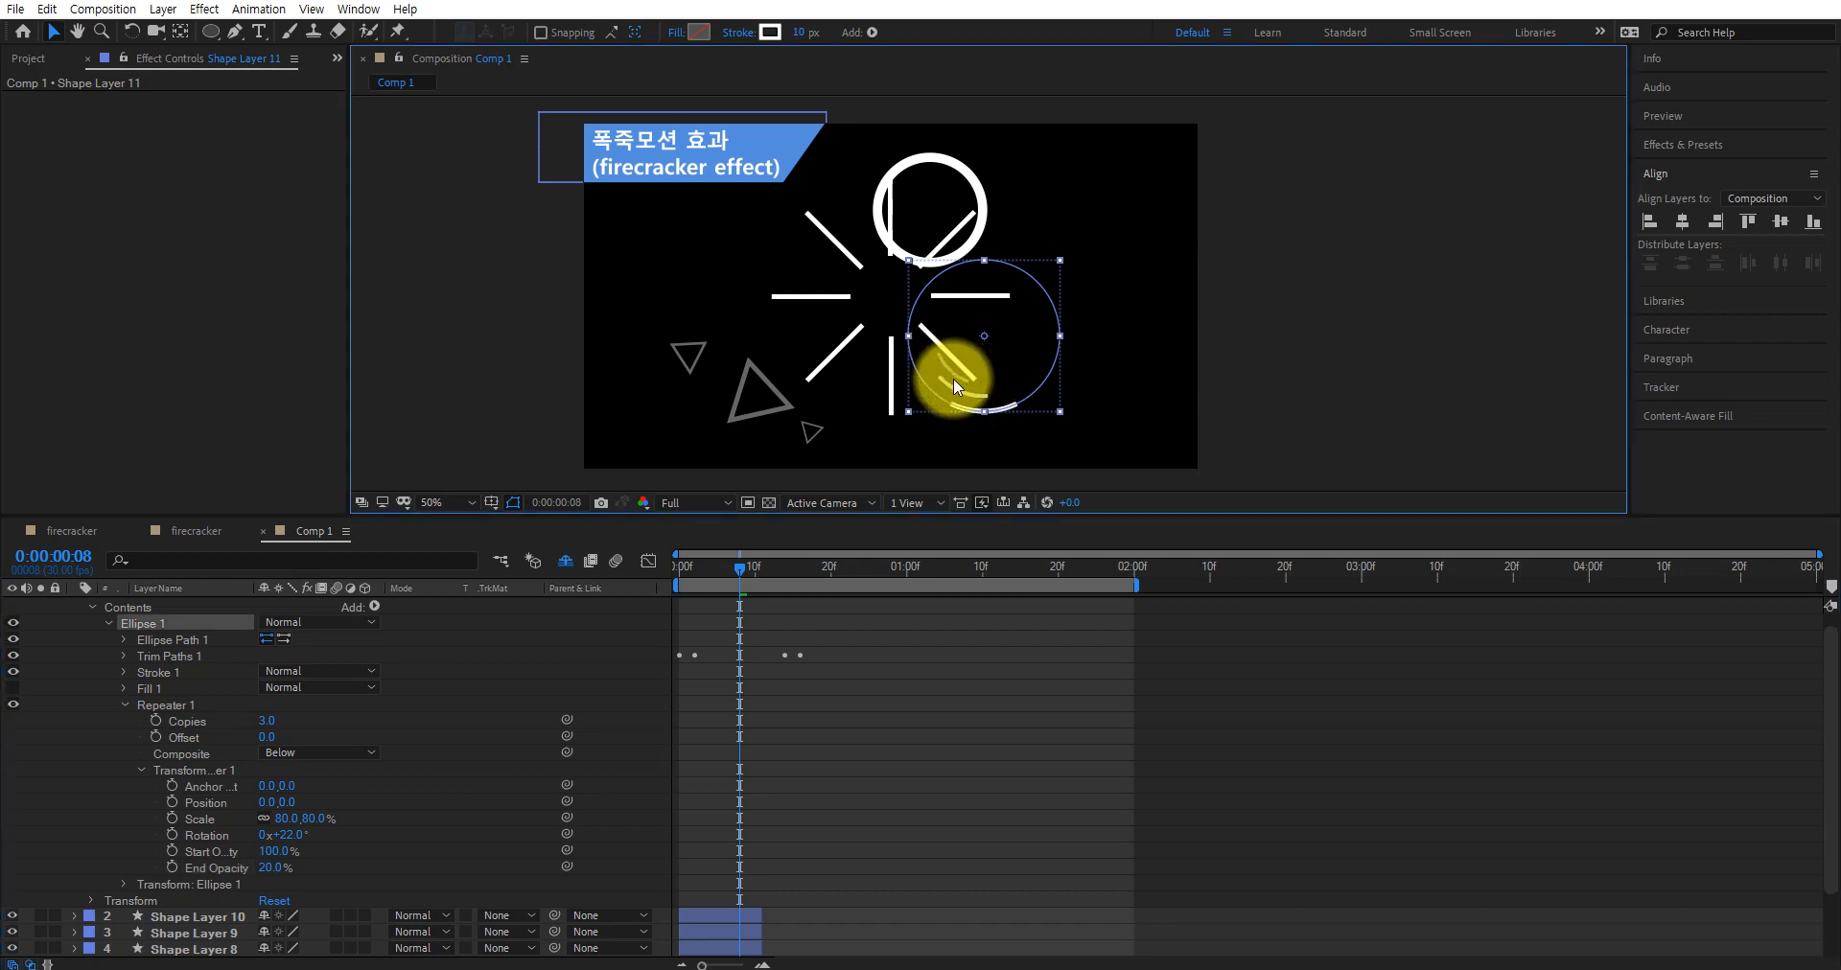
Play Comp 1 from the start several times to review the rotated, fading circle arcs
drag(740, 565, 663, 578)
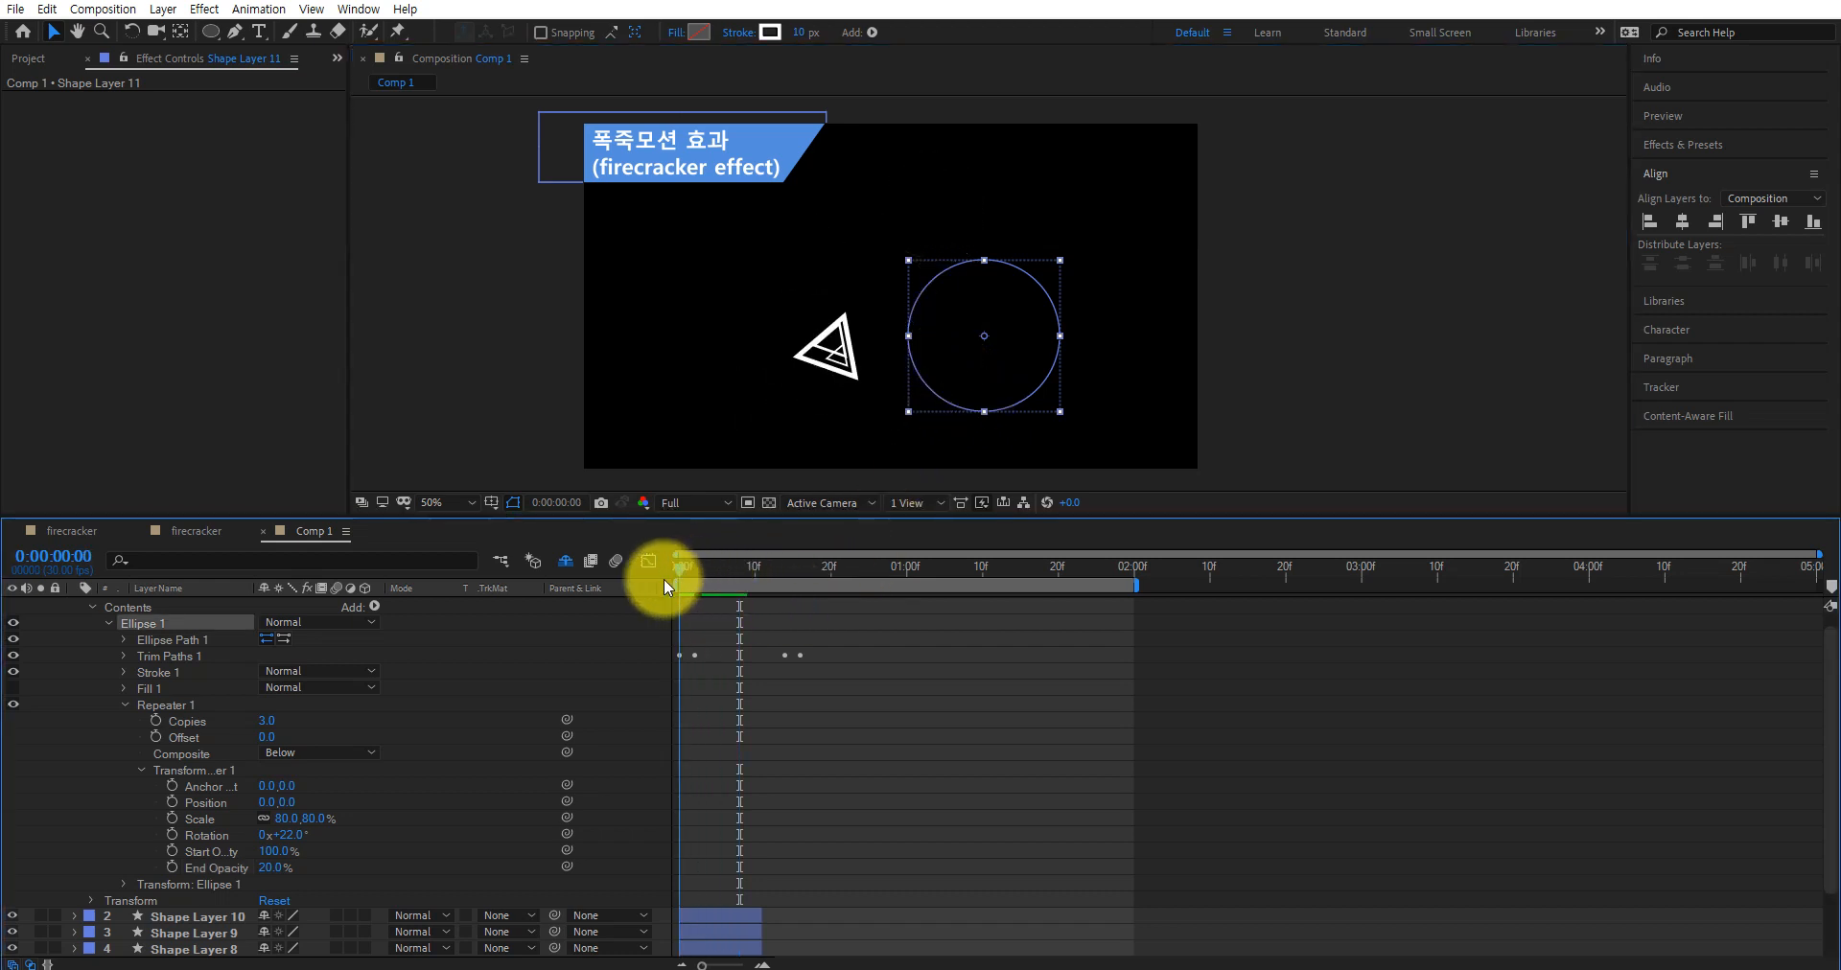
key(space)
key(space)
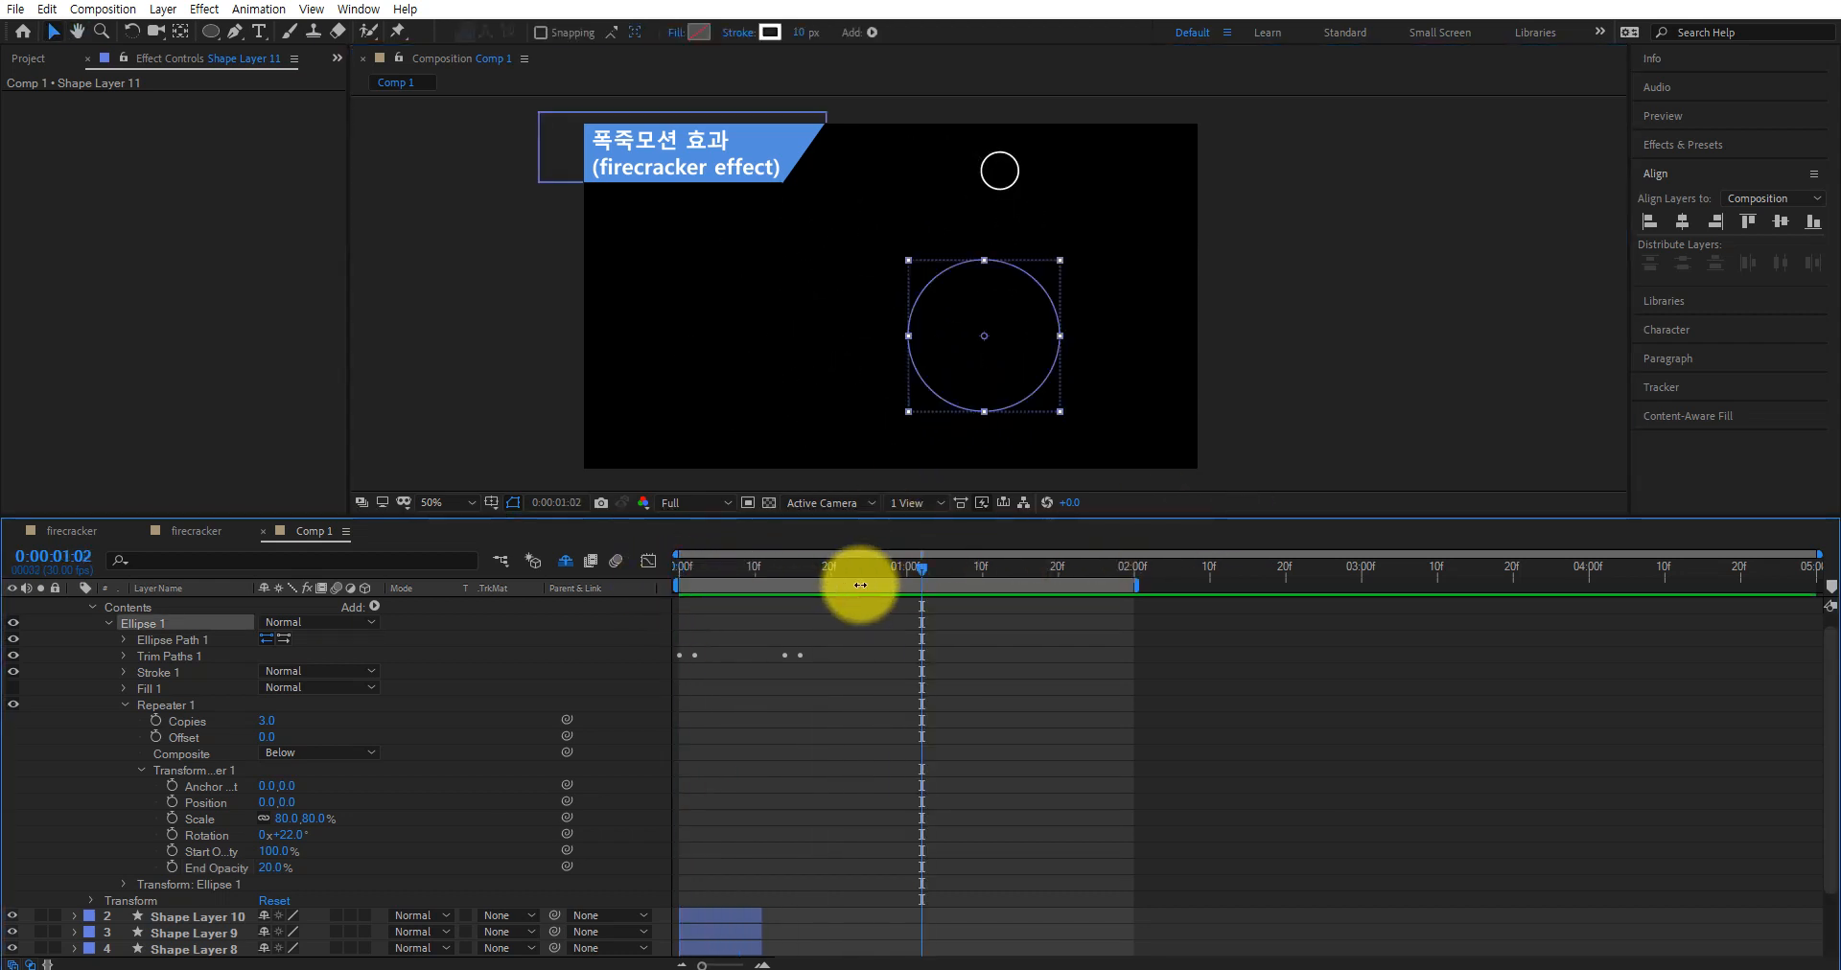
key(space)
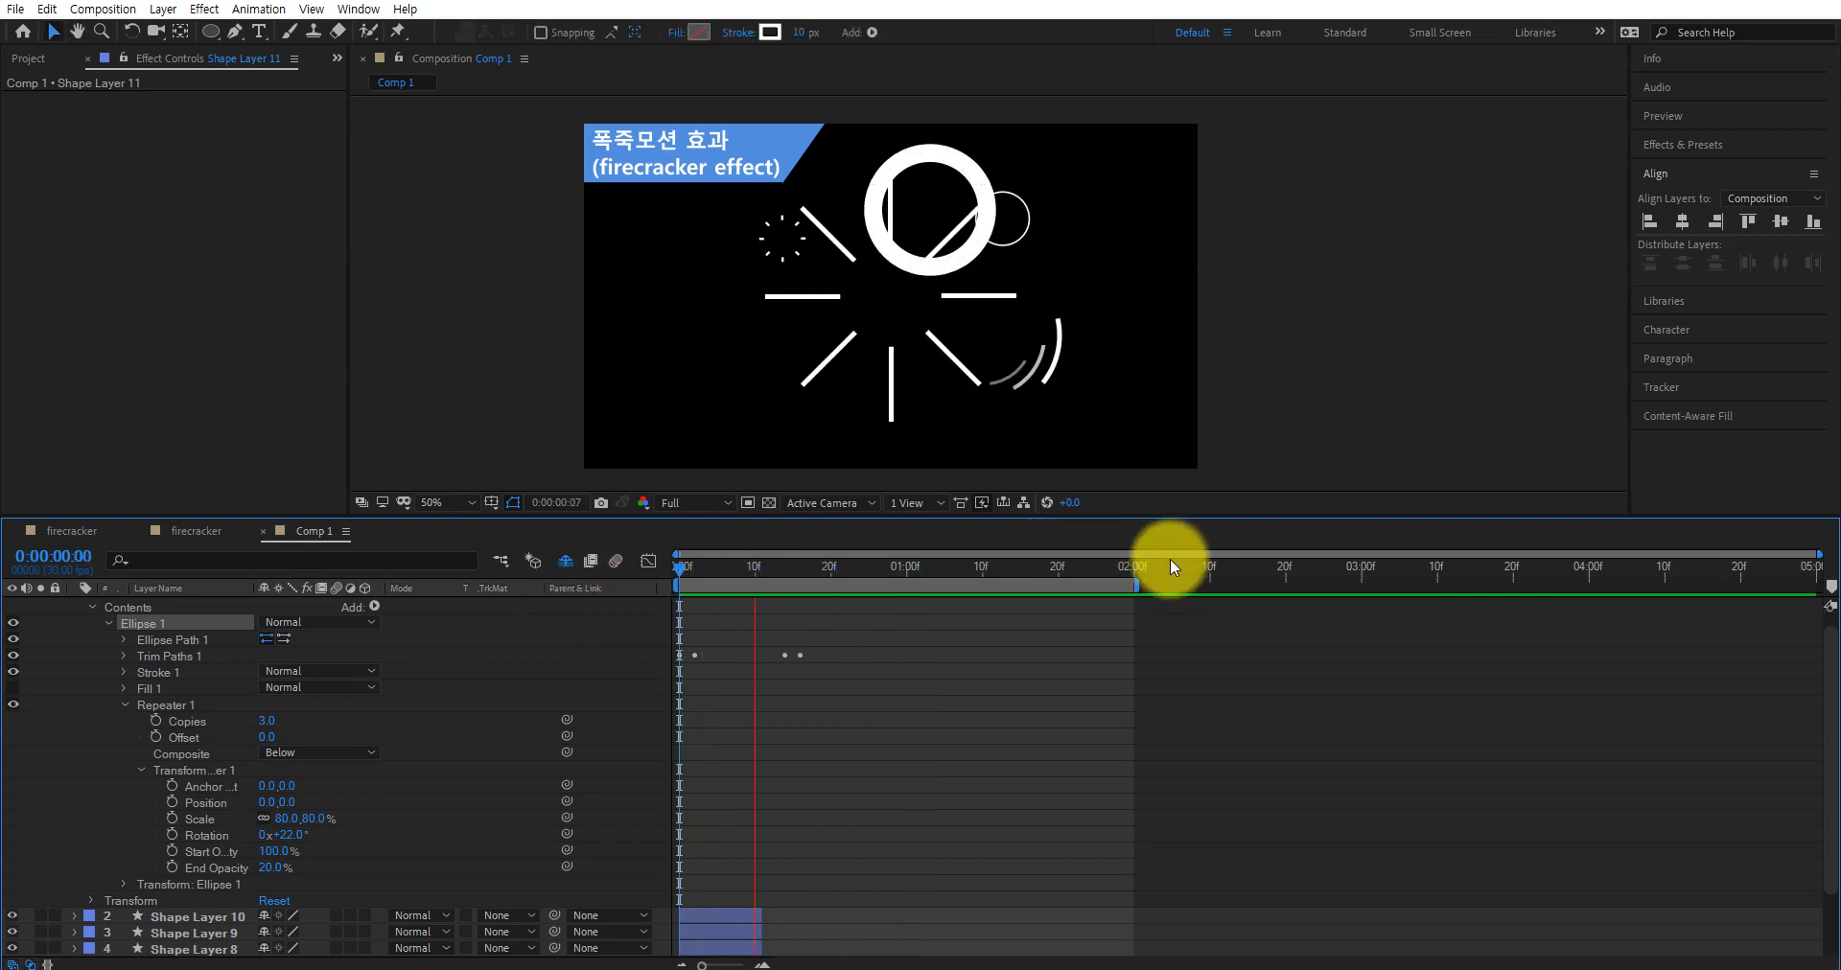
key(space)
drag(811, 566, 587, 579)
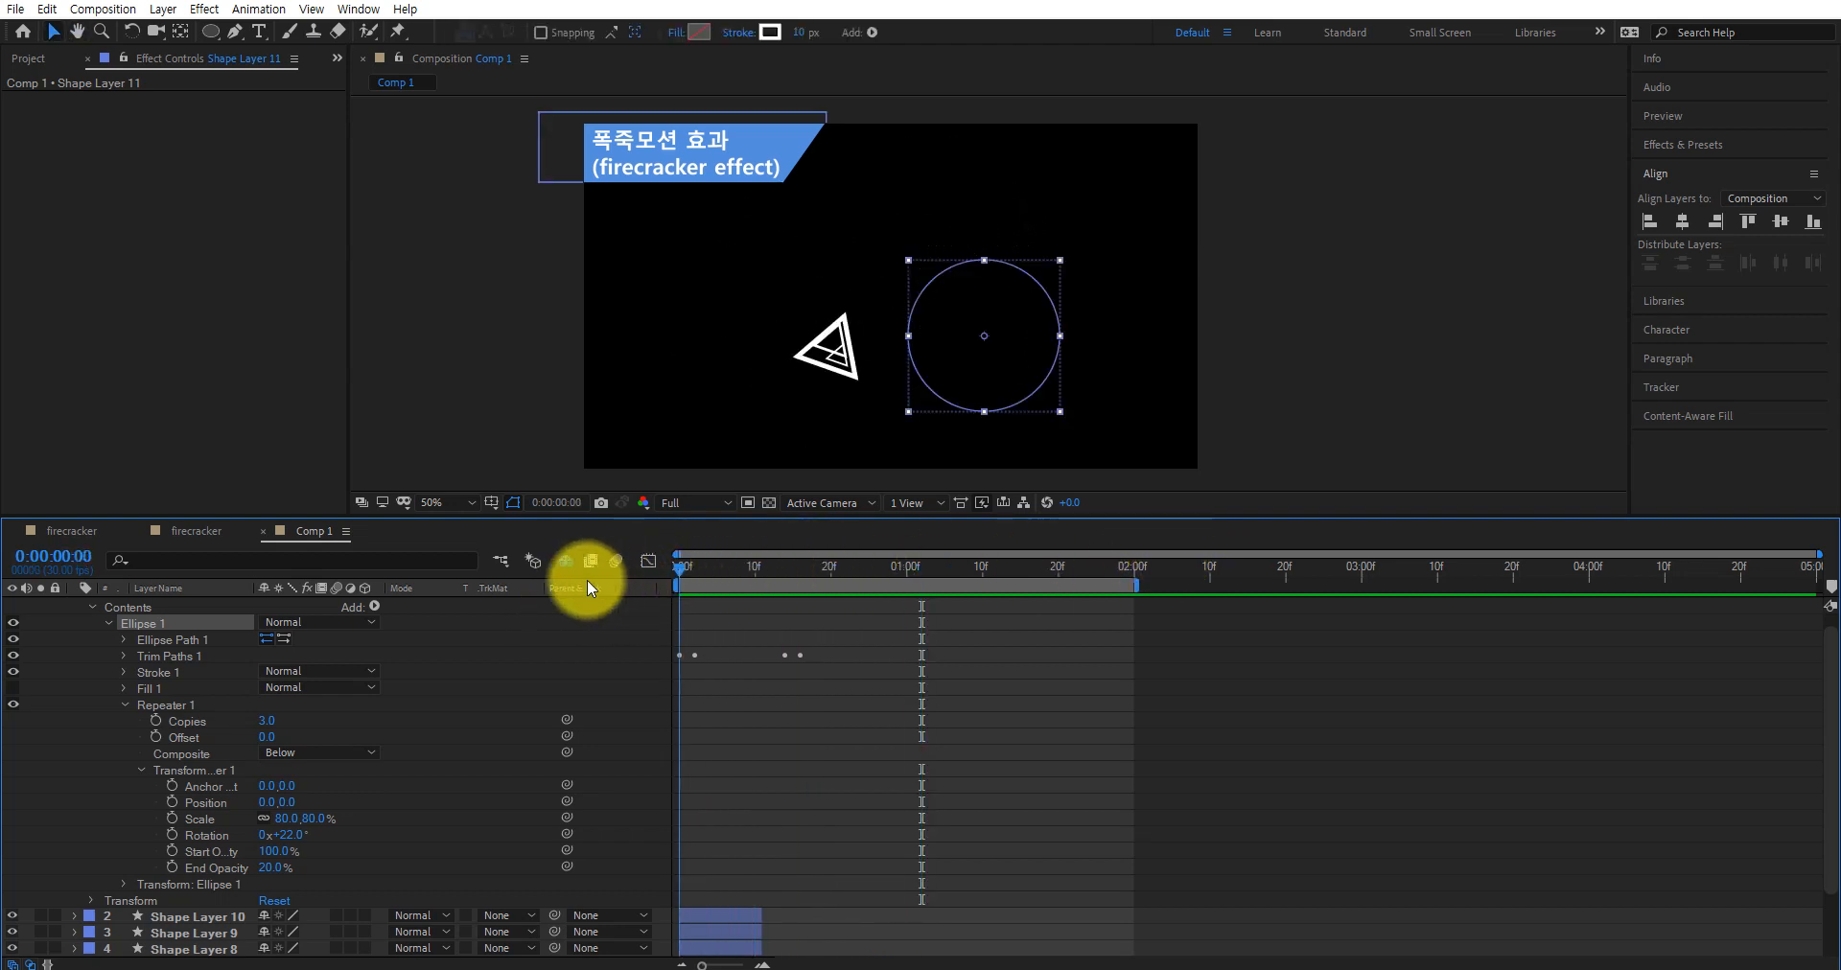
key(space)
key(space)
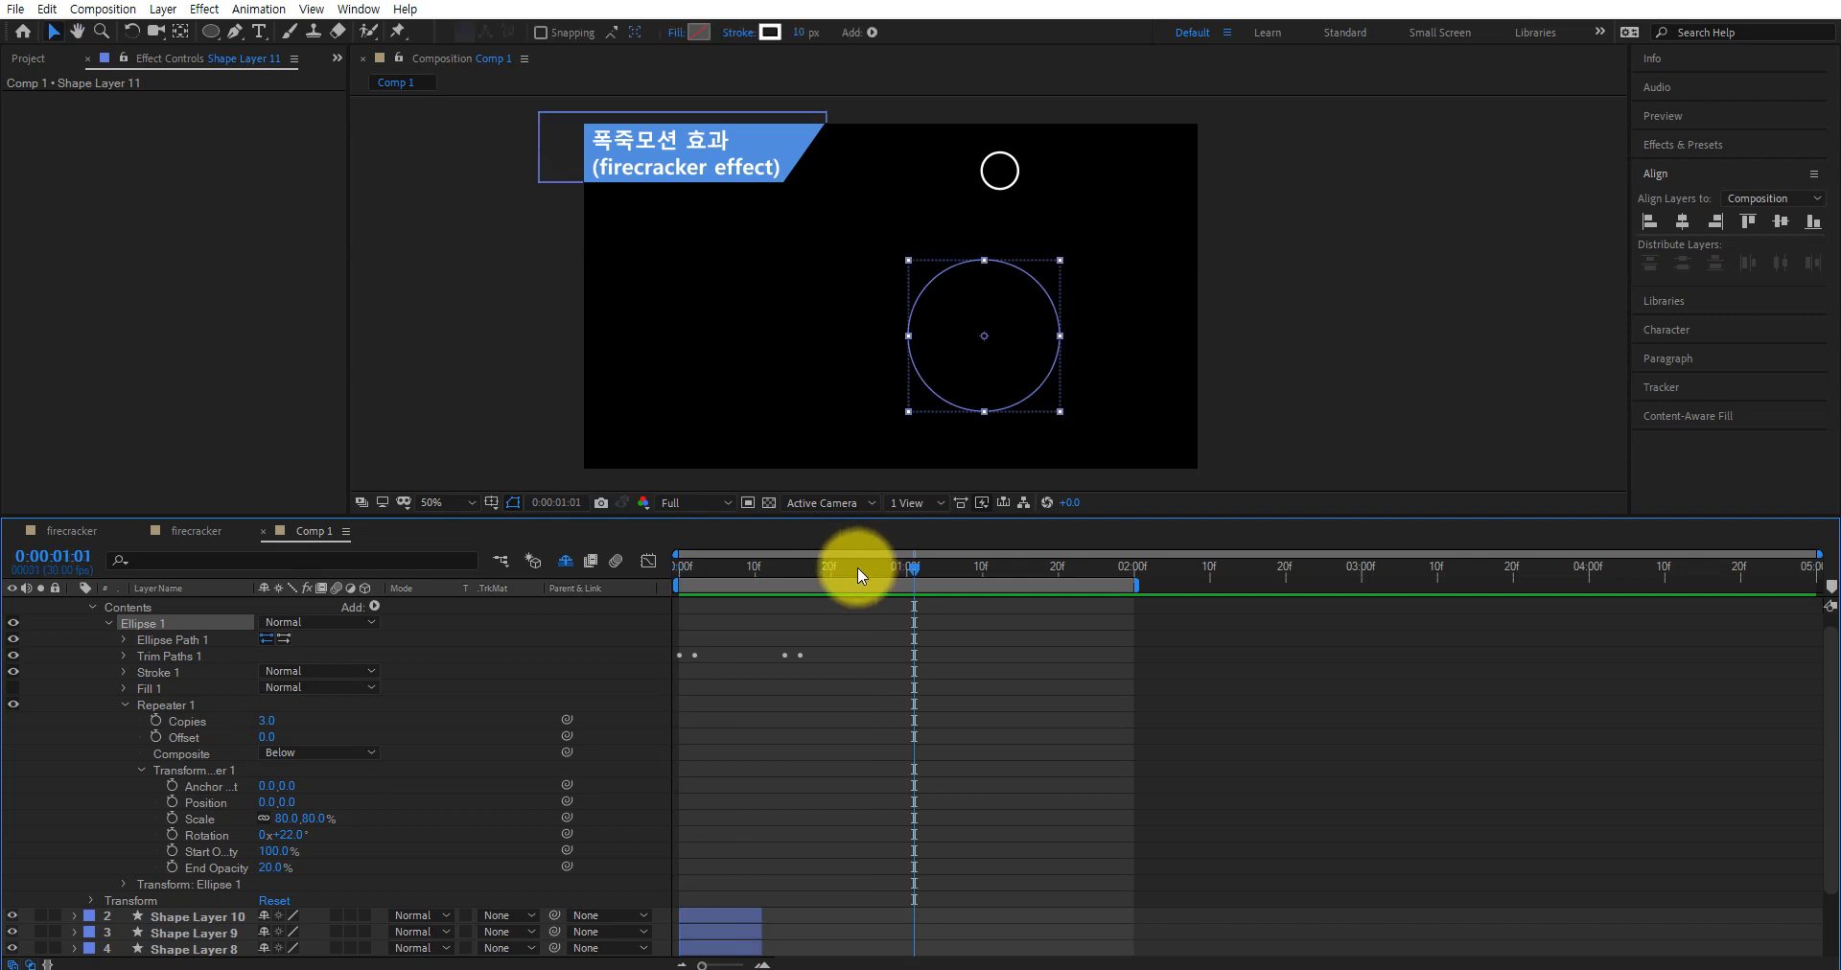
drag(854, 568, 687, 581)
key(space)
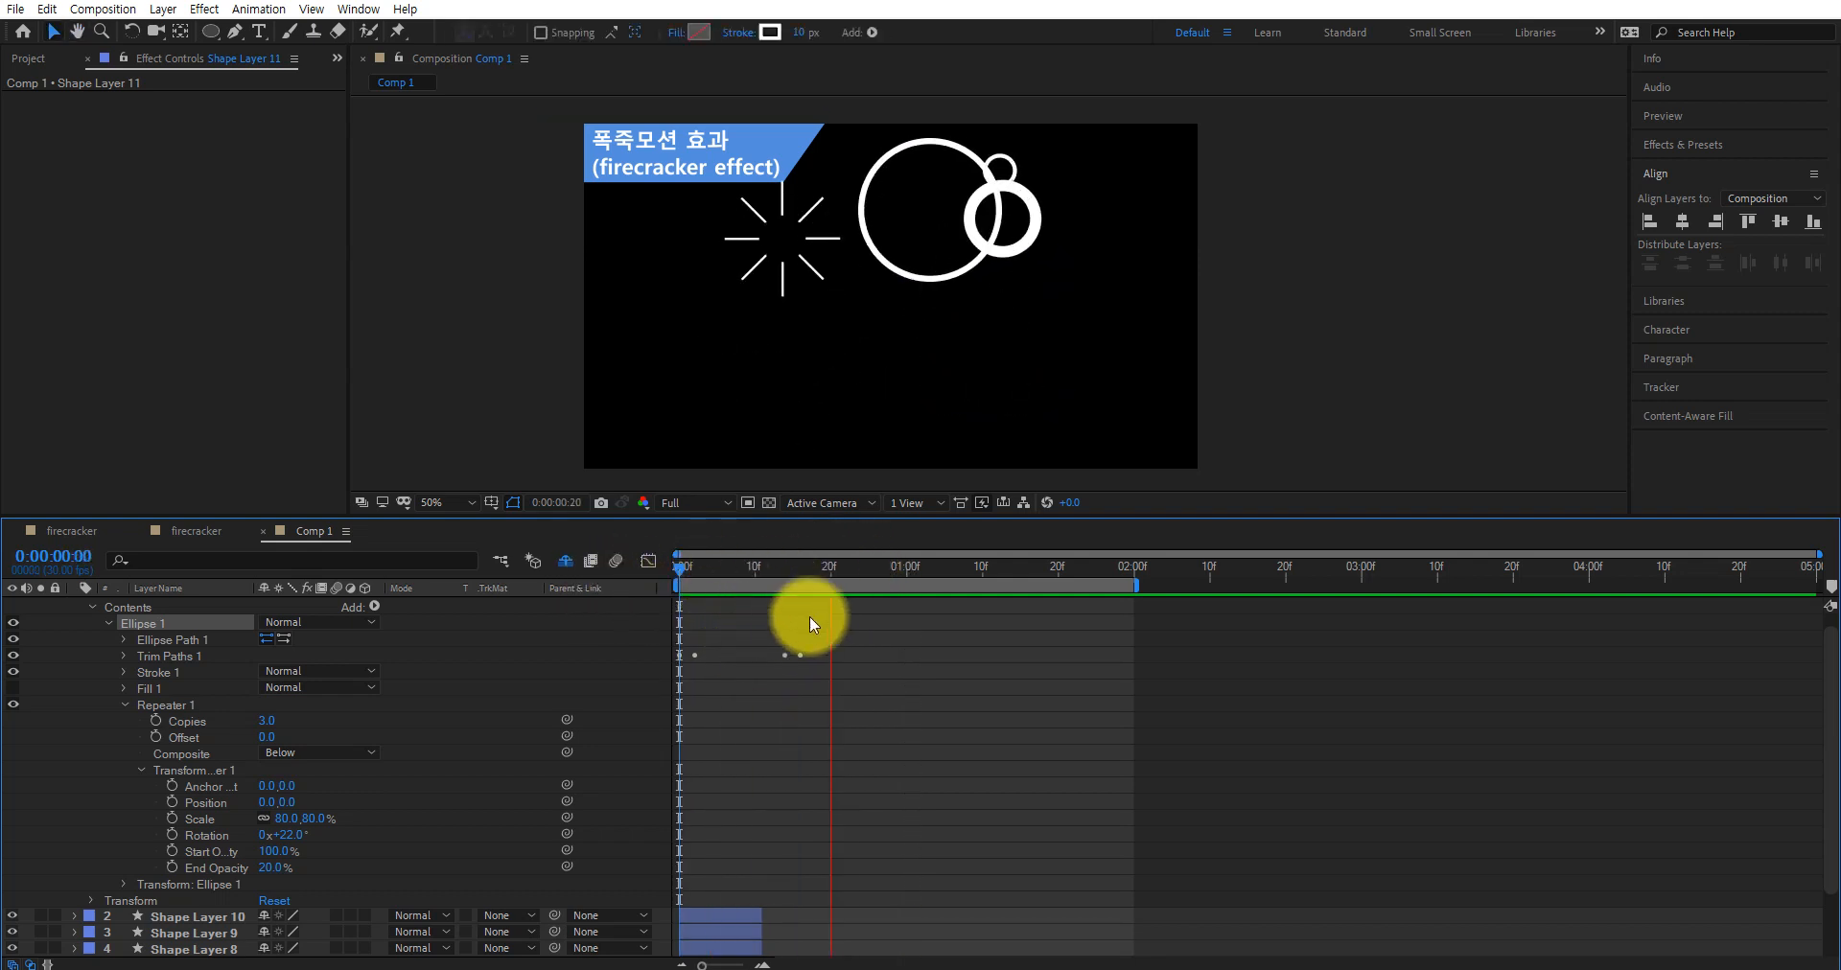
key(space)
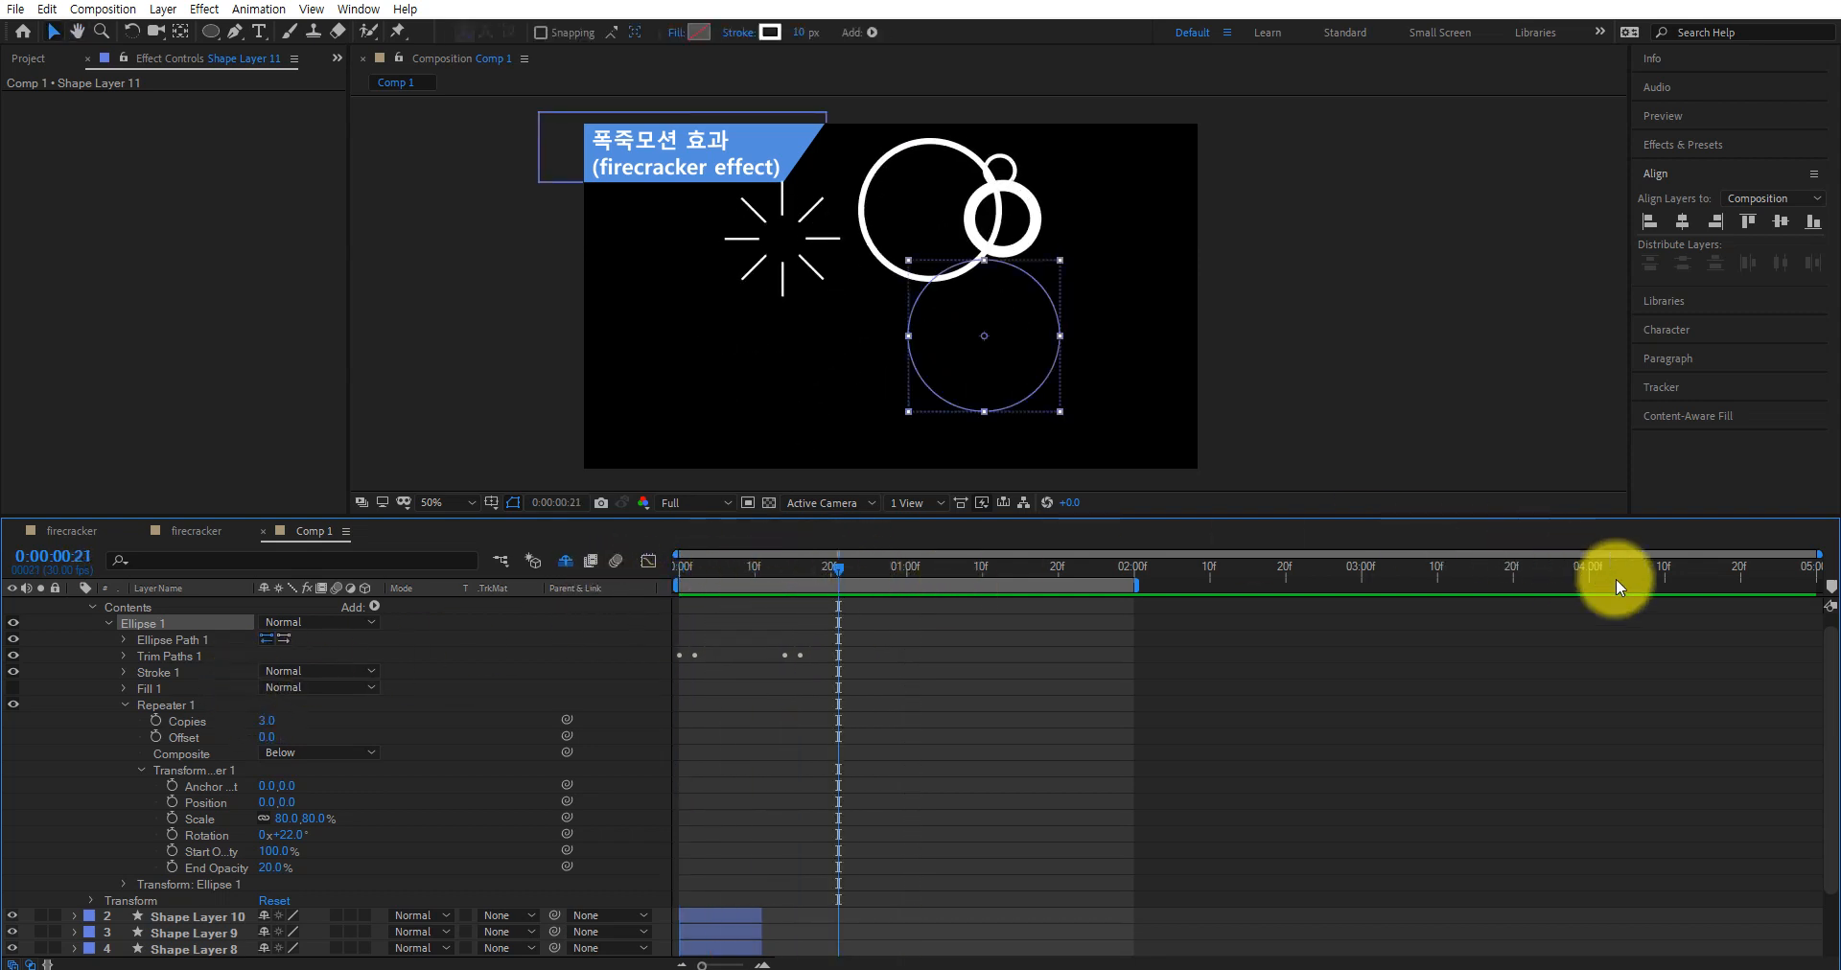
Rename the circle shape layer "fire cycle" and collapse its contents
scroll(1826, 637, up, 1)
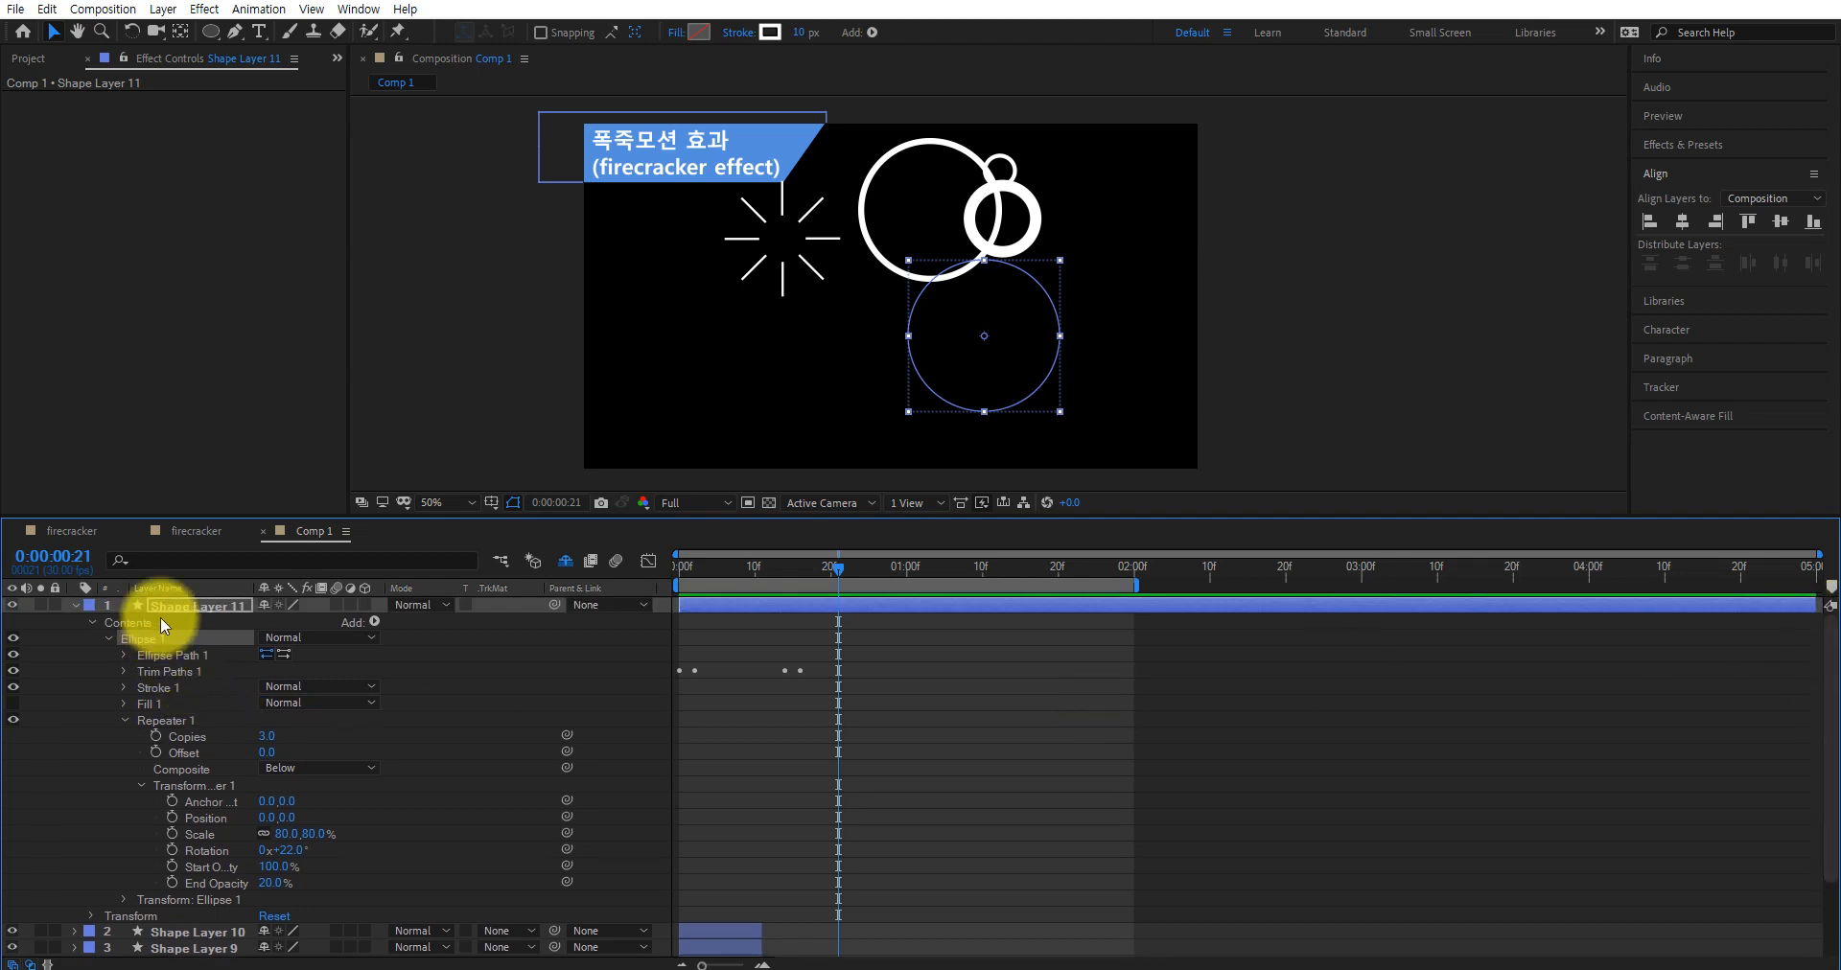
click(209, 604)
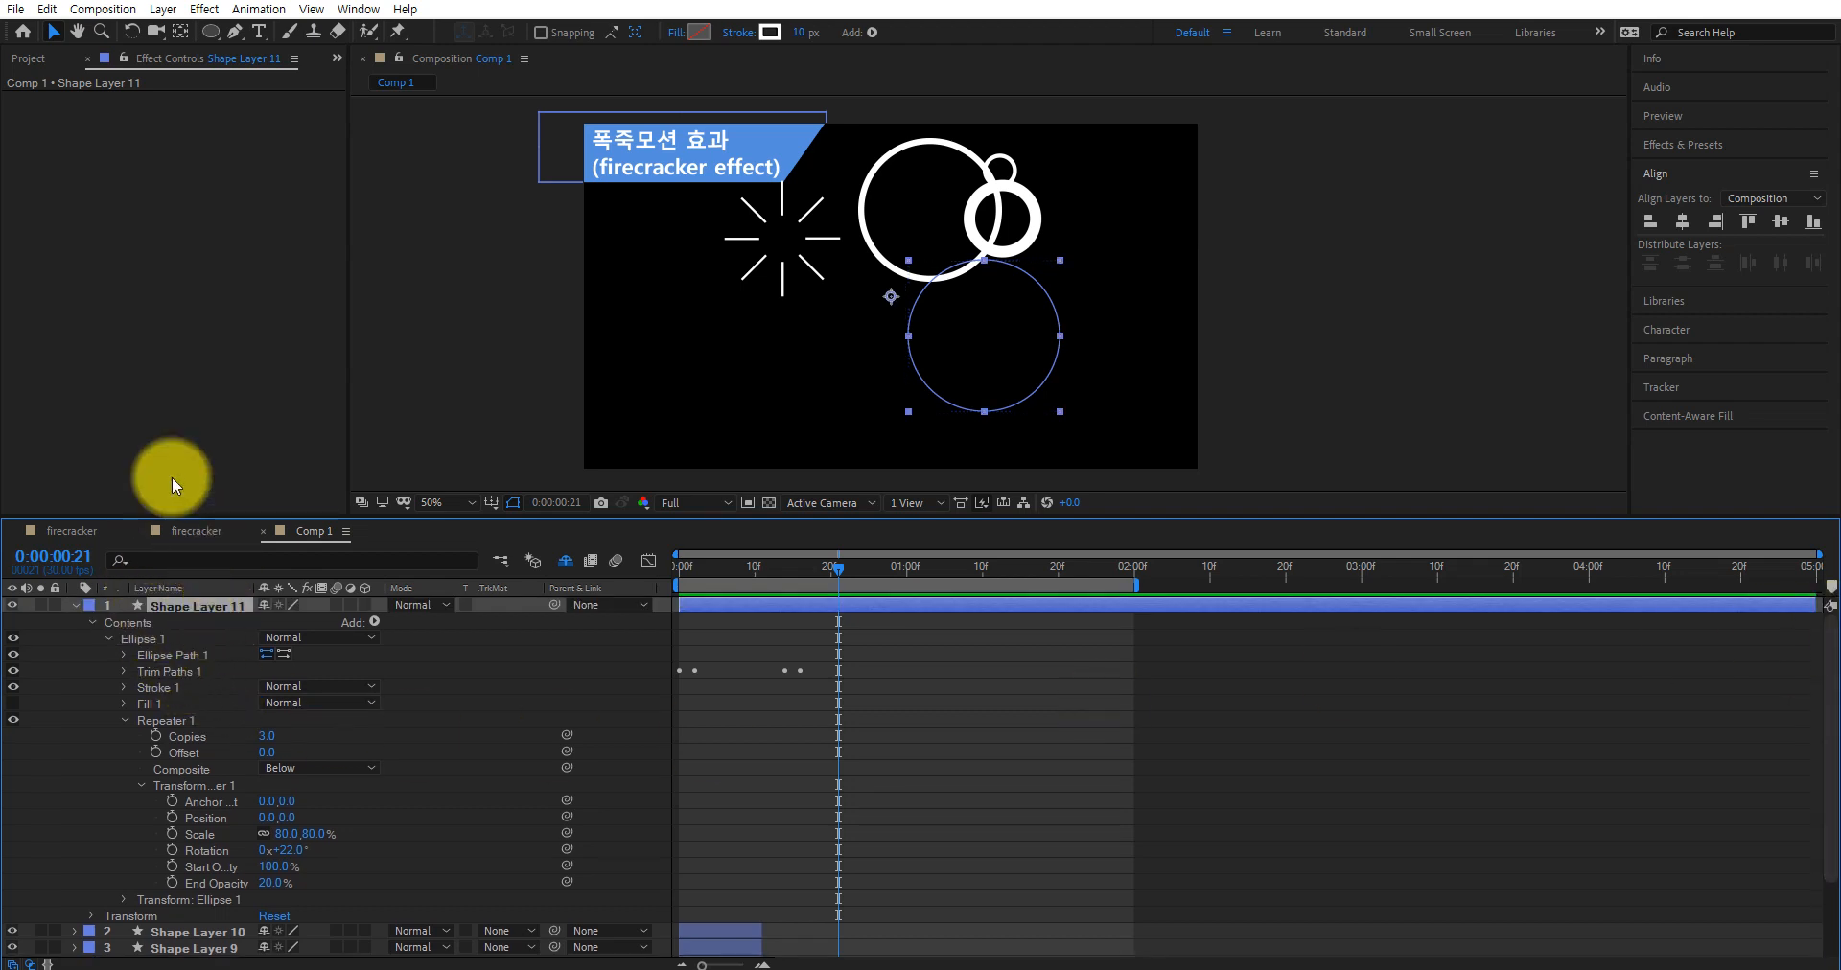
key(Return)
text(fire)
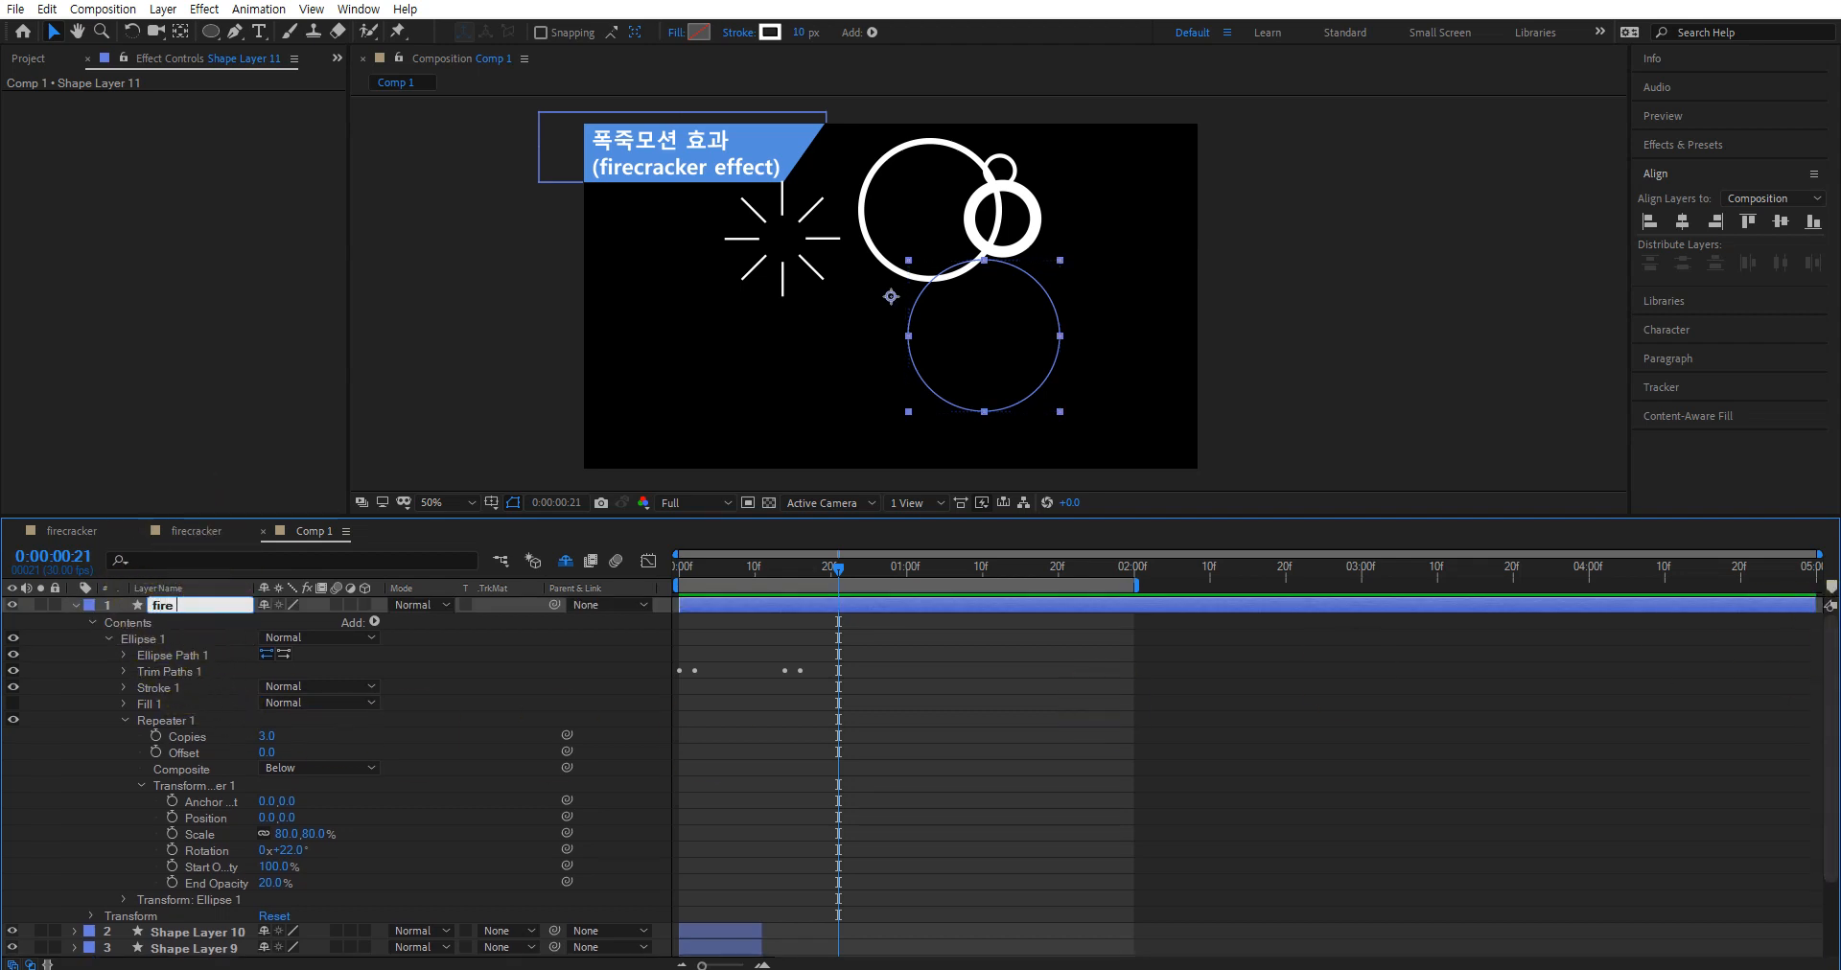
text( cycle)
key(Return)
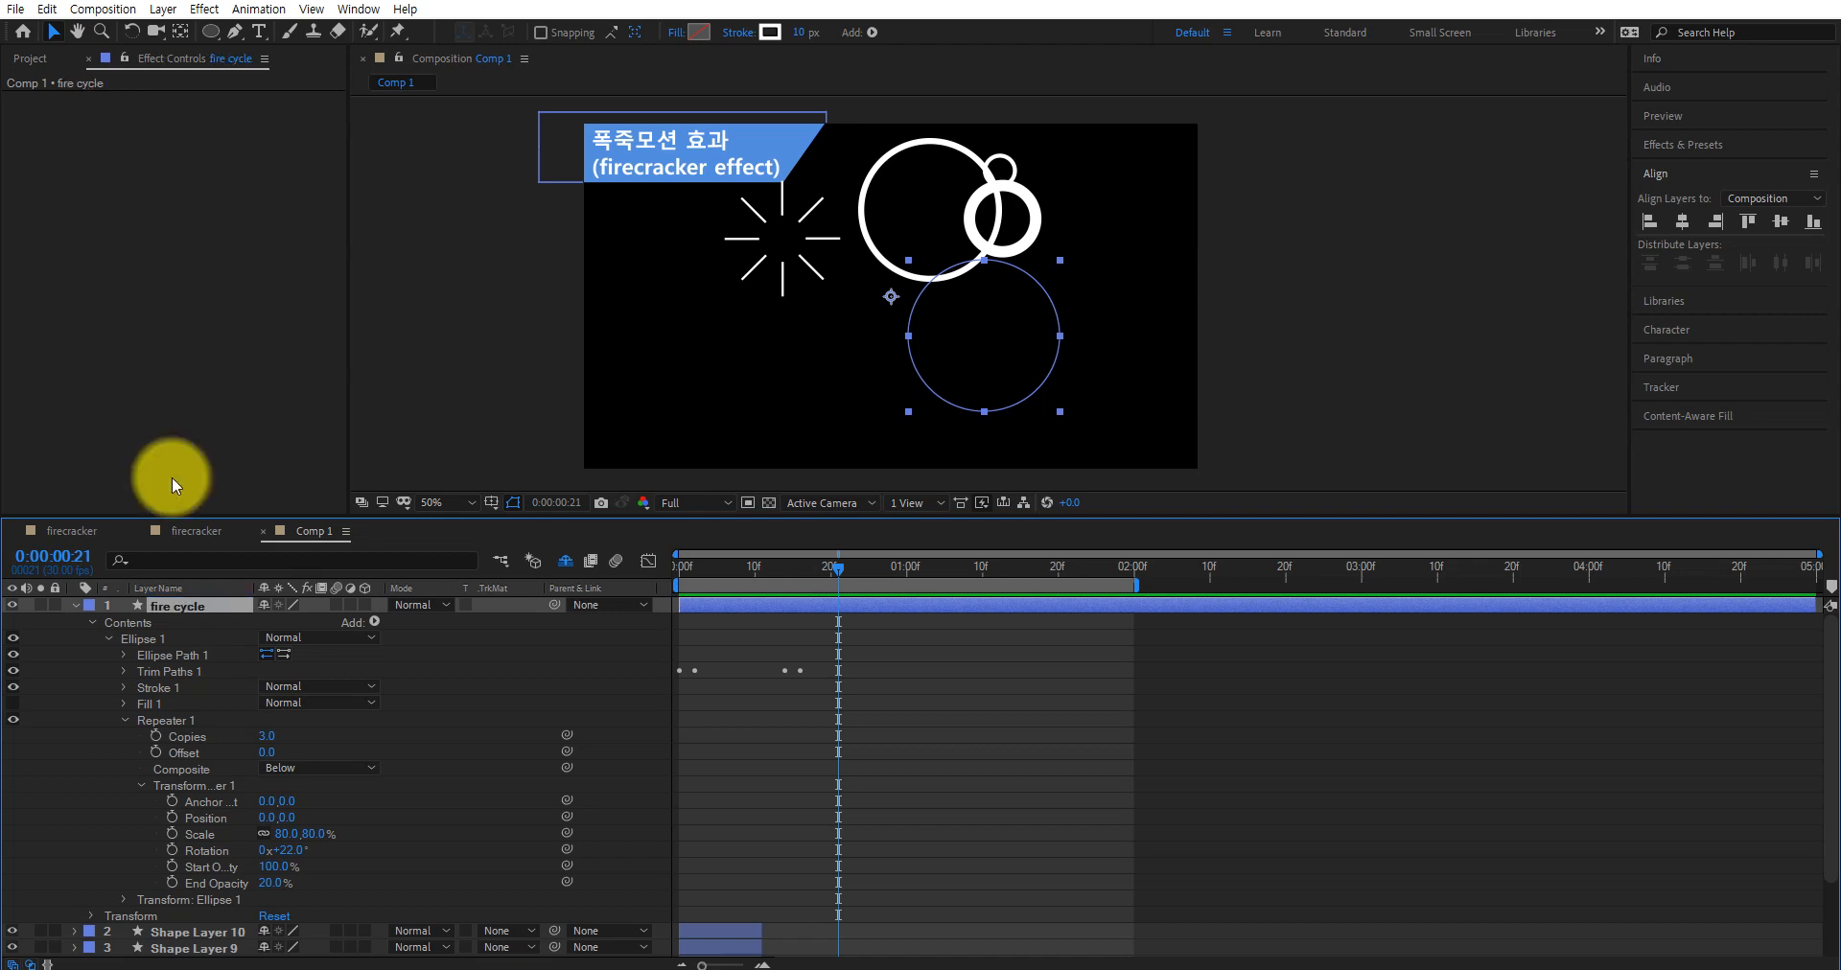
click(92, 622)
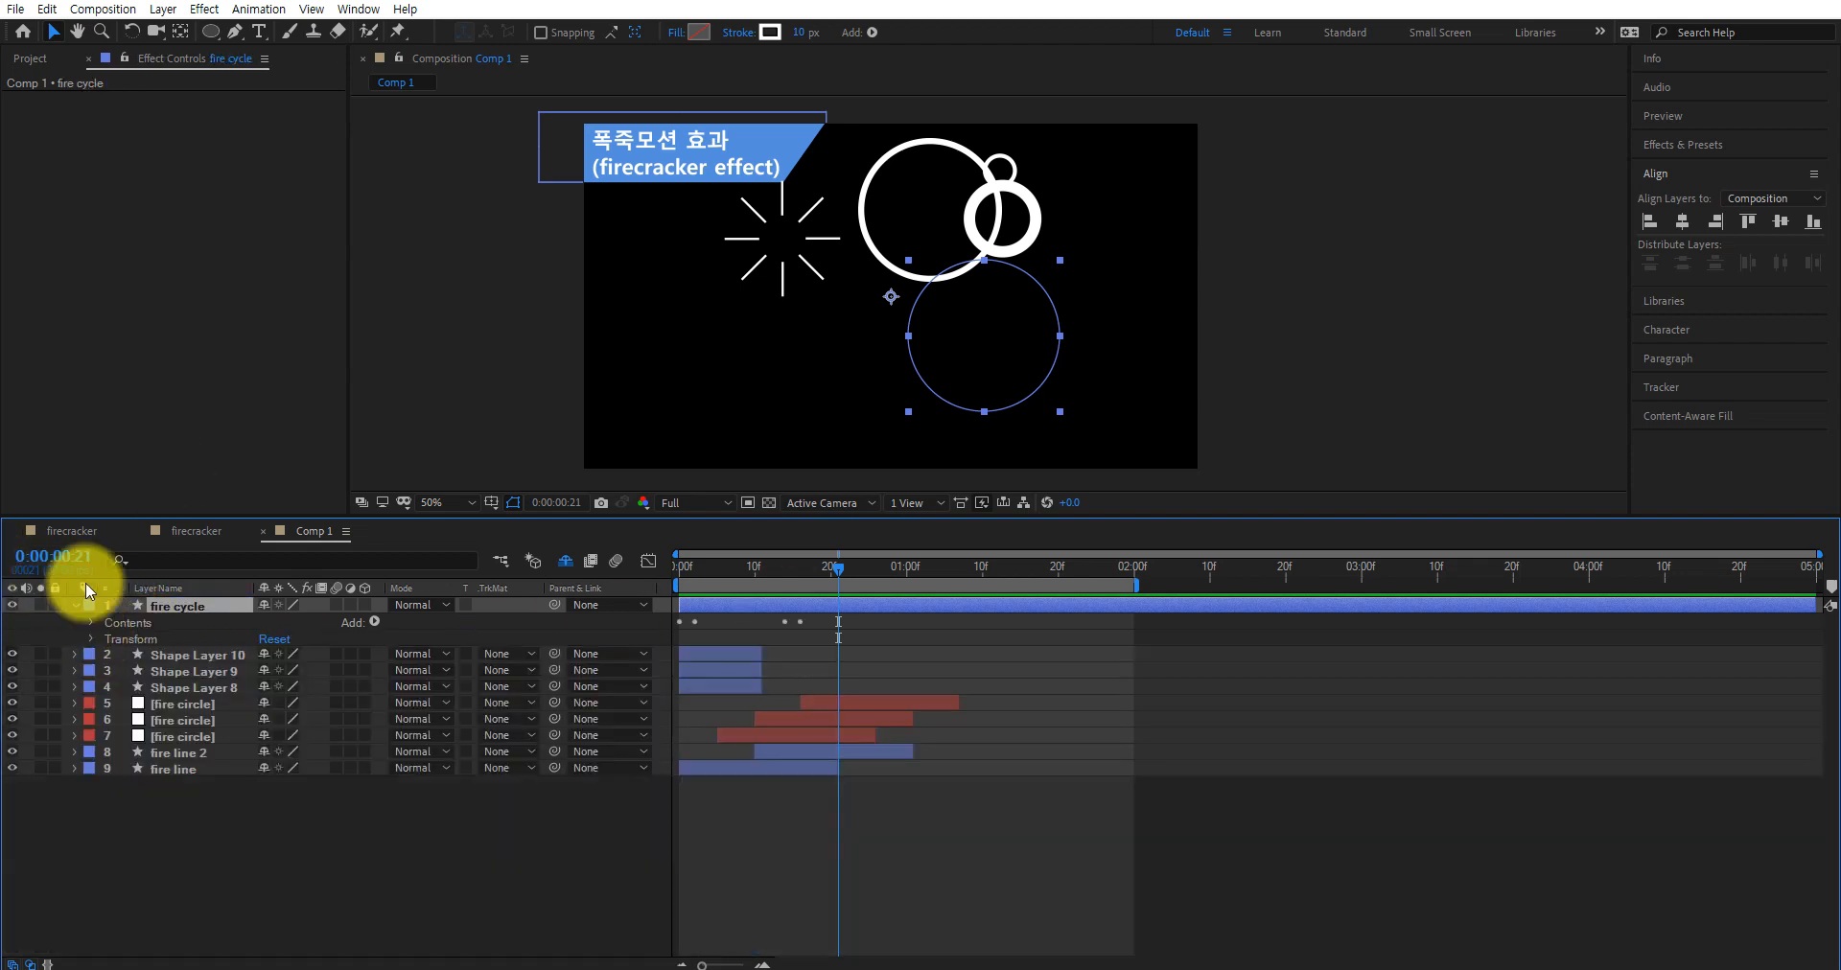
Scale the fire cycle layer to 142% and move it up and to the left, over the lower part of the radiating lines
key(s)
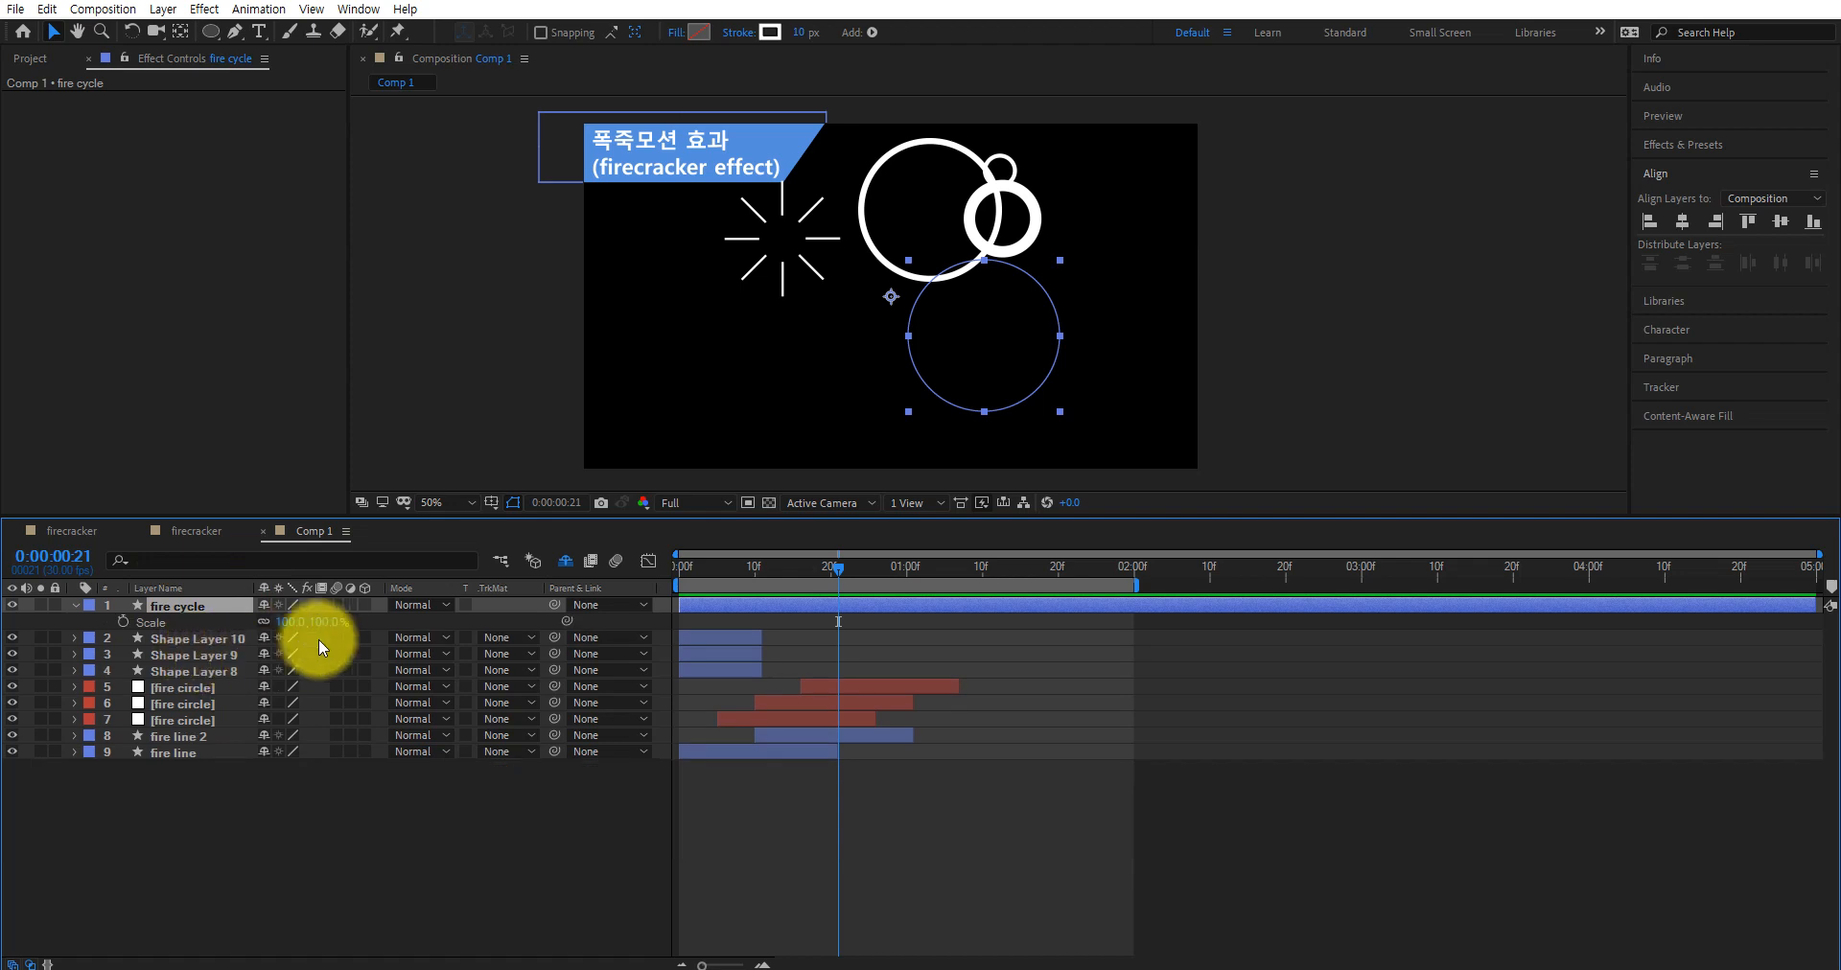
drag(288, 625, 331, 619)
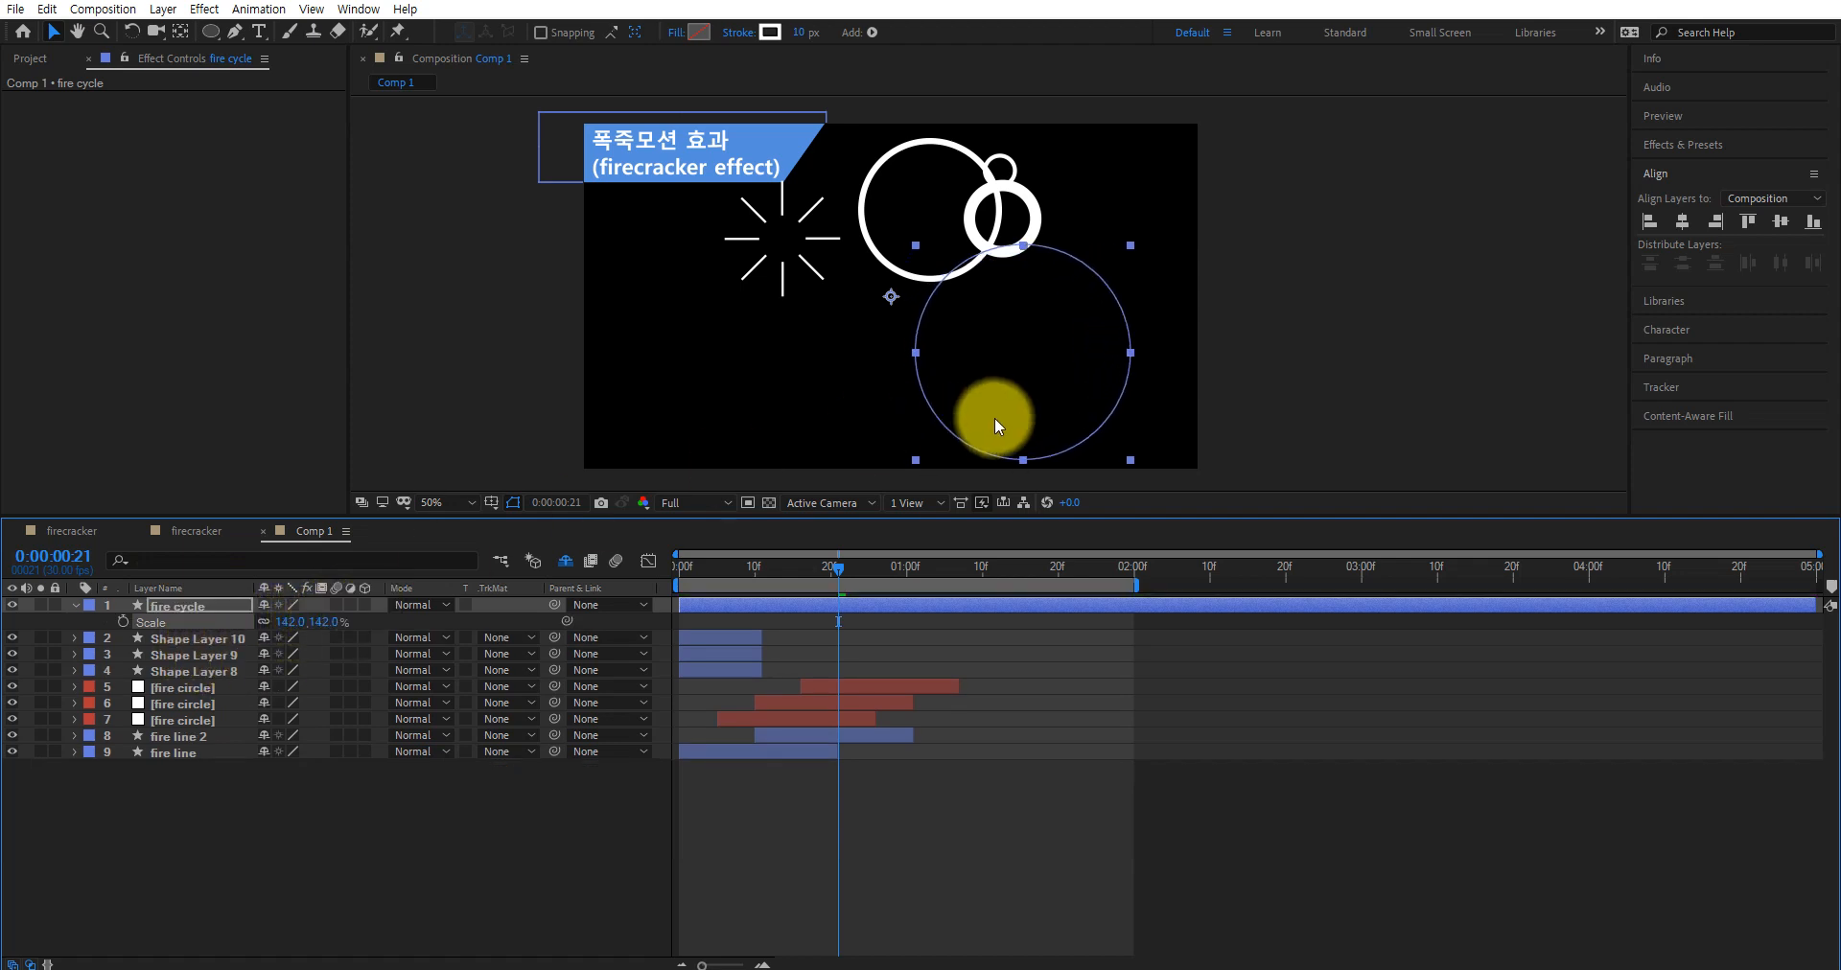
drag(896, 303, 844, 256)
drag(823, 566, 724, 573)
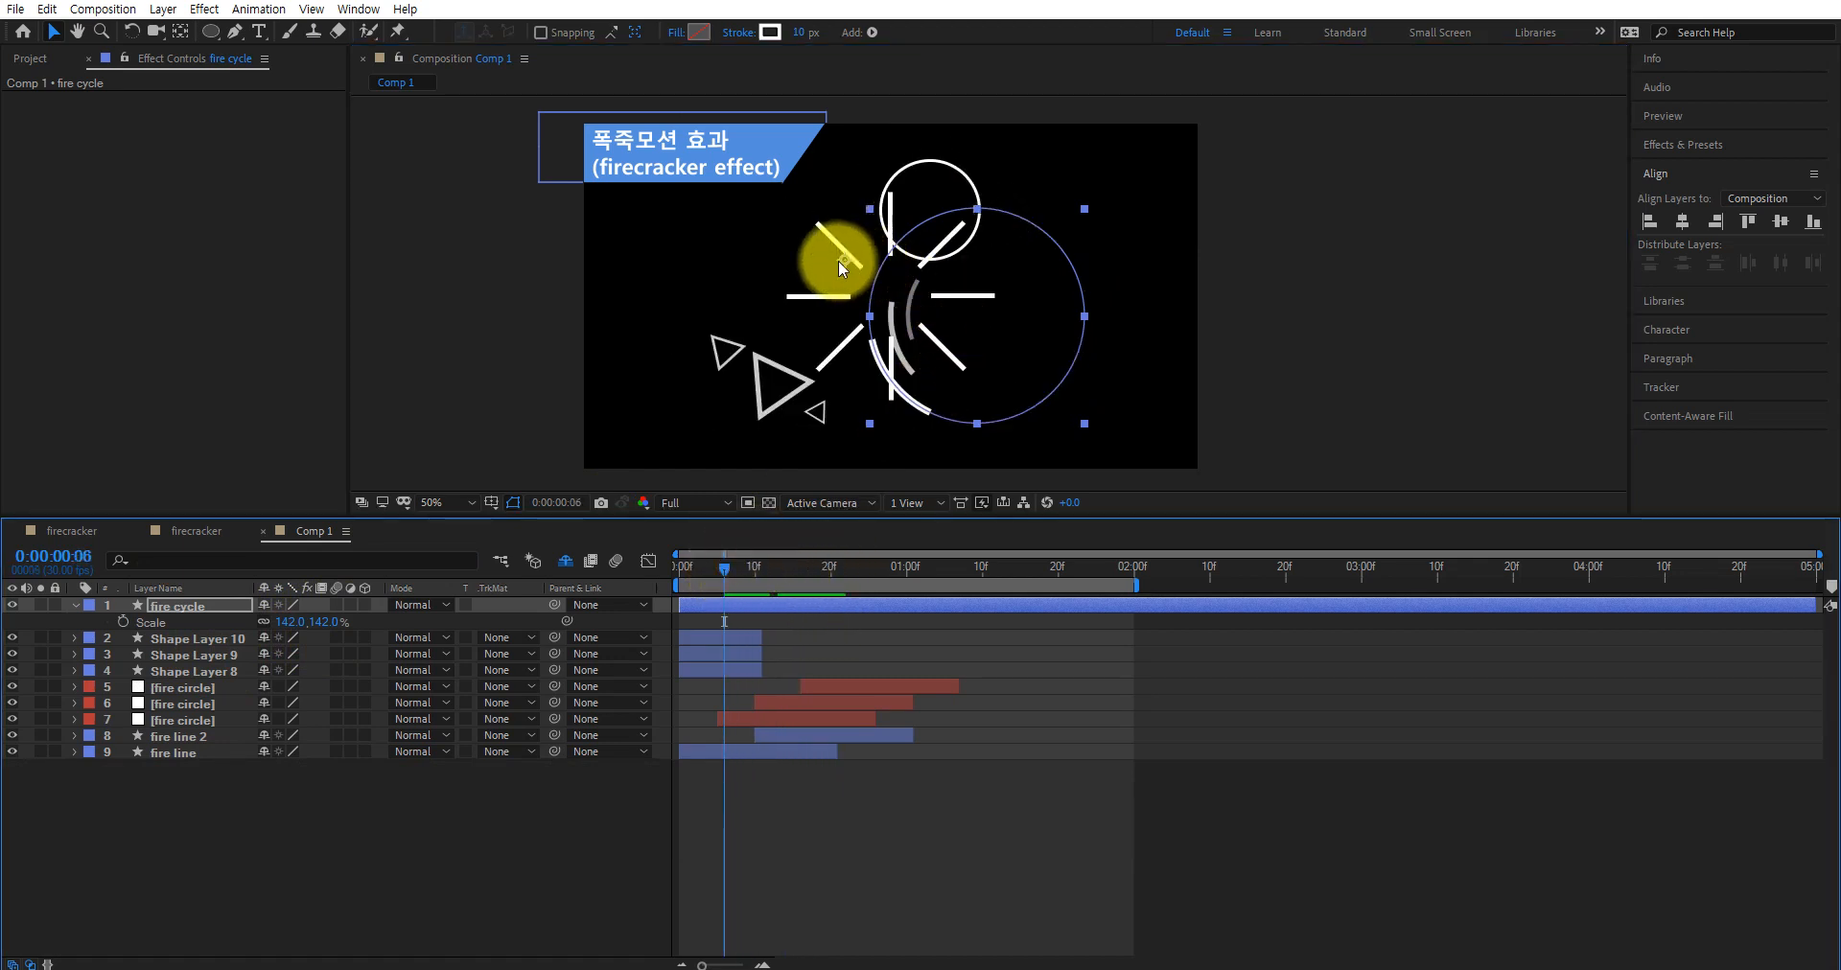
drag(838, 261, 792, 285)
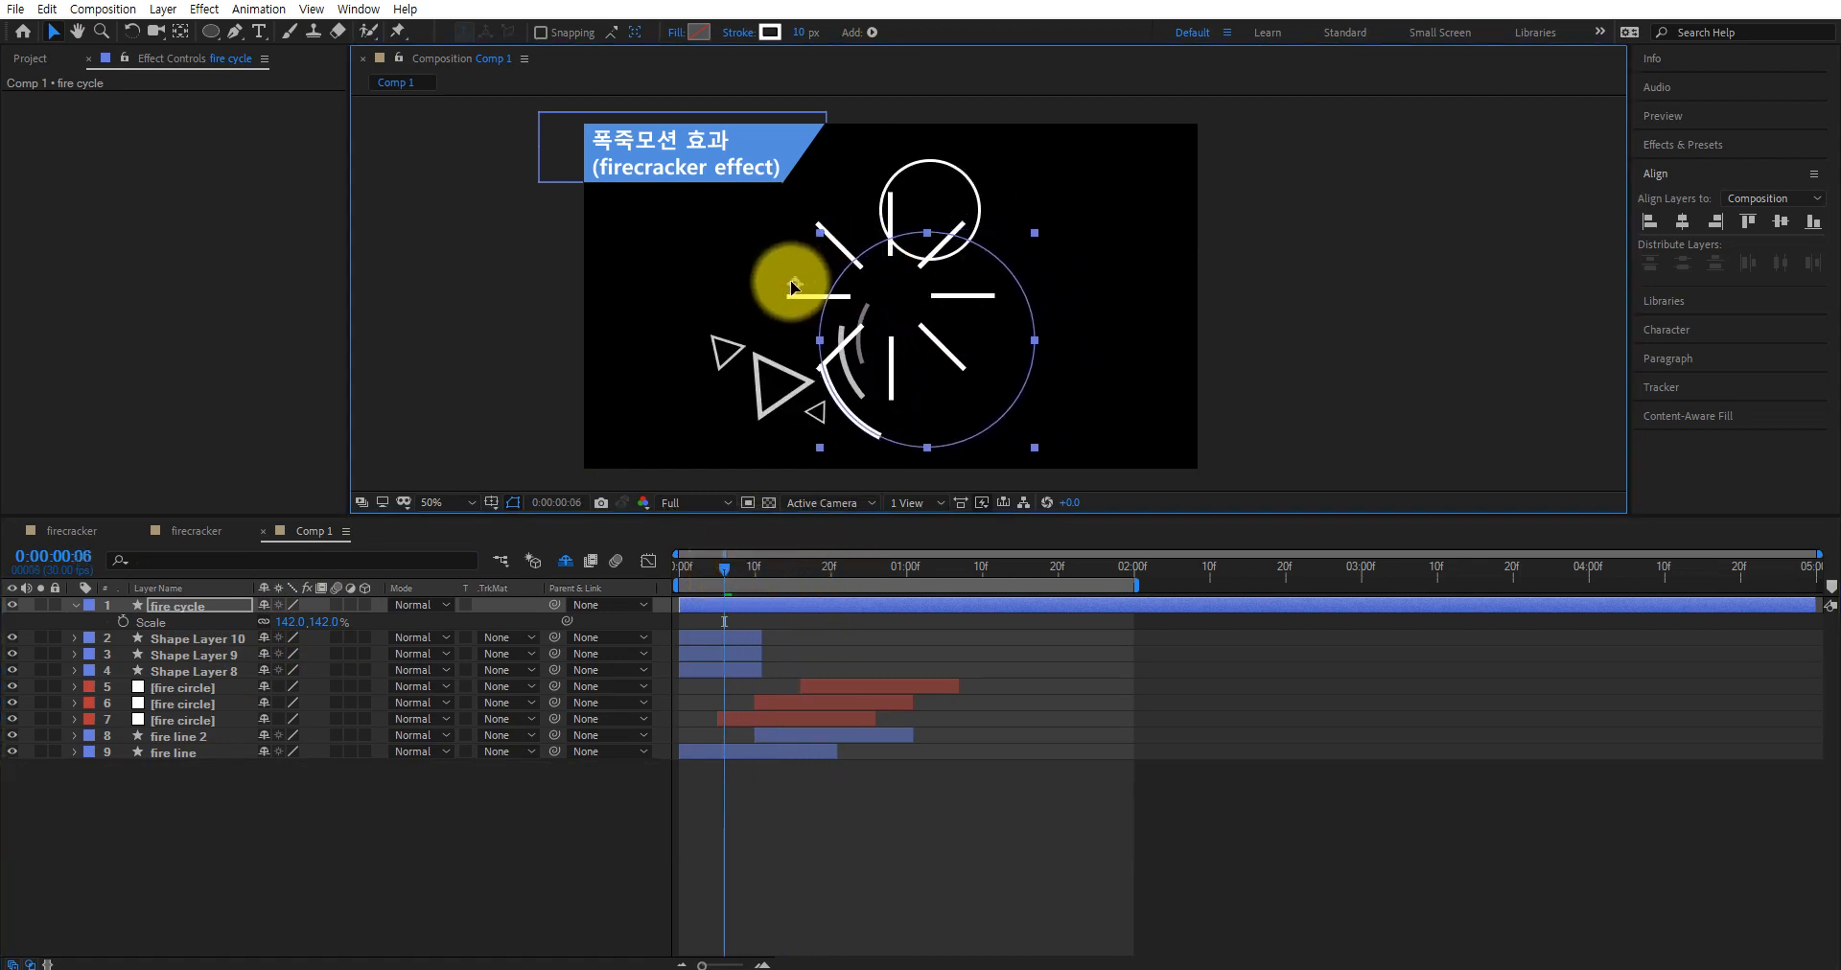
Trim the end of the fire cycle layer to 0:00:00:17 and play Comp 1 from the start
drag(724, 566, 807, 577)
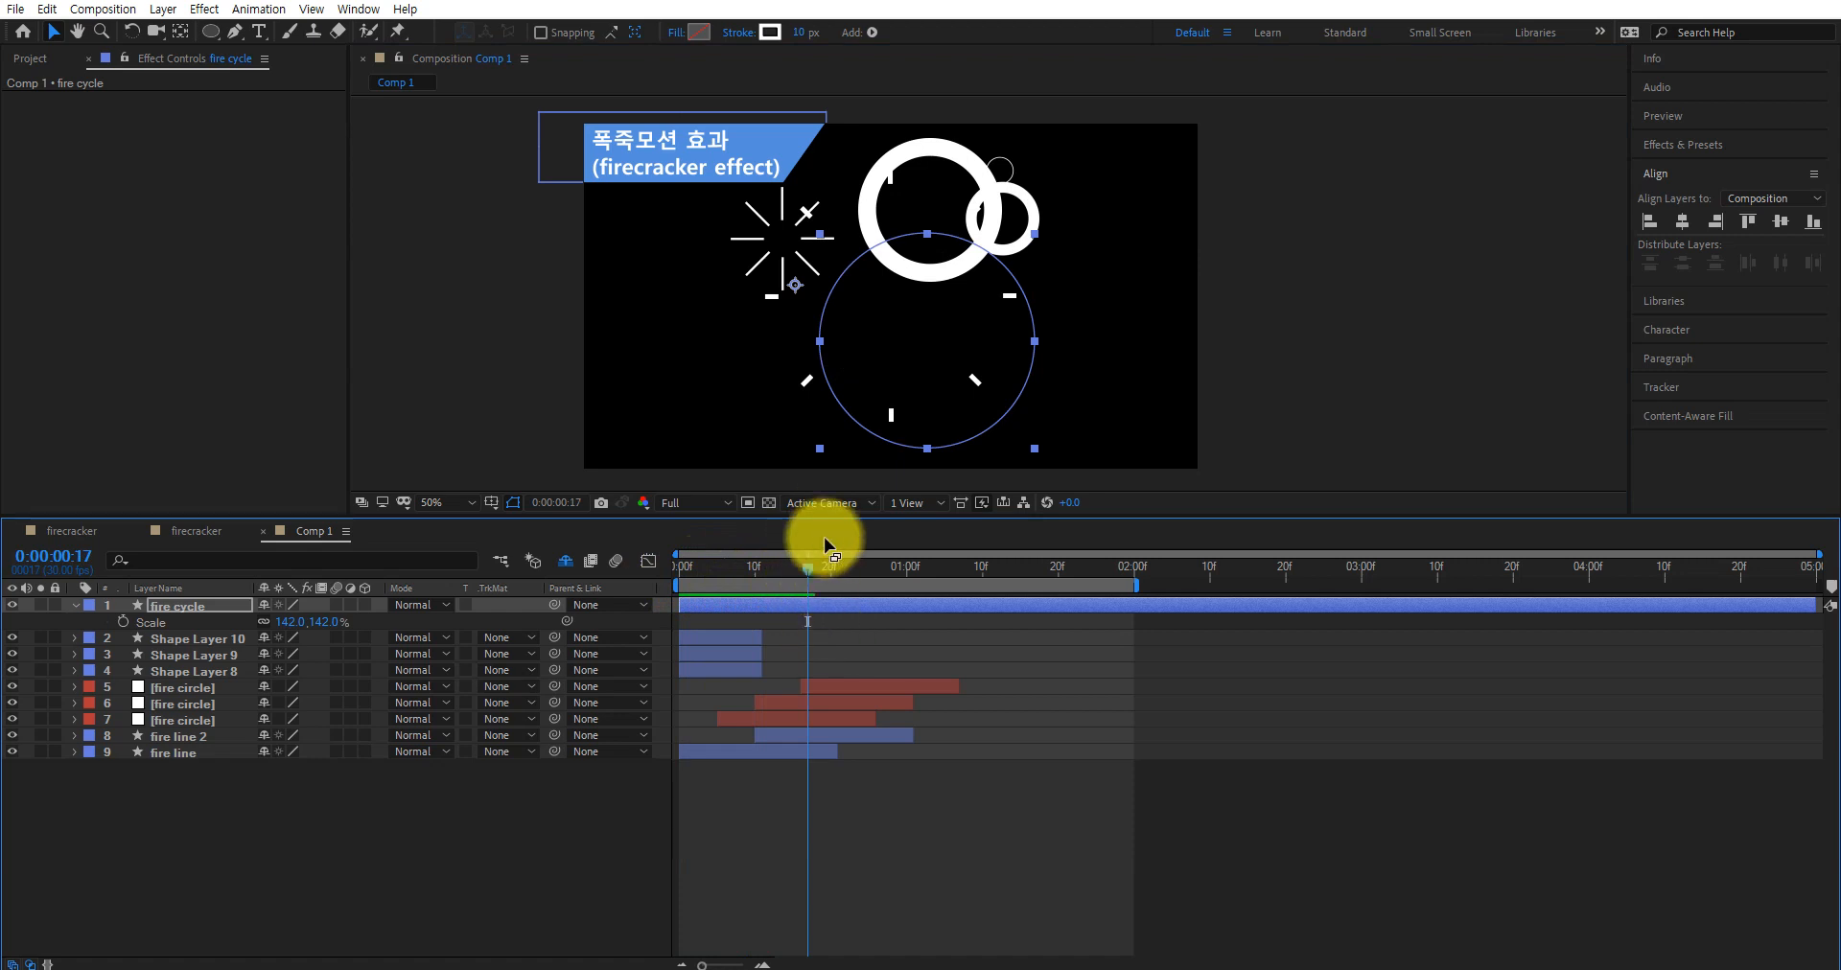
click(1016, 604)
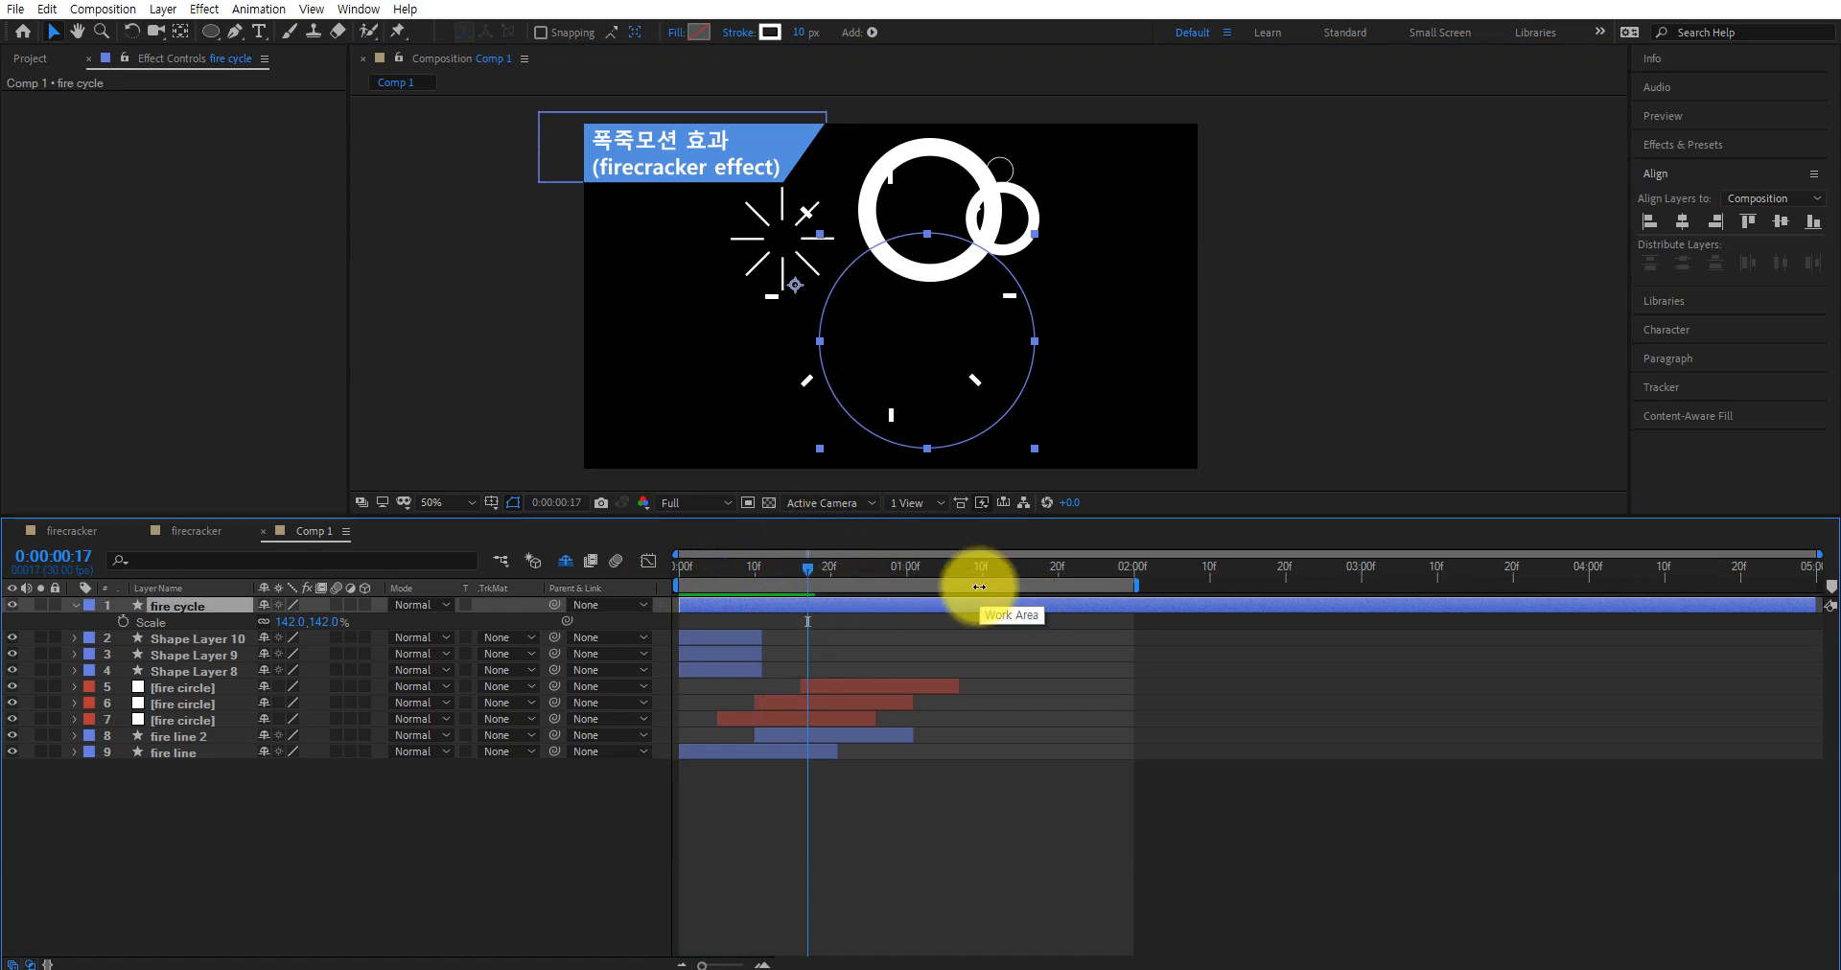
key(alt+bracketright)
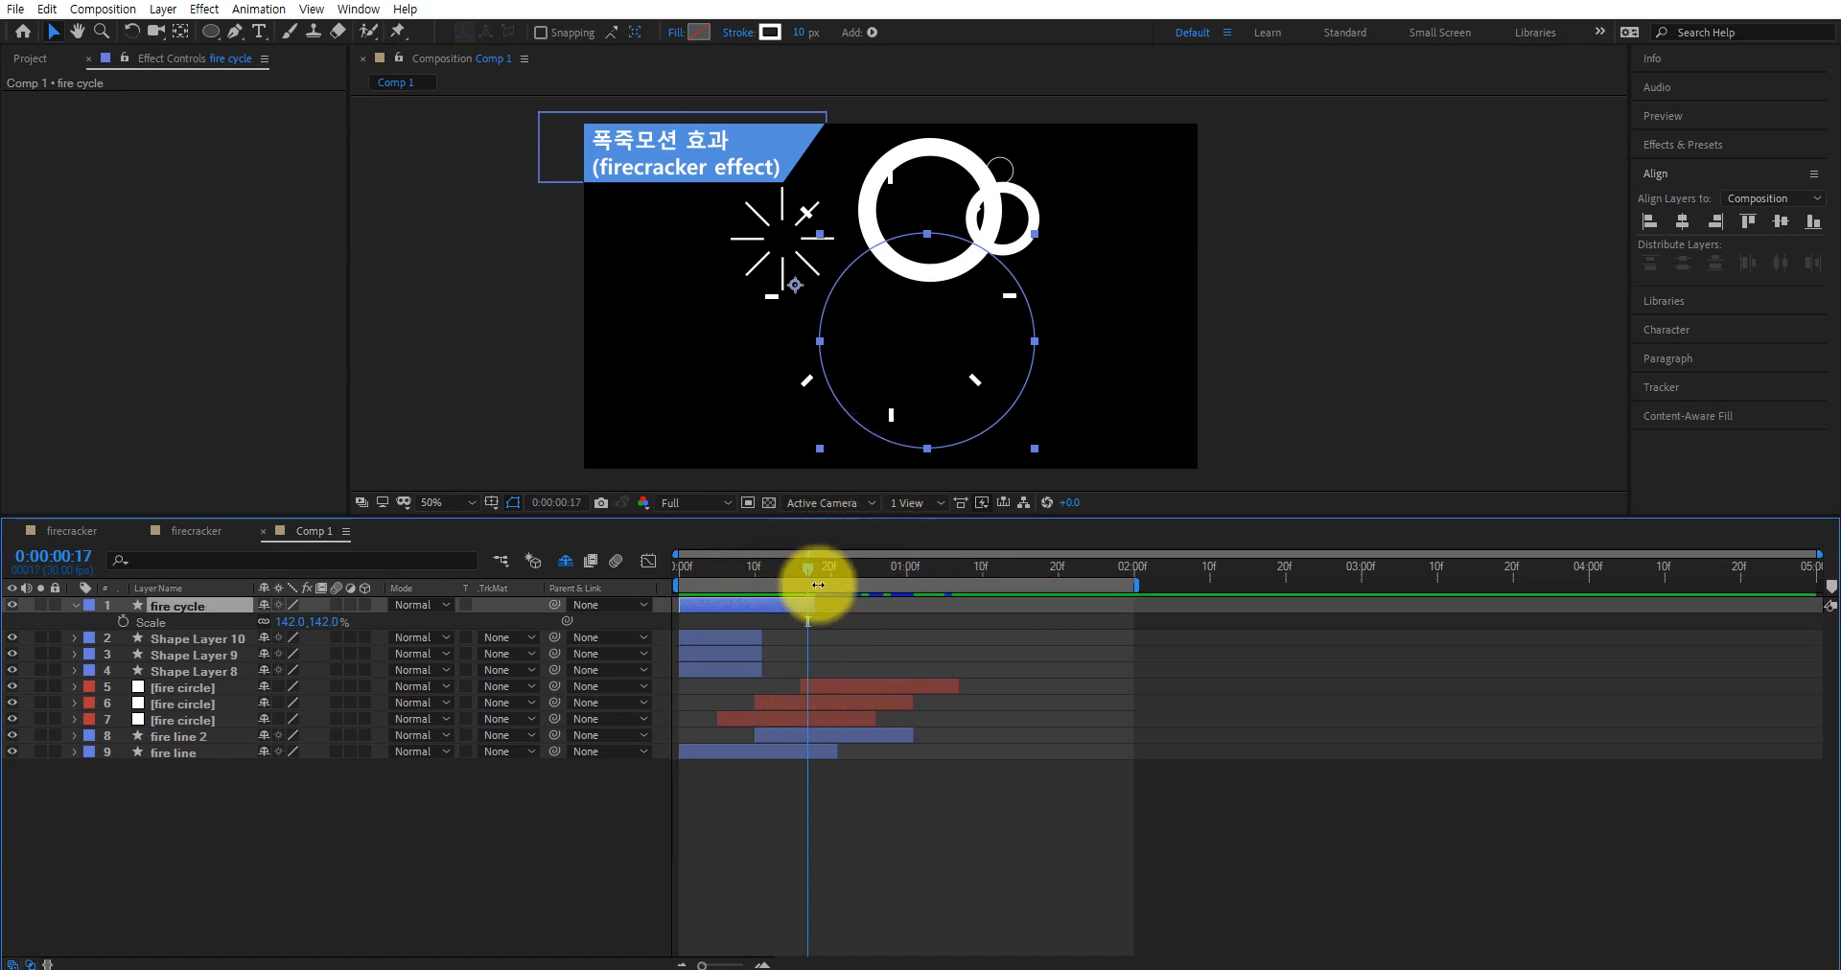
drag(805, 566, 665, 572)
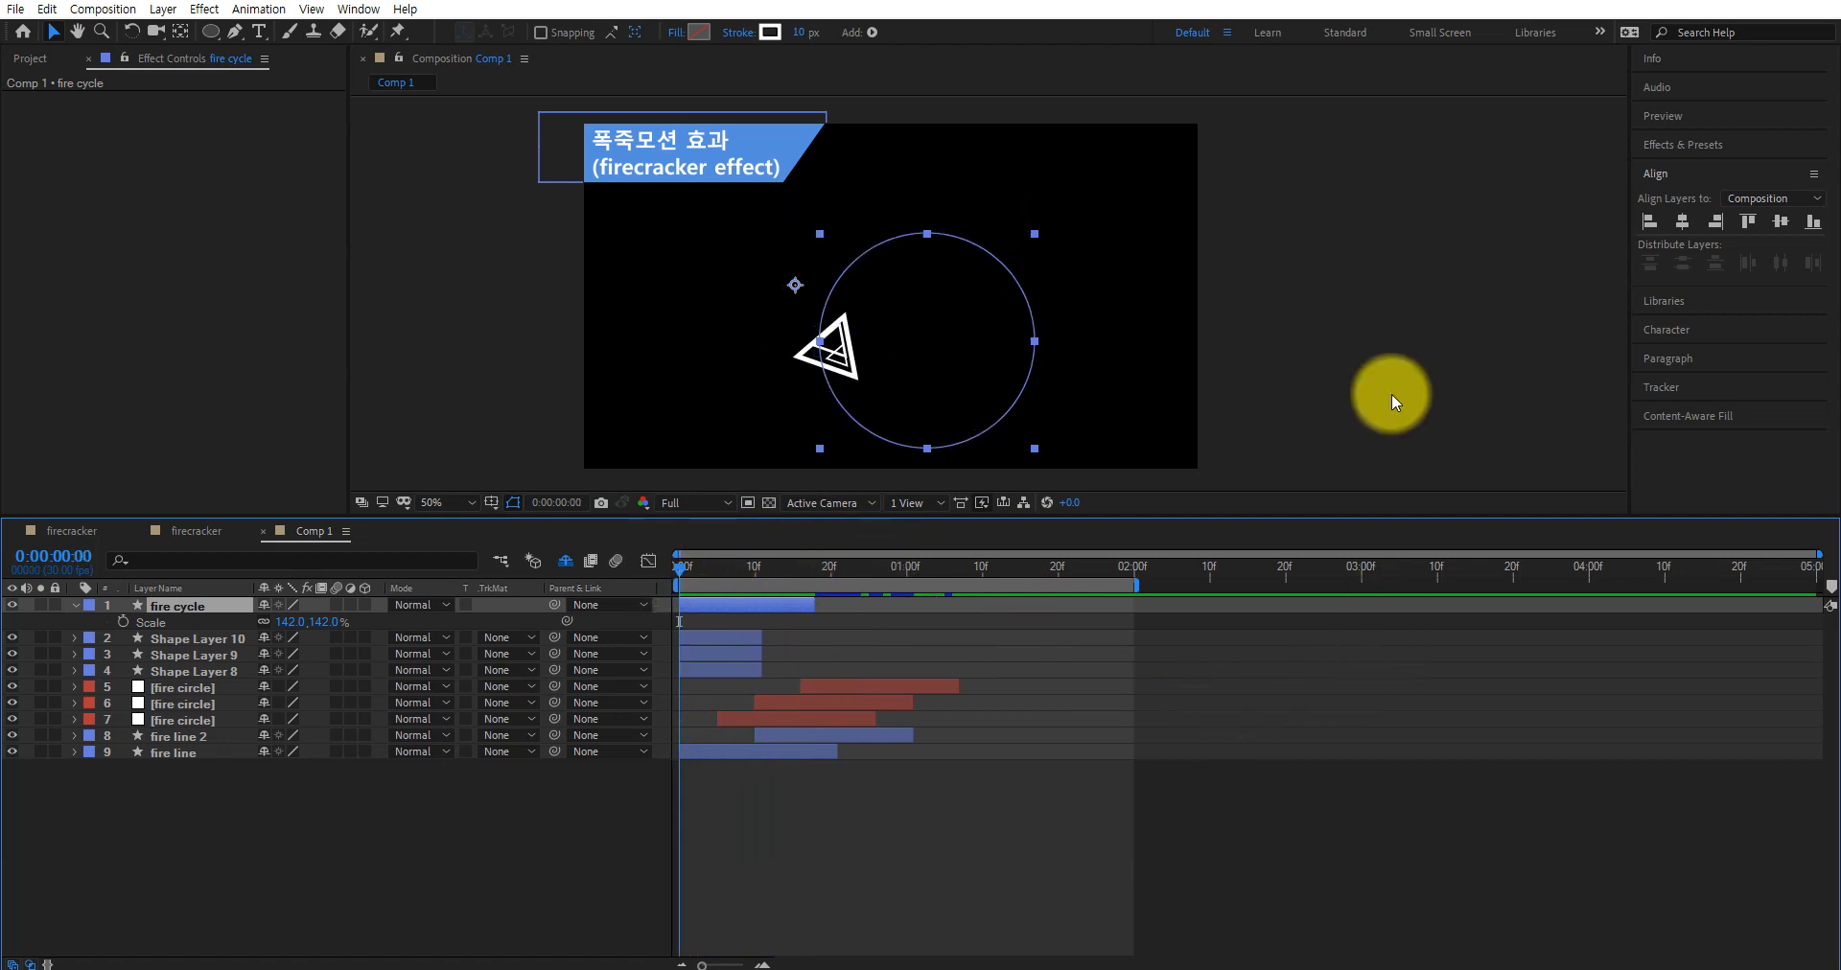
key(space)
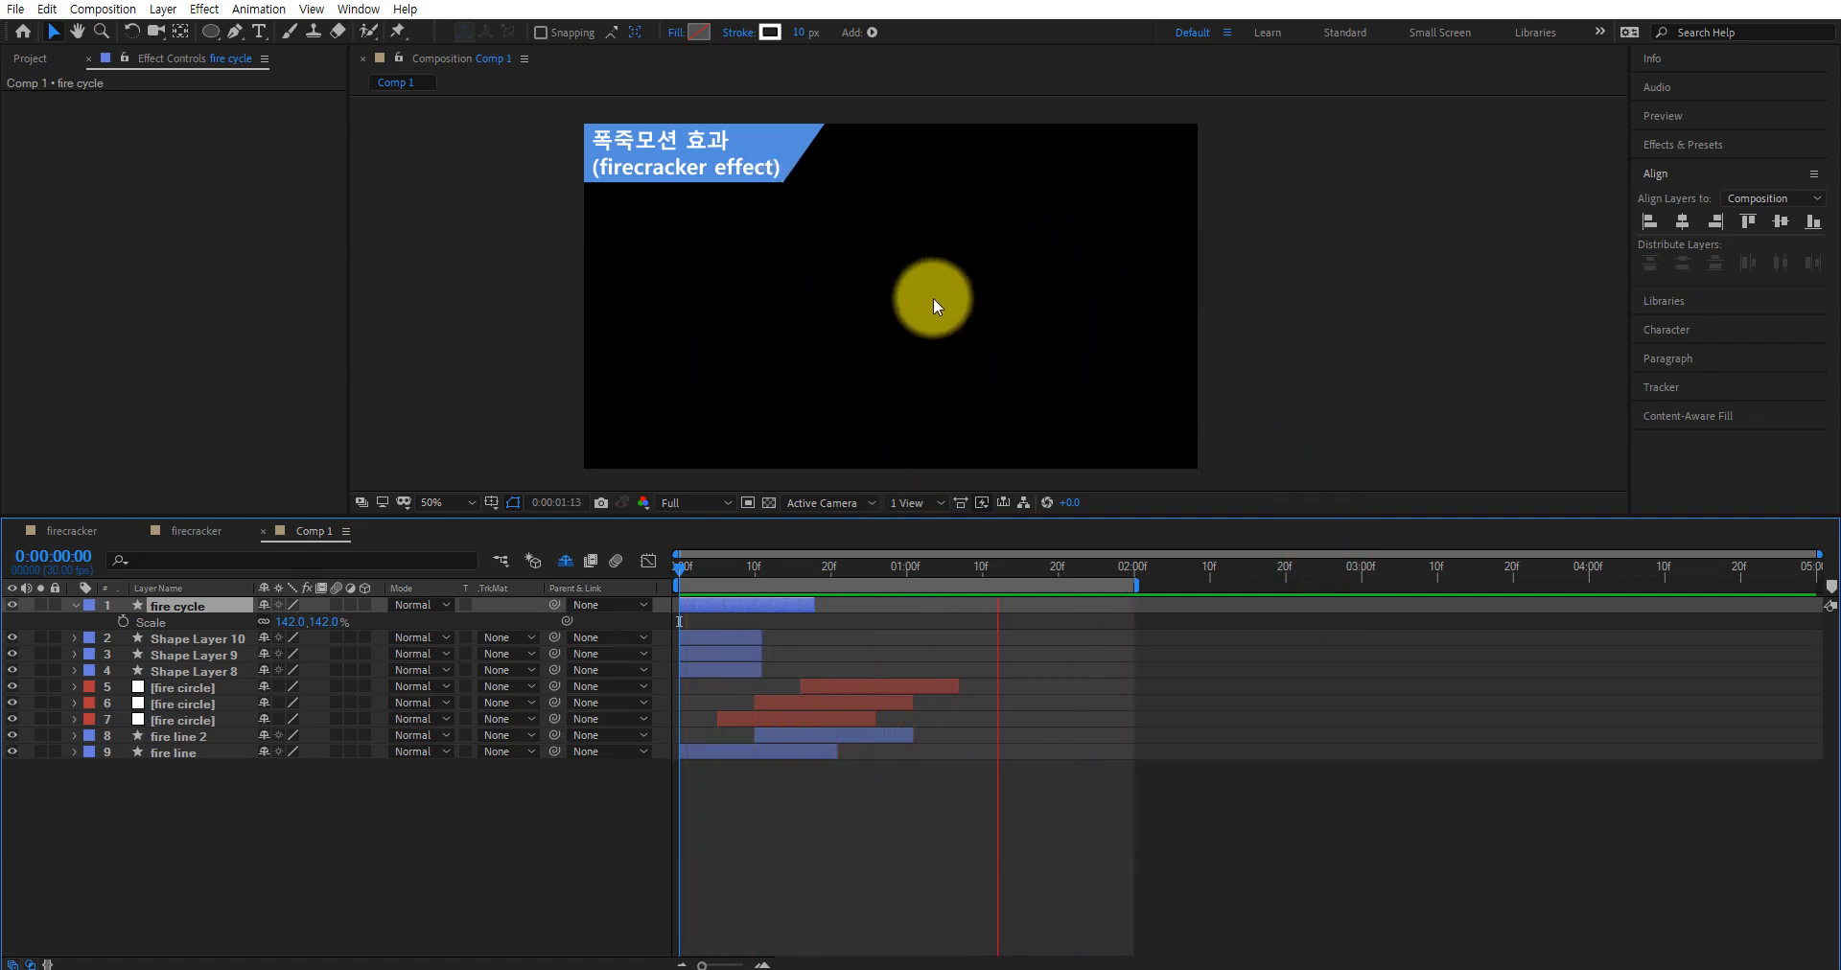
Play the finished firecracker composition from its start to review how its text and burst shapes animate together
click(96, 621)
click(77, 535)
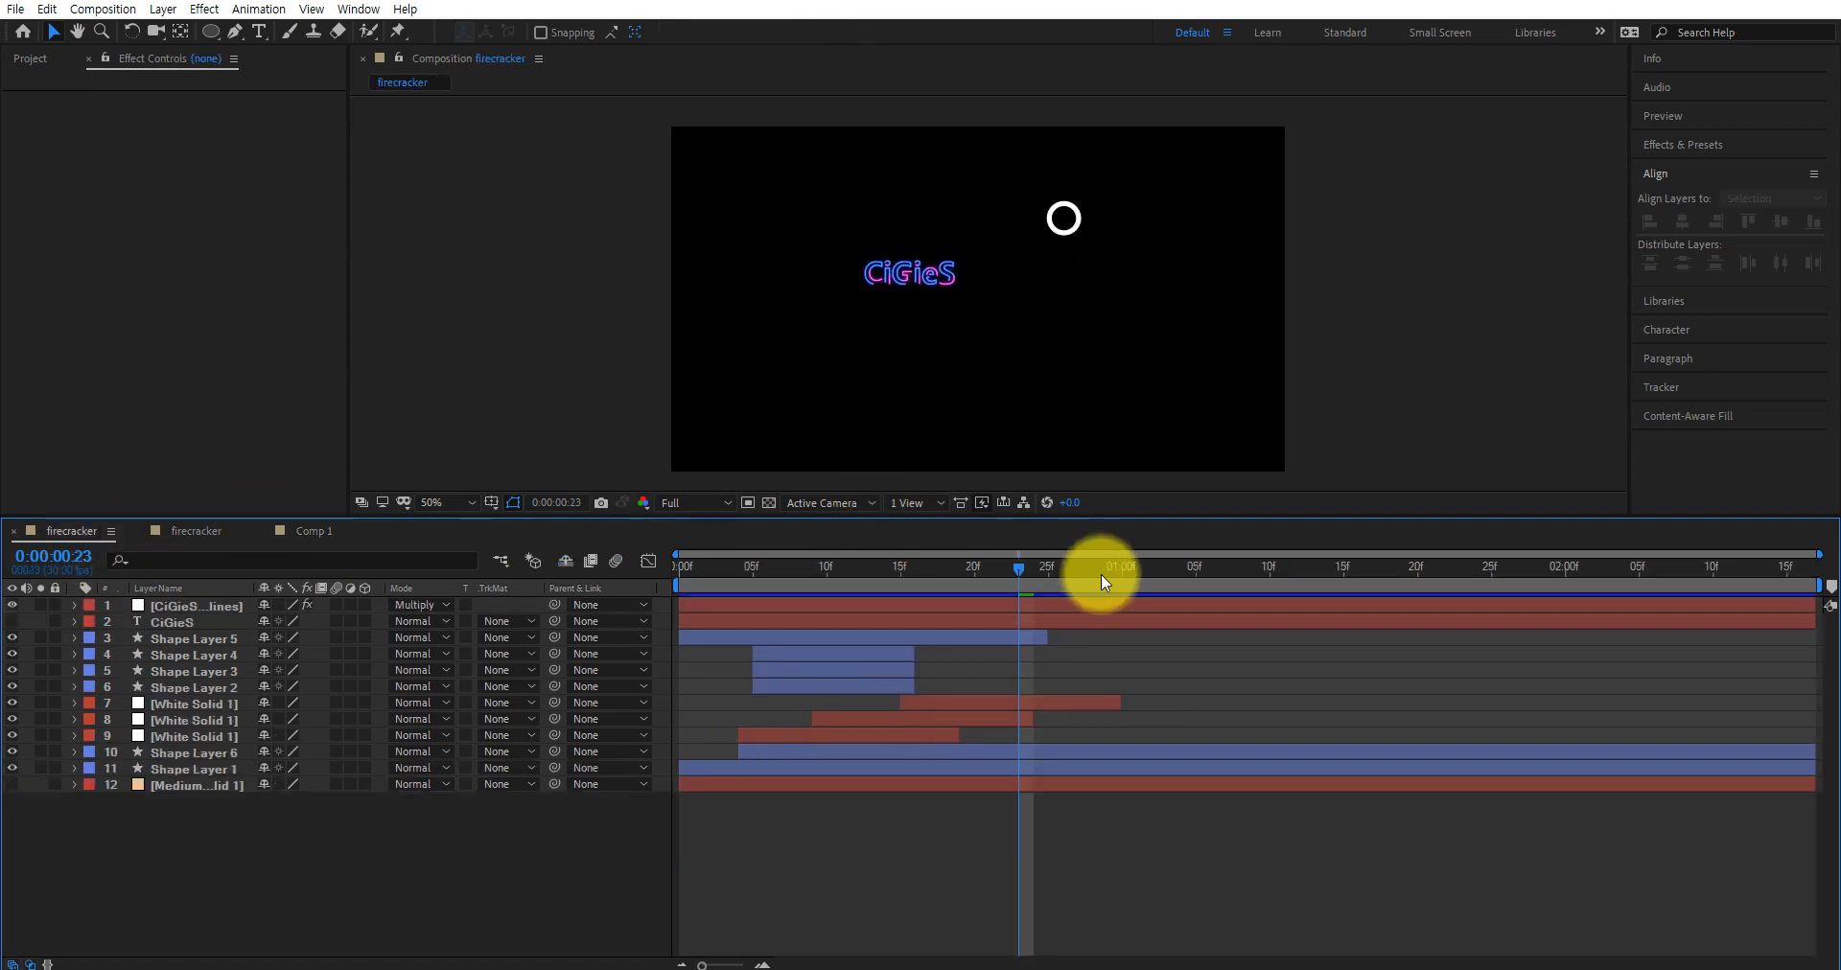
drag(1024, 569, 679, 576)
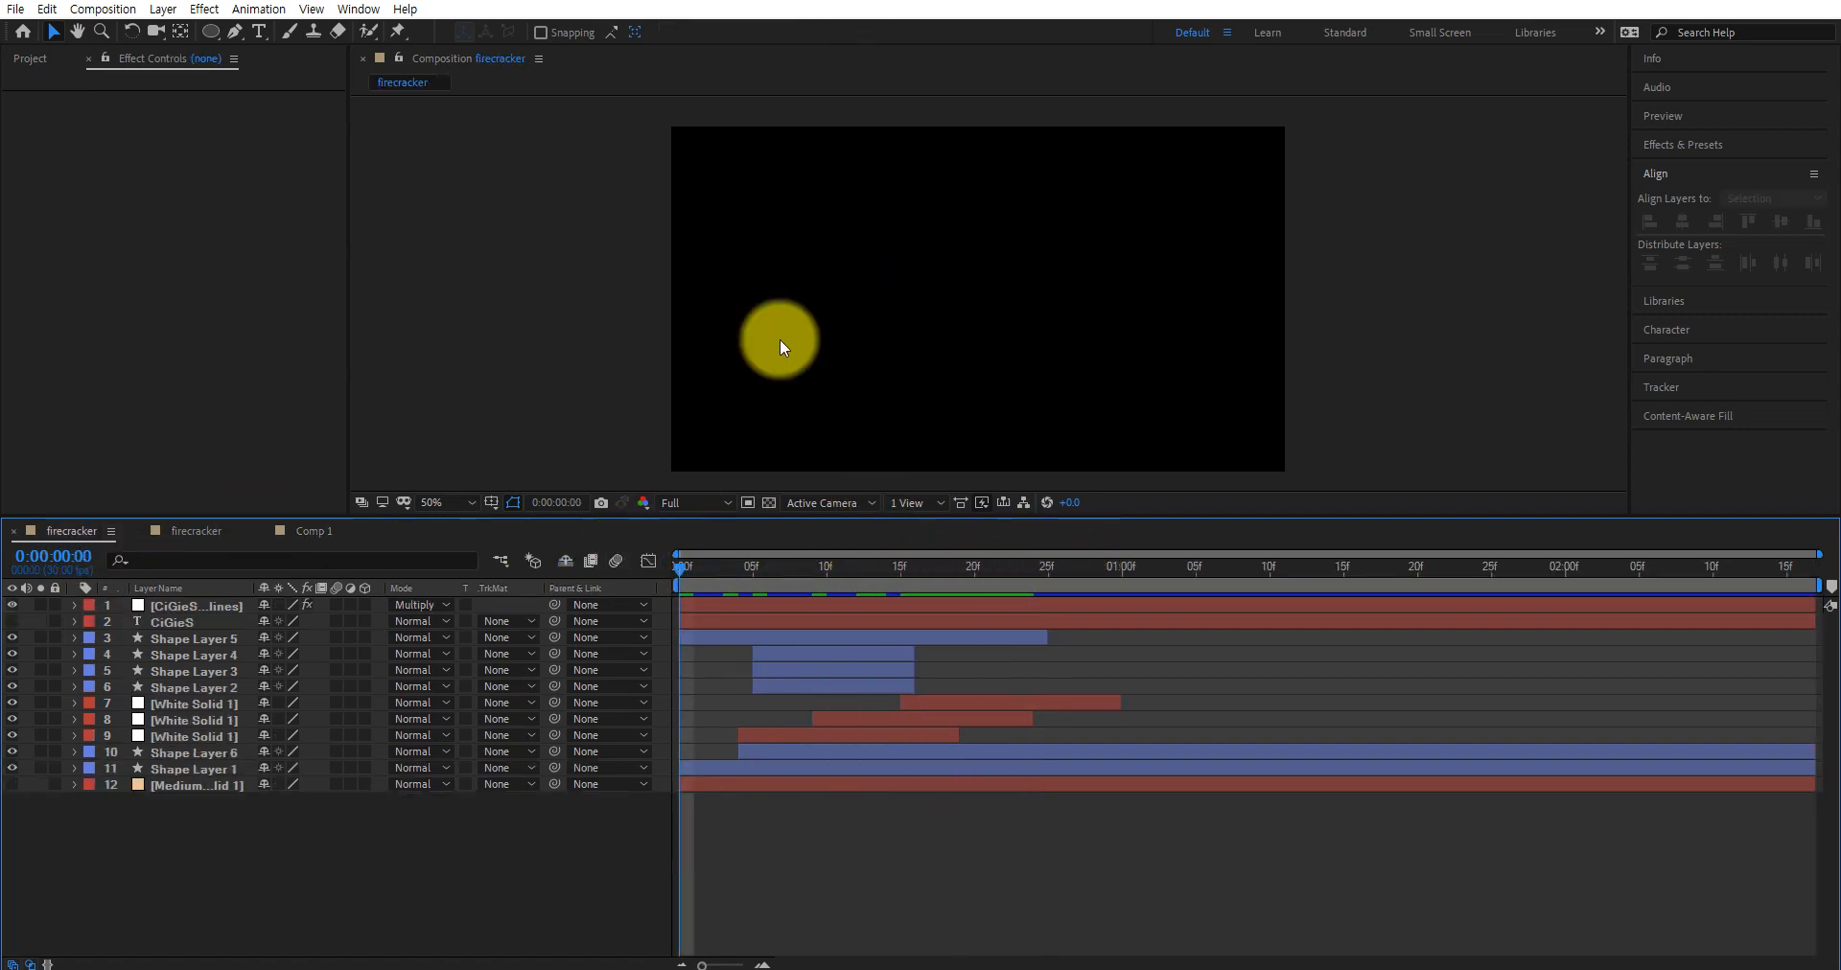
key(space)
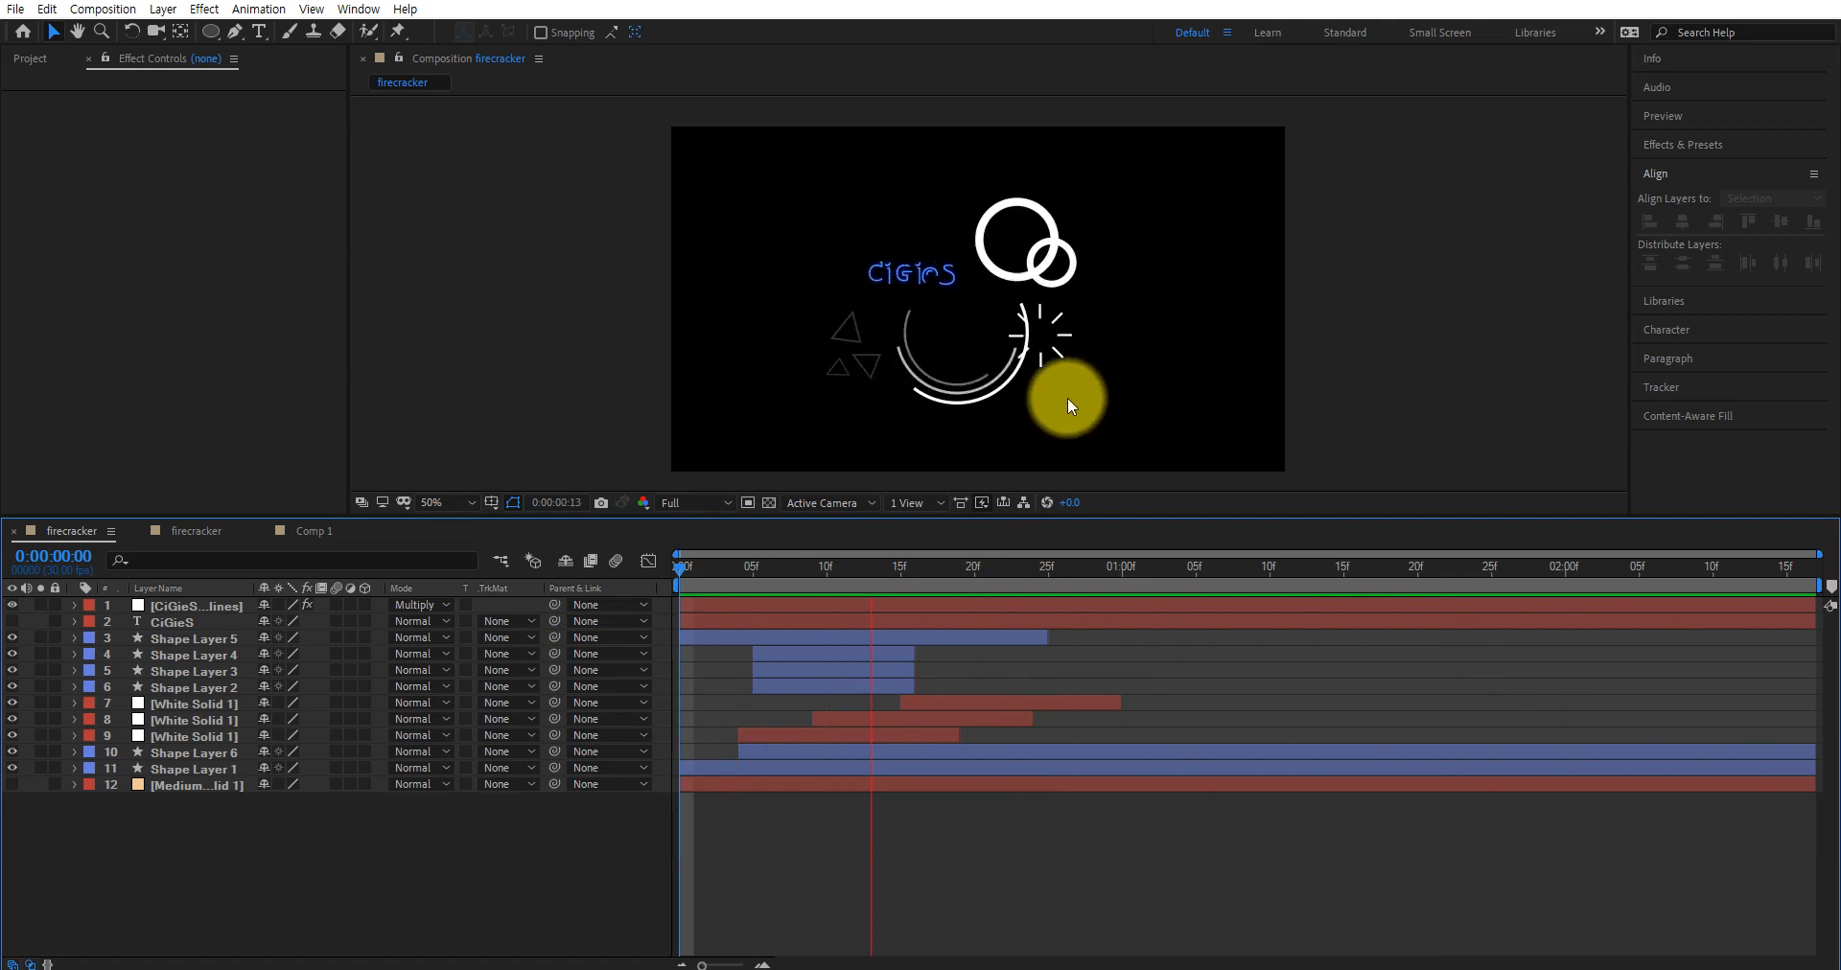
key(space)
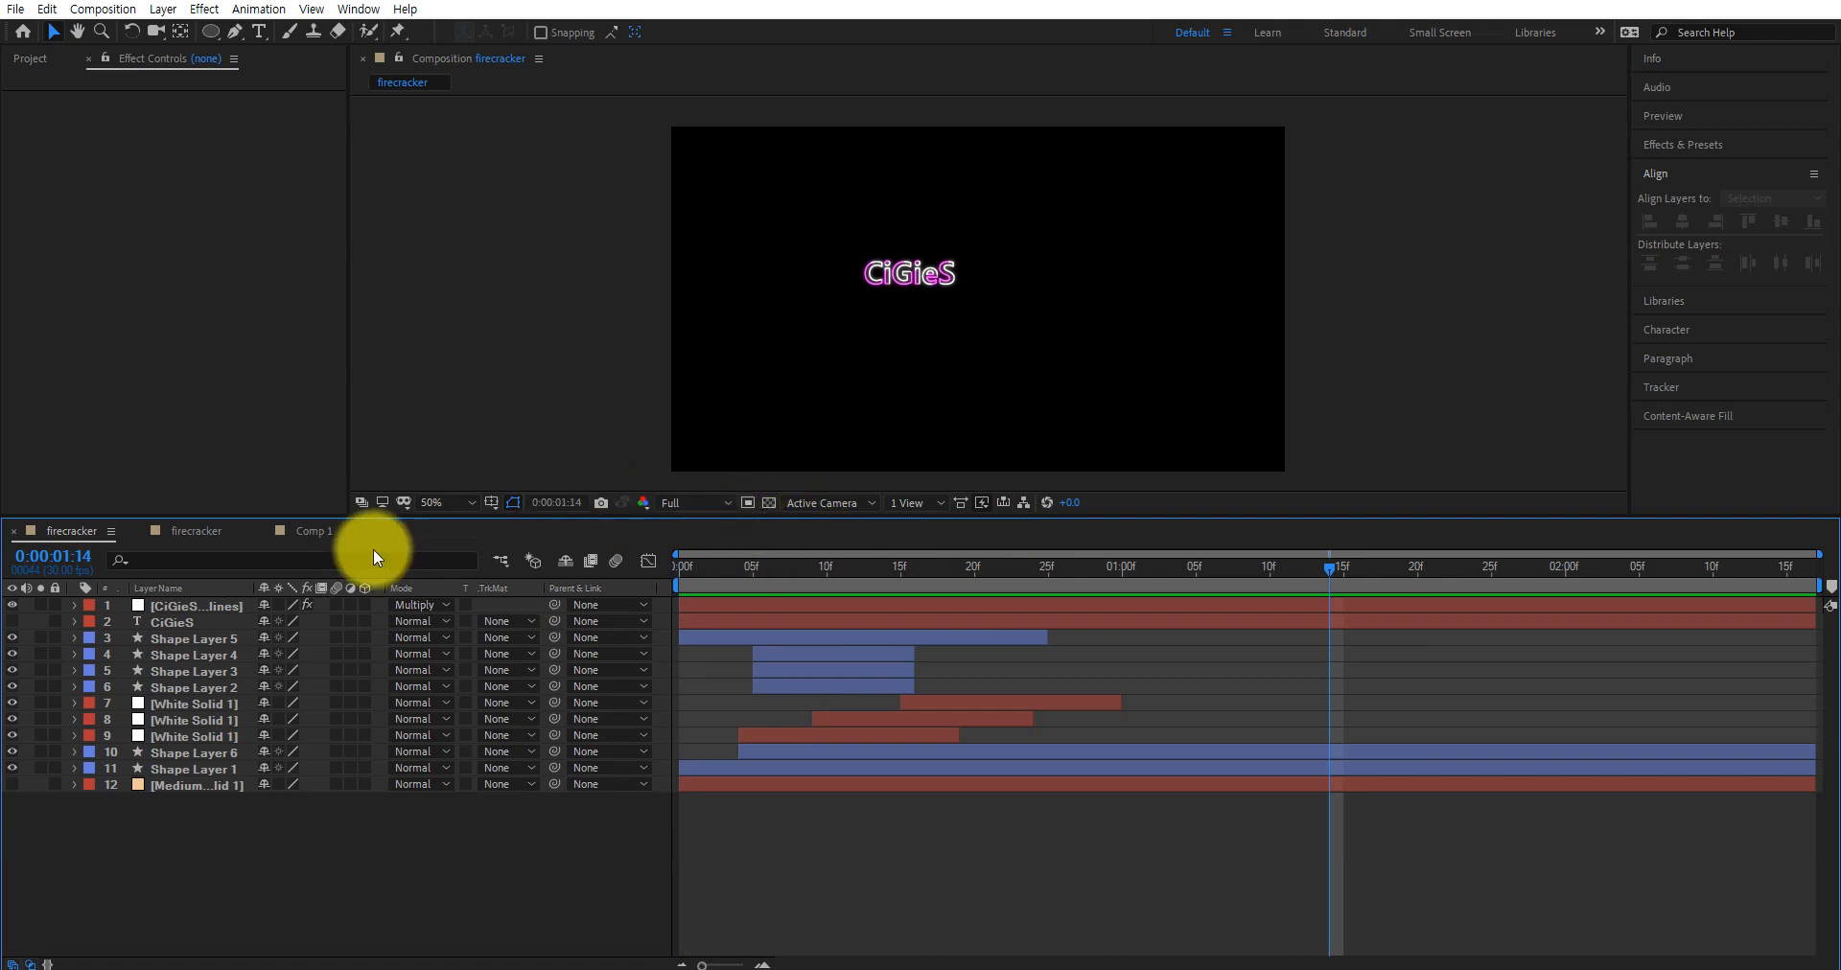
Add a "CiGieS" text layer near the middle of Comp 1 and set its font size to 102 px
click(295, 533)
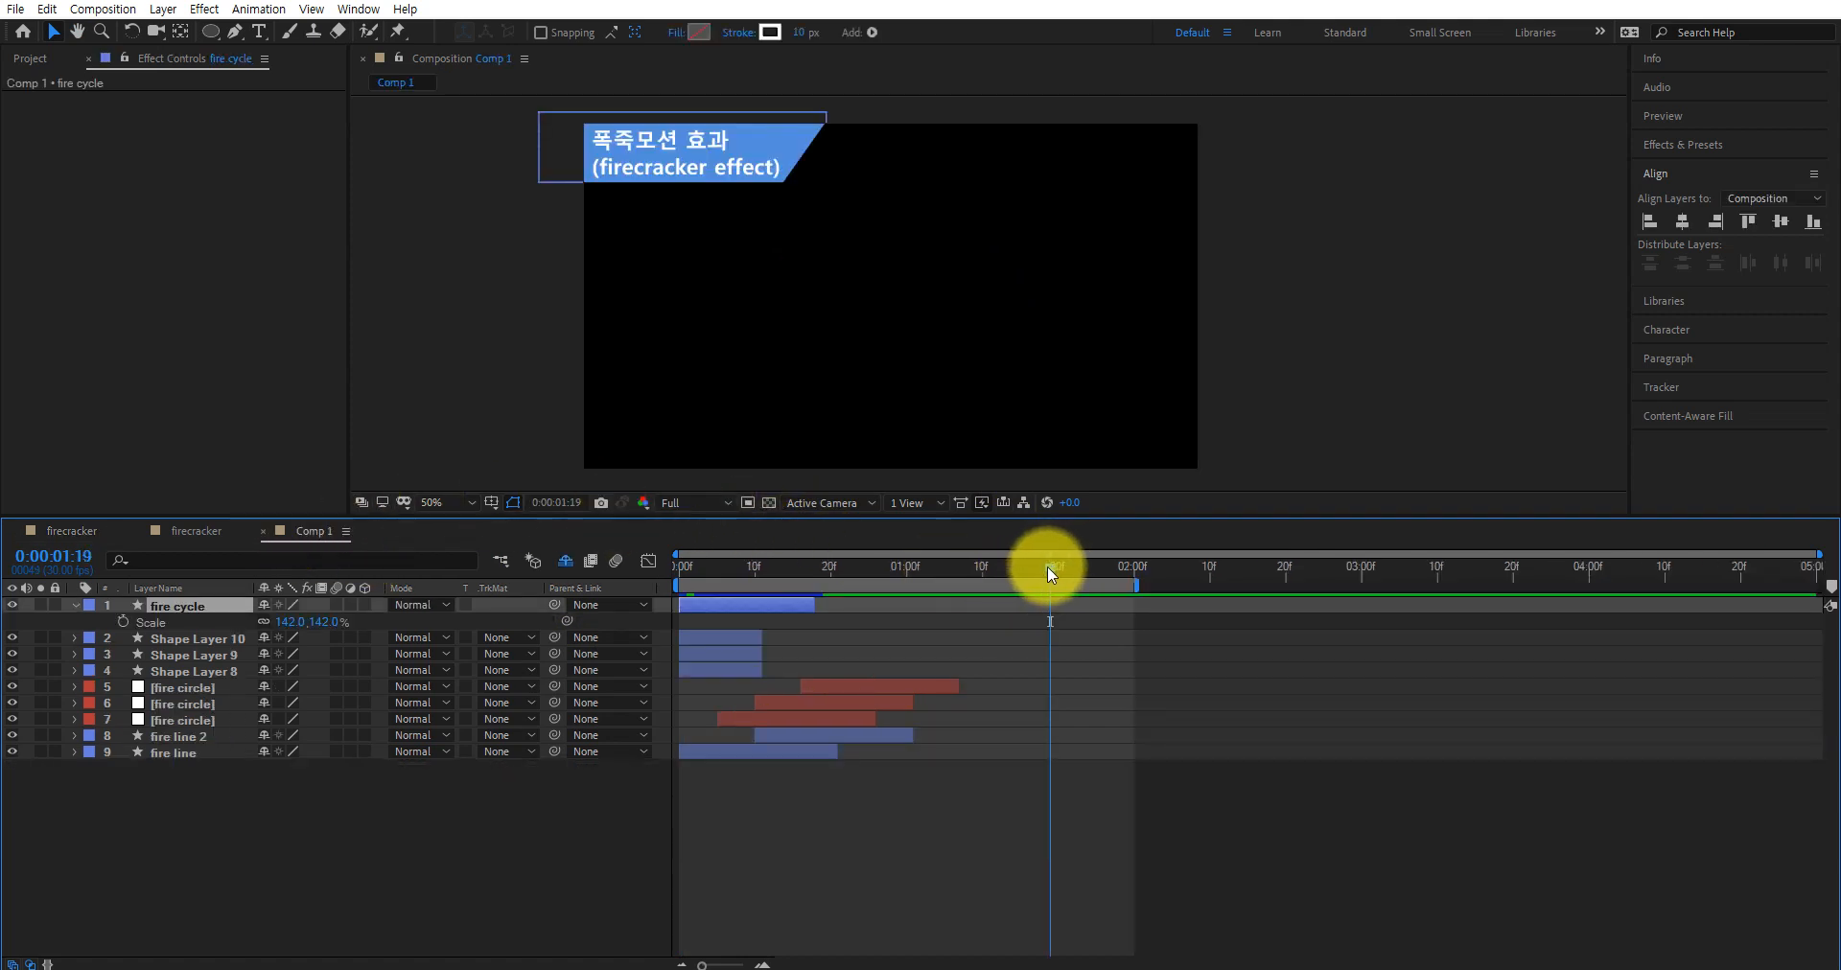
drag(1047, 567, 675, 573)
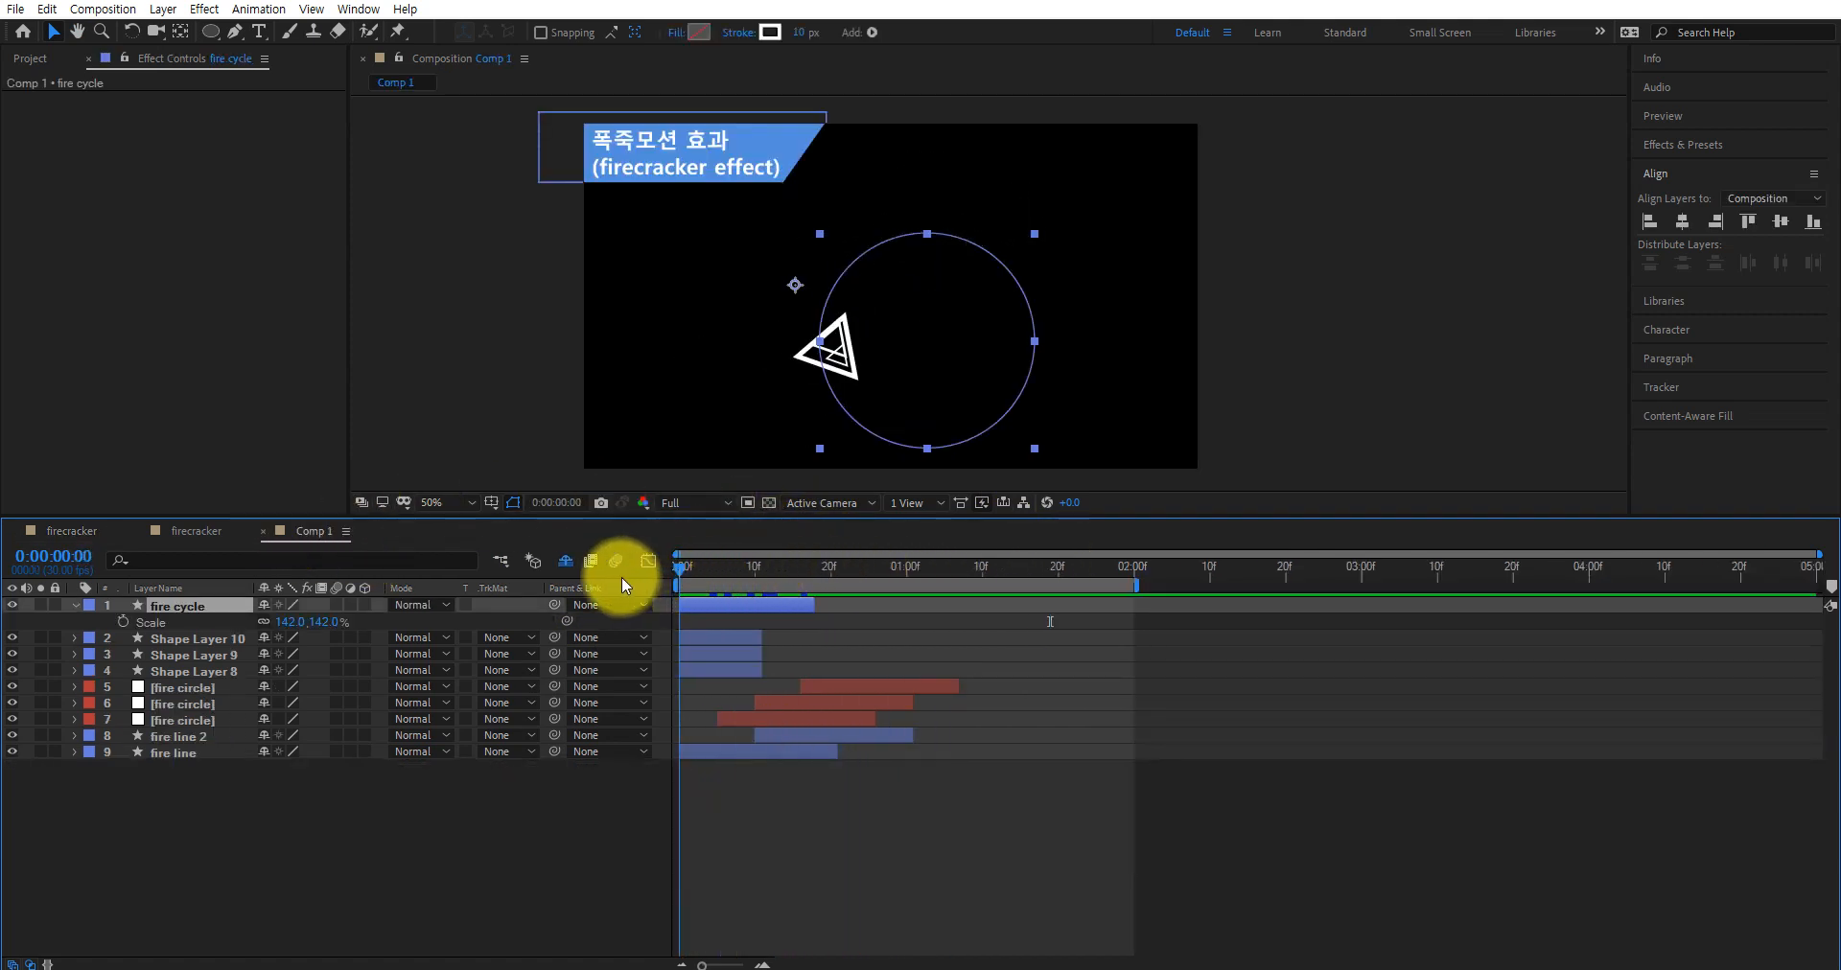
click(257, 31)
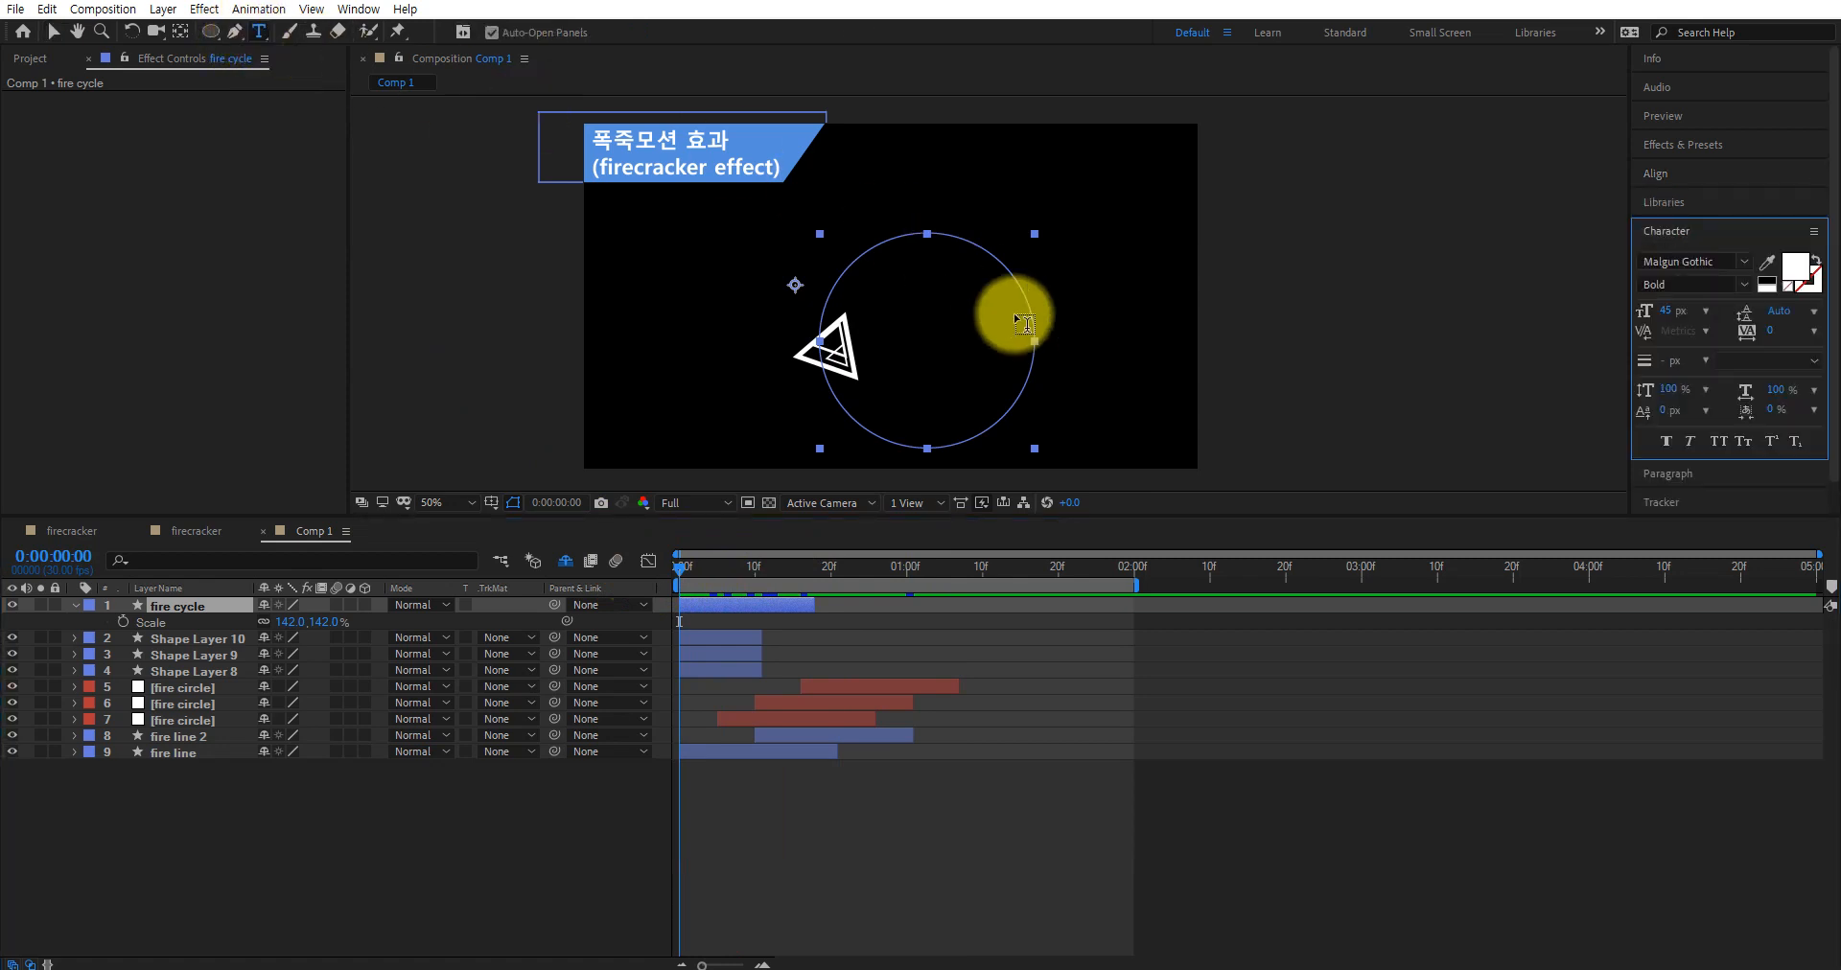
click(926, 331)
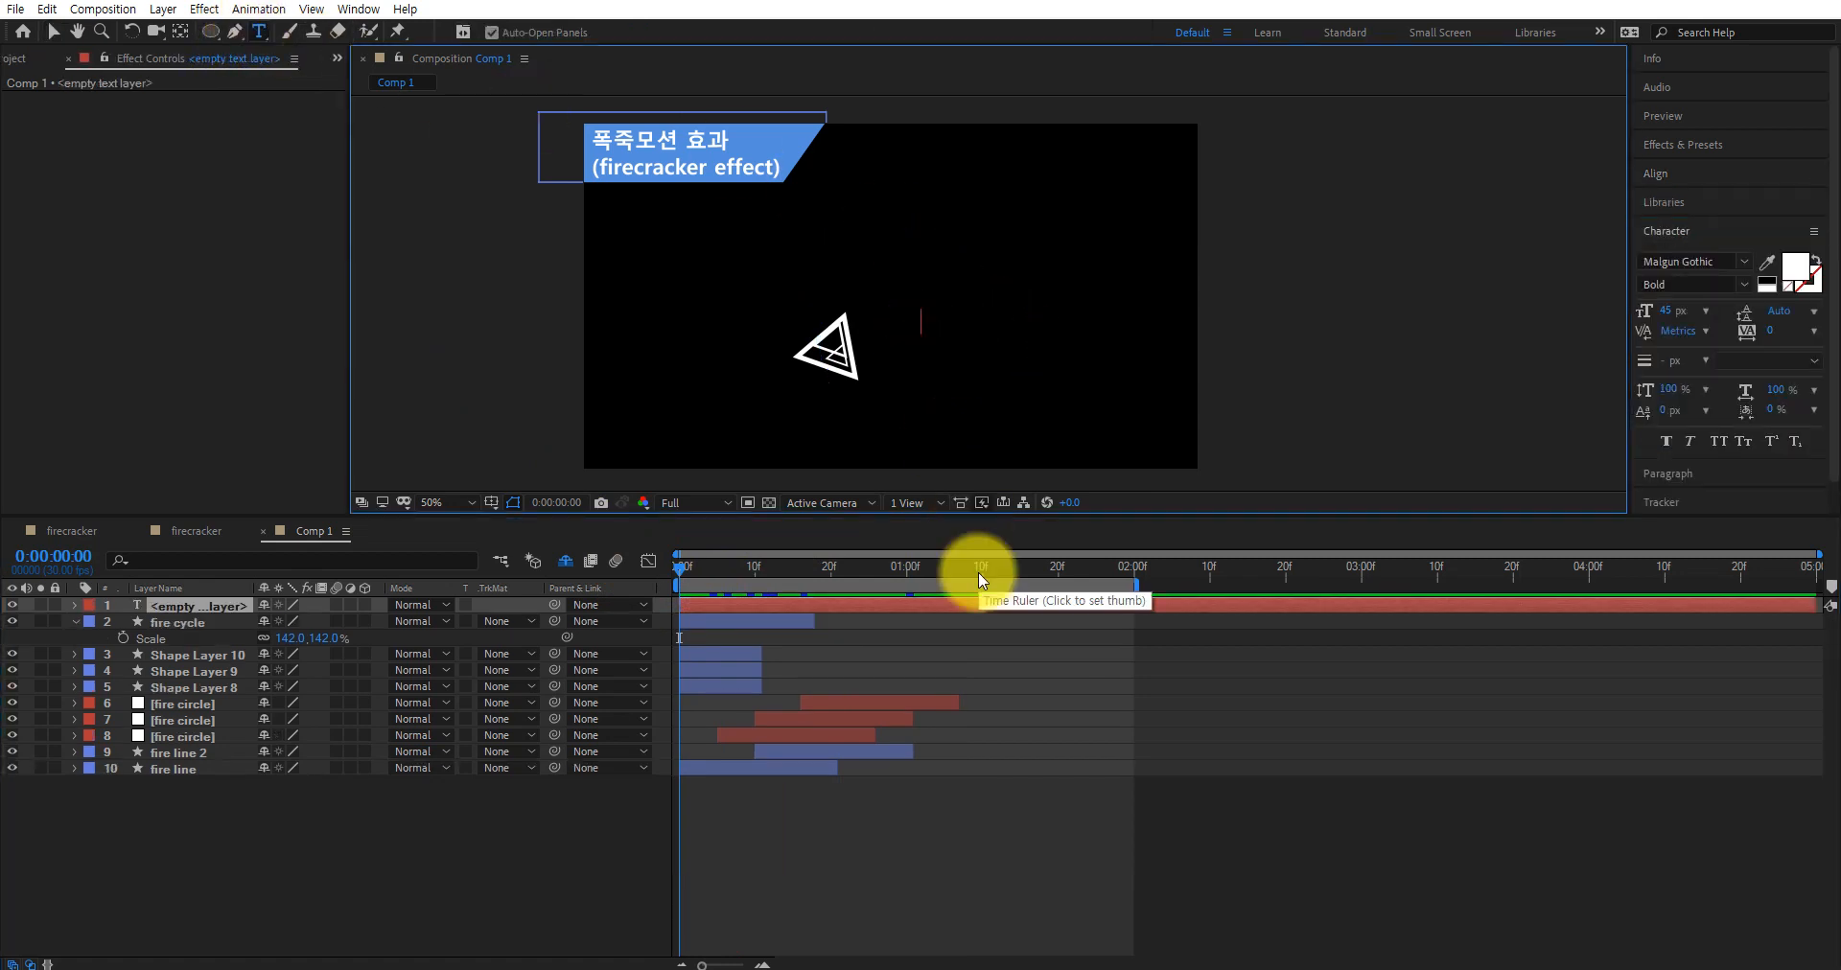
text(CiGieS)
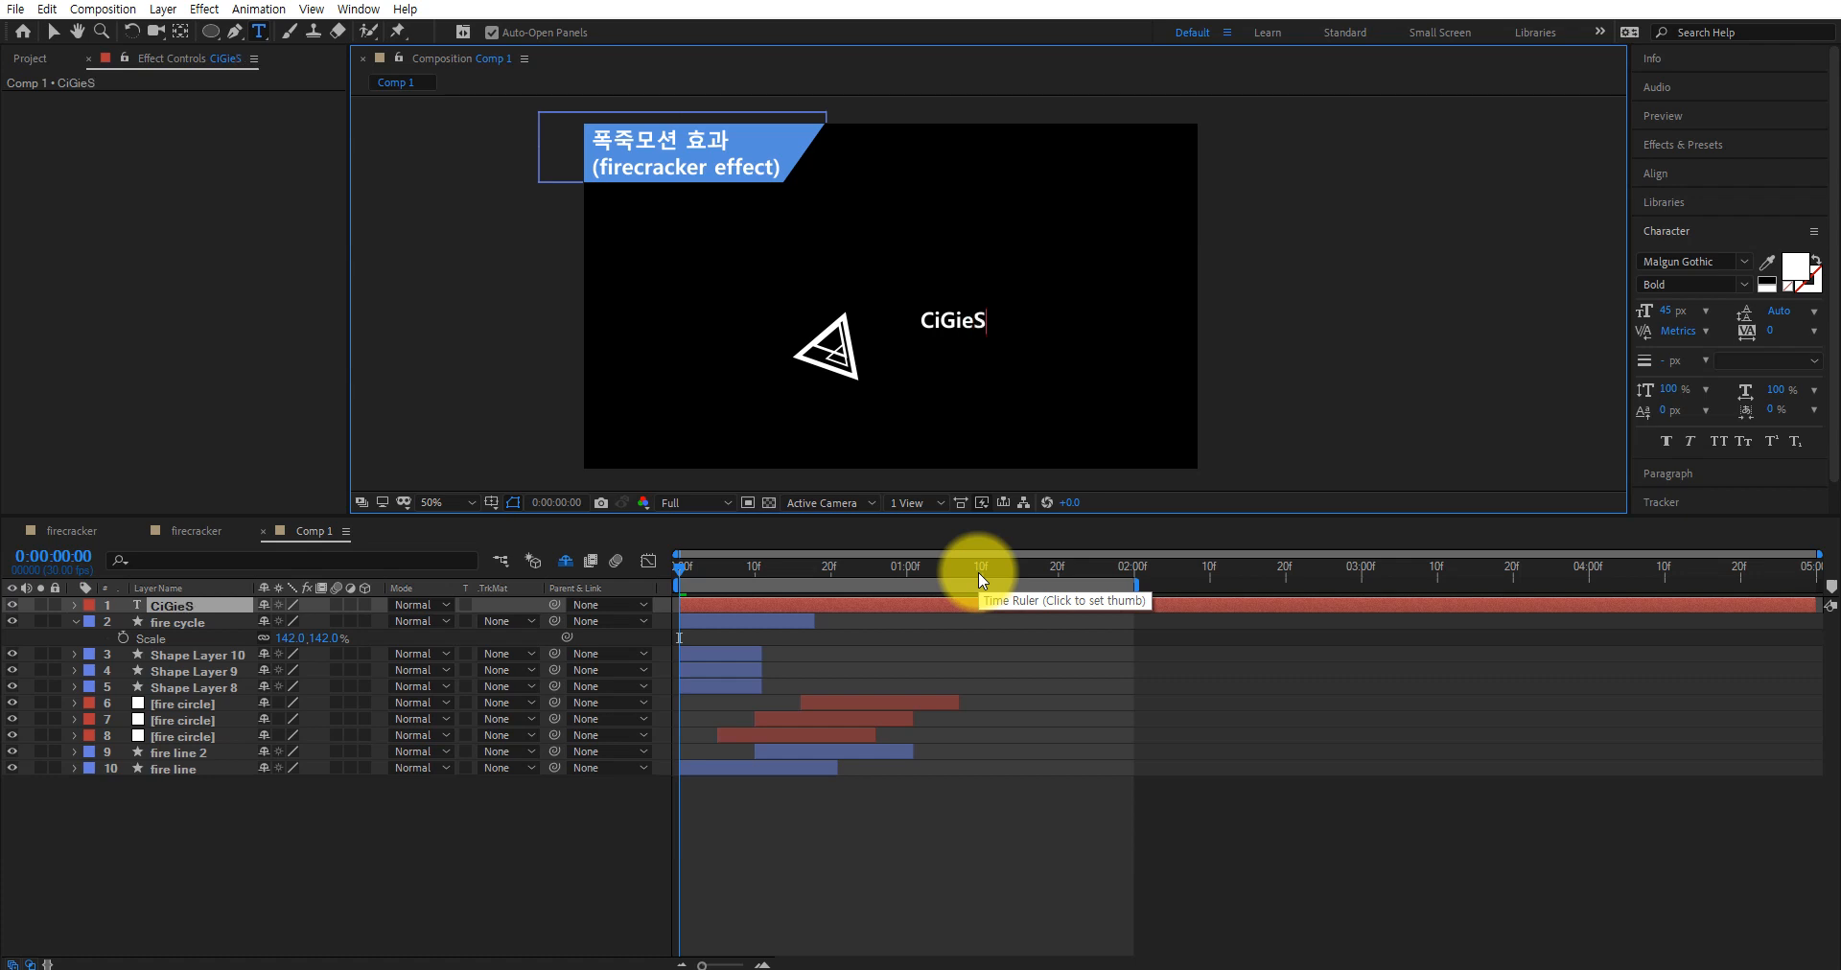
click(54, 33)
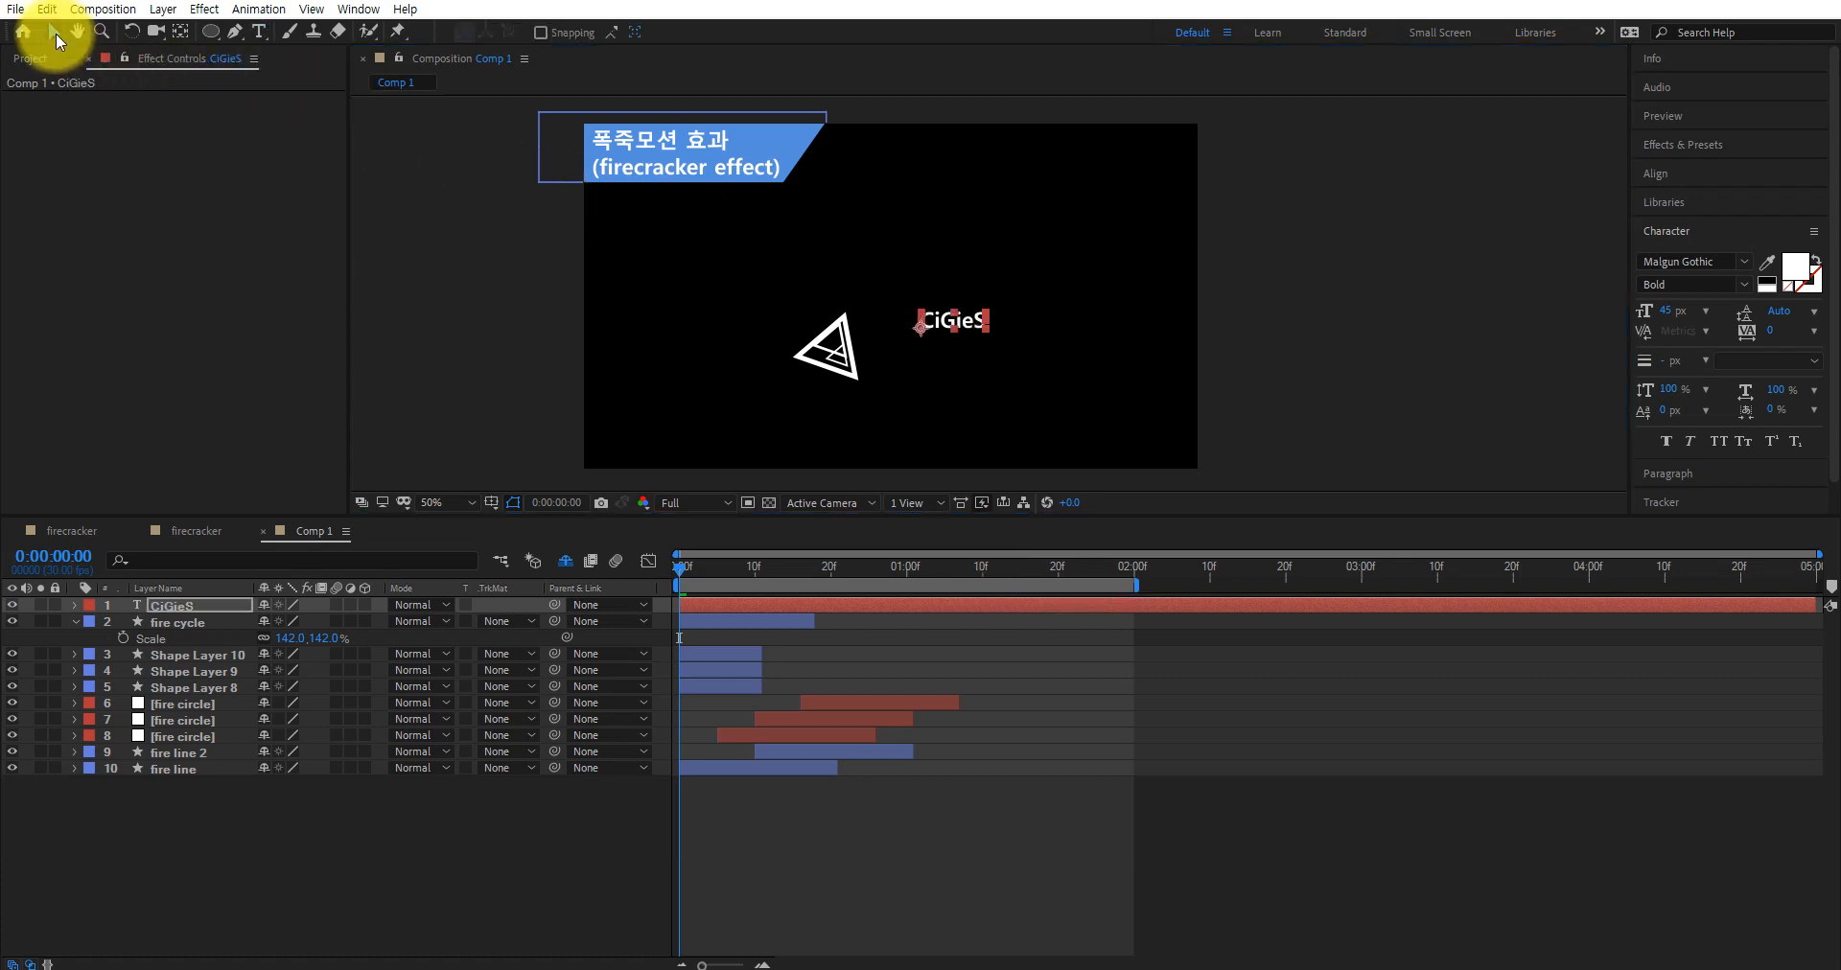
drag(1673, 314, 1717, 313)
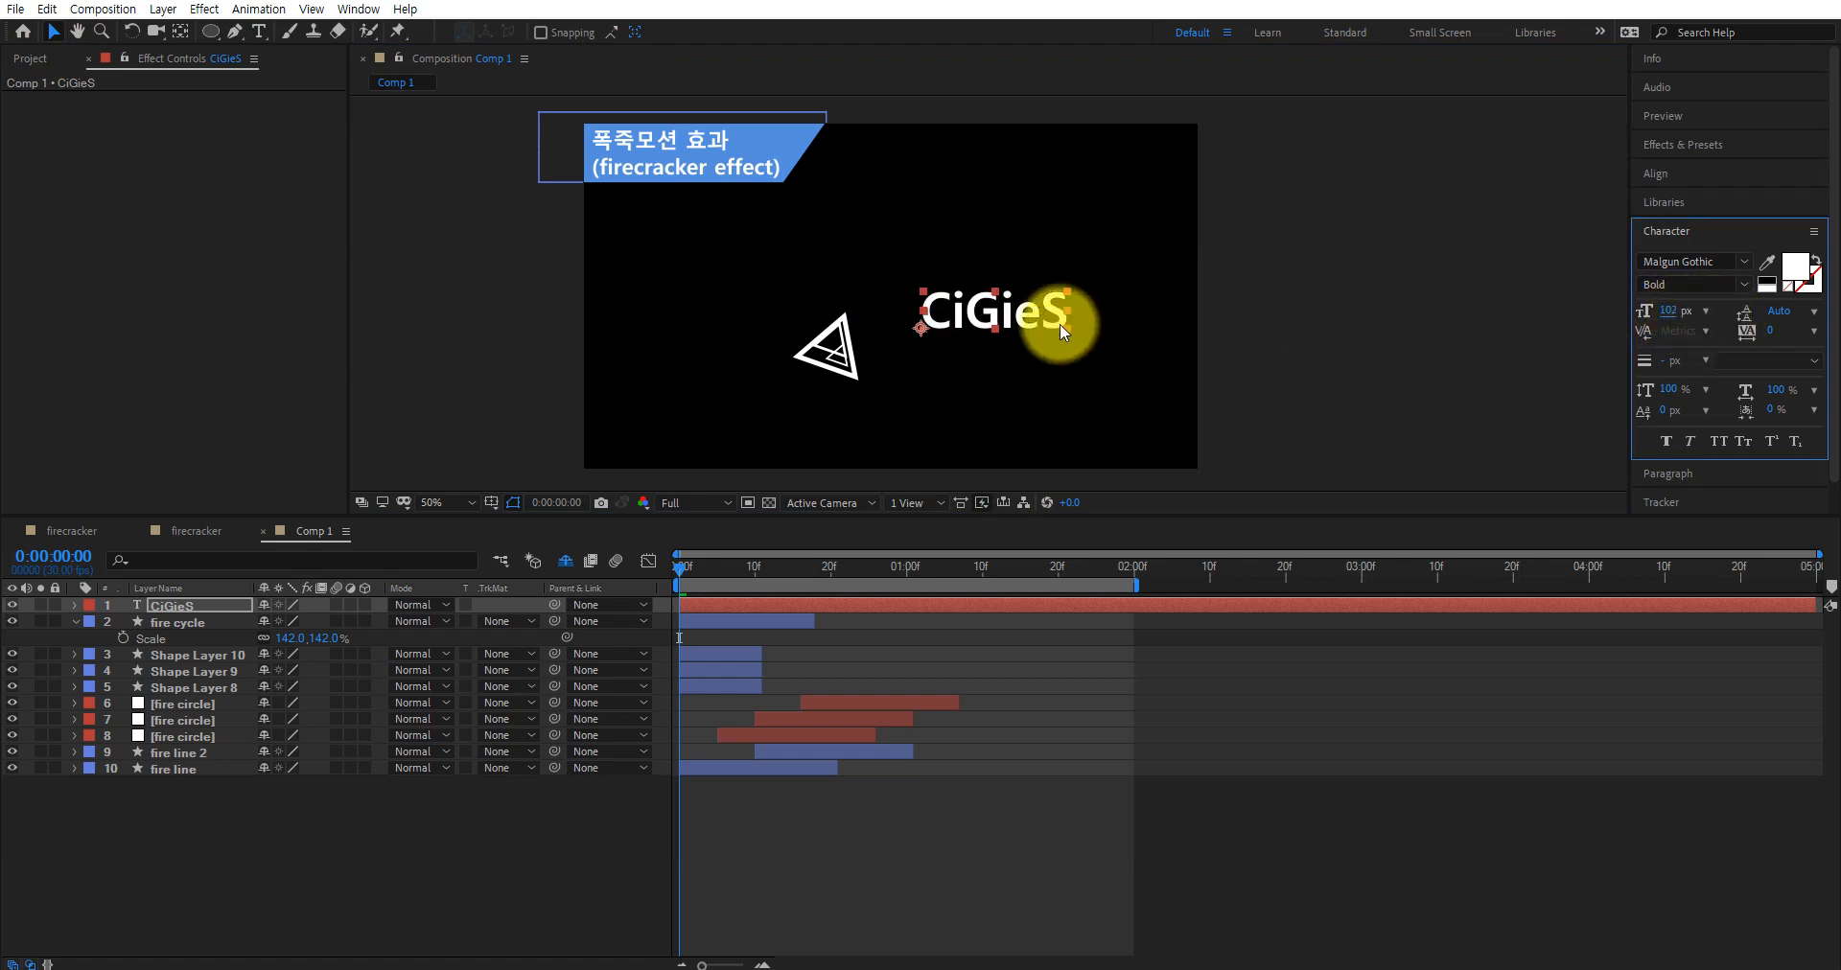
Position the CiGieS text just below and right of the radiating lines' centre, checking its placement against the burst at several frames
drag(1060, 324, 1031, 334)
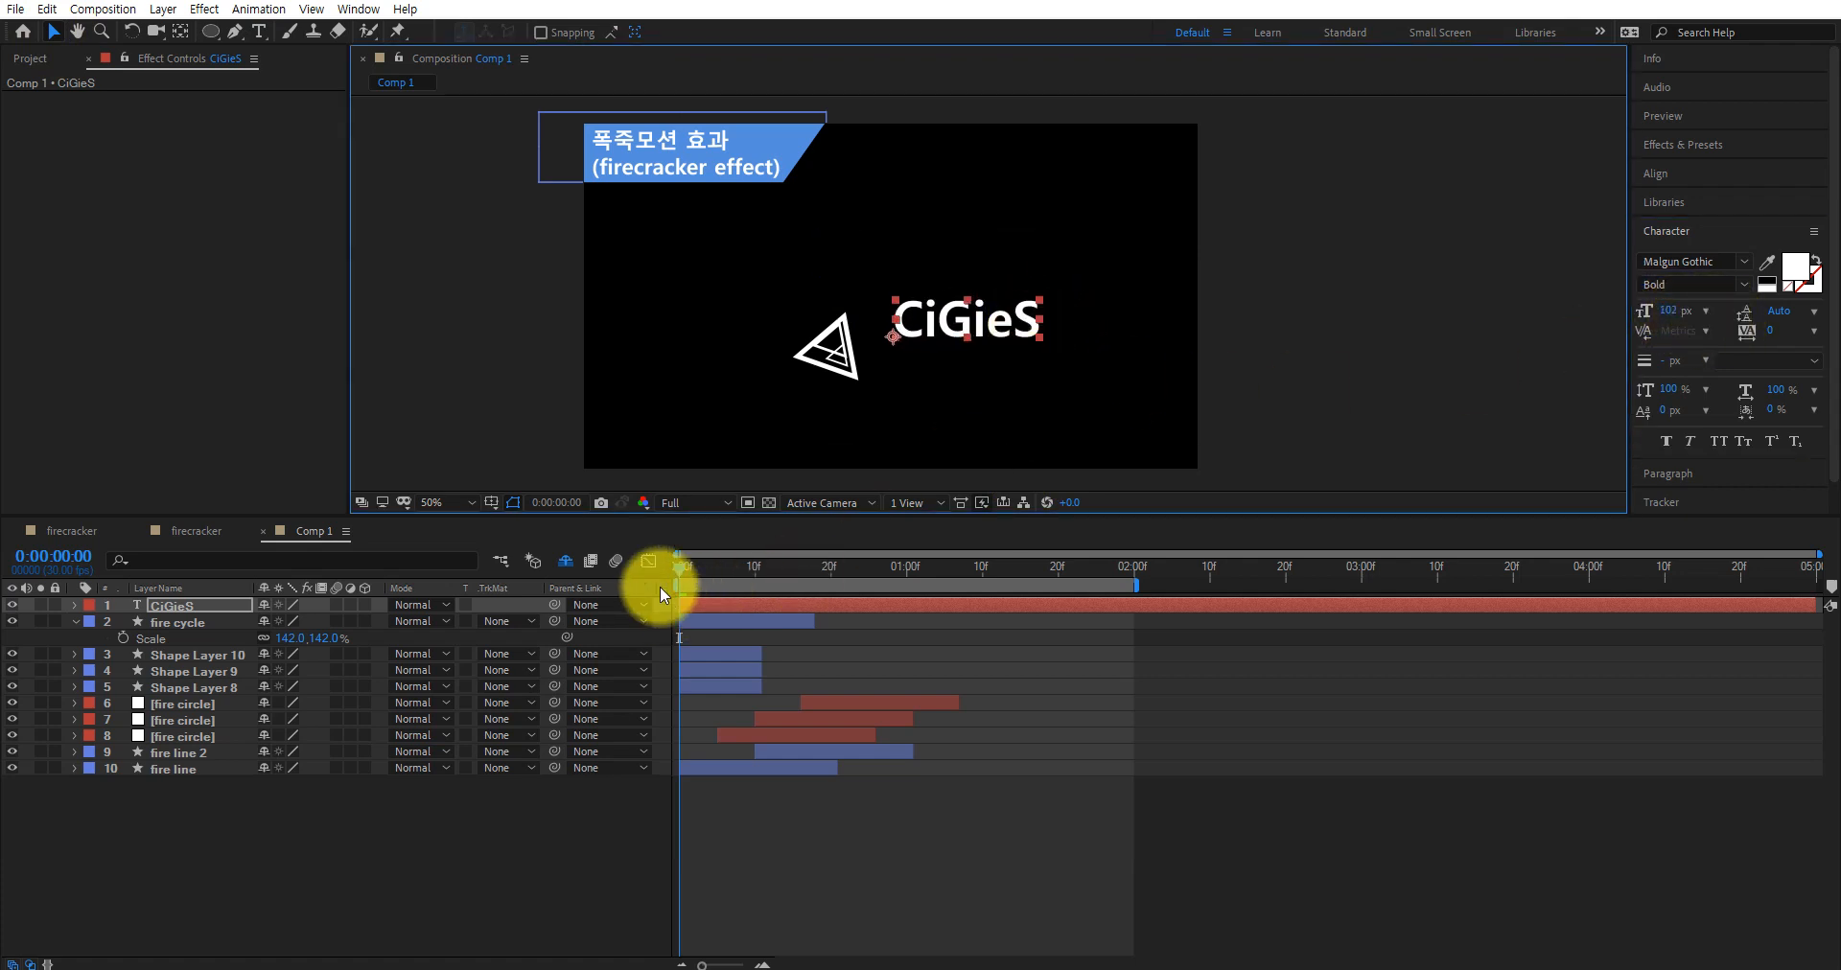
drag(681, 566, 808, 595)
drag(988, 320, 974, 324)
drag(806, 568, 795, 610)
drag(971, 328, 959, 330)
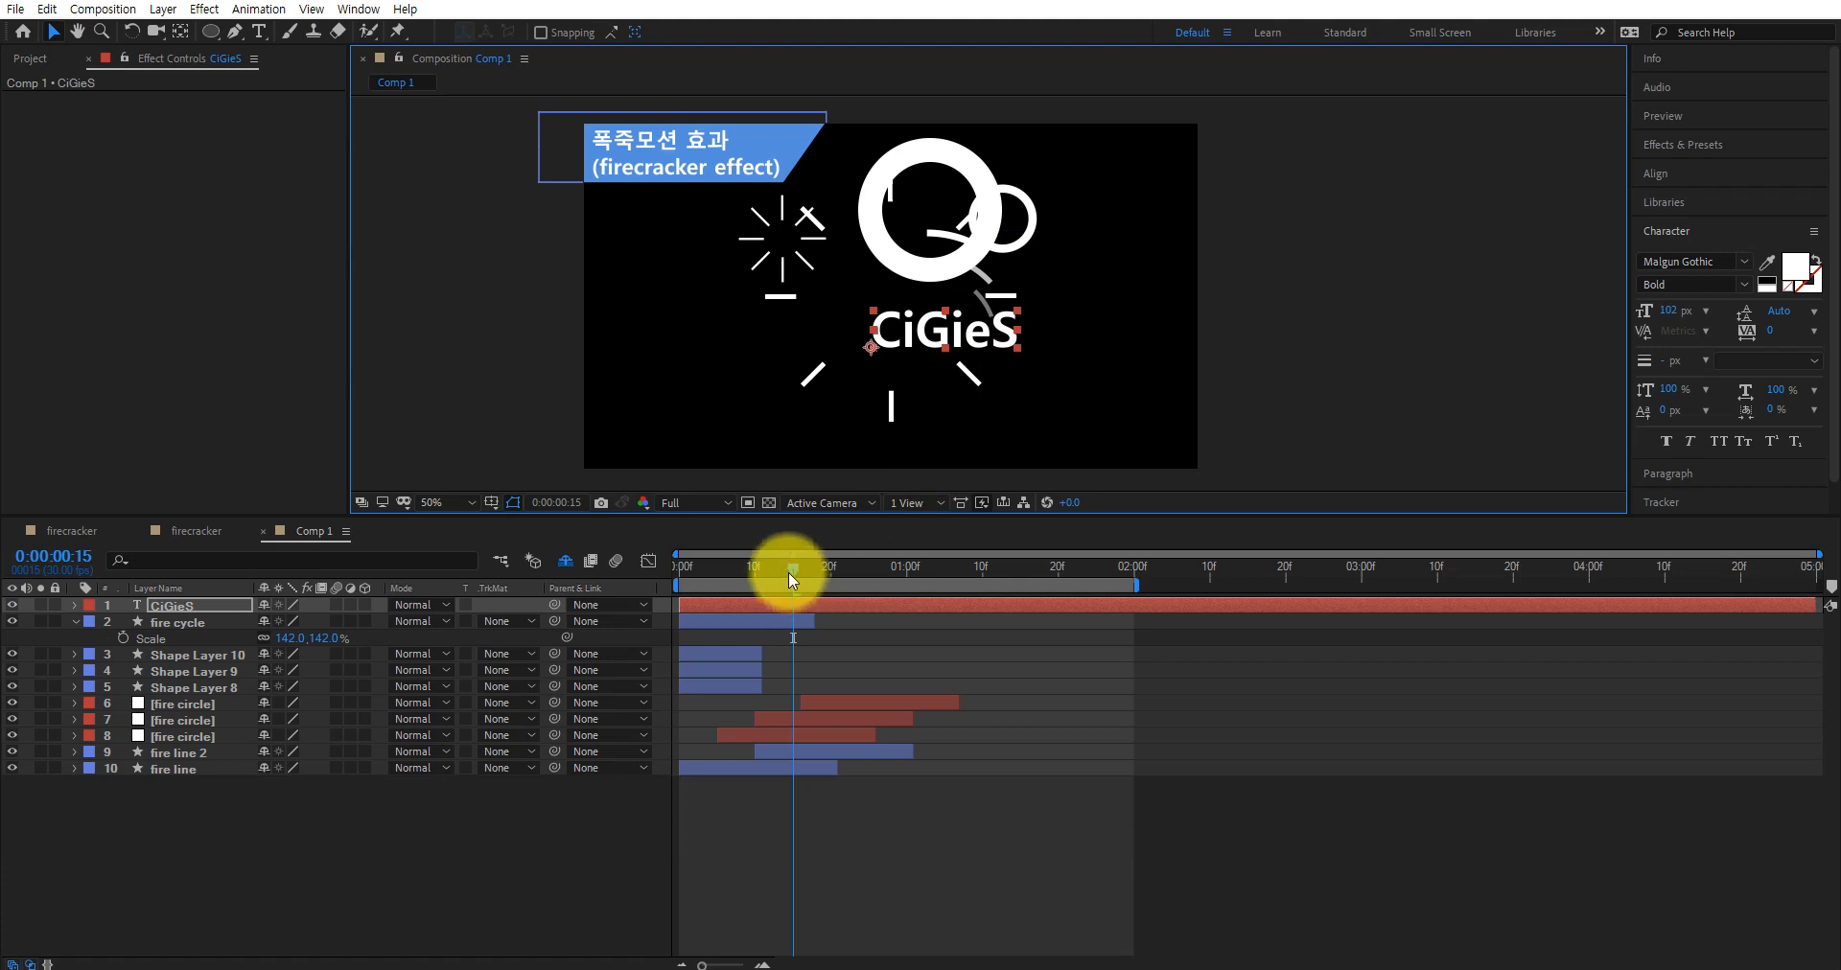
drag(788, 573, 877, 610)
drag(993, 353, 1016, 330)
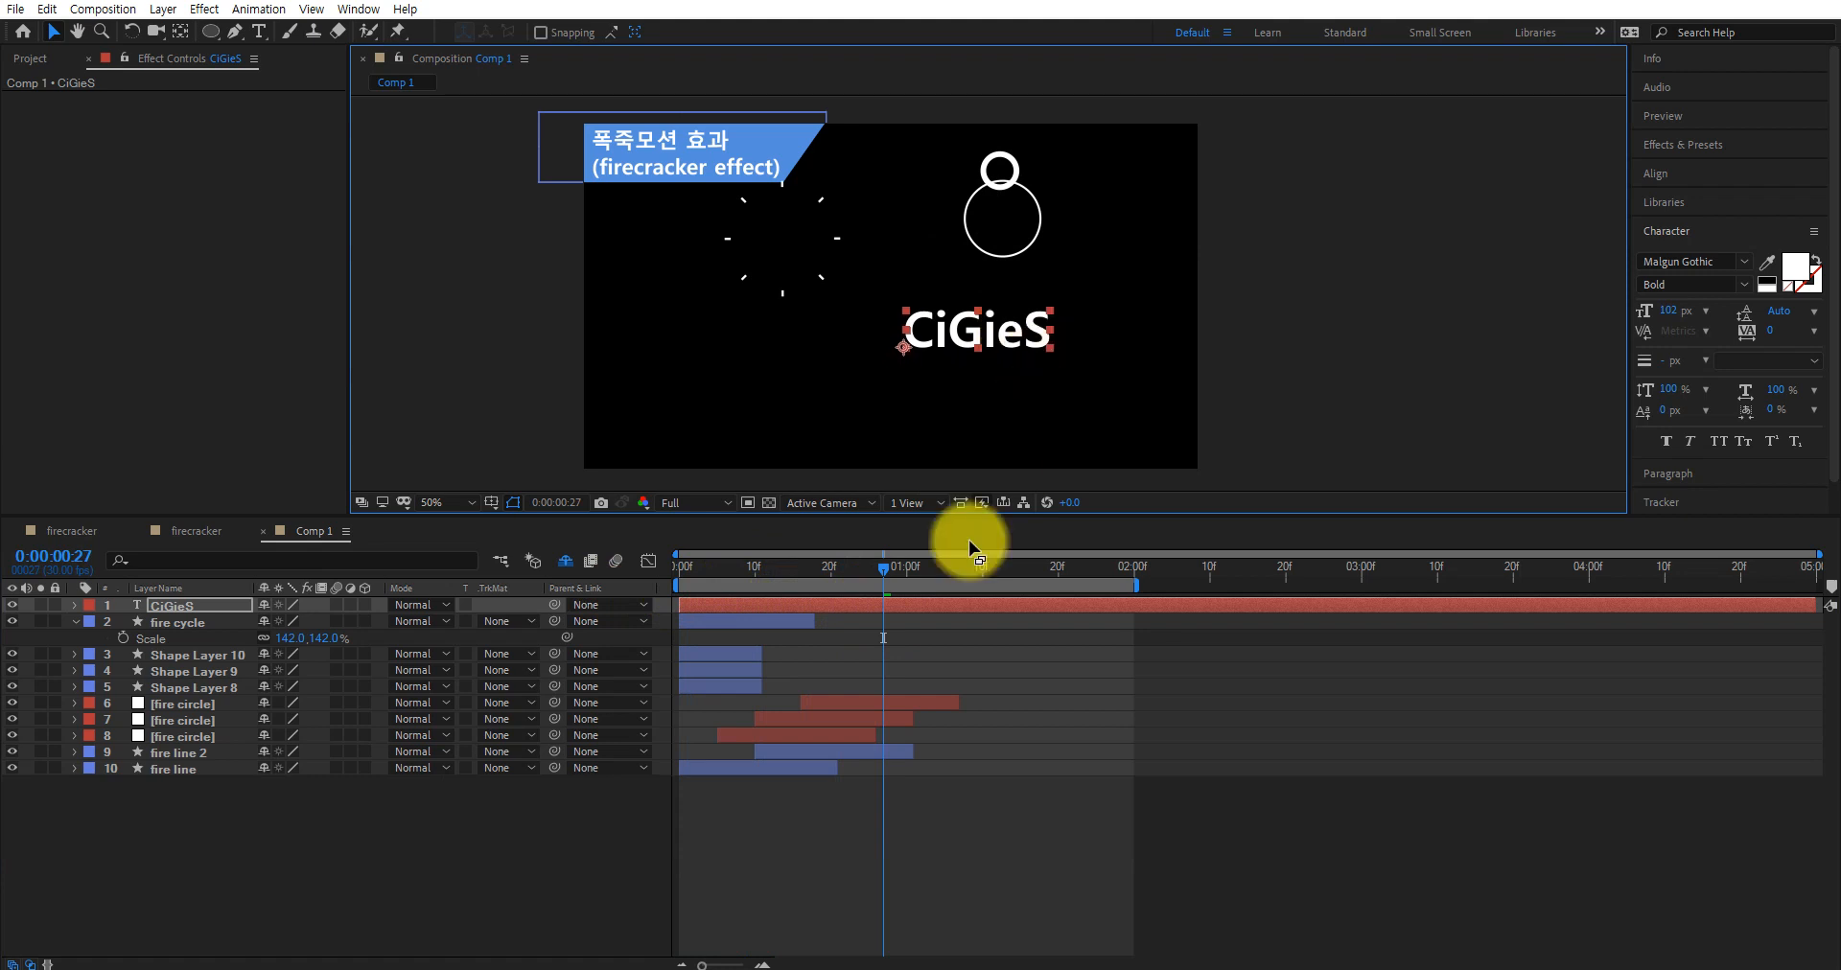
drag(876, 566, 757, 593)
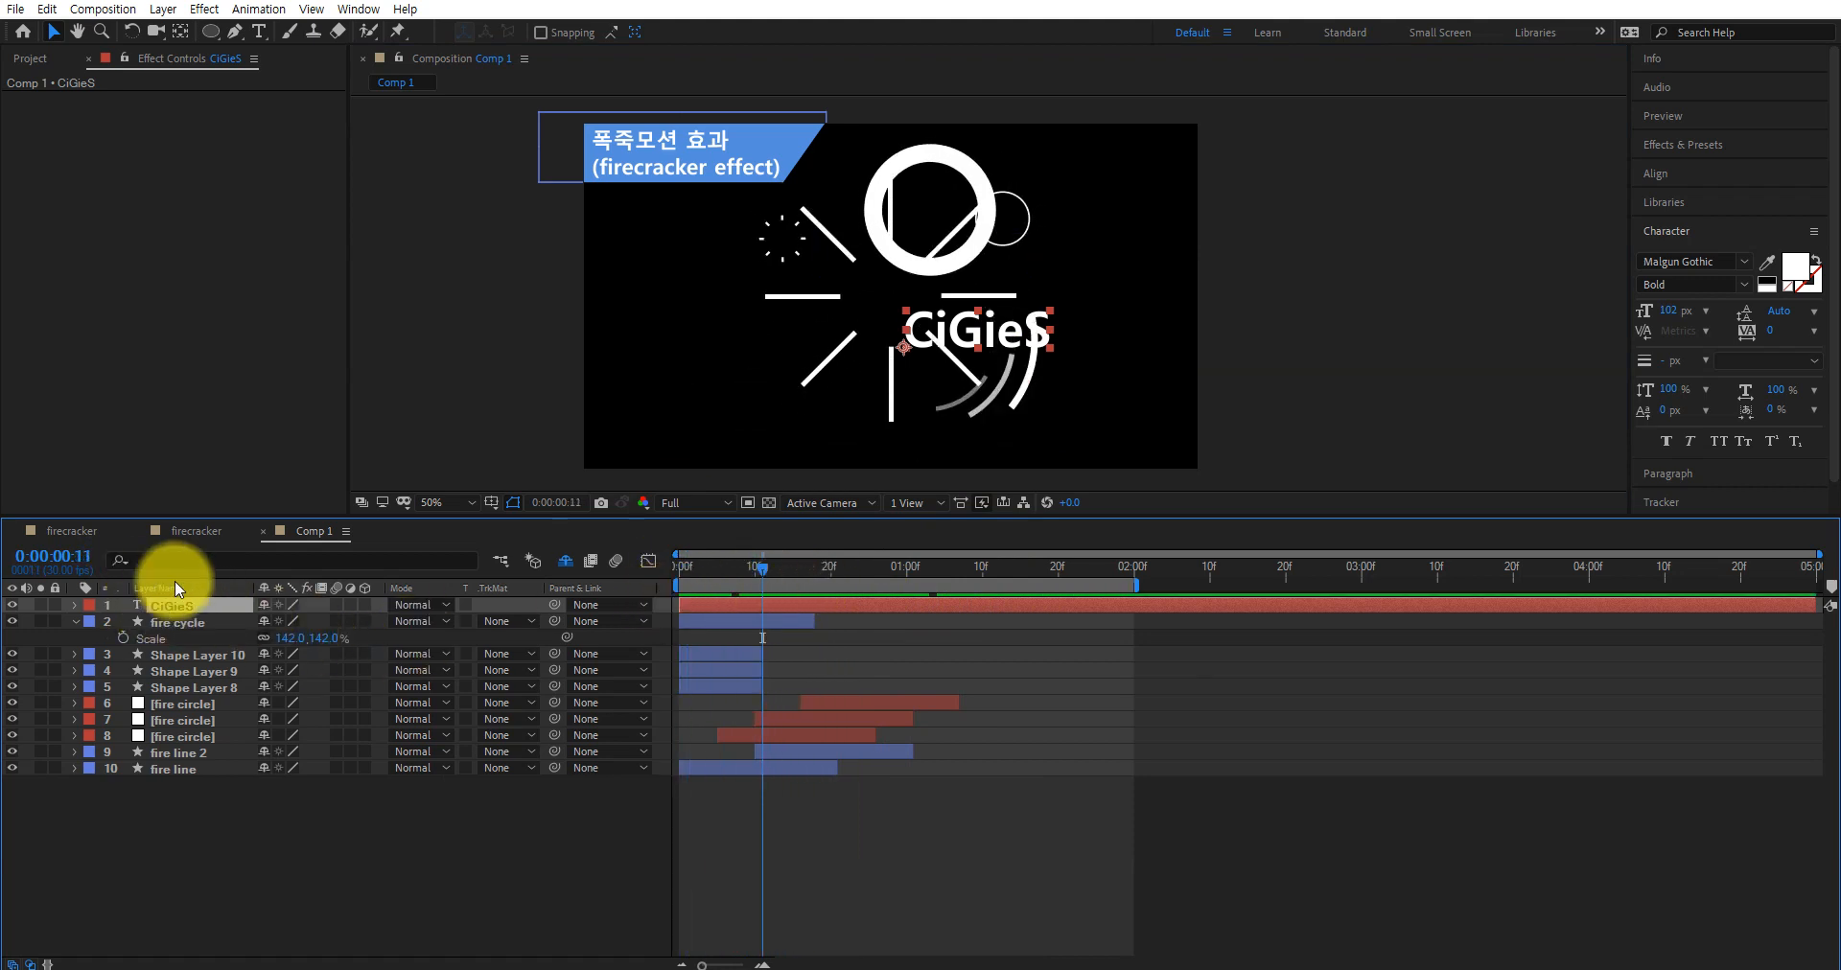
Create masks from the CiGieS text layer and deselect the resulting outlines
right_click(177, 606)
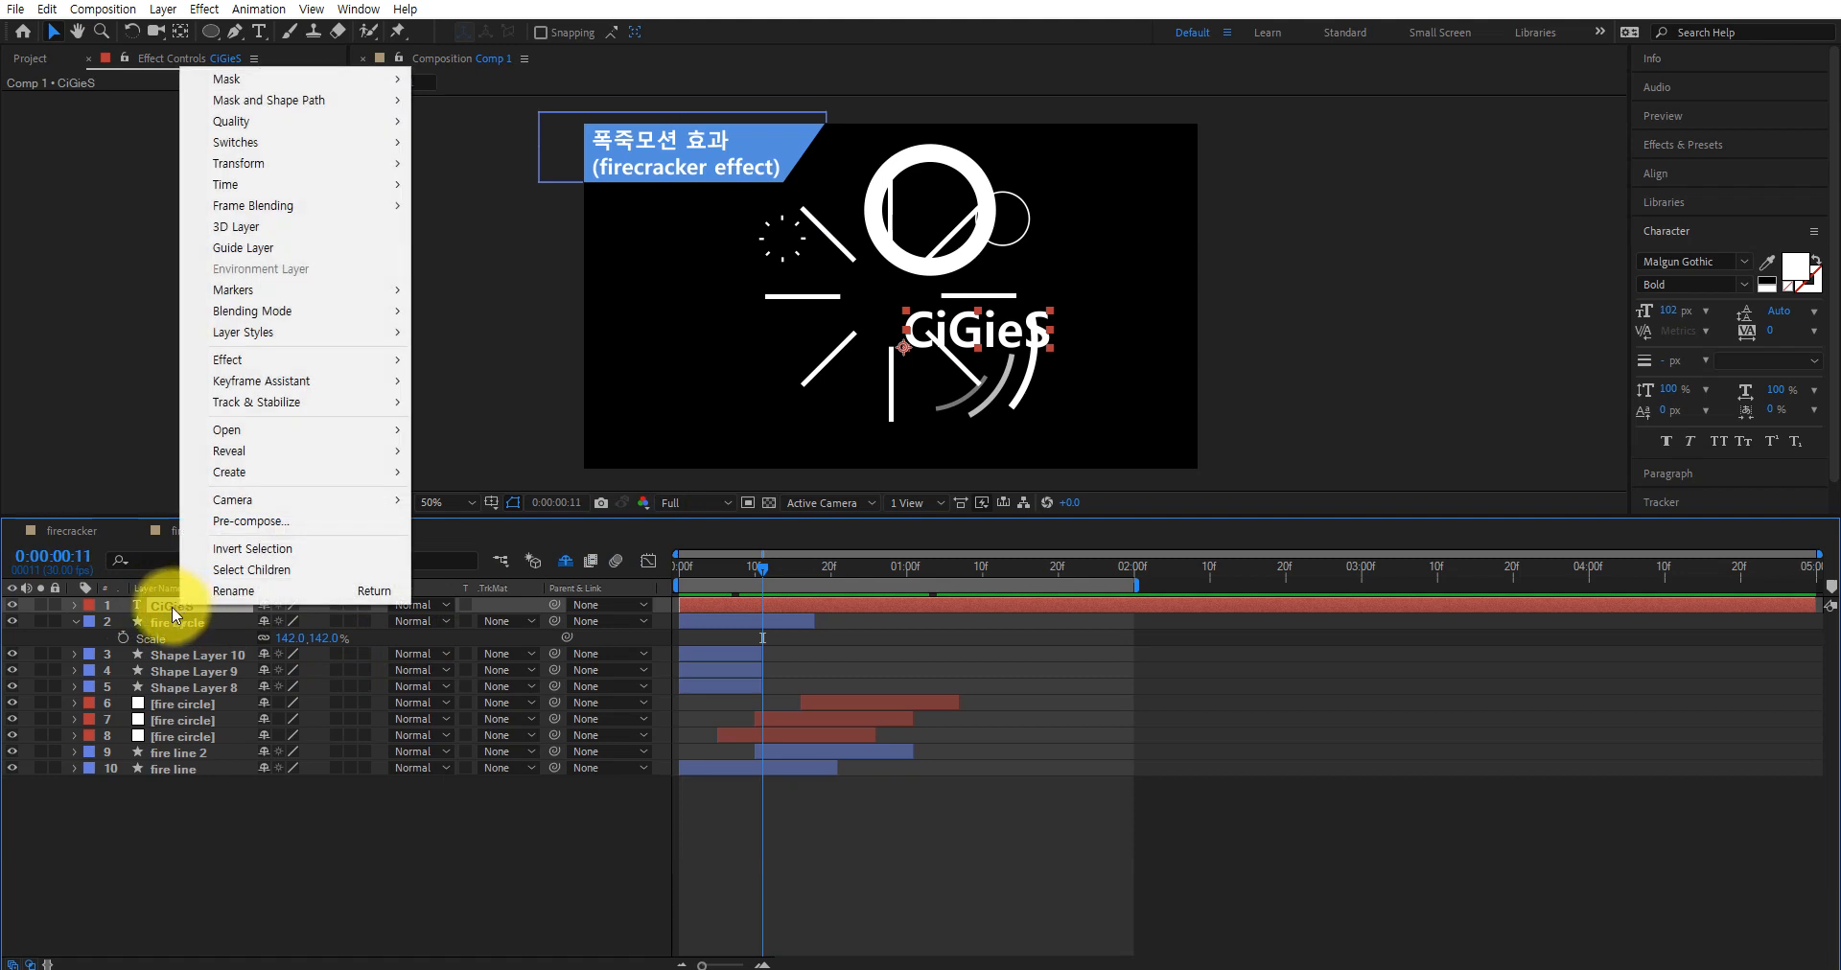
mouse_move(264, 473)
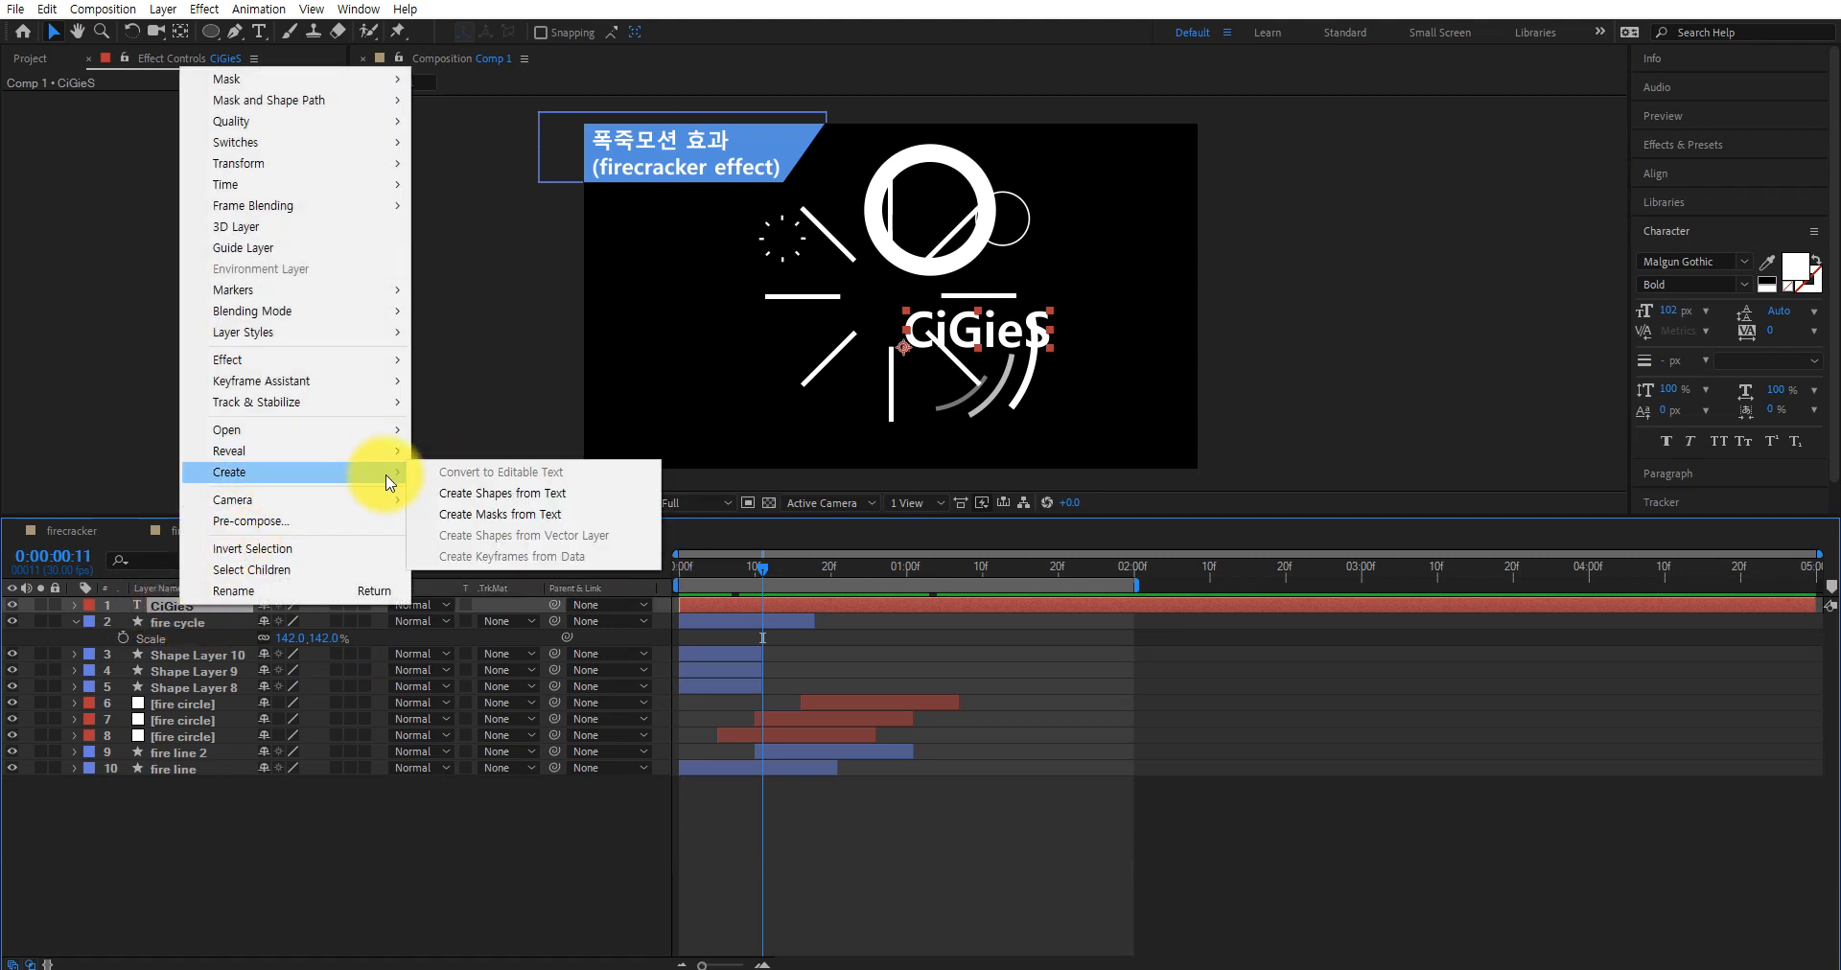
click(501, 522)
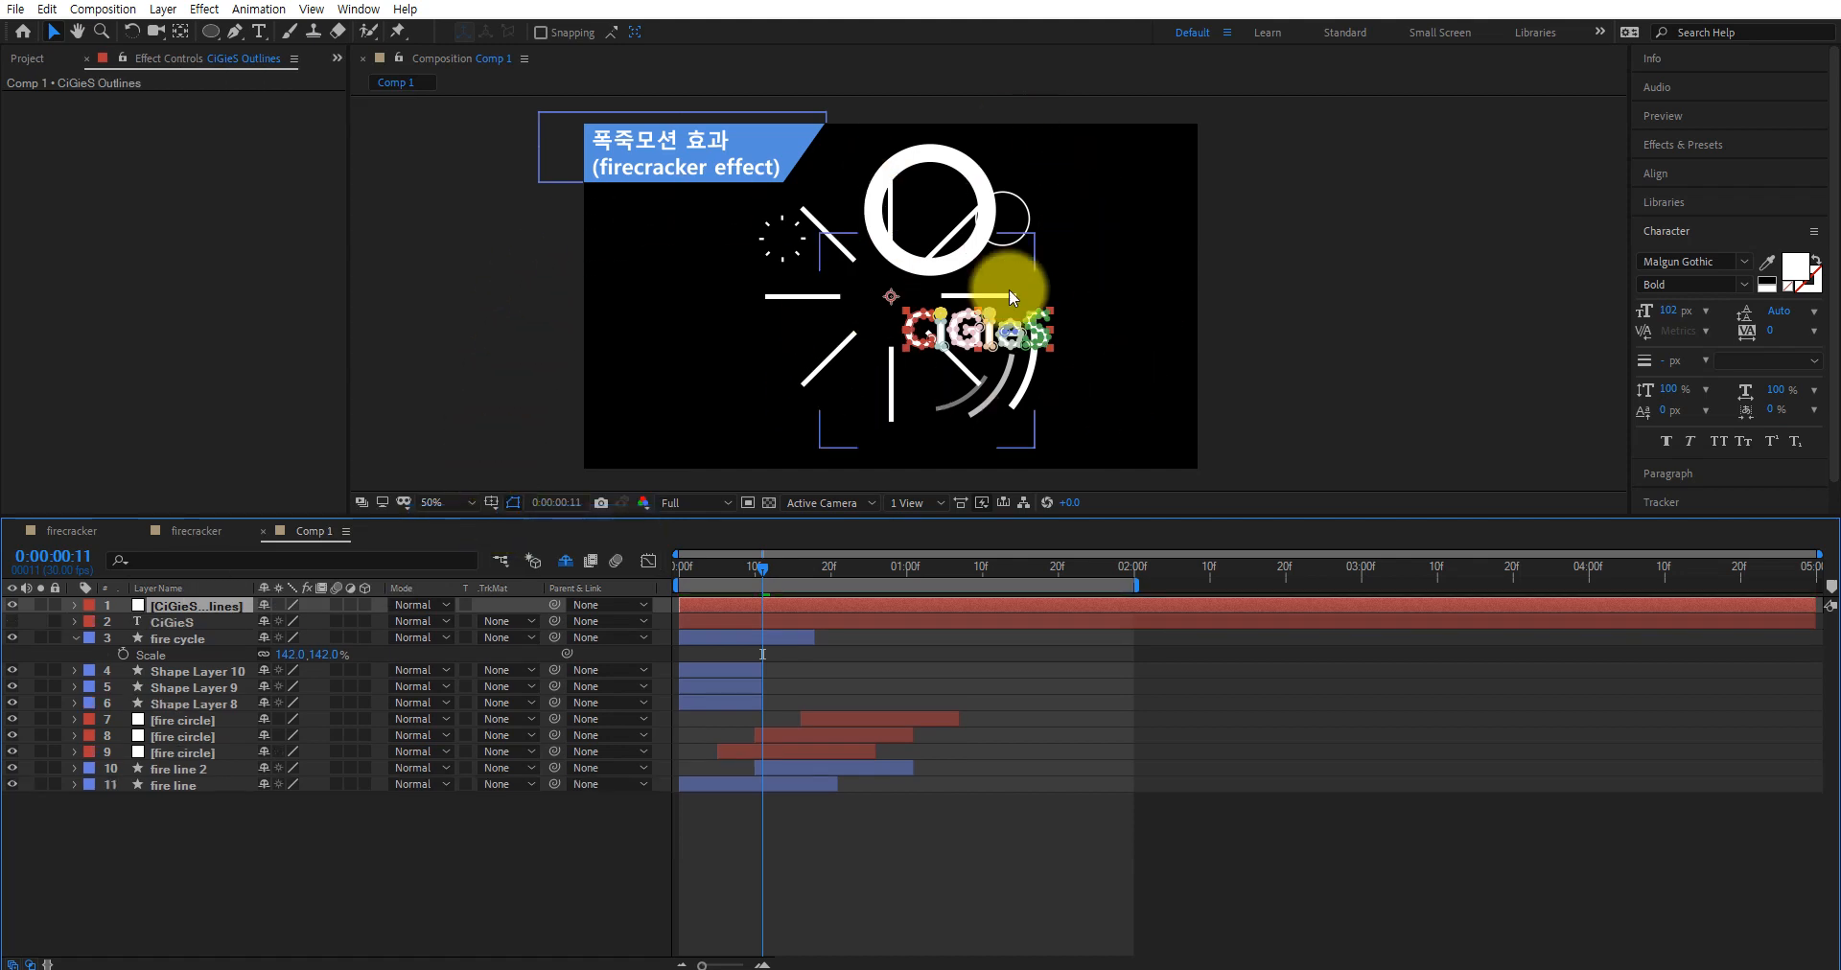
click(1278, 395)
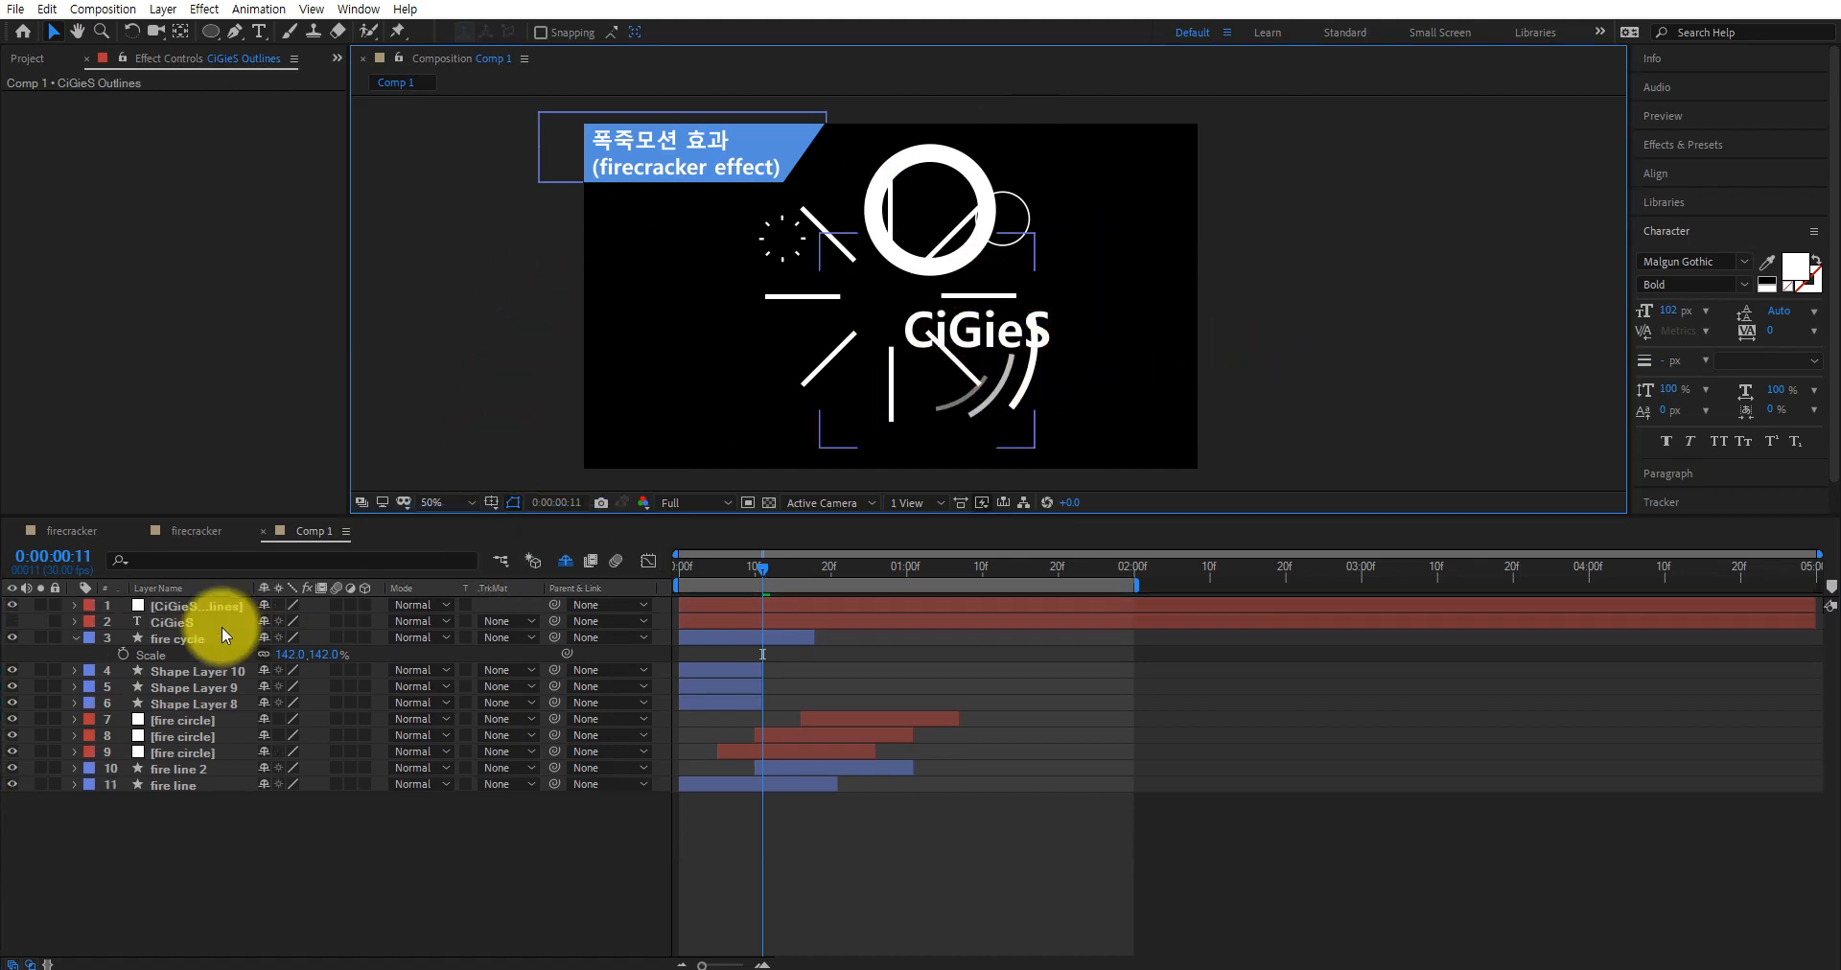
Find the Stroke effect with the search term "stroke" and apply it to the CiGieS Outlines layer
click(181, 621)
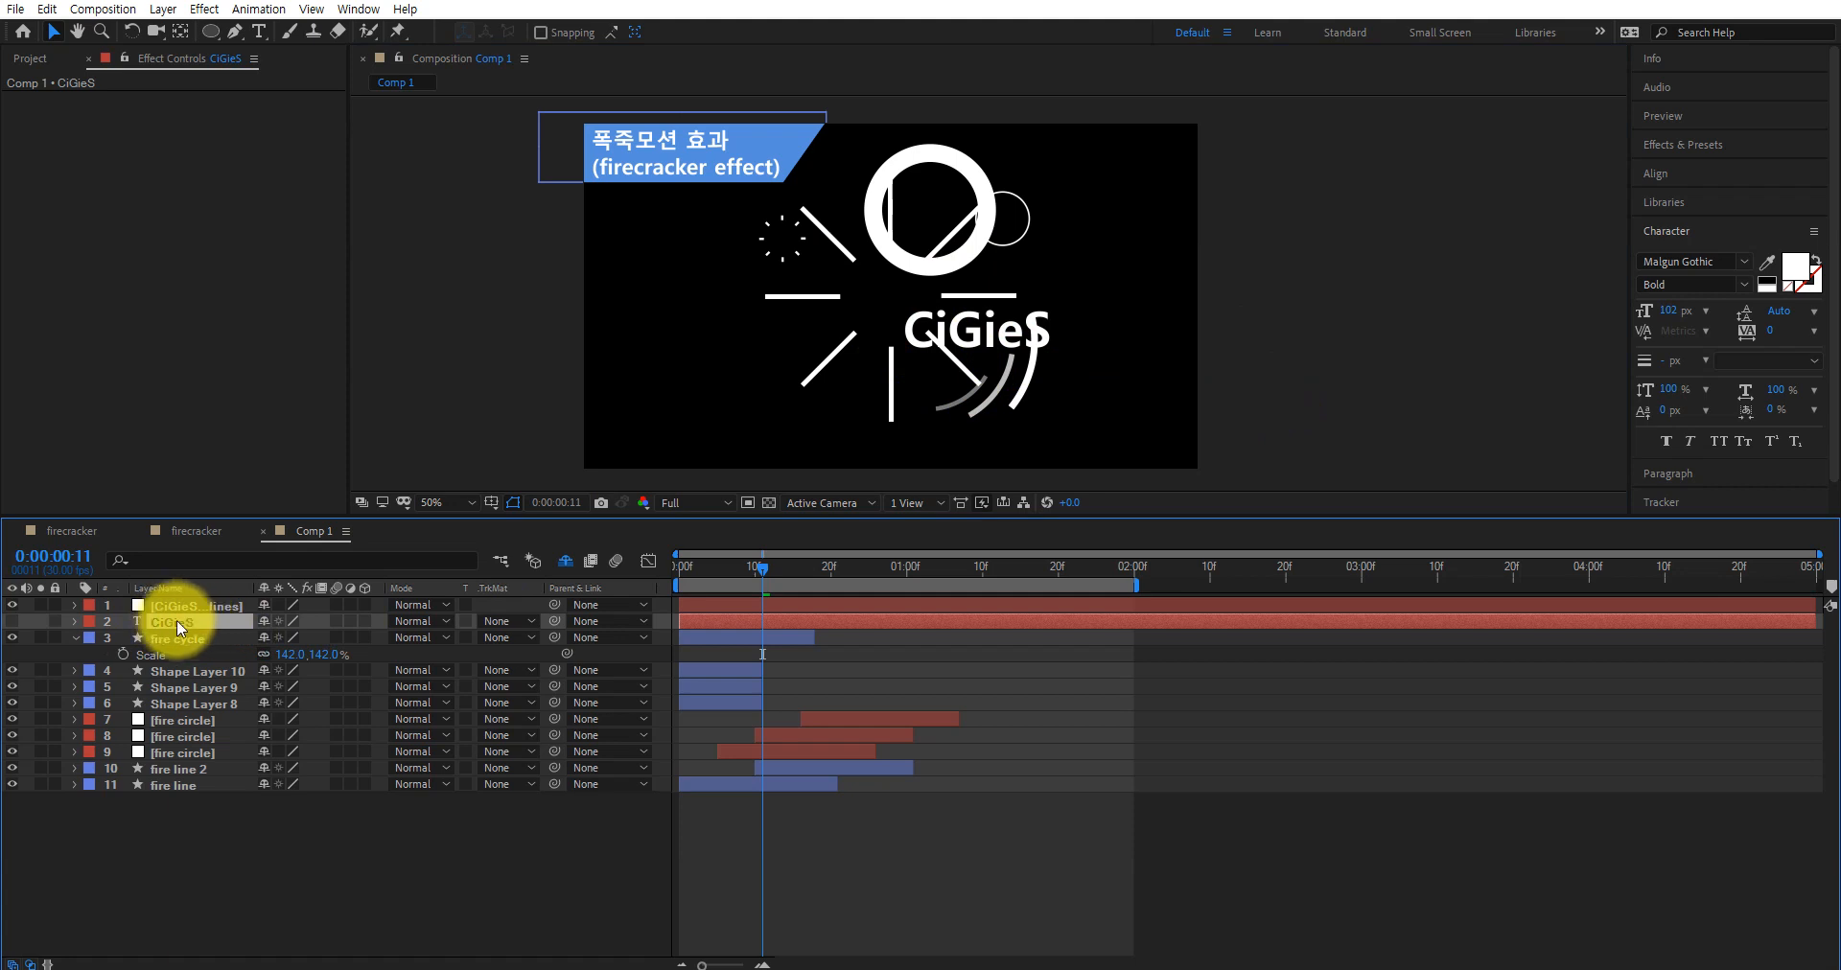
click(192, 606)
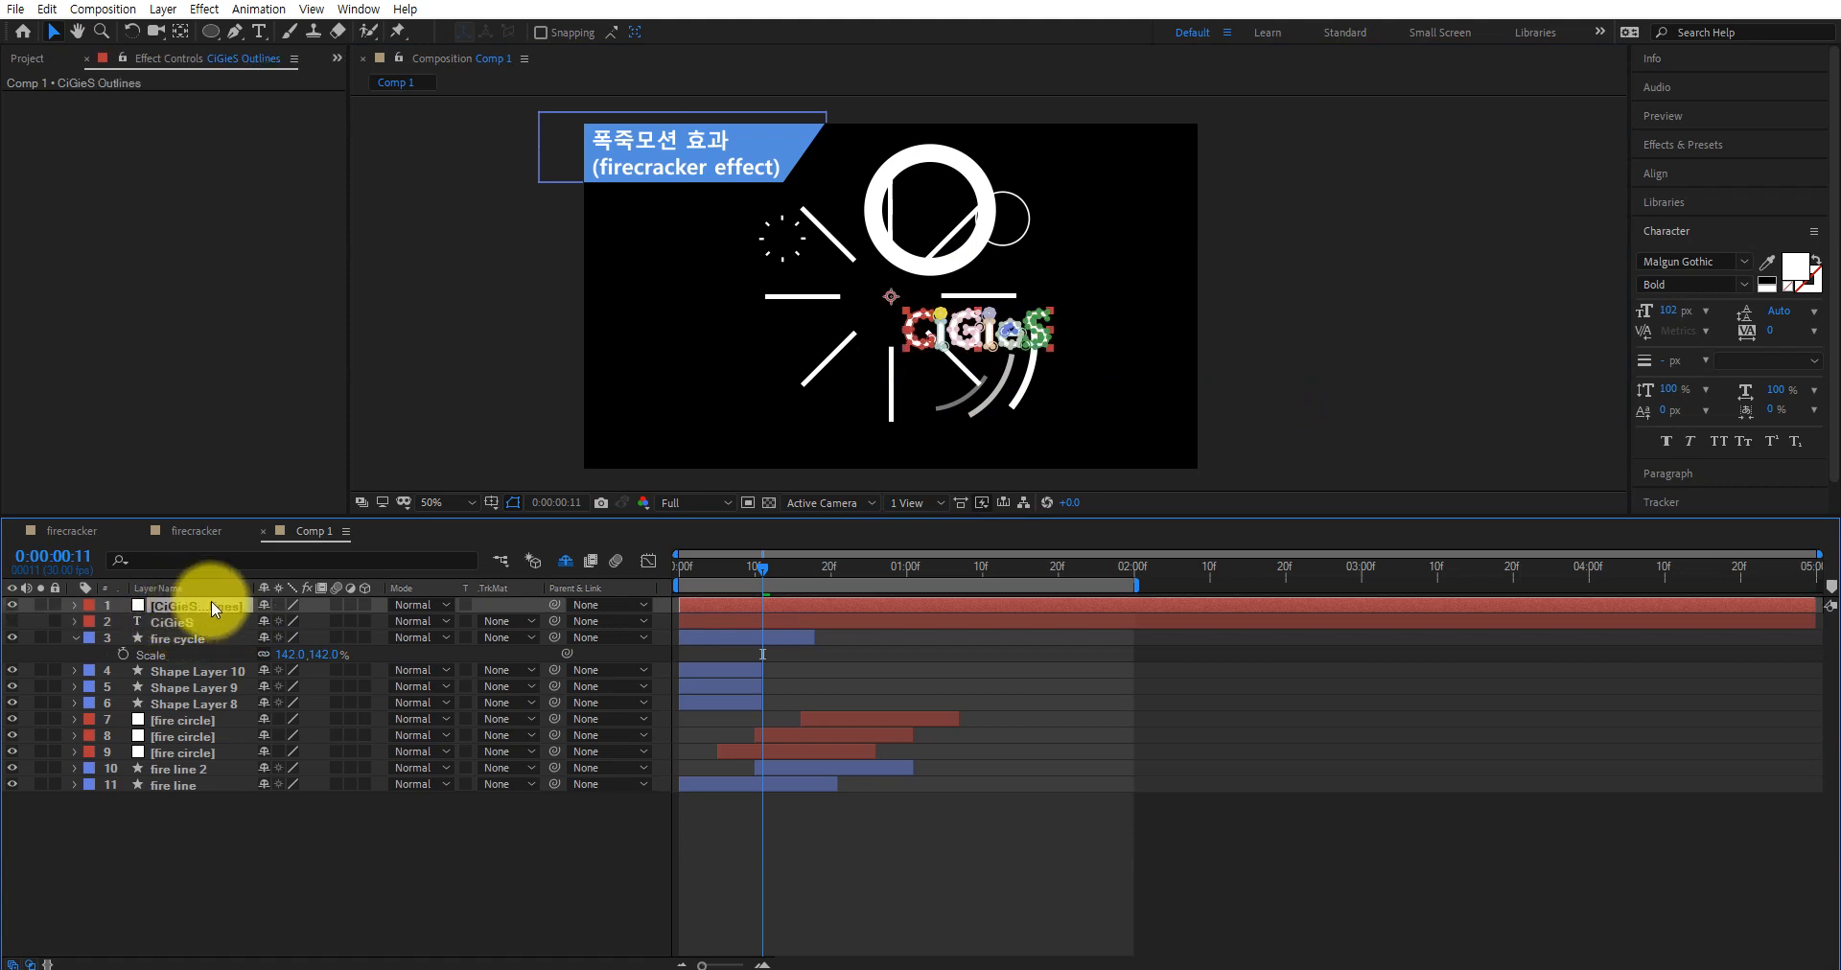
click(203, 640)
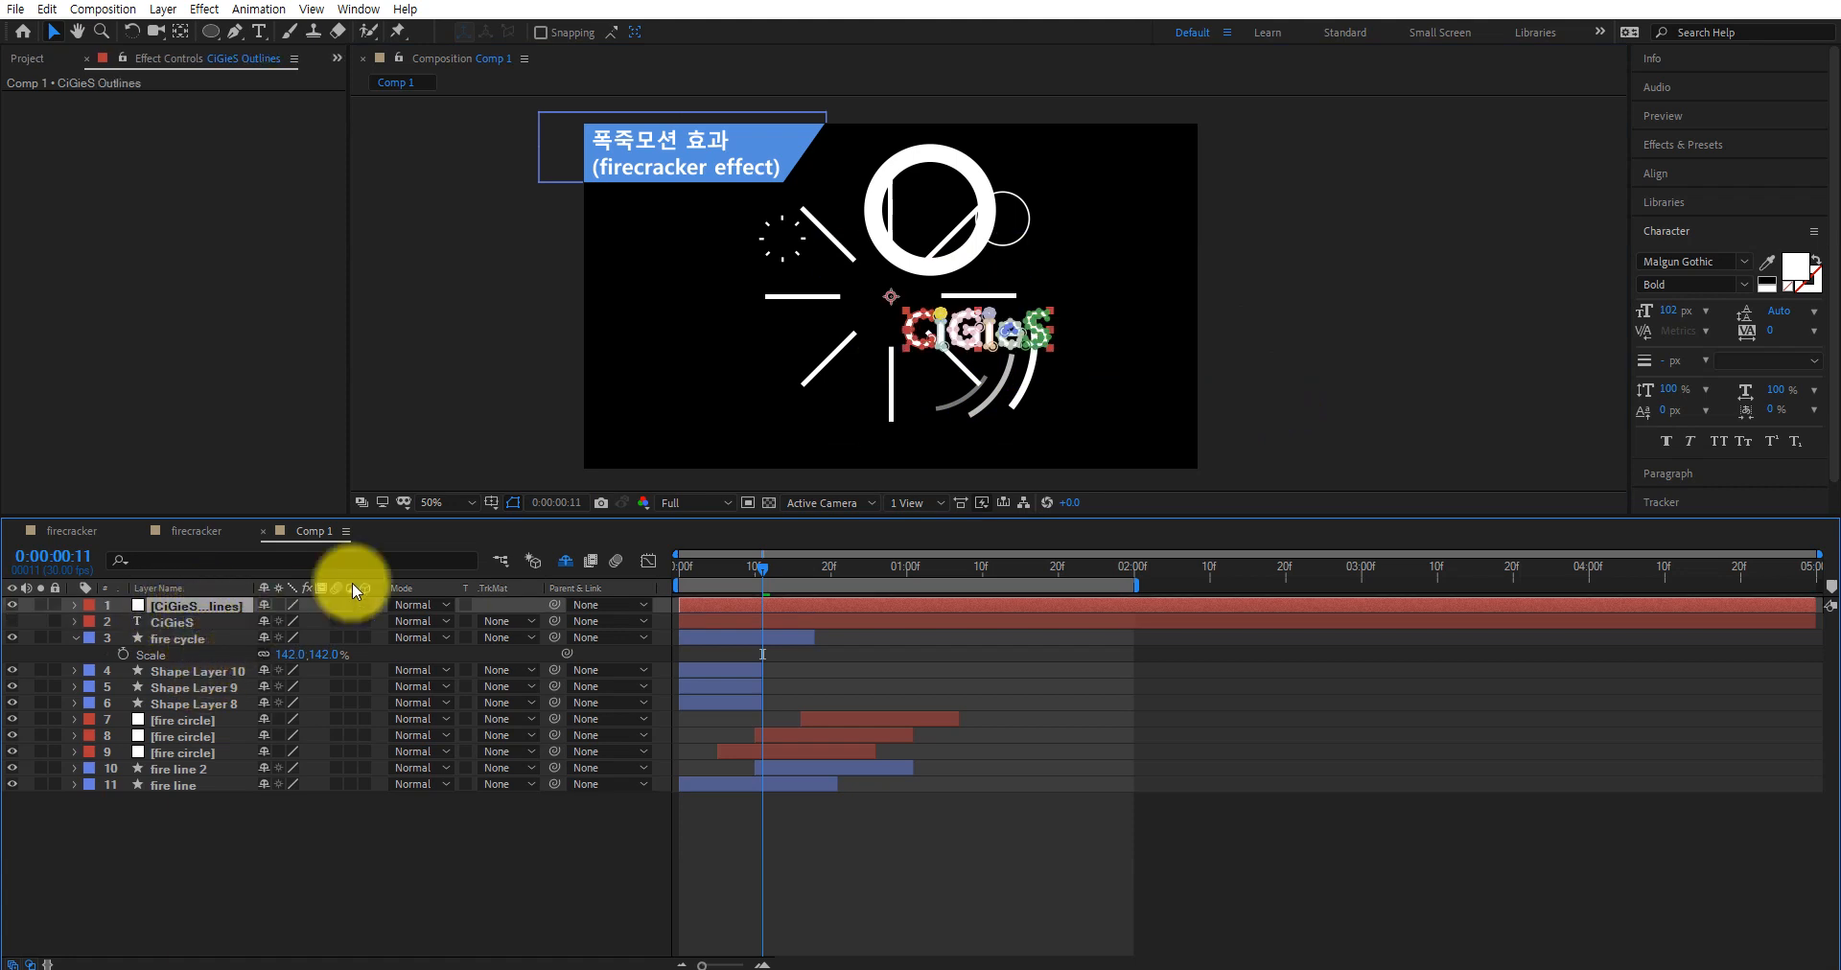
click(1698, 143)
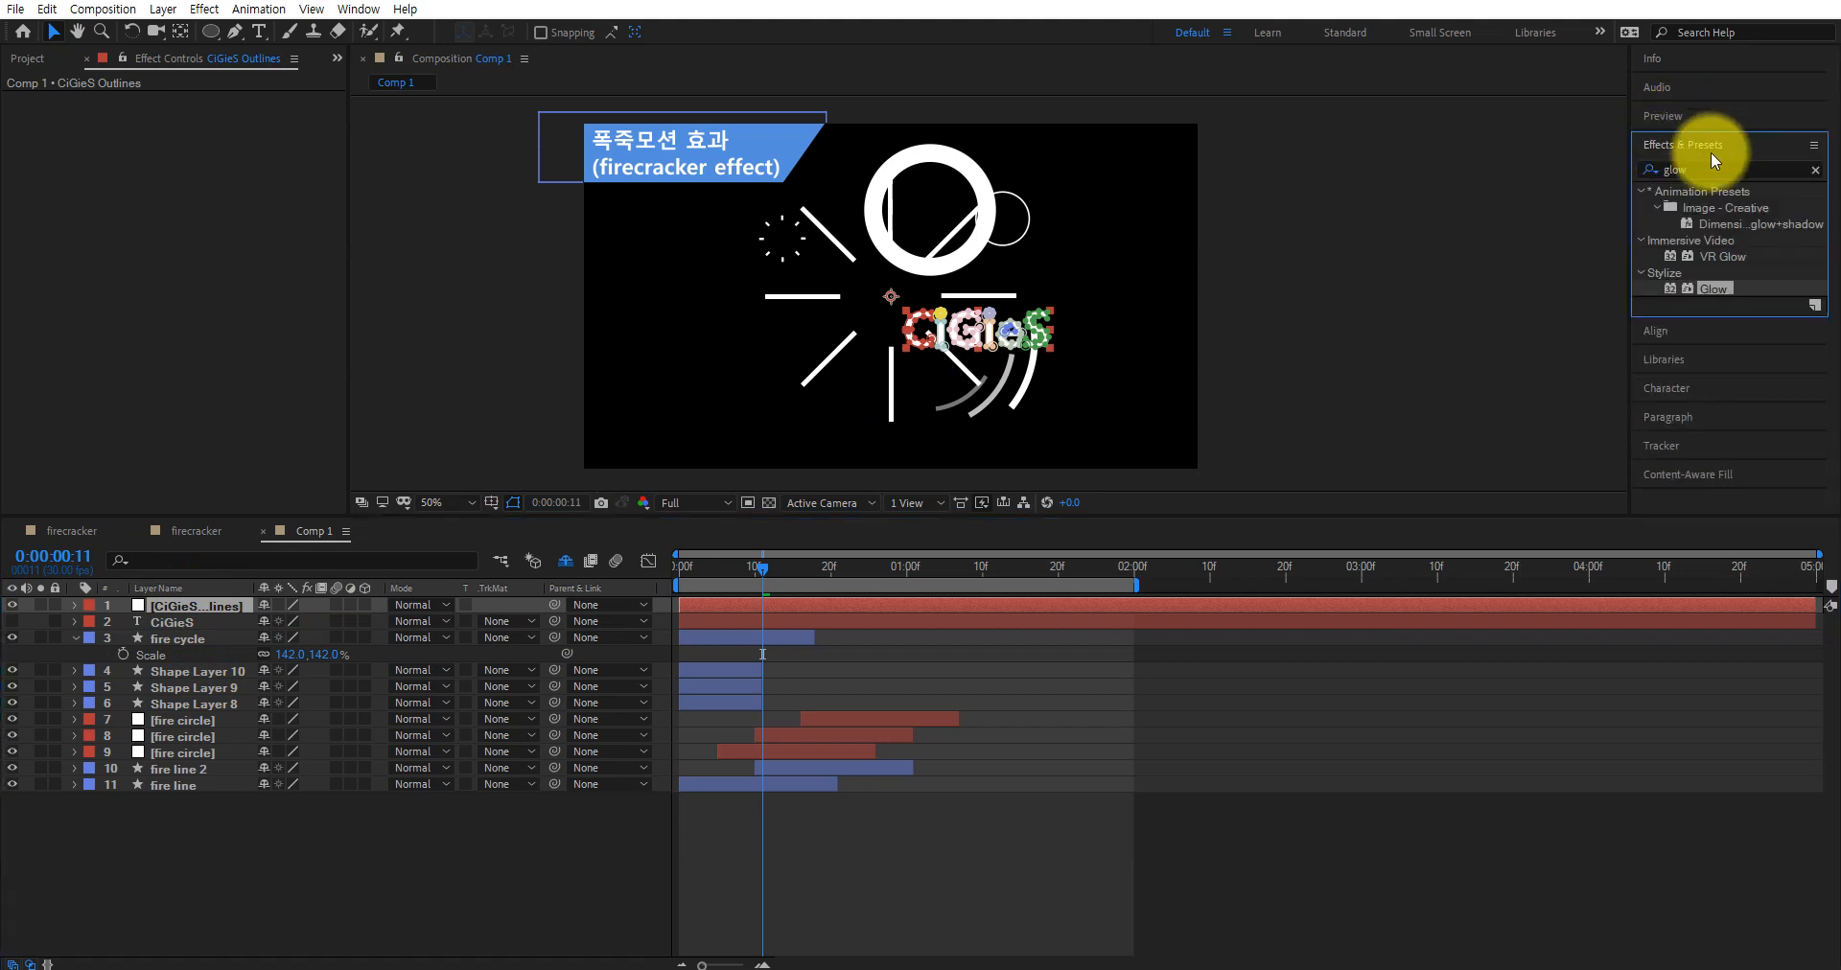
click(1815, 169)
click(1762, 171)
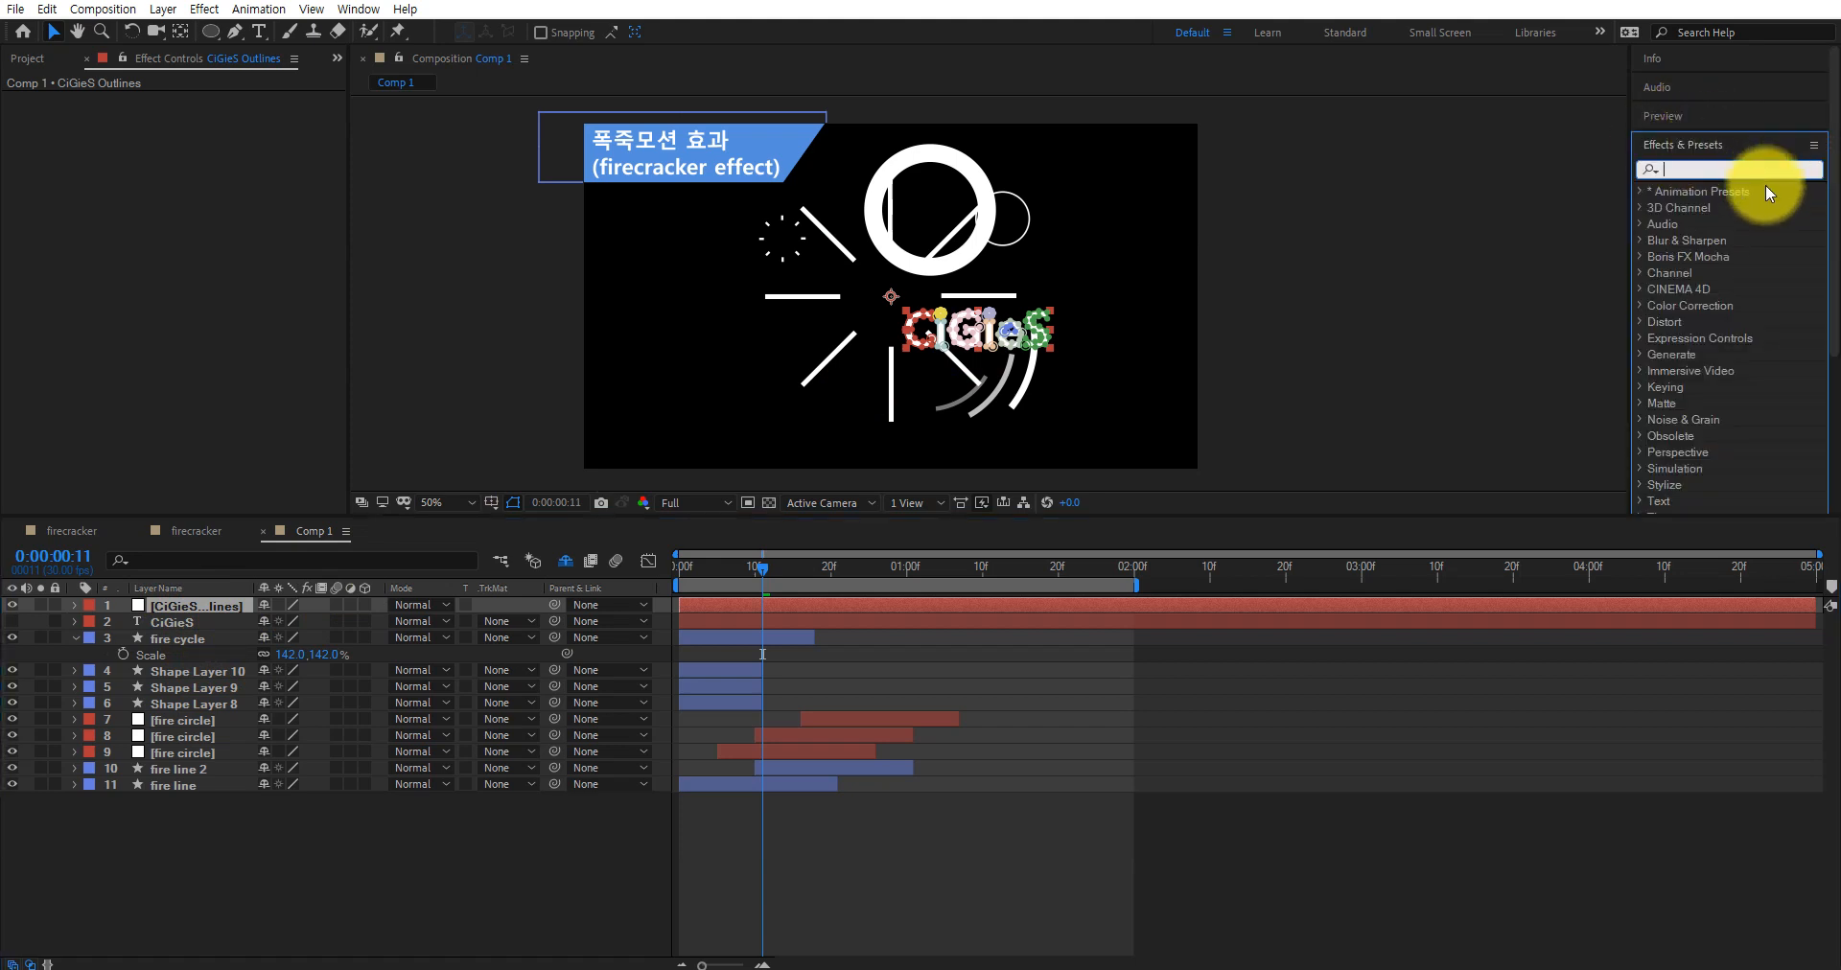
text(stroke)
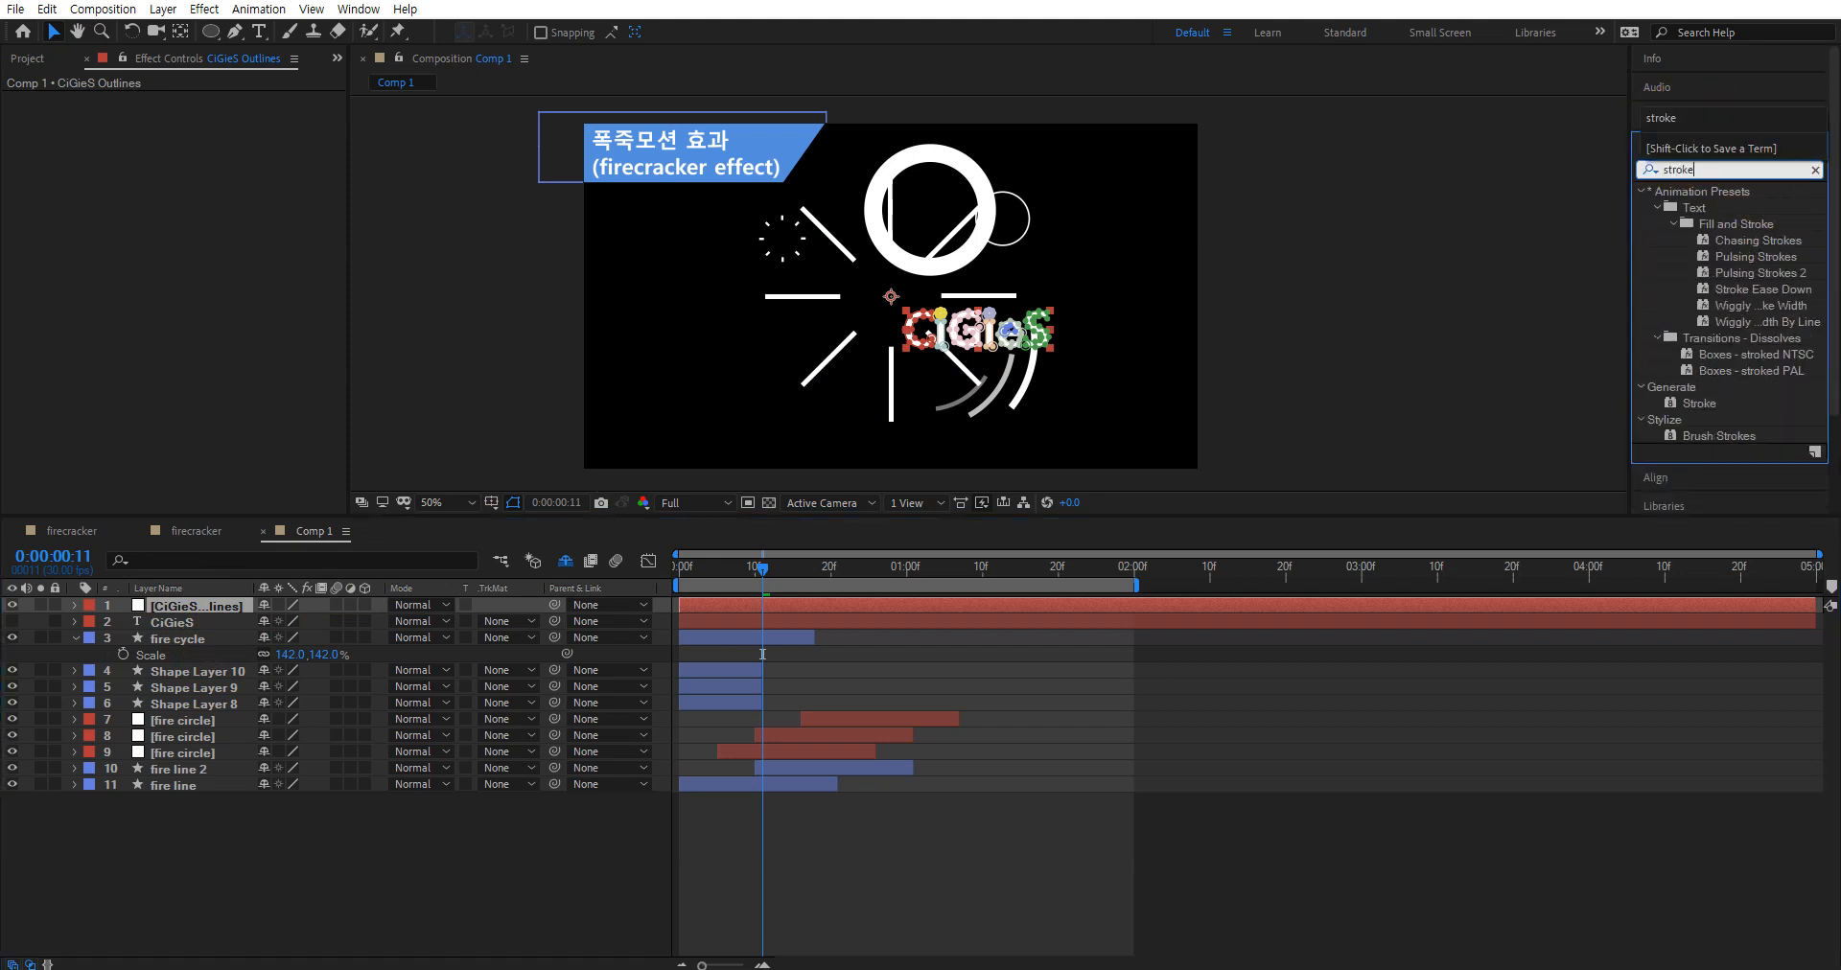
click(1714, 402)
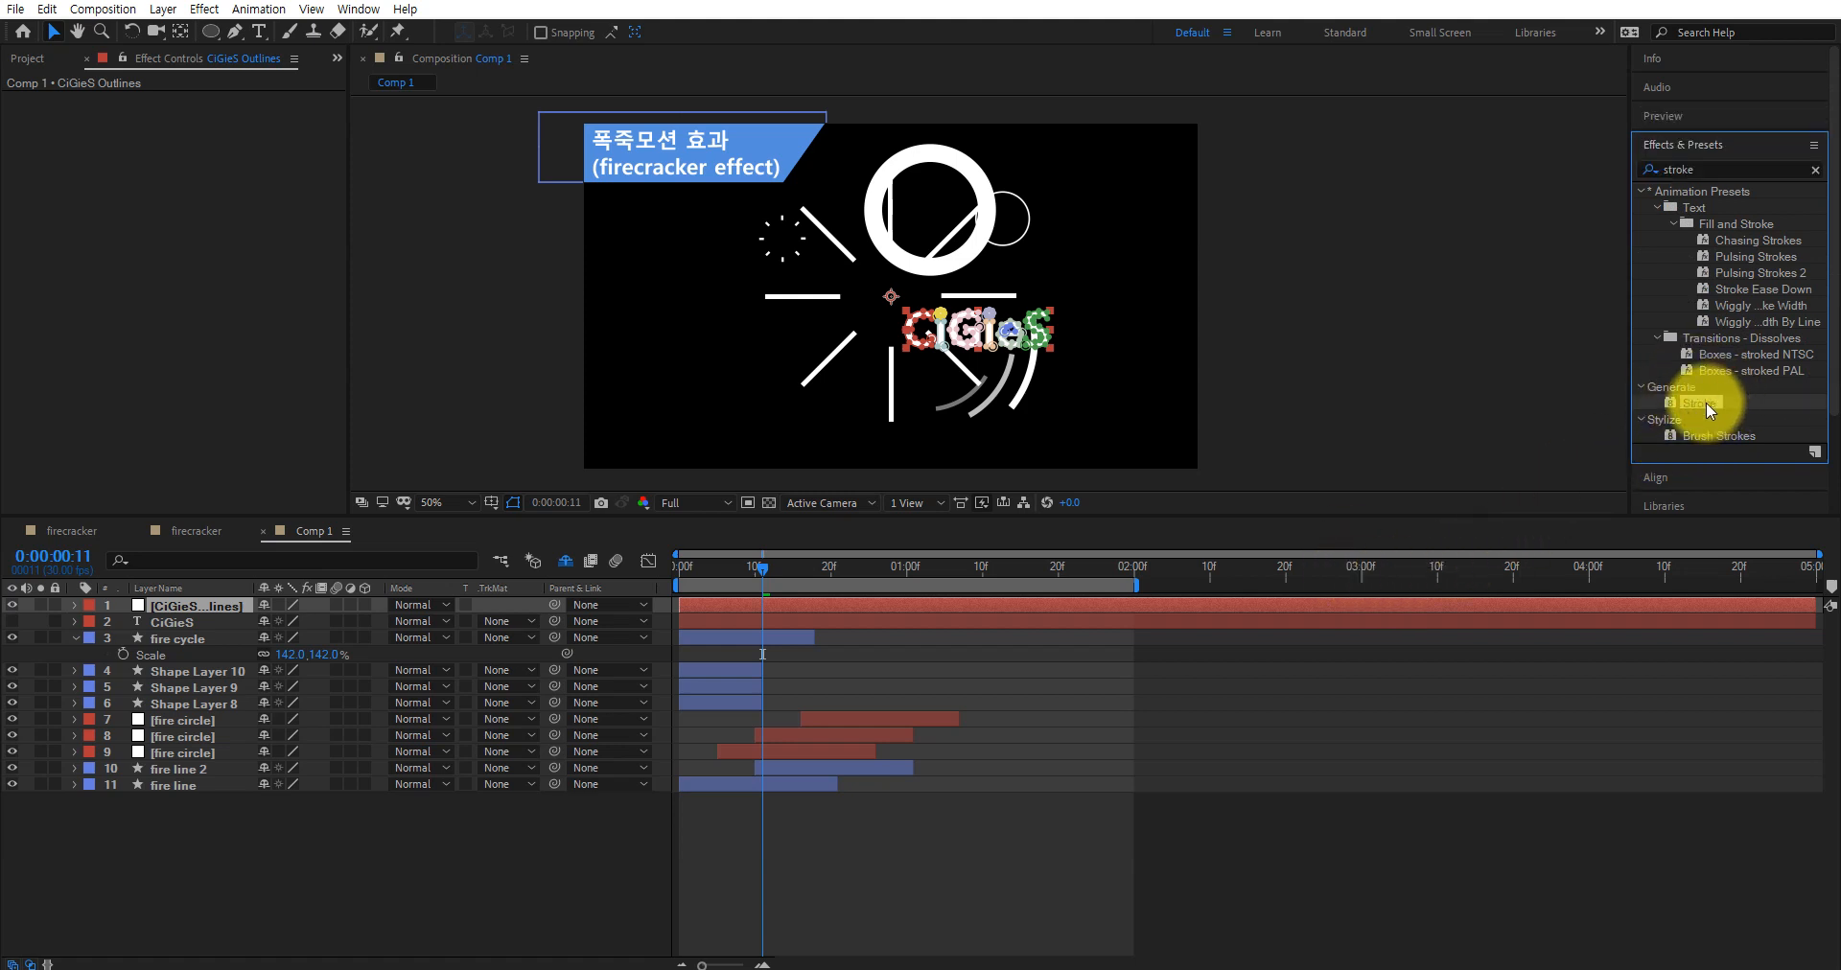
mouse_move(1705, 401)
mouse_down()
mouse_move(1563, 399)
mouse_move(271, 629)
mouse_move(177, 588)
mouse_move(181, 607)
mouse_up()
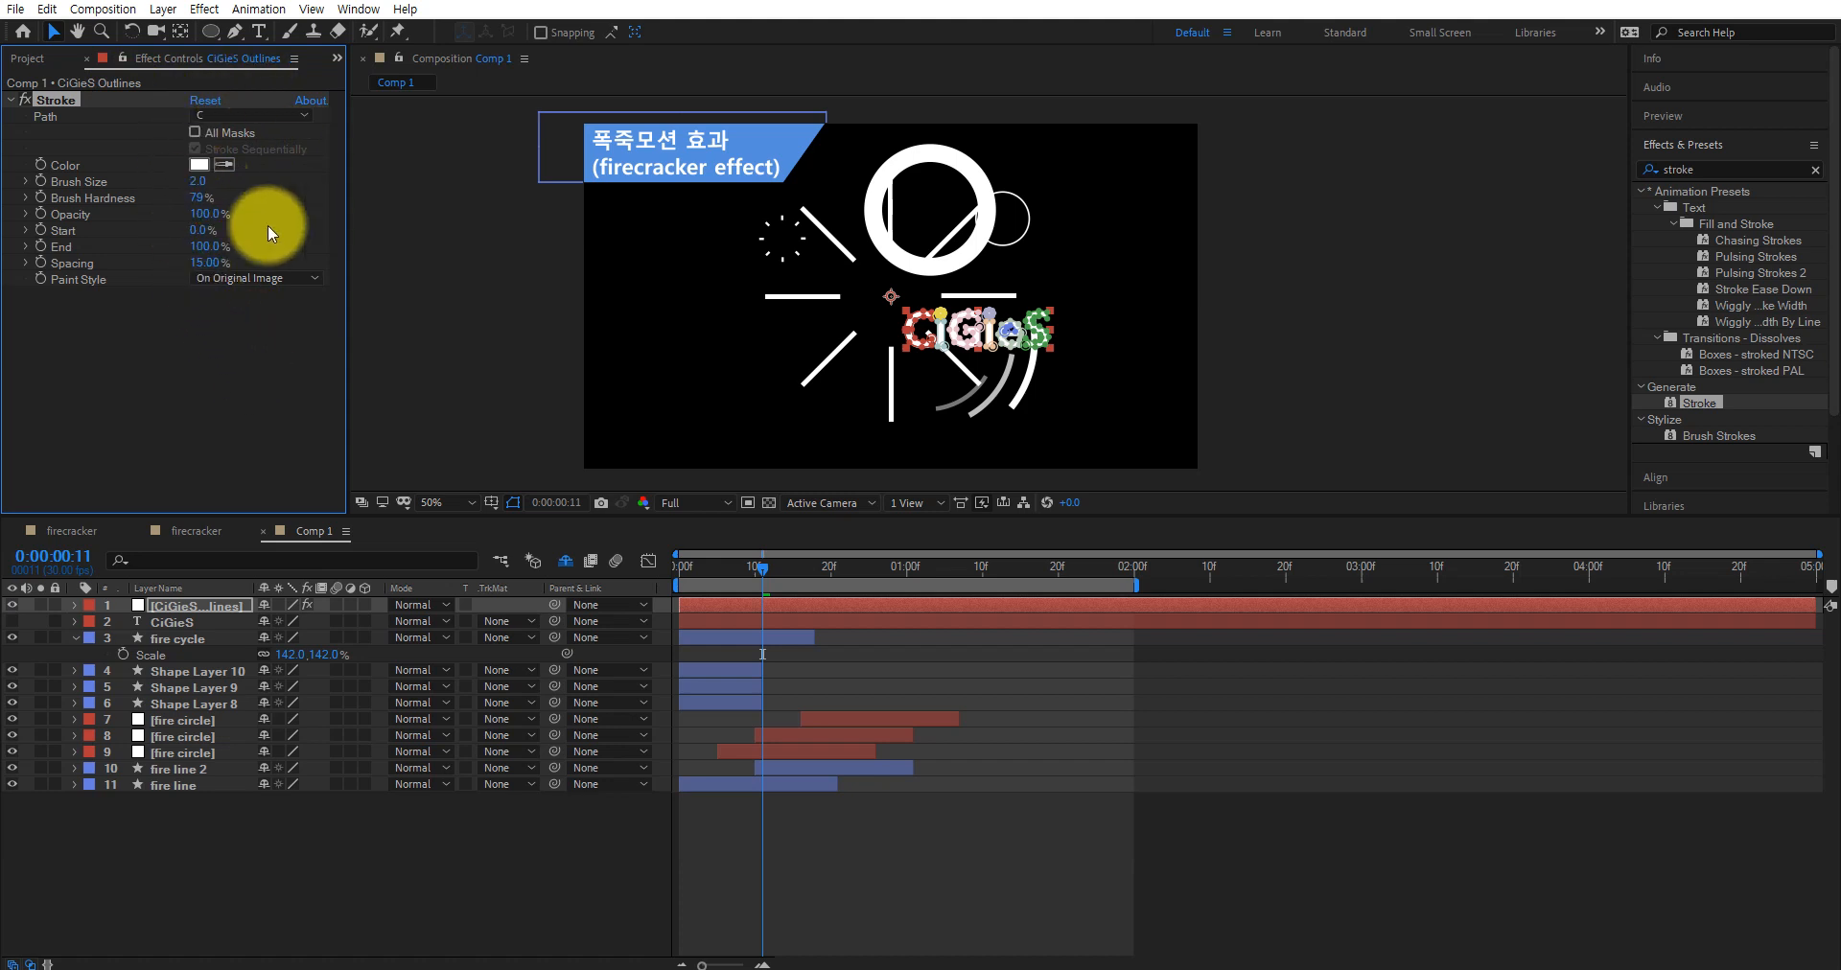
Set the Stroke effect on the CiGieS Outlines layer to use all masks instead of a single letter path
click(230, 113)
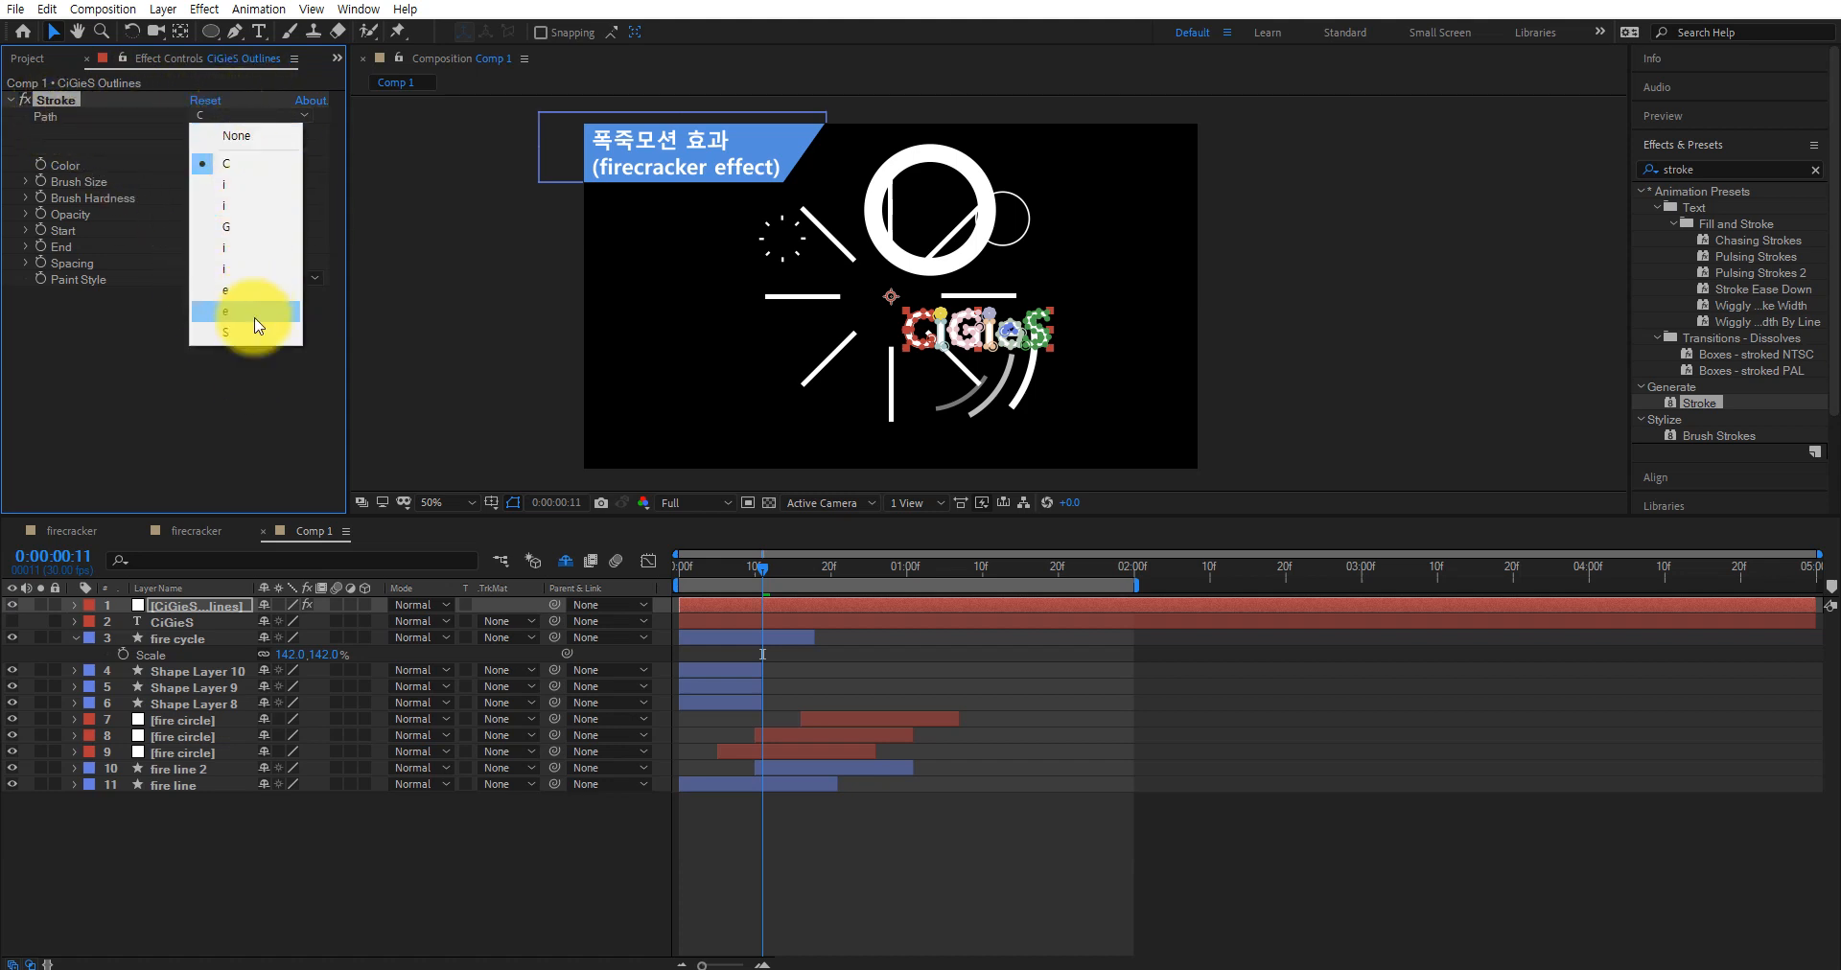
click(165, 113)
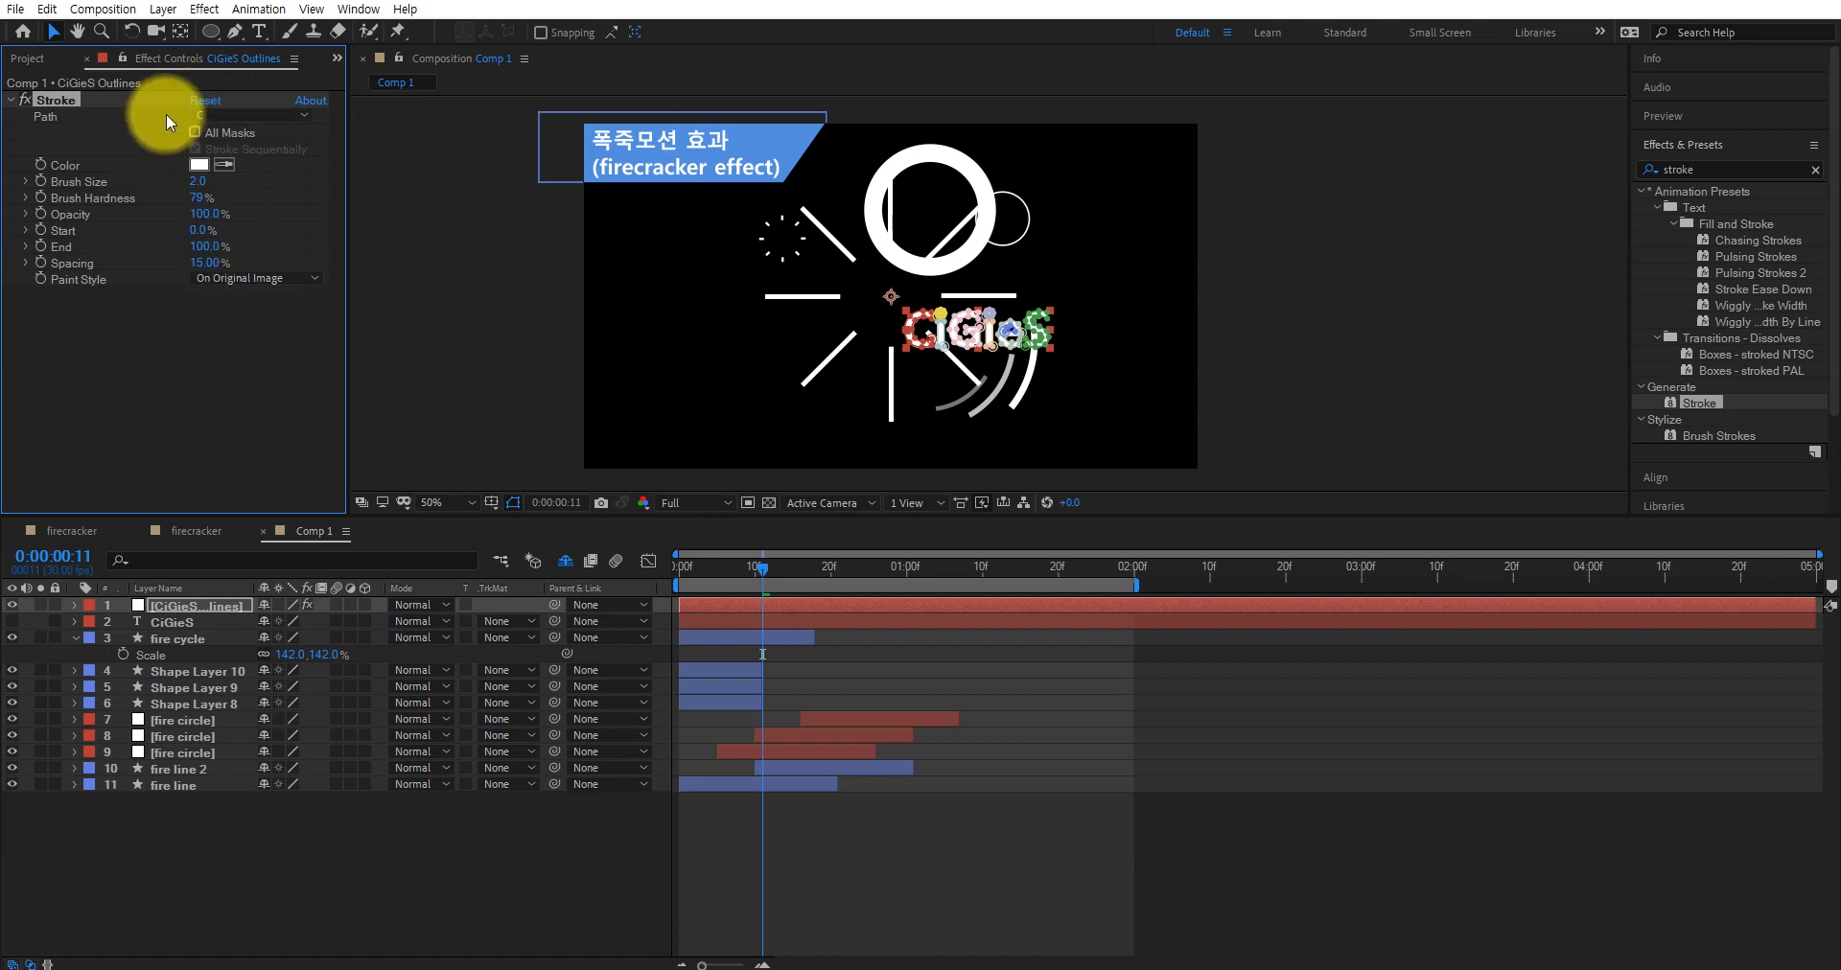
click(192, 131)
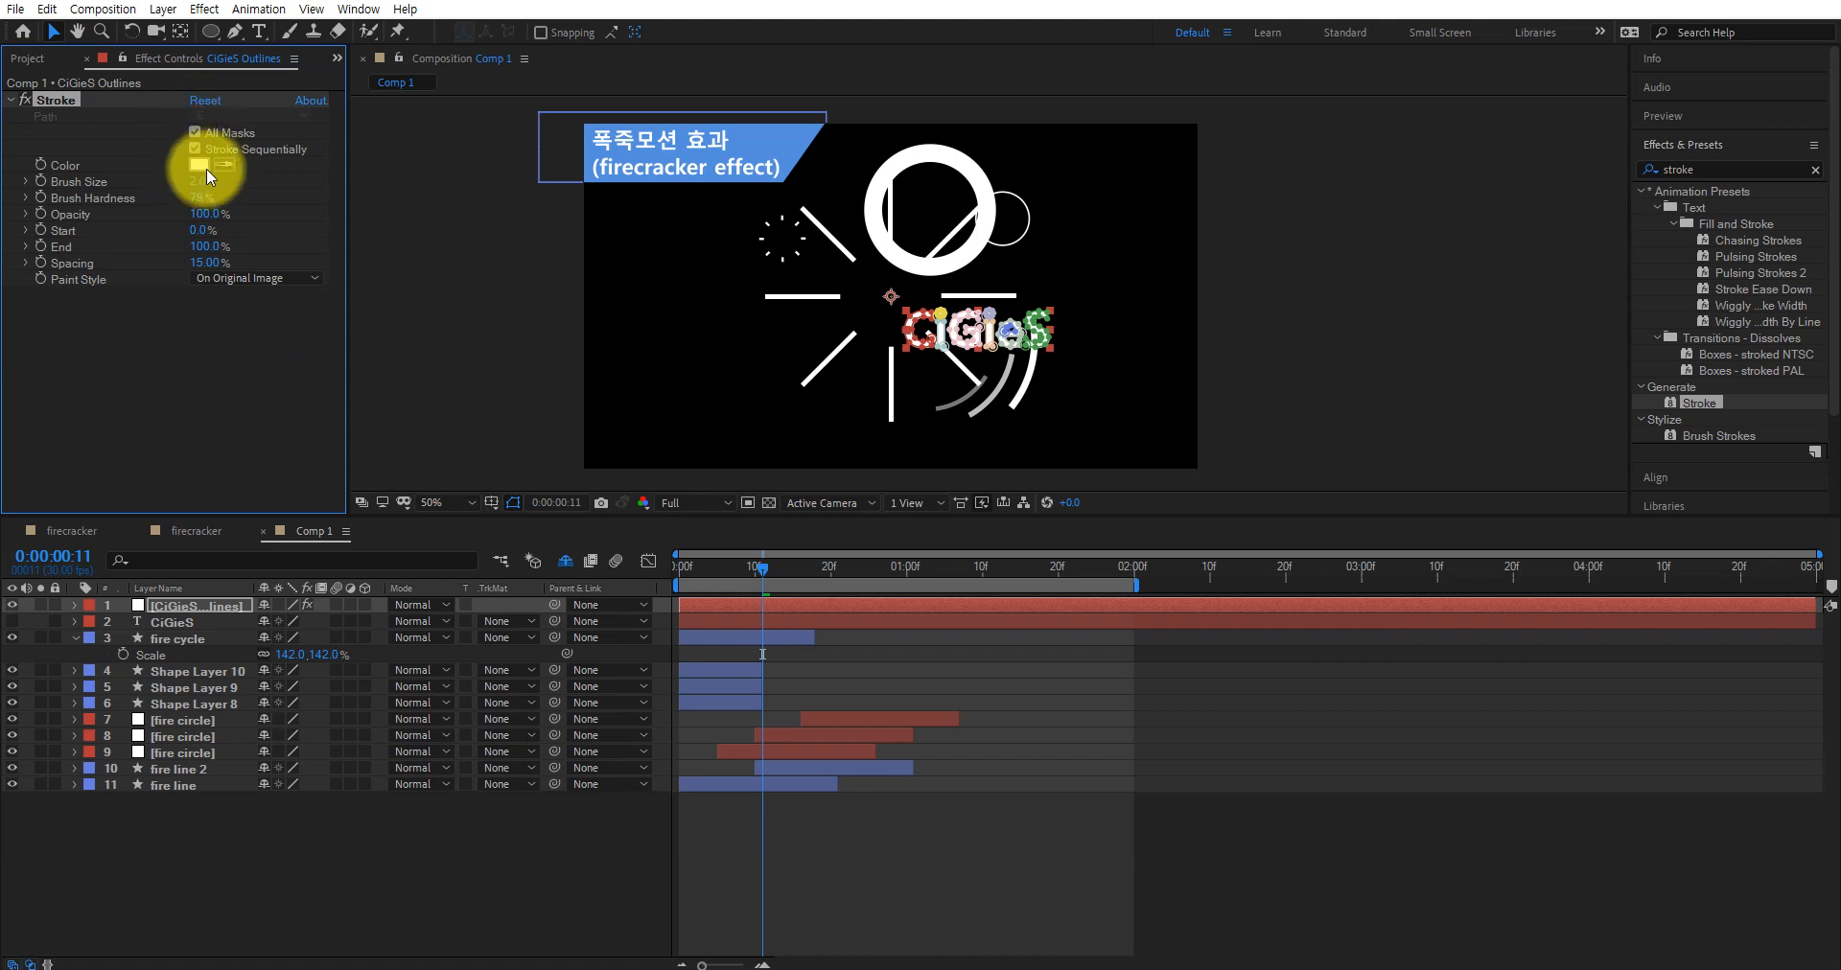
Set the Stroke effect's paint style on the CiGieS Outlines layer to On Transparent
click(1325, 361)
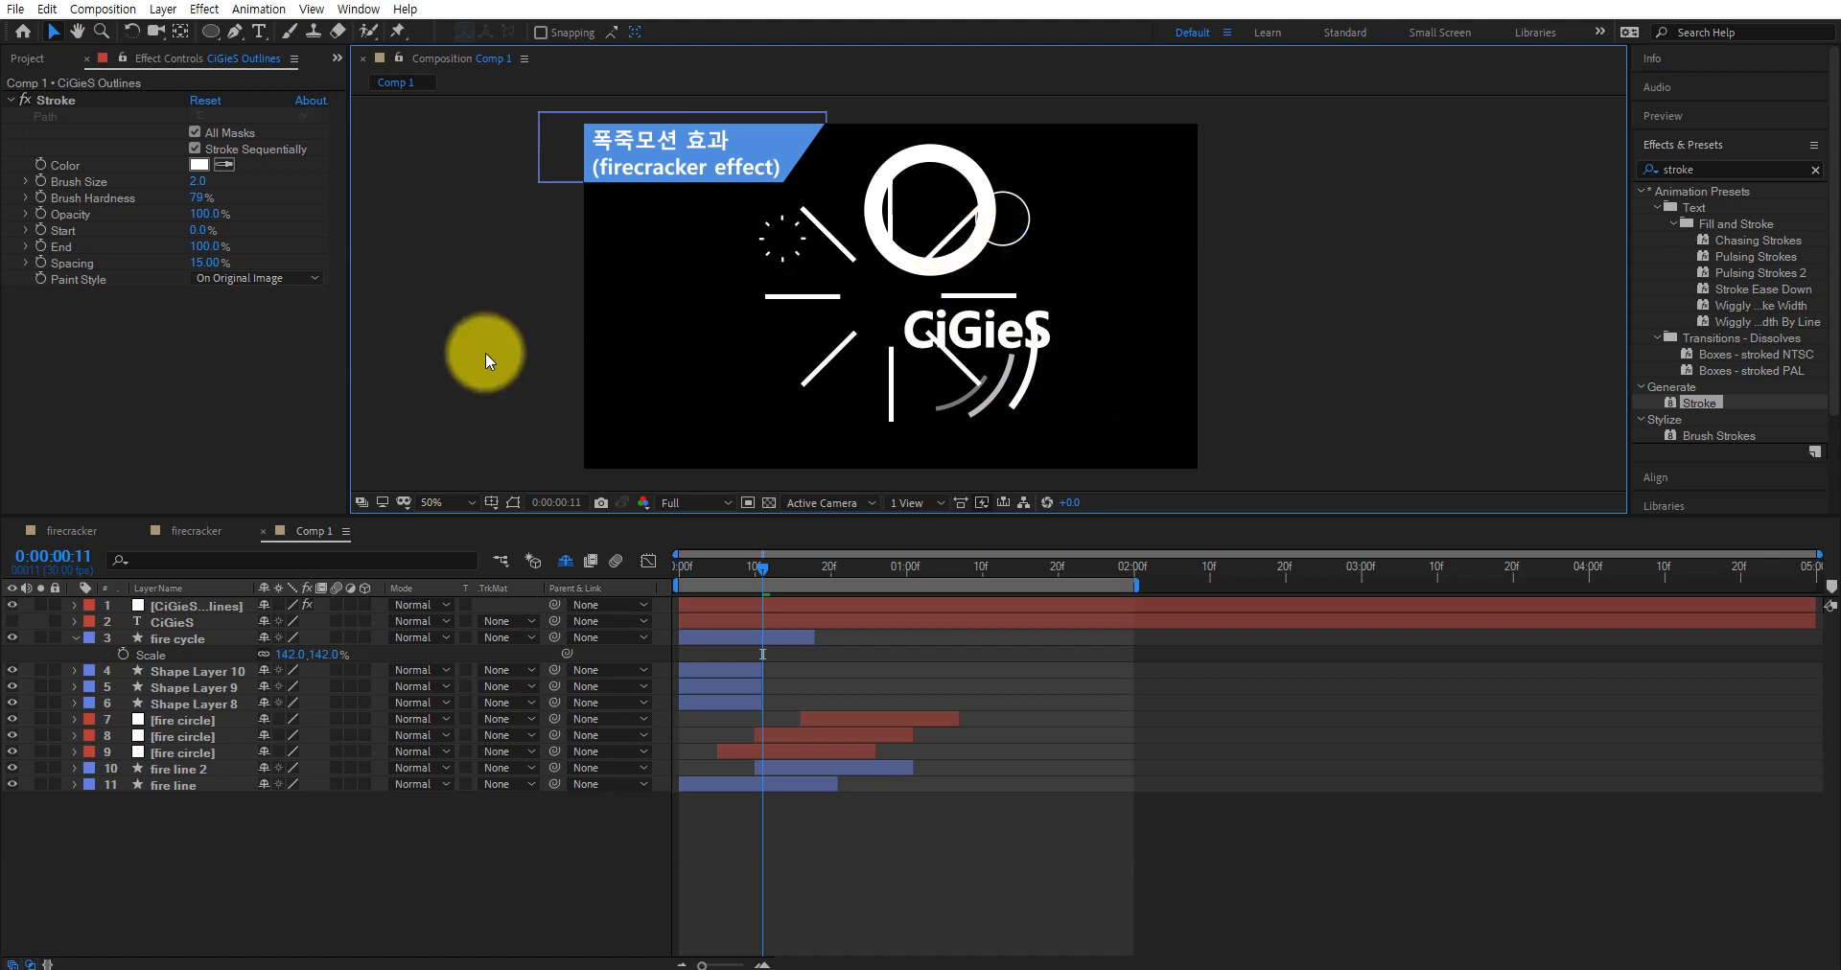
click(75, 278)
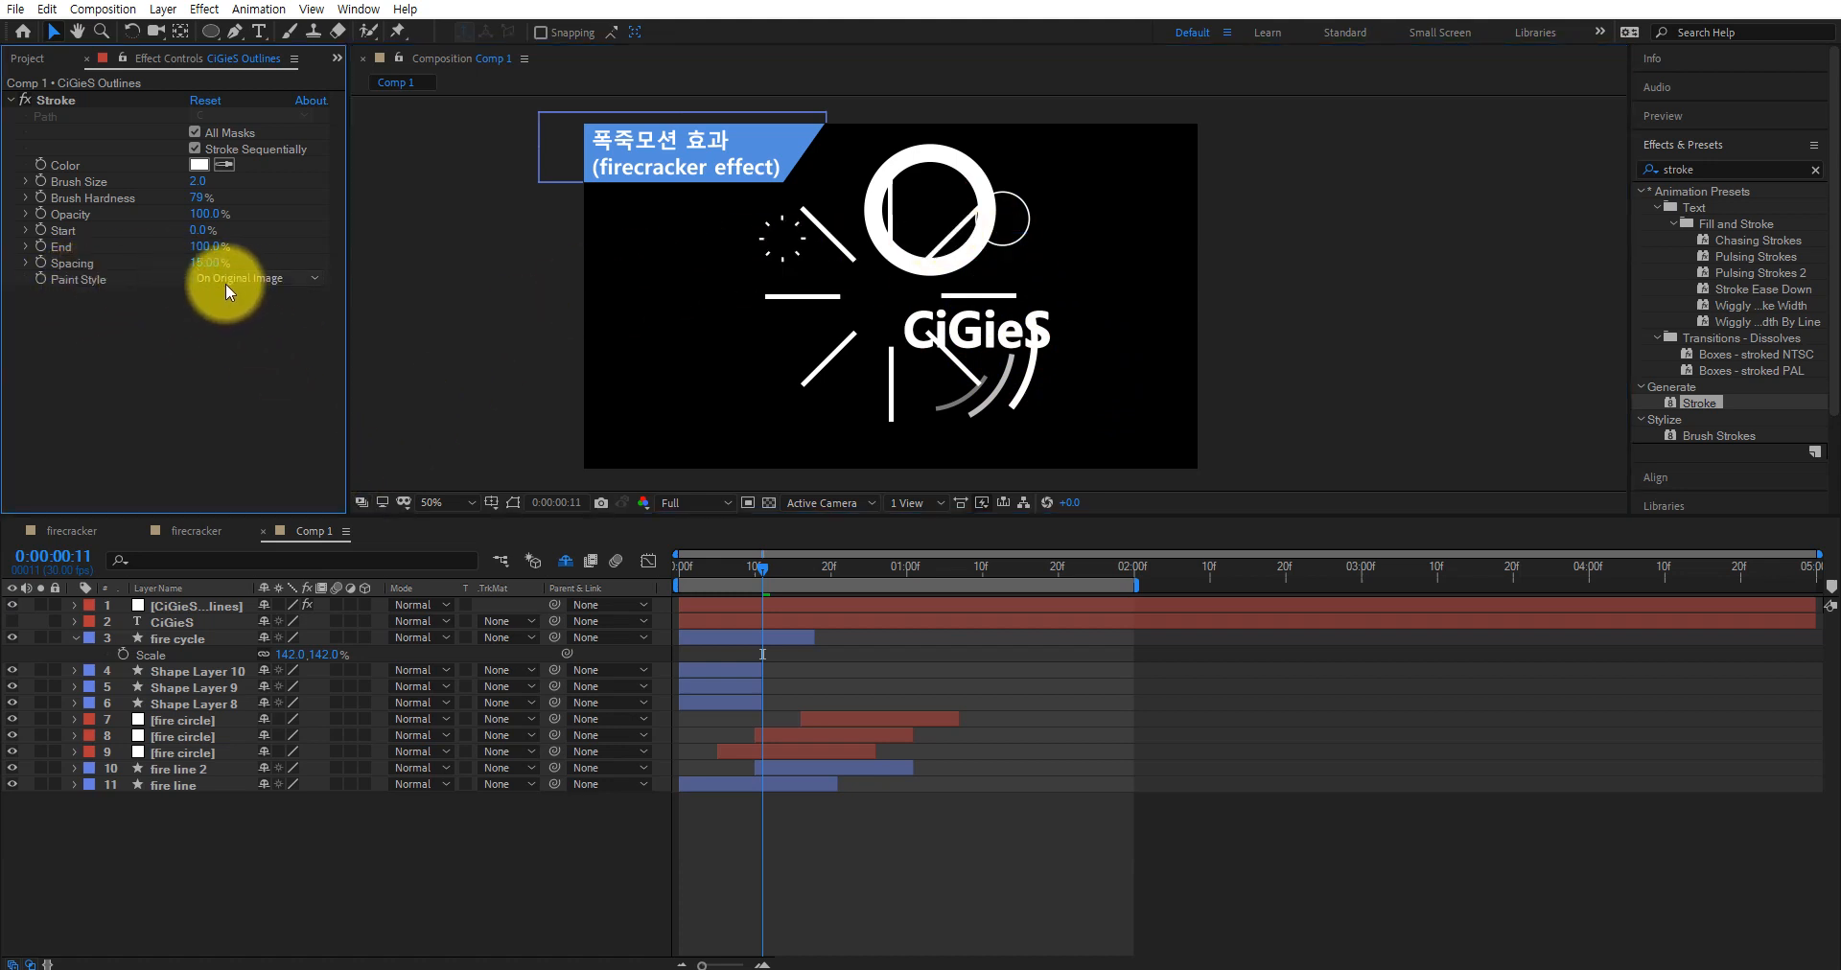
click(261, 278)
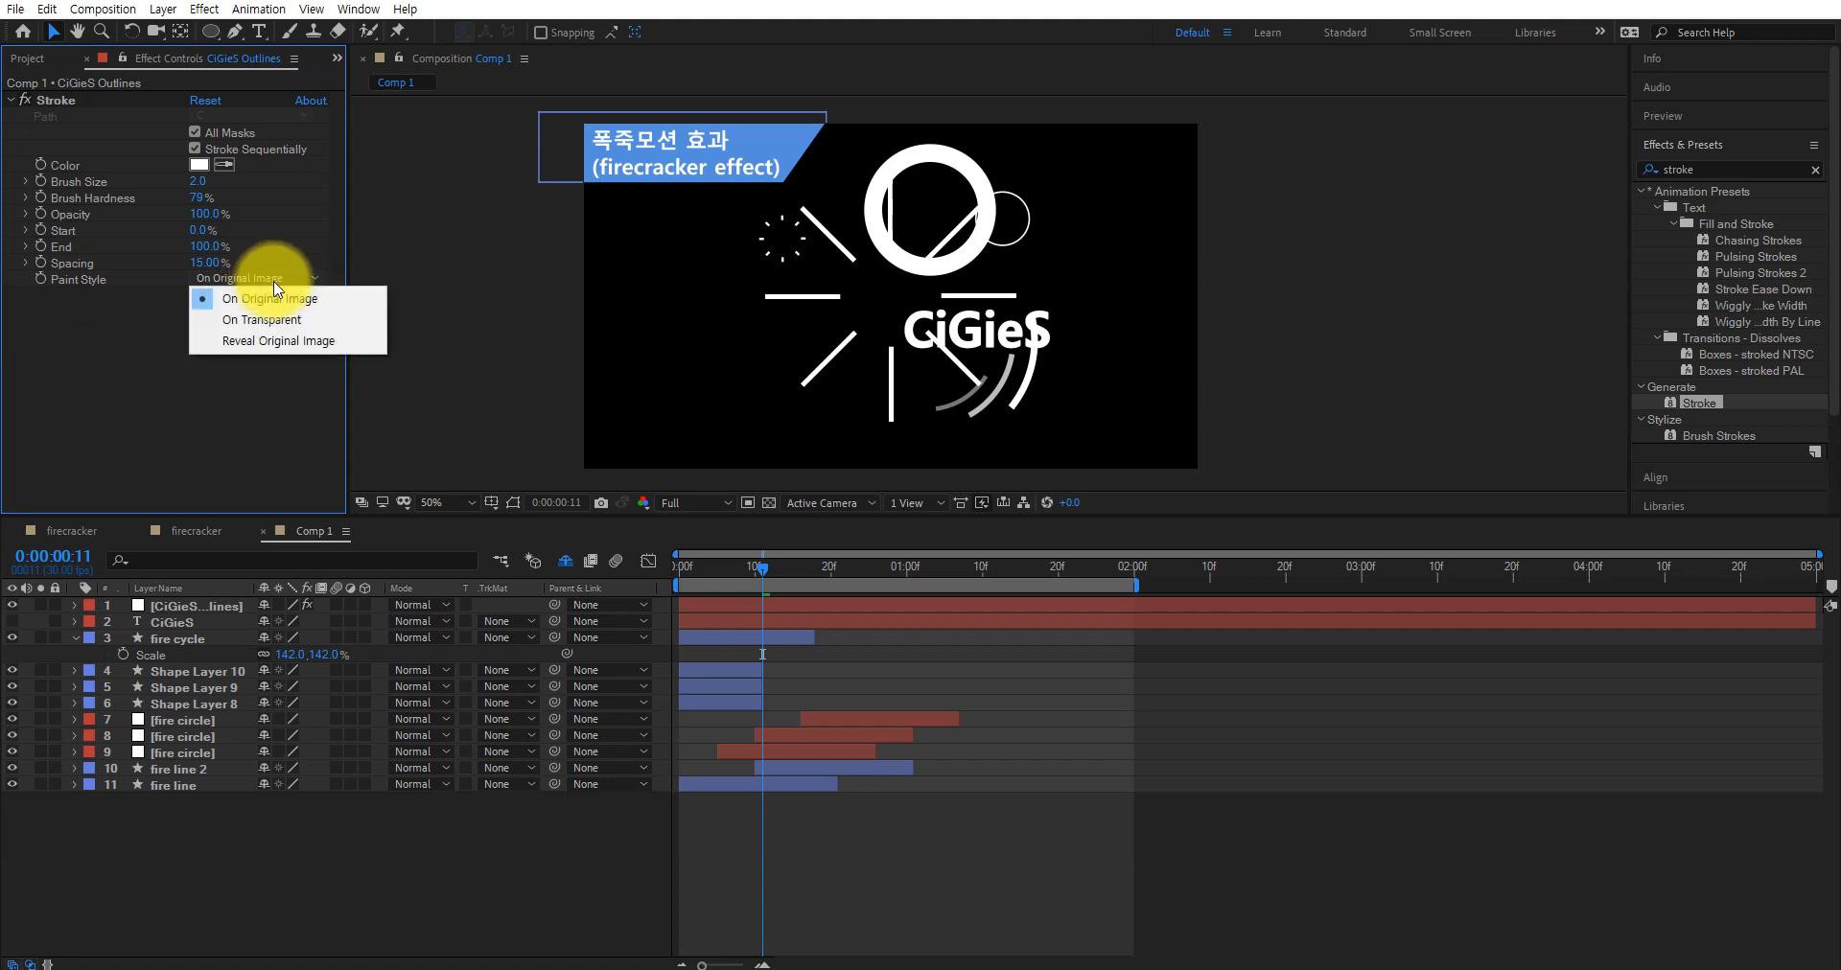
click(316, 322)
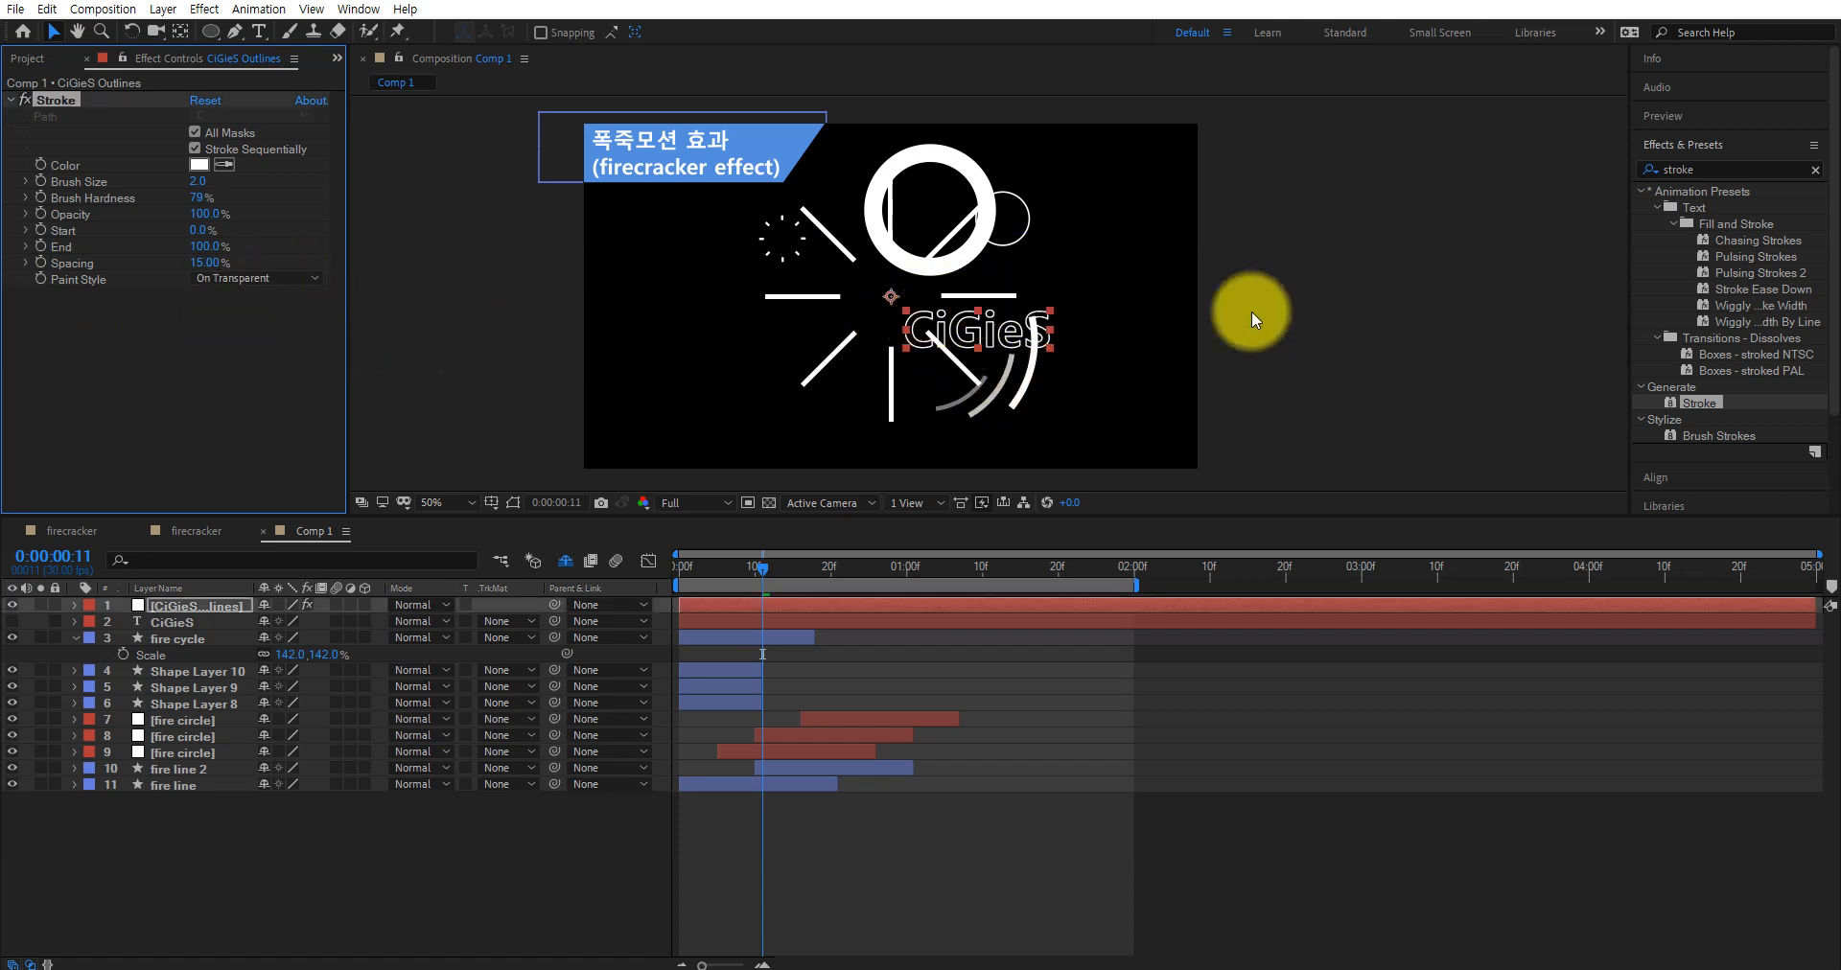
click(1283, 358)
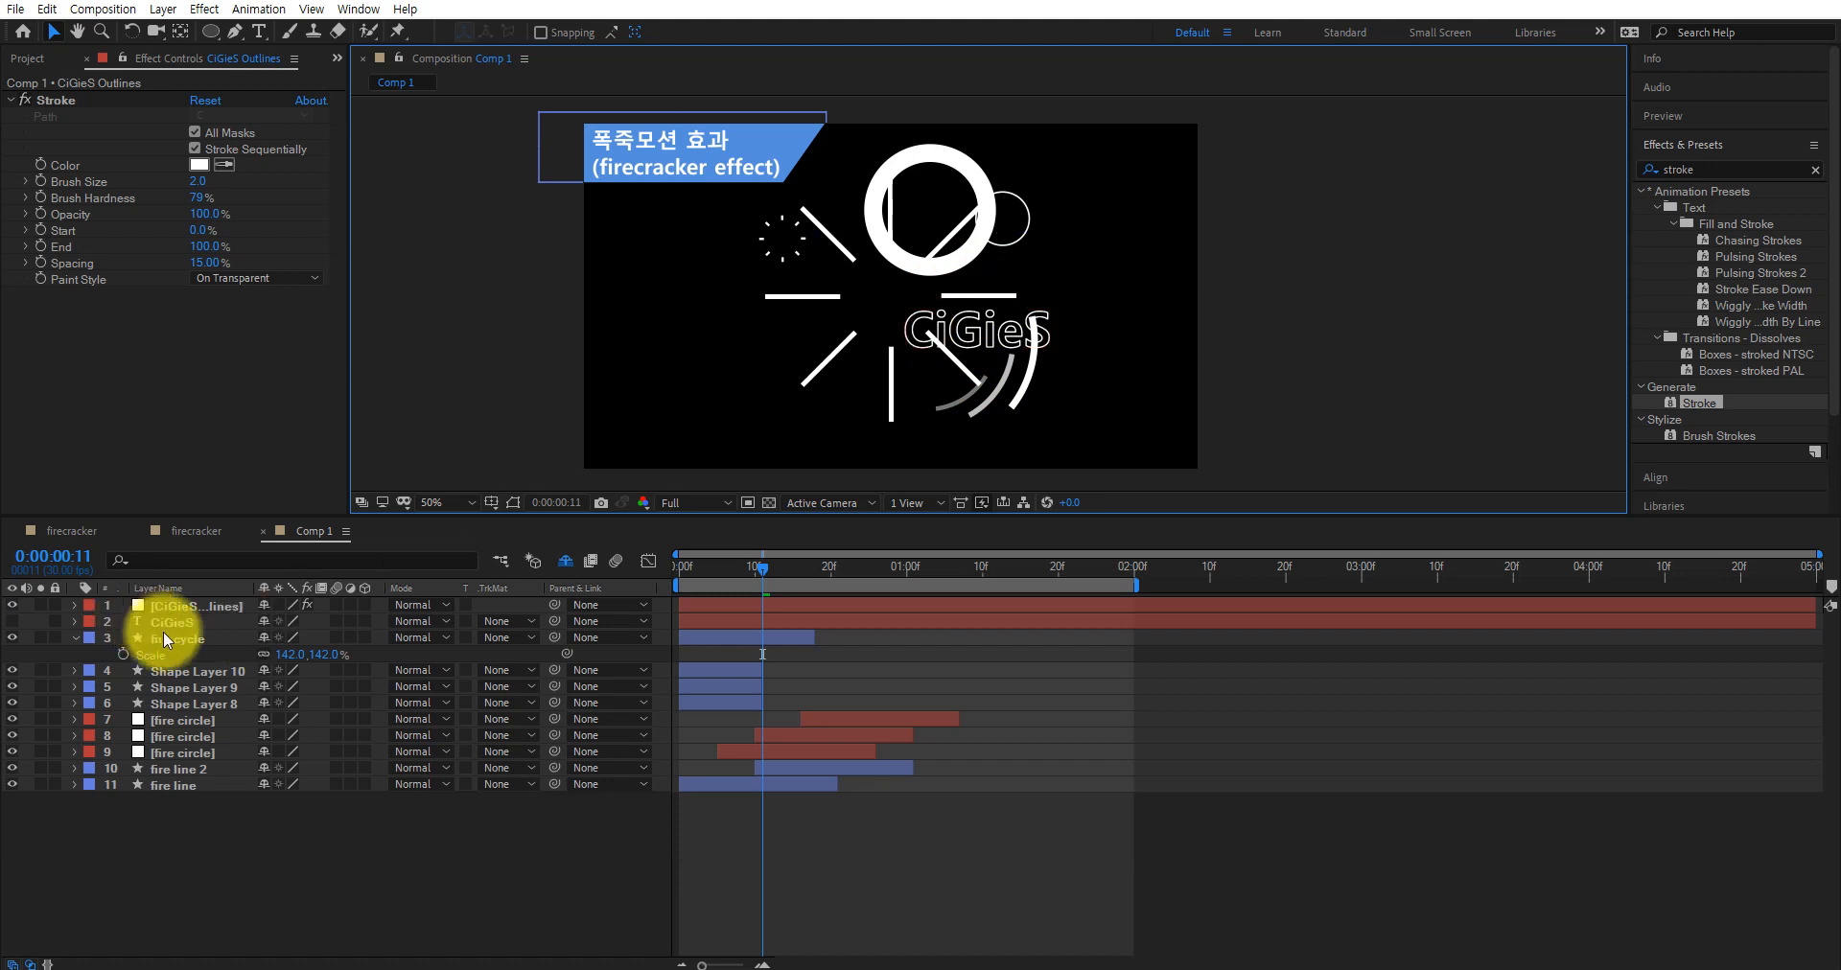
Animate the CiGieS Outlines Stroke's End from 0% at frame 0 to 100% at frame 10, and show its keyframes
drag(762, 568, 957, 583)
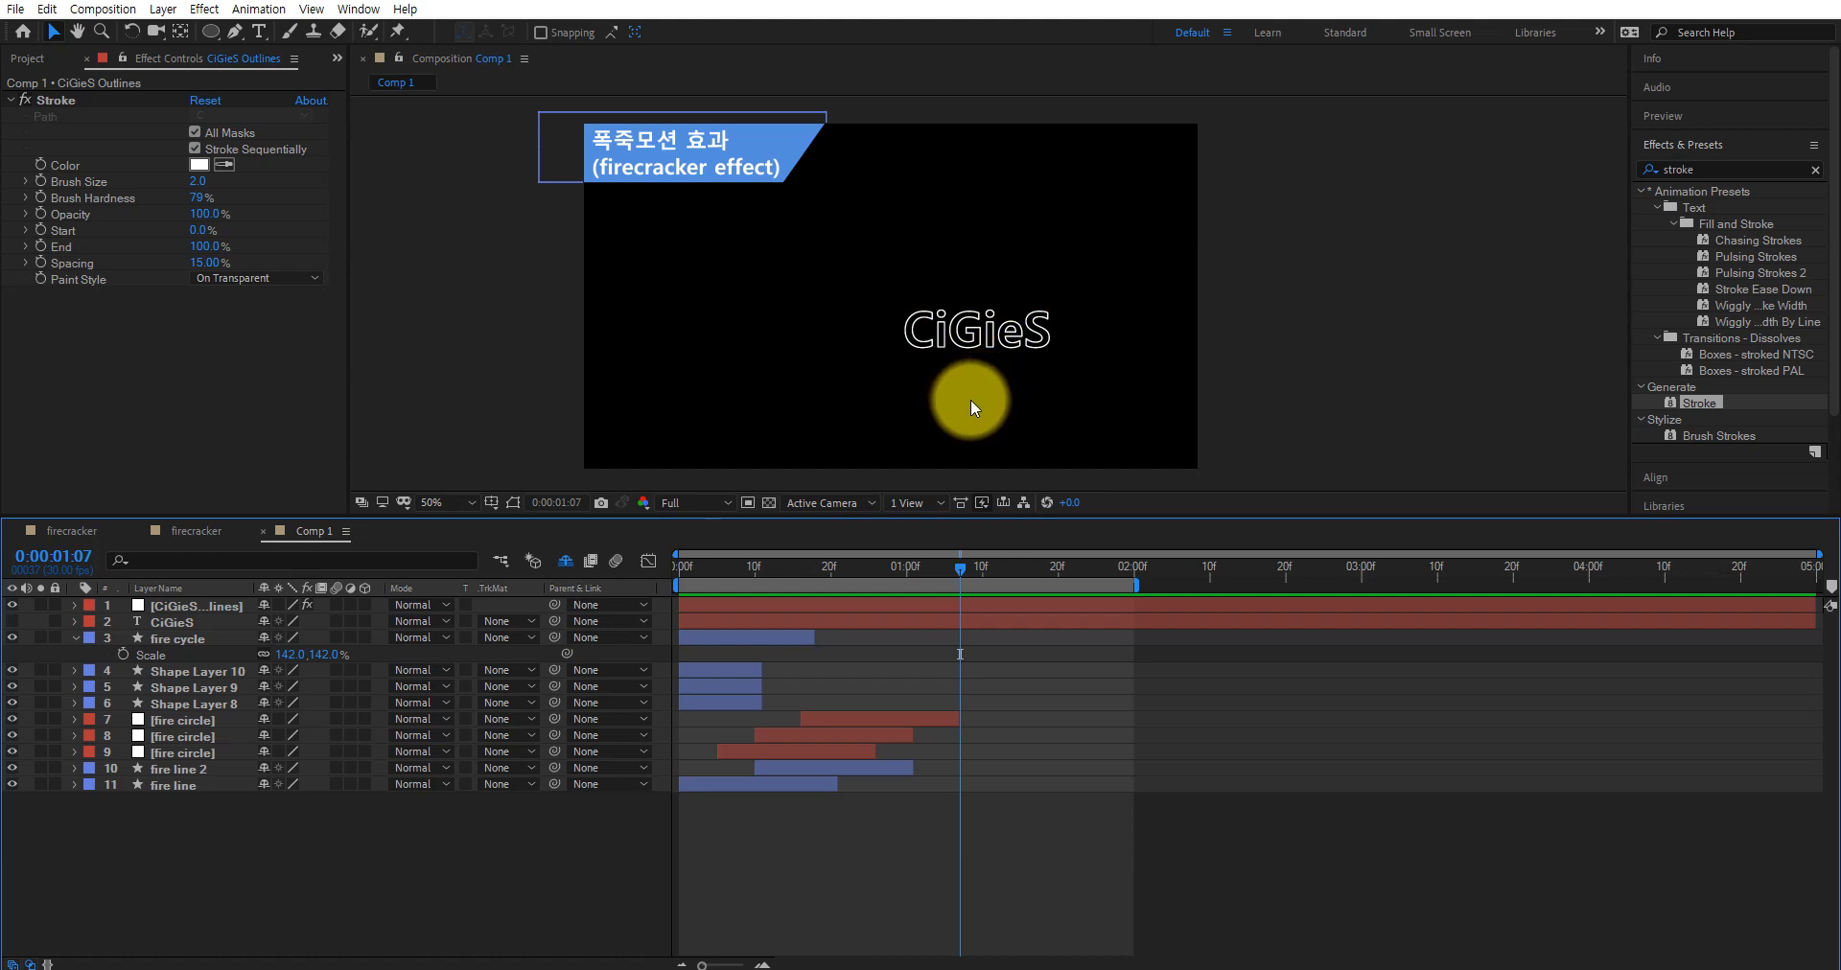
mouse_move(958, 567)
mouse_down()
mouse_move(647, 608)
mouse_move(836, 634)
mouse_move(691, 650)
mouse_move(669, 628)
mouse_up()
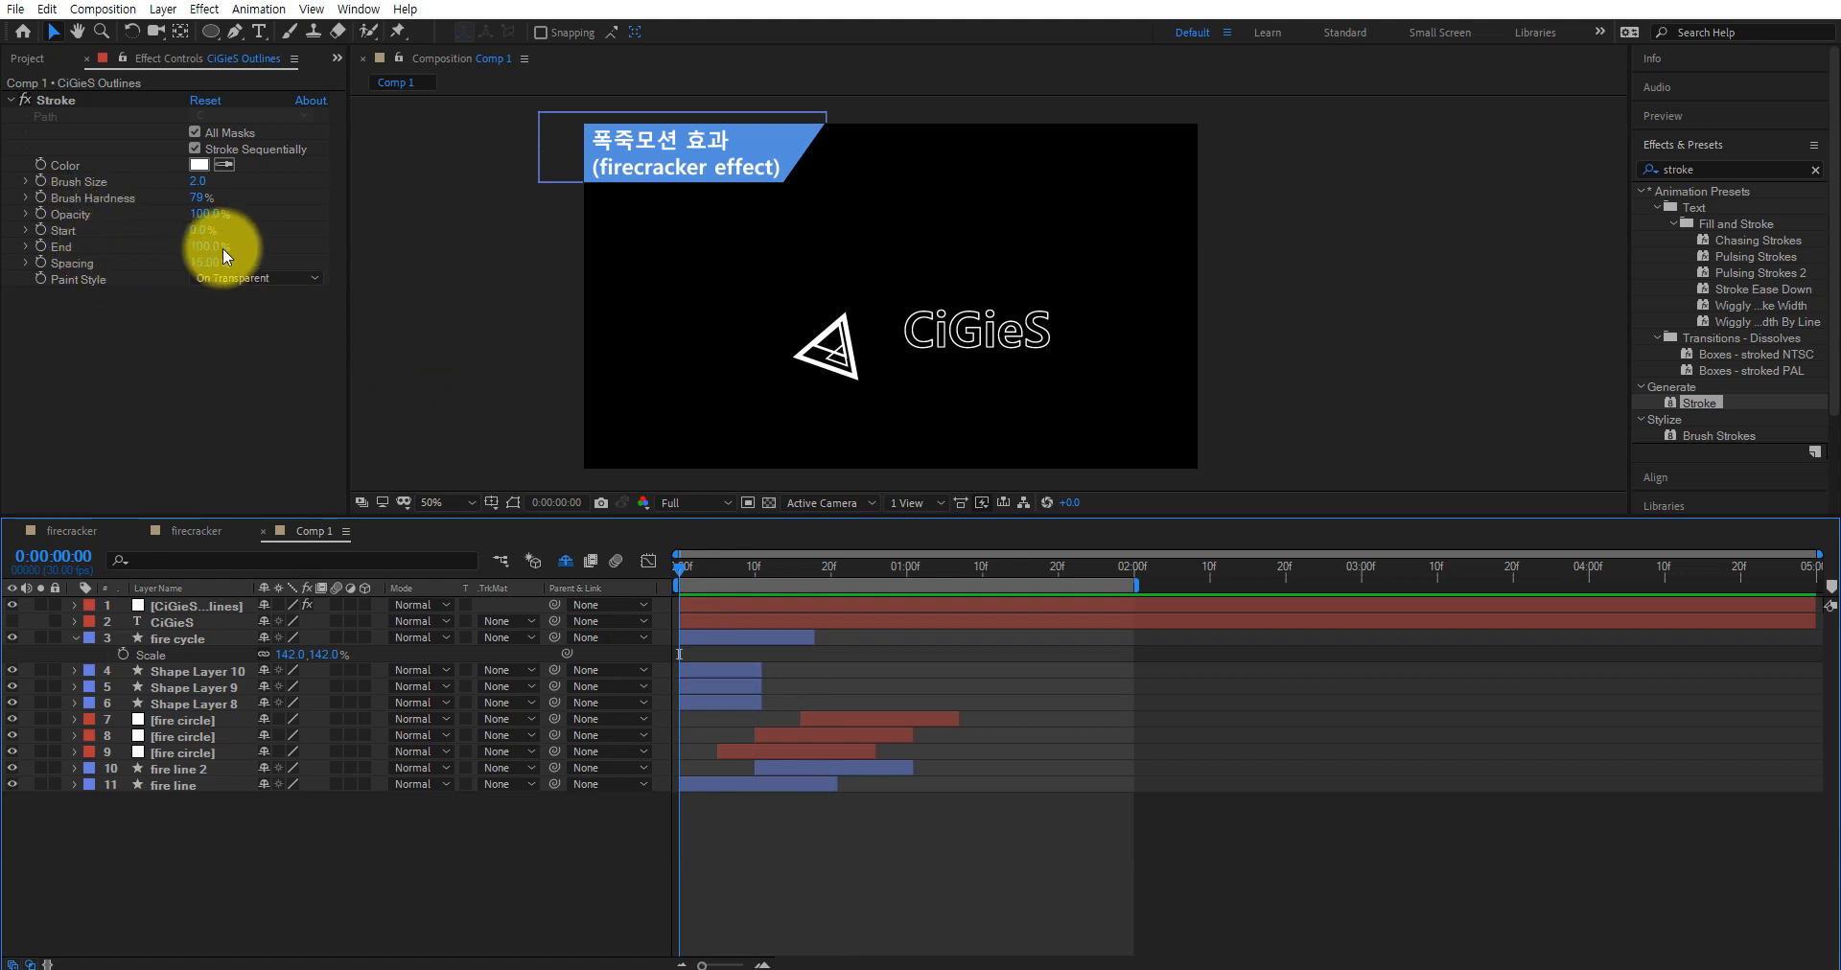
drag(194, 247, 92, 263)
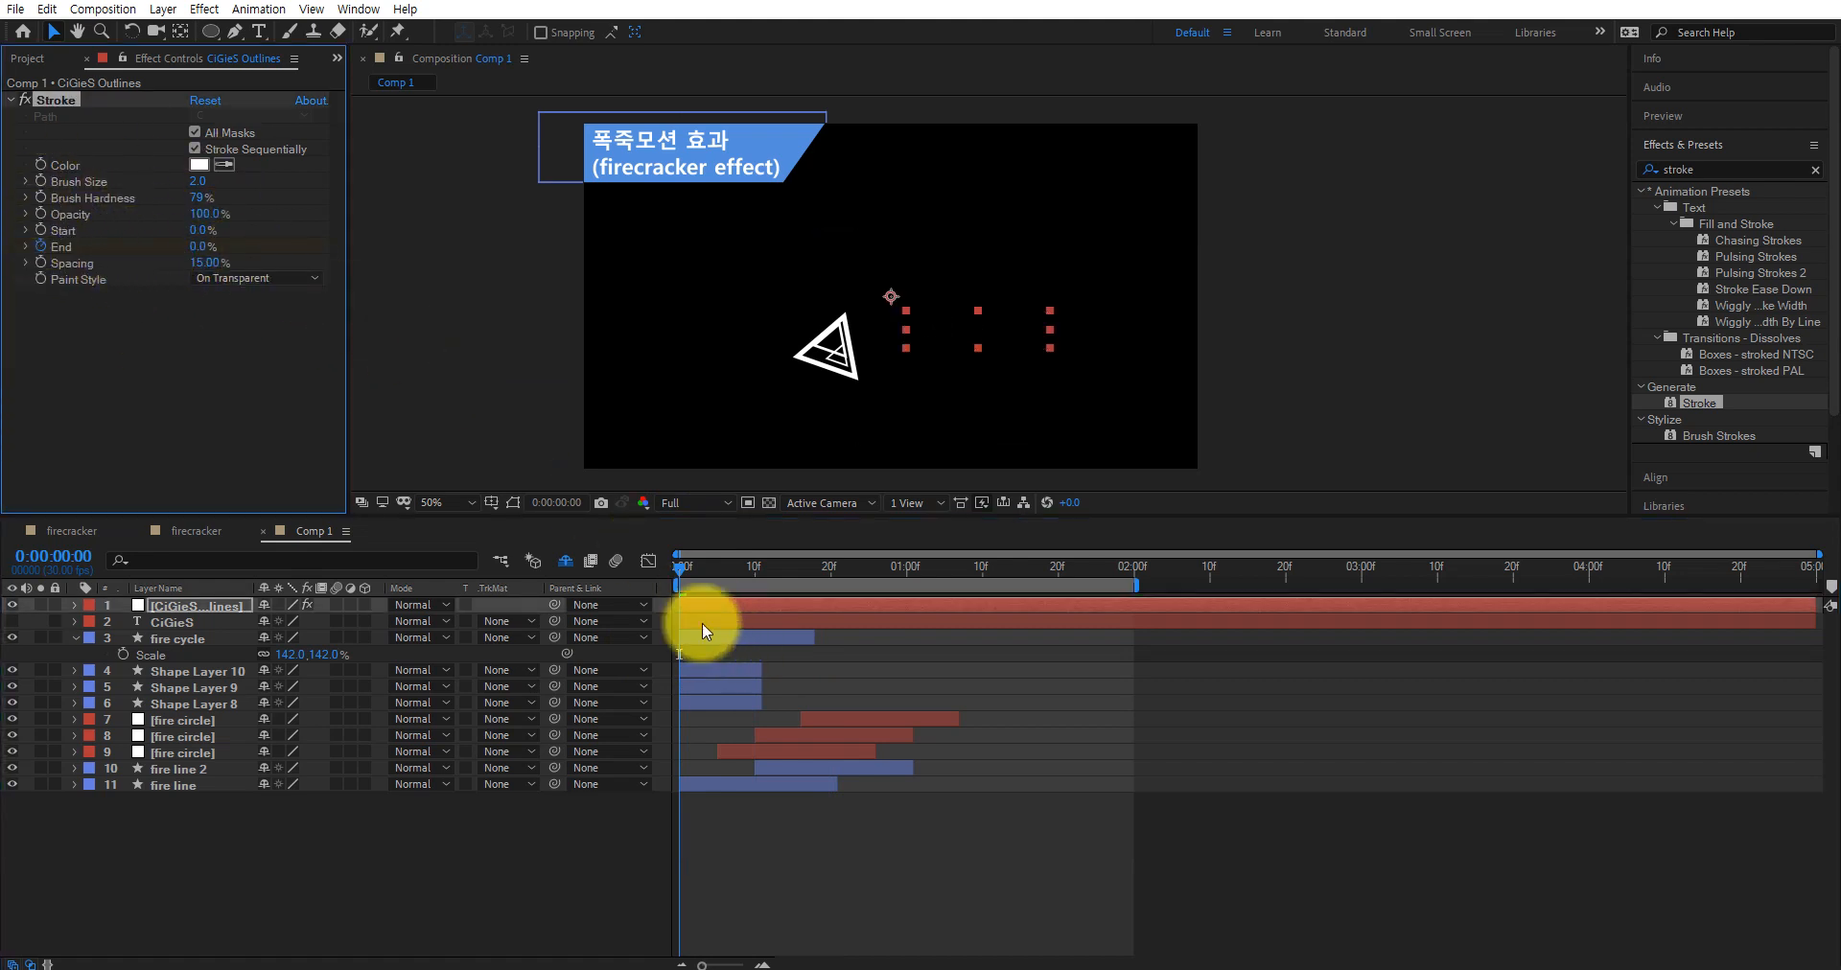
drag(682, 567, 757, 585)
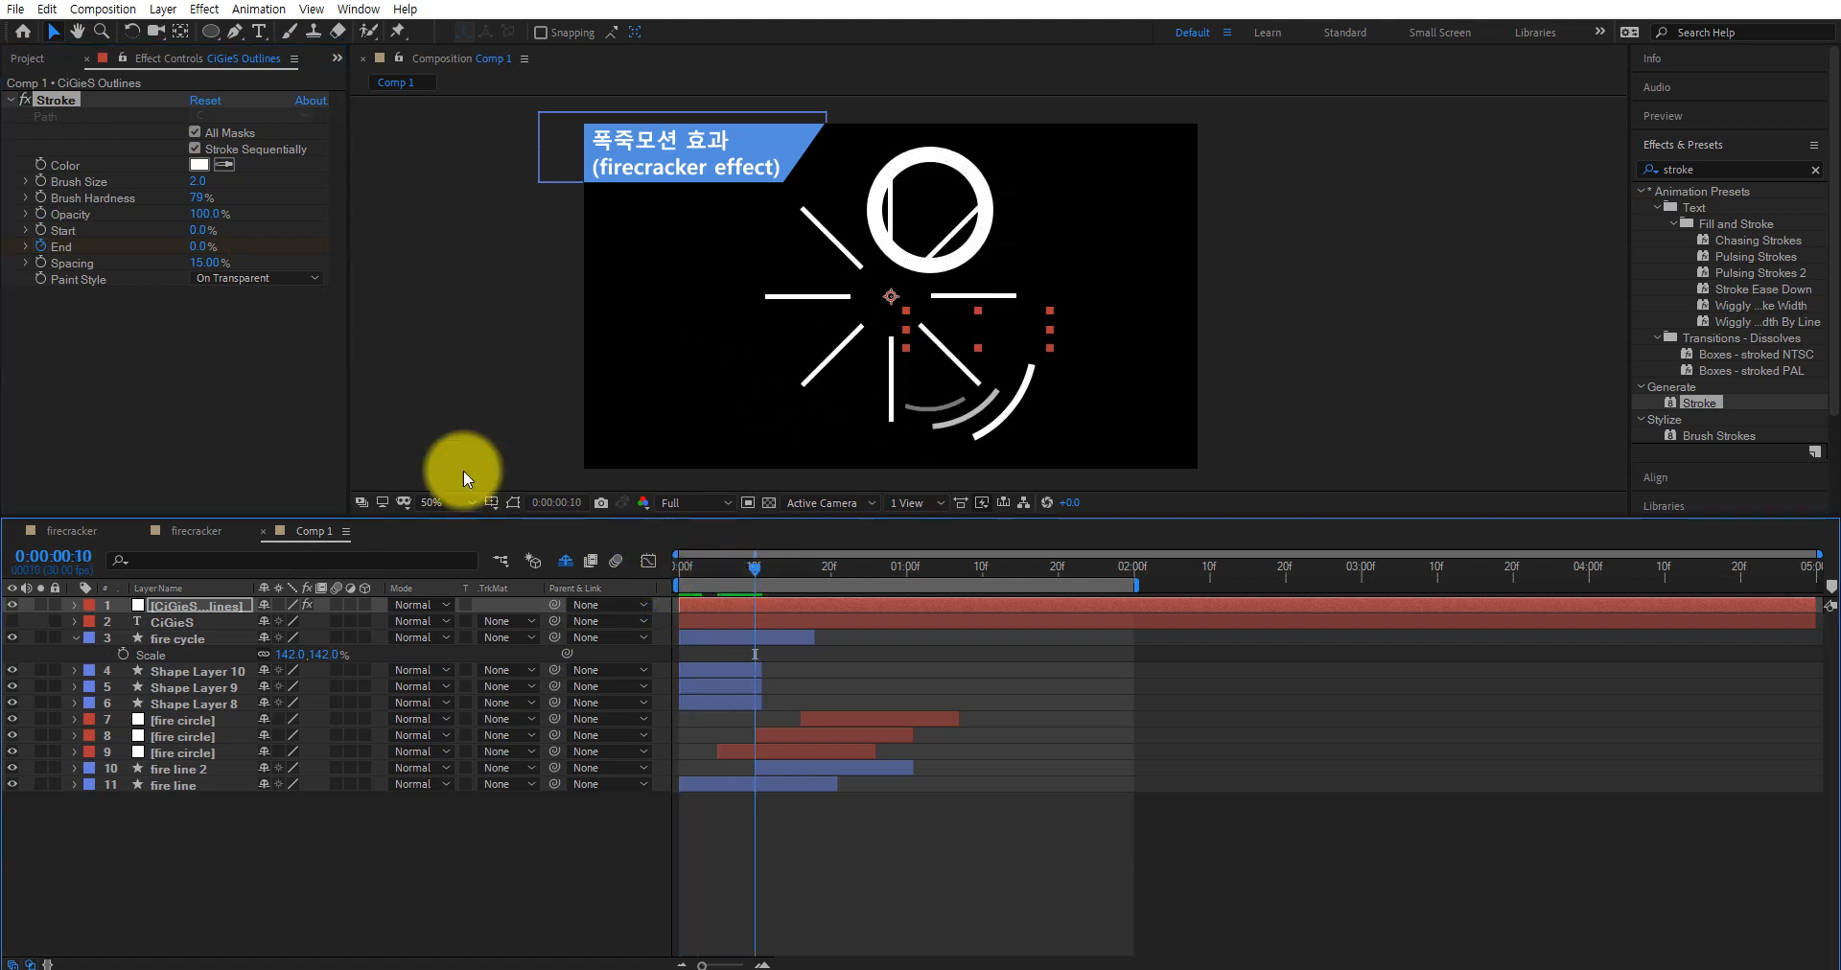
mouse_move(196, 248)
mouse_down()
mouse_move(423, 234)
mouse_move(491, 279)
mouse_up()
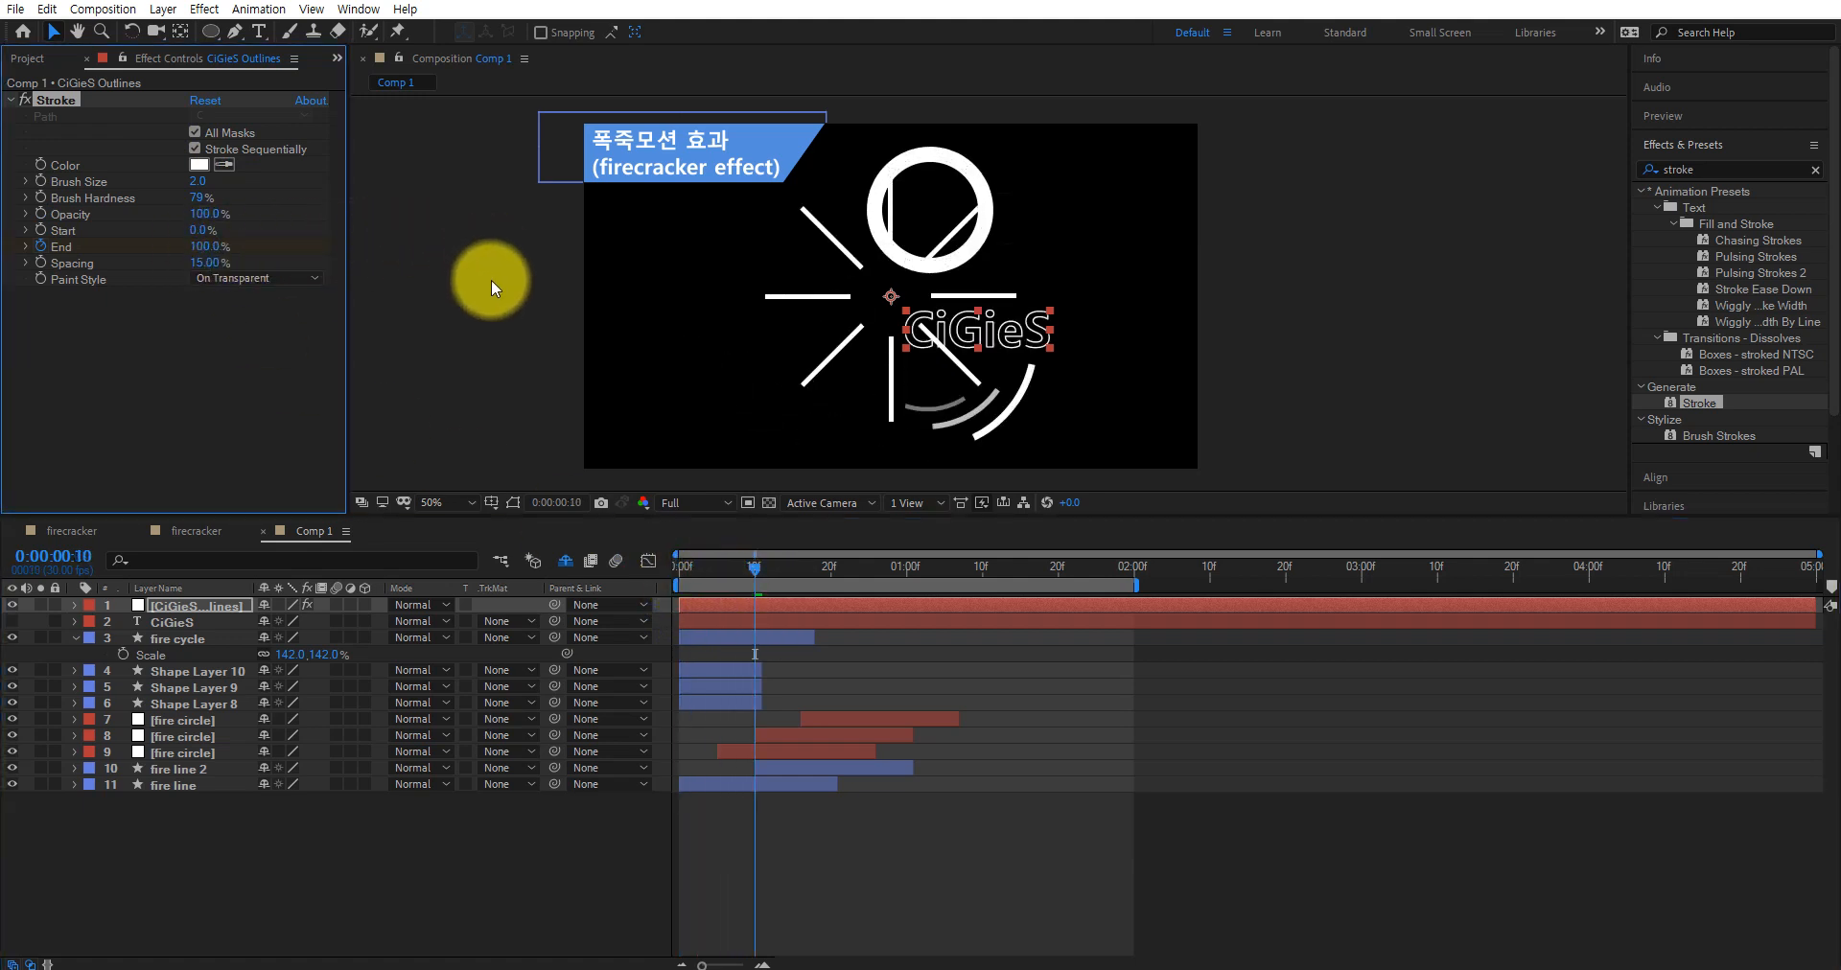
click(200, 606)
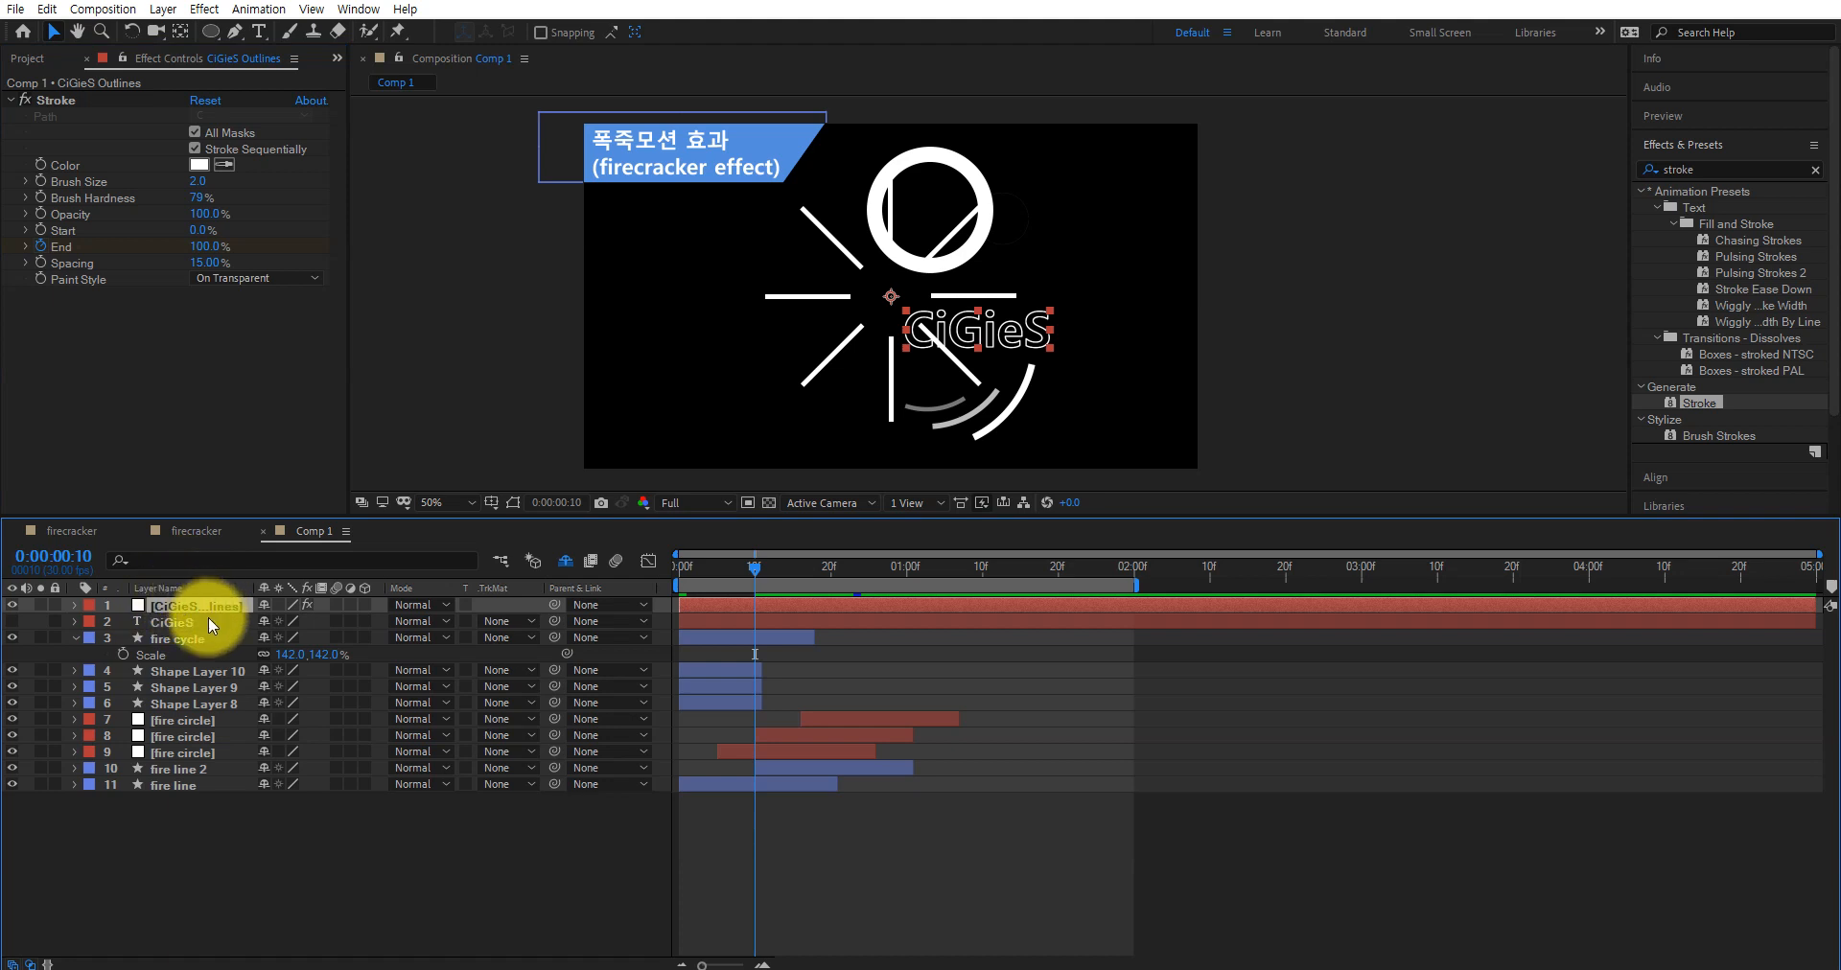
key(u)
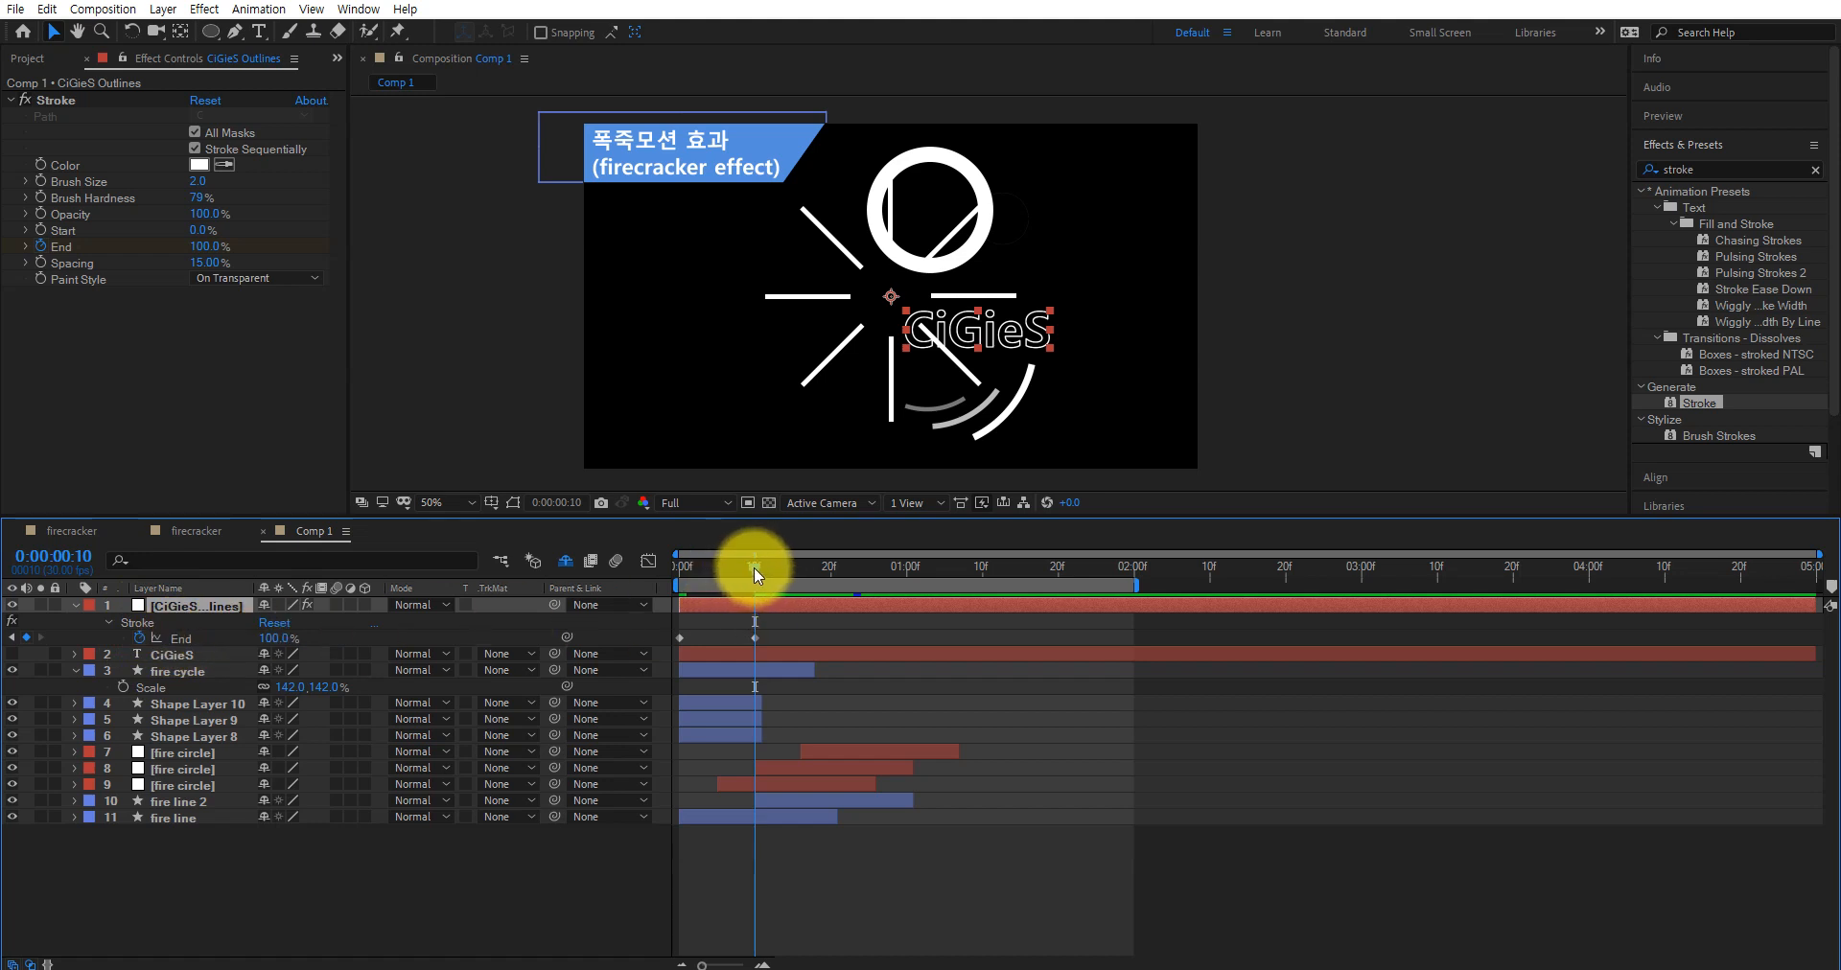
Turn off Stroke Sequentially so all CiGieS letters draw simultaneously, and preview the animation from the start
drag(754, 567, 726, 606)
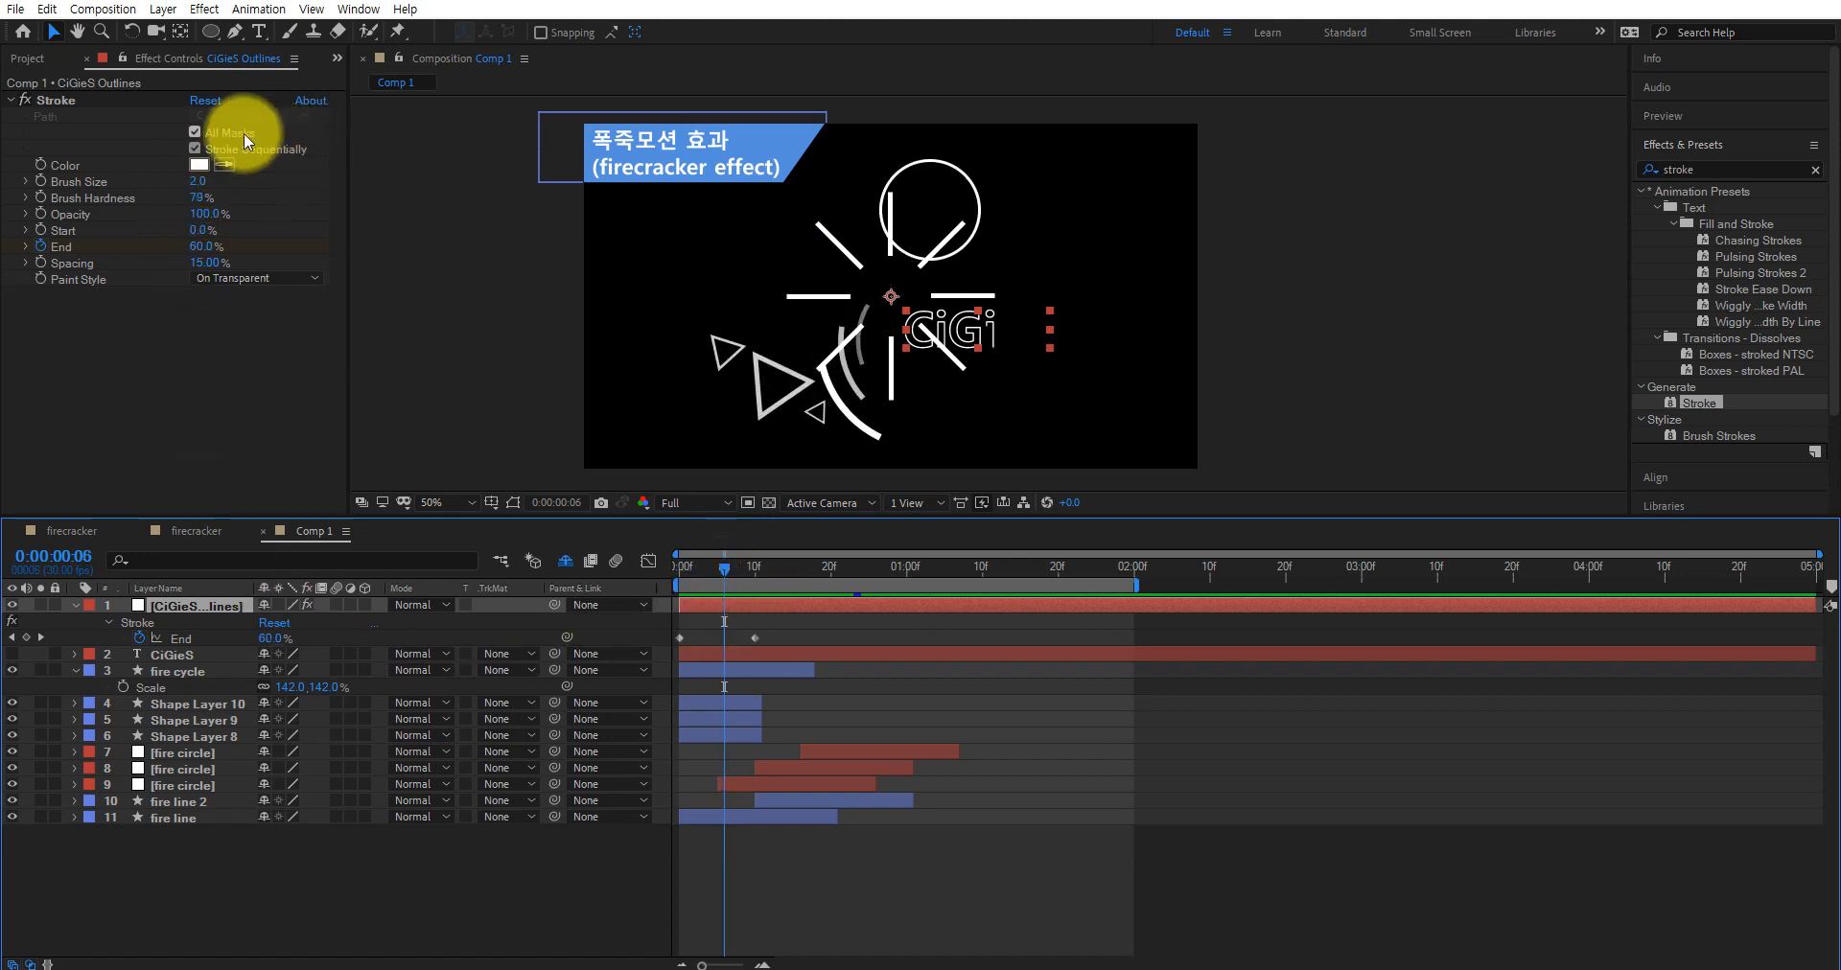
click(195, 149)
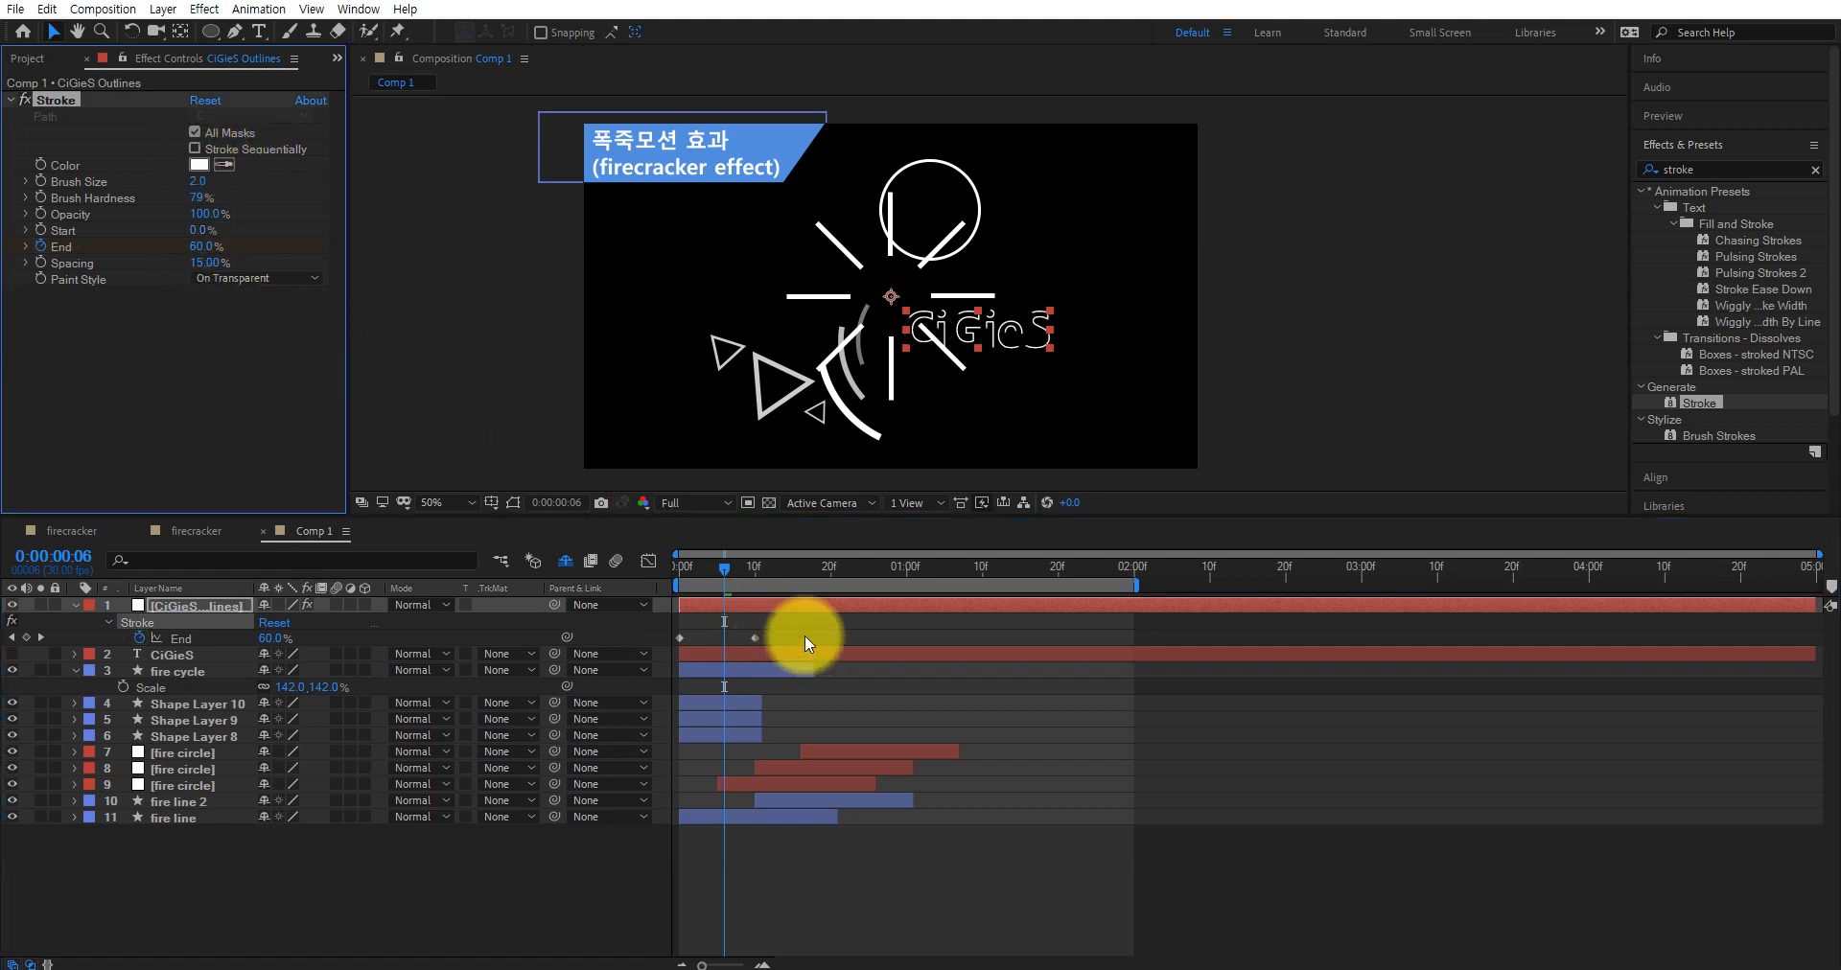
drag(725, 570, 645, 571)
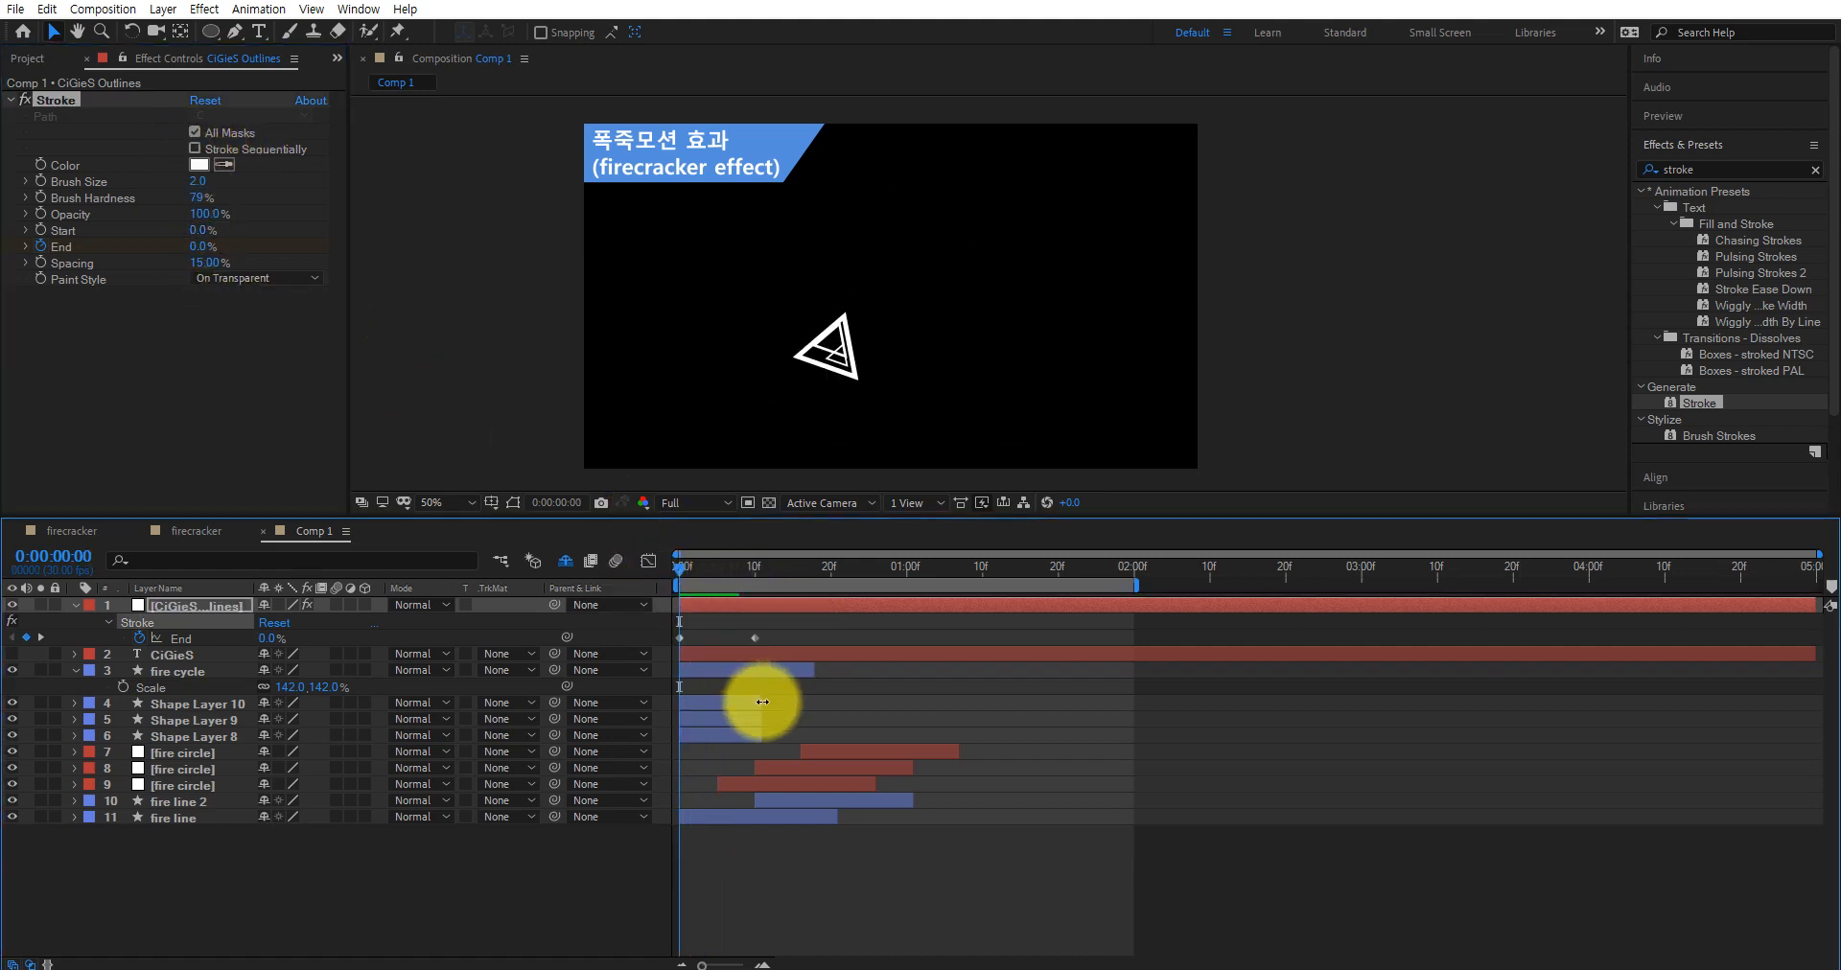
key(space)
key(space)
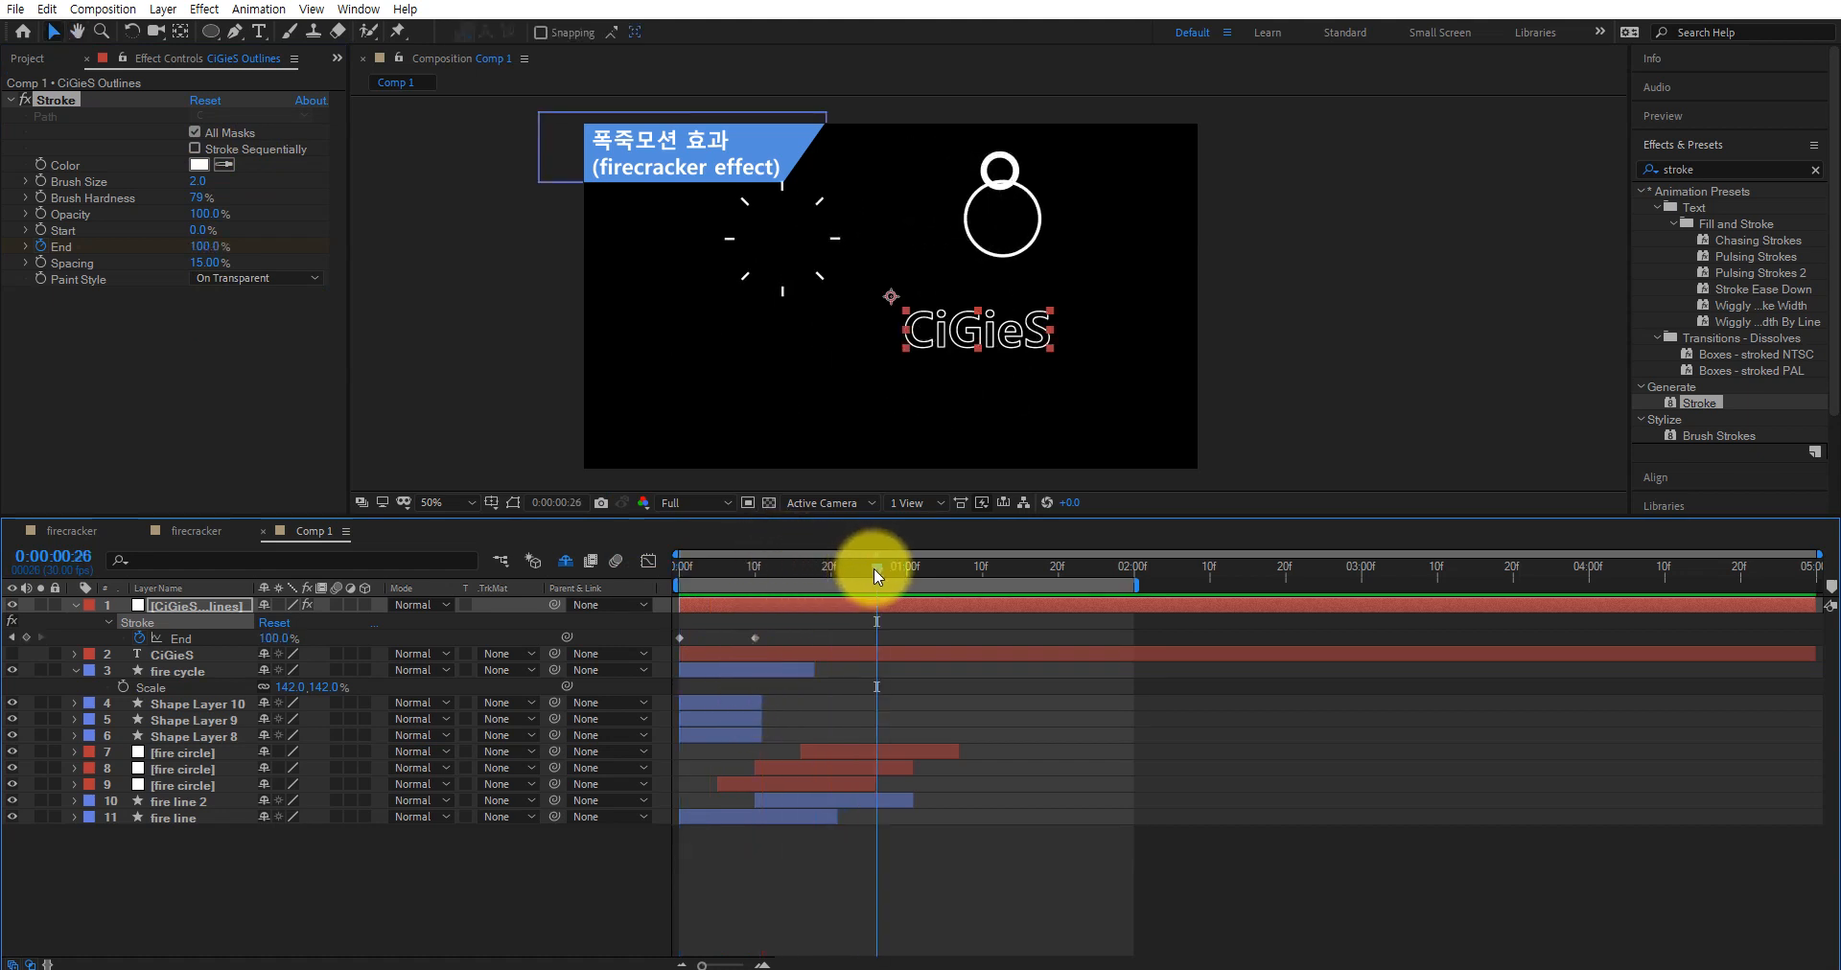
key(space)
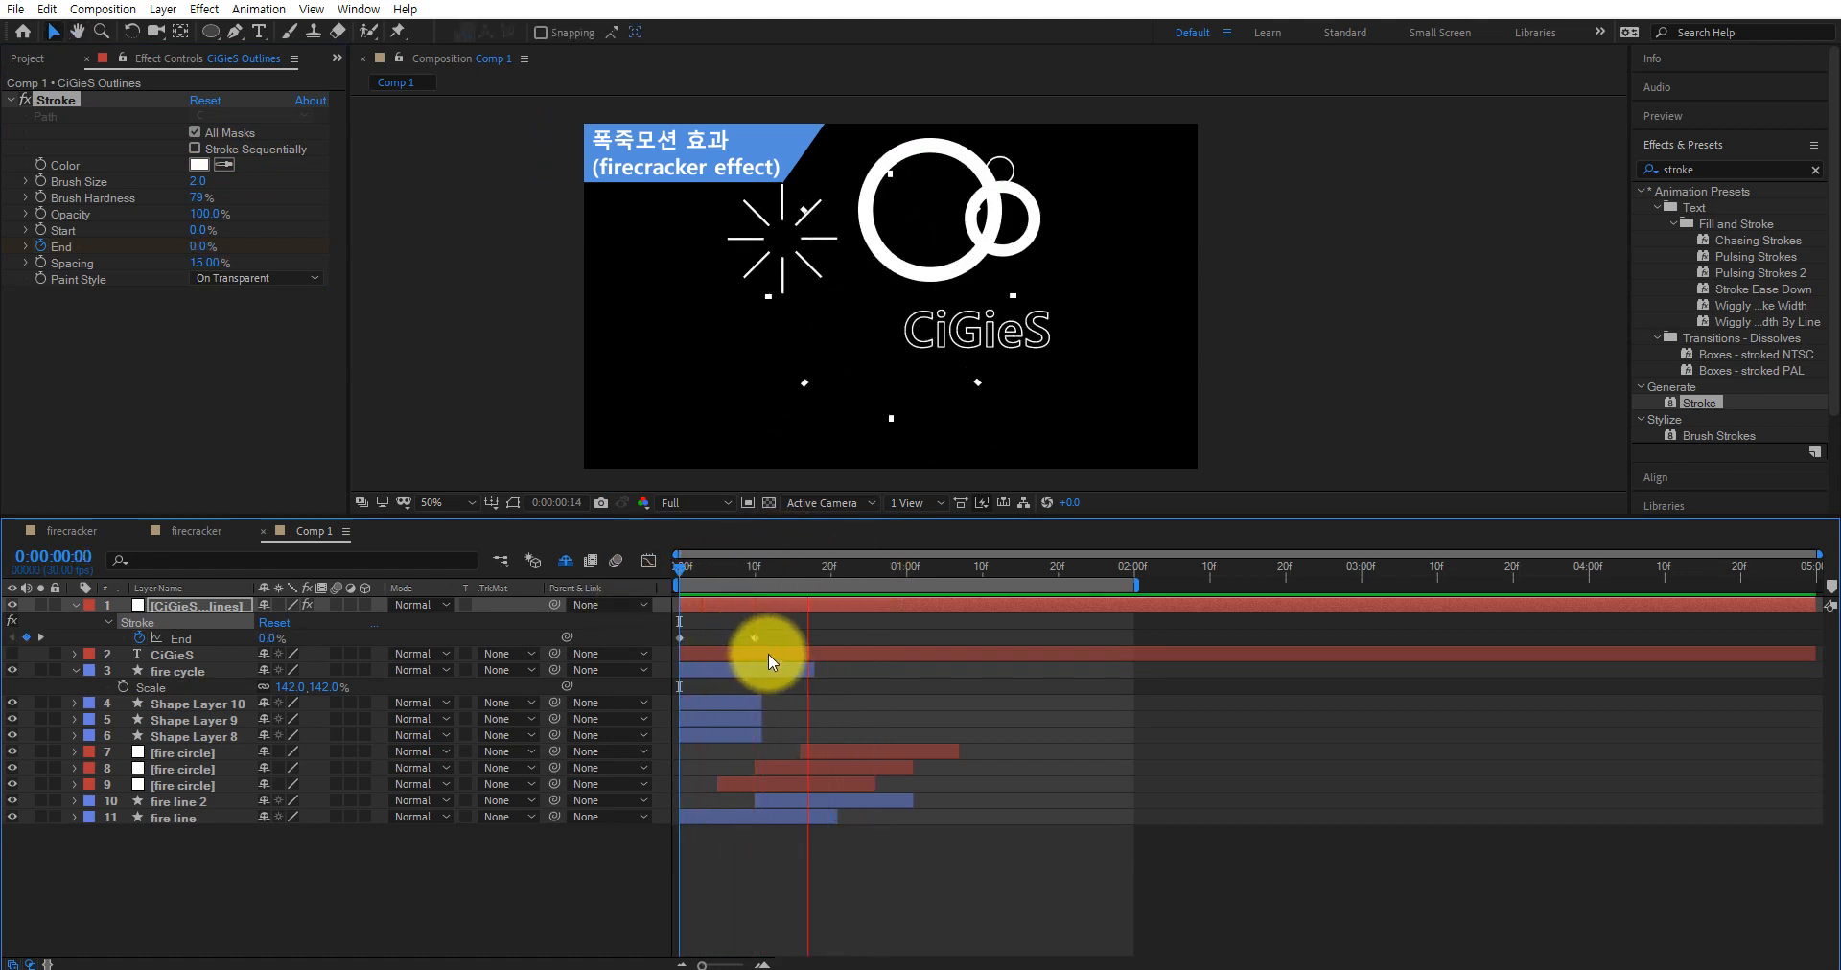
key(space)
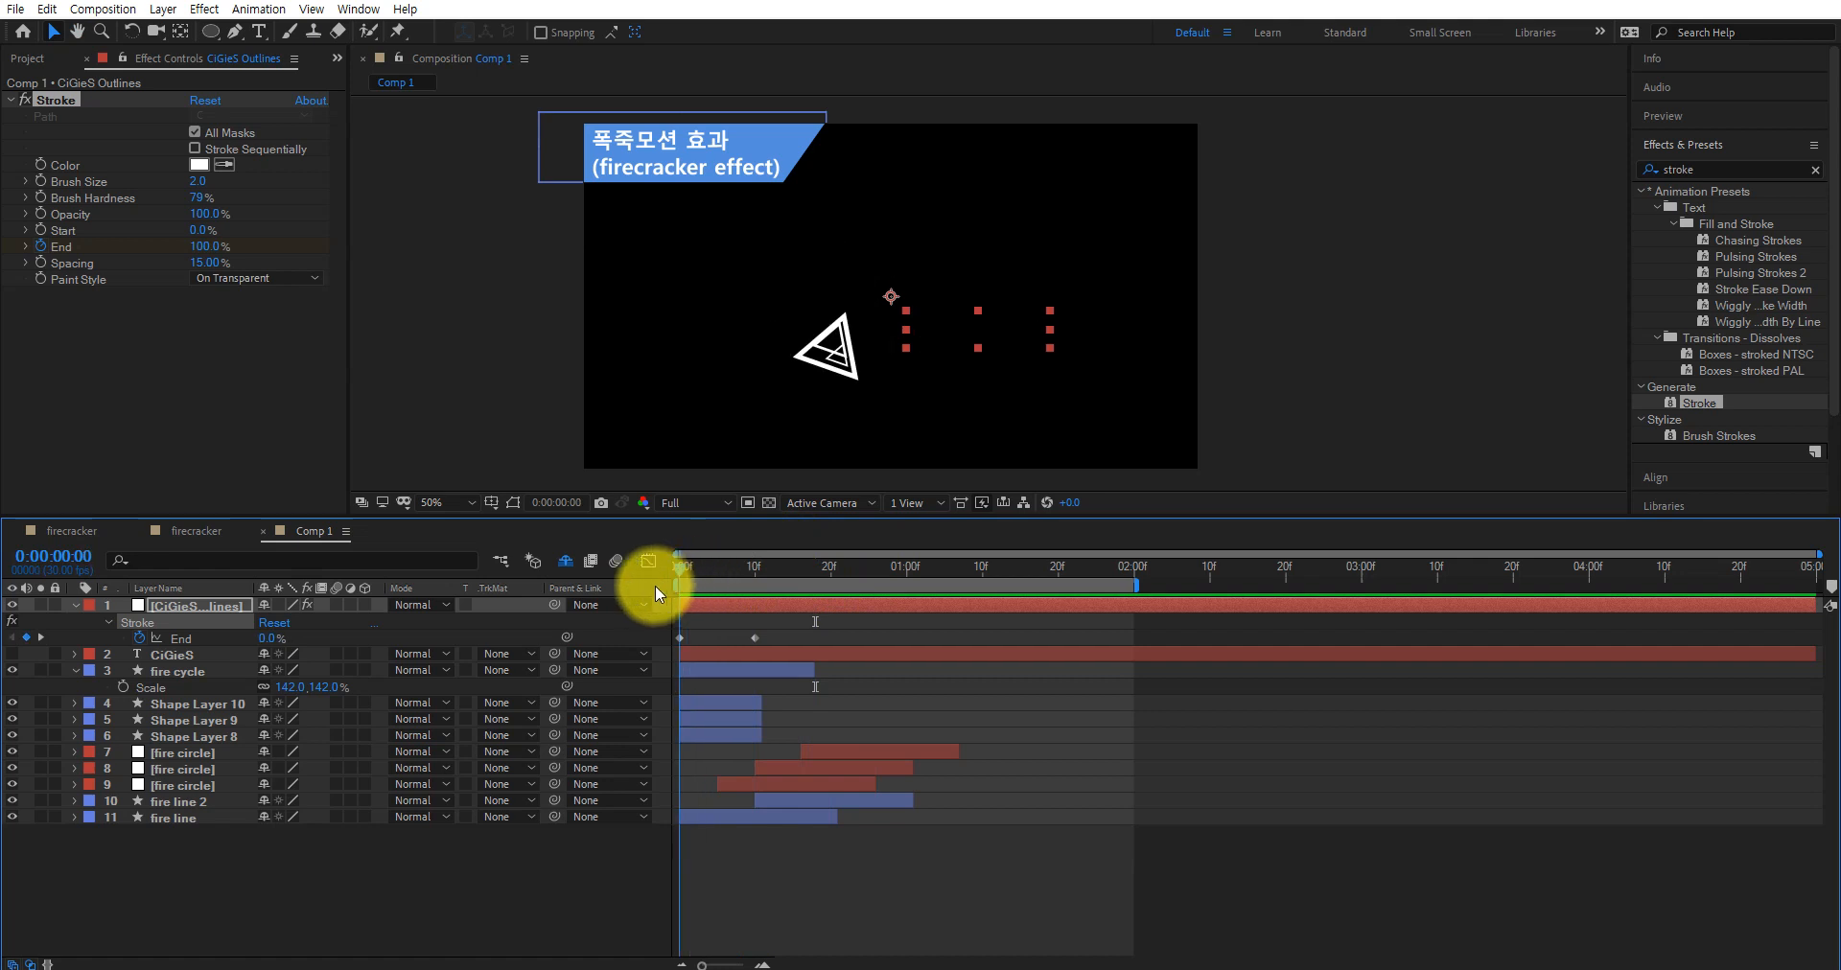
Animate the CiGieS Outlines Stroke's Start from 0% at frame 2 to 100% at frame 12
mouse_move(678, 585)
mouse_down()
mouse_move(756, 594)
mouse_move(696, 594)
mouse_up()
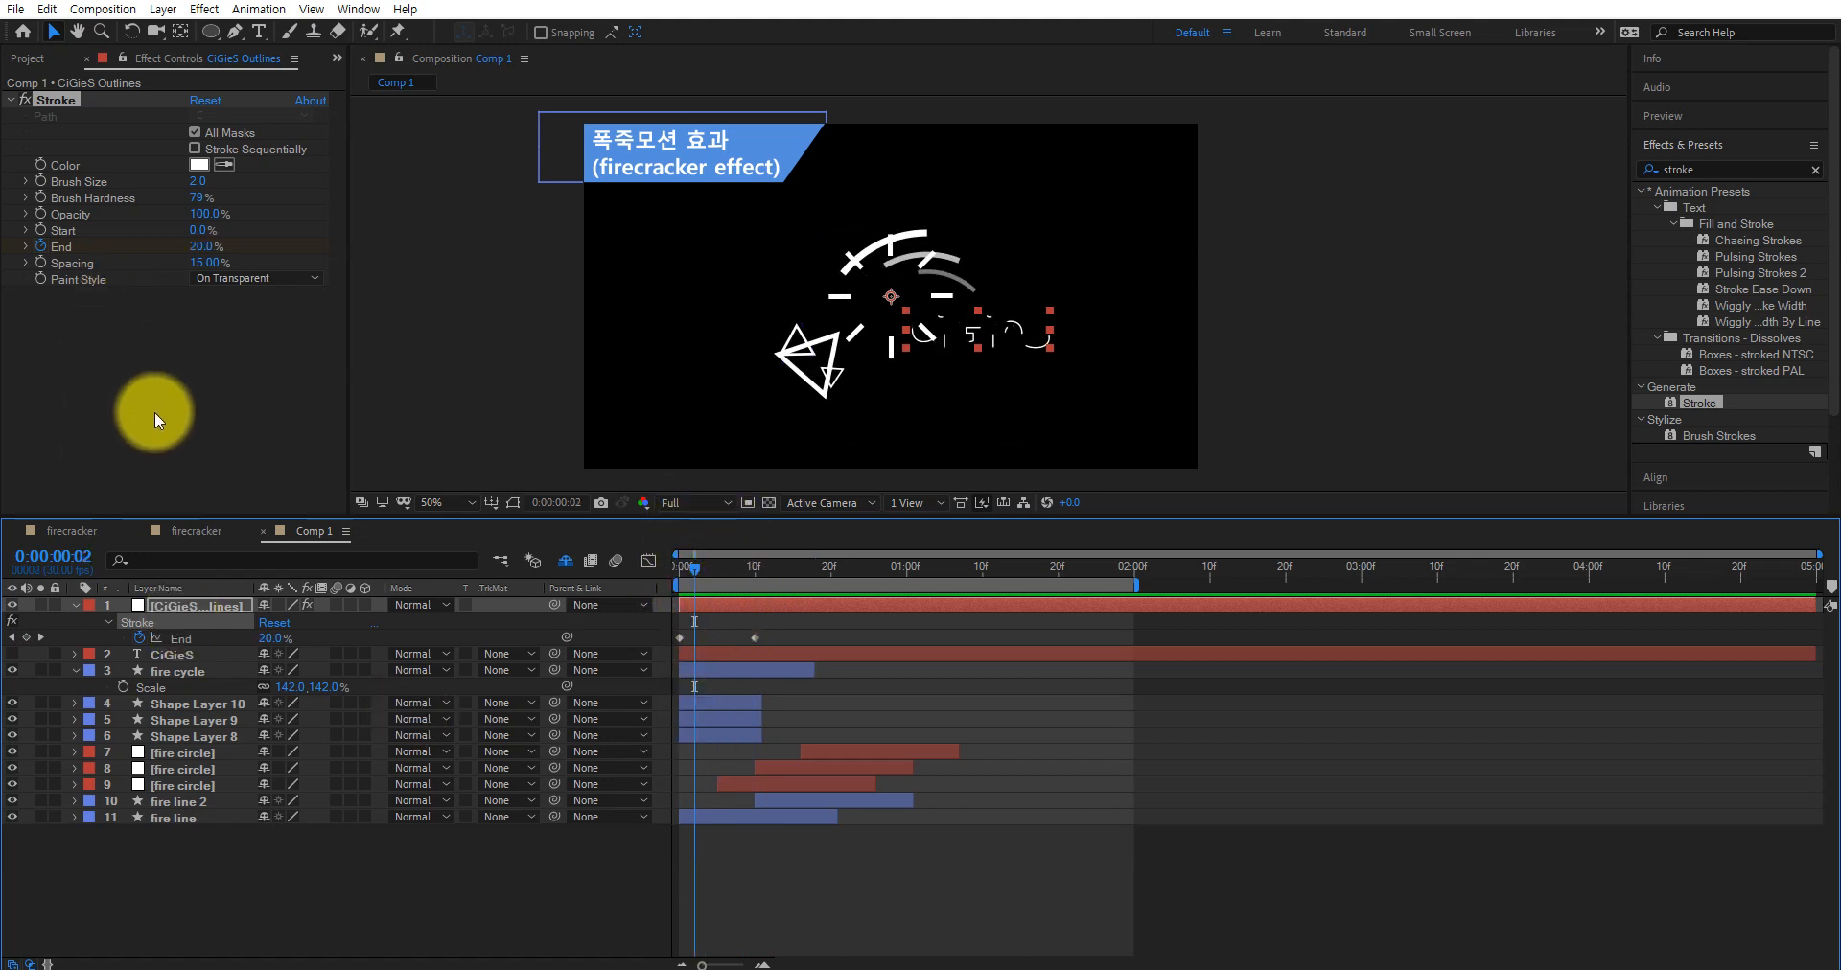
click(40, 230)
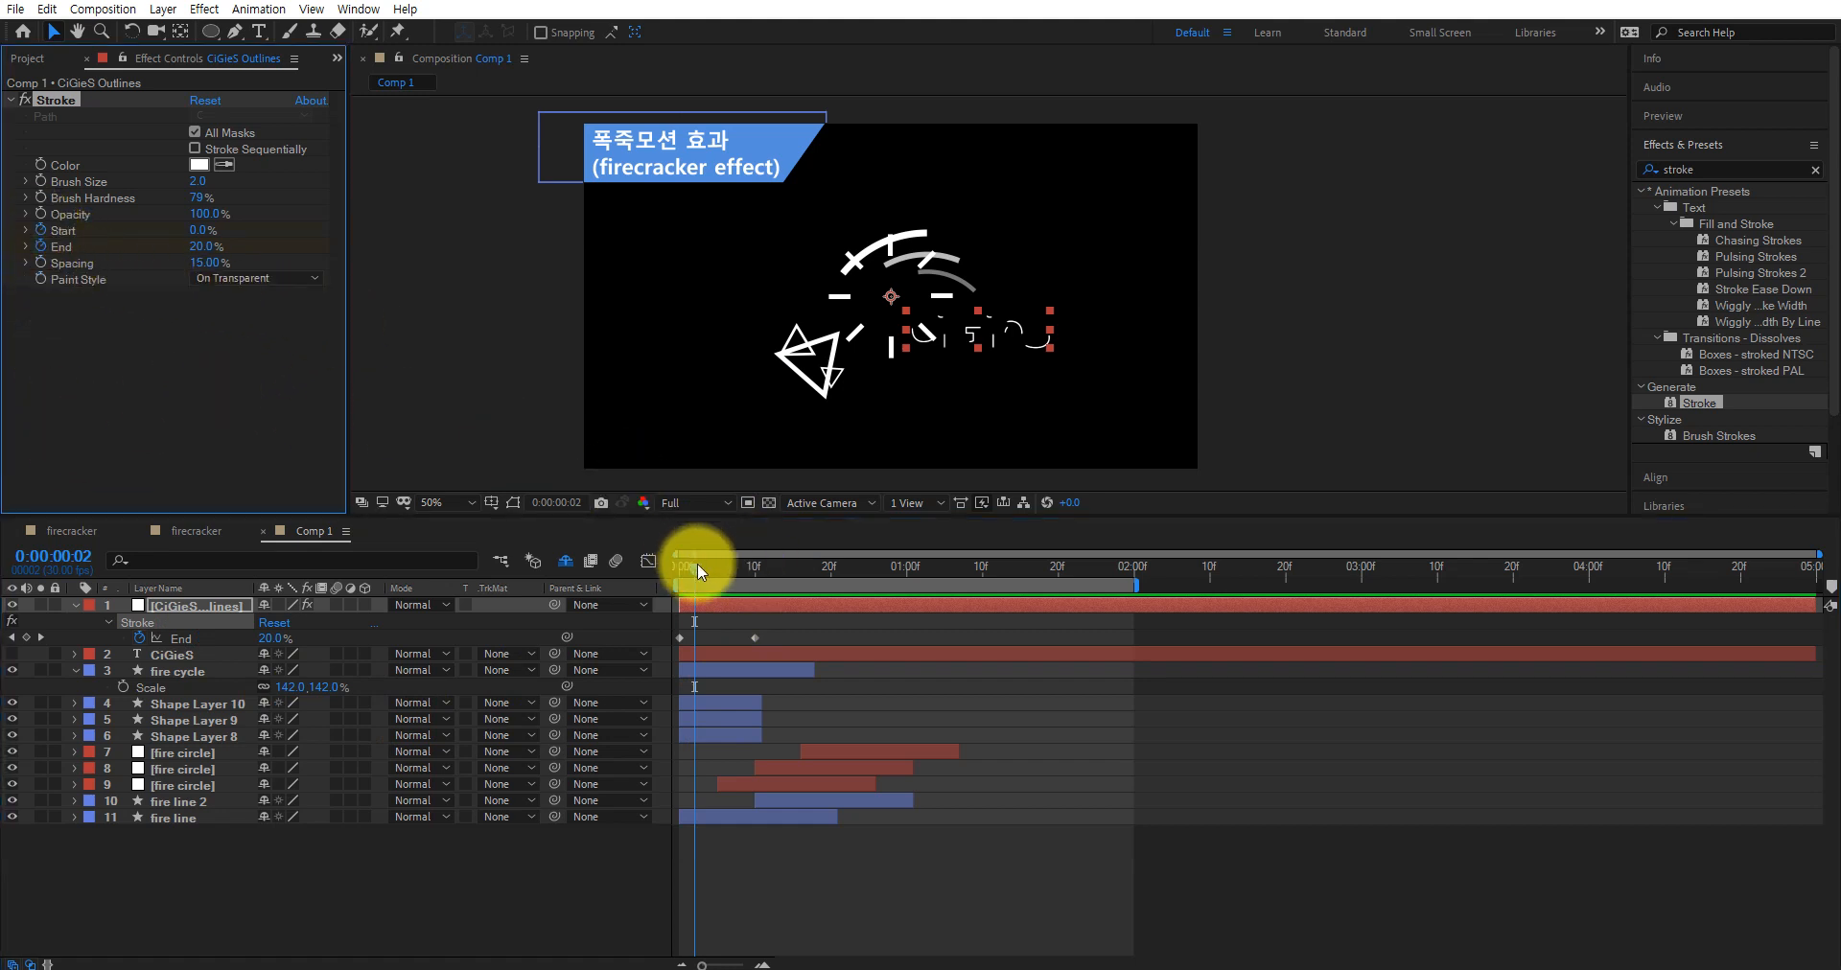
drag(697, 566, 769, 575)
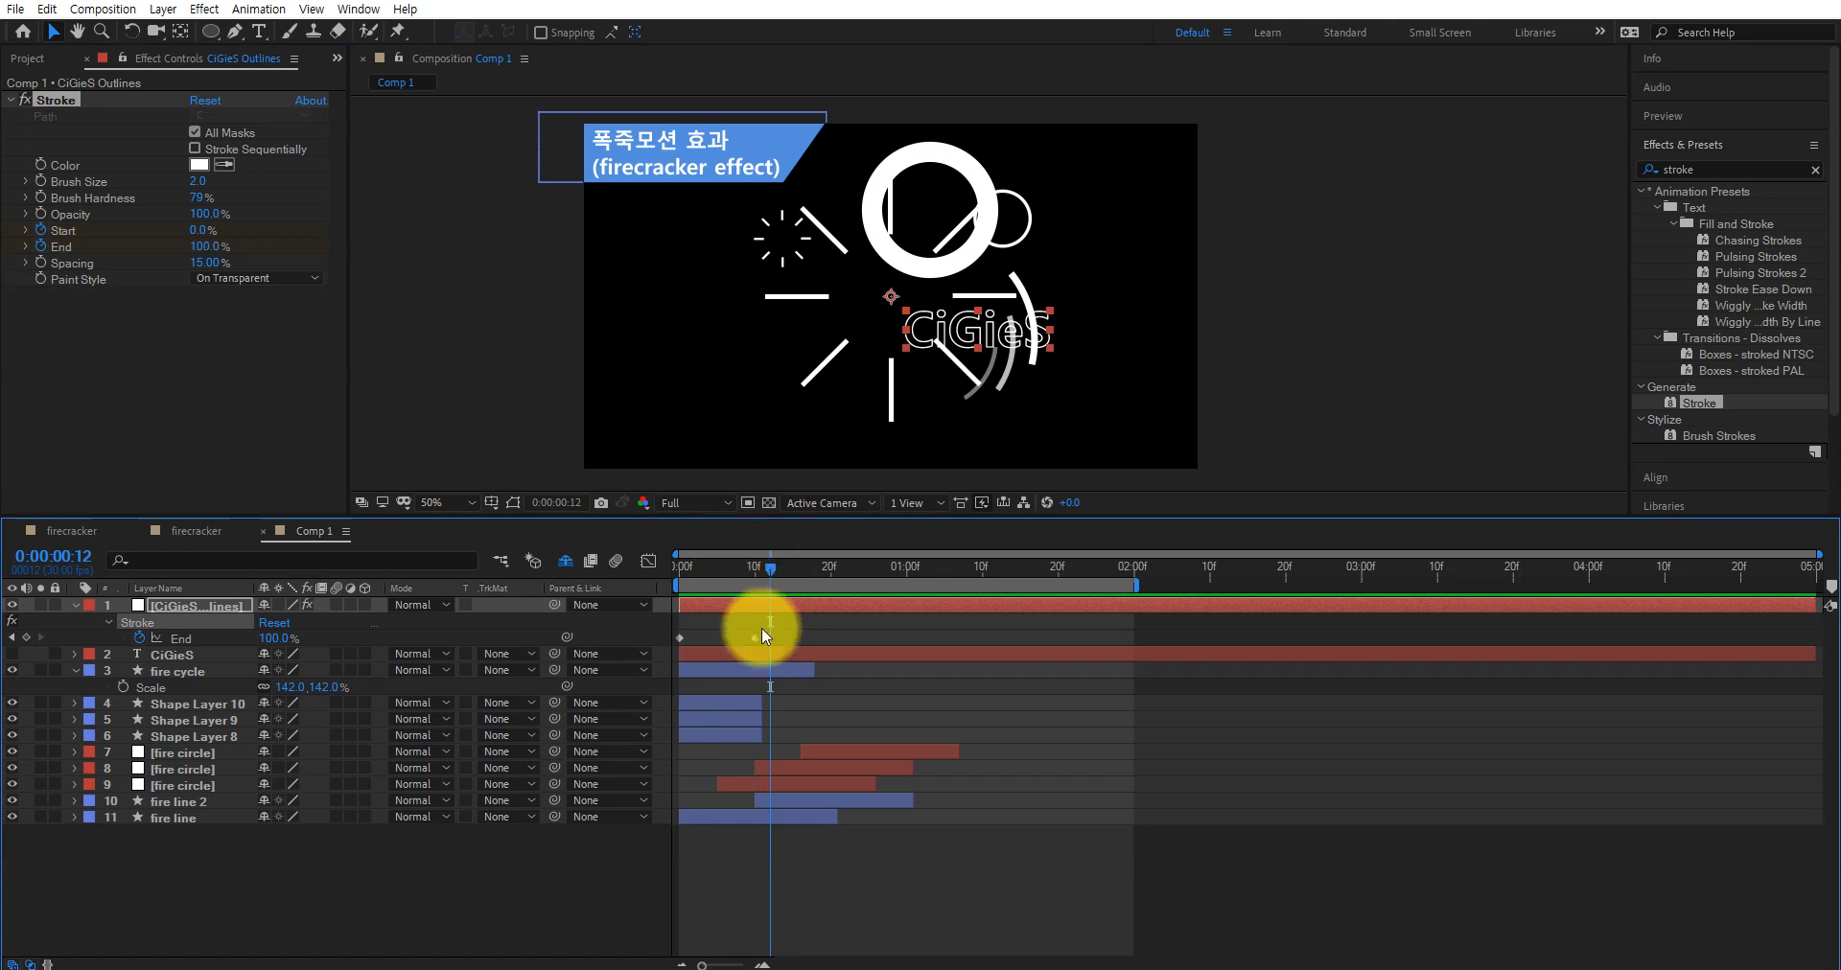
drag(197, 232, 471, 247)
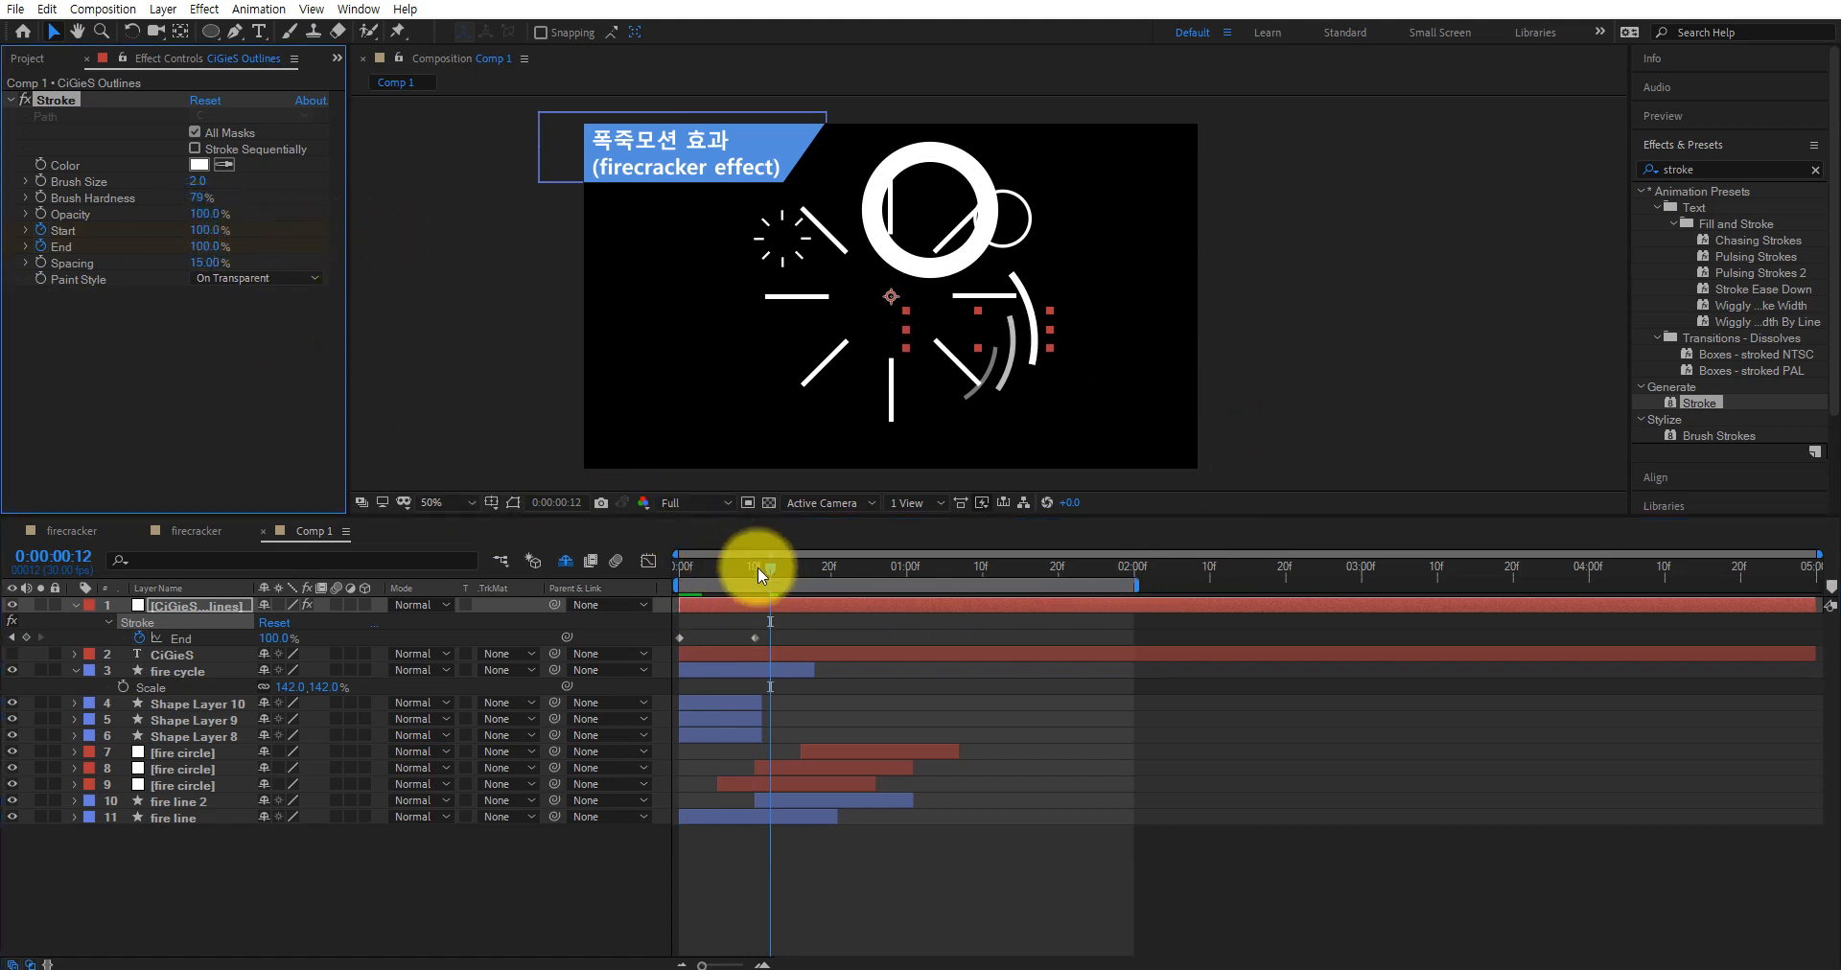
Play the composition repeatedly from frame 0 to check how the CiGieS outline strokes draw on and off
drag(757, 568, 665, 596)
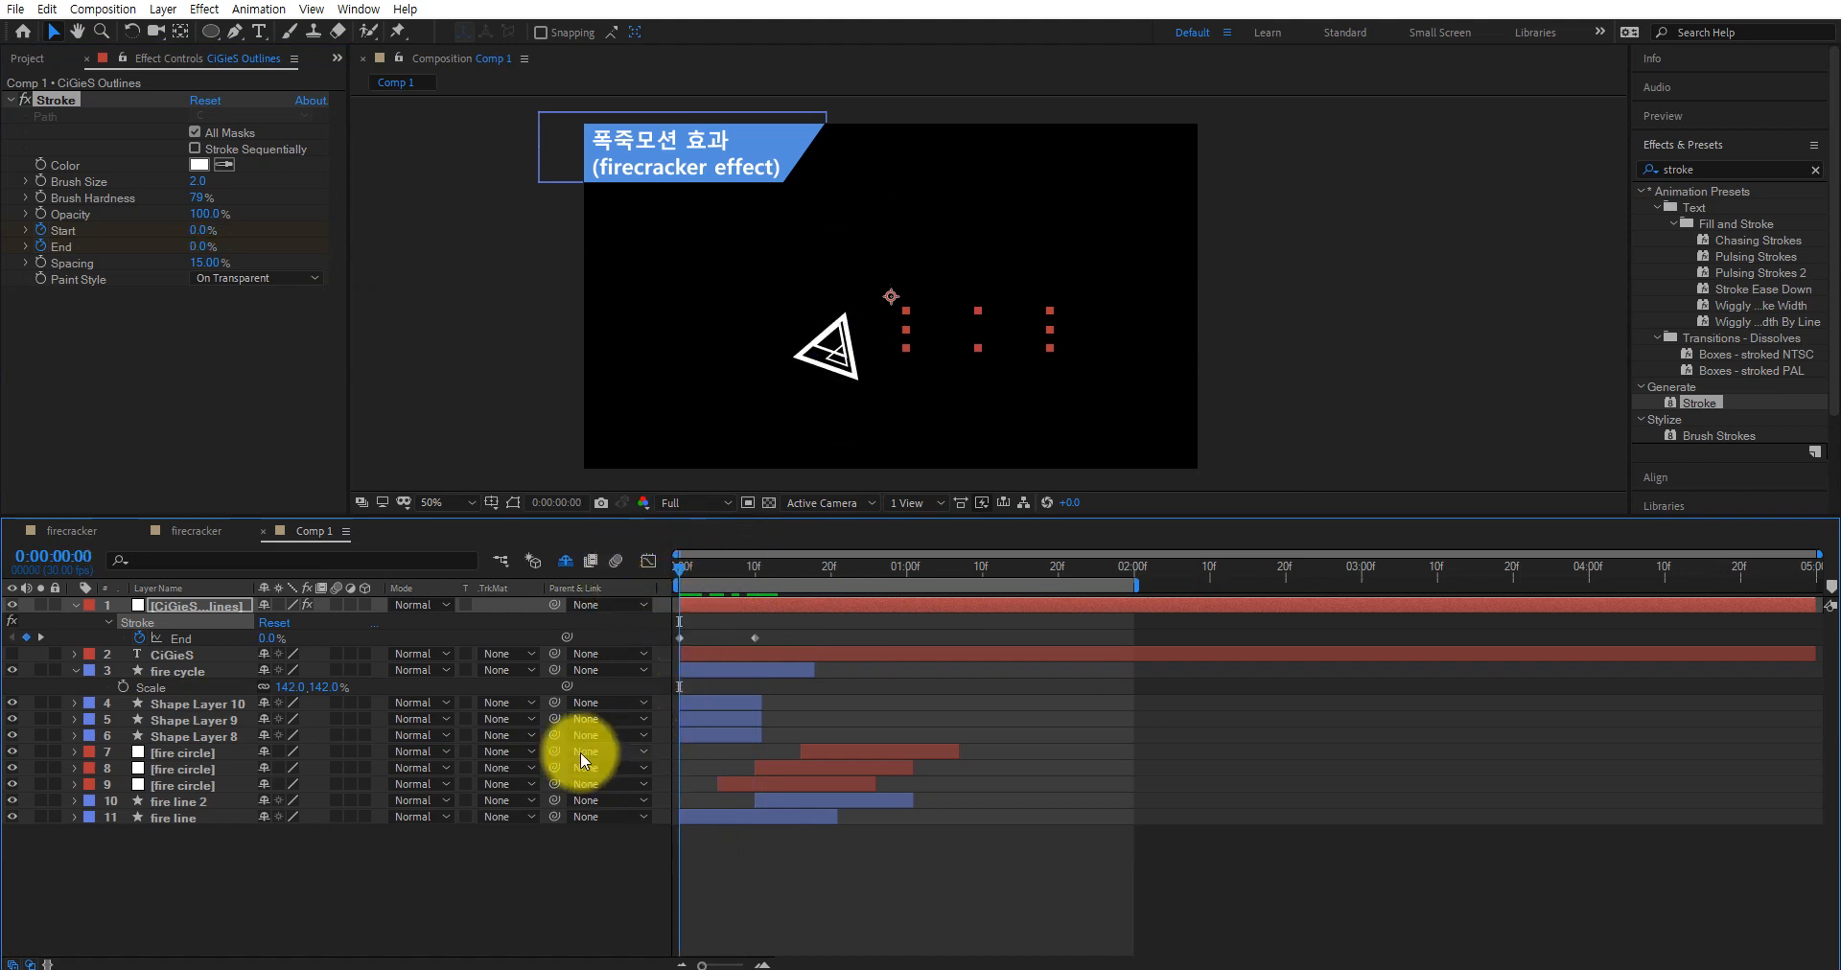
key(space)
click(724, 566)
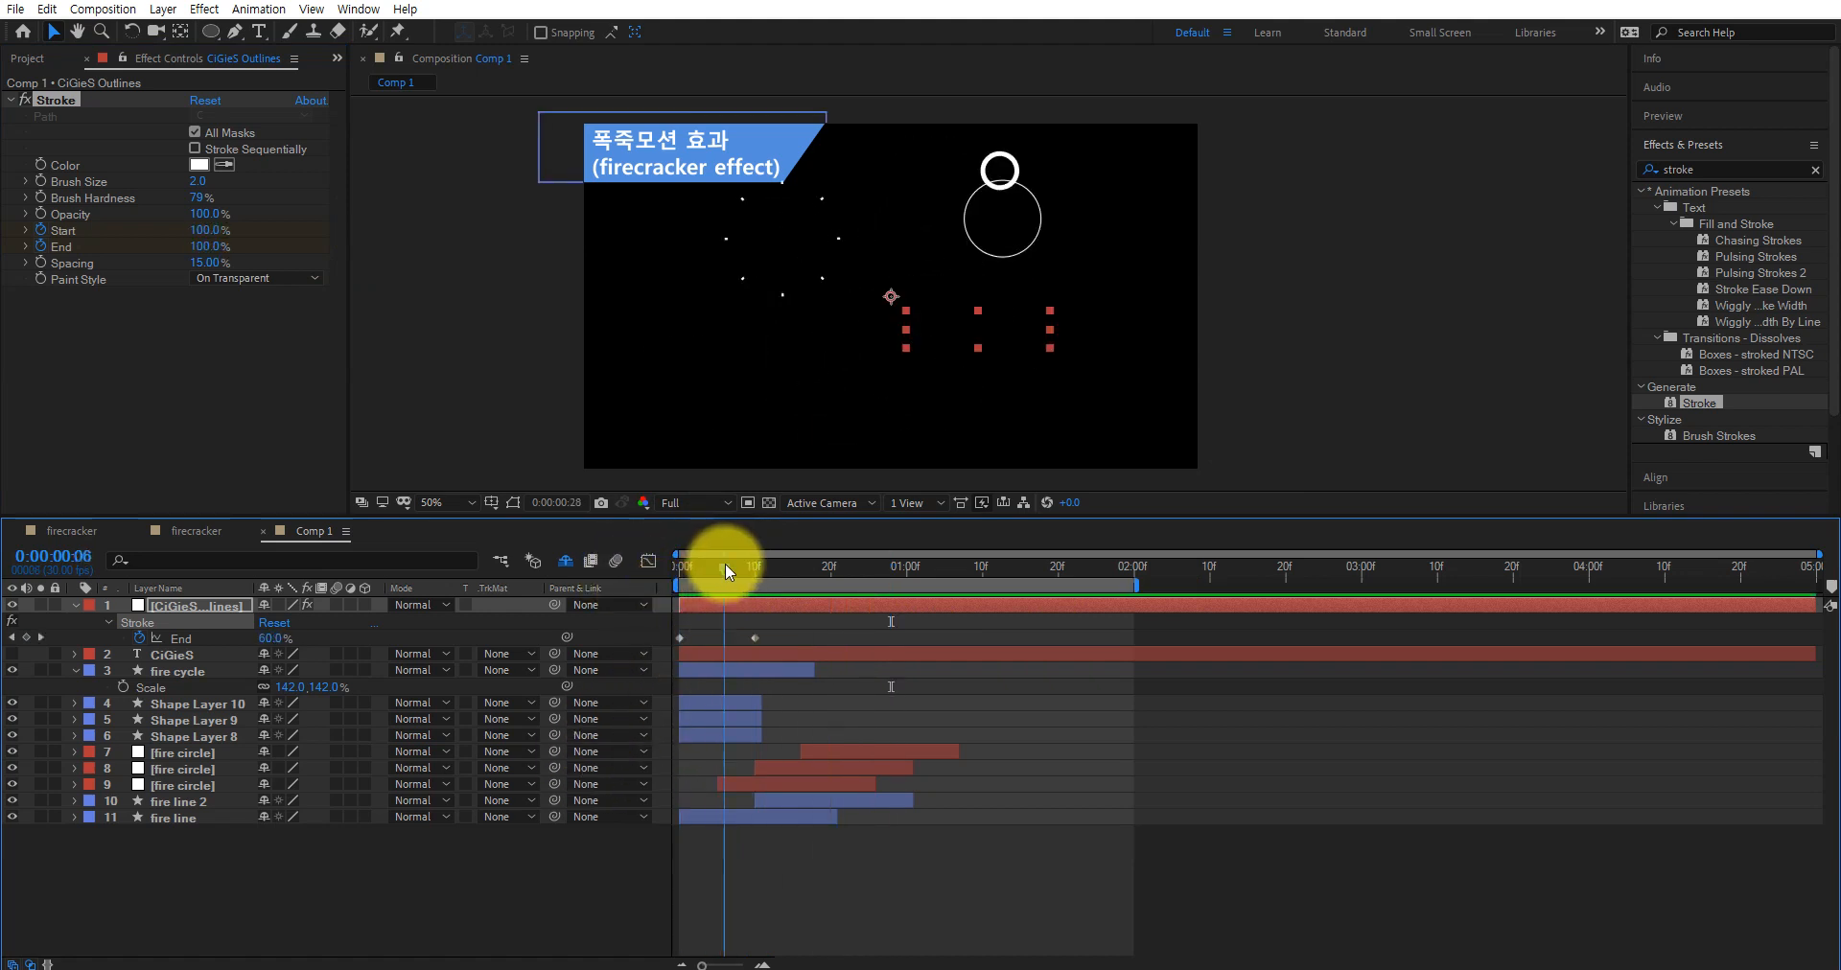
drag(725, 565, 618, 573)
key(space)
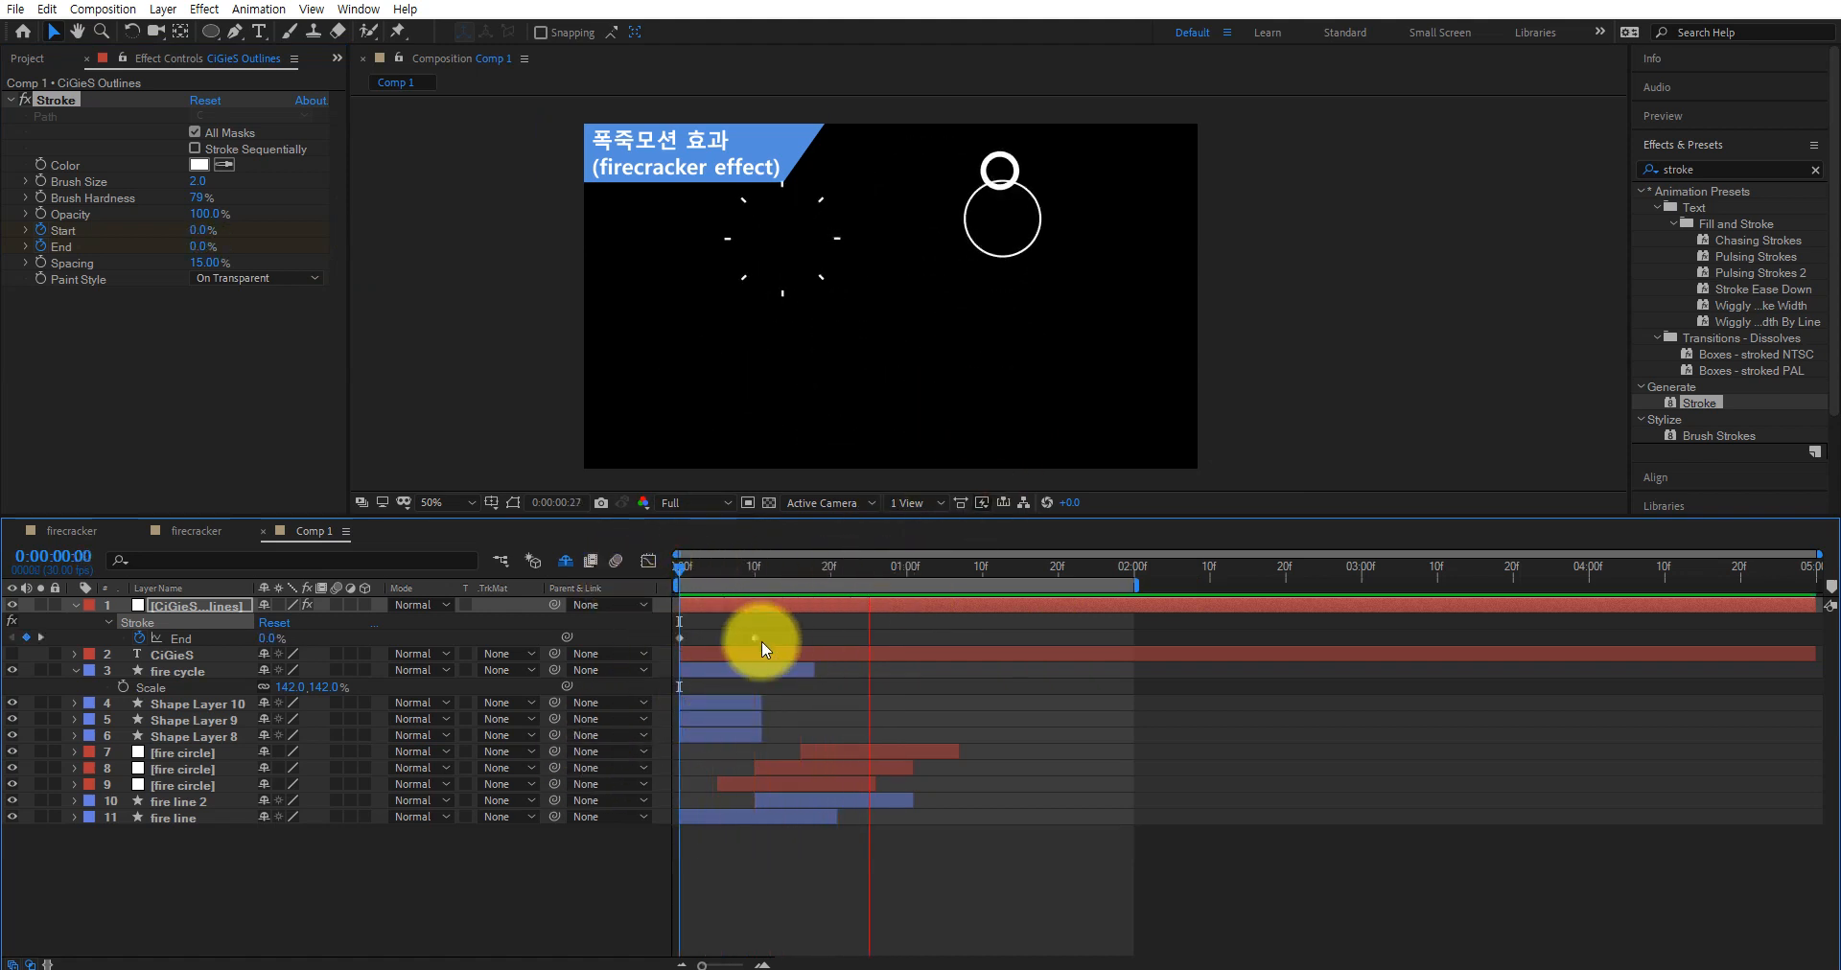
key(space)
drag(752, 568, 662, 573)
key(space)
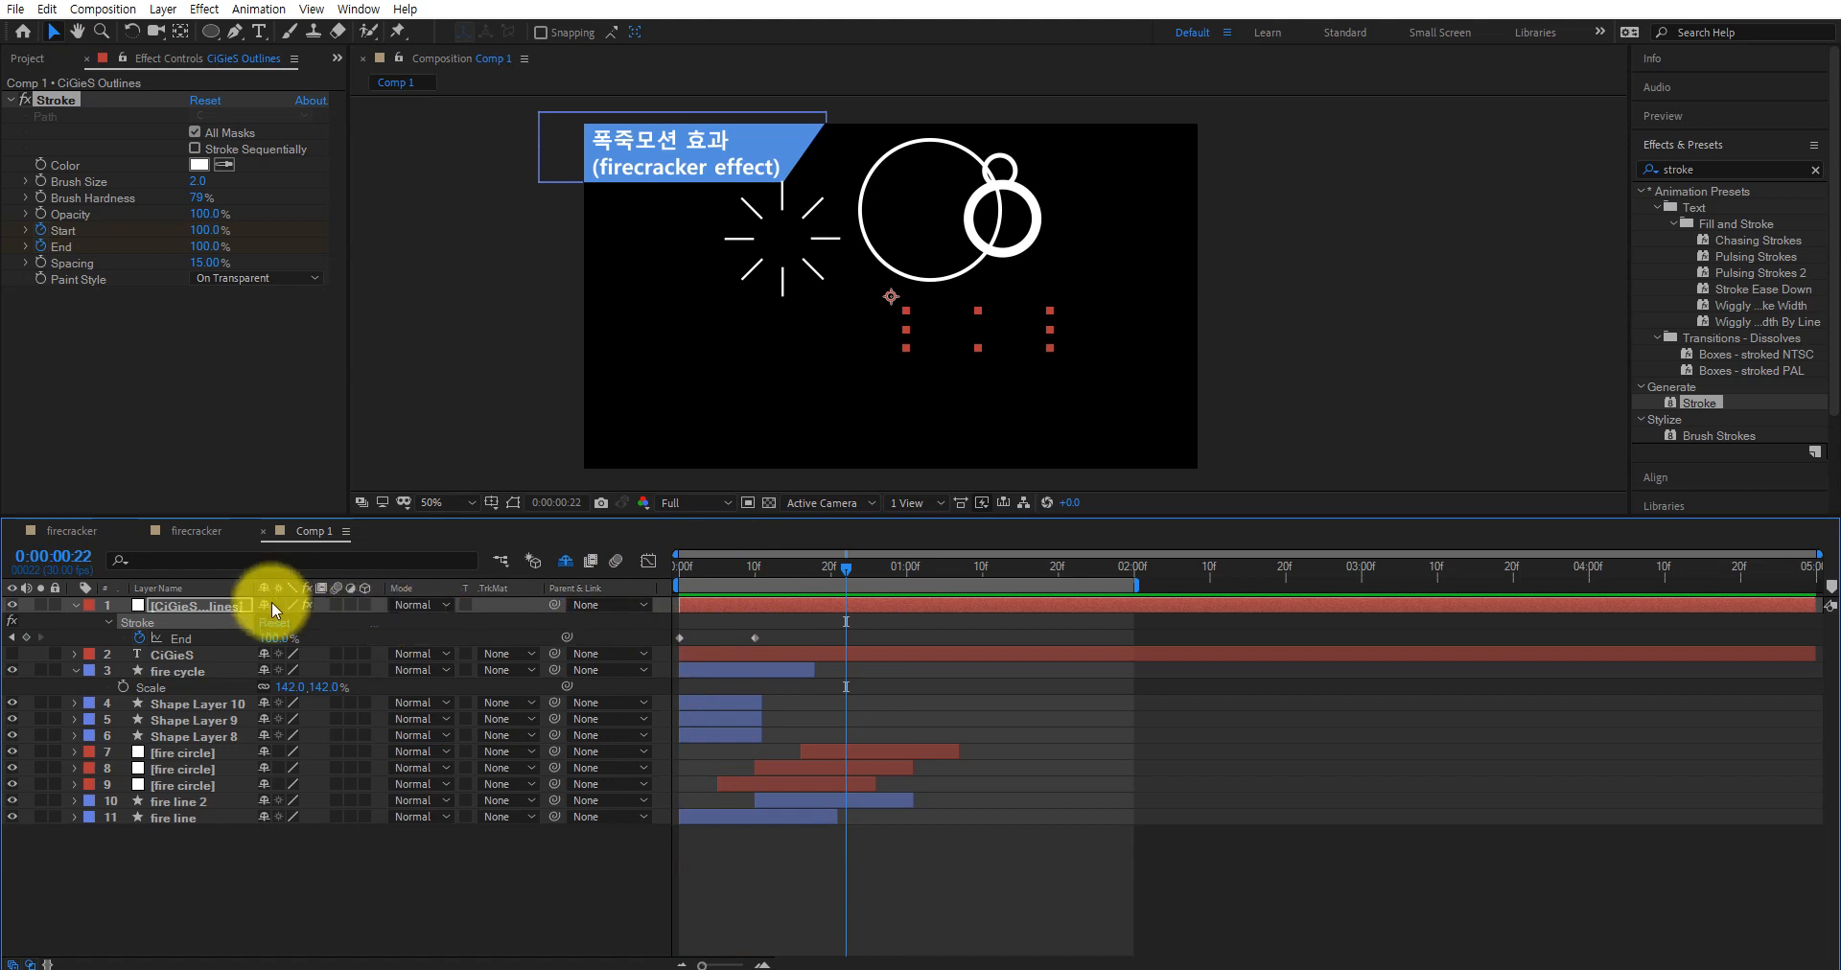
Move the Stroke's final Start keyframe to frame 17 and final End keyframe to frame 15, and preview the animation
click(211, 601)
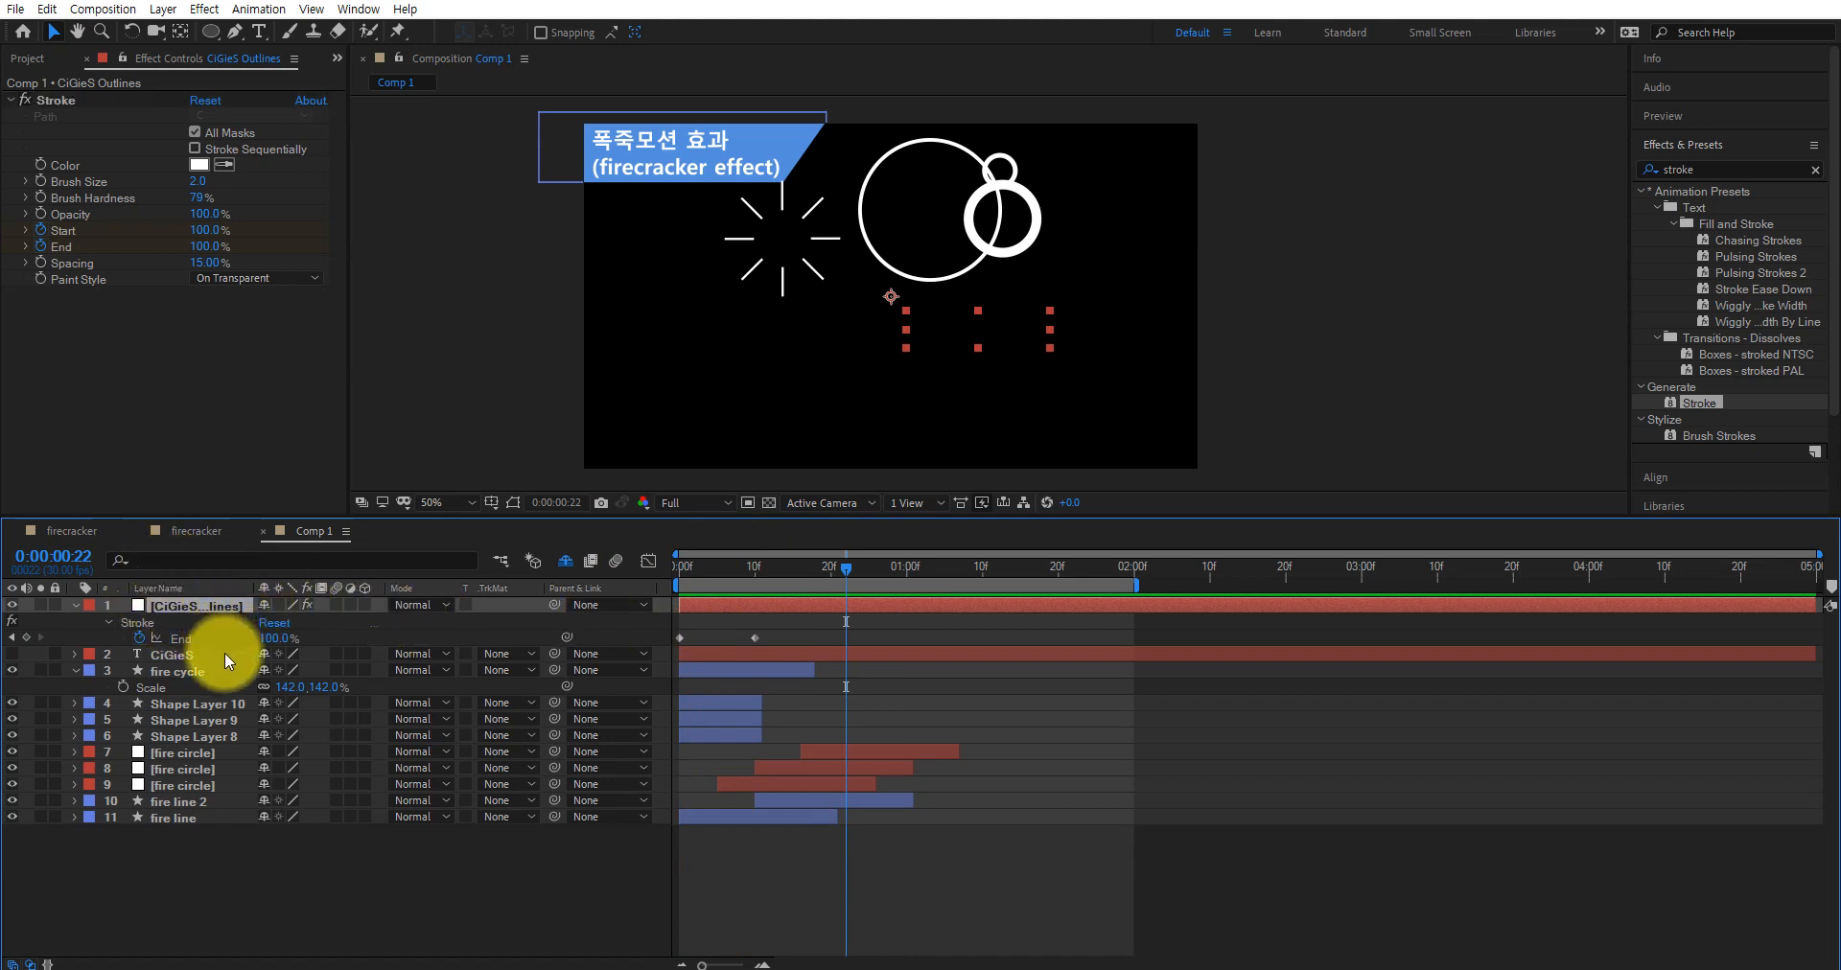
key(u)
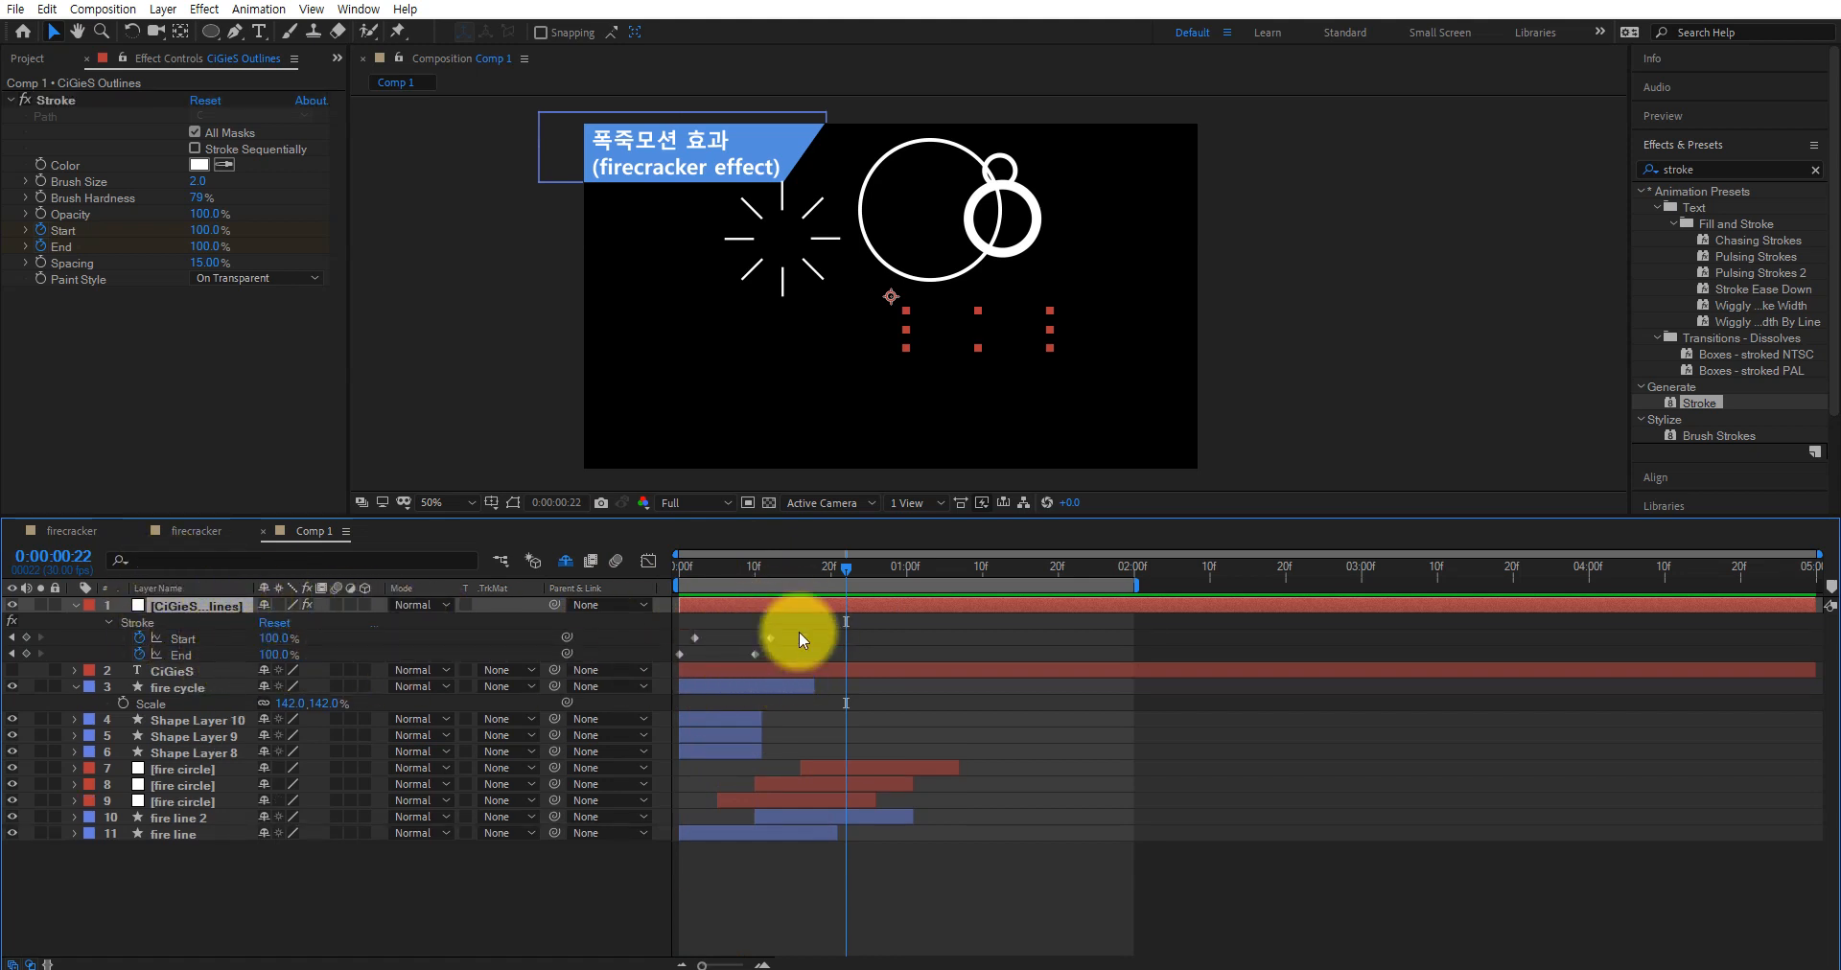
mouse_move(774, 635)
mouse_down()
mouse_move(746, 653)
mouse_move(791, 655)
mouse_up()
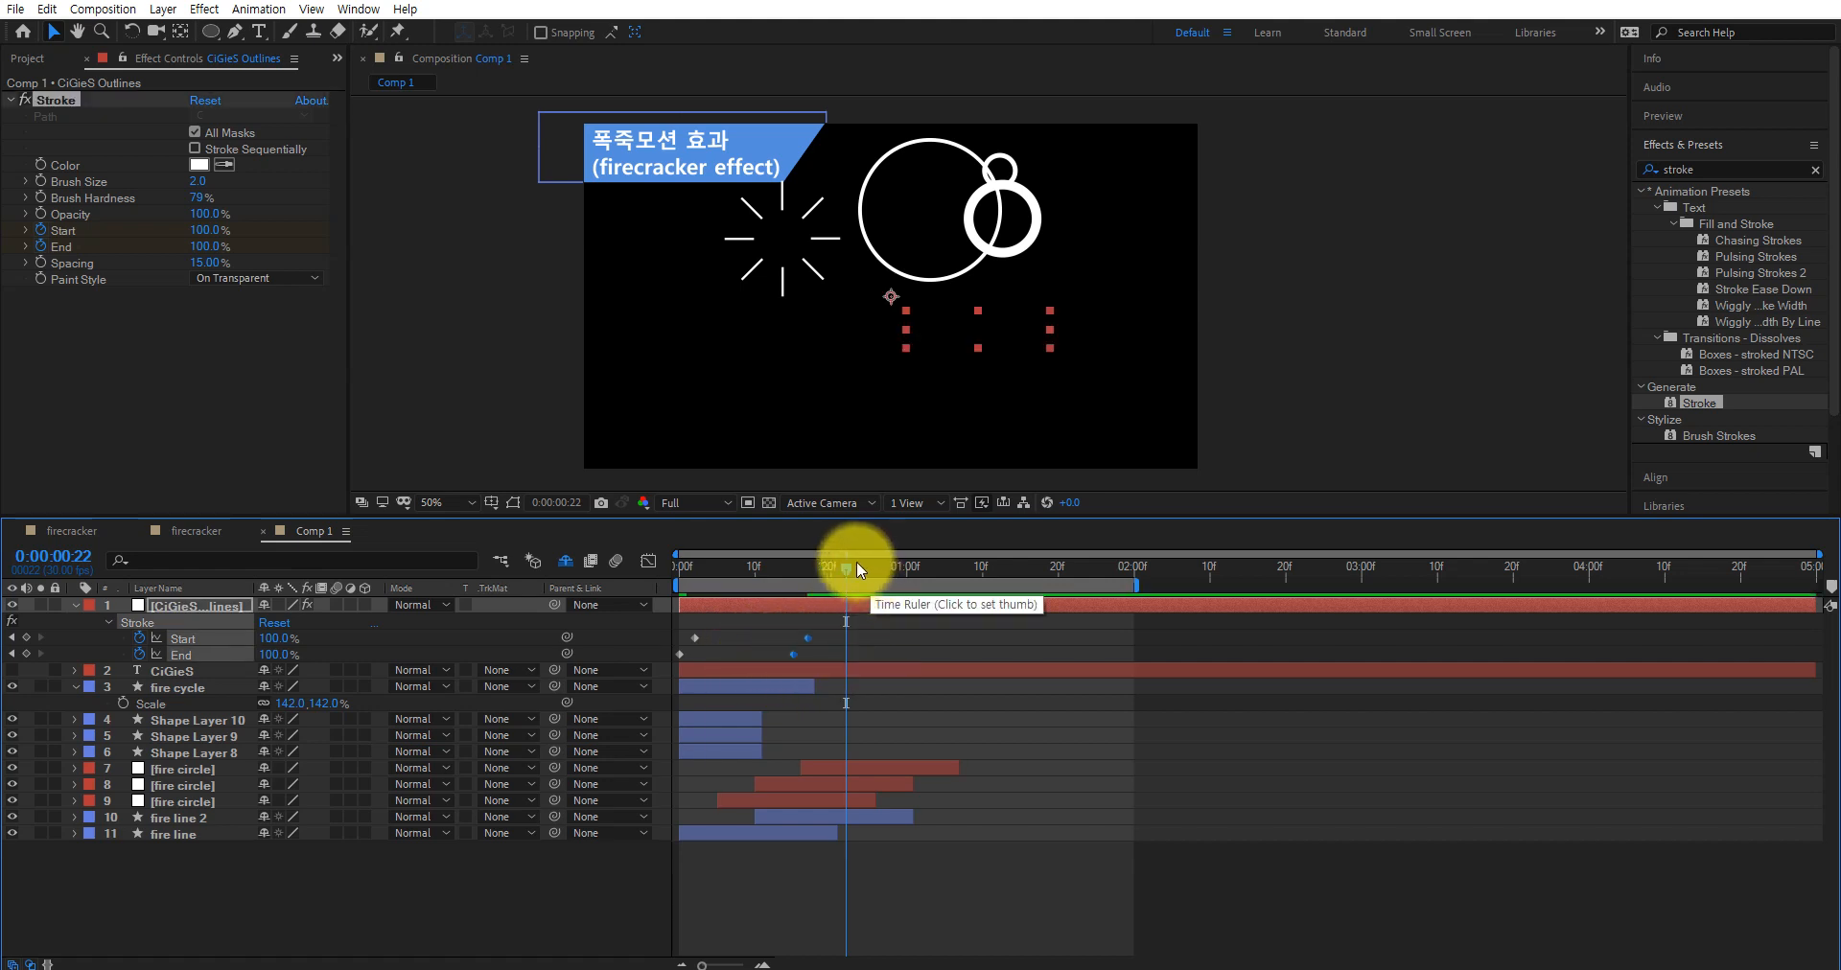
click(818, 569)
drag(818, 570, 791, 569)
key(space)
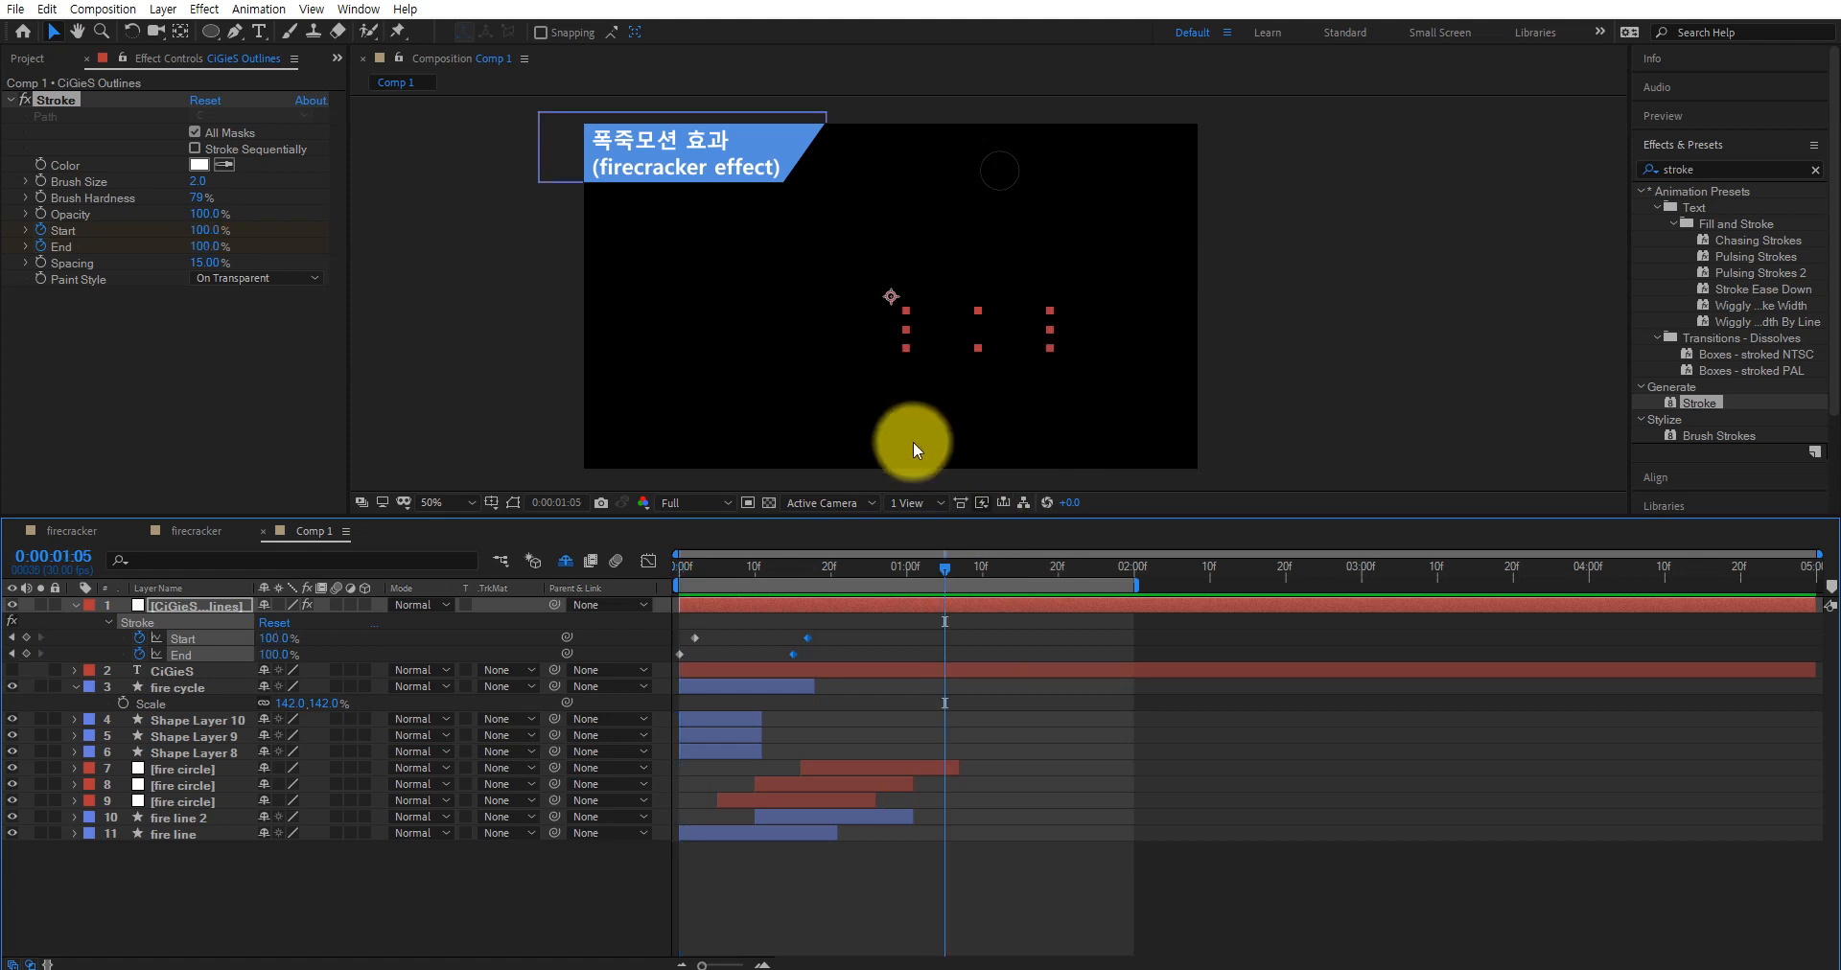
click(755, 571)
key(space)
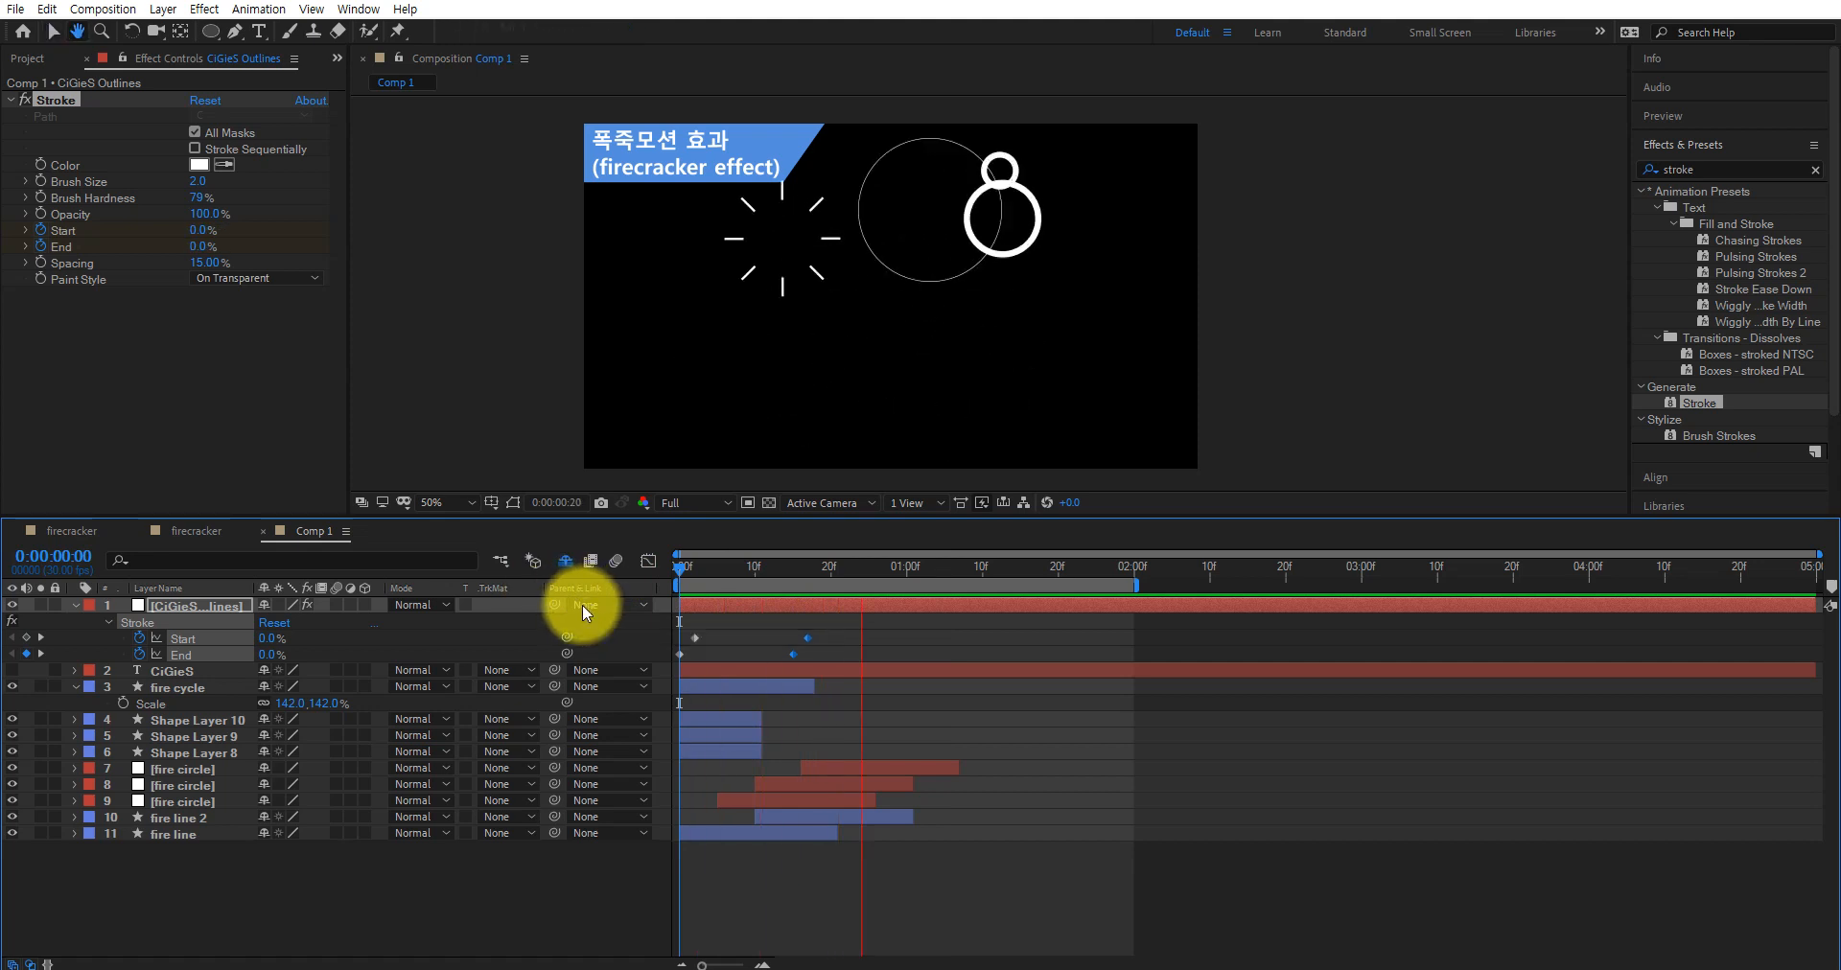
key(space)
Inspect the CiGieS outline strokes up close at frame 10 and duplicate the Stroke effect
drag(867, 568, 755, 611)
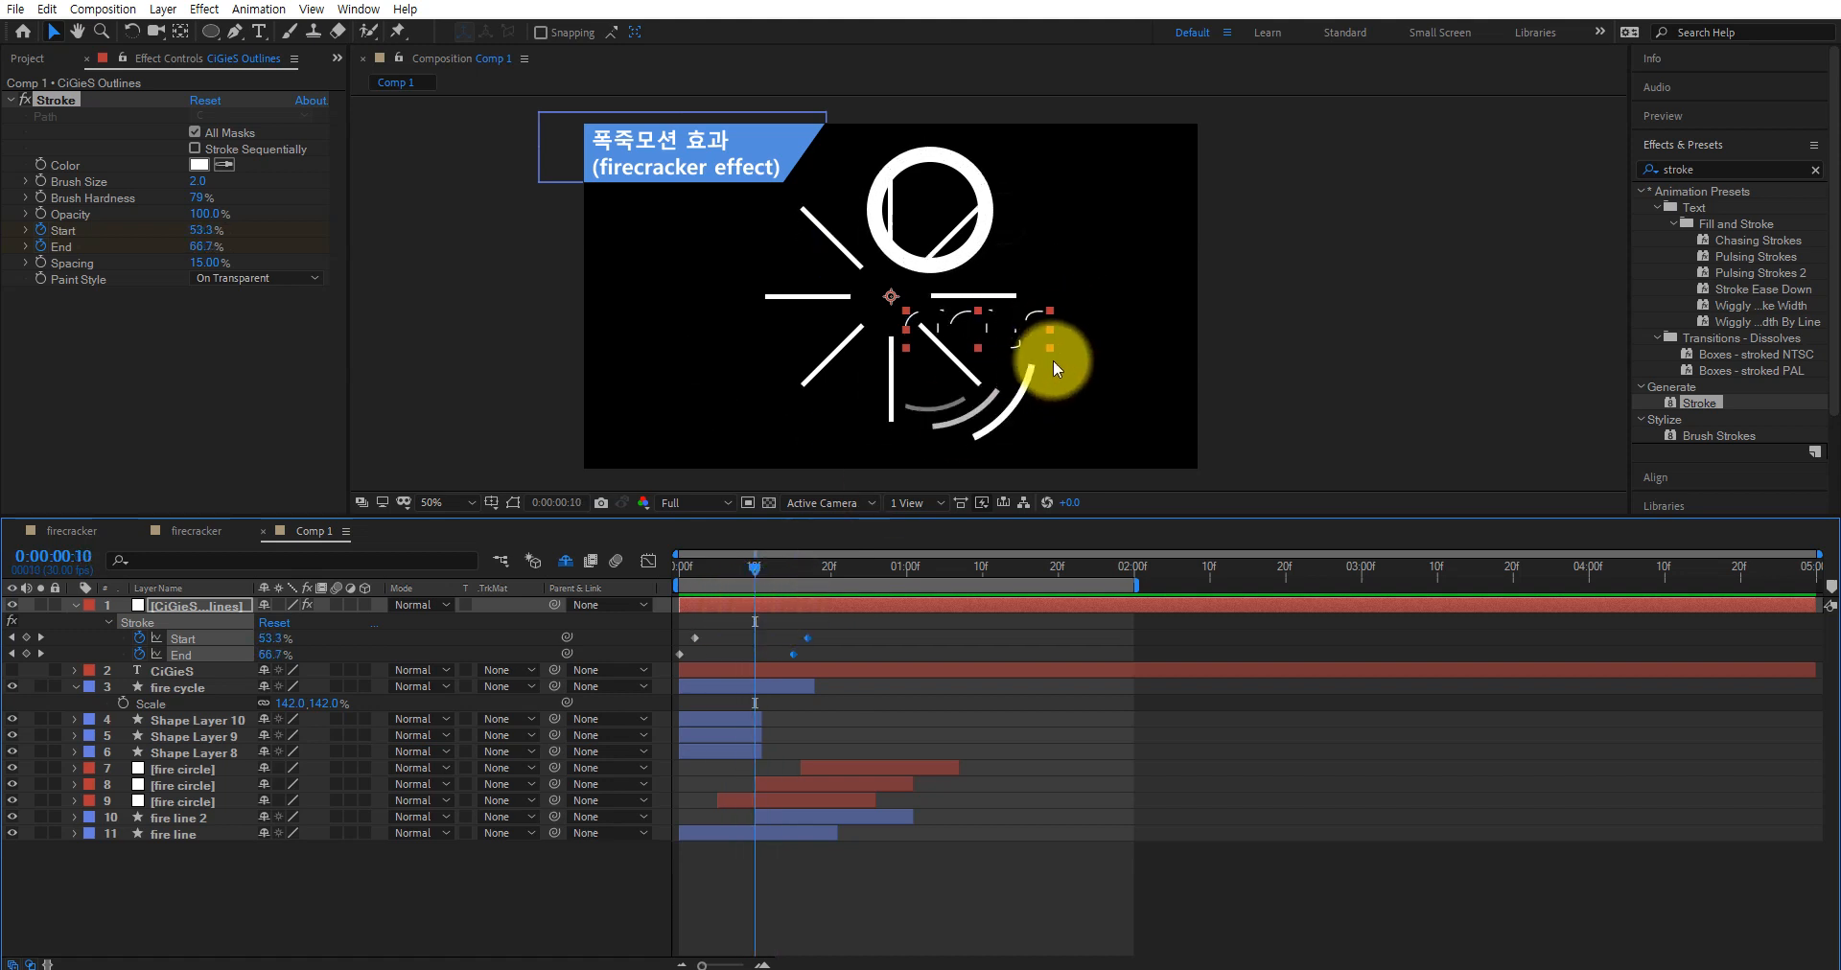
click(1013, 339)
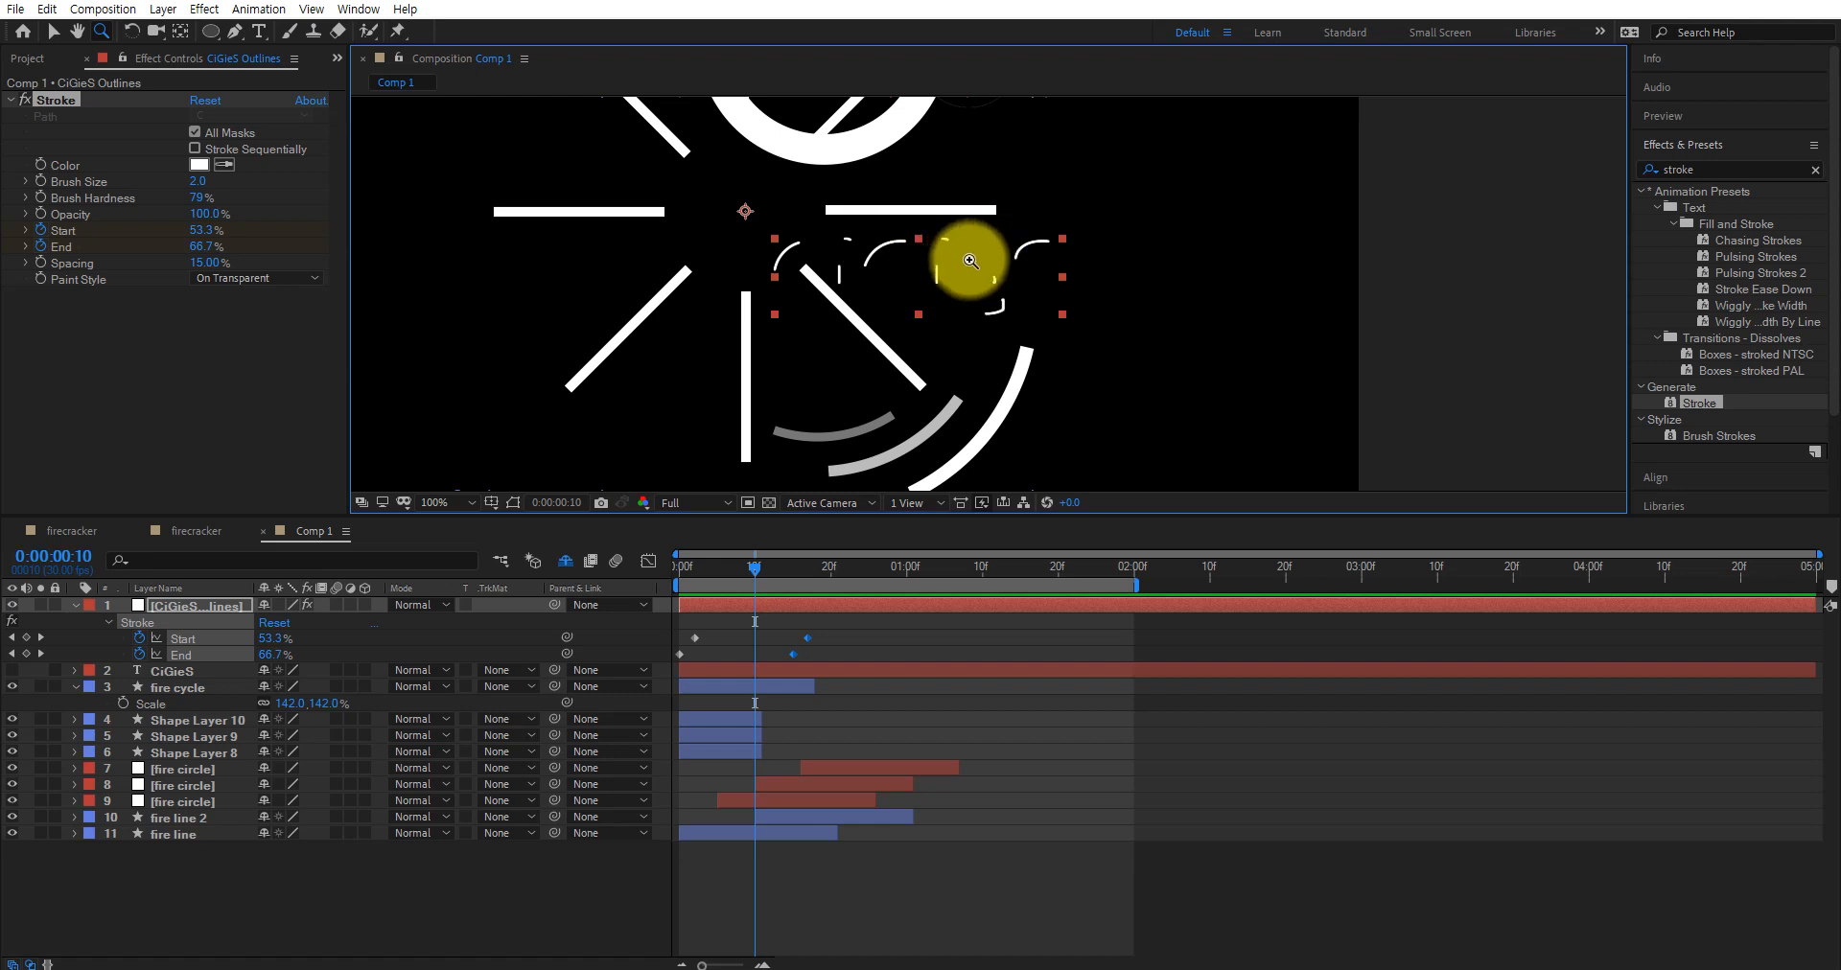
click(56, 109)
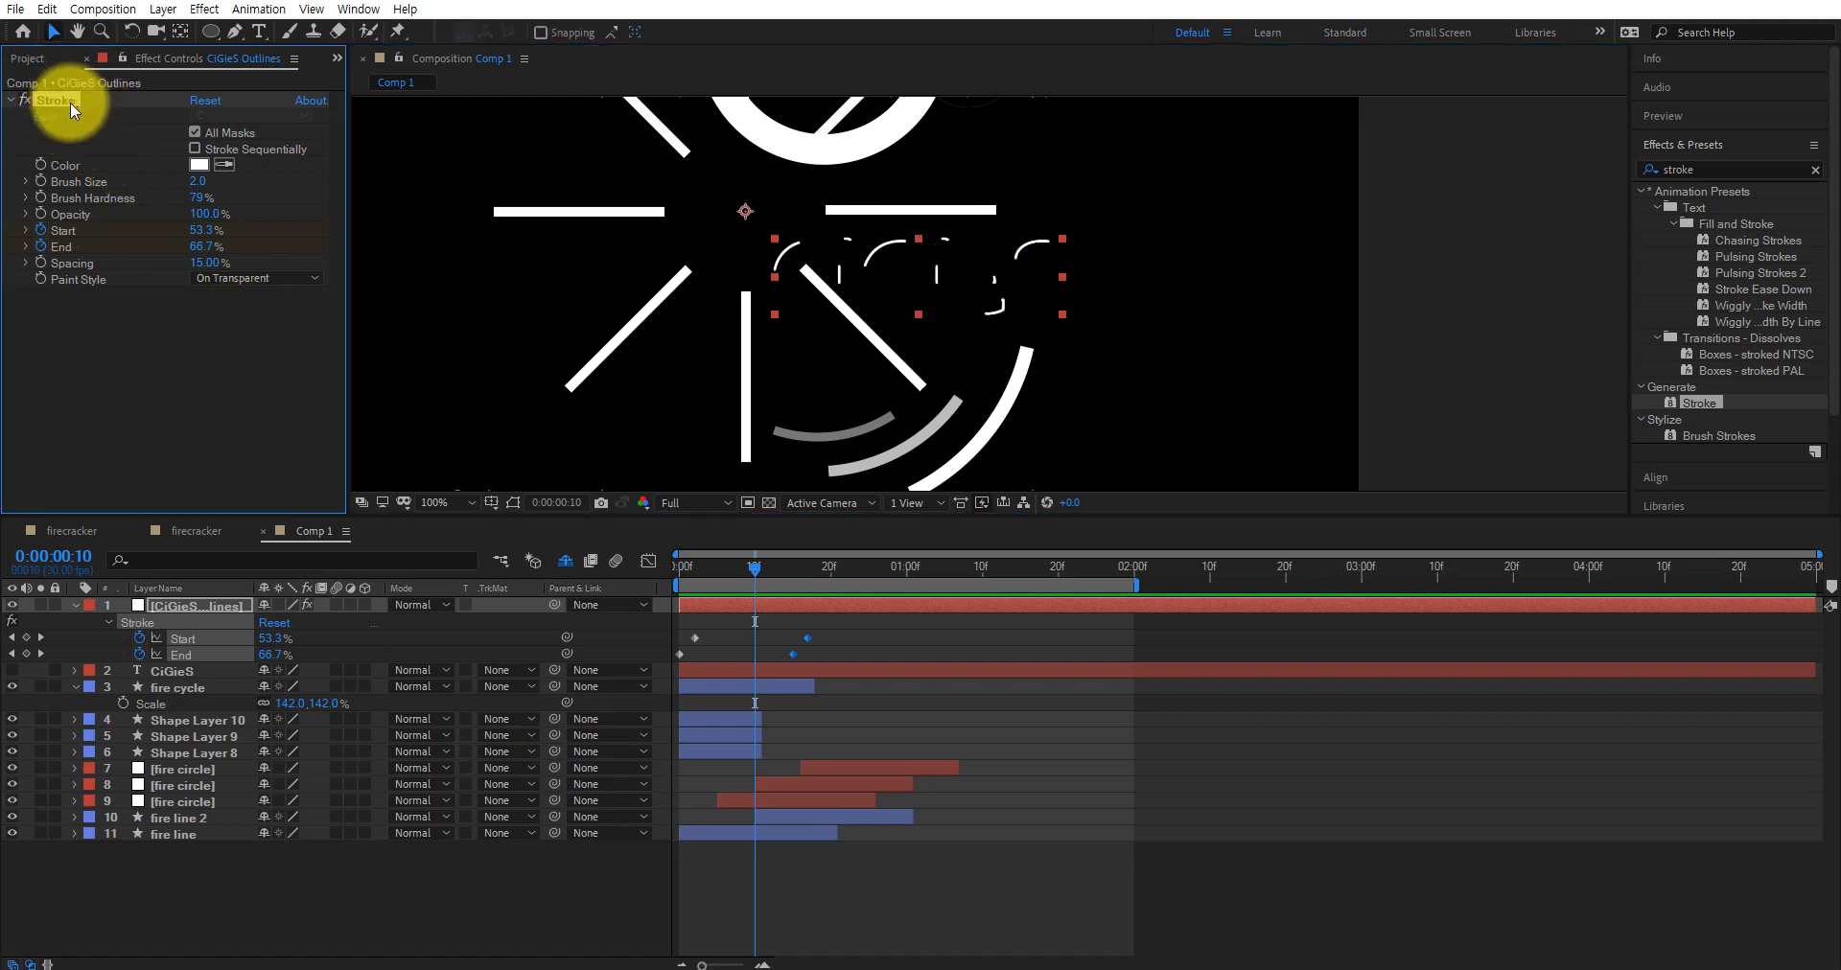
key(ctrl+d)
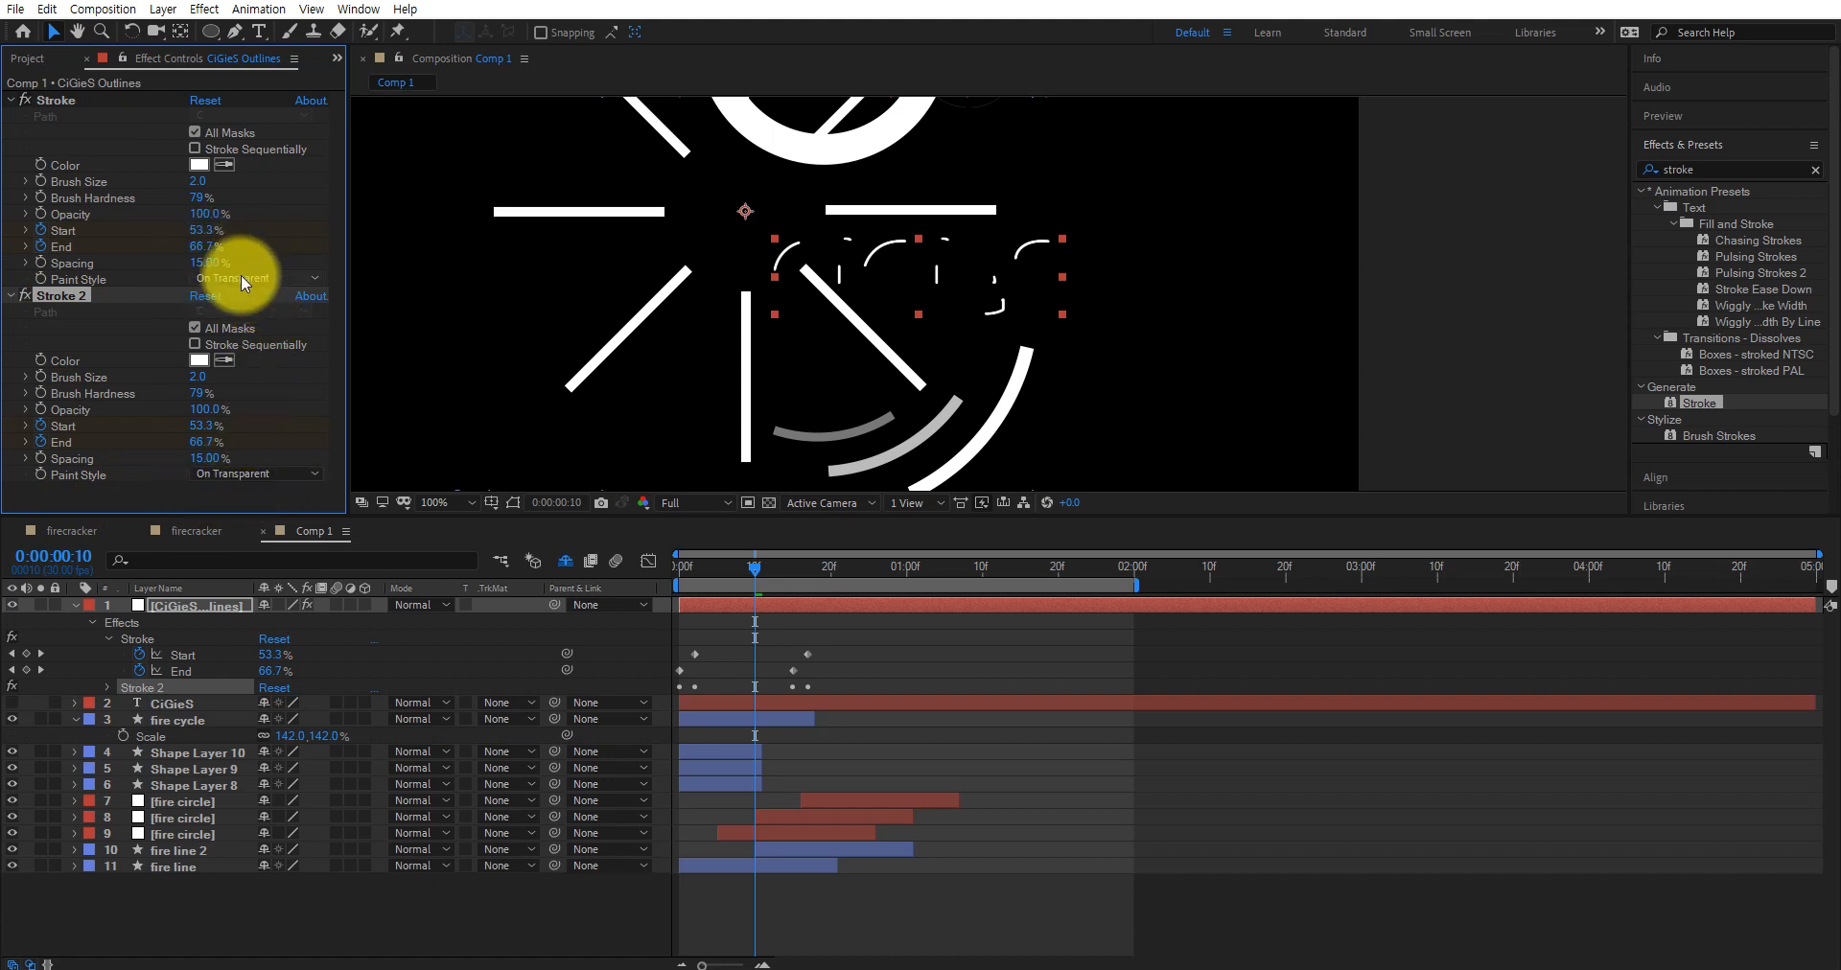
Set Stroke 2's Paint Style to On Original Image and its color to light red FD8585
click(249, 473)
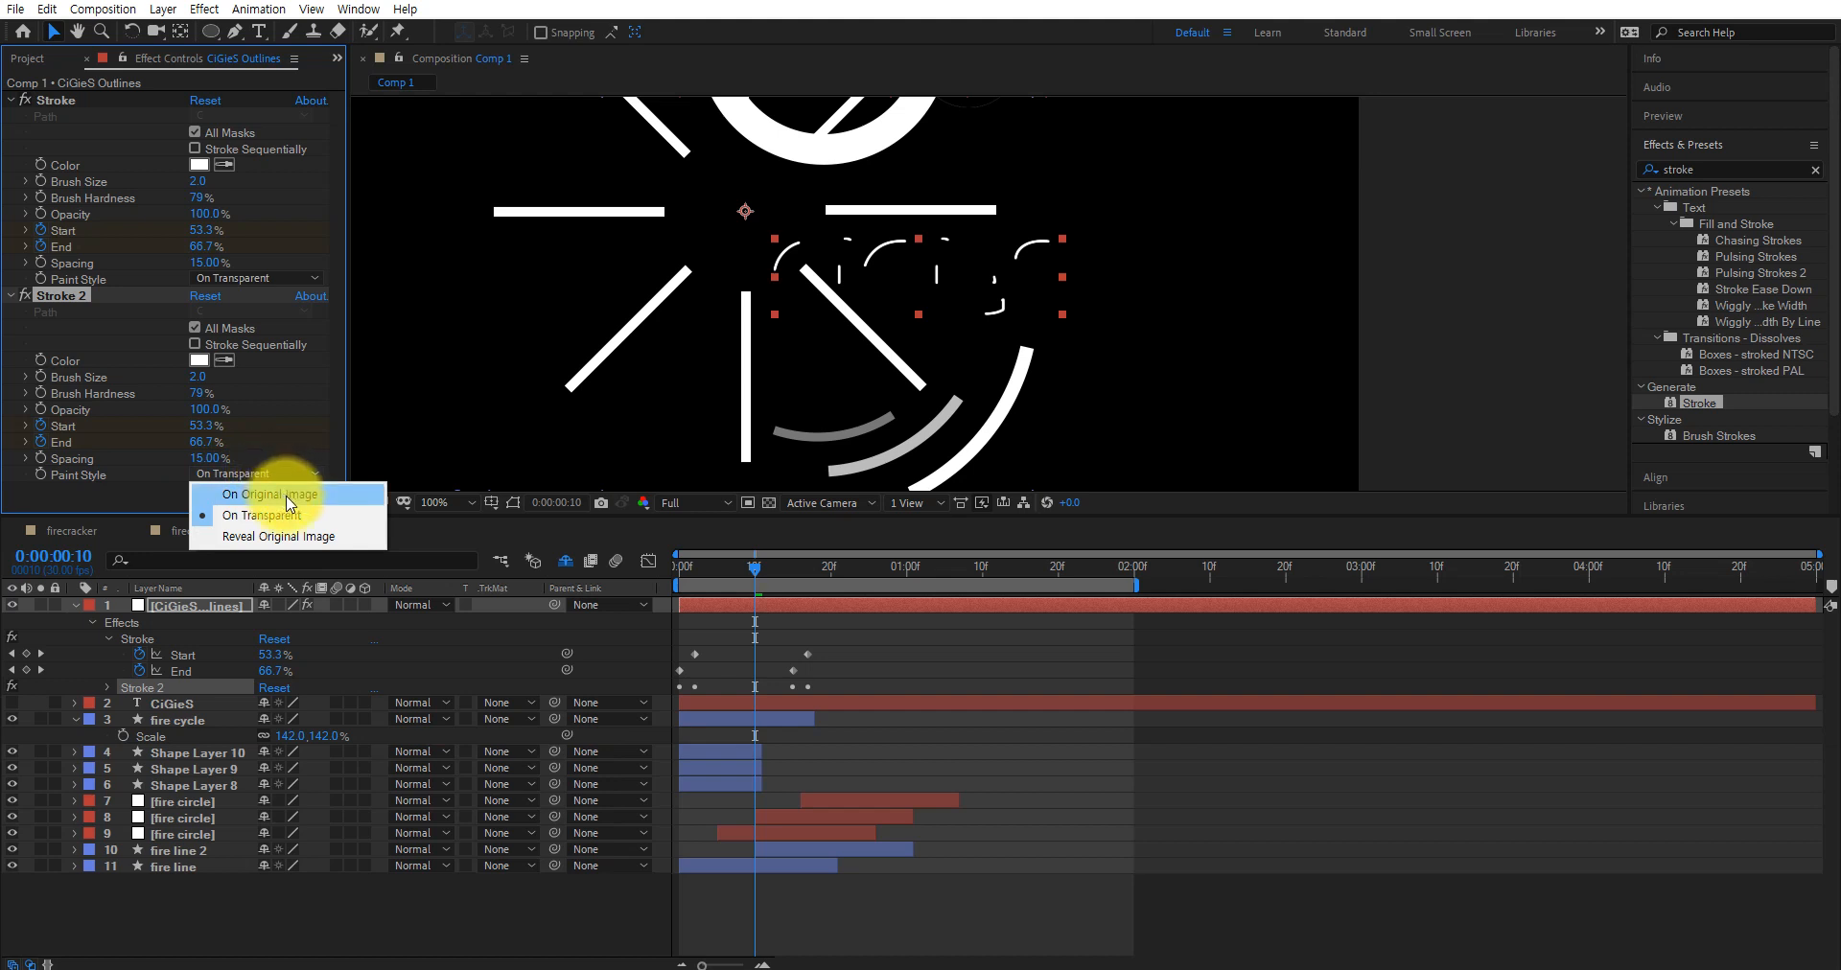
click(286, 495)
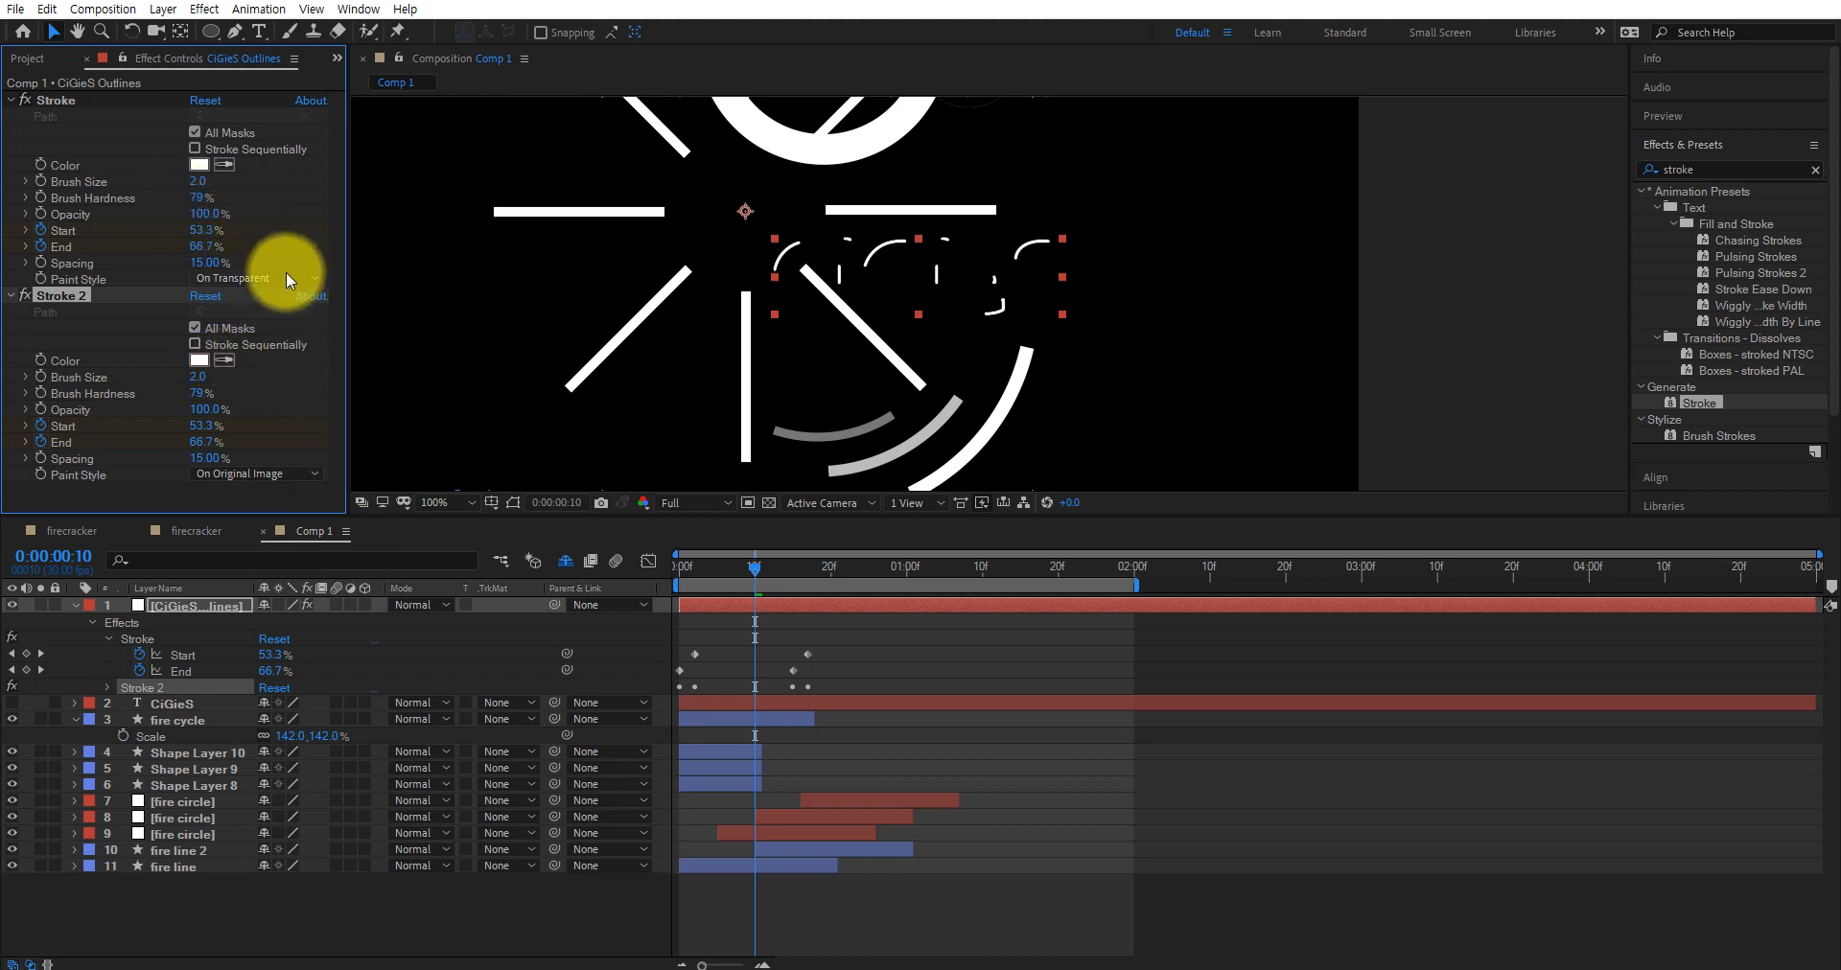
click(198, 361)
drag(492, 279, 499, 232)
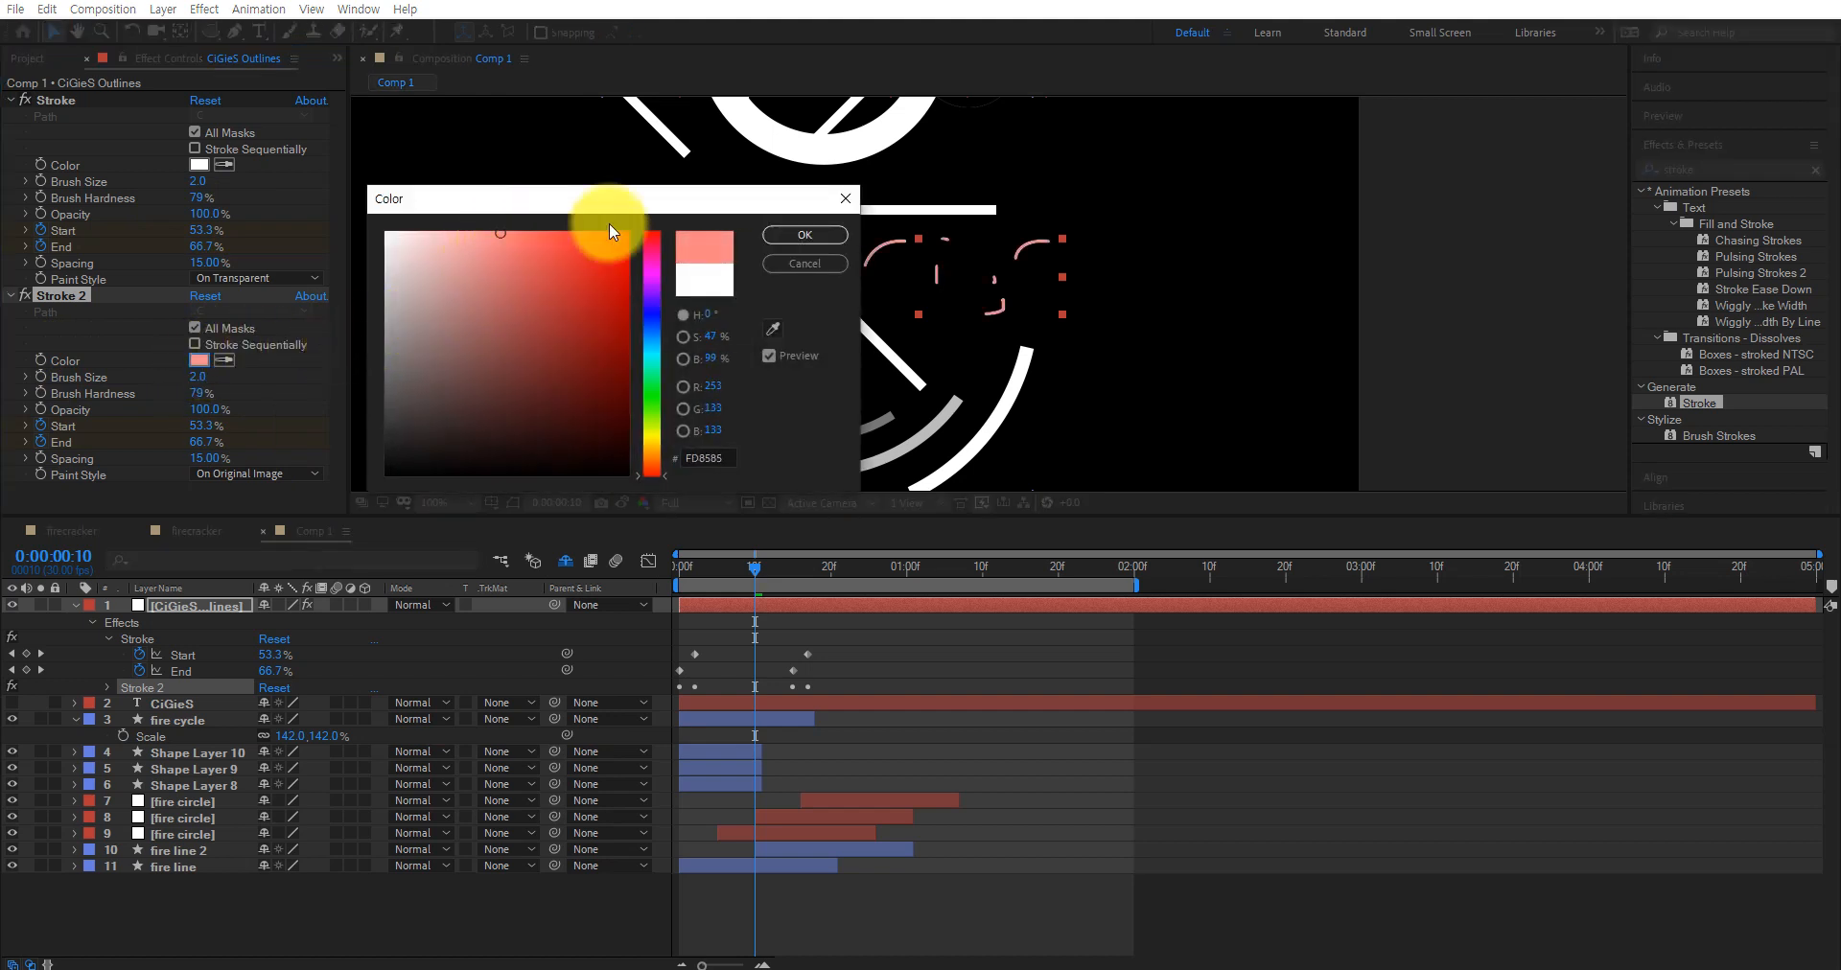
click(790, 235)
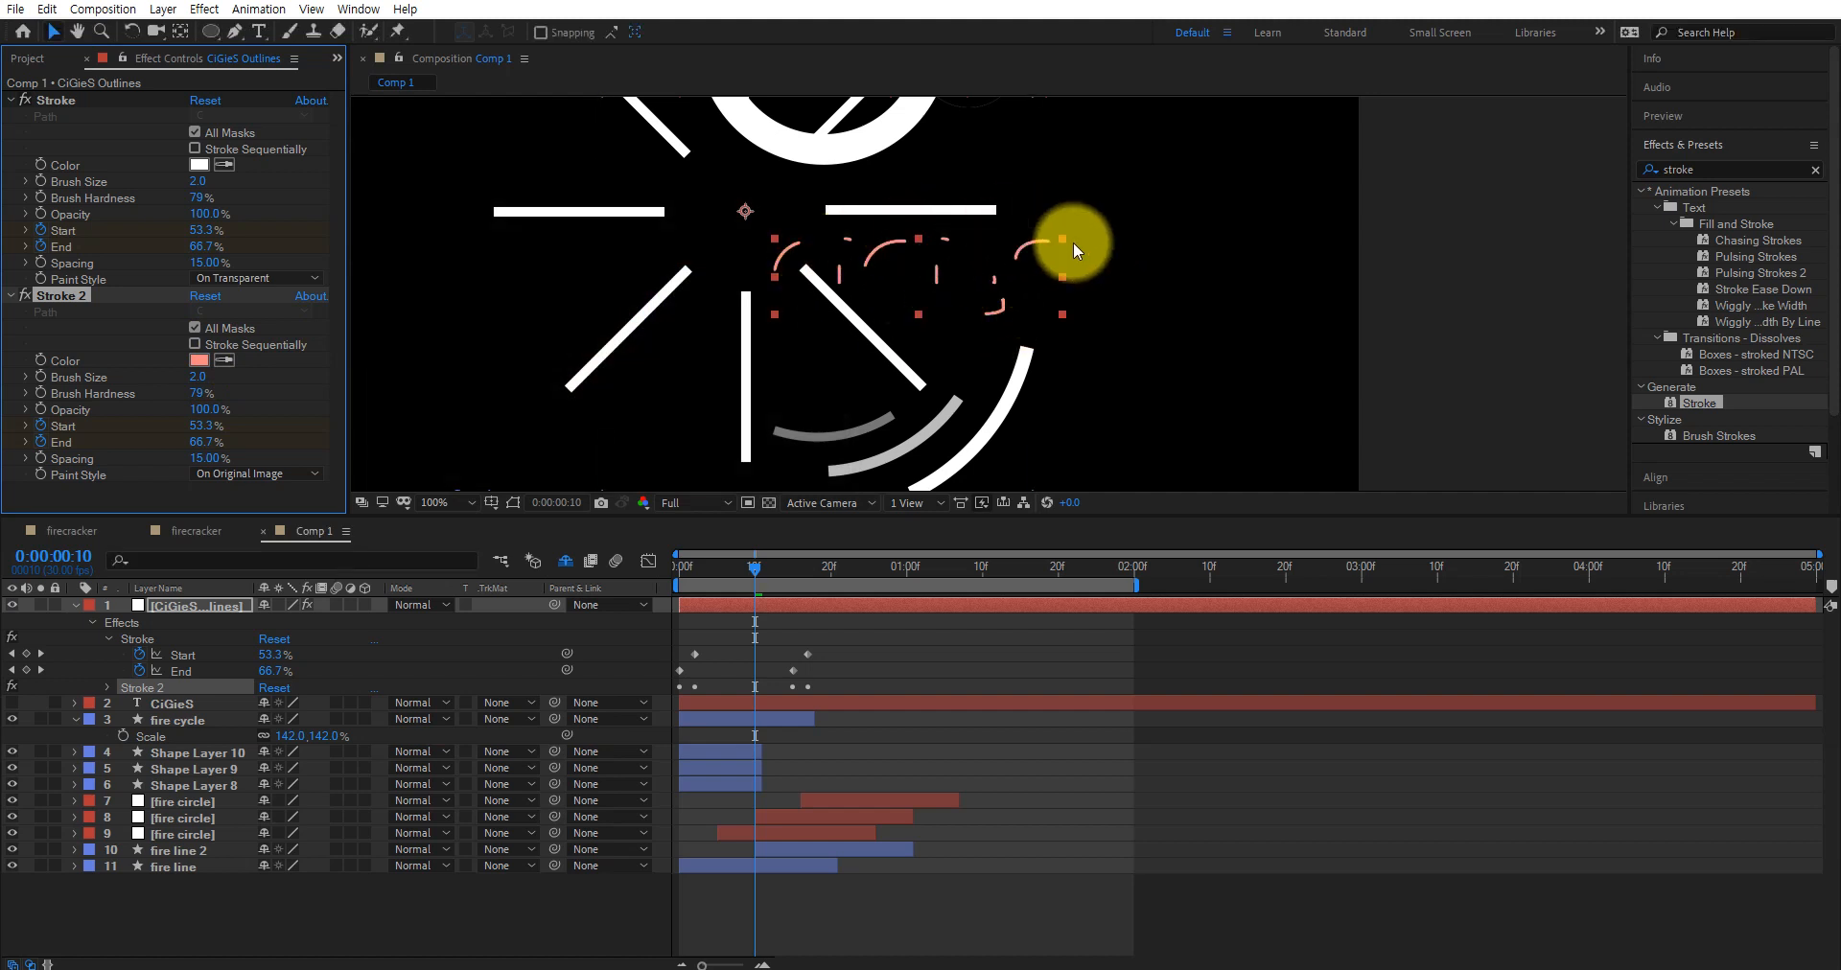
Reveal the CiGieS Outlines keyframes and shift all of Stroke 2's Start and End keyframes two frames later
click(209, 602)
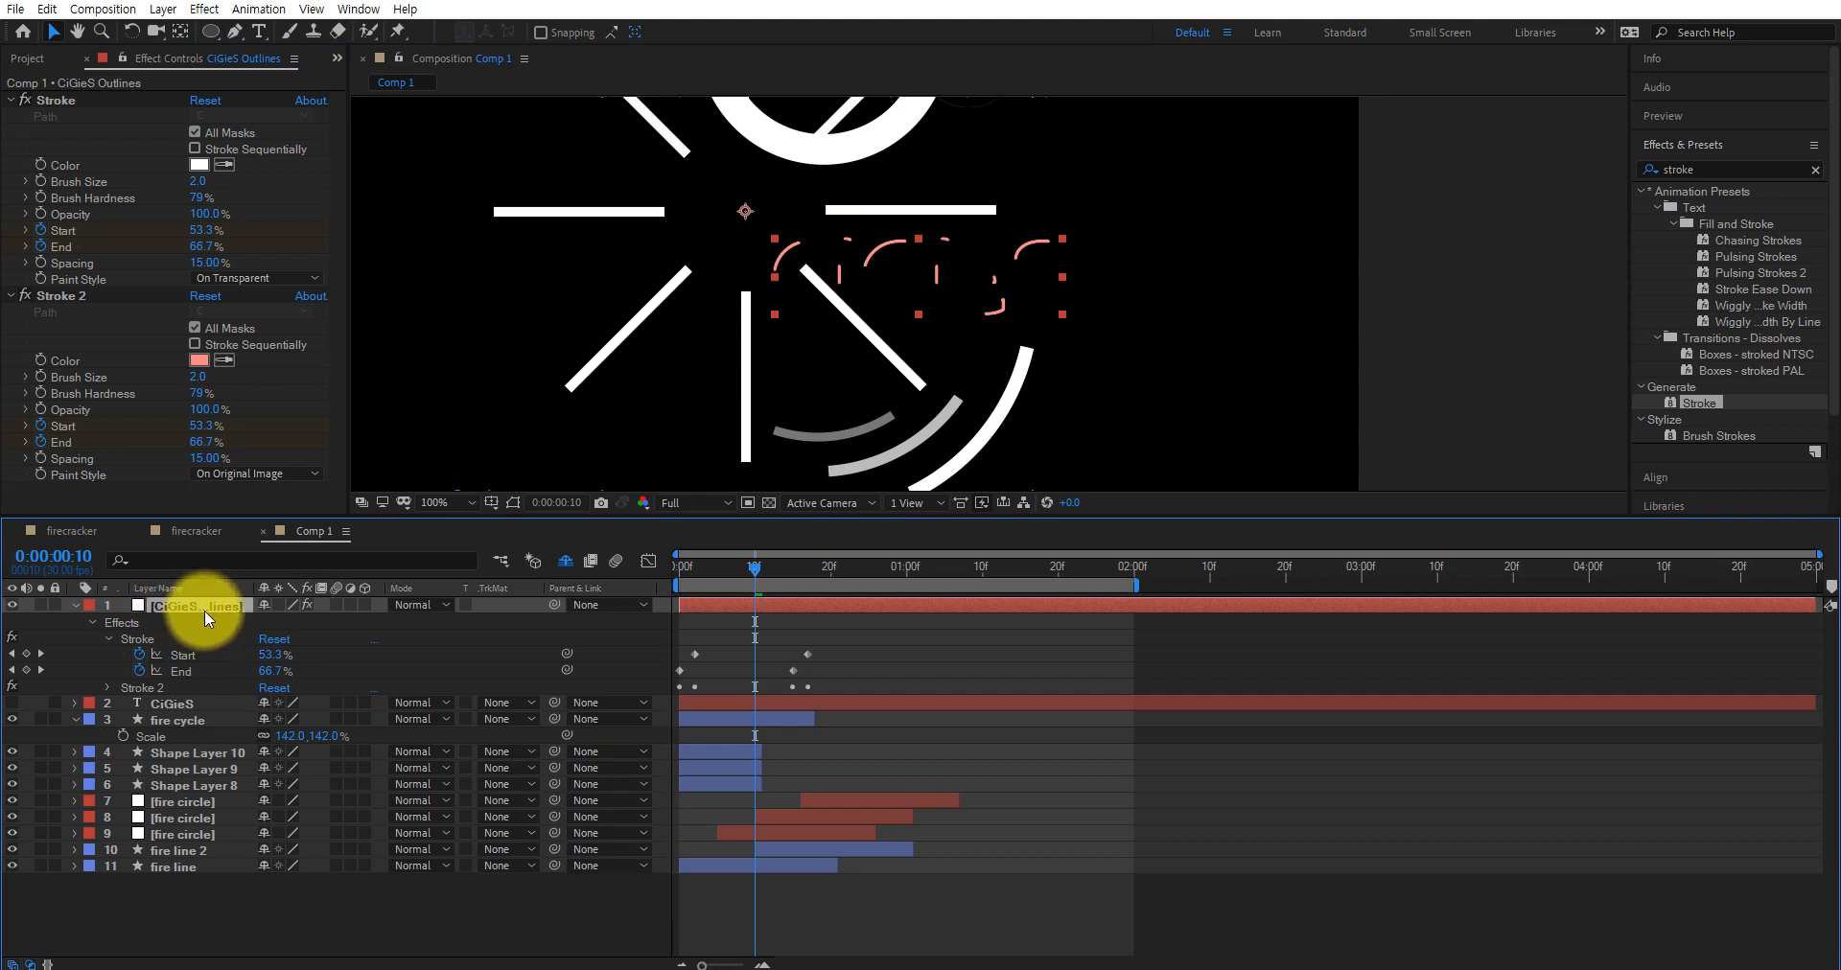
key(u)
key(u)
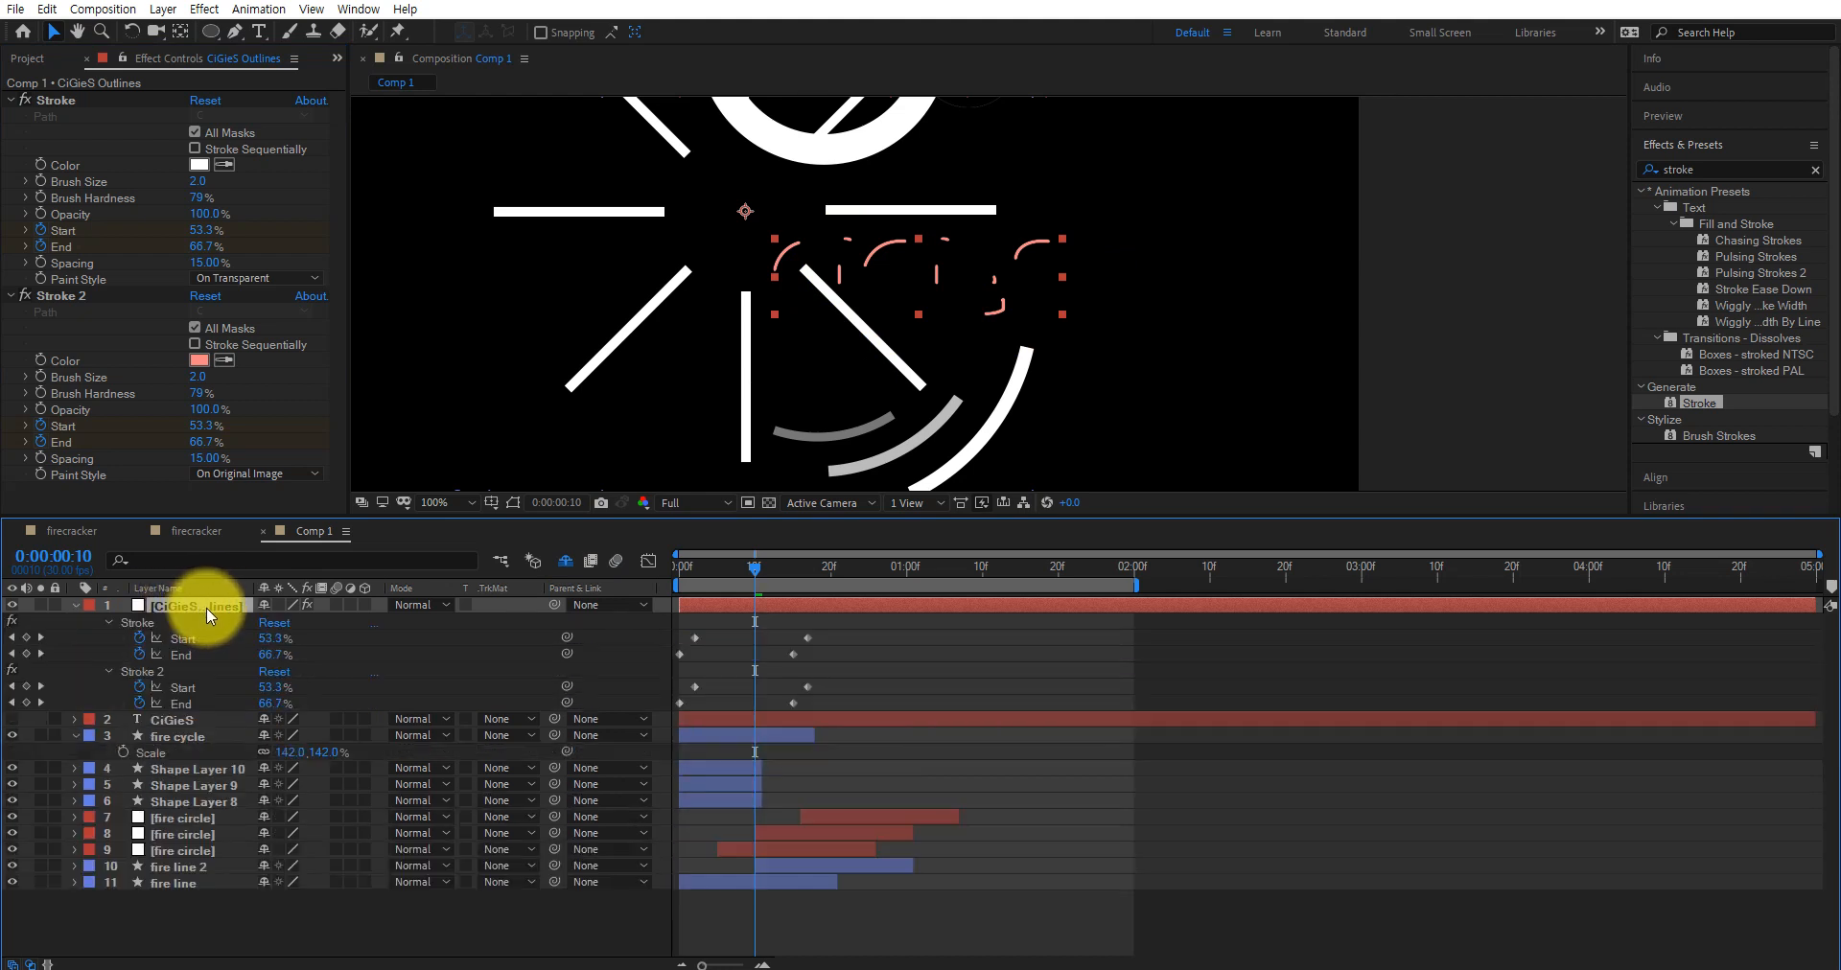
click(142, 623)
click(154, 670)
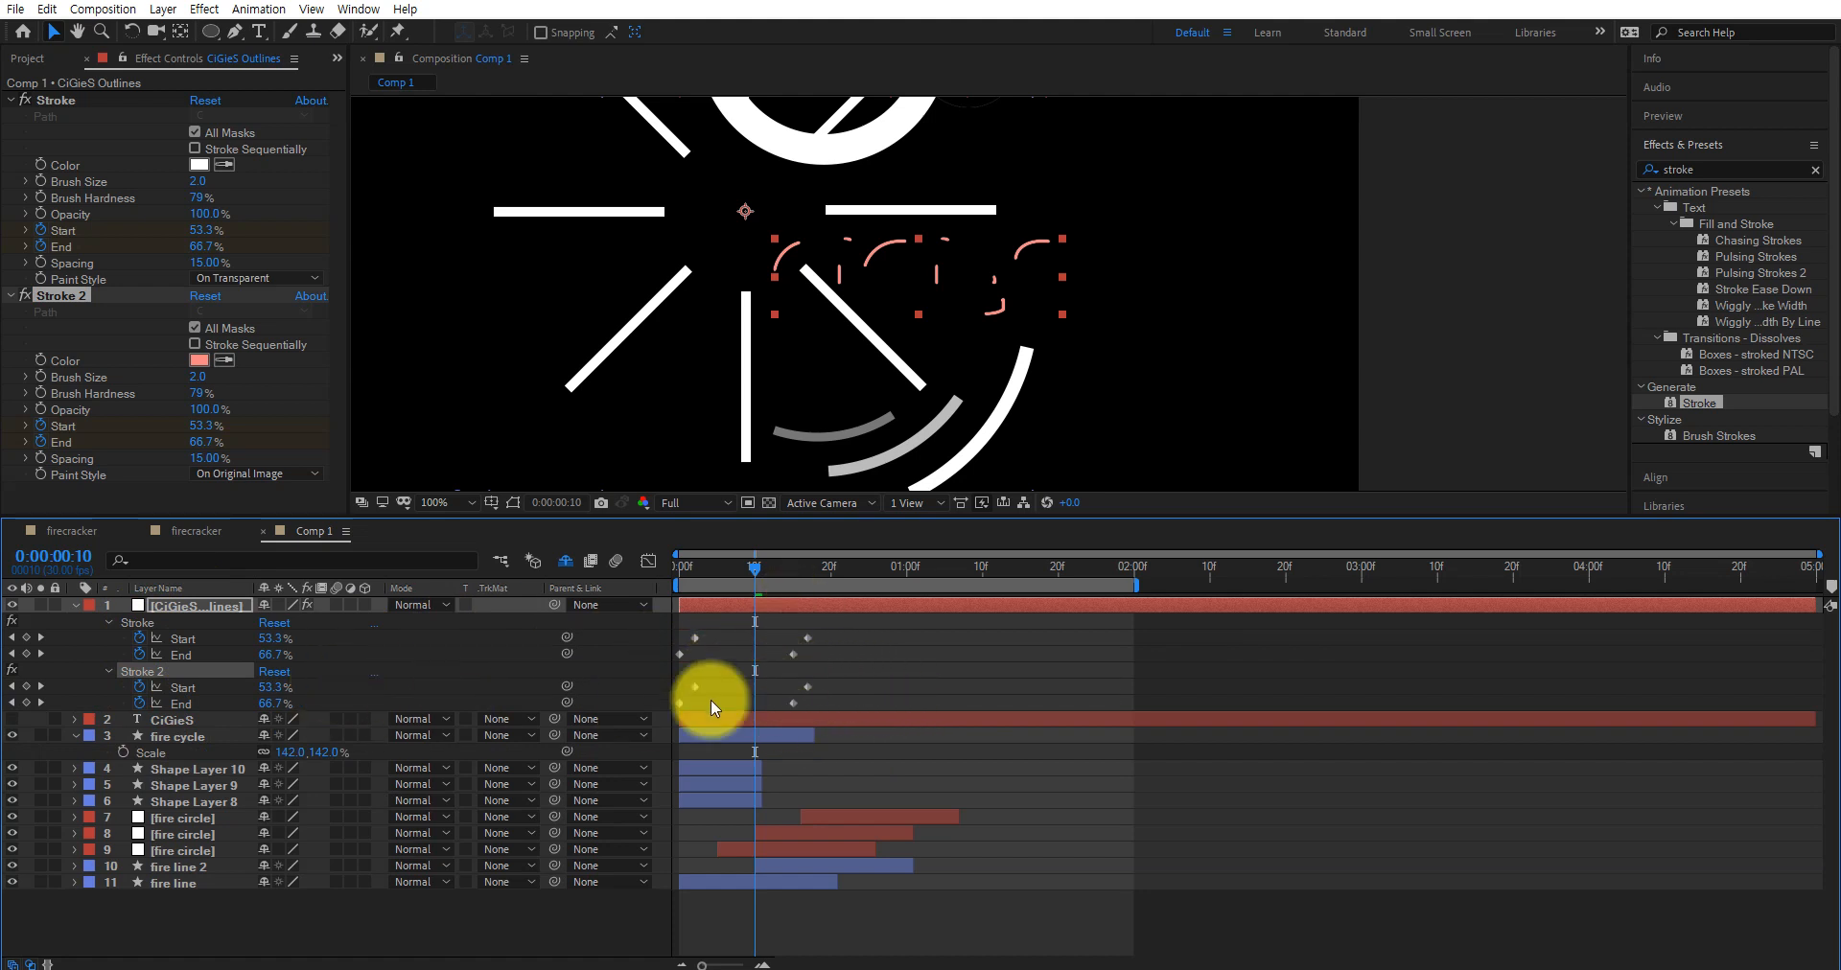
drag(826, 681, 677, 705)
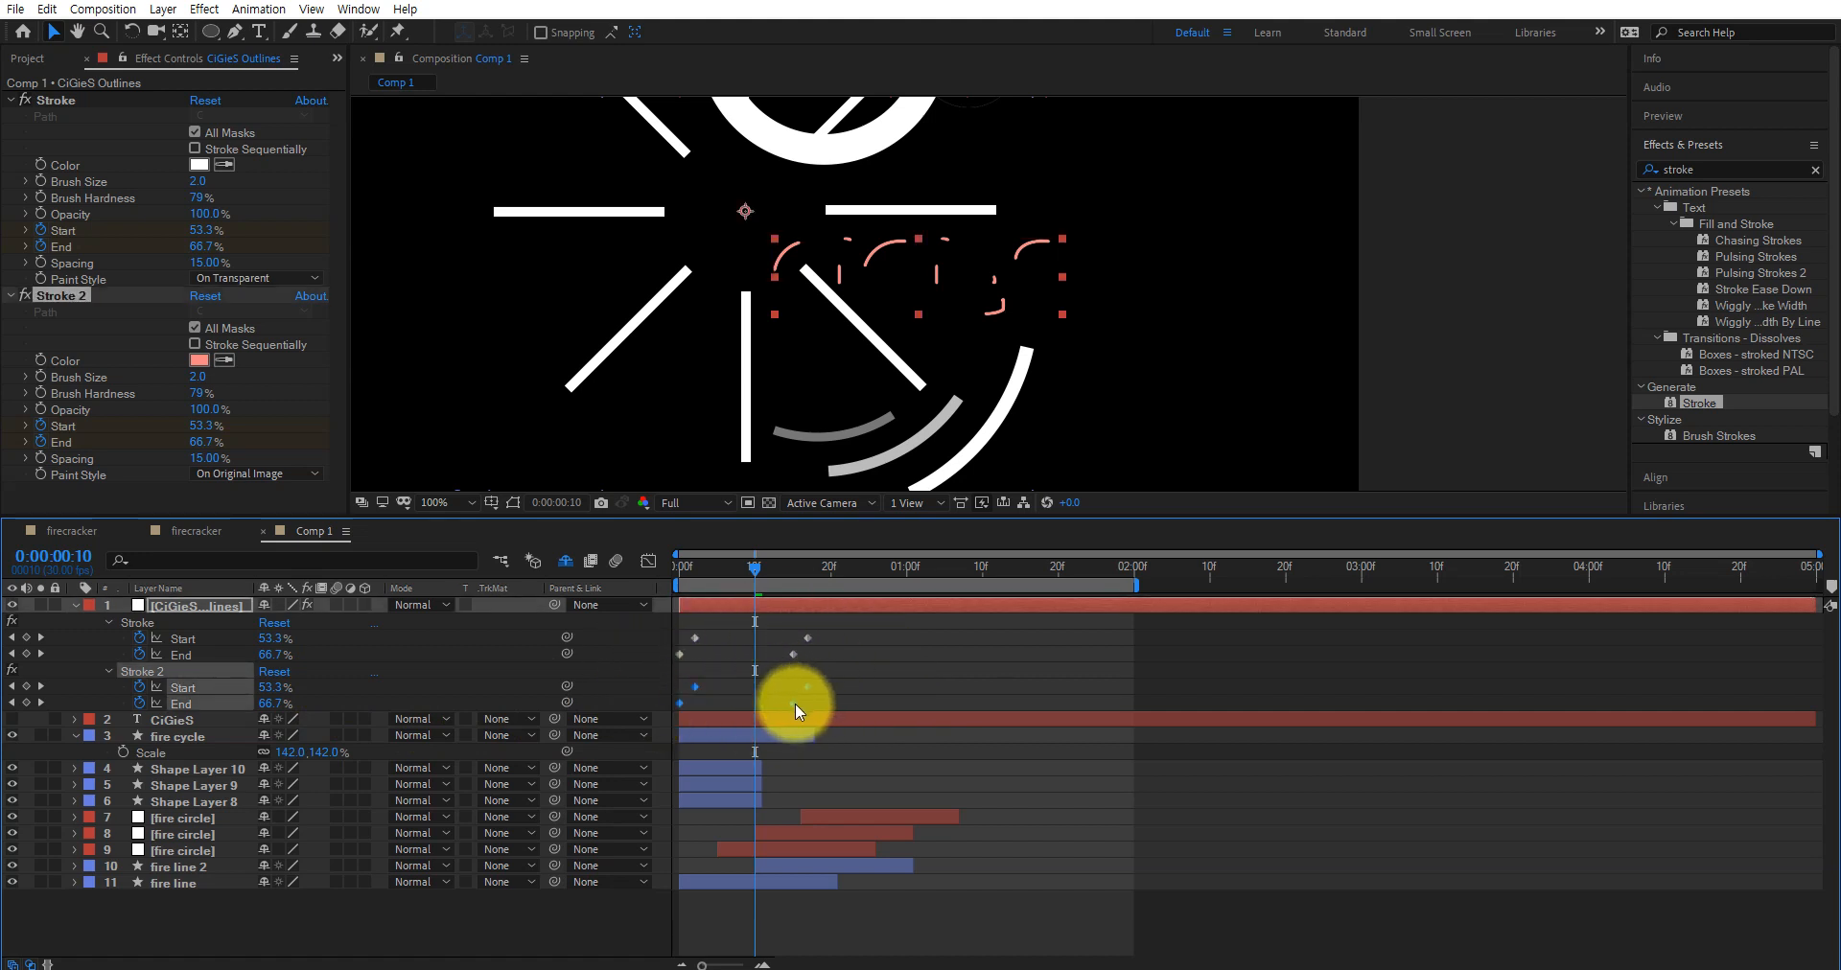
drag(795, 704, 809, 706)
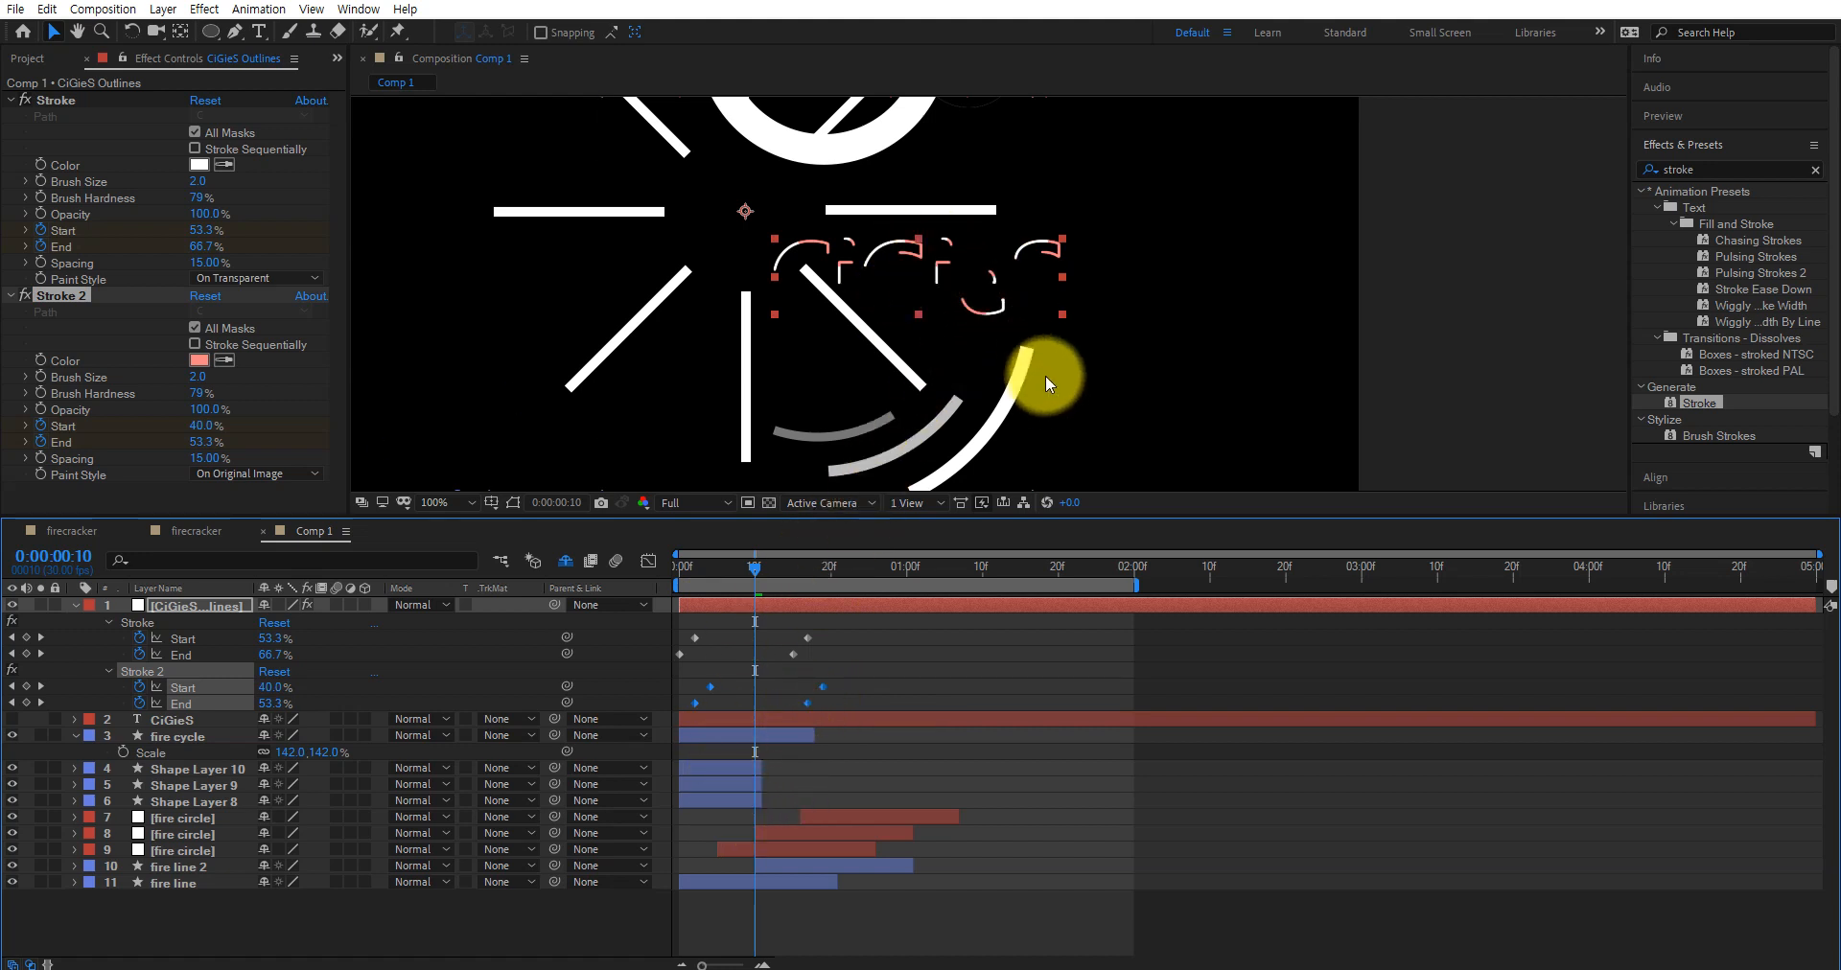
Play the composition from frame 0 and scrub through it to check the light red stroke trailing the white one
drag(756, 569, 652, 588)
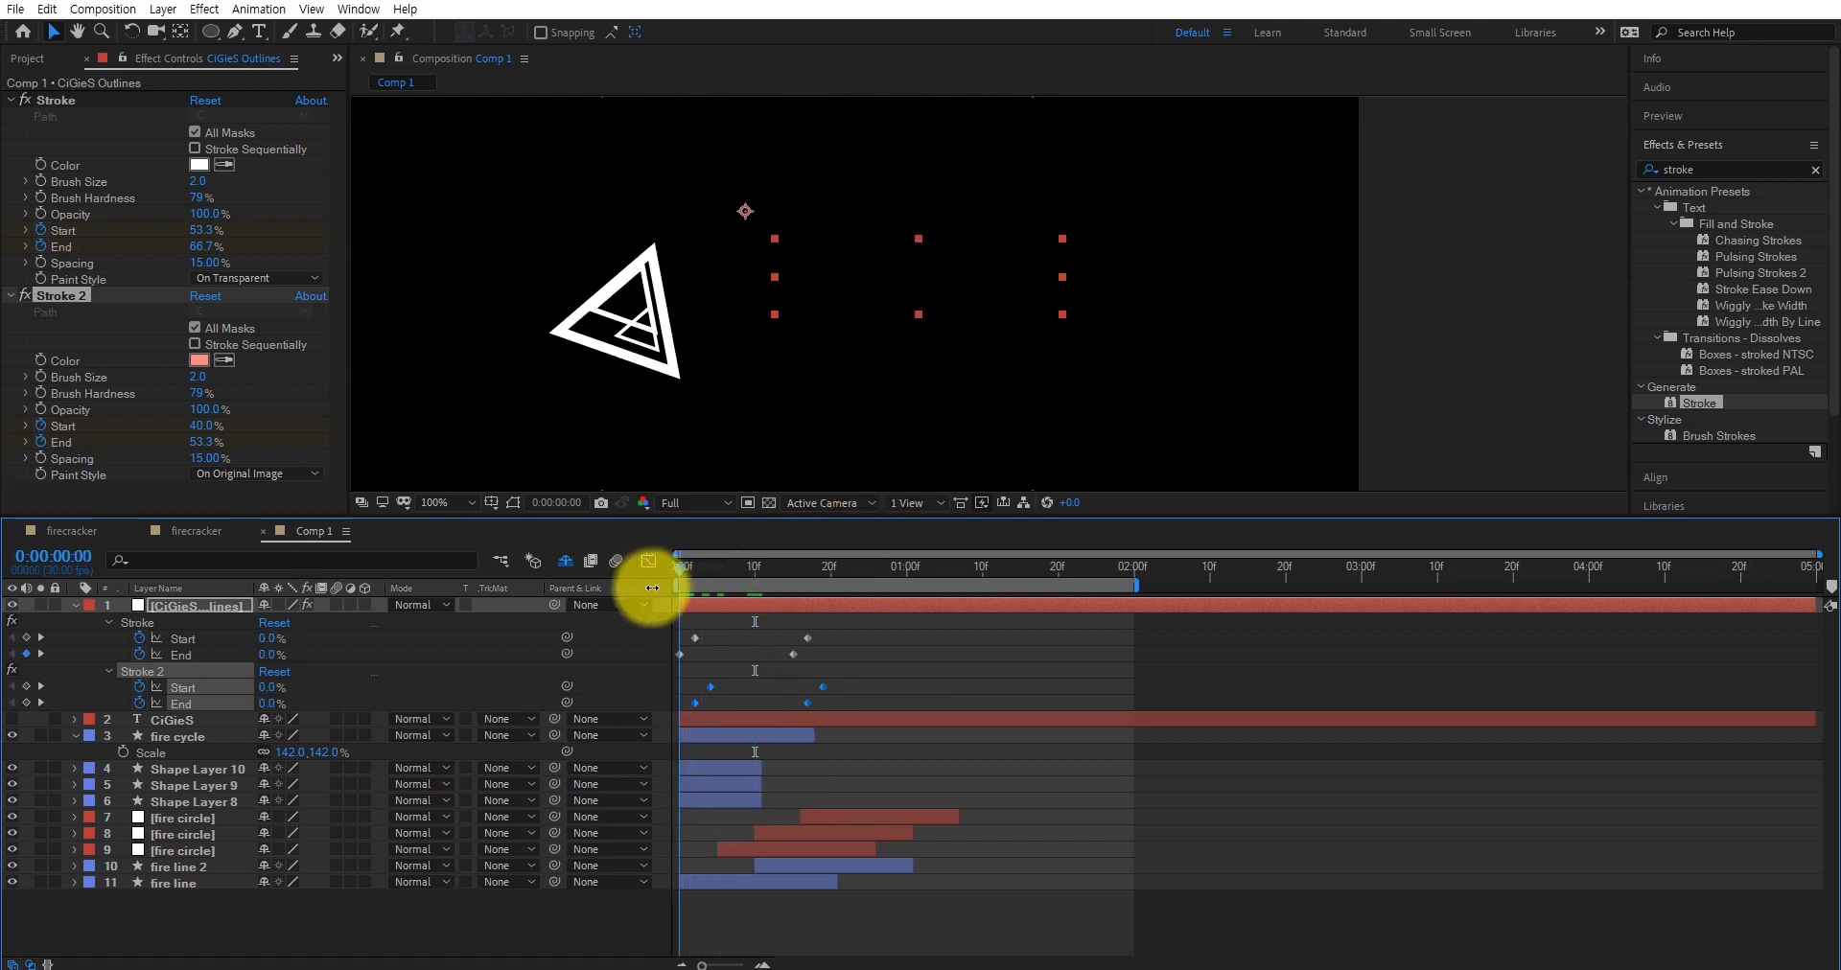
key(space)
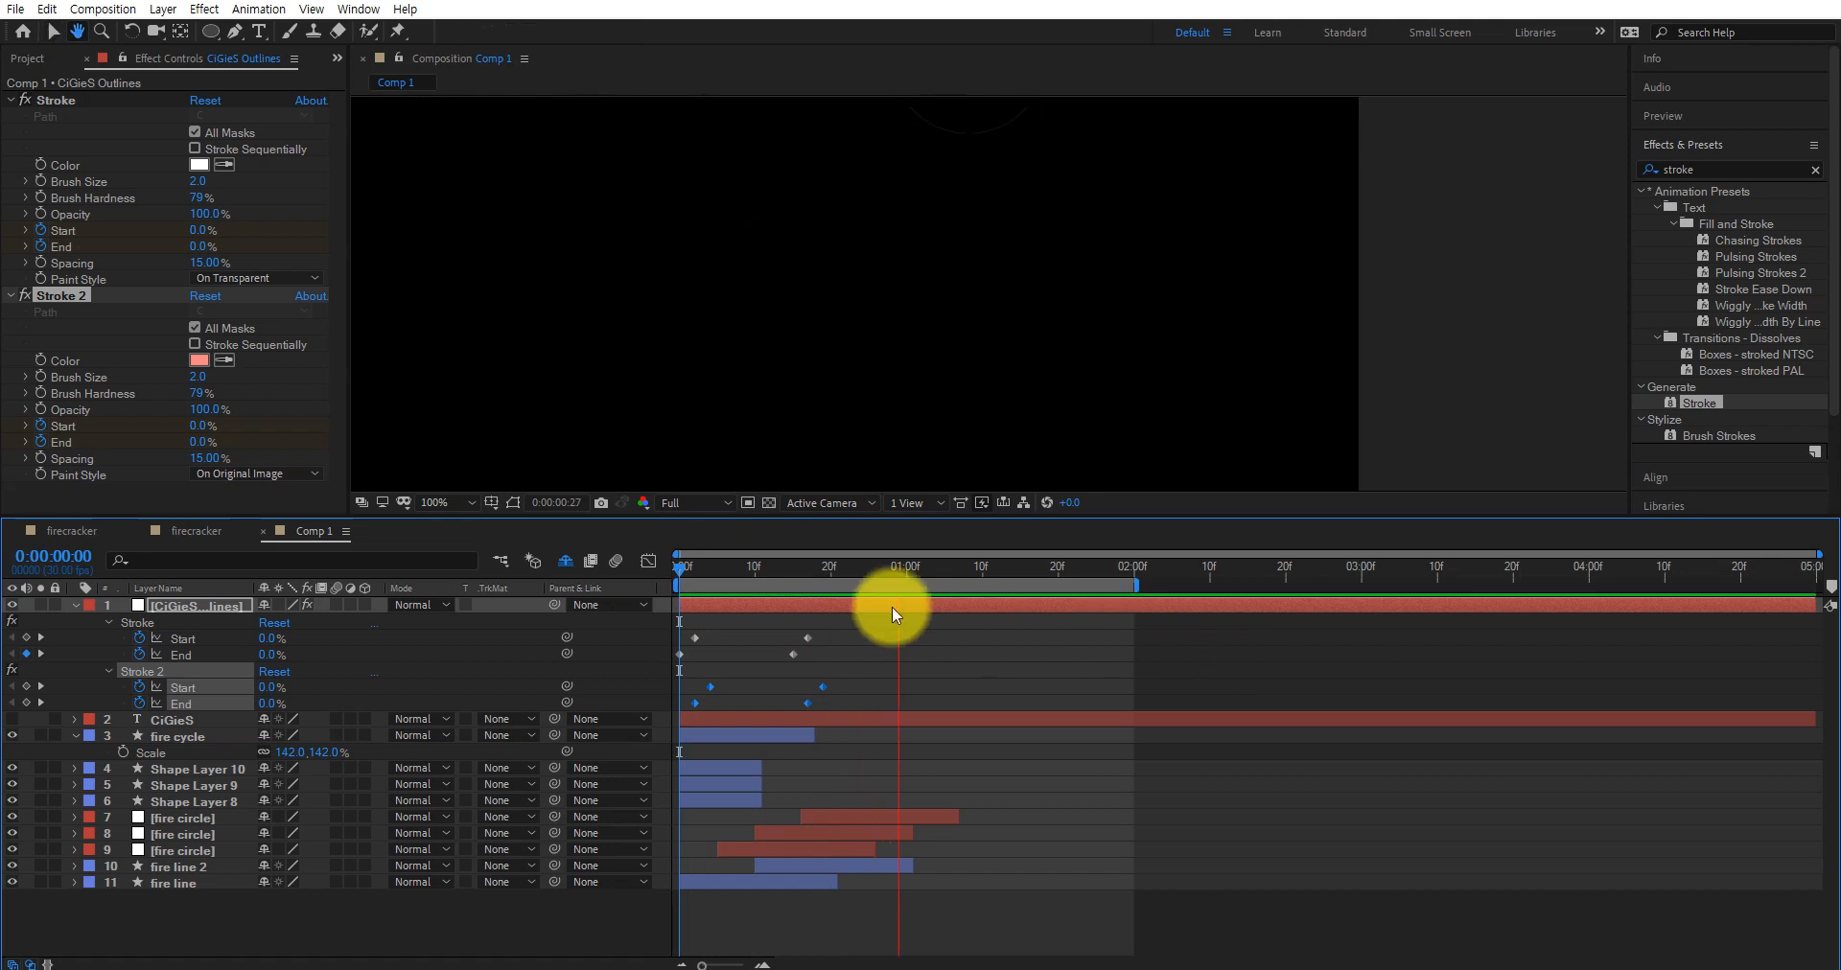
key(space)
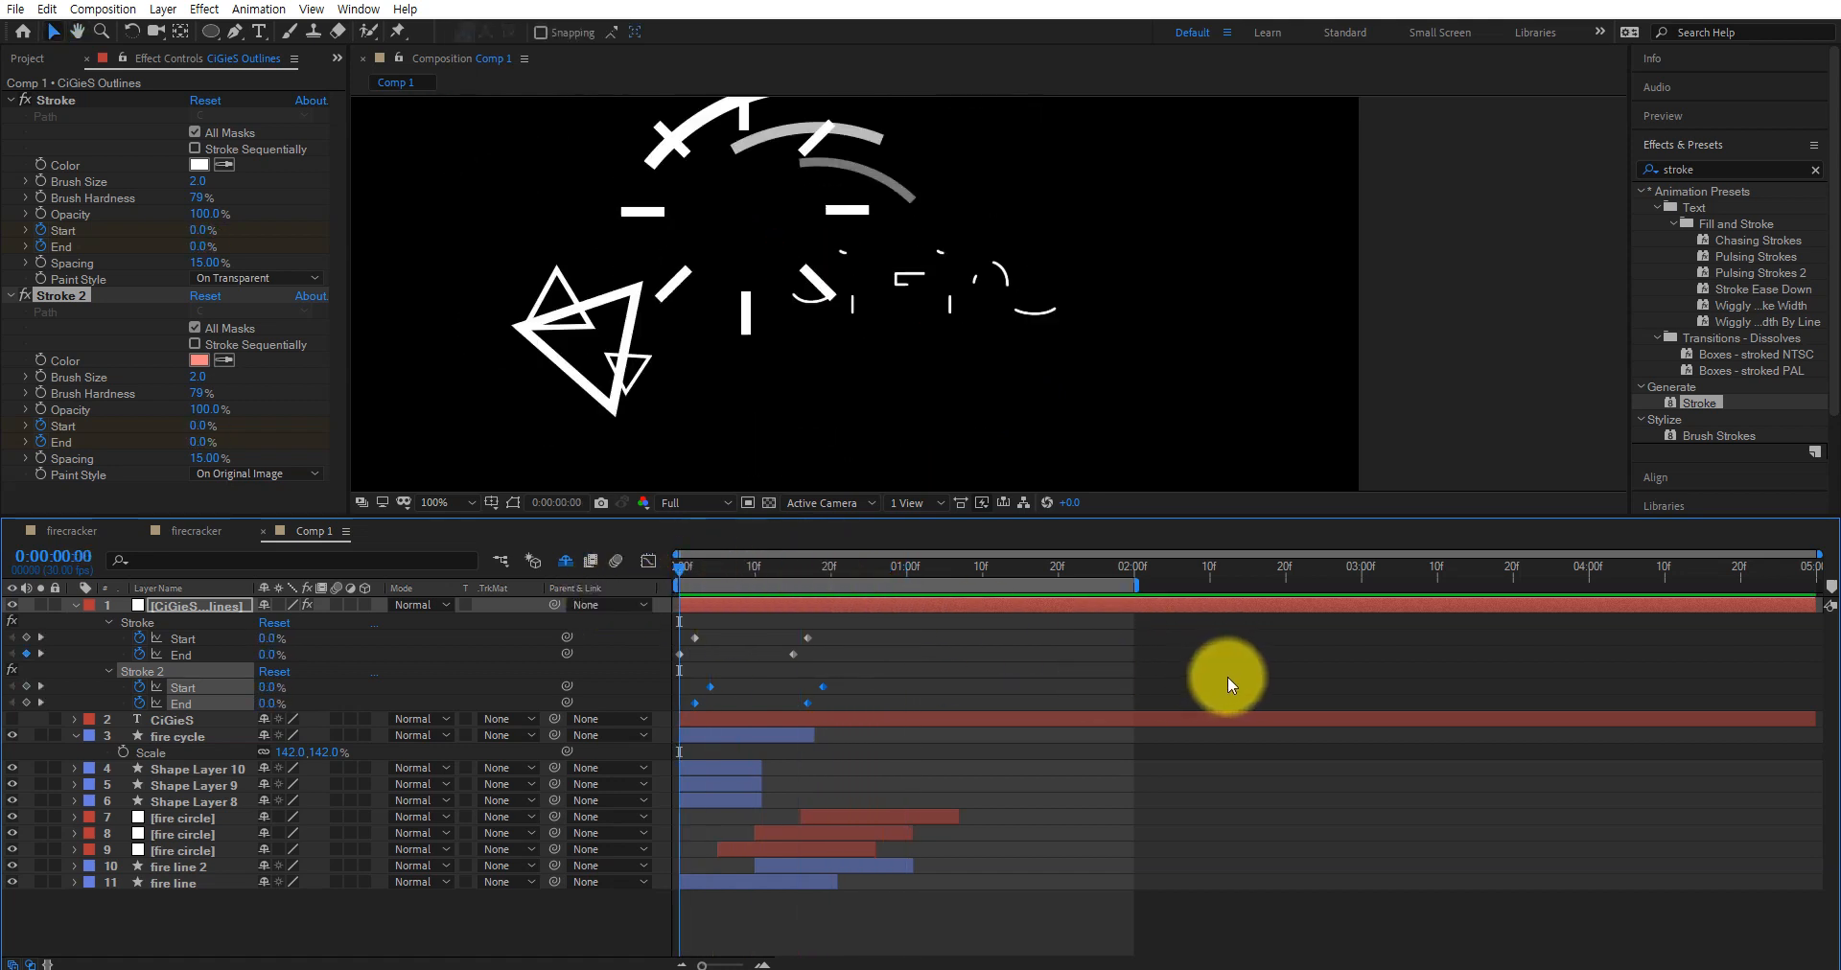
key(space)
drag(836, 572, 684, 592)
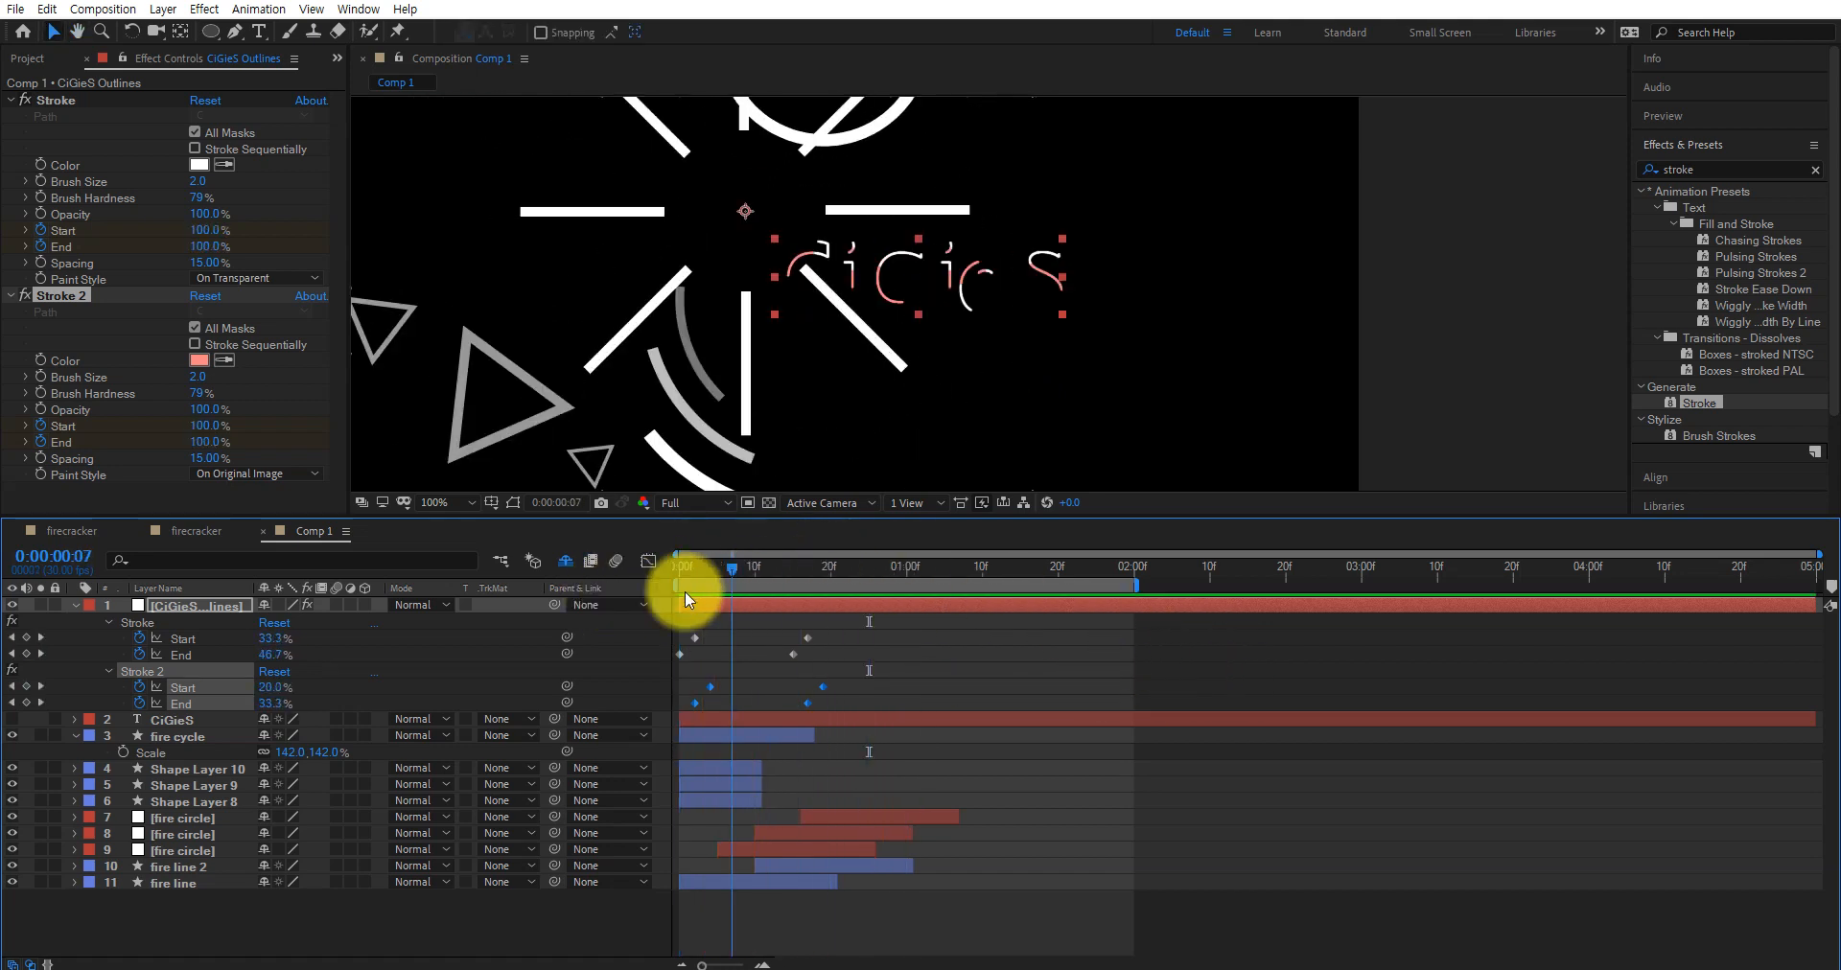
key(space)
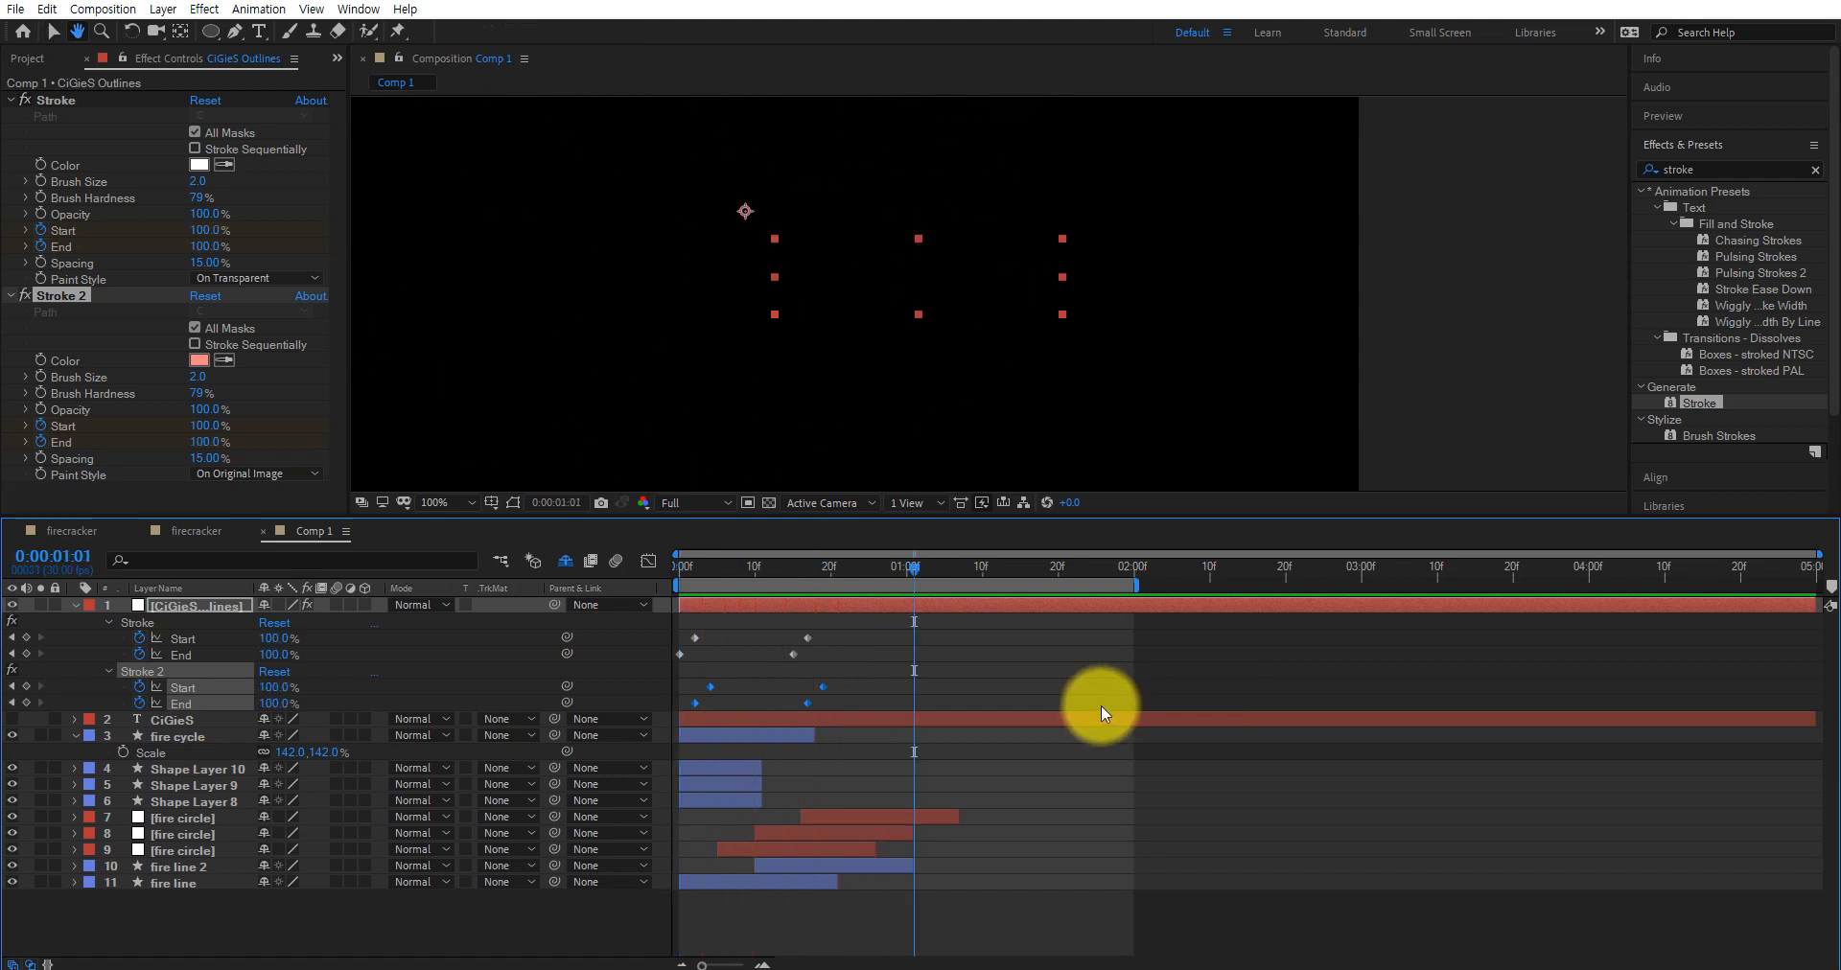
key(space)
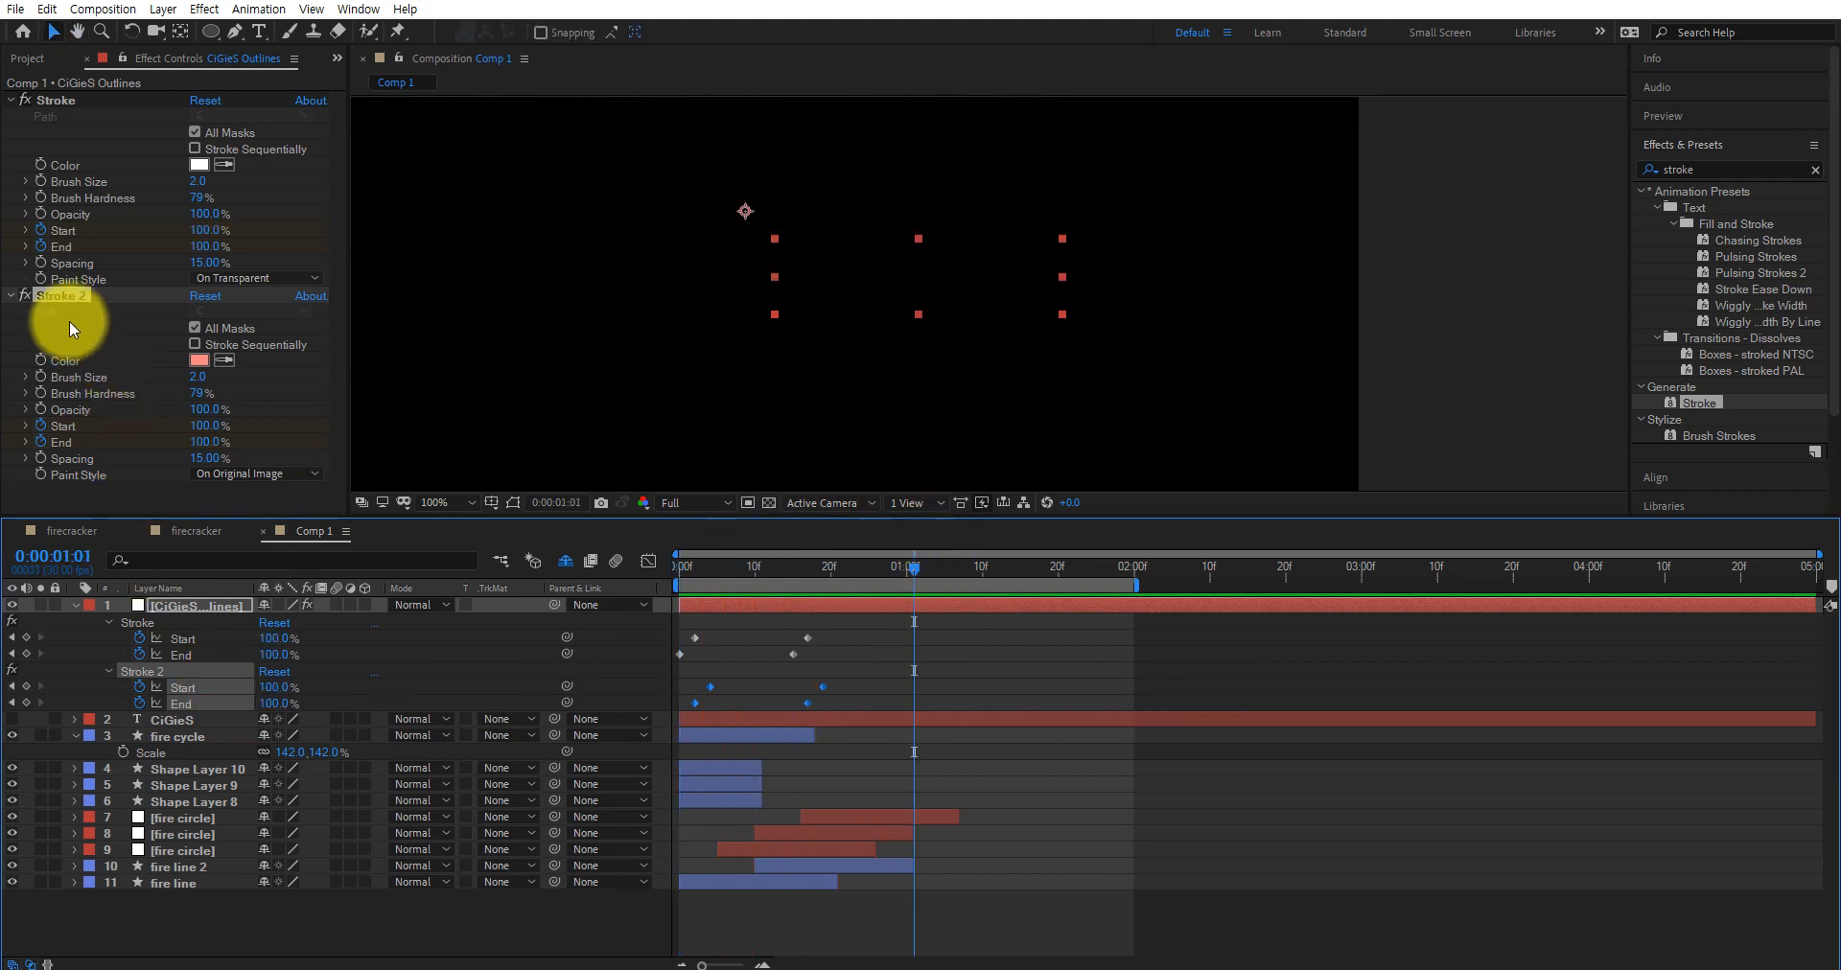
Duplicate Stroke 2 on the CiGieS Outlines layer and shift the copy's Start and End keyframes two frames later
click(62, 296)
key(ctrl+d)
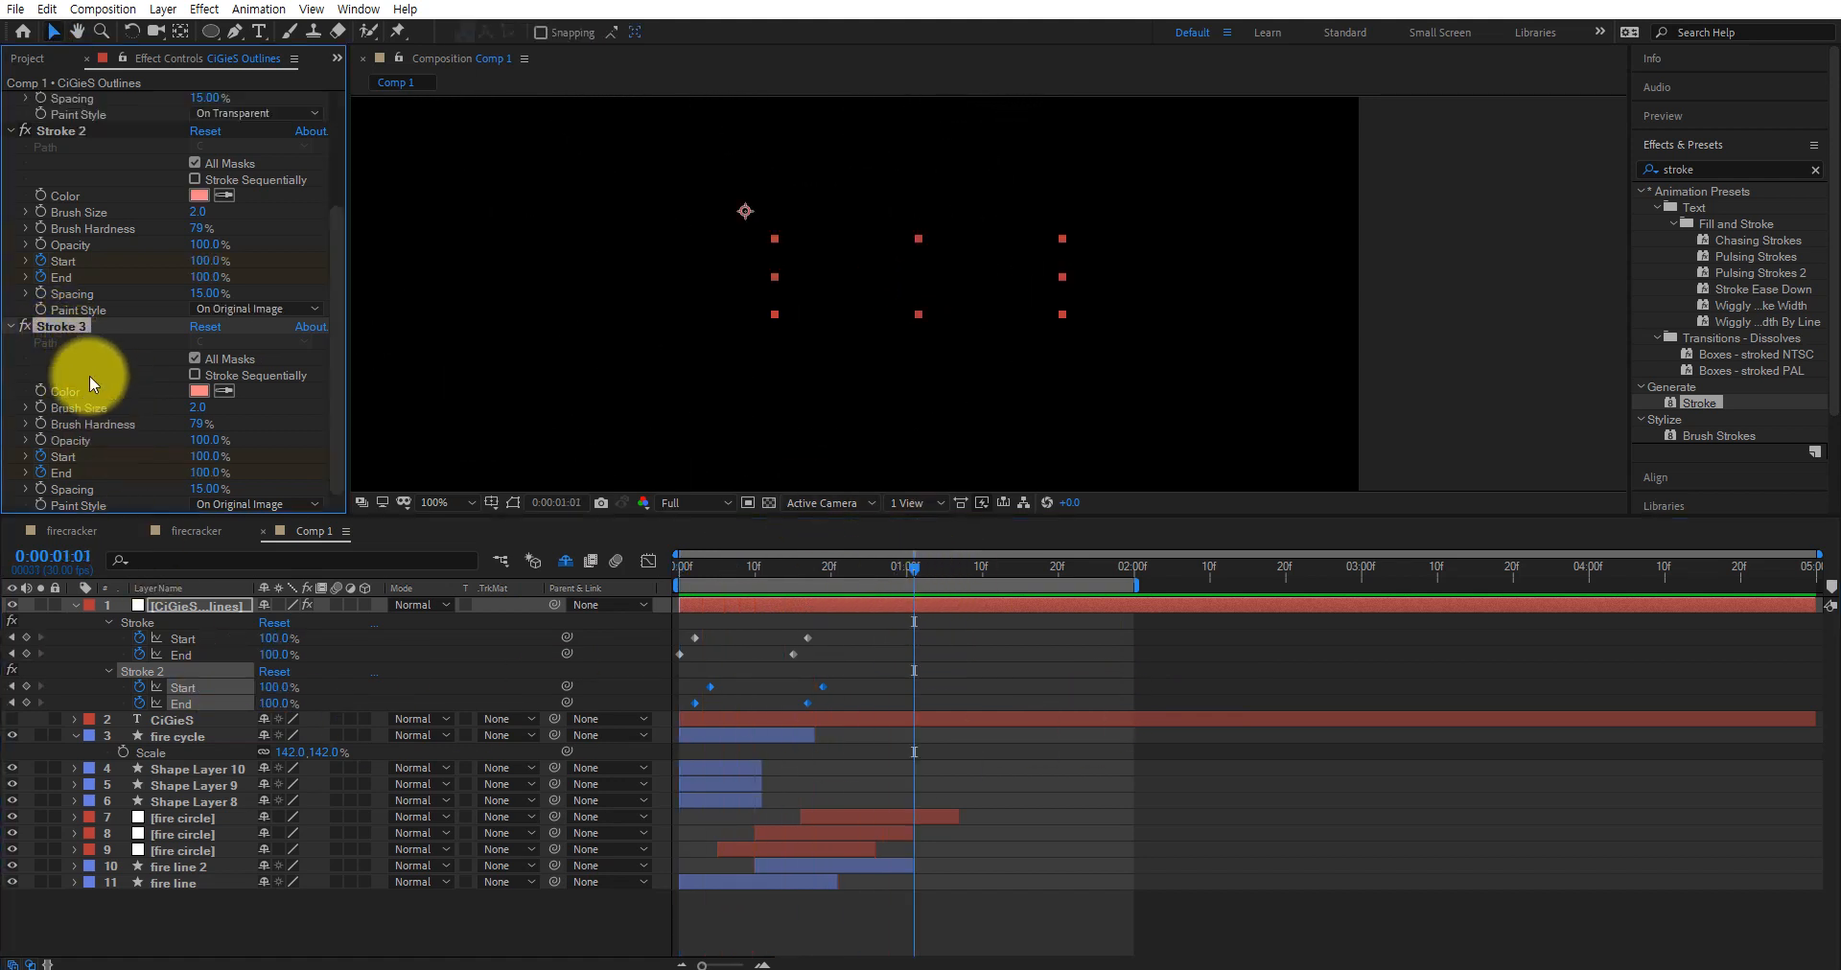
click(198, 602)
key(u)
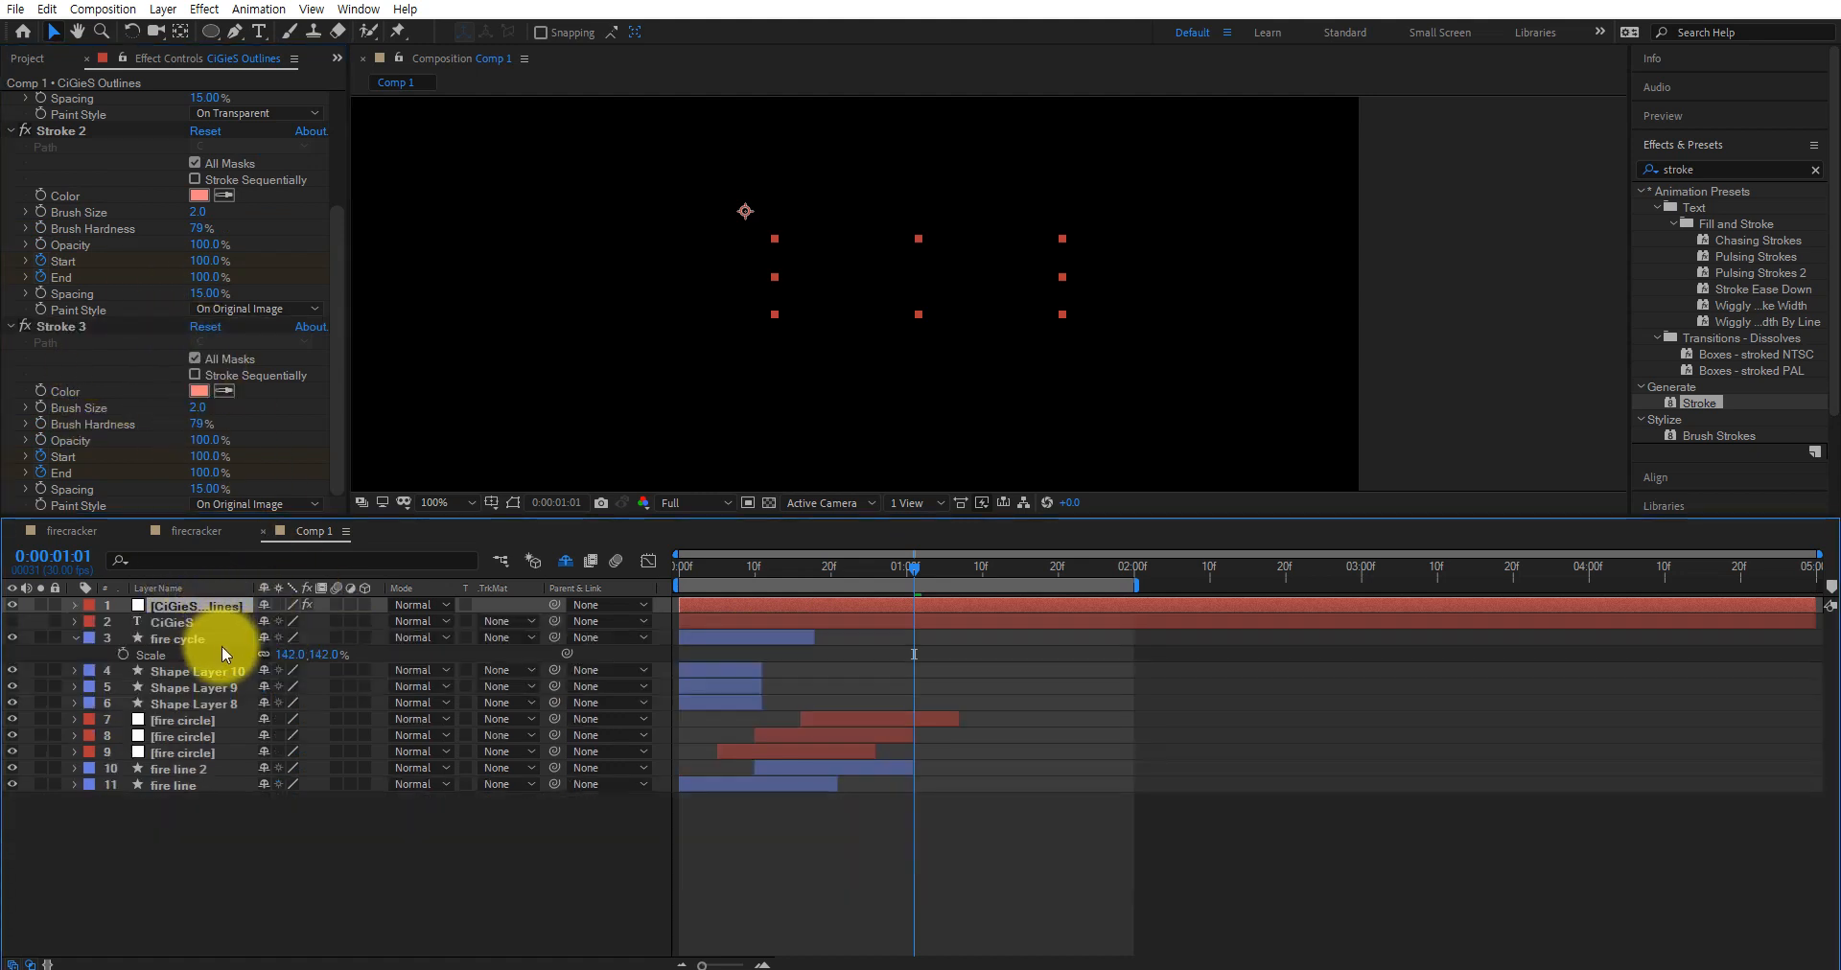
key(u)
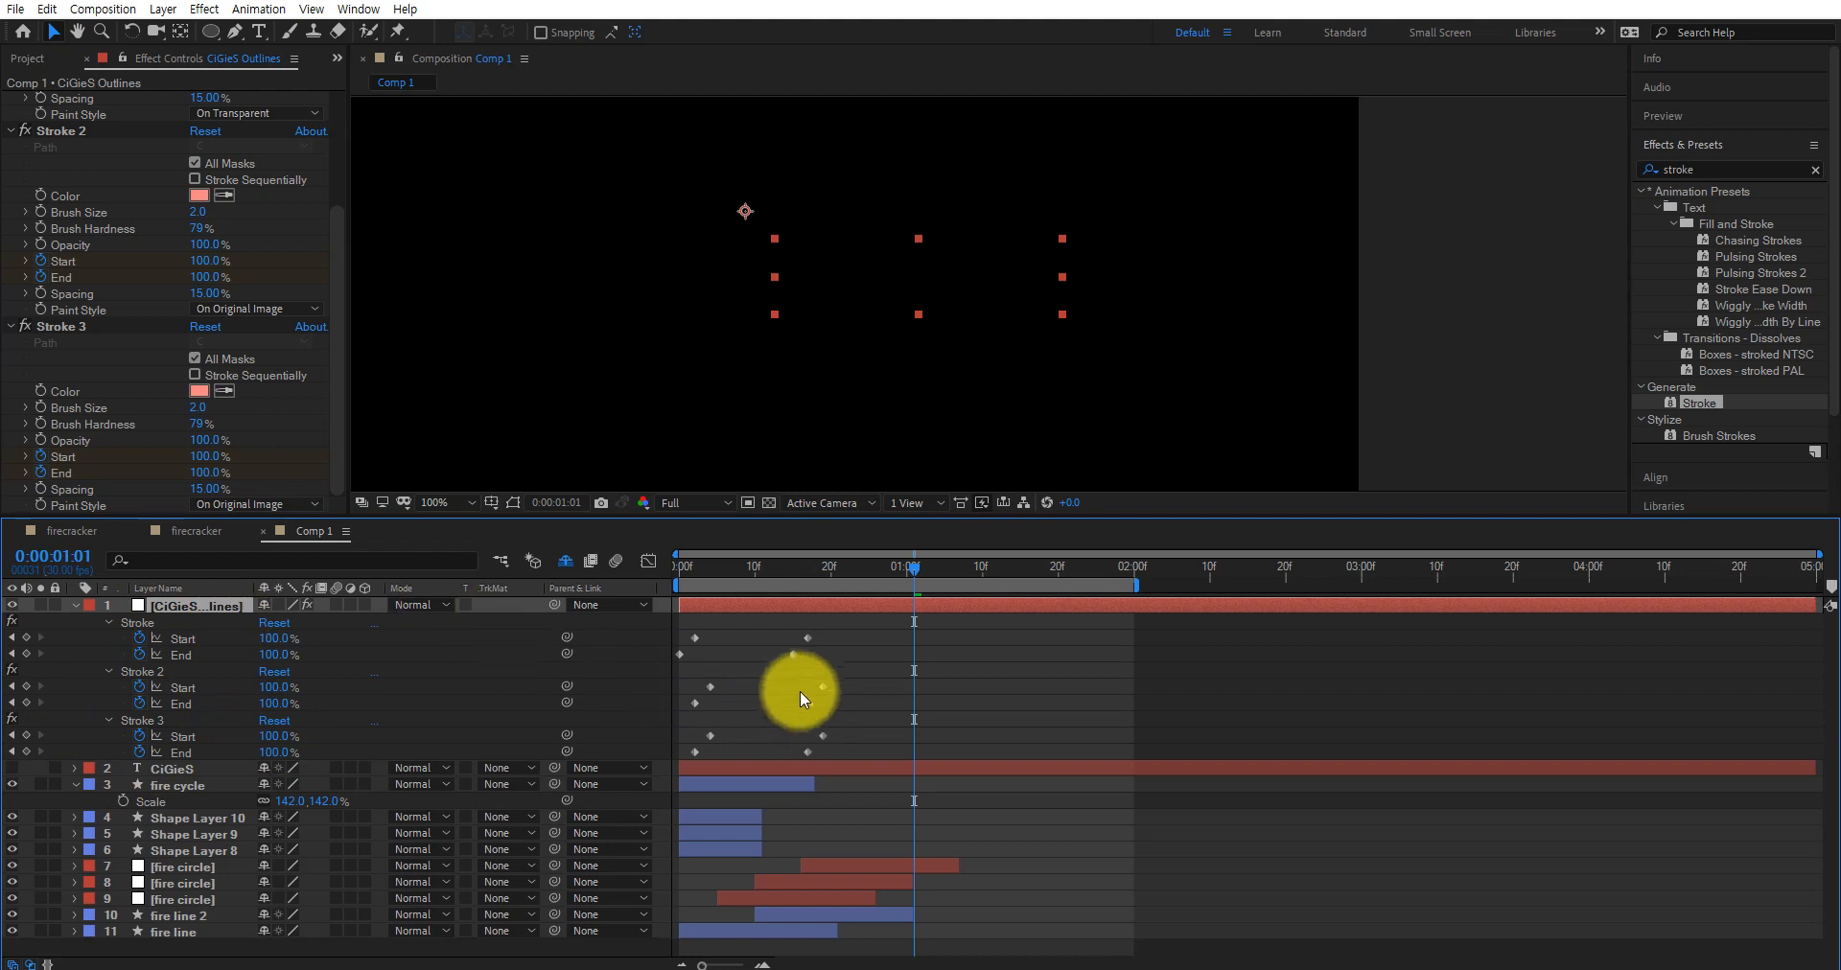
drag(856, 728, 688, 757)
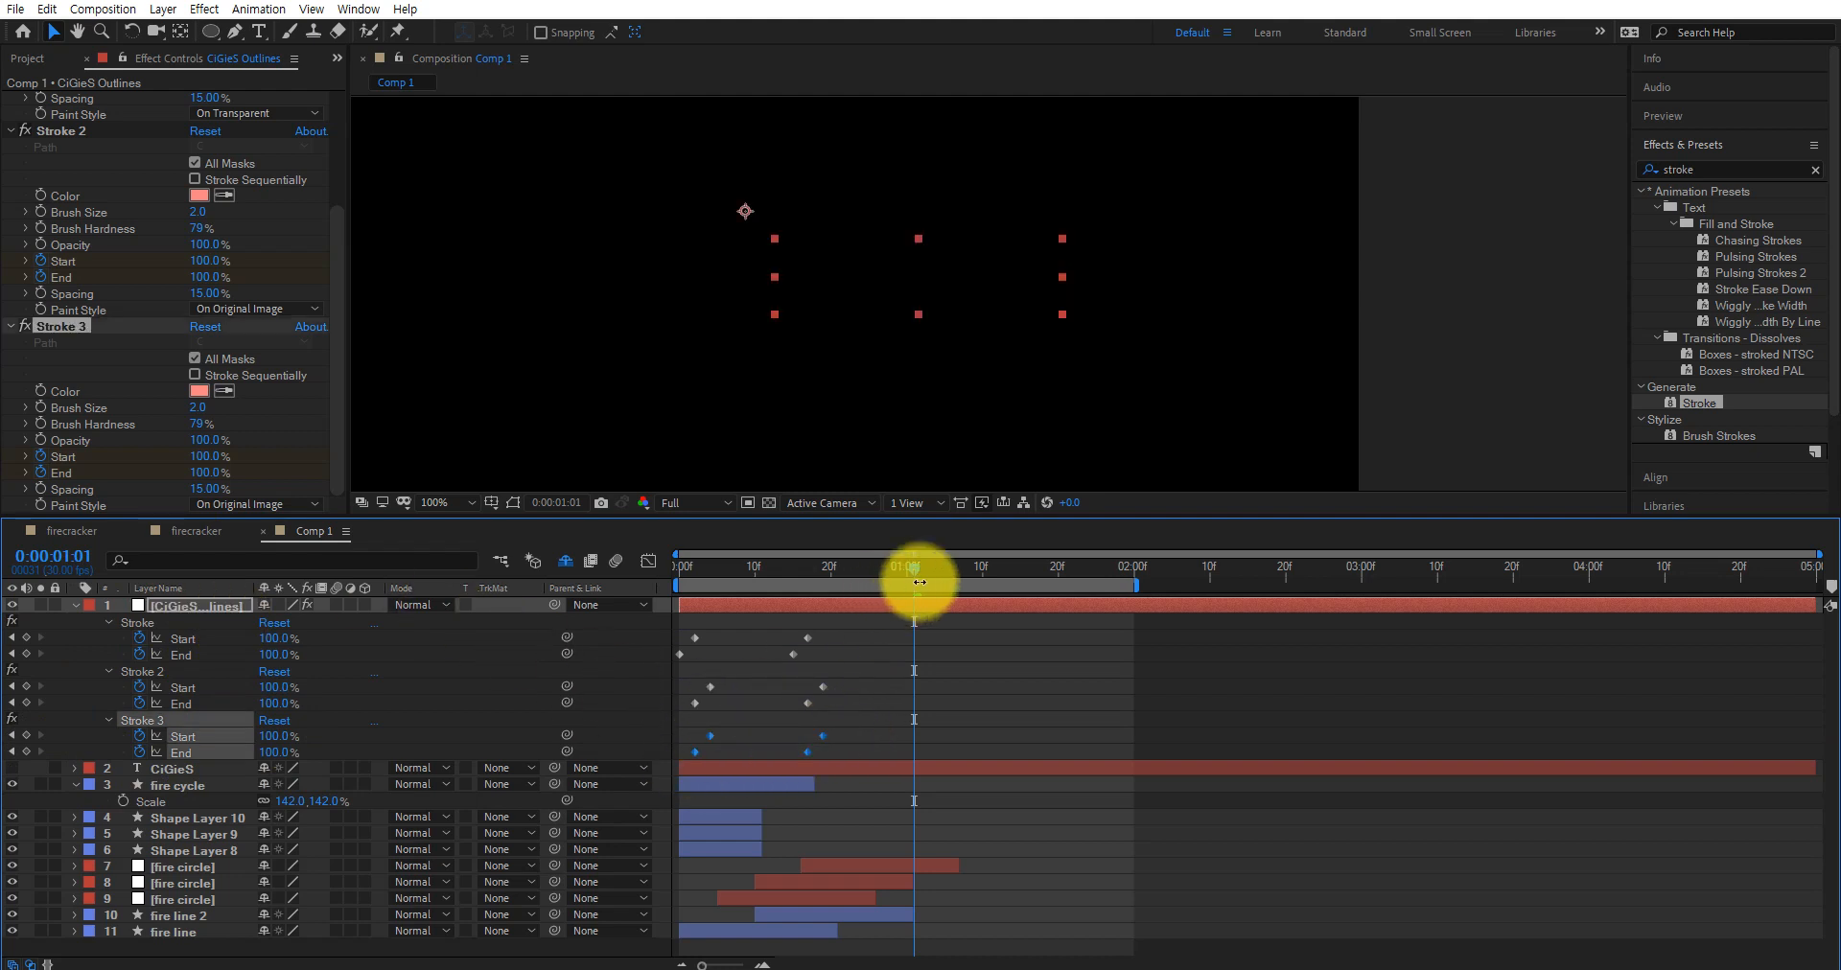
drag(915, 570, 770, 575)
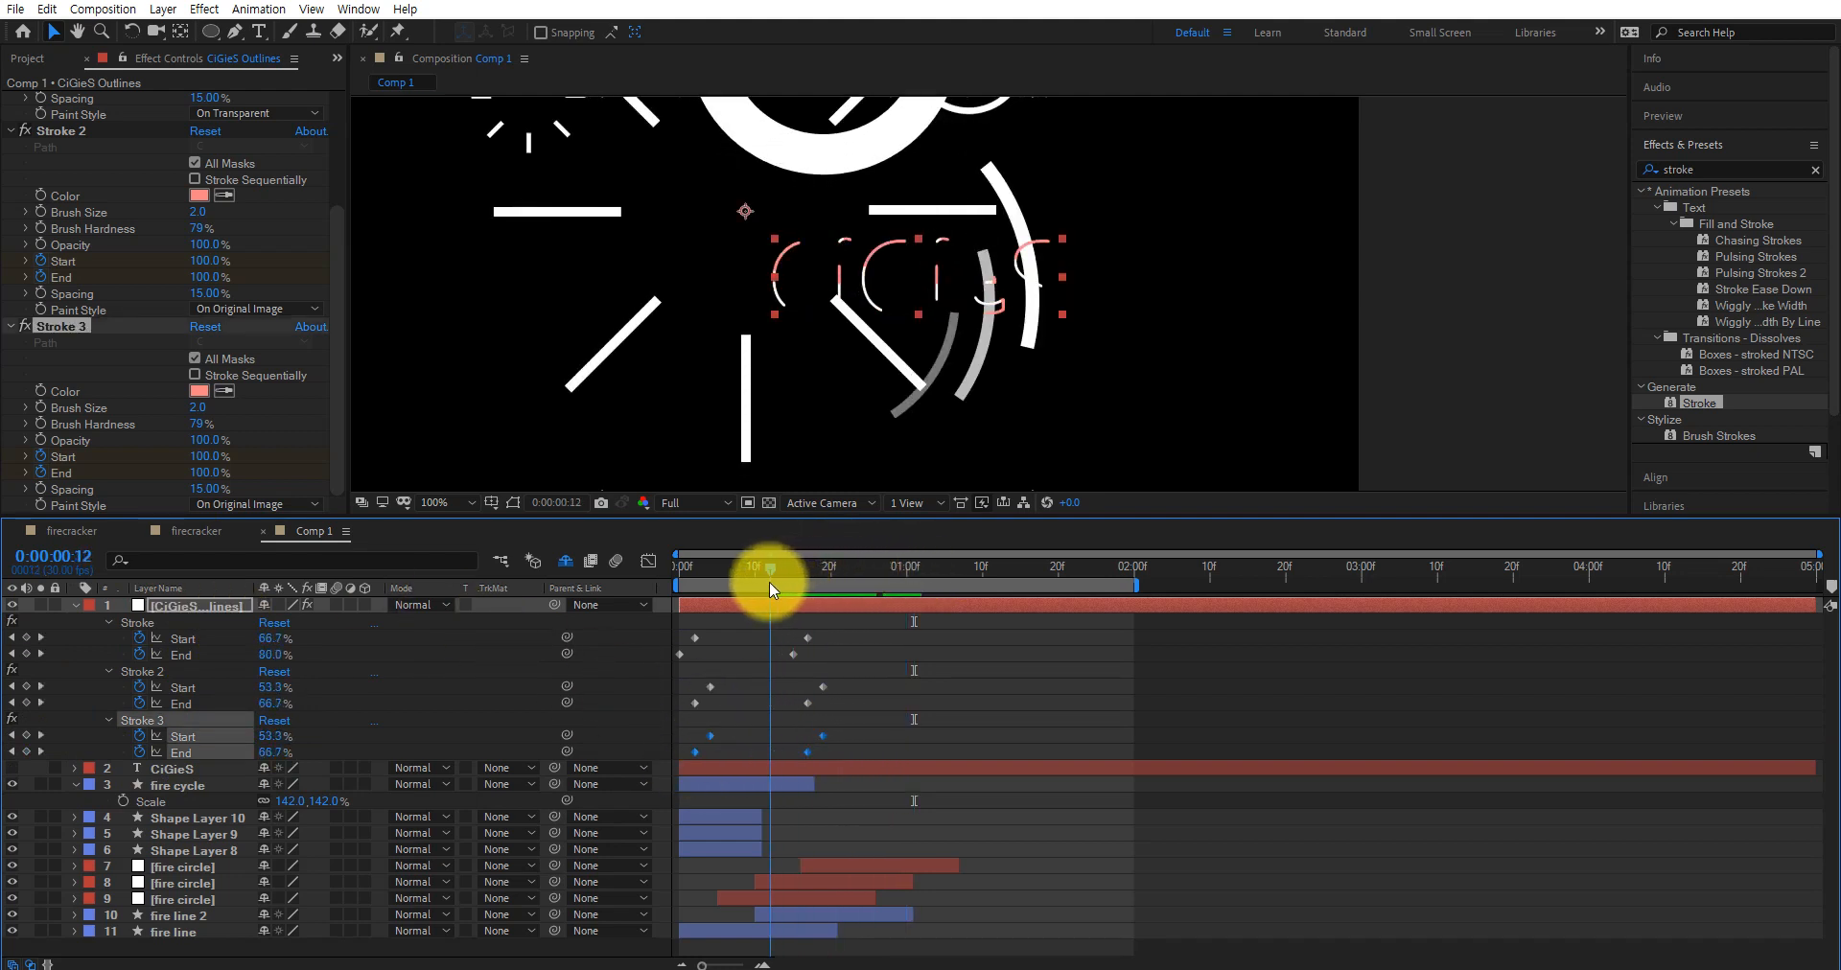
drag(711, 732, 724, 732)
click(826, 285)
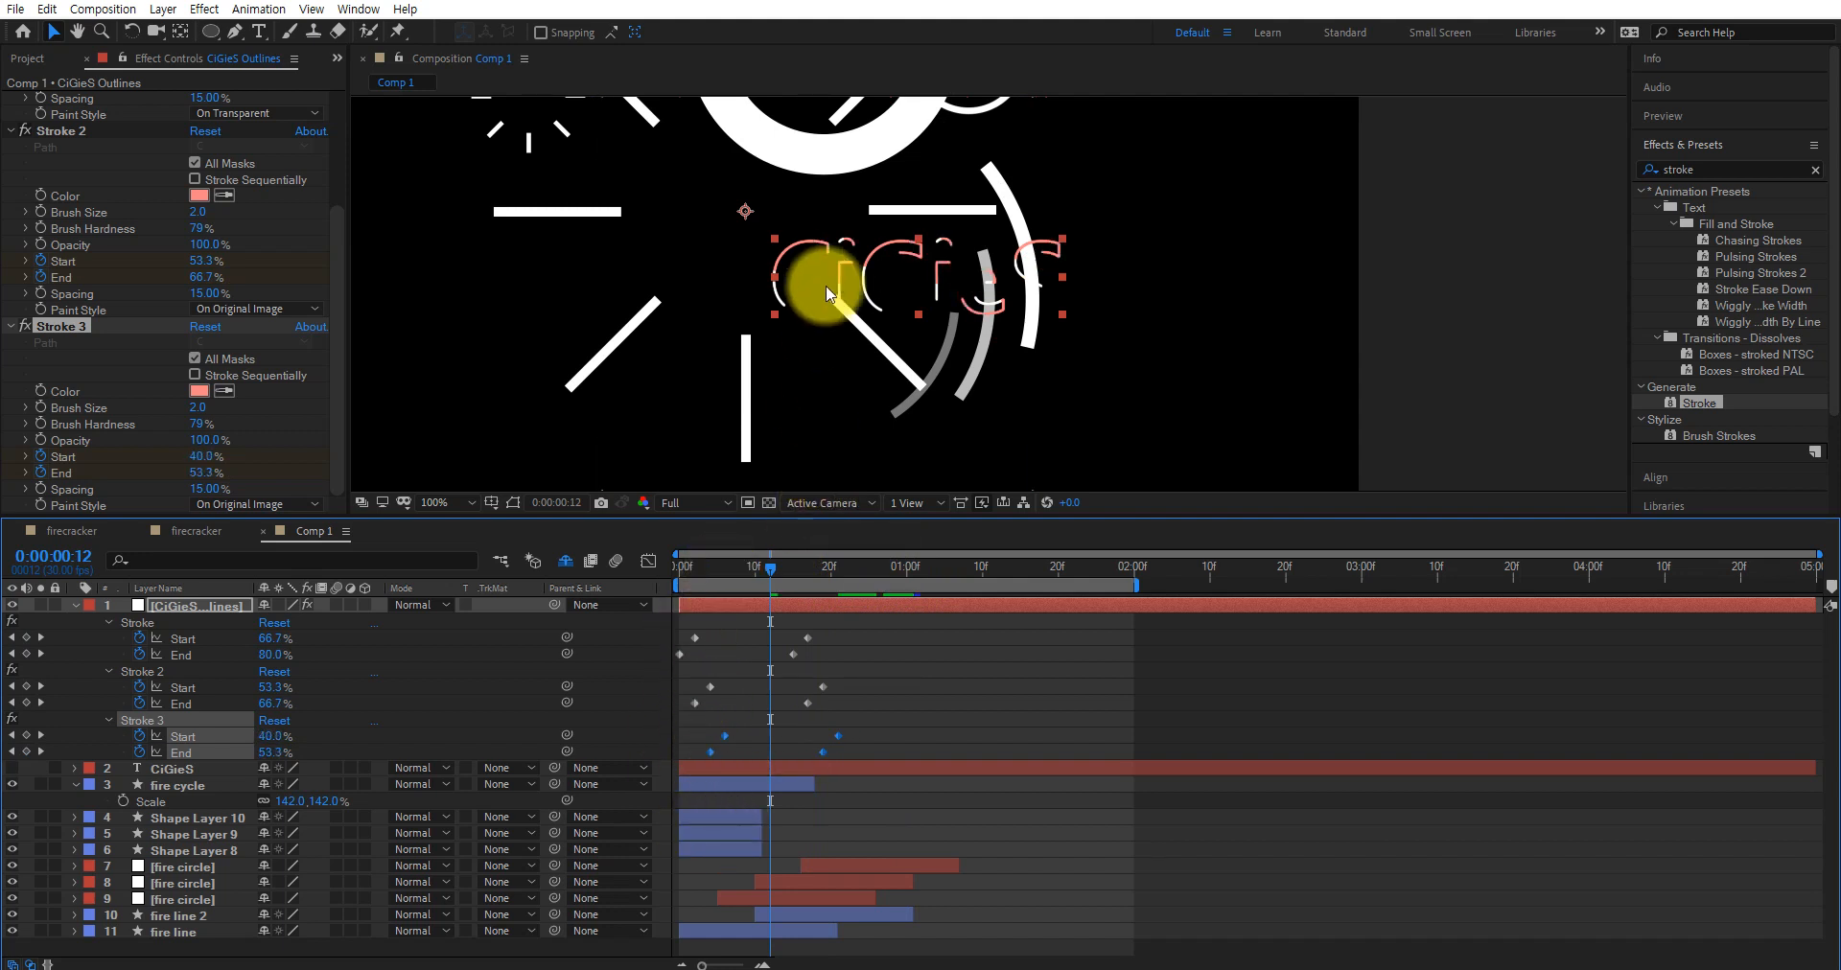
Change Stroke 3's color to light green 99FD85
click(197, 389)
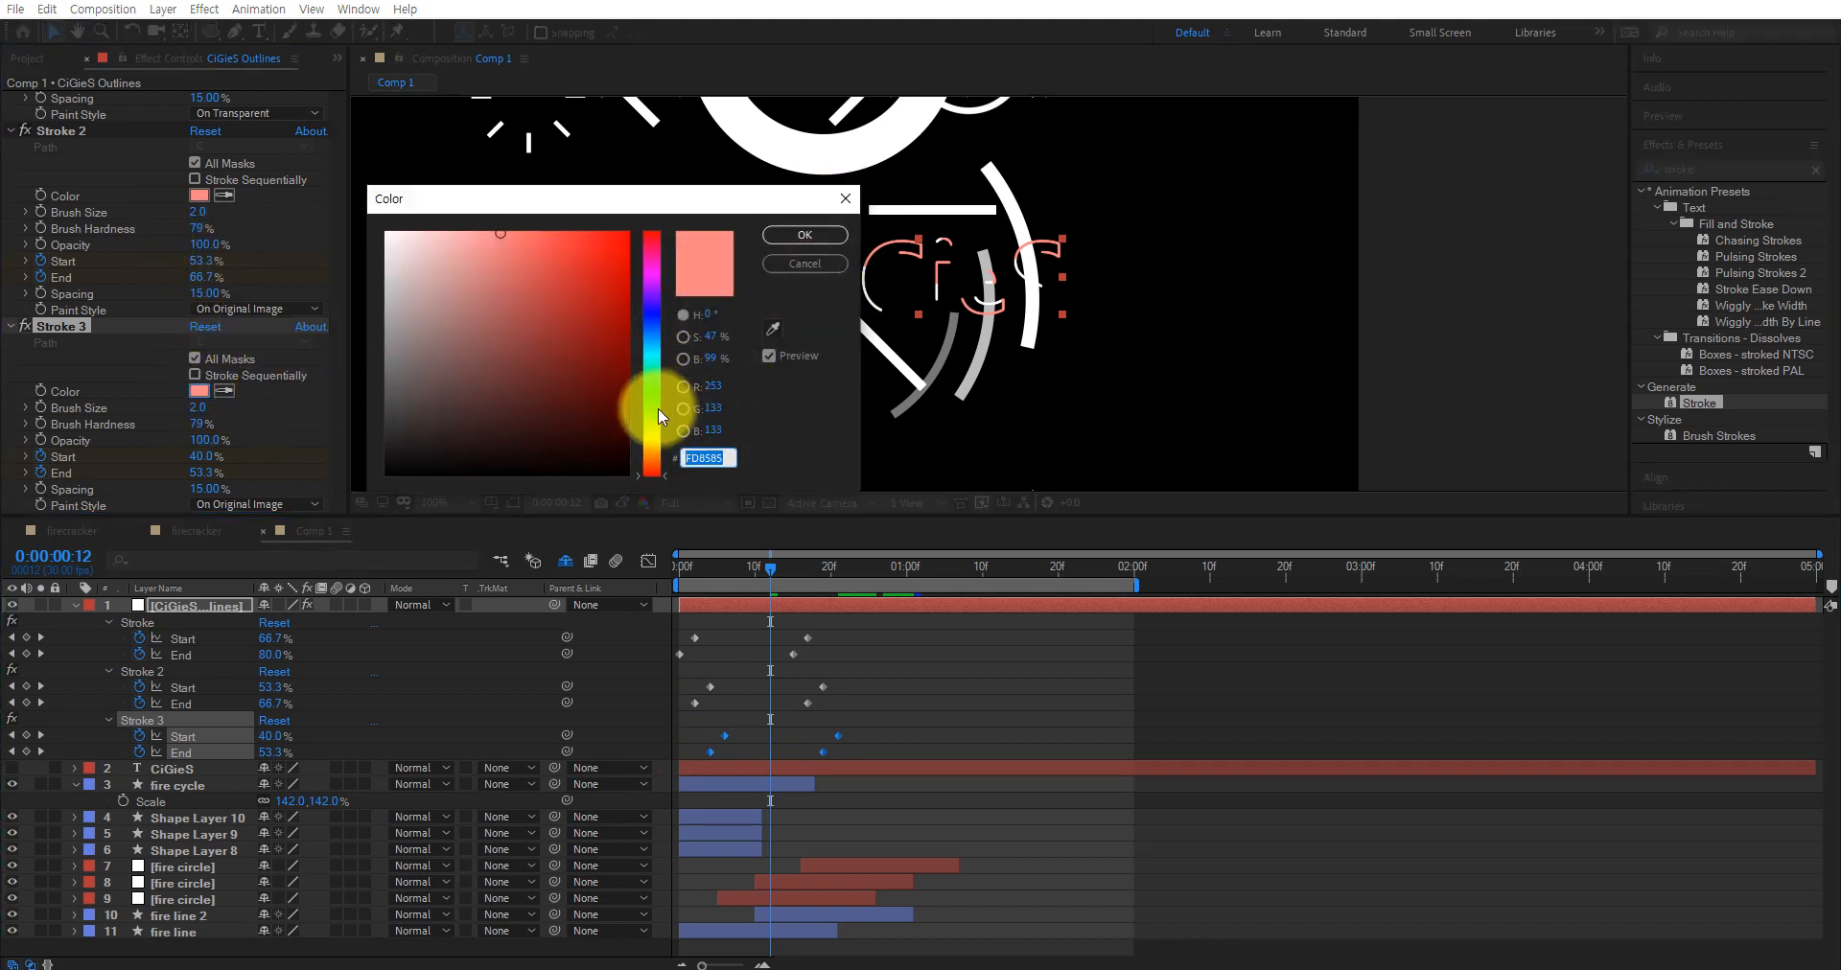
drag(659, 415, 654, 402)
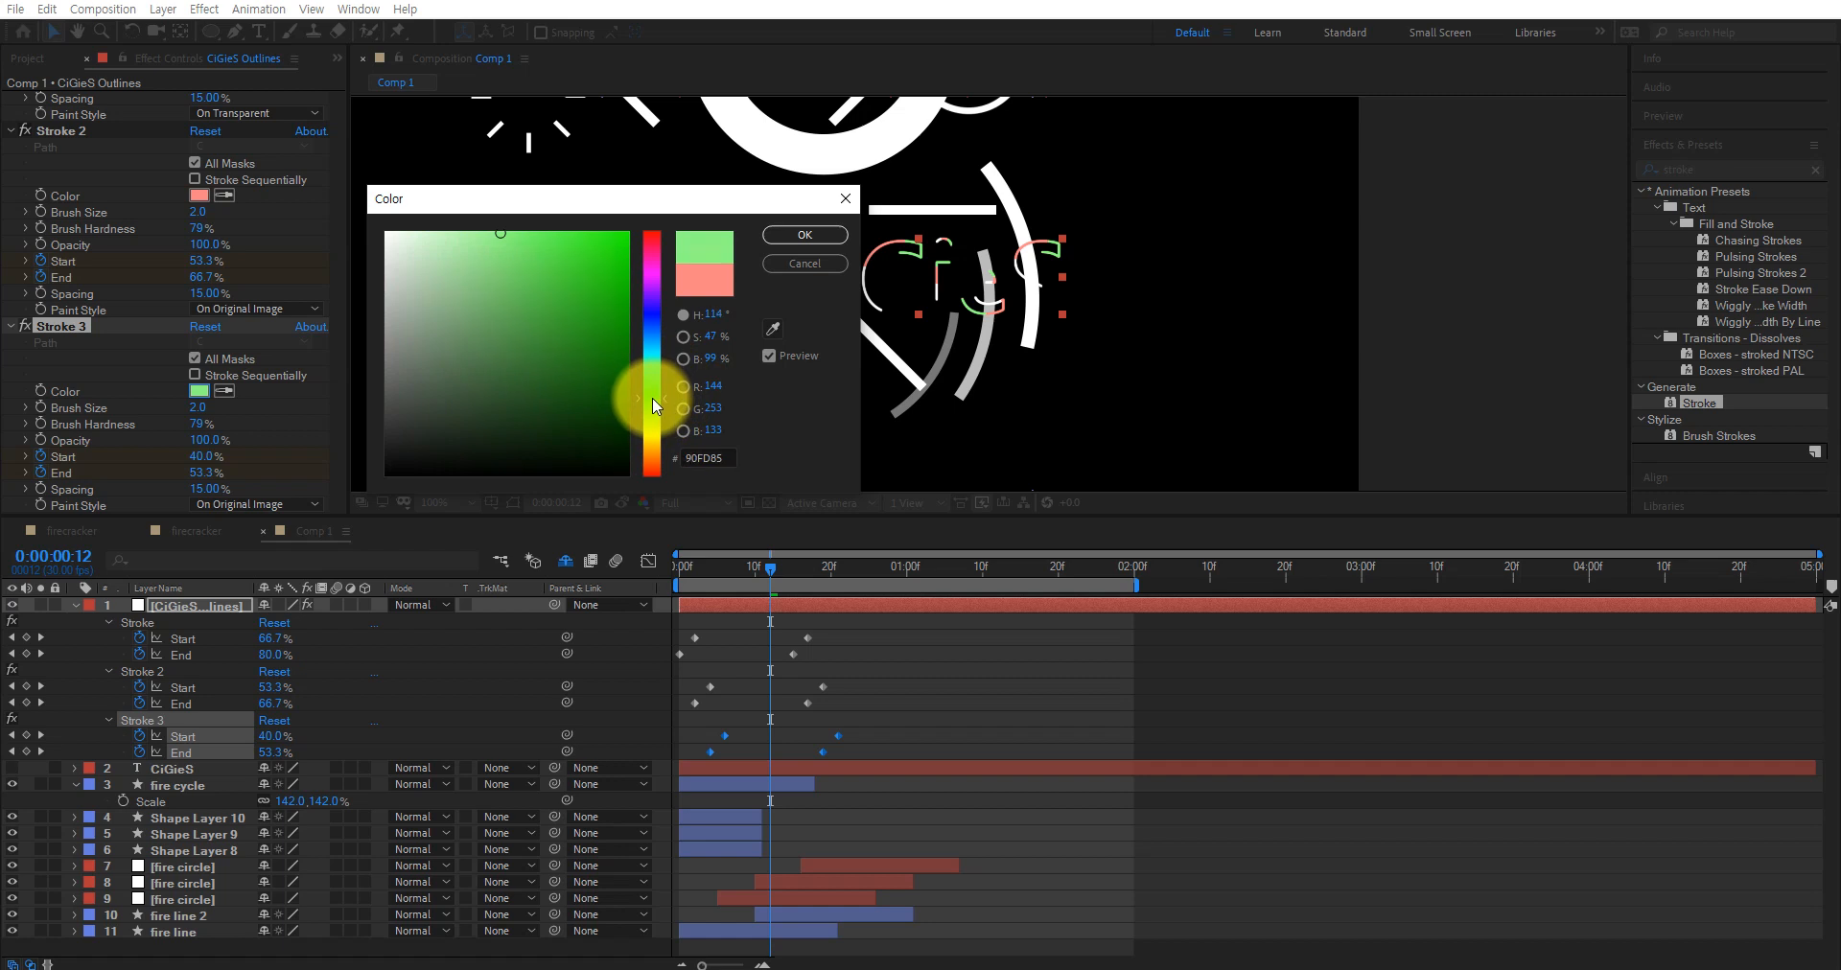
click(804, 235)
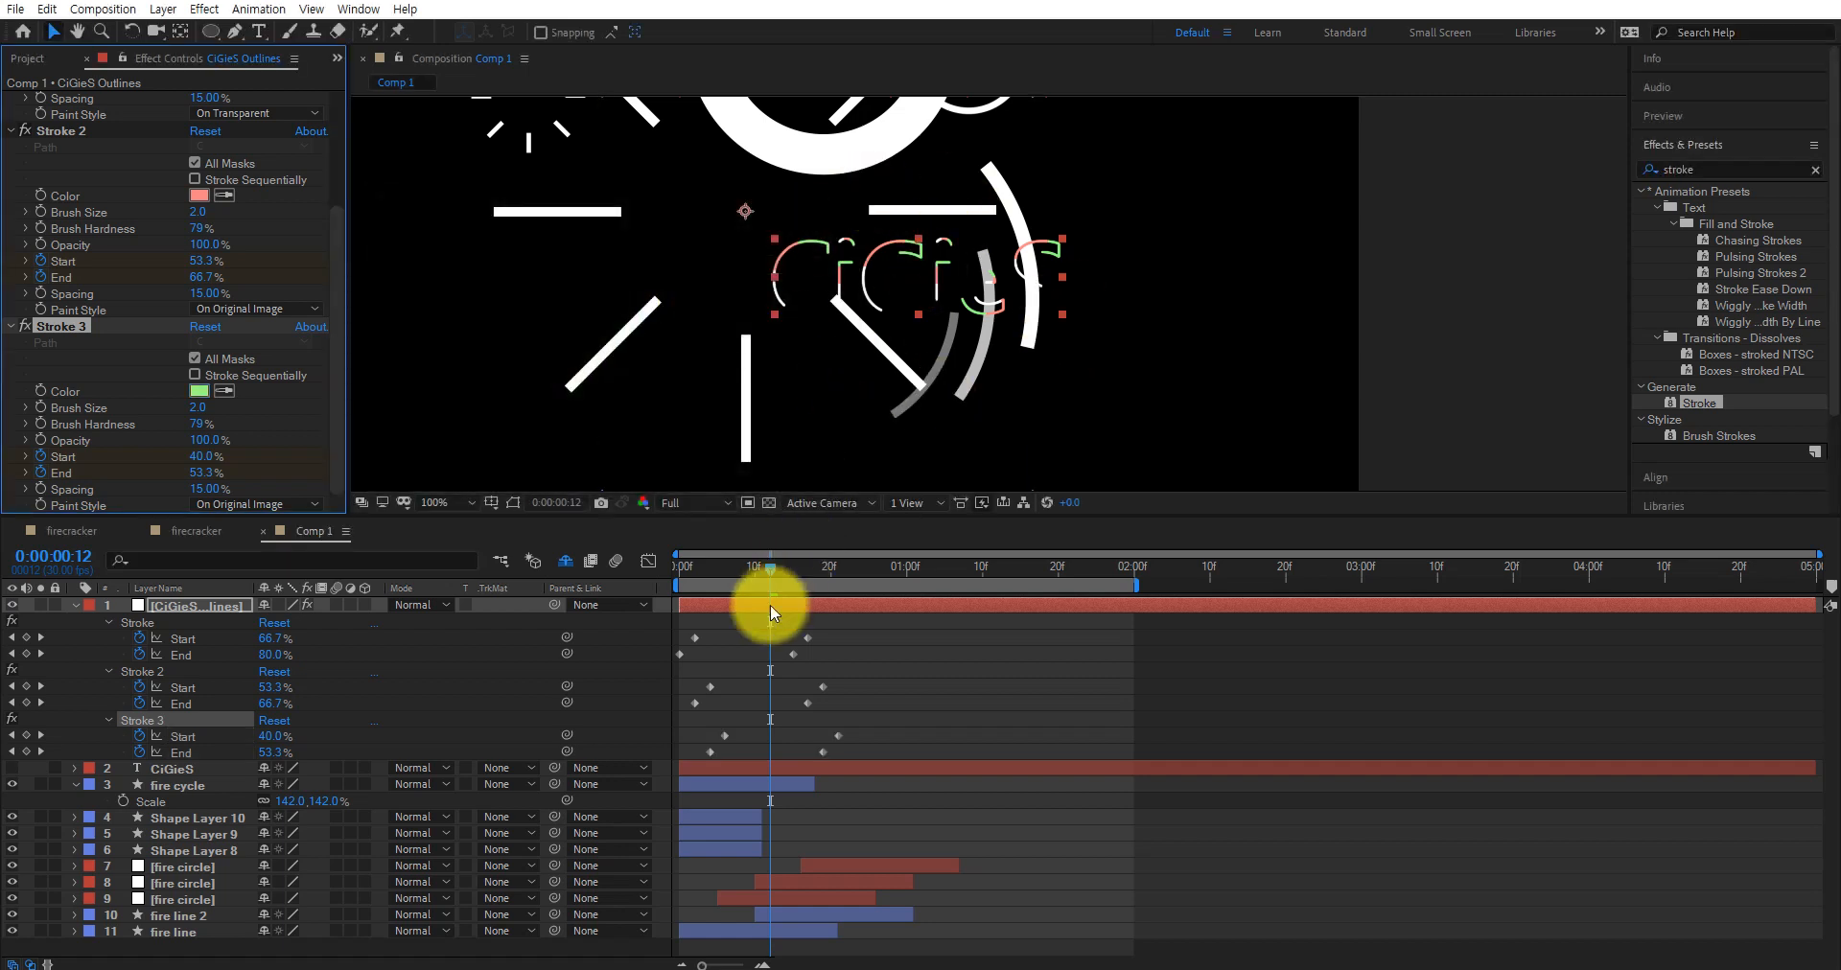
Preview the three-color outline strokes from frame 0 and inspect them at frame 15
drag(769, 573, 669, 587)
key(space)
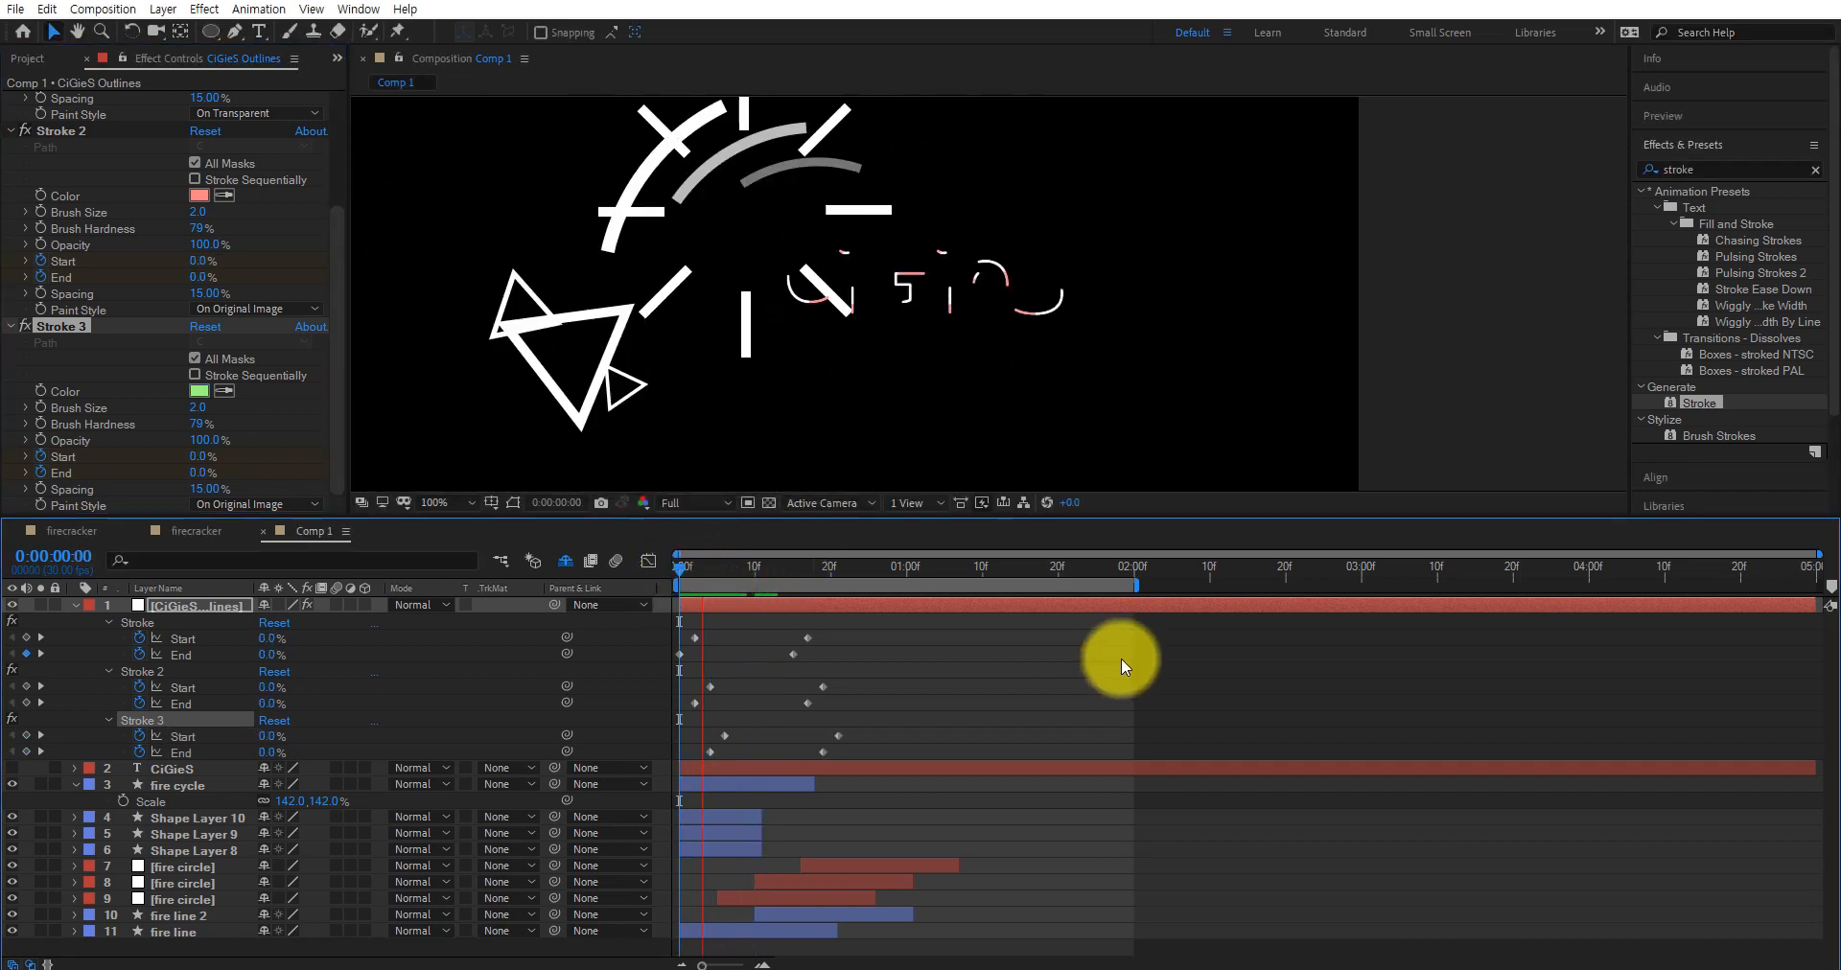
key(space)
drag(869, 567, 793, 596)
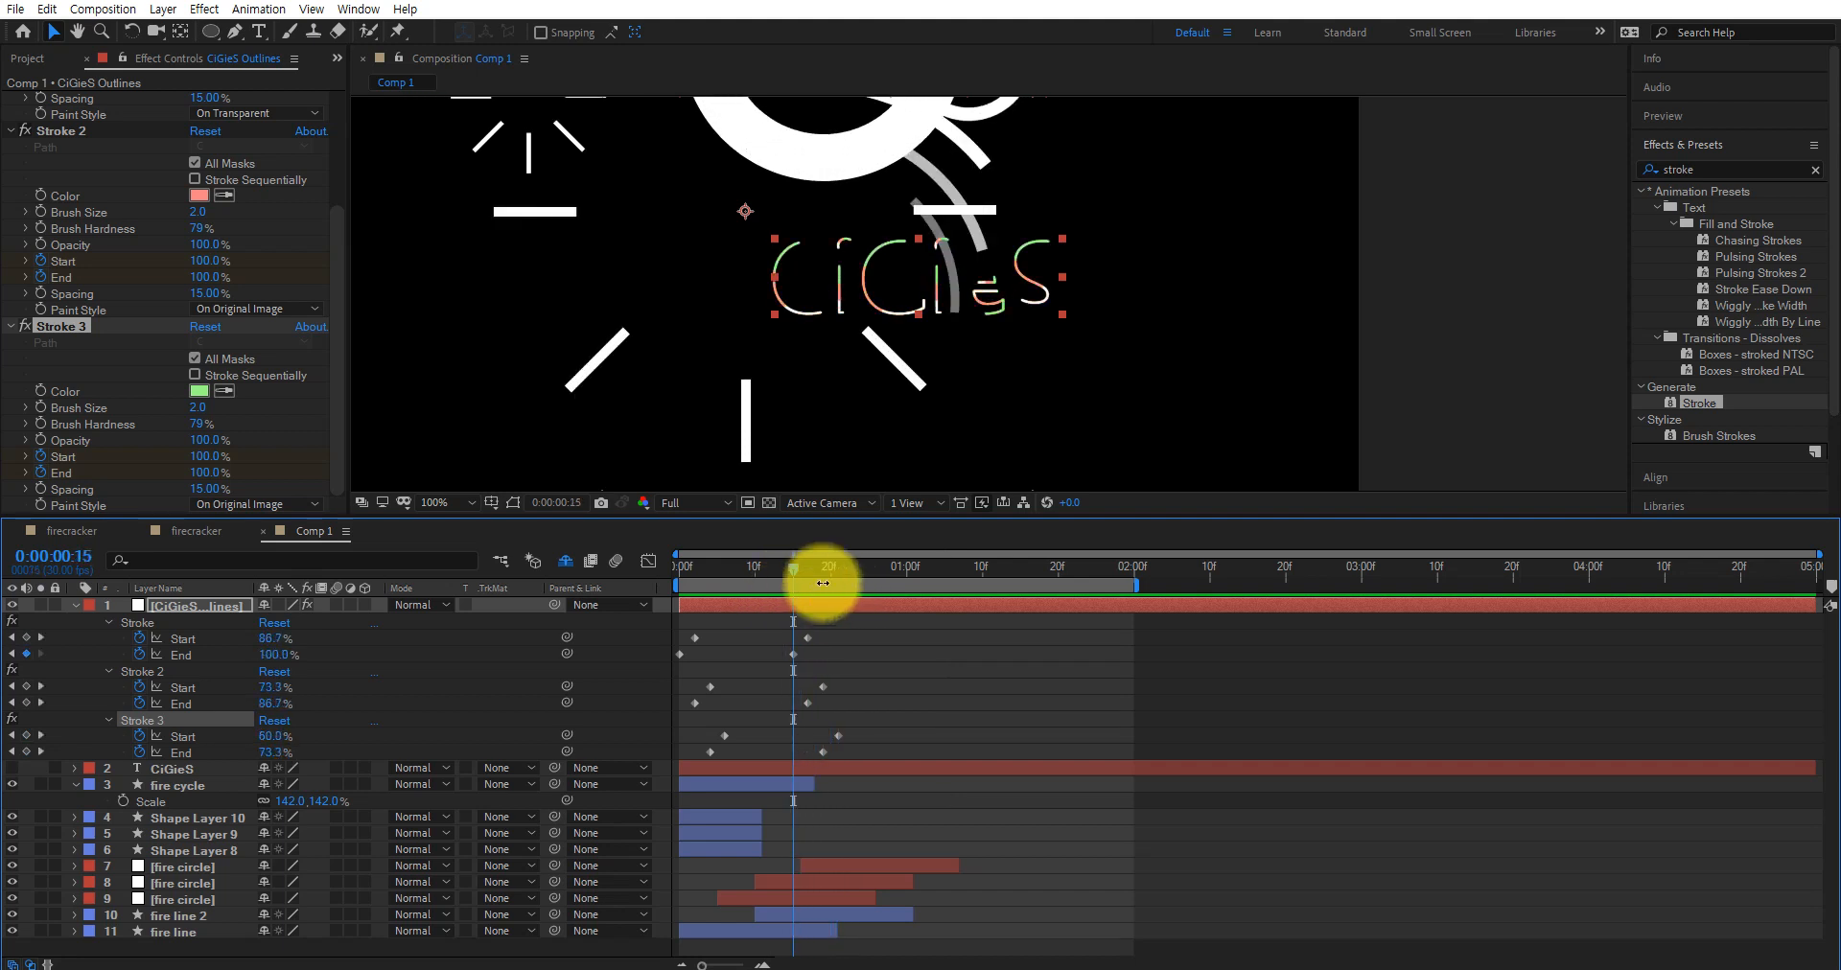
Duplicate Stroke 3 and set the copy's color to light blue 85C0FD
click(67, 328)
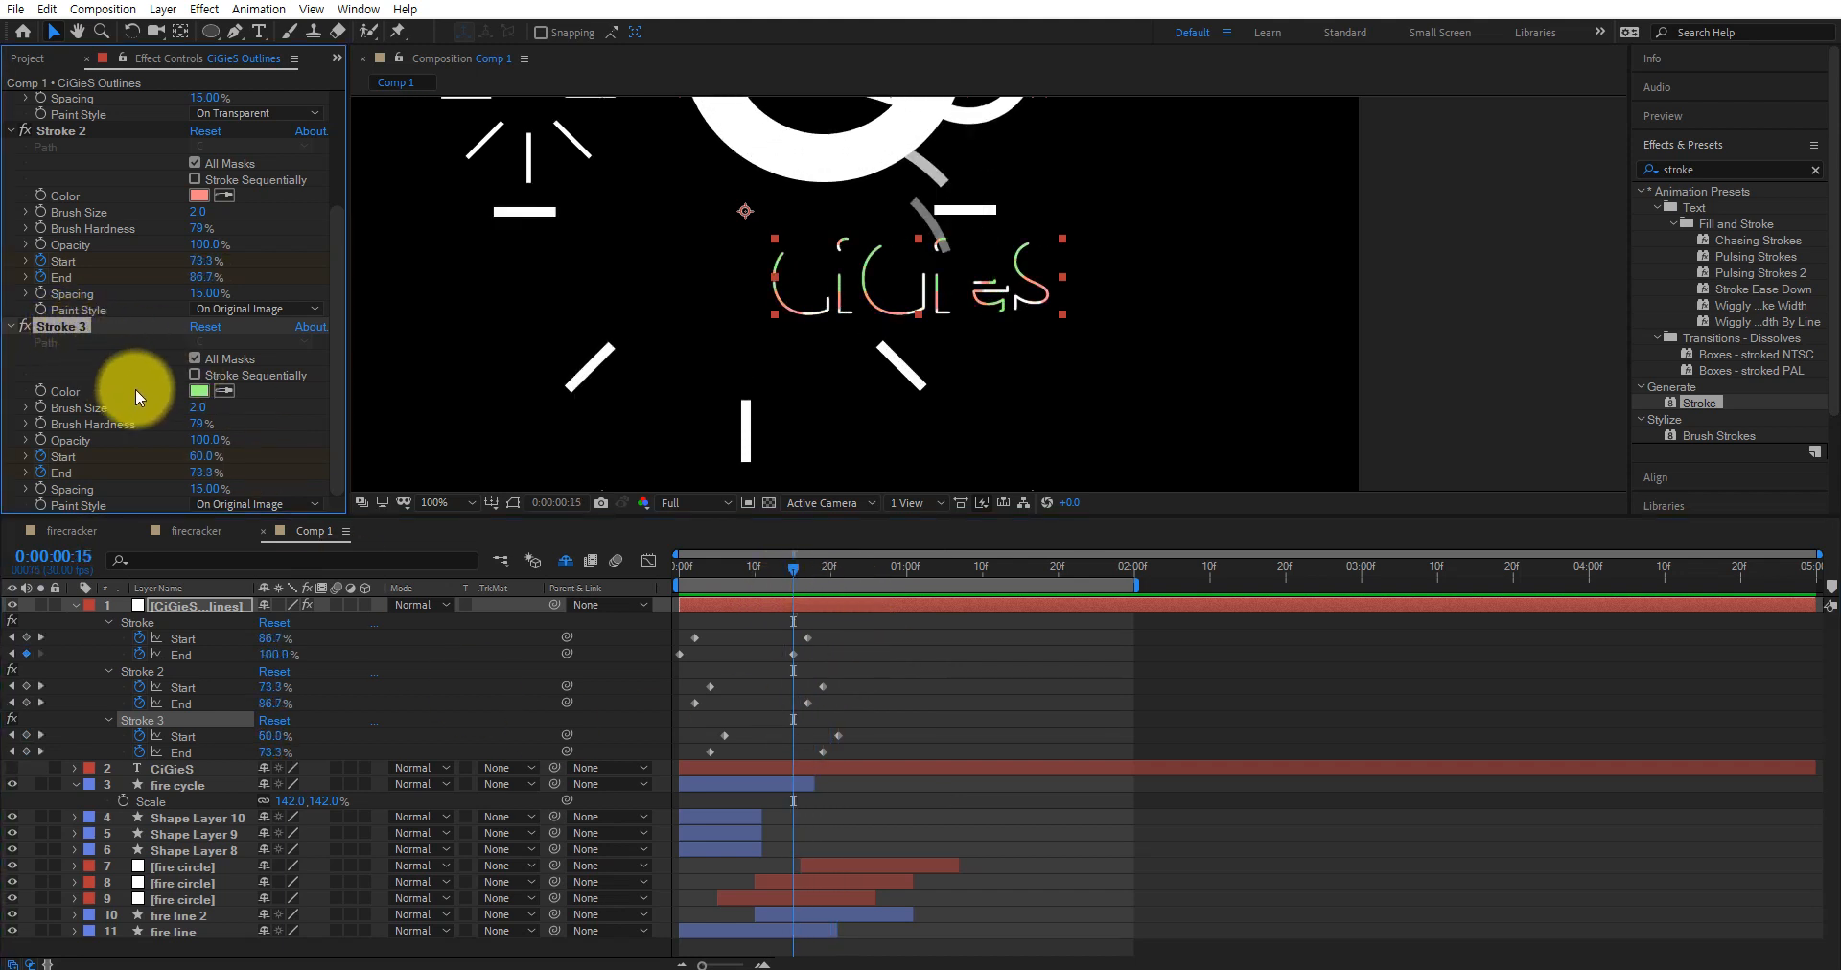
key(ctrl+d)
click(197, 393)
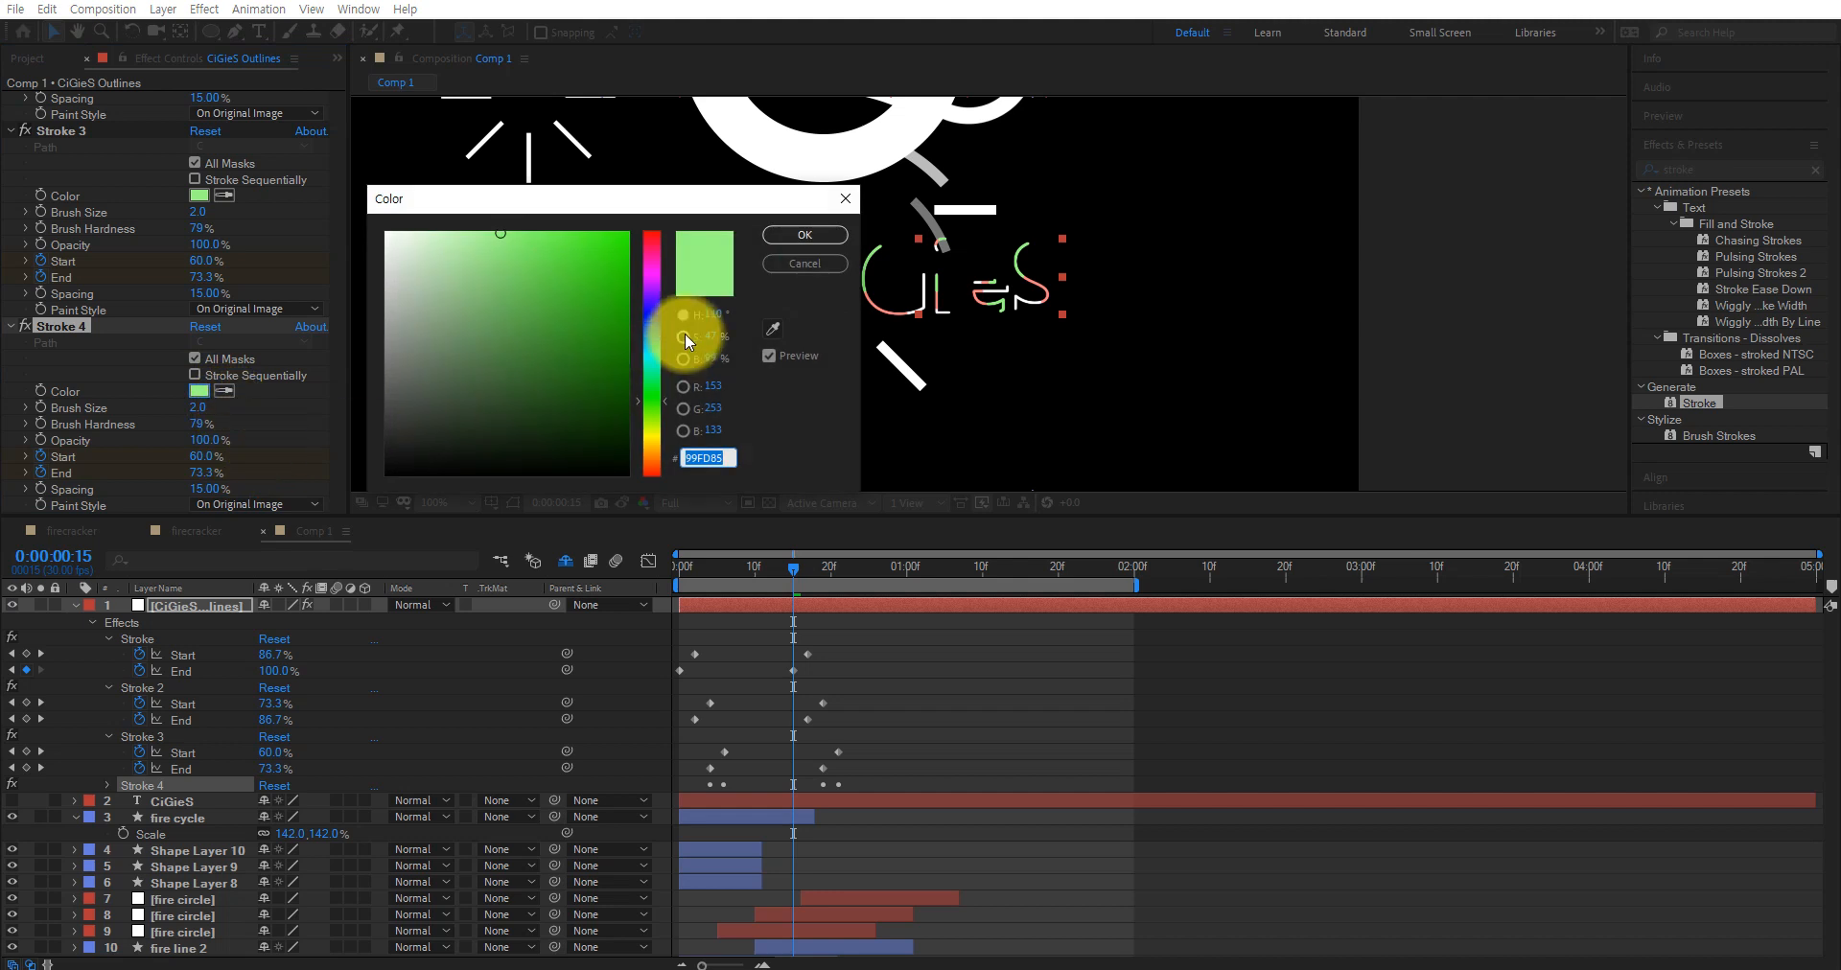
click(652, 334)
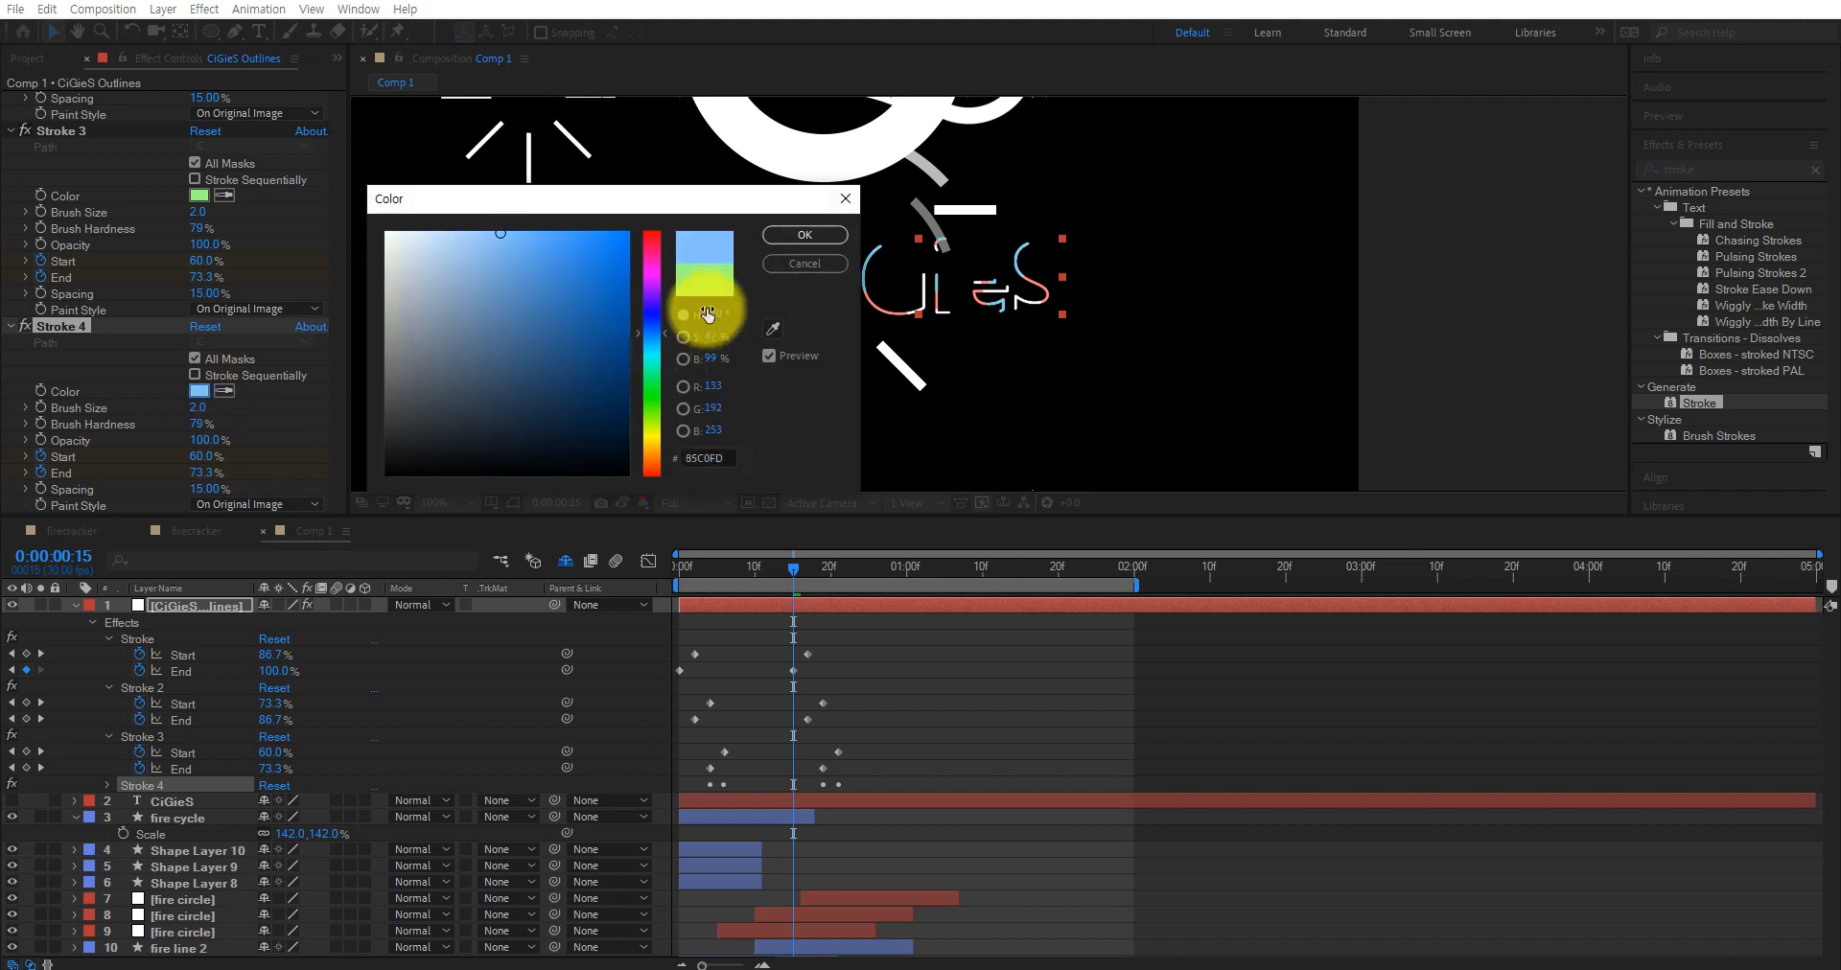
click(801, 235)
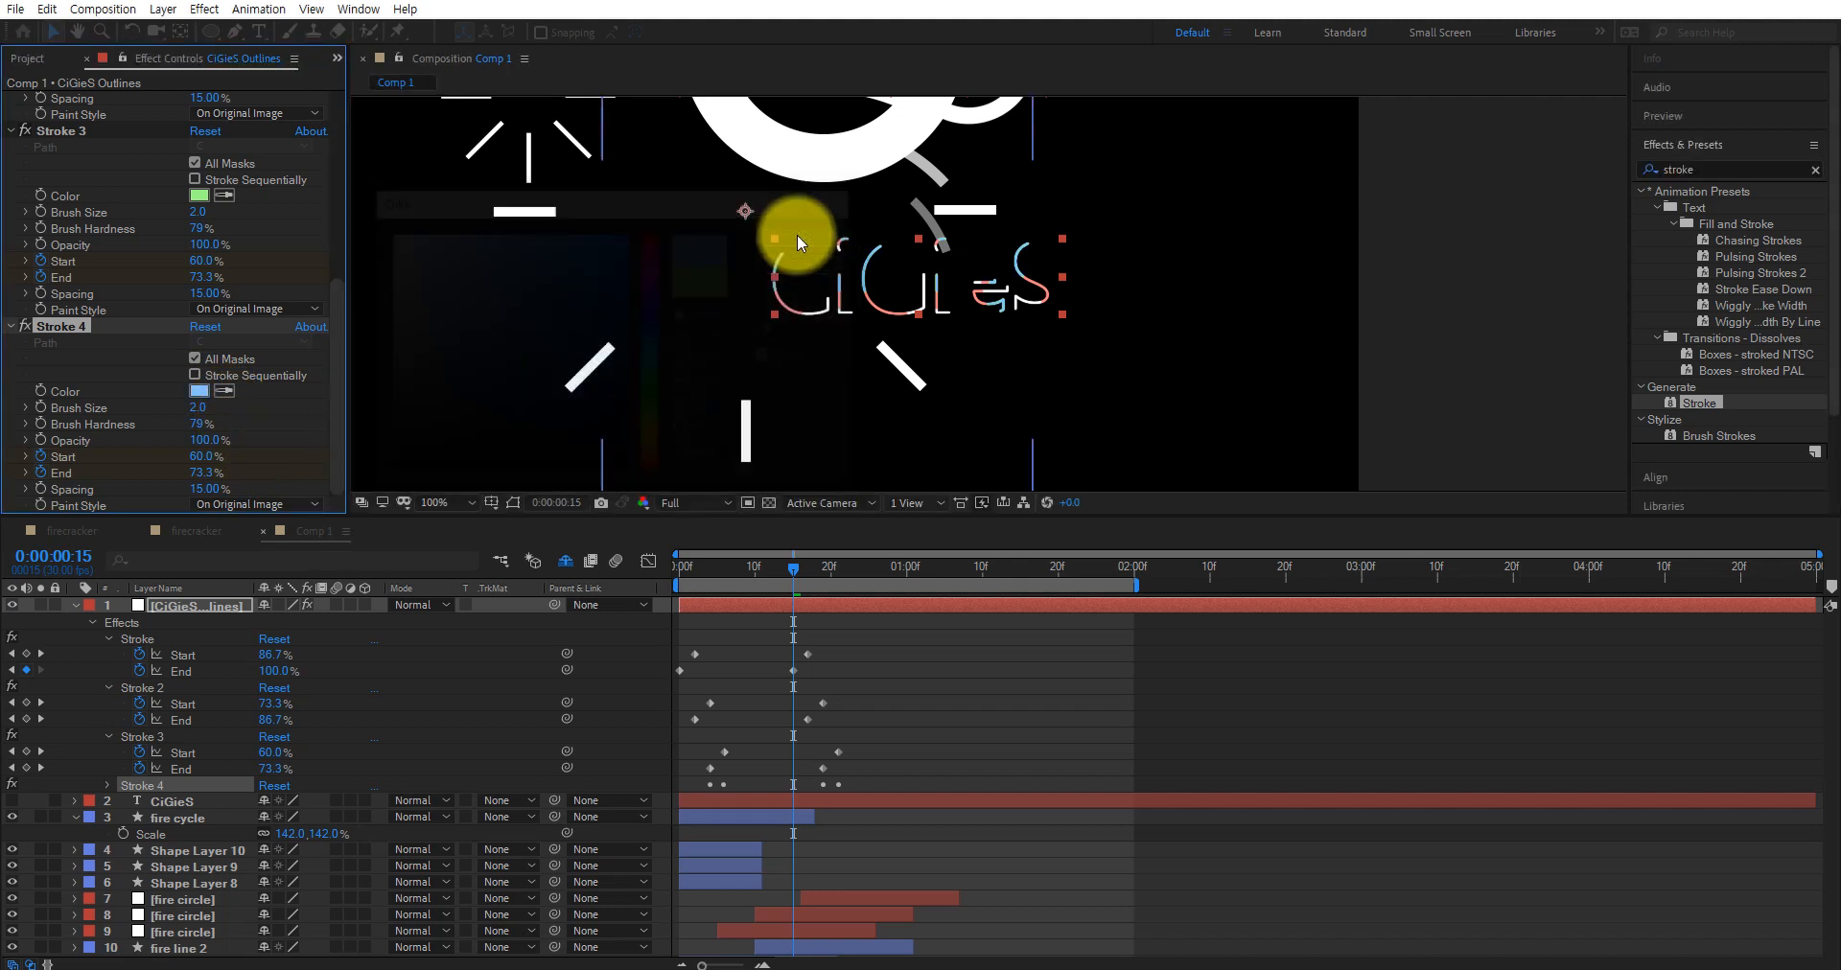
Reveal the CiGieS Outlines keyframes and shift Stroke 4's Start and End keyframes two frames later
click(752, 601)
key(shift+m)
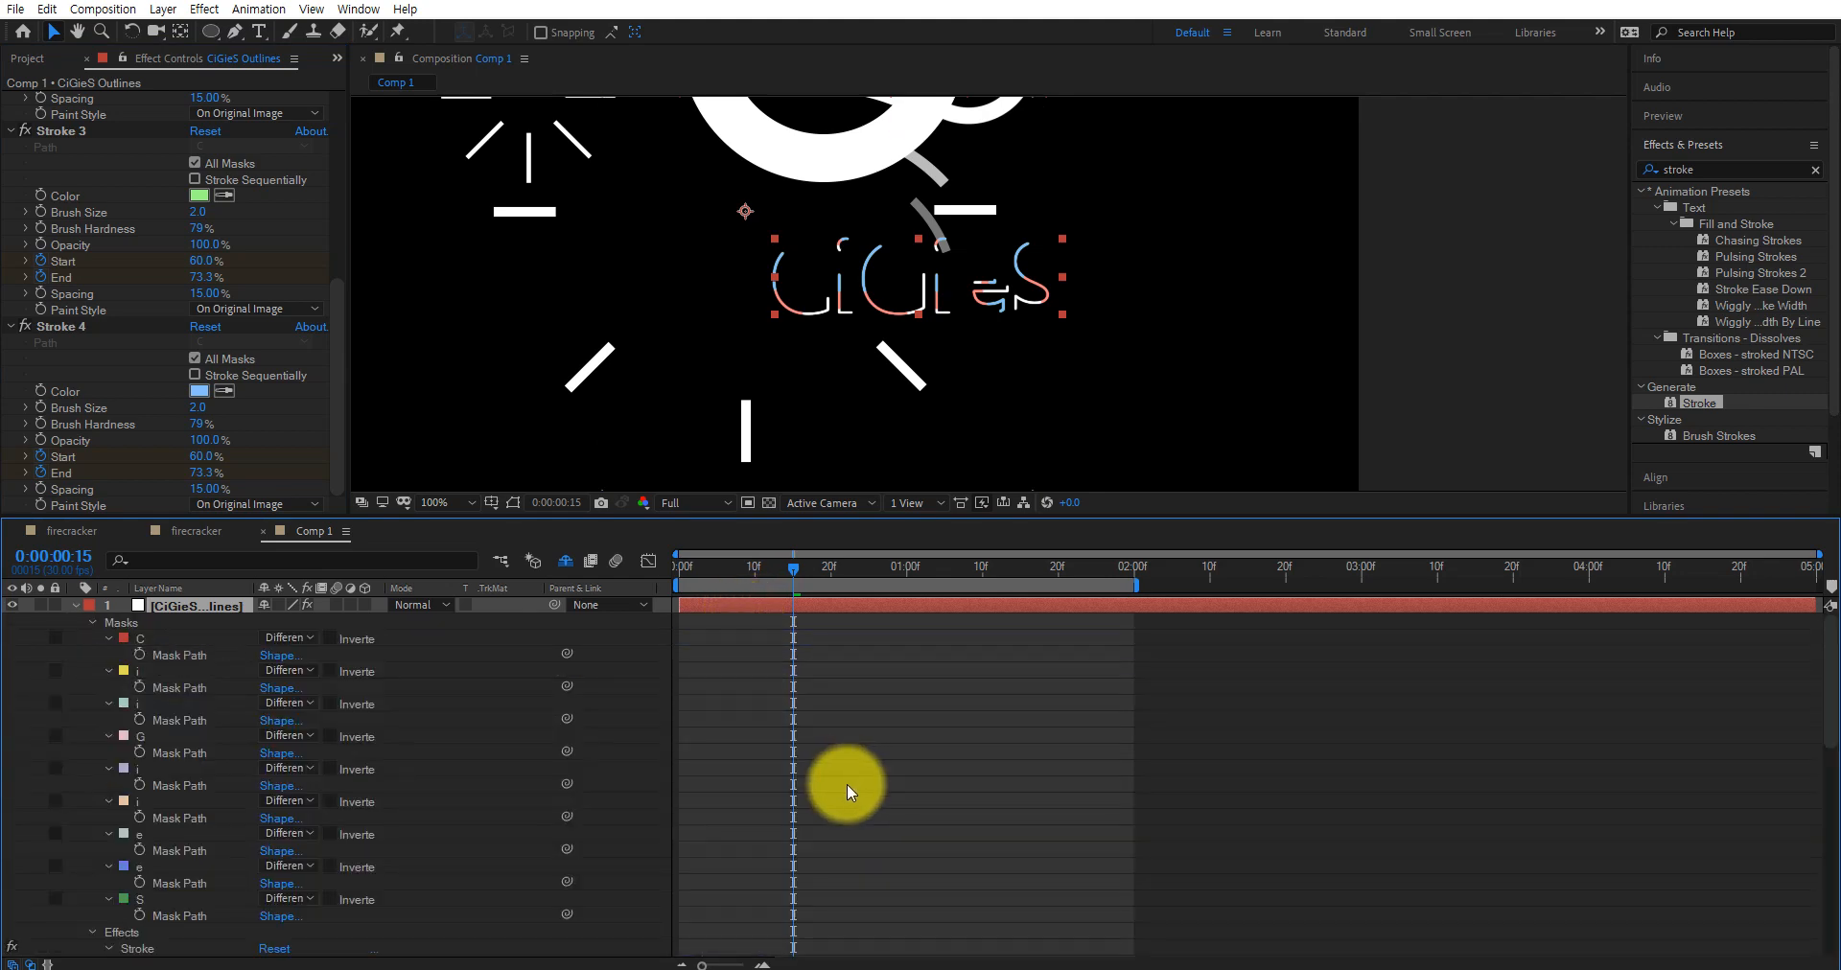
key(u)
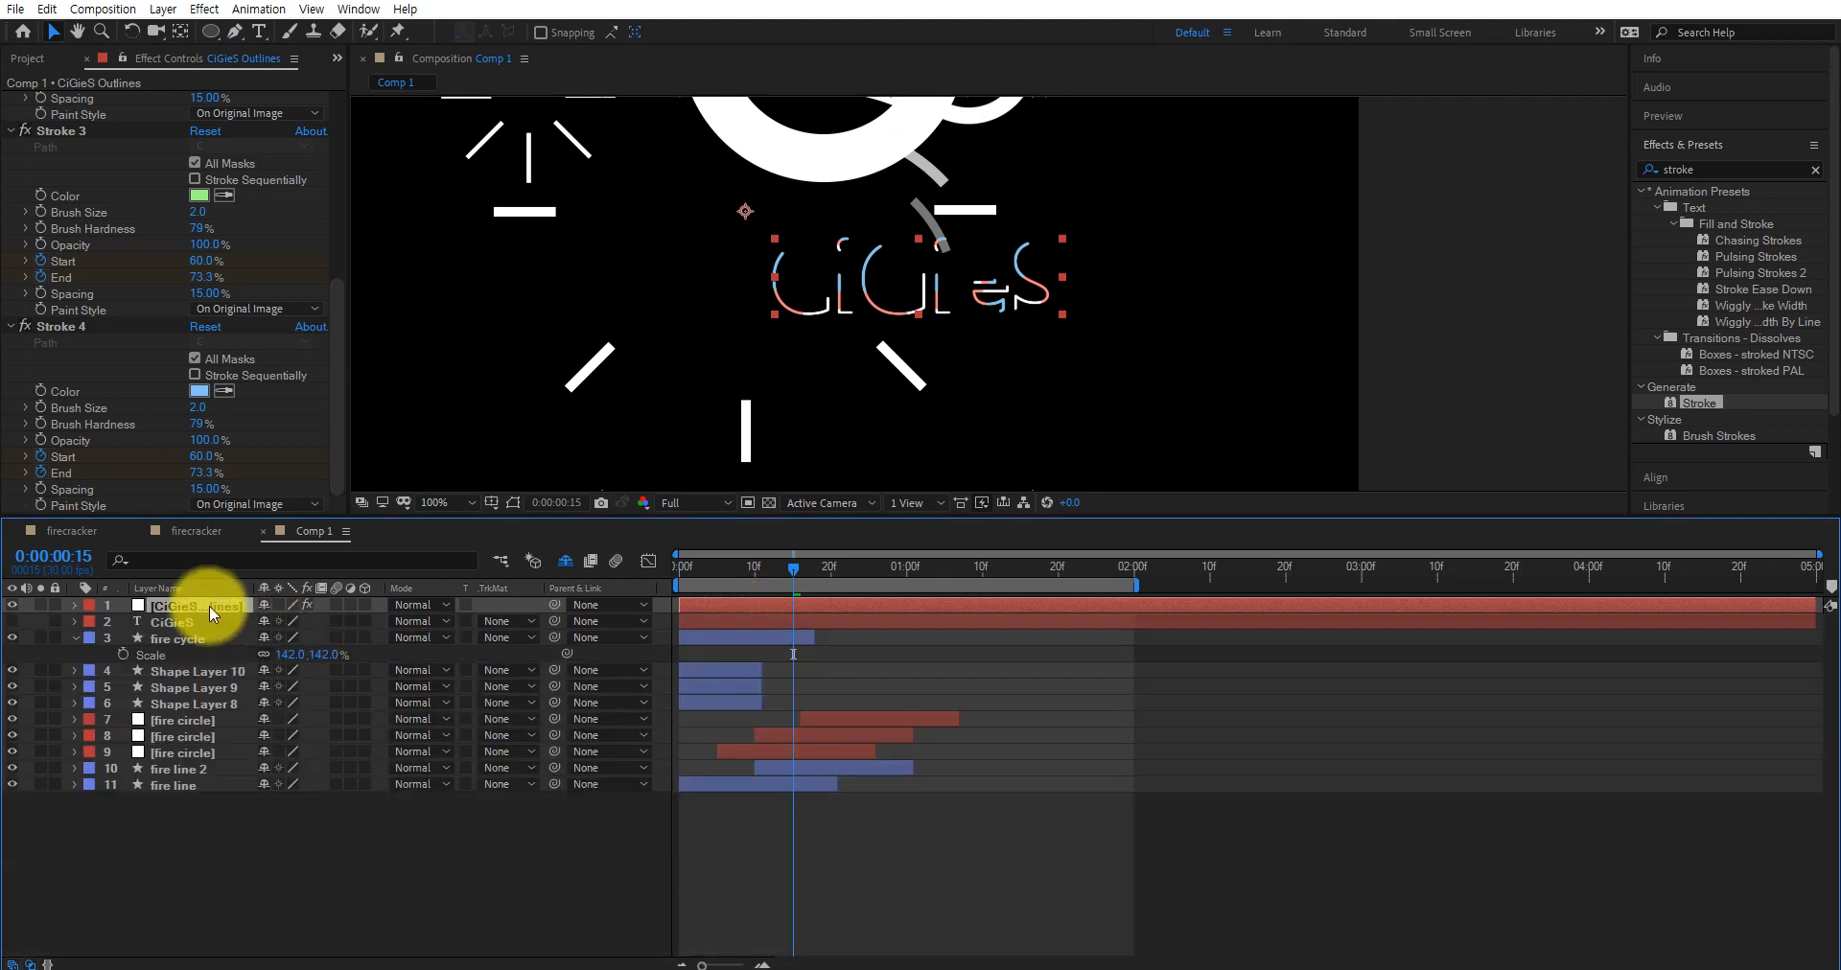
key(u)
mouse_move(843, 778)
mouse_down()
mouse_move(710, 805)
mouse_move(729, 795)
mouse_up()
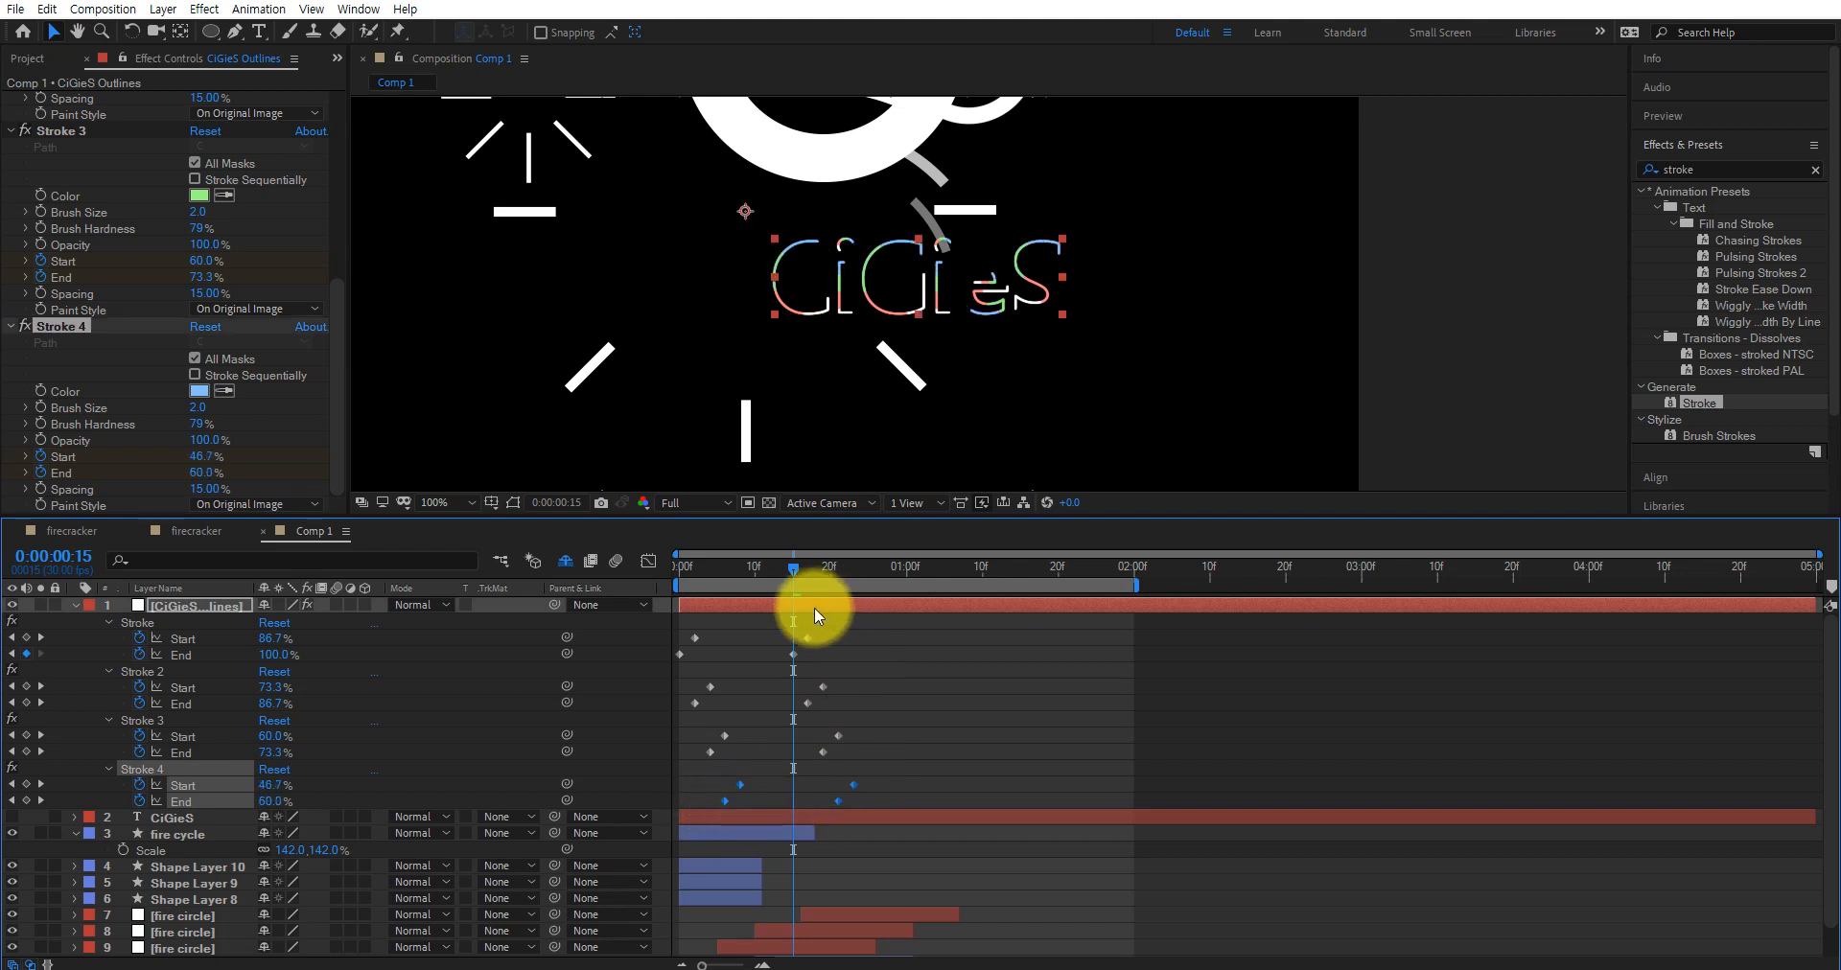
Play the composition from frame 0 to check the four staggered colored strokes around the CiGieS outlines
drag(792, 566, 717, 567)
key(space)
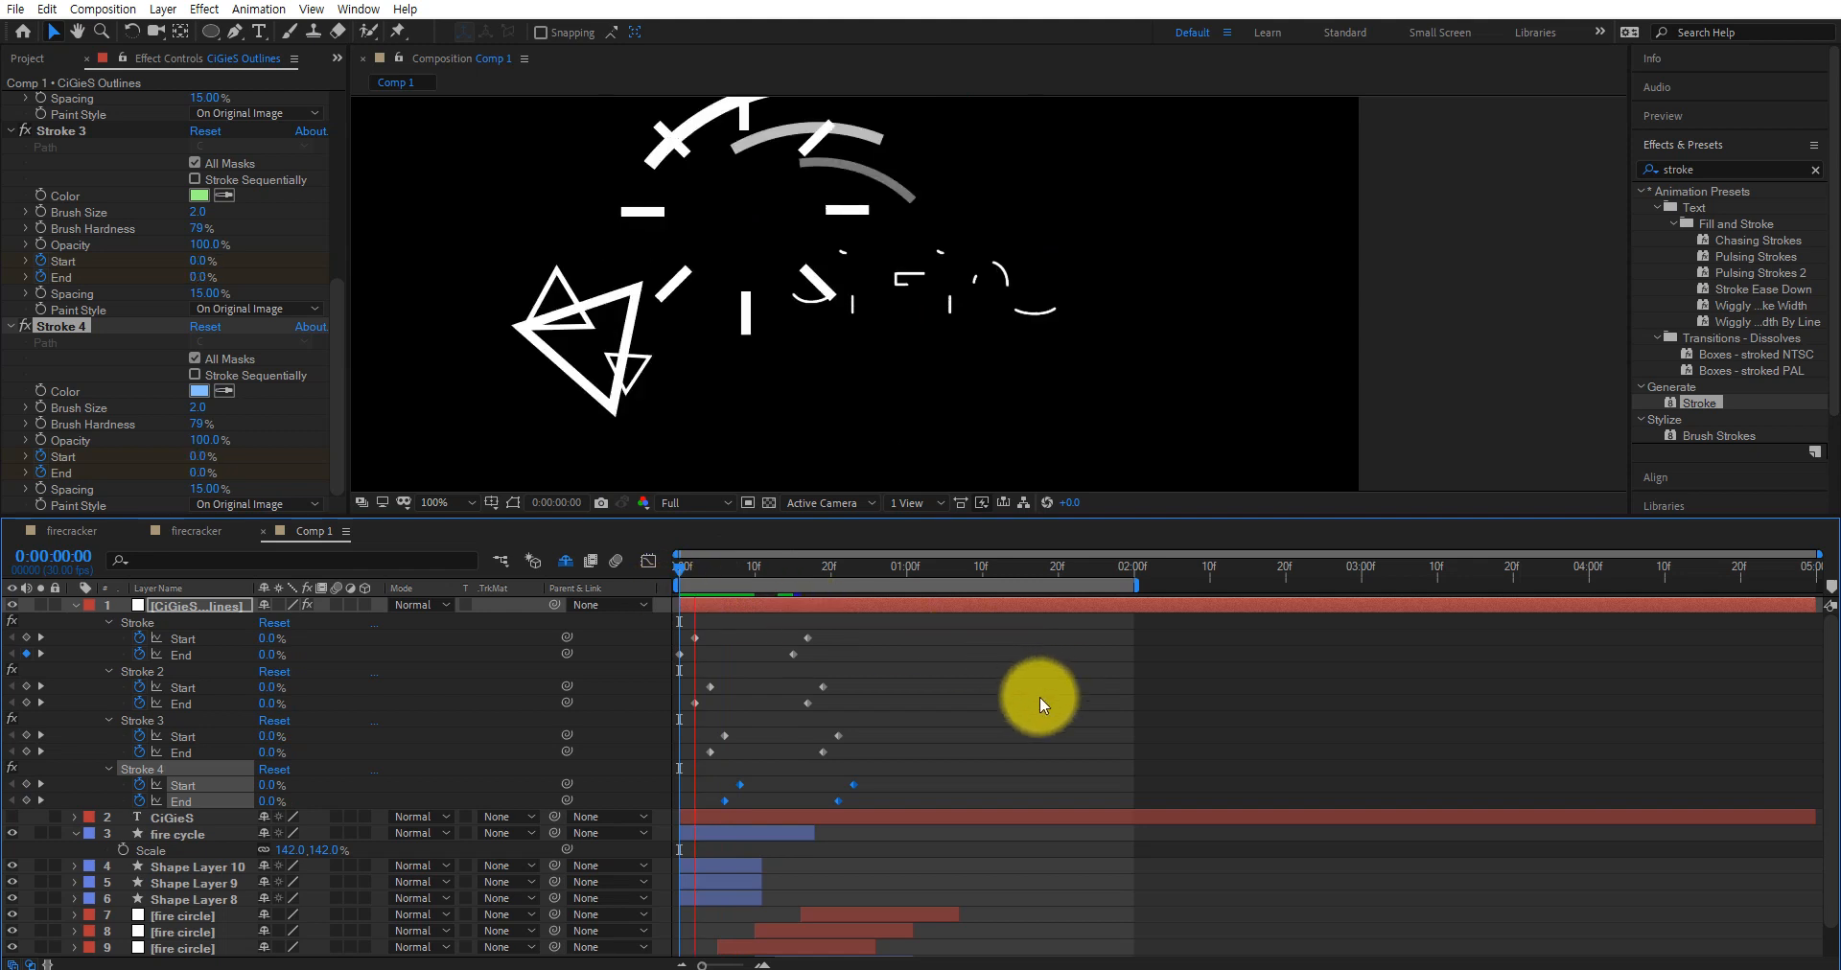
drag(854, 576, 683, 564)
key(space)
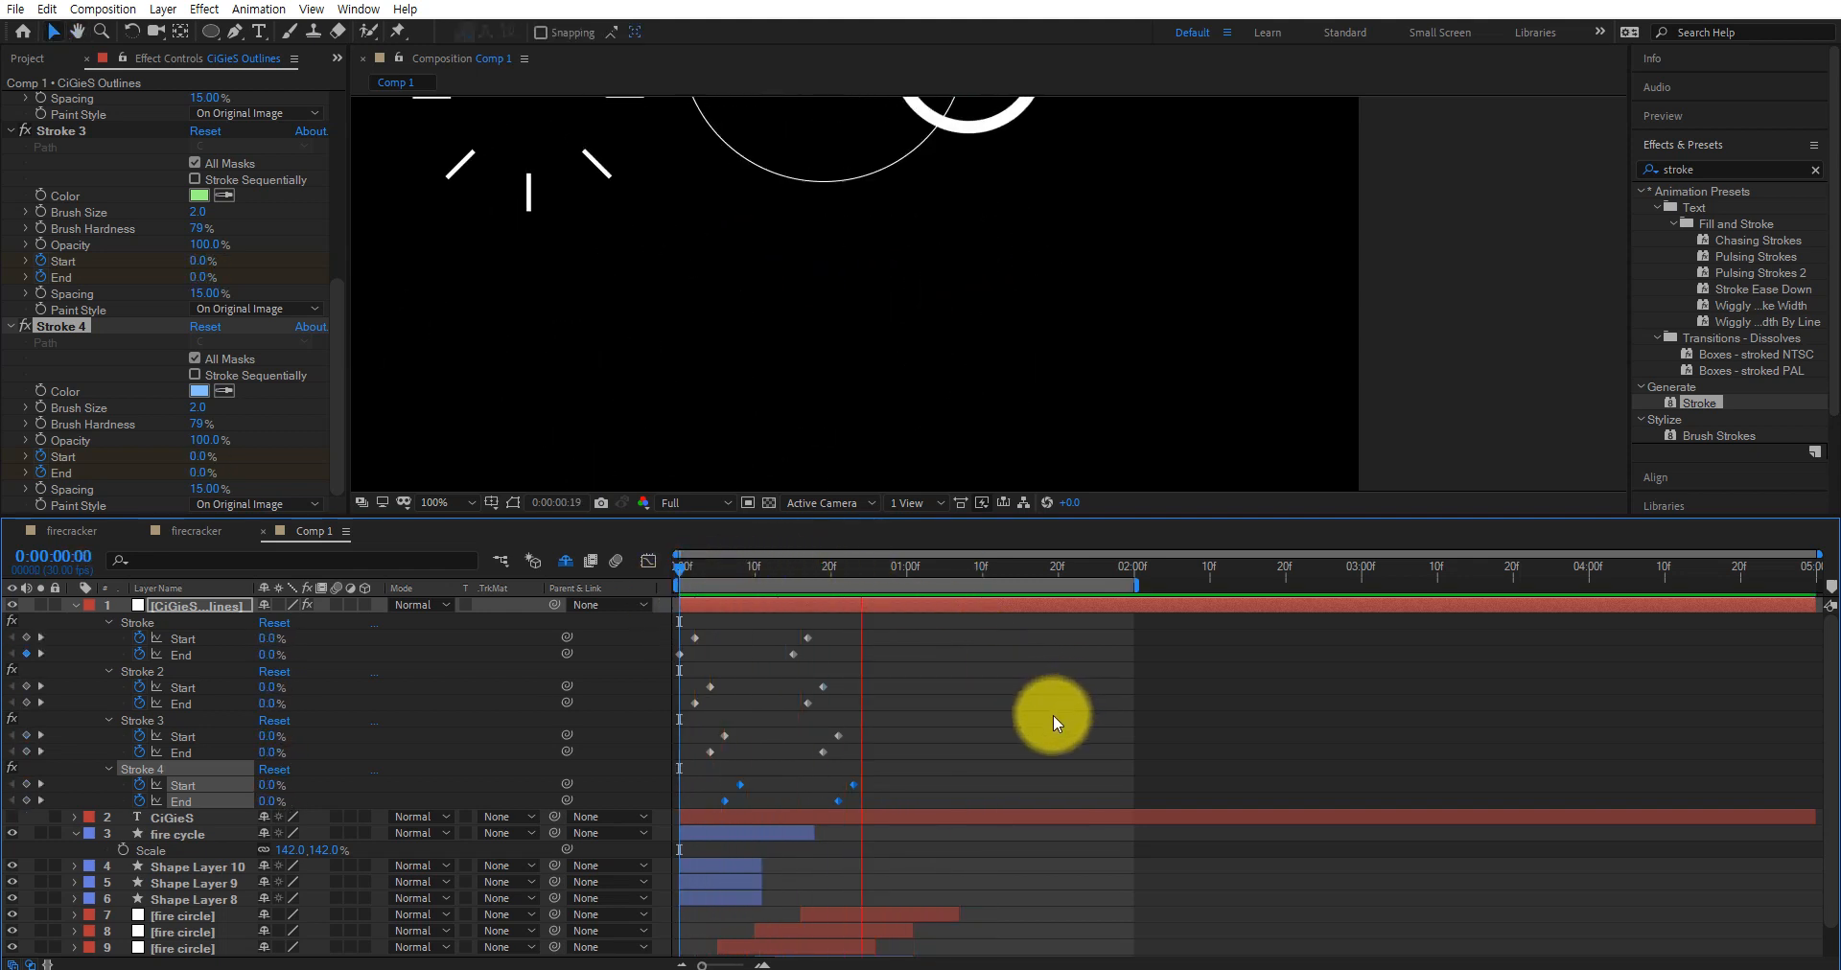
Find the Glow effect and apply it to the CiGieS Outlines layer with the composition at frame 10
drag(953, 568, 751, 587)
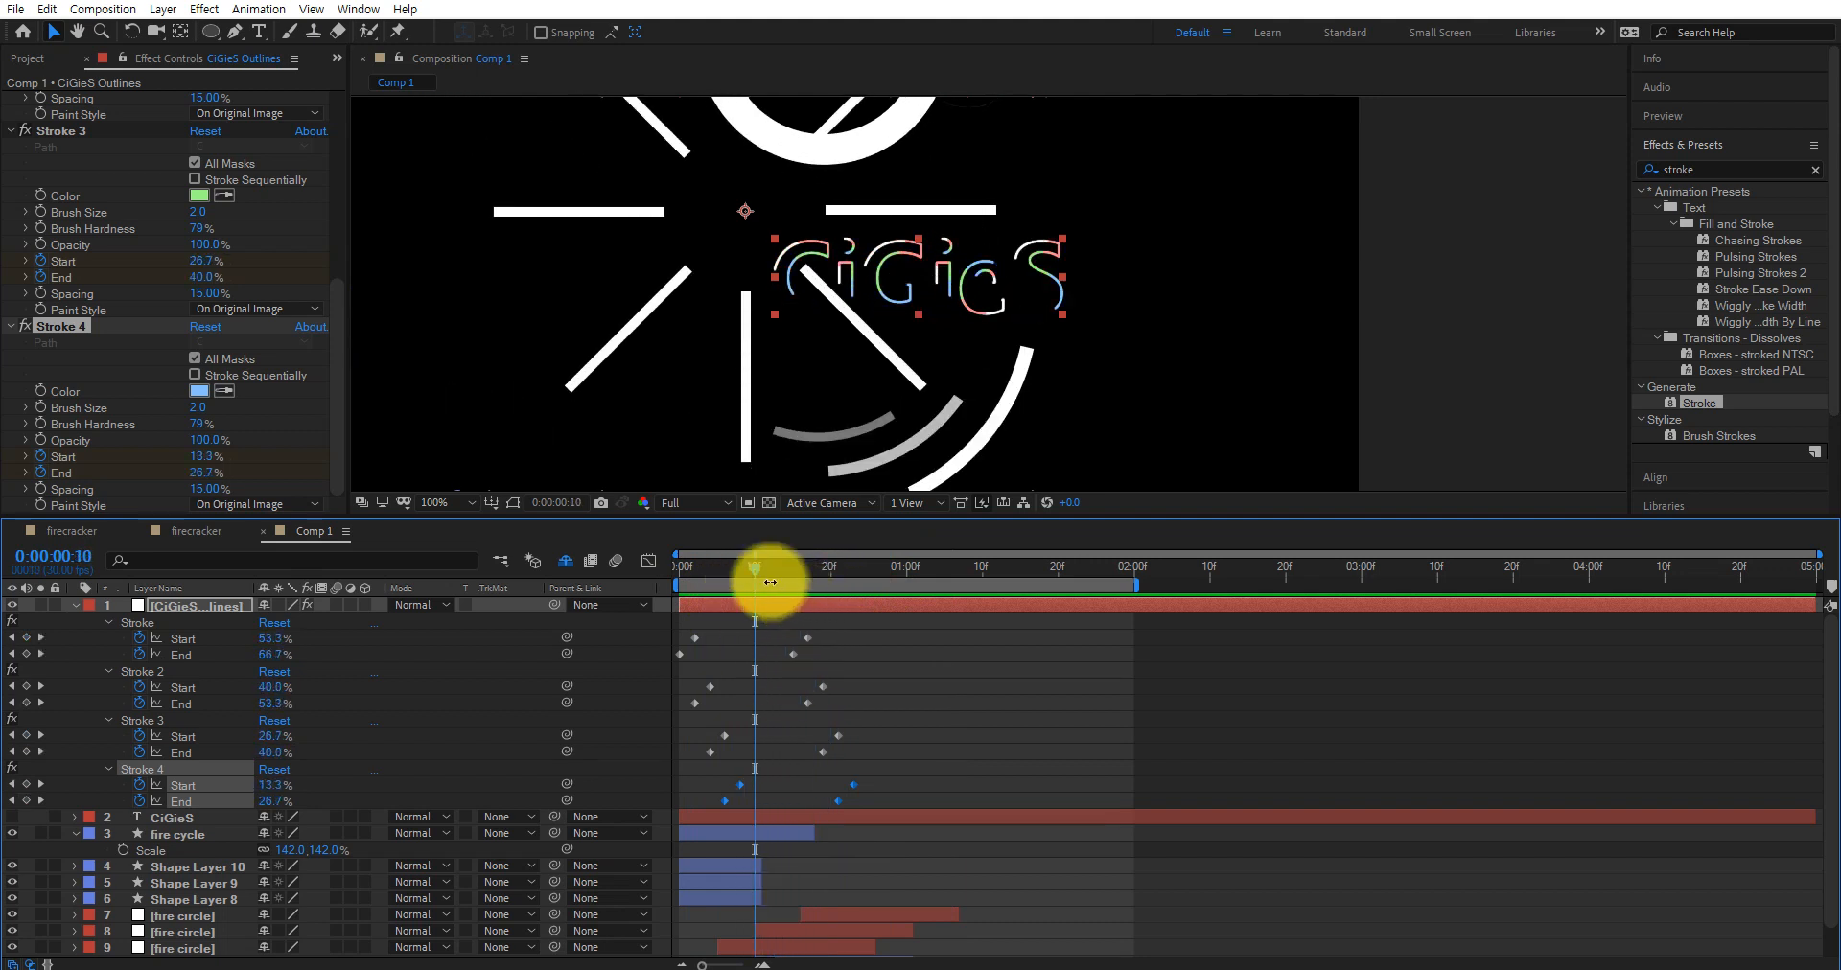
click(1778, 169)
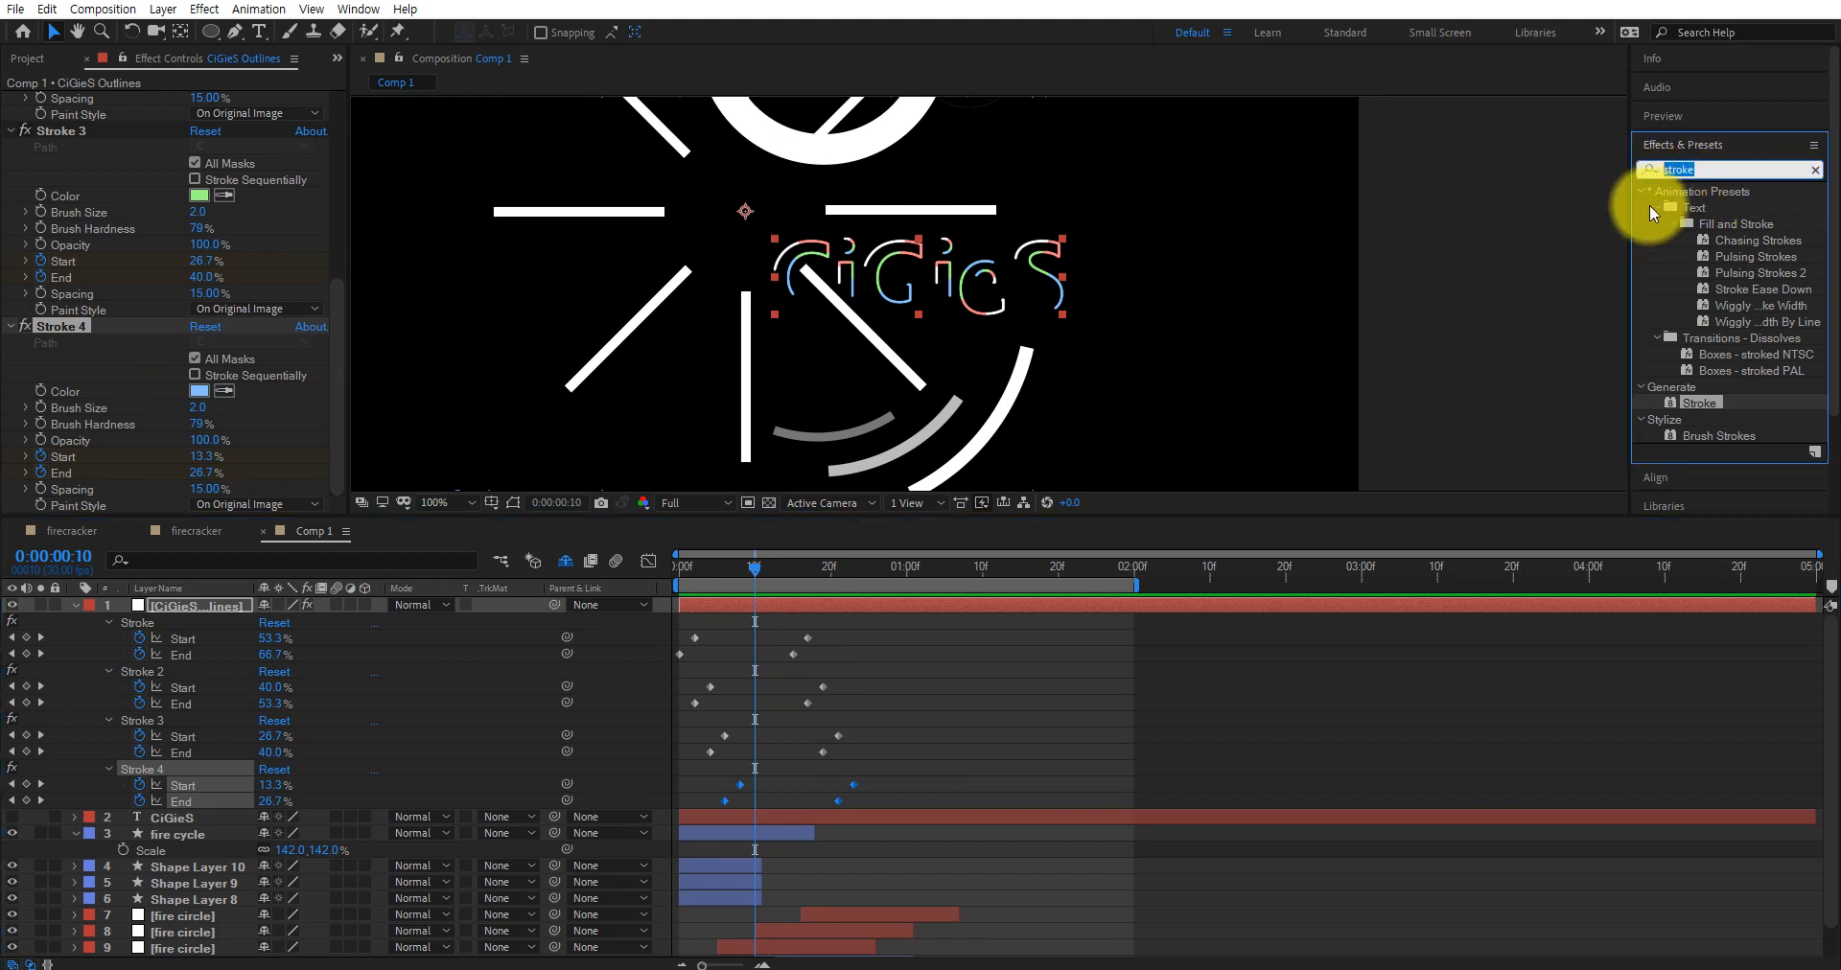
text(glow)
click(1649, 206)
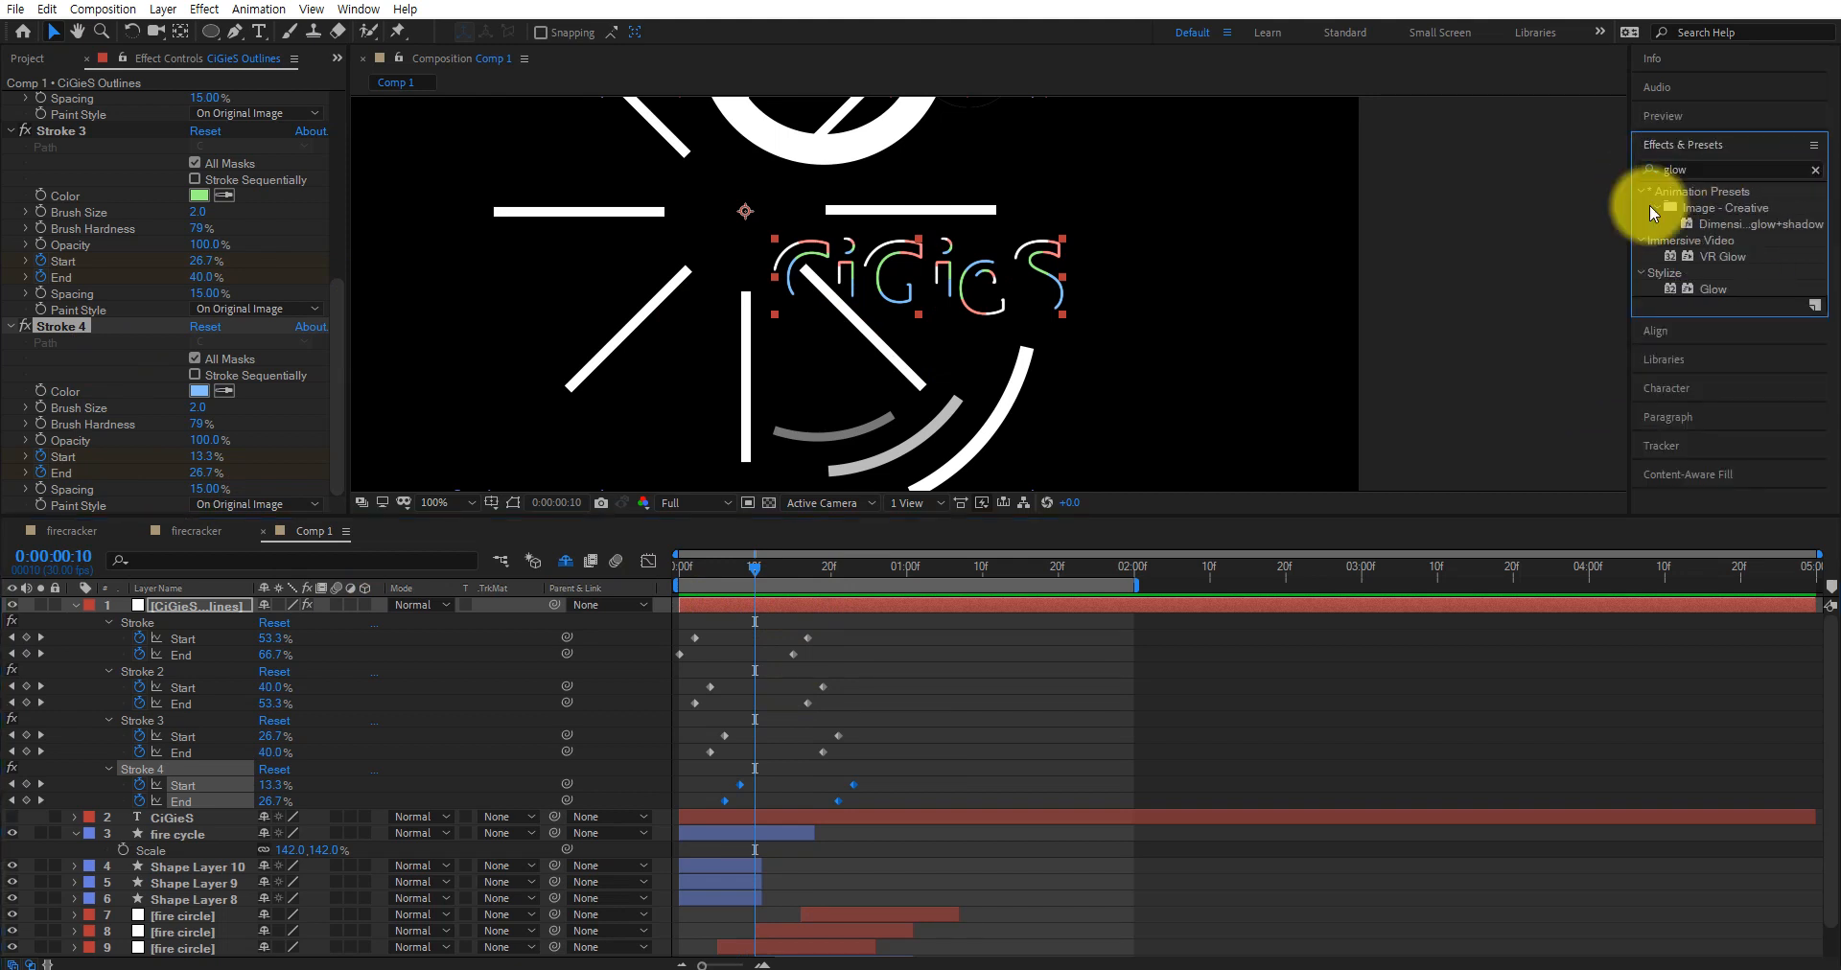
click(1721, 287)
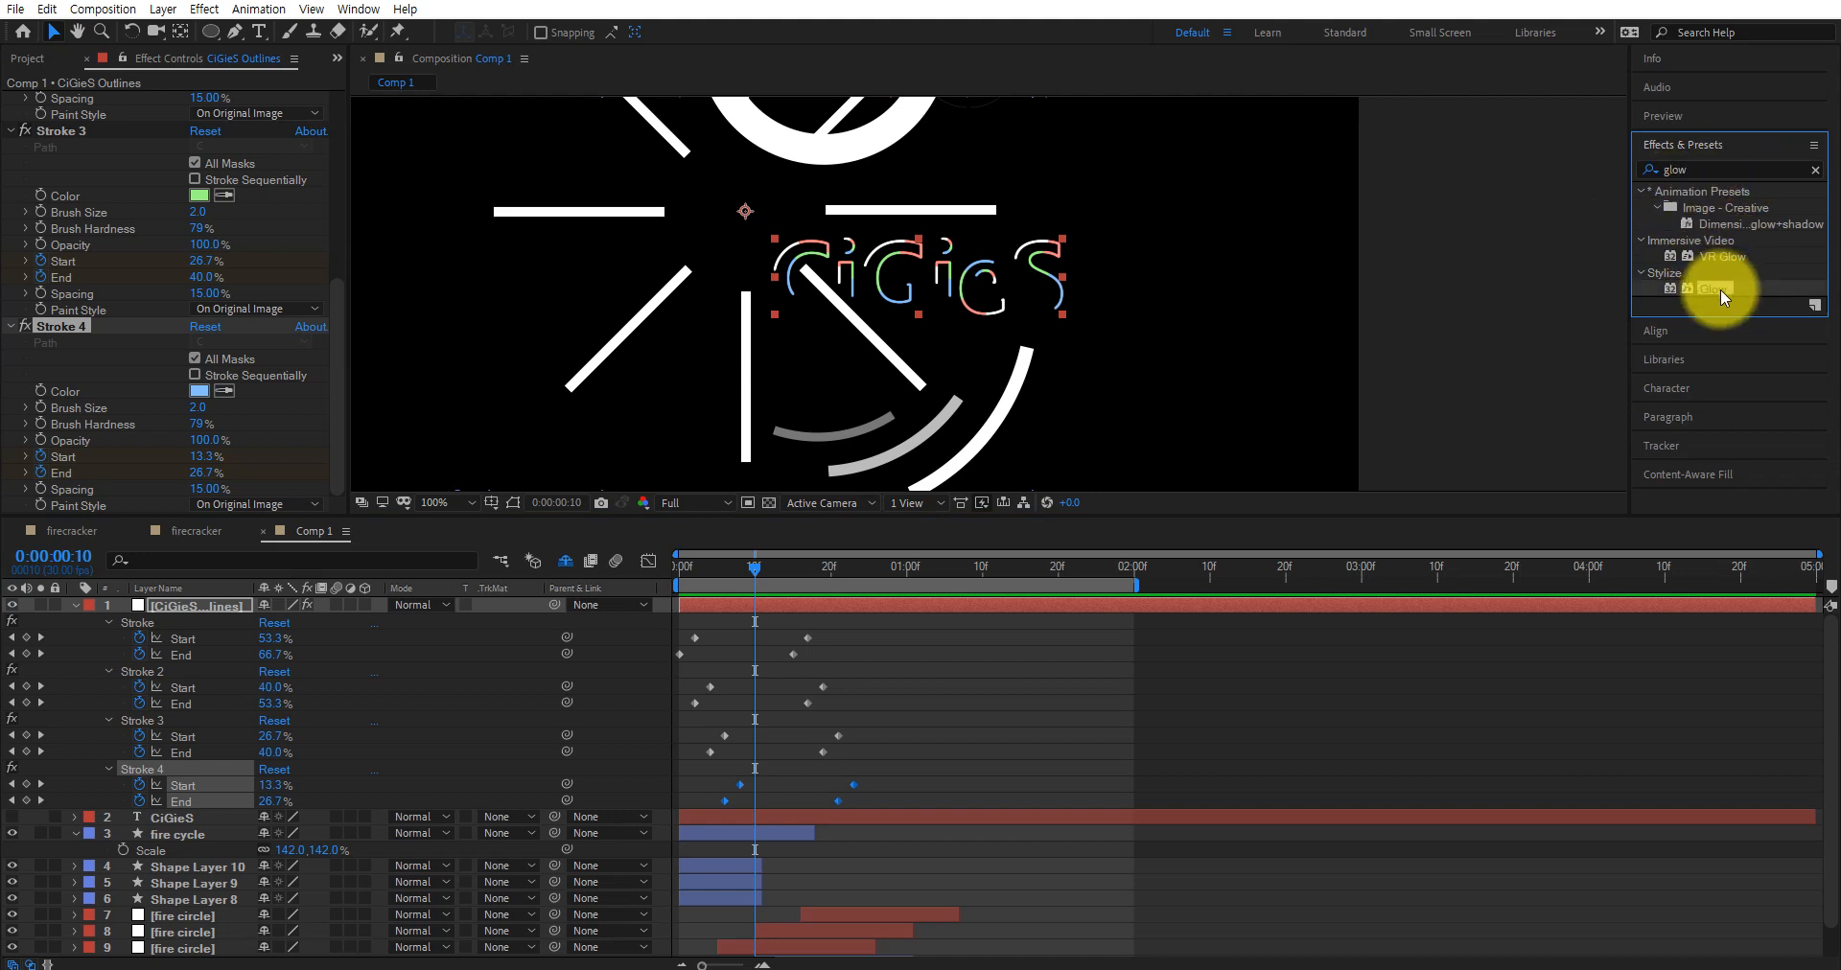
mouse_move(1720, 299)
mouse_down()
mouse_move(144, 556)
mouse_move(205, 613)
mouse_up()
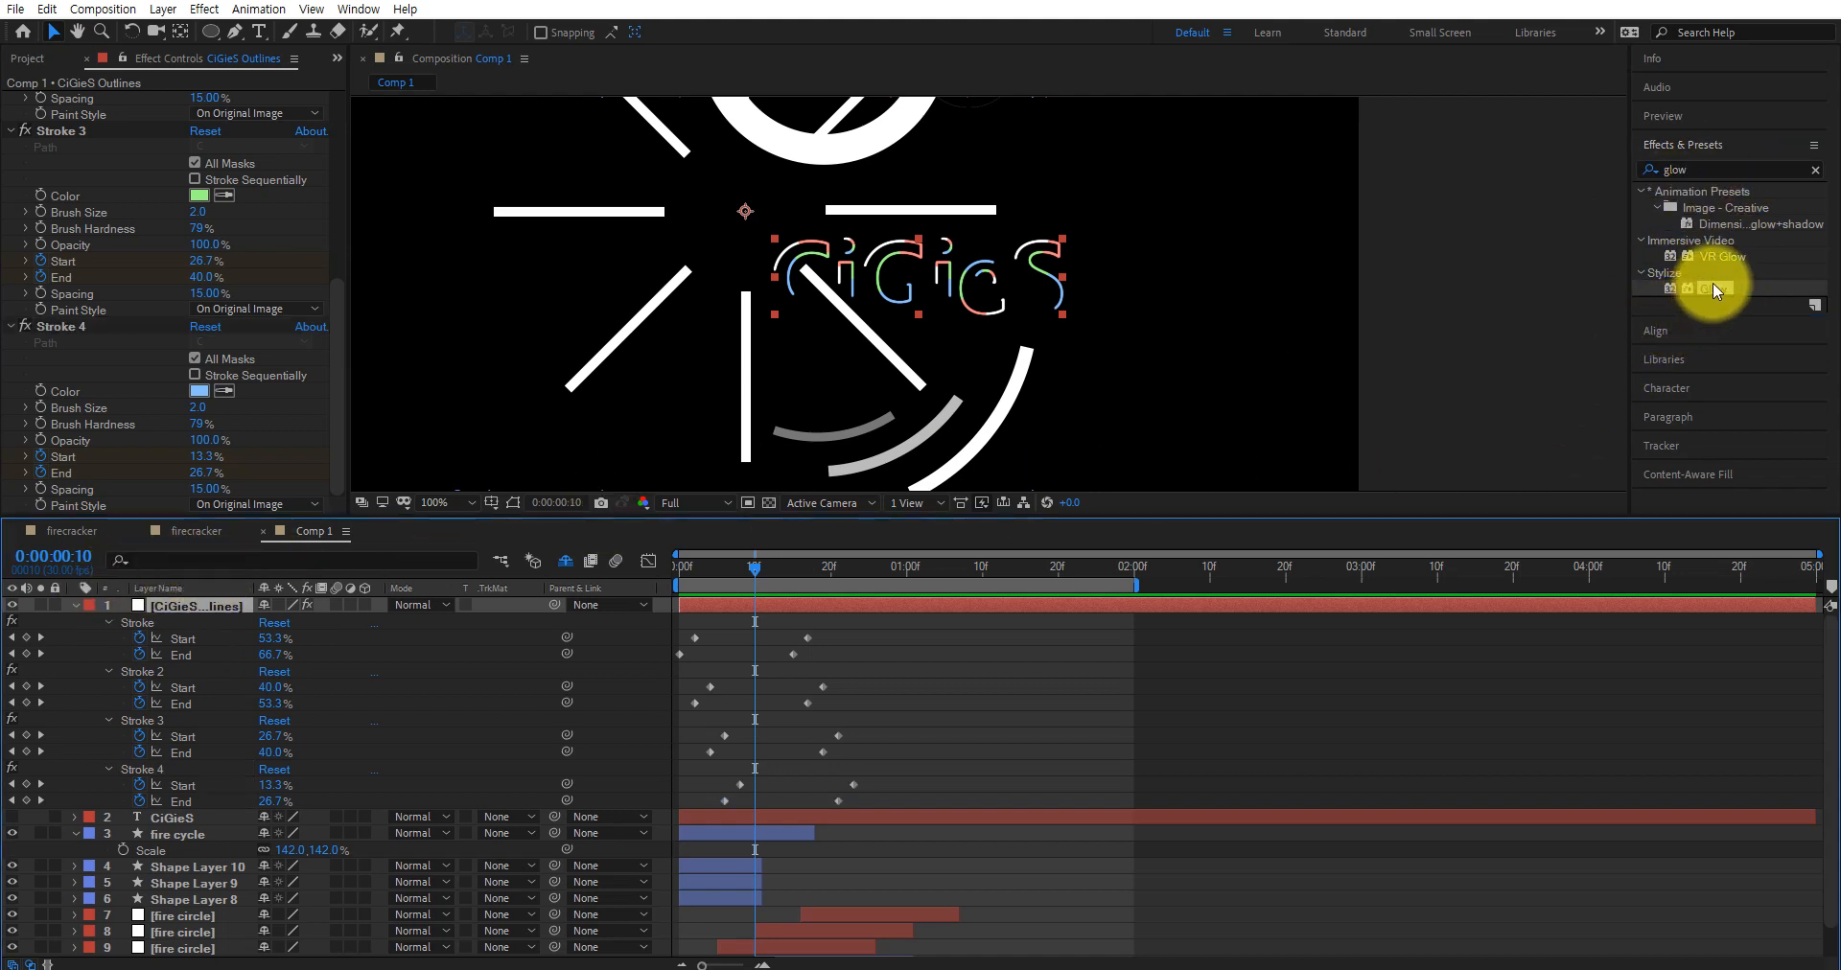
drag(1712, 284, 188, 602)
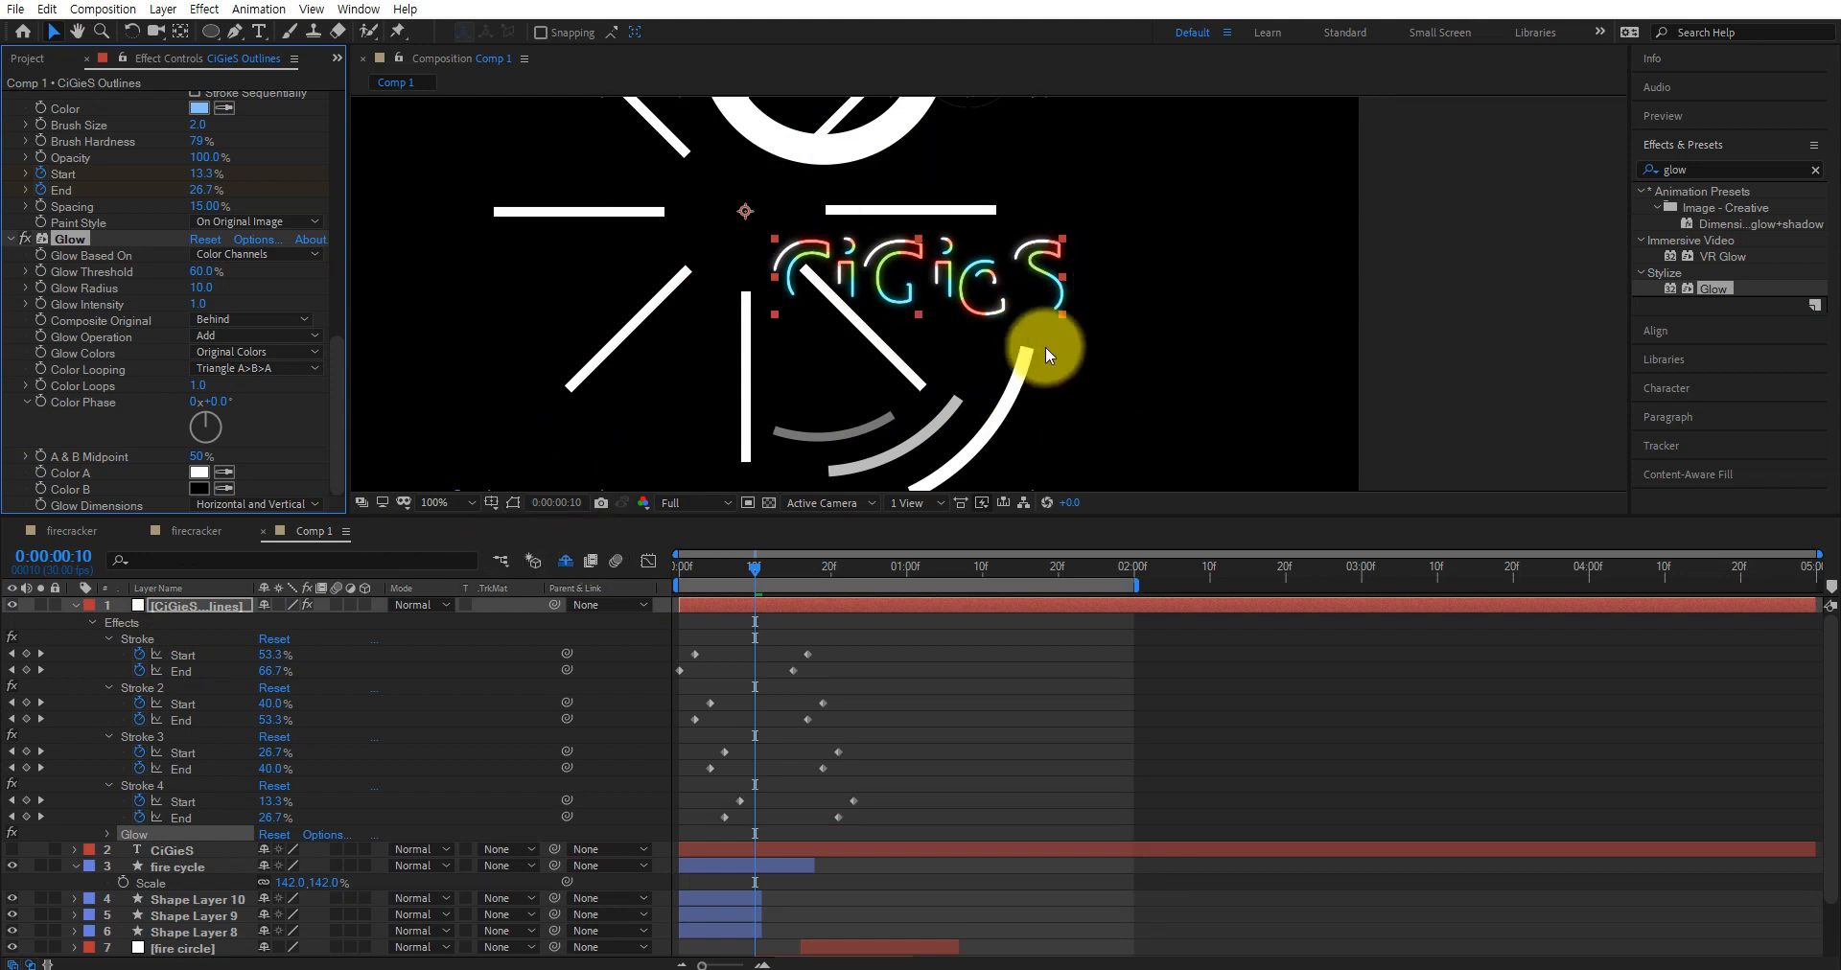
Fit the whole composition in view at 50% and play it from frame 0 to check the glowing outlines
scroll(934, 319, down, 1)
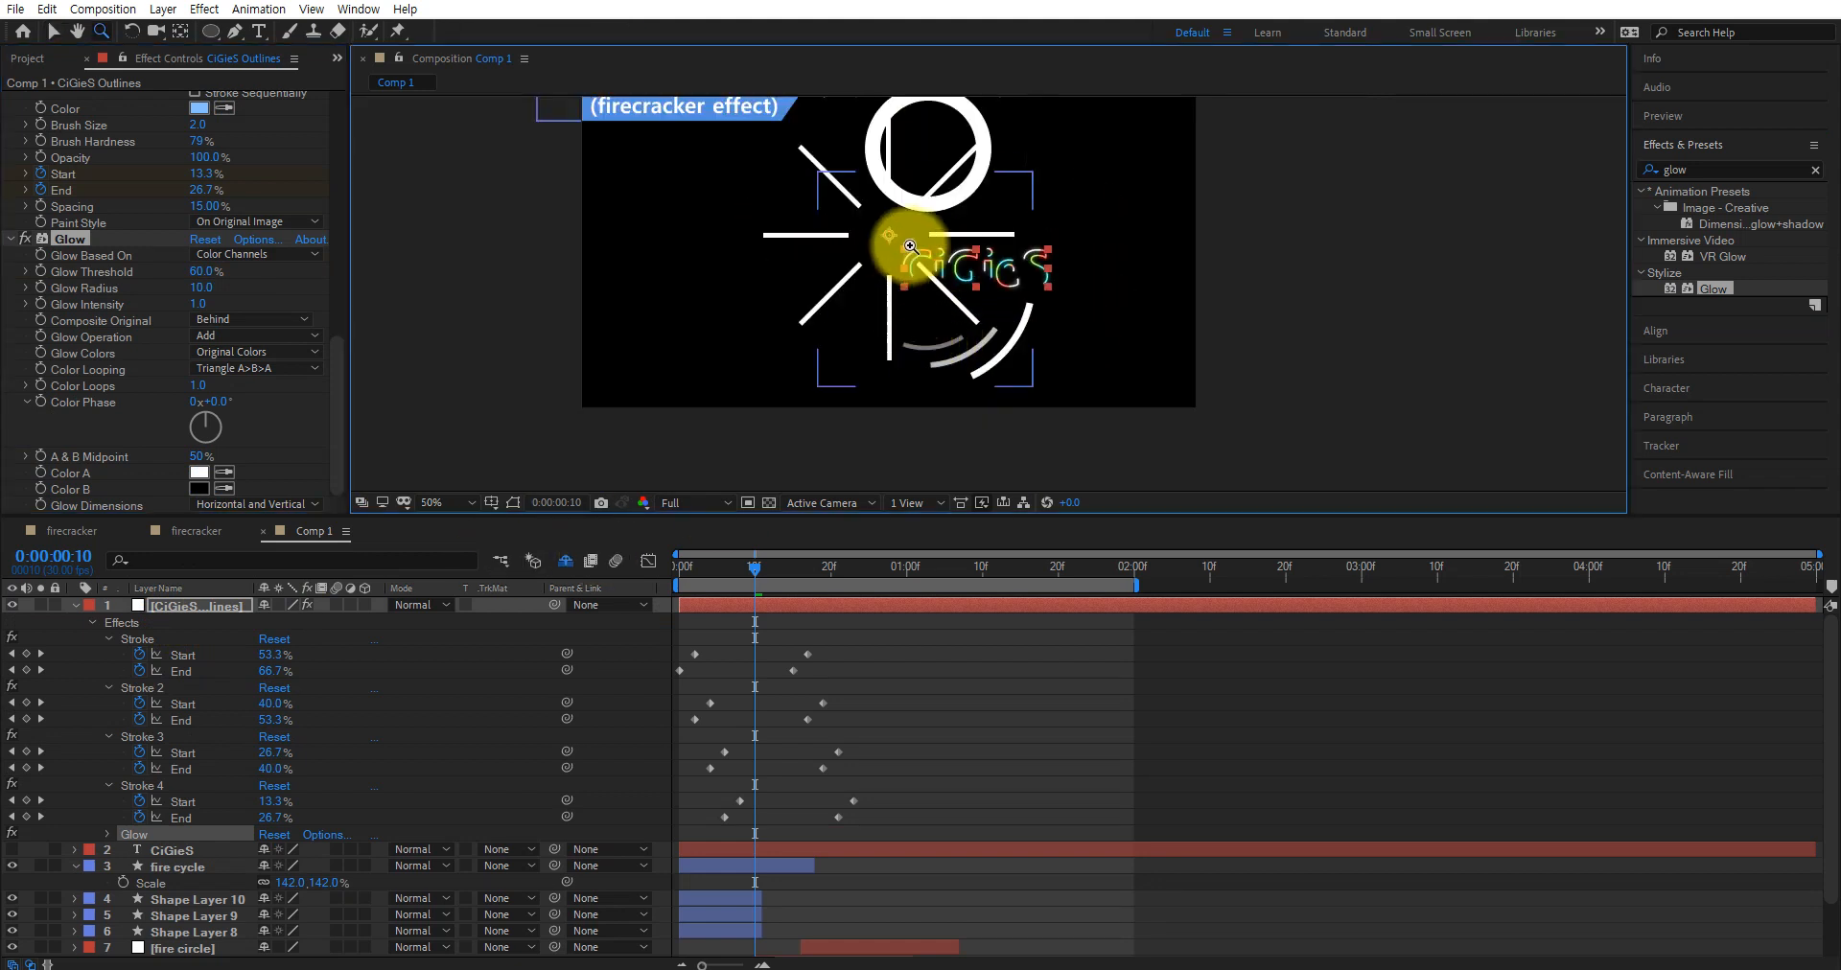
drag(945, 238, 963, 295)
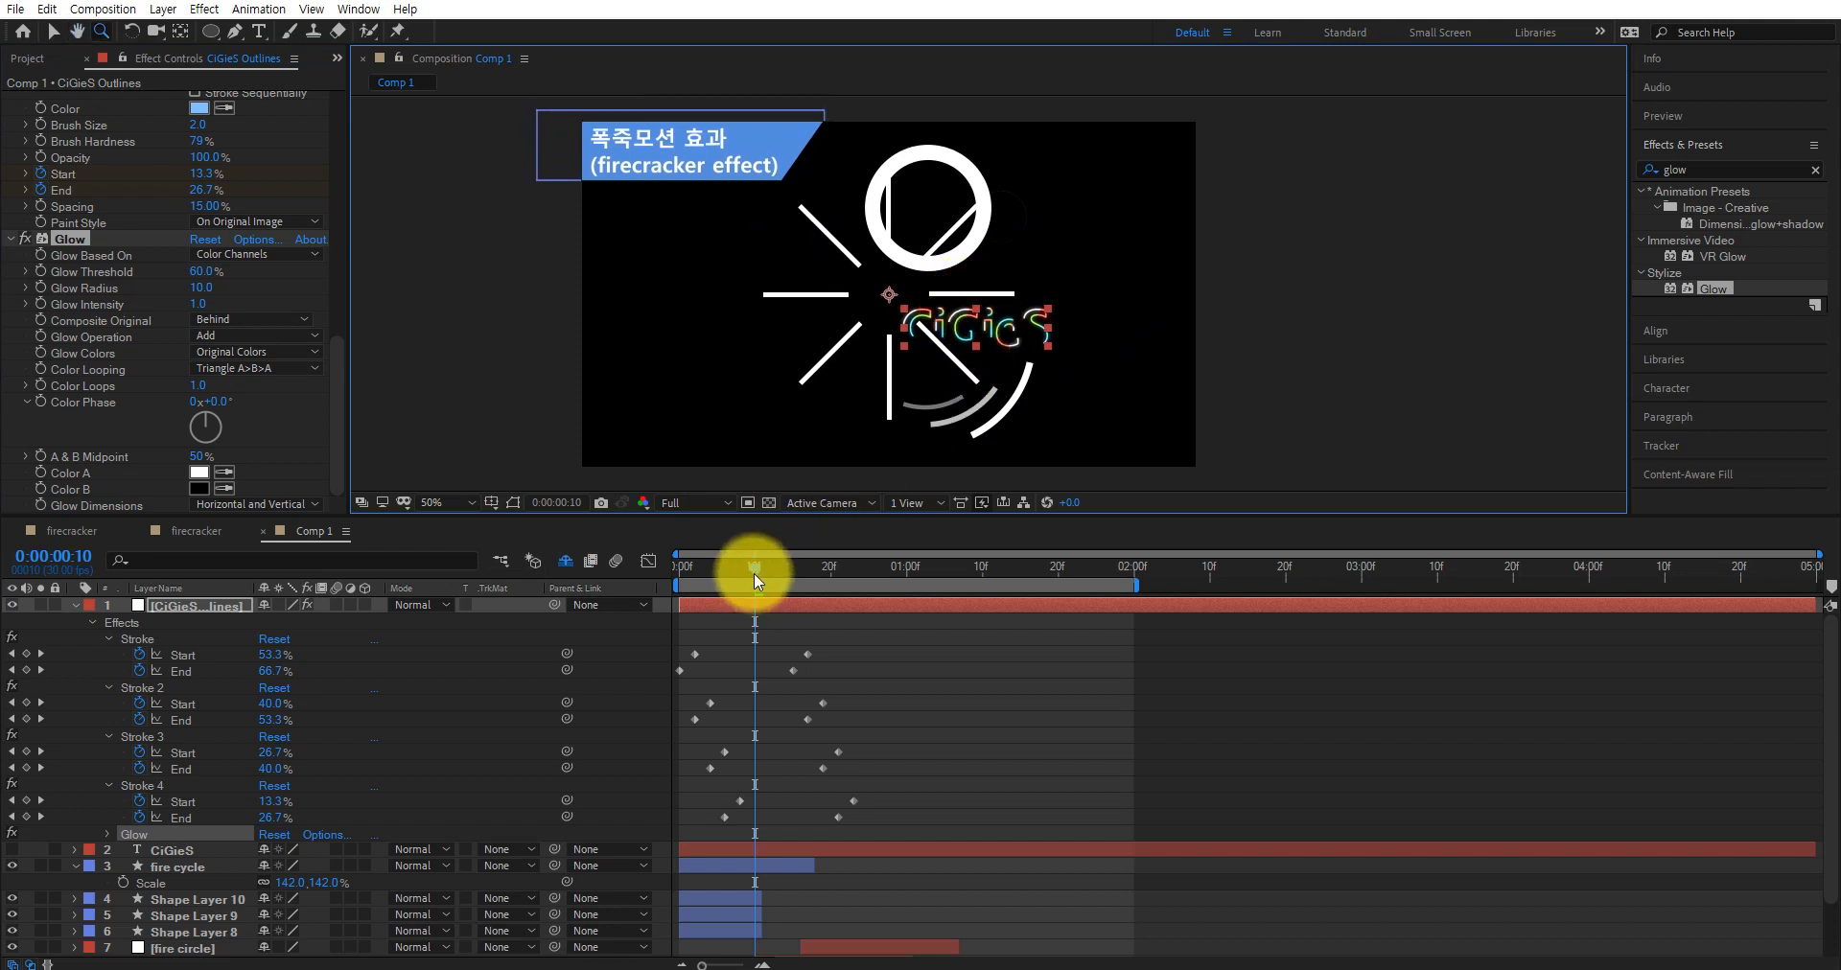
mouse_move(754, 568)
mouse_down()
mouse_move(660, 590)
mouse_move(852, 613)
mouse_move(615, 637)
mouse_up()
key(space)
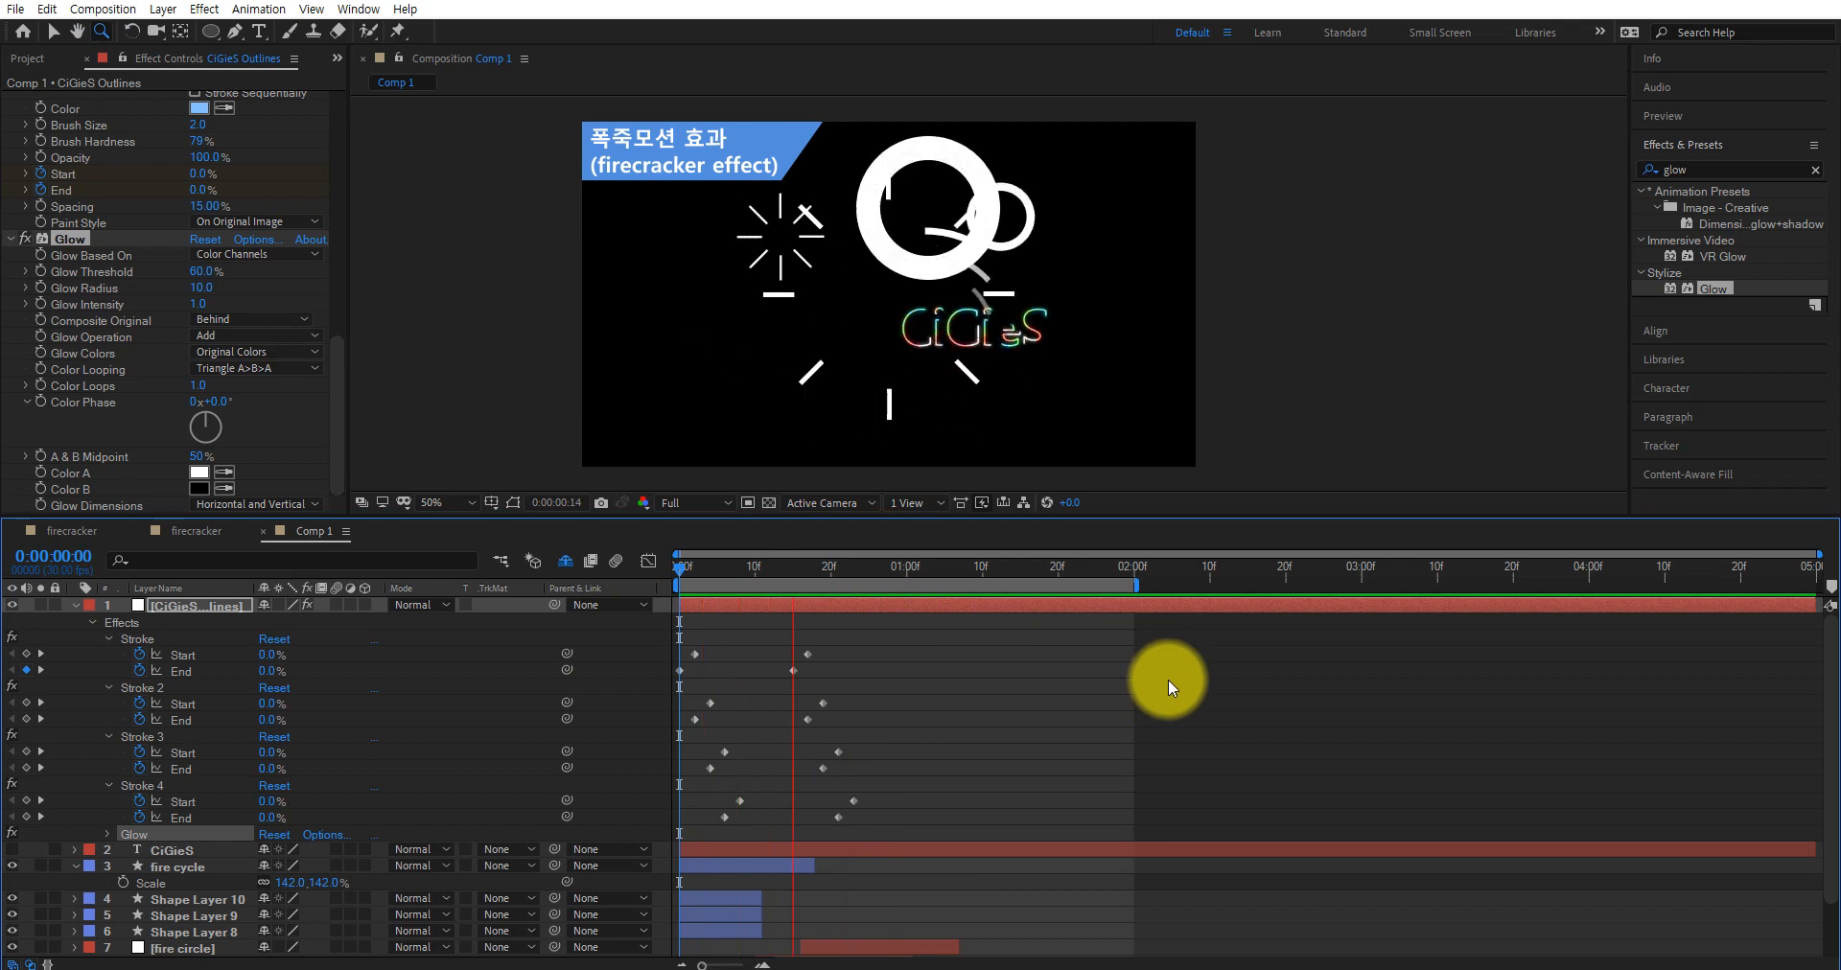
key(space)
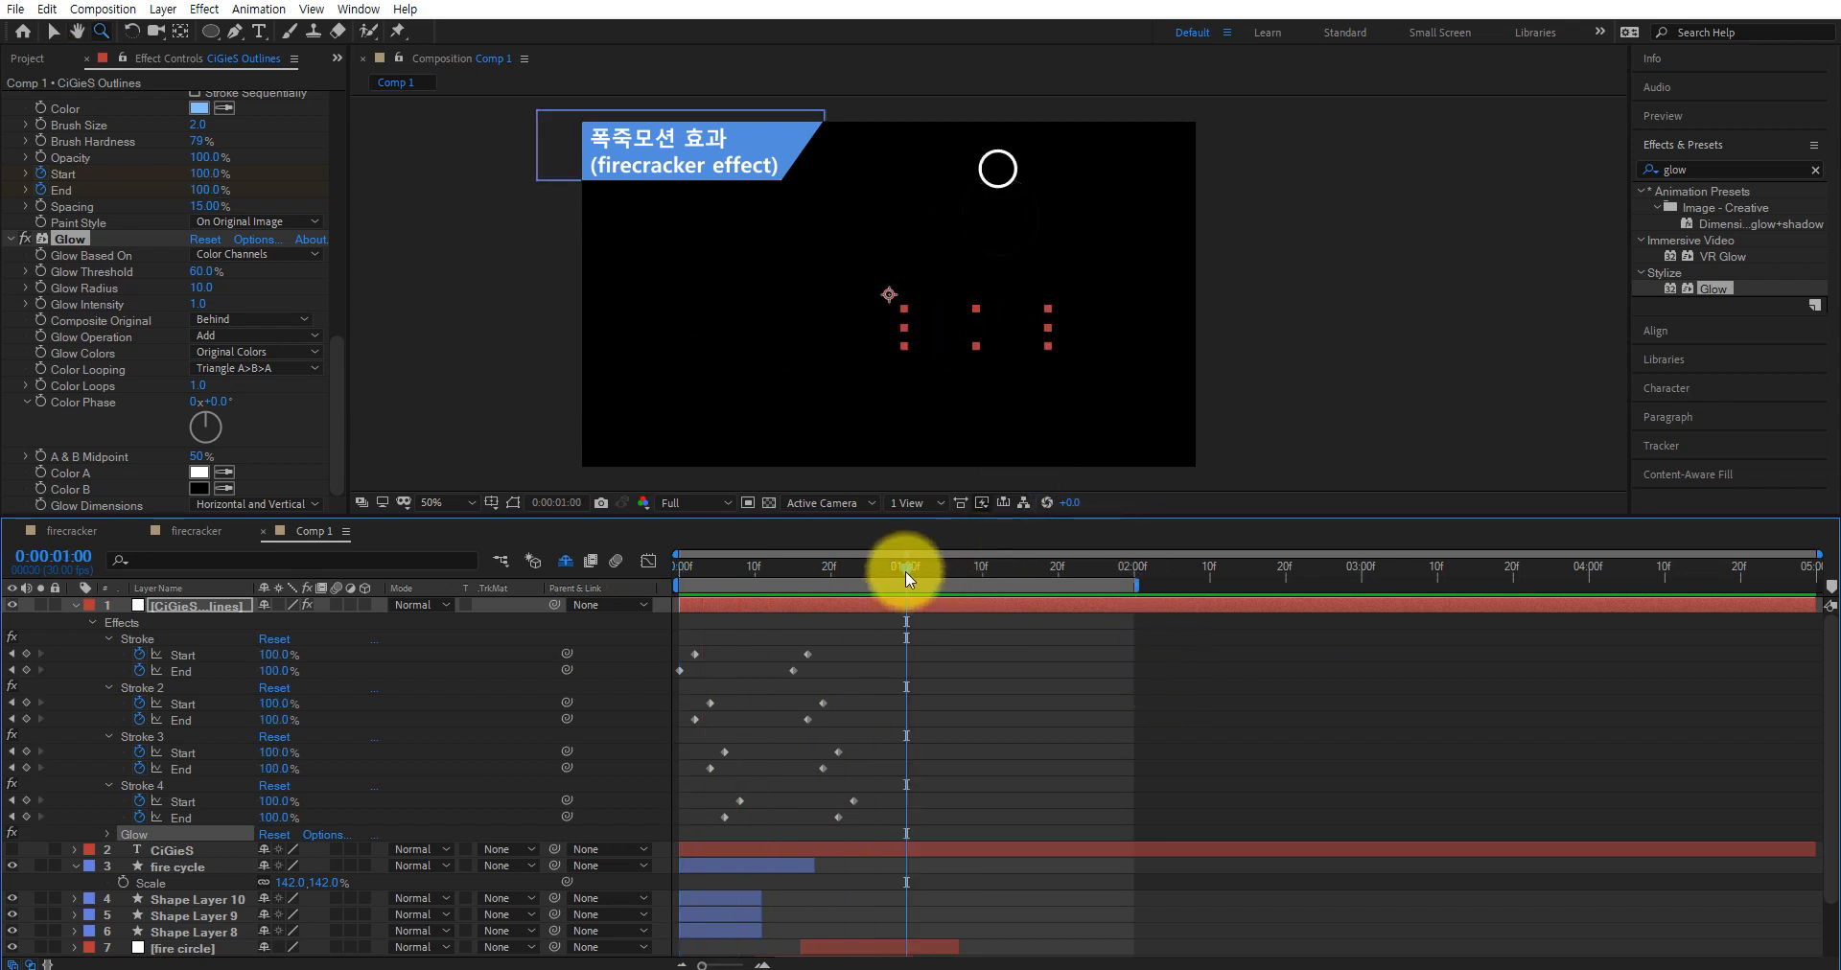
Stretch all Start and End keyframes of the four Stroke effects proportionally so the last one lands at 0:00:01:05
drag(905, 571, 946, 567)
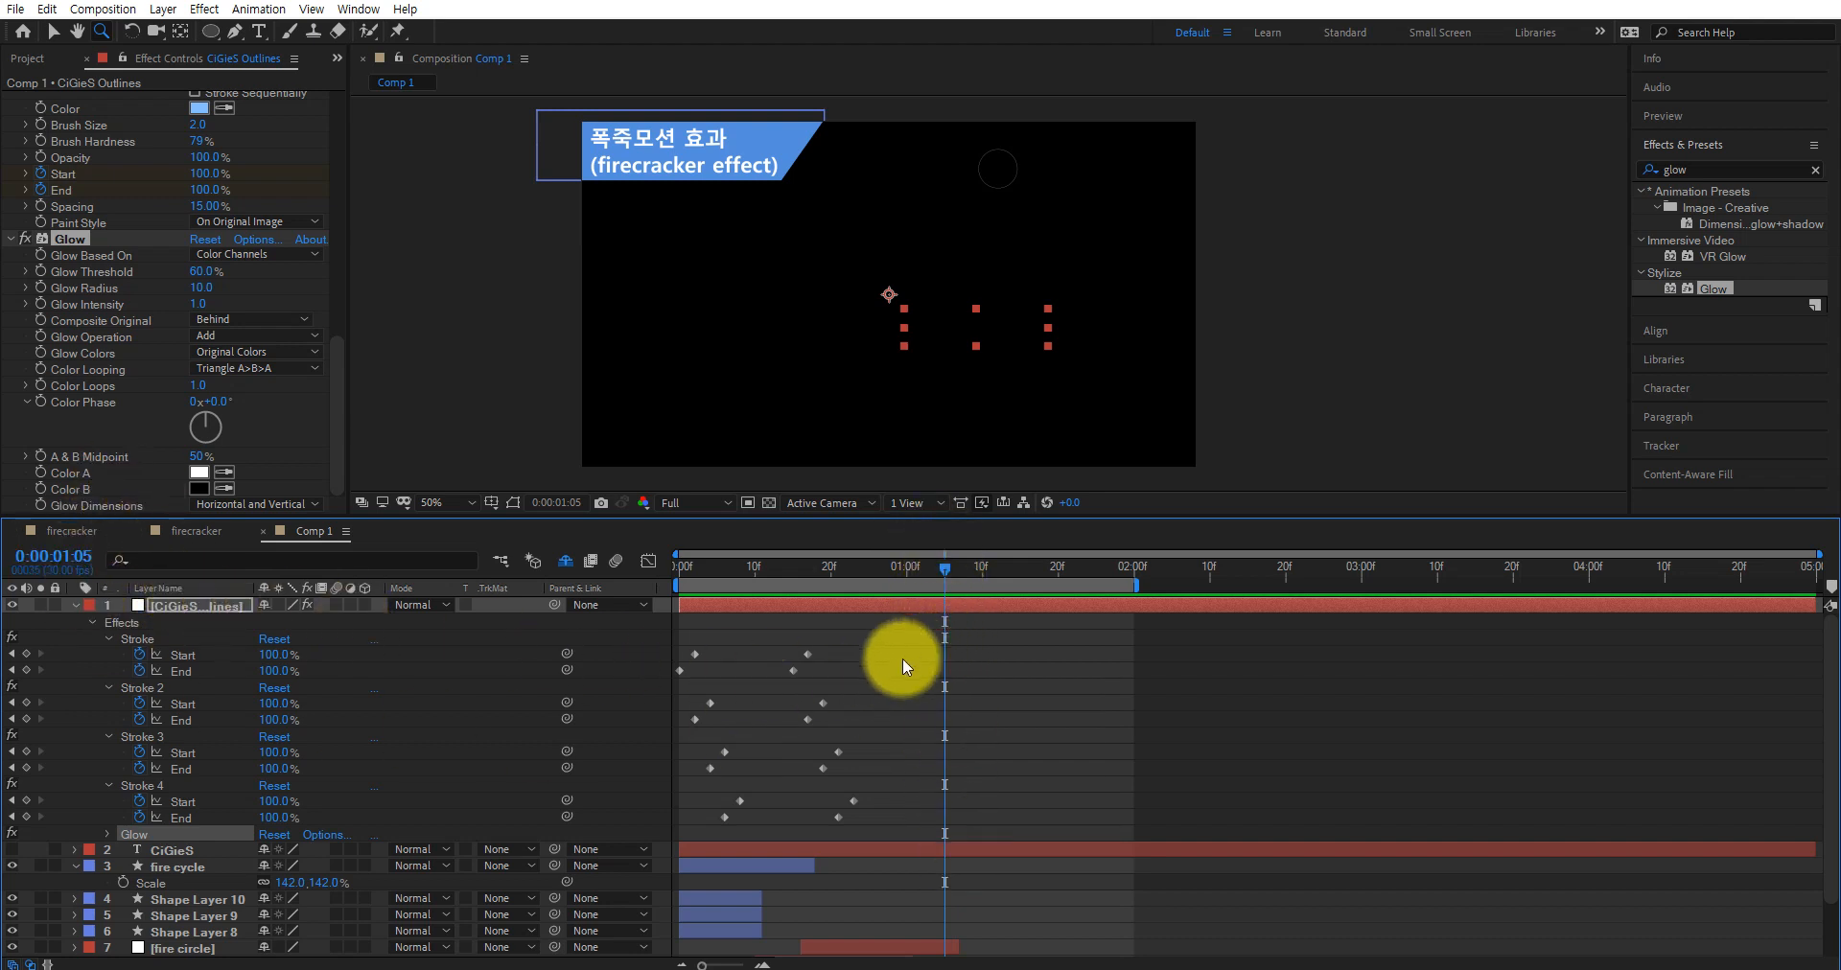
click(190, 604)
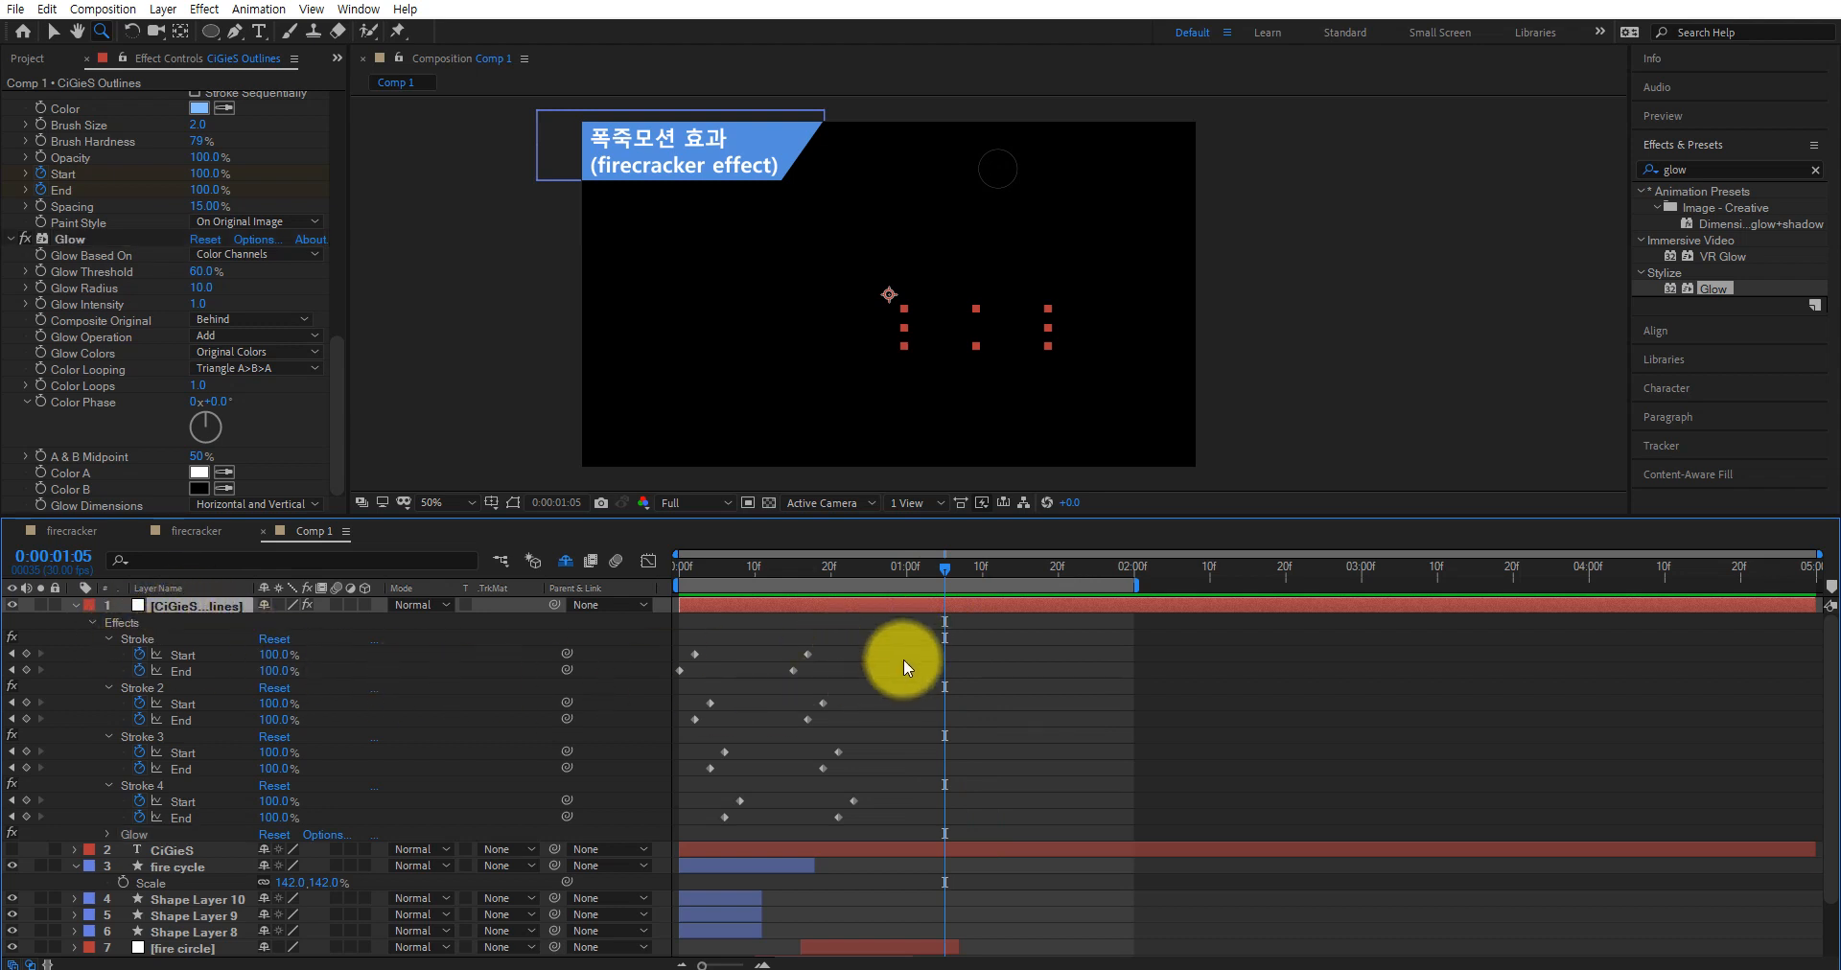
mouse_move(914, 626)
mouse_down()
mouse_move(895, 663)
mouse_move(675, 825)
mouse_up()
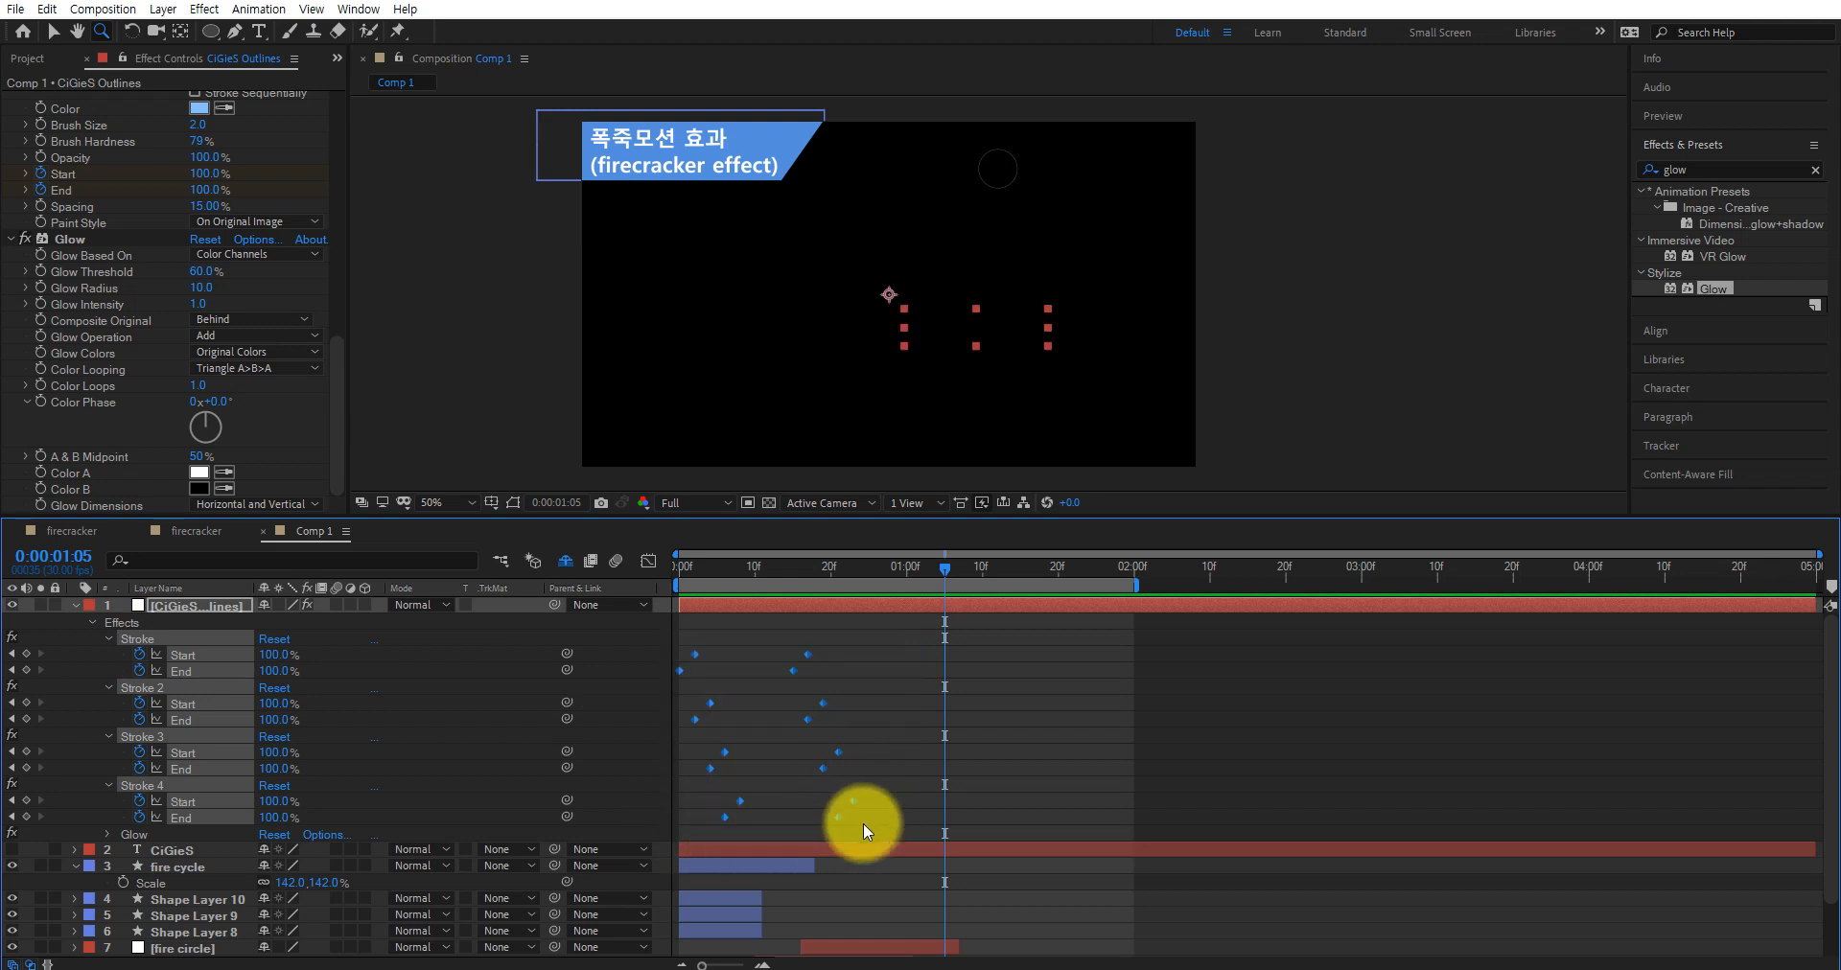
drag(854, 798, 943, 803)
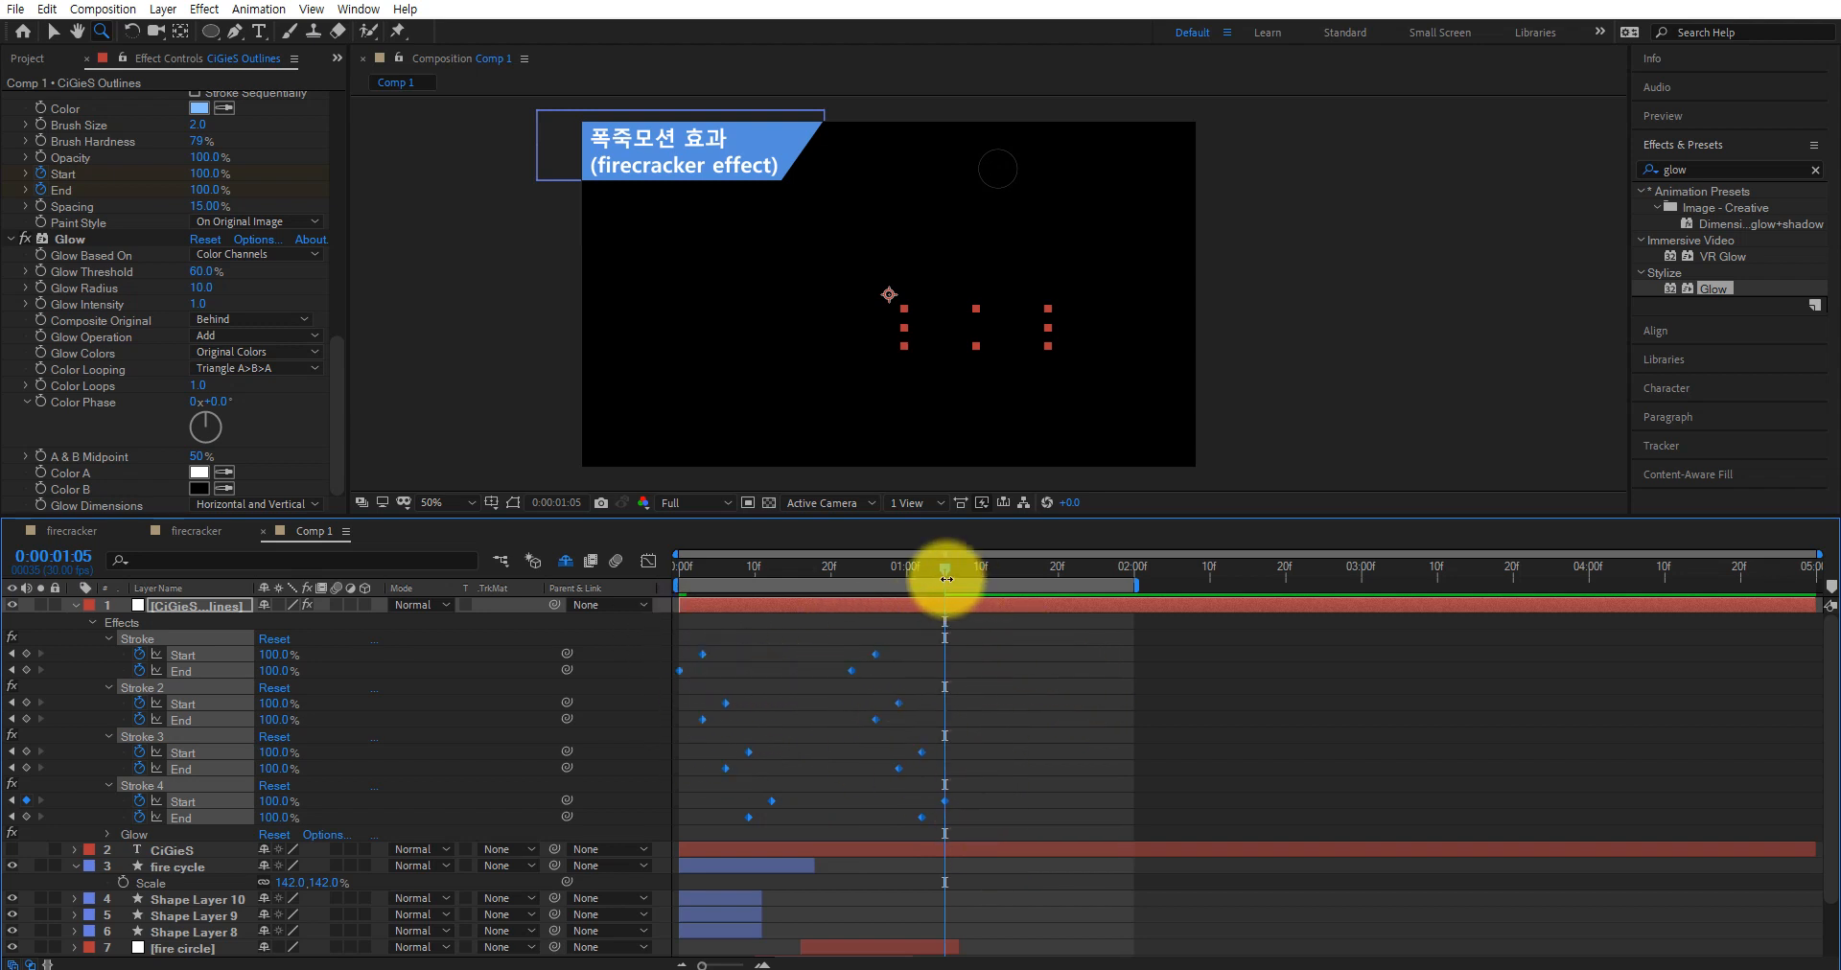
Play the composition from frame 0 to check the slower outline strokes
drag(946, 567, 665, 613)
key(space)
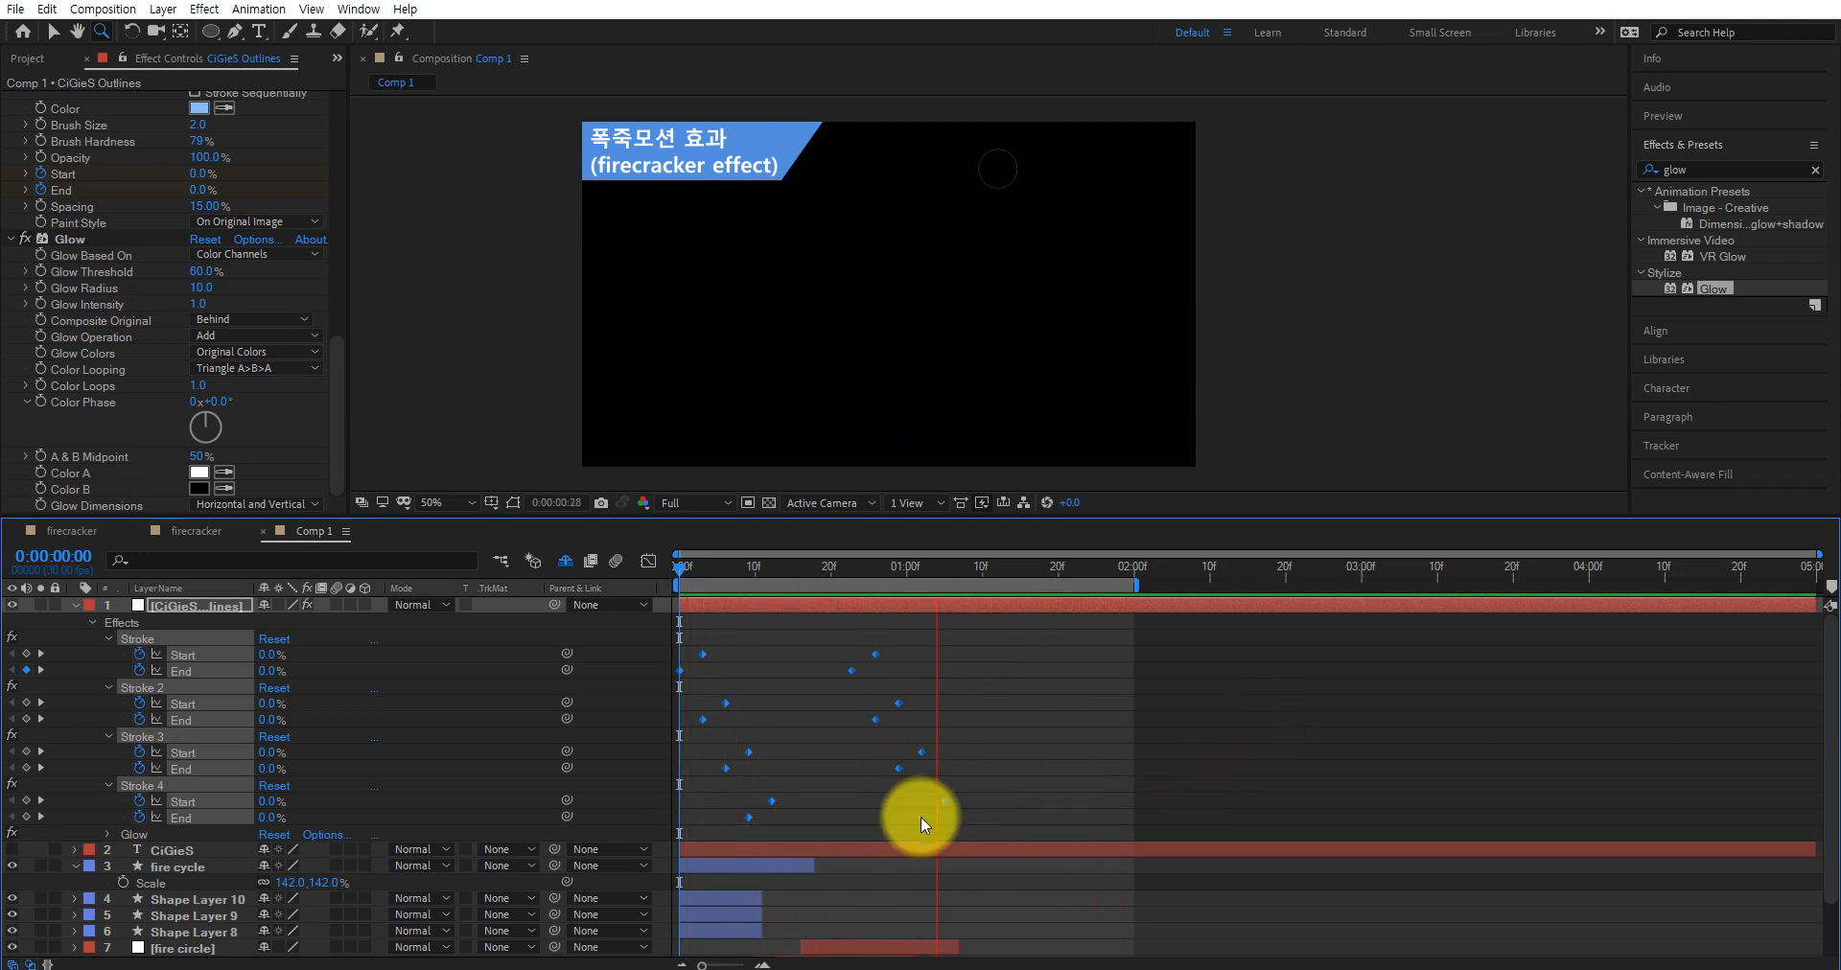
key(Page_Up)
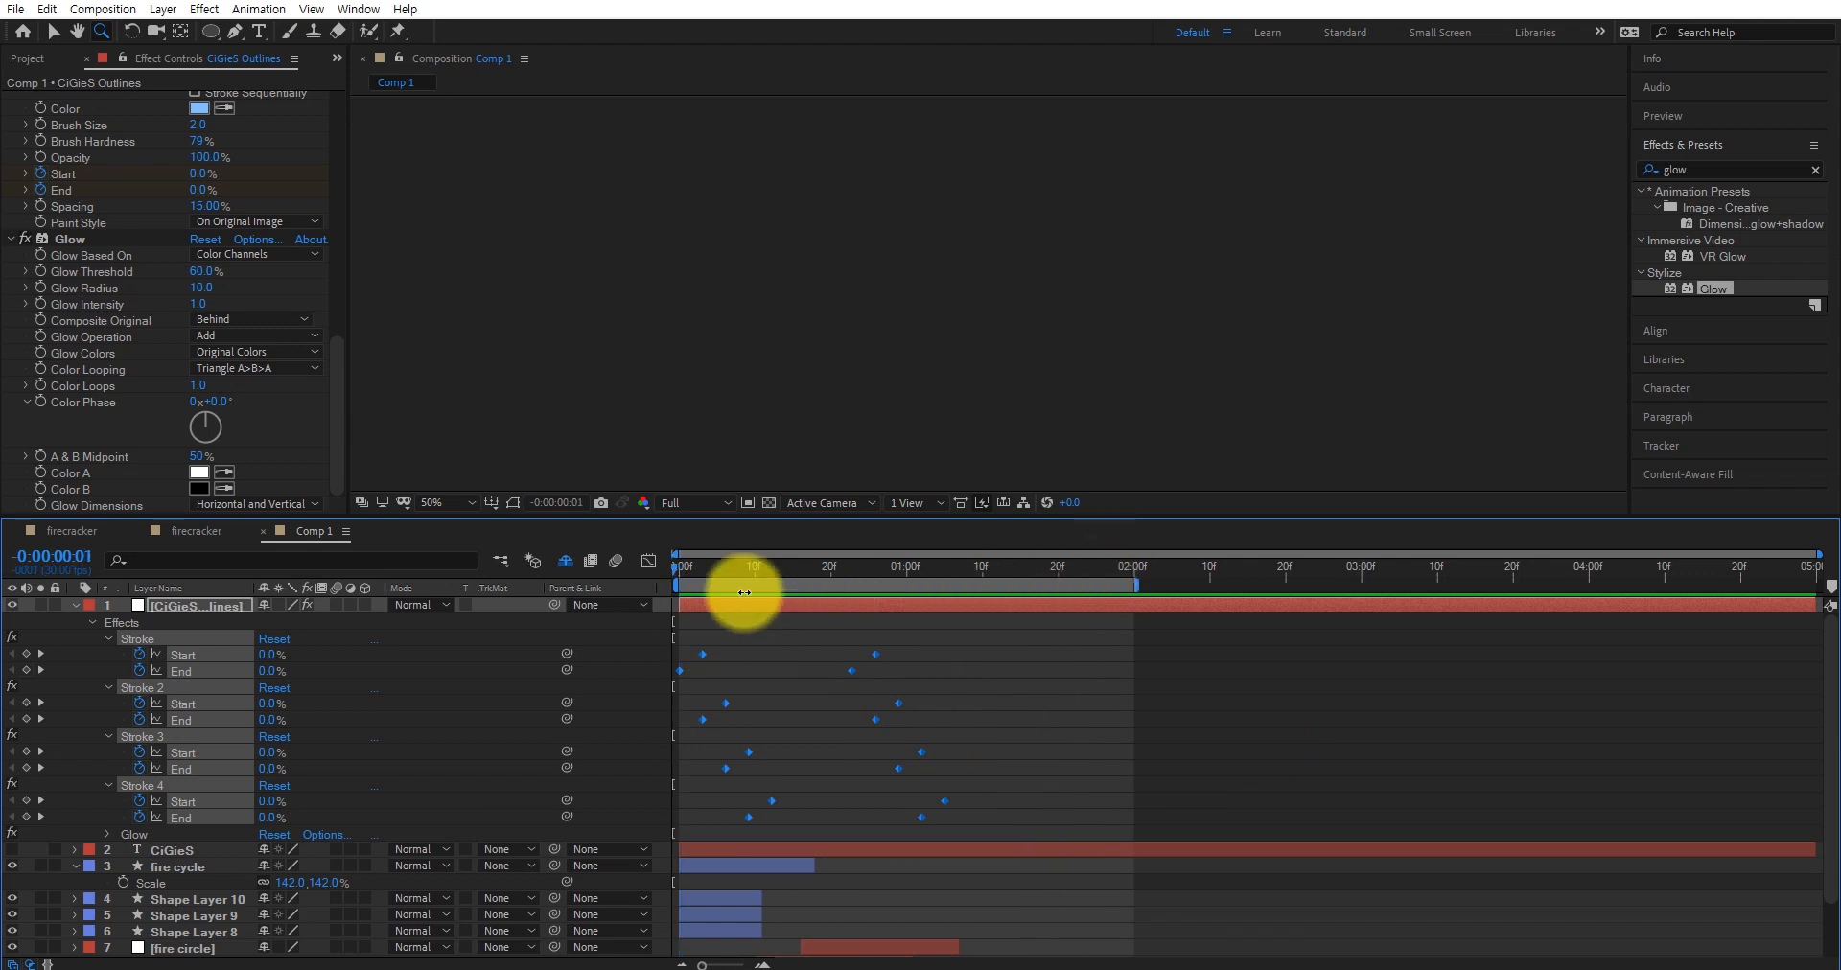
Collapse the CiGieS Outlines layer and make the CiGieS text layer visible at 0:00:01:05
mouse_move(745, 567)
mouse_down()
mouse_move(864, 562)
mouse_move(945, 581)
mouse_move(872, 579)
mouse_move(941, 583)
mouse_up()
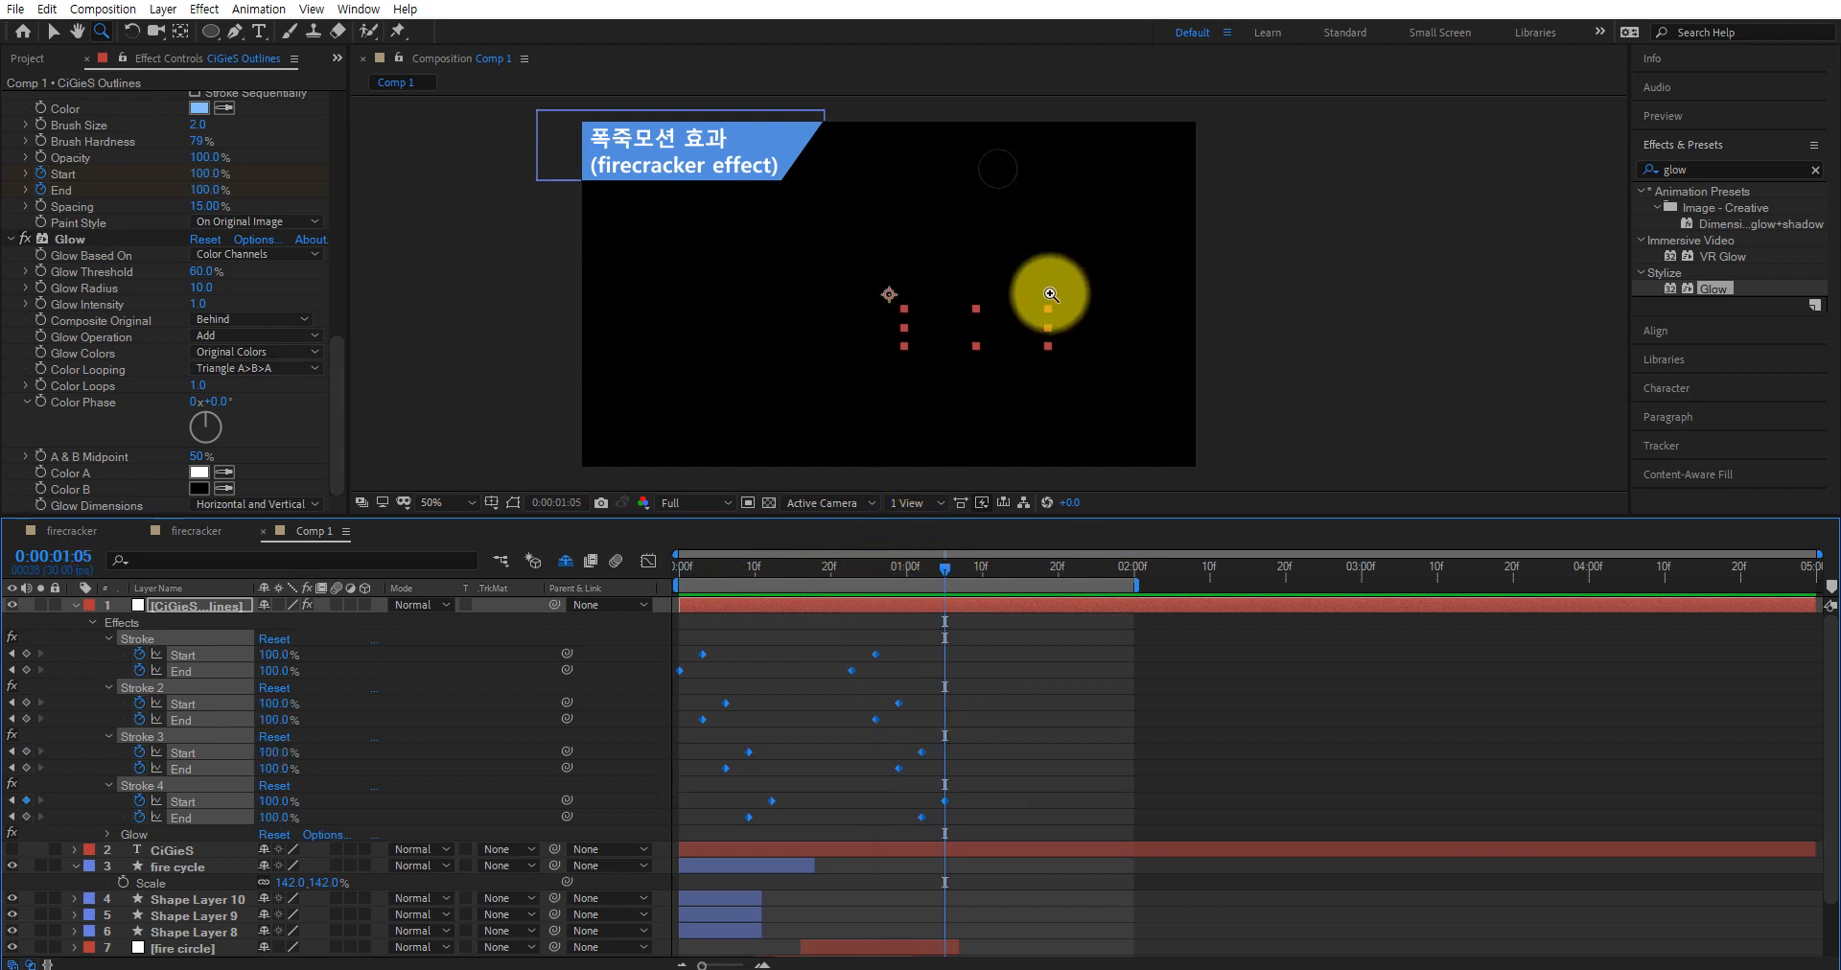
click(75, 604)
click(182, 622)
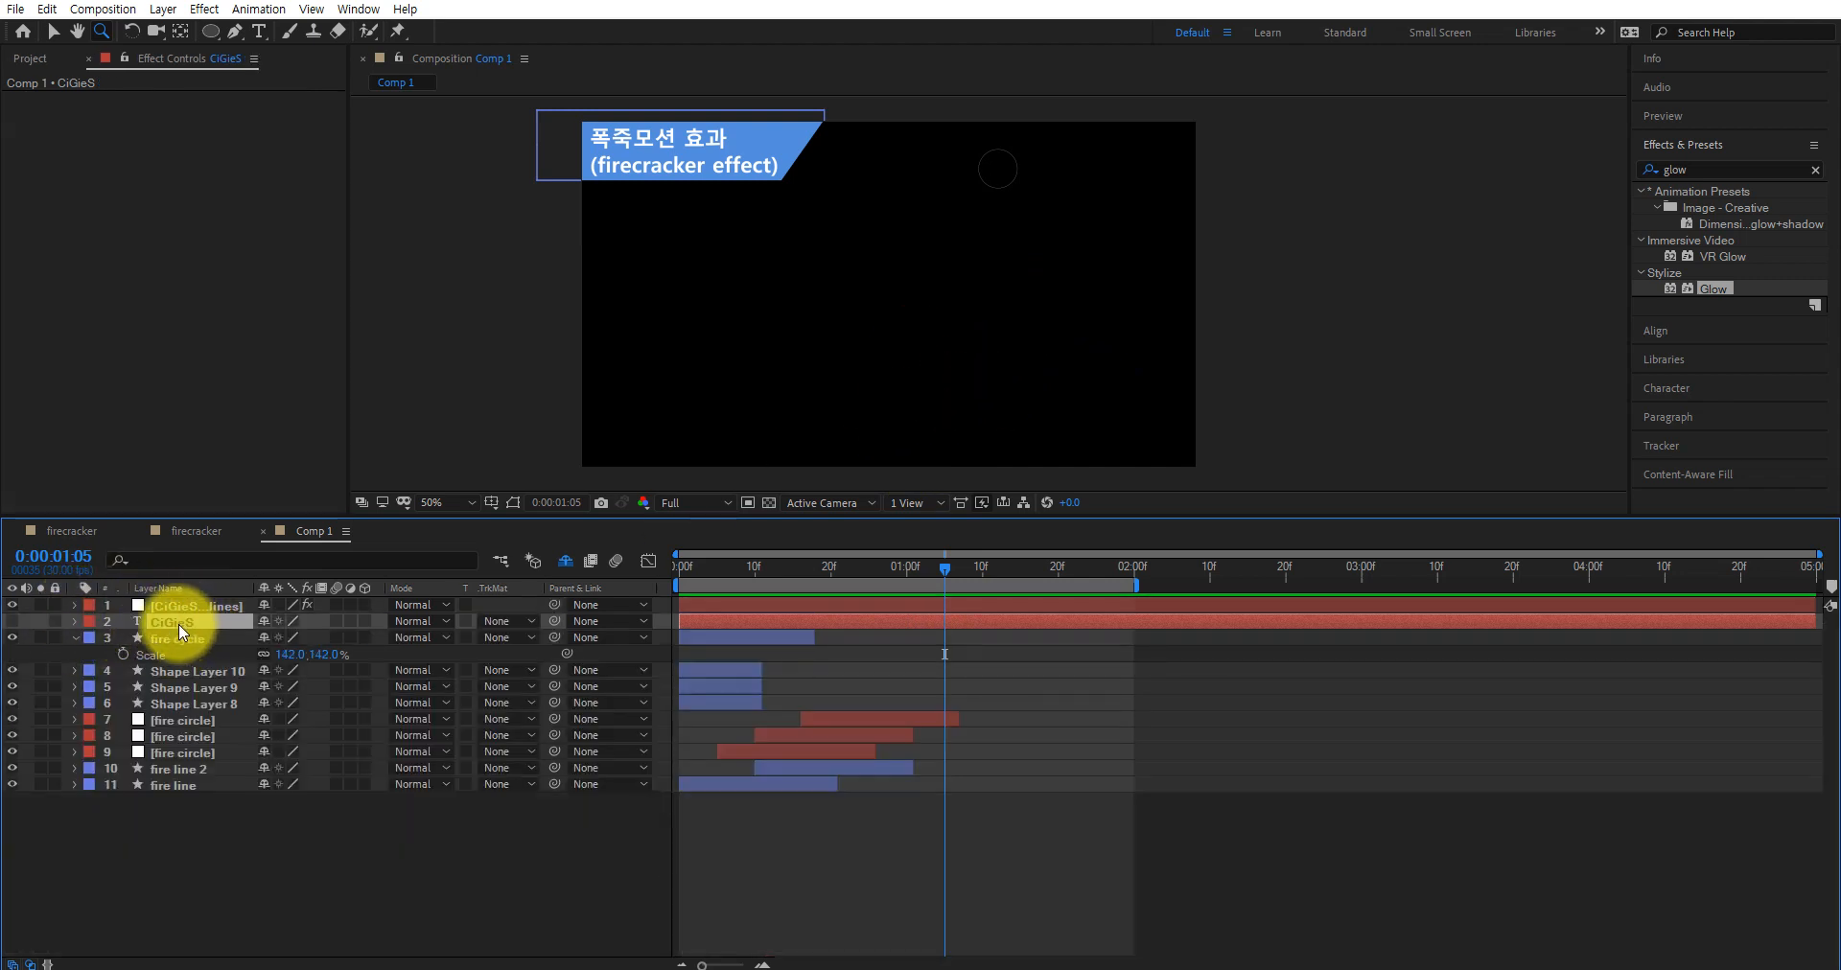
click(205, 606)
click(188, 623)
click(12, 621)
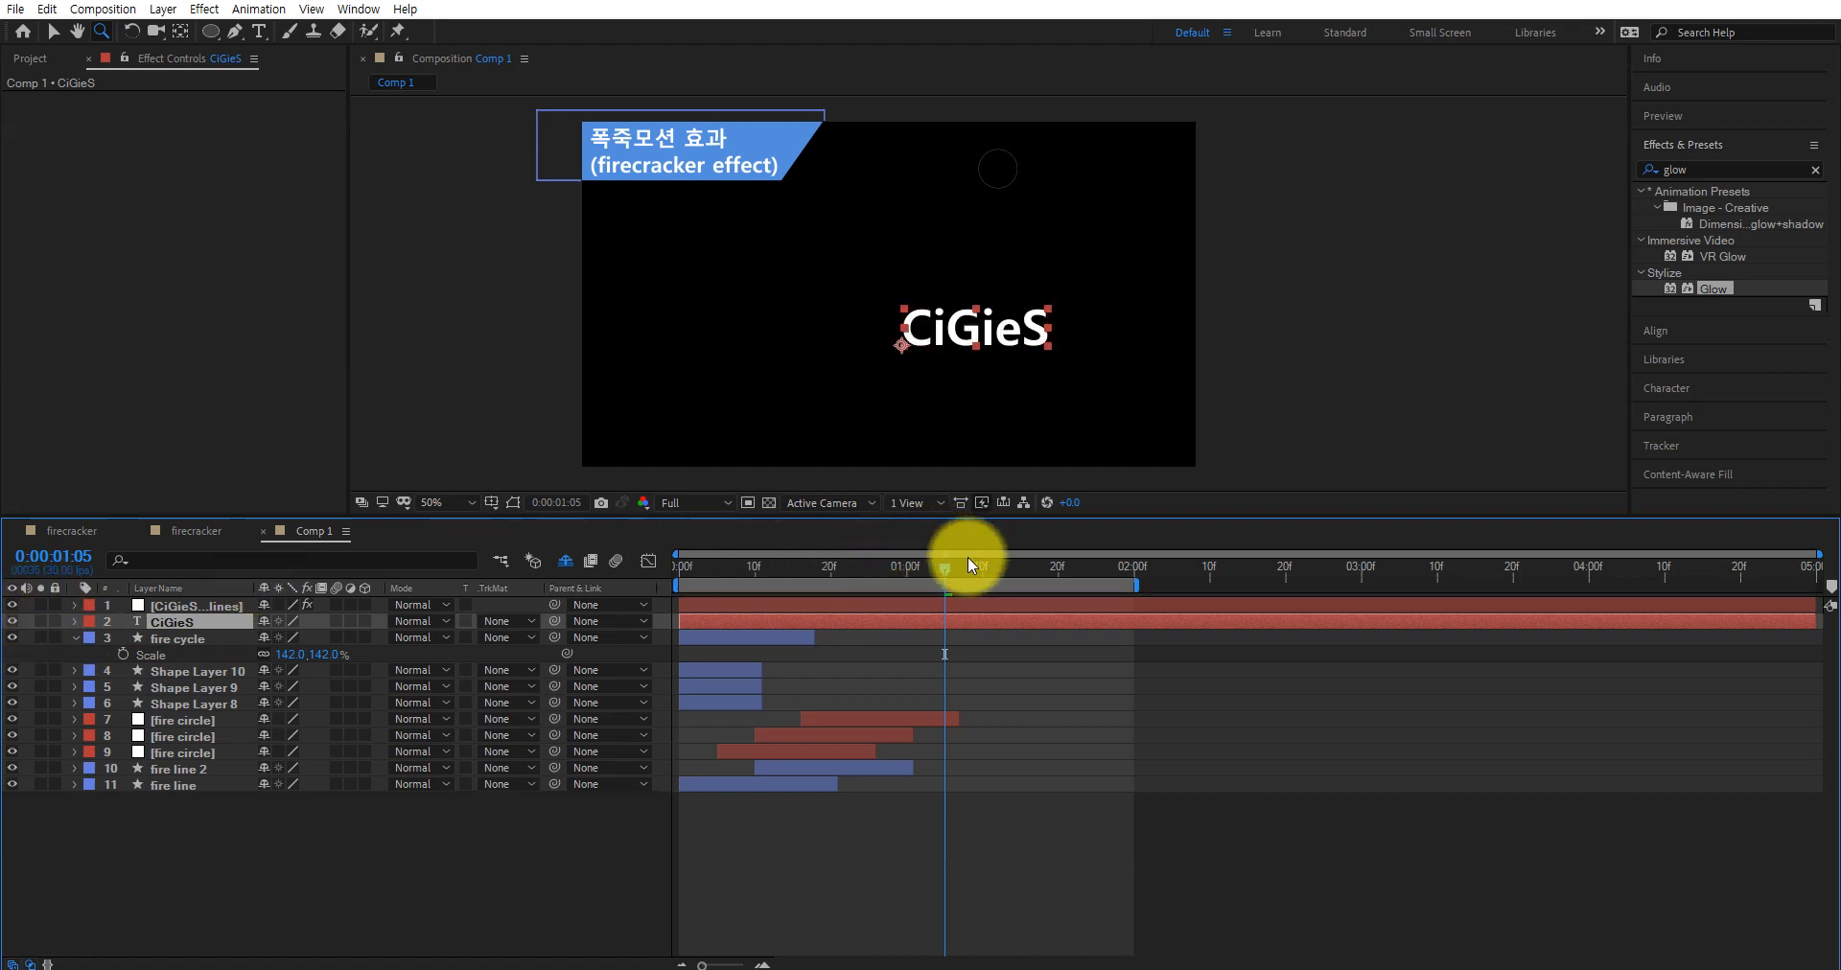
Keyframe the CiGieS text layer's Opacity to 100% at 0:00:01:06 and 0% at 0:00:00:21, and preview the fade-in
drag(947, 570, 952, 581)
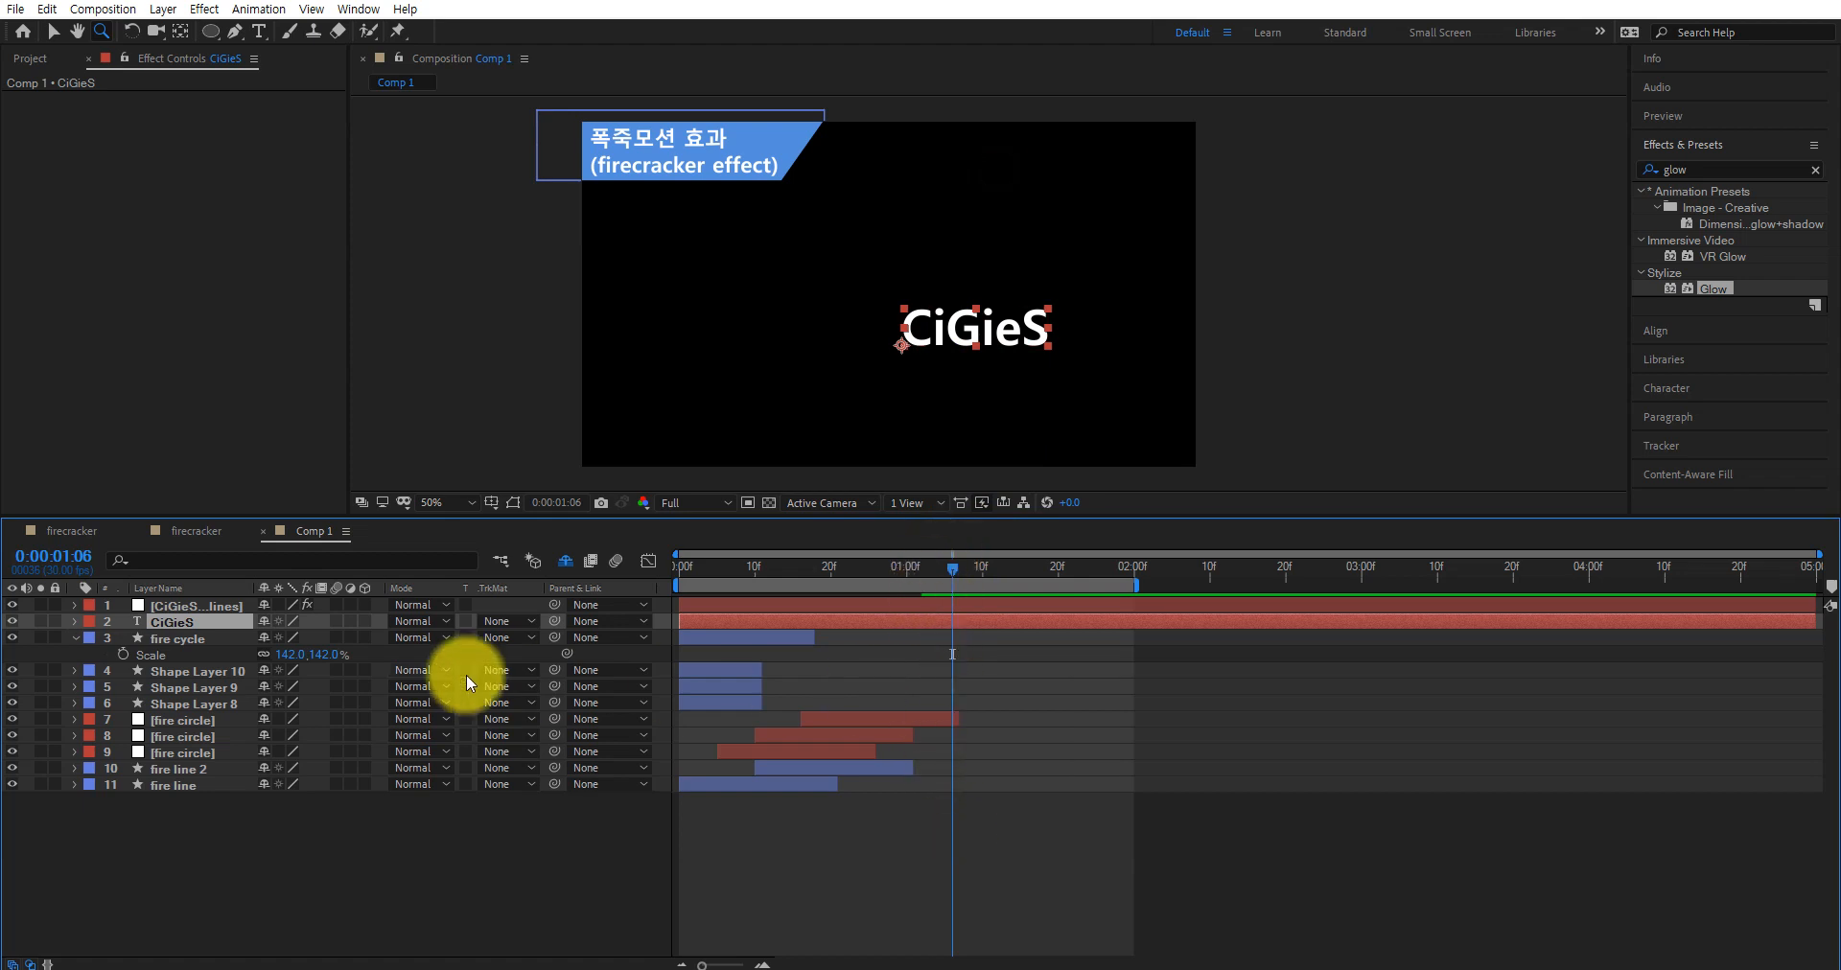
key(t)
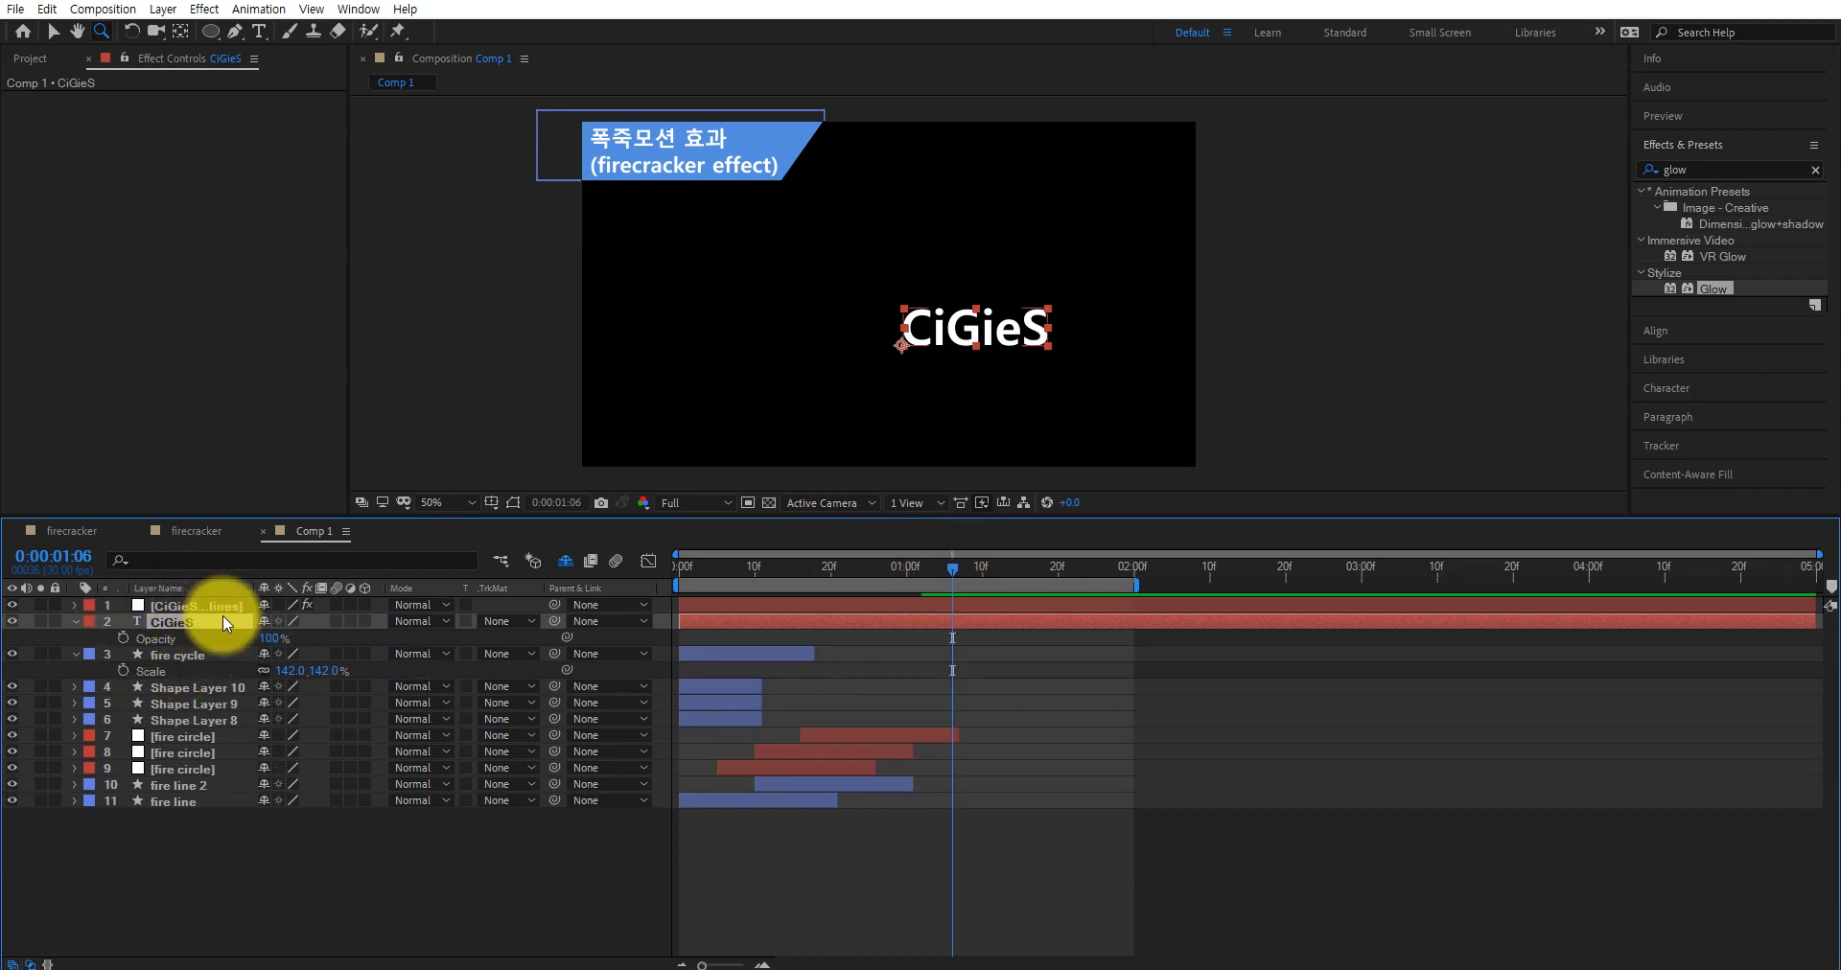
click(122, 639)
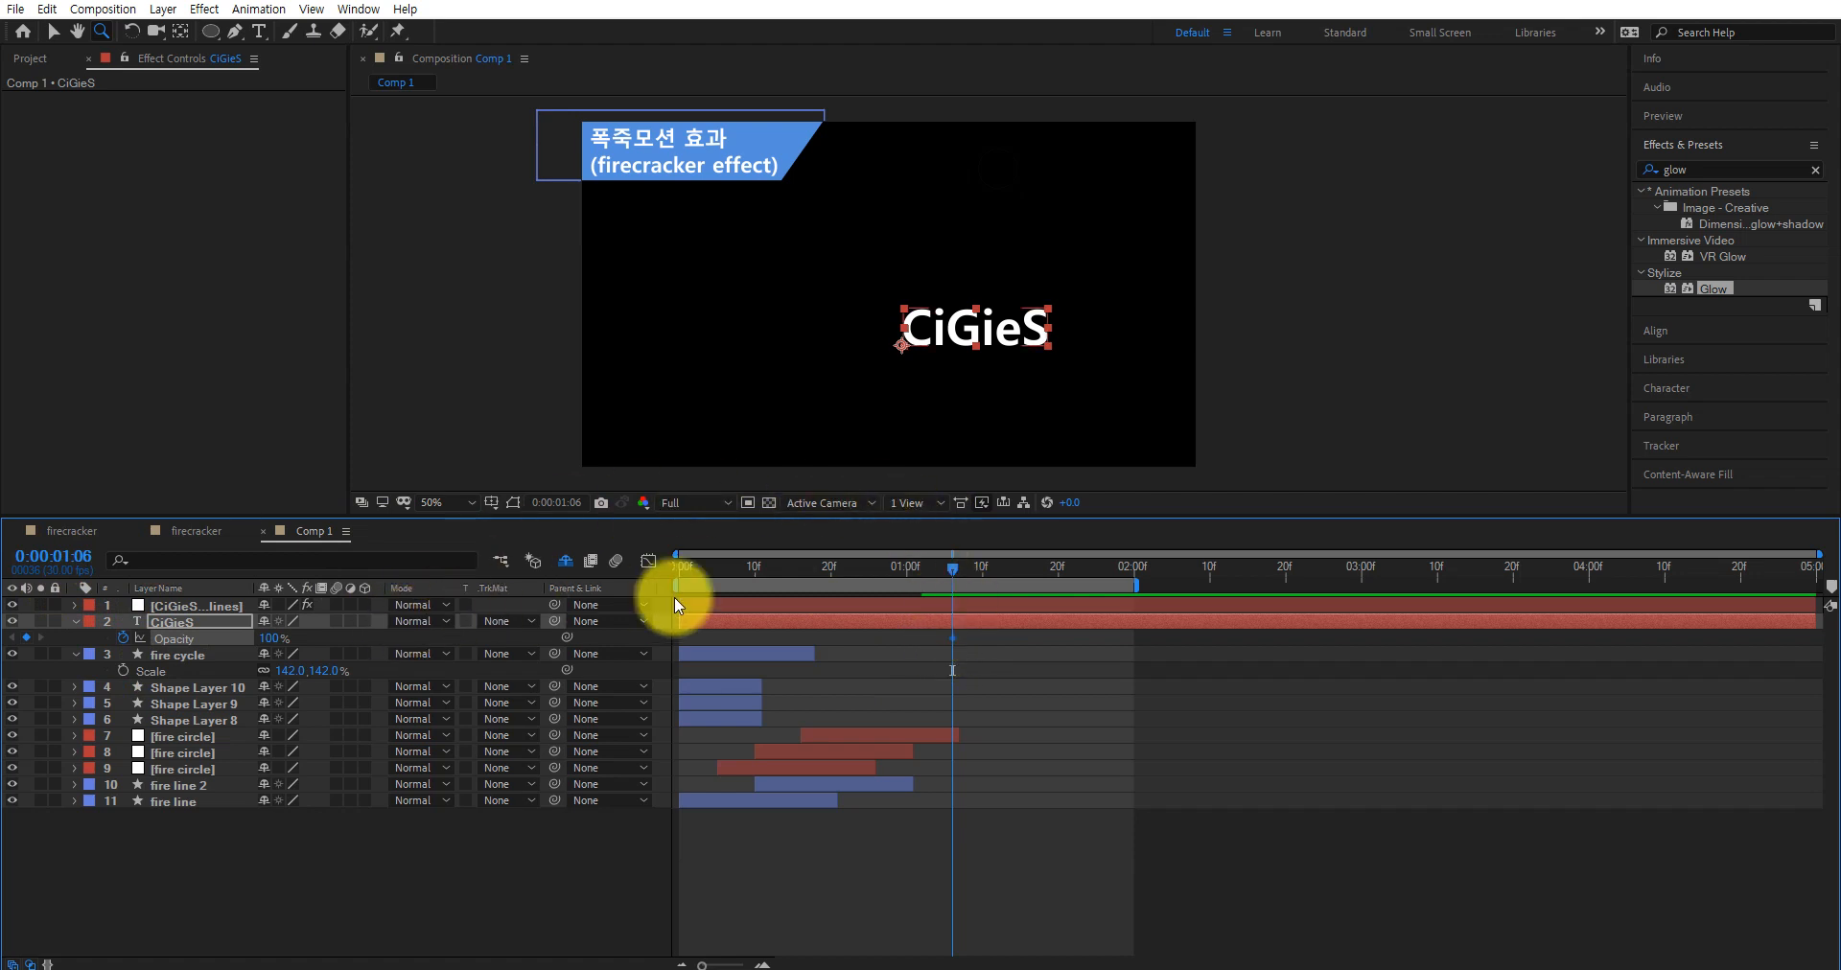
drag(952, 567, 955, 616)
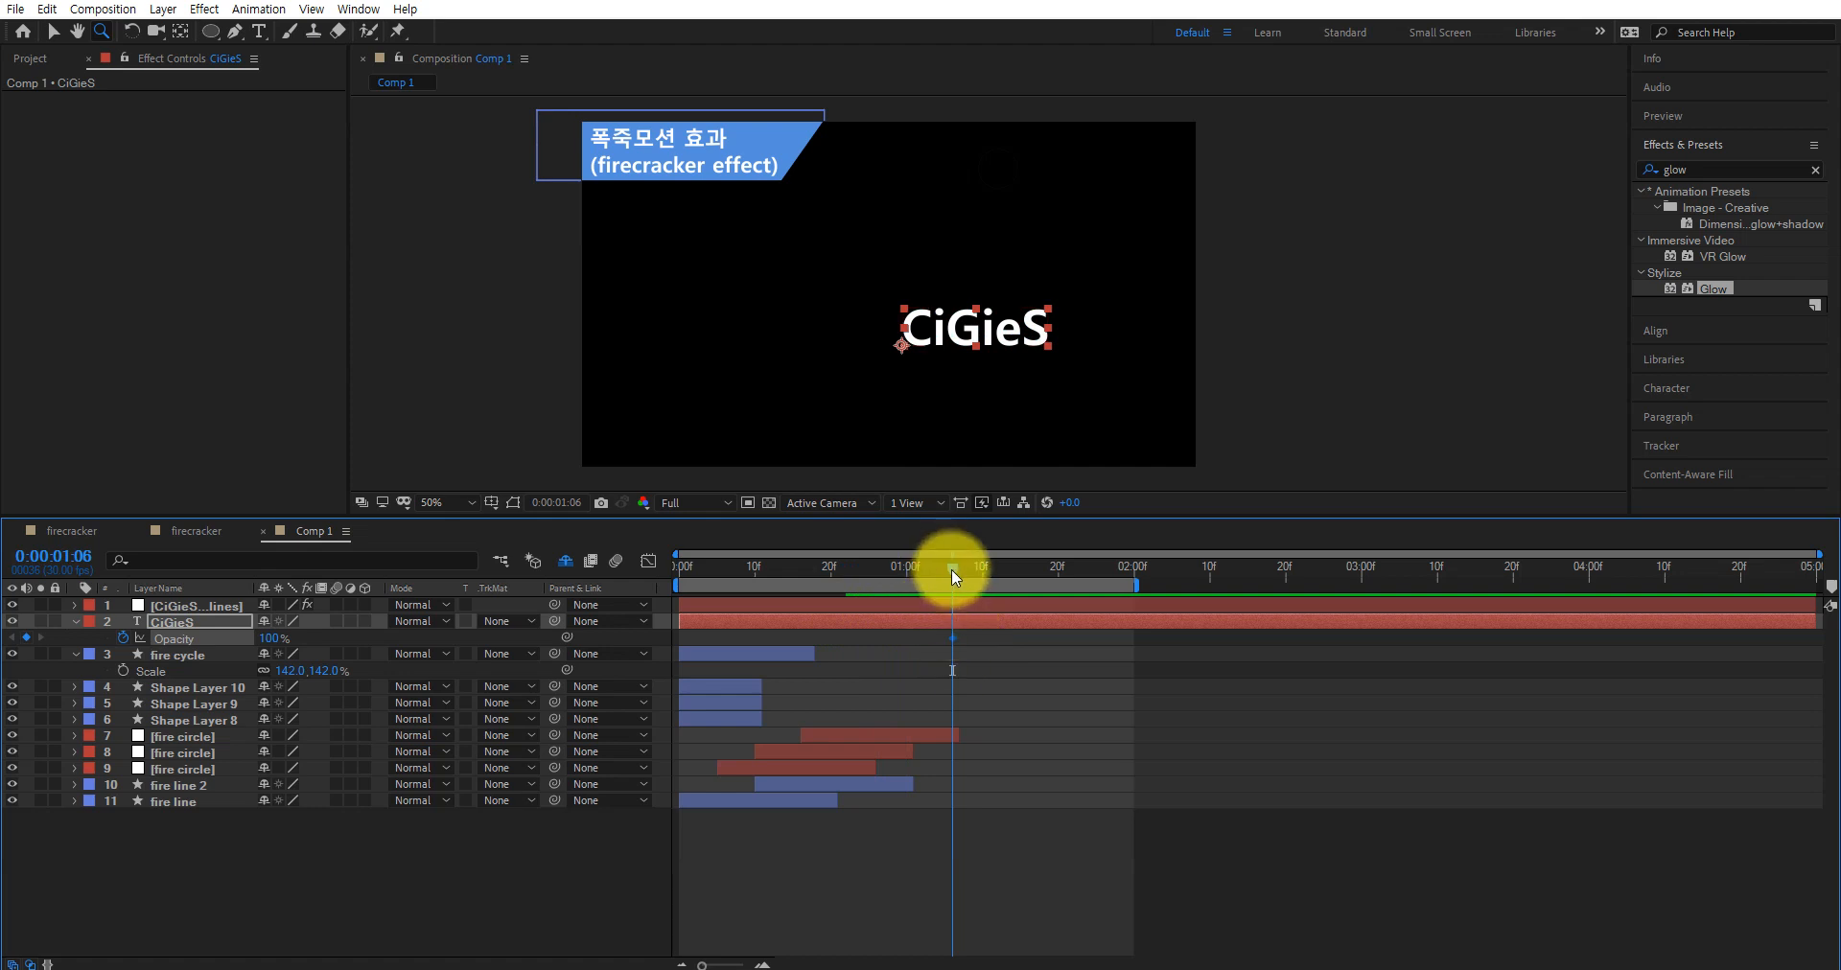
drag(951, 570, 838, 631)
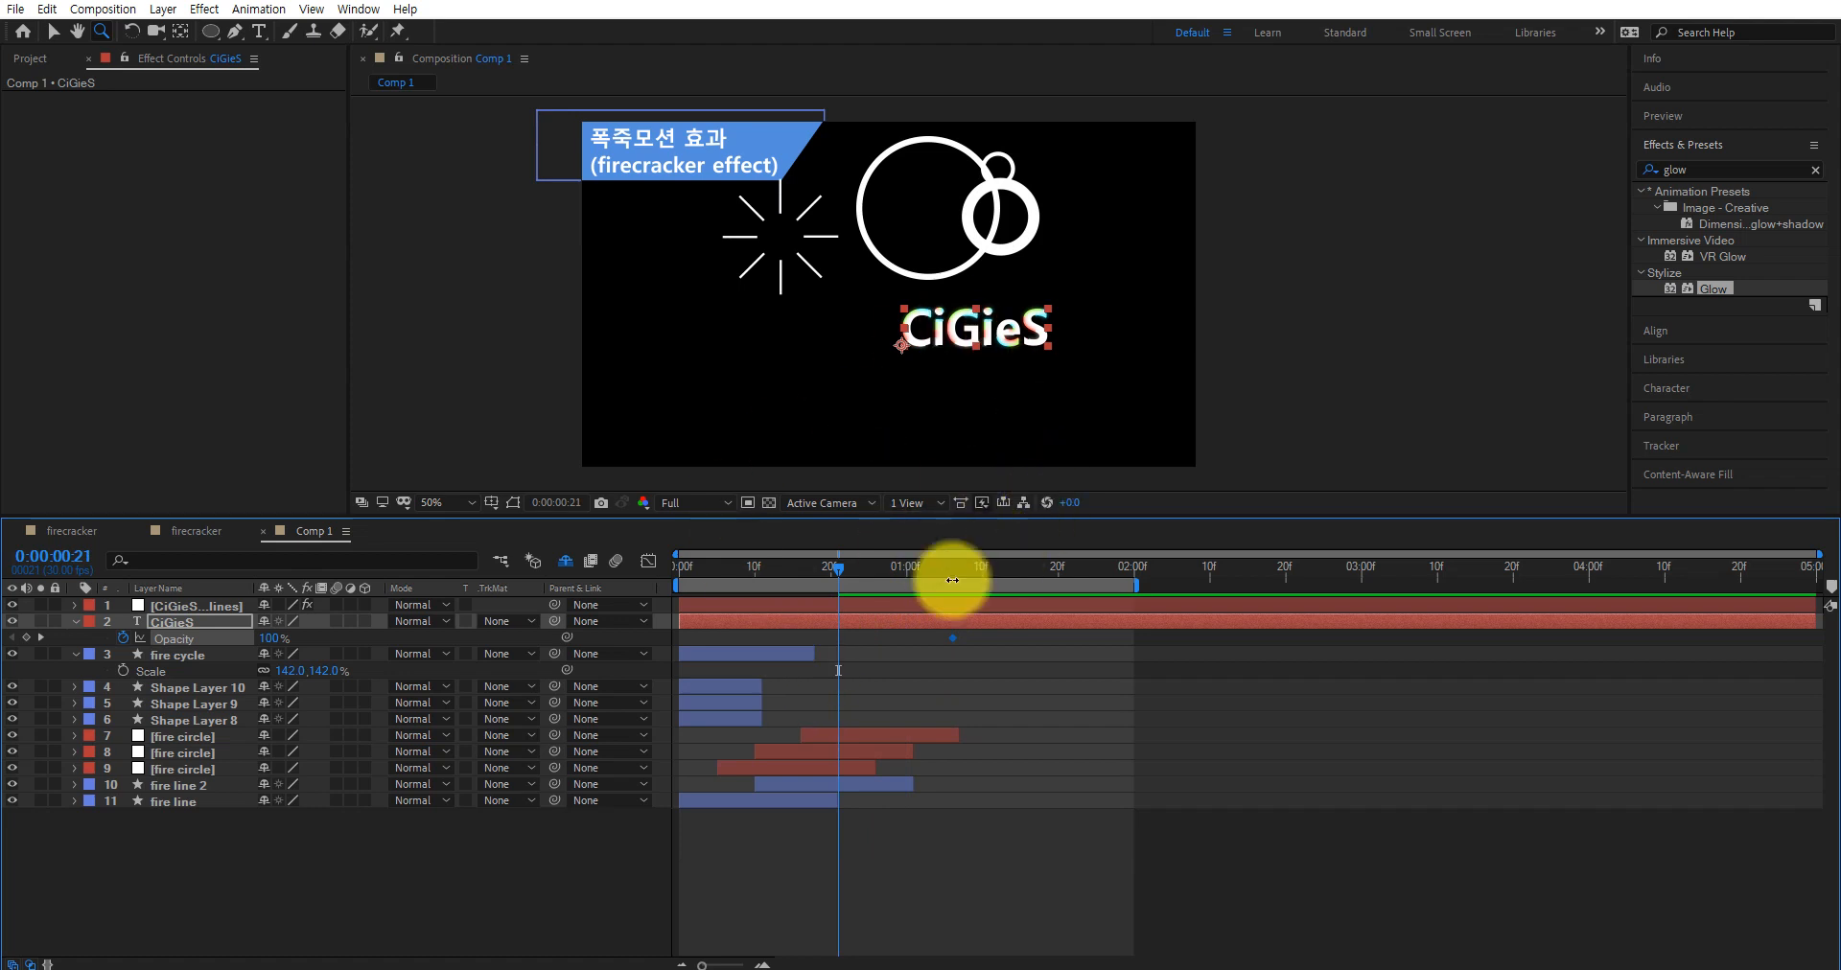
drag(270, 640, 101, 661)
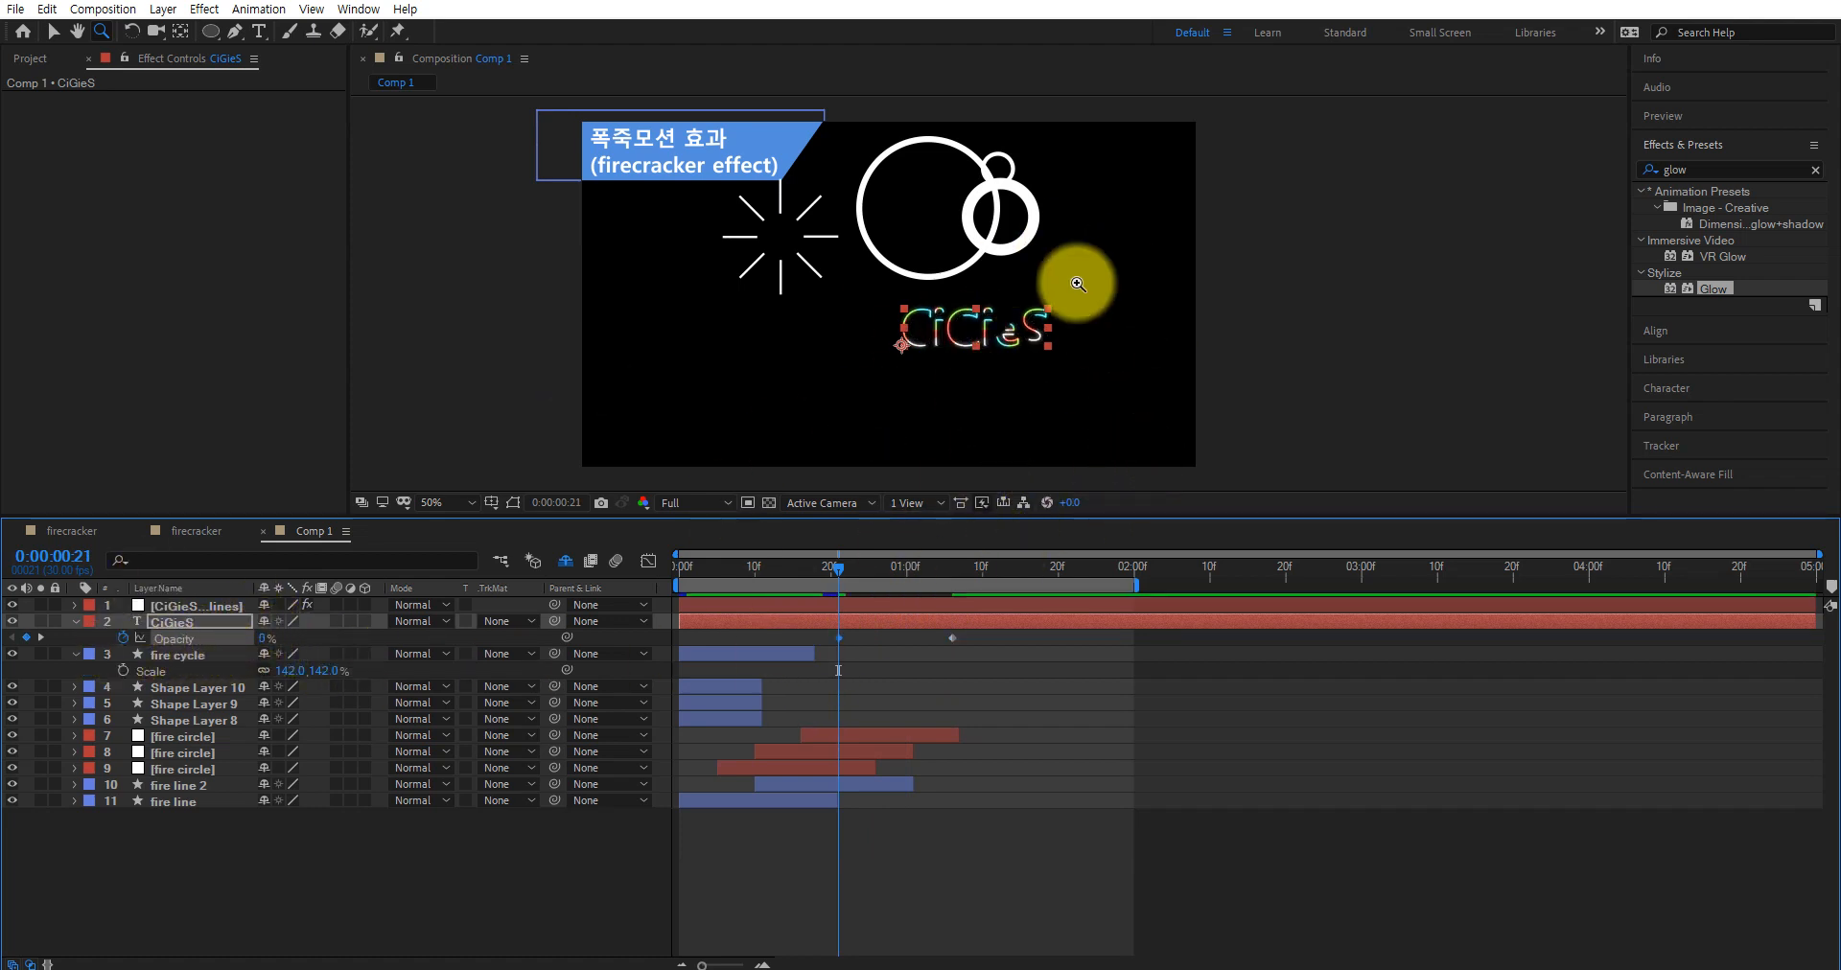
key(space)
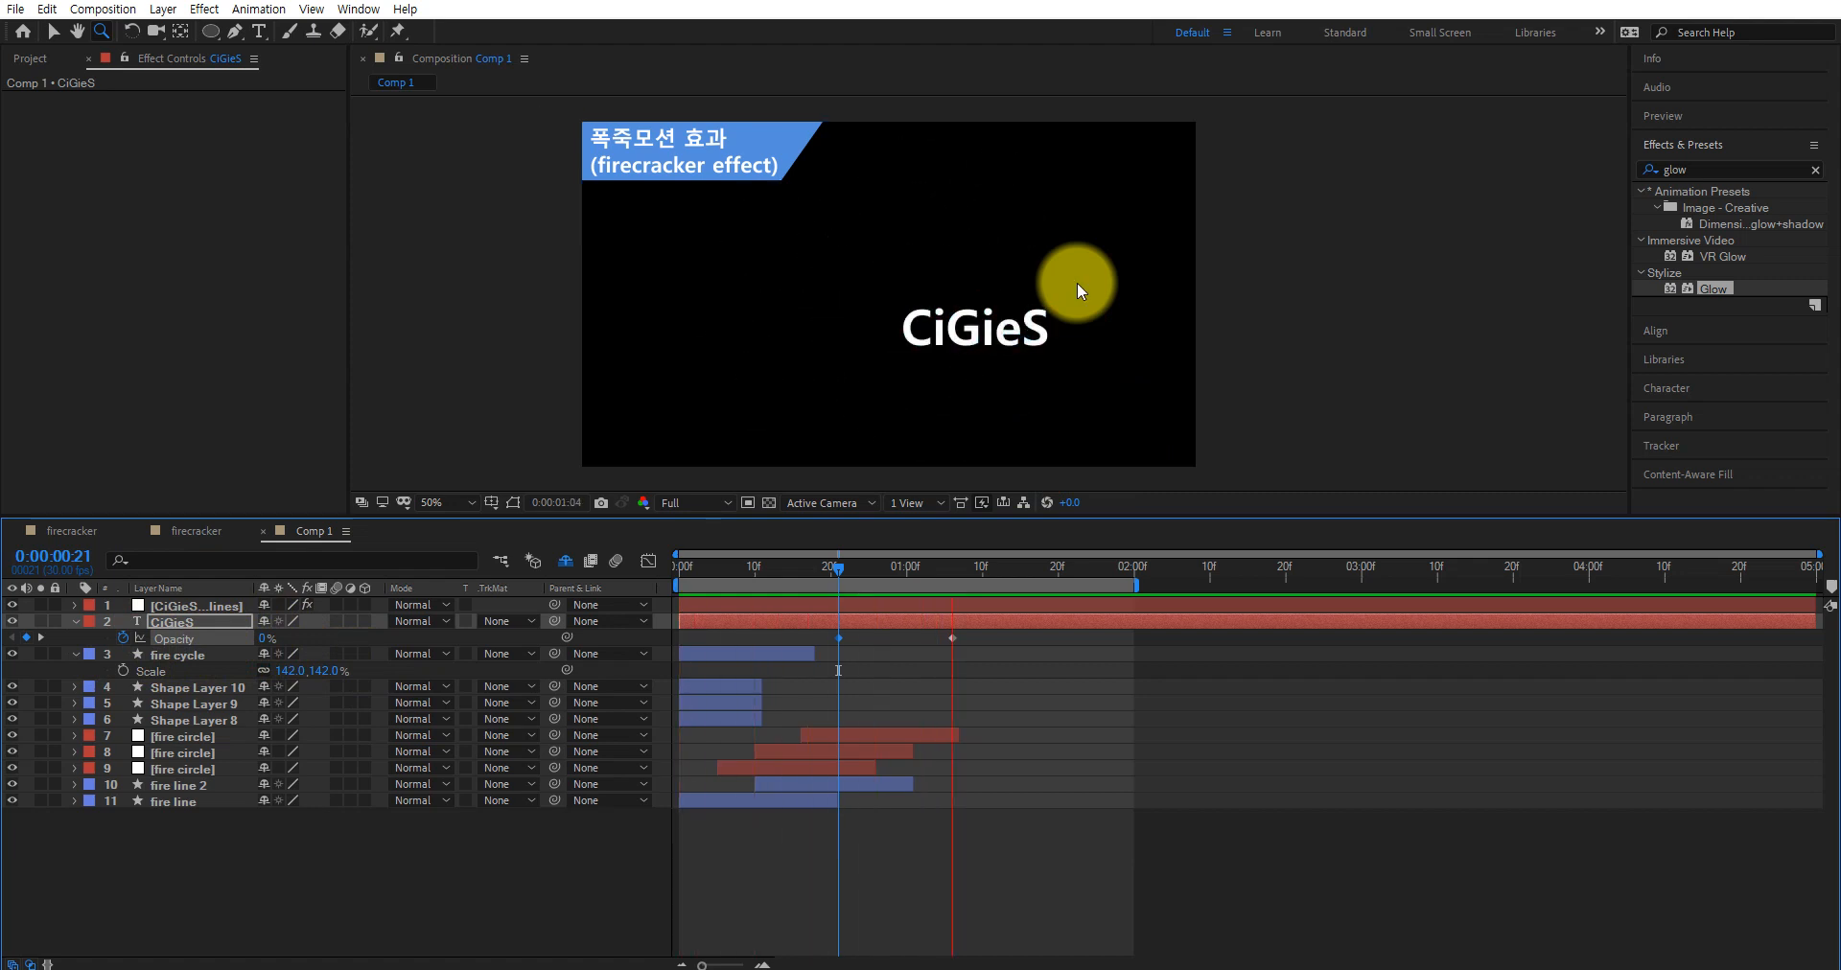